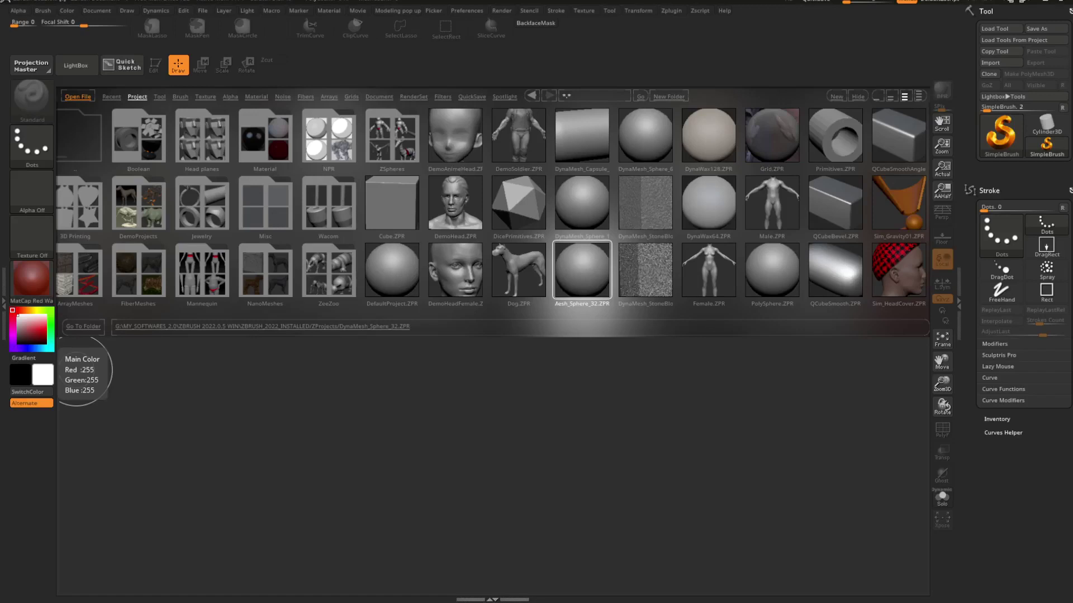
Step: Open the DynaMesh_Sphere_32 project and hide the floor grid
double_click(581, 280)
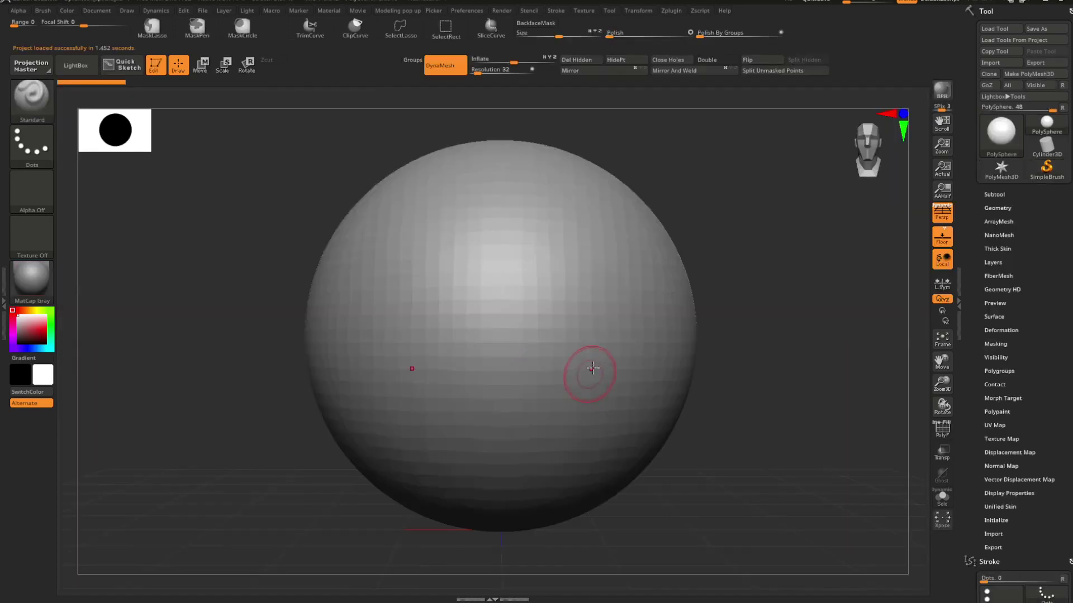
alt+drag(757, 262, 698, 252)
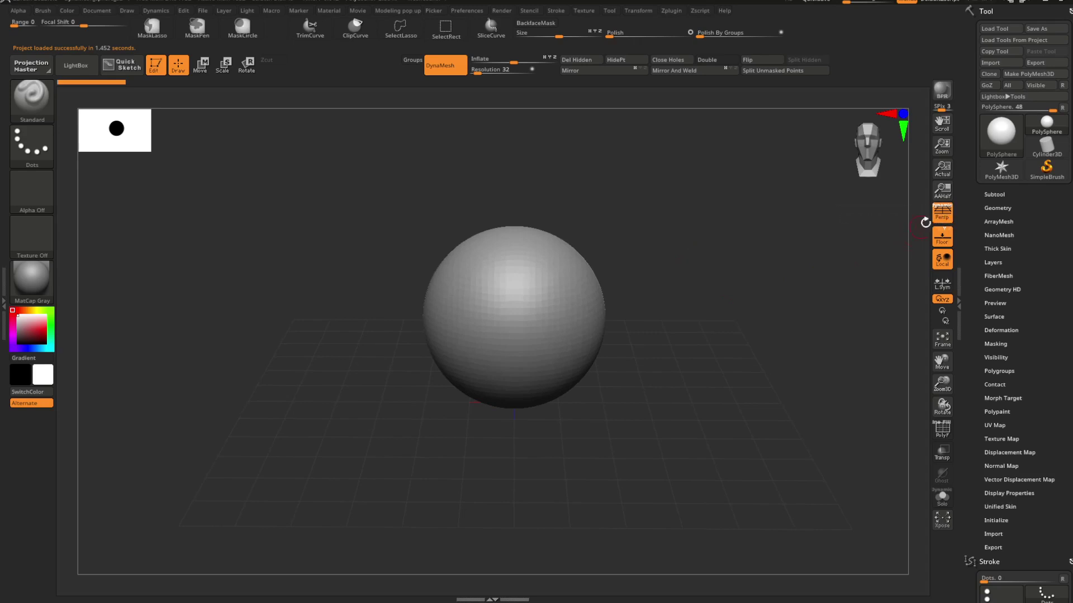
click(941, 237)
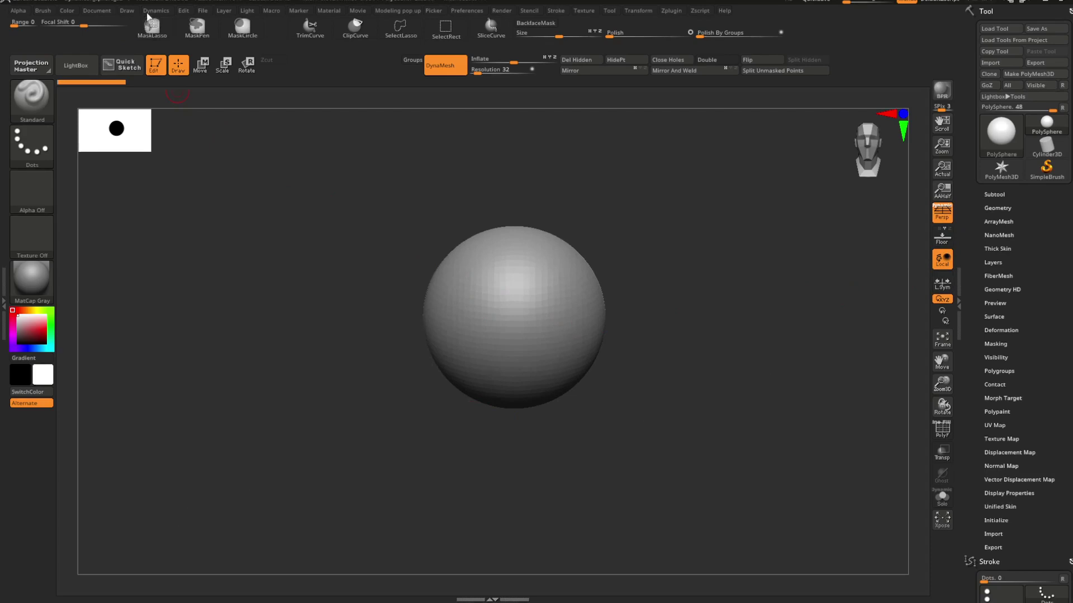
Step: Switch off the universal perspective camera and adjust the perspective angle of view
click(129, 13)
click(149, 294)
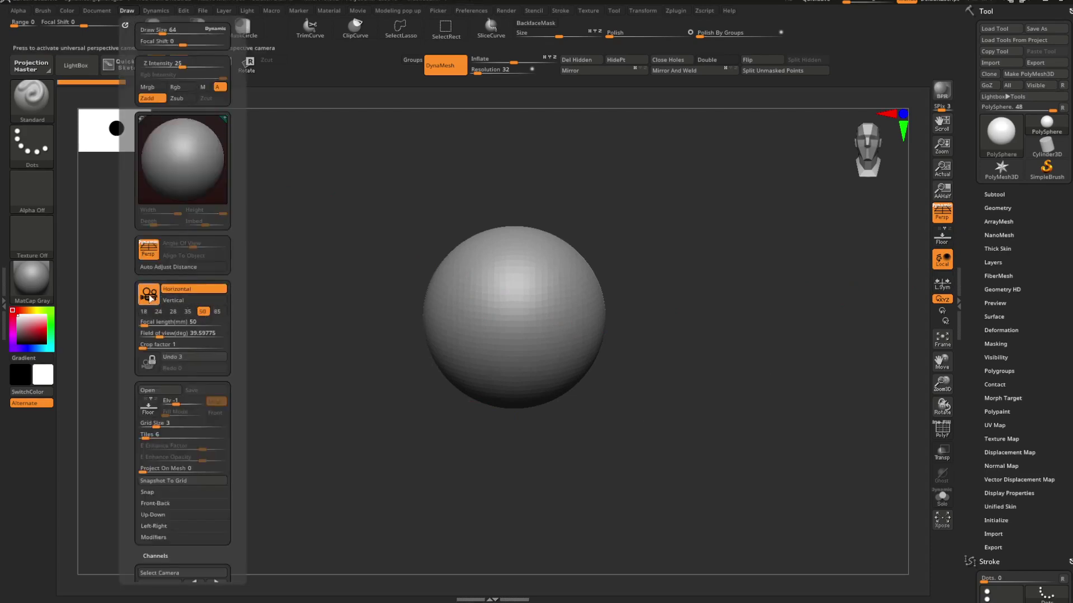
click(183, 242)
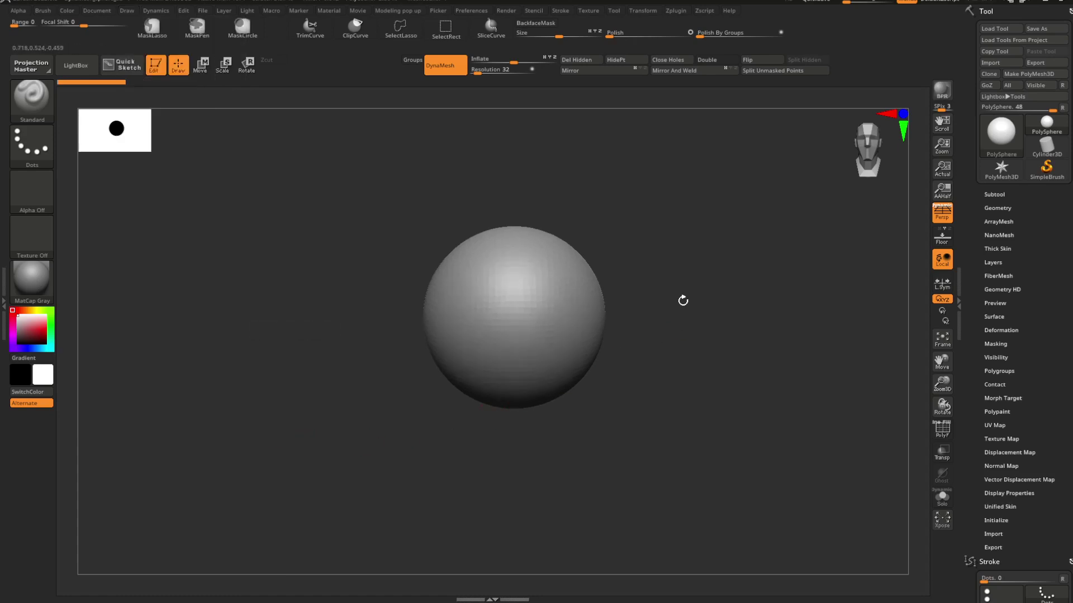
Step: Set the brush draw size to 1000 and display the polyframe on the sphere
mouse_move(673, 312)
alt+mouse_down()
mouse_move(680, 294)
mouse_move(719, 293)
alt+mouse_up()
key(space)
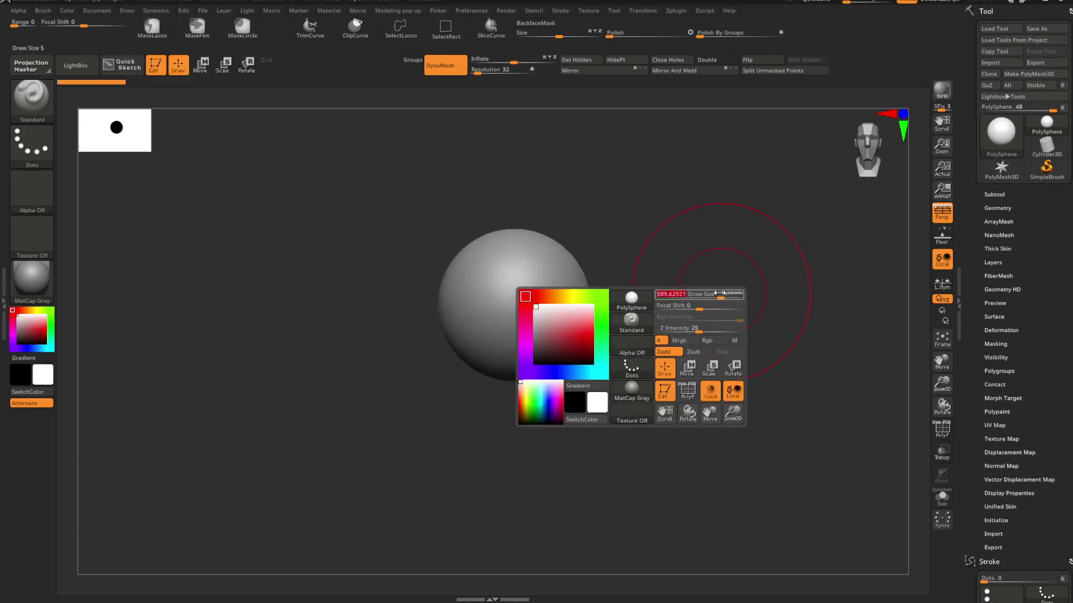
key(space)
click(619, 287)
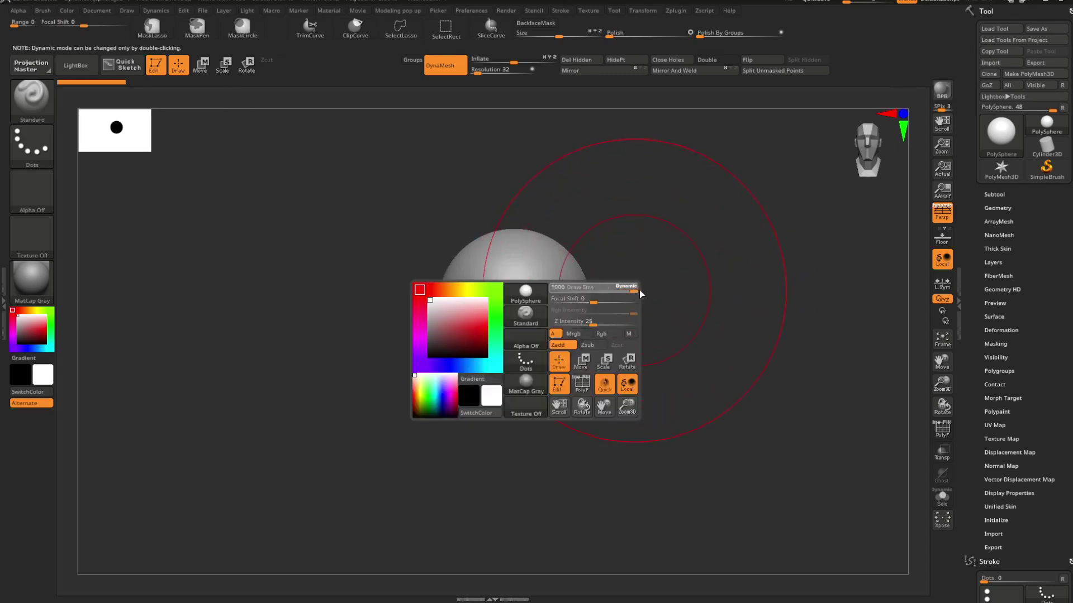
drag(610, 307, 613, 313)
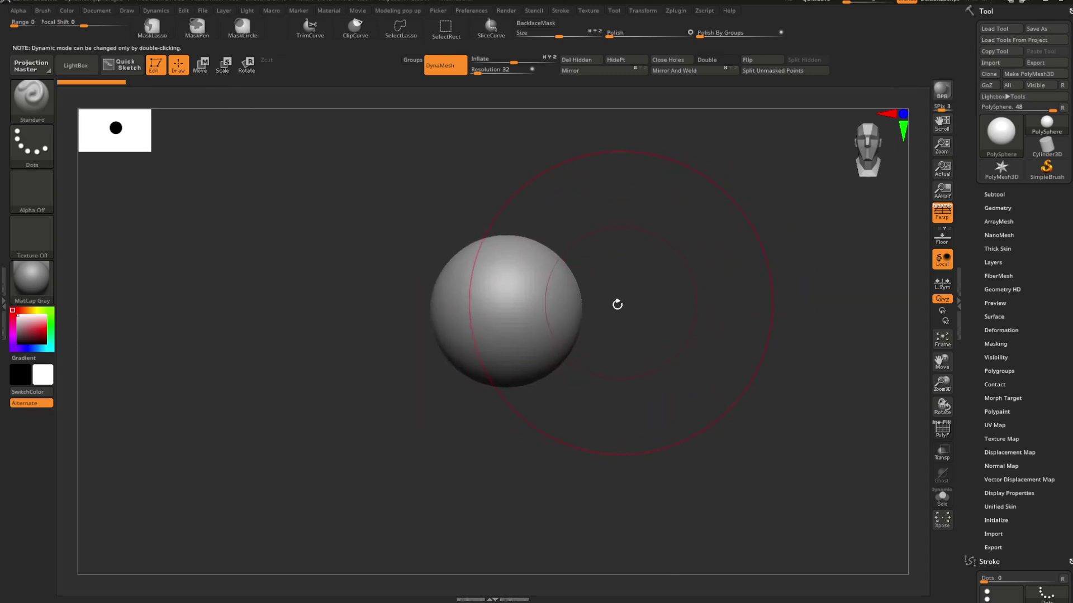
key(space)
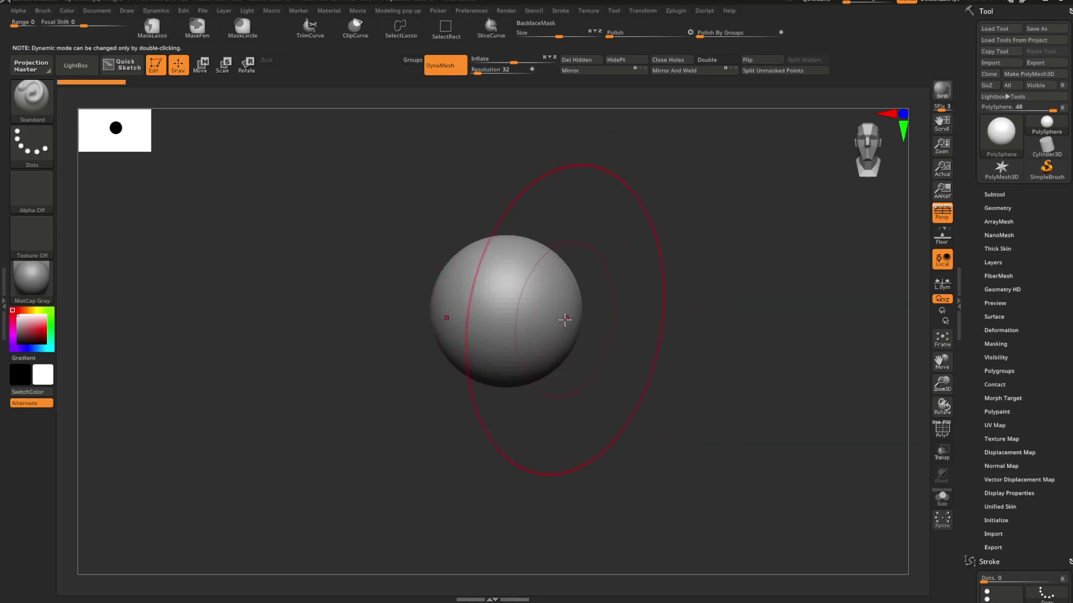
key(shift+f)
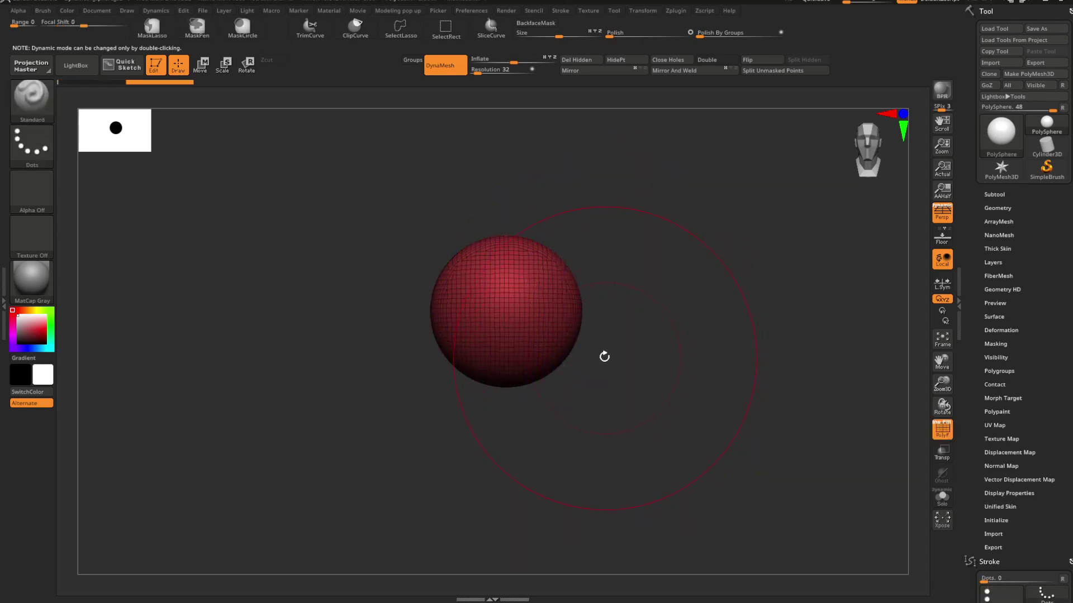
Step: Try scaling the sphere down with the transform gizmo, and undo the scaling
key(w)
drag(506, 311, 492, 332)
key(q)
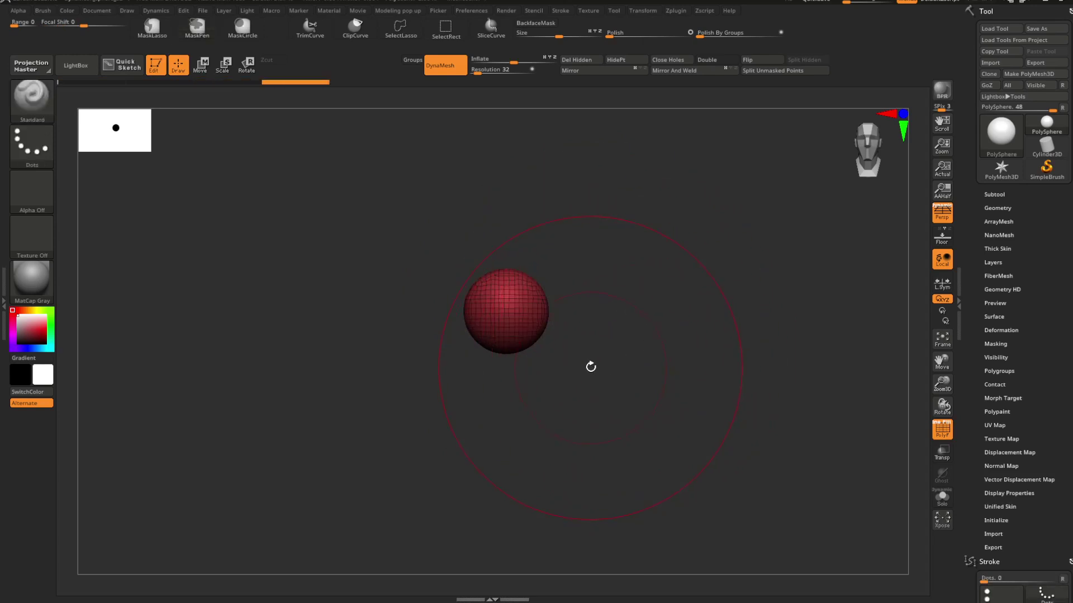
key(space)
double_click(589, 336)
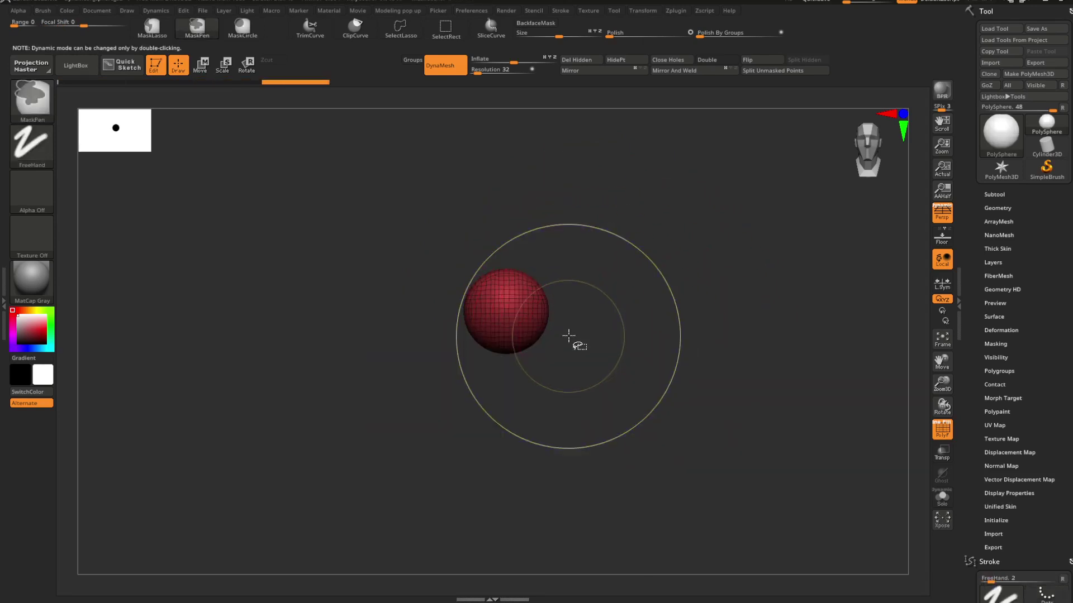
key(ctrl+z)
Step: Scale the sphere down to roughly half its size with the transform gizmo and remesh it with DynaMesh
key(w)
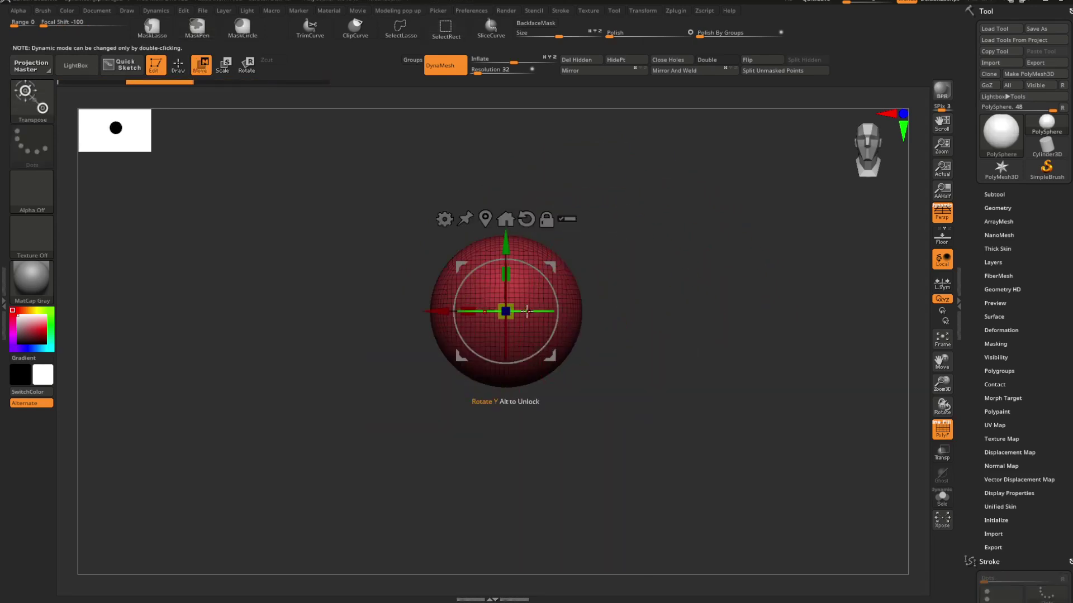
drag(512, 316, 502, 317)
key(q)
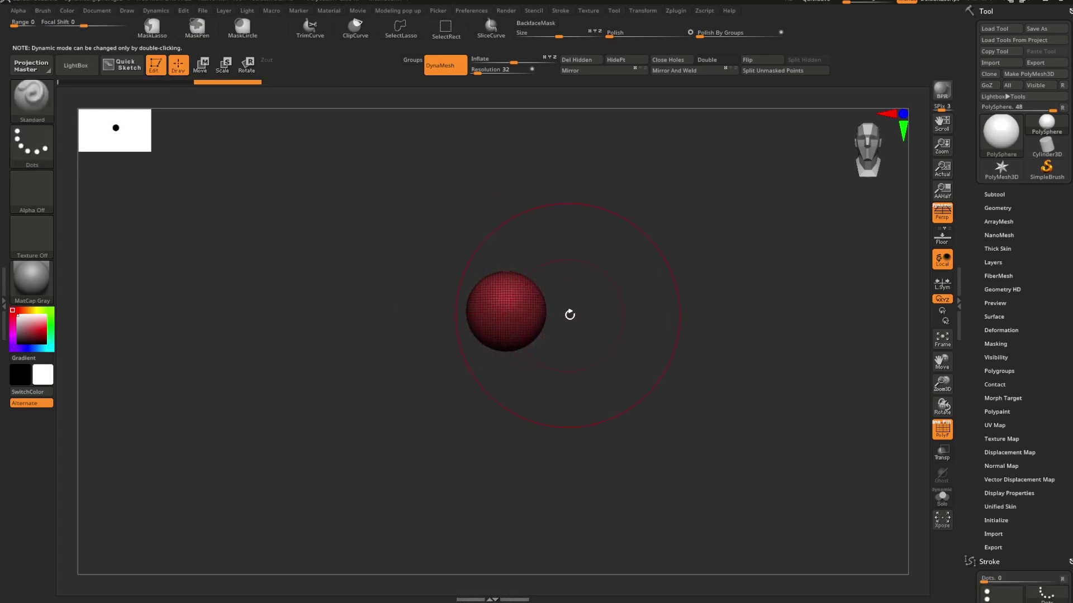
mouse_move(590, 304)
ctrl+mouse_down()
mouse_move(618, 345)
mouse_move(582, 298)
ctrl+mouse_up()
key(shift+f)
key(shift+f)
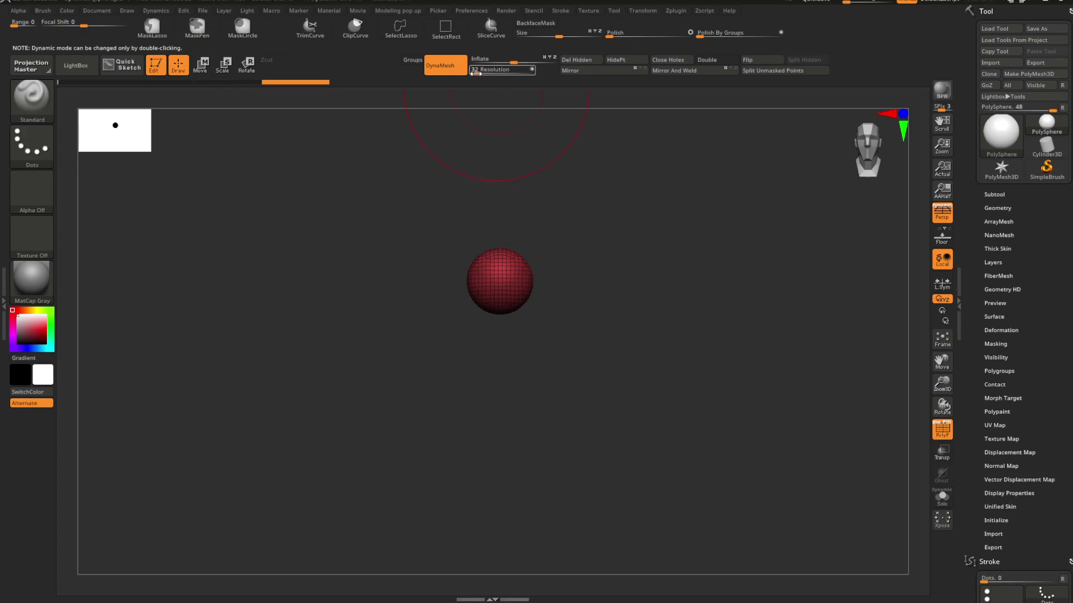
Step: Set the DynaMesh resolution to 48 and smooth the sphere's surface
drag(477, 73, 479, 73)
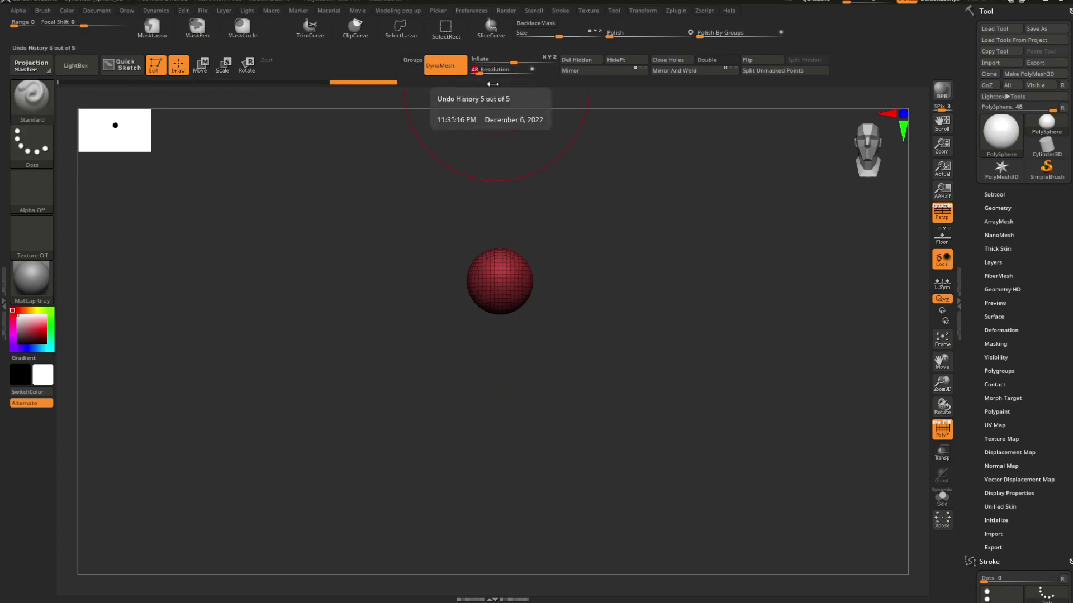
key(shift)
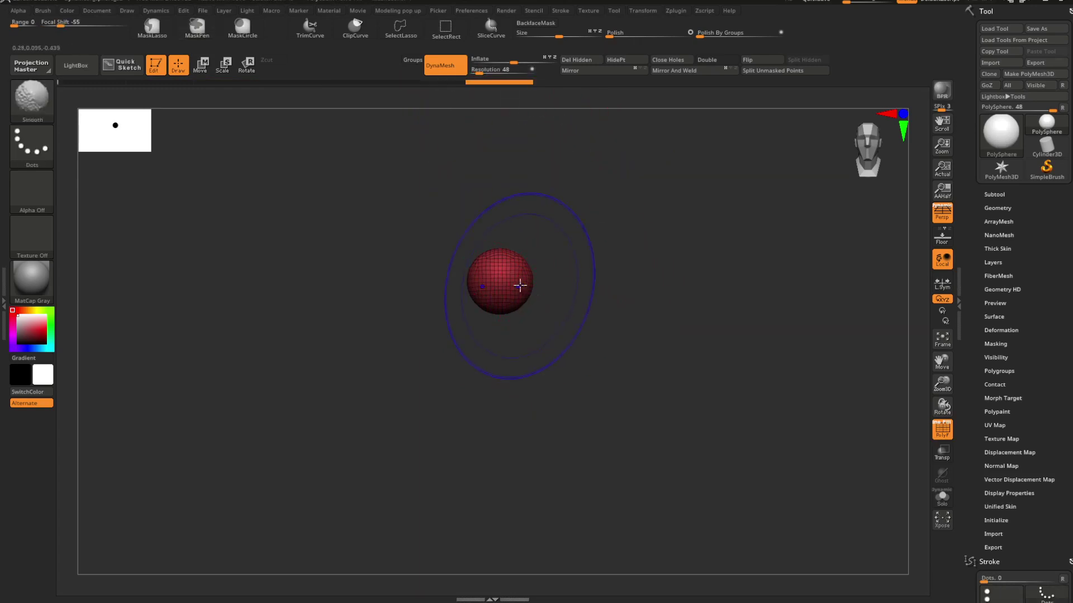
key(ctrl+shift+z)
key(ctrl+shift+z)
mouse_move(592, 321)
mouse_down()
mouse_move(596, 352)
mouse_move(607, 287)
mouse_move(623, 316)
mouse_move(654, 302)
mouse_move(648, 292)
mouse_up()
Step: Hide the polyframe and turn off the perspective view
key(shift+f)
click(941, 211)
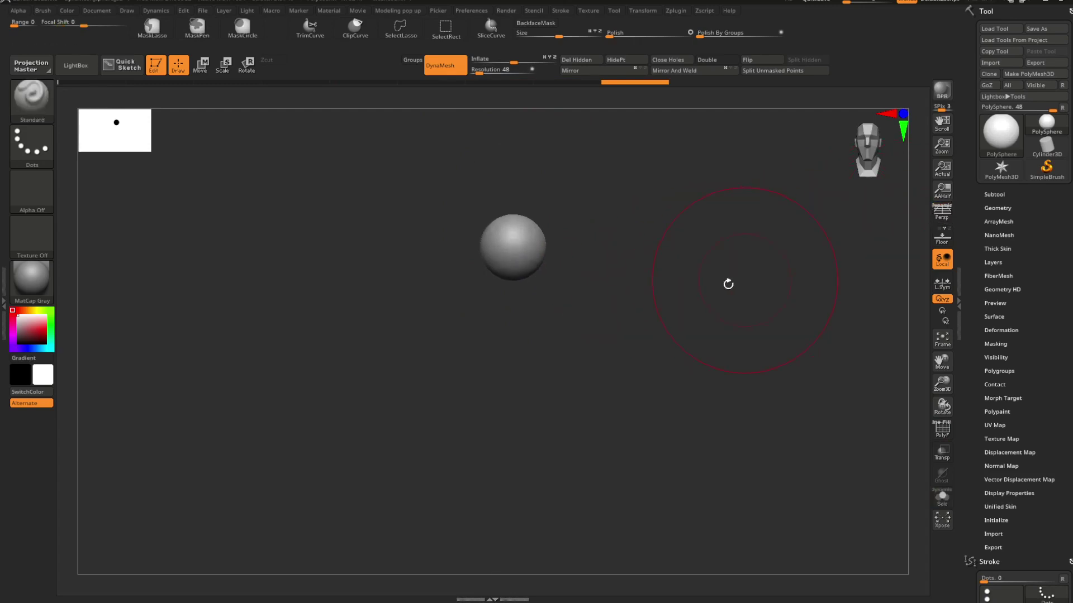
key(shift+f)
key(shift+f)
Step: With the Move Topological brush, pull the lower part of the sphere down into a tapered chin
key(space)
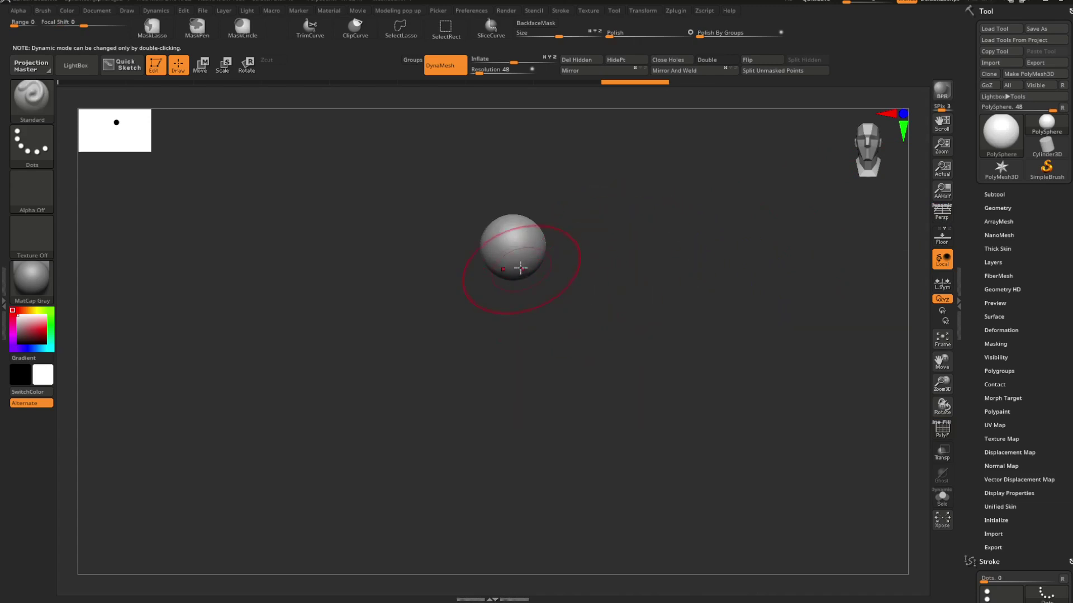
key(b)
key(m)
key(t)
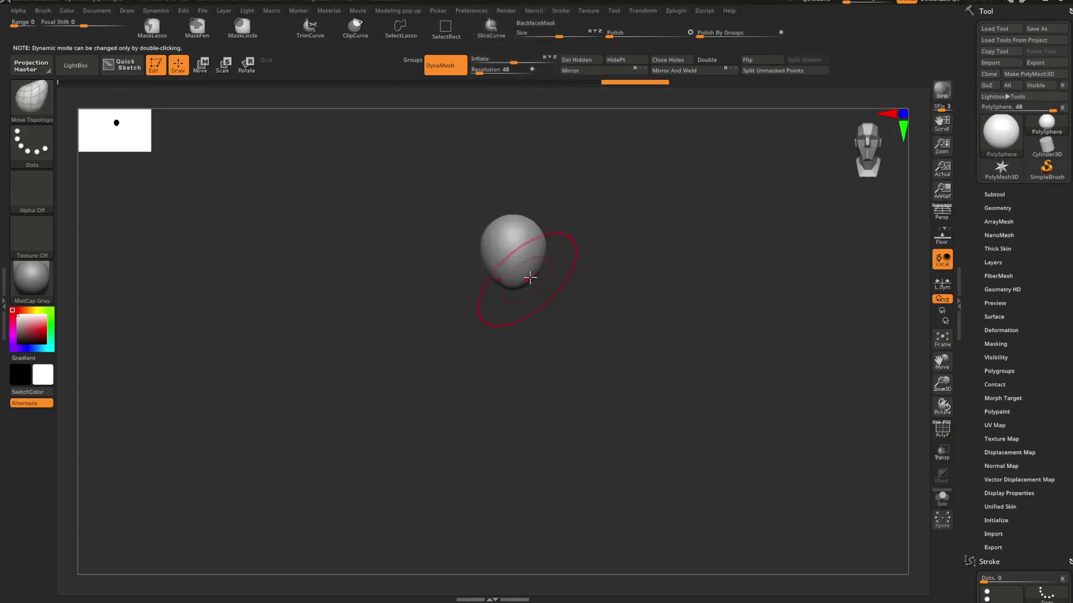
key(space)
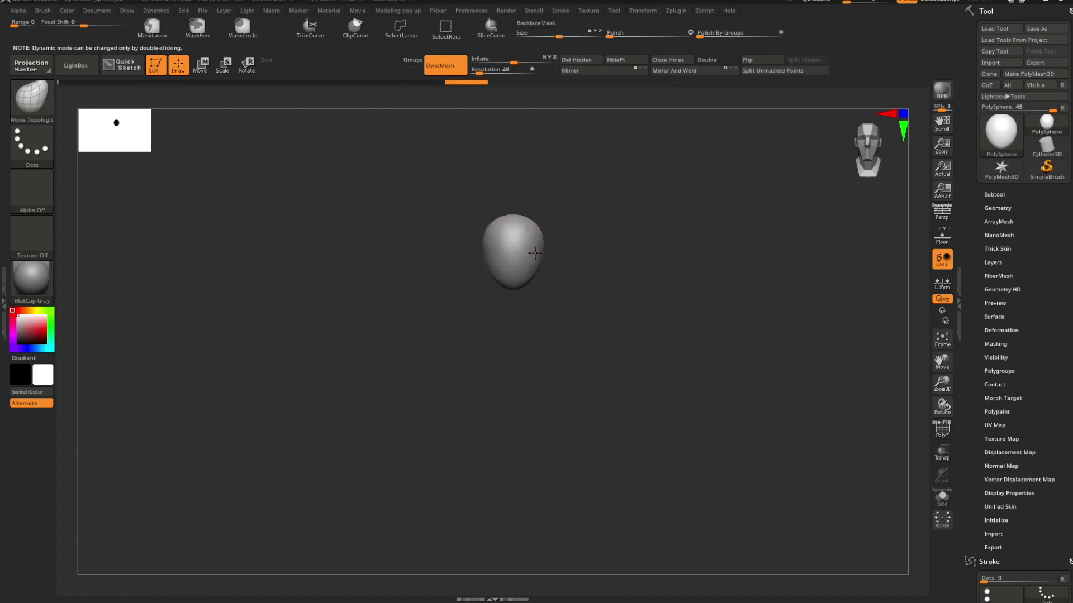
Step: Set the draw size to about 326 and push the sides in to shape a narrower, longer head
key(space)
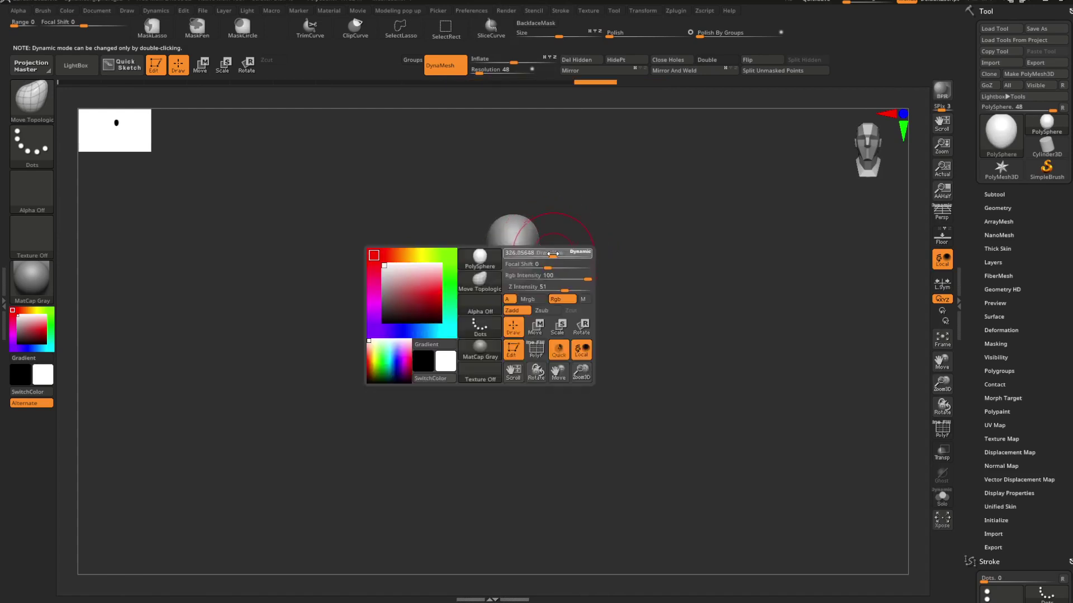
drag(562, 292, 543, 260)
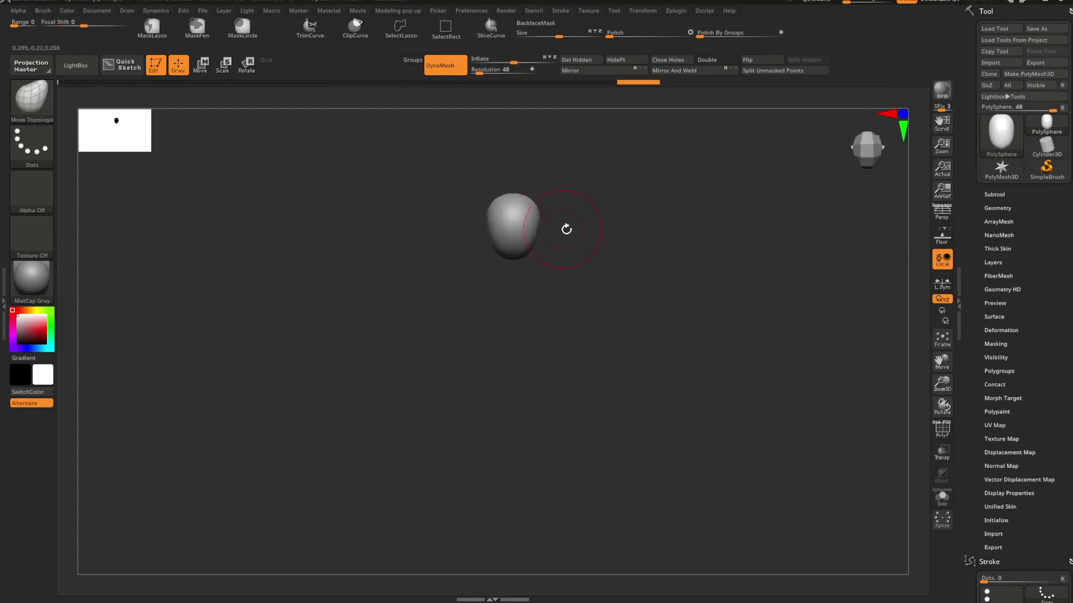
alt+drag(573, 265, 605, 284)
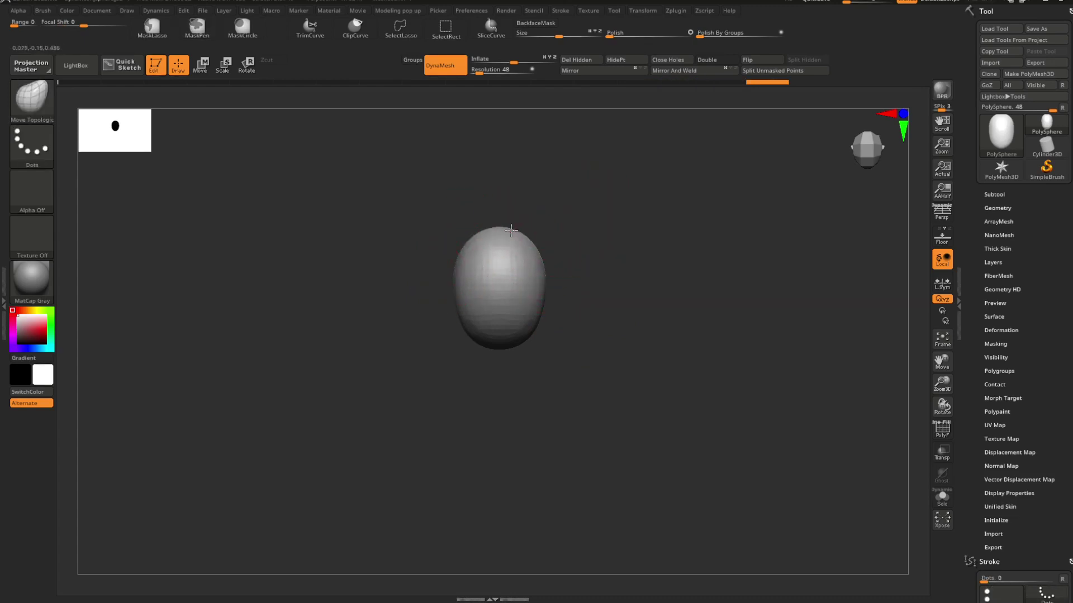
drag(604, 177, 618, 259)
Step: Shape the head's profile by moving the jaw, the underside and the back of the skull with the Move Topological brush
key(space)
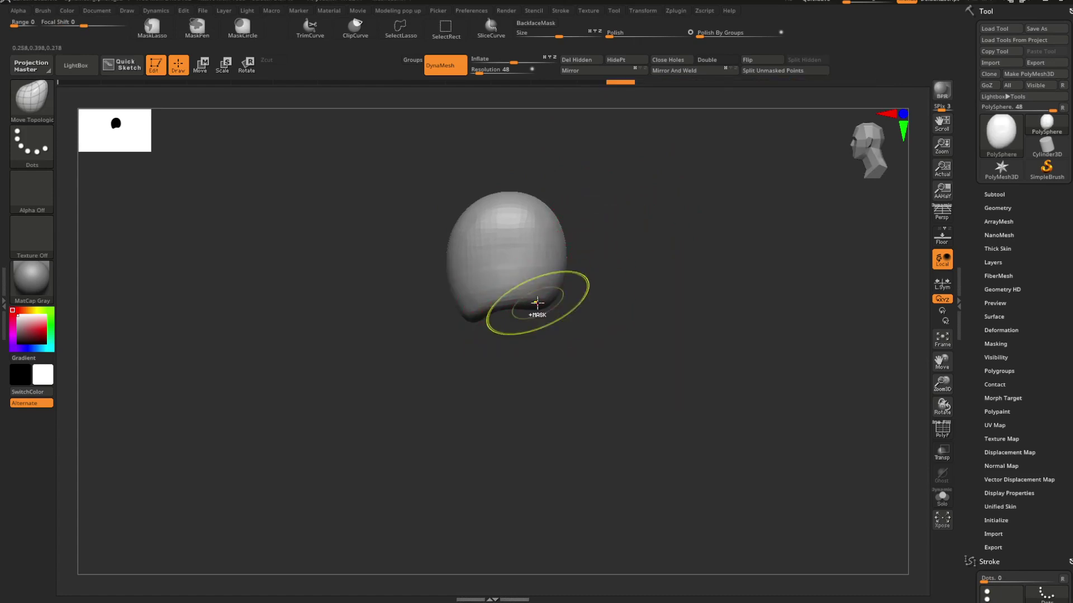
mouse_move(531, 311)
mouse_down()
mouse_move(565, 309)
mouse_move(537, 318)
mouse_move(546, 318)
mouse_up()
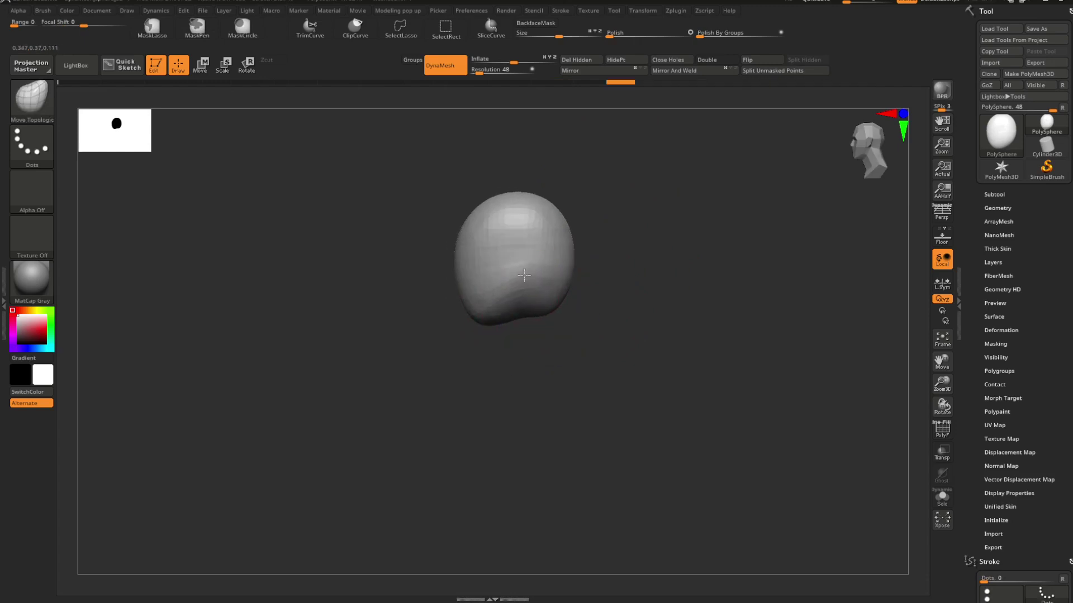
drag(620, 284, 591, 289)
key(space)
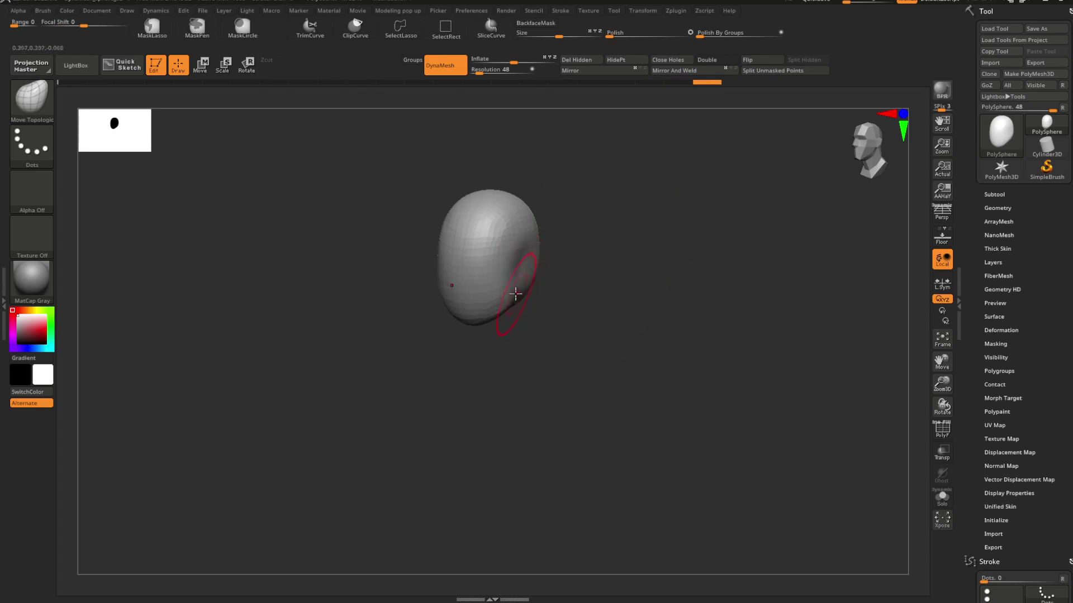
mouse_move(514, 295)
mouse_down()
mouse_move(517, 304)
mouse_move(586, 278)
mouse_move(570, 301)
mouse_move(523, 293)
mouse_move(564, 293)
mouse_move(540, 299)
mouse_up()
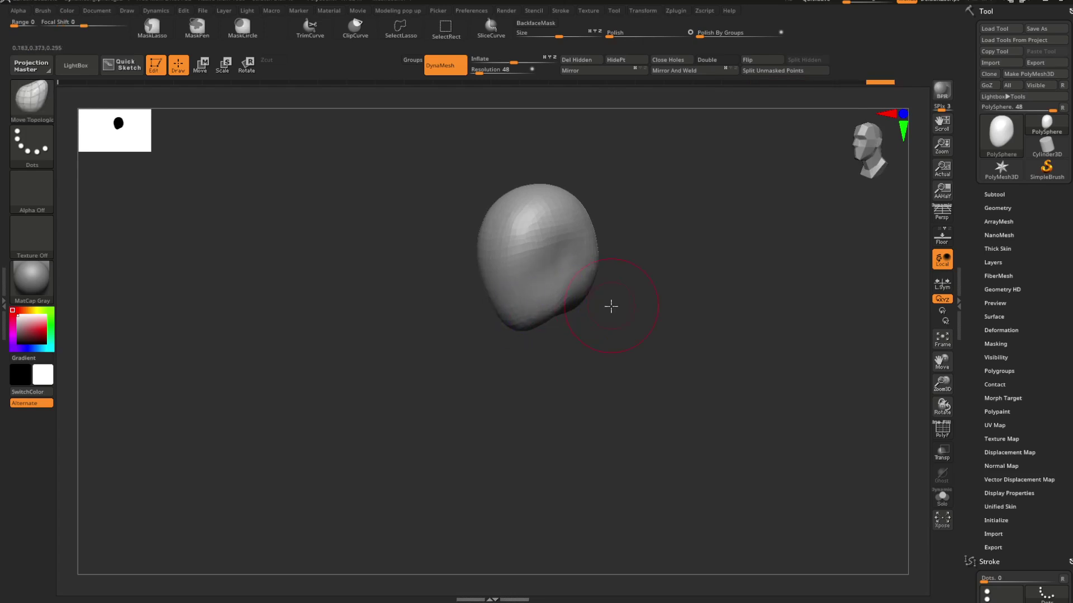
Step: Pull a neck out of the underside of the skull with the SnakeHook brush, undoing the first attempt
mouse_move(610, 305)
mouse_down()
mouse_move(616, 335)
mouse_move(565, 290)
mouse_up()
key(space)
key(b)
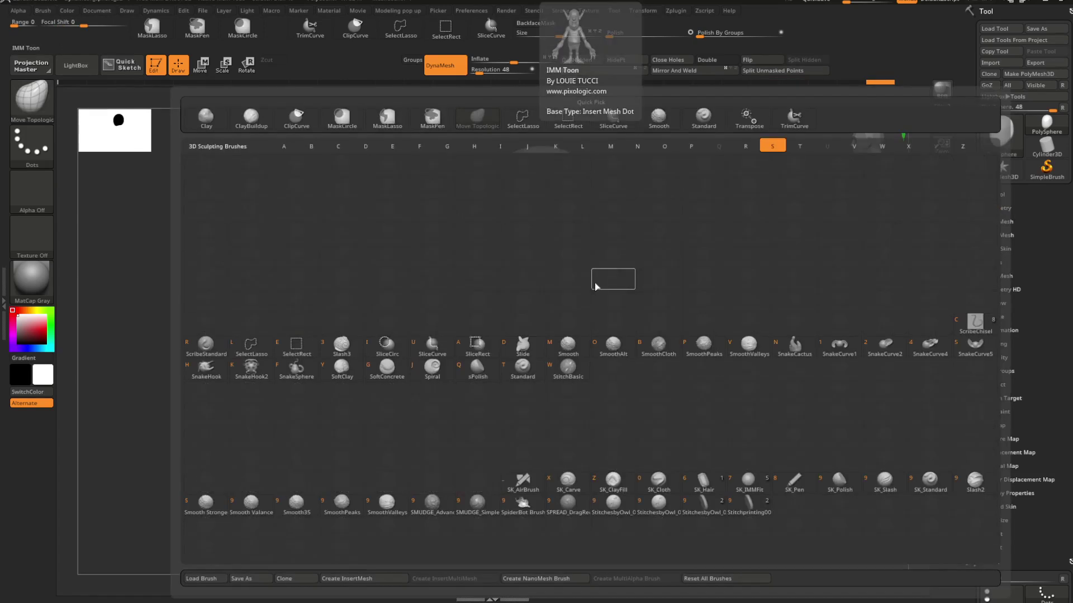
key(s)
key(k)
key(space)
drag(613, 277, 562, 308)
key(ctrl+z)
key(space)
mouse_move(600, 277)
mouse_down()
mouse_move(558, 313)
mouse_move(582, 302)
mouse_move(587, 316)
mouse_move(547, 323)
mouse_up()
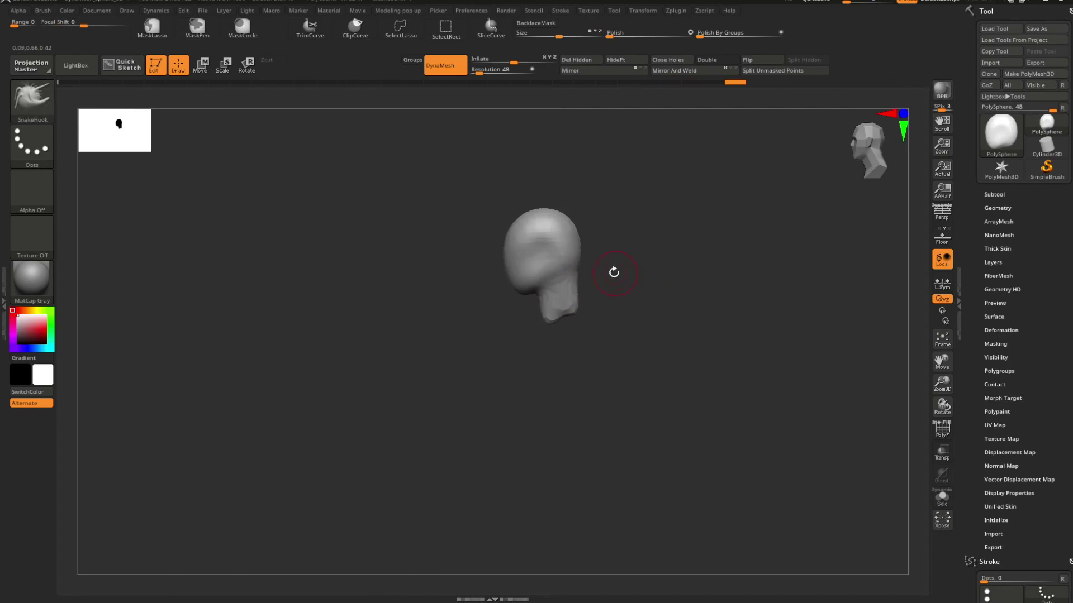
Step: Refine the head and neck silhouette from the front with the Move Topological brush
key(b)
key(m)
key(t)
key(space)
mouse_move(631, 272)
mouse_down()
mouse_move(647, 272)
mouse_move(586, 254)
mouse_move(593, 234)
mouse_move(634, 258)
mouse_move(687, 255)
mouse_move(600, 266)
mouse_up()
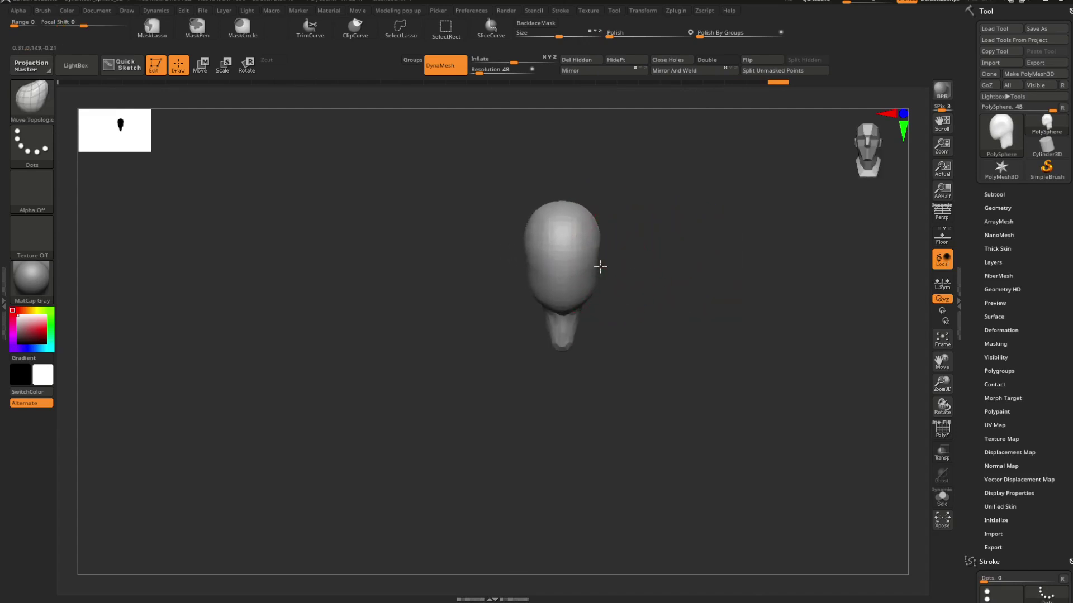
Step: Carve a crease along the temple at the side of the face using the DamStandard brush with a reduced draw size
key(b)
key(d)
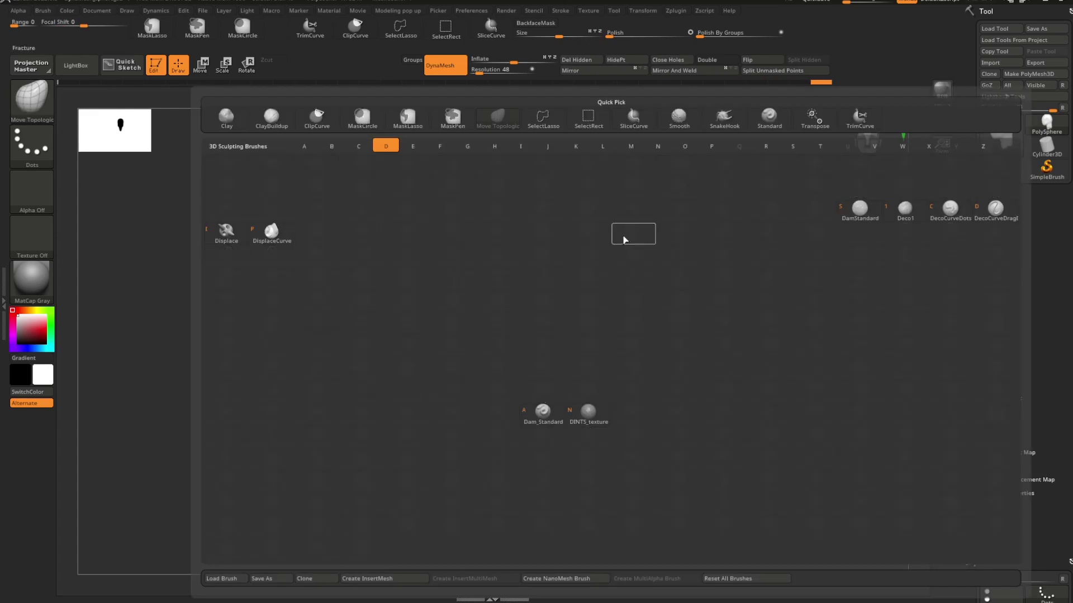
key(b)
key(d)
key(s)
key(space)
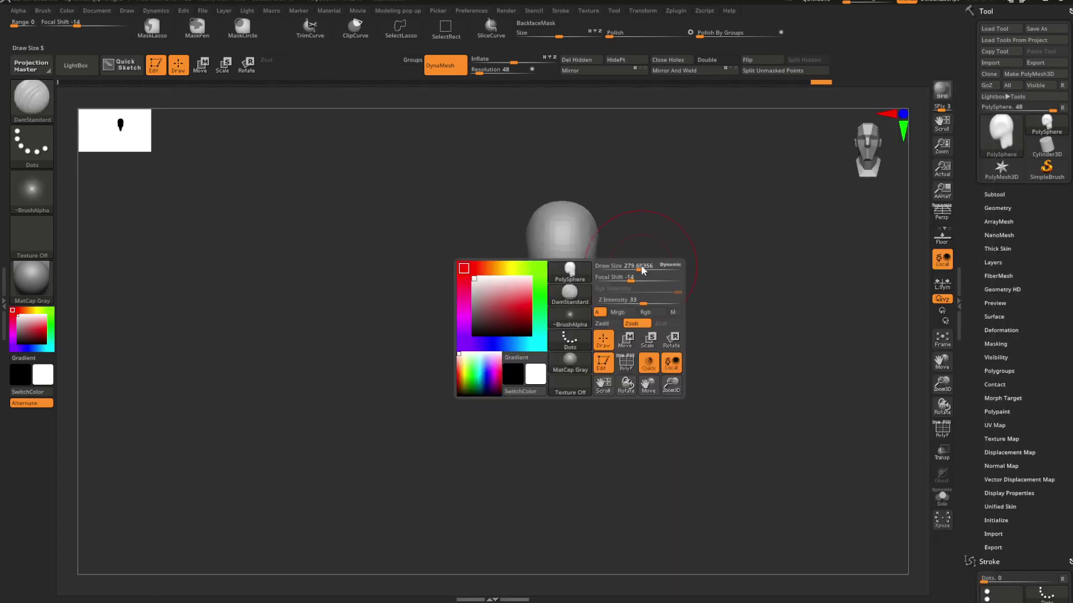
mouse_move(637, 266)
mouse_down()
mouse_move(632, 287)
mouse_move(626, 260)
mouse_move(644, 256)
mouse_move(567, 224)
mouse_up()
key(space)
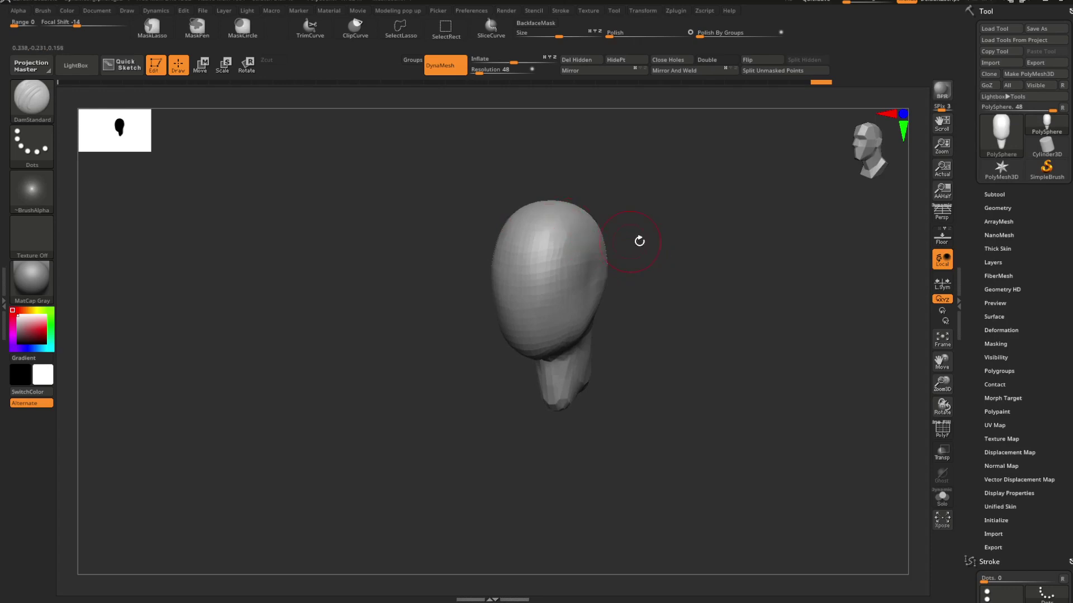
drag(639, 241, 622, 273)
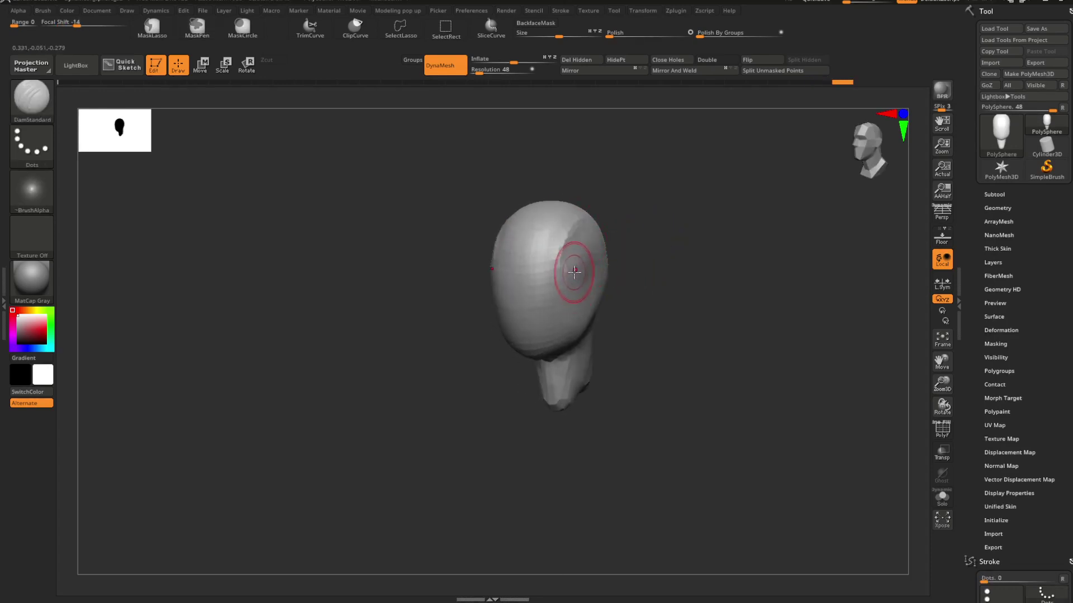
Step: Carve the eye line and the cheek plane across the face with the DamStandard brush, undoing a stray stroke
mouse_move(538, 371)
mouse_down()
mouse_move(637, 307)
mouse_move(610, 302)
mouse_move(648, 305)
mouse_move(625, 298)
mouse_up()
key(ctrl+z)
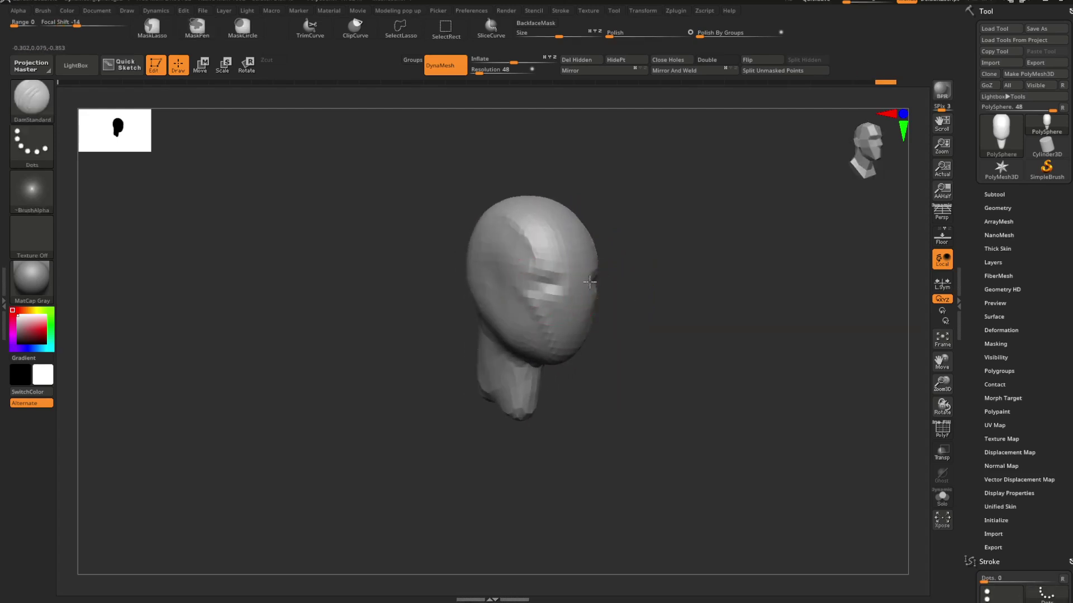
mouse_move(642, 294)
mouse_down()
mouse_move(675, 292)
mouse_move(623, 282)
mouse_move(639, 335)
mouse_move(575, 306)
mouse_move(608, 311)
mouse_move(598, 318)
mouse_up()
Step: Pull the chin forward and square up the jawline in profile with the Move Topological brush
key(b)
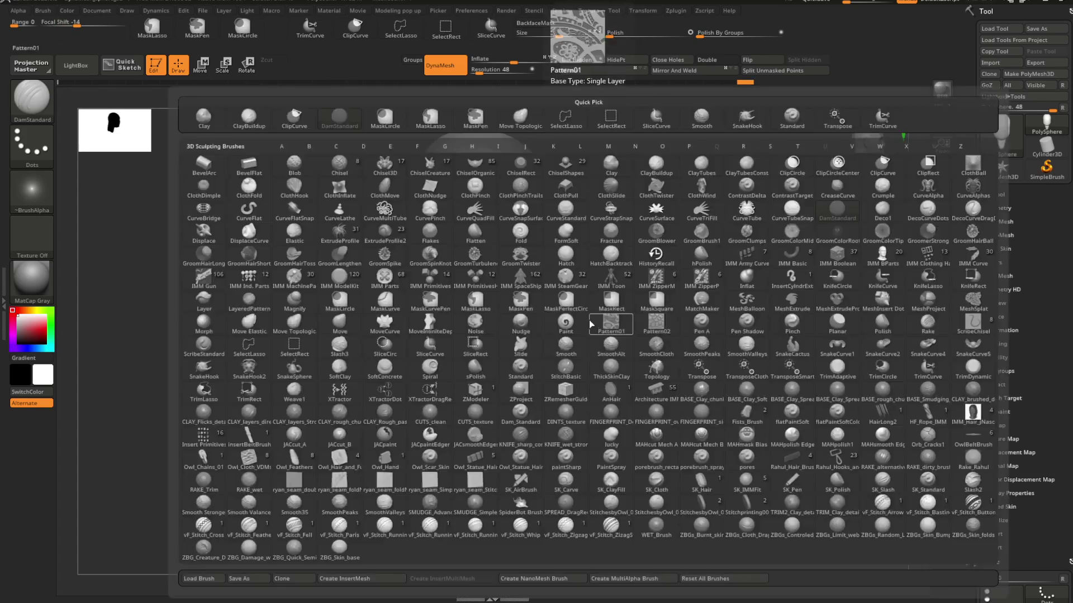
key(m)
key(t)
right_click(589, 309)
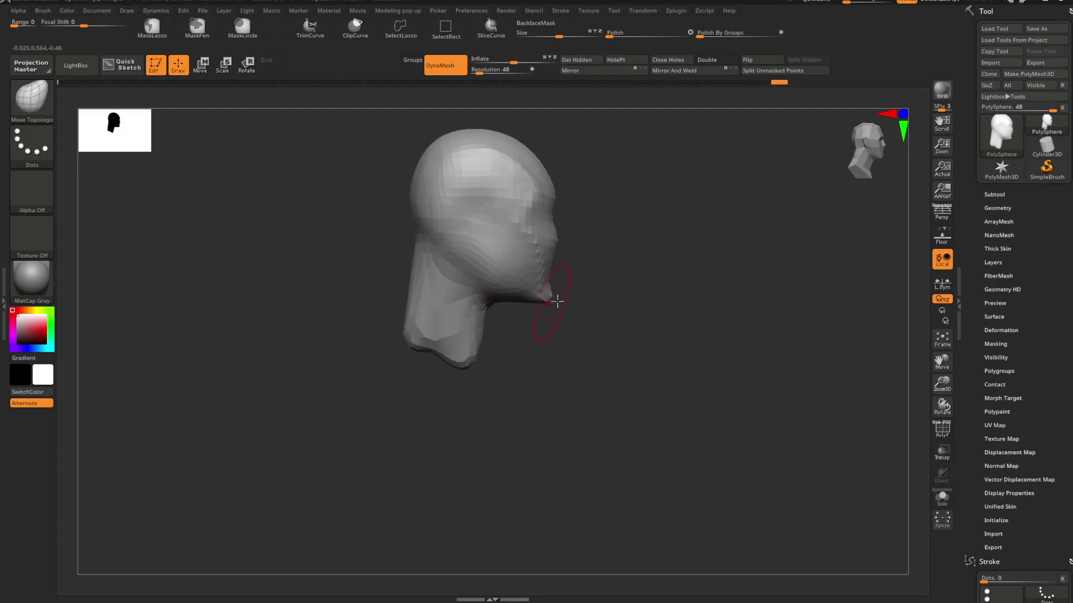
mouse_move(557, 301)
mouse_down()
mouse_move(647, 299)
mouse_move(602, 272)
mouse_move(637, 266)
mouse_move(639, 253)
mouse_move(675, 256)
mouse_up()
right_click(637, 266)
Step: Block in the ear at the side of the head with the DamStandard brush and smooth around it
key(b)
key(d)
key(s)
right_click(658, 258)
mouse_move(693, 251)
mouse_down()
mouse_move(599, 253)
mouse_move(613, 310)
mouse_move(631, 302)
mouse_move(623, 273)
mouse_up()
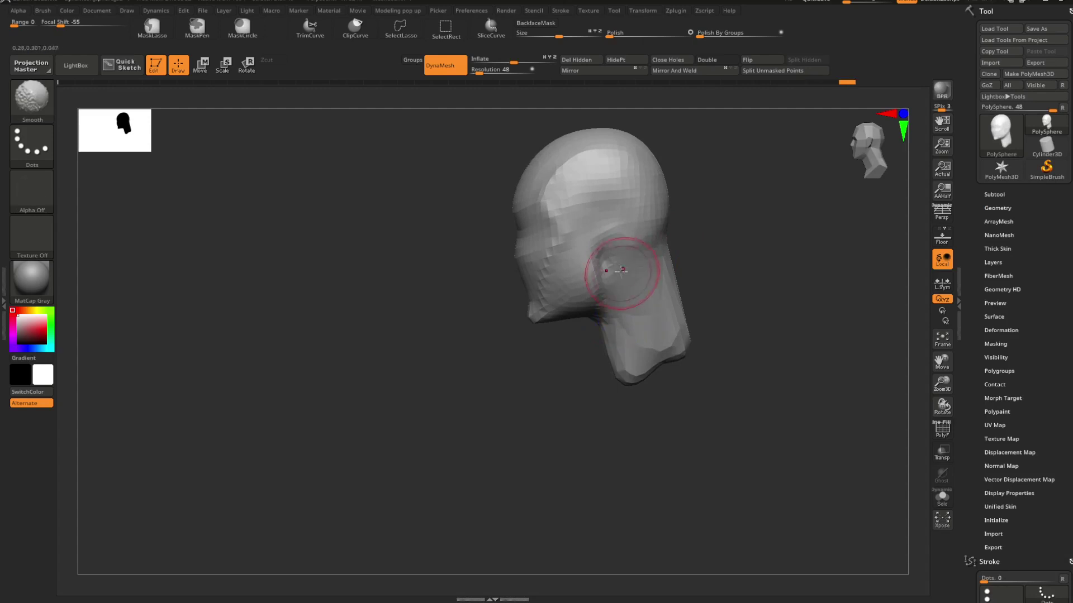
right_click(662, 243)
right_drag(662, 243, 624, 235)
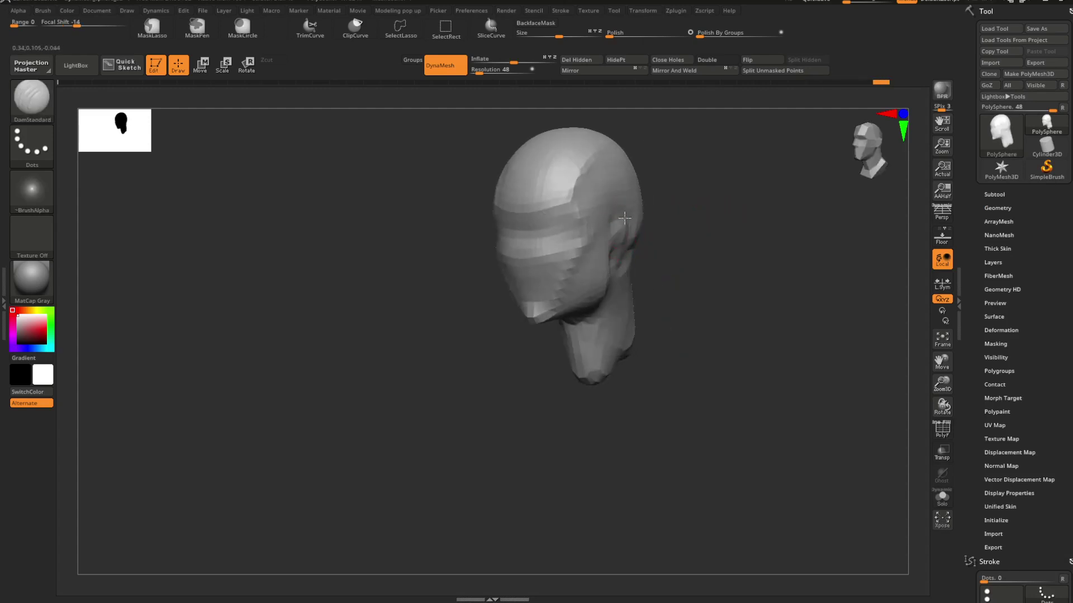
mouse_move(616, 253)
right_down()
mouse_move(689, 229)
mouse_move(679, 224)
right_up()
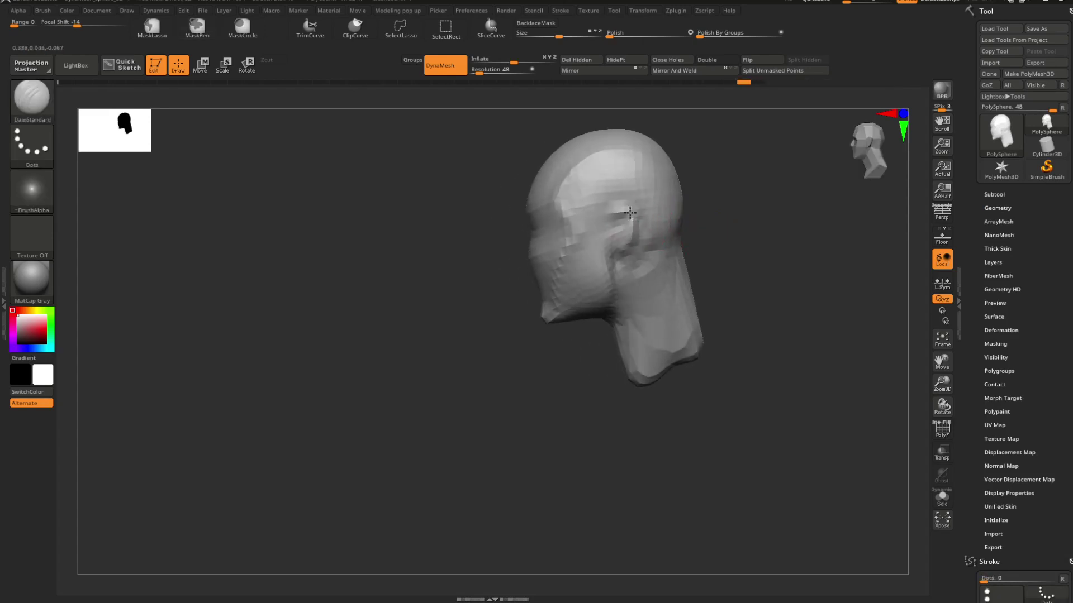
mouse_move(724, 241)
right_down()
mouse_move(735, 227)
mouse_move(685, 249)
mouse_move(678, 294)
mouse_move(641, 265)
mouse_move(596, 287)
mouse_move(632, 301)
right_up()
Step: Pull the neck wider and fuller from behind with an adjusted SnakeHook brush, checking its shape from the front
key(b)
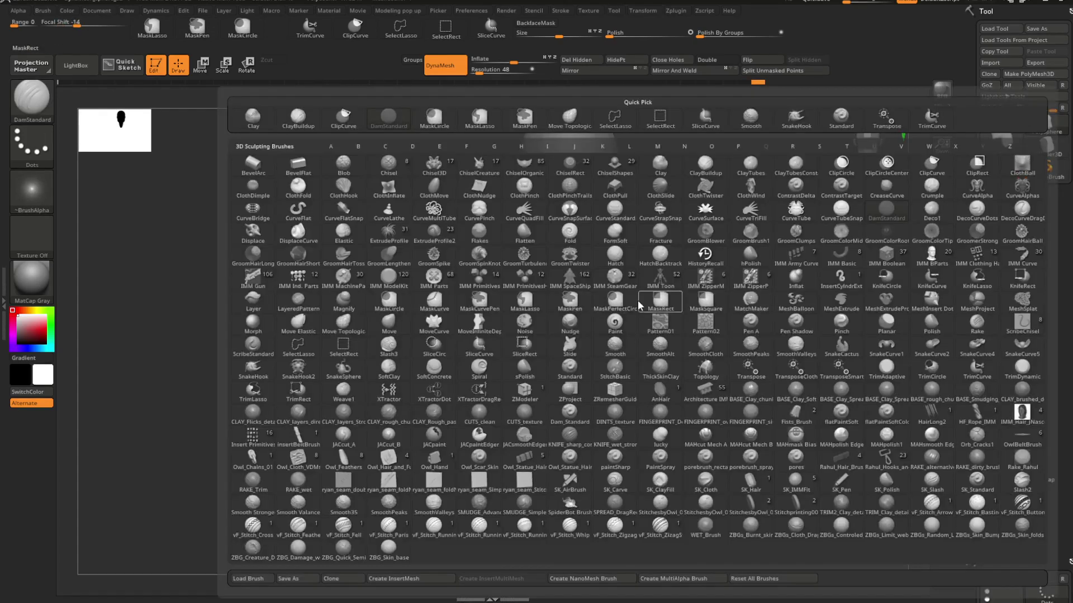
key(s)
key(Return)
key(space)
drag(668, 271, 674, 271)
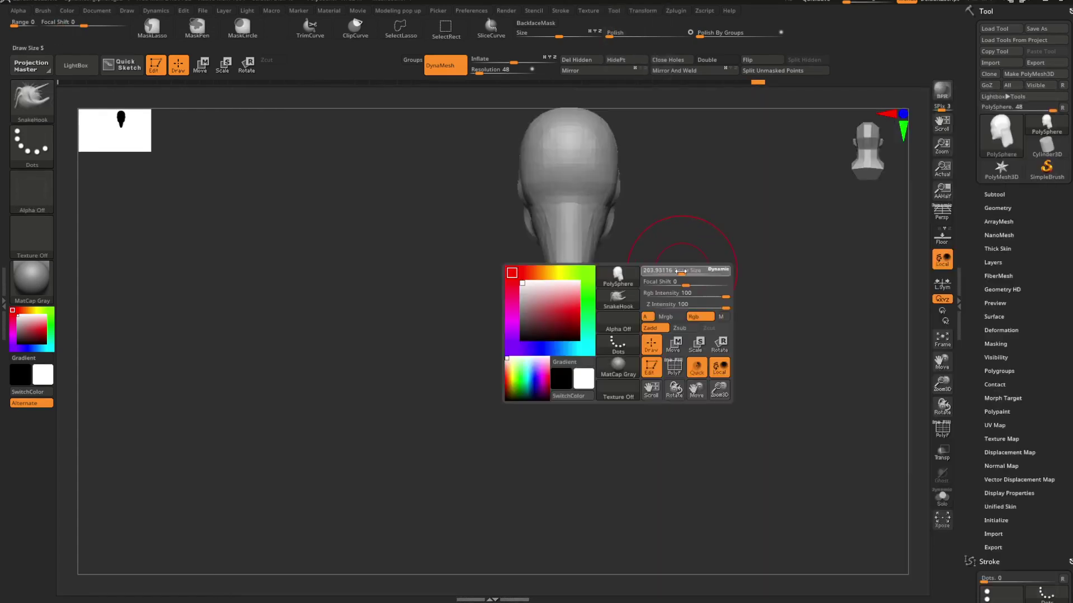
mouse_move(584, 268)
mouse_down()
mouse_move(613, 270)
mouse_move(595, 263)
mouse_up()
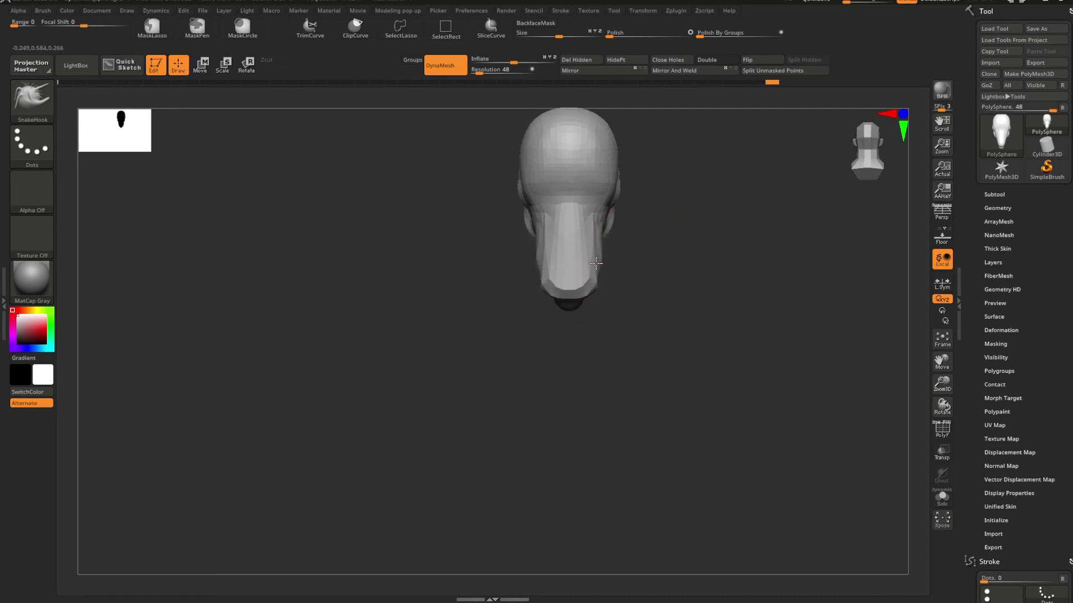
mouse_move(596, 263)
right_down()
mouse_move(670, 278)
mouse_move(653, 304)
mouse_move(702, 313)
mouse_move(646, 311)
right_up()
key(space)
drag(666, 289, 624, 294)
right_drag(676, 296, 608, 299)
right_click(614, 295)
drag(613, 295, 630, 296)
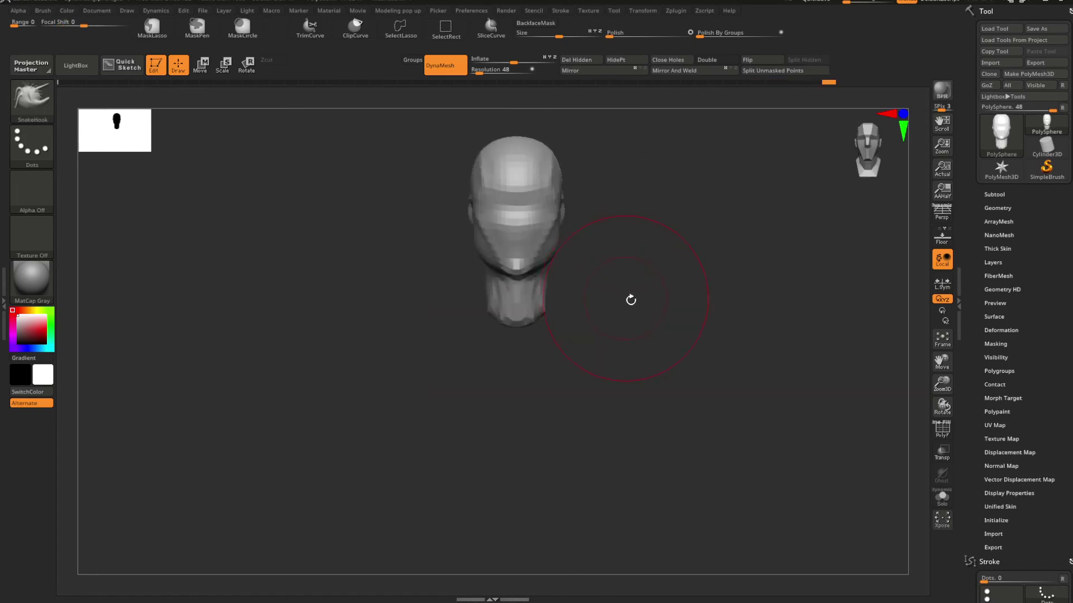
Step: Insert a sphere from the IMM Primitives brush at the base of the neck as the torso mass
mouse_move(629, 297)
ctrl+right_down()
mouse_move(598, 311)
mouse_move(611, 282)
ctrl+right_up()
key(b)
key(i)
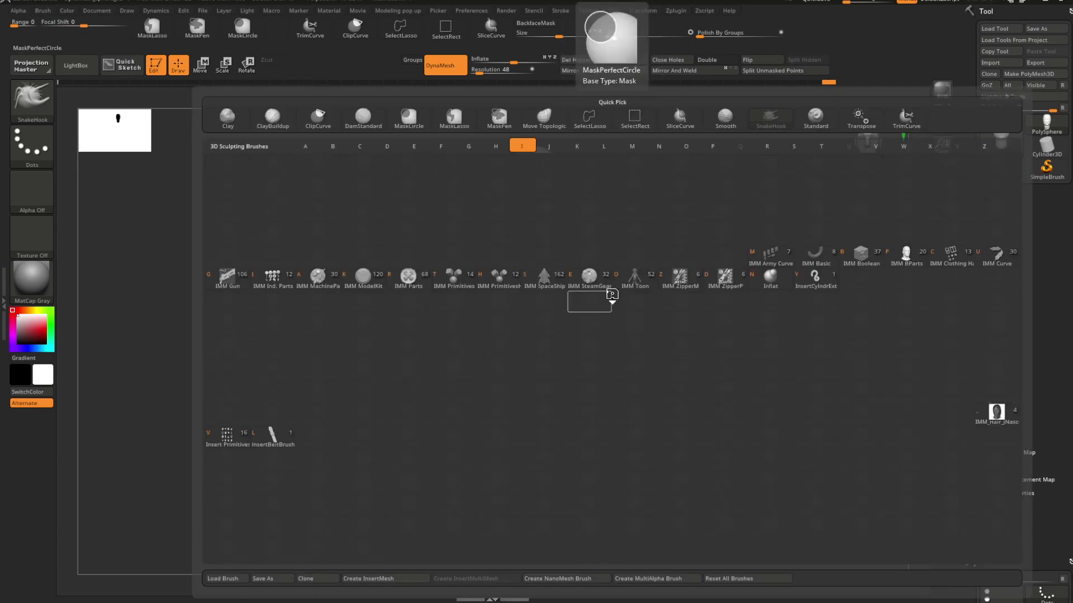
click(612, 292)
right_drag(616, 313, 613, 309)
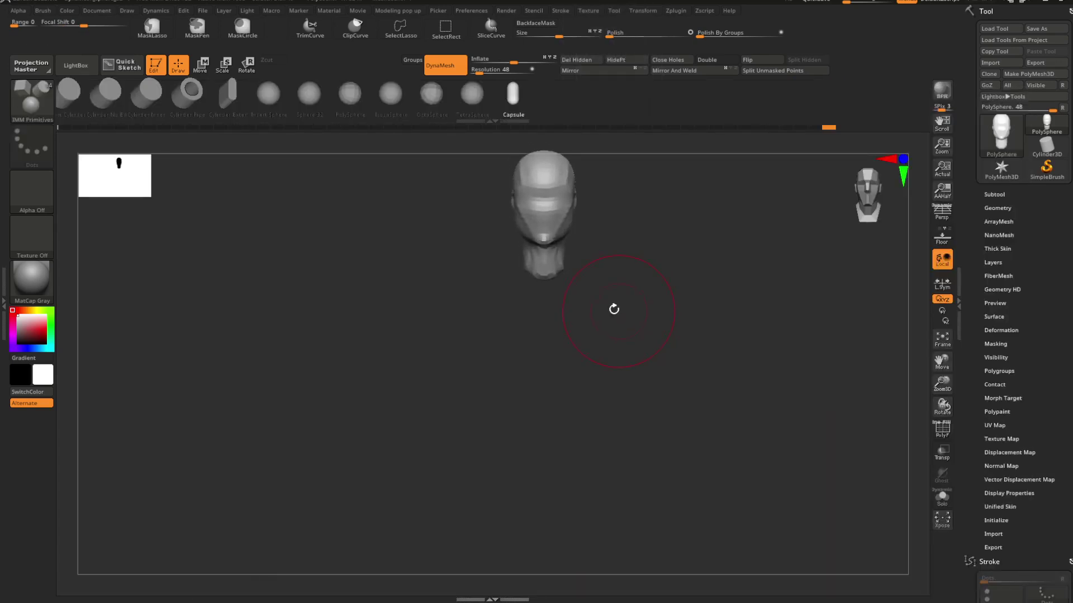
click(266, 105)
right_drag(549, 313, 570, 251)
drag(547, 278, 549, 339)
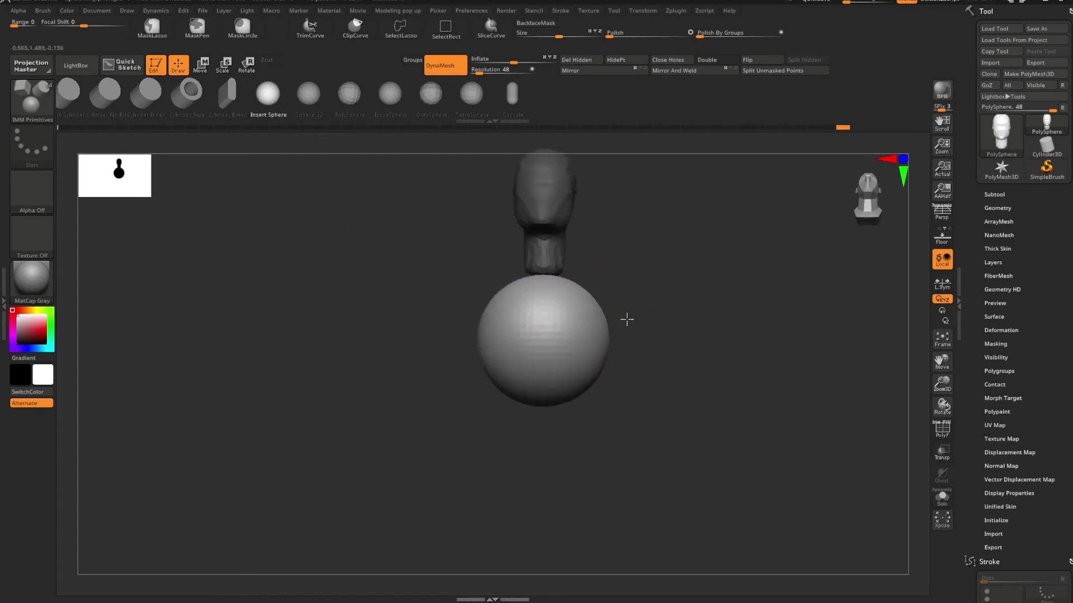
Step: Move the inserted sphere up against the neck with the transform gizmo
key(w)
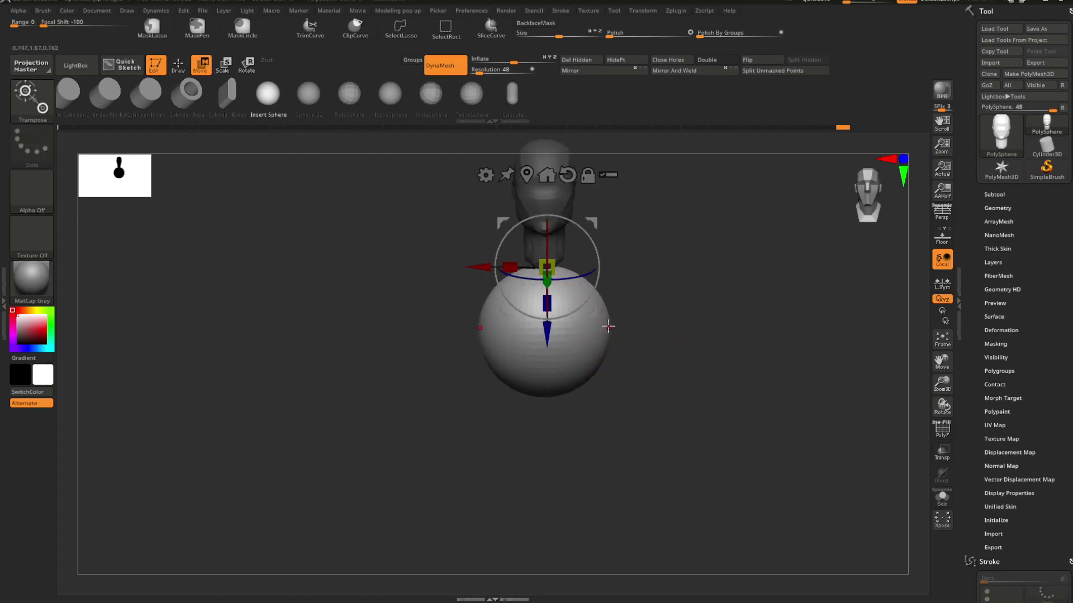
drag(547, 341, 547, 323)
mouse_move(651, 287)
mouse_down()
mouse_move(709, 282)
mouse_move(658, 289)
mouse_up()
key(space)
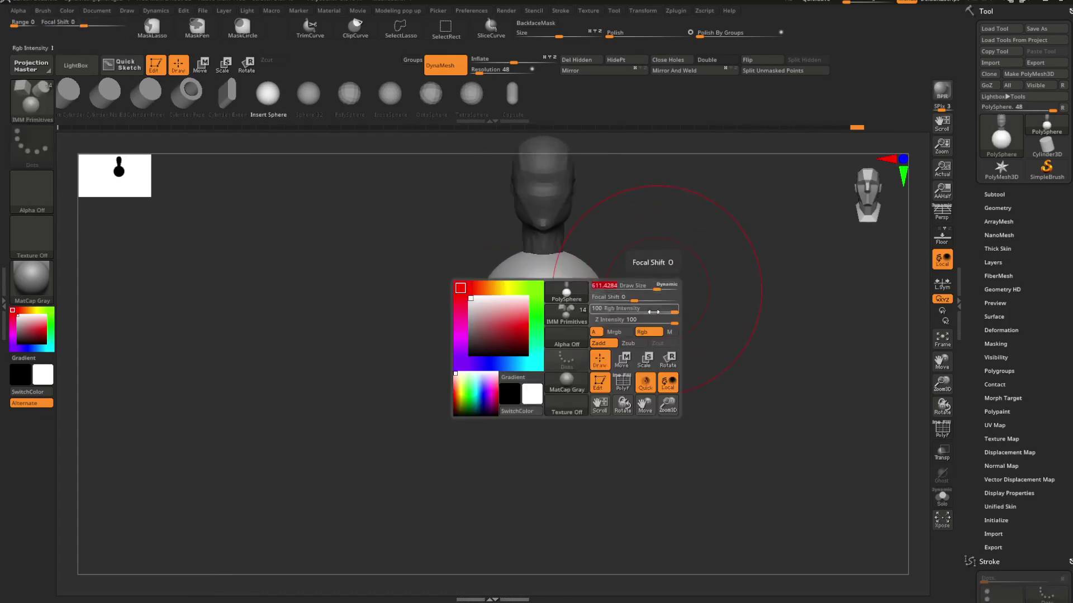
key(space)
click(654, 311)
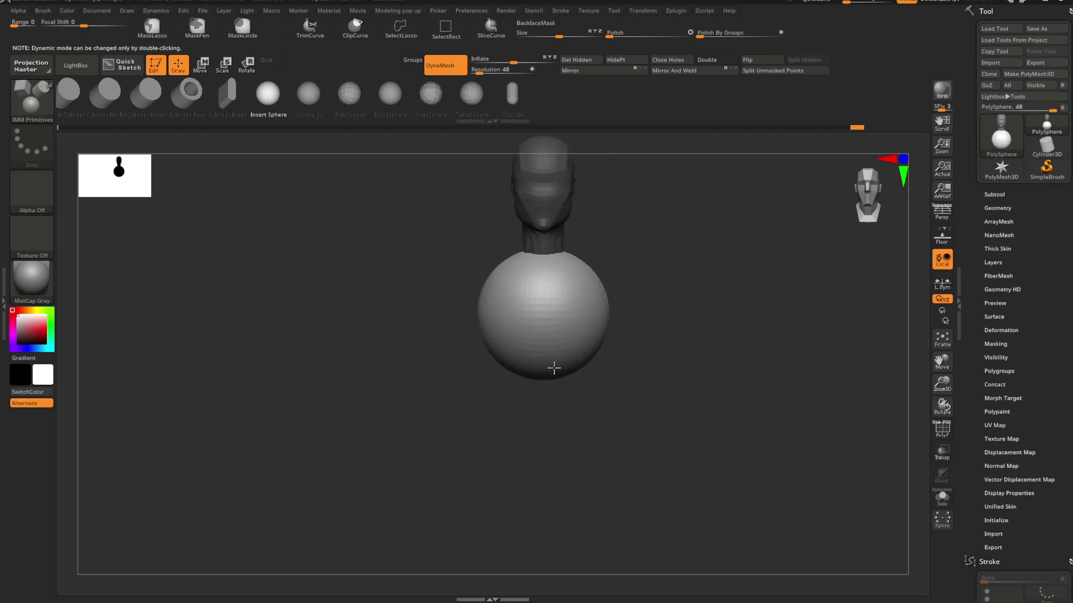
drag(553, 369, 577, 368)
key(ctrl+z)
Step: Stretch the sphere's underside downward into a tapered torso from the front with a large Move Topological brush
key(b)
key(m)
key(t)
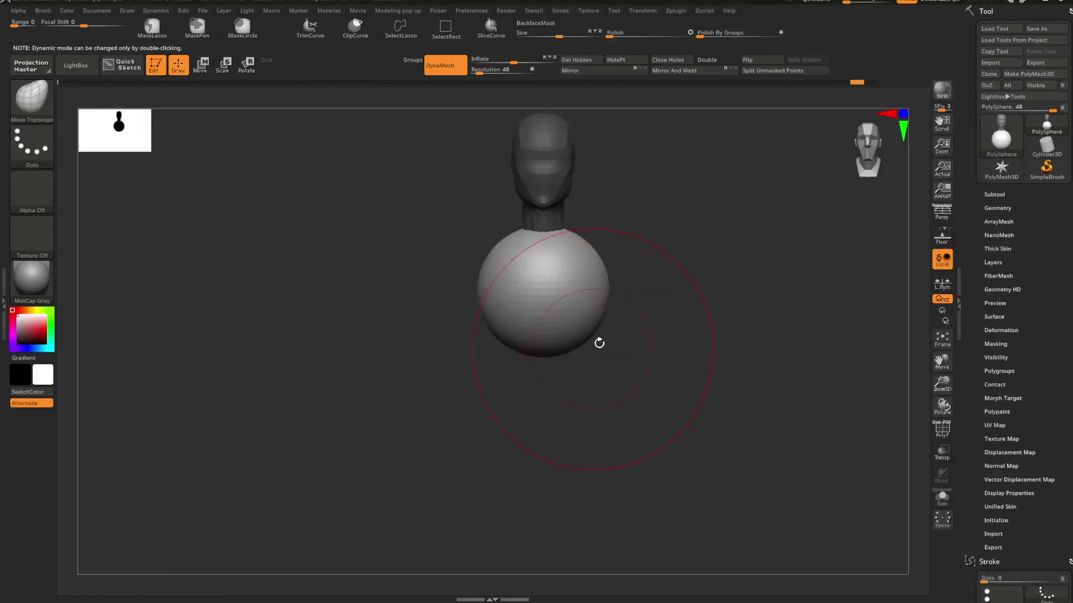
key(space)
drag(582, 356, 556, 378)
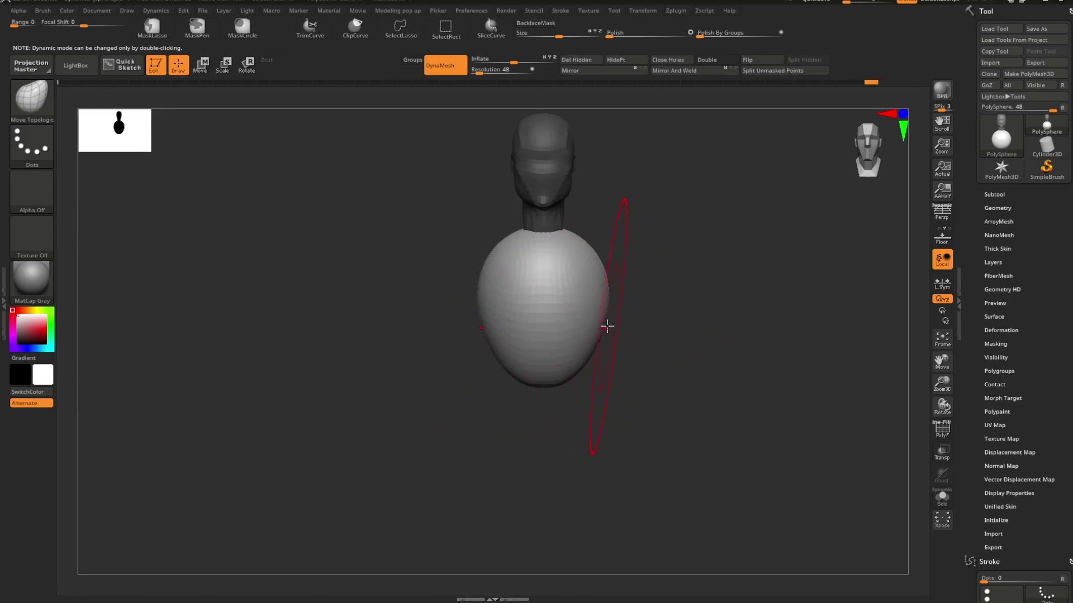
key(space)
mouse_move(635, 297)
mouse_down()
mouse_move(605, 290)
mouse_move(617, 222)
mouse_move(629, 268)
mouse_move(692, 292)
mouse_move(636, 289)
mouse_up()
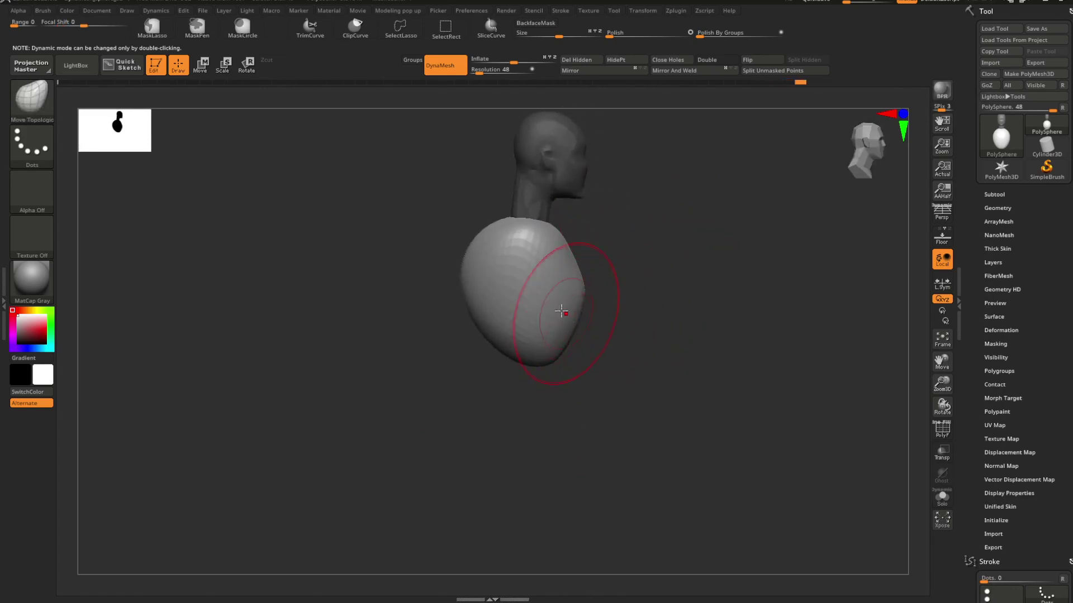
Step: Narrow the torso's side profile by pushing its back inward with the Move Topological brush
key(space)
drag(504, 279, 517, 278)
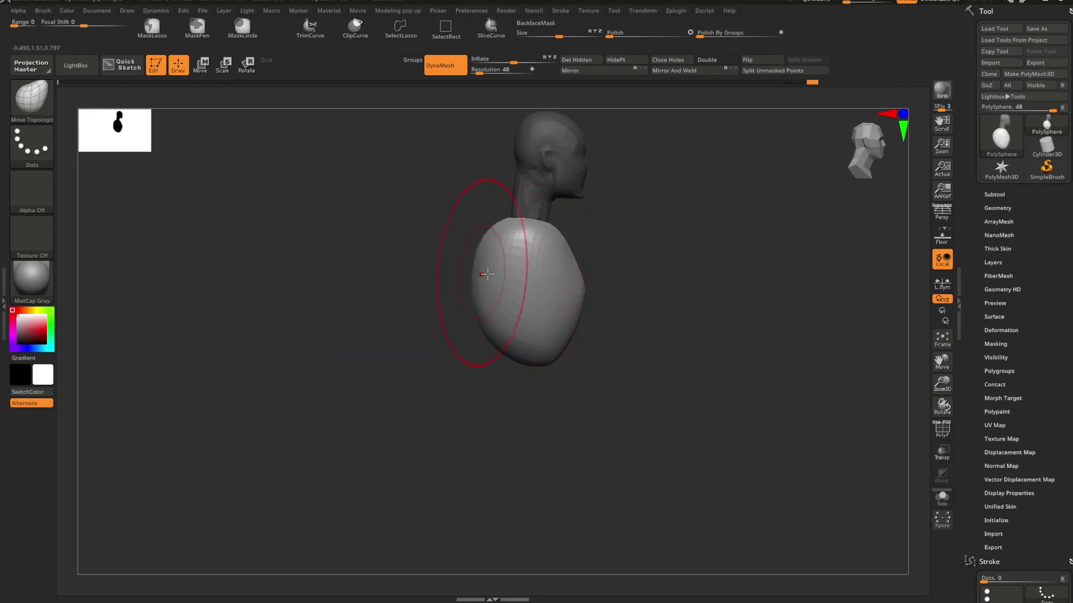
key(space)
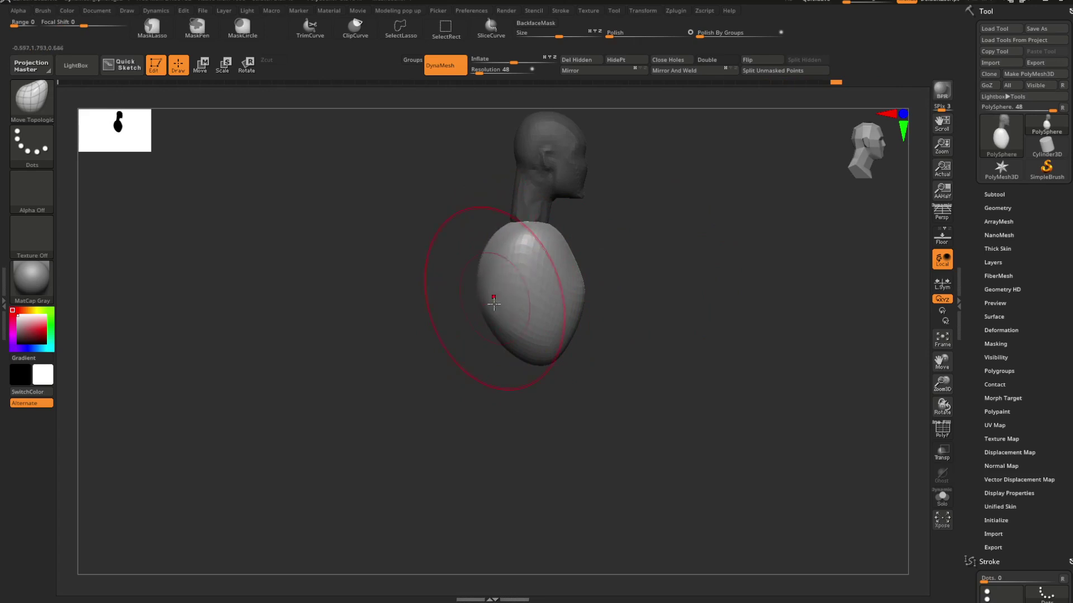
Step: Form the shoulders and their slope up to the neck with the Move Topological brush
drag(576, 228, 646, 290)
key(space)
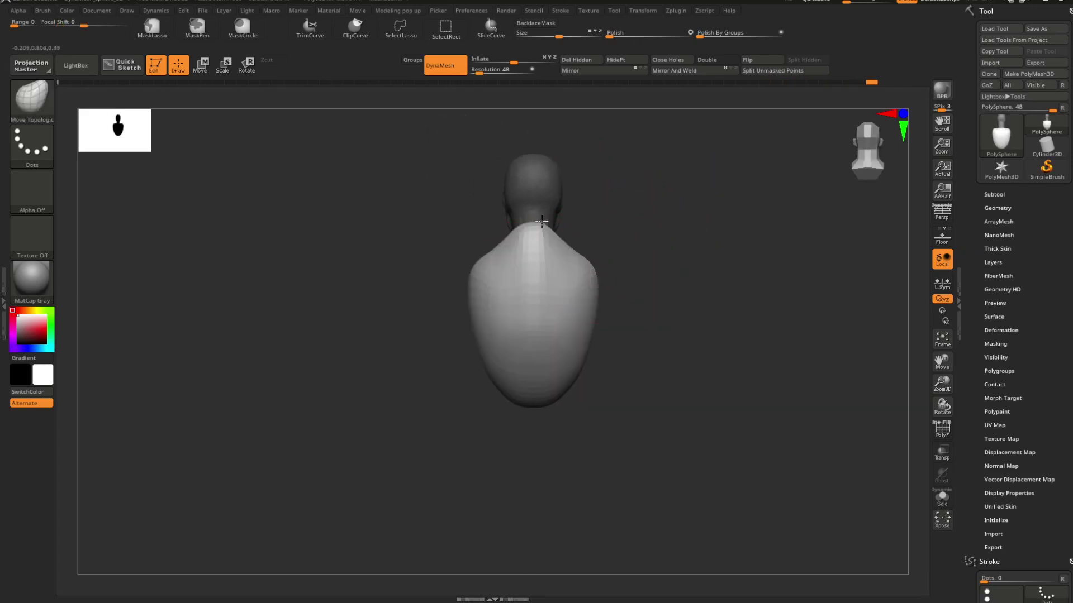
drag(541, 222, 553, 226)
drag(720, 268, 637, 278)
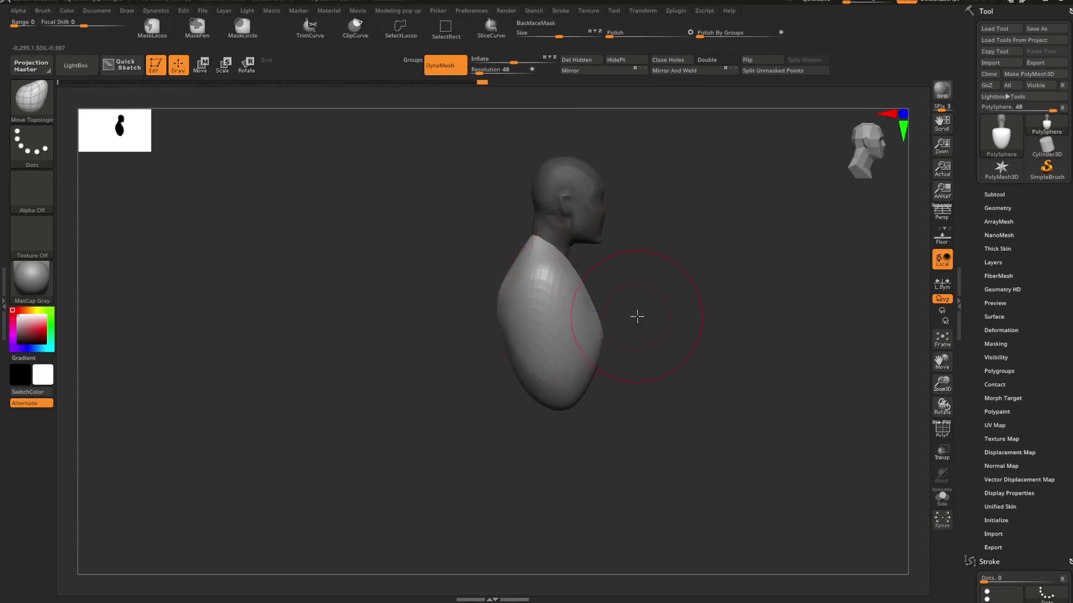
Step: Flatten the outer sides of the shoulders with the TrimDynamic brush
mouse_move(637, 316)
mouse_down()
mouse_move(599, 316)
mouse_move(604, 324)
mouse_move(602, 303)
mouse_move(650, 302)
mouse_move(524, 328)
mouse_move(581, 320)
mouse_move(606, 305)
mouse_move(586, 306)
mouse_move(627, 290)
mouse_move(671, 297)
mouse_up()
key(b)
key(t)
key(d)
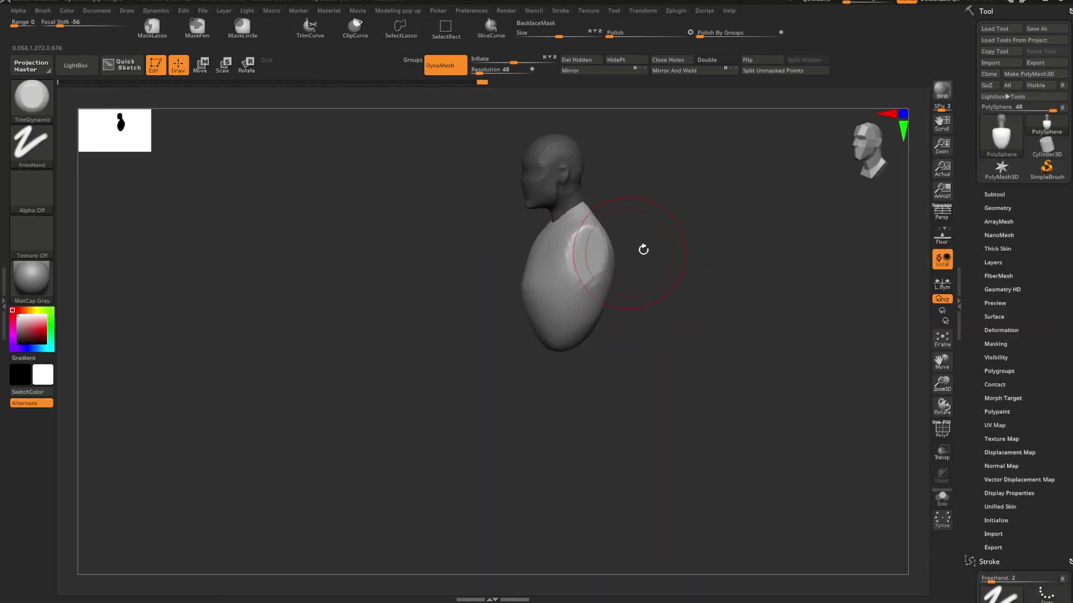
mouse_move(643, 250)
mouse_down()
mouse_move(671, 268)
mouse_move(659, 282)
mouse_up()
key(ctrl)
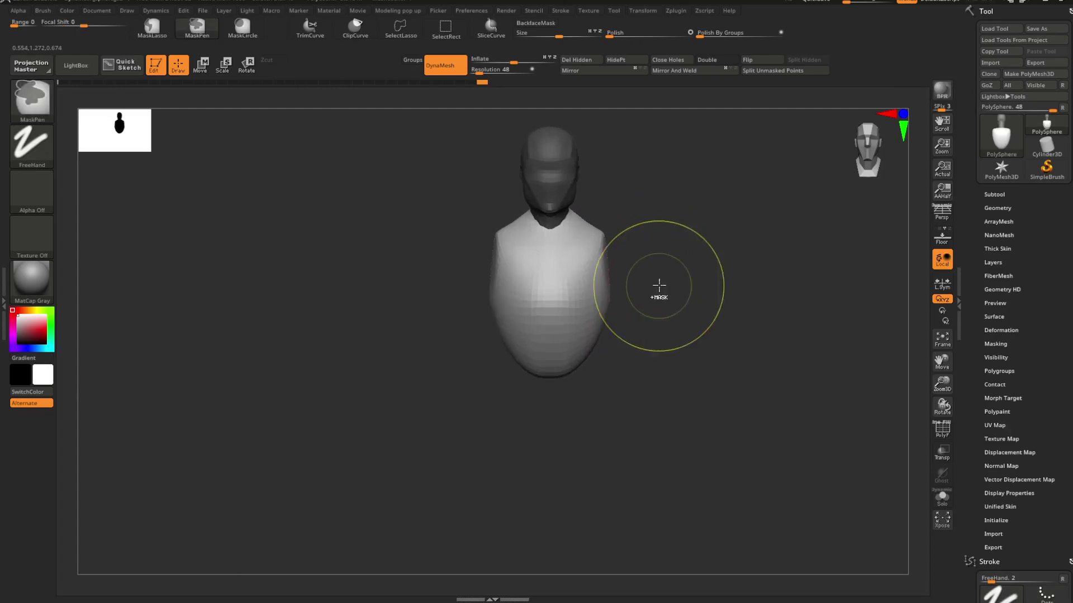
key(ctrl+z)
key(ctrl+shift+z)
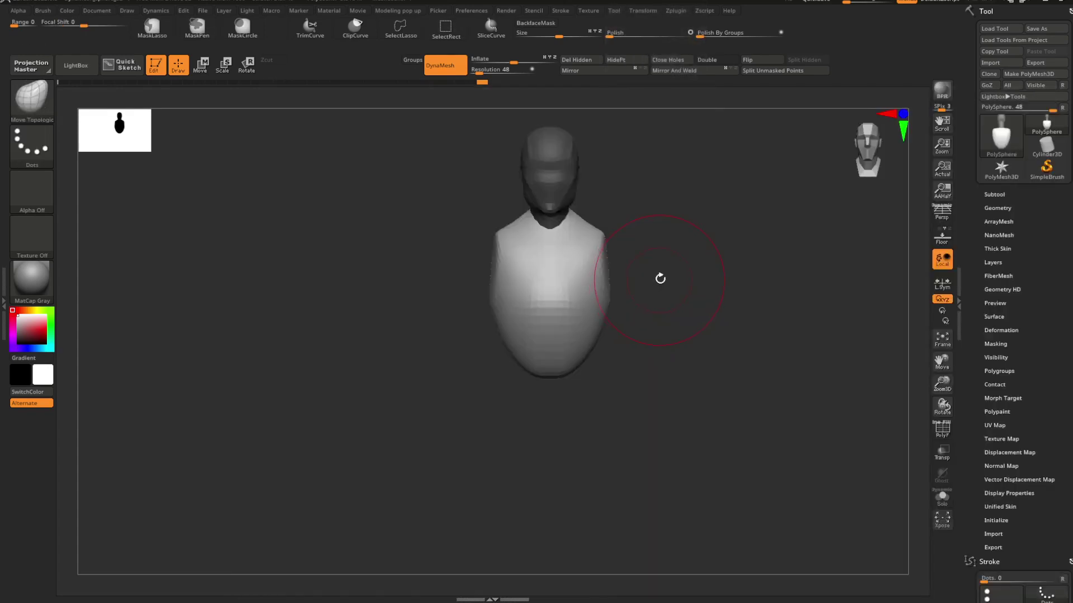
Step: Refine the shoulder and torso silhouette with a resized Move Topological brush
key(space)
key(space)
mouse_move(624, 244)
mouse_down()
mouse_move(615, 221)
mouse_move(652, 259)
mouse_move(642, 244)
mouse_move(651, 297)
mouse_move(688, 297)
mouse_move(659, 296)
mouse_move(668, 313)
mouse_move(644, 318)
mouse_move(641, 301)
mouse_move(618, 311)
mouse_move(648, 303)
mouse_move(644, 335)
mouse_move(695, 334)
mouse_move(666, 285)
mouse_move(675, 311)
mouse_up()
Step: Display the wireframe and try to remesh the head and torso with a DynaMesh resolution of 120
key(shift+f)
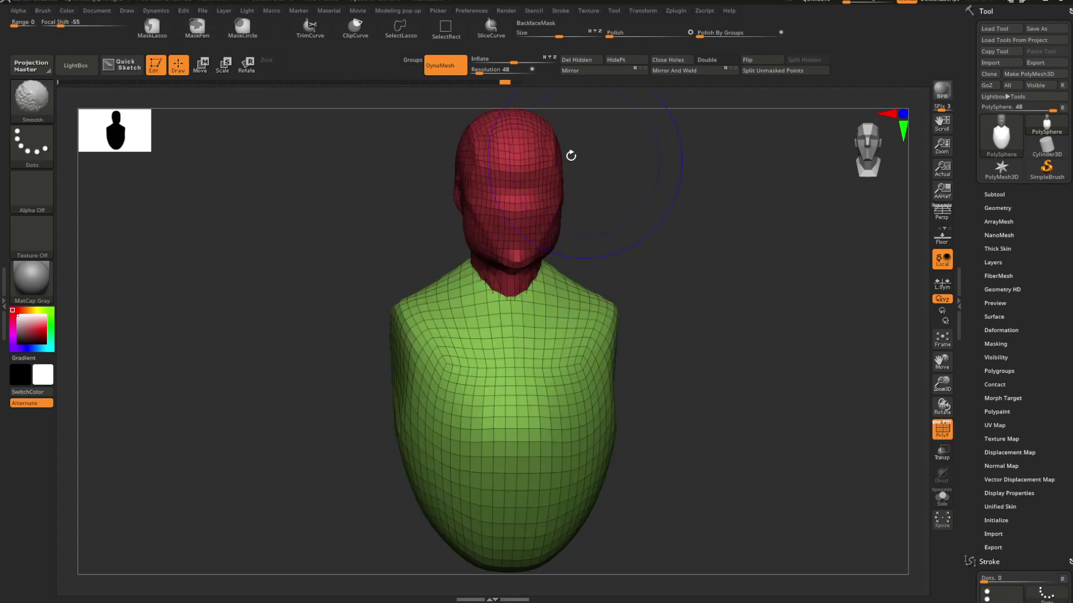
click(492, 69)
text(120)
key(Return)
key(ctrl)
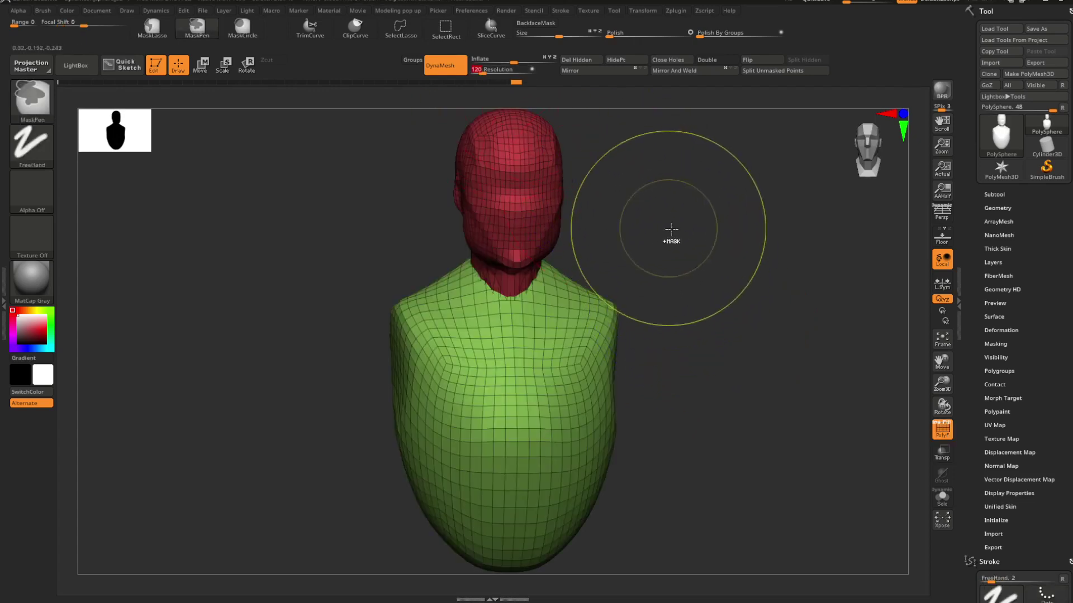
ctrl+drag(671, 229, 695, 292)
key(ctrl+z)
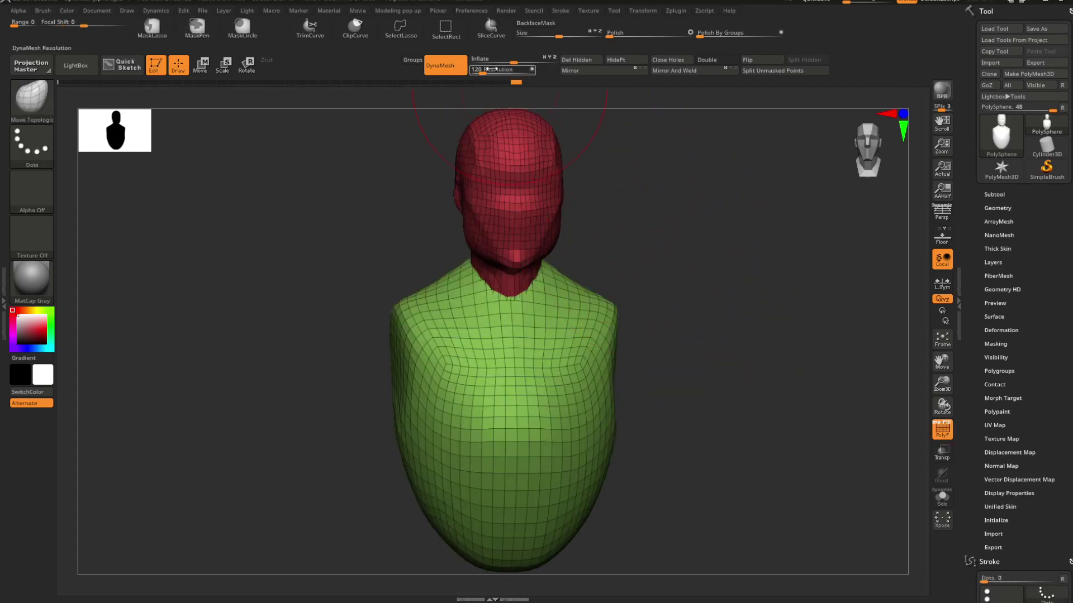
Step: Set the DynaMesh resolution to 184, remesh the head and torso together, and hide the wireframe
key(Return)
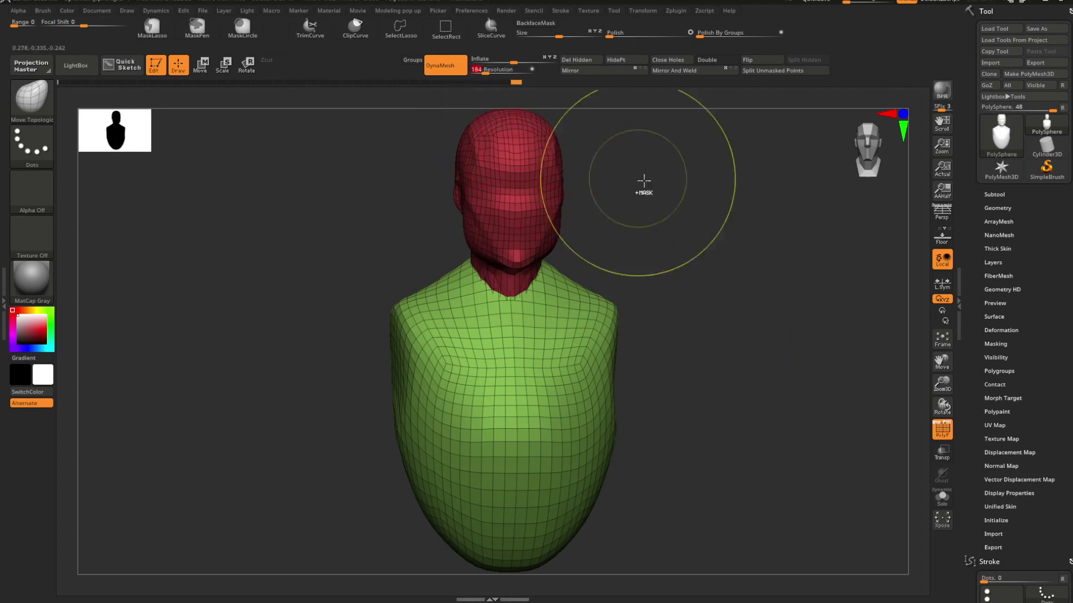
ctrl+drag(644, 182, 694, 344)
ctrl+right_drag(684, 342, 681, 306)
key(shift+f)
Step: Smooth the facial planes, the neck joint and the front and back of the torso
shift+drag(682, 306, 659, 302)
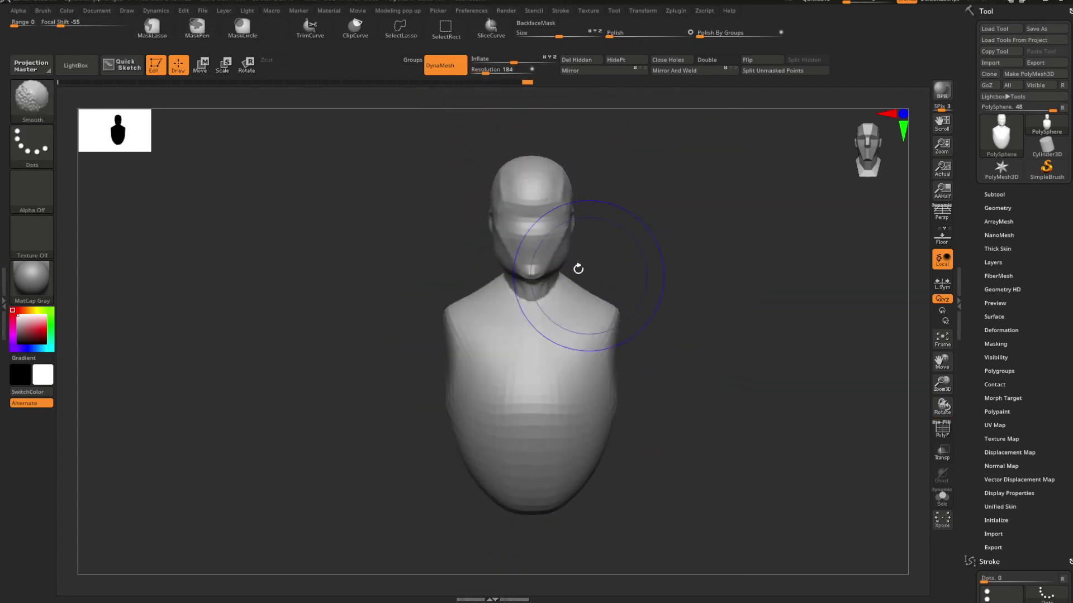
mouse_move(562, 257)
shift+mouse_down()
mouse_move(549, 212)
mouse_move(539, 252)
mouse_move(567, 332)
shift+mouse_up()
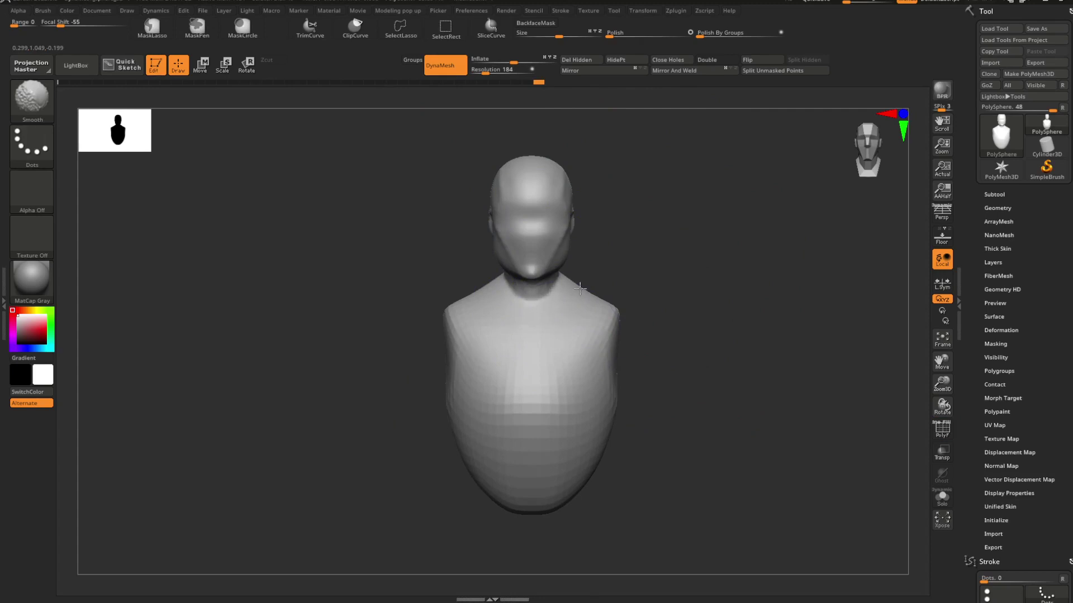
shift+drag(620, 429, 709, 399)
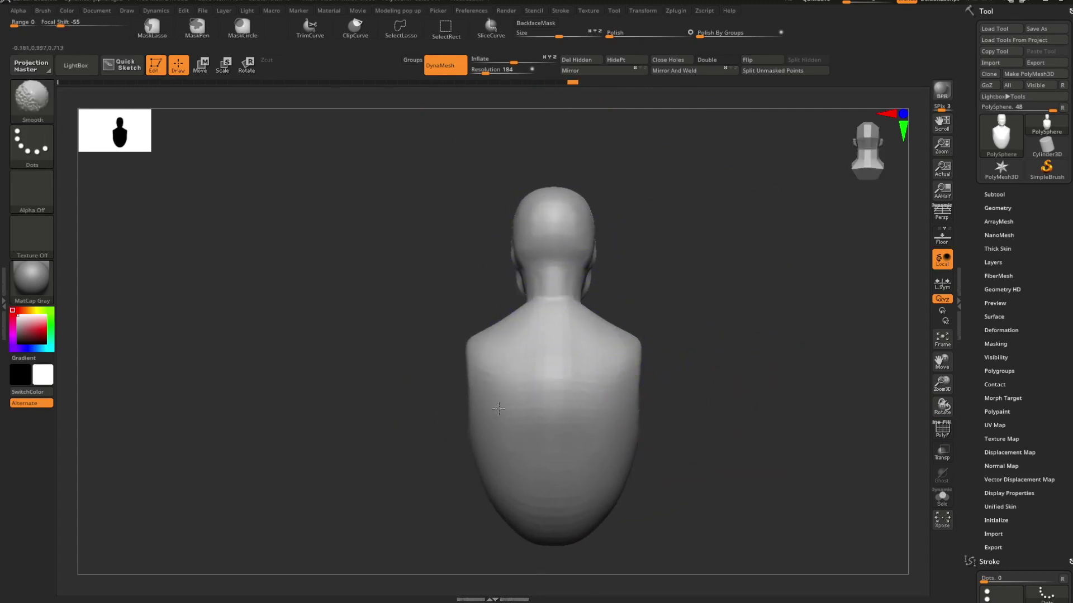
mouse_move(659, 419)
shift+mouse_down()
mouse_move(730, 343)
mouse_move(790, 342)
mouse_move(695, 347)
mouse_move(675, 369)
mouse_move(720, 359)
mouse_move(672, 335)
mouse_move(702, 347)
mouse_move(703, 316)
mouse_move(687, 303)
mouse_move(698, 340)
mouse_move(690, 321)
shift+mouse_up()
Step: Build up the collarbones and the neck muscles with the Standard brush
key(b)
key(s)
key(t)
key(space)
mouse_move(690, 322)
shift+mouse_down()
mouse_move(673, 335)
mouse_move(565, 318)
mouse_move(680, 314)
shift+mouse_up()
mouse_move(644, 268)
mouse_down()
mouse_move(644, 331)
mouse_move(647, 311)
mouse_move(541, 327)
mouse_move(627, 299)
mouse_move(625, 280)
mouse_move(643, 338)
mouse_move(659, 332)
mouse_move(641, 343)
mouse_up()
key(space)
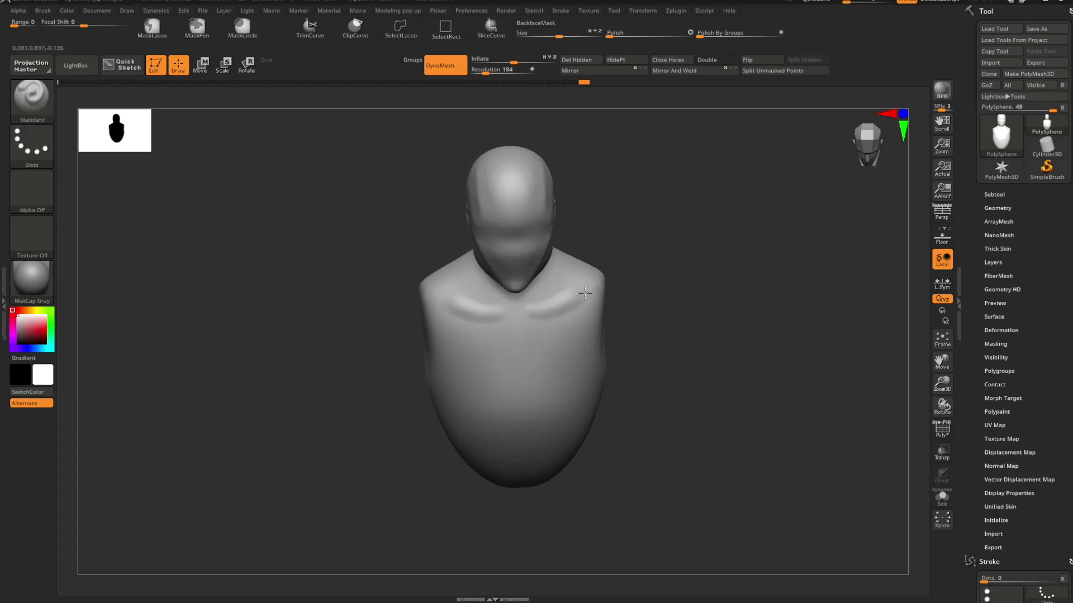
drag(629, 289, 603, 264)
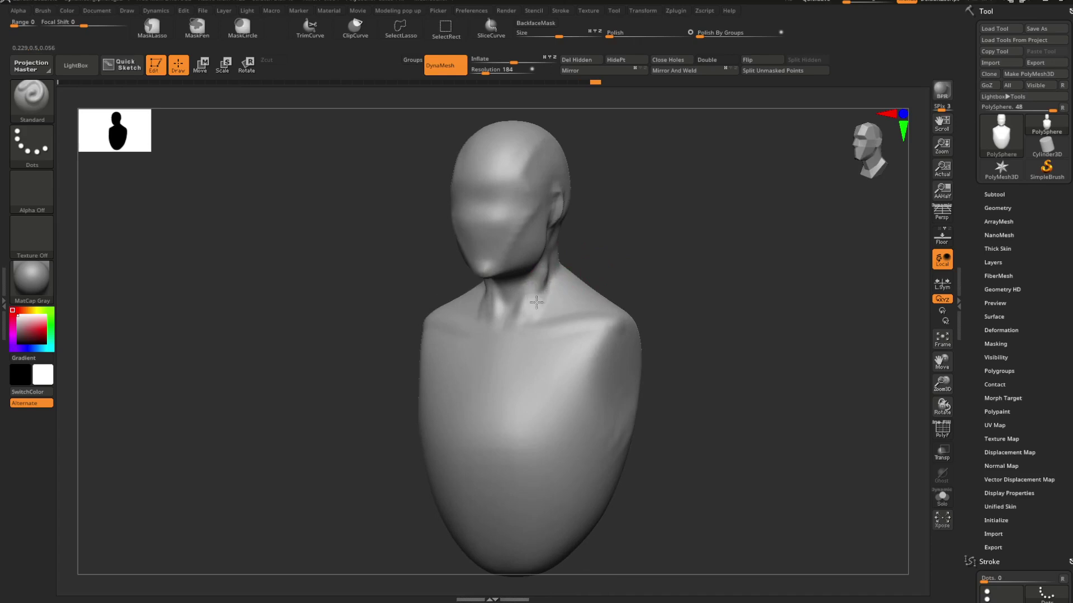
Step: Build up the muscle along the side of the neck with the ClayBuildup brush and smooth the strokes
key(shift)
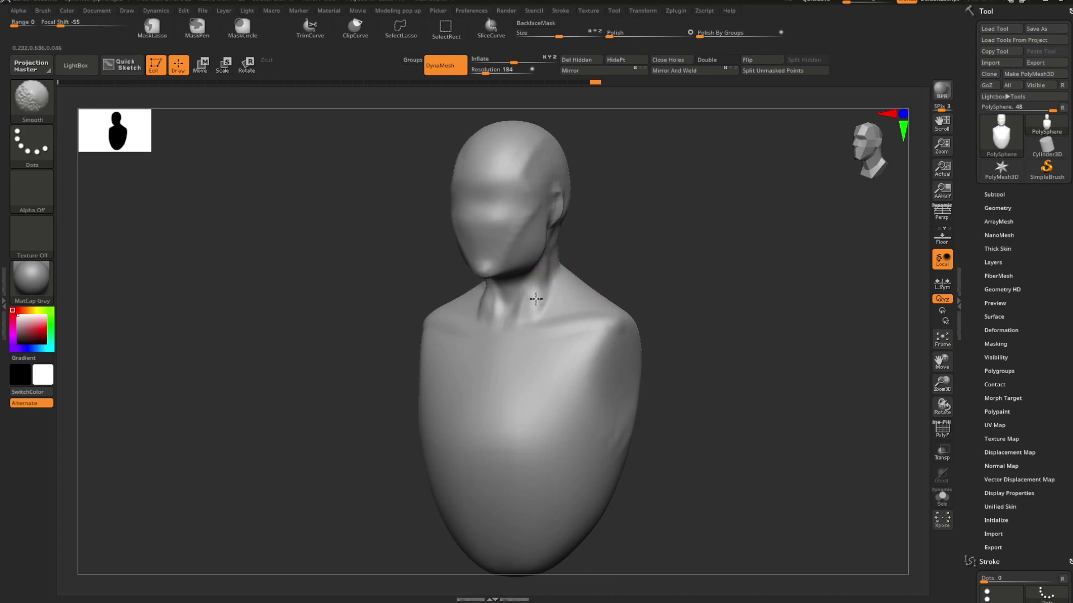
mouse_move(599, 267)
shift+mouse_down()
mouse_move(646, 263)
mouse_move(614, 270)
shift+mouse_up()
key(b)
key(c)
key(b)
key(space)
mouse_move(543, 291)
mouse_down()
mouse_move(555, 287)
mouse_move(530, 303)
mouse_up()
drag(543, 263, 547, 248)
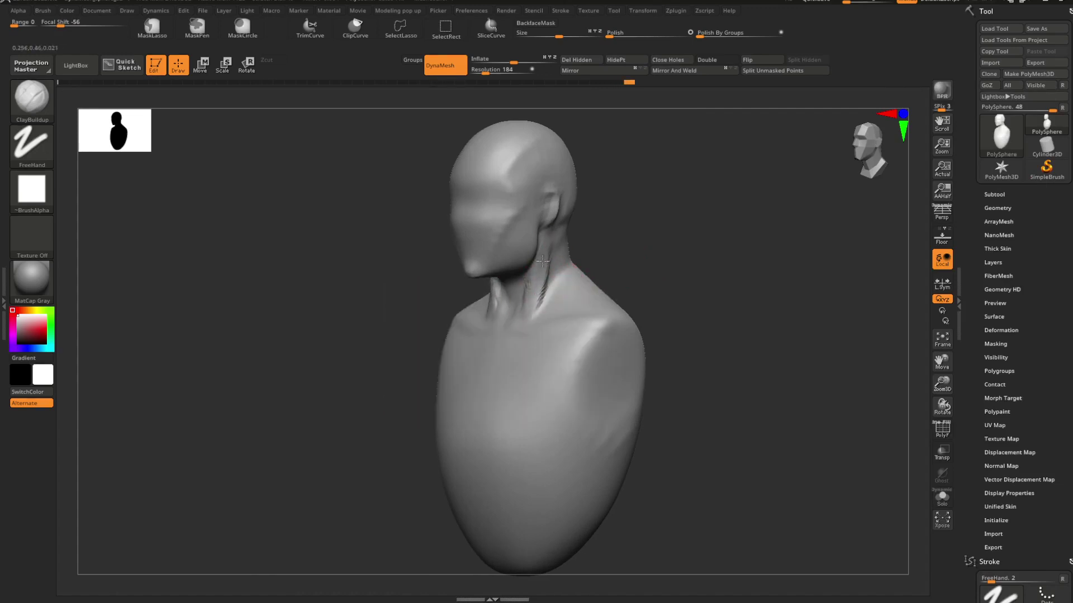
shift+drag(537, 287, 535, 302)
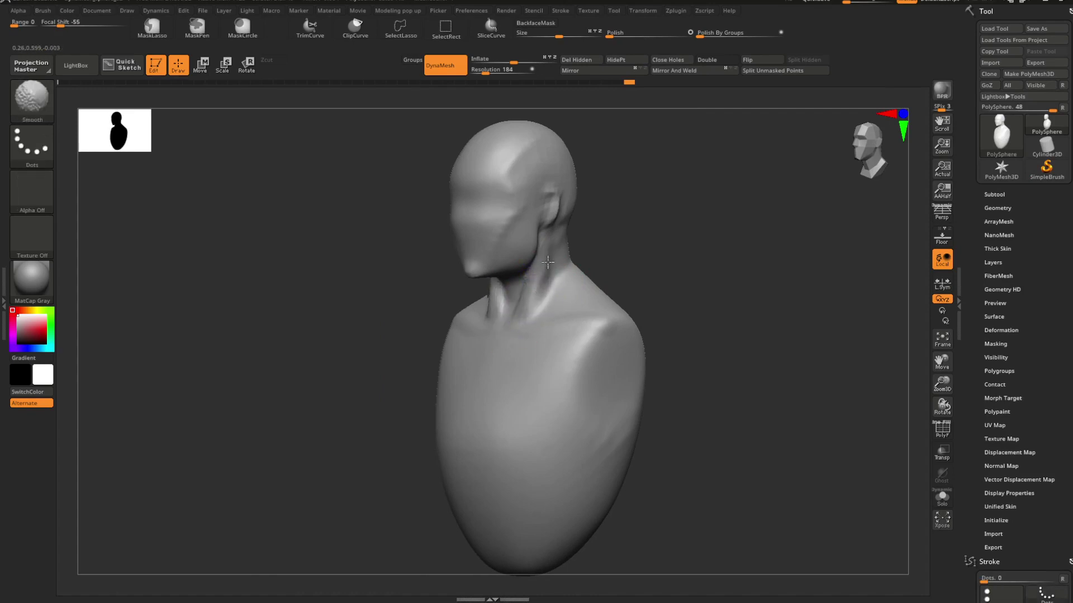
Step: Strengthen the collarbones from the base of the neck out to the shoulders with the Standard brush
mouse_move(631, 268)
mouse_down()
mouse_move(659, 293)
mouse_move(633, 299)
mouse_move(634, 287)
mouse_move(640, 315)
mouse_move(617, 370)
mouse_up()
key(b)
key(s)
key(t)
key(space)
key(space)
drag(658, 308, 673, 308)
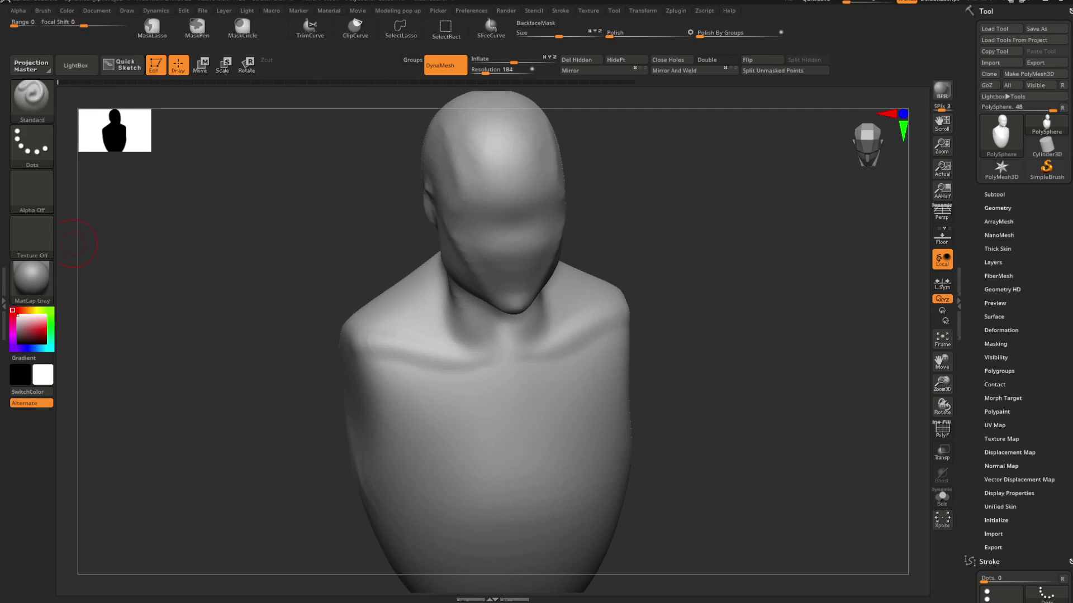
mouse_move(678, 316)
shift+mouse_down()
mouse_move(702, 290)
mouse_move(668, 338)
mouse_move(680, 335)
shift+mouse_up()
Step: Sculpt the rib cage arch across the lower torso and the sternum line down the chest, and smooth them
key(space)
key(space)
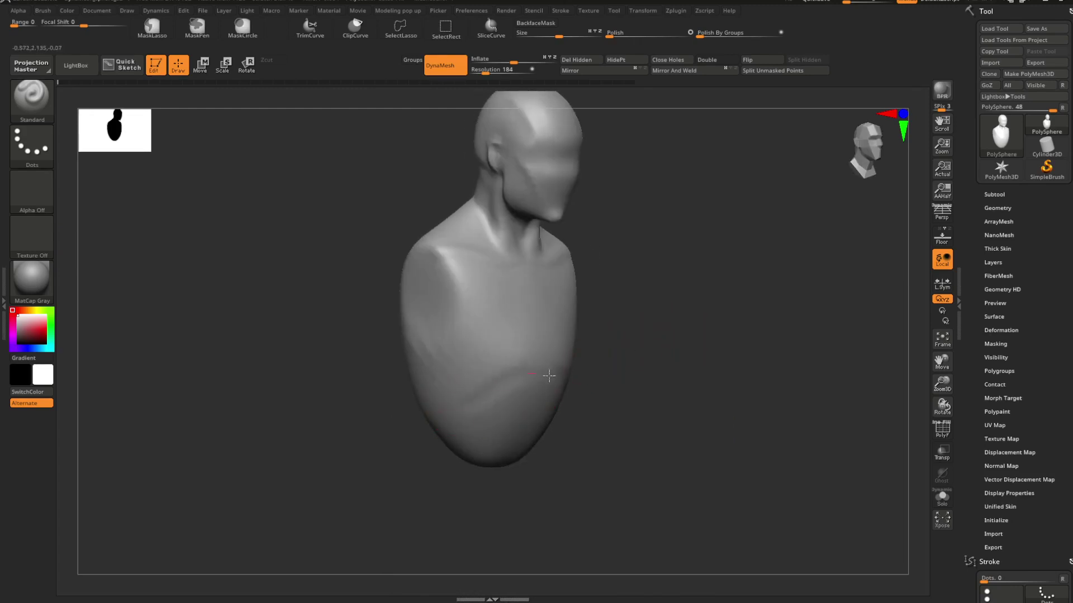
shift+drag(581, 387, 635, 394)
shift+drag(571, 424, 528, 364)
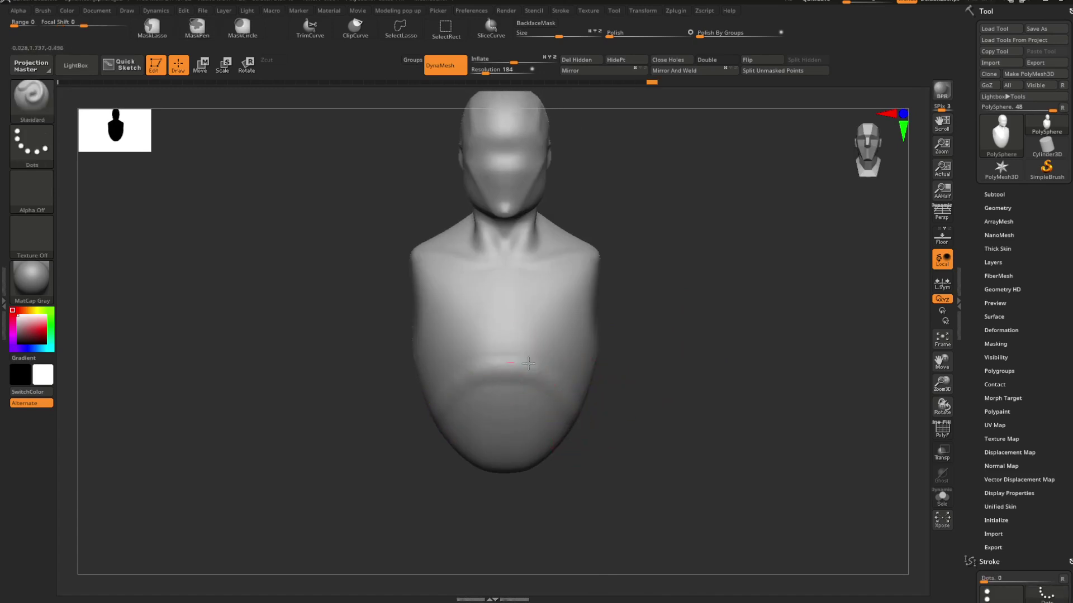
mouse_move(575, 407)
mouse_down()
mouse_move(625, 347)
mouse_move(592, 285)
mouse_up()
shift+drag(517, 294, 508, 301)
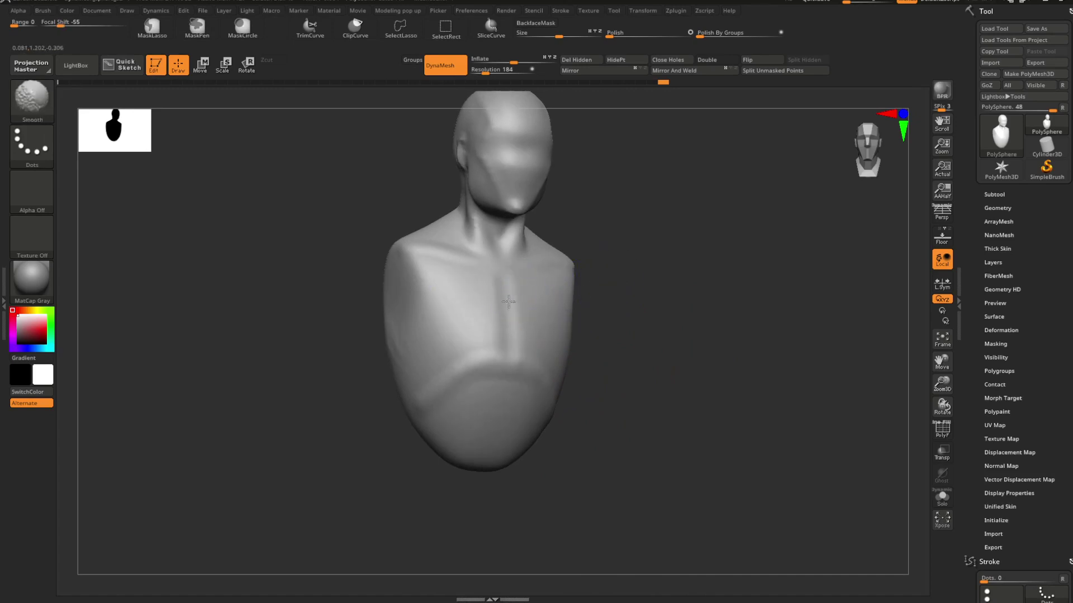
Step: Define the forms just below the inner ends of the collarbones with the Standard brush and smooth the strokes
mouse_move(602, 336)
shift+mouse_down()
mouse_move(661, 307)
mouse_move(656, 292)
mouse_move(642, 297)
mouse_move(669, 357)
mouse_move(665, 386)
shift+mouse_up()
right_click(607, 348)
drag(654, 263, 620, 269)
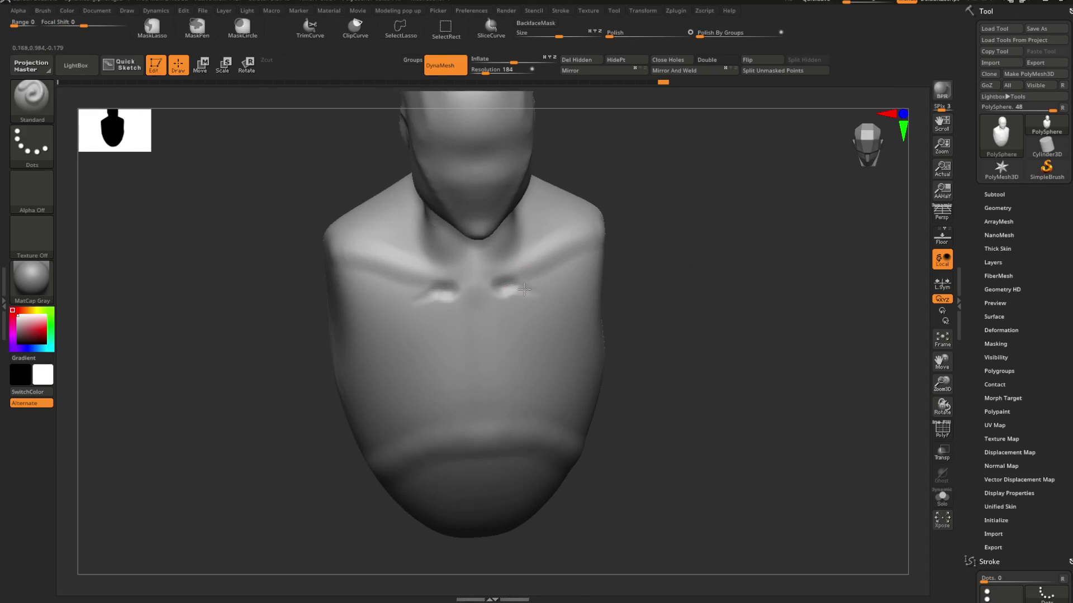
right_click(567, 286)
mouse_move(505, 290)
mouse_down()
mouse_move(558, 297)
mouse_move(539, 282)
mouse_up()
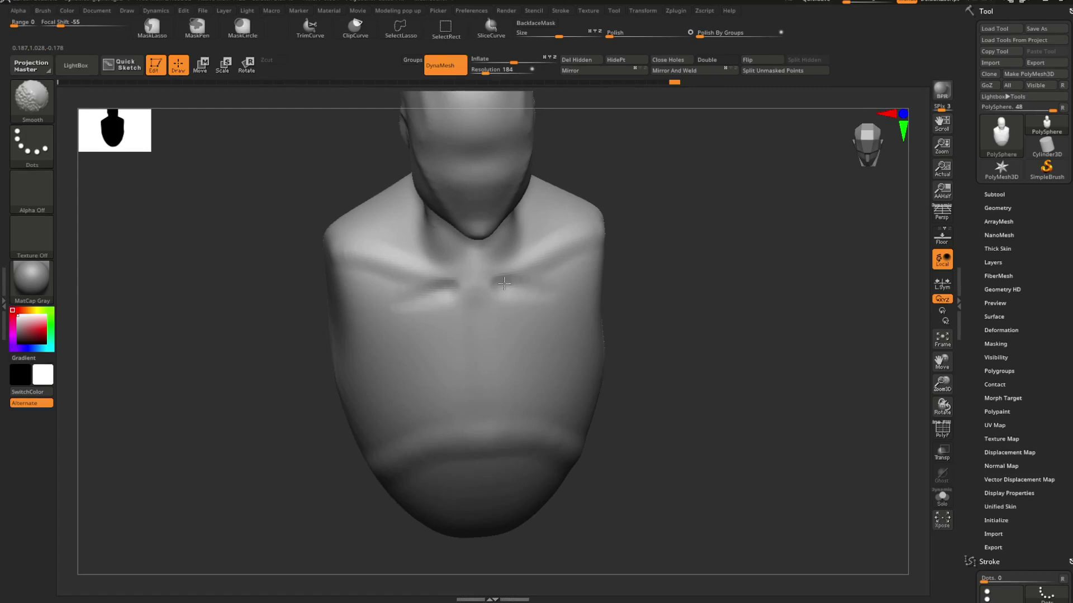
Step: Try a Standard brush stroke beside the base of the neck above the collarbone and undo it
mouse_move(628, 291)
mouse_down()
mouse_move(697, 296)
mouse_move(632, 299)
mouse_up()
mouse_move(632, 299)
mouse_down()
mouse_move(661, 299)
mouse_move(646, 273)
mouse_move(665, 297)
mouse_move(714, 273)
mouse_move(692, 283)
mouse_move(684, 311)
mouse_move(696, 289)
mouse_move(619, 312)
mouse_up()
drag(520, 311, 520, 319)
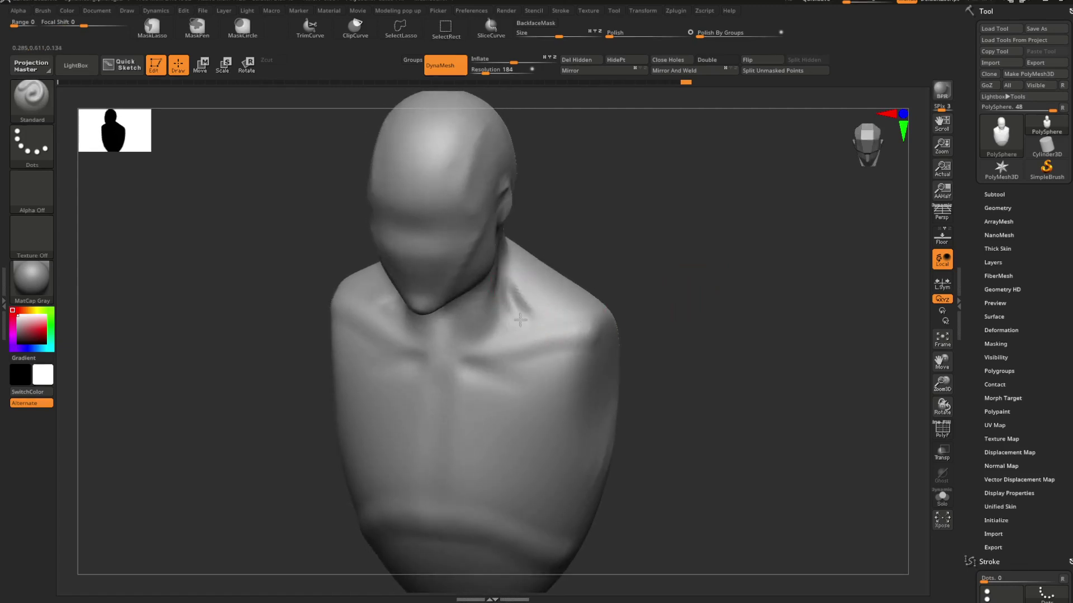
key(ctrl+z)
Step: Carve the hollow between the neck muscle and the collarbone with the DamStandard brush and smooth it
key(b)
key(d)
key(s)
key(space)
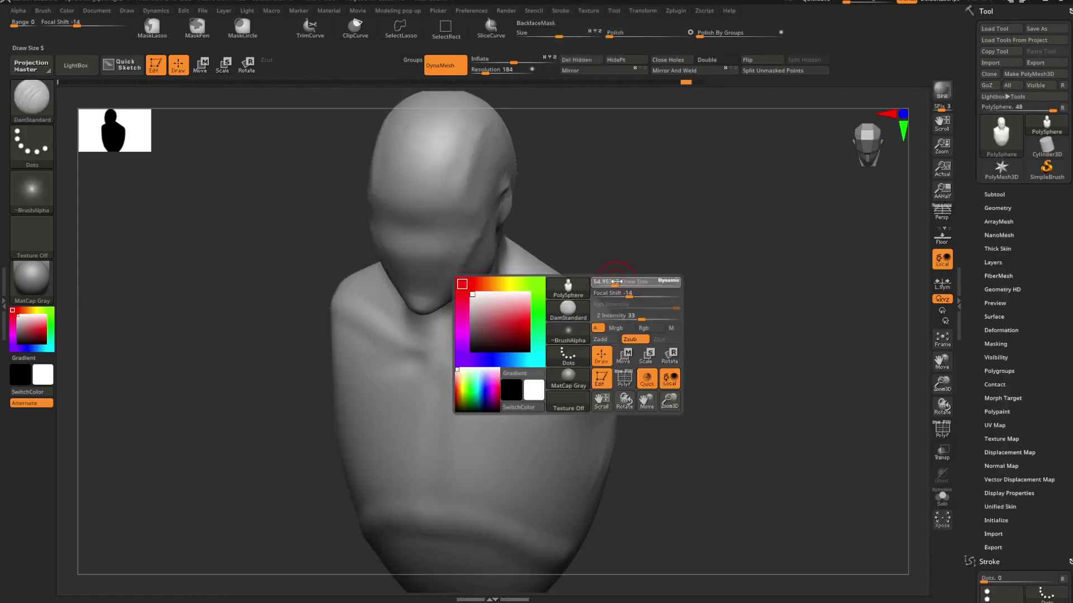
drag(631, 302, 622, 277)
shift+drag(563, 311, 517, 313)
mouse_move(599, 270)
mouse_down()
mouse_move(630, 271)
mouse_move(659, 311)
mouse_move(589, 305)
mouse_move(606, 330)
mouse_move(619, 315)
mouse_up()
drag(488, 328, 575, 292)
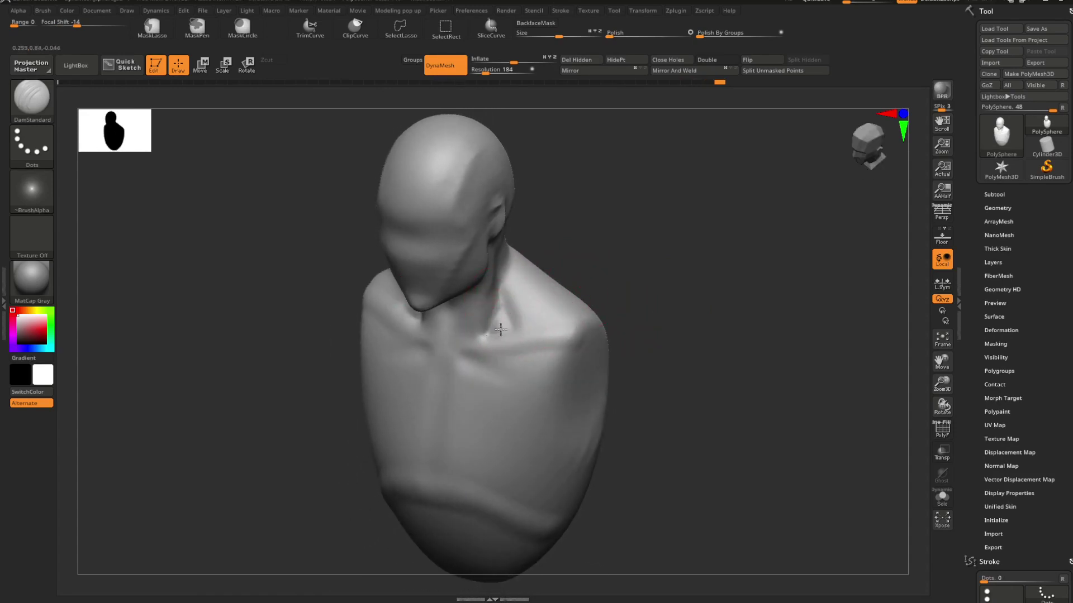
shift+drag(500, 330, 500, 317)
mouse_move(589, 291)
shift+mouse_down()
mouse_move(632, 287)
mouse_move(556, 292)
mouse_move(604, 333)
mouse_move(587, 323)
mouse_move(682, 352)
mouse_move(635, 313)
mouse_move(665, 334)
shift+mouse_up()
key(b)
key(m)
key(t)
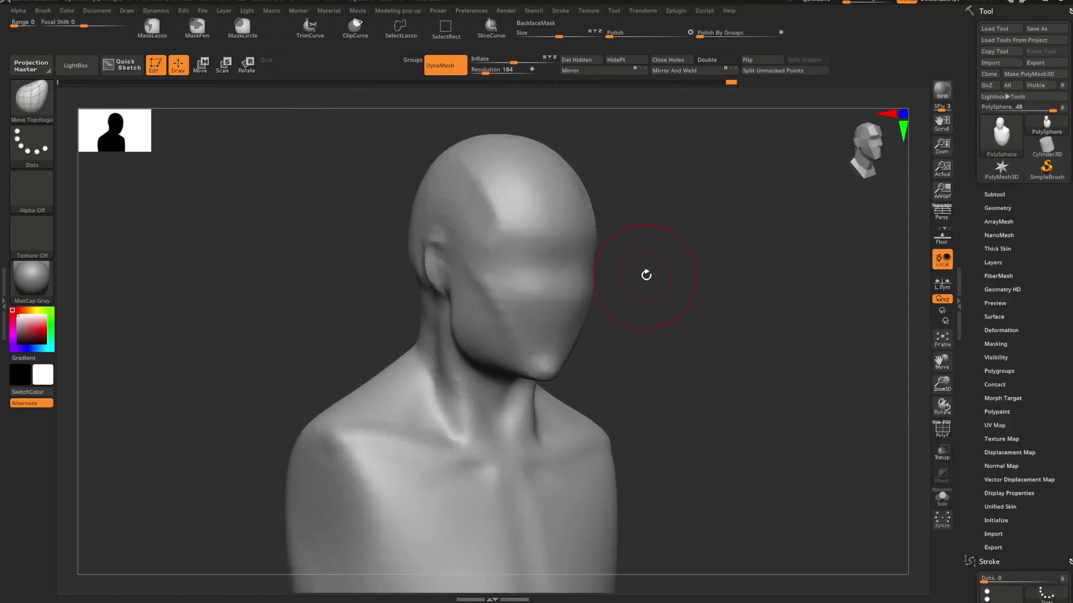
key(space)
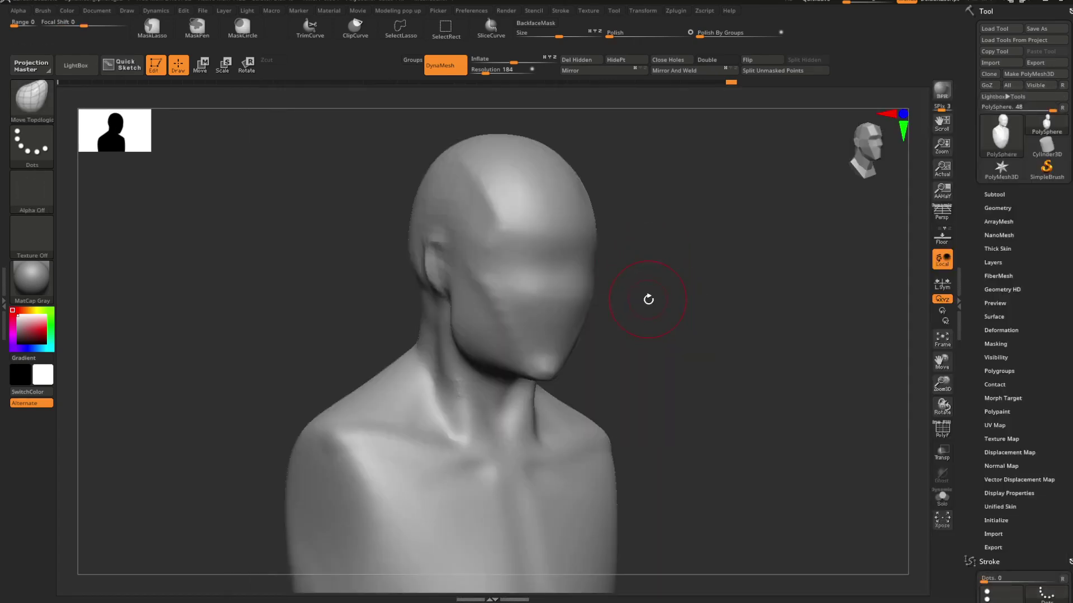
key(b)
key(d)
key(s)
key(space)
key(space)
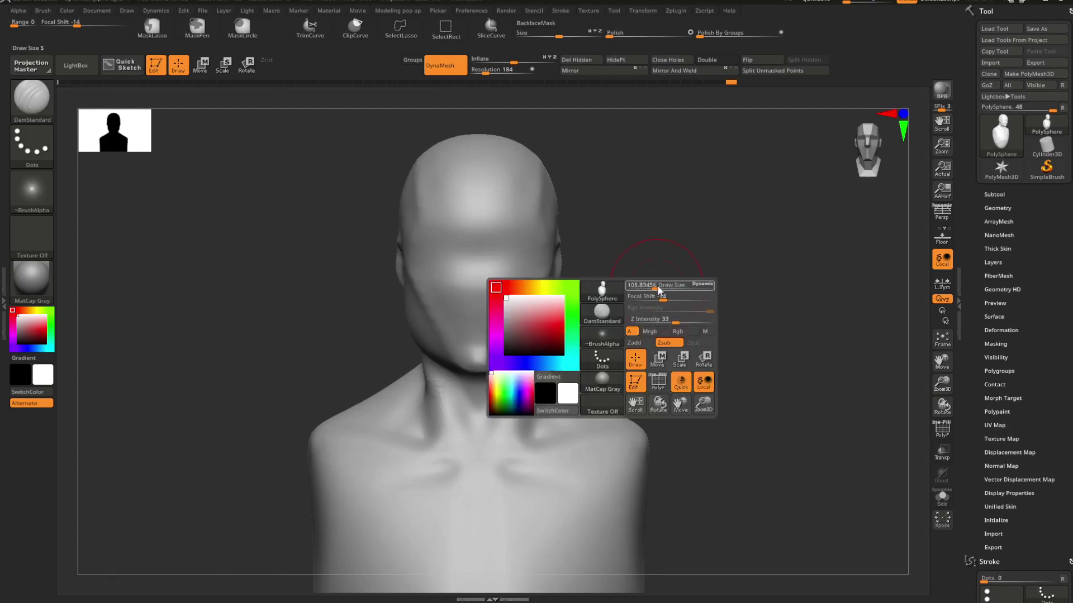
mouse_move(637, 283)
mouse_down()
mouse_move(714, 300)
mouse_move(661, 306)
mouse_up()
Step: Try to pull the nose out of the face with the Move Topological brush and undo the attempts
key(b)
key(m)
key(t)
key(space)
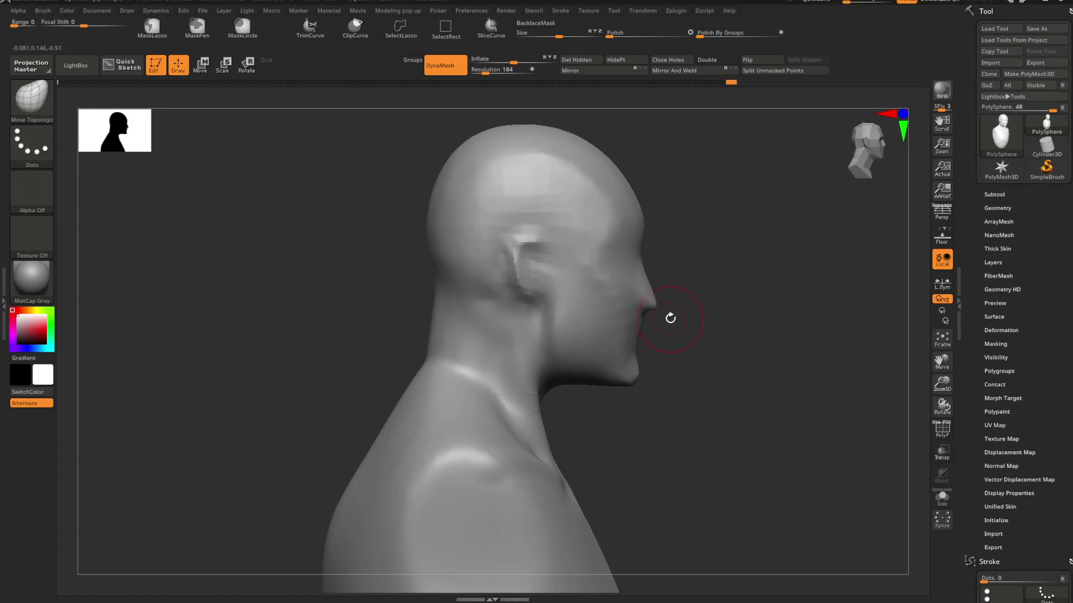
drag(675, 302, 699, 298)
key(ctrl+z)
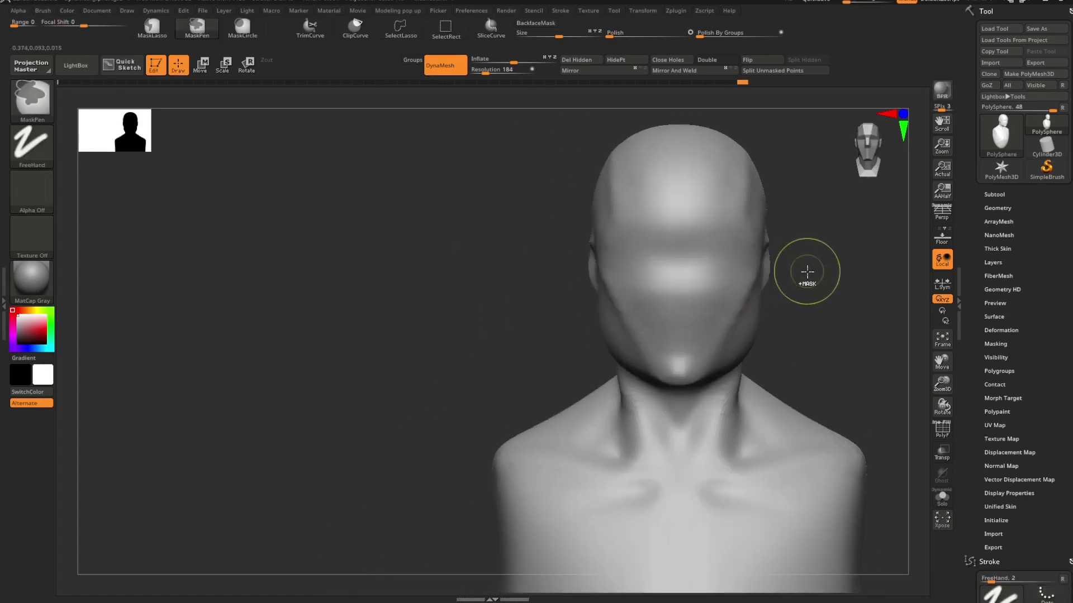
alt+drag(821, 299, 654, 340)
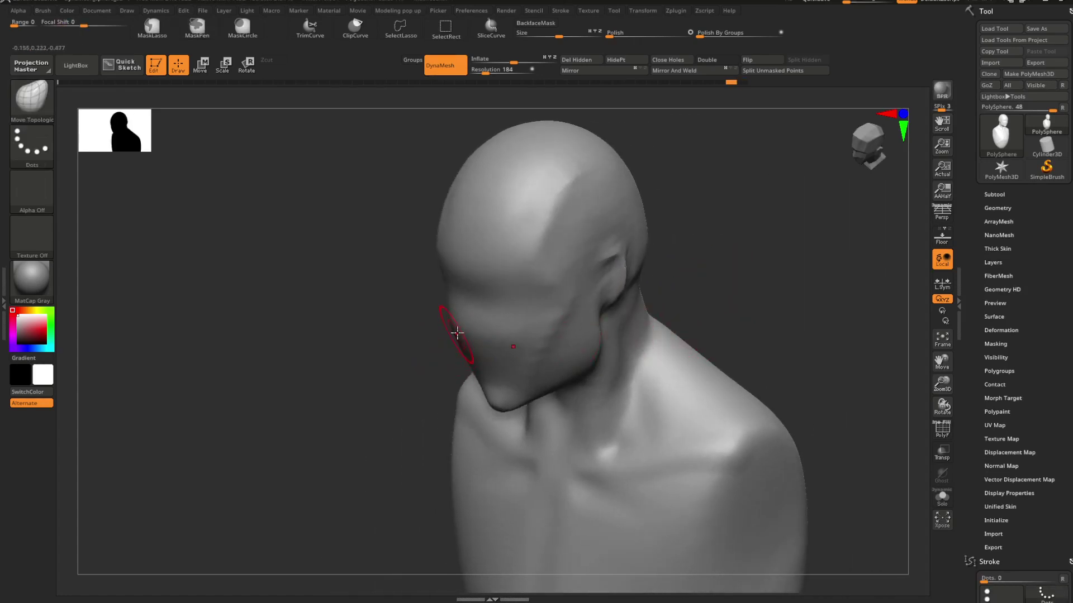
mouse_move(458, 341)
mouse_down()
mouse_move(458, 357)
mouse_move(472, 357)
mouse_up()
key(ctrl+z)
Step: Pull the nose out of the face in profile and shape its width and bridge with the Move Topological brush
shift+drag(706, 266, 694, 271)
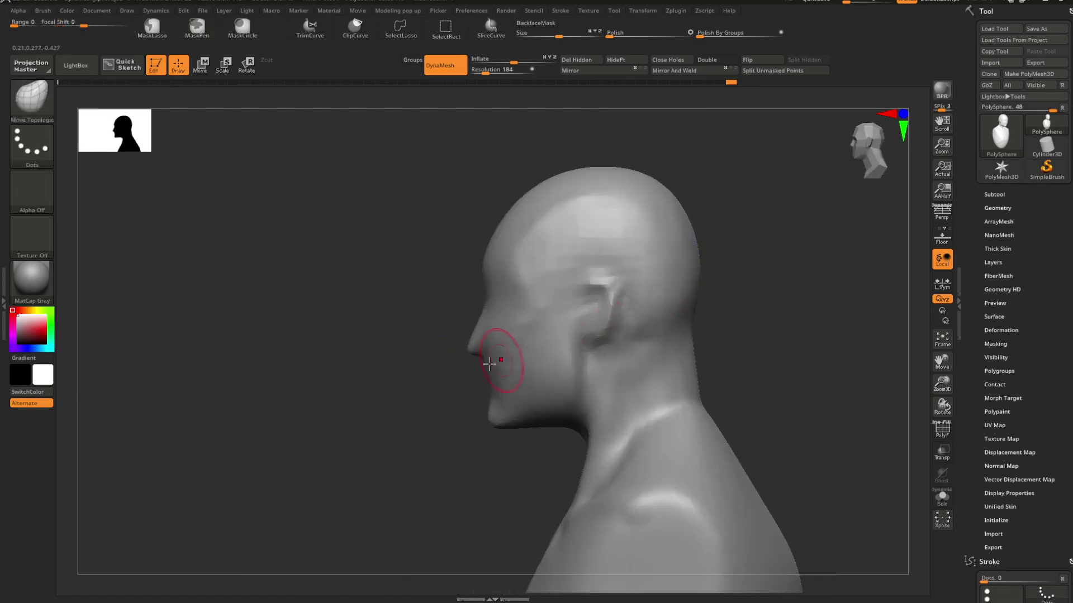
right_drag(465, 355, 617, 381)
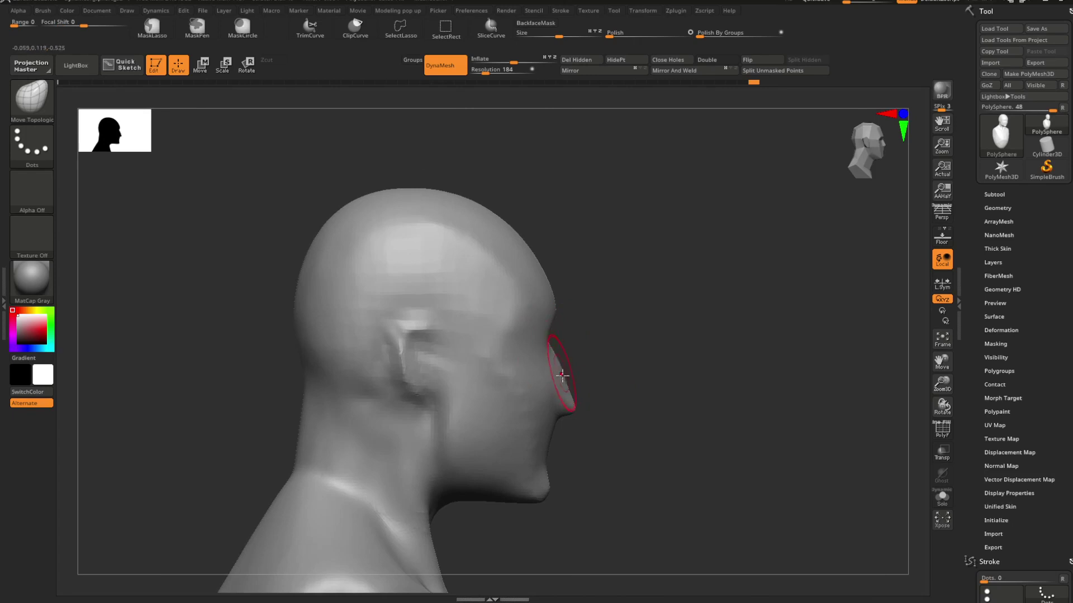
right_drag(588, 384, 671, 322)
key(space)
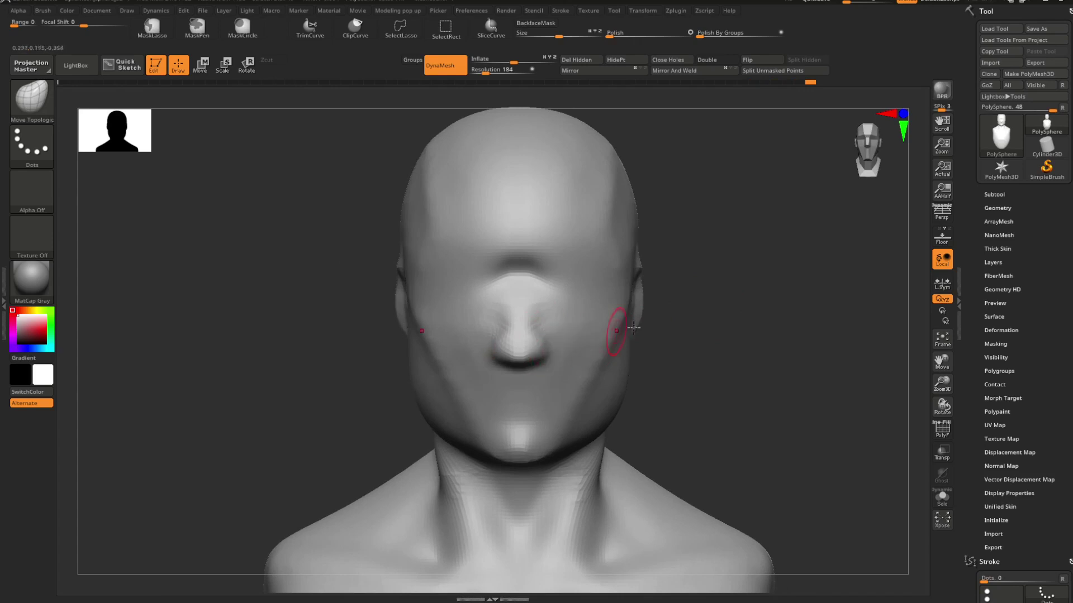
mouse_move(633, 328)
right_down()
mouse_move(646, 301)
mouse_move(663, 316)
mouse_move(682, 311)
right_up()
Step: Smooth the nose, then cut in its sides and nostril wings with the DamStandard brush
key(shift)
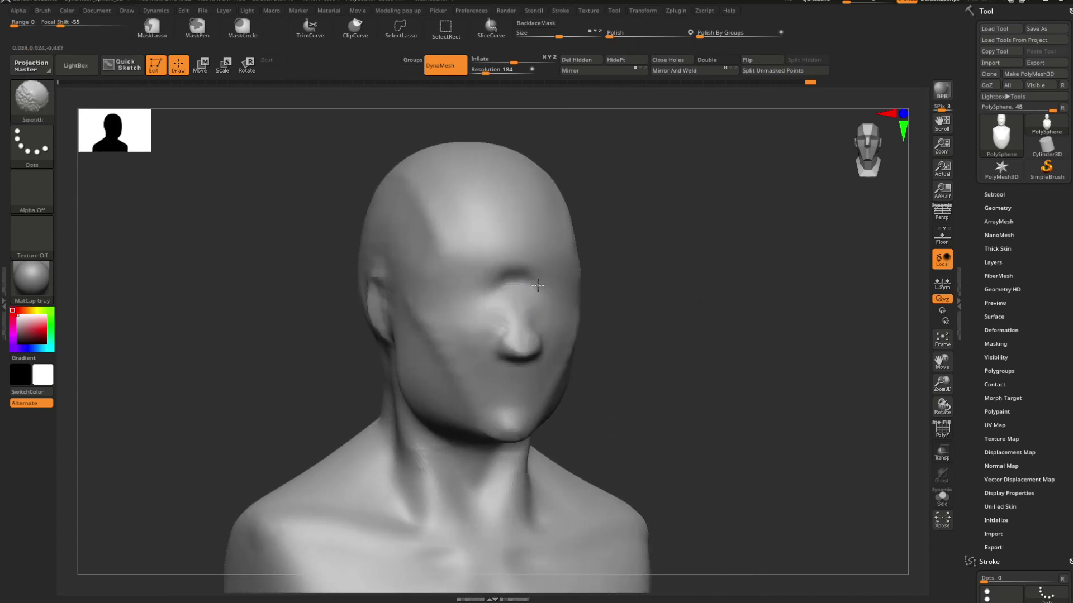
mouse_move(537, 310)
right_down()
mouse_move(665, 306)
mouse_move(689, 294)
right_up()
key(ctrl)
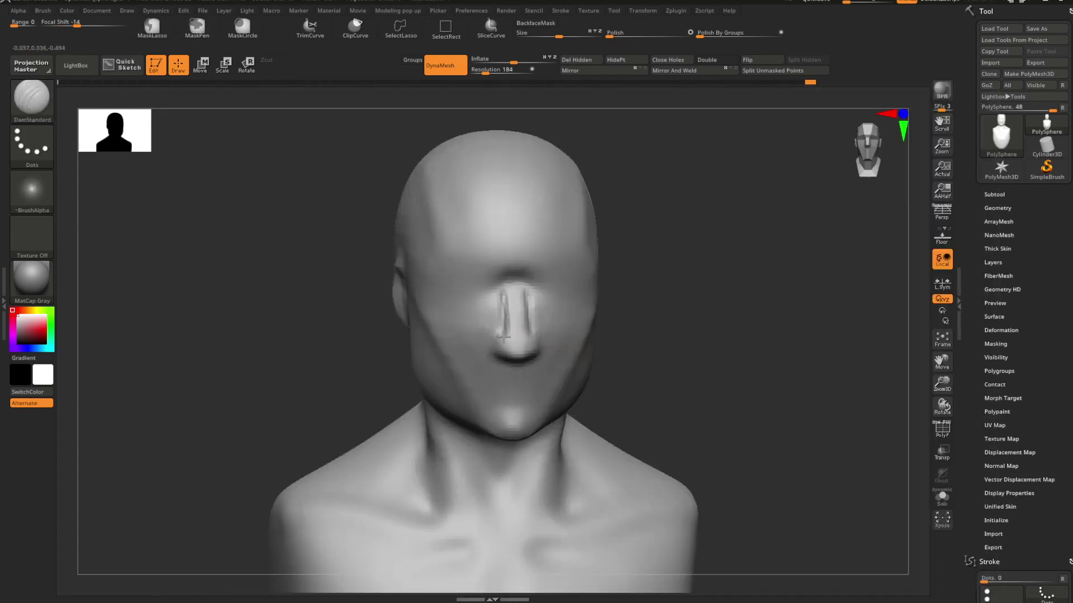
key(shift)
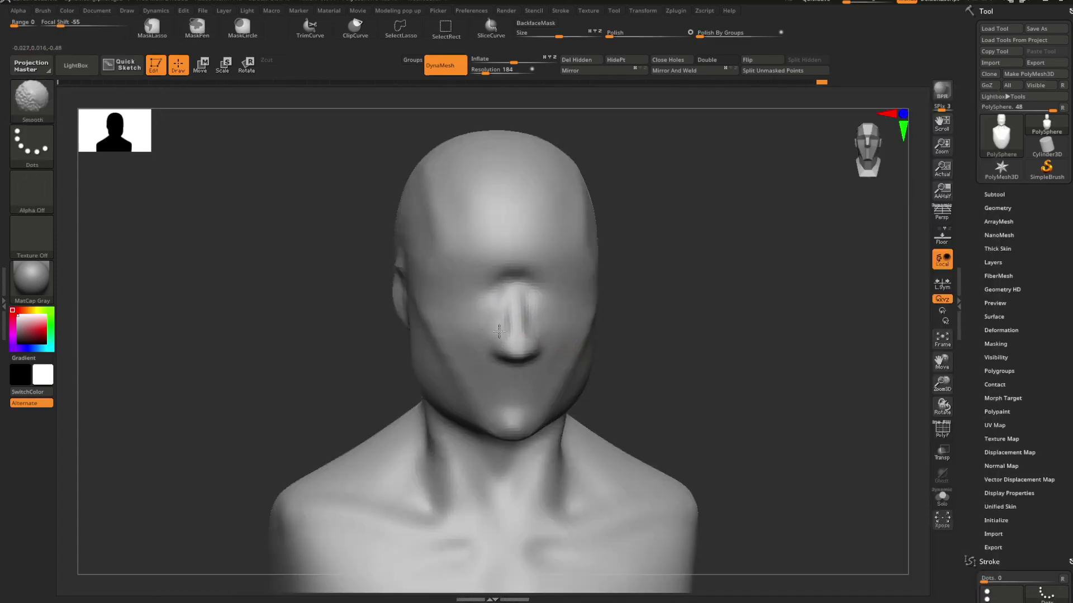
mouse_move(498, 331)
right_down()
mouse_move(687, 302)
mouse_move(658, 313)
mouse_move(623, 305)
mouse_move(697, 403)
mouse_move(661, 335)
mouse_move(656, 343)
right_up()
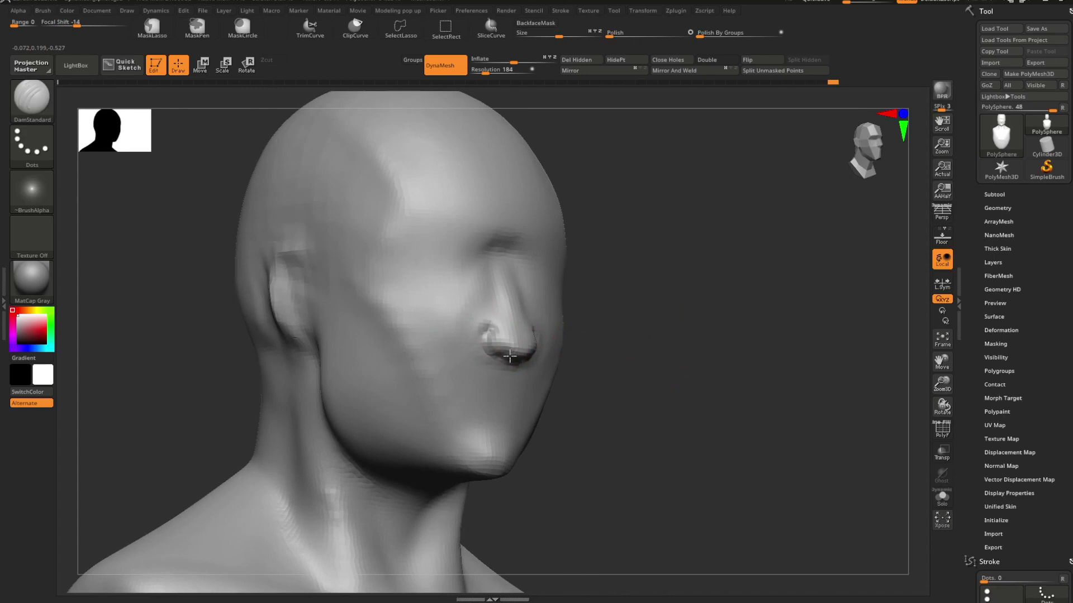
Step: Refine the profile of the nose and its bridge using a smaller Move Topological brush
mouse_move(557, 359)
right_down()
mouse_move(737, 328)
mouse_move(715, 308)
mouse_move(531, 338)
mouse_move(448, 426)
right_up()
key(b)
key(m)
key(t)
key(space)
key(space)
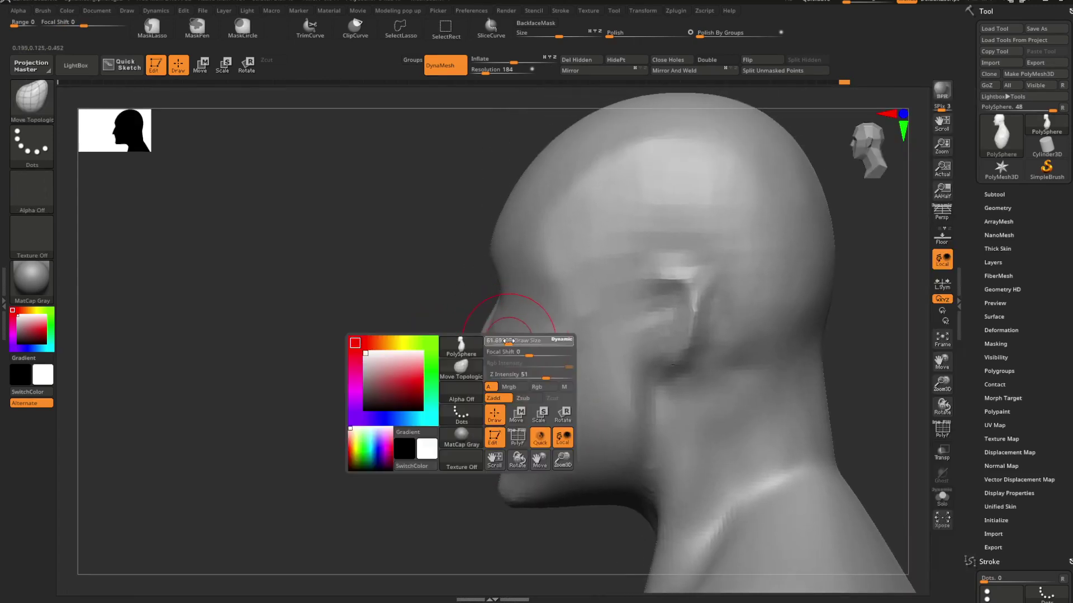
drag(507, 340, 501, 340)
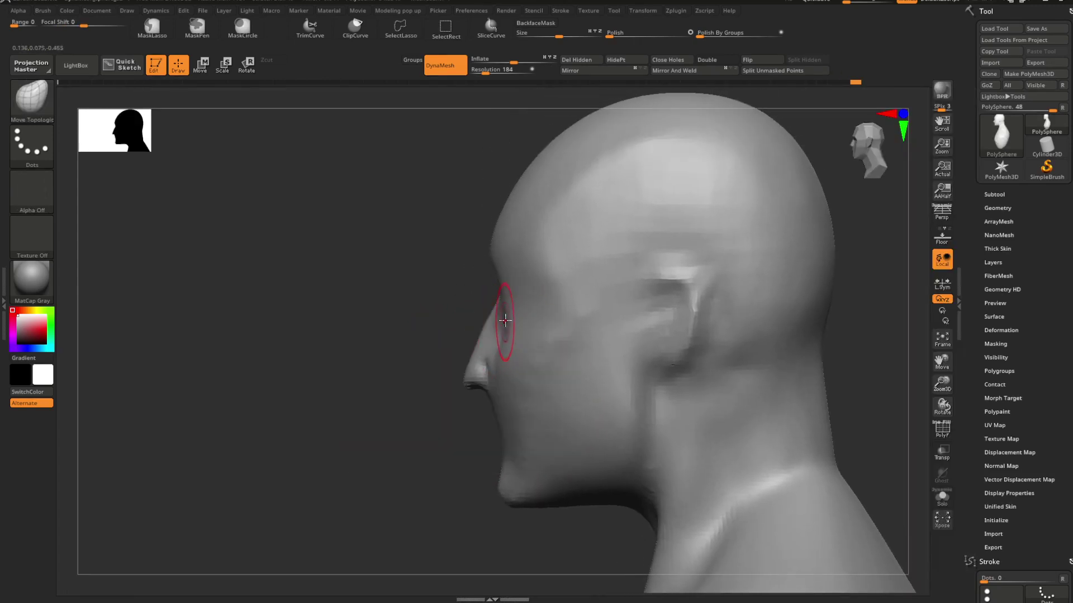
right_drag(498, 327, 653, 307)
Step: Push in the eye sockets and shape the brow ridge and cheekbones with the Move Topological brush
key(space)
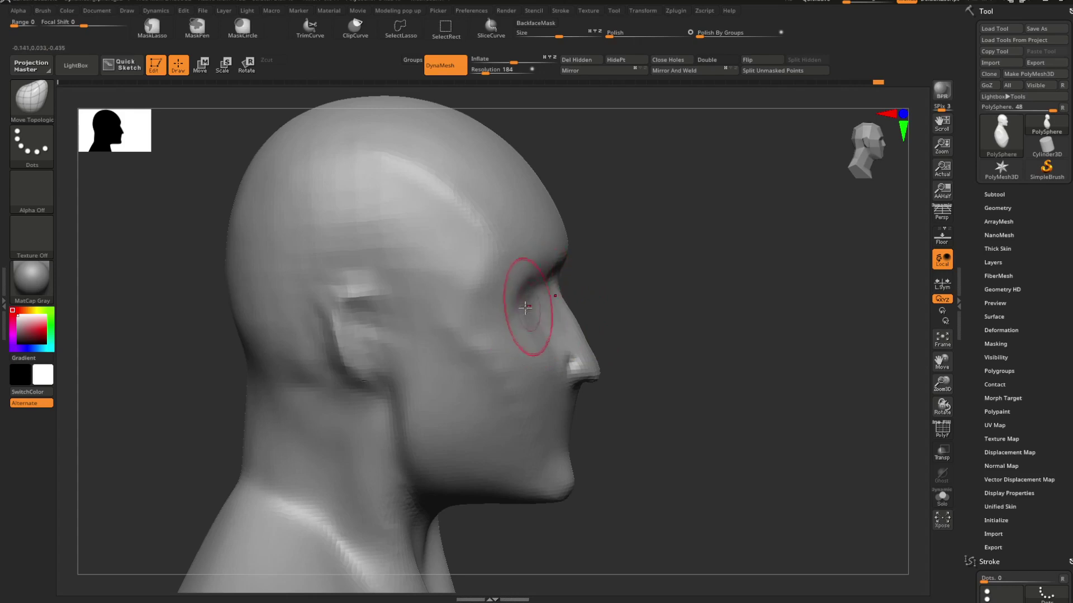
right_drag(576, 296, 716, 286)
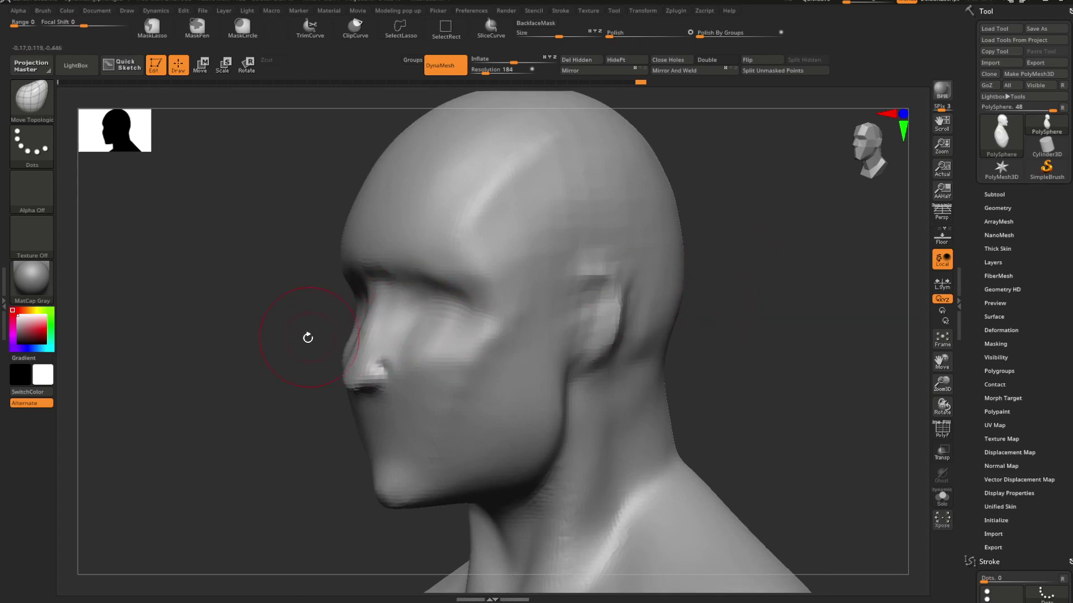
right_drag(307, 337, 285, 338)
right_click(384, 347)
mouse_move(369, 322)
right_down()
mouse_move(345, 319)
mouse_move(397, 306)
mouse_move(386, 308)
mouse_move(420, 339)
right_up()
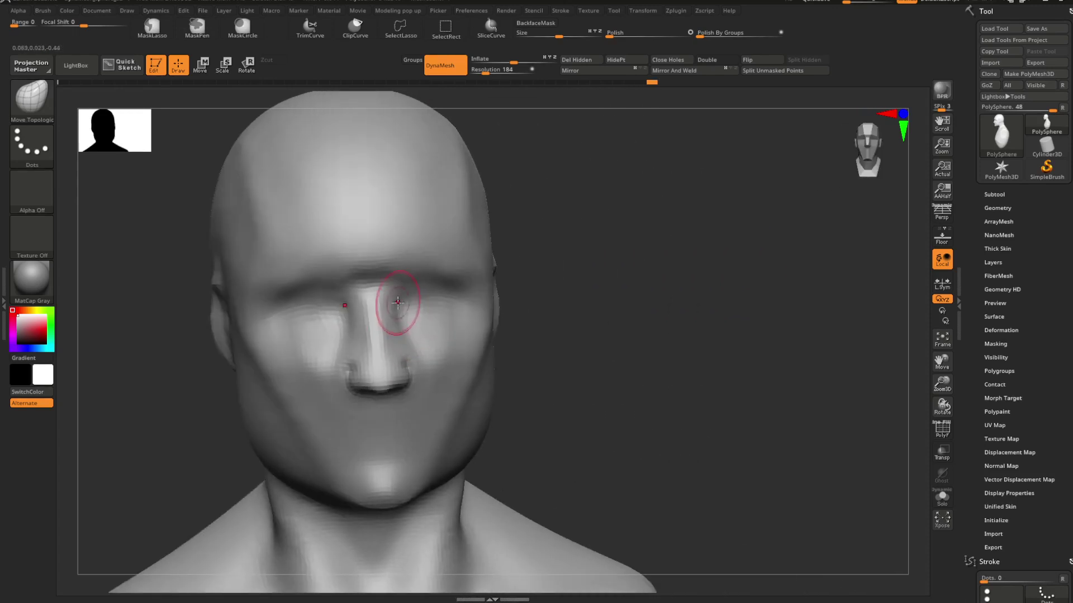
drag(397, 302, 399, 294)
Step: Carve the creases where the nose meets the cheeks with the DamStandard brush and smooth the nostril wings
mouse_move(579, 272)
shift+right_down()
mouse_move(593, 274)
mouse_move(486, 270)
mouse_move(563, 282)
mouse_move(522, 279)
mouse_move(555, 266)
mouse_move(639, 369)
mouse_move(647, 331)
mouse_move(673, 335)
shift+right_up()
key(b)
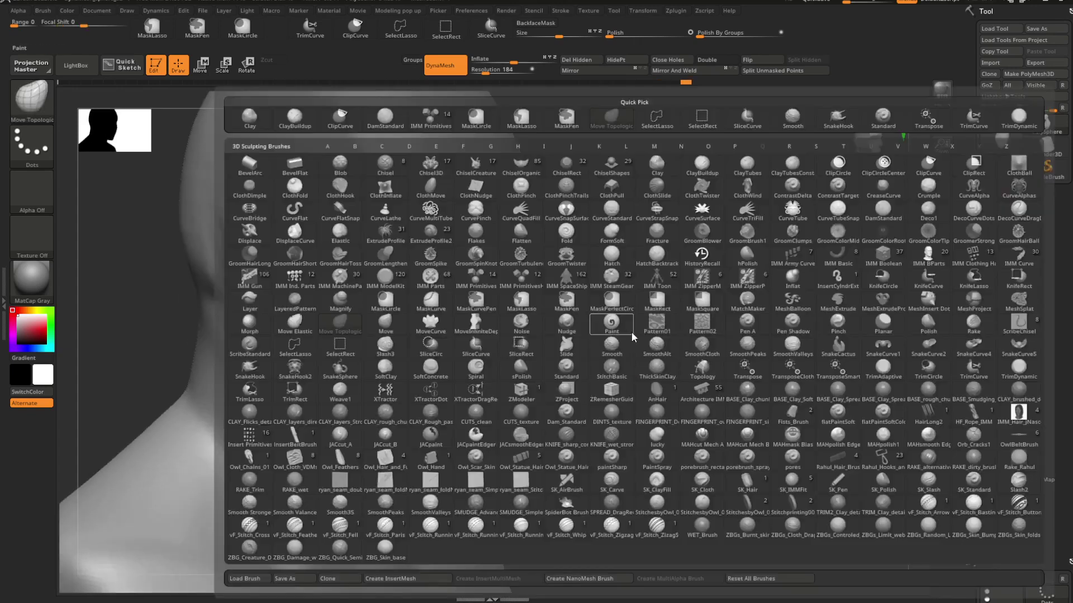
key(d)
key(s)
right_drag(548, 318, 576, 321)
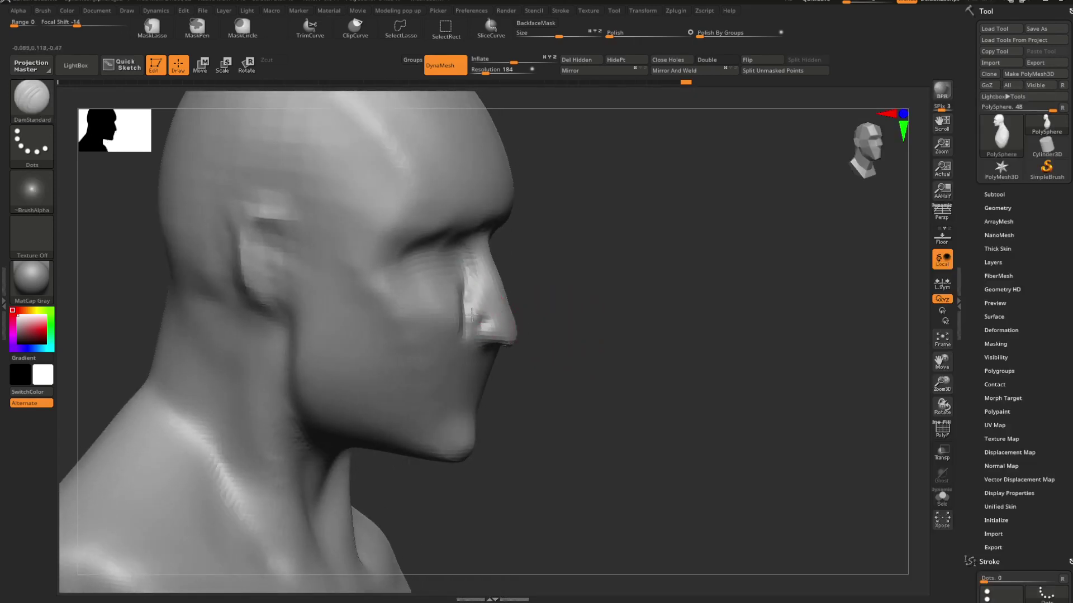
shift+drag(478, 334, 454, 320)
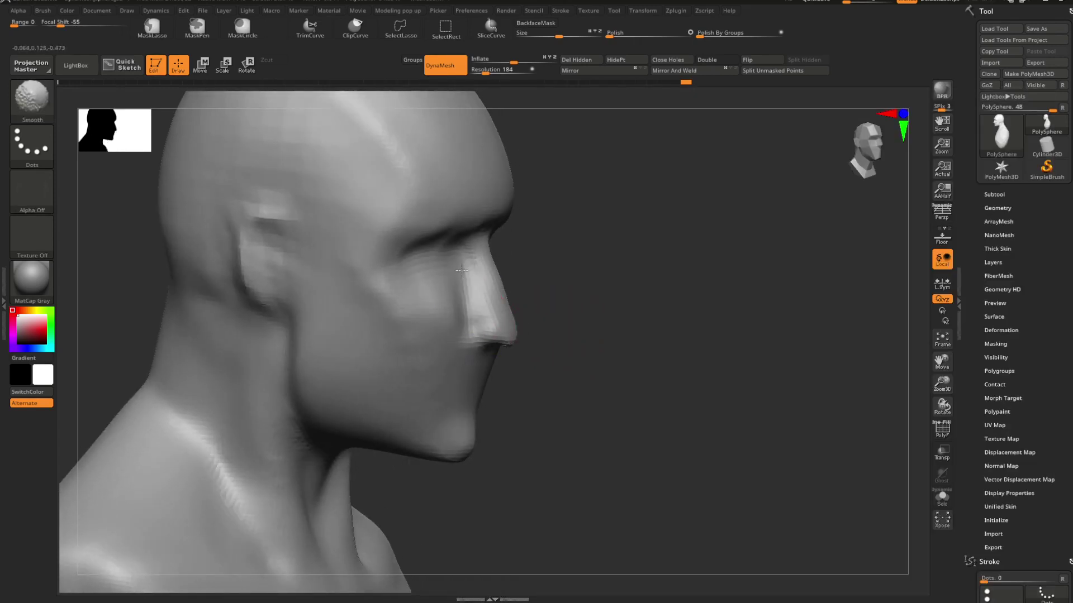
mouse_move(793, 319)
shift+right_down()
mouse_move(711, 309)
mouse_move(678, 280)
shift+right_up()
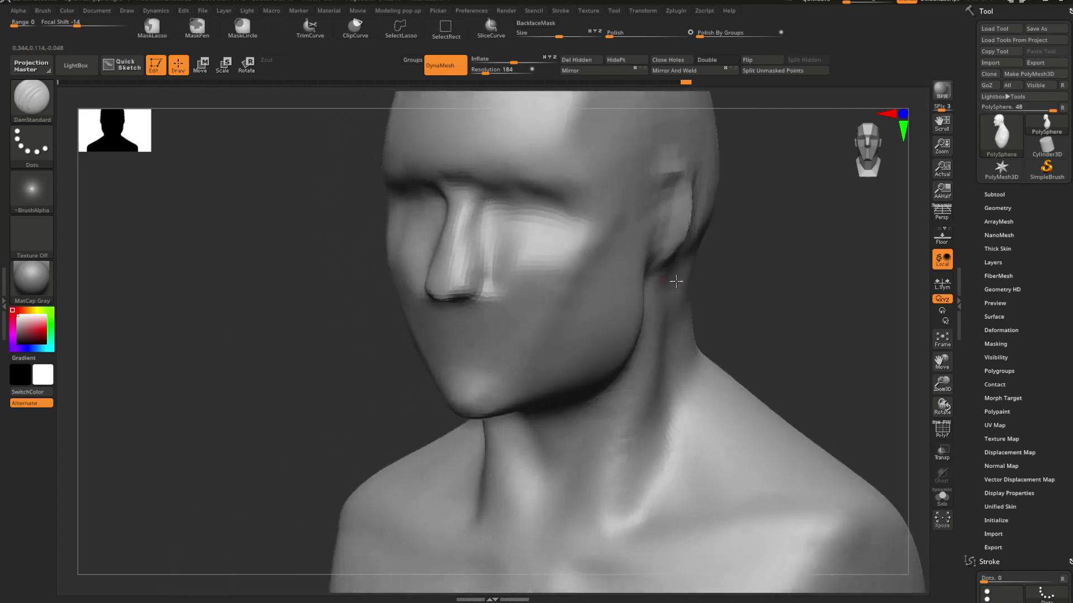
Step: Hollow the cheeks beneath the cheekbones and adjust the mouth and chin profile with the Move Topological brush
key(b)
key(m)
key(t)
right_click(642, 331)
right_drag(781, 241, 716, 250)
right_drag(472, 318, 419, 347)
key(space)
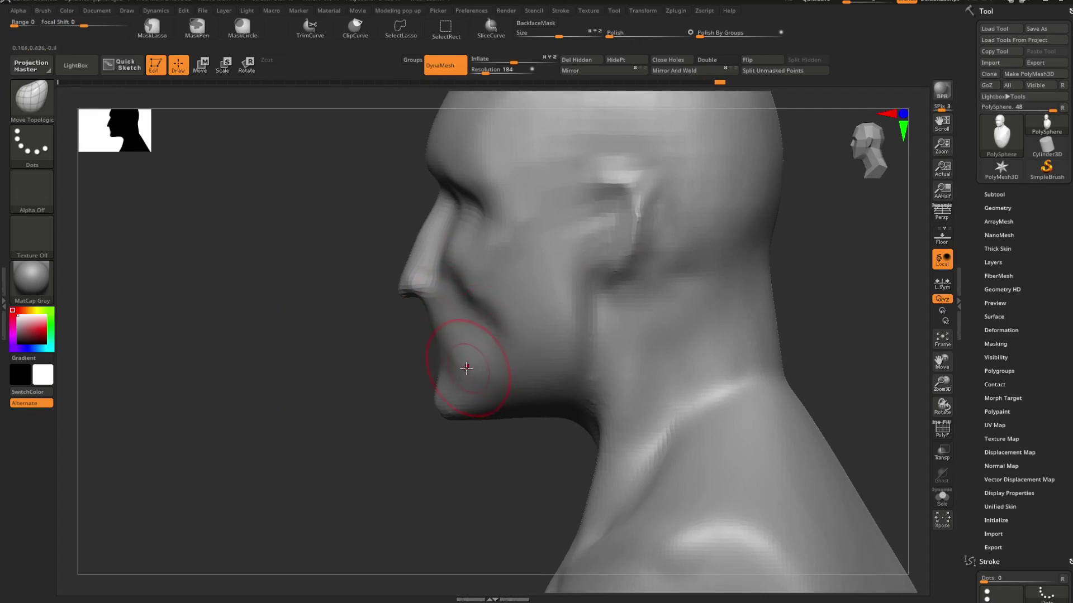
right_drag(466, 368, 634, 297)
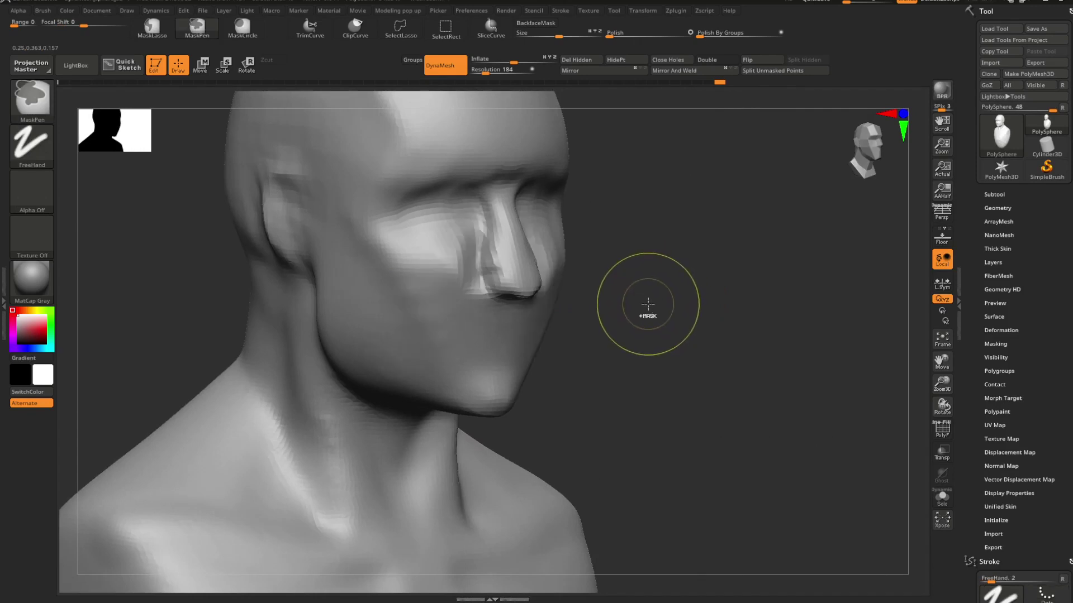
Step: Step back and forward through the undo history to compare the cheek changes, returning to the latest version
key(ctrl+shift)
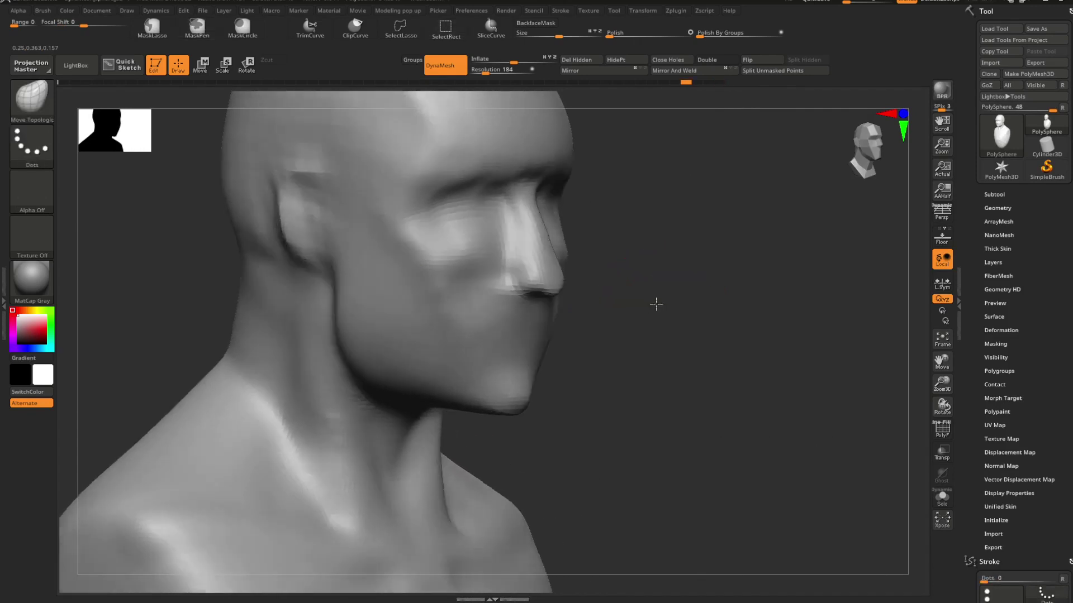
key(ctrl+shift)
right_drag(642, 306, 588, 340)
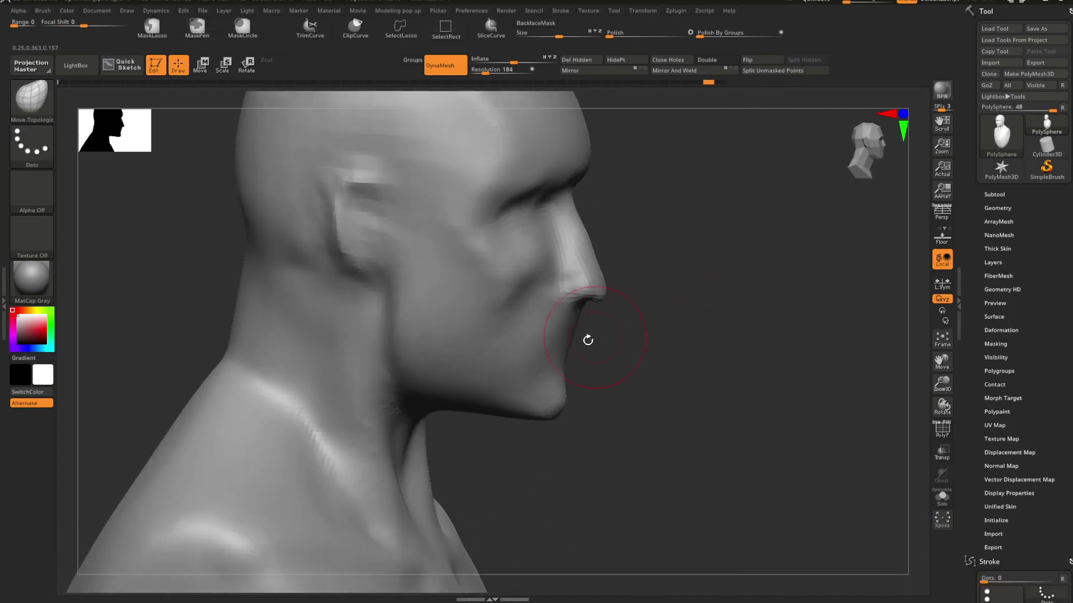
key(ctrl+shift+z)
mouse_move(668, 355)
right_down()
mouse_move(625, 355)
mouse_move(648, 370)
right_up()
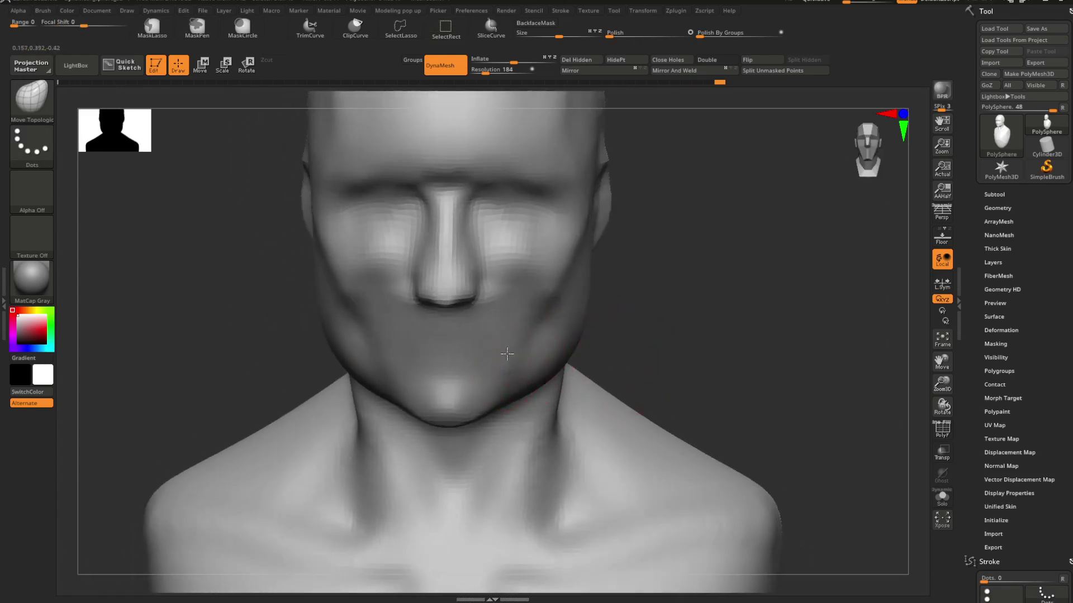
Step: Widen the nostril wings, reshape the underside of the nose and push out the upper-lip area with the Move Topological brush
right_drag(507, 353, 716, 332)
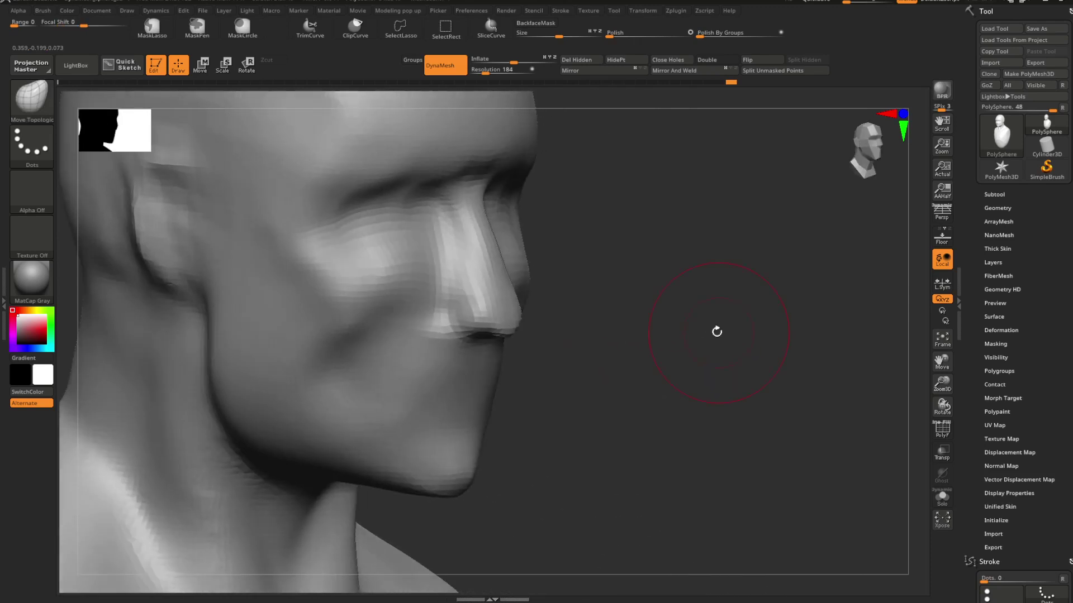
key(space)
right_drag(687, 280, 690, 335)
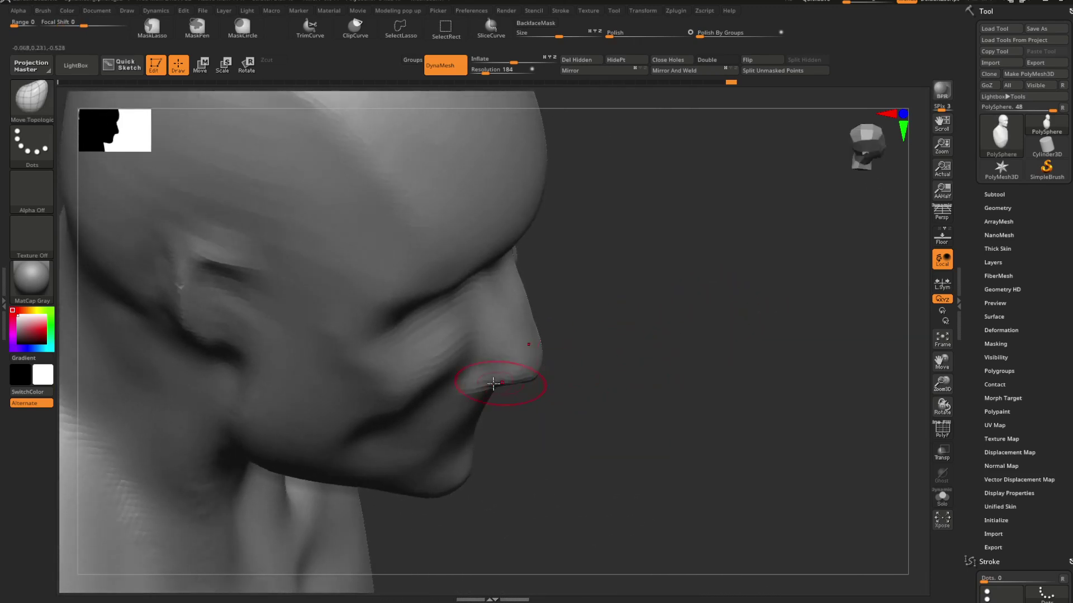
right_drag(469, 371, 659, 302)
alt+right_drag(780, 314, 740, 248)
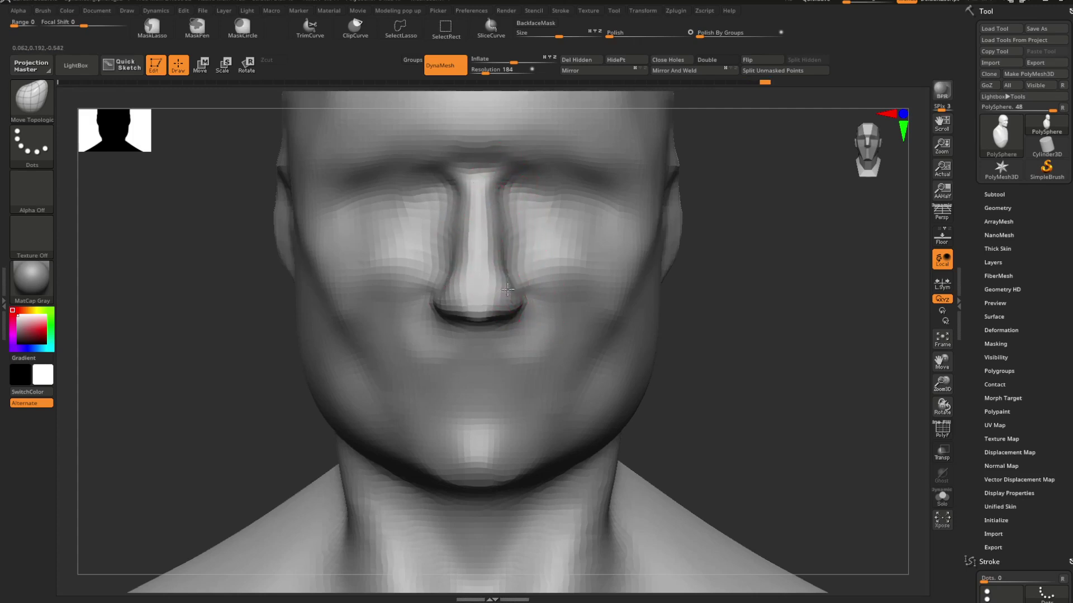
drag(522, 308, 517, 306)
Step: Refine where the nostril wings meet the cheeks using a resized Move Topological brush and smooth the transition
mouse_move(754, 285)
alt+mouse_down()
mouse_move(603, 249)
mouse_move(579, 228)
alt+mouse_up()
alt+drag(601, 287, 618, 259)
key(space)
alt+drag(776, 252, 586, 252)
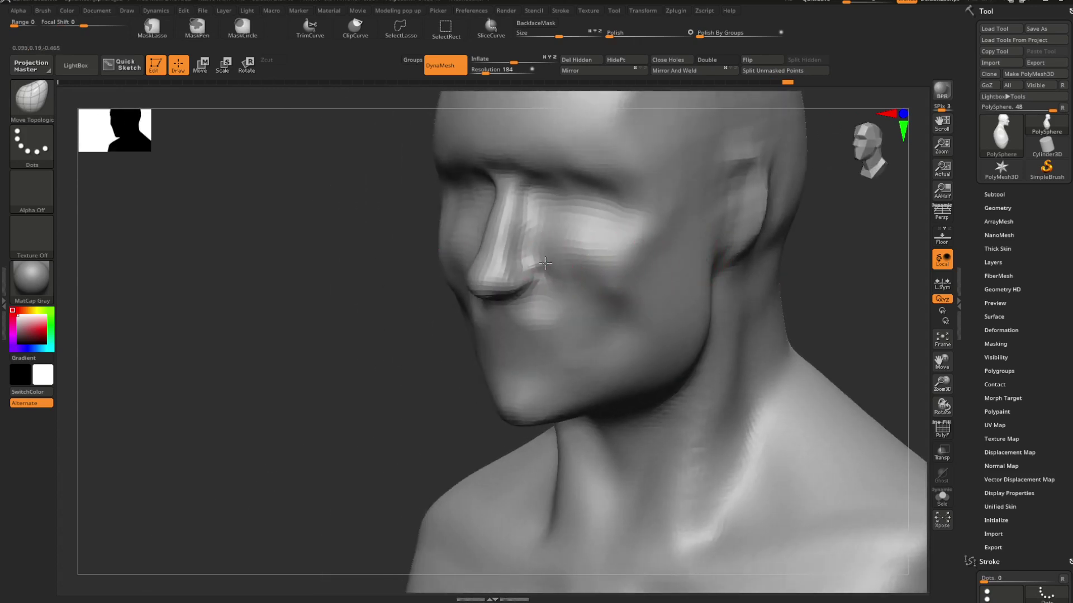
key(shift)
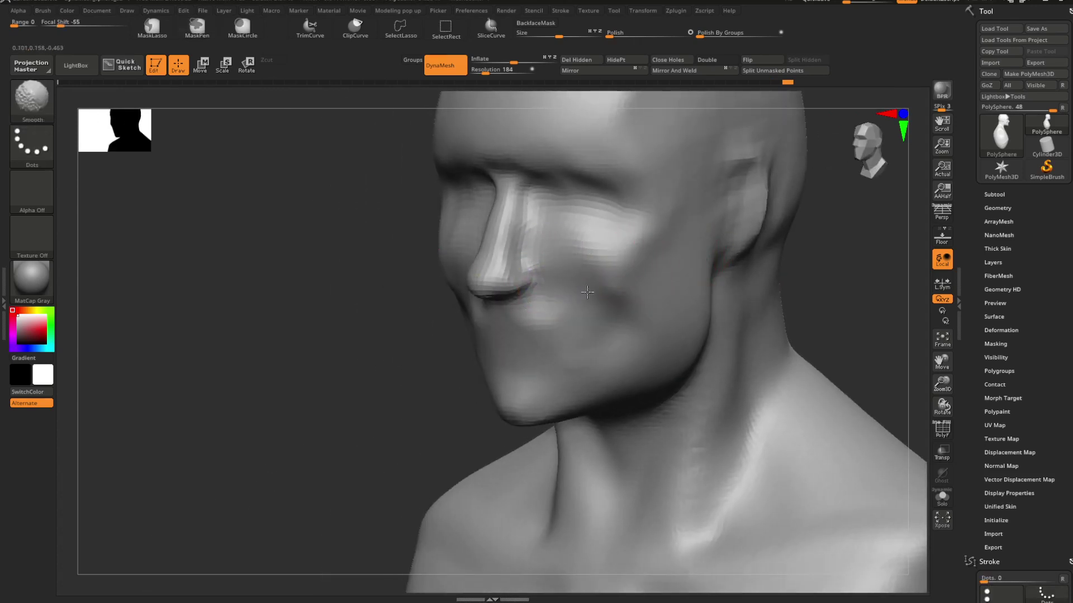
mouse_move(826, 261)
shift+mouse_down()
mouse_move(816, 270)
mouse_move(778, 245)
shift+mouse_up()
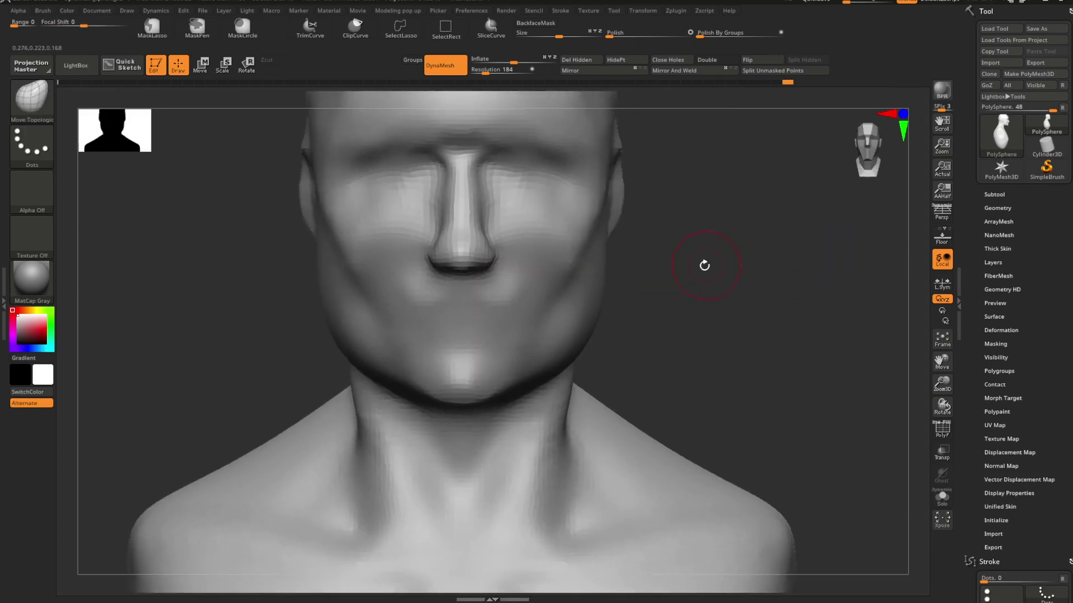
Step: Add volume to the cheek area beneath the eye sockets with a resized Clay brush
key(b)
key(c)
key(l)
key(space)
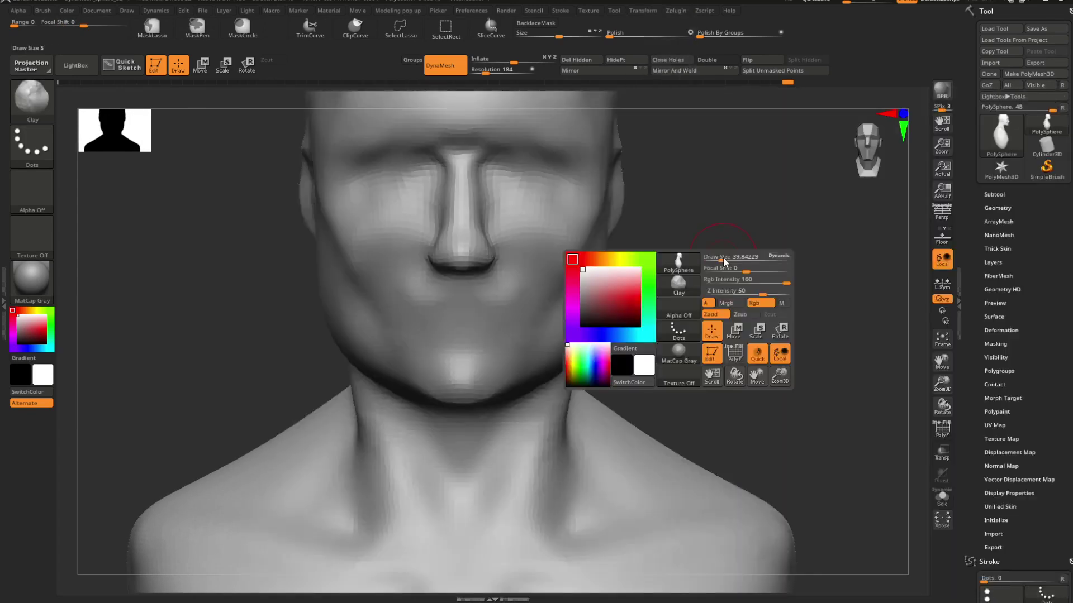
click(723, 257)
drag(754, 256, 682, 249)
key(space)
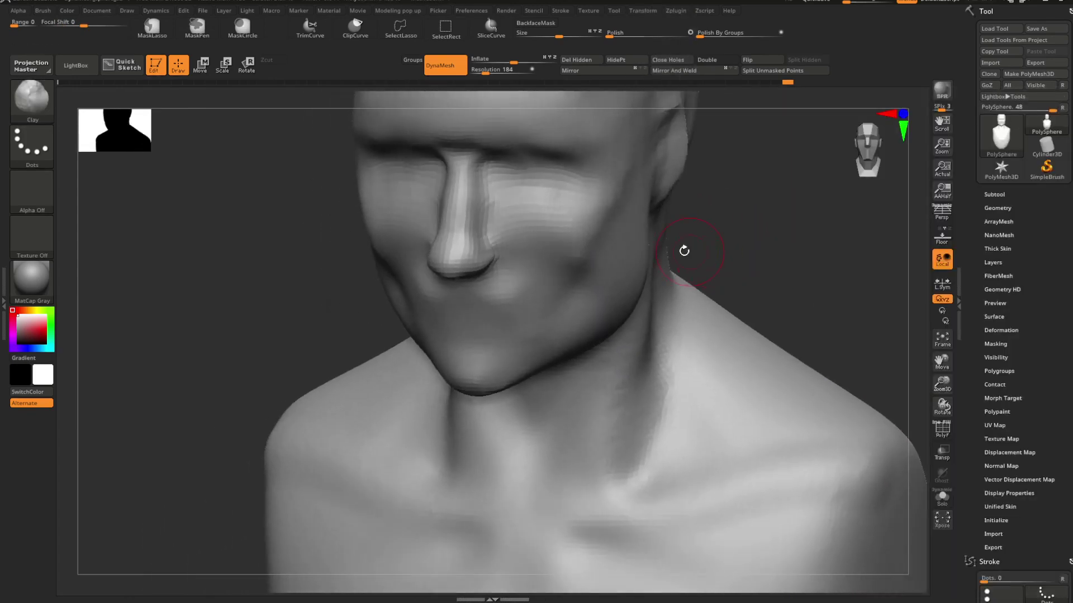
mouse_move(533, 205)
mouse_down()
mouse_move(508, 191)
mouse_move(497, 212)
mouse_move(543, 258)
mouse_up()
Step: Build up the cheekbones with the Clay brush, from beside the nose back to the ears
mouse_move(698, 229)
mouse_down()
mouse_move(732, 227)
mouse_move(704, 227)
mouse_up()
key(space)
drag(729, 226, 671, 228)
mouse_move(531, 225)
mouse_down()
mouse_move(517, 235)
mouse_move(534, 229)
mouse_up()
mouse_move(534, 230)
mouse_down()
mouse_move(525, 227)
mouse_move(537, 226)
mouse_up()
mouse_move(537, 227)
mouse_down()
mouse_move(575, 258)
mouse_move(550, 271)
mouse_move(651, 211)
mouse_move(653, 195)
mouse_up()
mouse_move(587, 251)
mouse_down()
mouse_move(636, 198)
mouse_move(582, 244)
mouse_move(592, 257)
mouse_move(673, 220)
mouse_move(645, 230)
mouse_up()
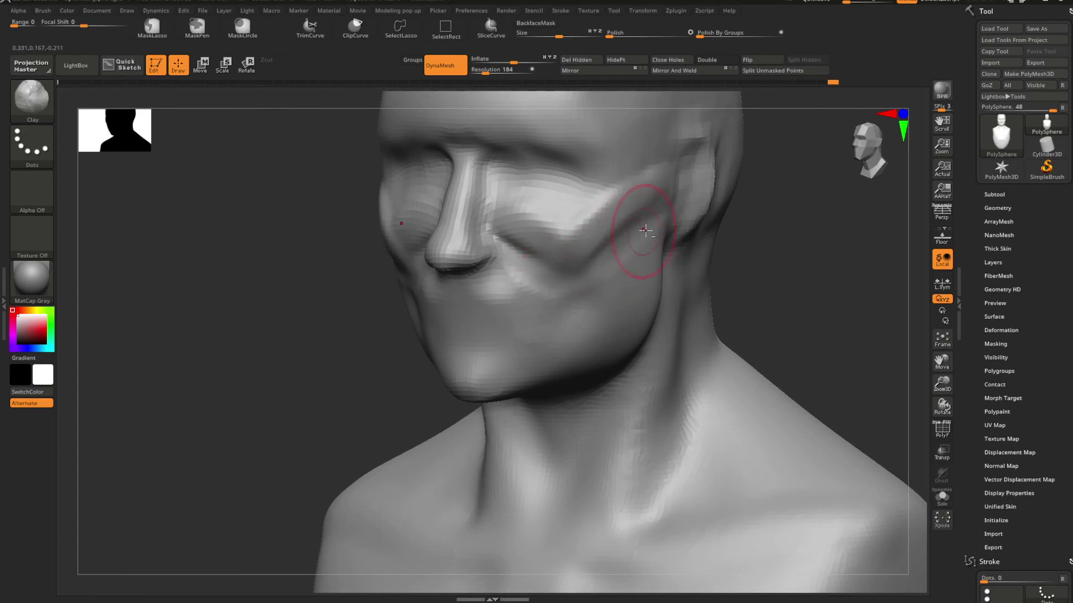
Step: Add clay along the jawline from the jaw corner toward the chin
right_drag(684, 274, 722, 253)
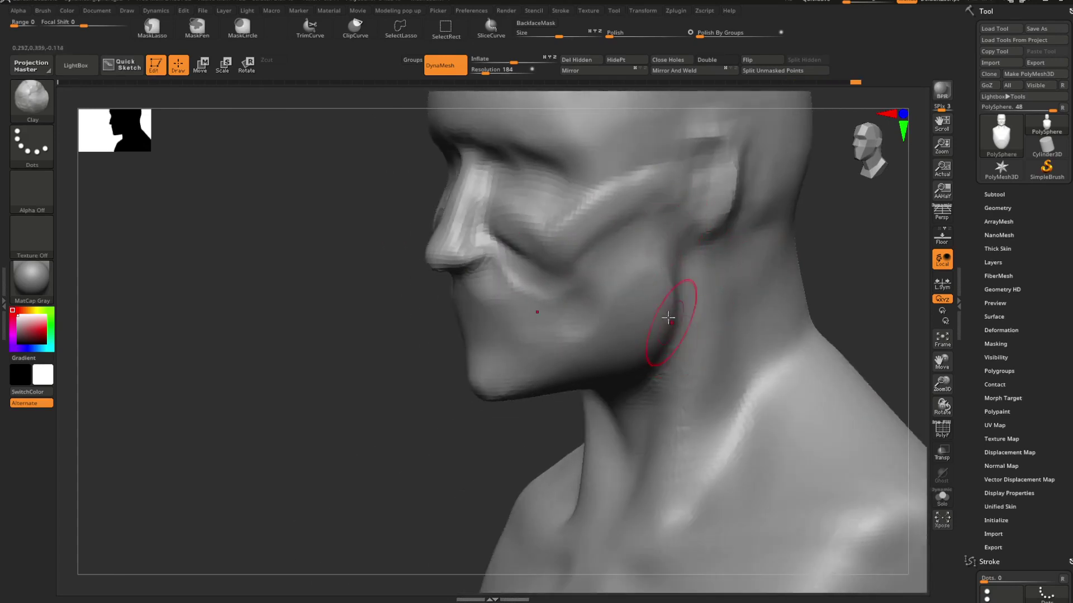
mouse_move(668, 318)
mouse_down()
mouse_move(656, 350)
mouse_move(601, 363)
mouse_up()
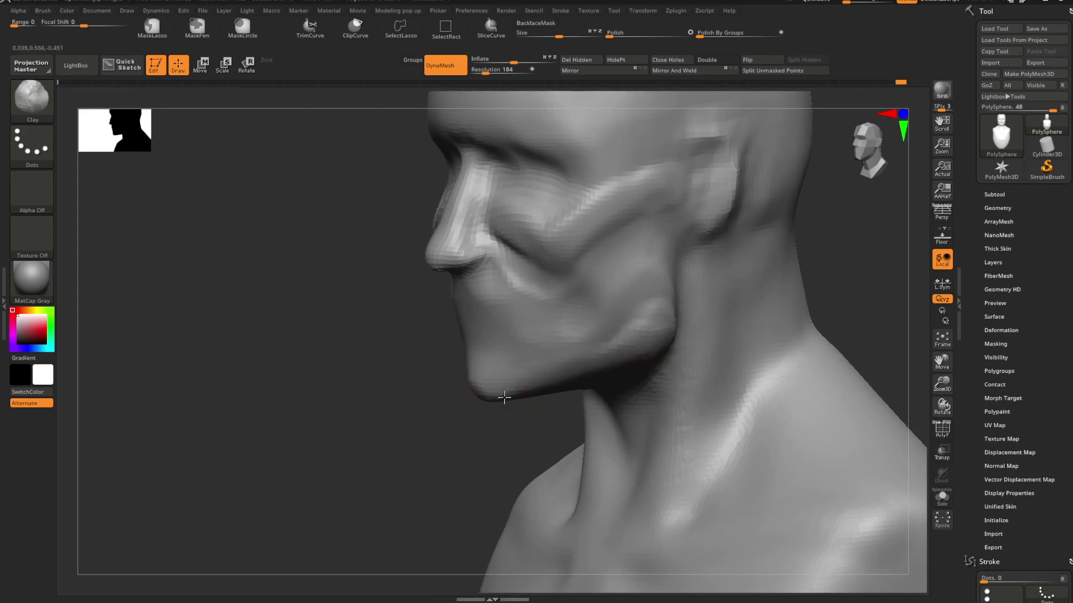
mouse_move(669, 329)
right_down()
mouse_move(408, 443)
mouse_move(366, 386)
mouse_move(594, 323)
mouse_move(620, 321)
mouse_move(630, 363)
mouse_move(562, 345)
right_up()
Step: Build up the rounded mouth mound under the nose and the adjoining cheeks with the Clay brush
mouse_move(482, 268)
mouse_down()
mouse_move(485, 293)
mouse_move(494, 272)
mouse_up()
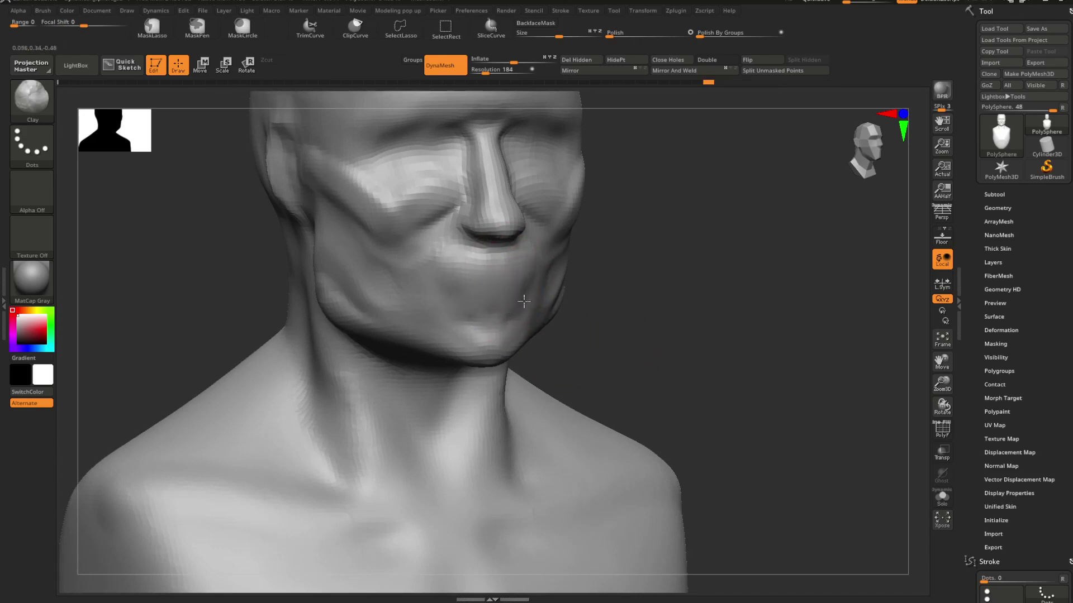
right_drag(556, 293, 602, 272)
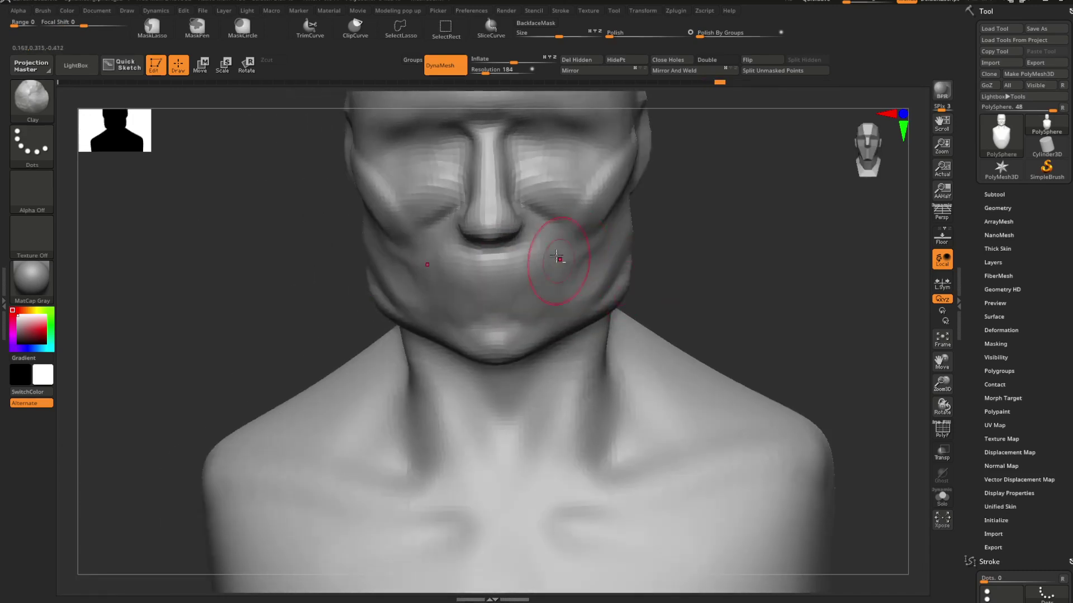
drag(556, 257, 570, 223)
Step: Adjust the cheekbone and side-of-face silhouette from the front with a large Move Topological brush
mouse_move(673, 234)
alt+right_down()
mouse_move(689, 318)
mouse_move(639, 310)
mouse_move(654, 323)
alt+right_up()
key(b)
key(m)
key(t)
key(space)
drag(643, 274, 662, 273)
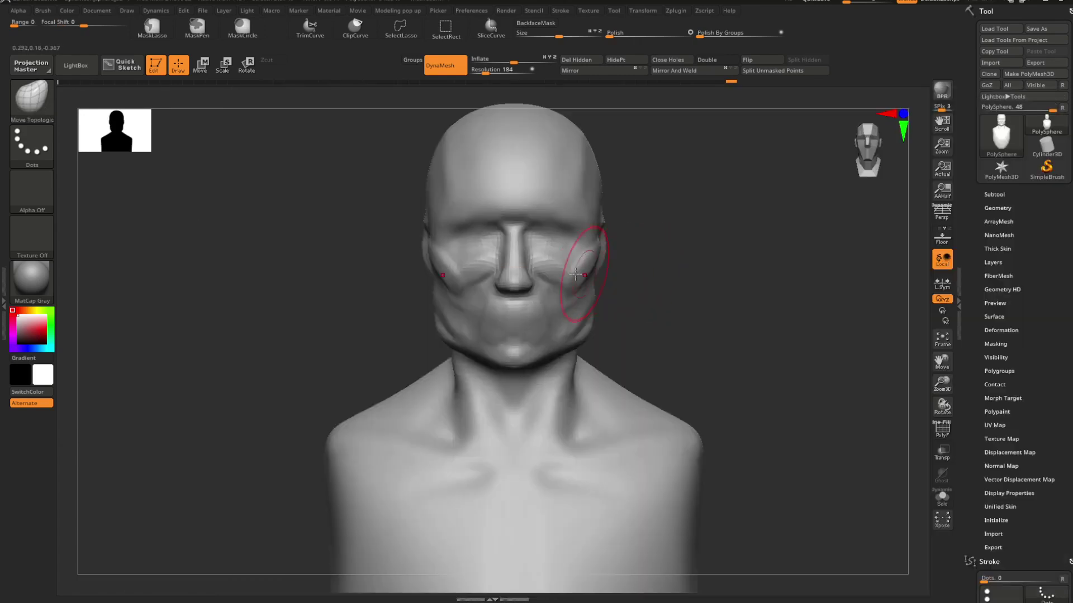
key(space)
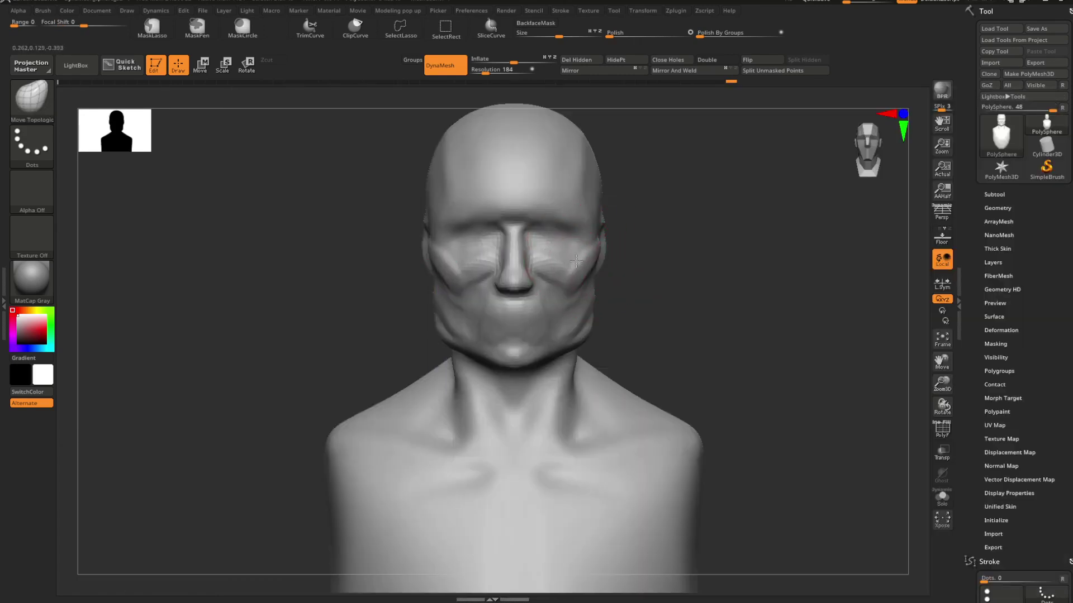
ctrl+right_drag(629, 261, 654, 264)
Step: Fine-tune the cheekbone shape in front and three-quarter views with a smaller Move Topological brush
key(space)
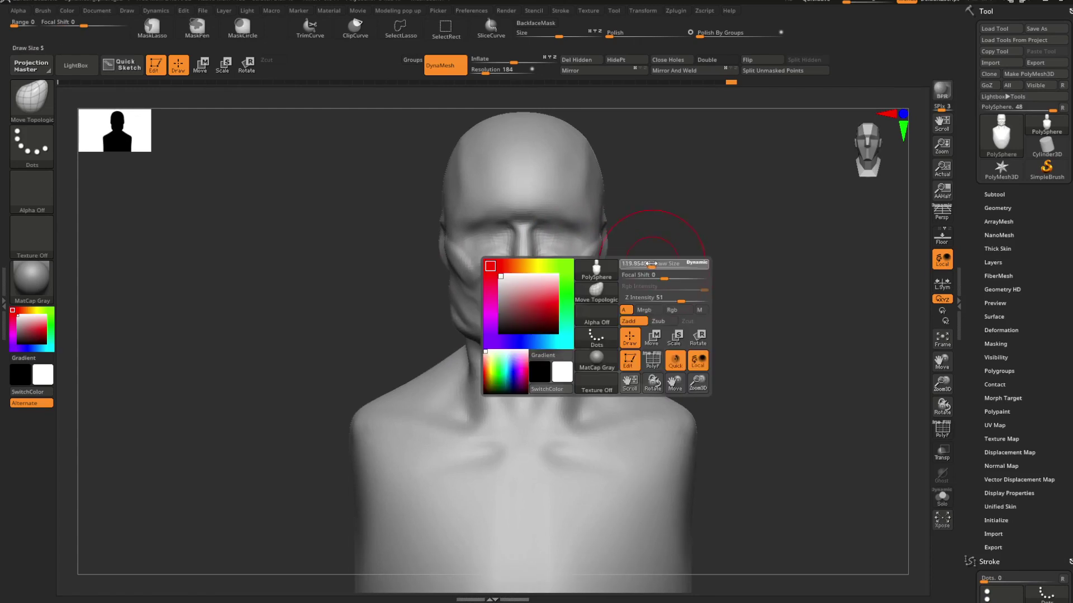
drag(652, 262, 629, 262)
right_drag(578, 247, 556, 282)
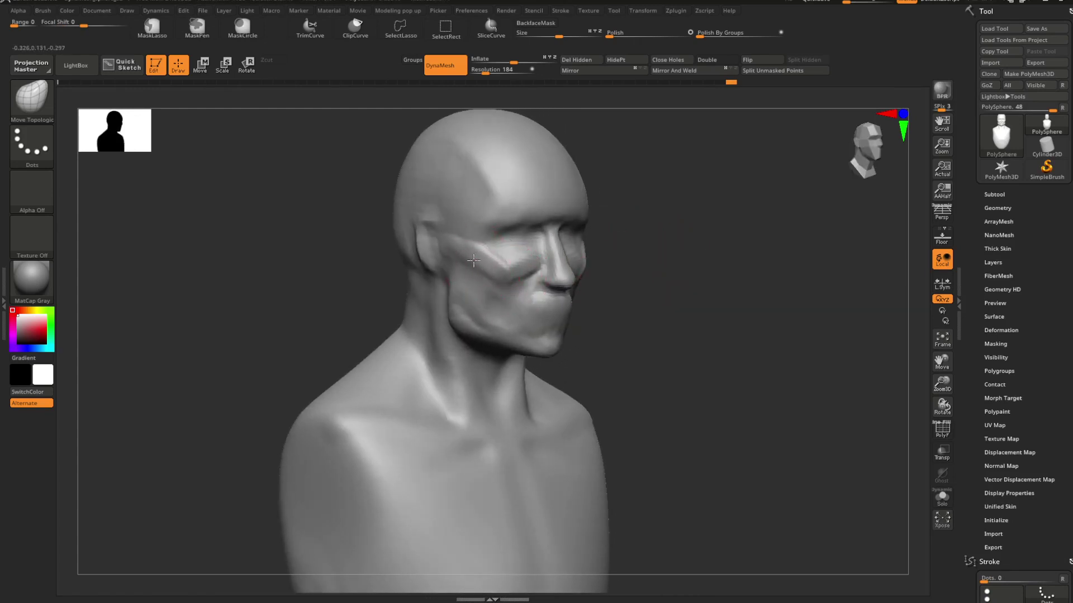
right_drag(473, 261, 639, 272)
ctrl+right_drag(658, 283, 669, 277)
Step: Carve the temple lines on both sides of the forehead with the DamStandard brush and smooth them
key(b)
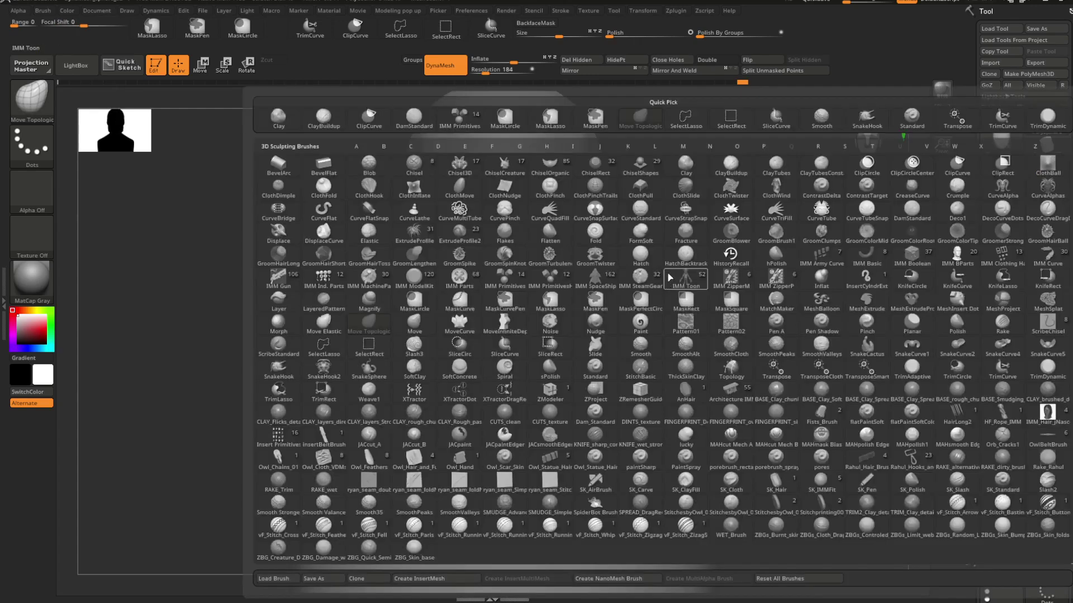
key(d)
key(s)
mouse_move(620, 248)
ctrl+right_down()
mouse_move(627, 234)
mouse_move(644, 266)
mouse_move(644, 240)
mouse_move(626, 229)
mouse_move(649, 288)
mouse_move(739, 294)
mouse_move(648, 268)
ctrl+right_up()
drag(648, 268, 595, 226)
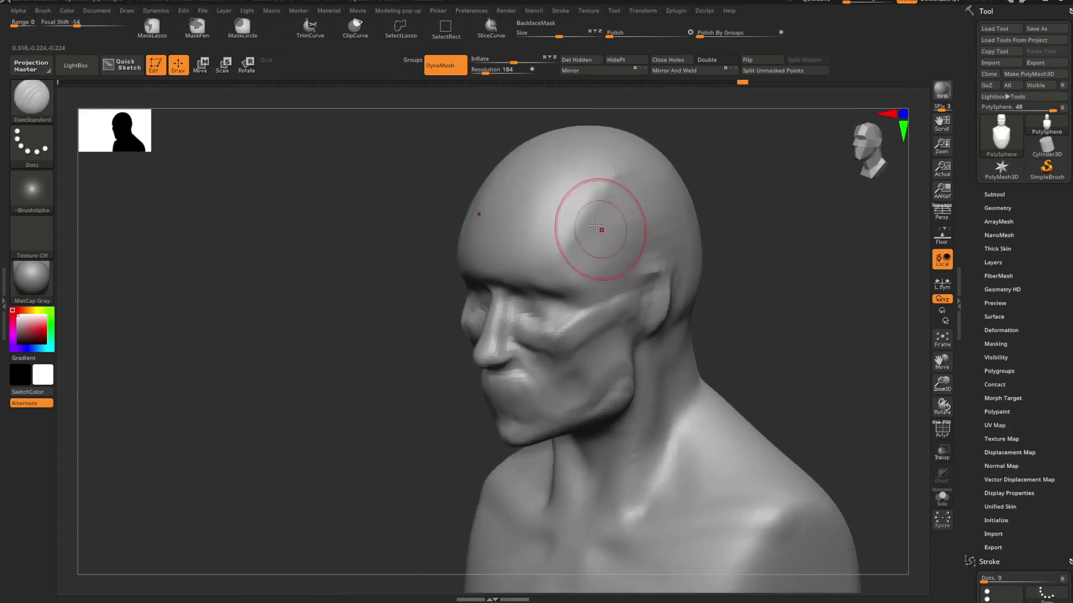
mouse_move(725, 199)
shift+mouse_down()
mouse_move(735, 207)
mouse_move(706, 225)
mouse_move(670, 207)
shift+mouse_up()
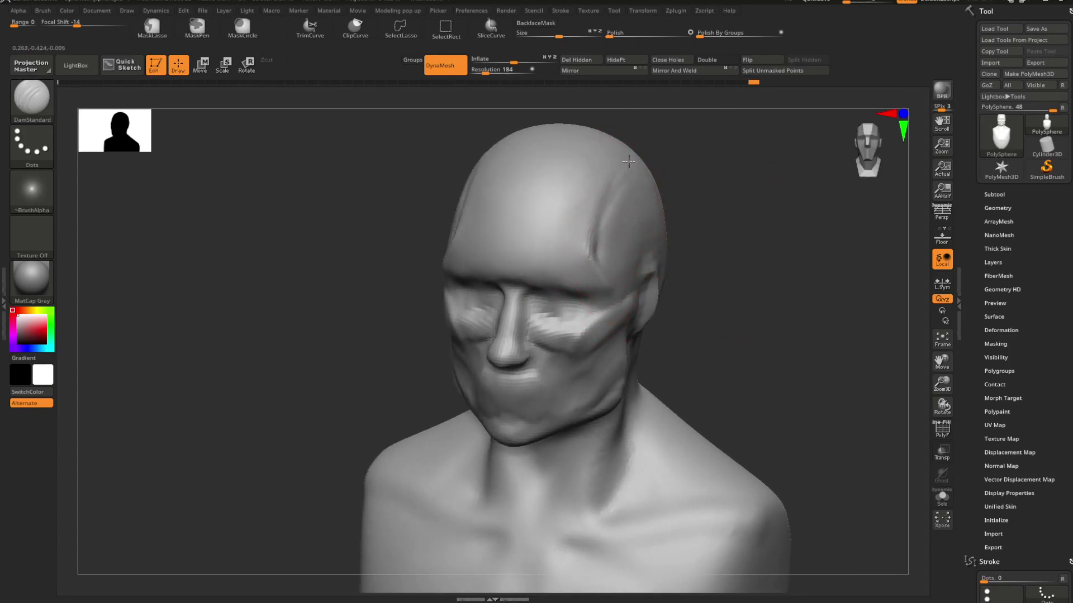
key(shift)
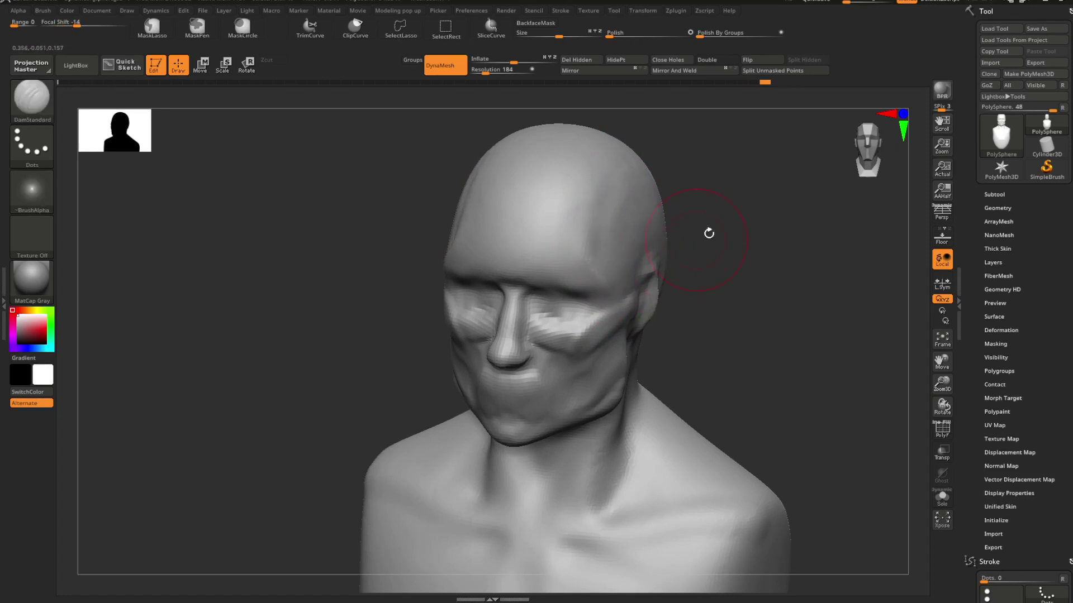
Step: Reshape the temples and the side of the skull with the Move Topological brush, smoothing the area above the ears
mouse_move(709, 232)
mouse_down()
mouse_move(735, 237)
mouse_move(713, 237)
mouse_move(690, 258)
mouse_move(675, 251)
mouse_move(682, 259)
mouse_move(680, 242)
mouse_move(671, 251)
mouse_up()
key(b)
key(m)
key(t)
key(space)
key(space)
drag(676, 251, 656, 265)
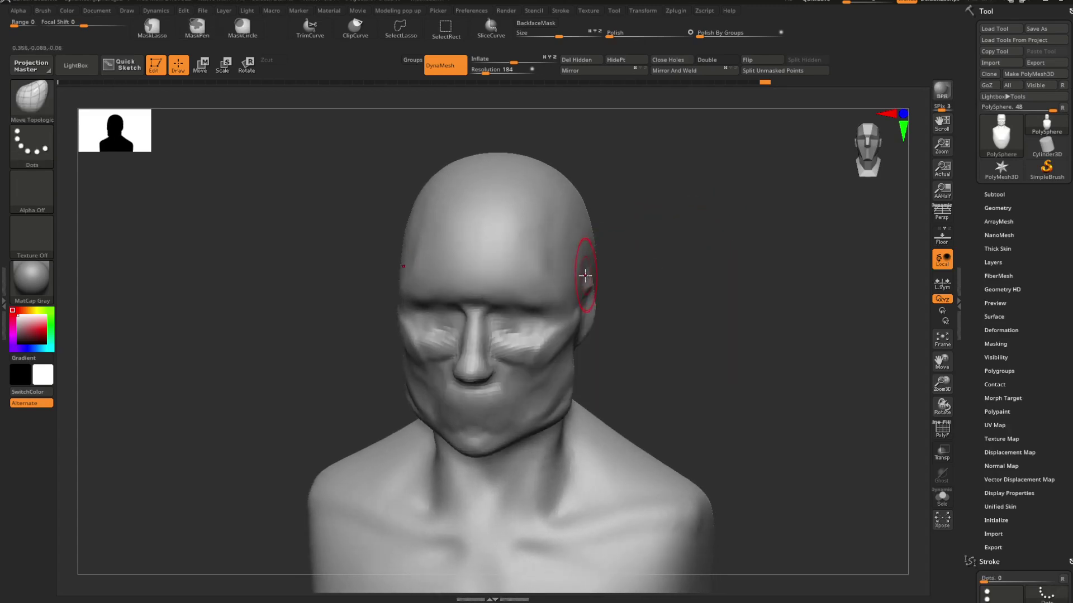
shift+drag(596, 270, 611, 239)
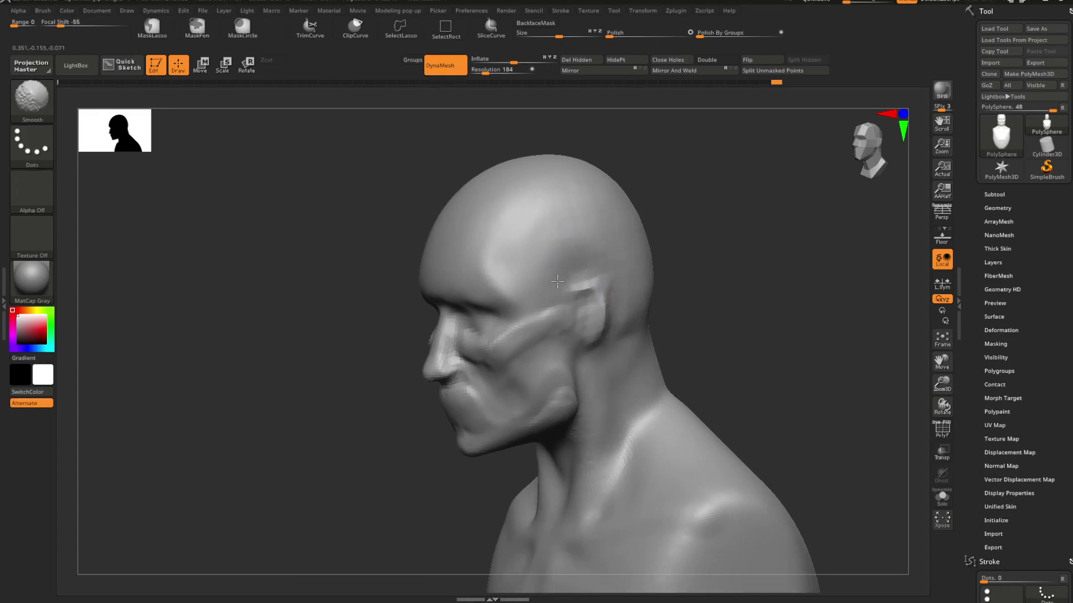
Step: Refine the brow ridge and outer eye sockets with the Move Topological brush, smoothing the cheekbones below
mouse_move(526, 252)
mouse_down()
mouse_move(704, 192)
mouse_move(676, 266)
mouse_move(646, 244)
mouse_move(644, 287)
mouse_move(613, 278)
mouse_move(569, 288)
mouse_up()
key(space)
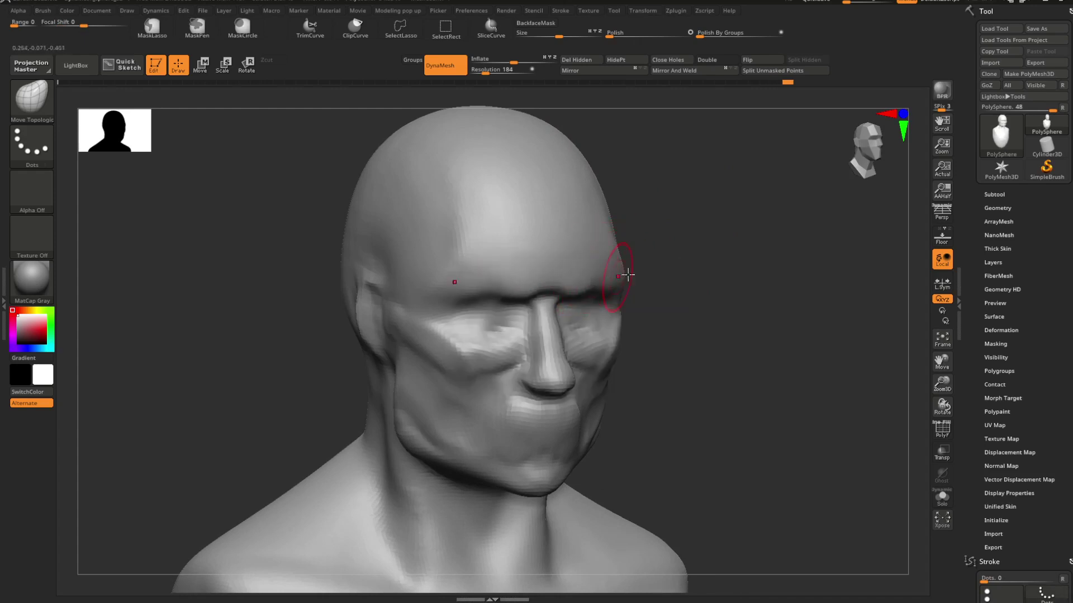
mouse_move(634, 273)
shift+mouse_down()
mouse_move(736, 266)
mouse_move(609, 296)
shift+mouse_up()
mouse_move(503, 316)
shift+mouse_down()
mouse_move(467, 323)
mouse_move(551, 324)
shift+mouse_up()
mouse_move(621, 277)
mouse_down()
mouse_move(570, 252)
mouse_move(587, 271)
mouse_up()
drag(821, 223, 773, 229)
key(b)
key(c)
key(b)
drag(545, 251, 540, 272)
key(b)
key(Escape)
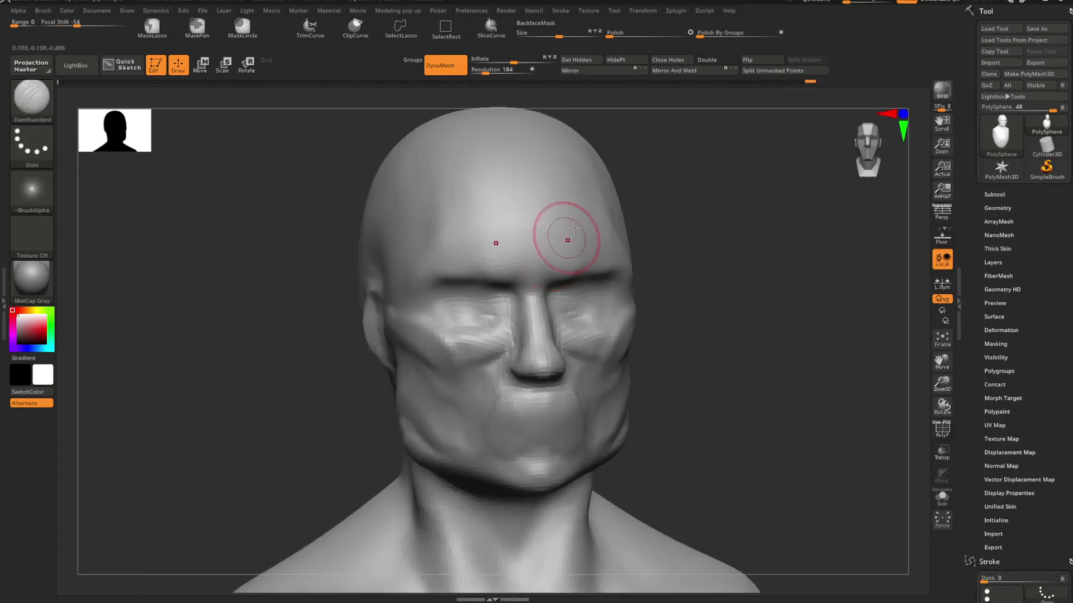
Step: Carve frown creases between the brows with the DamStandard brush and smooth them into the forehead
key(b)
key(d)
key(s)
drag(542, 254, 548, 276)
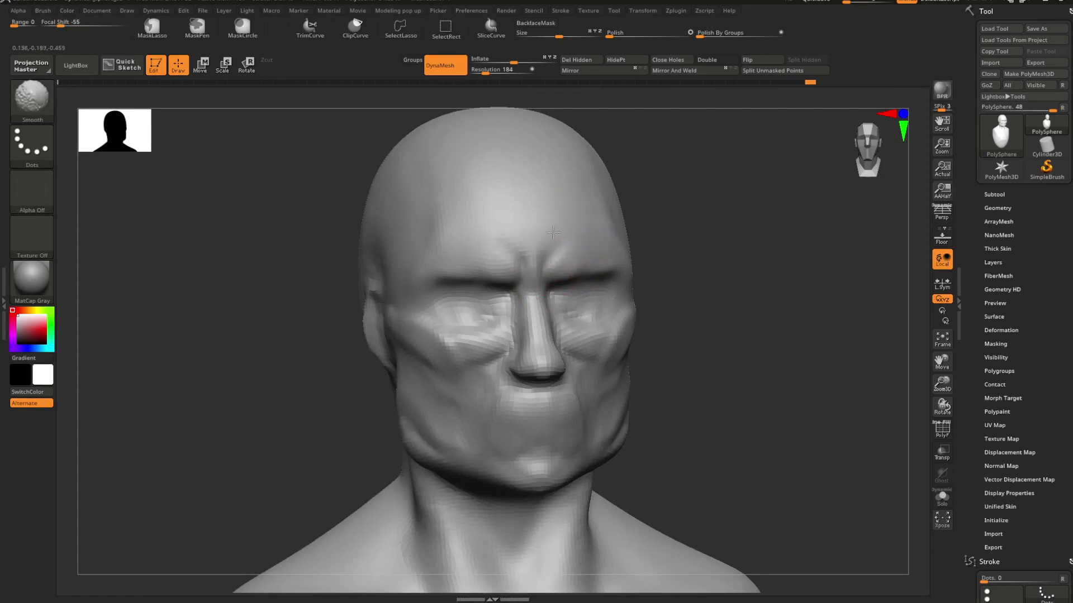
mouse_move(665, 257)
mouse_down()
mouse_move(692, 257)
mouse_move(626, 256)
mouse_move(795, 257)
mouse_move(773, 242)
mouse_move(706, 237)
mouse_move(726, 237)
mouse_move(669, 256)
mouse_move(701, 286)
mouse_move(663, 268)
mouse_move(654, 275)
mouse_move(675, 265)
mouse_up()
Step: Try to adjust the lower cheek with a larger Move Topological brush, and undo the stroke
key(b)
key(m)
key(t)
key(space)
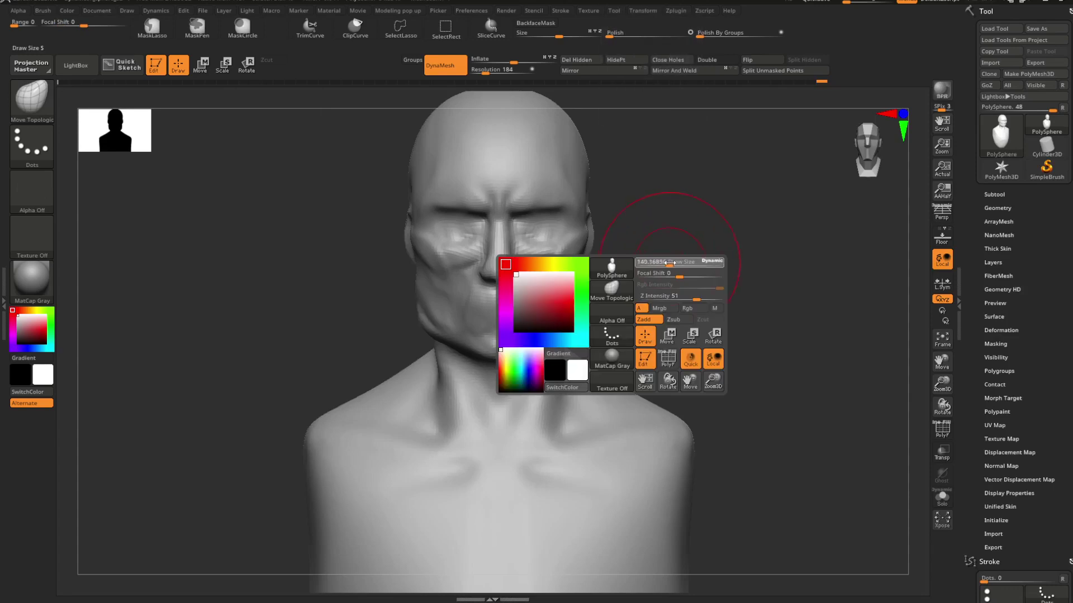
drag(576, 321, 566, 318)
key(ctrl+z)
Step: Build up the cheek plane between the cheekbone and jaw with the ClayBuildup brush and smooth it
key(b)
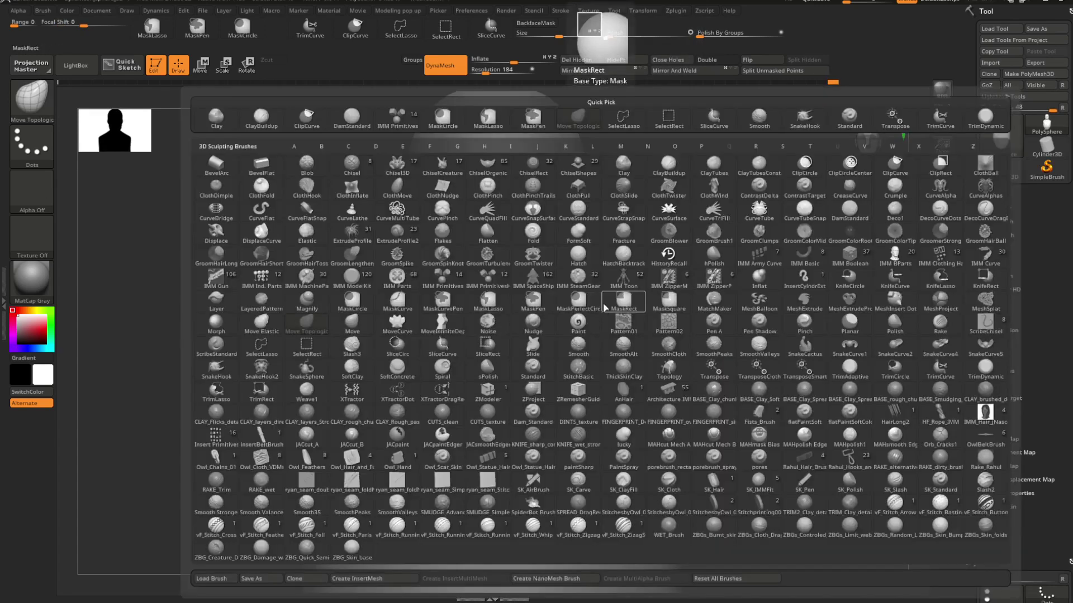
key(c)
key(b)
key(space)
drag(634, 282, 564, 289)
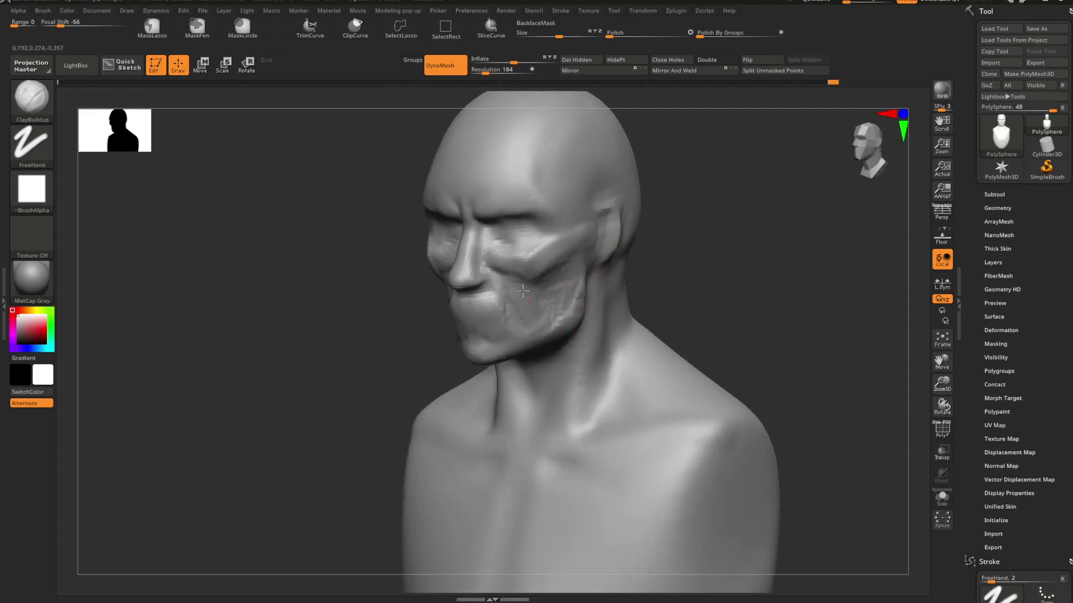
key(shift)
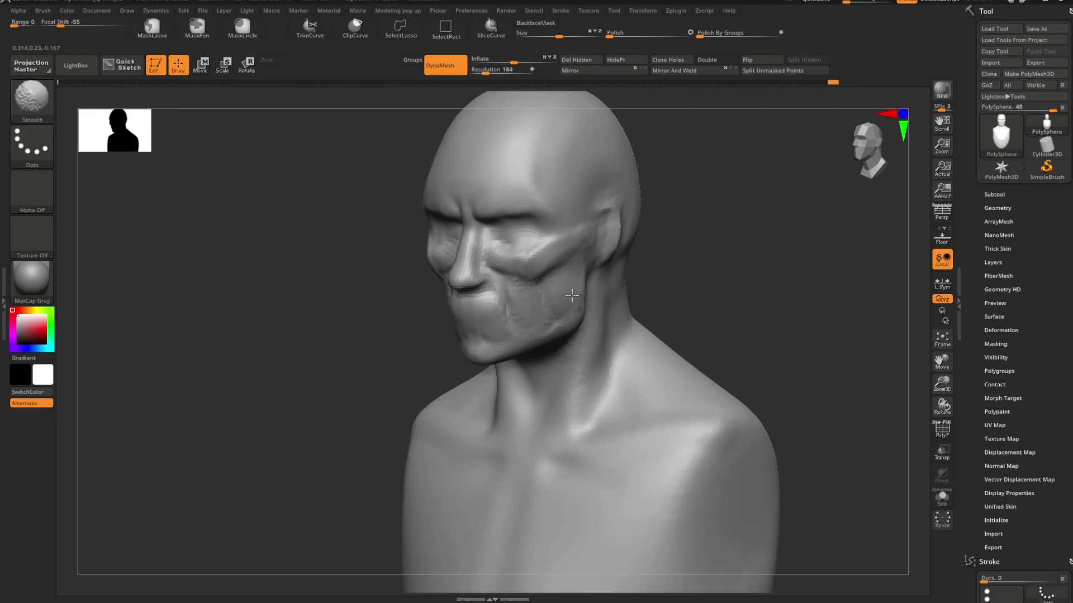
Step: Build up the cheekbone toward the ear with the ClayBuildup brush and smooth it into the cheek
mouse_move(660, 279)
shift+mouse_down()
mouse_move(682, 256)
mouse_move(653, 276)
mouse_move(605, 268)
mouse_move(629, 248)
shift+mouse_up()
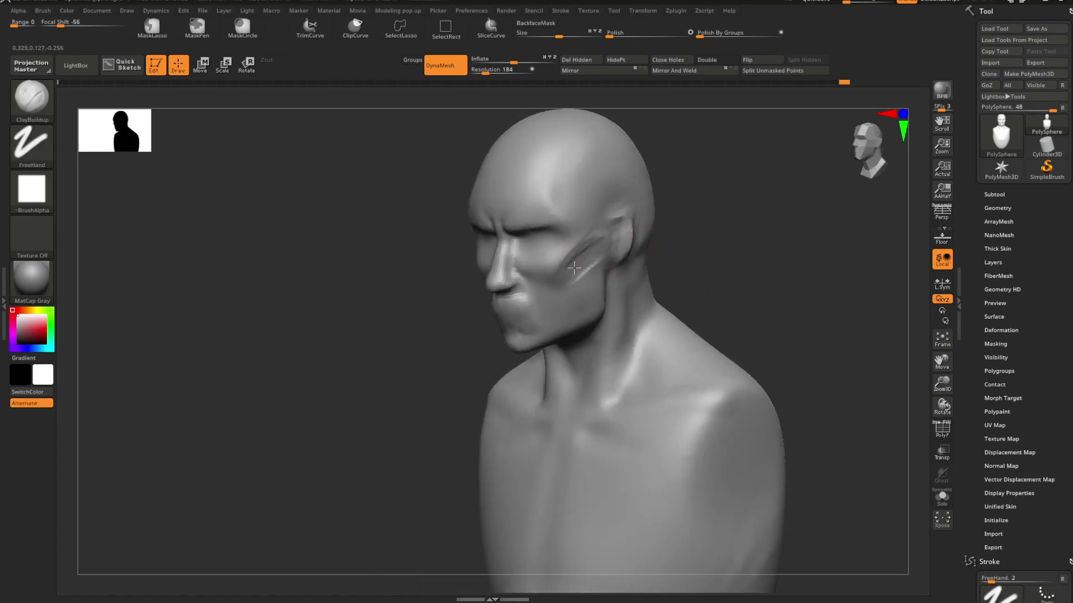
shift+drag(574, 268, 586, 252)
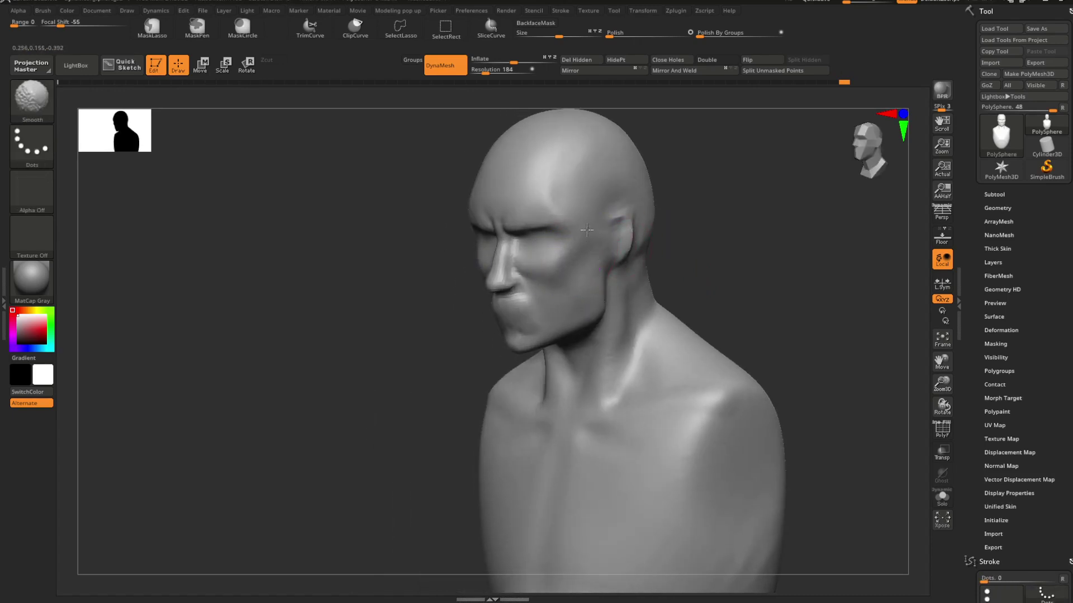
drag(666, 231, 691, 233)
key(shift)
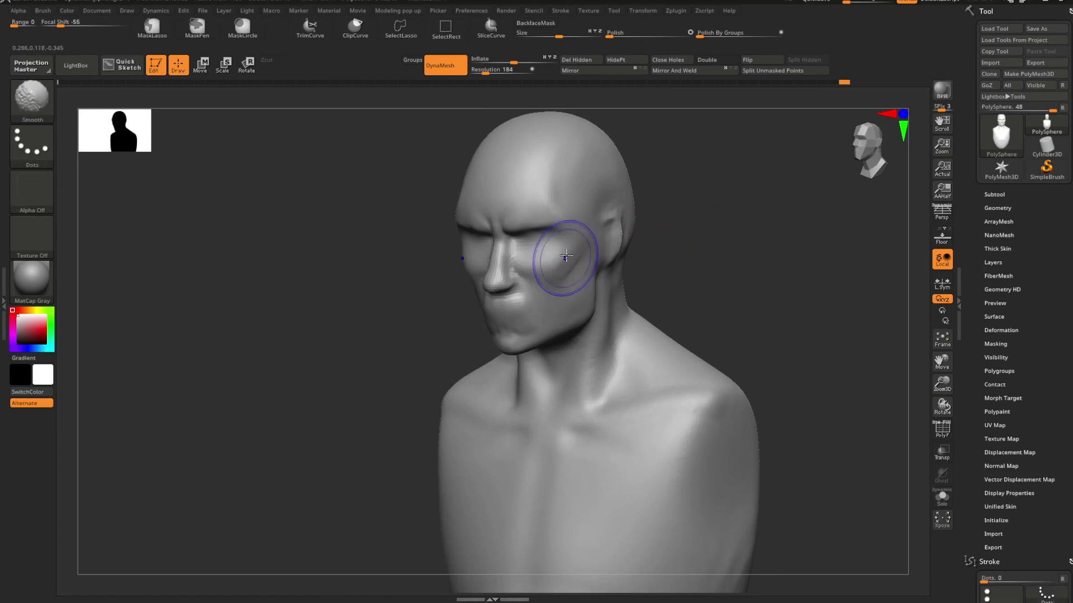
mouse_move(524, 255)
shift+mouse_down()
mouse_move(514, 299)
mouse_move(546, 282)
shift+mouse_up()
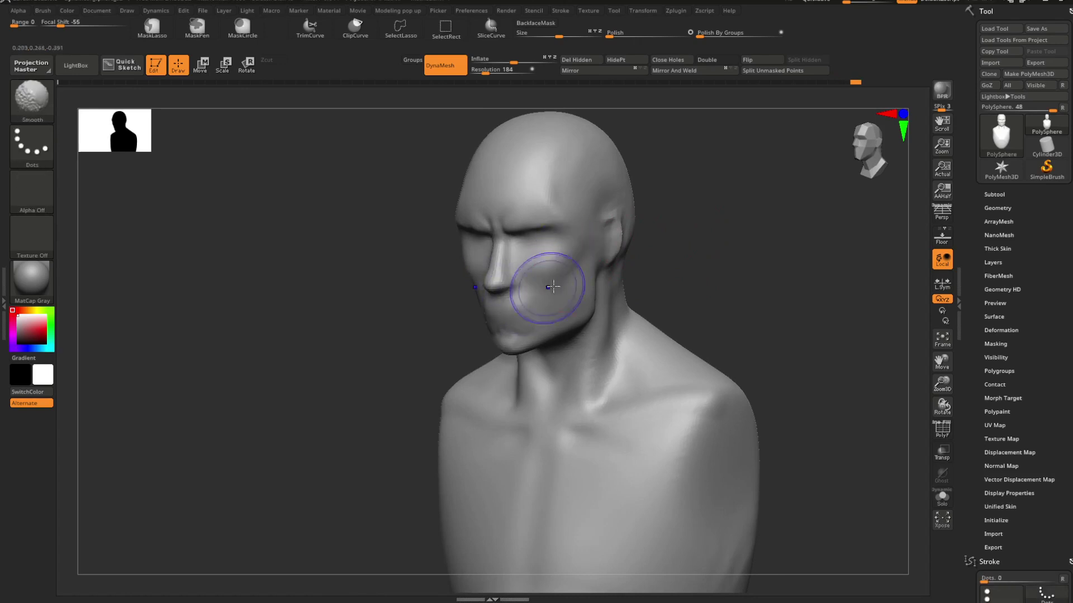
mouse_move(648, 268)
mouse_down()
mouse_move(682, 263)
mouse_move(628, 267)
mouse_up()
key(shift)
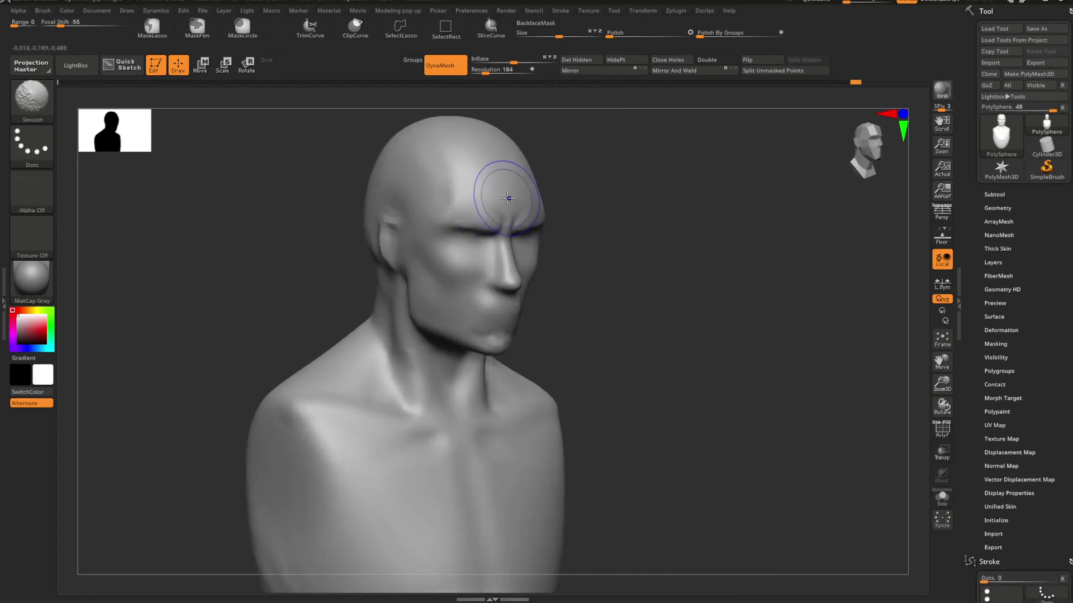
Step: Add clay to the temple between the outer brow and the ear and smooth it into the skull
mouse_move(577, 218)
mouse_down()
mouse_move(652, 282)
mouse_move(469, 249)
mouse_up()
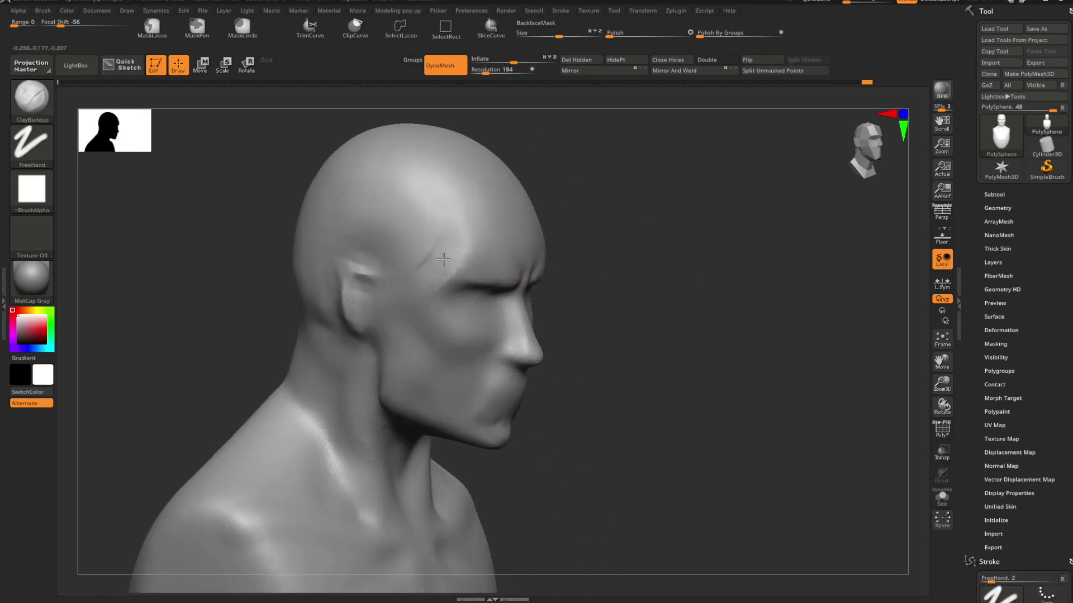
key(shift)
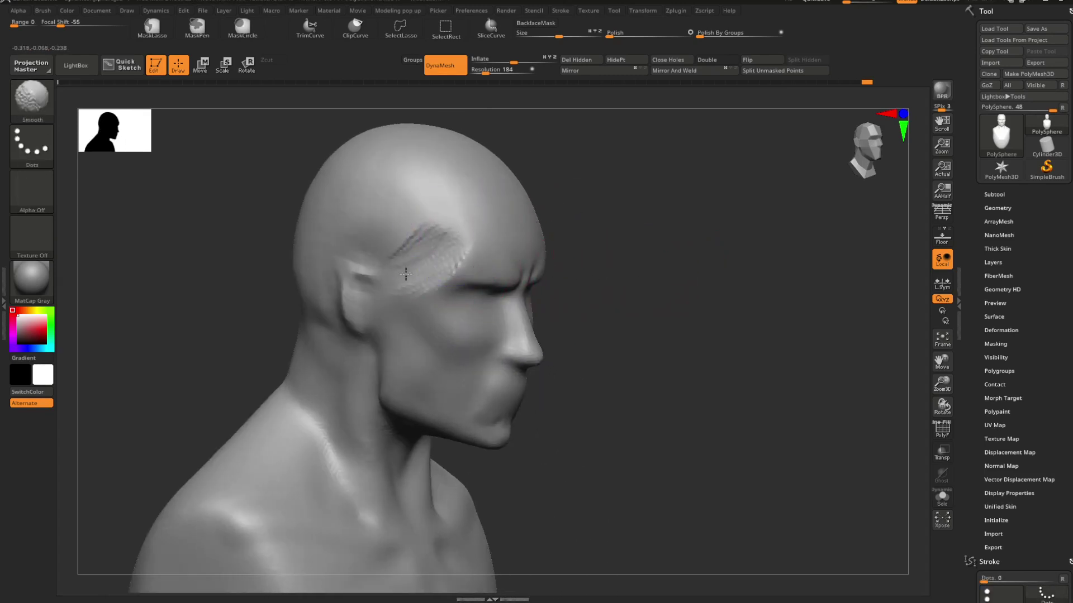
mouse_move(565, 258)
mouse_down()
mouse_move(682, 268)
mouse_move(583, 261)
mouse_move(611, 208)
mouse_up()
mouse_move(608, 244)
shift+mouse_down()
mouse_move(667, 302)
mouse_move(563, 288)
mouse_move(622, 296)
mouse_move(665, 277)
mouse_move(657, 282)
shift+mouse_up()
Step: Build up the front of the chin with the ClayBuildup brush and smooth it into the jaw
key(shift)
key(space)
drag(587, 306, 576, 312)
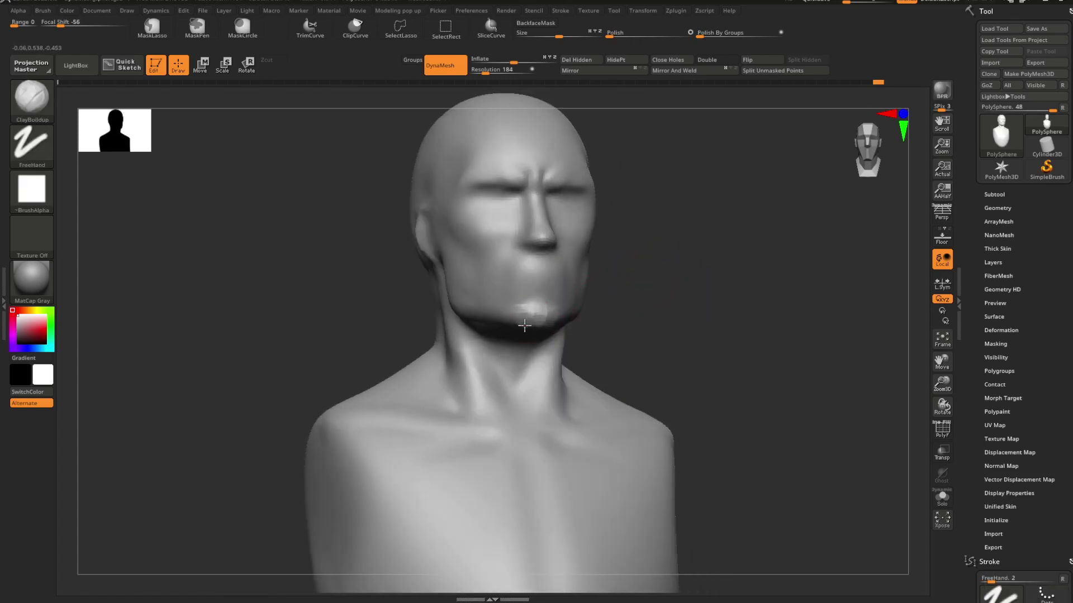
key(shift)
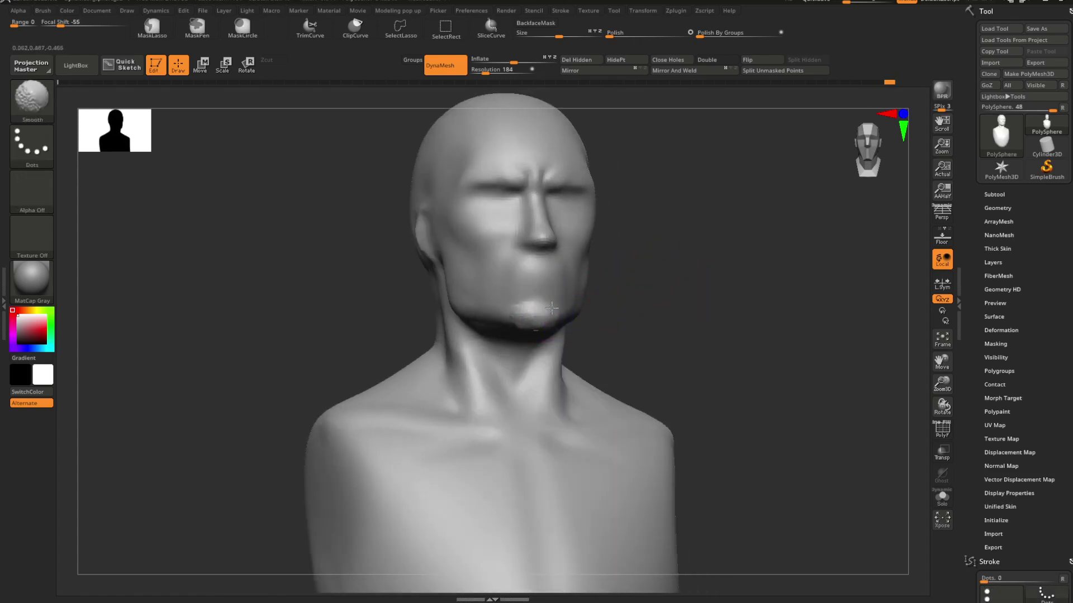
mouse_move(620, 304)
mouse_down()
mouse_move(675, 289)
mouse_move(627, 283)
mouse_move(635, 292)
mouse_move(677, 277)
mouse_move(670, 311)
mouse_move(723, 300)
mouse_move(721, 357)
mouse_move(722, 280)
mouse_move(747, 268)
mouse_move(653, 292)
mouse_move(642, 246)
mouse_move(612, 267)
mouse_move(611, 249)
mouse_move(719, 333)
mouse_move(697, 348)
mouse_move(696, 370)
mouse_up()
Step: Build up the forehead above the brows with the ClayBuildup brush and smooth out the strokes
right_click(623, 278)
drag(602, 277, 623, 275)
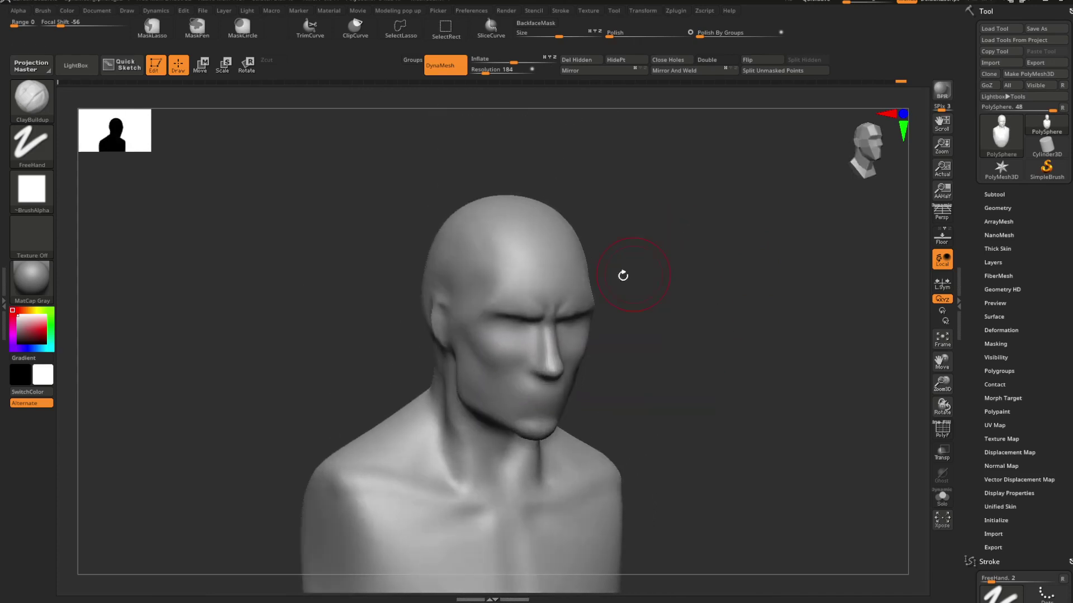
mouse_move(523, 267)
shift+mouse_down()
mouse_move(556, 268)
mouse_move(543, 301)
shift+mouse_up()
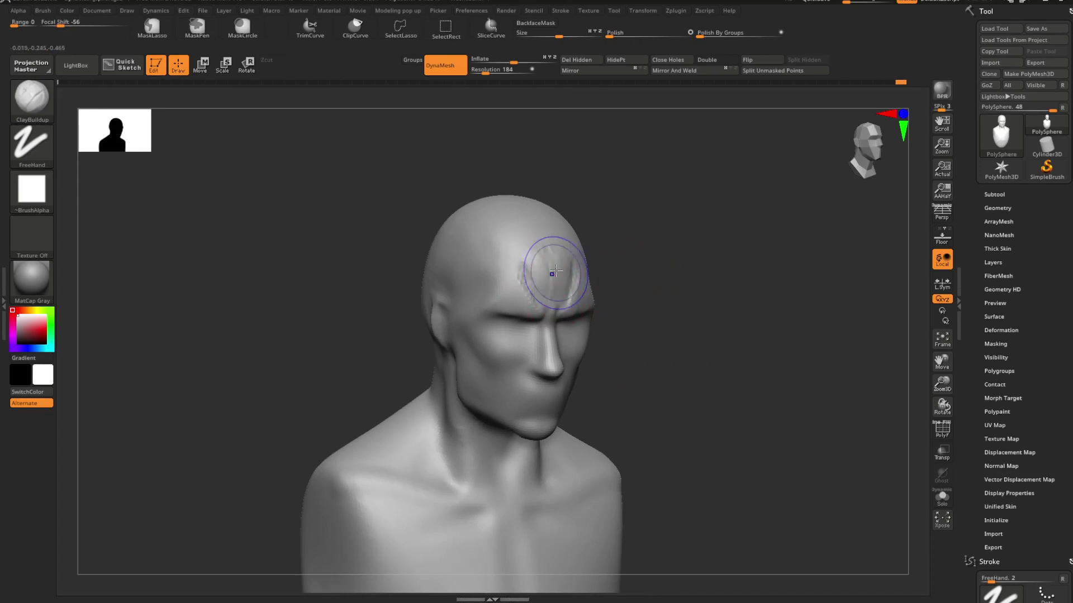
key(shift)
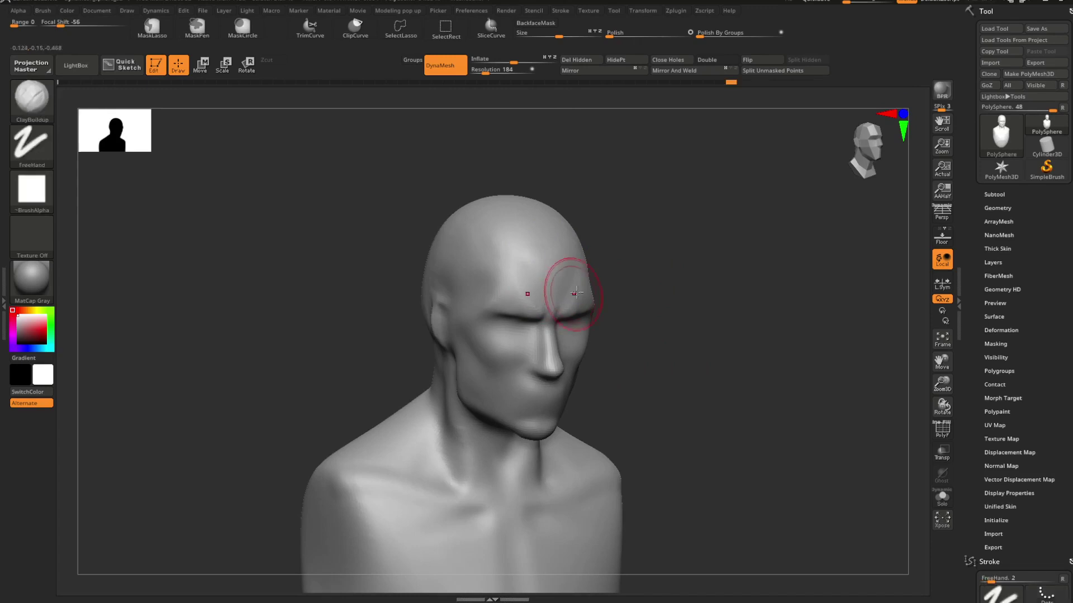
drag(660, 284, 610, 280)
key(shift)
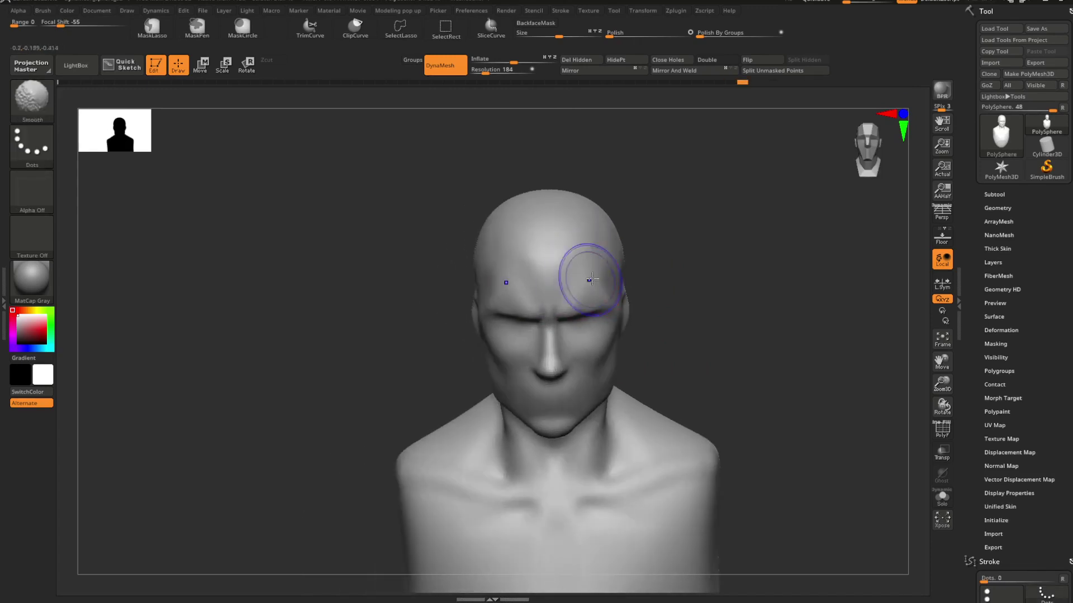
Step: Refine the side of the head in front of and above the ear with ClayBuildup and smooth it
mouse_move(658, 256)
right_down()
mouse_move(675, 263)
mouse_move(658, 269)
mouse_move(699, 266)
mouse_move(682, 276)
mouse_move(693, 272)
mouse_move(660, 263)
mouse_move(653, 275)
mouse_move(562, 297)
right_up()
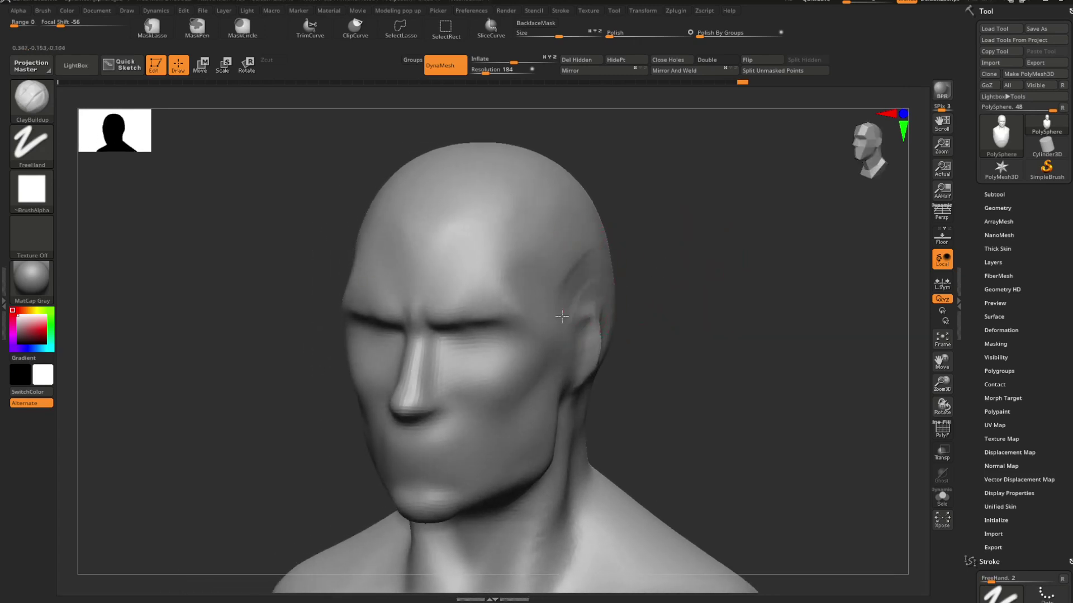
key(shift)
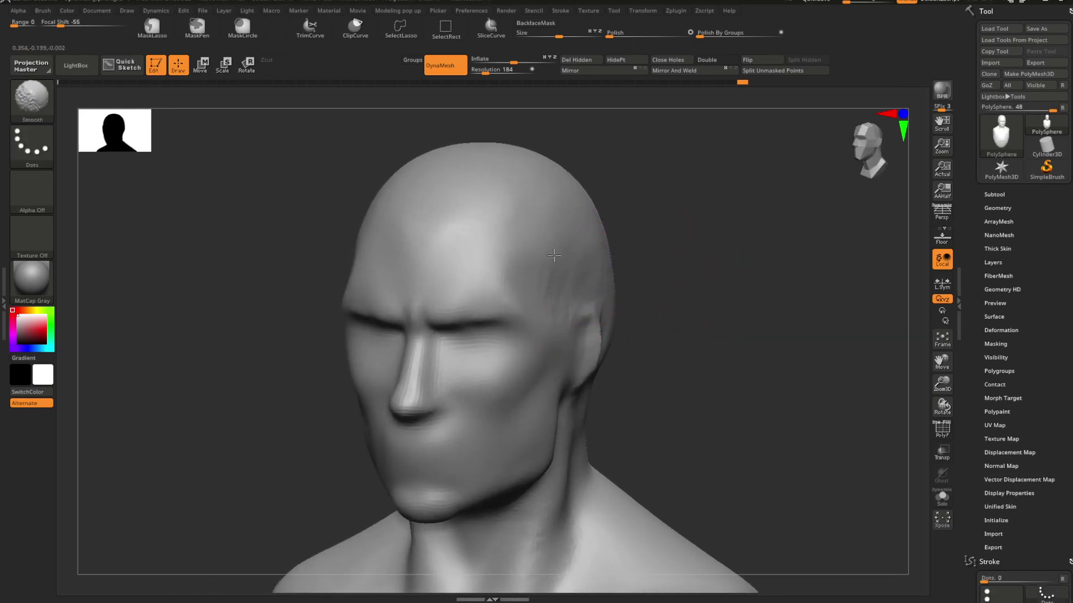
shift+drag(554, 255, 572, 290)
Step: Carve the outline and back edge of the ear with a resized DamStandard brush and smooth around it
mouse_move(606, 292)
right_down()
mouse_move(642, 281)
mouse_move(620, 273)
mouse_move(619, 299)
mouse_move(633, 304)
mouse_move(634, 294)
mouse_move(548, 305)
mouse_move(678, 217)
mouse_move(754, 232)
mouse_move(660, 252)
right_up()
key(b)
key(d)
key(s)
key(space)
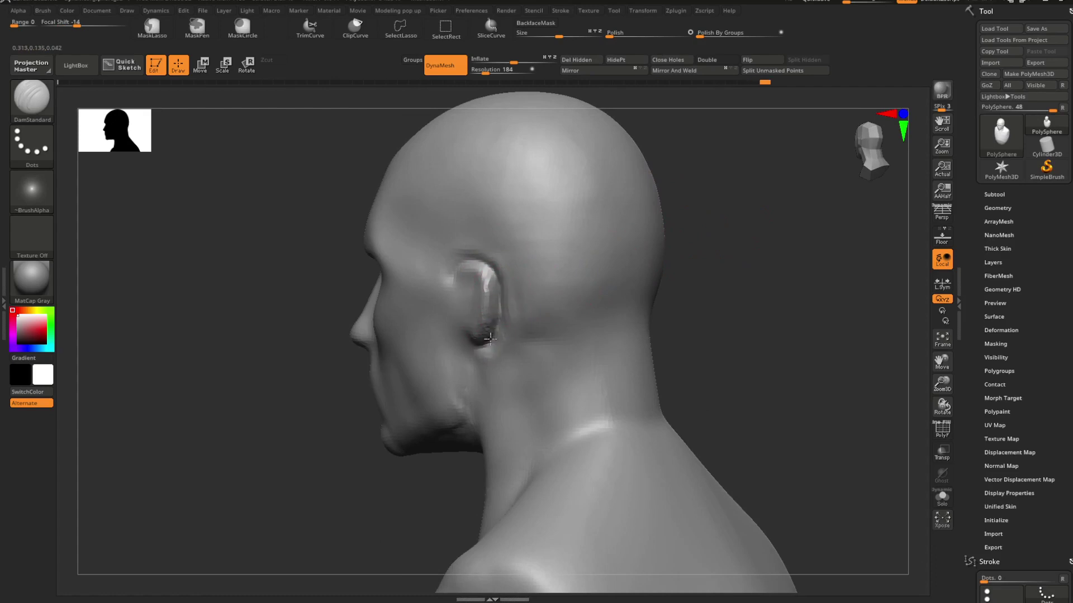
key(shift)
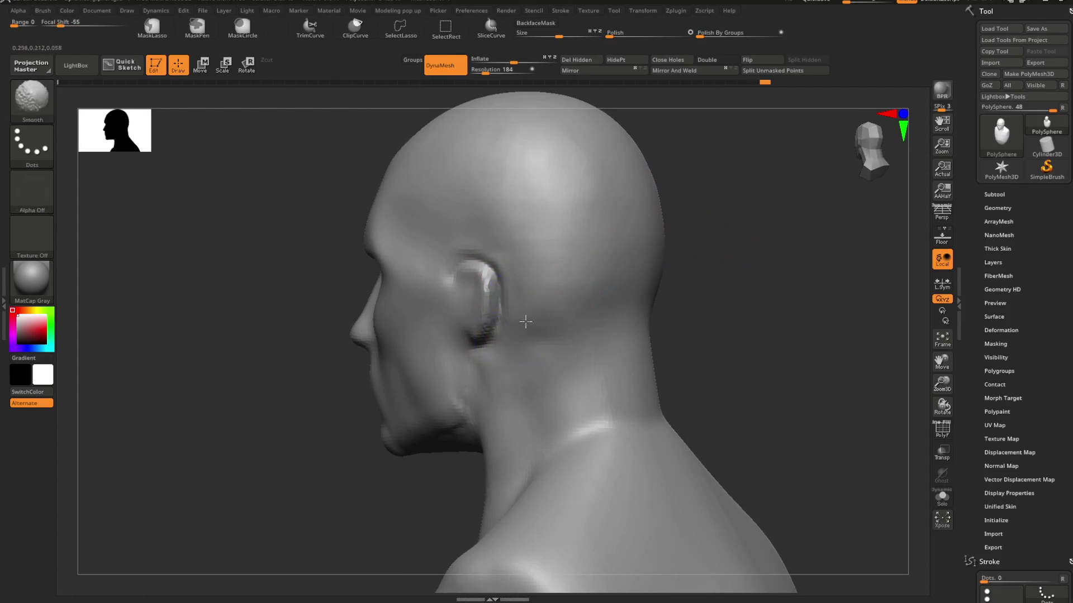
Step: Adjust the ears and the back of the head from behind with a resized Move Topological brush
mouse_move(443, 276)
right_down()
mouse_move(737, 266)
mouse_move(646, 247)
mouse_move(639, 263)
mouse_move(658, 263)
right_up()
key(b)
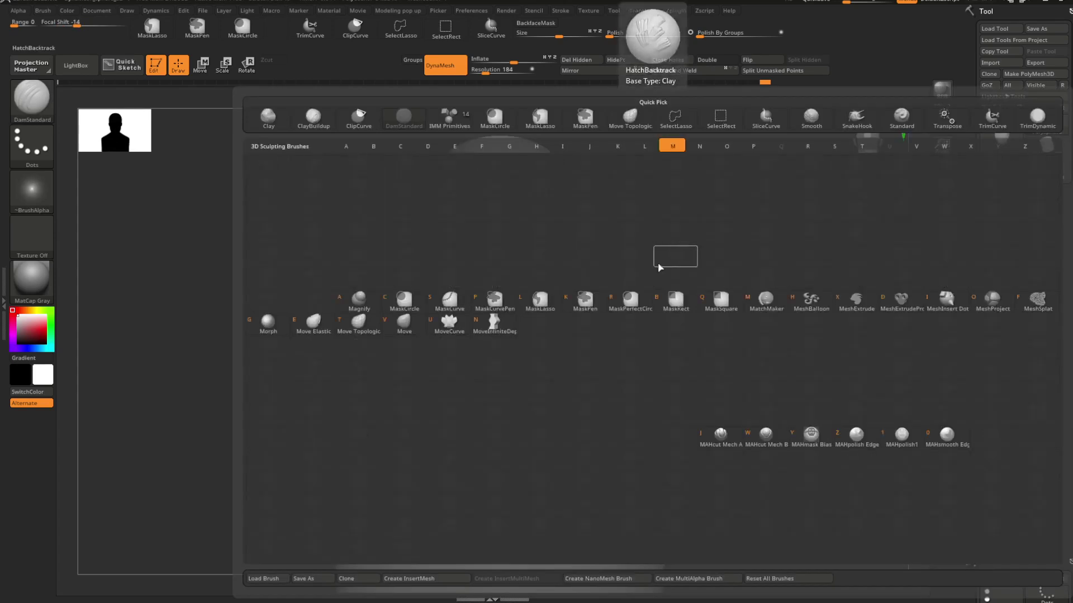
key(m)
key(t)
key(space)
drag(675, 254, 681, 254)
drag(561, 267, 548, 273)
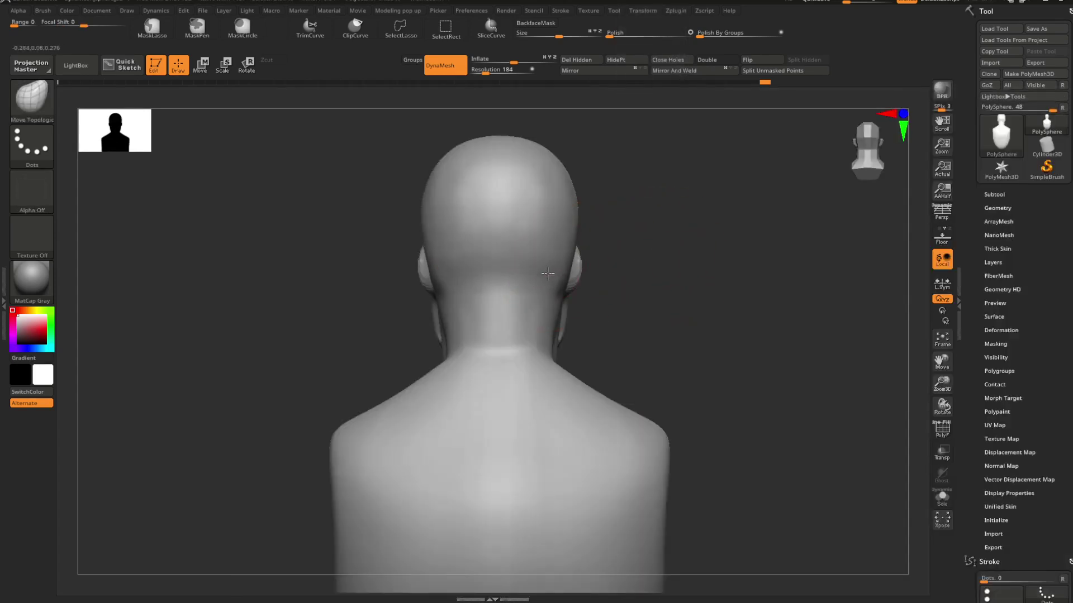
right_drag(613, 259, 627, 259)
key(space)
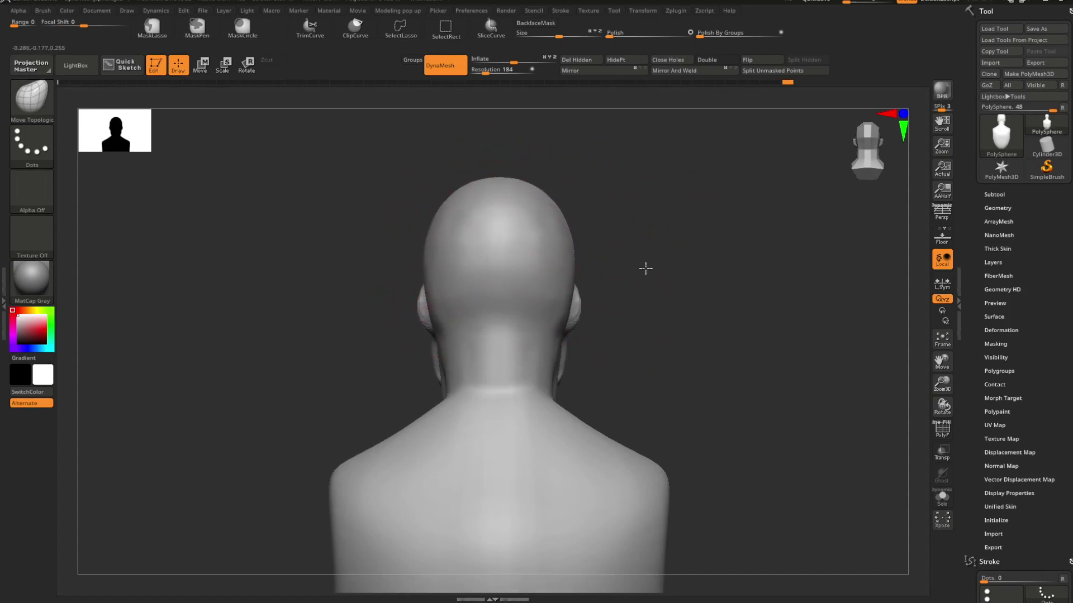
Step: Refine the ear placement and the rear contour of the skull with the Move Topological brush at varying sizes
mouse_move(644, 268)
right_down()
mouse_move(684, 283)
mouse_move(658, 285)
mouse_move(625, 318)
right_up()
key(space)
drag(601, 293, 592, 292)
right_drag(592, 293, 561, 289)
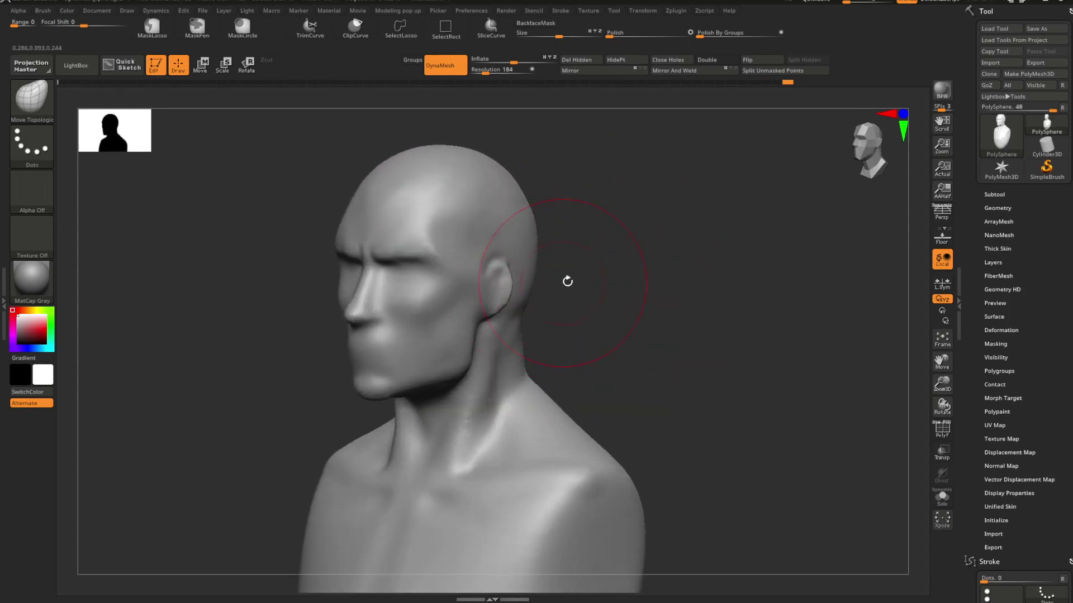
key(space)
drag(567, 281, 558, 282)
mouse_move(557, 282)
right_down()
mouse_move(548, 293)
mouse_move(632, 295)
right_up()
key(space)
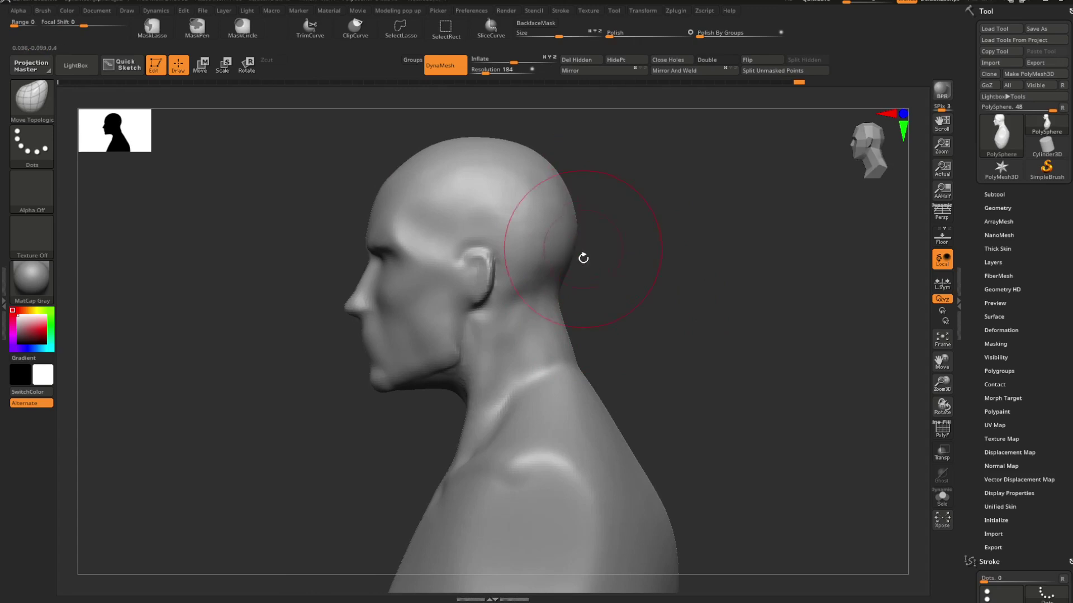
Step: Adjust the trapezius slope between the neck and shoulders from behind with the Move Topological brush
ctrl+right_drag(557, 301, 634, 333)
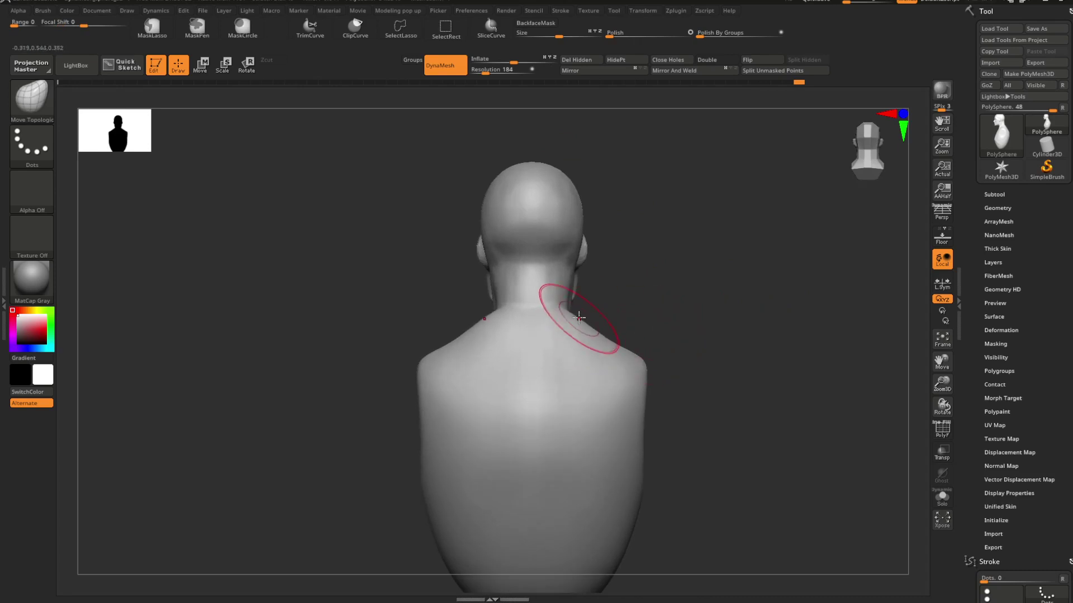
right_drag(599, 304, 654, 278)
alt+right_drag(675, 312, 603, 328)
Step: Reshape the top of the skull and upper forehead from several angles with a smaller Move Topological brush
right_drag(599, 287, 637, 264)
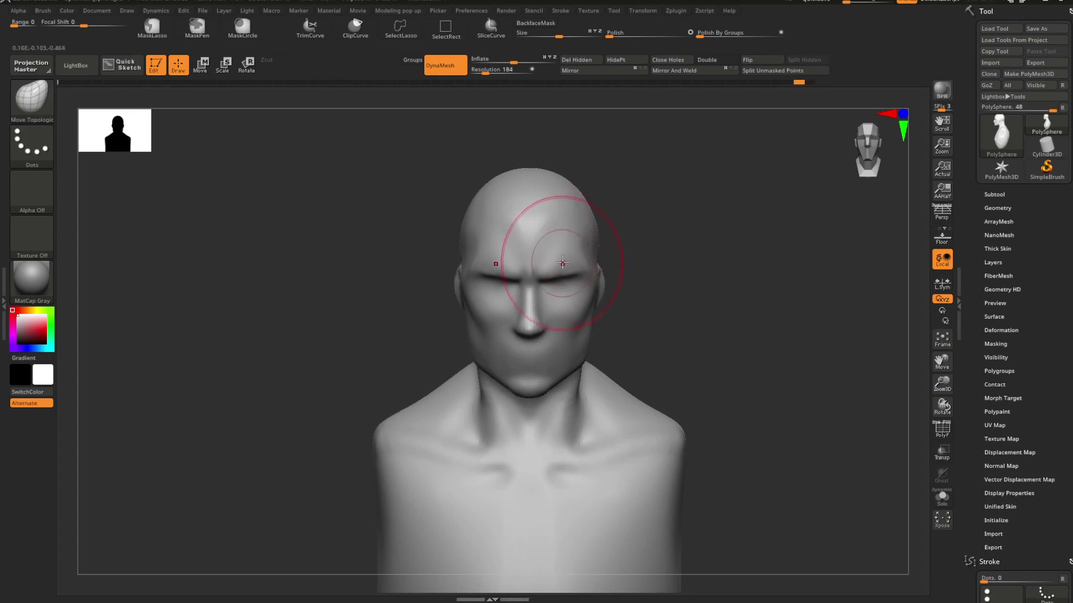
shift+right_drag(617, 229, 635, 229)
key(space)
drag(635, 230, 626, 229)
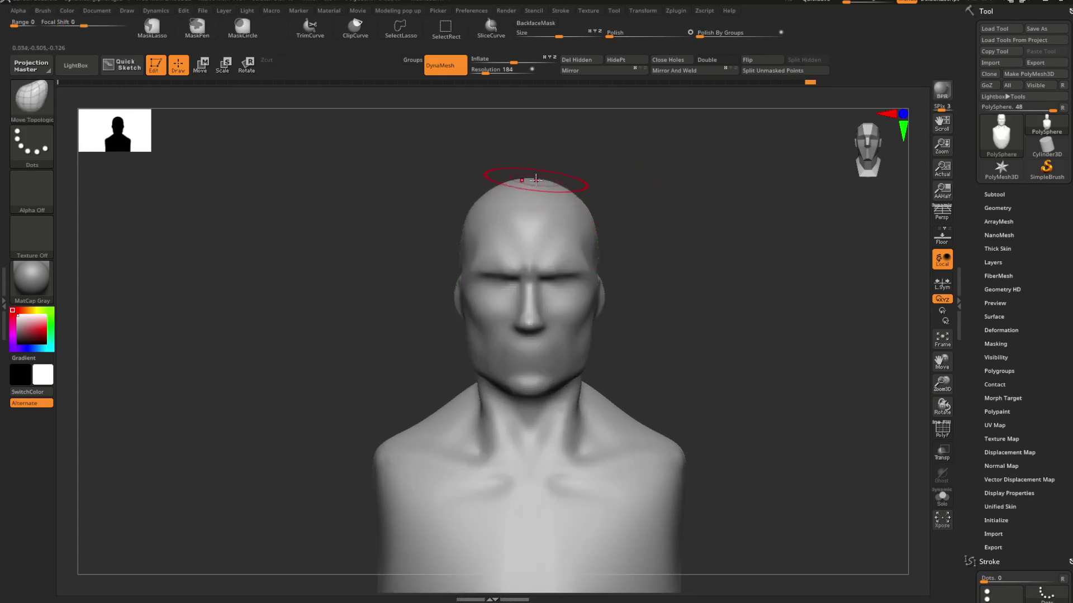
right_drag(574, 188, 641, 199)
key(space)
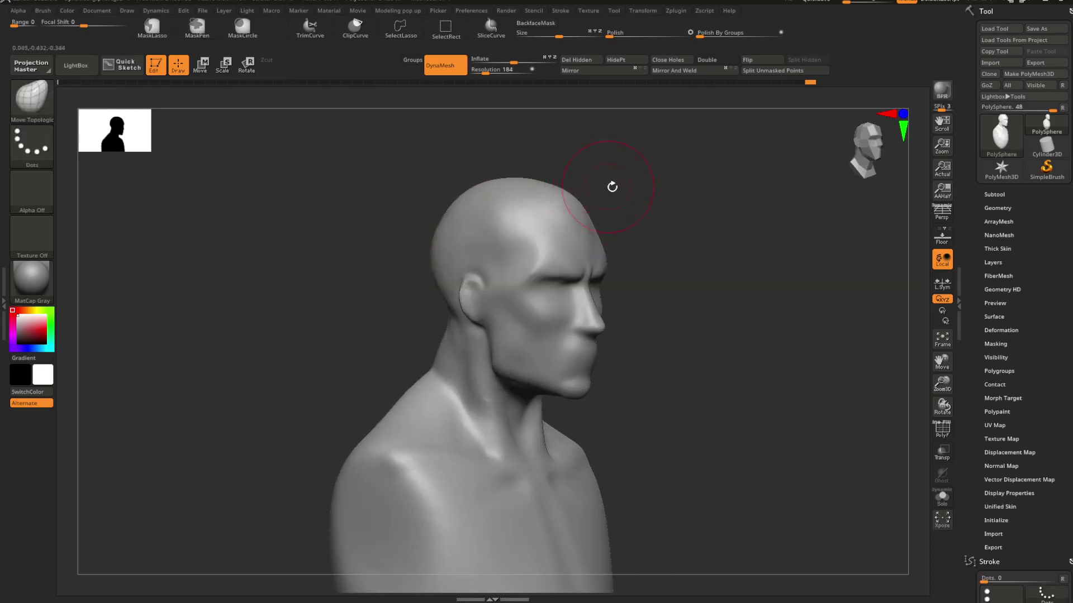
mouse_move(612, 187)
right_down()
mouse_move(558, 191)
mouse_move(620, 211)
mouse_move(673, 259)
mouse_move(652, 238)
right_up()
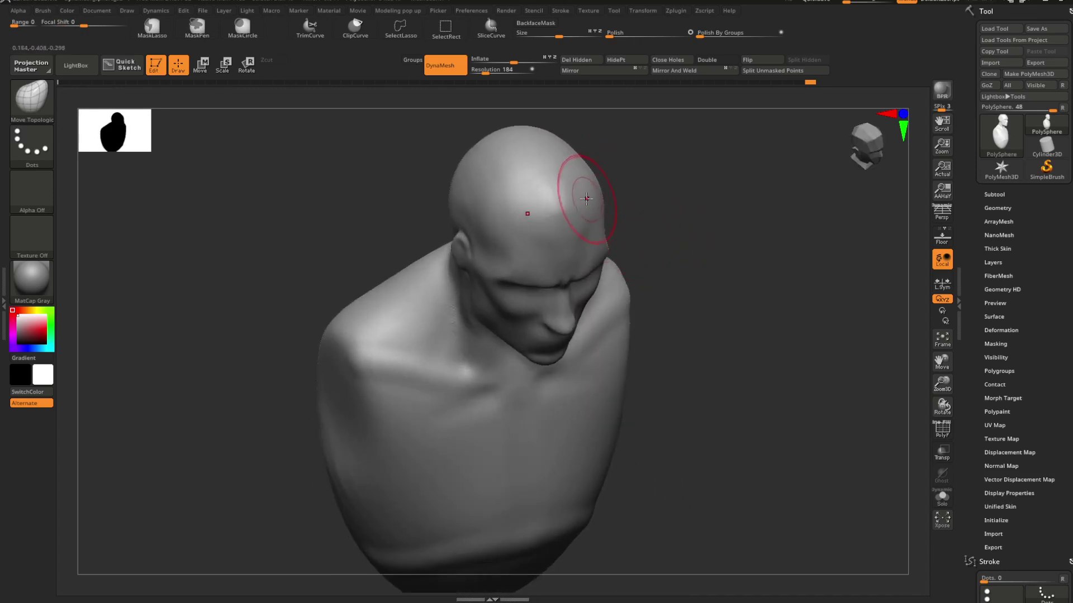
mouse_move(586, 199)
shift+right_down()
mouse_move(642, 196)
mouse_move(597, 194)
mouse_move(643, 210)
shift+right_up()
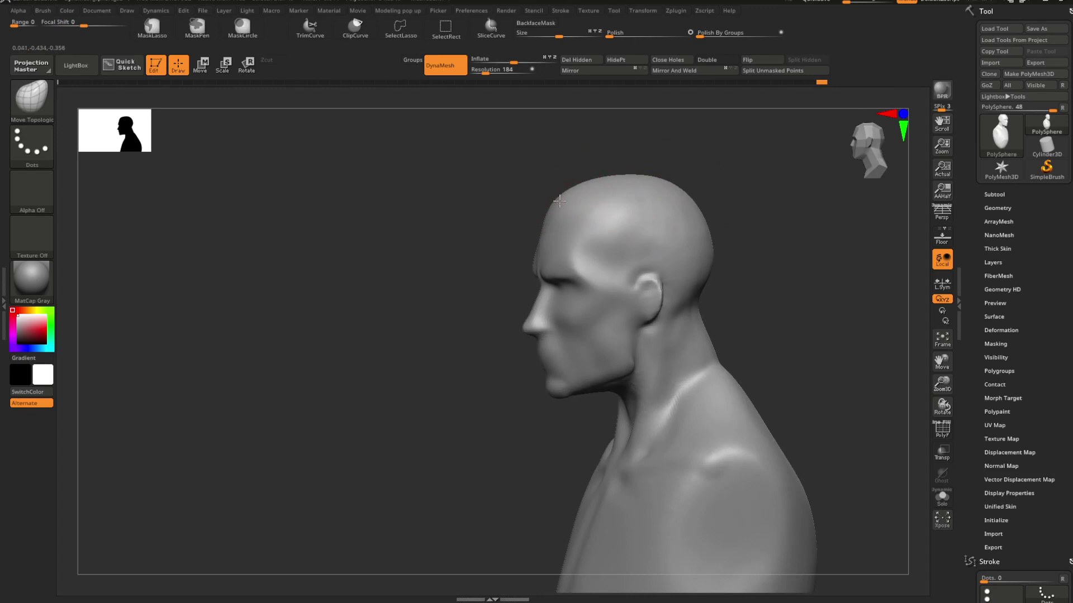
Step: Refine the crown contour in side profile with a resized Move Topological brush
right_drag(656, 176, 699, 221)
key(space)
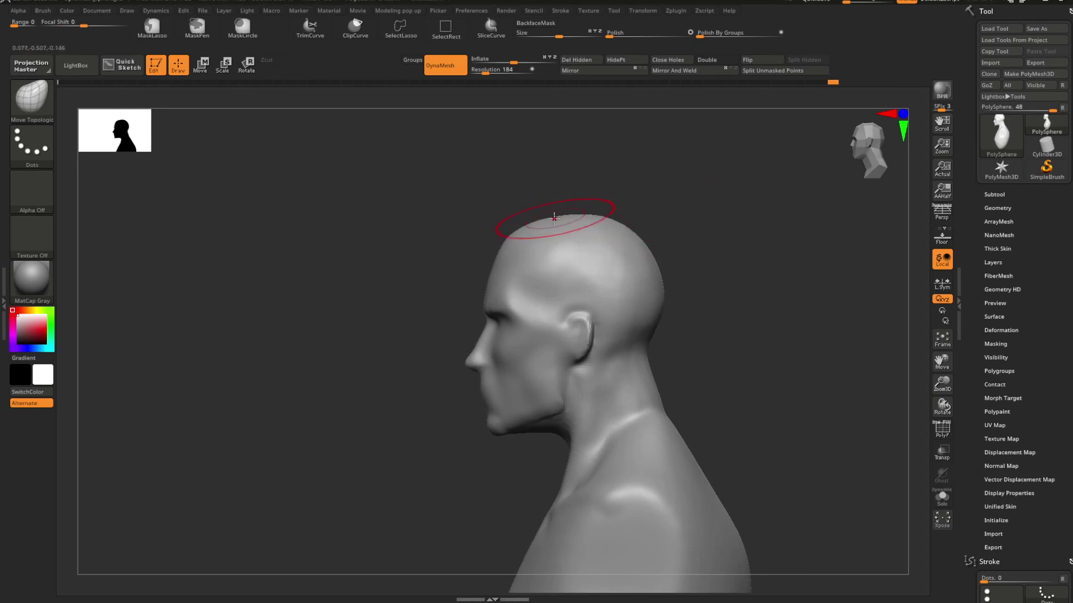
key(space)
drag(531, 235, 527, 235)
ctrl+right_drag(584, 230, 694, 230)
key(space)
Step: Adjust the forehead slope up to the hairline in profile with the Move Topological brush
key(space)
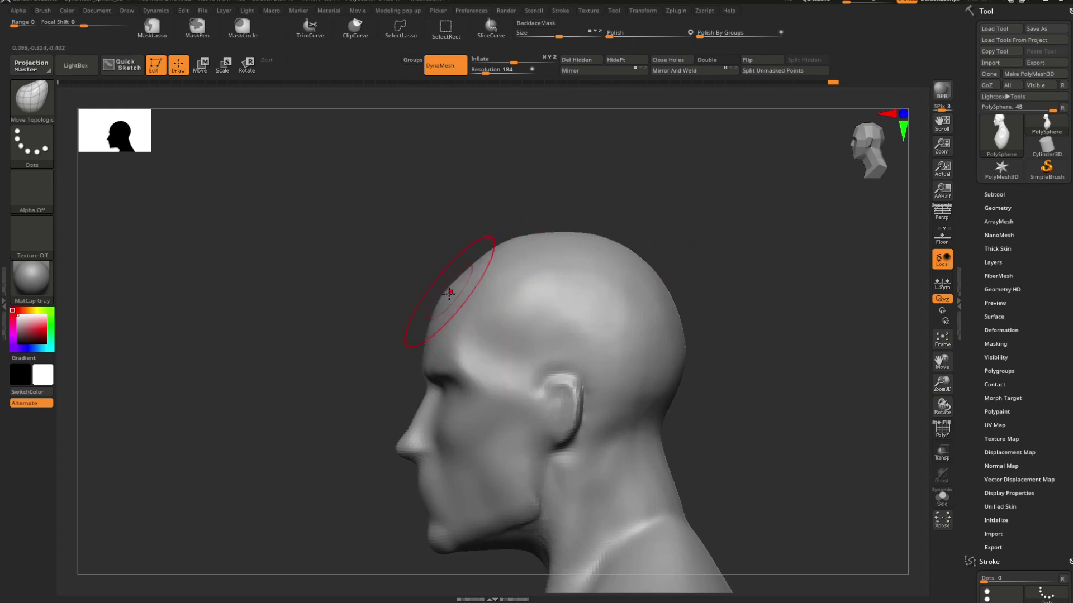
key(space)
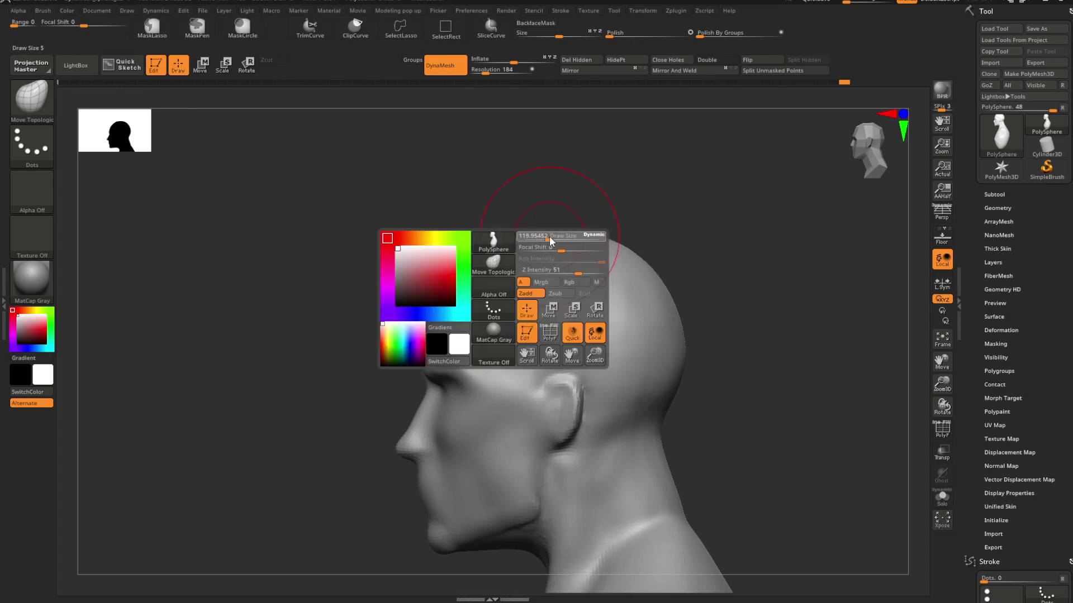
click(546, 238)
ctrl+right_drag(637, 231, 655, 247)
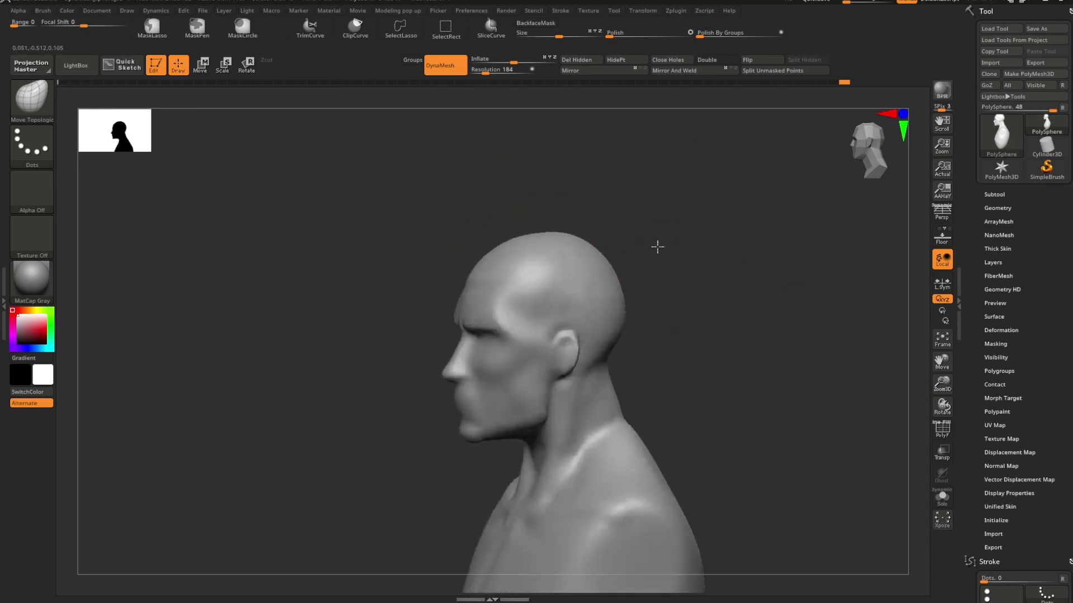
Step: Round out the upper back of the skull from the opposite profile with a larger Move Topological brush
mouse_move(656, 246)
mouse_down()
mouse_move(685, 259)
mouse_move(657, 274)
mouse_move(689, 274)
mouse_move(634, 297)
mouse_move(604, 293)
mouse_move(625, 311)
mouse_move(613, 325)
mouse_up()
key(space)
key(shift)
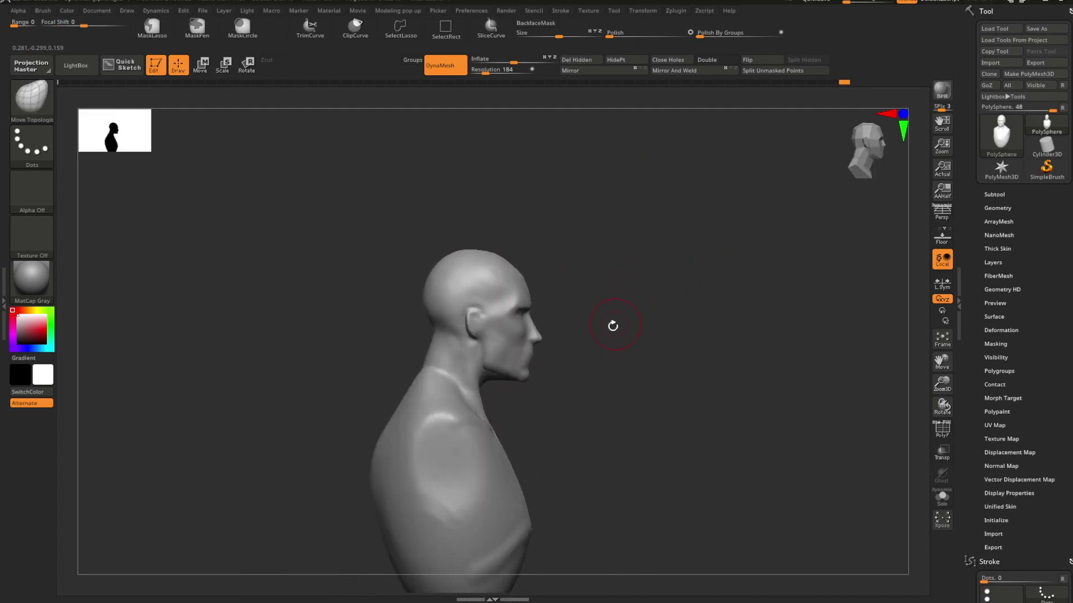
mouse_move(613, 325)
ctrl+right_down()
mouse_move(634, 297)
mouse_move(622, 287)
ctrl+right_up()
key(space)
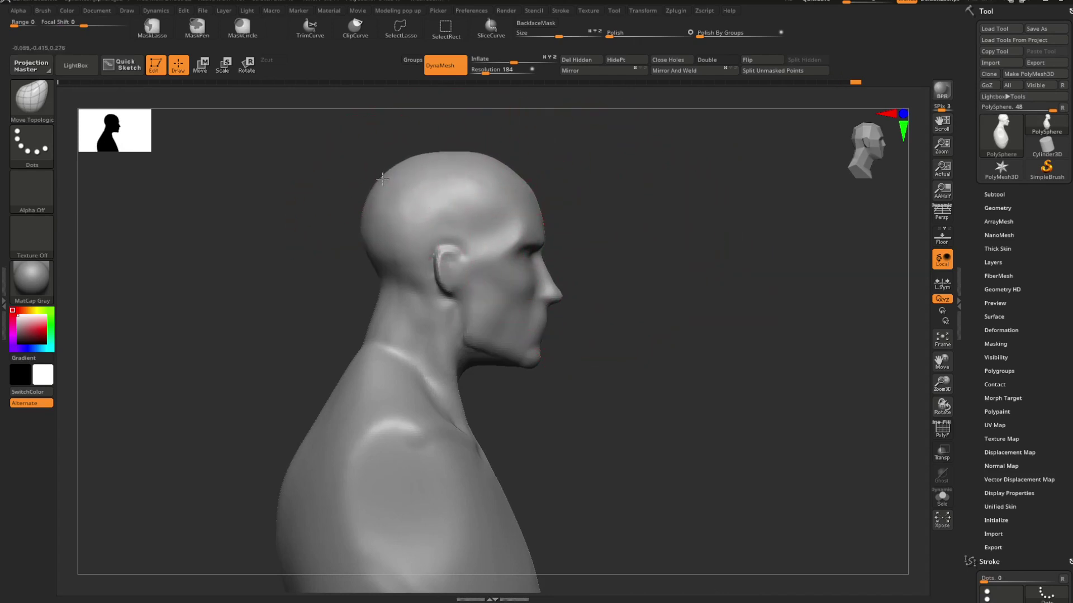
mouse_move(599, 183)
shift+mouse_down()
mouse_move(611, 235)
mouse_move(579, 249)
mouse_move(593, 252)
mouse_move(648, 332)
mouse_move(598, 251)
shift+mouse_up()
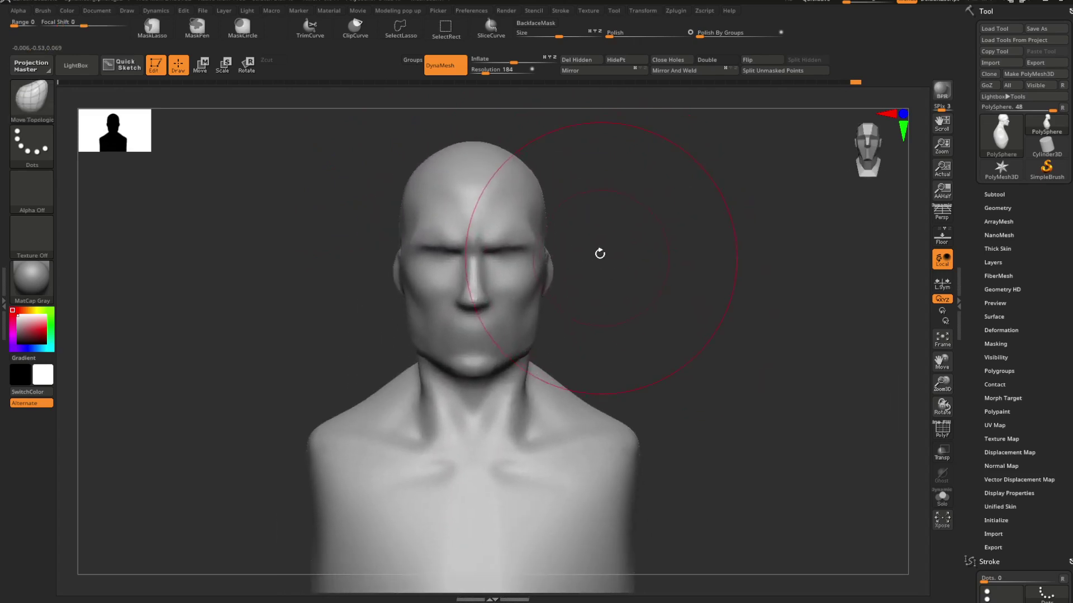
Step: Refine the side contour of the head from the front with a resized Move Topological brush
key(space)
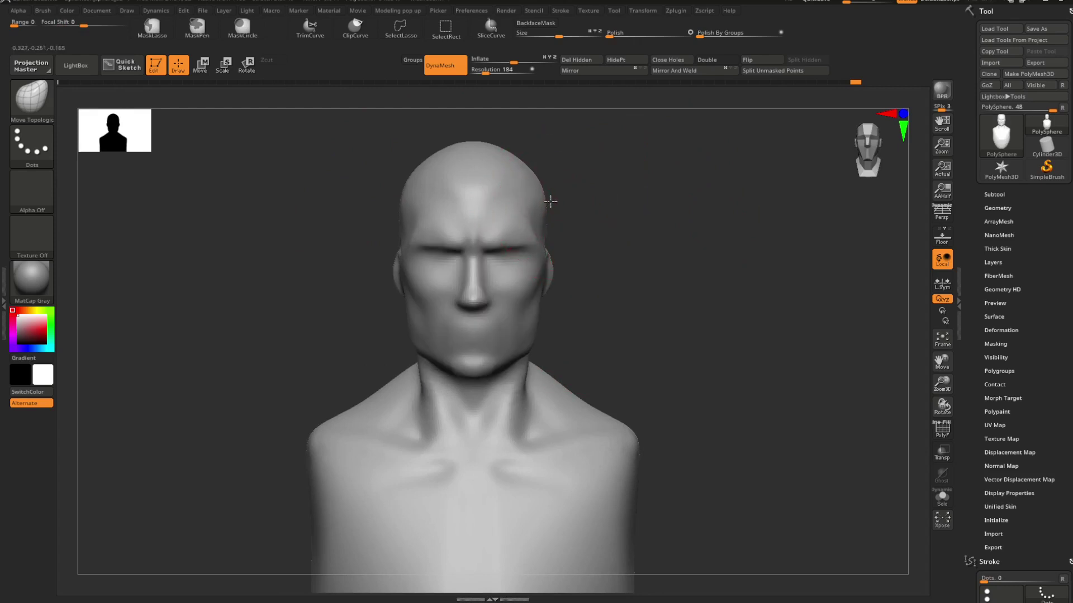
drag(577, 216, 602, 258)
key(space)
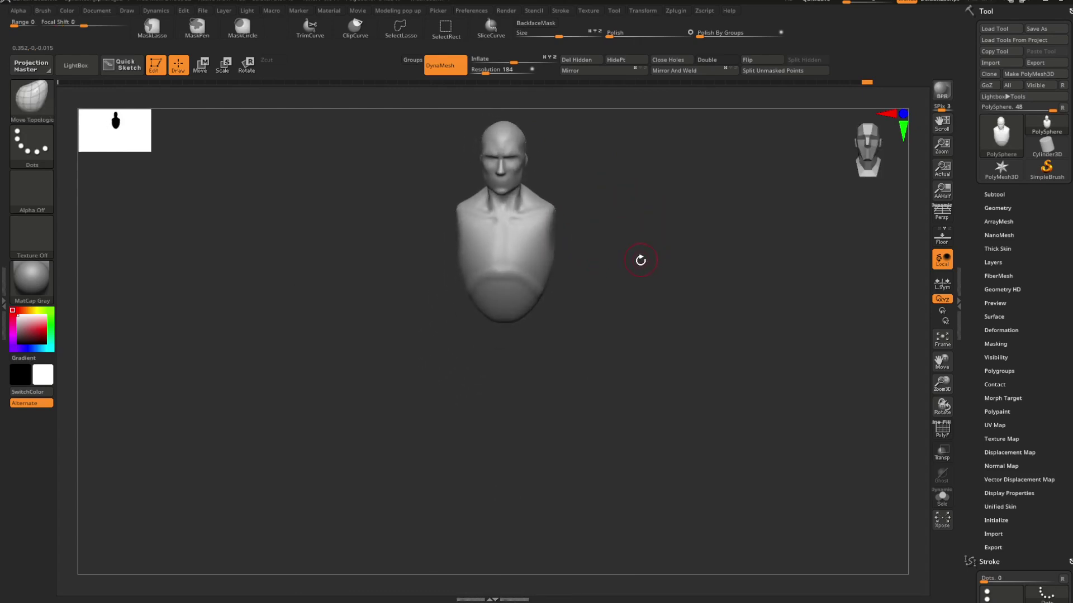
Step: Pull the base of the bust downward with a resized SnakeHook brush to form the abdomen and waist
key(b)
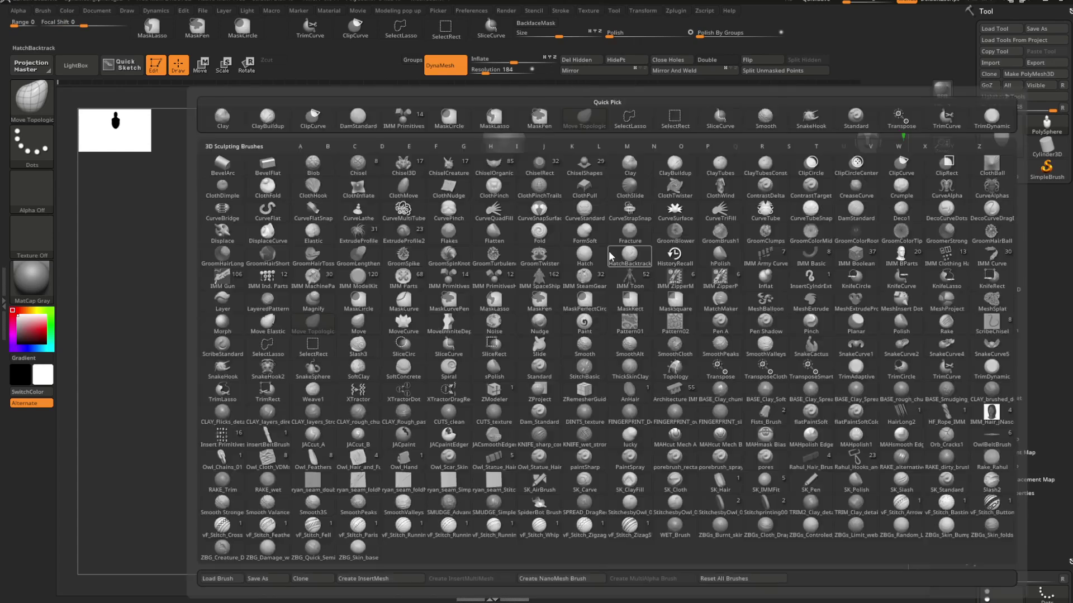
key(s)
key(h)
click(632, 269)
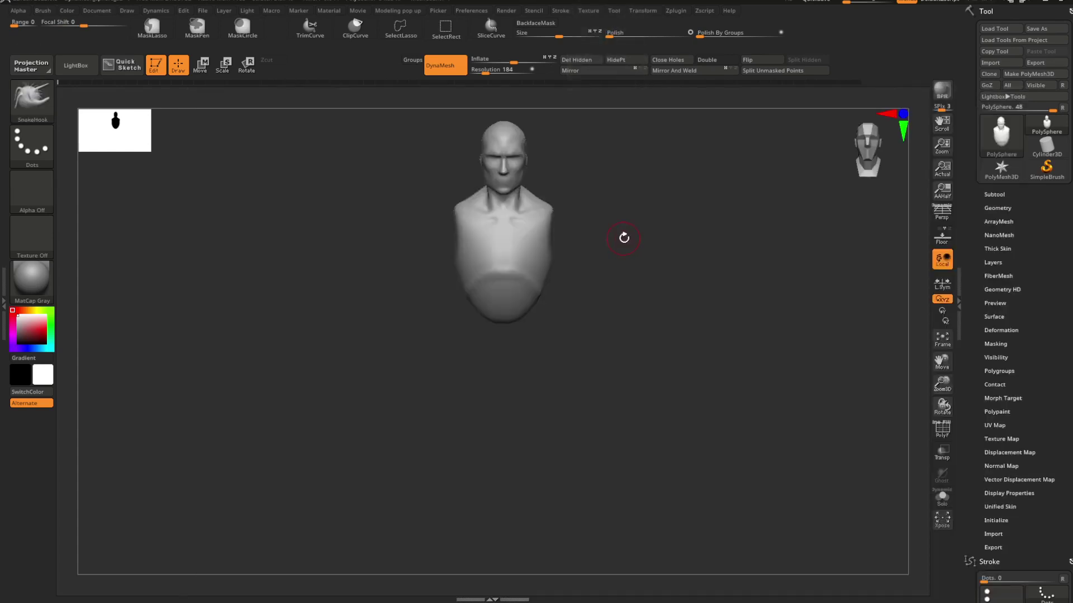
key(space)
mouse_move(626, 240)
mouse_down()
mouse_move(635, 240)
mouse_move(496, 296)
mouse_move(555, 324)
mouse_move(546, 314)
mouse_move(549, 323)
mouse_move(508, 338)
mouse_up()
key(space)
key(ctrl+z)
drag(598, 305, 529, 307)
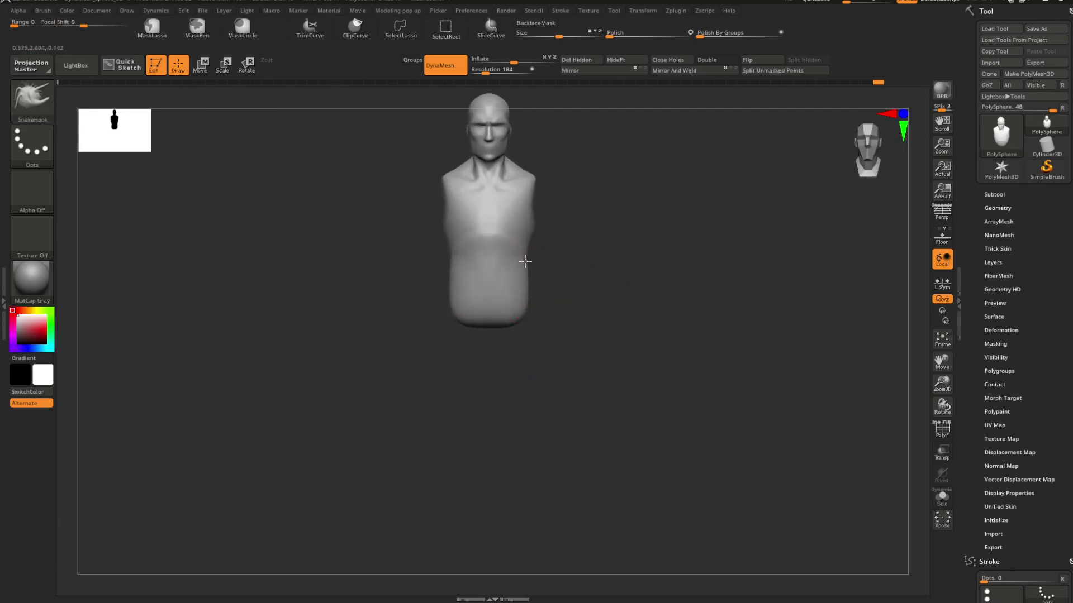
mouse_move(540, 259)
mouse_down()
mouse_move(572, 263)
mouse_move(462, 260)
mouse_up()
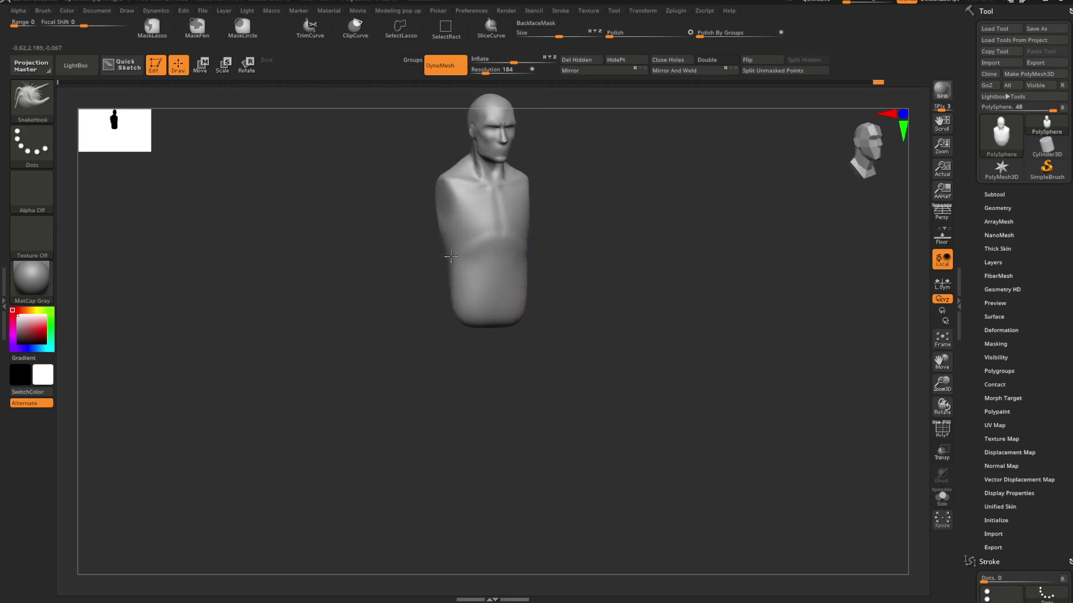
Step: Draw two short legs out of the bottom of the torso with the SnakeHook brush, adjusting its size
mouse_move(537, 263)
mouse_down()
mouse_move(572, 283)
mouse_move(543, 293)
mouse_move(511, 408)
mouse_move(575, 307)
mouse_move(590, 317)
mouse_move(553, 320)
mouse_move(594, 314)
mouse_move(570, 281)
mouse_up()
key(ctrl+z)
key(space)
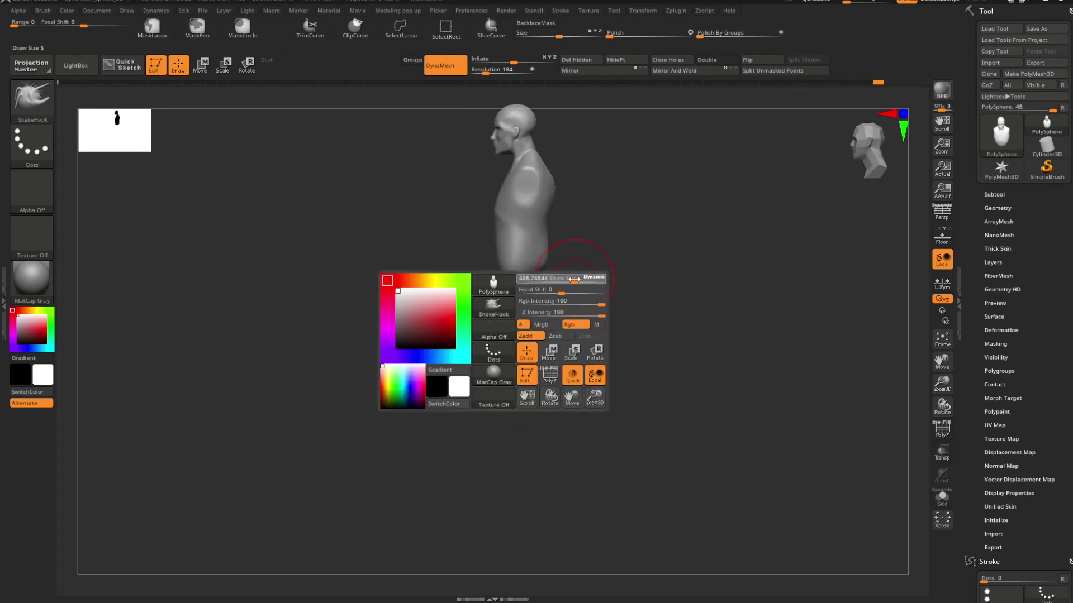
drag(563, 313, 615, 311)
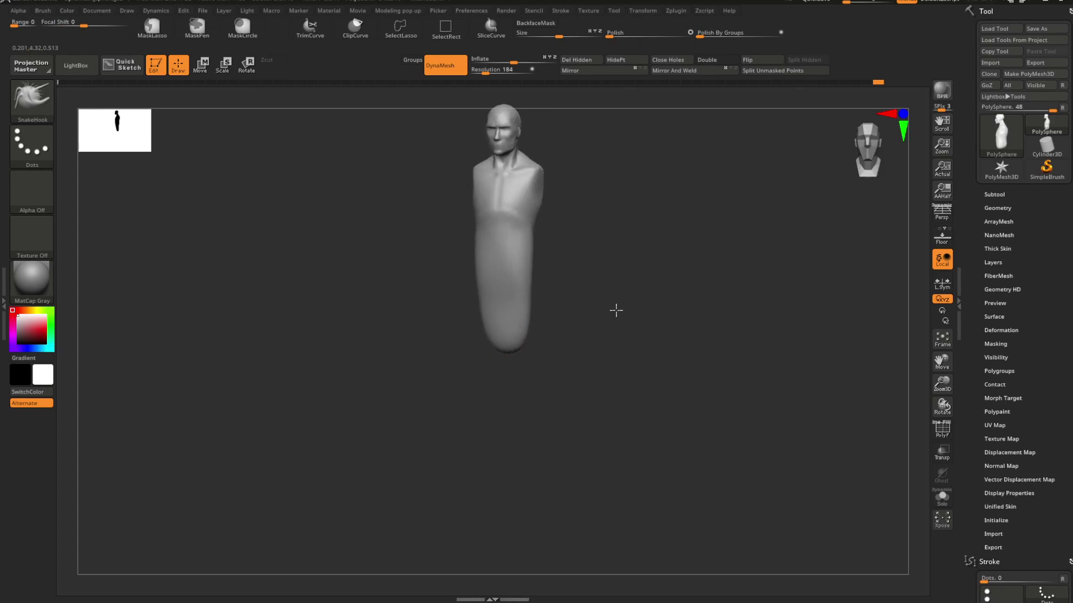
key(ctrl+z)
key(space)
drag(569, 283, 542, 272)
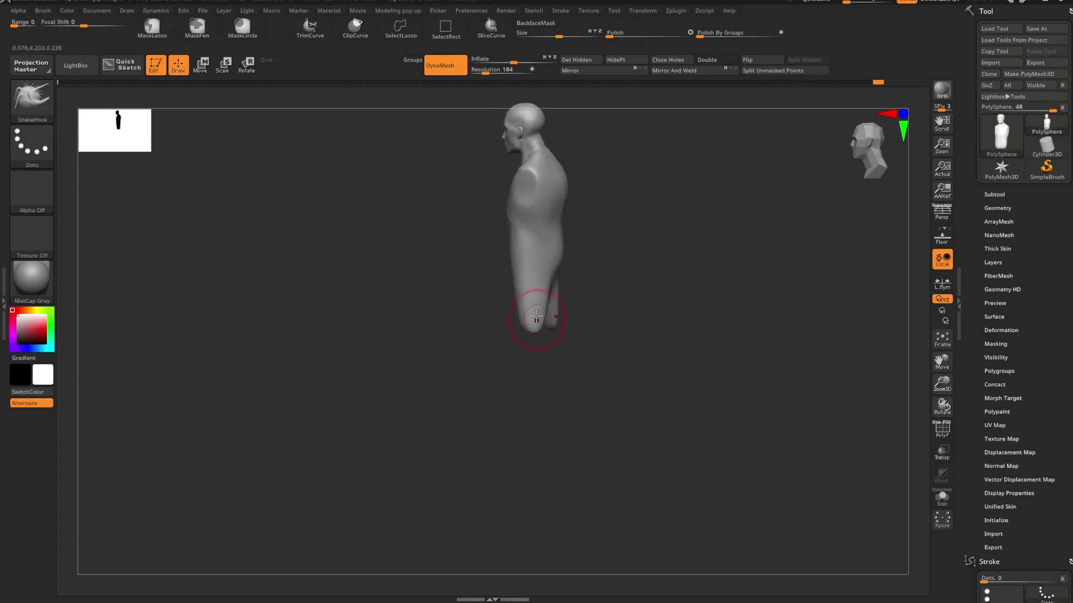
drag(536, 317, 562, 316)
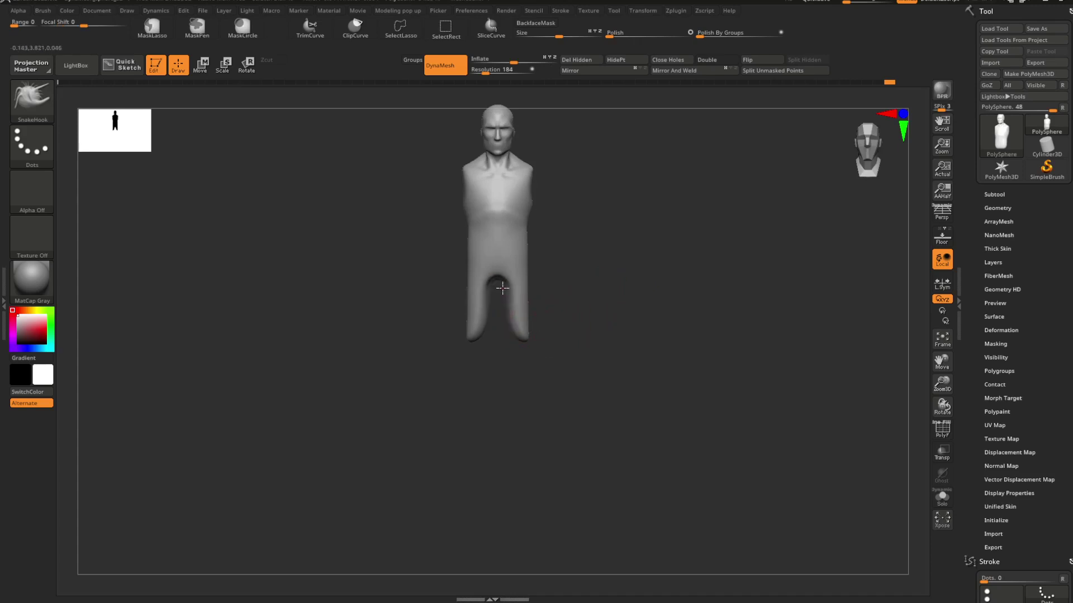
mouse_move(553, 275)
mouse_down()
mouse_move(555, 289)
mouse_move(522, 292)
mouse_move(568, 280)
mouse_up()
Step: Lengthen the legs downward in side profile with a resized SnakeHook brush
key(space)
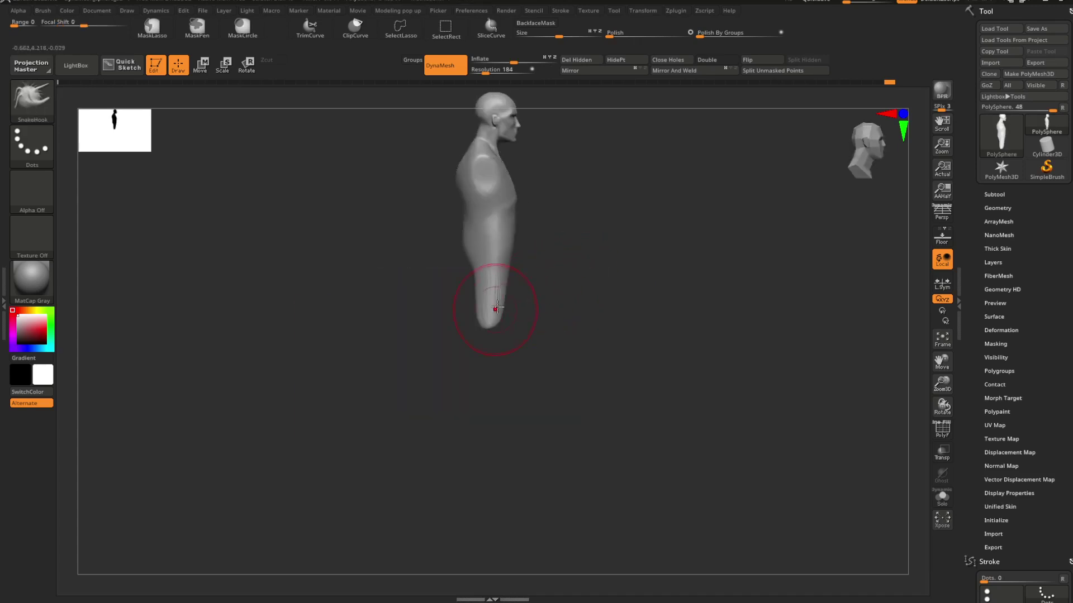
key(space)
mouse_move(496, 307)
mouse_down()
mouse_move(507, 307)
mouse_move(480, 345)
mouse_up()
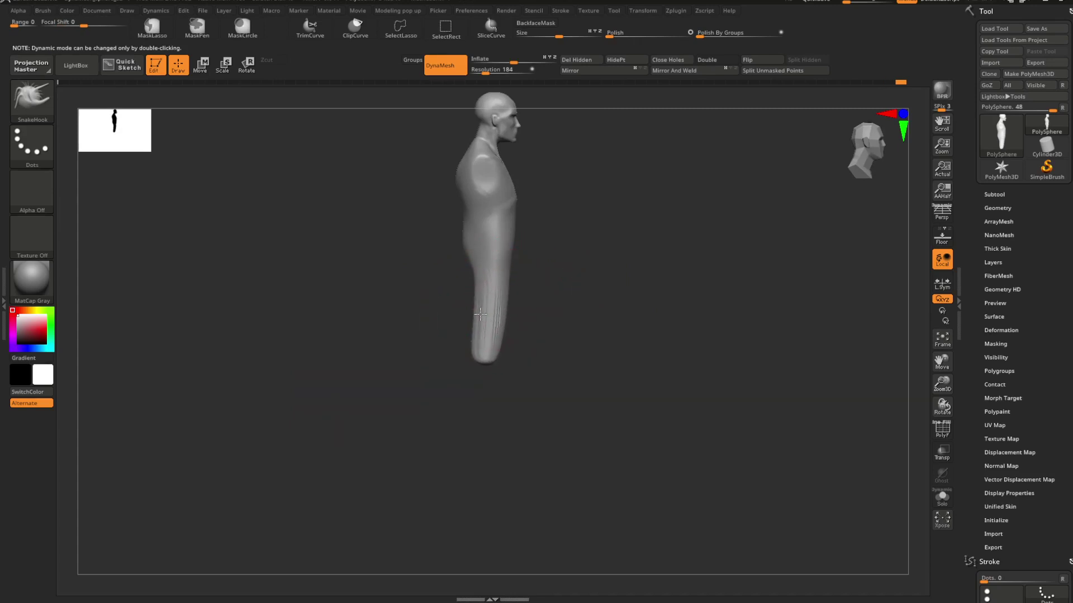
mouse_move(539, 300)
mouse_down()
mouse_move(572, 297)
mouse_move(531, 290)
mouse_move(453, 343)
mouse_up()
key(space)
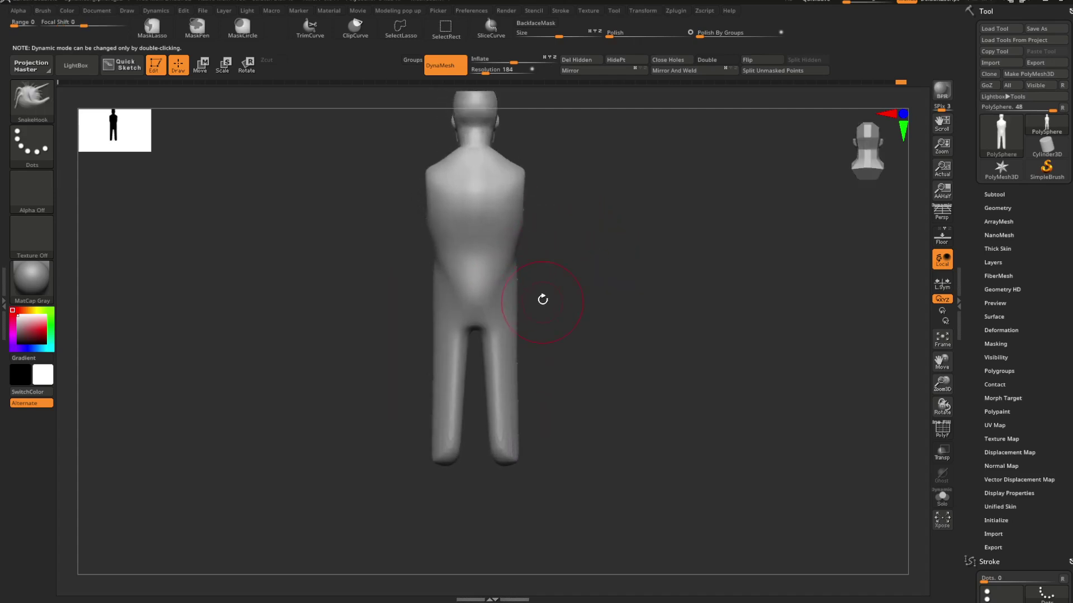
Step: Carve the spine groove down the middle of the back with the DamStandard brush
key(b)
key(d)
key(s)
mouse_move(596, 242)
mouse_down()
mouse_move(618, 309)
mouse_move(658, 276)
mouse_move(606, 292)
mouse_up()
mouse_move(668, 335)
mouse_down()
mouse_move(678, 333)
mouse_move(699, 249)
mouse_move(756, 257)
mouse_move(657, 243)
mouse_move(663, 271)
mouse_move(593, 270)
mouse_up()
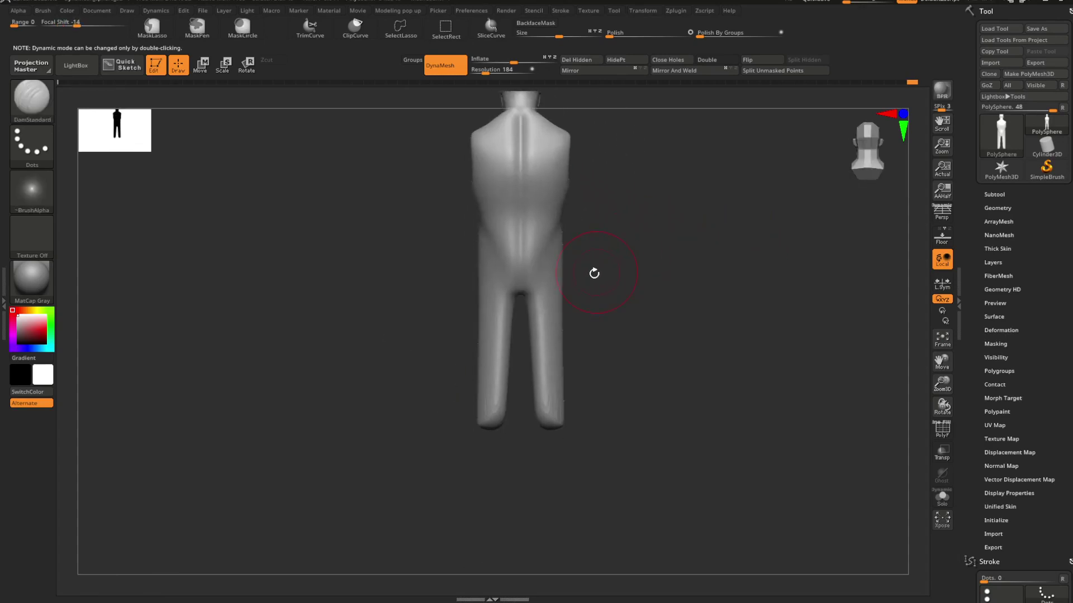
Step: Reshape the hips and upper thighs from the back with a resized Move Topological brush
key(b)
key(m)
key(t)
key(space)
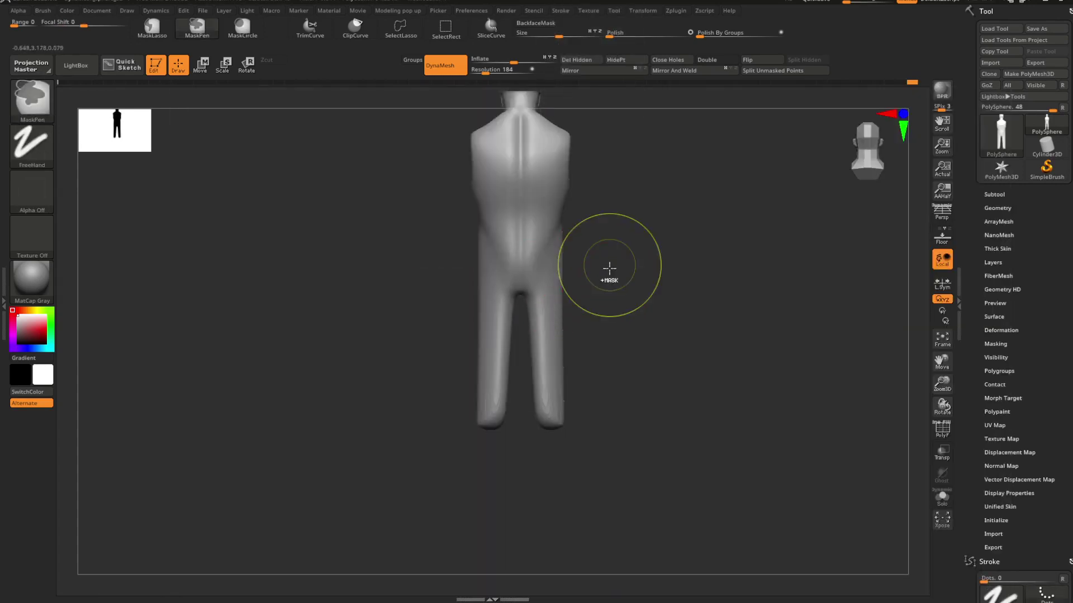
ctrl+drag(608, 268, 610, 307)
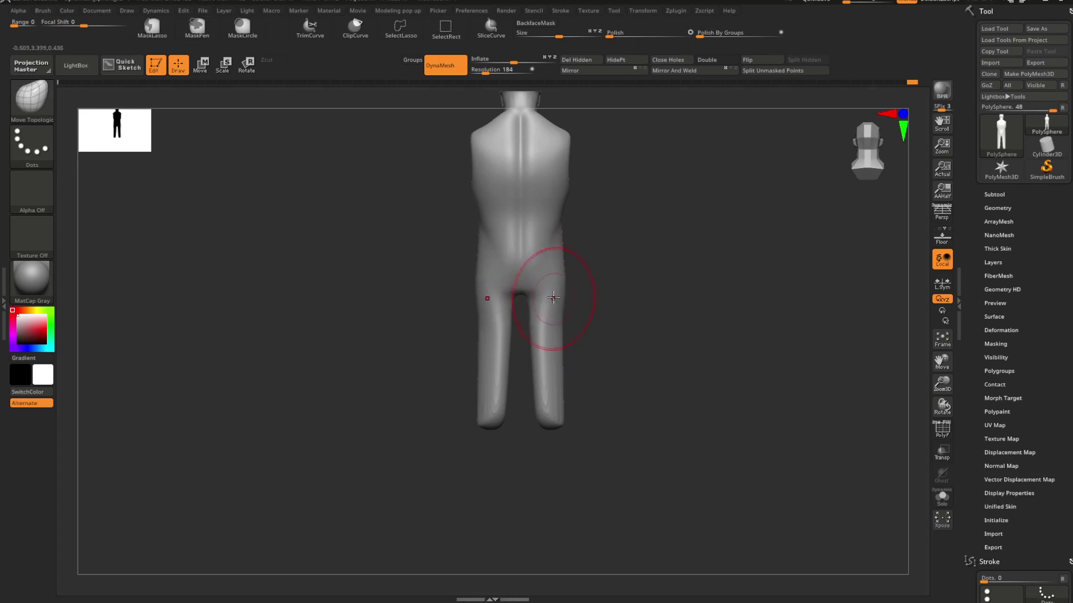
Step: Build up volume on the buttocks and the backs of the legs with the ClayBuildup brush
key(b)
key(c)
key(b)
mouse_move(622, 280)
mouse_down()
mouse_move(514, 299)
mouse_move(577, 298)
mouse_move(563, 306)
mouse_move(564, 286)
mouse_up()
mouse_move(642, 278)
mouse_down()
mouse_move(702, 283)
mouse_move(611, 289)
mouse_move(584, 321)
mouse_move(567, 287)
mouse_move(569, 346)
mouse_move(569, 302)
mouse_up()
Step: Mask the whole body except the leg ends and try to stretch the ends downward with Transpose Move
ctrl+drag(506, 319, 456, 372)
ctrl+click(548, 331)
key(w)
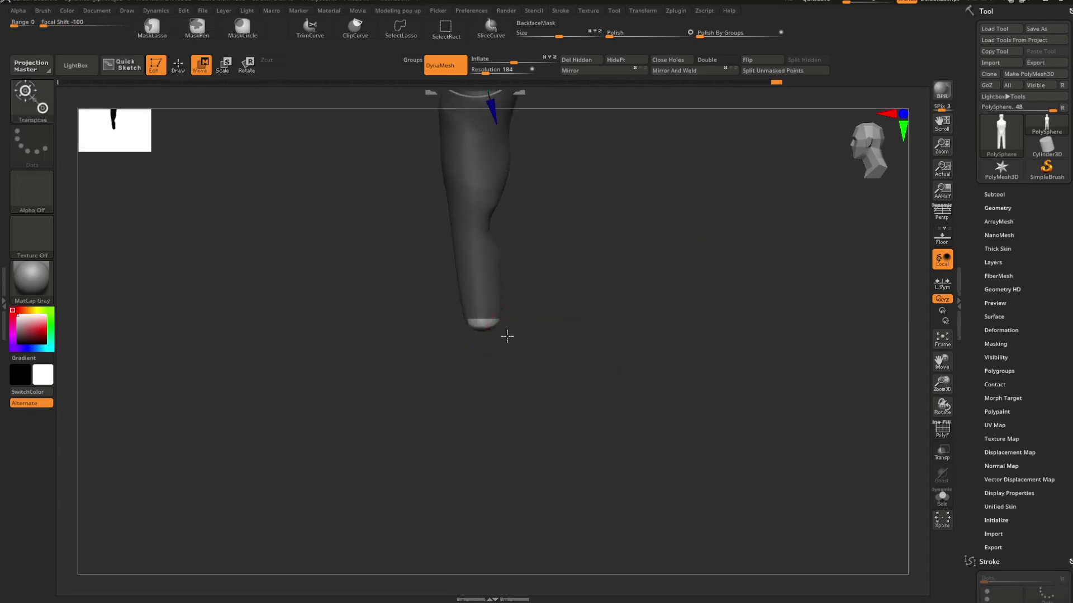
drag(484, 323, 484, 465)
key(q)
alt+drag(584, 354, 586, 329)
mouse_move(586, 329)
mouse_down()
mouse_move(570, 307)
mouse_move(601, 320)
mouse_move(562, 330)
mouse_up()
key(ctrl+z)
Step: Extend the unmasked leg ends into lower legs with Transpose Move and check the mesh in wireframe
key(w)
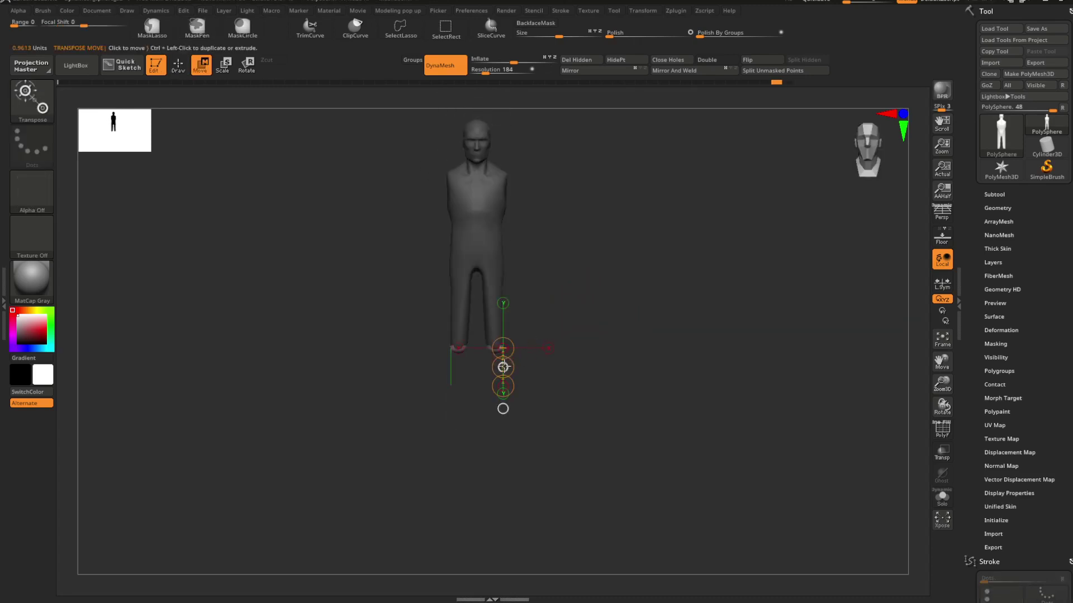
drag(503, 367, 504, 420)
drag(561, 284, 579, 295)
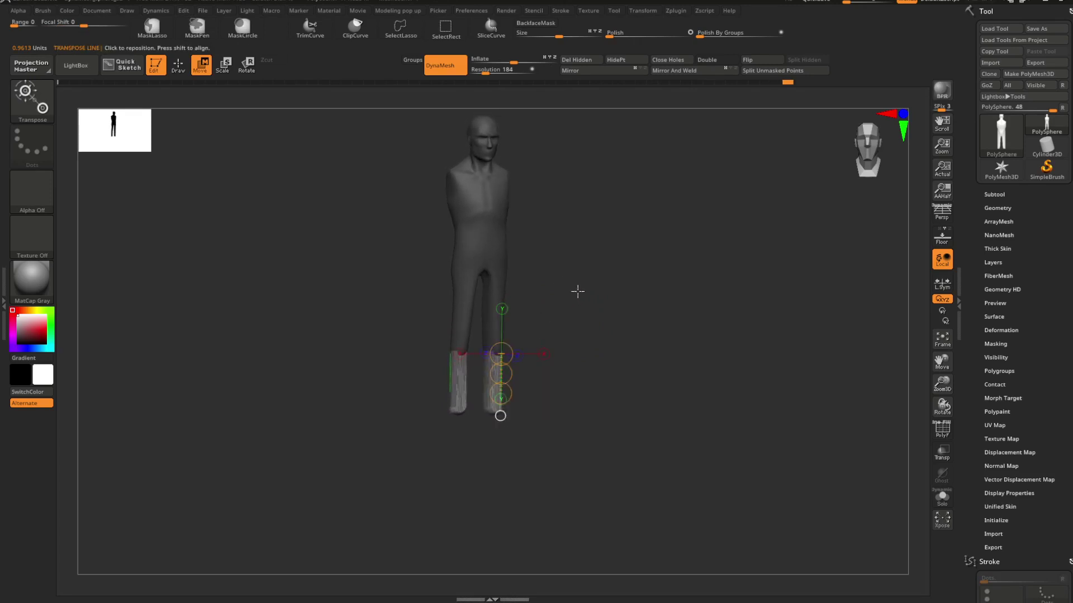
drag(501, 374, 501, 384)
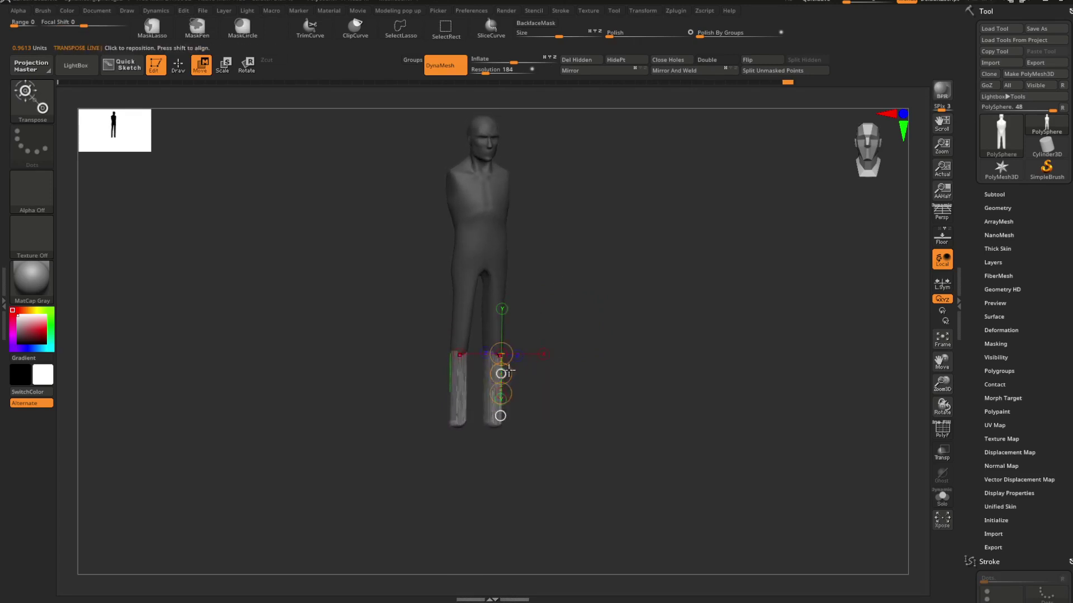
key(q)
mouse_move(595, 335)
mouse_down()
mouse_move(574, 338)
mouse_move(612, 375)
mouse_move(562, 342)
mouse_up()
key(shift)
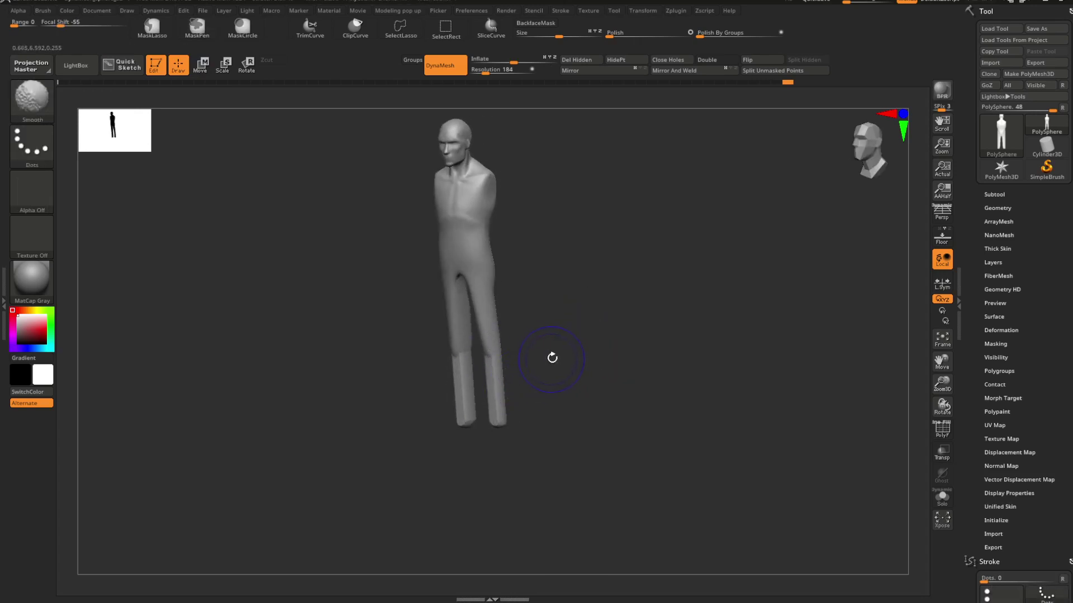
key(shift+f)
key(shift+f)
mouse_move(545, 326)
shift+mouse_down()
mouse_move(594, 371)
mouse_move(594, 465)
shift+mouse_up()
Step: Insert a sphere on each shoulder with the IMM Primitives brush
drag(590, 365, 566, 314)
key(b)
key(i)
key(p)
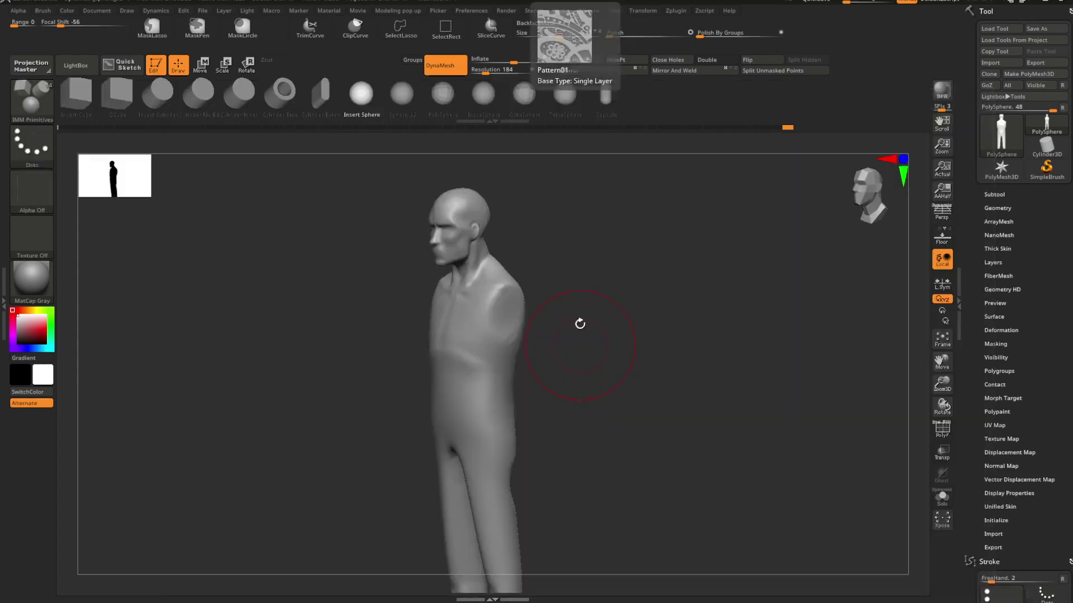
key(space)
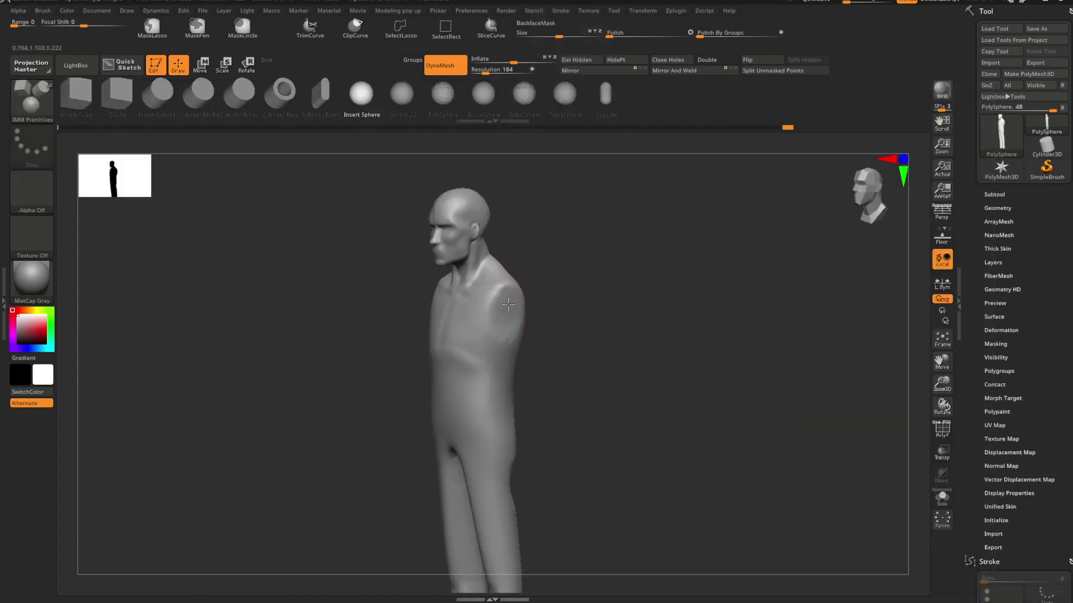
mouse_move(508, 305)
mouse_down()
mouse_move(531, 318)
mouse_move(591, 297)
mouse_move(613, 273)
mouse_up()
Step: Reshape the inserted shoulder spheres from the front and side with a resized Move Topological brush
key(b)
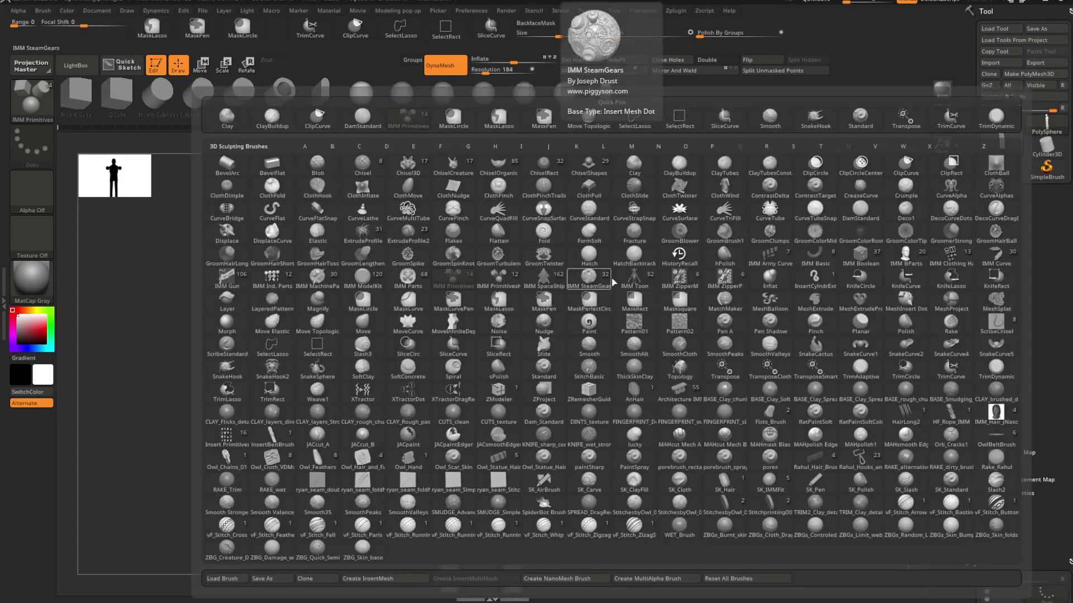
key(m)
key(t)
key(space)
drag(545, 247, 515, 239)
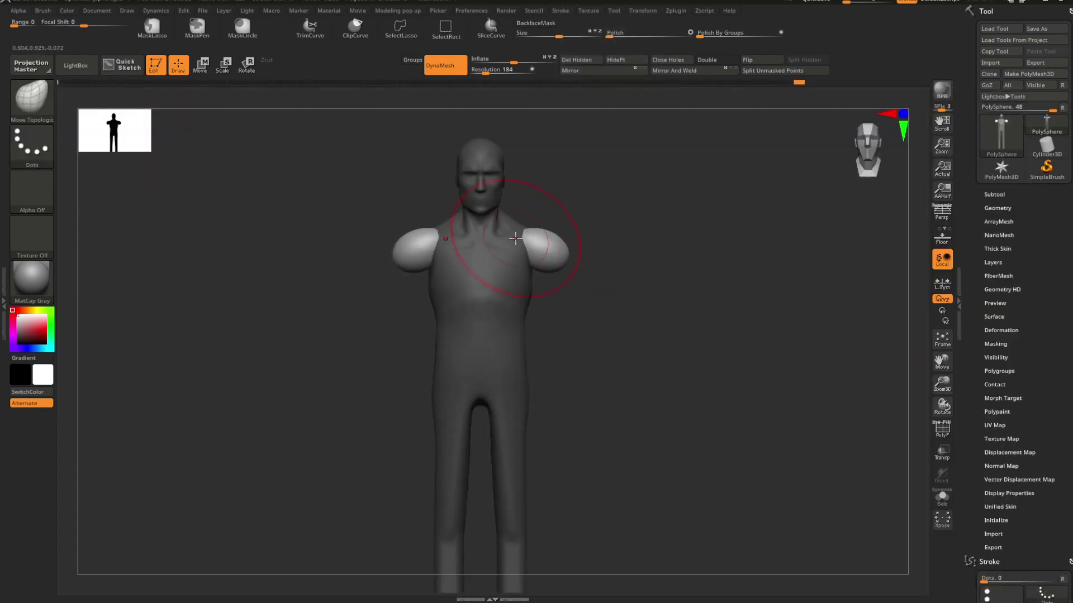
drag(648, 248, 572, 244)
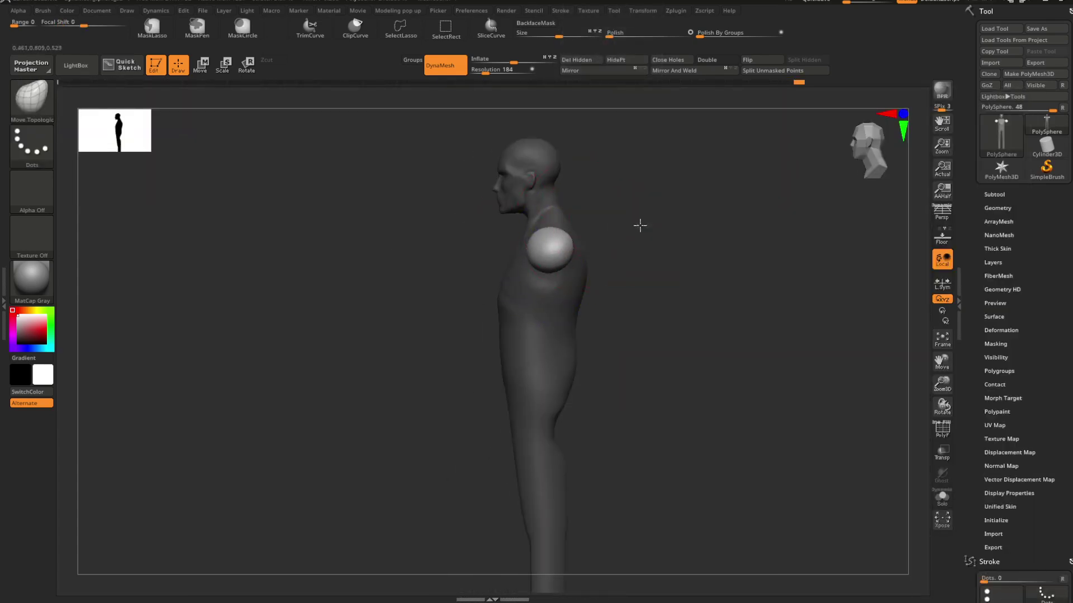
drag(640, 225, 580, 271)
drag(503, 272, 507, 269)
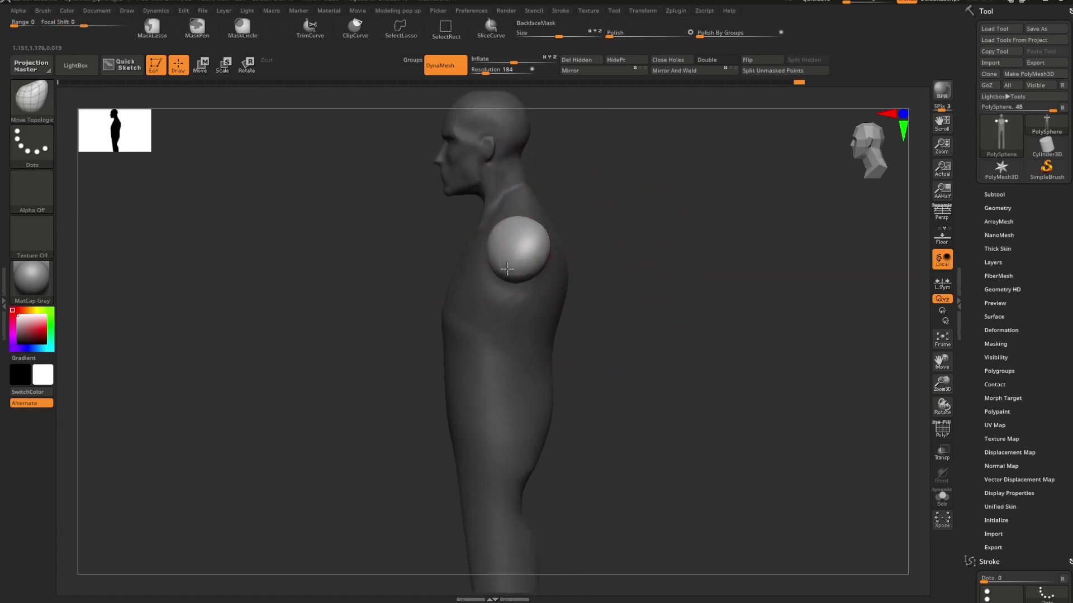
Step: Refine the side outline of the shoulder spheres into deltoid forms with the Move Topological brush
mouse_move(581, 236)
shift+mouse_down()
mouse_move(642, 246)
mouse_move(574, 270)
mouse_move(522, 274)
mouse_move(529, 257)
mouse_move(512, 256)
mouse_move(598, 263)
shift+mouse_up()
key(space)
click(580, 258)
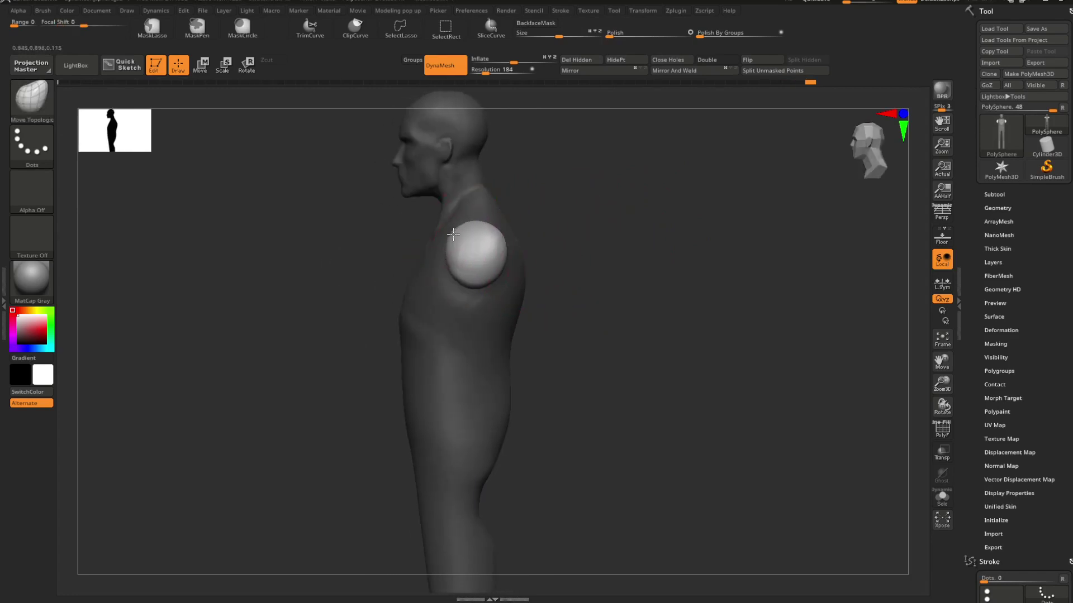
drag(453, 235, 450, 236)
mouse_move(549, 237)
mouse_down()
mouse_move(568, 239)
mouse_move(587, 293)
mouse_move(608, 268)
mouse_move(613, 285)
mouse_up()
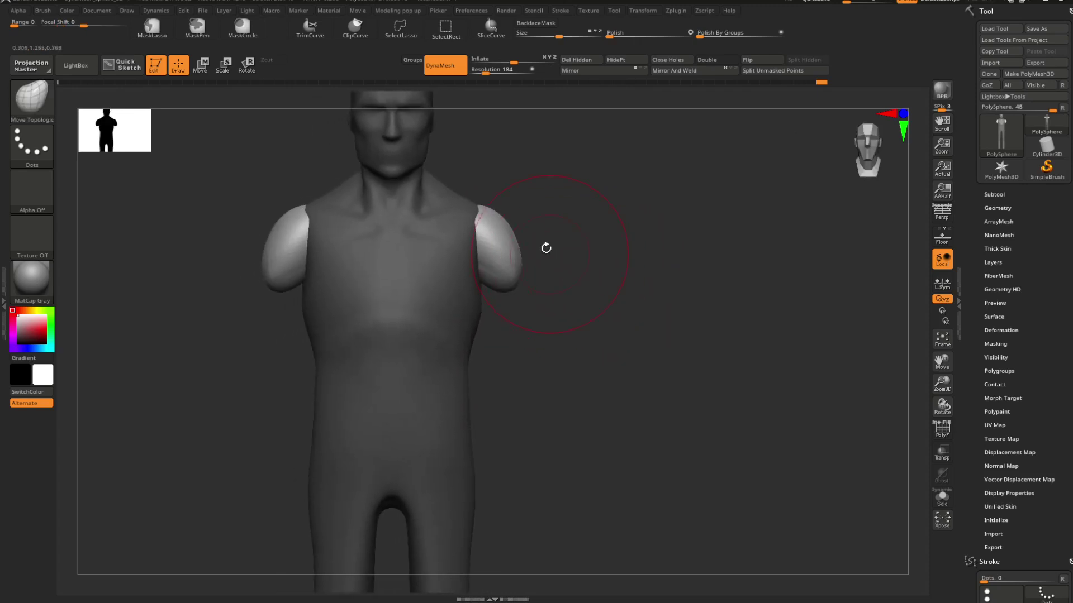
Step: Smooth the shoulder forms and clear the mask from the body
mouse_move(545, 247)
shift+mouse_down()
mouse_move(524, 228)
mouse_move(599, 294)
mouse_move(614, 291)
shift+mouse_up()
ctrl+drag(603, 293, 613, 317)
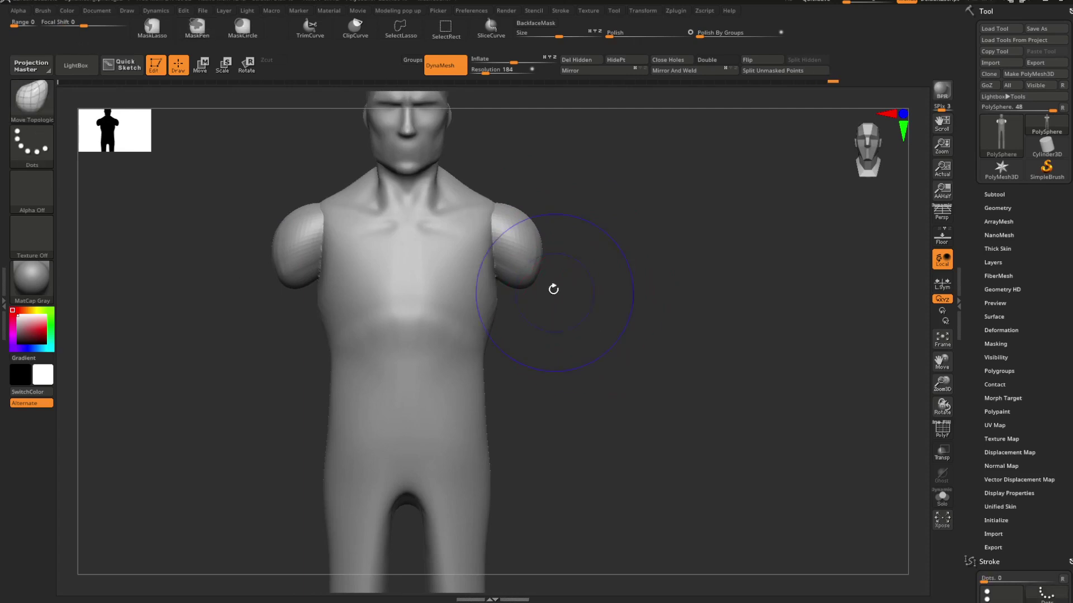
mouse_move(535, 255)
shift+mouse_down()
mouse_move(536, 280)
mouse_move(597, 307)
mouse_move(582, 301)
mouse_move(593, 276)
shift+mouse_up()
Step: Try to pull upper arms out of the shoulder forms with the SnakeHook brush at different sizes
key(b)
key(s)
key(h)
key(s)
key(space)
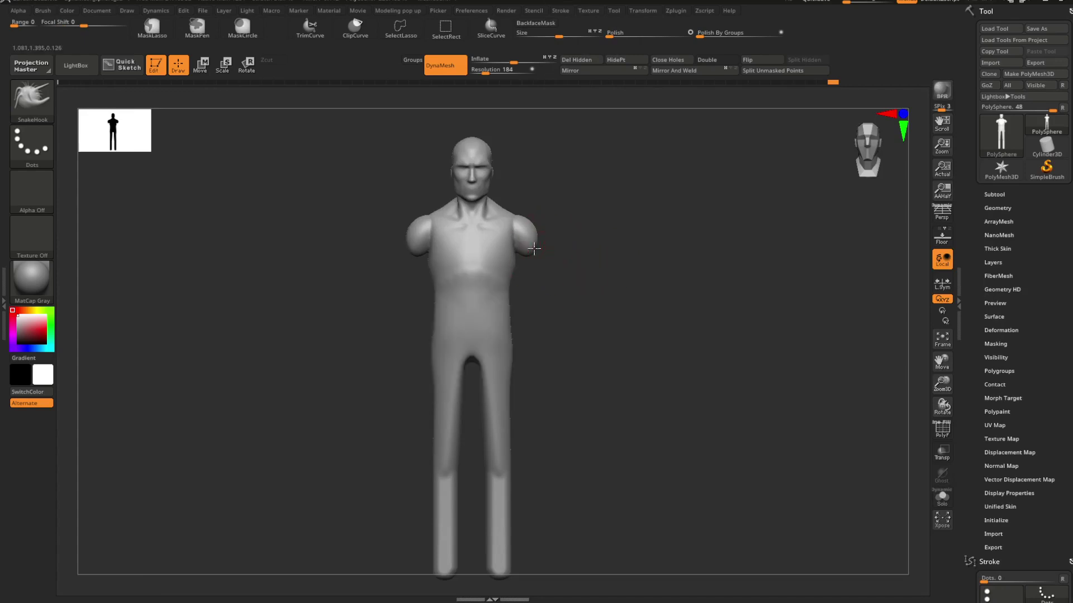
mouse_move(534, 249)
mouse_down()
mouse_move(546, 280)
mouse_move(557, 261)
mouse_up()
key(ctrl+z)
key(space)
key(ctrl+z)
Step: Mask the torso and lengthen the arms down to hip level in side profile with the SnakeHook brush
ctrl+drag(516, 193, 481, 339)
mouse_move(570, 294)
mouse_down()
mouse_move(547, 286)
mouse_move(610, 310)
mouse_move(596, 315)
mouse_move(606, 335)
mouse_move(570, 317)
mouse_move(589, 316)
mouse_up()
key(space)
key(space)
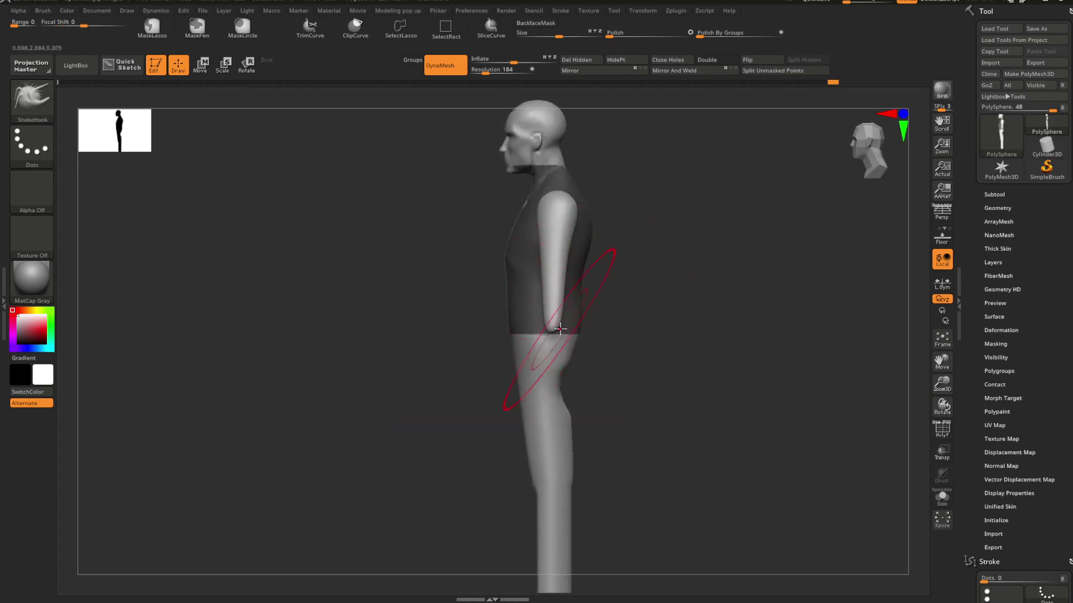
key(space)
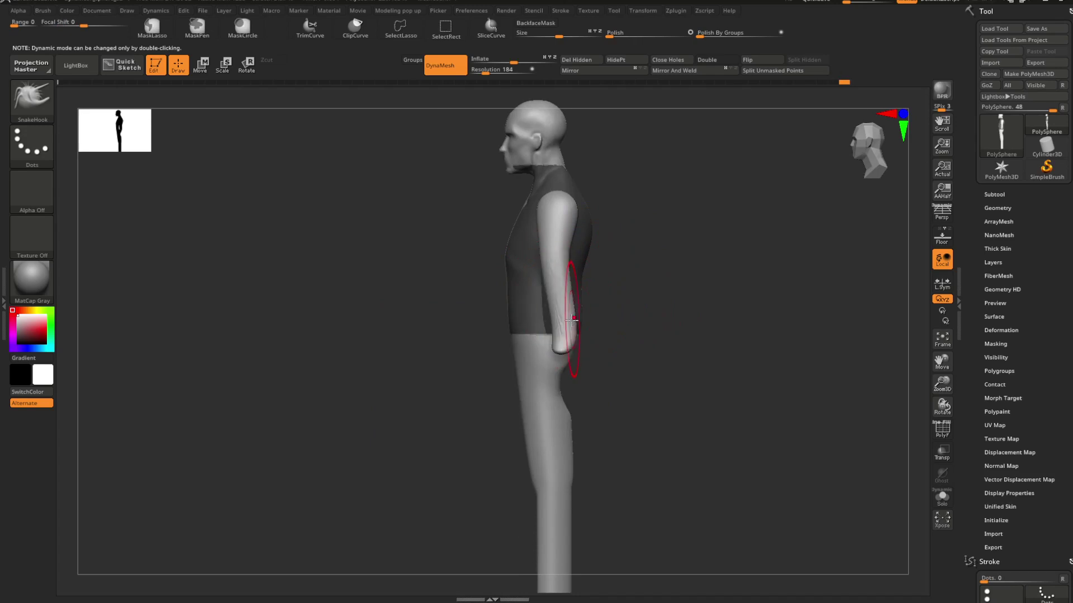
drag(559, 288, 667, 309)
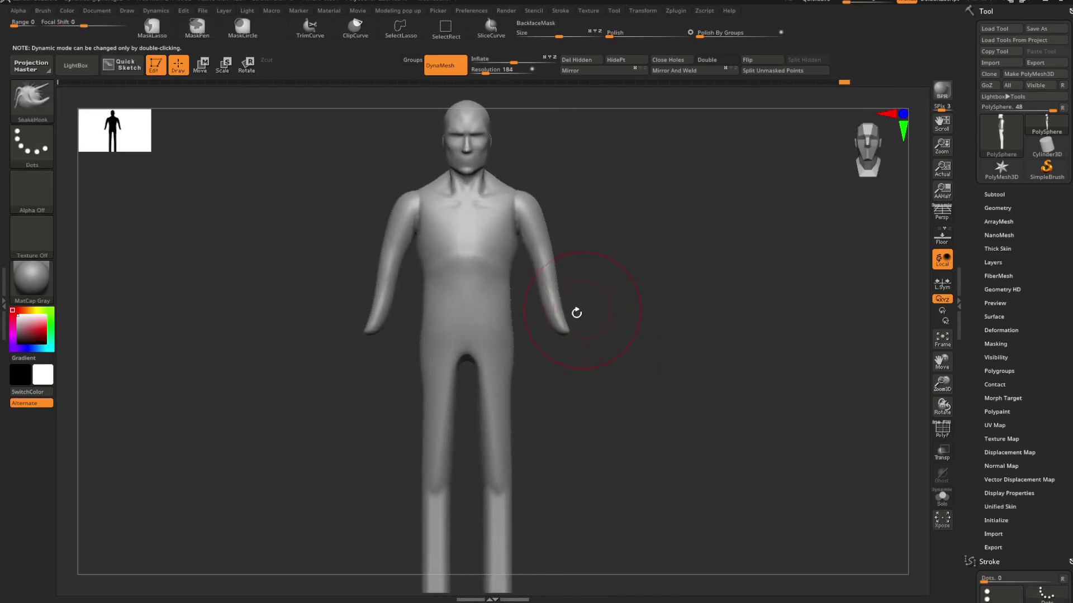
Step: Adjust the shape of the forearm ends from the front with a resized SnakeHook brush
mouse_move(560, 308)
mouse_down()
mouse_move(568, 303)
mouse_move(545, 317)
mouse_move(571, 304)
mouse_move(558, 307)
mouse_move(537, 281)
mouse_move(559, 267)
mouse_up()
key(ctrl+z)
key(space)
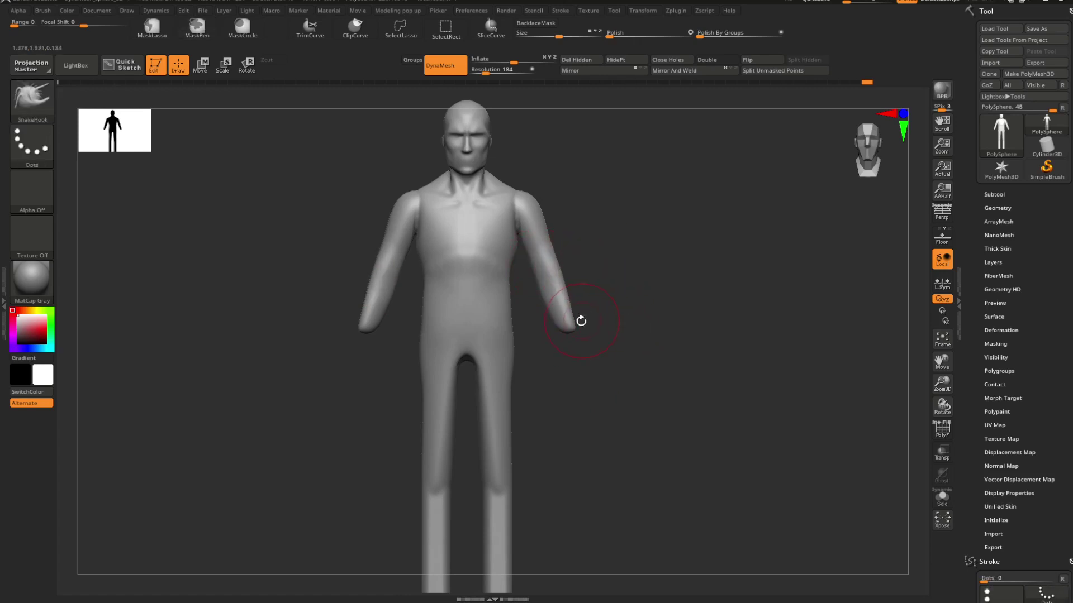
Step: Mask the lower ends of both arms and invert the mask so only those ends stay editable
drag(603, 316, 696, 296)
key(space)
ctrl+drag(577, 285, 538, 353)
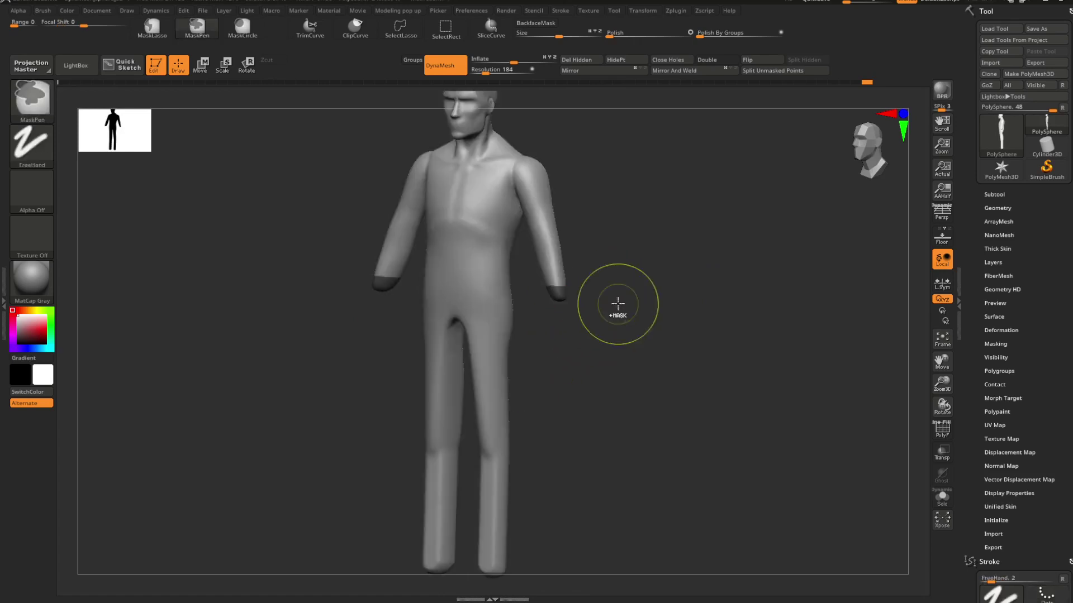
drag(670, 306, 622, 299)
ctrl+click(632, 293)
Step: Pull the forearms down past the hips from the unmasked arm ends with a resized SnakeHook brush
key(space)
click(632, 293)
key(space)
click(584, 301)
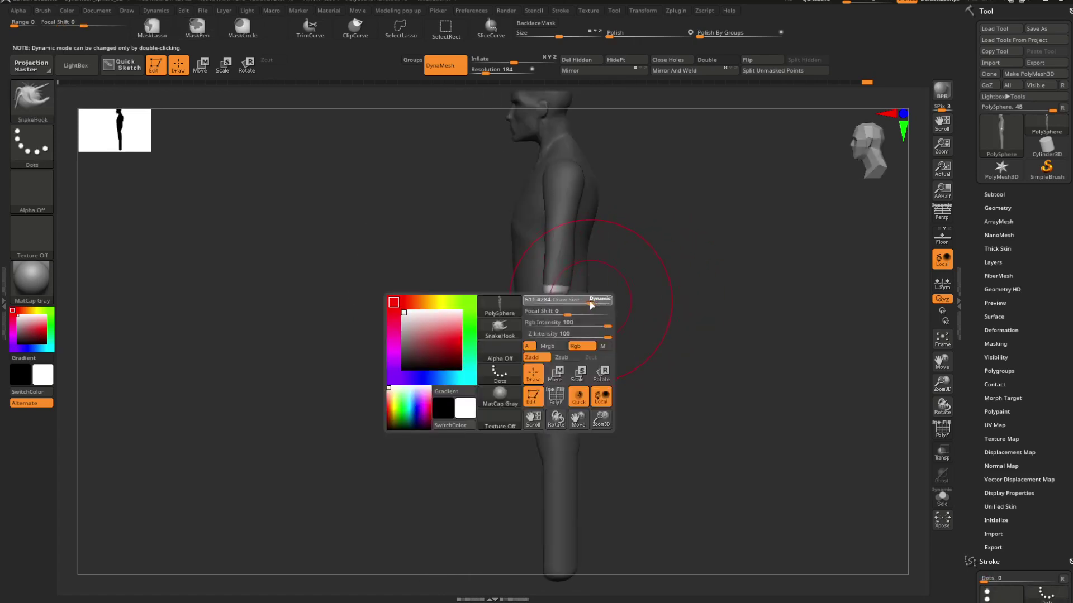
click(582, 347)
key(space)
click(605, 307)
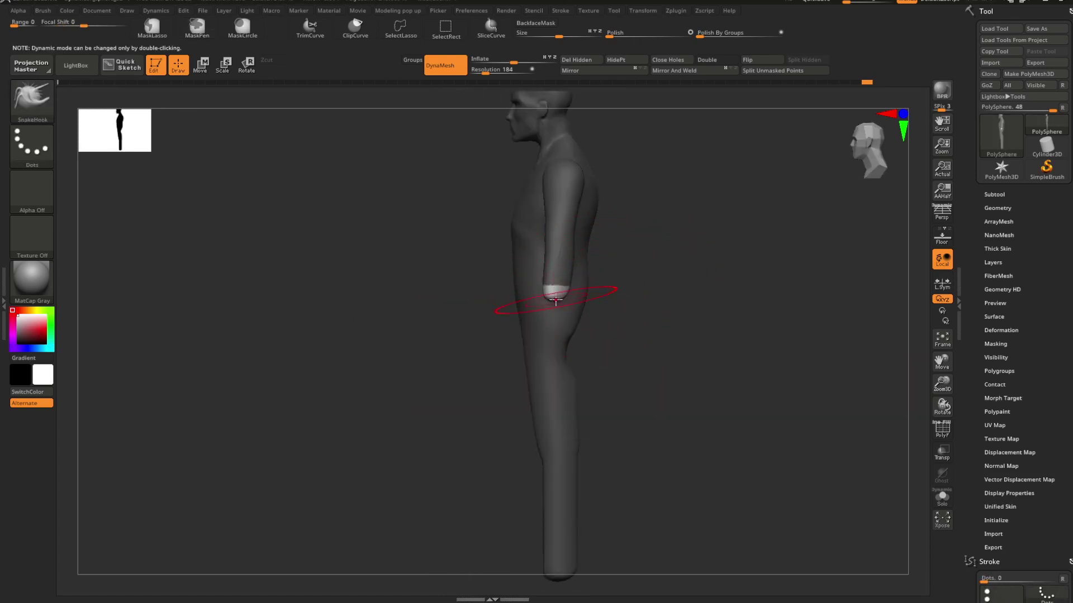
drag(554, 299, 506, 392)
mouse_move(609, 301)
mouse_down()
mouse_move(648, 303)
mouse_move(644, 313)
mouse_move(629, 302)
mouse_move(644, 326)
mouse_up()
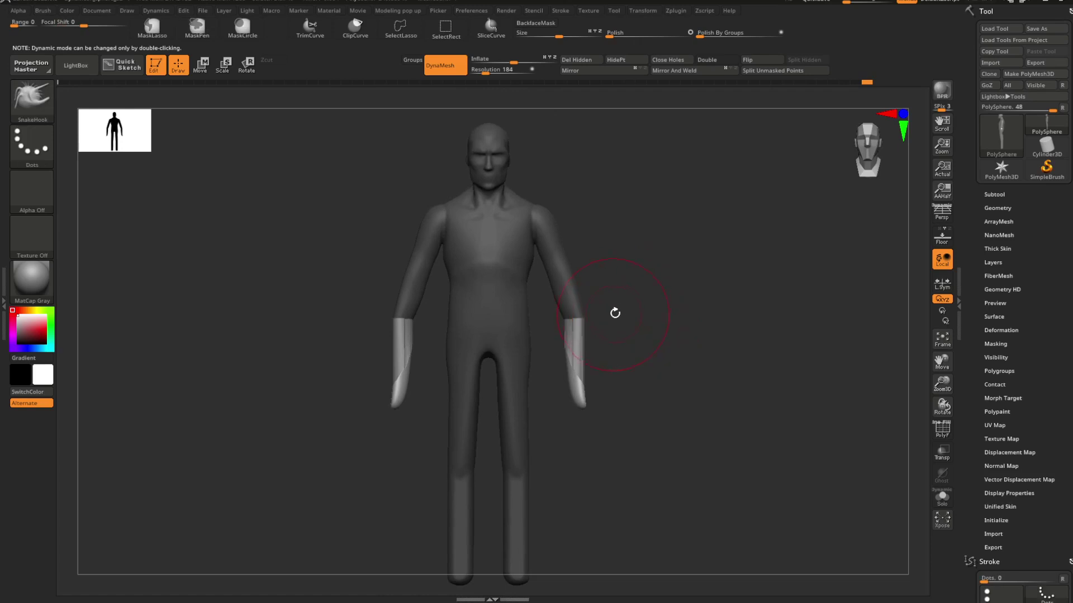
Step: Try to reshape the elbow area from the front with the Move Topological brush
key(b)
key(m)
key(t)
key(space)
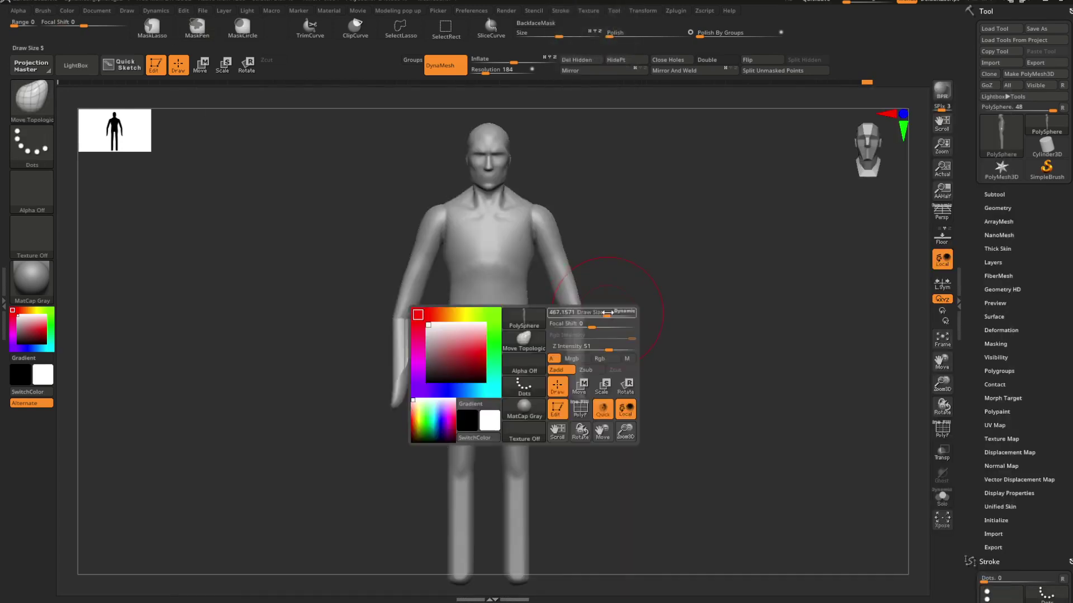
mouse_move(590, 316)
mouse_down()
mouse_move(580, 301)
mouse_move(567, 303)
mouse_up()
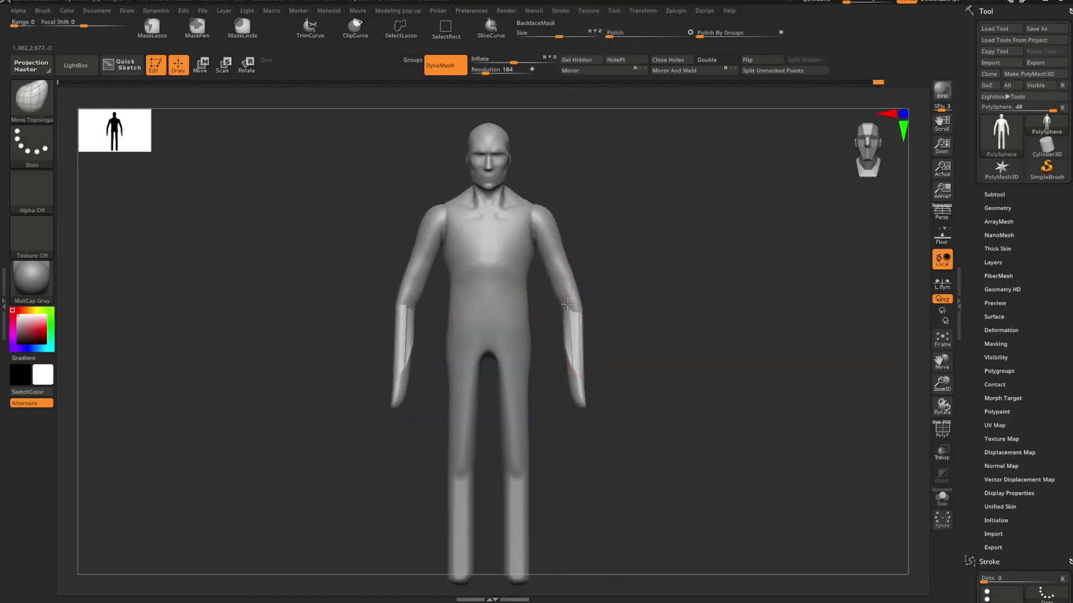
key(ctrl+z)
Step: Reposition the elbows and angle the forearms outward in front view with the Move brush
key(b)
key(m)
key(v)
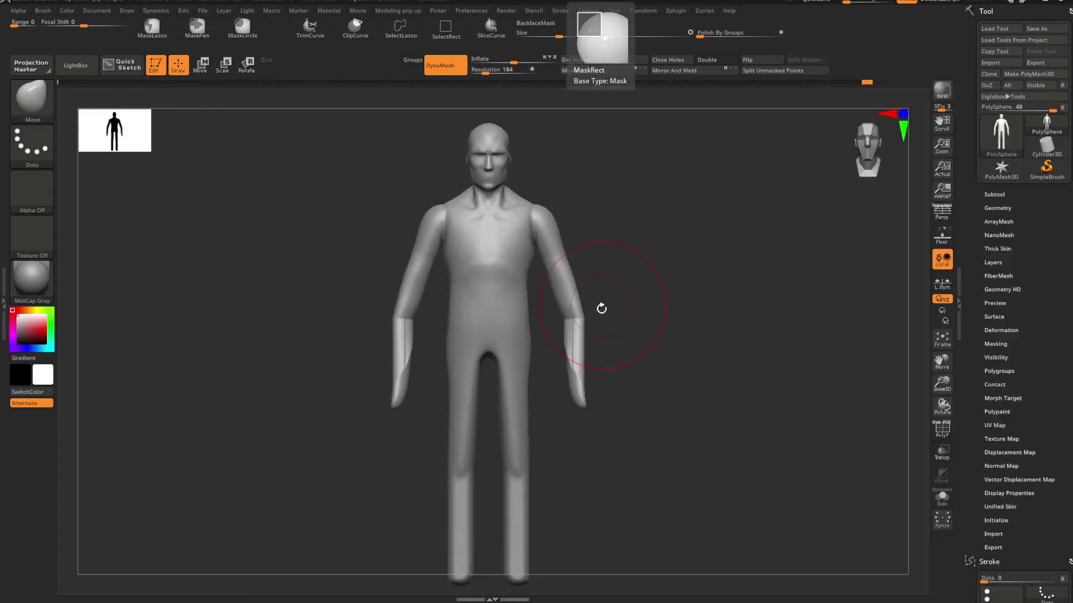
key(space)
mouse_move(582, 323)
mouse_down()
mouse_move(561, 279)
mouse_move(613, 279)
mouse_move(601, 280)
mouse_move(629, 300)
mouse_move(659, 280)
mouse_up()
key(space)
drag(584, 401, 599, 397)
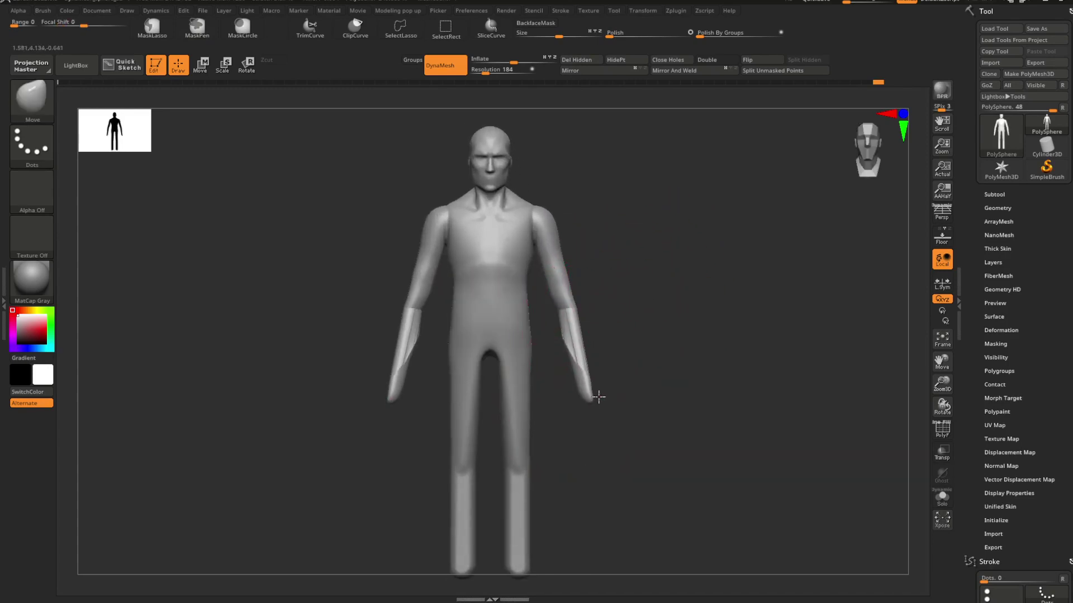
Step: Shape the arms in side profile with the Move brush so the forearms bend forward at the elbows
mouse_move(578, 307)
mouse_down()
mouse_move(651, 304)
mouse_move(620, 301)
mouse_move(625, 311)
mouse_move(625, 258)
mouse_move(655, 293)
mouse_move(720, 253)
mouse_move(744, 268)
mouse_move(687, 302)
mouse_move(610, 287)
mouse_move(644, 287)
mouse_move(634, 321)
mouse_move(592, 318)
mouse_move(533, 360)
mouse_move(611, 321)
mouse_move(622, 277)
mouse_up()
key(space)
key(shift)
key(space)
click(640, 283)
key(space)
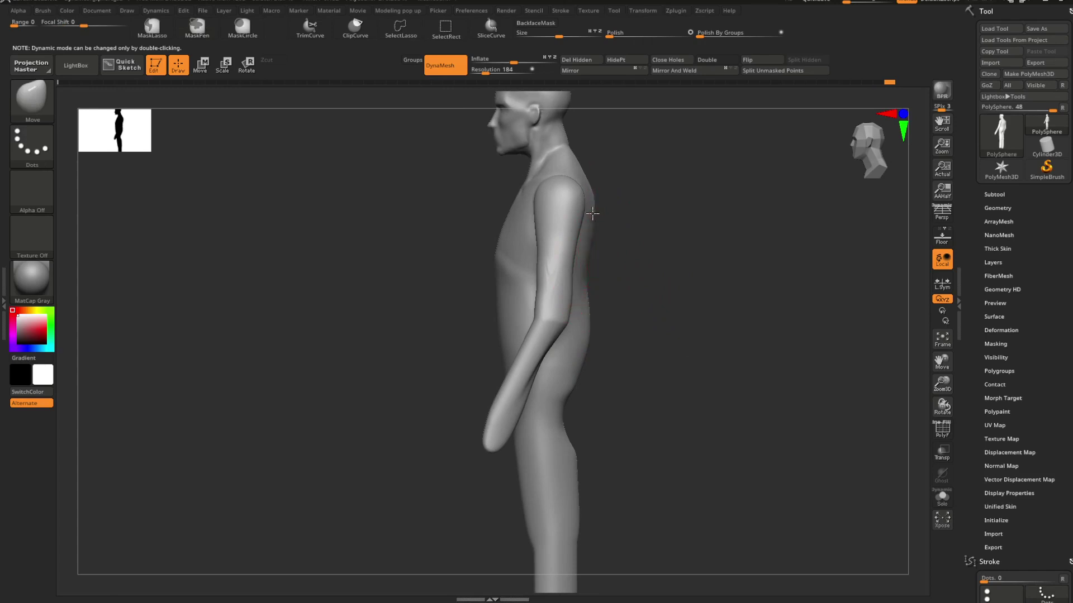
Step: Refine the side silhouette of the body with a resized Move brush
drag(639, 220, 603, 266)
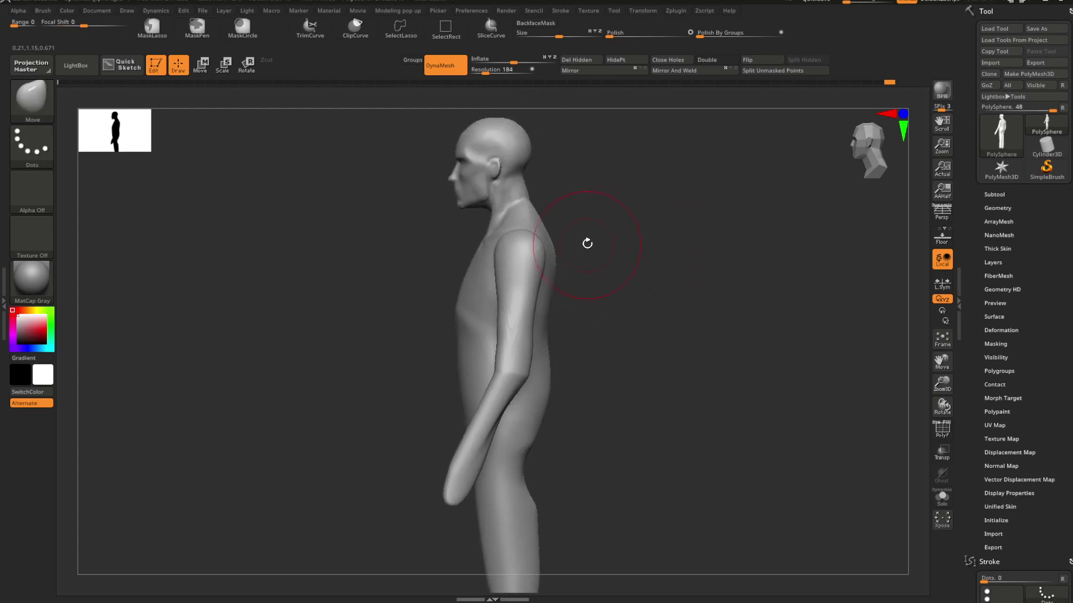
mouse_move(610, 228)
mouse_down()
mouse_move(536, 229)
mouse_move(632, 303)
mouse_move(641, 244)
mouse_move(660, 255)
mouse_move(642, 257)
mouse_move(618, 311)
mouse_move(613, 266)
mouse_up()
key(space)
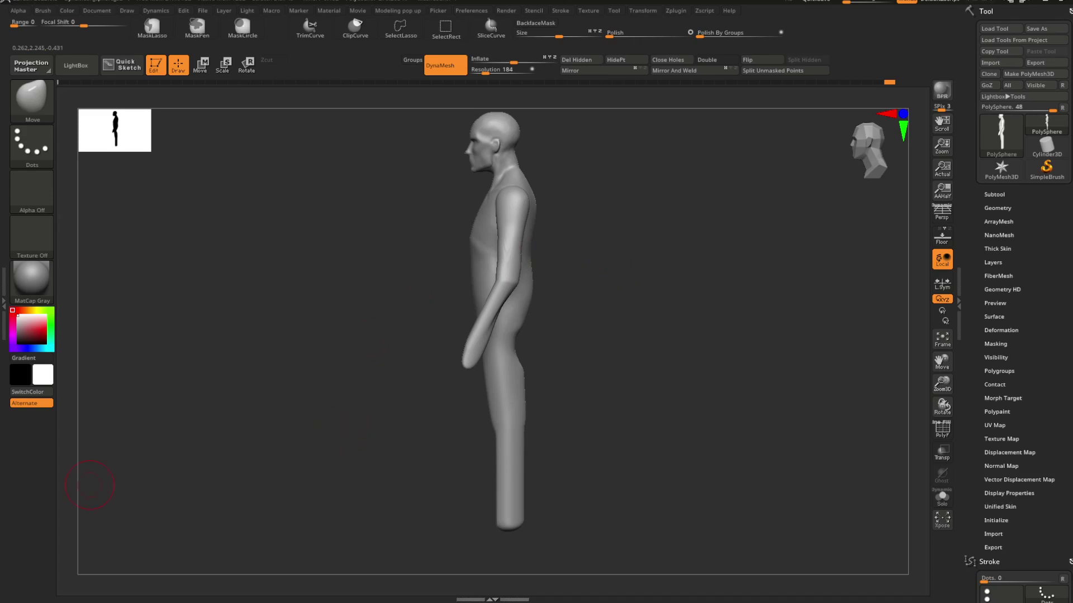
key(space)
drag(578, 249, 685, 283)
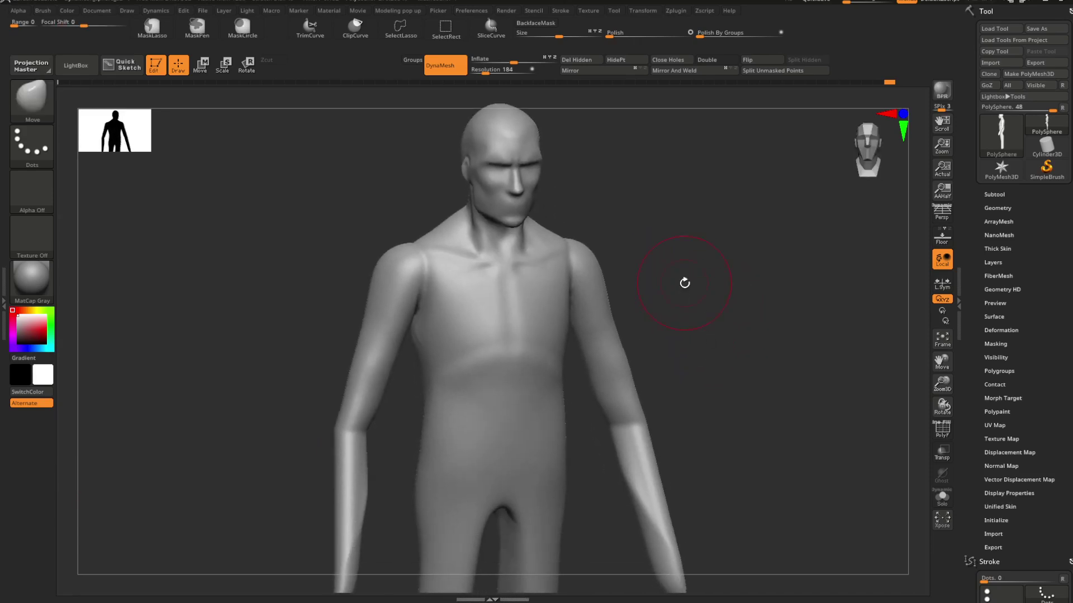
Step: Build up the front of the shoulders where they meet the chest with the ClayBuildup brush
key(b)
key(c)
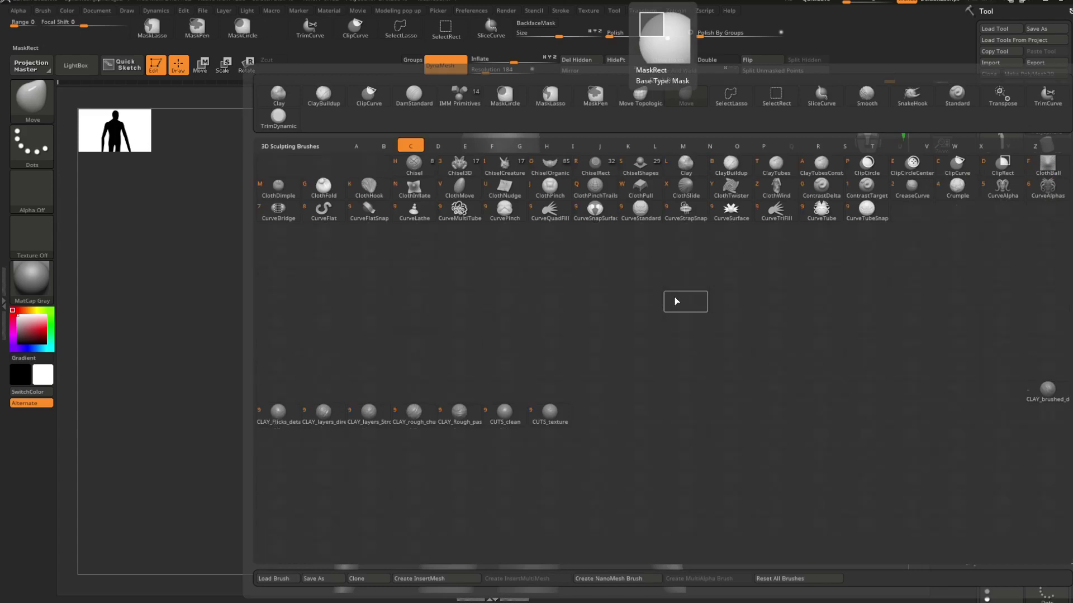
key(l)
key(space)
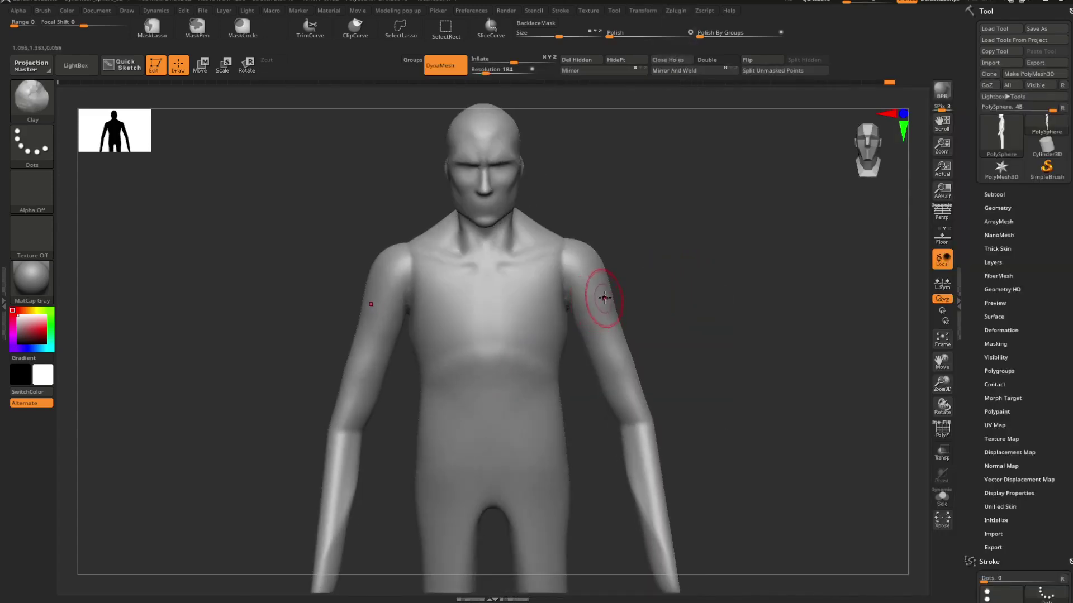
key(b)
key(c)
key(b)
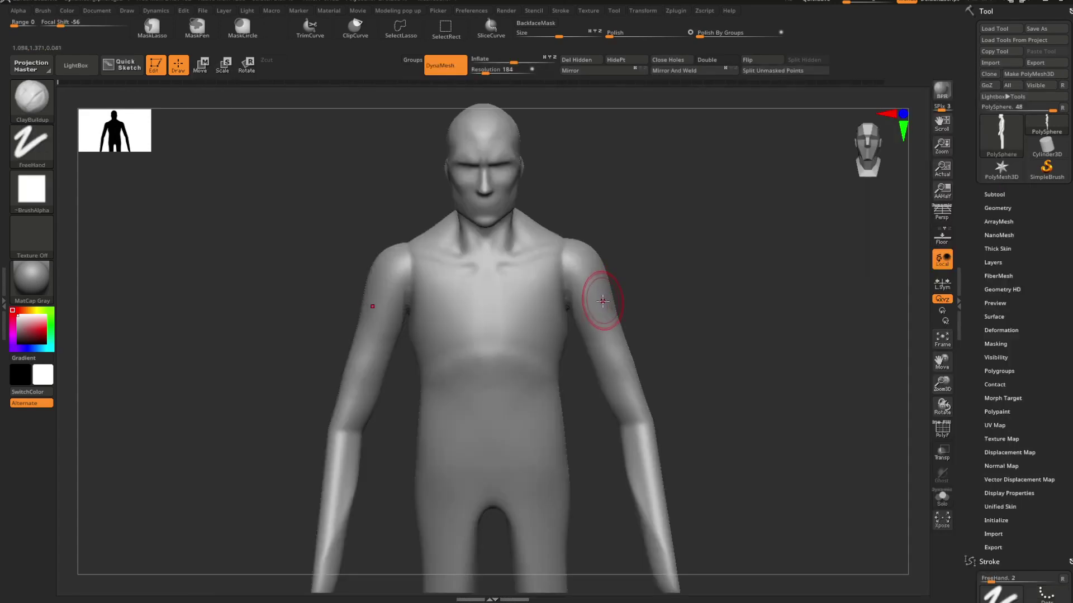
mouse_move(649, 246)
mouse_down()
mouse_move(637, 276)
mouse_move(687, 280)
mouse_up()
key(shift+f)
key(shift+f)
key(space)
drag(698, 282, 650, 291)
key(space)
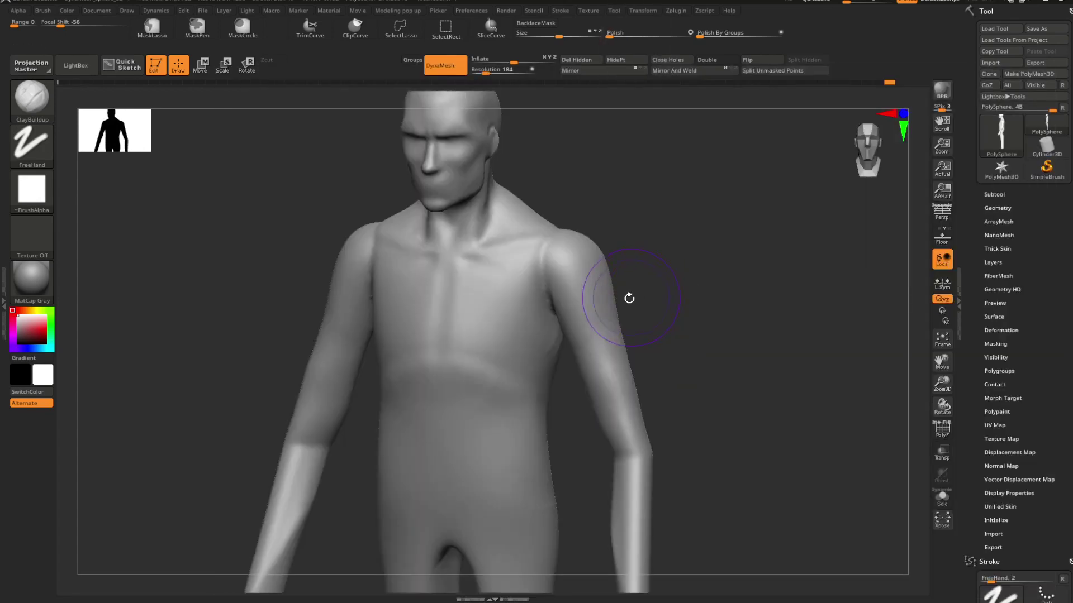
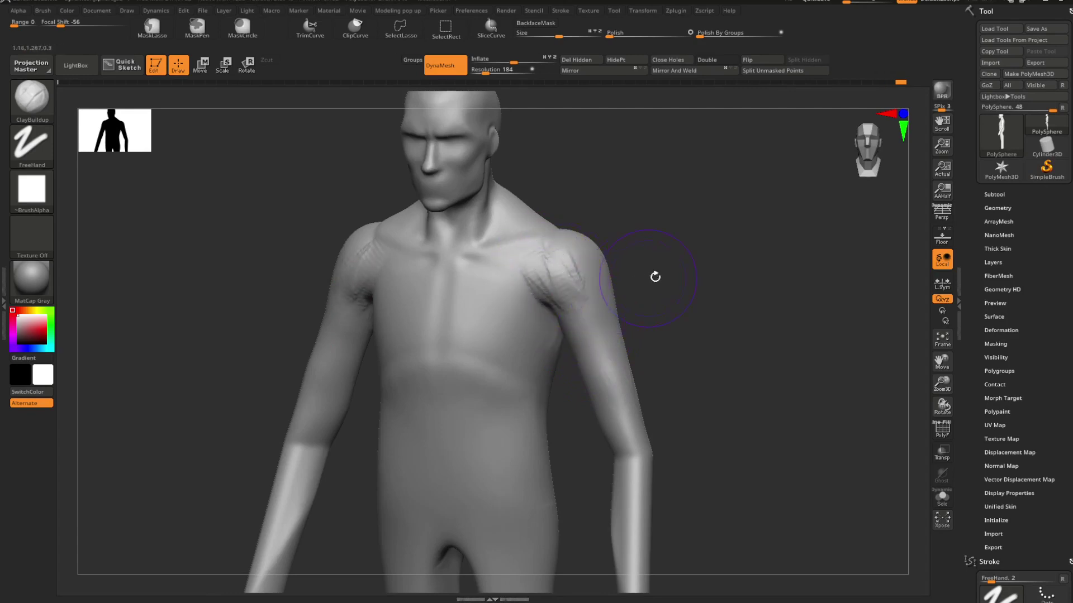
Step: Carve the shoulder blade outlines into the upper back with the DamStandard brush and soften the lines
mouse_move(655, 277)
alt+mouse_down()
mouse_move(625, 251)
mouse_move(659, 278)
mouse_move(644, 275)
mouse_move(670, 270)
mouse_move(689, 316)
alt+mouse_up()
key(b)
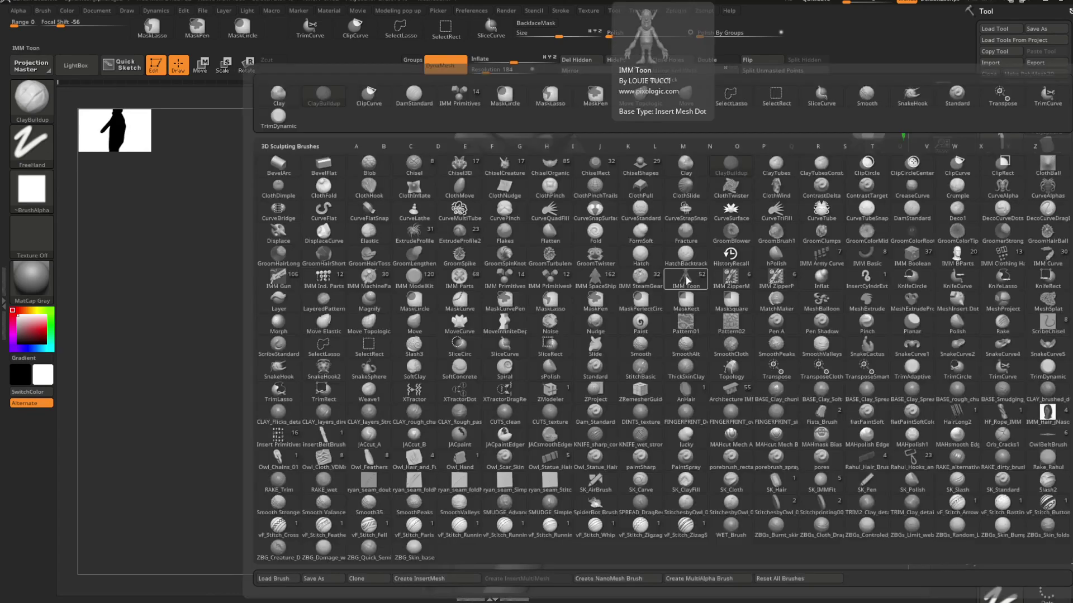
key(c)
key(l)
key(space)
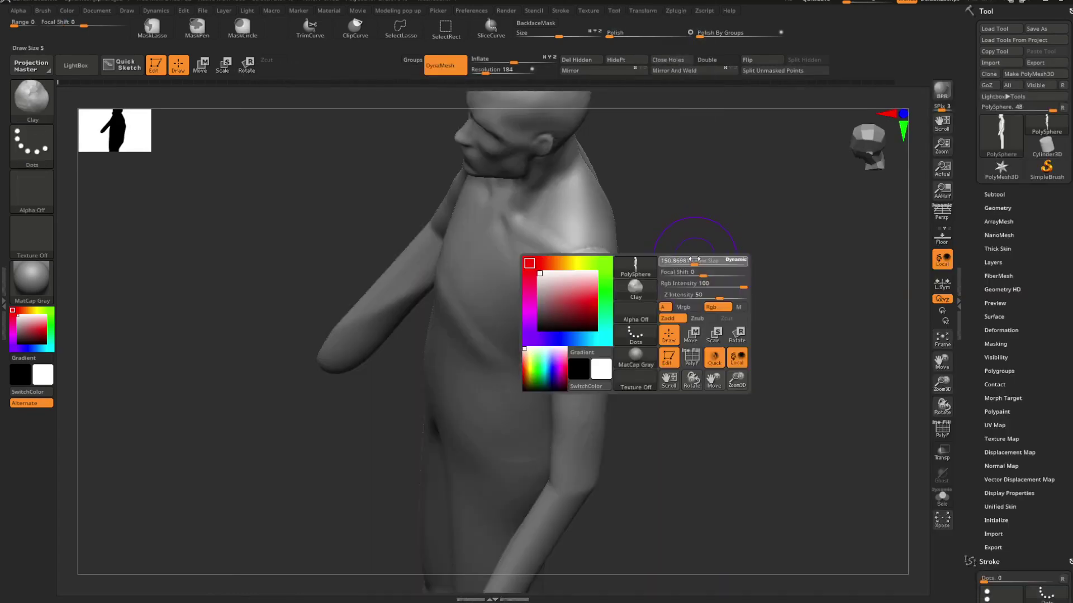
mouse_move(698, 253)
mouse_down()
mouse_move(673, 249)
mouse_move(668, 292)
mouse_move(651, 266)
mouse_move(700, 221)
mouse_move(738, 216)
mouse_move(696, 218)
mouse_move(636, 297)
mouse_up()
key(b)
key(d)
key(s)
mouse_move(573, 308)
mouse_down()
mouse_move(675, 239)
mouse_move(611, 249)
mouse_up()
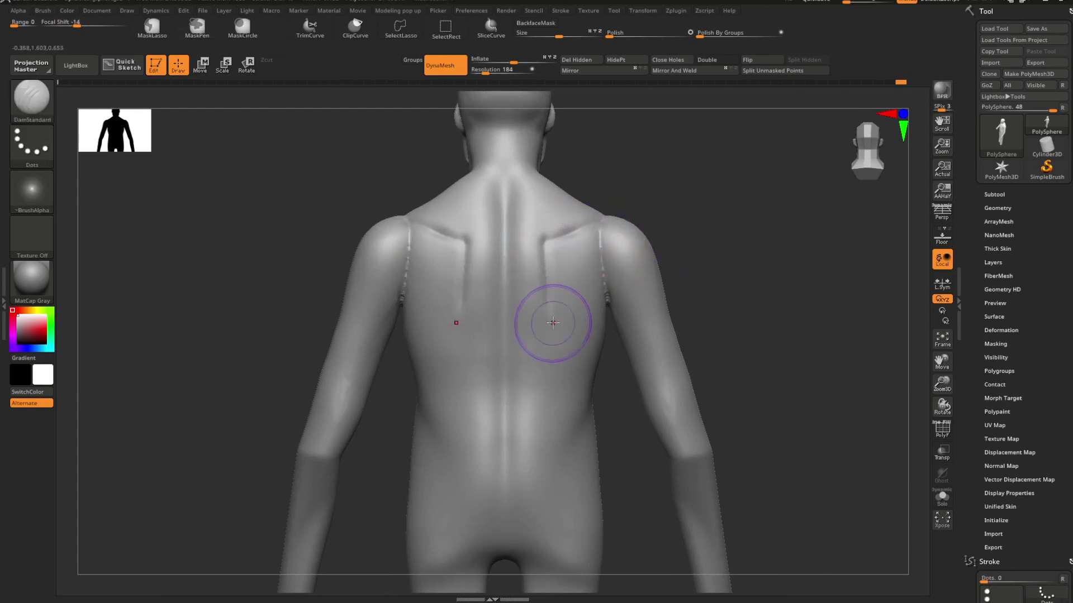
key(shift)
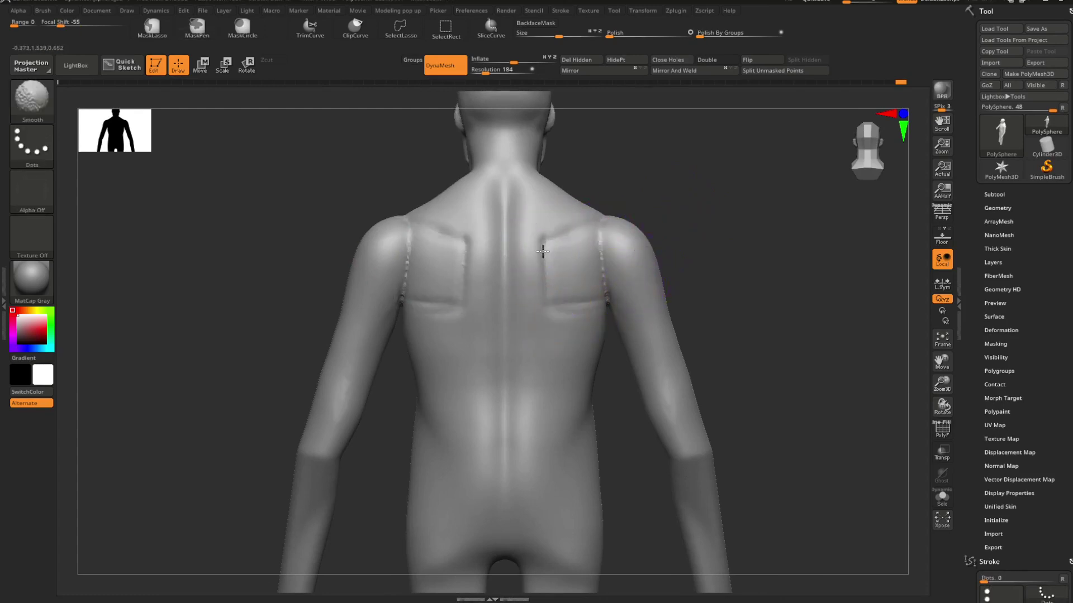
mouse_move(606, 285)
shift+mouse_down()
mouse_move(615, 244)
mouse_move(732, 242)
mouse_move(696, 254)
mouse_move(771, 227)
mouse_move(671, 247)
mouse_move(720, 268)
shift+mouse_up()
Step: Raise the collarbones from the neck base towards the shoulders with a resized Standard brush
mouse_move(725, 185)
alt+mouse_down()
mouse_move(653, 182)
mouse_move(683, 236)
alt+mouse_up()
key(b)
key(s)
key(t)
key(space)
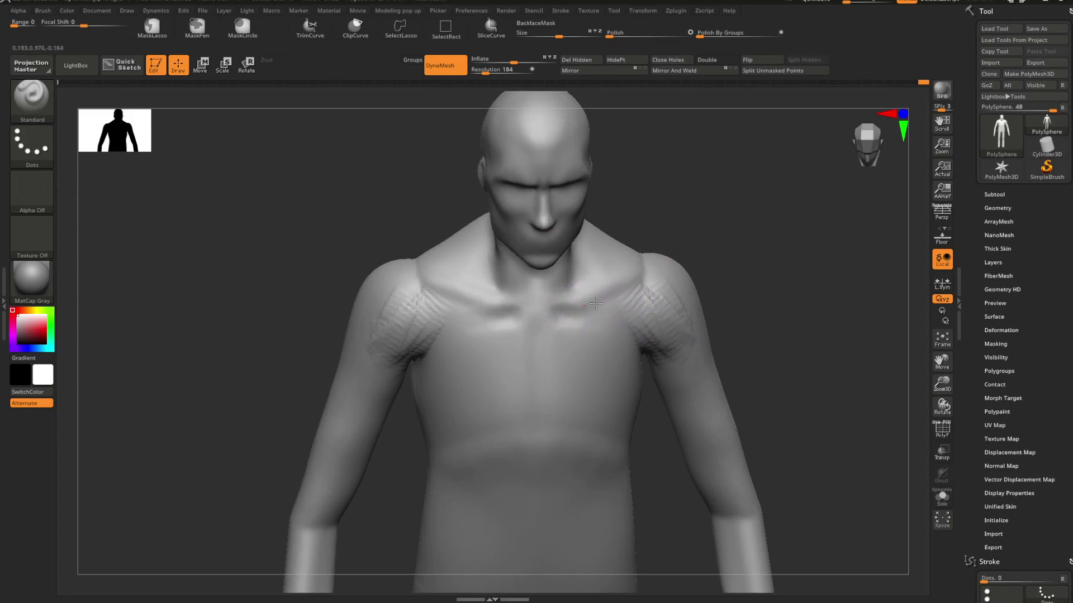
key(space)
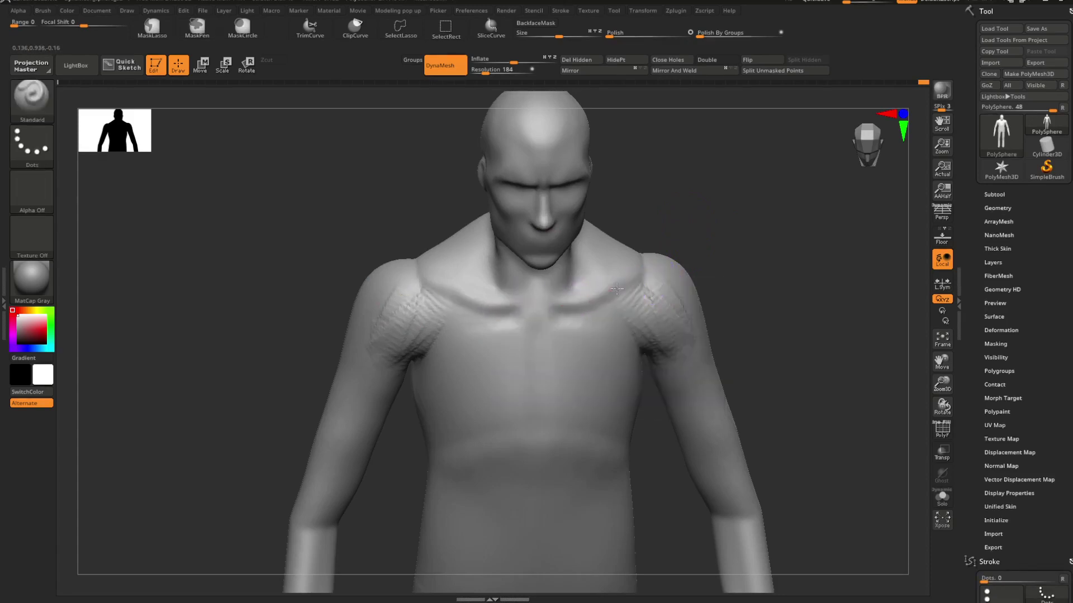
drag(694, 268, 694, 299)
key(space)
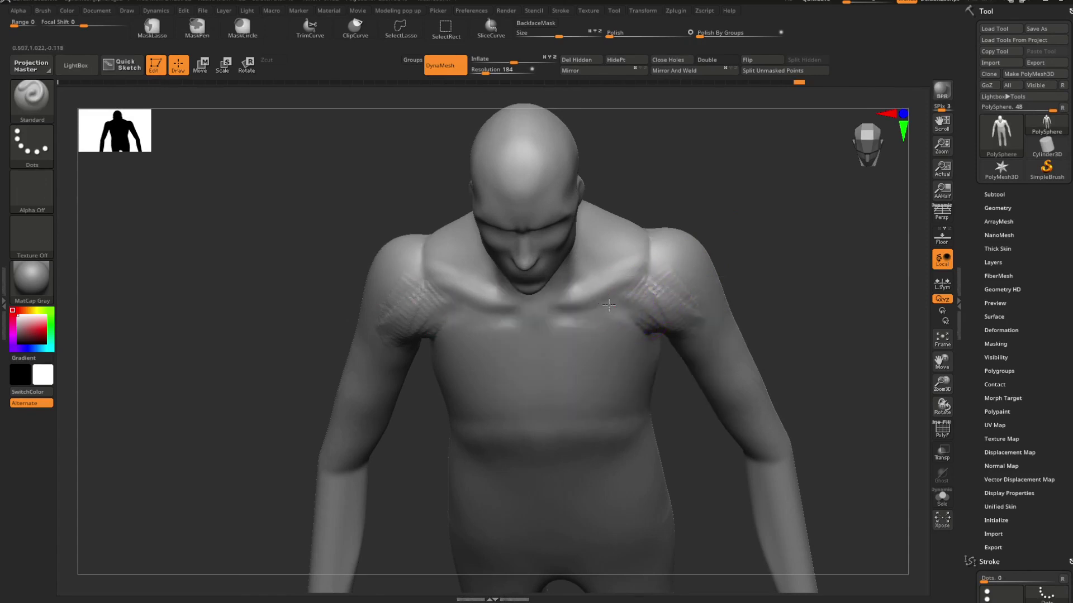
Step: Build up the rear shoulder muscles towards the shoulder blades with a resized ClayBuildup brush
mouse_move(726, 280)
mouse_down()
mouse_move(745, 253)
mouse_move(739, 266)
mouse_move(686, 265)
mouse_move(706, 279)
mouse_move(666, 285)
mouse_move(748, 294)
mouse_move(773, 257)
mouse_move(769, 283)
mouse_move(790, 319)
mouse_up()
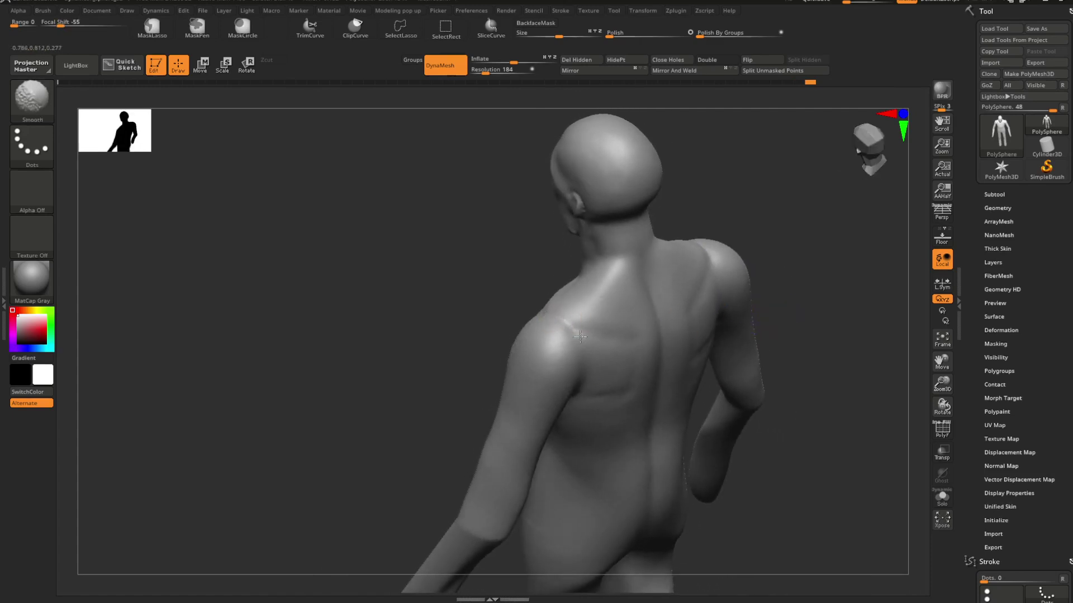
key(shift+f)
key(shift+f)
key(space)
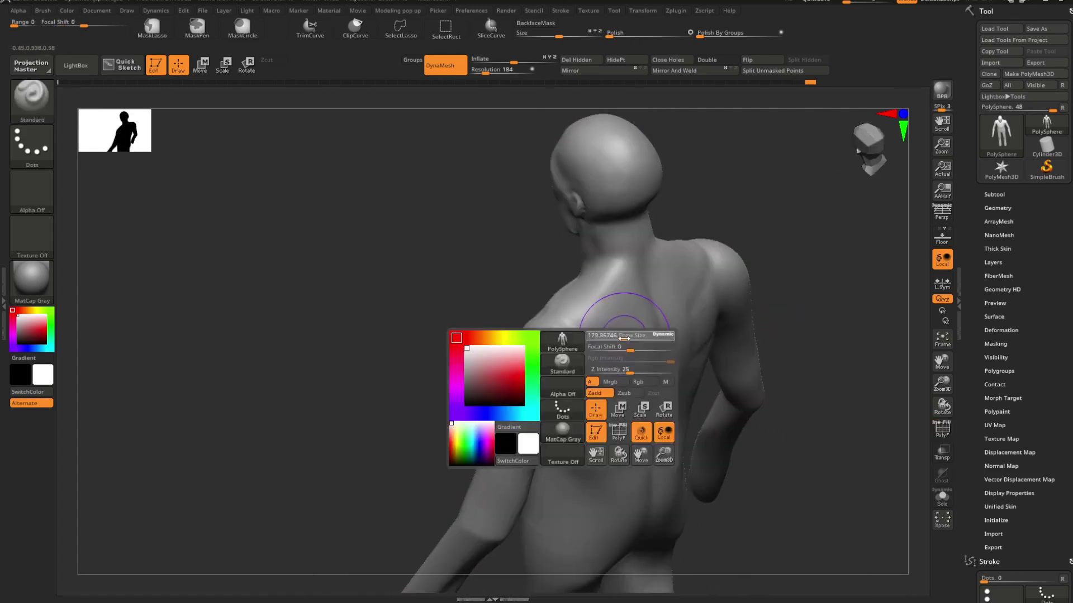
key(b)
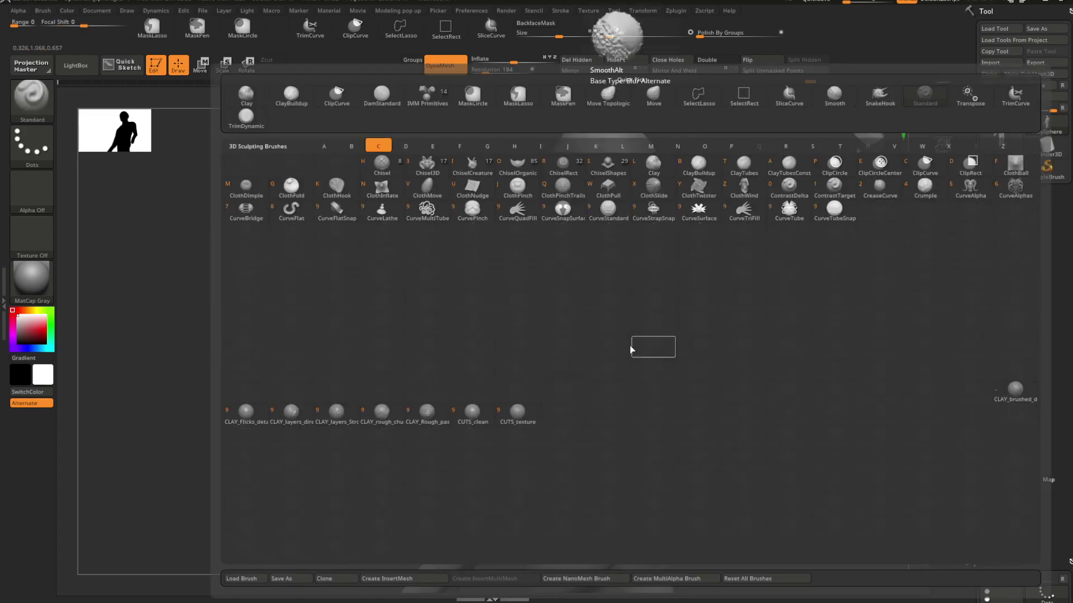
key(c)
key(b)
key(space)
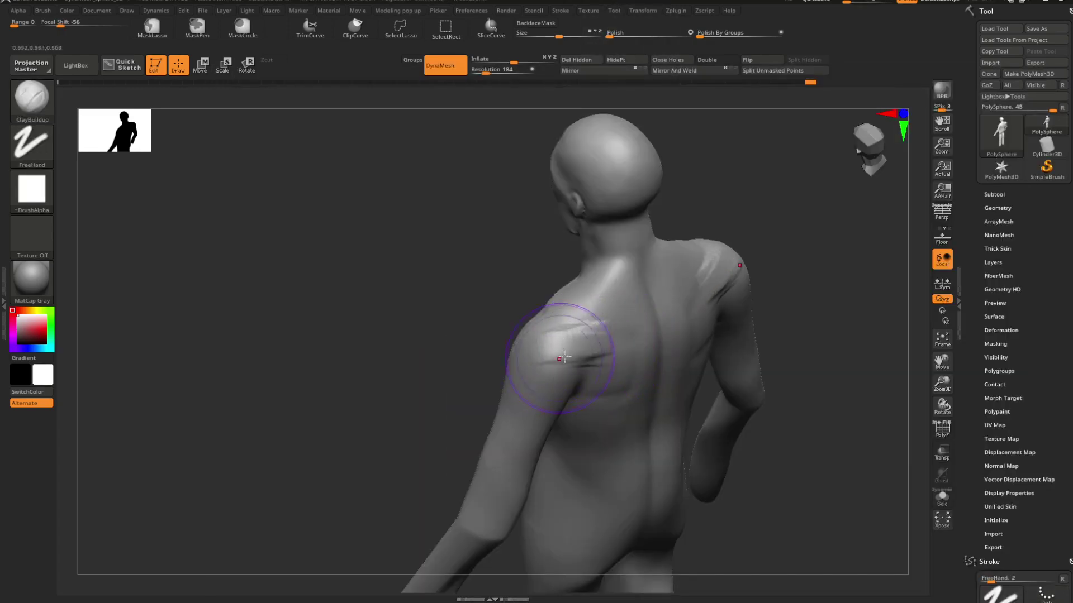
drag(601, 334, 568, 346)
Step: Smooth the built-up clay strokes on the back of the shoulders
mouse_move(821, 252)
shift+mouse_down()
mouse_move(778, 220)
mouse_move(747, 239)
shift+mouse_up()
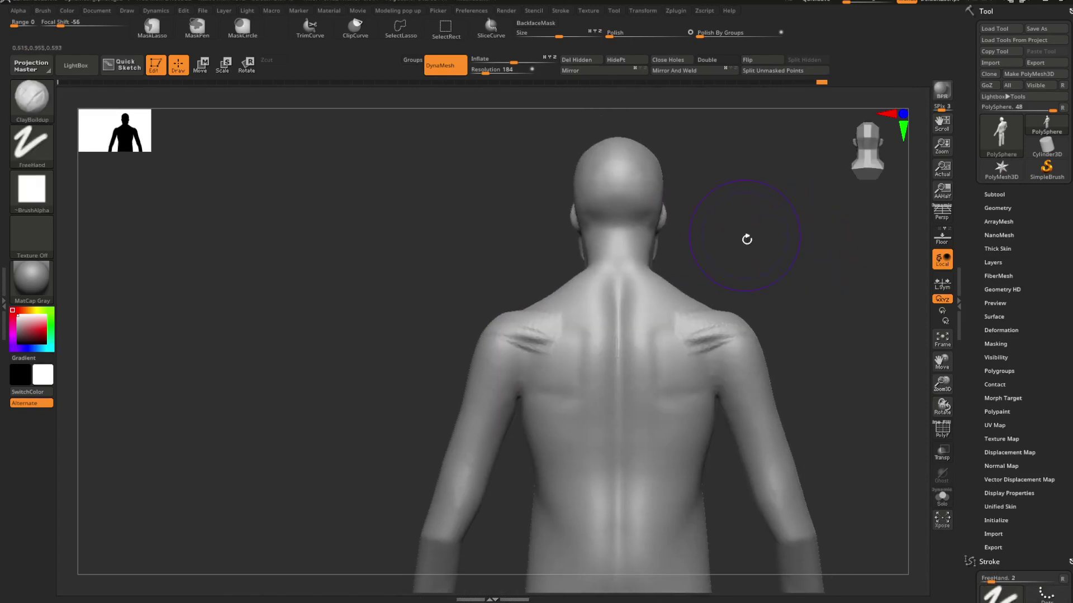
shift+drag(726, 319, 715, 353)
mouse_move(760, 302)
shift+mouse_down()
mouse_move(826, 304)
mouse_move(771, 278)
mouse_move(721, 290)
mouse_move(724, 320)
shift+mouse_up()
key(b)
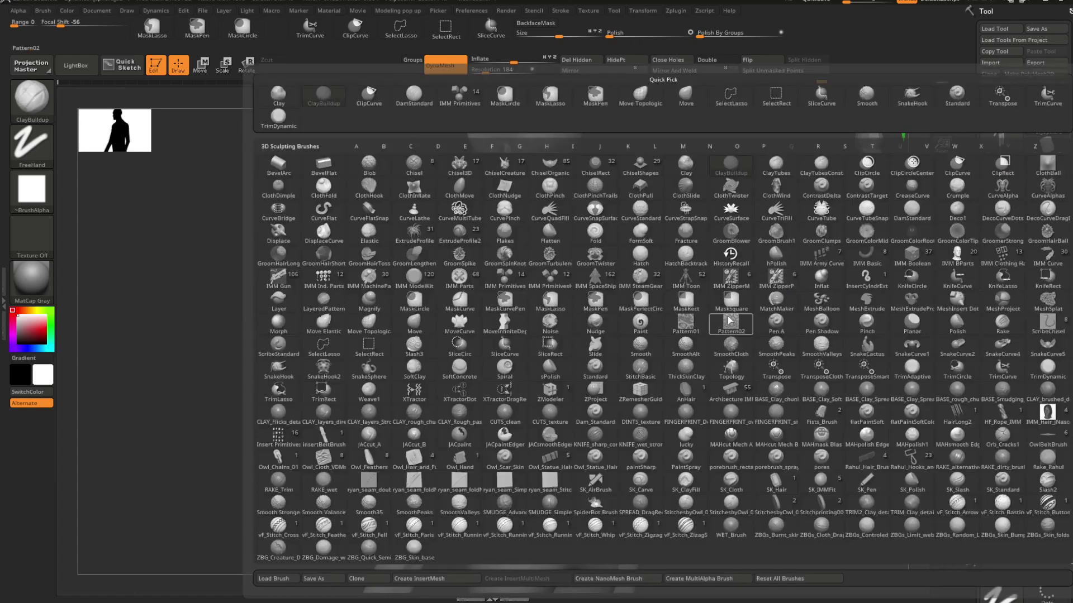
key(d)
key(d)
key(s)
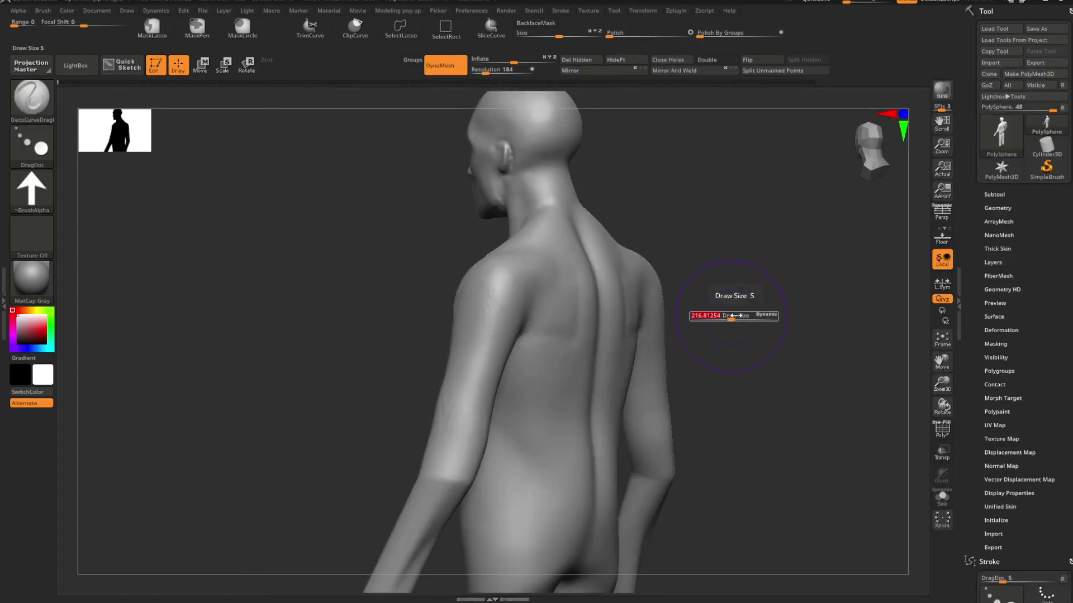
mouse_move(772, 288)
alt+mouse_down()
mouse_move(776, 263)
mouse_move(765, 277)
alt+mouse_up()
key(b)
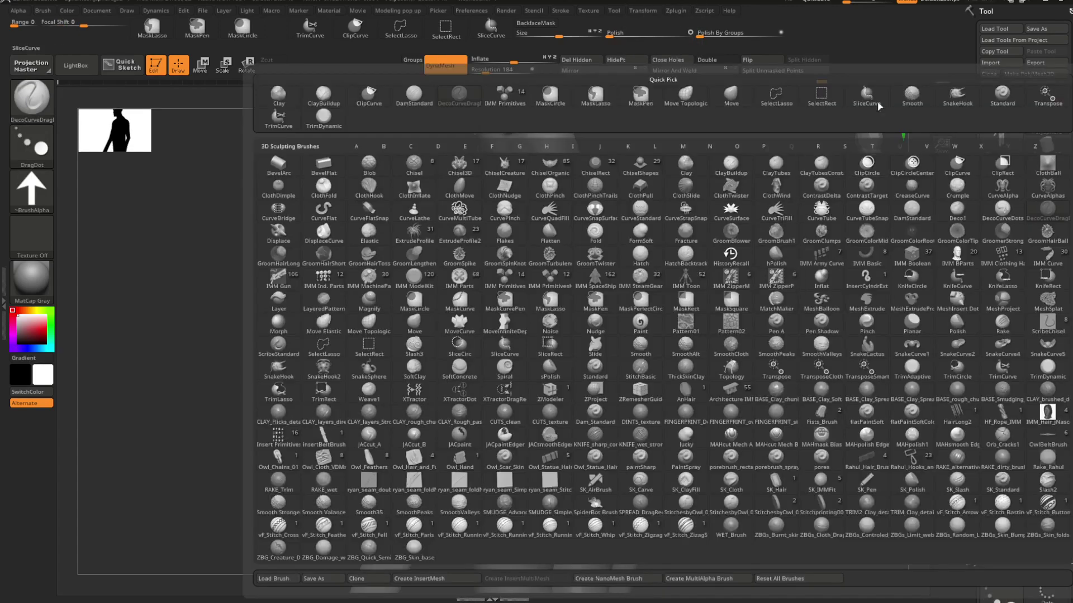
key(Escape)
drag(616, 226, 651, 332)
drag(743, 279, 716, 268)
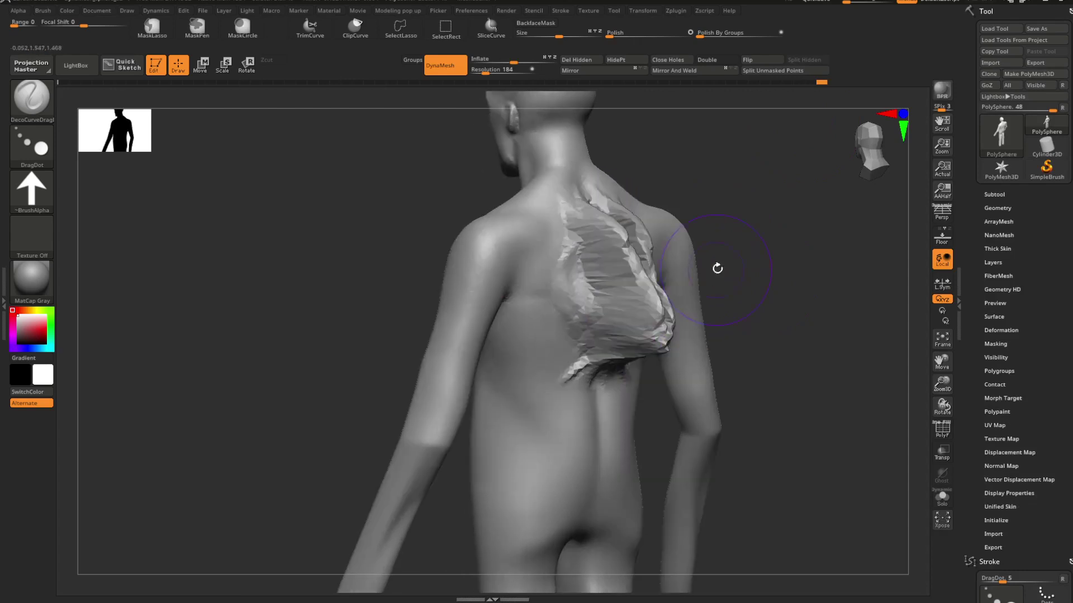
key(ctrl+z)
drag(546, 436, 550, 447)
drag(742, 263, 821, 268)
key(ctrl+z)
Step: Carve the rear edge of the shoulder muscles down into the upper arms with the DamStandard brush
key(b)
key(d)
key(s)
key(space)
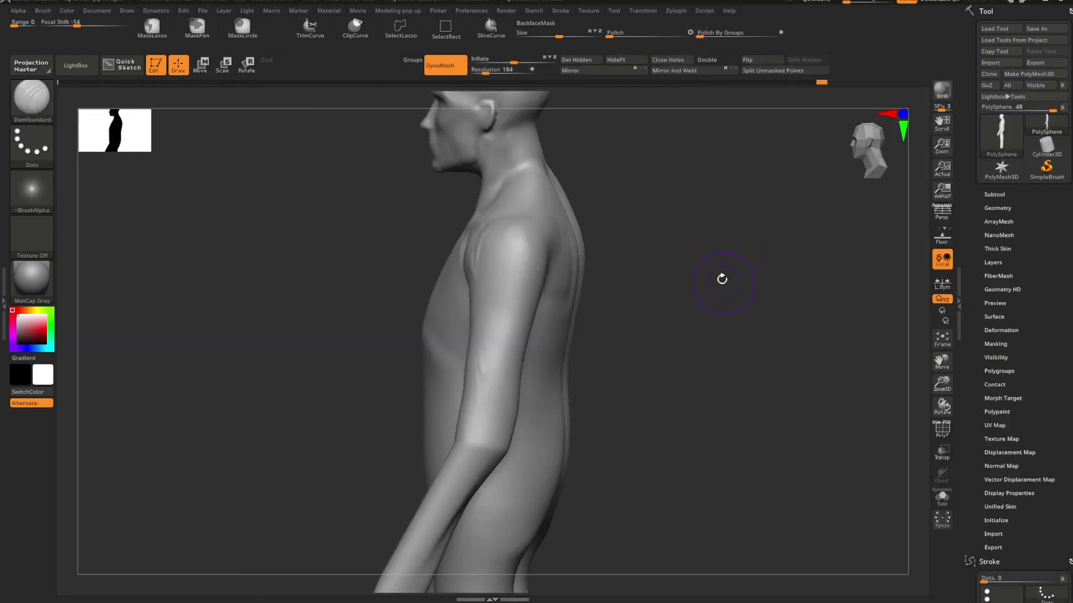
mouse_move(720, 278)
mouse_down()
mouse_move(664, 318)
mouse_move(620, 303)
mouse_up()
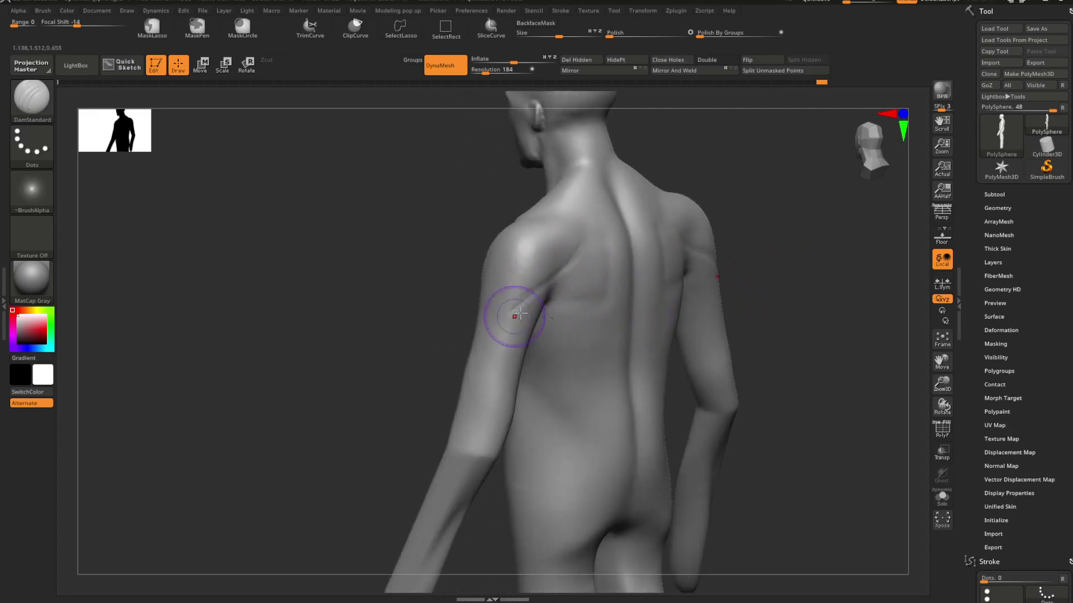
drag(520, 314, 624, 270)
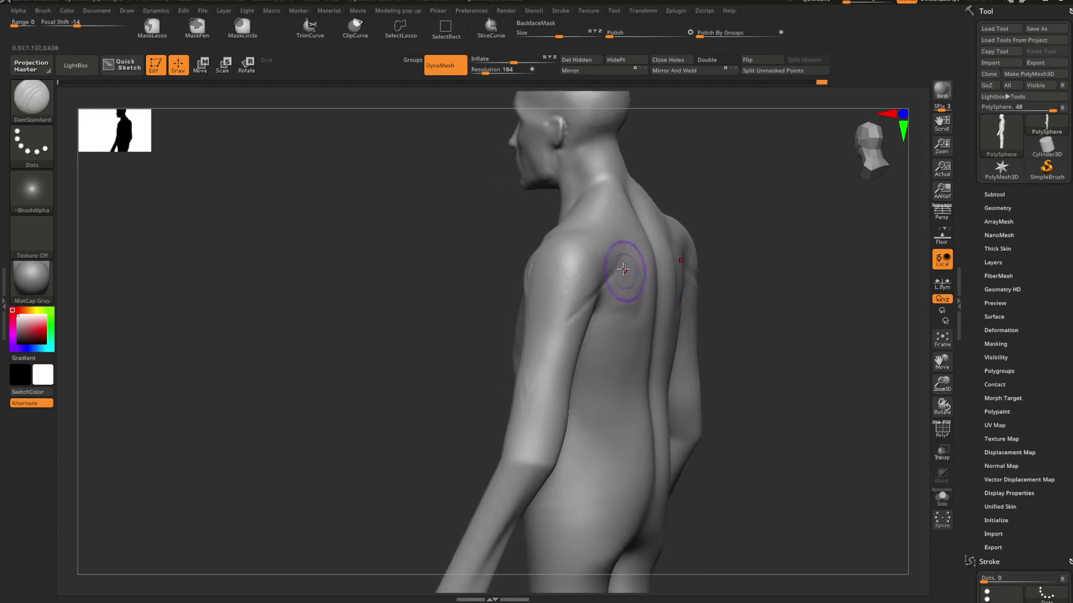
drag(730, 239, 752, 257)
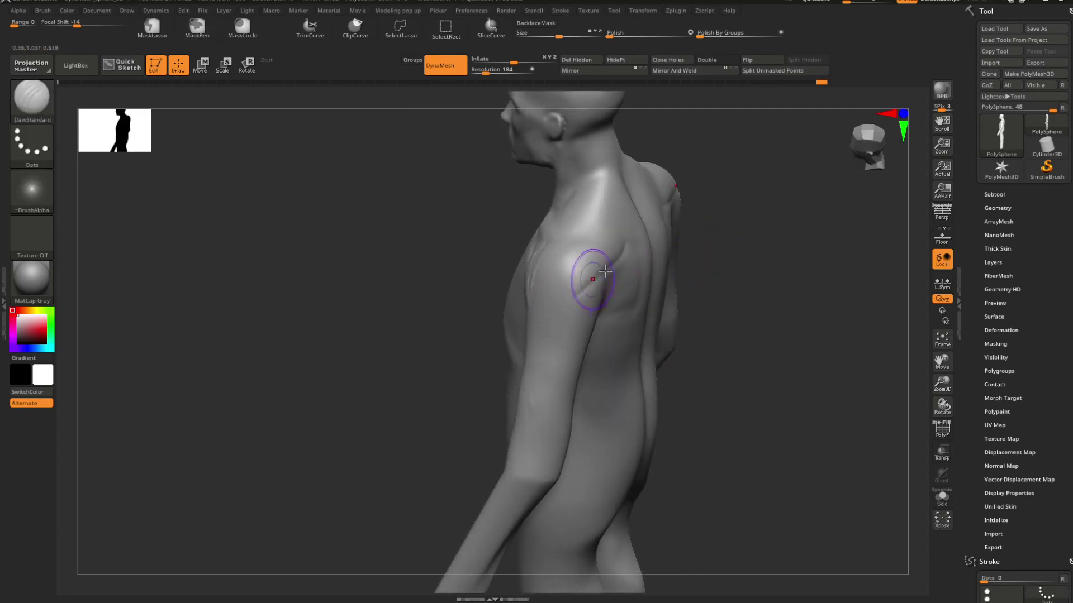
drag(693, 277, 665, 298)
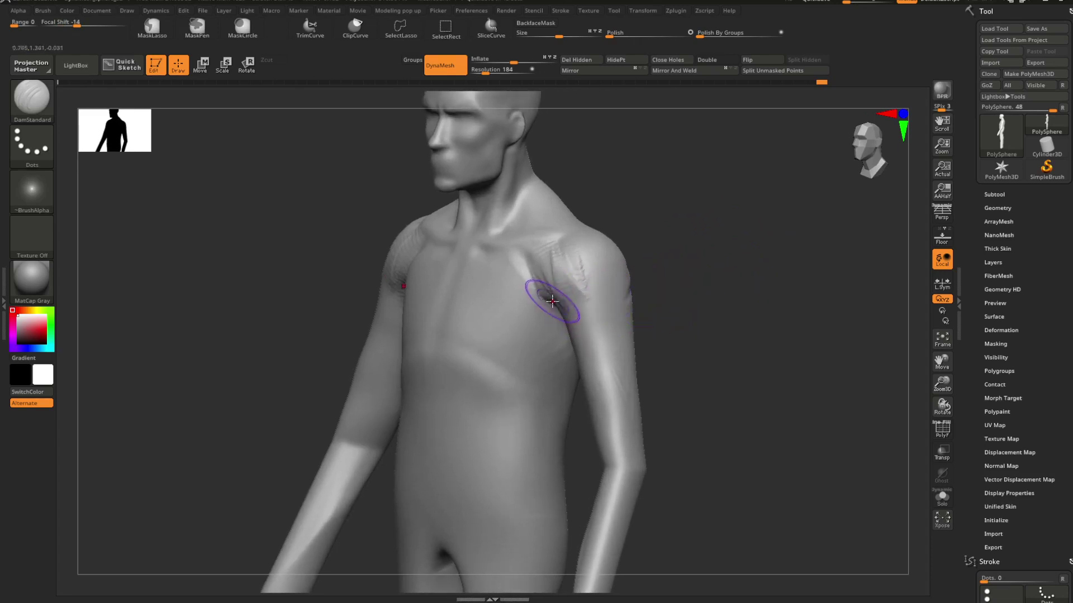
Step: Carve the front and lower boundary of the shoulder muscles around the upper arms and soften the lines
drag(552, 301, 632, 308)
right_drag(637, 317, 663, 315)
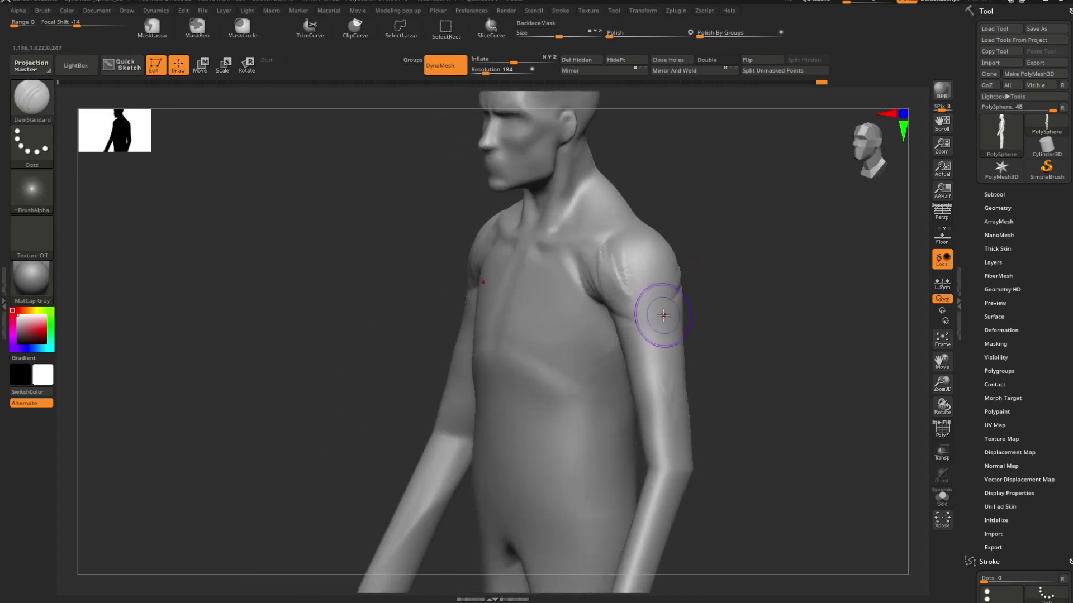
drag(713, 283, 742, 282)
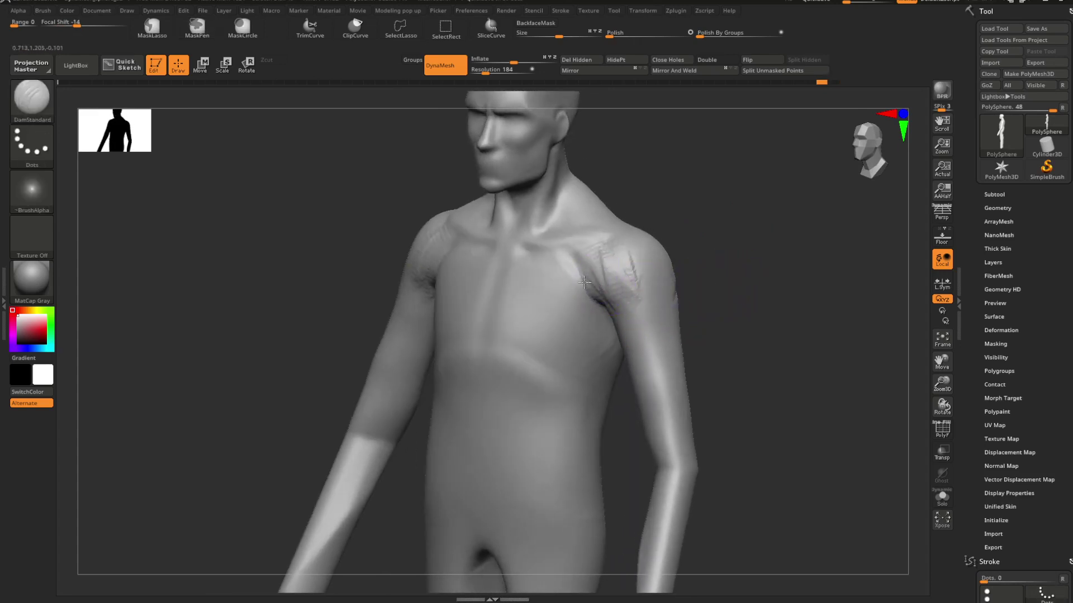
right_drag(640, 312, 700, 277)
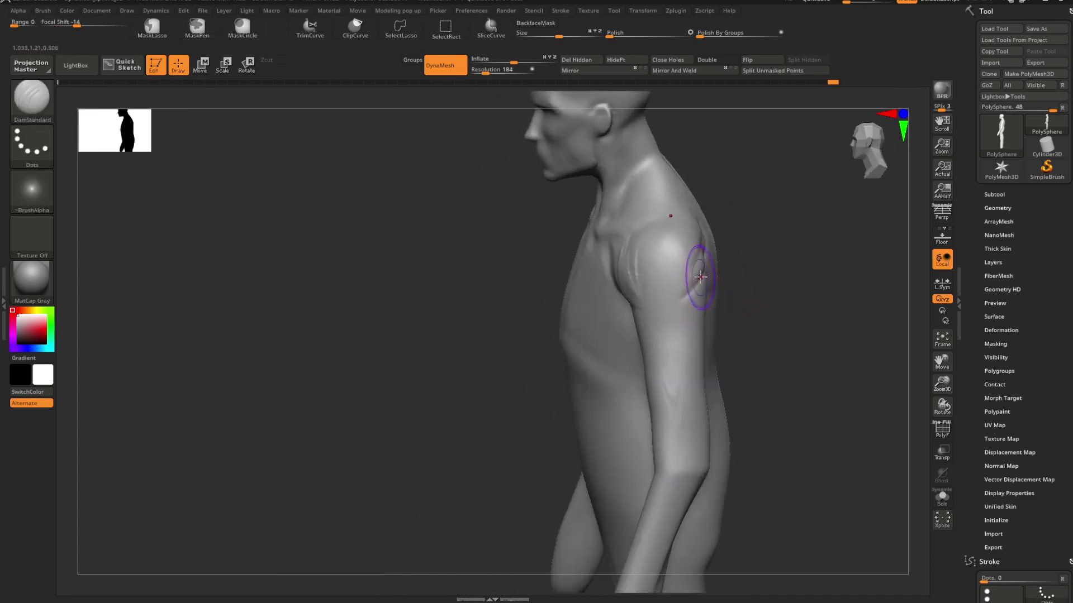
drag(666, 302, 636, 302)
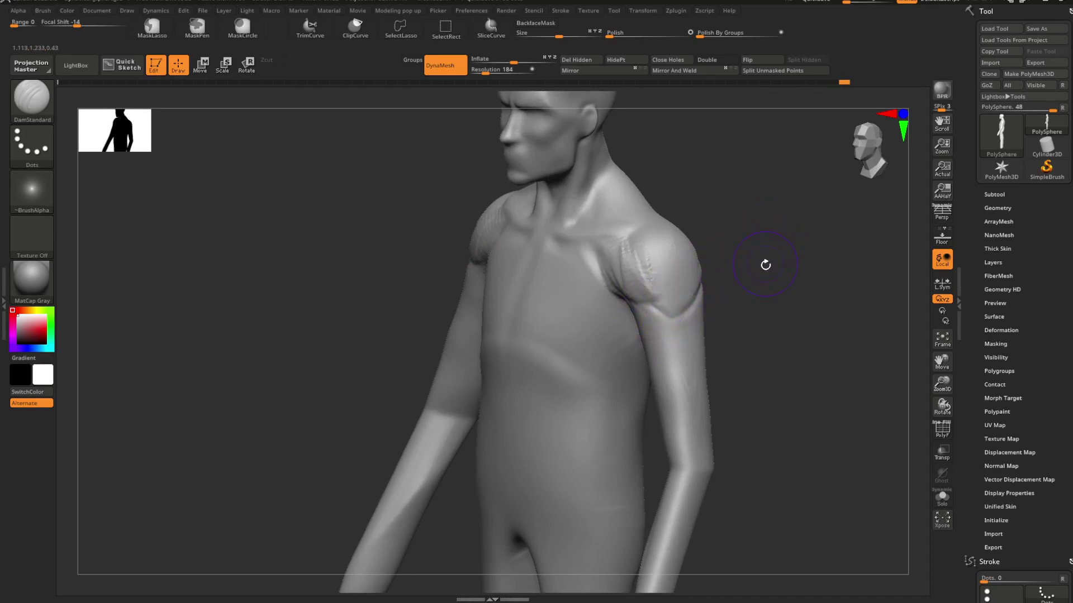
drag(766, 263, 737, 299)
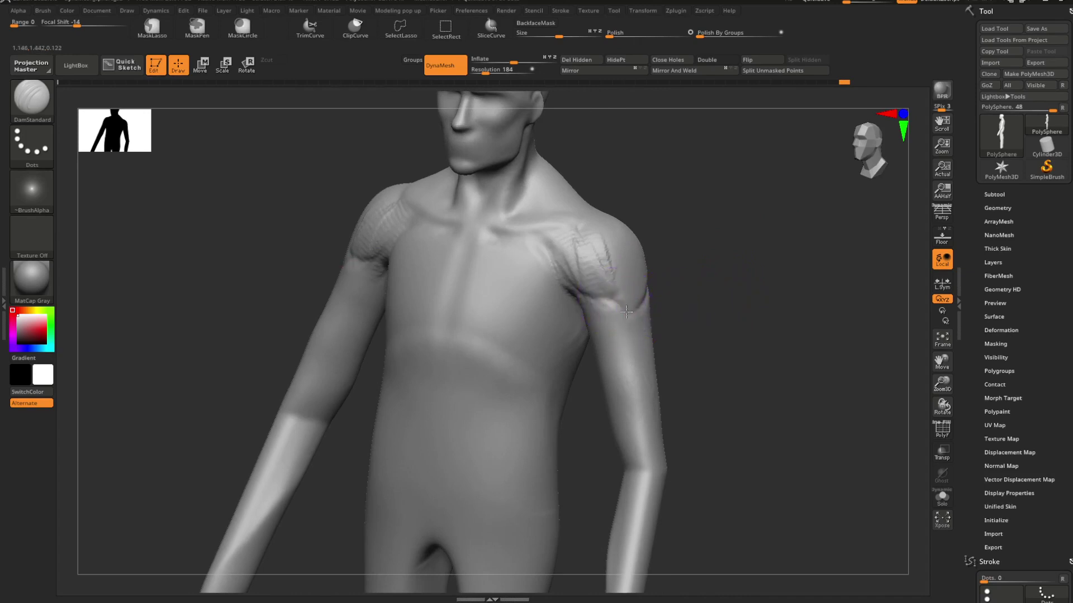
drag(610, 304, 563, 295)
mouse_move(685, 297)
shift+mouse_down()
mouse_move(716, 294)
mouse_move(648, 280)
mouse_move(687, 314)
mouse_move(686, 300)
shift+mouse_up()
Step: Fill out and round the front and side of the shoulder muscles with a resized Clay brush
key(b)
key(c)
key(l)
key(space)
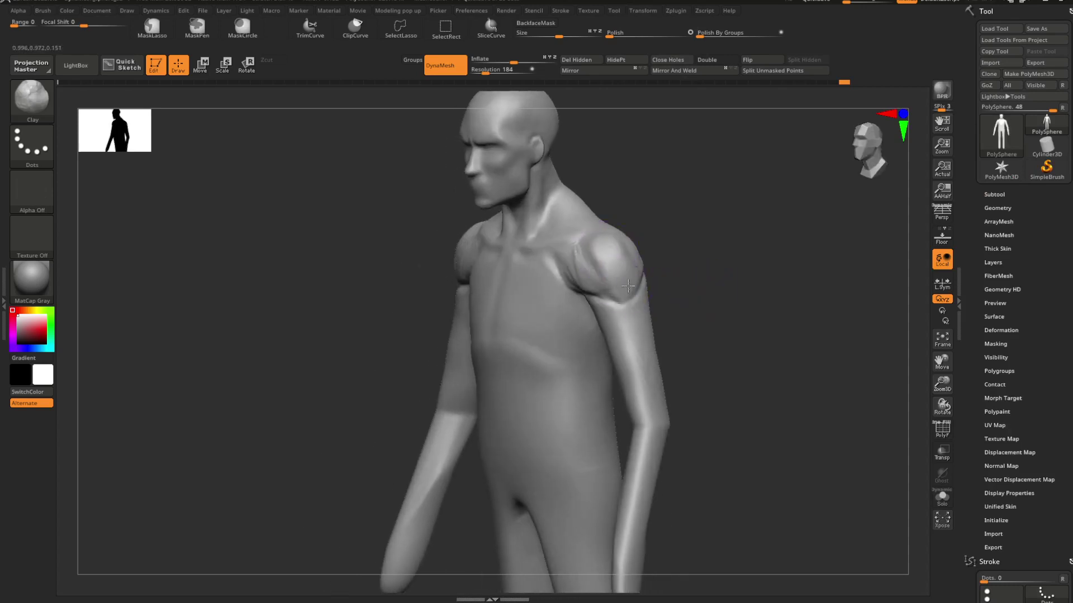
drag(665, 249, 665, 283)
key(shift+f)
key(shift+f)
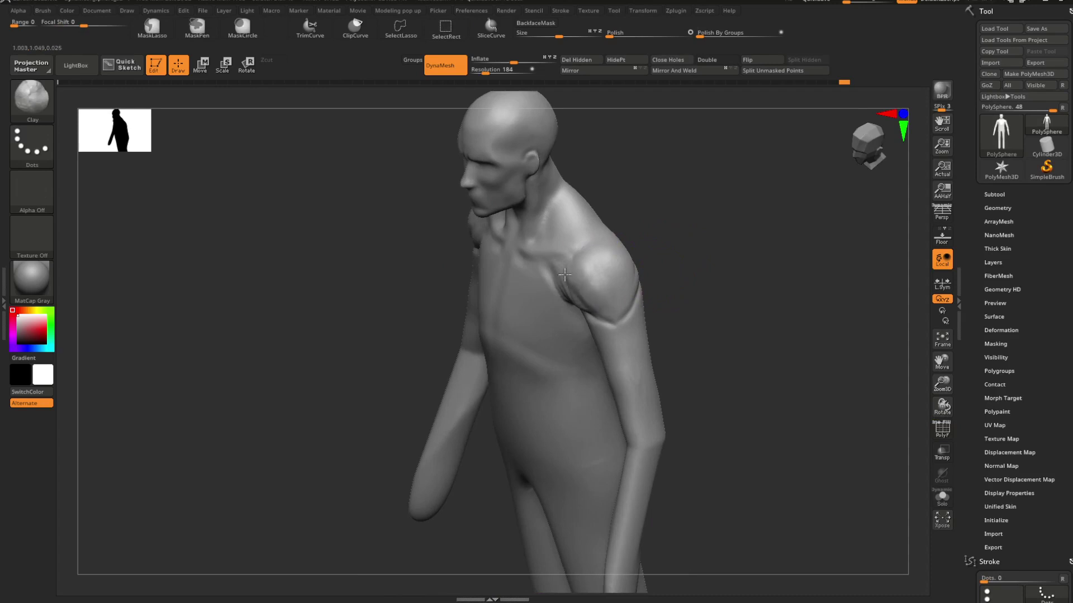
mouse_move(625, 239)
mouse_down()
mouse_move(674, 229)
mouse_move(625, 279)
mouse_up()
Step: Rake muscle strands into the front, side and rear of the shoulder muscles with the Rake_Rahul brush
key(b)
key(m)
key(p)
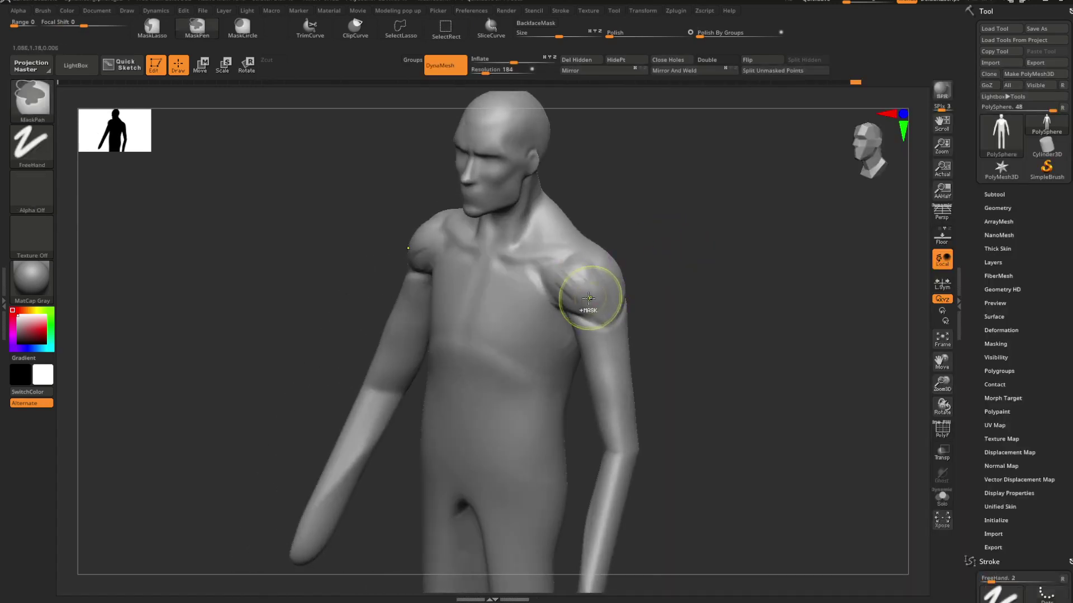
key(ctrl+z)
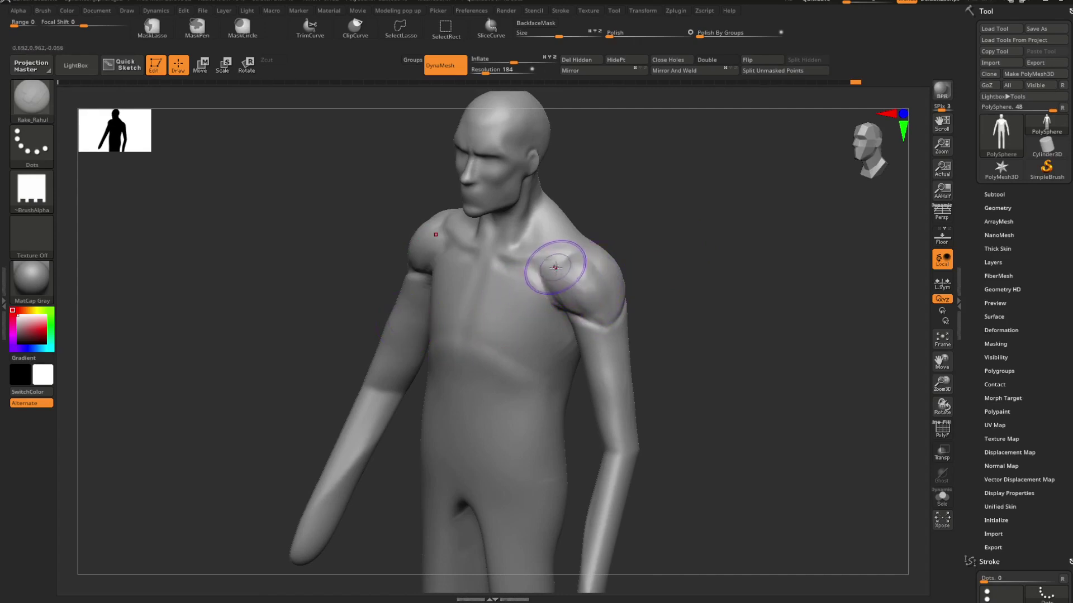
key(ctrl)
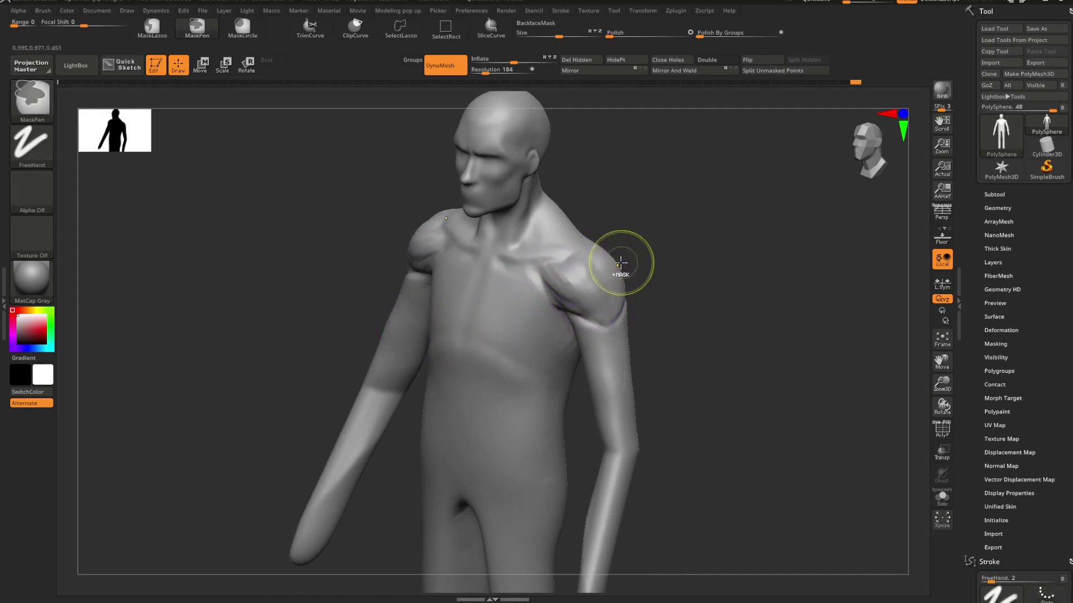
key(ctrl)
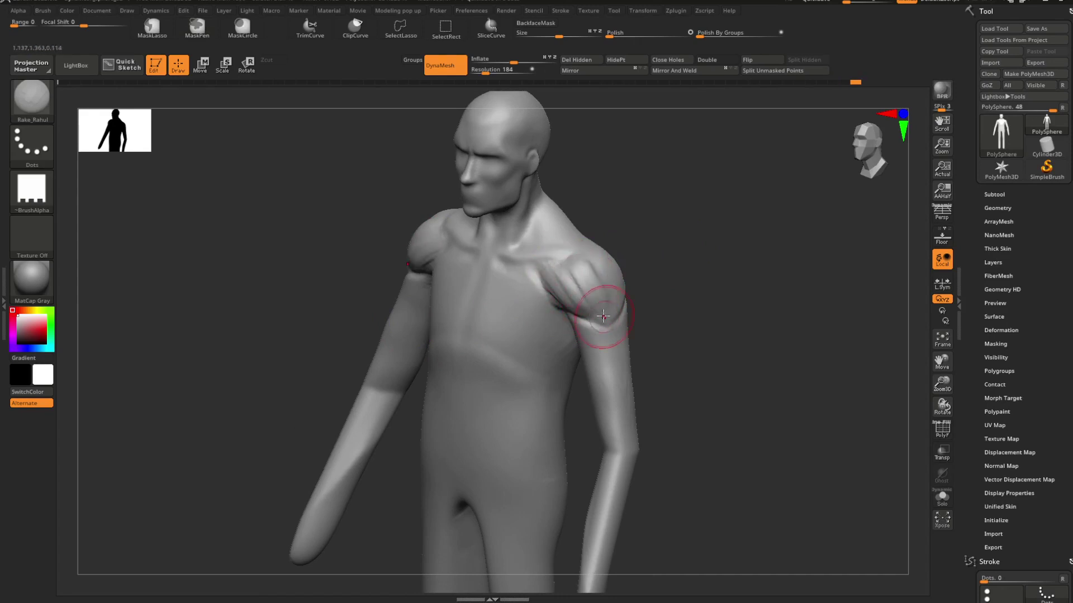
mouse_move(637, 296)
mouse_down()
mouse_move(689, 247)
mouse_move(677, 249)
mouse_move(678, 313)
mouse_move(598, 232)
mouse_up()
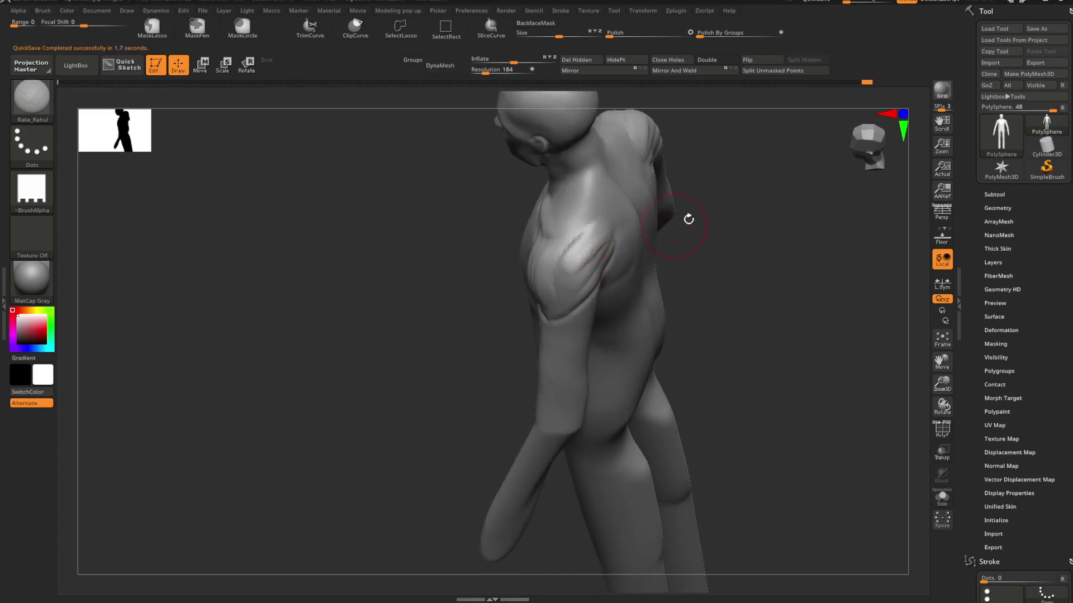
Step: Turn DynaMesh back on to rebuild the body mesh and check its polygroups in wireframe display
key(shift+f)
key(shift+f)
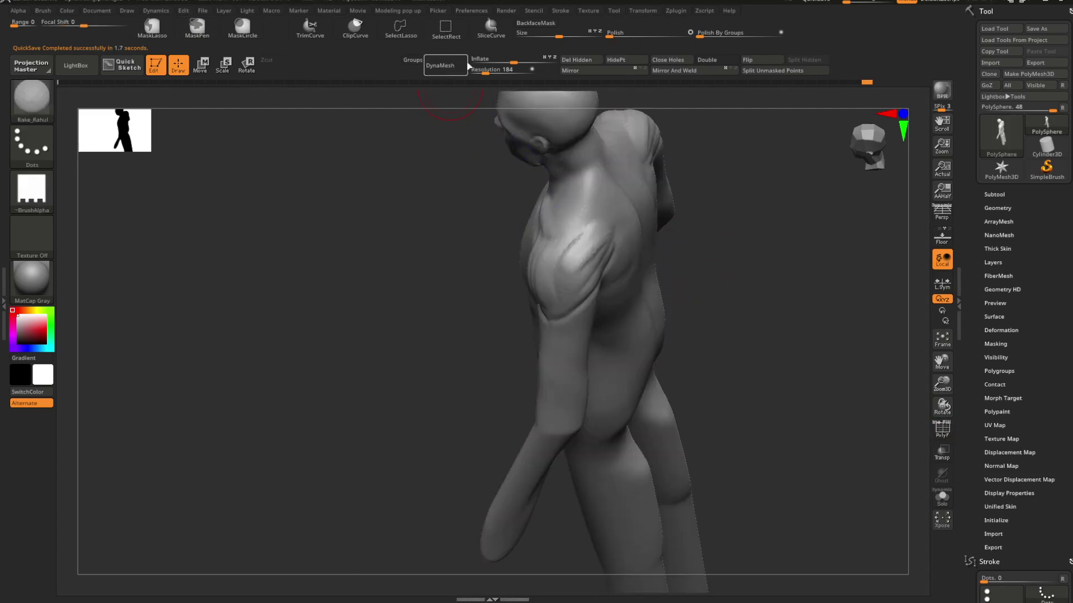
click(456, 65)
drag(685, 253, 703, 268)
key(shift+f)
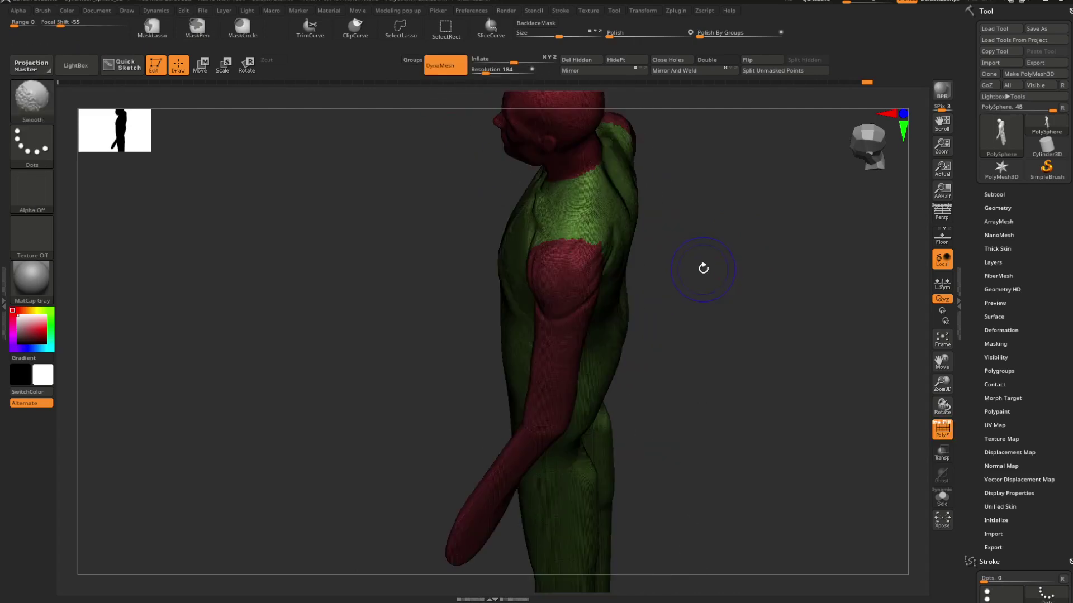
key(shift+f)
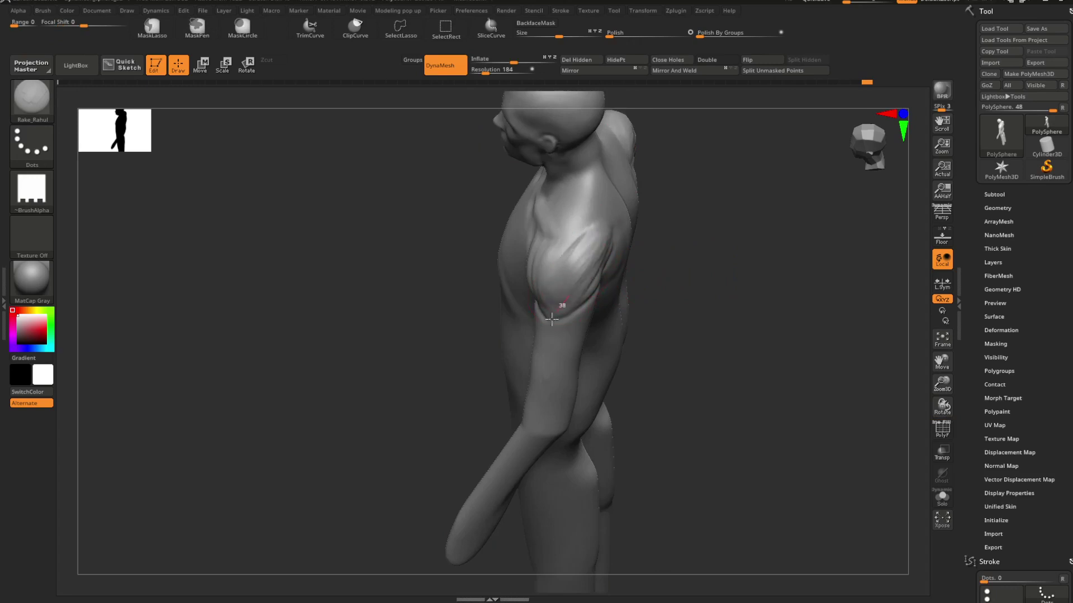
Step: Deepen the rear shoulder strands and build up the triceps on the backs of the upper arms with the Rake_Rahul brush
mouse_move(687, 268)
mouse_down()
mouse_move(692, 225)
mouse_move(692, 251)
mouse_move(661, 273)
mouse_move(722, 264)
mouse_move(623, 270)
mouse_up()
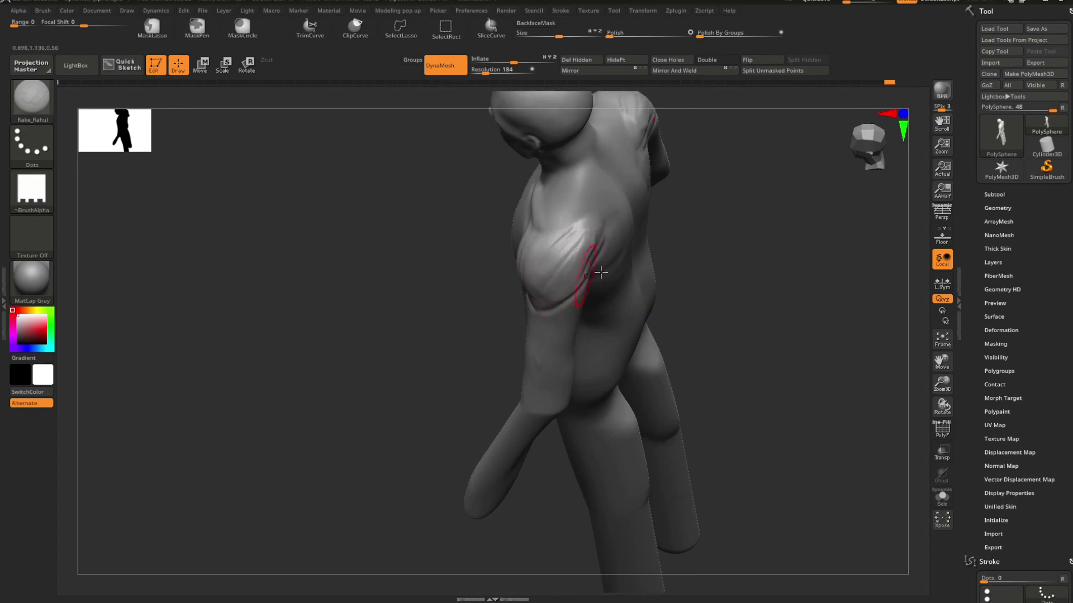
mouse_move(600, 272)
mouse_down()
mouse_move(716, 240)
mouse_move(714, 268)
mouse_move(730, 271)
mouse_move(714, 282)
mouse_move(711, 309)
mouse_move(706, 283)
mouse_move(682, 266)
mouse_move(621, 267)
mouse_up()
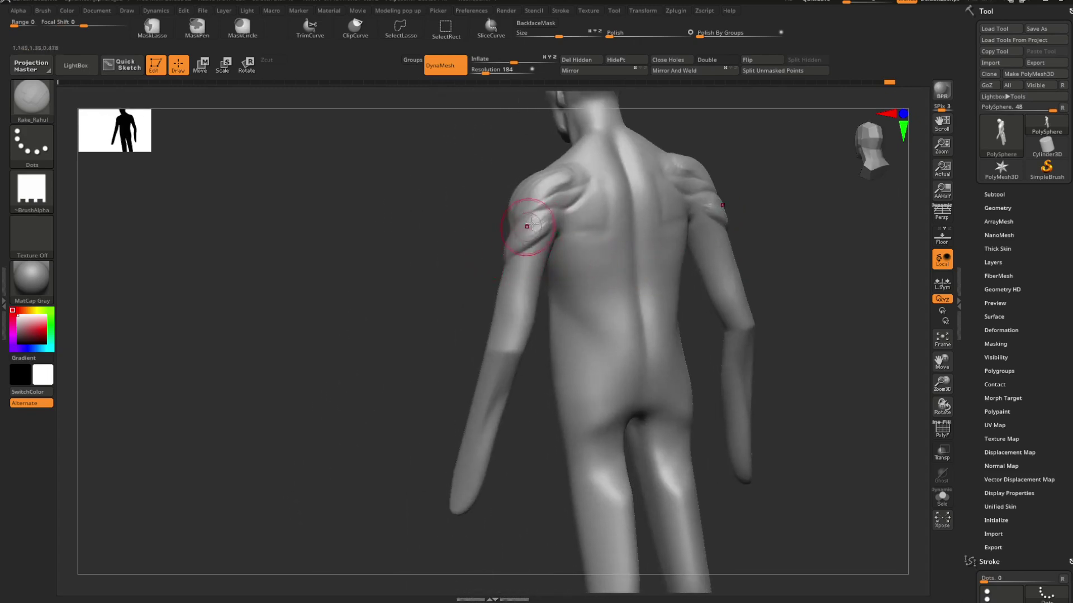
drag(543, 221, 516, 257)
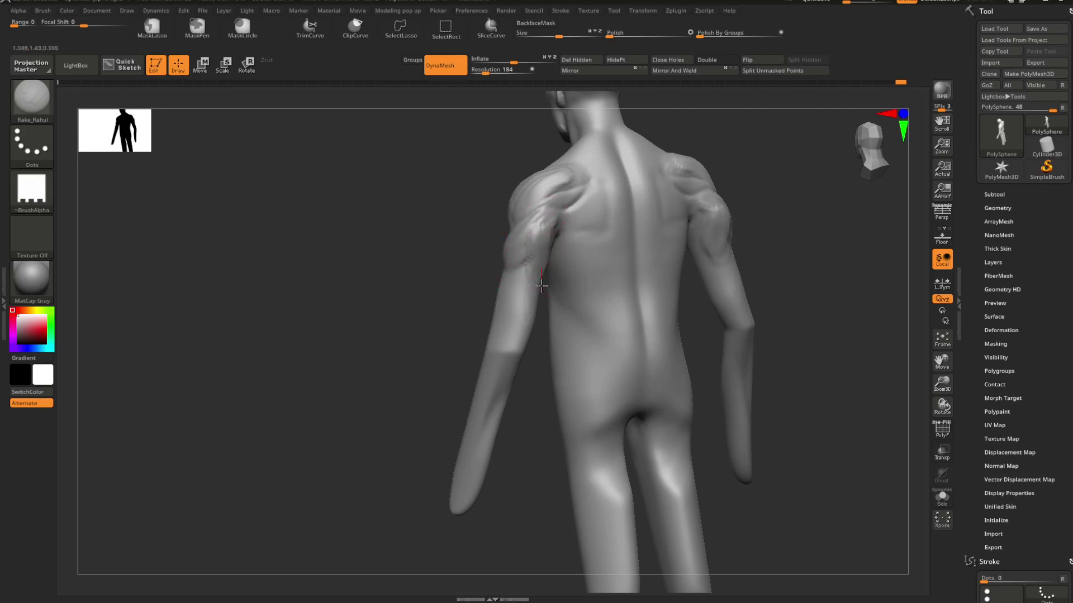
shift+drag(506, 296, 498, 280)
key(ctrl)
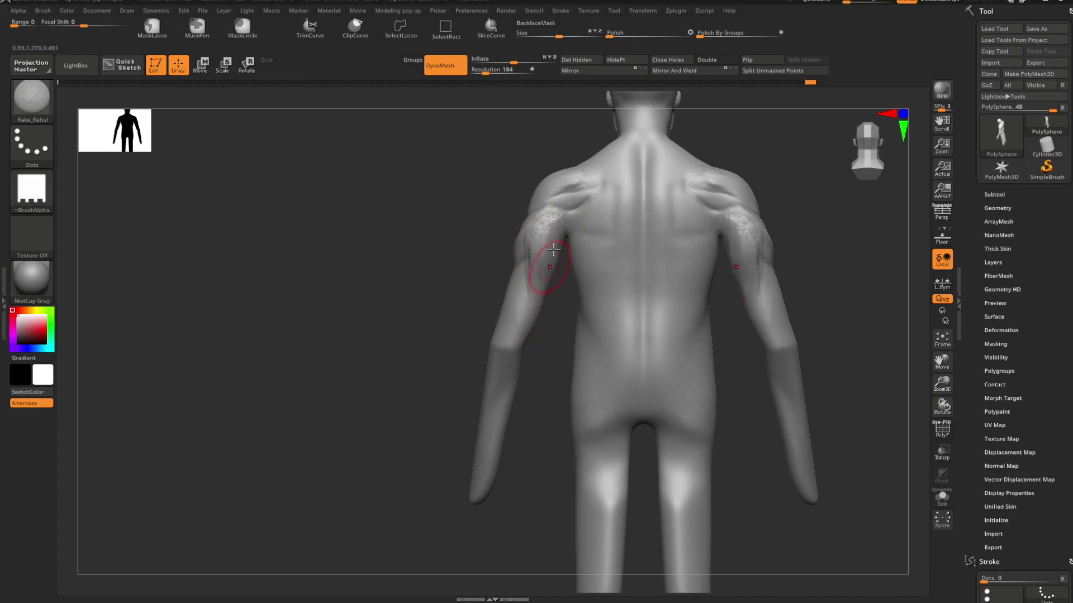
mouse_move(547, 336)
mouse_down()
mouse_move(630, 321)
mouse_move(634, 299)
mouse_move(670, 275)
mouse_move(613, 268)
mouse_up()
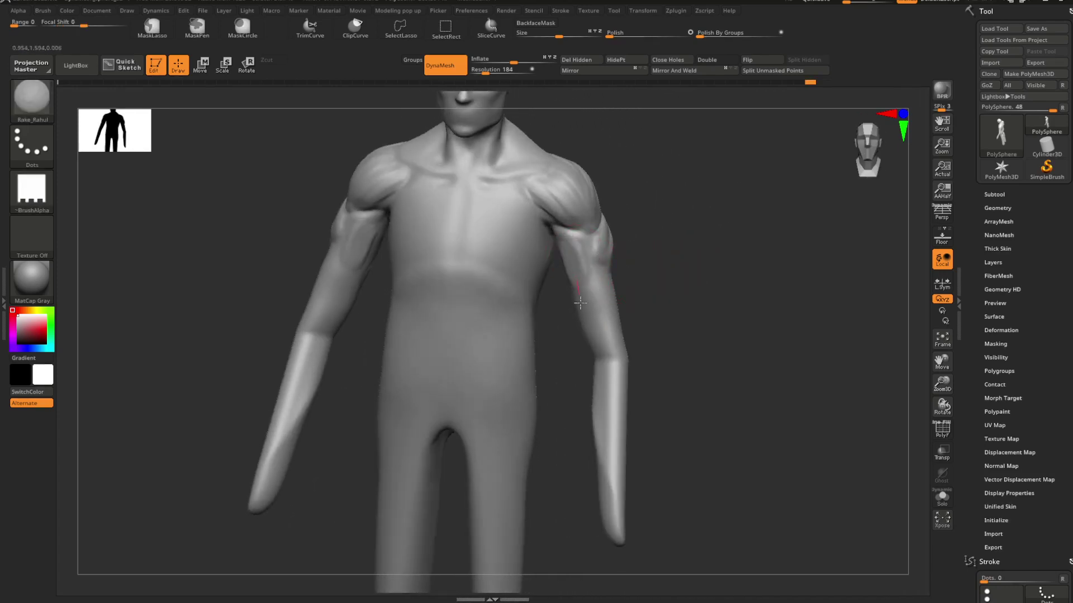
Step: Raise the biceps on the front of the upper arms with the Standard brush
key(b)
key(s)
key(t)
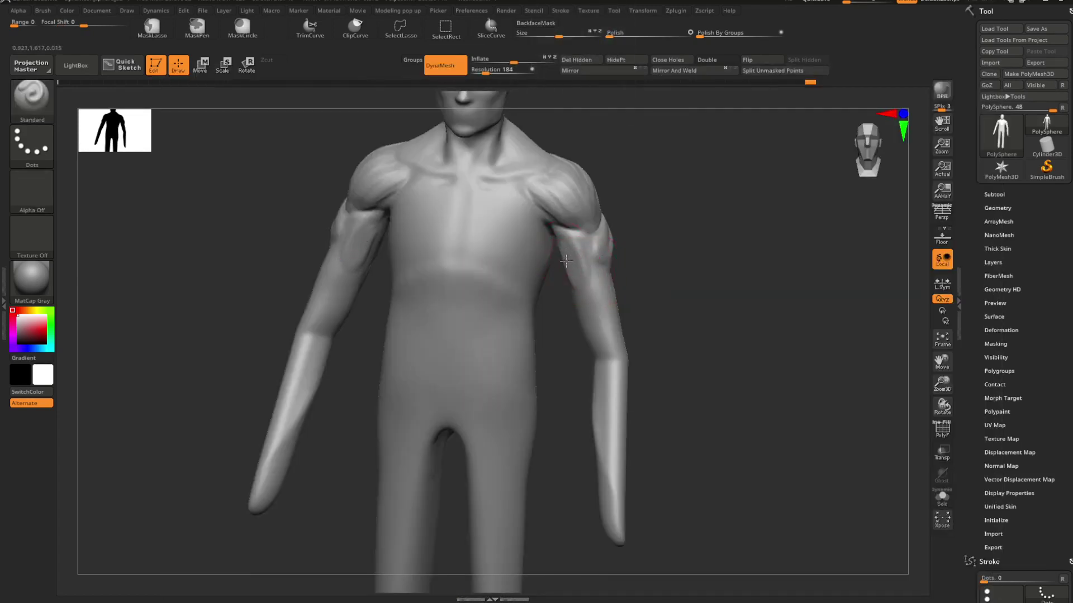
mouse_move(577, 262)
mouse_down()
mouse_move(584, 285)
mouse_move(651, 266)
mouse_up()
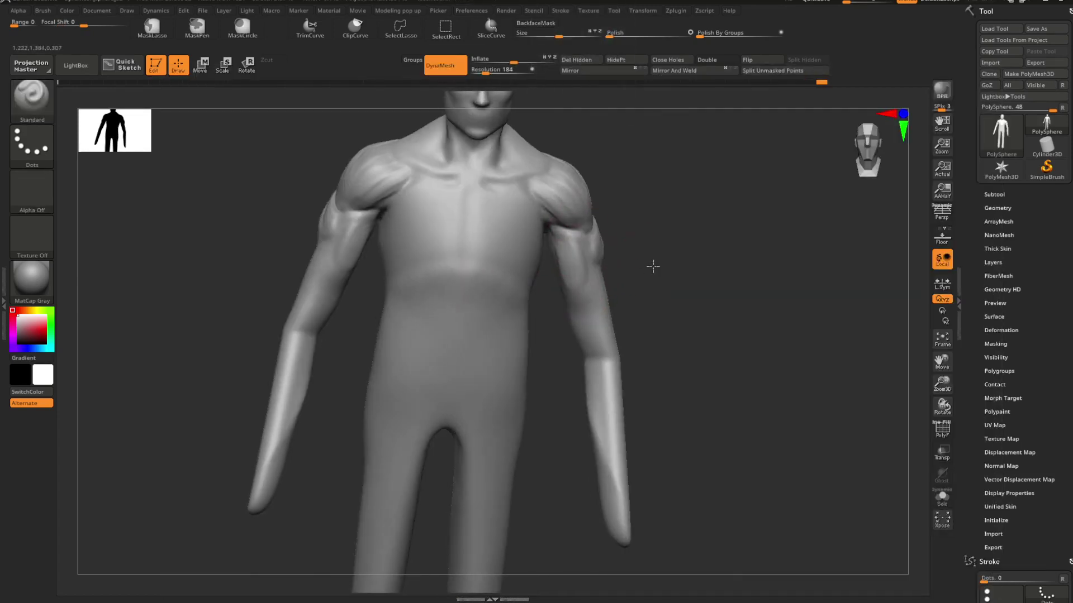
mouse_move(573, 240)
mouse_down()
mouse_move(560, 261)
mouse_move(586, 259)
mouse_move(582, 316)
mouse_move(666, 309)
mouse_move(629, 292)
mouse_move(661, 307)
mouse_move(656, 317)
mouse_up()
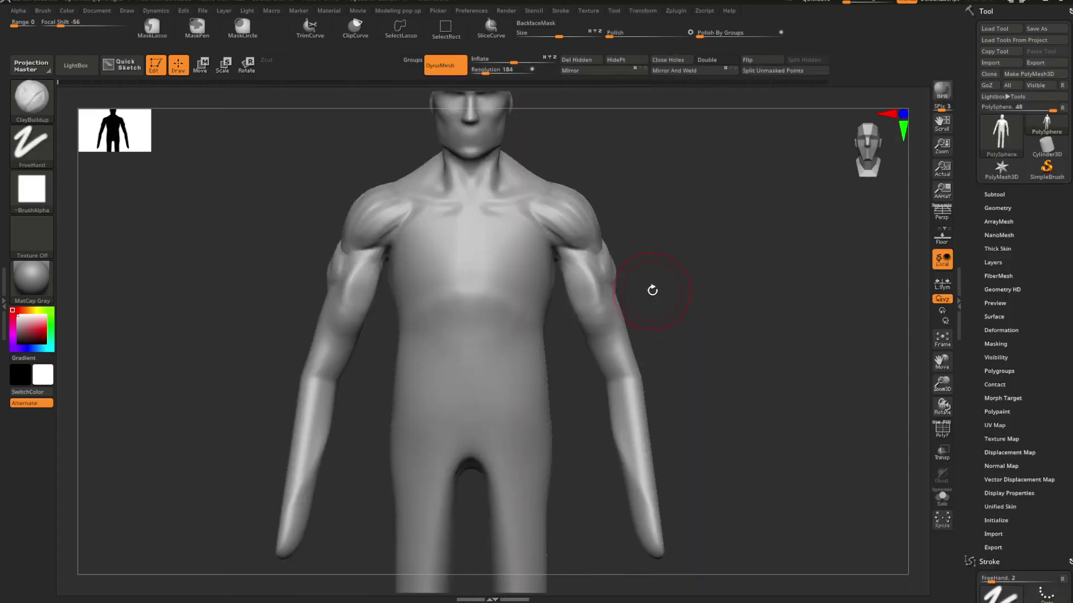
Step: Add volume to the upper arms below the shoulder muscles with a resized ClayBuildup brush and smooth the strokes
key(space)
drag(655, 291, 606, 279)
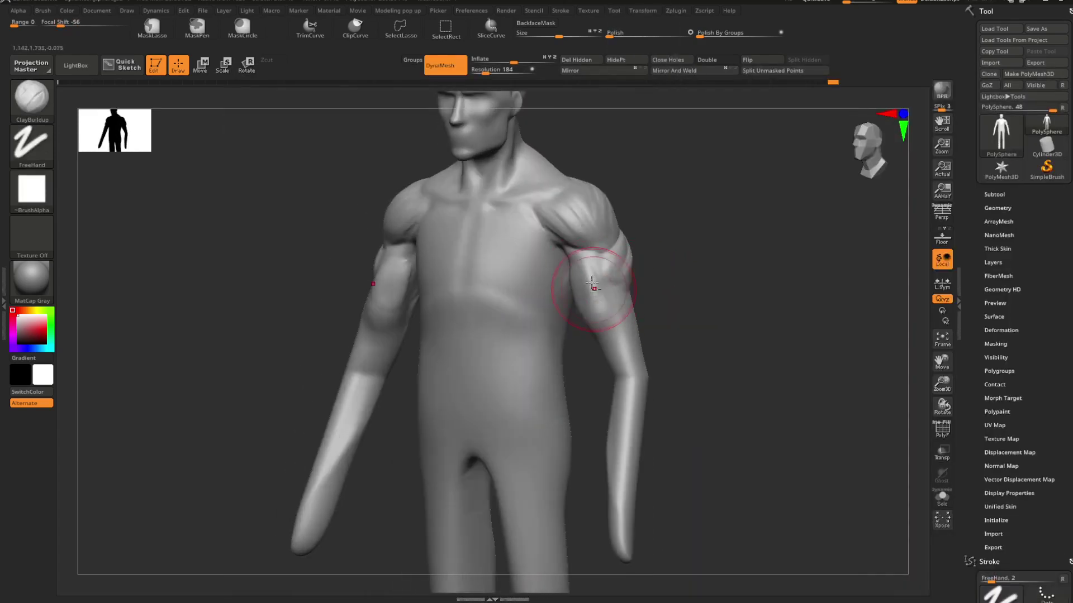
shift+drag(658, 300, 657, 291)
drag(593, 294, 582, 258)
drag(639, 288, 679, 284)
mouse_move(567, 283)
mouse_down()
mouse_move(622, 263)
mouse_move(678, 290)
mouse_move(669, 295)
mouse_move(682, 280)
mouse_move(665, 299)
mouse_up()
Step: Carve the lower edge of the chest muscles from the armpits inward with the DamStandard brush, redoing unsatisfactory strokes
key(b)
key(d)
key(s)
drag(418, 311, 479, 379)
key(ctrl+z)
drag(649, 340, 676, 292)
drag(586, 277, 479, 328)
key(ctrl+z)
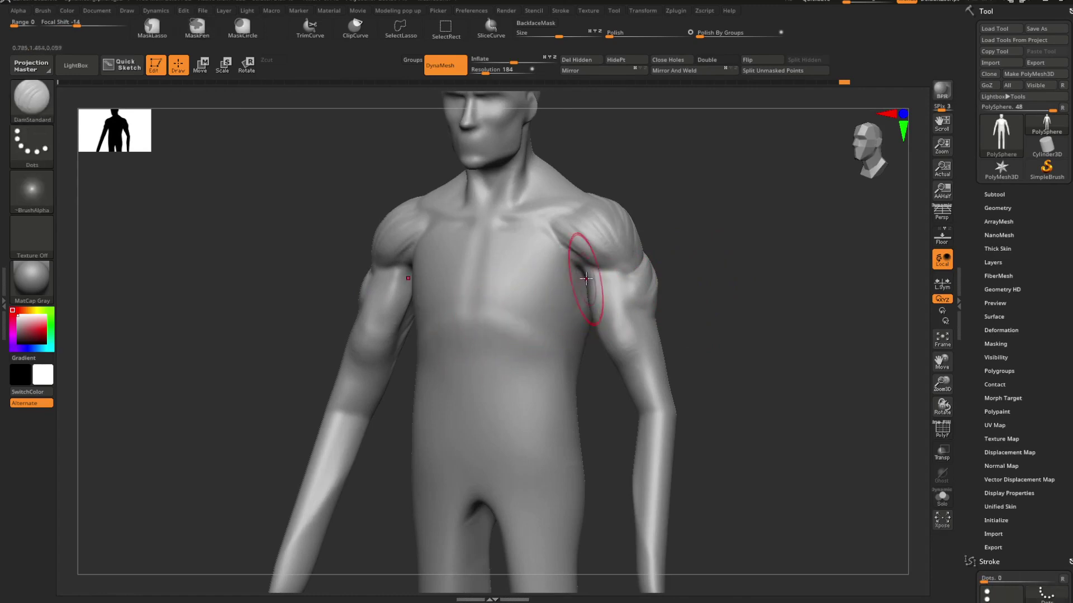
drag(586, 281, 479, 339)
Step: Adjust the silhouette of the shoulders and upper arms with a resized Move Topological brush, undoing unwanted pulls
mouse_move(670, 282)
mouse_down()
mouse_move(734, 261)
mouse_move(648, 256)
mouse_move(700, 297)
mouse_move(684, 271)
mouse_move(708, 269)
mouse_up()
key(b)
key(m)
key(t)
key(space)
key(space)
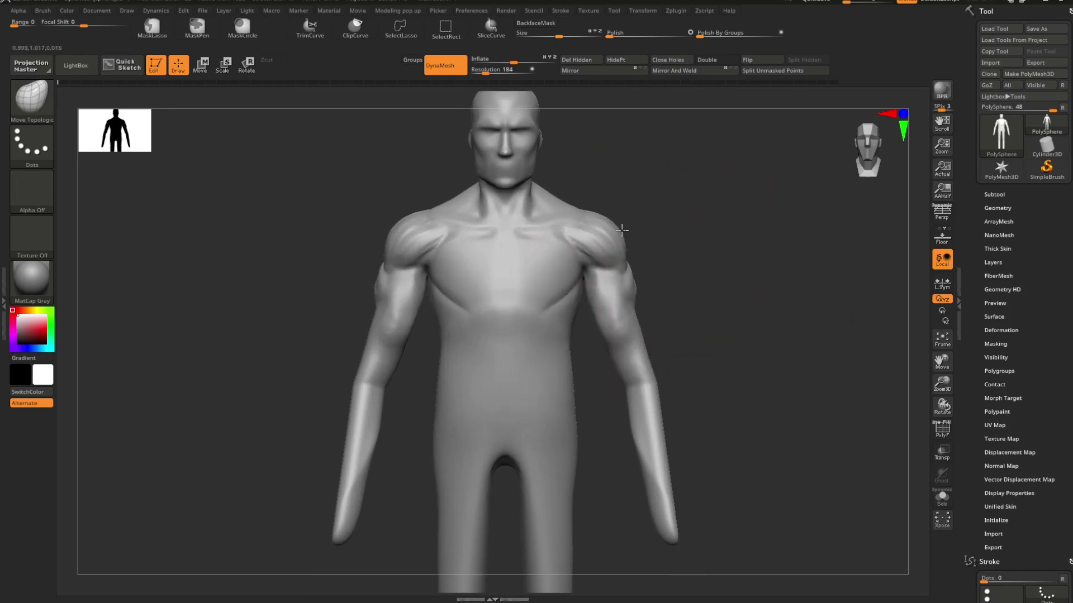
key(space)
mouse_move(607, 243)
mouse_down()
mouse_move(622, 240)
mouse_move(615, 269)
mouse_move(570, 289)
mouse_up()
key(ctrl+z)
key(space)
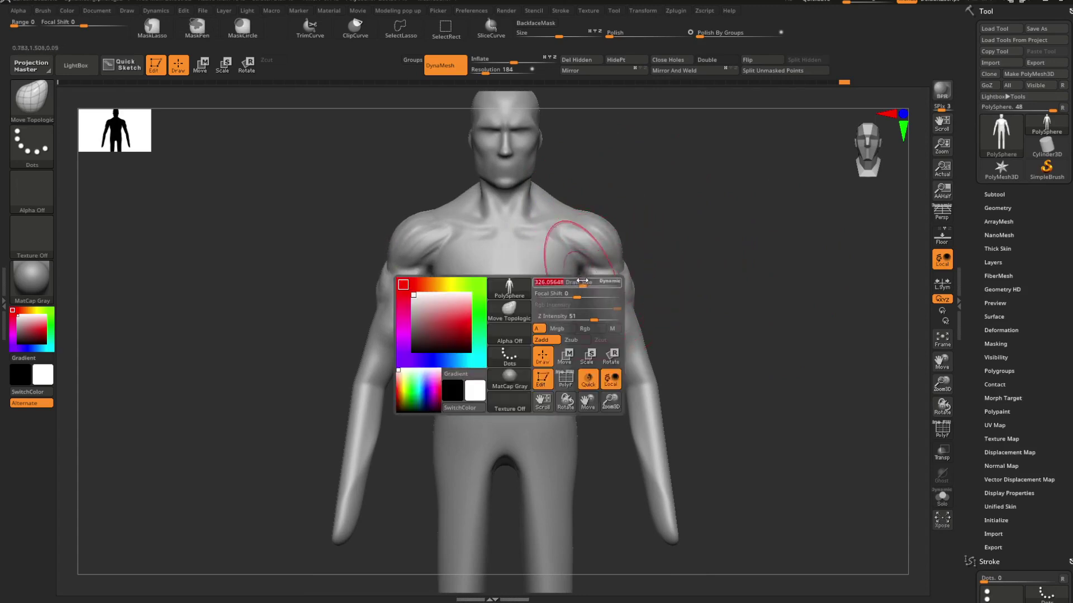
drag(638, 284, 658, 280)
mouse_move(578, 294)
mouse_down()
mouse_move(589, 299)
mouse_move(575, 297)
mouse_up()
key(ctrl+z)
mouse_move(628, 282)
mouse_down()
mouse_move(658, 284)
mouse_move(625, 284)
mouse_move(683, 269)
mouse_move(680, 280)
mouse_move(671, 254)
mouse_move(687, 263)
mouse_move(677, 282)
mouse_move(677, 270)
mouse_move(694, 266)
mouse_move(701, 283)
mouse_move(706, 270)
mouse_move(720, 277)
mouse_move(719, 255)
mouse_move(718, 264)
mouse_move(662, 266)
mouse_up()
key(space)
Step: Carve the lower chest edge and the midline and horizontal divisions of the abdominal muscles with a resized DamStandard brush
key(b)
key(d)
key(s)
key(space)
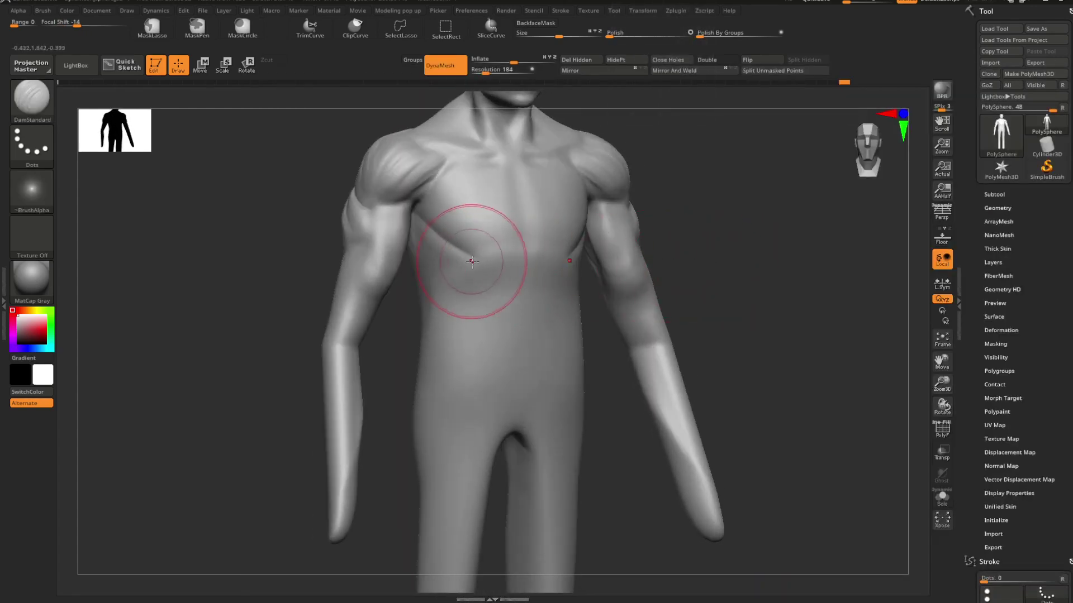
mouse_move(543, 292)
shift+mouse_down()
mouse_move(485, 266)
mouse_move(522, 267)
mouse_move(519, 279)
shift+mouse_up()
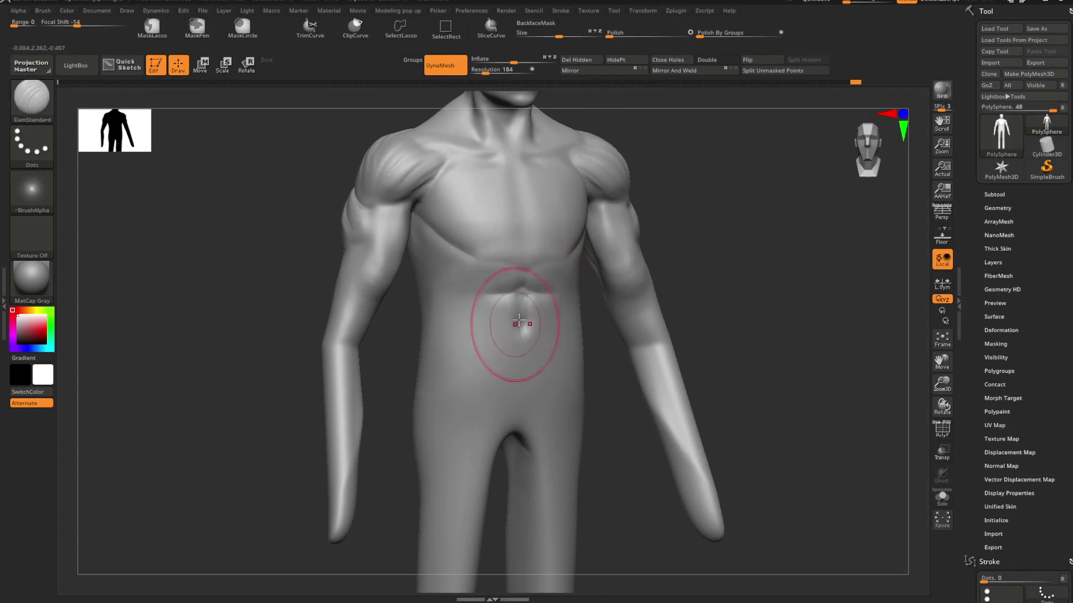
drag(519, 319, 498, 330)
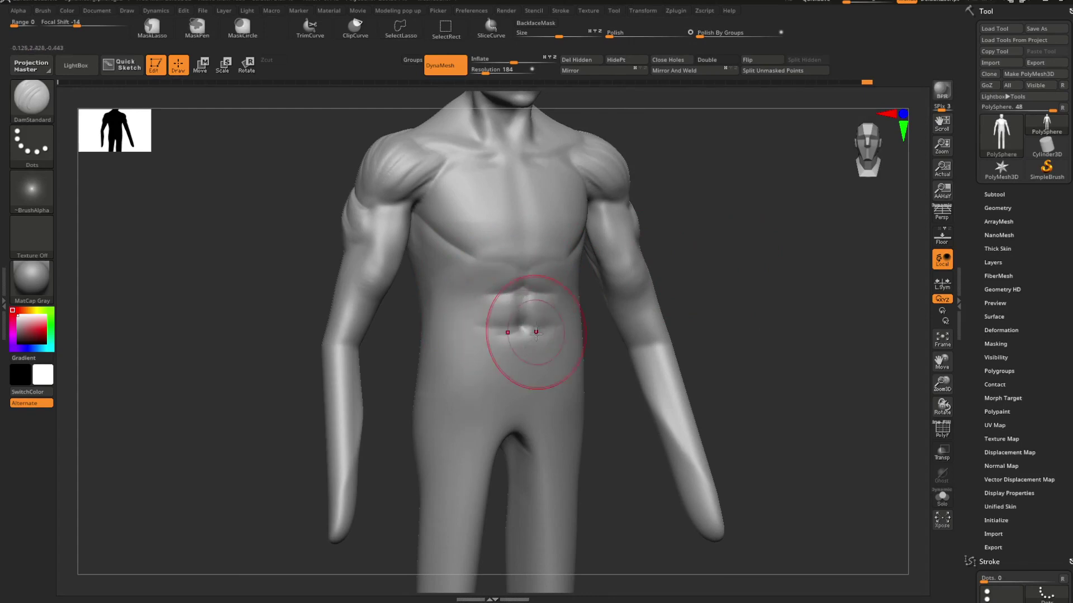
drag(519, 359, 512, 352)
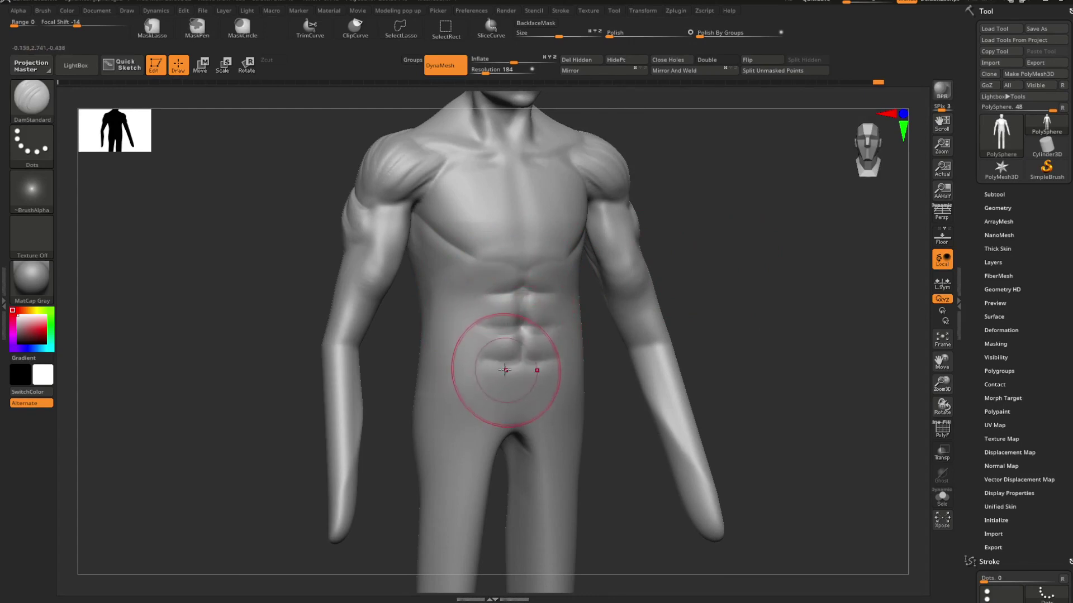
Step: Carve diagonal rib muscle grooves along the sides of the torso below the chest with a resized DamStandard brush
drag(657, 246, 551, 285)
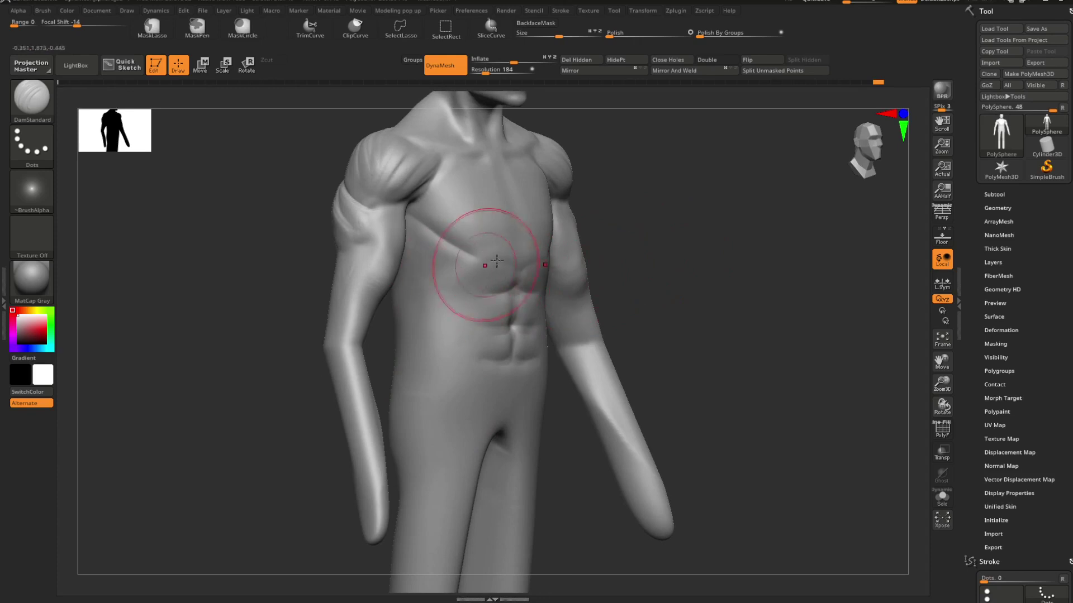
mouse_move(654, 230)
mouse_down()
mouse_move(687, 240)
mouse_move(665, 245)
mouse_move(704, 201)
mouse_move(643, 248)
mouse_up()
key(space)
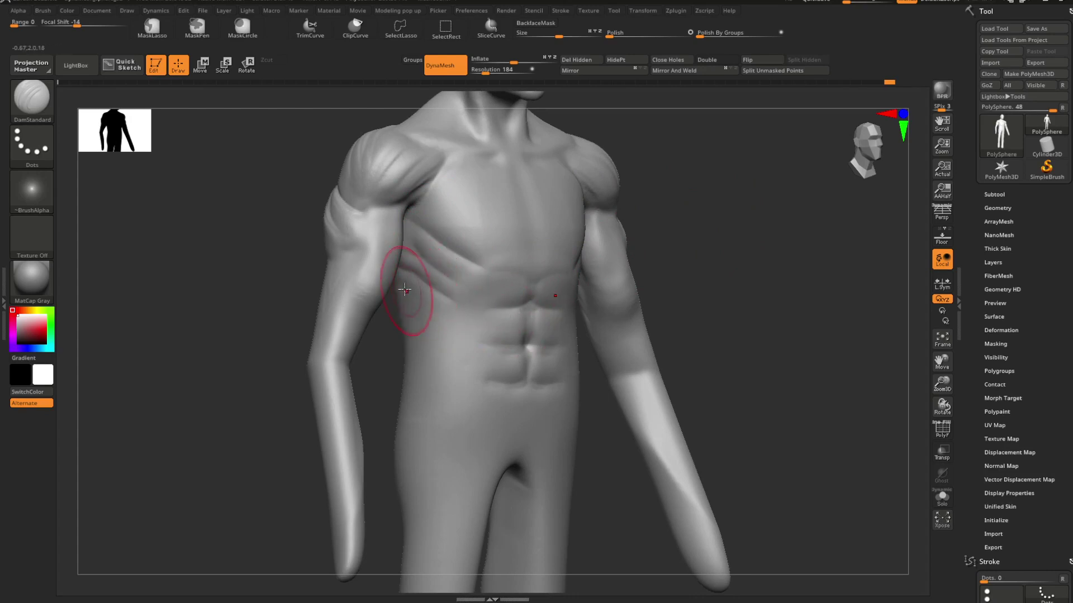
mouse_move(681, 257)
mouse_down()
mouse_move(720, 242)
mouse_move(673, 257)
mouse_move(668, 275)
mouse_up()
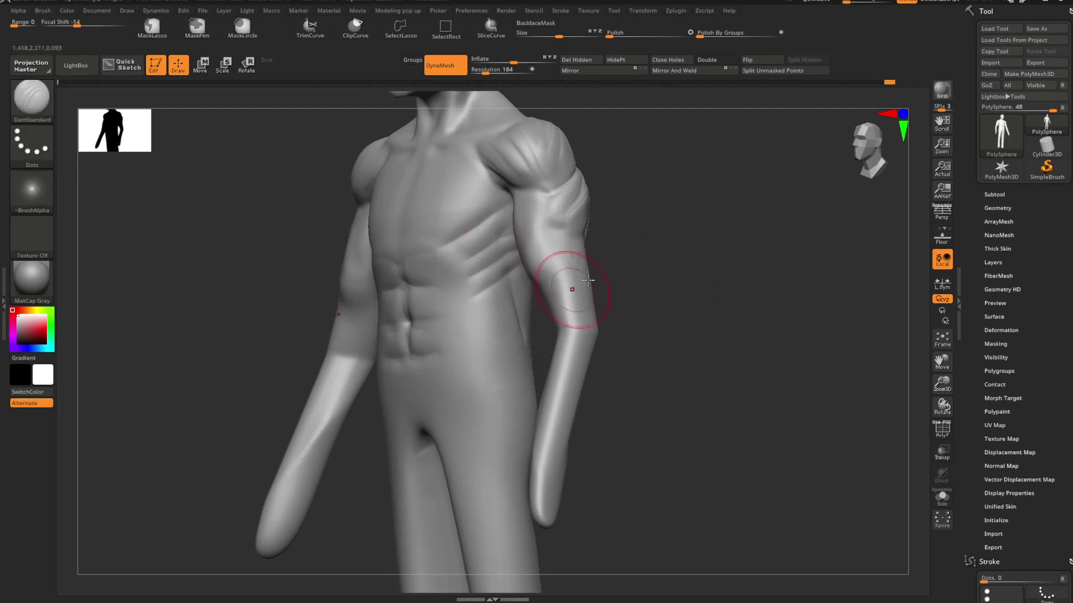
drag(587, 280, 625, 278)
mouse_move(544, 336)
mouse_down()
mouse_move(623, 278)
mouse_move(618, 258)
mouse_move(579, 249)
mouse_up()
Step: Adjust the side and back silhouette of the torso and arms with a resized Move Topological brush
mouse_move(729, 221)
mouse_down()
mouse_move(763, 182)
mouse_move(510, 297)
mouse_up()
mouse_move(615, 284)
mouse_down()
mouse_move(780, 223)
mouse_move(716, 236)
mouse_move(568, 297)
mouse_up()
mouse_move(648, 288)
mouse_down()
mouse_move(704, 273)
mouse_move(529, 329)
mouse_up()
key(b)
key(m)
key(t)
key(space)
click(698, 274)
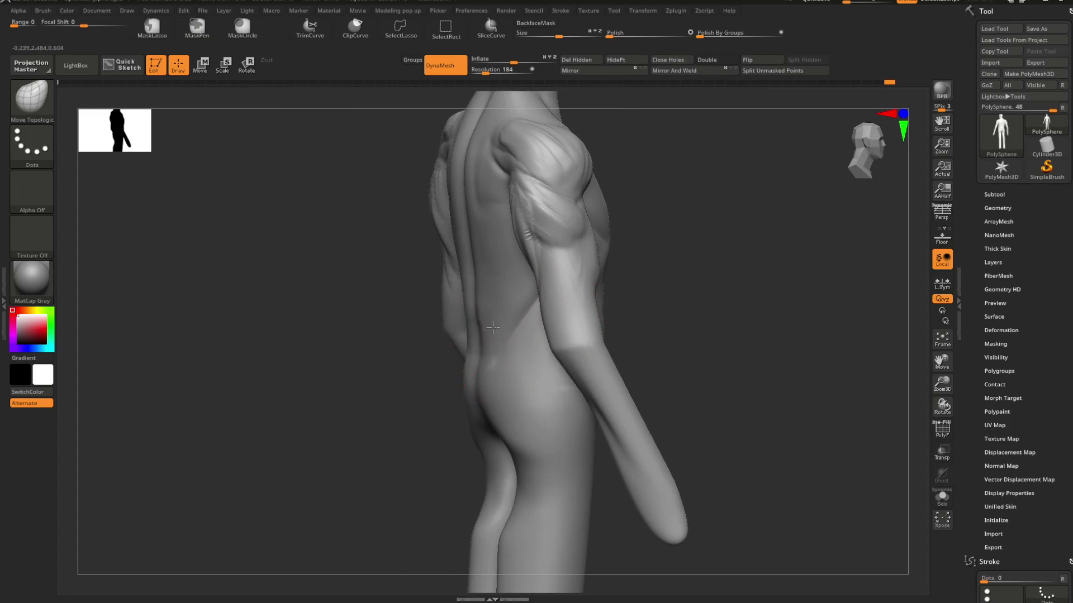
mouse_move(507, 344)
mouse_down()
mouse_move(689, 297)
mouse_move(641, 277)
mouse_move(689, 278)
mouse_move(656, 301)
mouse_move(661, 290)
mouse_move(638, 284)
mouse_move(687, 287)
mouse_move(665, 272)
mouse_move(674, 282)
mouse_move(661, 282)
mouse_up()
Step: Build up the forearm muscles around and below the elbows with a resized ClayBuildup brush and smooth the strokes
key(b)
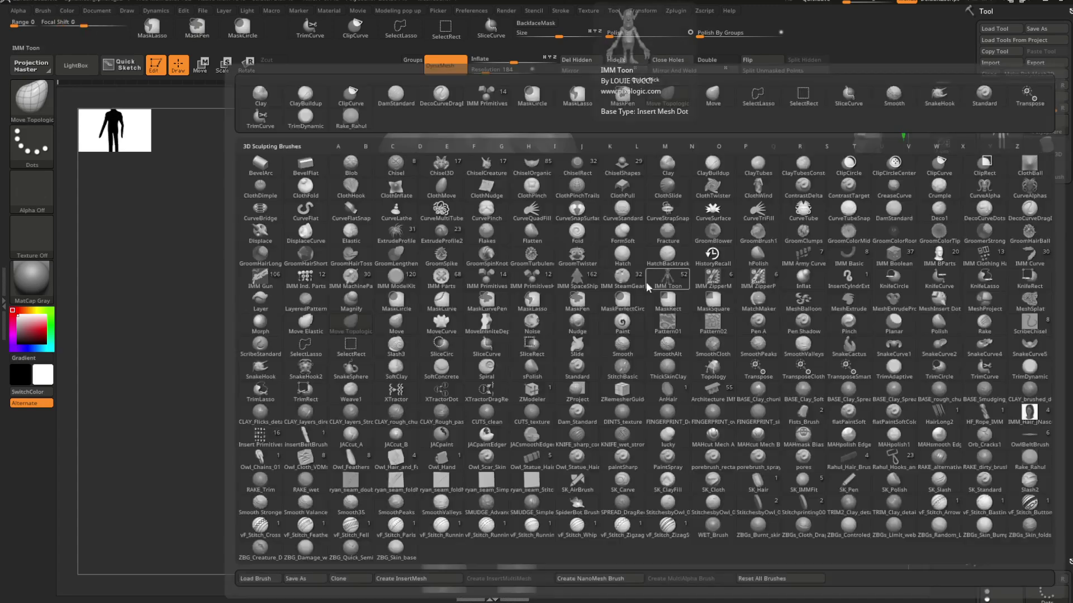
key(c)
key(b)
key(space)
mouse_move(670, 268)
mouse_down()
mouse_move(631, 266)
mouse_move(661, 285)
mouse_move(646, 293)
mouse_move(609, 287)
mouse_up()
key(space)
key(space)
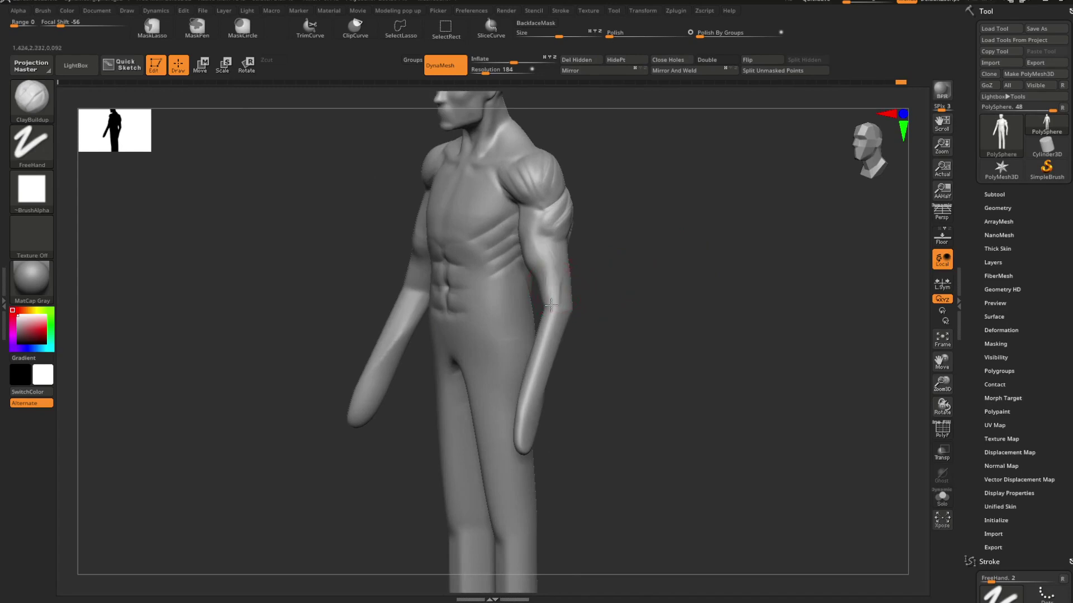
right_drag(550, 294, 568, 292)
mouse_move(550, 273)
mouse_down()
mouse_move(547, 330)
mouse_move(547, 299)
mouse_move(549, 313)
mouse_up()
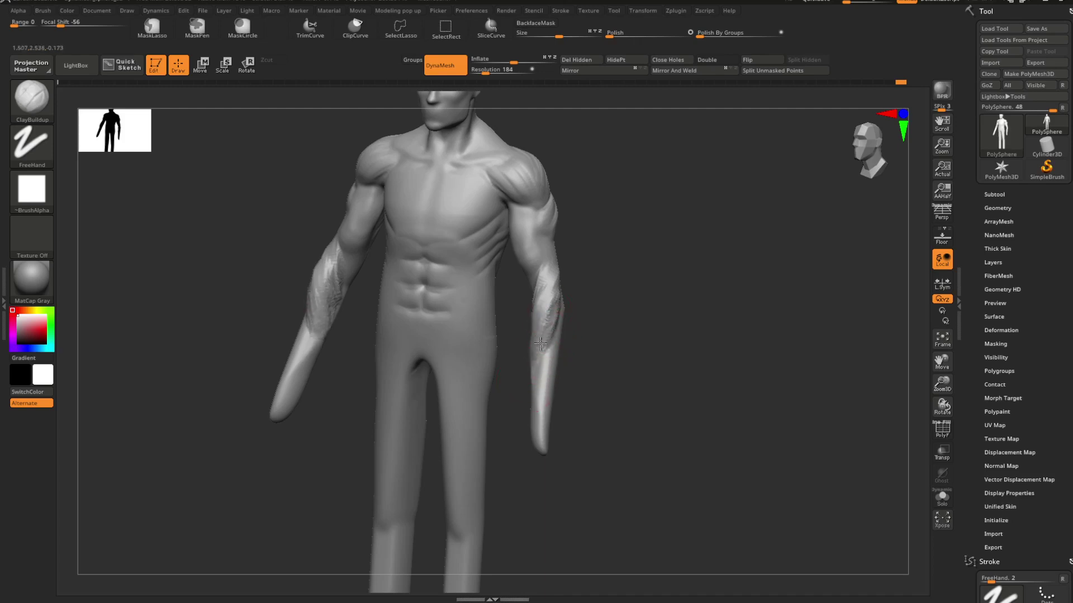
shift+drag(530, 328, 587, 275)
Step: Carve the muscle separations on the back of the upper arms and around the elbows with the DamStandard brush
key(ctrl+shift)
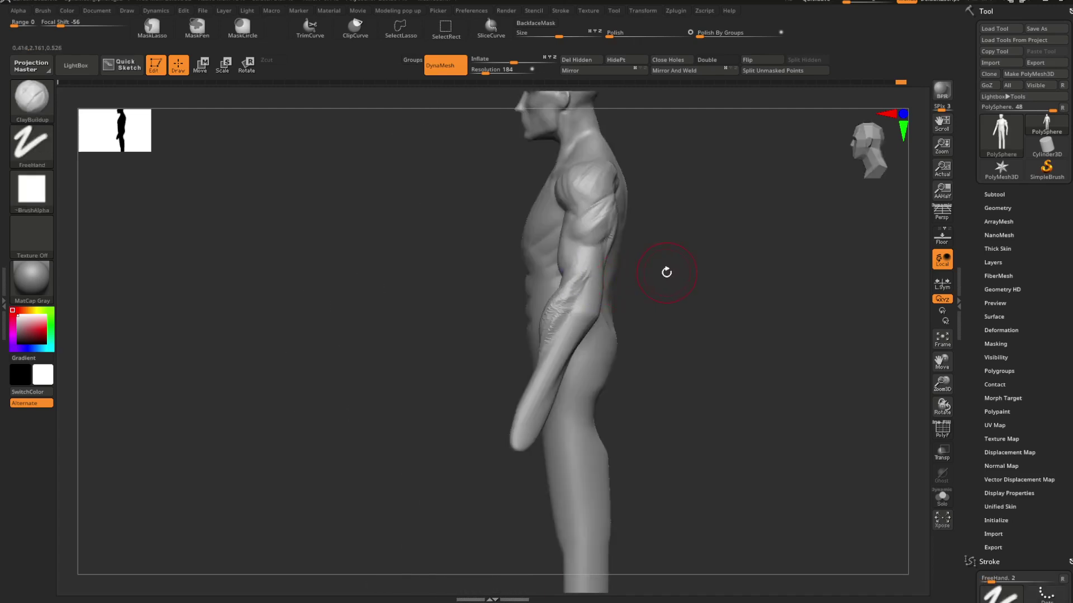
mouse_move(669, 273)
mouse_down()
mouse_move(687, 275)
mouse_move(565, 302)
mouse_move(570, 316)
mouse_move(583, 300)
mouse_up()
key(b)
key(d)
key(s)
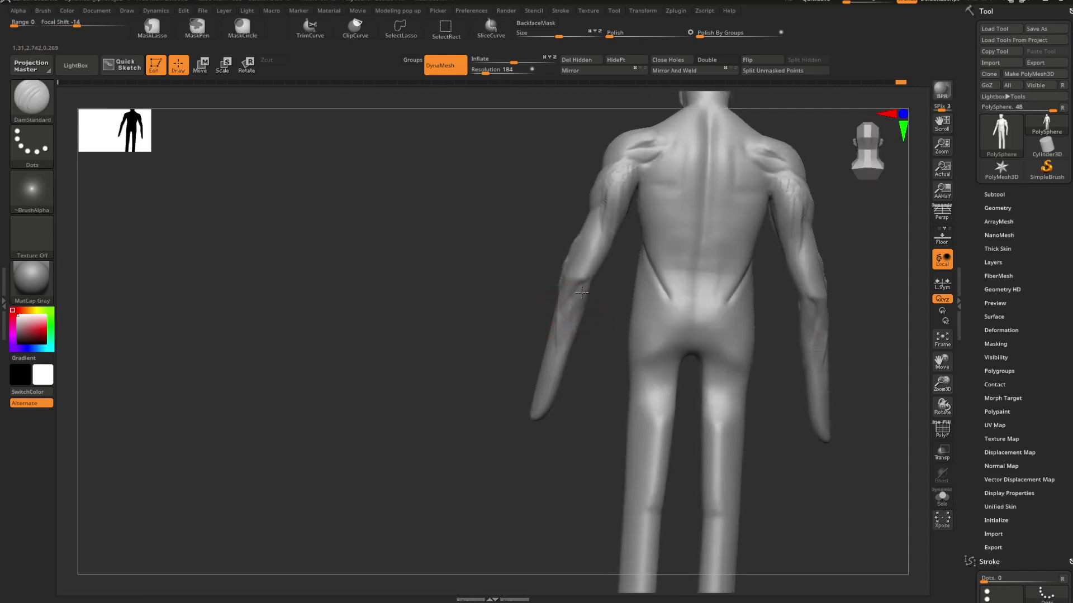
drag(601, 242, 611, 248)
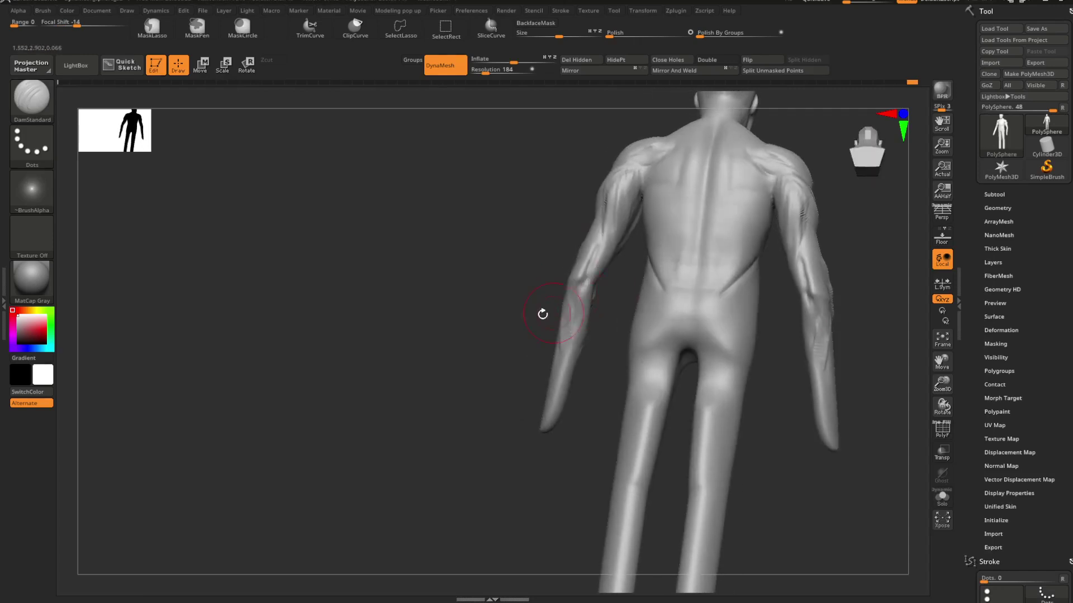
drag(543, 314, 662, 302)
ctrl+right_drag(662, 302, 668, 256)
drag(668, 257, 670, 258)
ctrl+right_drag(670, 258, 676, 276)
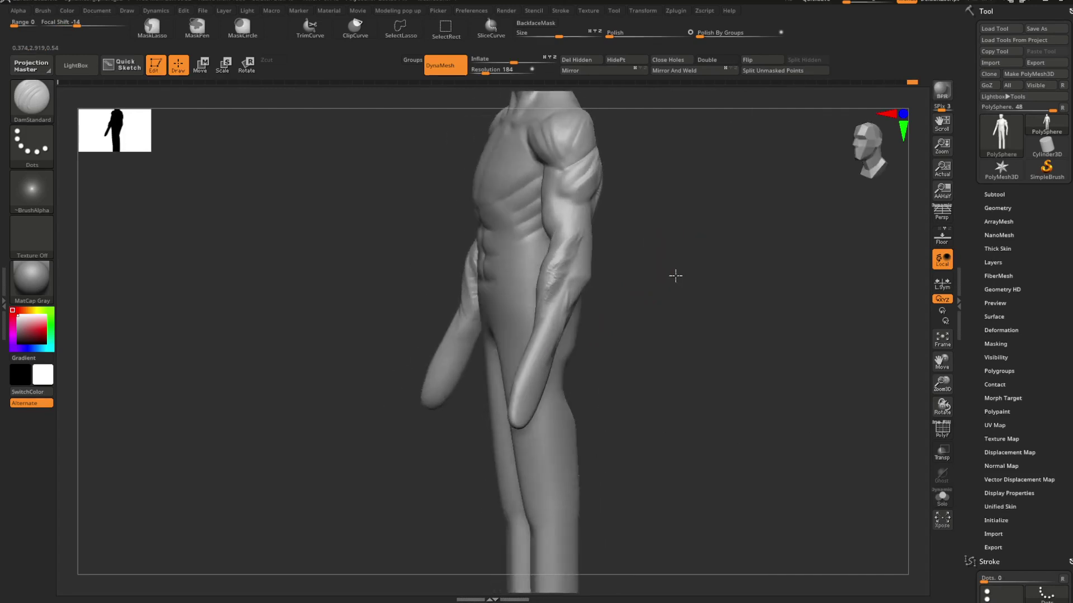
drag(675, 275, 633, 292)
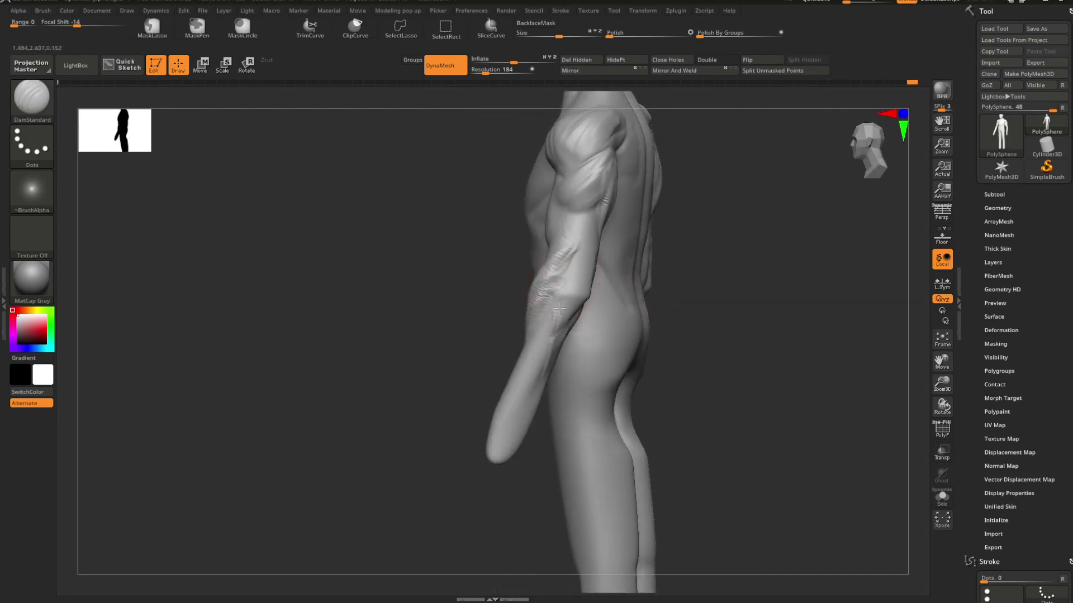
mouse_move(547, 351)
mouse_down()
mouse_move(682, 290)
mouse_move(665, 249)
mouse_up()
Step: Thicken the forearms below the elbows with a resized Inflat brush
key(b)
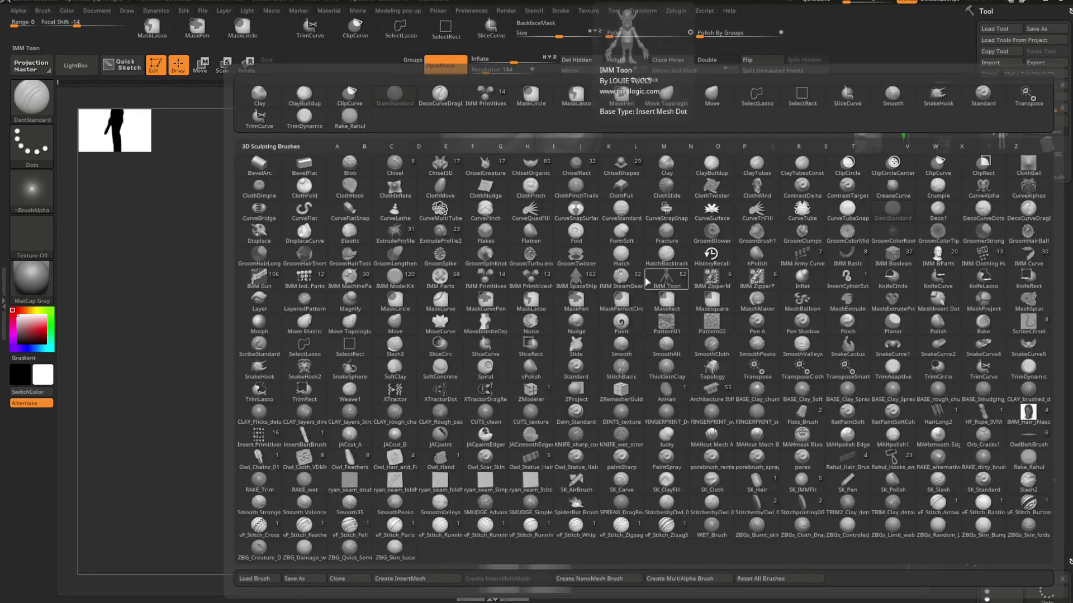
key(c)
key(b)
key(b)
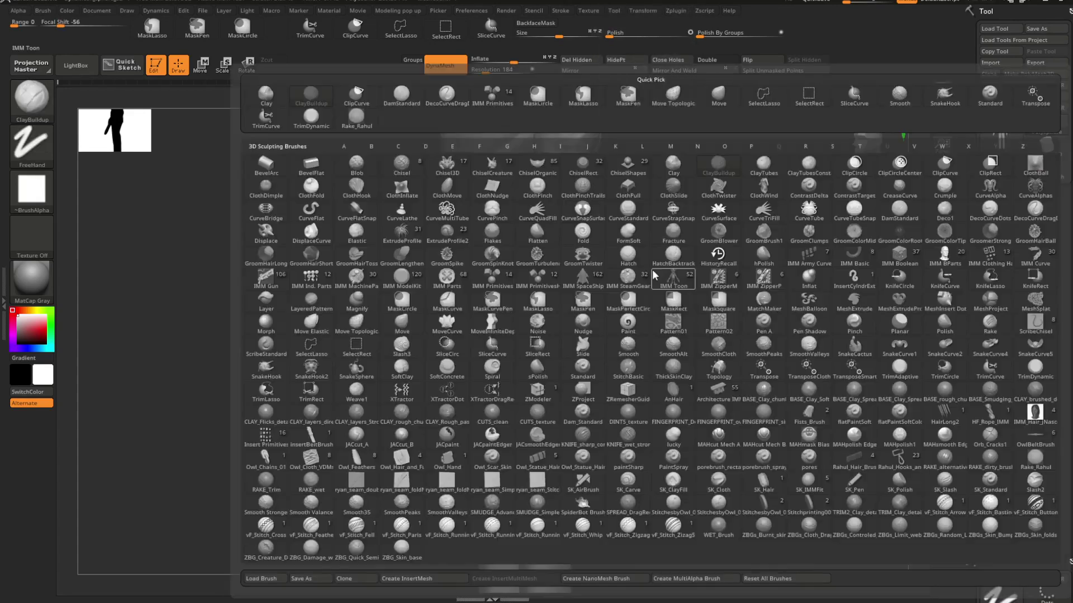
key(i)
key(n)
key(space)
drag(666, 266, 574, 291)
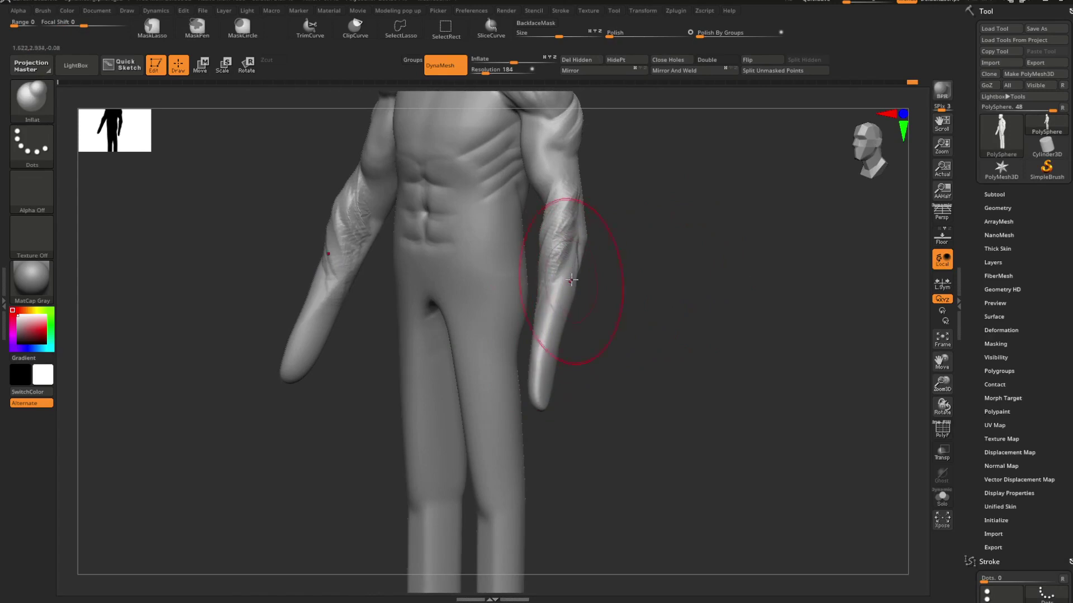
mouse_move(575, 357)
mouse_down()
mouse_move(616, 346)
mouse_move(603, 308)
mouse_move(612, 284)
mouse_move(579, 306)
mouse_move(597, 381)
mouse_move(604, 374)
mouse_up()
Step: Flatten the lower ends of the forearms with the TrimDynamic brush
key(b)
key(t)
key(d)
ctrl+shift+drag(616, 278, 524, 309)
ctrl+shift+click(524, 310)
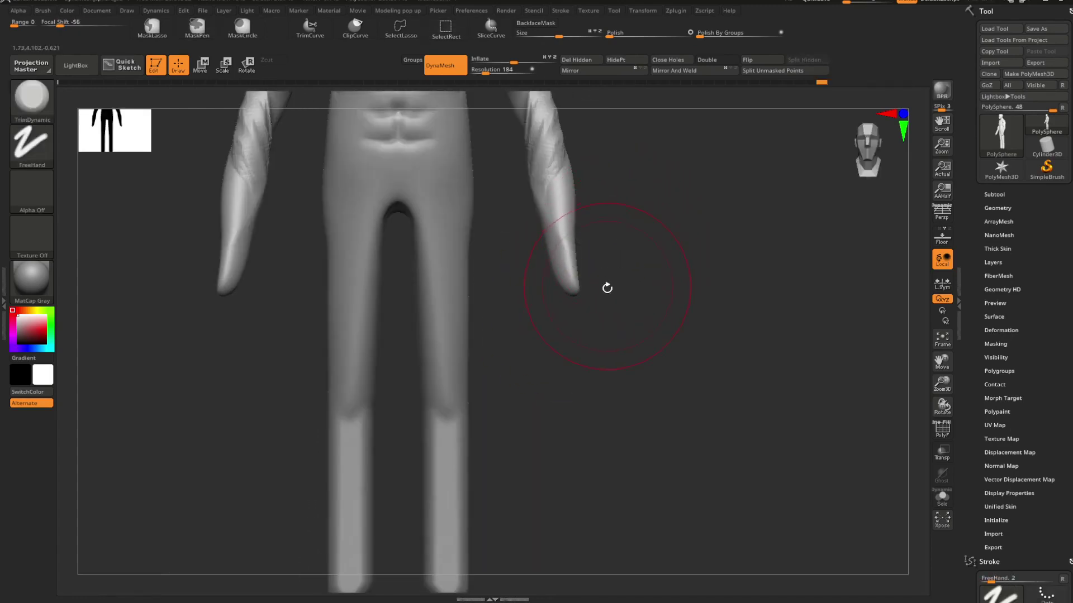
Step: Reshape the forearm outline and turn the arm ends into hand stubs with a resized Move Topological brush
key(b)
key(m)
key(t)
key(space)
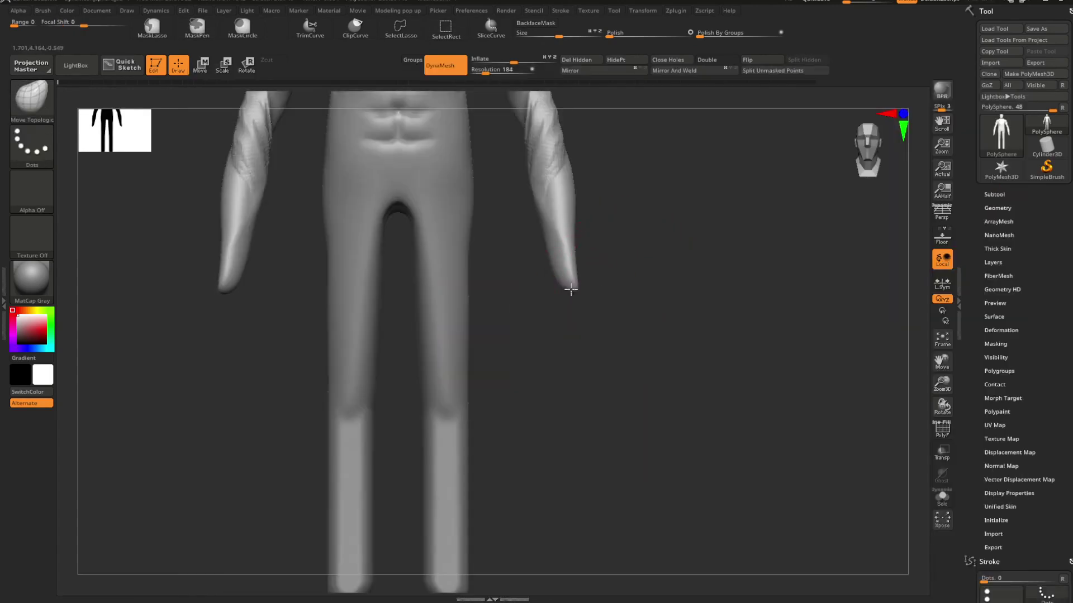
mouse_move(571, 289)
mouse_down()
mouse_move(562, 267)
mouse_move(618, 266)
mouse_move(632, 297)
mouse_move(618, 283)
mouse_move(651, 283)
mouse_move(640, 261)
mouse_move(695, 311)
mouse_move(624, 273)
mouse_up()
key(space)
drag(620, 271, 585, 261)
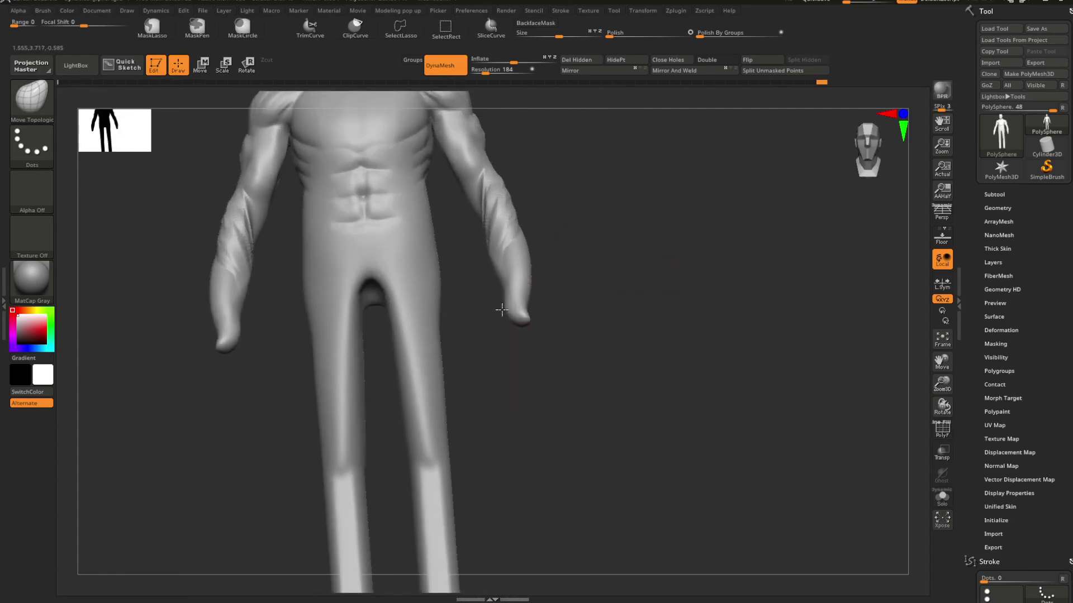
mouse_move(532, 311)
mouse_down()
mouse_move(540, 299)
mouse_move(577, 319)
mouse_move(565, 287)
mouse_move(613, 309)
mouse_move(608, 292)
mouse_move(646, 320)
mouse_move(659, 263)
mouse_move(676, 269)
mouse_move(644, 252)
mouse_move(569, 282)
mouse_move(537, 319)
mouse_move(556, 334)
mouse_move(543, 309)
mouse_move(649, 314)
mouse_move(625, 301)
mouse_move(622, 280)
mouse_move(621, 291)
mouse_up()
Step: Add layered muscle volume to the upper forearms with a resized ClayBuildup brush
key(b)
key(c)
key(b)
key(space)
click(653, 261)
mouse_move(610, 238)
alt+mouse_down()
mouse_move(625, 306)
mouse_move(630, 273)
mouse_move(639, 314)
alt+mouse_up()
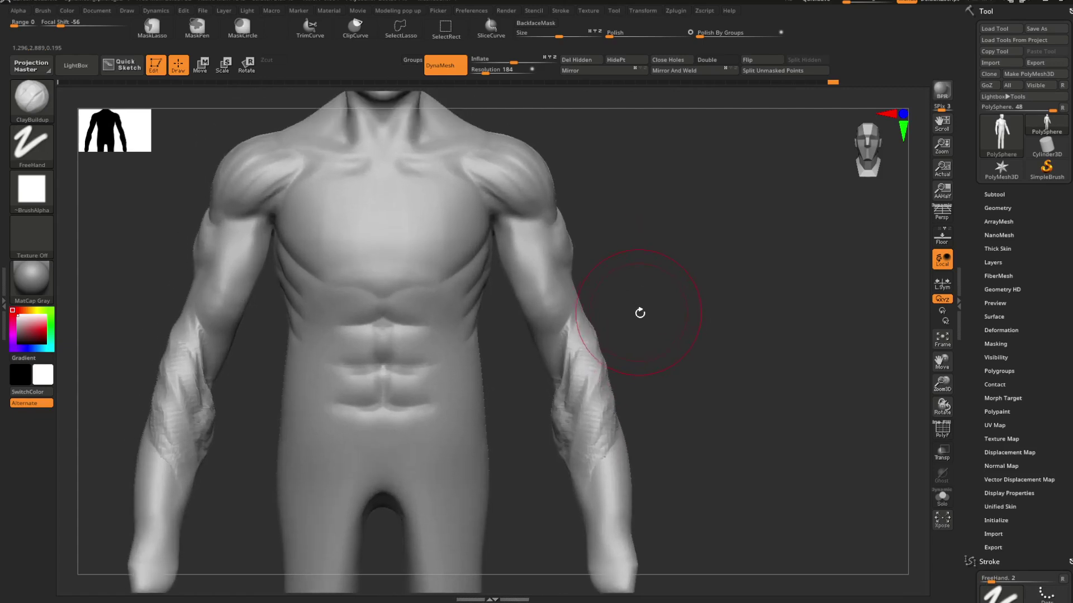
mouse_move(644, 358)
alt+mouse_down()
mouse_move(639, 274)
mouse_move(650, 268)
mouse_move(636, 260)
alt+mouse_up()
Step: Build up the triceps on the back of the upper arms with the ClayBuildup brush and smooth them
right_click(650, 268)
drag(634, 203, 591, 240)
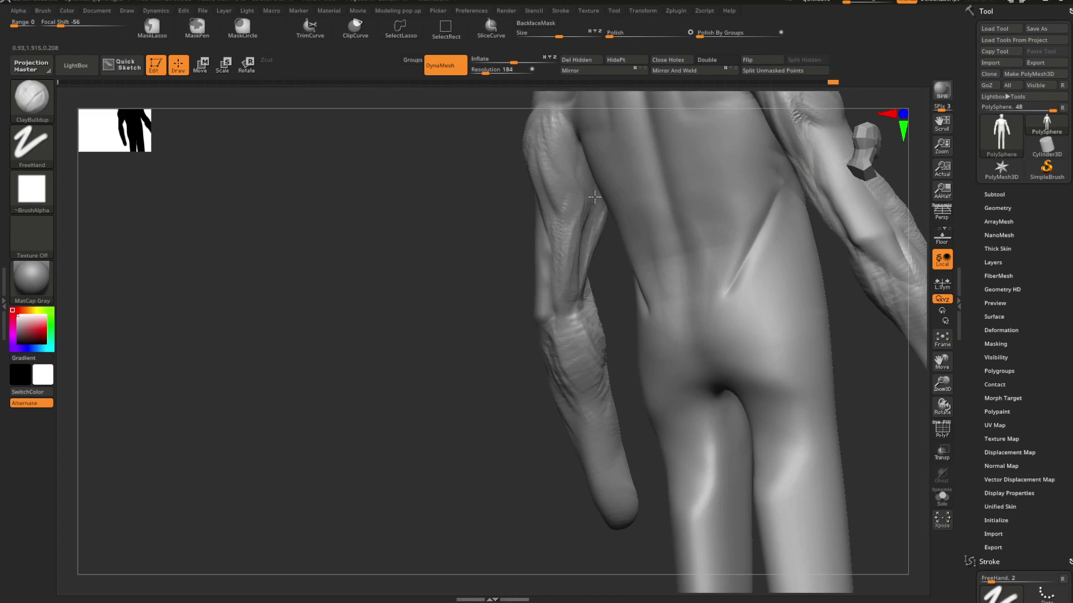
key(shift)
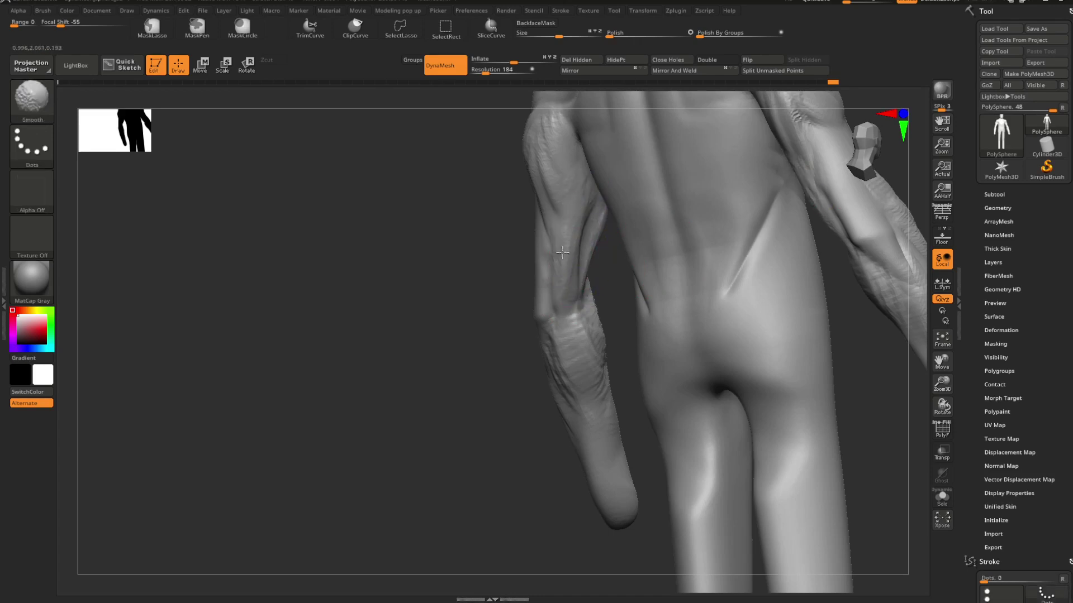
drag(480, 330, 637, 297)
Step: Define the inner elbow hollow and the adjoining forearm muscles with a resized ClayBuildup brush, smoothing the transitions
mouse_move(690, 237)
alt+mouse_down()
mouse_move(678, 244)
mouse_move(696, 244)
mouse_move(681, 263)
alt+mouse_up()
key(space)
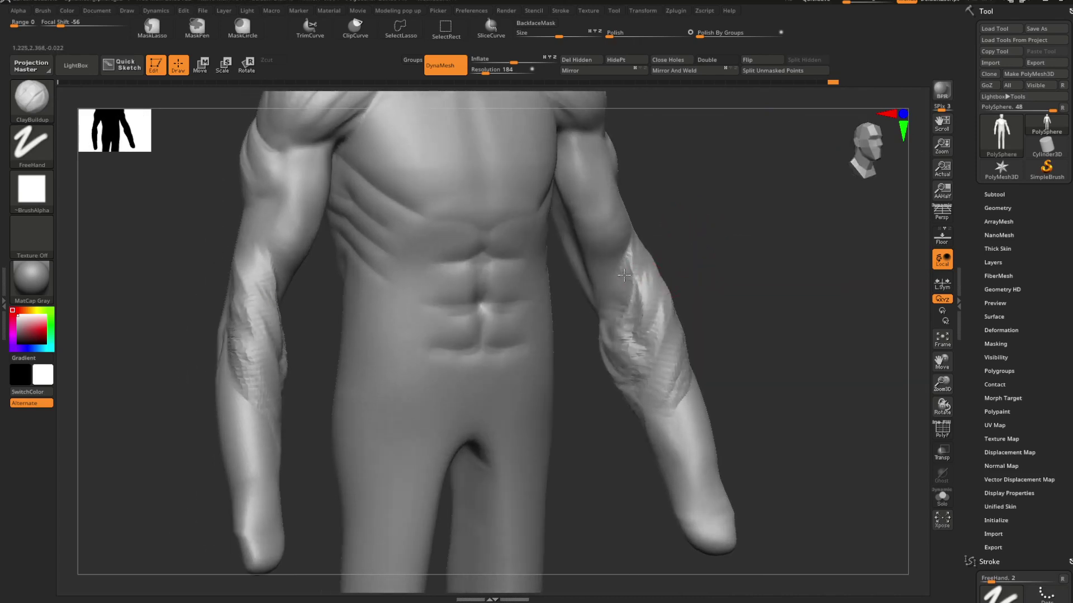
drag(635, 290, 635, 304)
mouse_move(710, 256)
mouse_down()
mouse_move(694, 259)
mouse_move(718, 273)
mouse_up()
key(space)
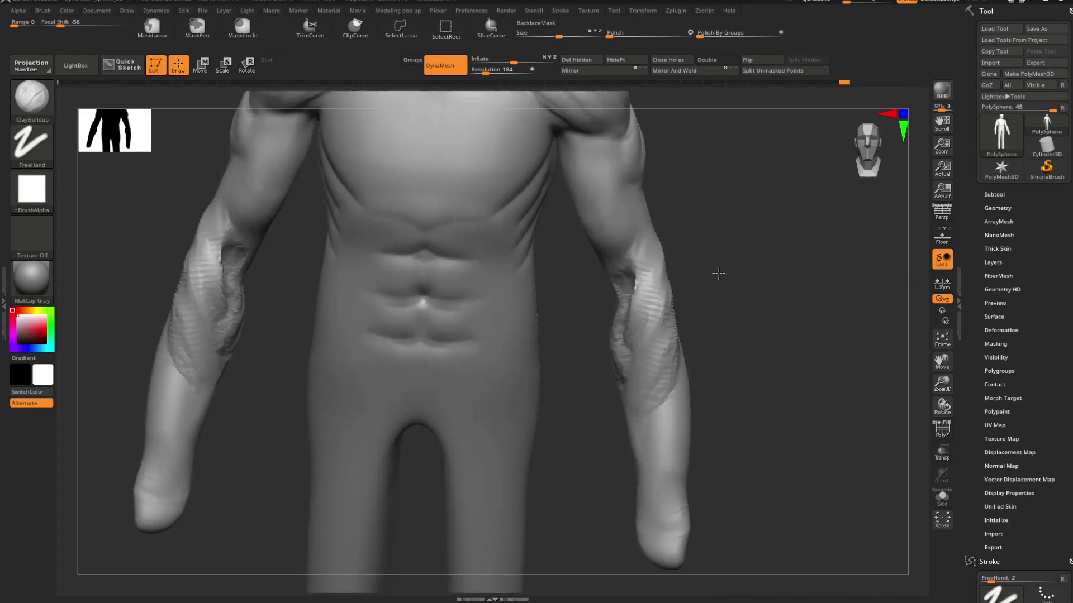
mouse_move(634, 258)
shift+mouse_down()
mouse_move(635, 288)
mouse_move(690, 296)
mouse_move(636, 249)
mouse_move(639, 287)
mouse_move(708, 284)
mouse_move(597, 314)
shift+mouse_up()
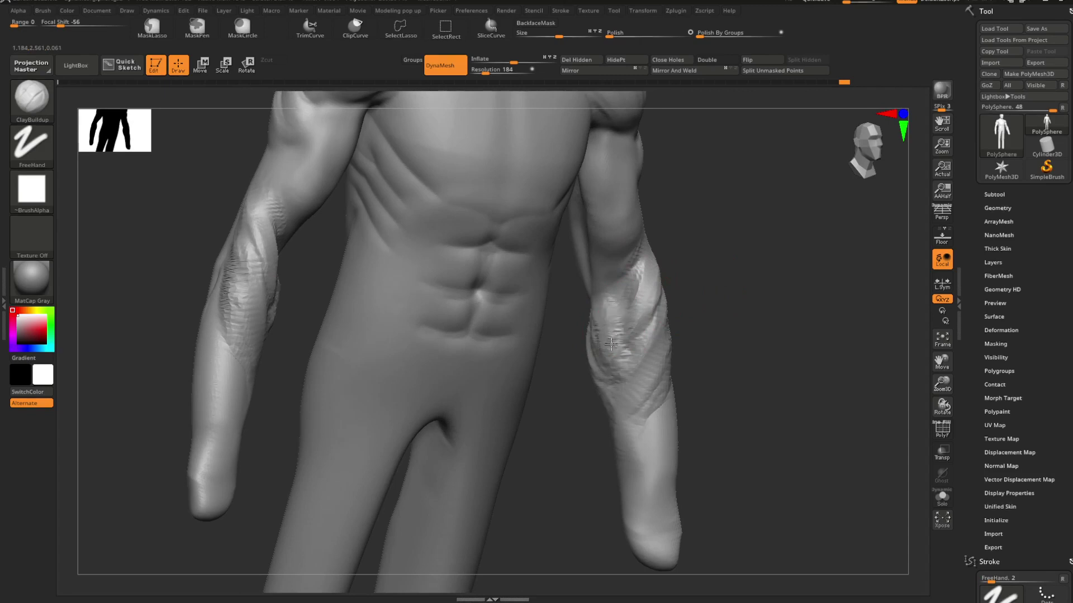
Step: Smooth the forearms and extend their muscle and tendon strands down the front to the wrists with ClayBuildup
mouse_move(737, 319)
shift+mouse_down()
mouse_move(705, 317)
mouse_move(704, 271)
mouse_move(671, 229)
mouse_move(676, 291)
mouse_move(680, 279)
mouse_move(651, 285)
mouse_move(665, 280)
mouse_move(664, 263)
mouse_move(687, 289)
mouse_move(646, 296)
shift+mouse_up()
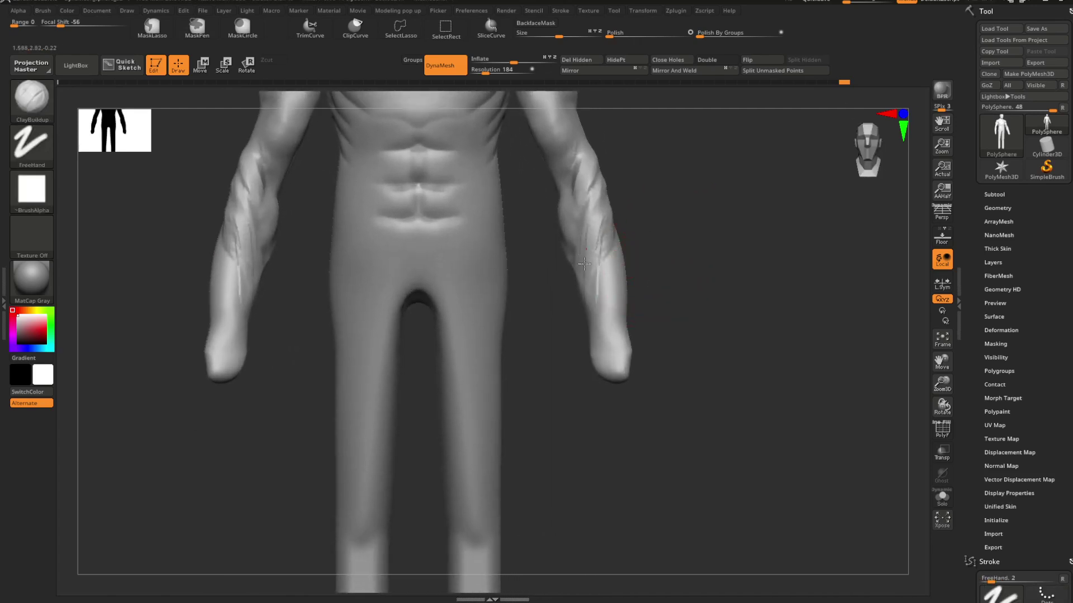
drag(584, 263, 590, 261)
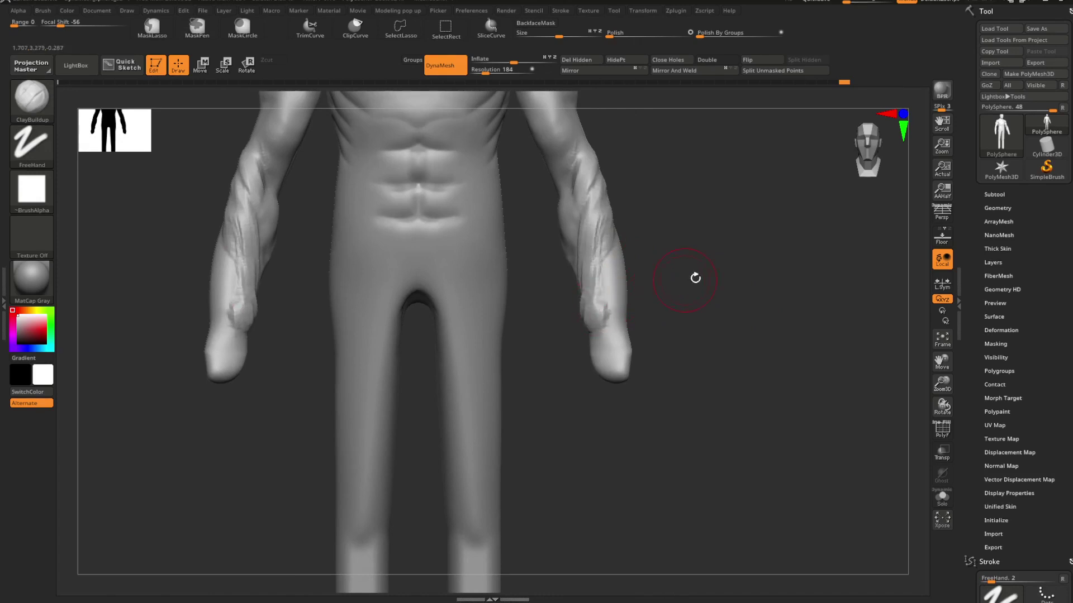
mouse_move(695, 278)
mouse_down()
mouse_move(660, 292)
mouse_move(756, 254)
mouse_move(681, 280)
mouse_up()
key(space)
Step: Sculpt the muscles below the elbows on the back of the forearms with ClayBuildup, undoing unsatisfactory strokes
mouse_move(738, 254)
mouse_down()
mouse_move(653, 249)
mouse_move(709, 251)
mouse_move(627, 229)
mouse_move(664, 223)
mouse_up()
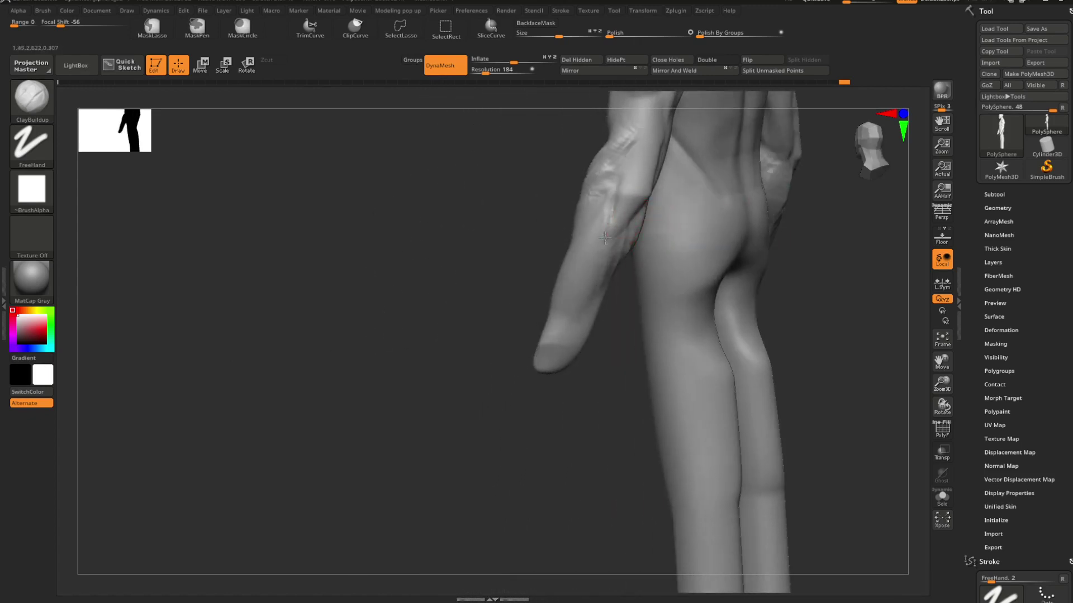
key(ctrl+z)
key(ctrl+z)
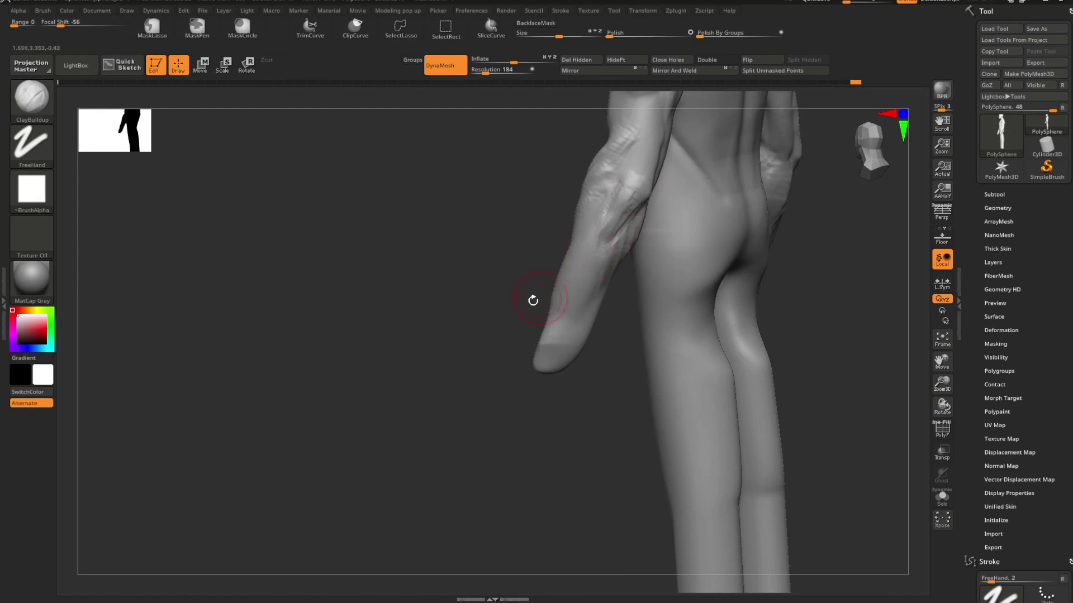
drag(533, 301, 593, 261)
Step: Build up the bony volume around the wrists with a resized ClayBuildup brush
drag(469, 372, 522, 346)
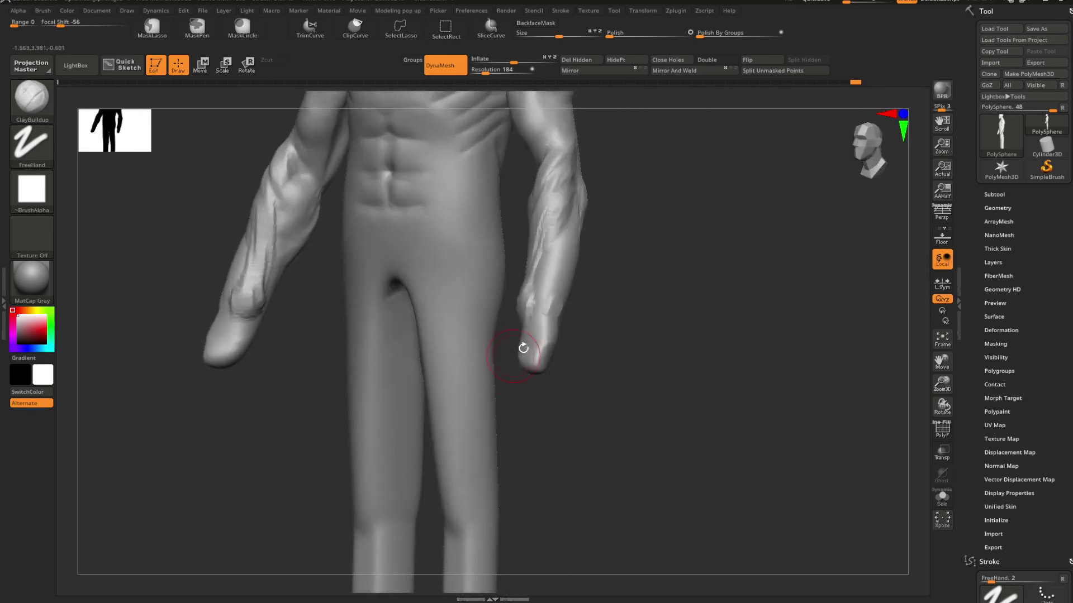
key(space)
drag(620, 289, 614, 290)
mouse_move(617, 291)
mouse_down()
mouse_move(588, 305)
mouse_move(596, 324)
mouse_move(609, 300)
mouse_up()
Step: Inflate the hand stubs below the wrists into rounded volumes with a resized Inflat brush
key(b)
key(i)
key(n)
key(space)
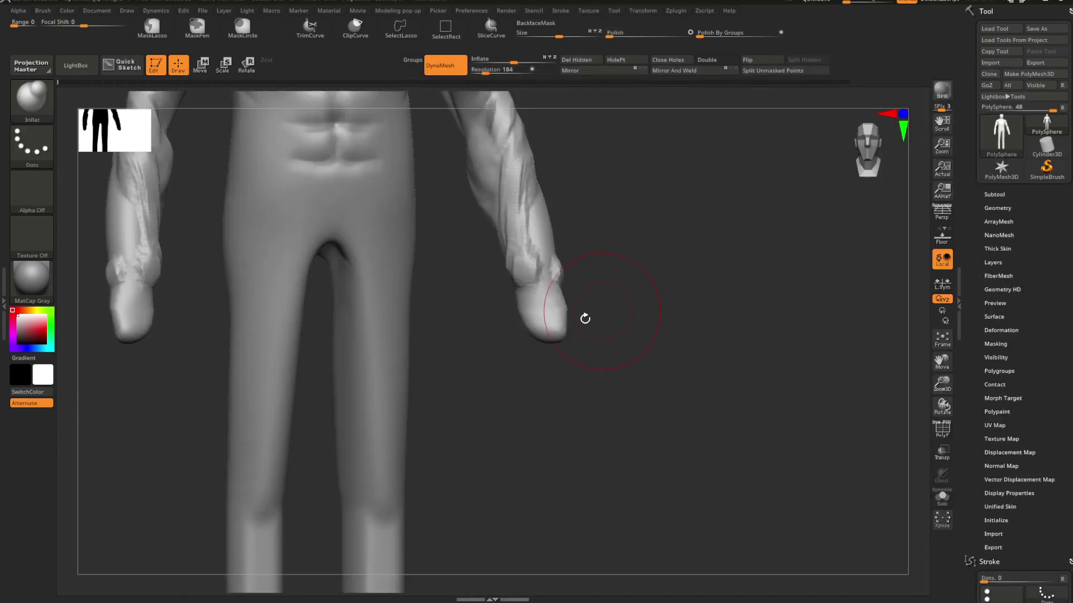
drag(537, 318, 555, 330)
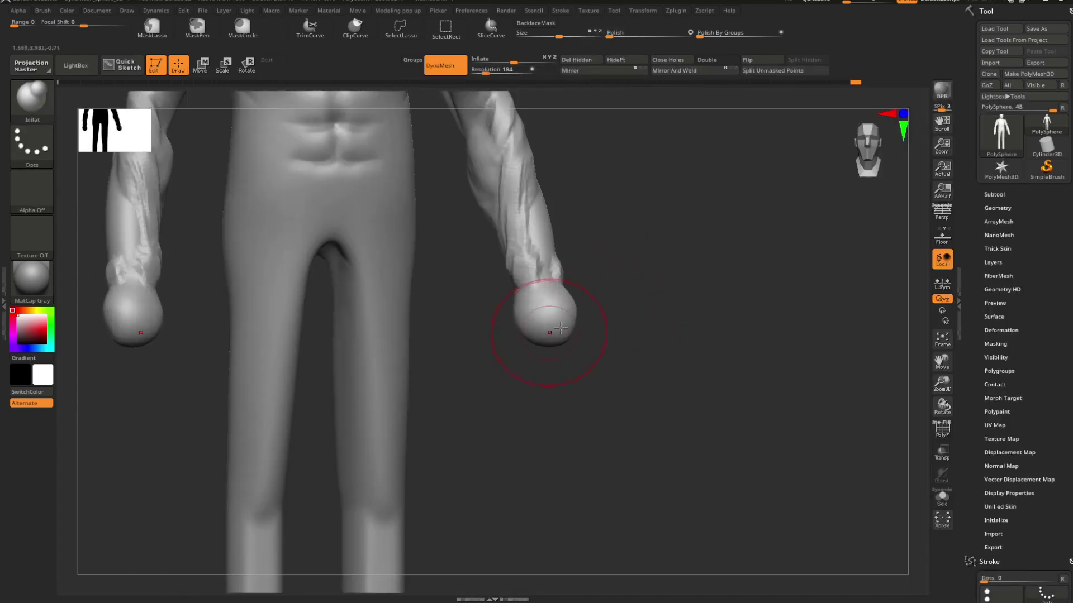
Step: Adjust the shape of the rounded hand volumes and wrists with a resized Move Topological brush
key(f)
drag(618, 287, 704, 319)
key(b)
key(m)
key(t)
key(space)
mouse_move(628, 272)
mouse_down()
mouse_move(577, 301)
mouse_move(593, 298)
mouse_up()
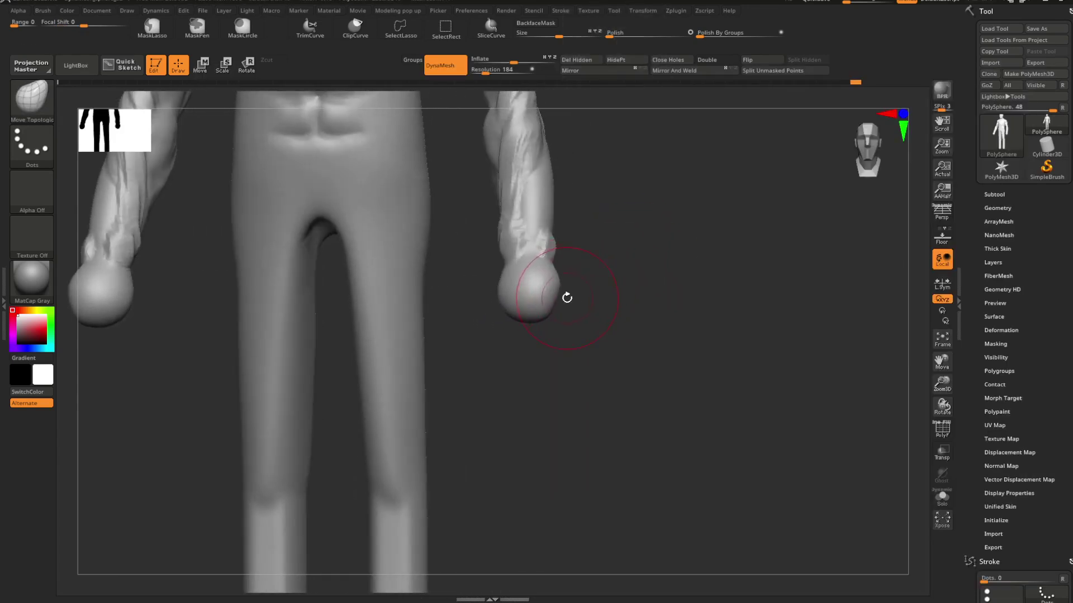
Step: Refine the transition between the wrists and the rounded hand volumes with a resized ClayBuildup brush
key(b)
key(c)
key(b)
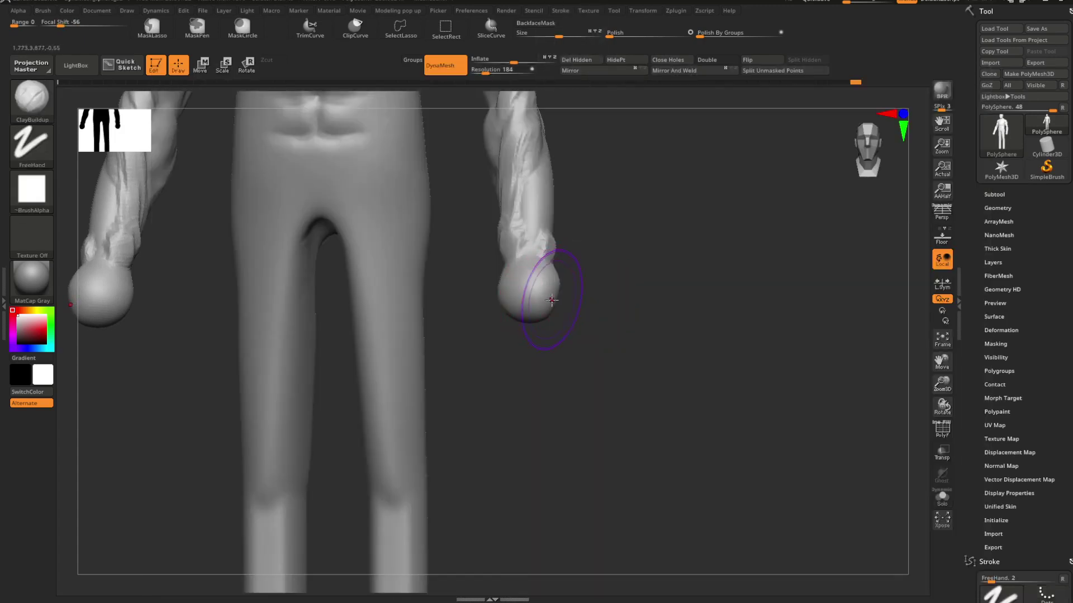
key(space)
click(586, 286)
mouse_move(565, 303)
mouse_down()
mouse_move(581, 303)
mouse_move(505, 290)
mouse_up()
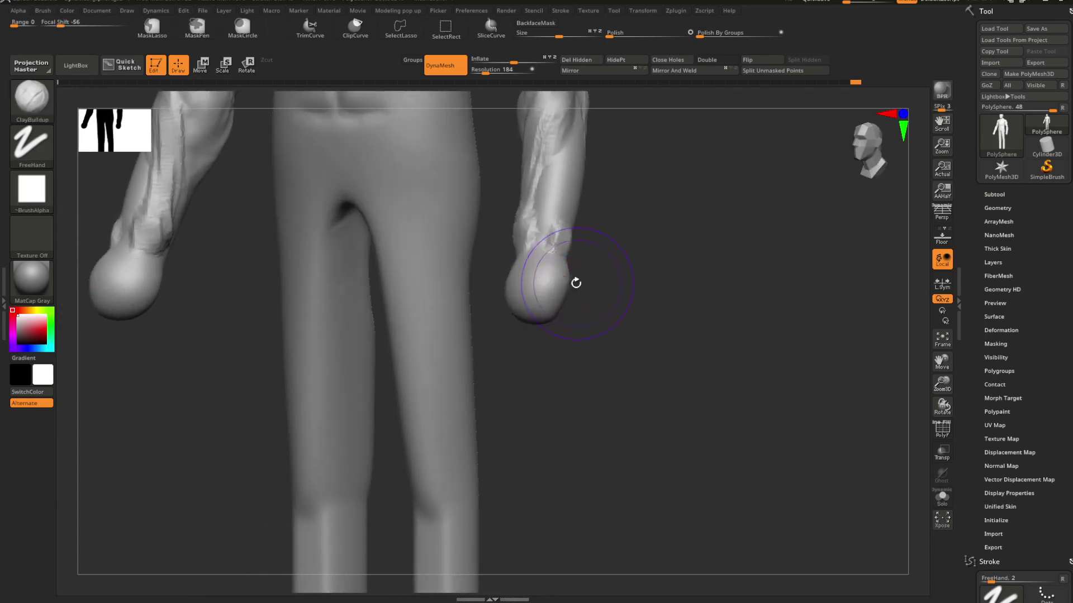
Step: Examine the wireframe and polygroups around the wrists and hands with PolyFrame, then hide the wireframe again
key(shift+f)
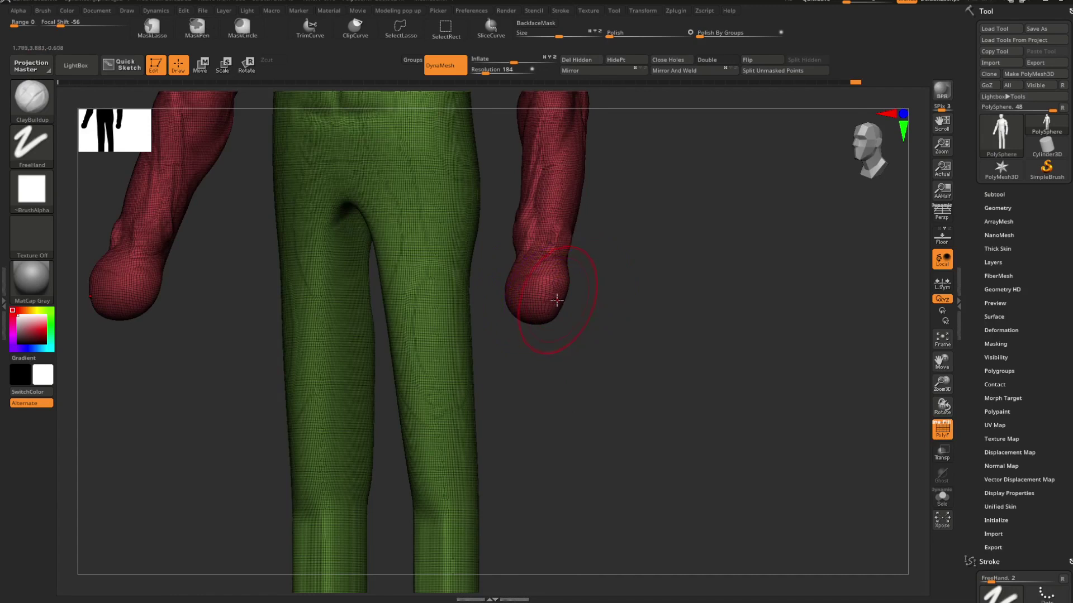
key(space)
shift+drag(589, 304, 668, 271)
key(shift+f)
Step: Adjust the forearm contour above the wrists from the side and back with a resized Move Topological brush
key(b)
click(674, 272)
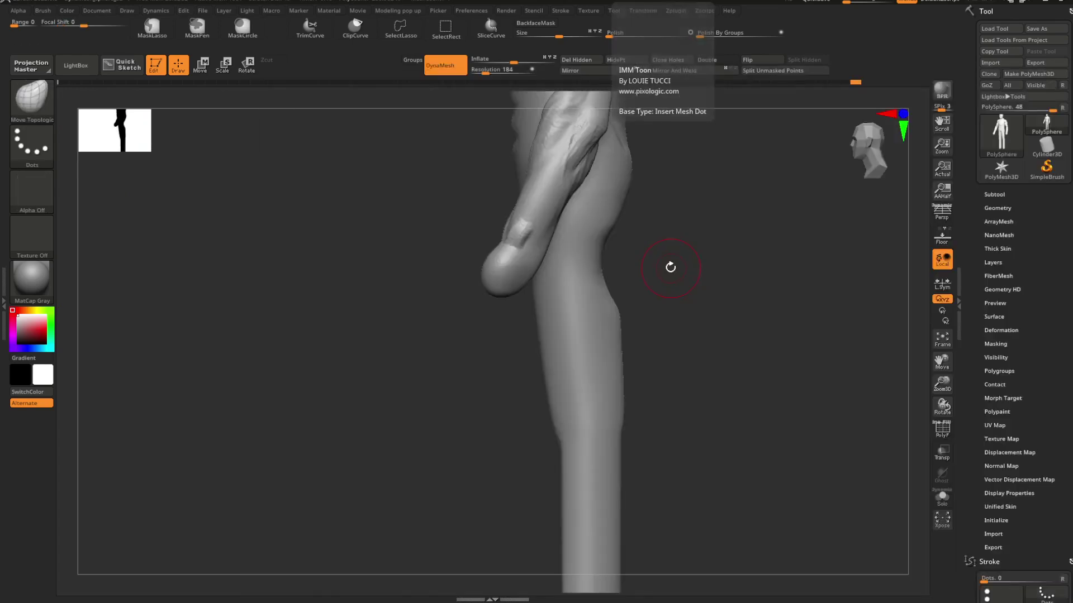
key(space)
drag(668, 296, 653, 304)
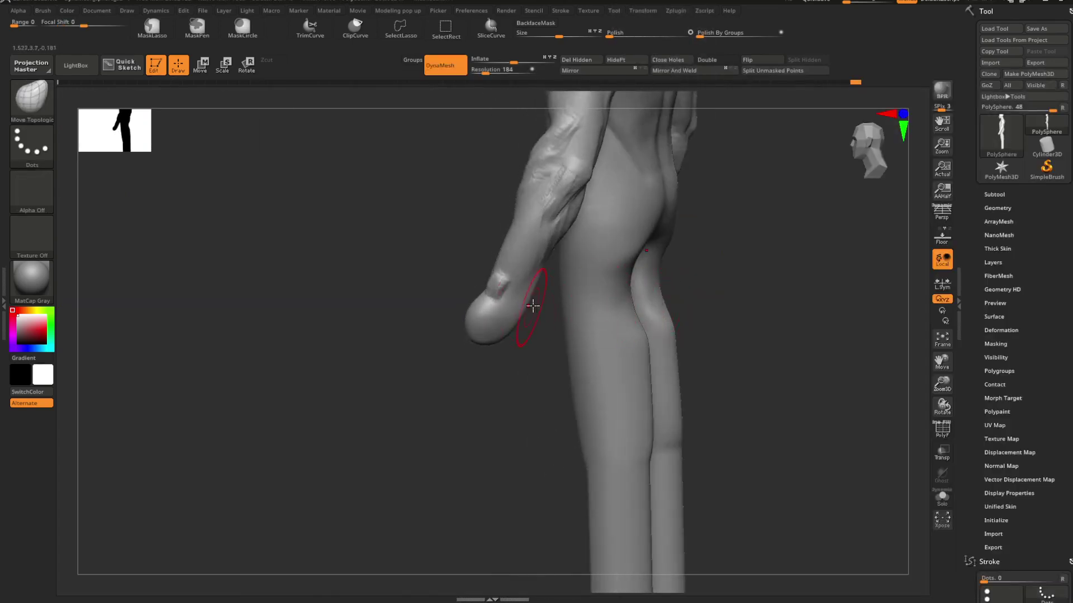
key(space)
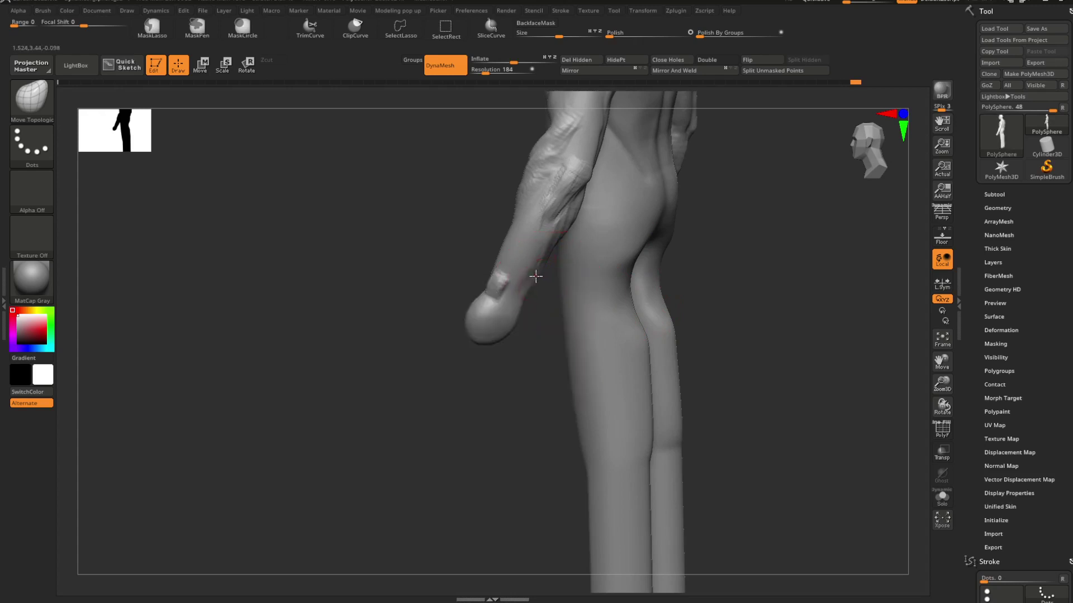
mouse_move(551, 279)
mouse_down()
mouse_move(531, 294)
mouse_move(552, 303)
mouse_up()
Step: Build up muscle strands along the back and outer side of the forearms down to the wrists with a resized ClayBuildup brush
key(b)
key(c)
key(b)
key(space)
right_drag(552, 304, 580, 285)
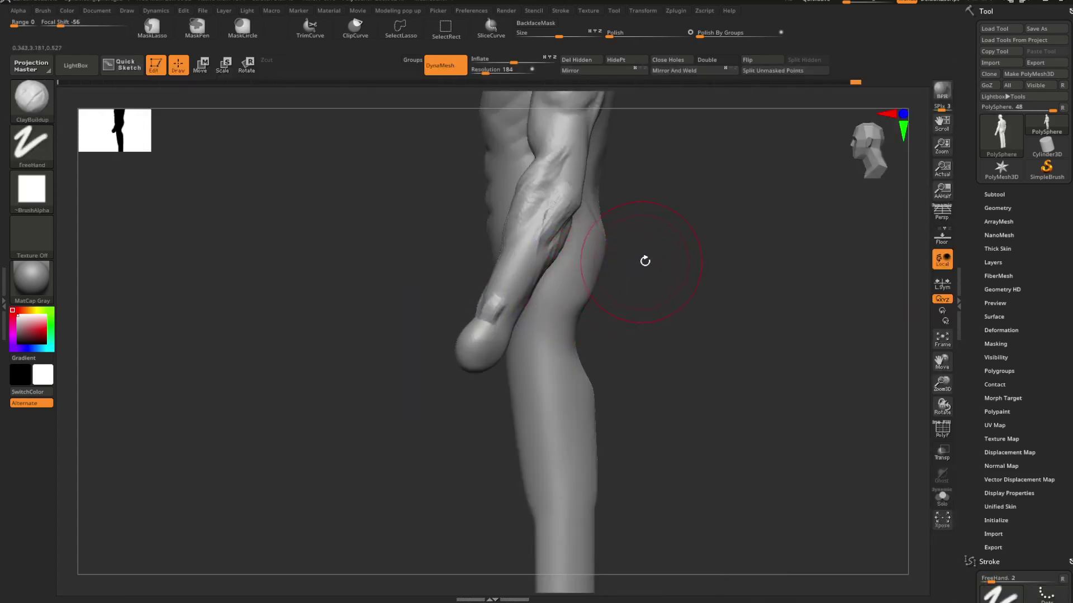
right_drag(645, 261, 566, 253)
key(space)
key(space)
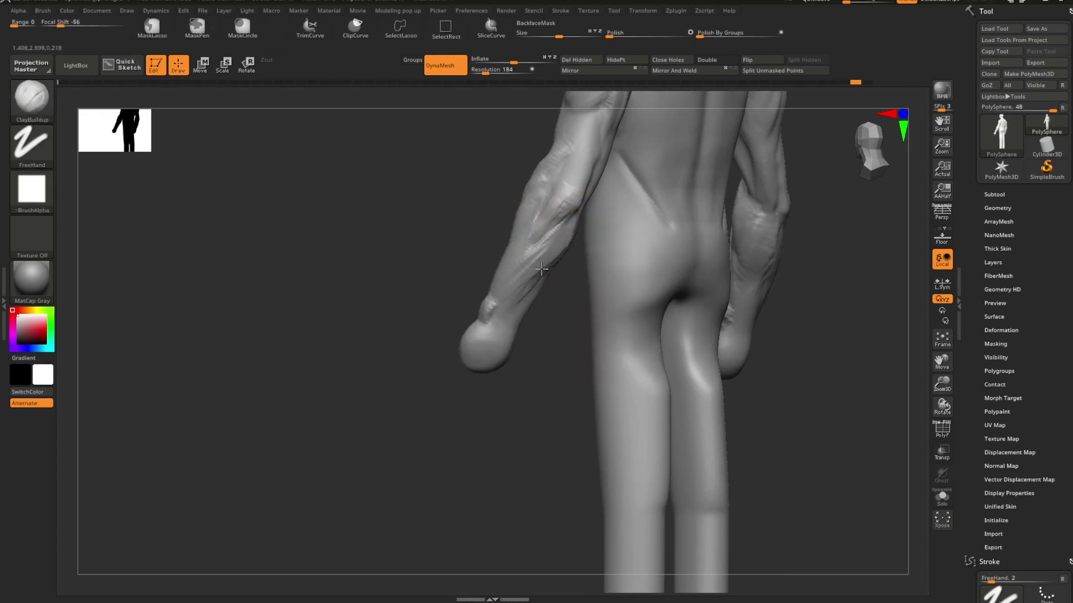
right_drag(541, 269, 584, 257)
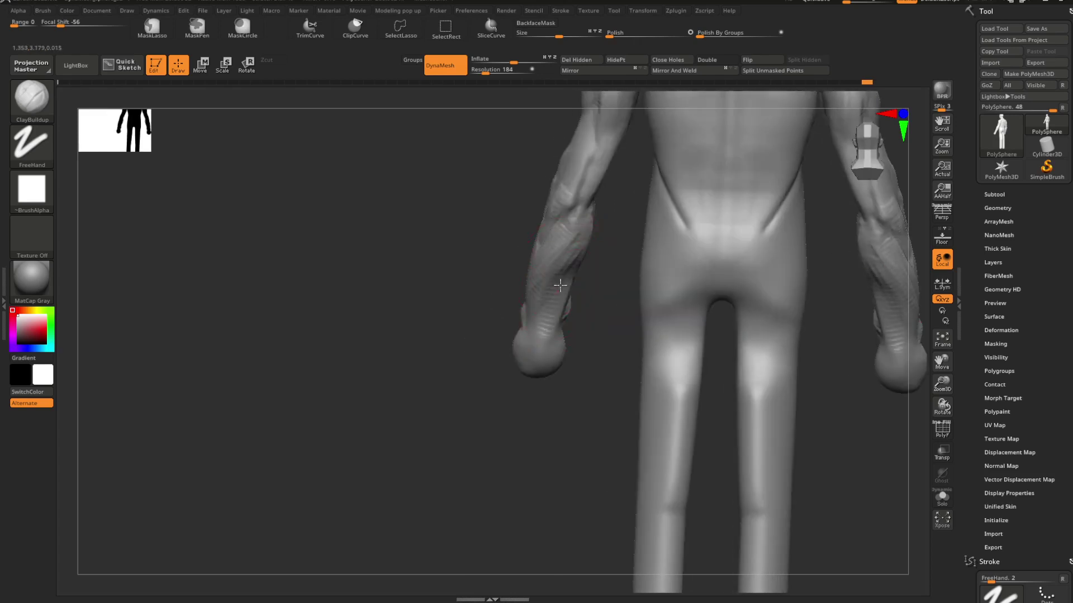
mouse_move(571, 274)
right_down()
mouse_move(584, 258)
mouse_move(614, 272)
mouse_move(592, 271)
right_up()
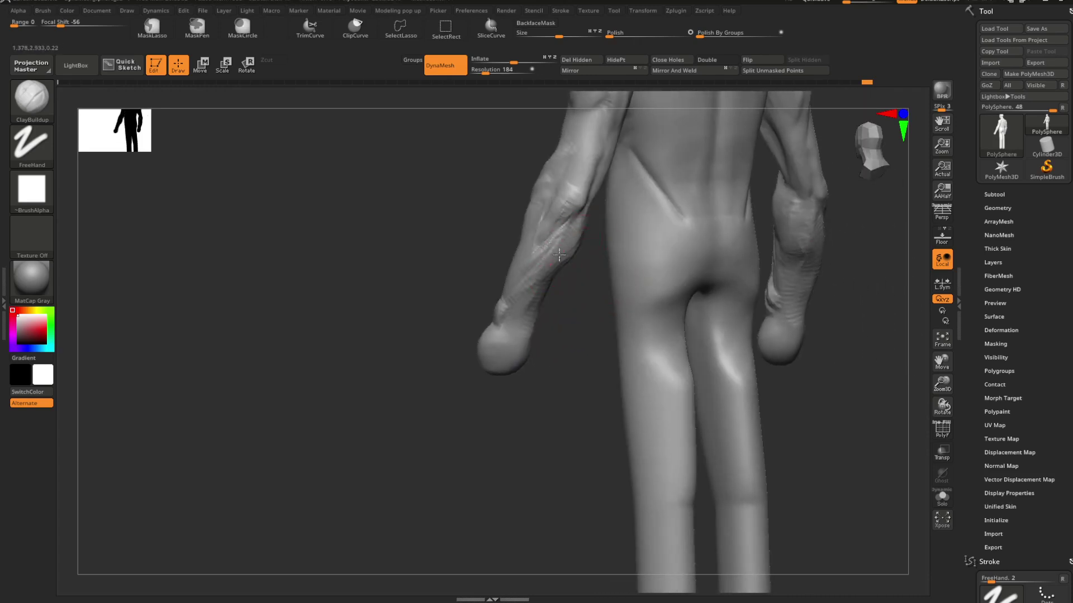
right_drag(571, 286, 664, 249)
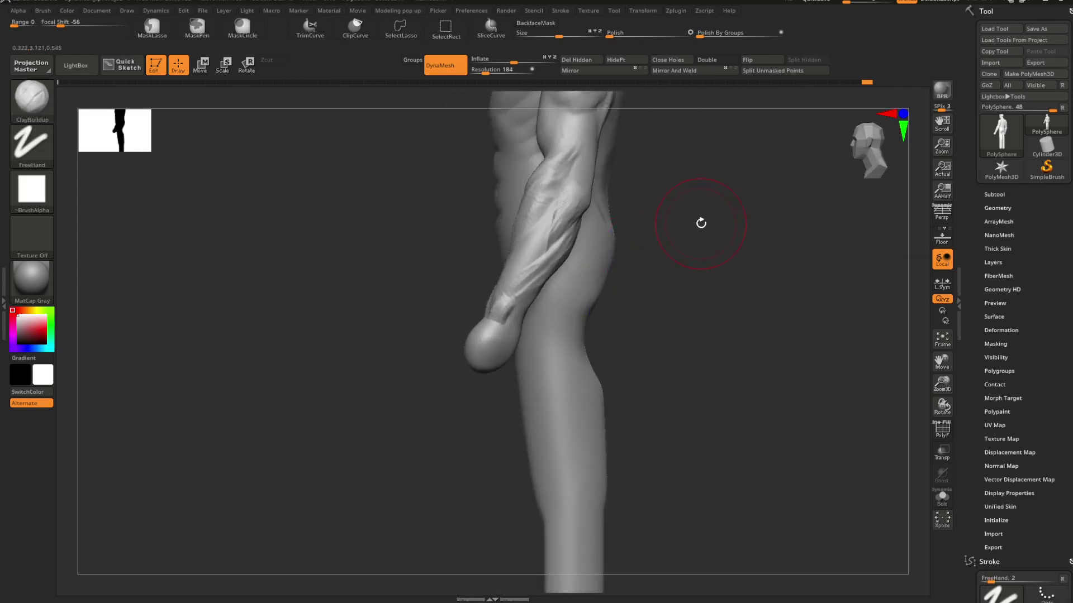
Step: Refine the outer forearm above the wrist with the DamStandard brush and smooth its surface
mouse_move(633, 265)
right_down()
mouse_move(668, 270)
mouse_move(673, 239)
mouse_move(754, 268)
mouse_move(739, 270)
mouse_move(754, 279)
right_up()
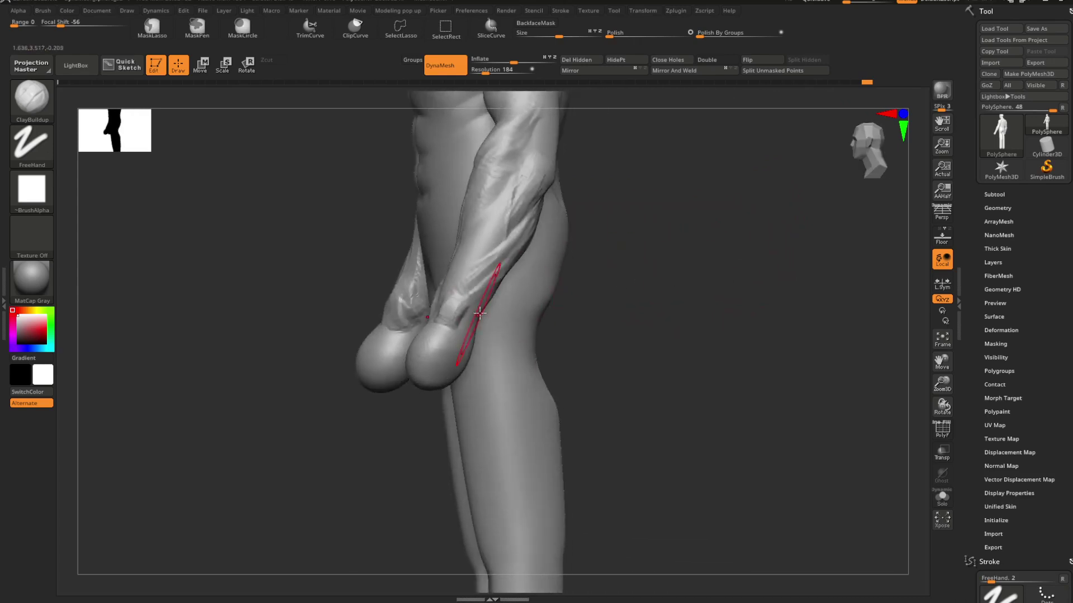
key(b)
key(d)
key(s)
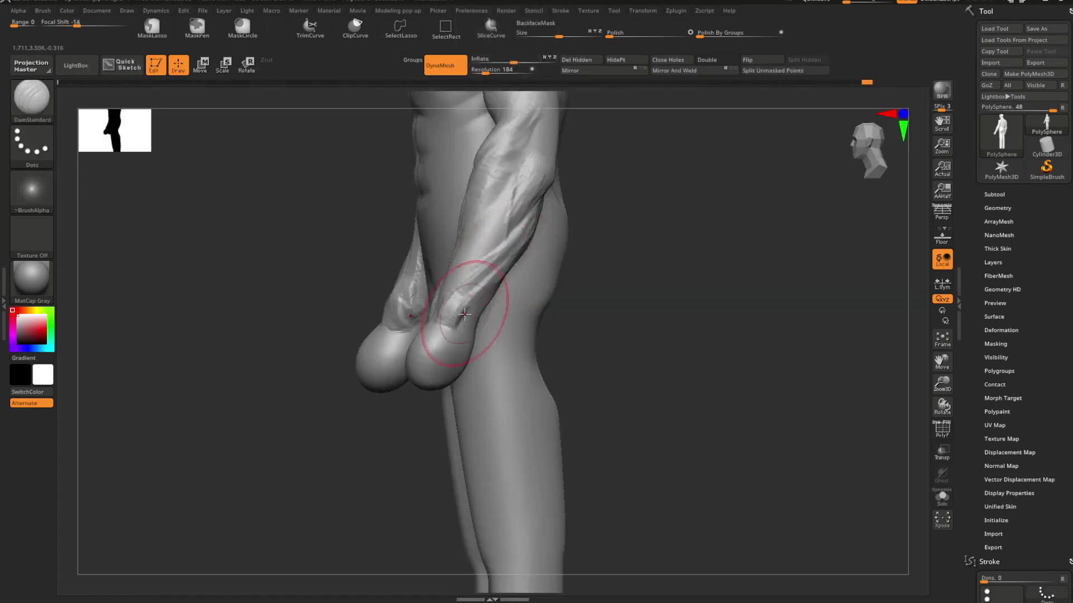
mouse_move(471, 299)
shift+mouse_down()
mouse_move(514, 228)
mouse_move(496, 247)
shift+mouse_up()
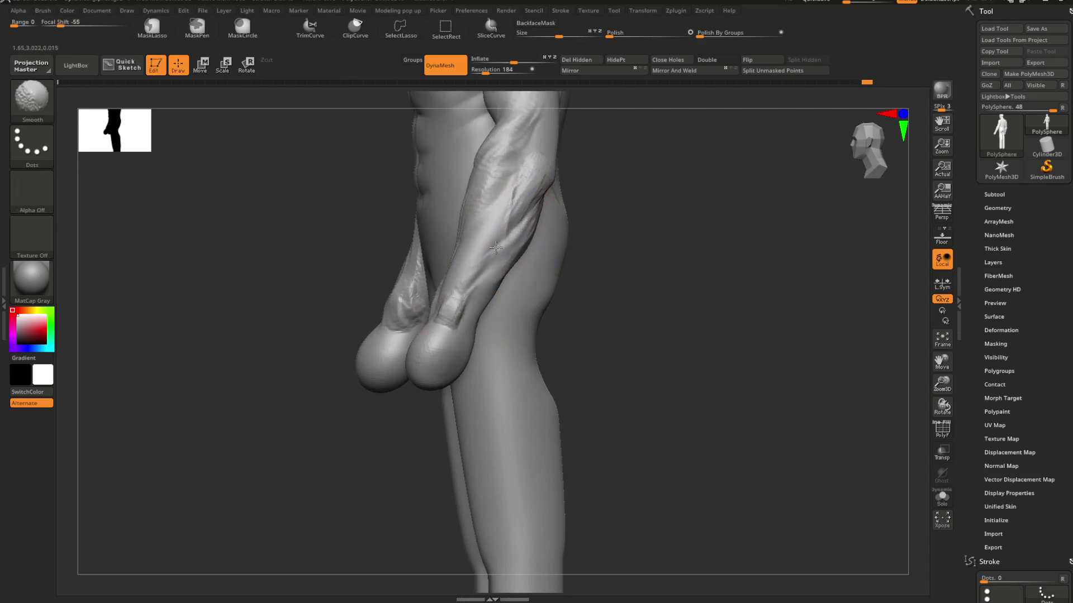
right_drag(500, 264, 645, 218)
right_drag(643, 267, 630, 280)
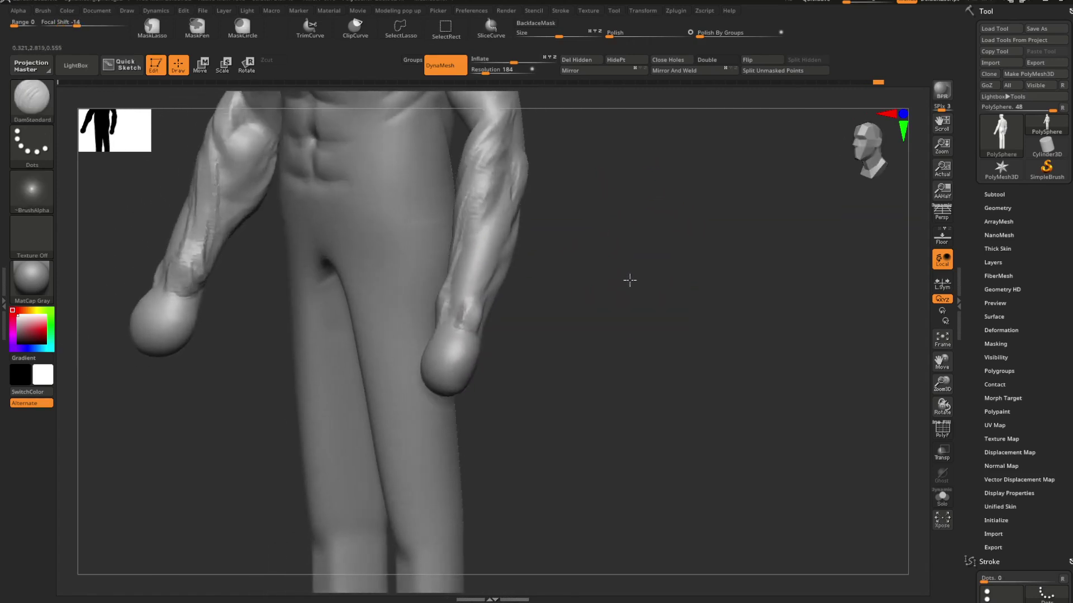
Step: Reshape the wrist and lower forearm with the Move Topological brush, slimming the transition into the ball-shaped hand
key(v)
key(r)
key(v)
key(b)
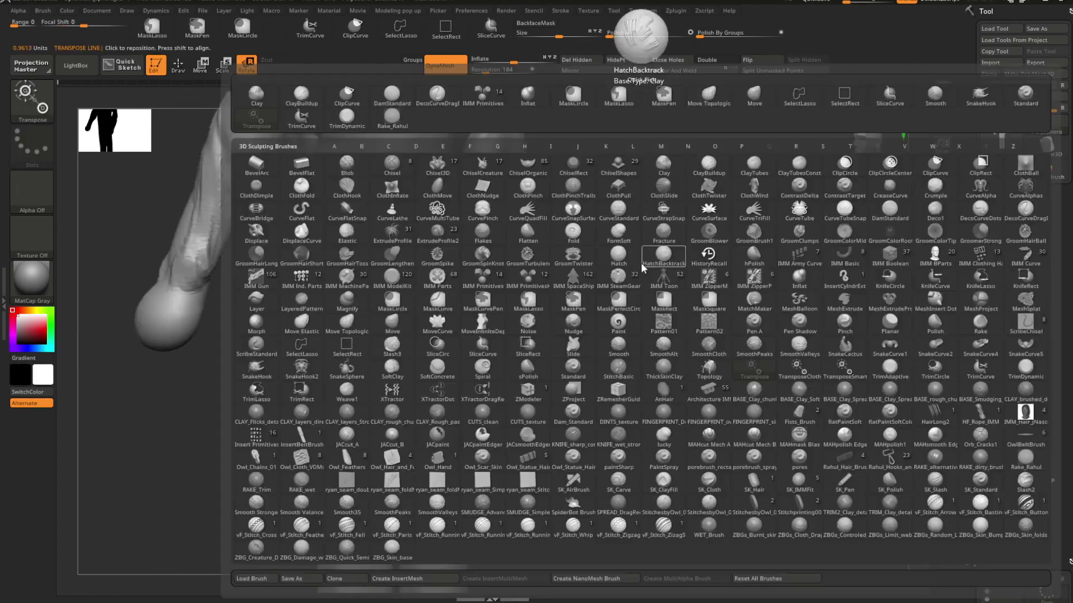
key(m)
key(t)
right_click(630, 256)
mouse_move(580, 276)
alt+right_down()
mouse_move(609, 309)
mouse_move(605, 298)
mouse_move(541, 342)
mouse_move(608, 307)
alt+right_up()
right_click(605, 299)
right_drag(685, 237, 635, 297)
key(space)
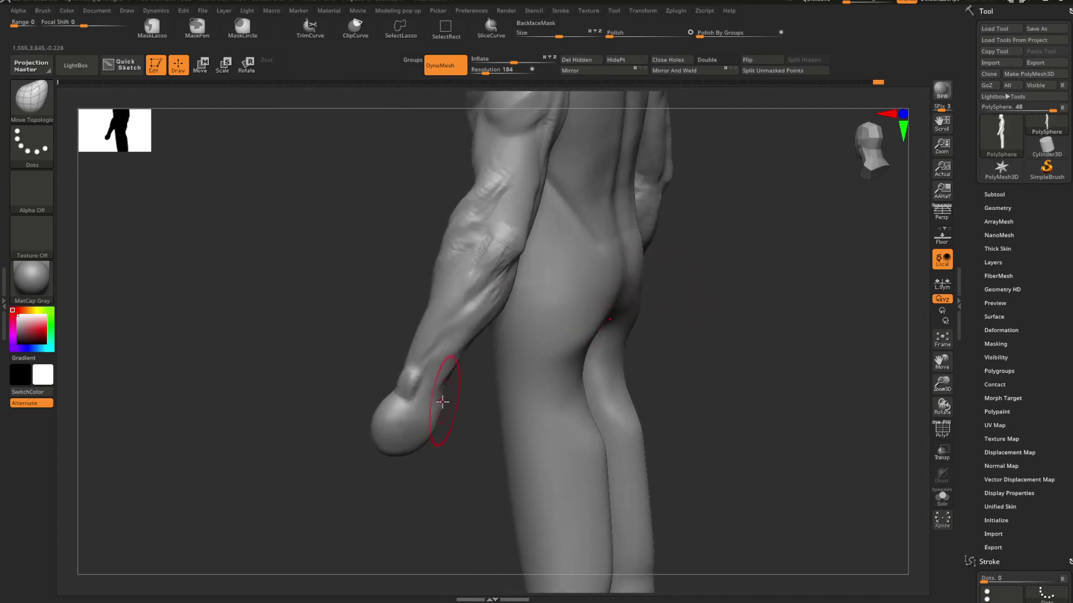
right_drag(426, 405, 456, 382)
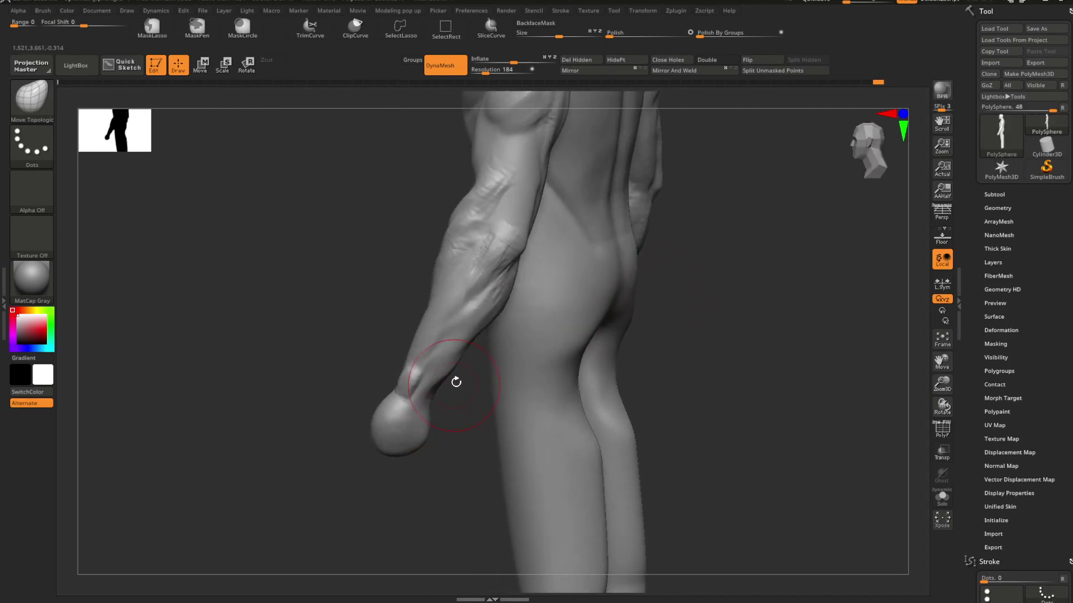
mouse_move(515, 369)
mouse_down()
mouse_move(596, 290)
mouse_move(629, 292)
mouse_move(606, 284)
mouse_move(625, 282)
mouse_move(546, 310)
mouse_up()
Step: Define the wrist and the blocky planes of the ball-shaped hand, using the DamStandard brush
mouse_move(623, 299)
mouse_down()
mouse_move(599, 304)
mouse_move(641, 287)
mouse_move(640, 306)
mouse_up()
key(b)
key(d)
key(s)
key(space)
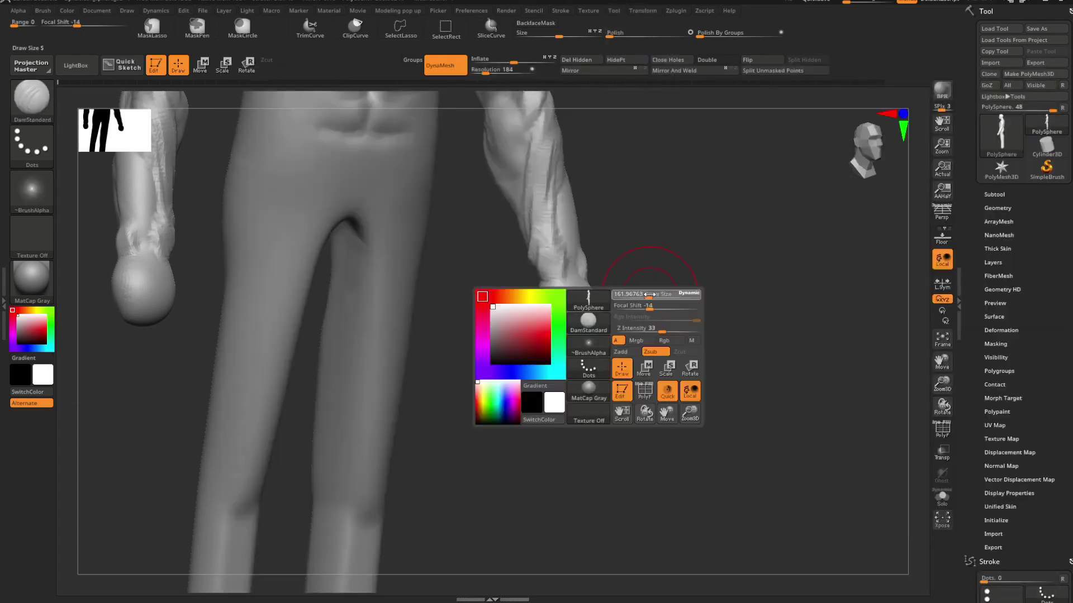
key(space)
drag(630, 274, 646, 319)
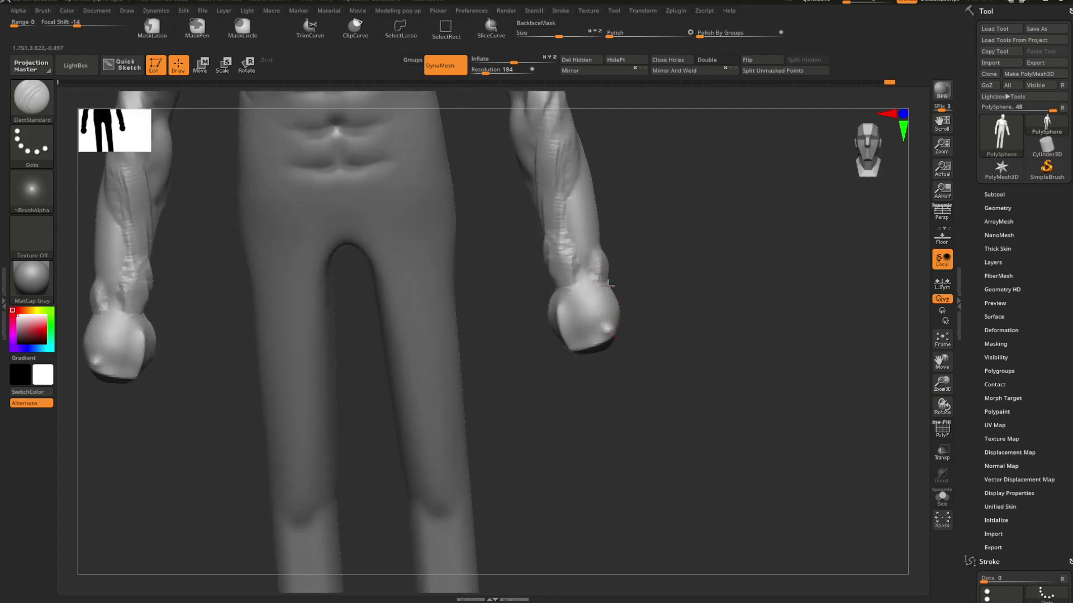
Step: Undo the last three strokes on the hand
mouse_move(608, 286)
mouse_down()
mouse_move(613, 336)
mouse_move(649, 283)
mouse_move(646, 263)
mouse_move(674, 265)
mouse_move(635, 270)
mouse_move(657, 268)
mouse_move(672, 244)
mouse_move(728, 254)
mouse_move(717, 281)
mouse_move(676, 270)
mouse_move(692, 307)
mouse_move(635, 307)
mouse_move(641, 286)
mouse_up()
key(ctrl+z)
key(ctrl+z)
key(ctrl+z)
key(ctrl)
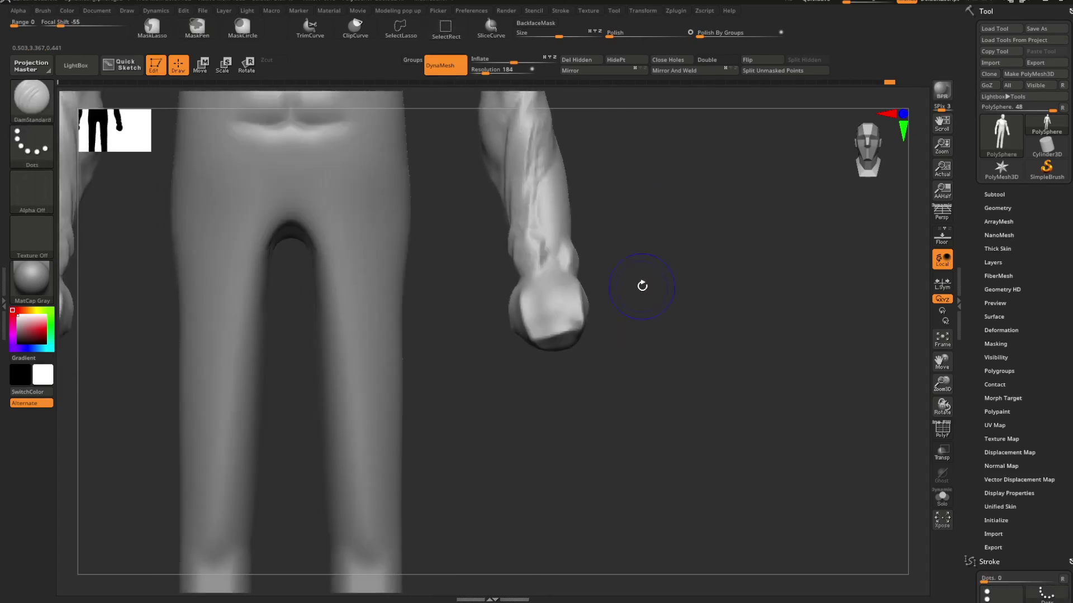
Step: Adjust the silhouette of the blocky hand with the Move Topological brush
key(v)
key(b)
key(m)
key(t)
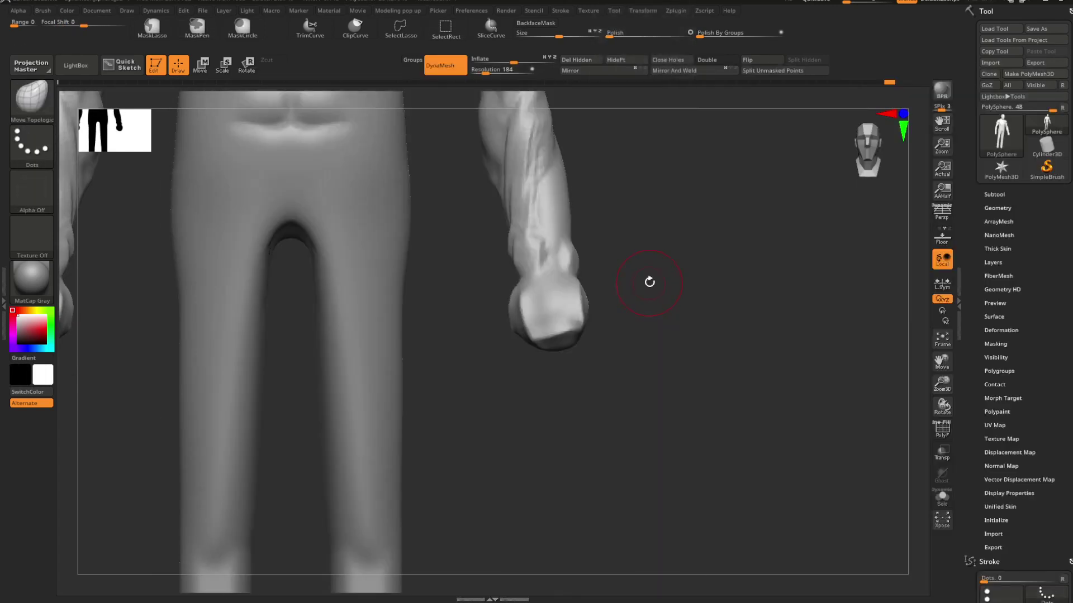
key(space)
mouse_move(644, 294)
mouse_down()
mouse_move(591, 292)
mouse_move(615, 304)
mouse_move(608, 313)
mouse_move(633, 281)
mouse_move(618, 313)
mouse_move(643, 272)
mouse_move(607, 294)
mouse_move(609, 306)
mouse_move(621, 289)
mouse_move(593, 302)
mouse_up()
Step: Pull the lower end of the hand out into a fist-like shape with the SnakeHook brush
key(b)
key(space)
key(b)
key(s)
key(h)
key(space)
key(ctrl+z)
key(space)
key(space)
key(space)
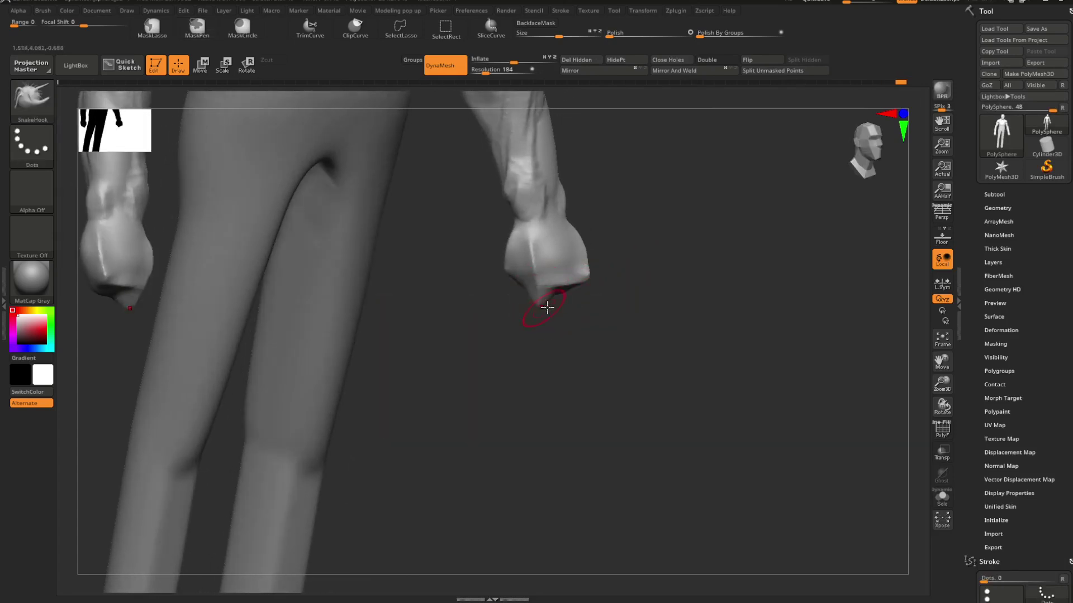
drag(644, 294, 588, 330)
mouse_move(610, 275)
mouse_down()
mouse_move(592, 260)
mouse_move(620, 261)
mouse_move(594, 280)
mouse_move(577, 343)
mouse_move(479, 318)
mouse_move(661, 290)
mouse_move(664, 276)
mouse_move(656, 319)
mouse_move(642, 288)
mouse_move(691, 306)
mouse_move(663, 289)
mouse_move(651, 251)
mouse_move(659, 258)
mouse_up()
Step: Try to widen the shoulders outward with the Move Topological brush
key(b)
key(m)
key(t)
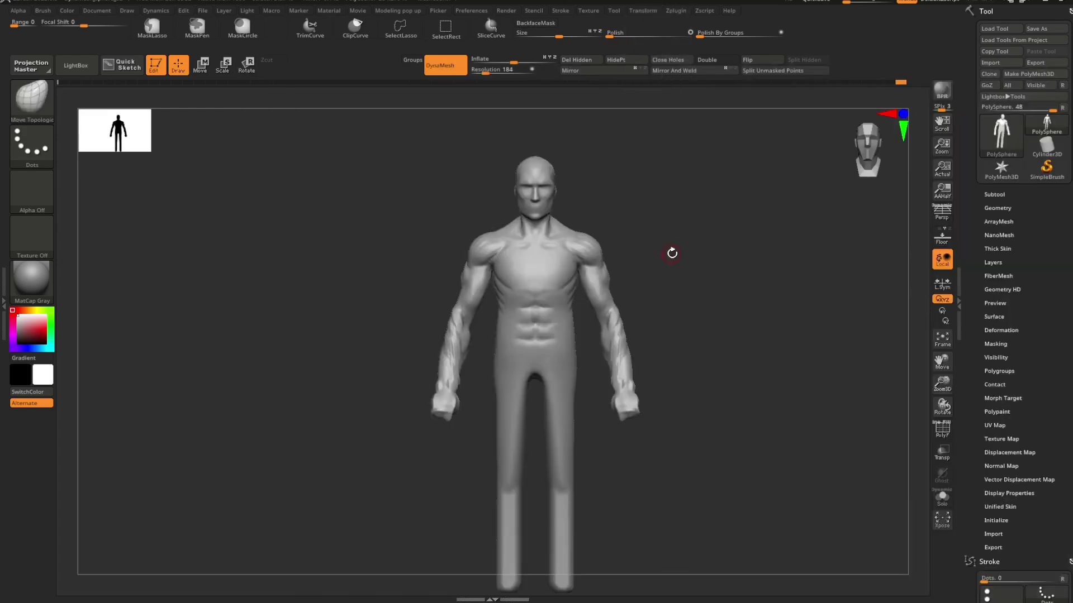
key(space)
drag(597, 244, 613, 249)
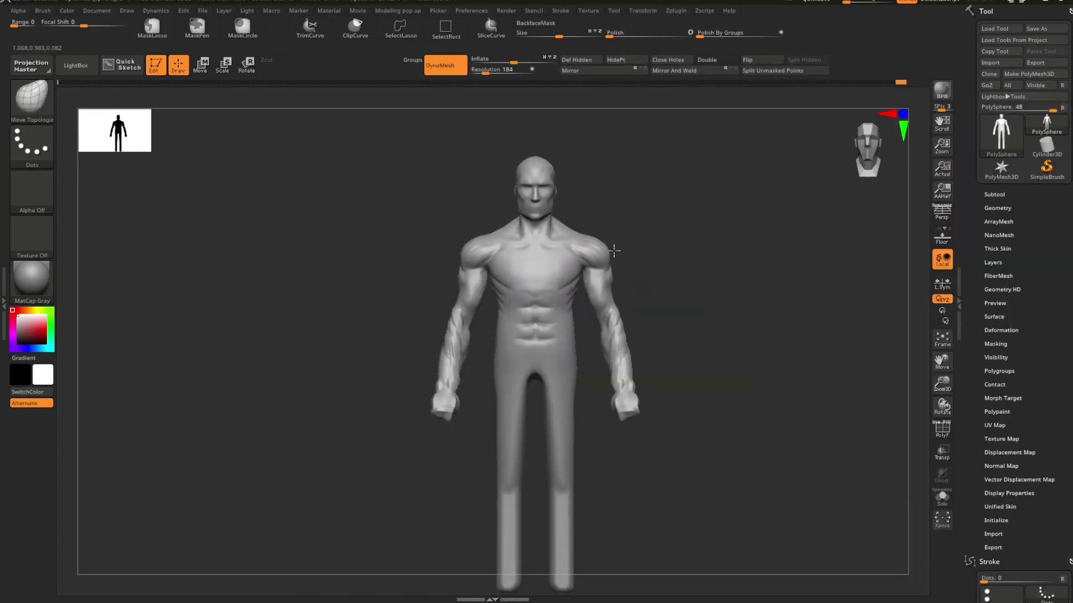
key(ctrl+z)
drag(609, 289, 654, 276)
key(space)
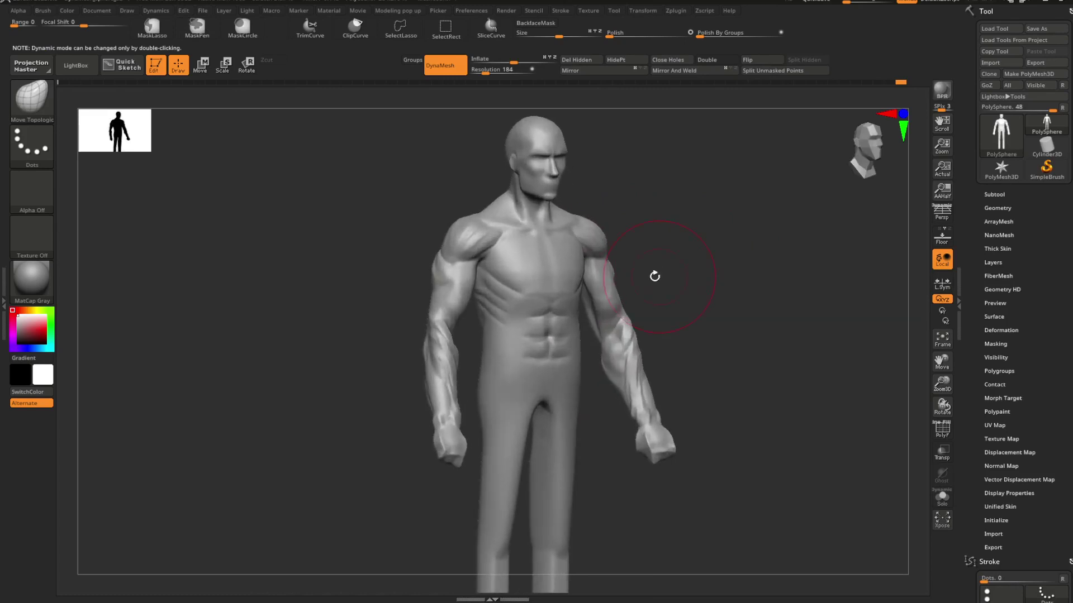
key(space)
mouse_move(32, 279)
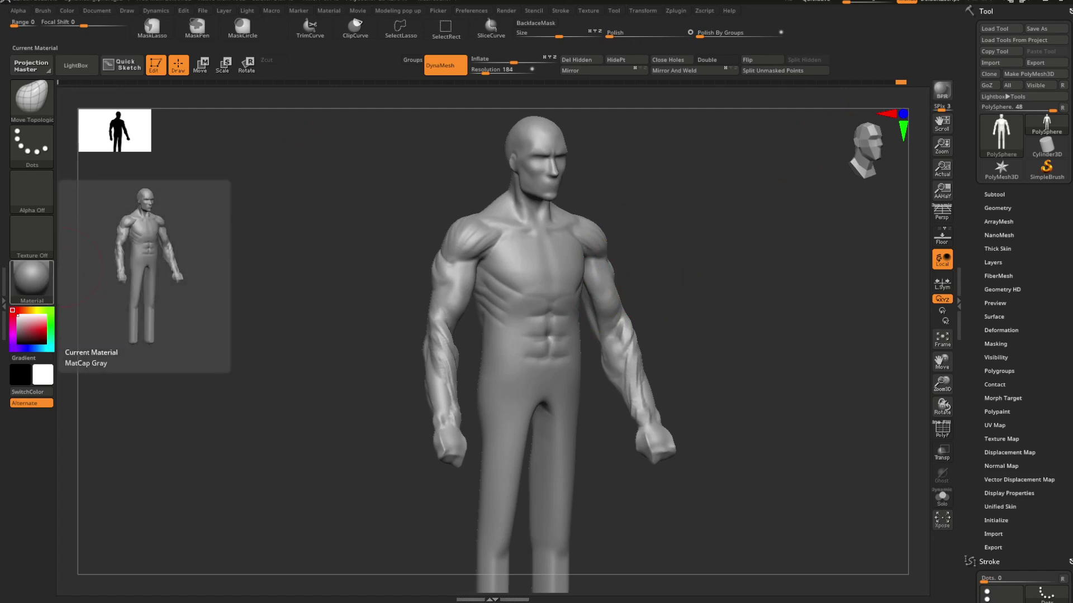
Step: Carve the chest's centre line and the pit between the collarbones with the DamStandard brush
mouse_move(682, 256)
mouse_down()
mouse_move(670, 256)
mouse_move(729, 263)
mouse_move(735, 254)
mouse_move(739, 264)
mouse_move(695, 272)
mouse_up()
key(b)
key(d)
key(s)
key(space)
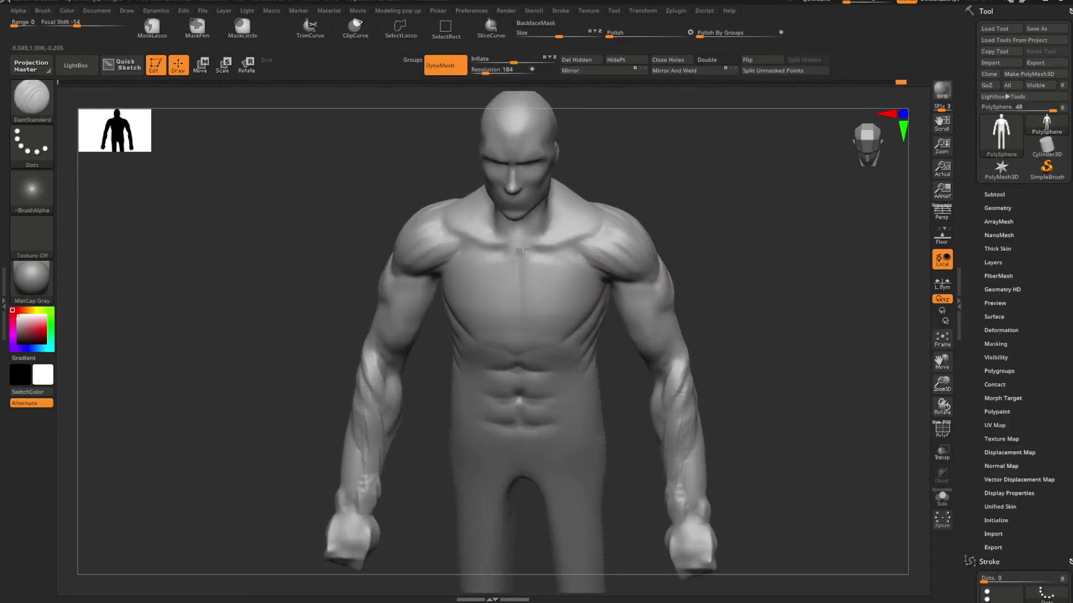
mouse_move(690, 286)
mouse_down()
mouse_move(701, 280)
mouse_move(696, 263)
mouse_up()
Step: Reshape the lower outer edge of the chest muscles with the Move Topological brush
key(b)
key(m)
key(t)
key(space)
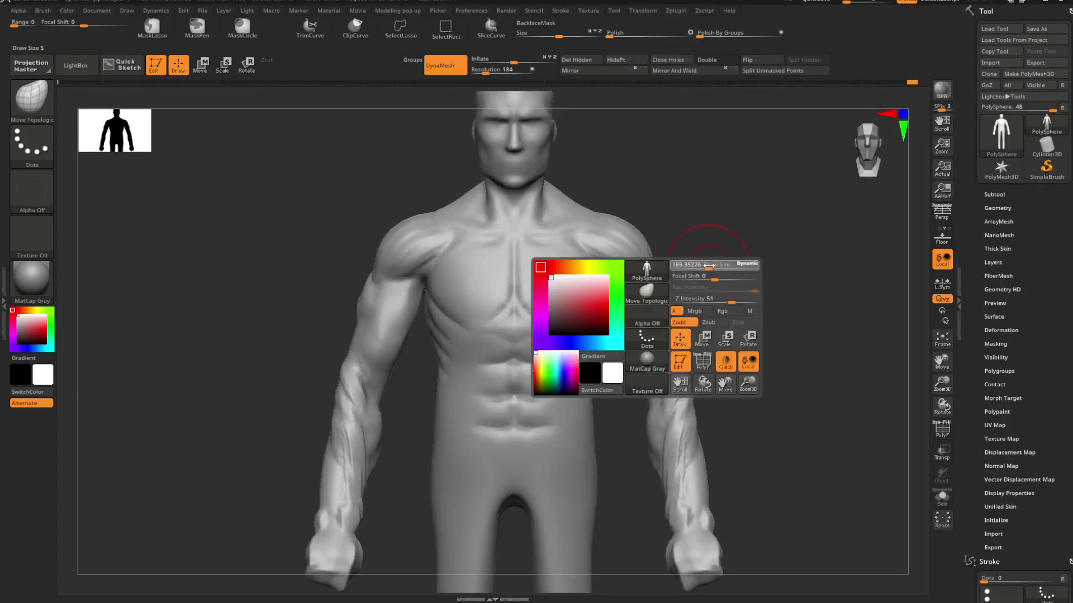
drag(568, 311, 586, 310)
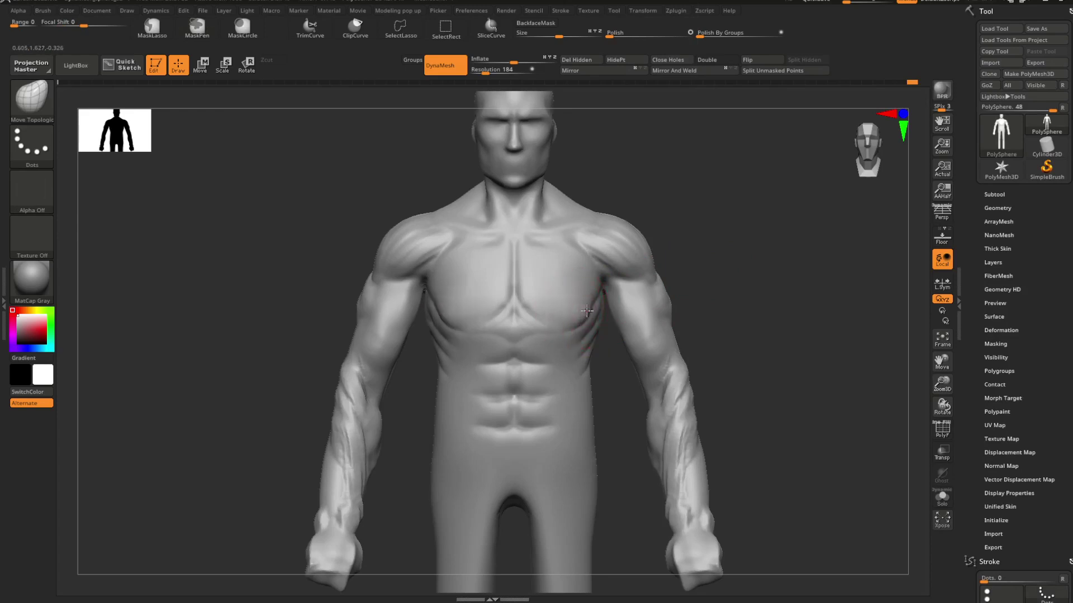
drag(671, 263, 623, 263)
key(space)
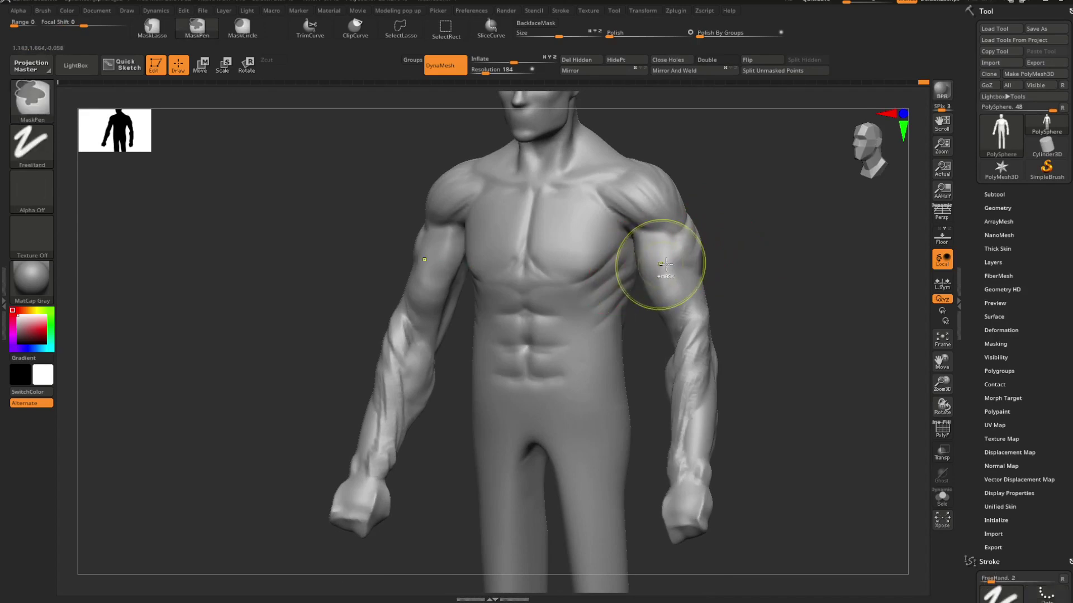
key(space)
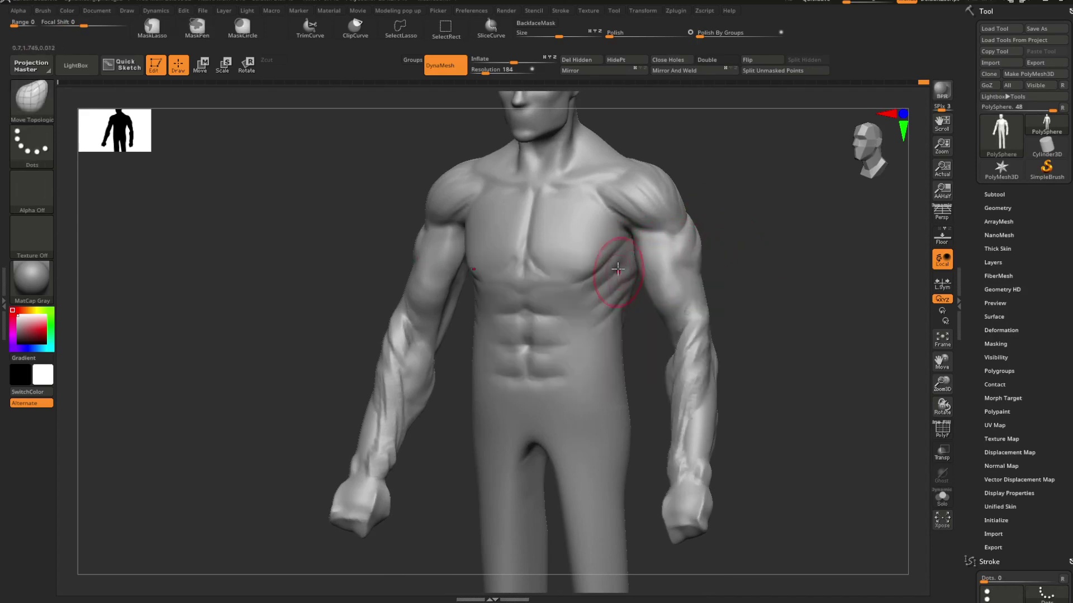
Step: Adjust the side of the torso below the ribs with the Move Topological brush
mouse_move(721, 252)
alt+mouse_down()
mouse_move(696, 235)
mouse_move(735, 275)
mouse_move(706, 270)
mouse_move(732, 254)
mouse_move(718, 245)
alt+mouse_up()
key(b)
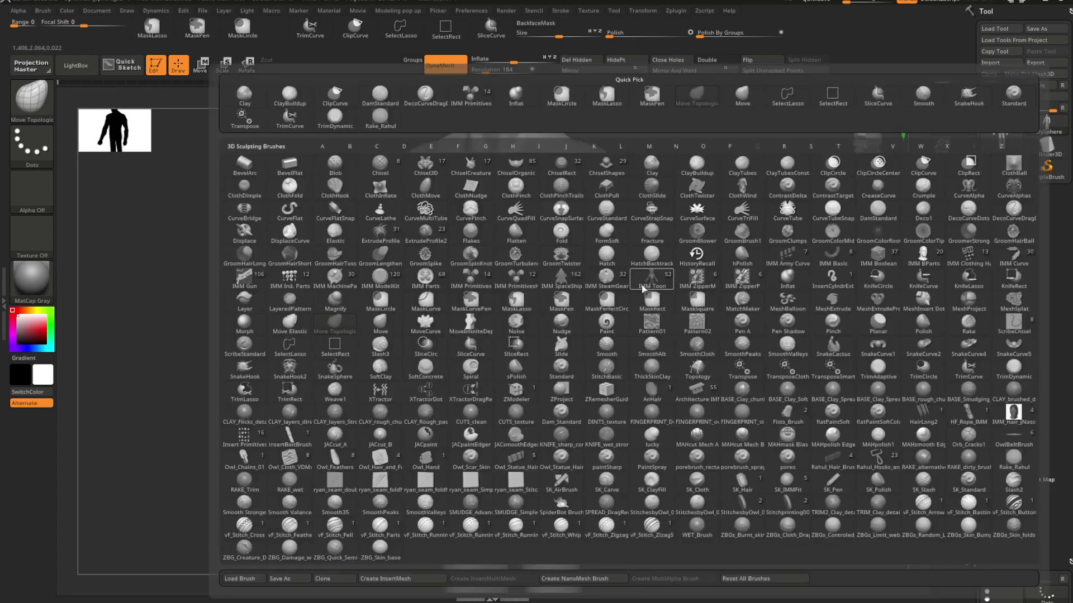
key(m)
key(t)
key(space)
drag(552, 317, 557, 317)
Step: Reshape the elbow area and the inner forearm contour, adjusting the Move Topological brush's draw size
key(space)
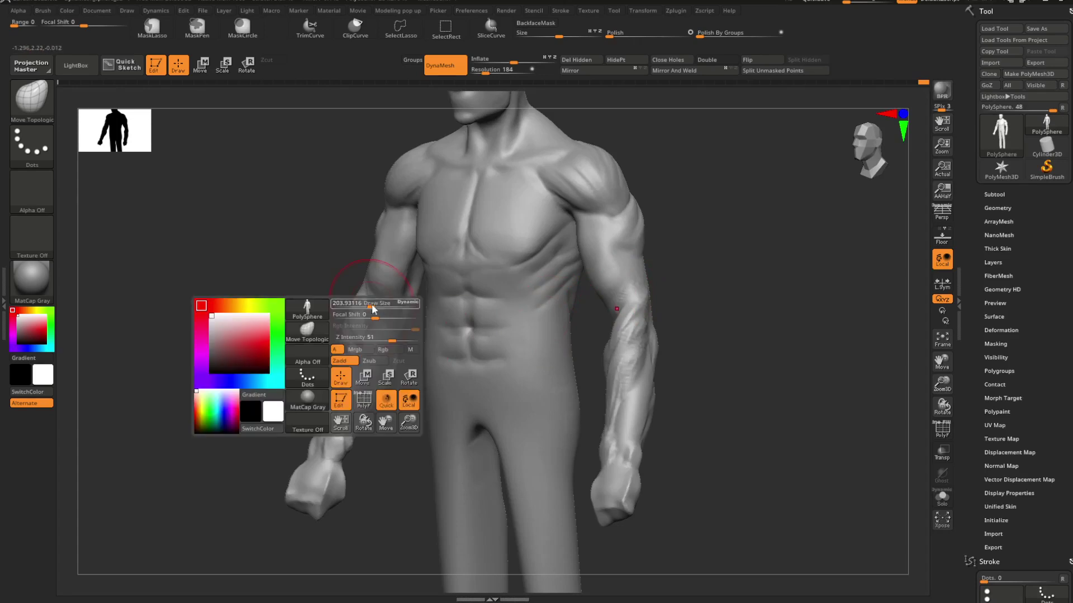
key(space)
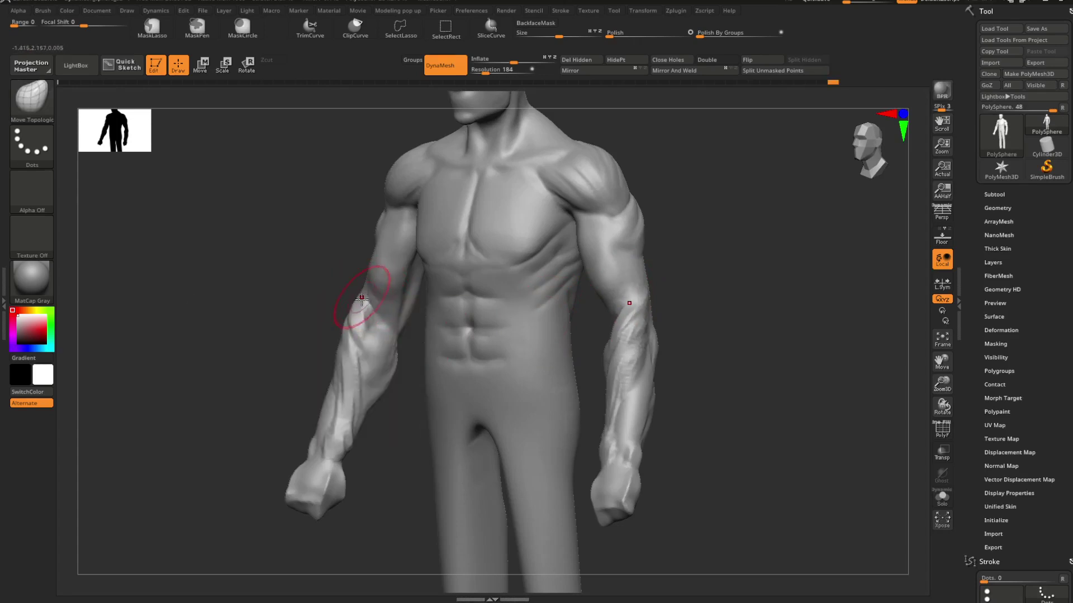
key(space)
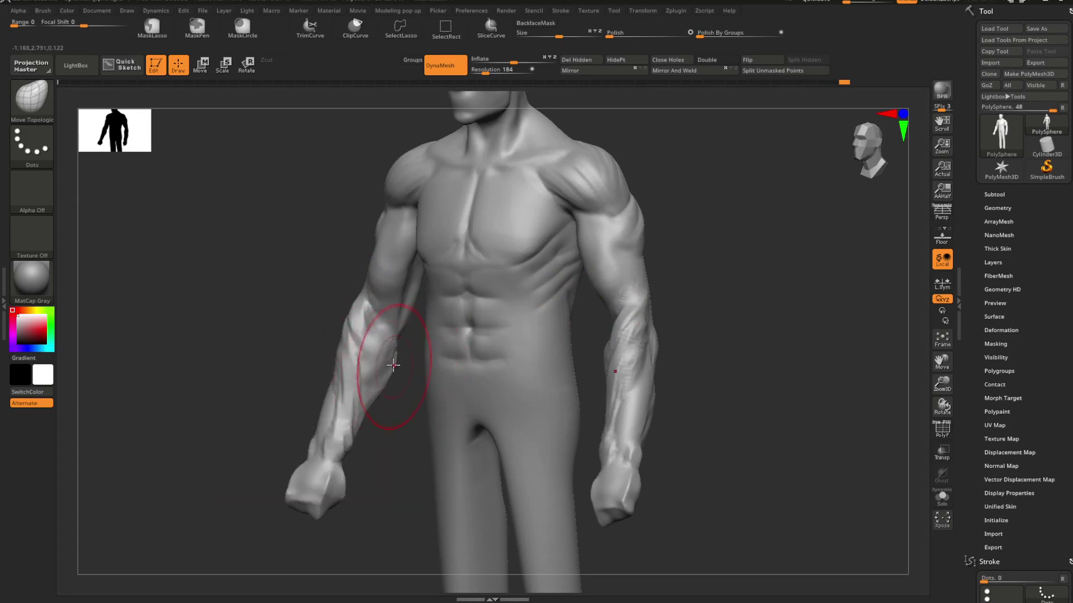
key(space)
drag(399, 363, 422, 357)
key(space)
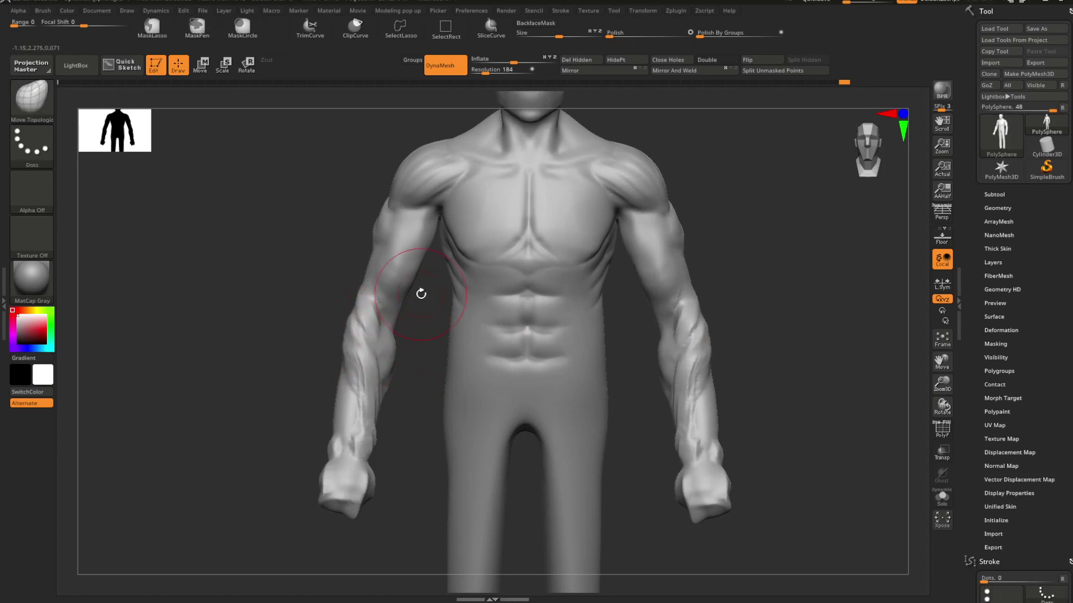
Step: Carve the grooves between the outer forearm muscles from wrist to elbow with the DamStandard brush
drag(793, 326, 690, 335)
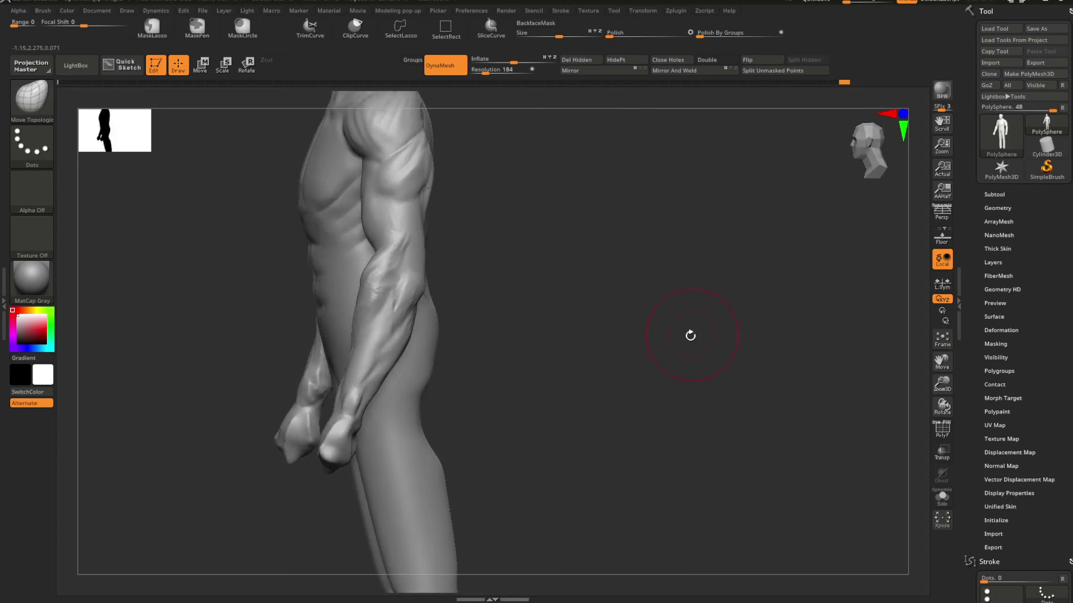
key(b)
key(d)
key(s)
drag(359, 384, 402, 329)
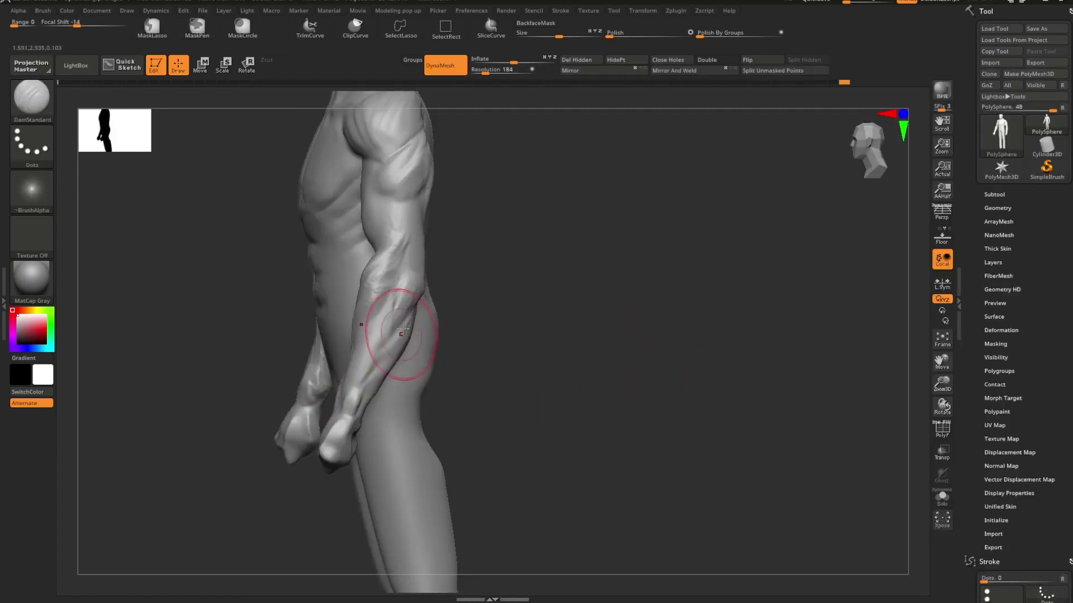
drag(355, 409, 404, 332)
Step: Build up the muscle volume on the outer forearm with the ClayBuildup brush and smooth it
mouse_move(524, 308)
alt+mouse_down()
mouse_move(574, 273)
mouse_move(628, 273)
alt+mouse_up()
drag(629, 273, 562, 289)
key(space)
key(b)
key(c)
key(b)
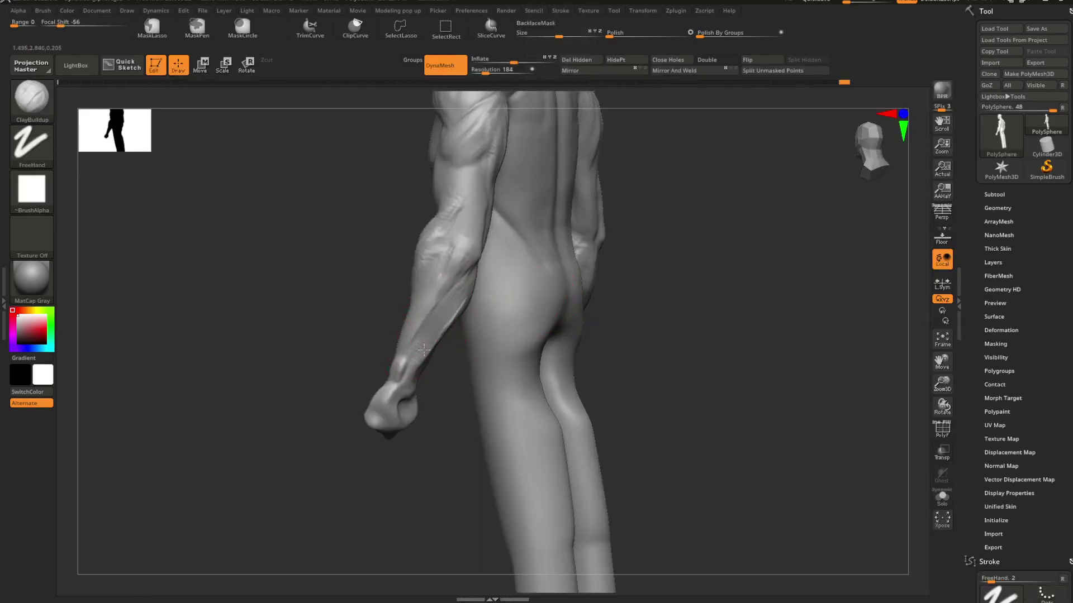
right_drag(553, 303, 486, 306)
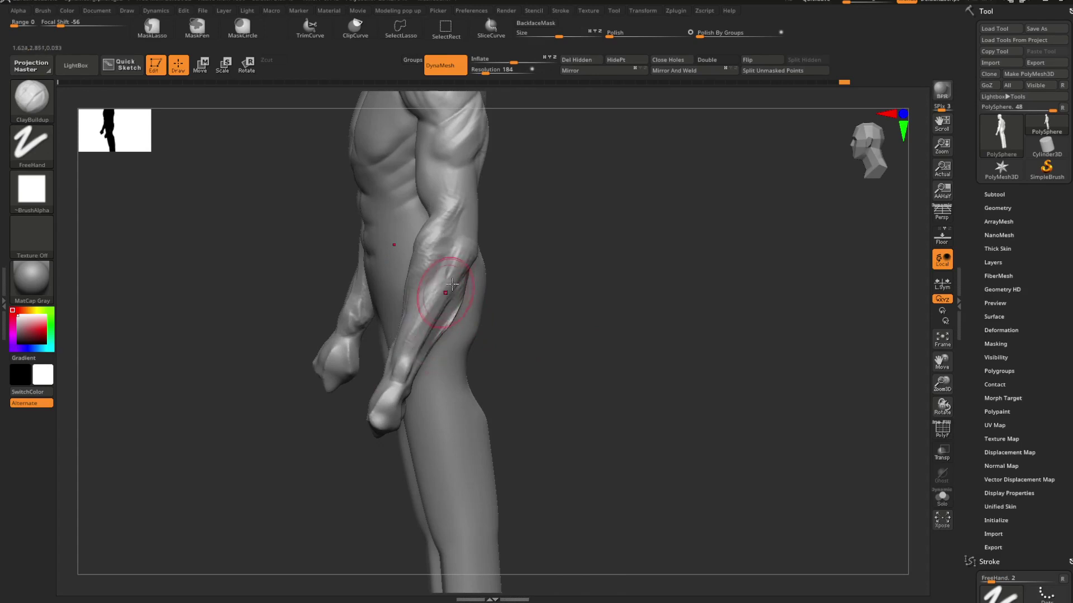
mouse_move(451, 284)
shift+mouse_down()
mouse_move(447, 319)
mouse_move(453, 296)
shift+mouse_up()
Step: Build up the back of the forearm with the ClayBuildup brush and smooth the strokes towards the wrist
right_drag(578, 290, 481, 313)
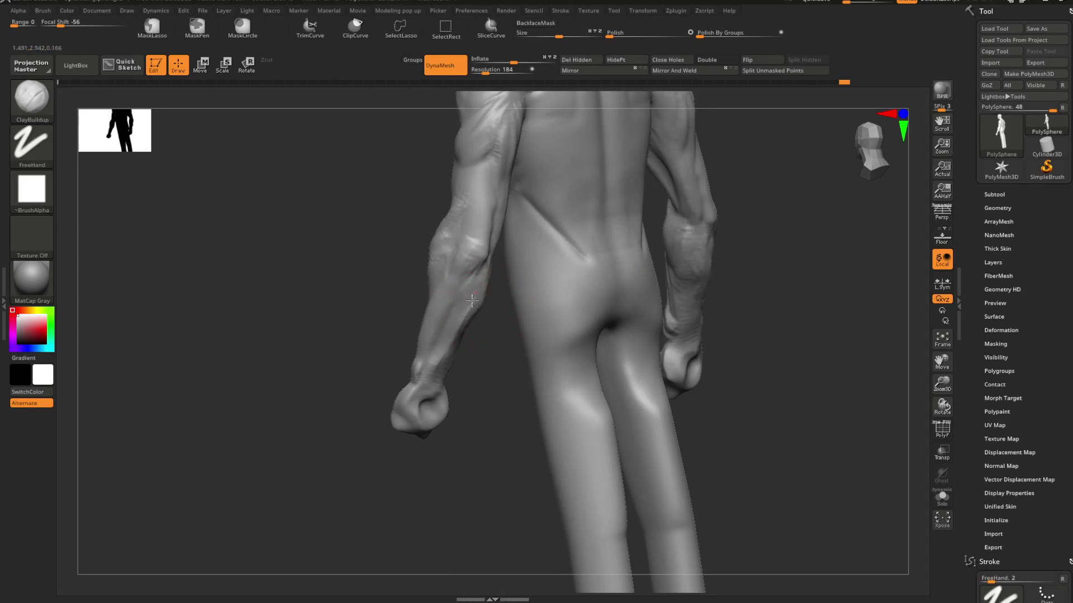
right_drag(483, 357, 433, 385)
right_click(424, 394)
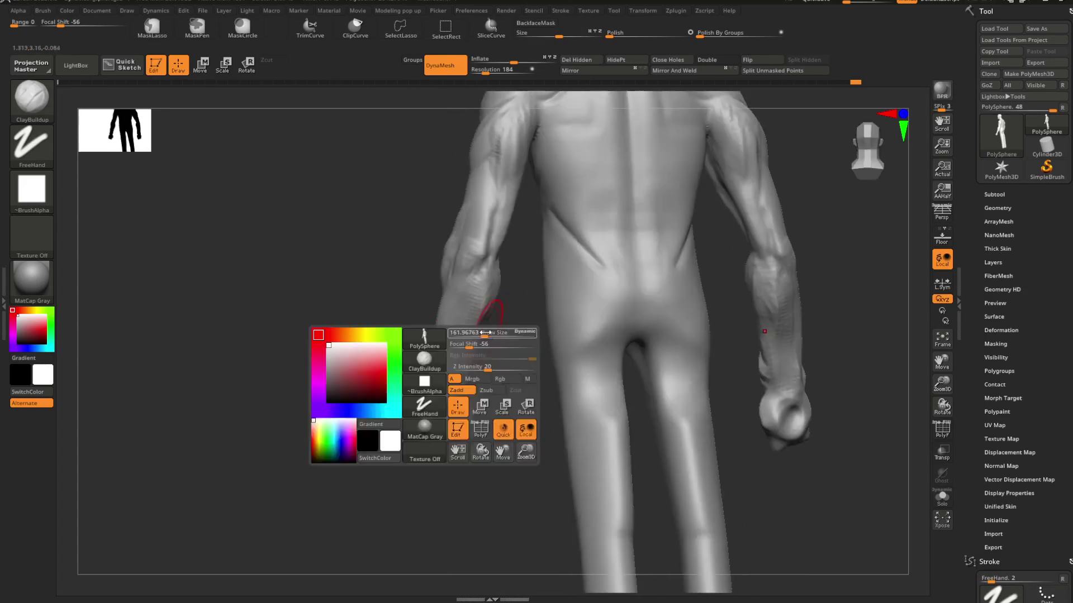
right_drag(495, 333, 508, 323)
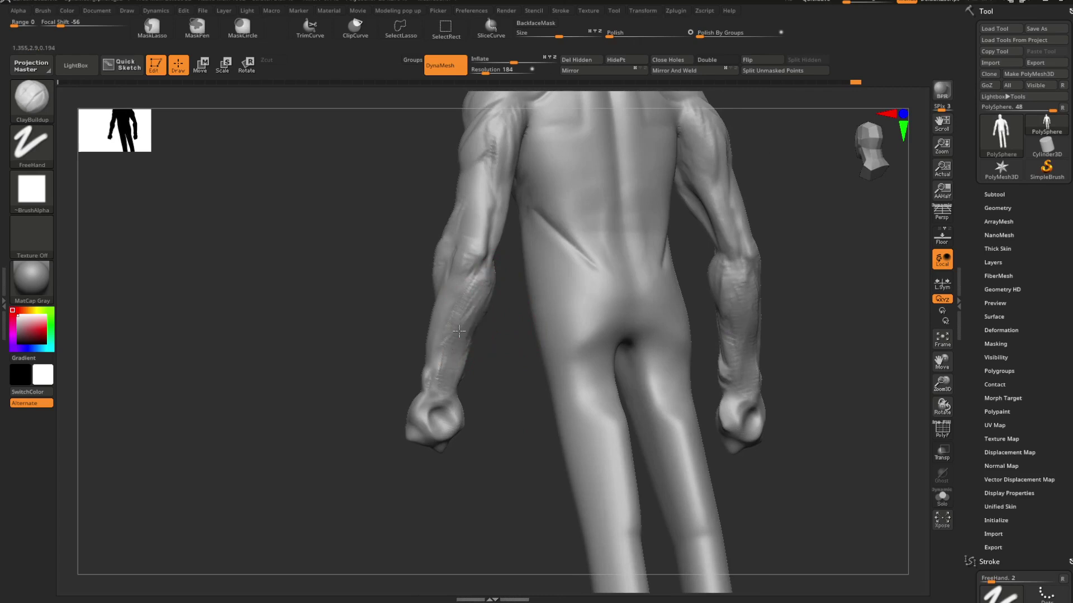
shift+drag(461, 345, 473, 339)
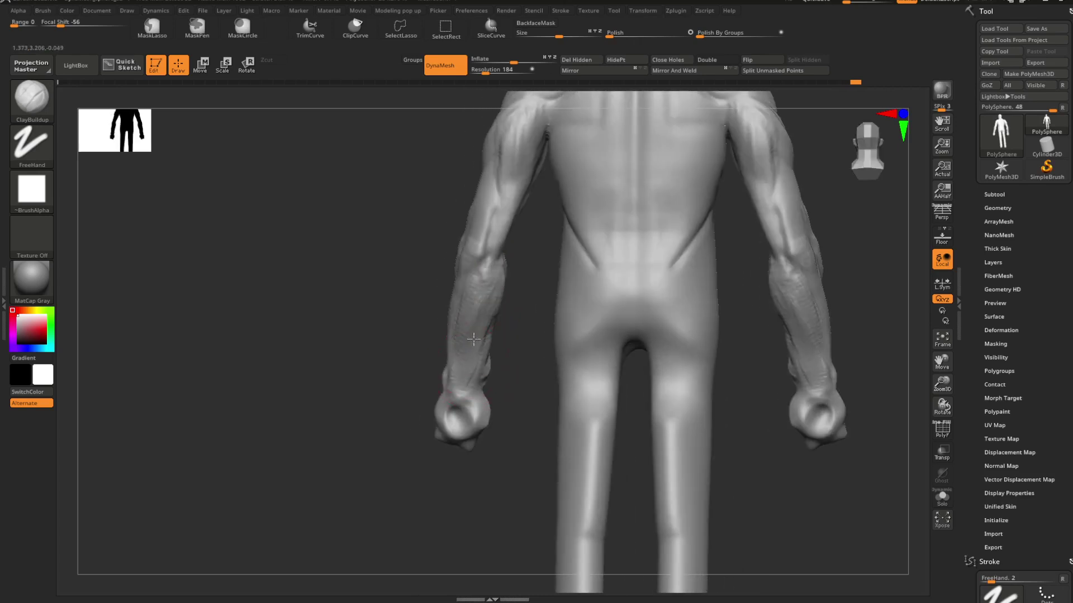
mouse_move(472, 378)
mouse_down()
mouse_move(504, 330)
mouse_move(556, 317)
mouse_move(543, 295)
mouse_move(495, 319)
mouse_up()
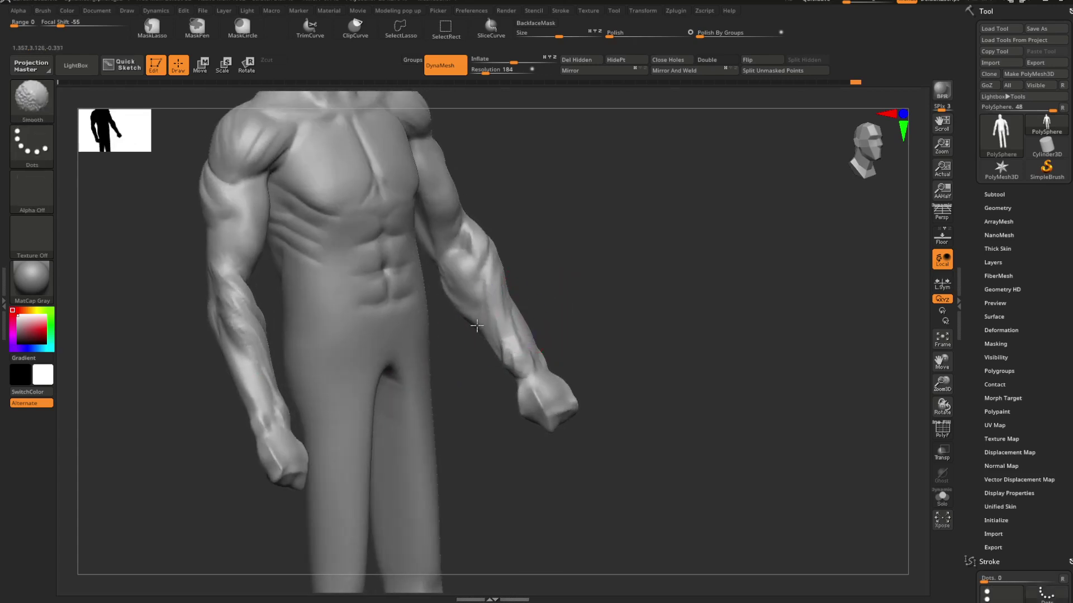
Step: Build up the inner upper arm beside the armpit with the ClayBuildup brush and smooth the strokes
mouse_move(476, 256)
mouse_down()
mouse_move(558, 266)
mouse_move(579, 292)
mouse_move(580, 279)
mouse_move(606, 294)
mouse_move(594, 278)
mouse_move(596, 293)
mouse_up()
drag(561, 258, 595, 252)
mouse_move(464, 302)
shift+mouse_down()
mouse_move(455, 255)
mouse_move(451, 273)
shift+mouse_up()
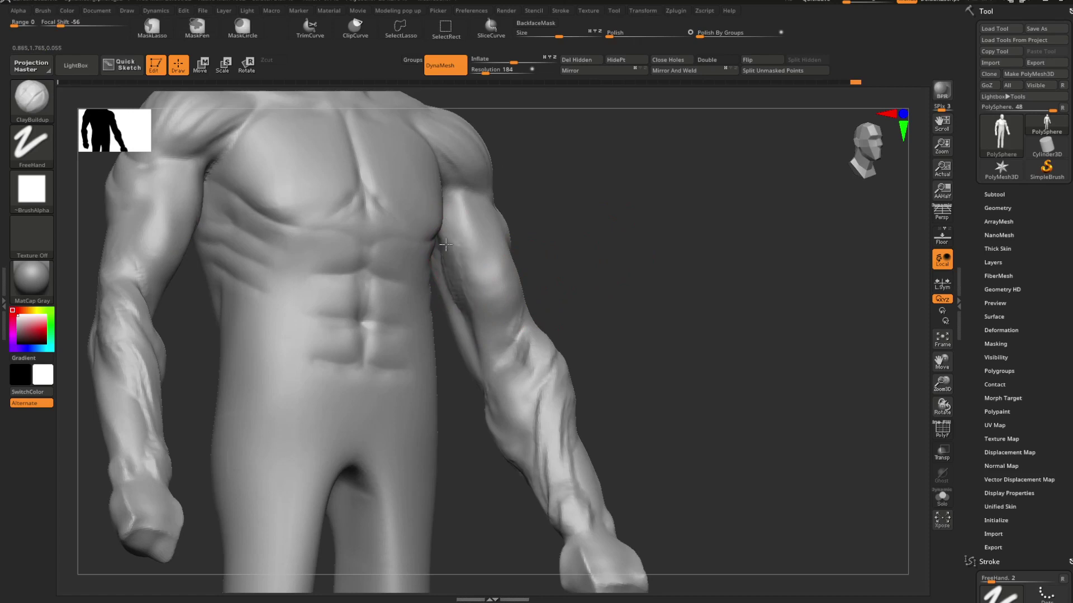
shift+drag(456, 256, 462, 262)
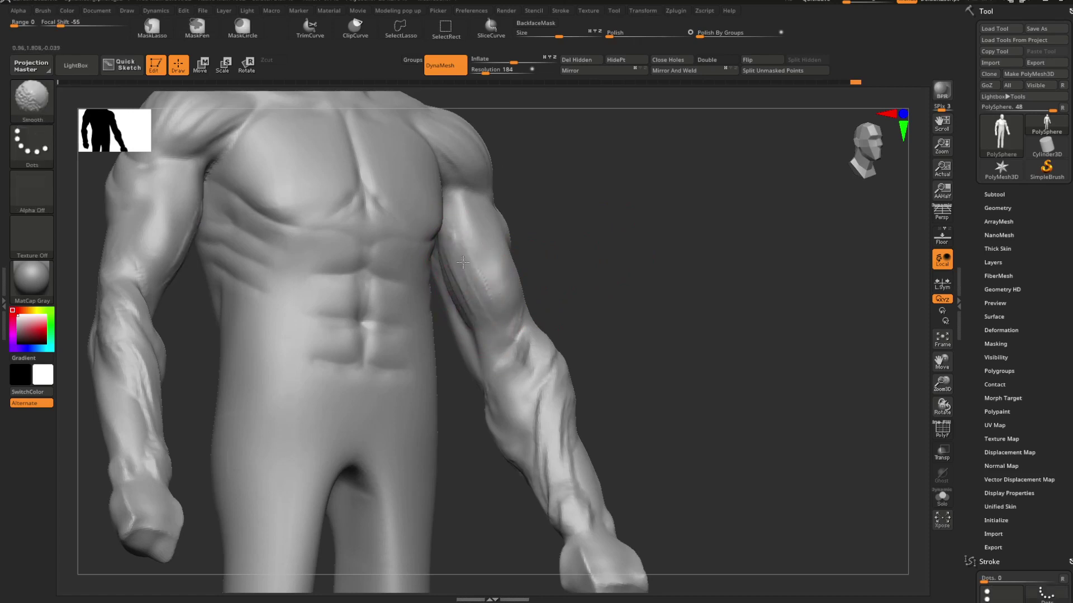
Step: Carve the grooves separating the triceps from the outer upper arm down to the elbow with the DamStandard brush
mouse_move(614, 352)
mouse_down()
mouse_move(575, 354)
mouse_move(584, 336)
mouse_move(642, 325)
mouse_move(618, 340)
mouse_move(604, 343)
mouse_move(687, 296)
mouse_up()
key(space)
key(b)
key(d)
key(s)
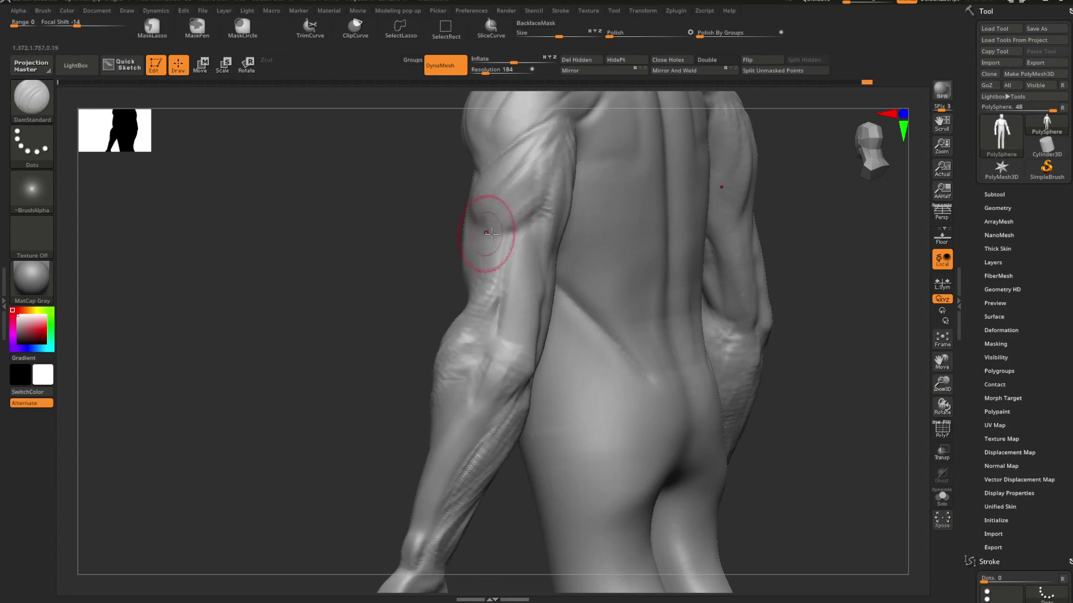
drag(491, 234, 517, 267)
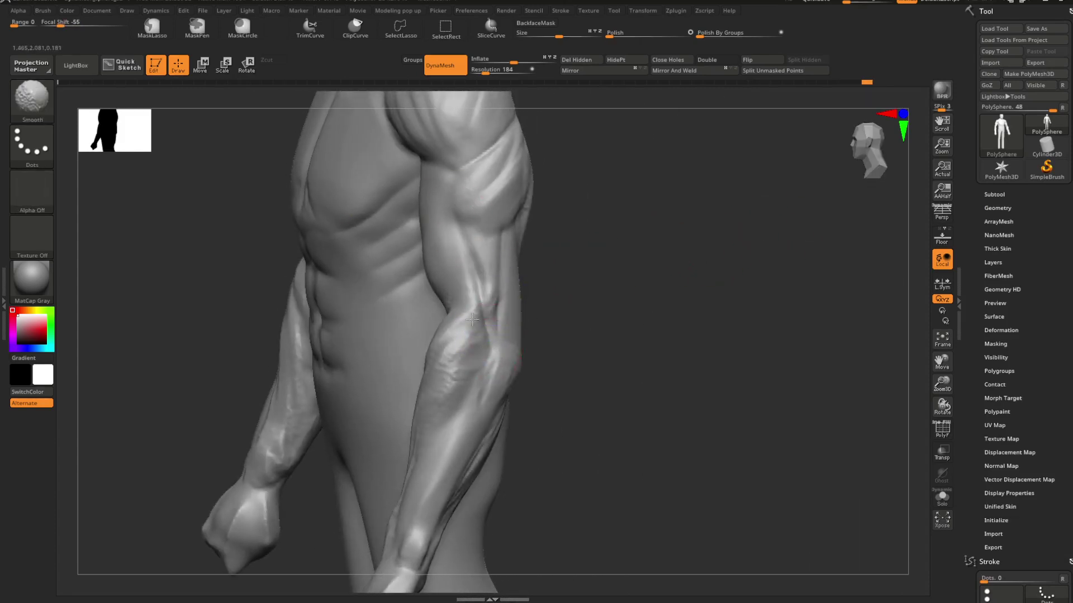
mouse_move(605, 251)
mouse_down()
mouse_move(647, 266)
mouse_move(562, 255)
mouse_move(643, 279)
mouse_move(605, 302)
mouse_move(644, 284)
mouse_up()
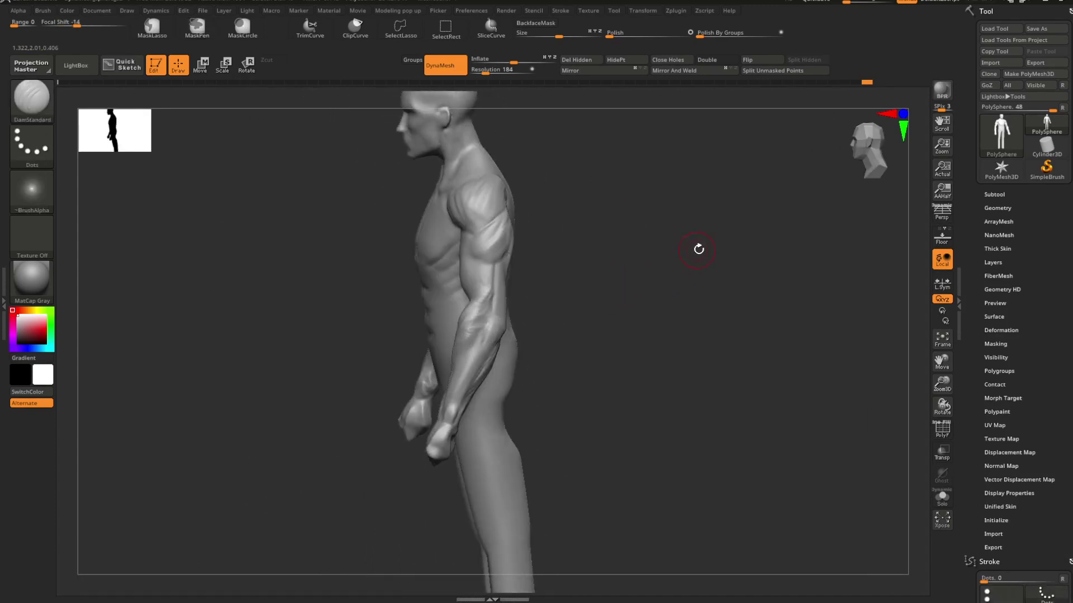
mouse_move(677, 237)
mouse_down()
mouse_move(677, 277)
mouse_move(694, 292)
mouse_move(632, 299)
mouse_up()
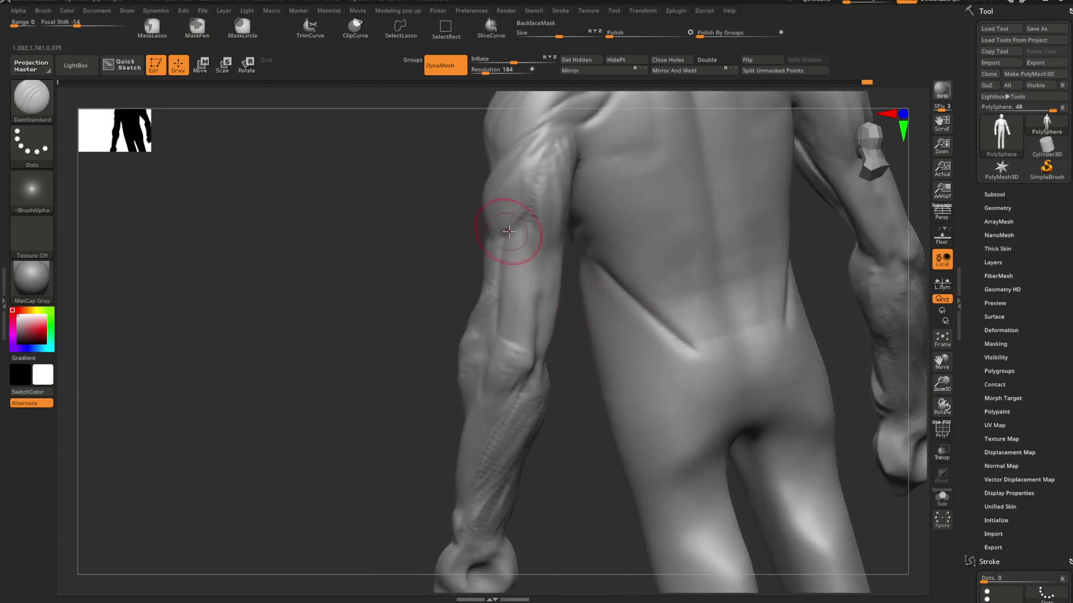
drag(573, 364, 558, 359)
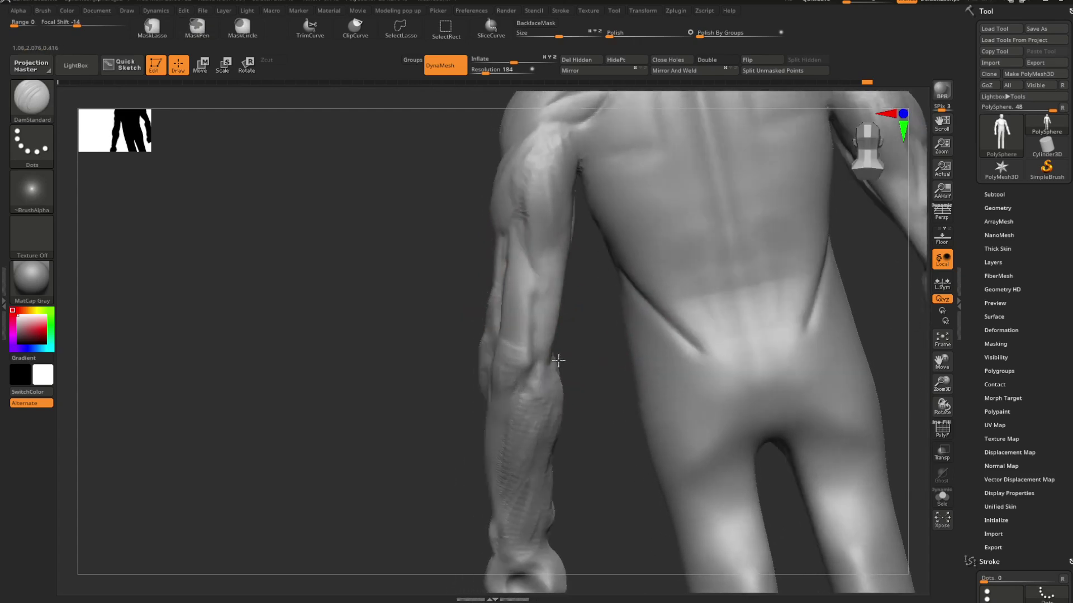
Step: Build up the triceps on the back of the upper arm with the ClayBuildup brush and smooth it
mouse_move(546, 352)
ctrl+right_down()
mouse_move(524, 329)
mouse_move(814, 216)
mouse_move(814, 244)
mouse_move(782, 266)
mouse_move(812, 262)
mouse_move(706, 266)
mouse_move(771, 256)
mouse_move(755, 261)
ctrl+right_up()
key(space)
mouse_move(732, 260)
mouse_down()
mouse_move(749, 265)
mouse_move(603, 293)
mouse_move(692, 288)
mouse_move(725, 261)
mouse_move(766, 254)
mouse_move(711, 249)
mouse_move(701, 256)
mouse_move(778, 247)
mouse_move(575, 297)
mouse_up()
right_click(712, 274)
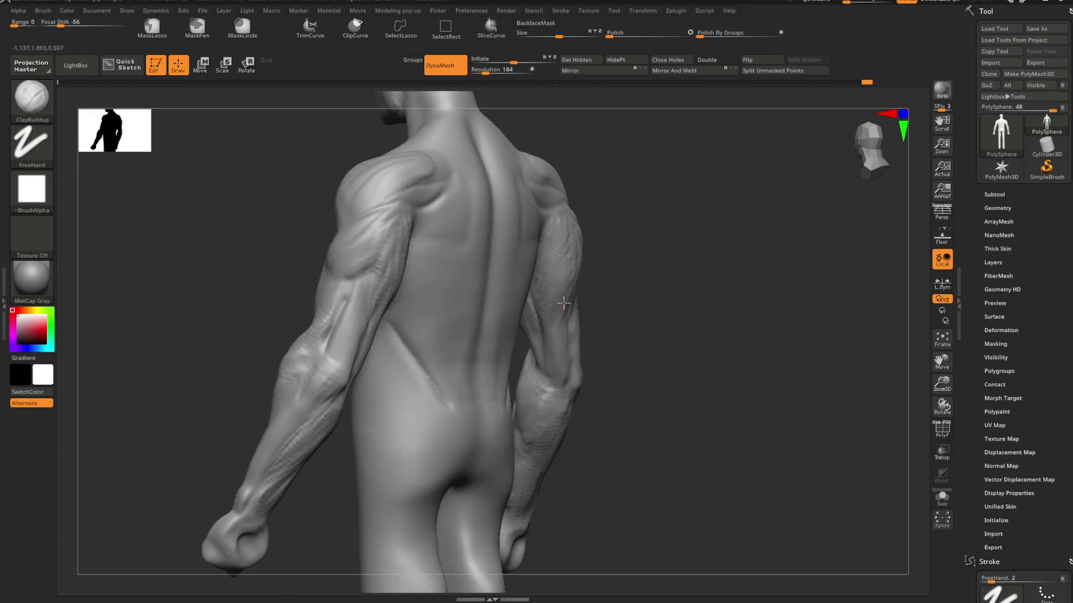
mouse_move(559, 368)
mouse_down()
mouse_move(626, 306)
mouse_move(672, 296)
mouse_move(724, 257)
mouse_move(550, 297)
mouse_up()
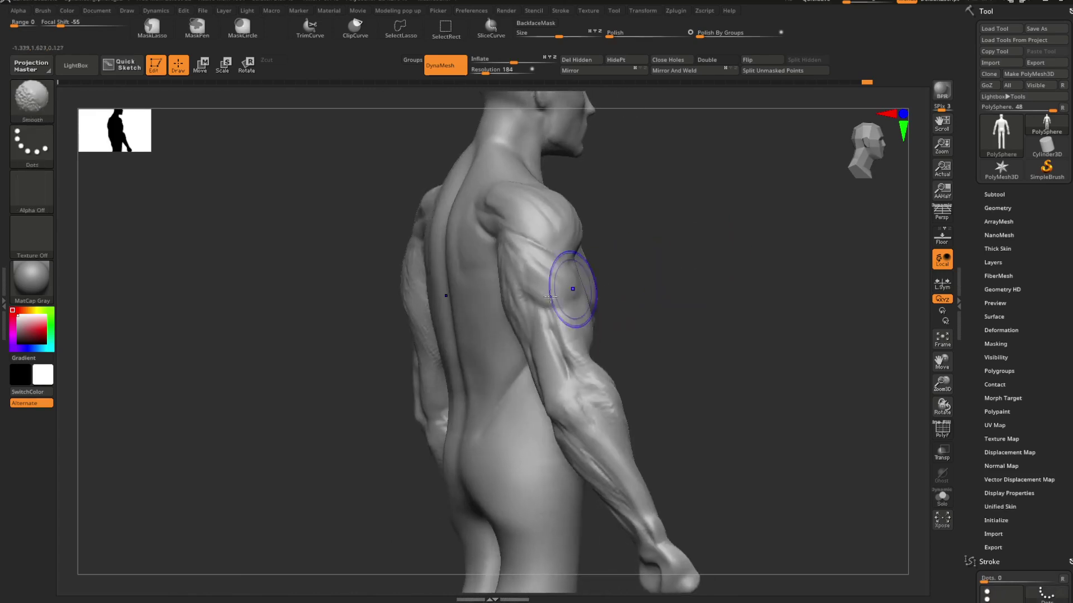
shift+drag(504, 261, 520, 268)
mouse_move(676, 250)
shift+mouse_down()
mouse_move(723, 257)
mouse_move(649, 233)
shift+mouse_up()
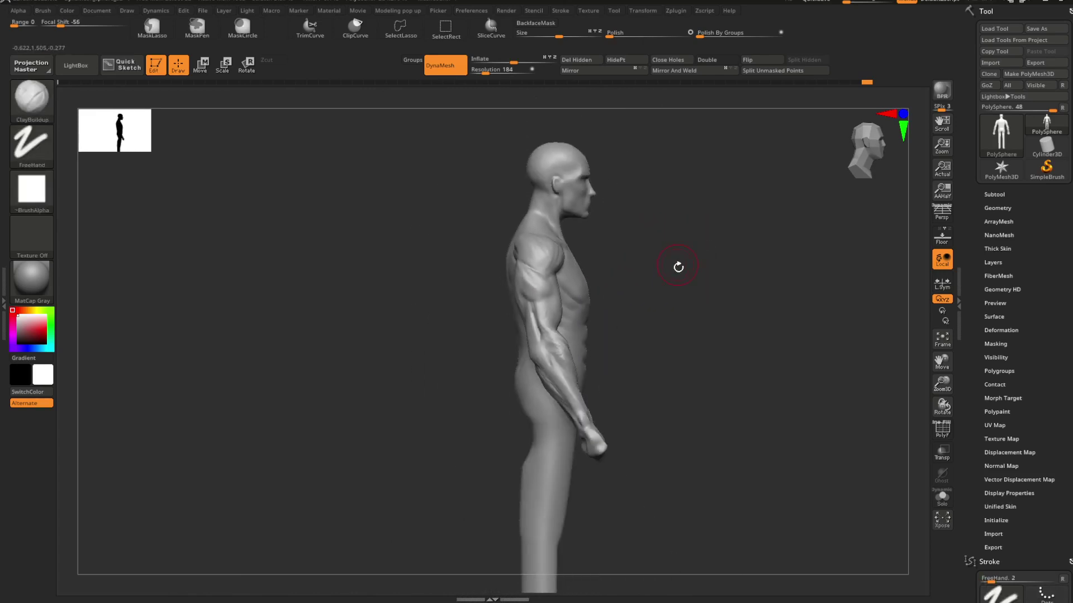
Step: Adjust the shoulder and upper arm contour from the front with the Move Topological brush
mouse_move(684, 283)
mouse_down()
mouse_move(652, 302)
mouse_move(646, 290)
mouse_move(620, 323)
mouse_move(711, 328)
mouse_move(694, 311)
mouse_move(678, 316)
mouse_move(757, 292)
mouse_move(651, 290)
mouse_move(682, 309)
mouse_move(736, 287)
mouse_move(720, 275)
mouse_move(665, 276)
mouse_move(743, 246)
mouse_move(694, 278)
mouse_move(702, 290)
mouse_move(680, 295)
mouse_move(710, 292)
mouse_move(673, 272)
mouse_move(572, 282)
mouse_up()
key(b)
key(m)
key(t)
key(space)
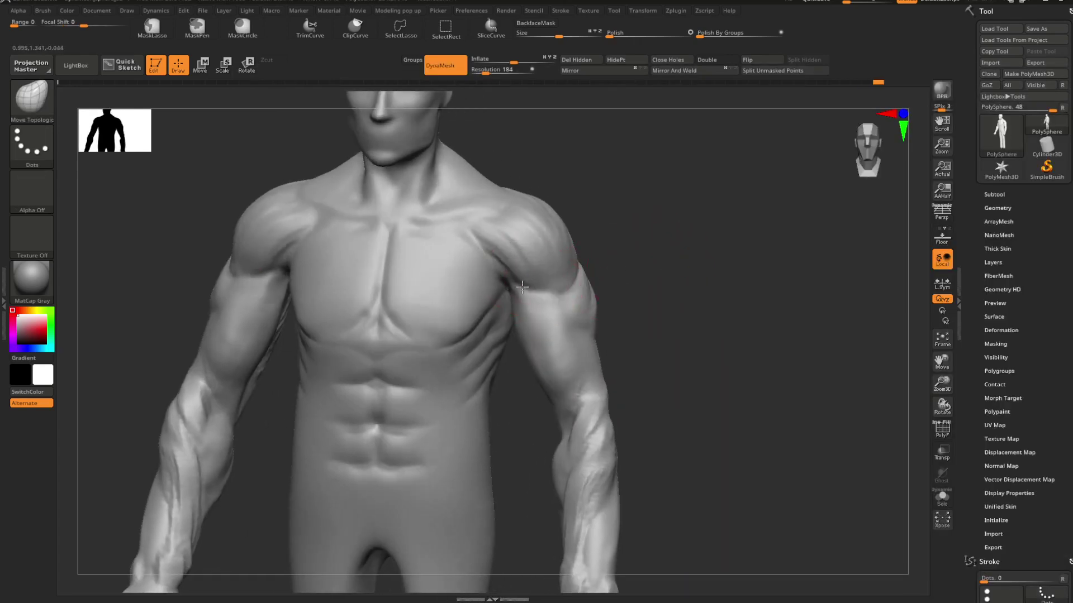
mouse_move(560, 244)
mouse_down()
mouse_move(668, 237)
mouse_move(704, 264)
mouse_move(646, 256)
mouse_move(711, 301)
mouse_move(706, 318)
mouse_move(716, 304)
mouse_move(672, 322)
mouse_up()
Step: Carve fibre grooves across the top and rear of the deltoid with the DamStandard brush, undoing a stray stroke
key(b)
key(d)
key(s)
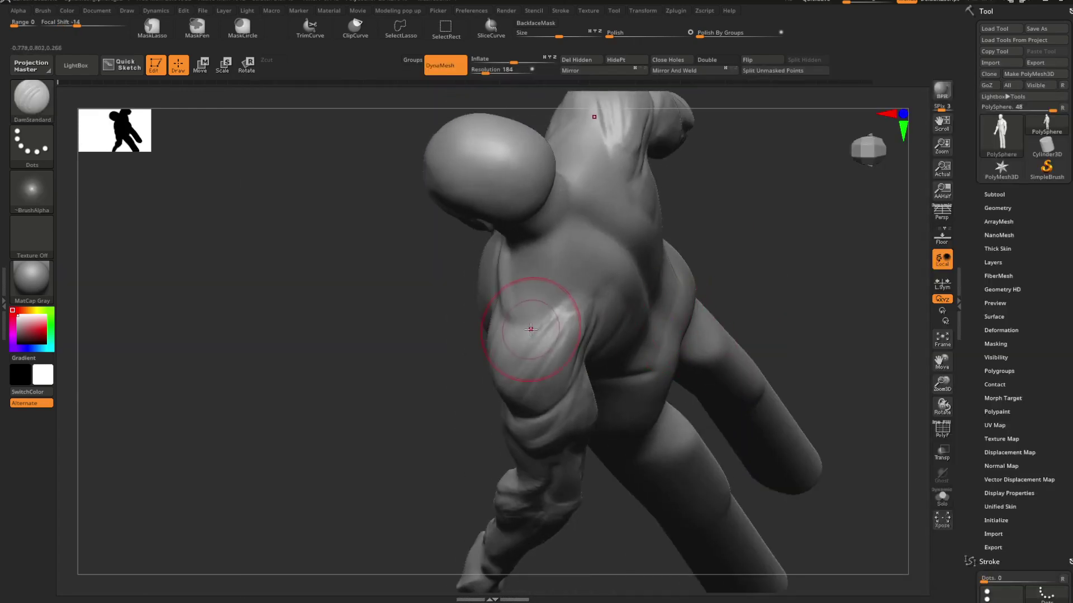
drag(548, 322, 644, 237)
key(ctrl+z)
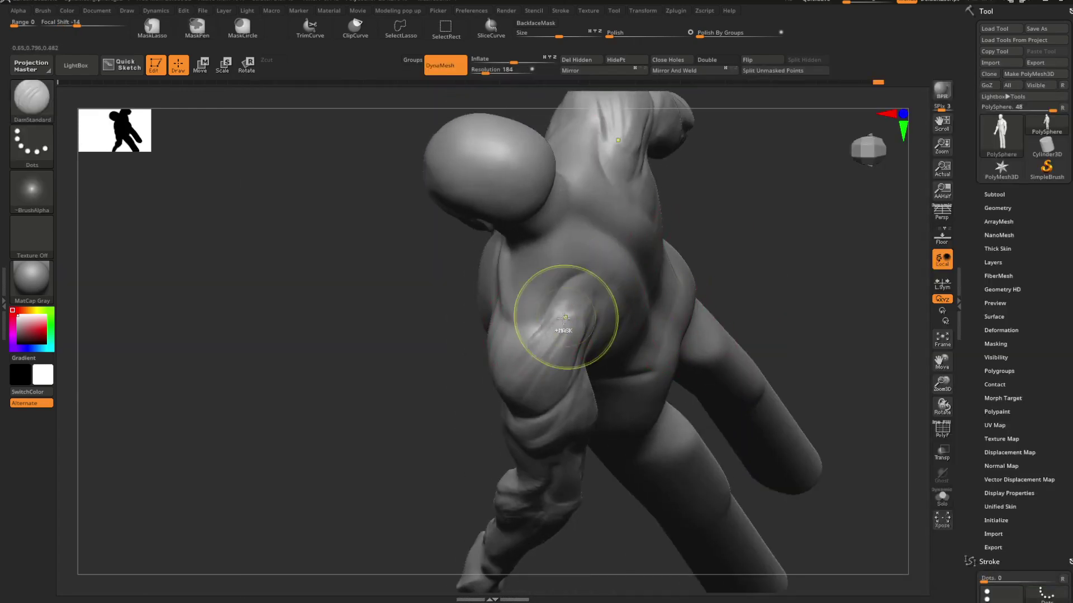
mouse_move(779, 237)
mouse_down()
mouse_move(704, 221)
mouse_move(761, 218)
mouse_move(703, 283)
mouse_up()
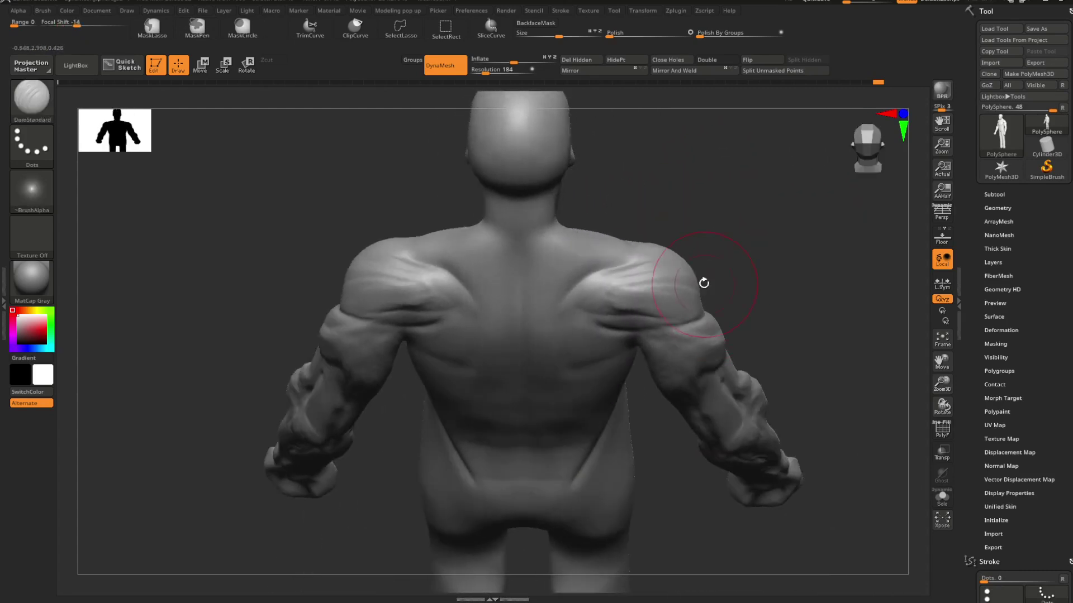
mouse_move(738, 241)
mouse_down()
mouse_move(659, 275)
mouse_move(759, 203)
mouse_move(761, 340)
mouse_move(704, 242)
mouse_move(680, 273)
mouse_move(719, 291)
mouse_up()
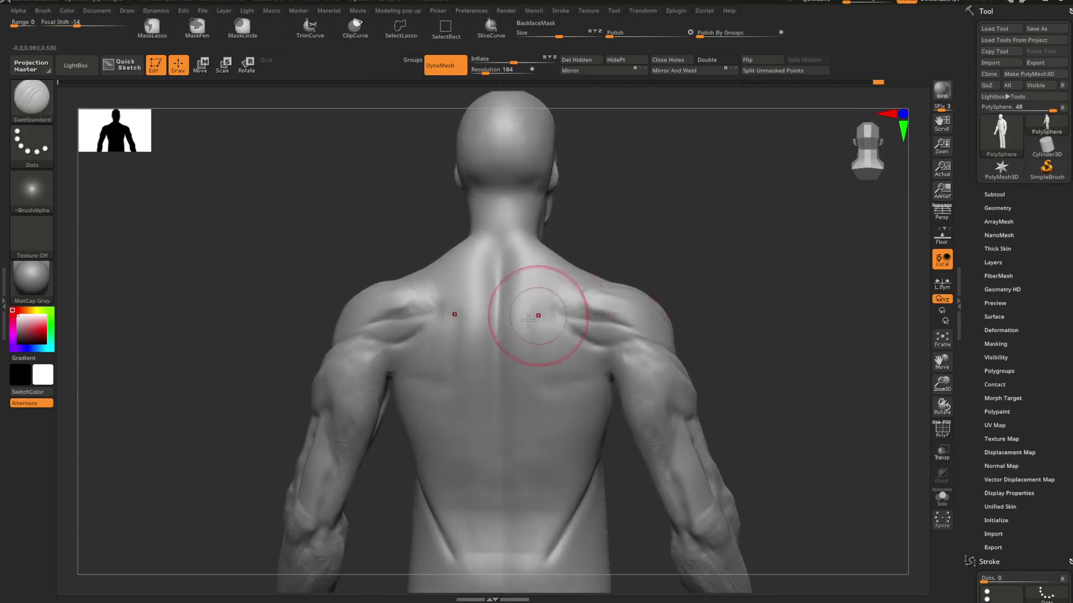
Step: Carve the inner edge of the shoulder blades beside the spine with the DamStandard brush
mouse_move(527, 320)
mouse_down()
mouse_move(672, 273)
mouse_move(445, 329)
mouse_up()
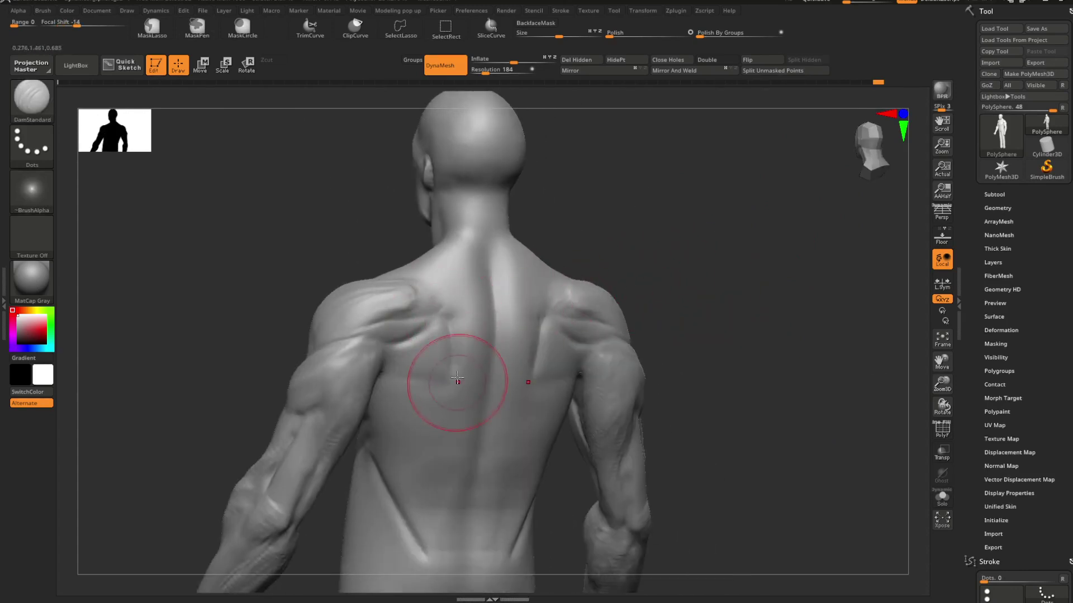
drag(712, 280, 690, 285)
mouse_move(716, 330)
alt+mouse_down()
mouse_move(704, 270)
mouse_move(671, 240)
alt+mouse_up()
mouse_move(631, 279)
mouse_down()
mouse_move(663, 287)
mouse_move(586, 354)
mouse_move(666, 285)
mouse_up()
Step: Reshape the upper back around the shoulder blades with the Move Topological brush, adjusting its draw size
key(b)
key(m)
key(t)
key(space)
key(space)
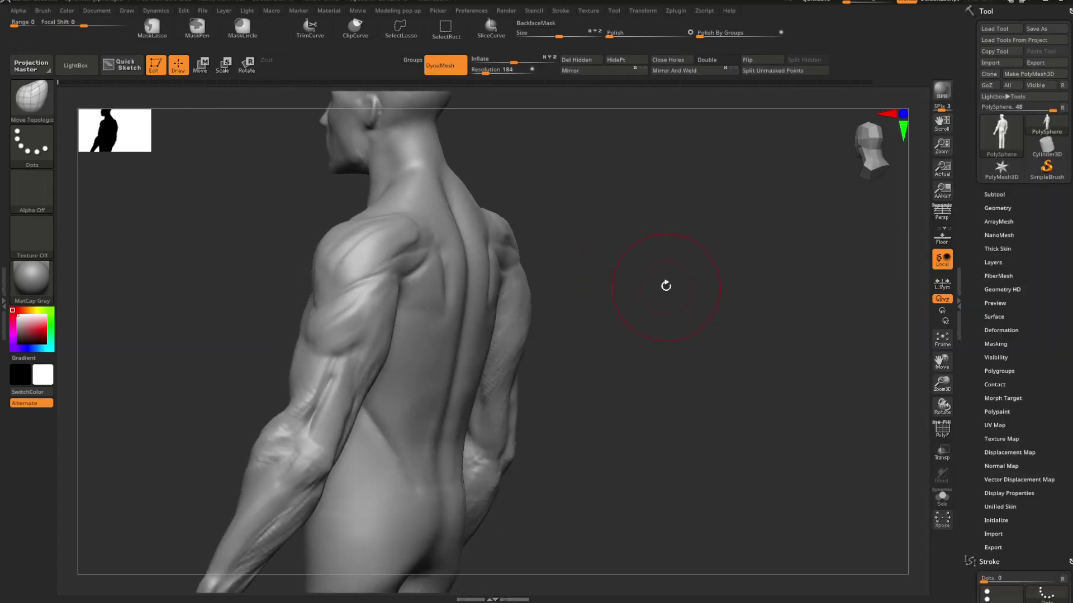
key(space)
drag(580, 308, 673, 295)
key(space)
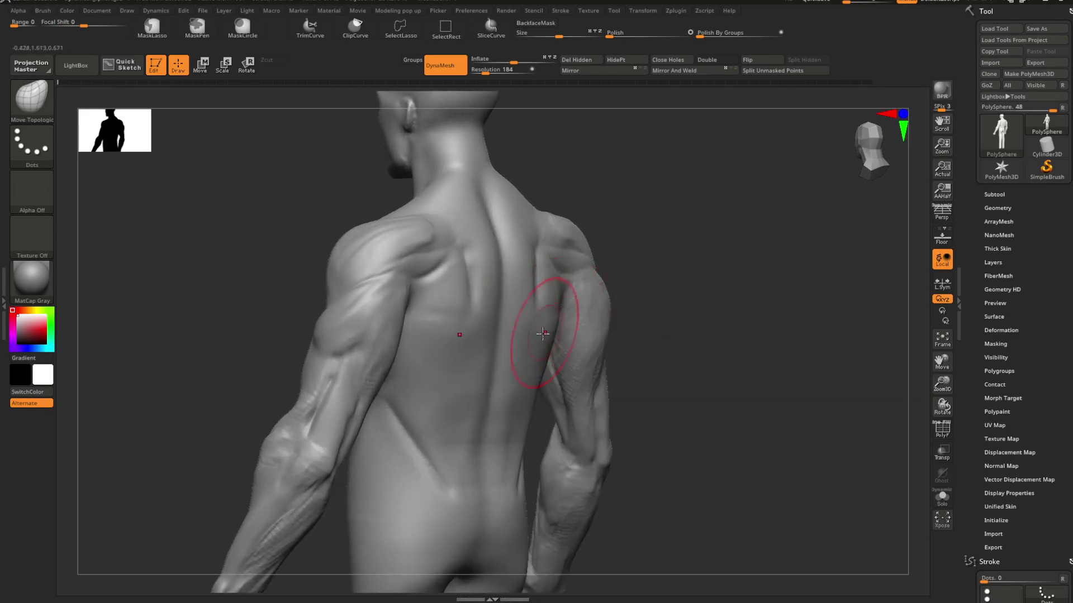
Step: Carve the shoulder blade outlines, the trapezius V and the lower latissimus edges with the DamStandard brush, smoothing the strokes
key(b)
key(d)
key(s)
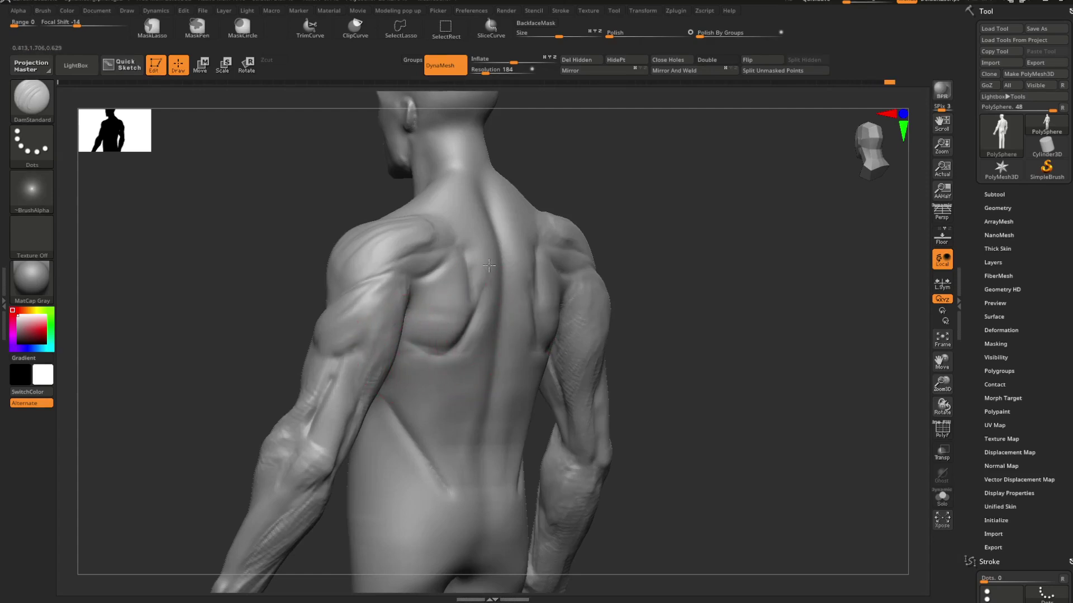
mouse_move(512, 297)
shift+mouse_down()
mouse_move(505, 290)
mouse_move(520, 291)
shift+mouse_up()
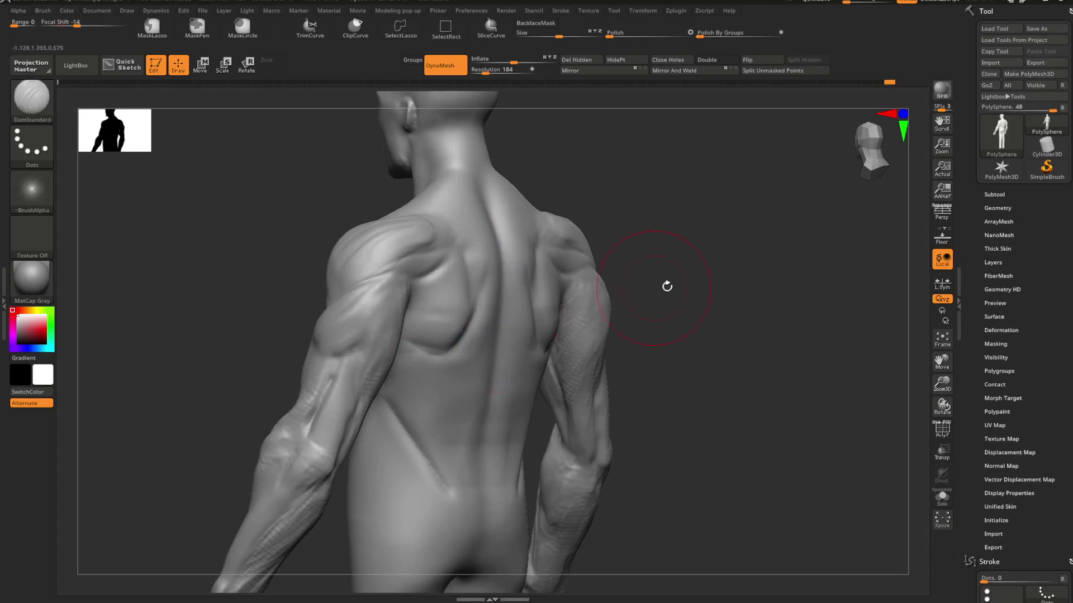
mouse_move(665, 285)
shift+mouse_down()
mouse_move(747, 259)
mouse_move(701, 253)
mouse_move(715, 276)
mouse_move(651, 277)
mouse_move(692, 242)
mouse_move(523, 281)
shift+mouse_up()
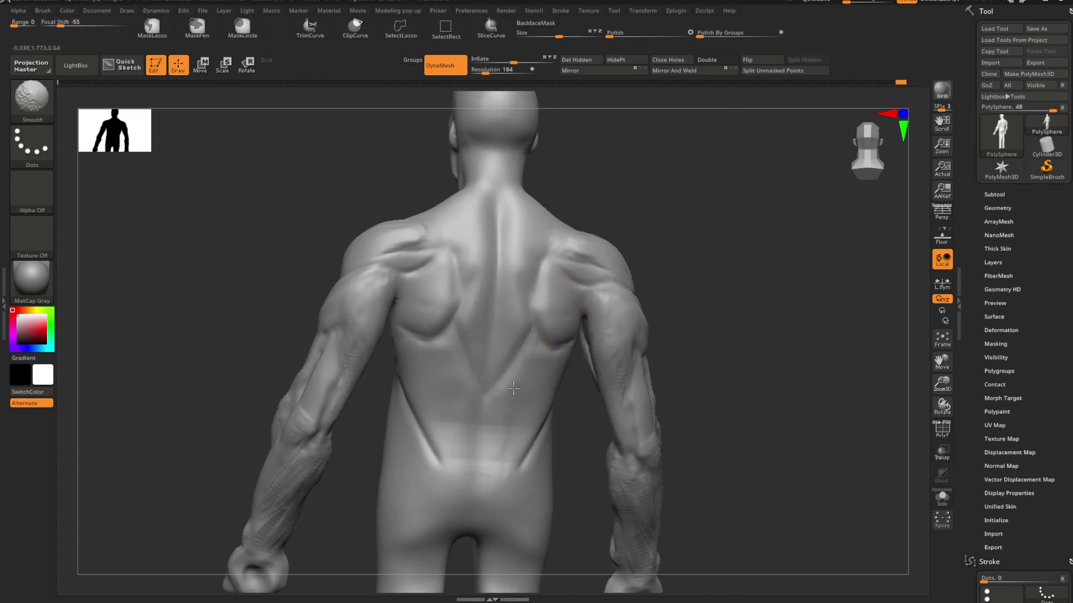
mouse_move(689, 297)
mouse_down()
mouse_move(685, 268)
mouse_move(695, 272)
mouse_up()
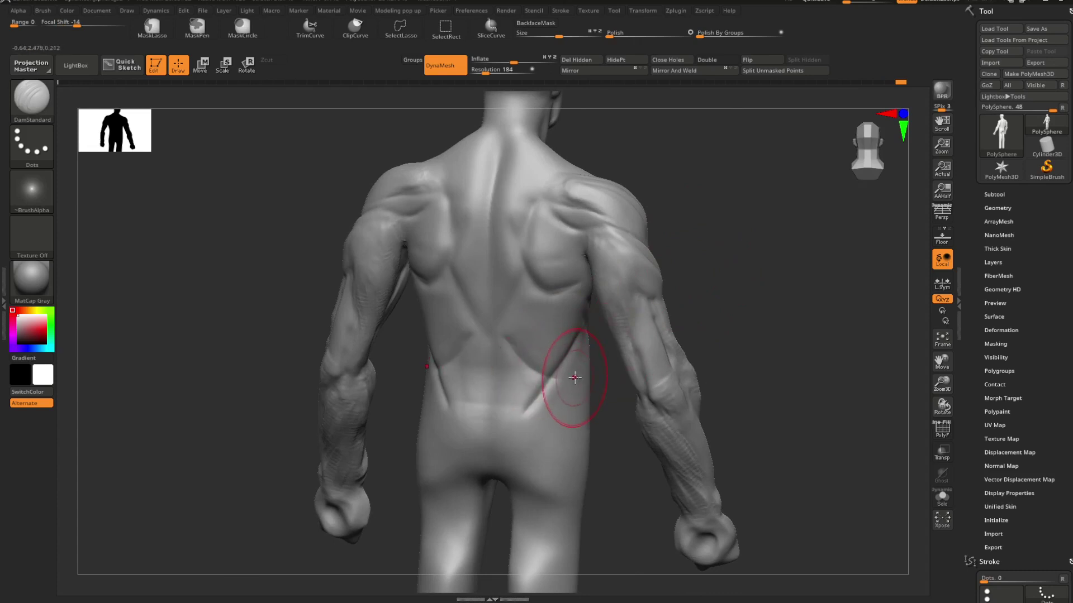
Step: Build up the latissimus volume below the shoulder blades with the Clay brush and smooth it
key(b)
key(c)
key(l)
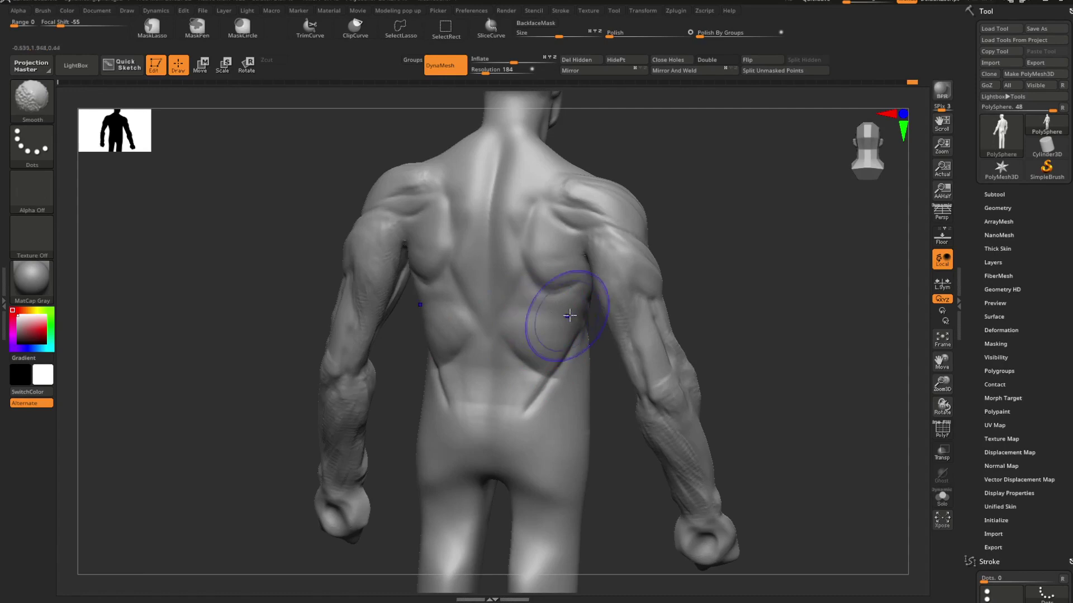
drag(569, 316, 713, 275)
drag(636, 307, 648, 272)
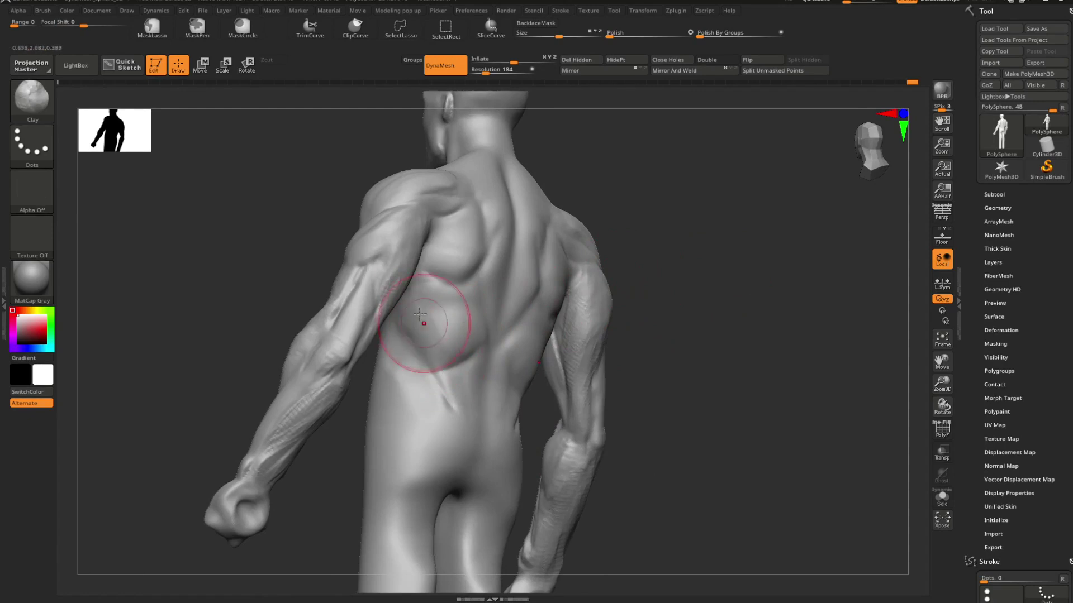
drag(632, 369, 706, 277)
Step: Carve the oblique lines along the sides of the waist above the hips with the DamStandard brush
key(b)
key(s)
key(t)
key(space)
key(b)
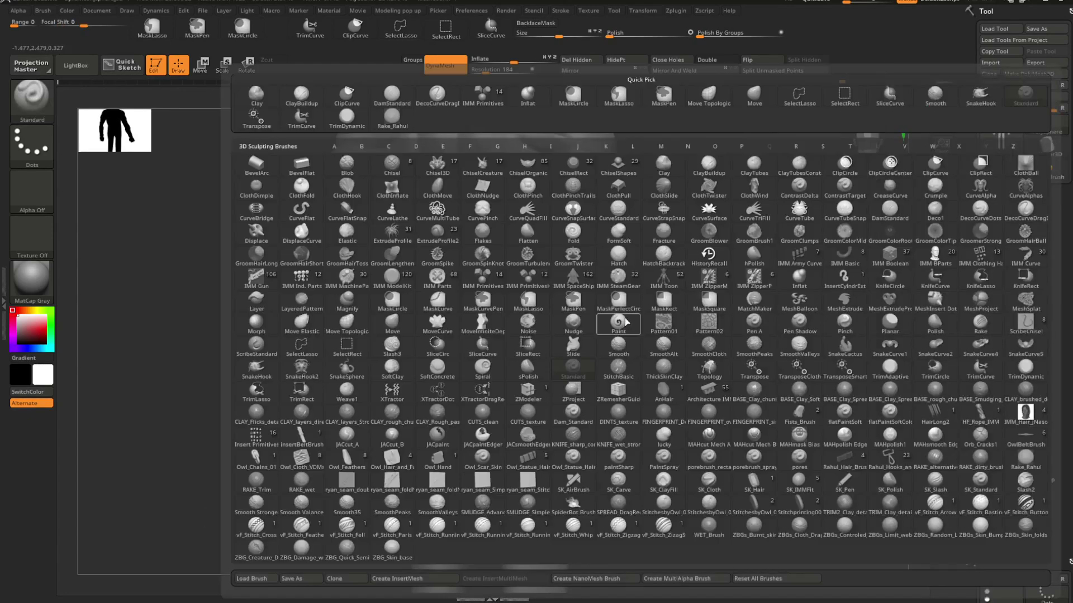
key(d)
key(s)
key(space)
mouse_move(631, 317)
mouse_down()
mouse_move(712, 283)
mouse_move(699, 256)
mouse_move(630, 287)
mouse_move(726, 269)
mouse_move(692, 263)
mouse_move(721, 273)
mouse_move(695, 278)
mouse_up()
key(space)
mouse_move(699, 277)
mouse_down()
mouse_move(670, 277)
mouse_move(685, 257)
mouse_move(721, 259)
mouse_move(691, 272)
mouse_move(671, 248)
mouse_move(671, 307)
mouse_move(700, 310)
mouse_up()
Step: Adjust the waist and side contours of the torso from the front with the Move Topological brush
key(b)
key(m)
key(t)
key(space)
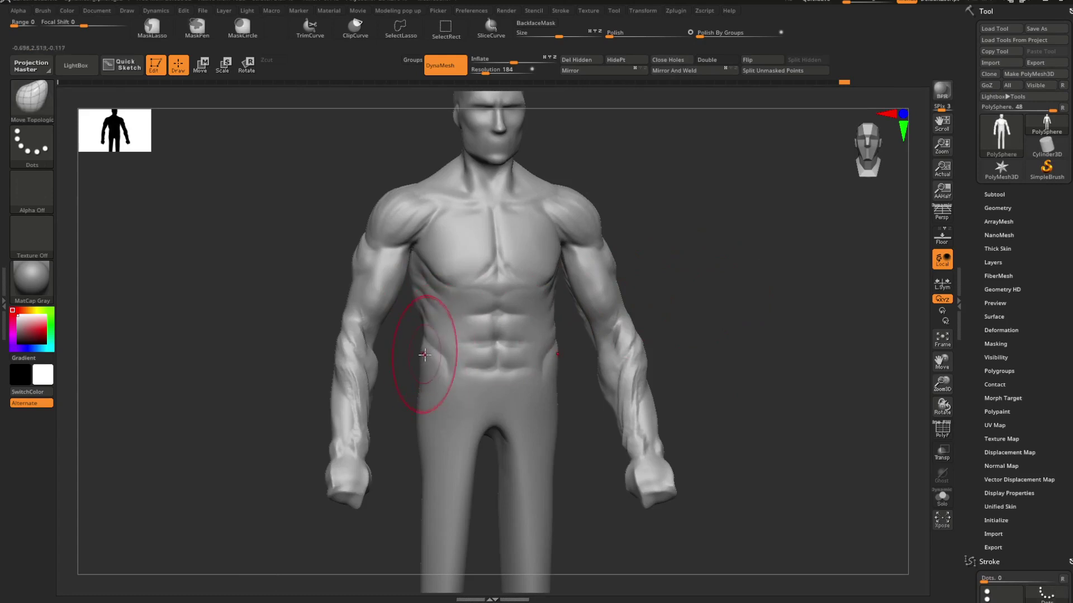
mouse_move(705, 287)
alt+mouse_down()
mouse_move(649, 293)
mouse_move(694, 303)
mouse_move(615, 297)
alt+mouse_up()
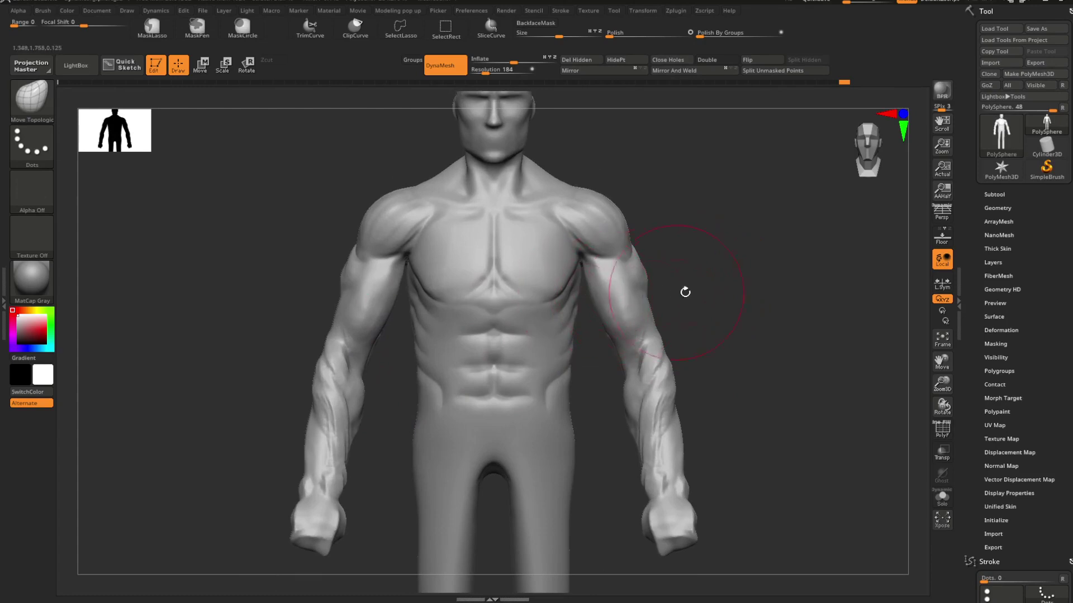
drag(685, 292, 586, 327)
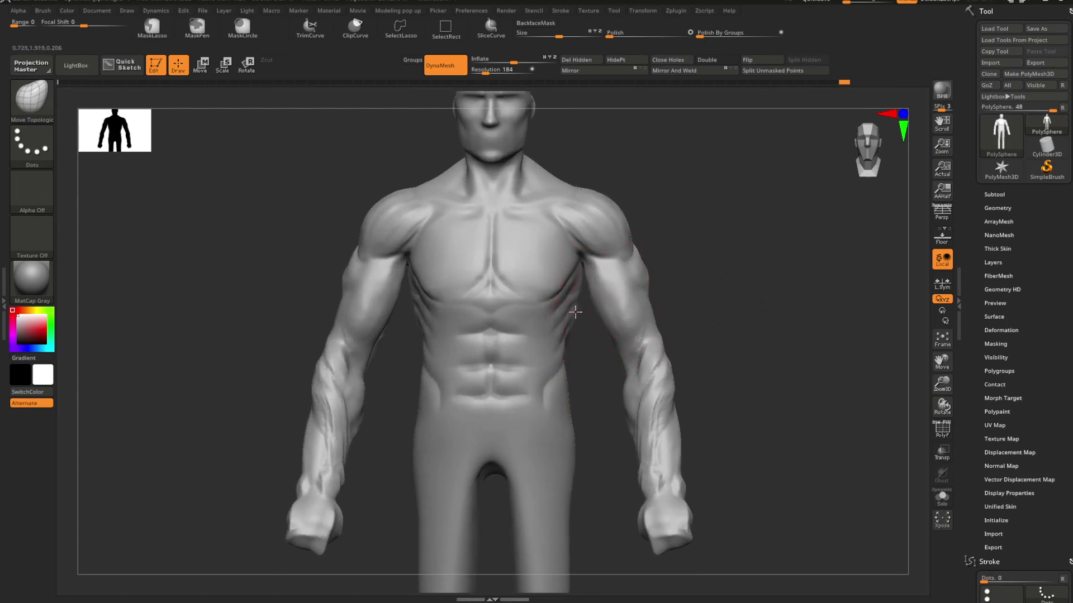
Step: Reshape the rear armpit and the inner contour of the upper arm from behind with a resized Move Topological brush
drag(705, 274, 592, 291)
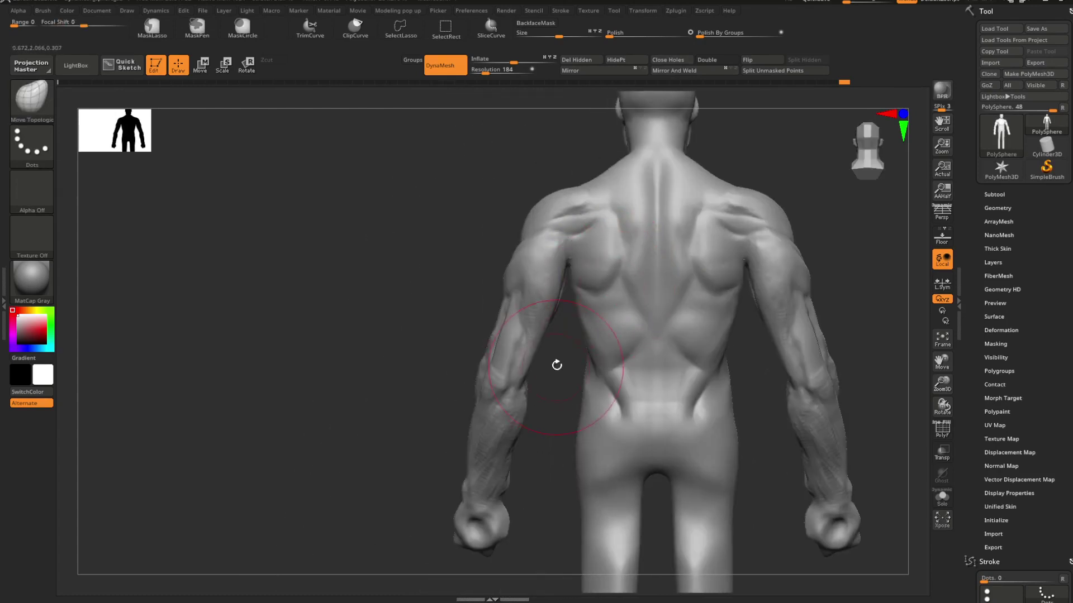
alt+drag(555, 364, 486, 351)
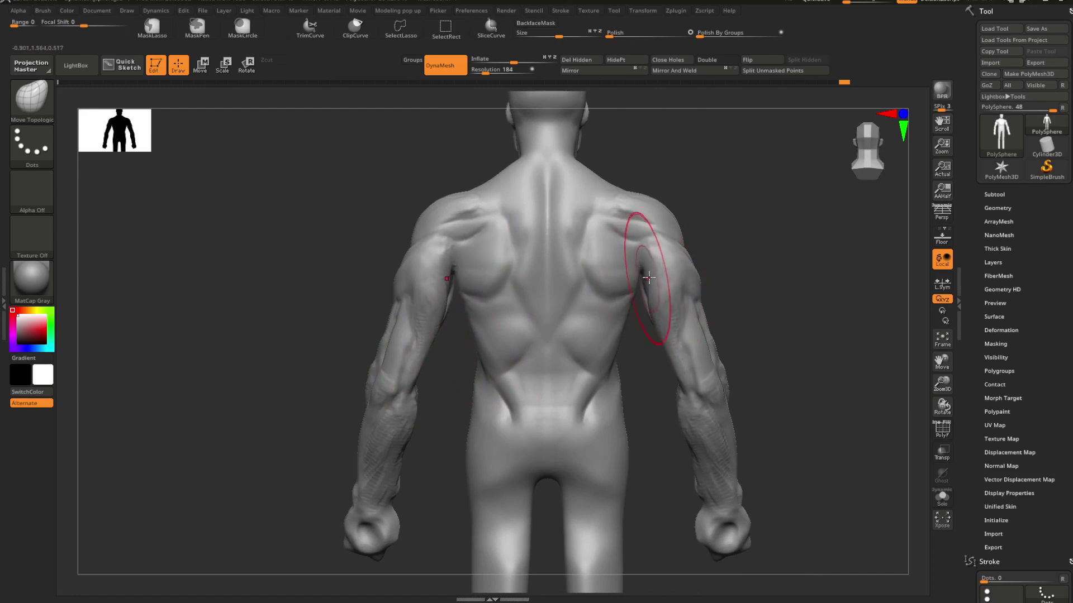
drag(648, 278, 657, 285)
alt+drag(763, 261, 683, 254)
key(space)
click(684, 254)
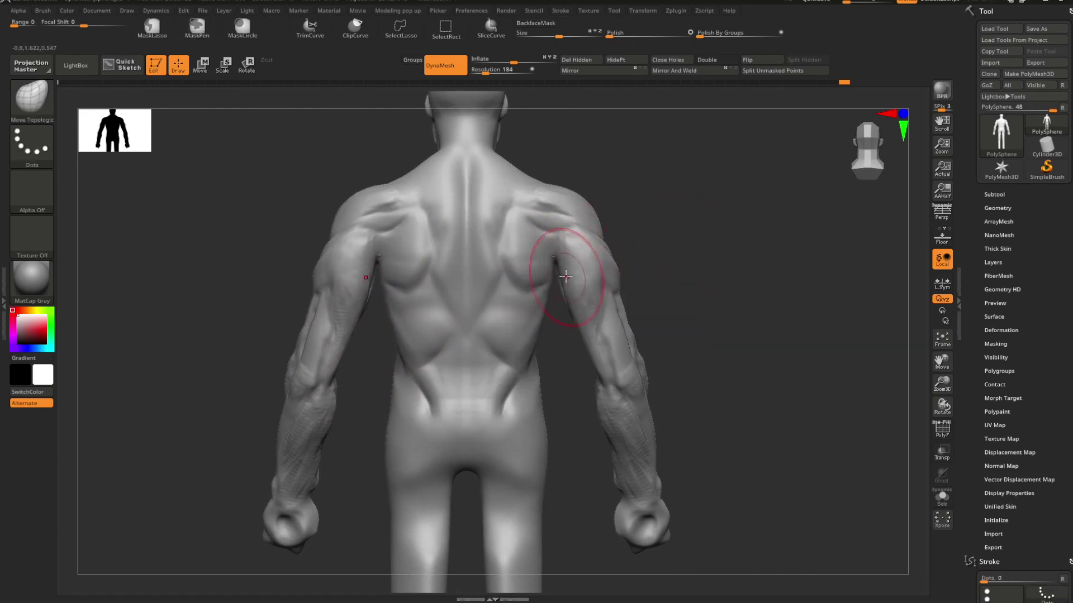
drag(626, 251, 642, 230)
Step: Fill the rear armpit between the back and upper arm using ClayBuildup, smooth it, and remesh the figure with DynaMesh
key(b)
key(c)
key(b)
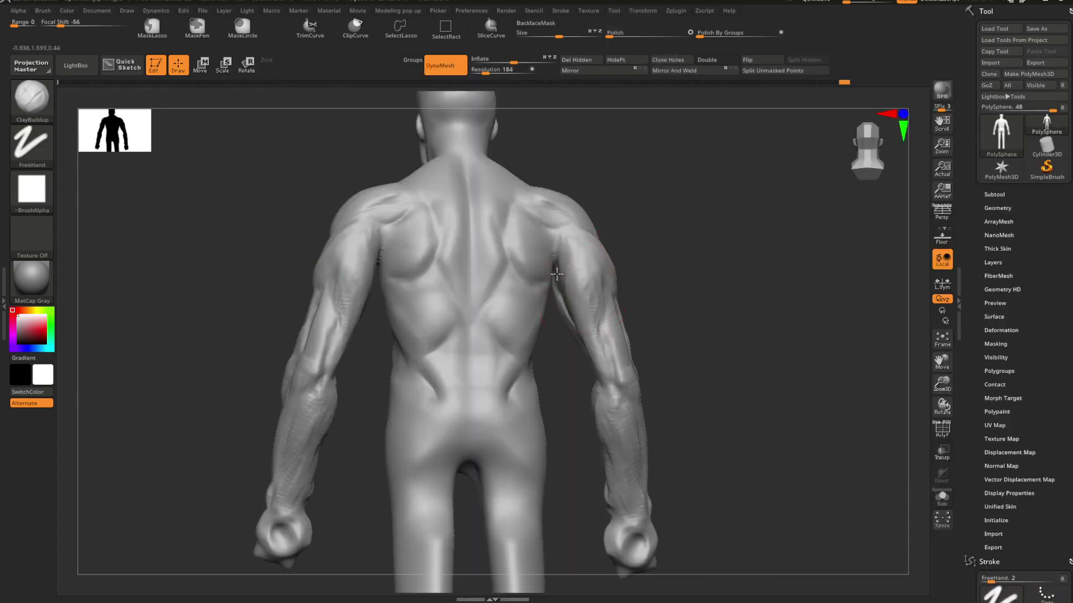
shift+drag(566, 306, 560, 289)
mouse_move(657, 236)
ctrl+mouse_down()
mouse_move(699, 278)
mouse_move(654, 262)
mouse_move(675, 262)
ctrl+mouse_up()
Step: Refine the outer back contour where the shoulder blade meets the upper arm with the Move Topological brush
key(b)
key(m)
key(t)
key(space)
drag(541, 270, 557, 258)
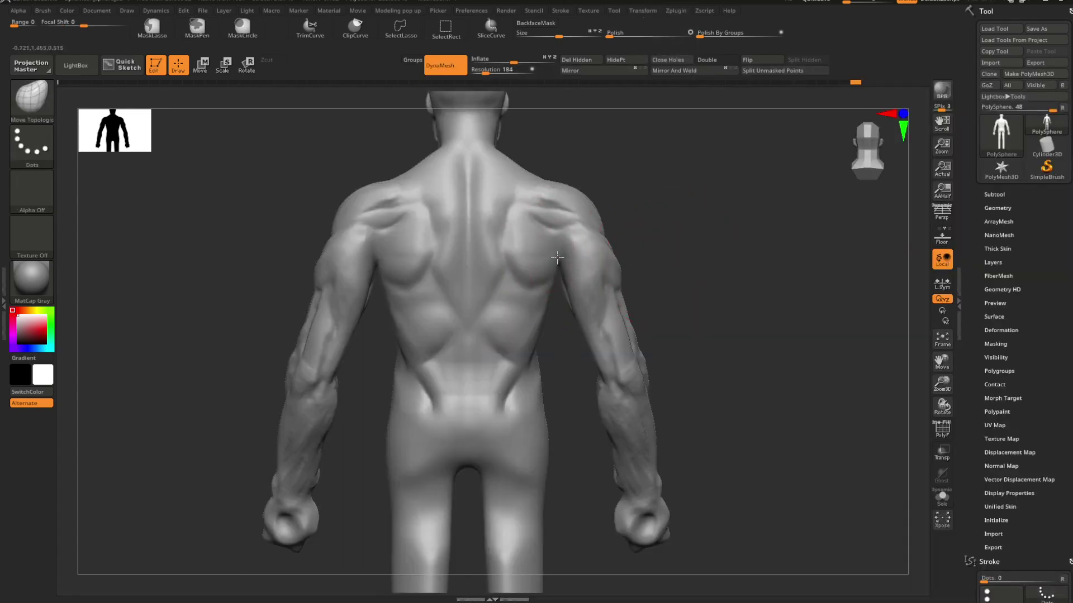
drag(632, 251, 705, 275)
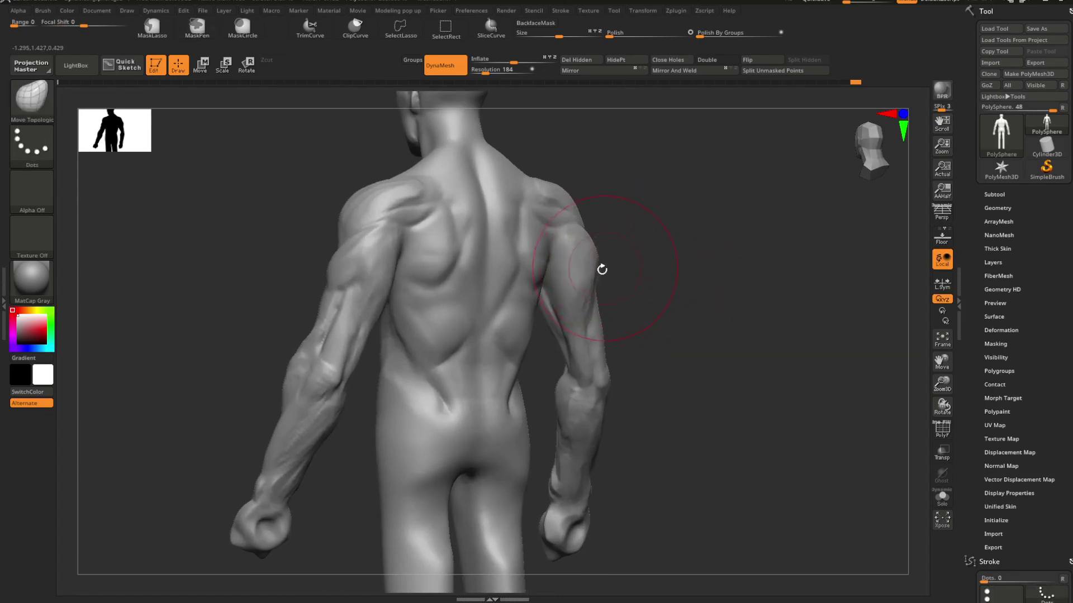
mouse_move(556, 267)
mouse_down()
mouse_move(555, 258)
mouse_move(639, 250)
mouse_move(627, 285)
mouse_move(598, 290)
mouse_up()
right_drag(598, 289, 529, 290)
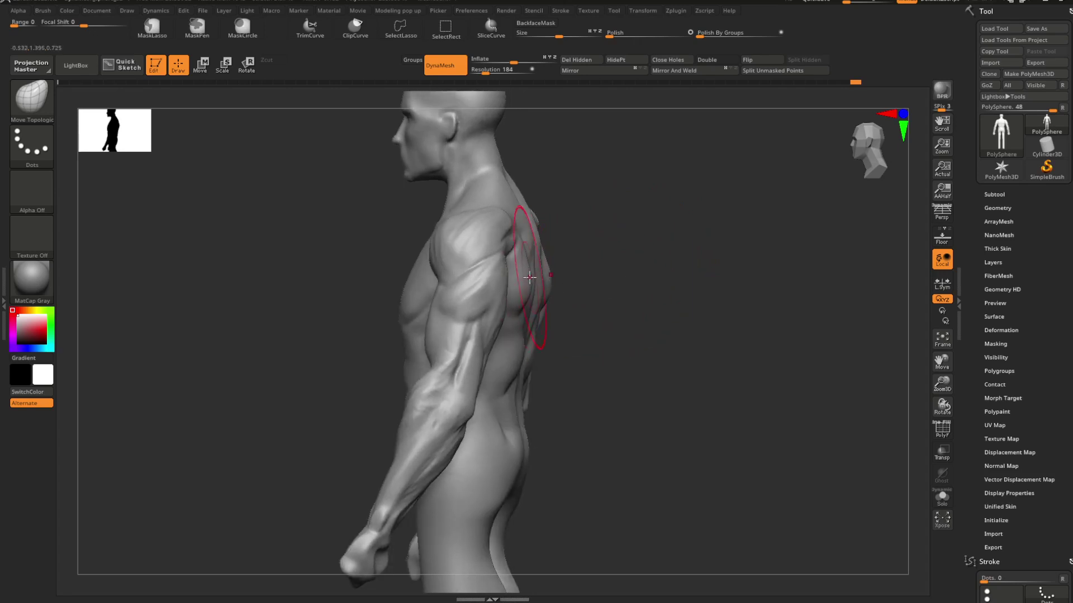
Step: Reshape the sides of the neck and the trapezius contour from the front with the Move Topological brush
mouse_move(591, 260)
right_down()
mouse_move(502, 263)
mouse_move(622, 266)
mouse_move(651, 302)
mouse_move(620, 292)
mouse_move(690, 290)
mouse_move(649, 278)
mouse_move(659, 290)
mouse_move(695, 244)
mouse_move(680, 280)
mouse_move(663, 278)
mouse_move(681, 296)
right_up()
right_click(617, 279)
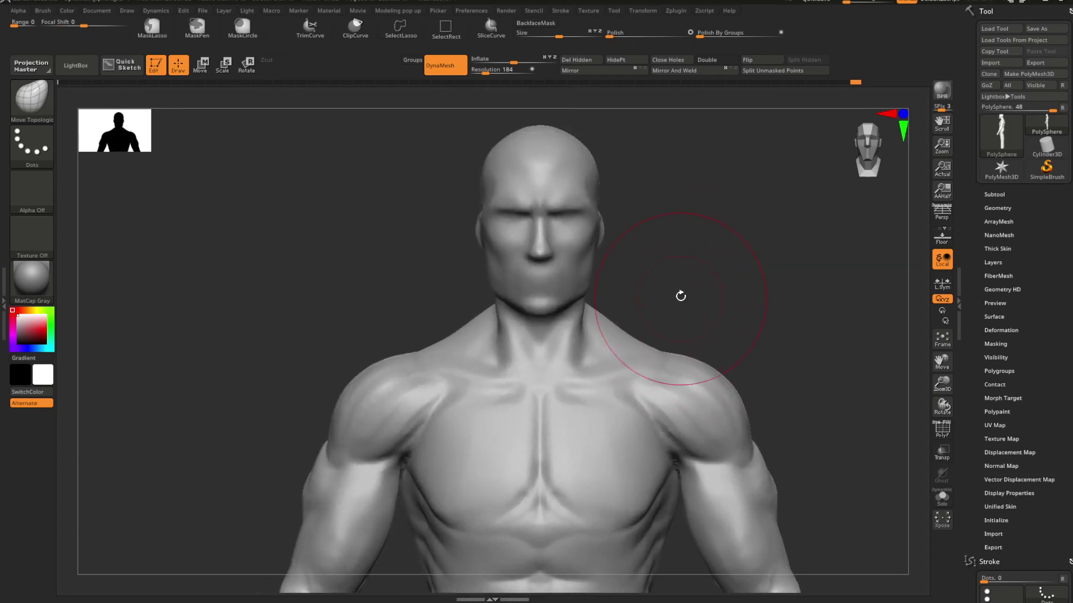
key(space)
key(space)
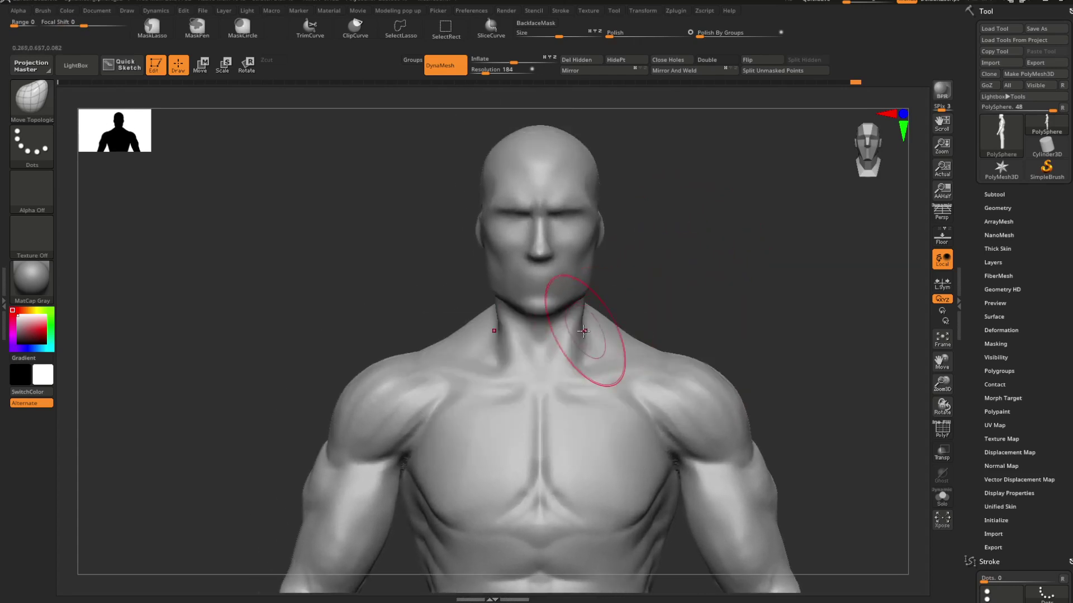
mouse_move(662, 292)
right_down()
mouse_move(611, 307)
mouse_move(644, 297)
right_up()
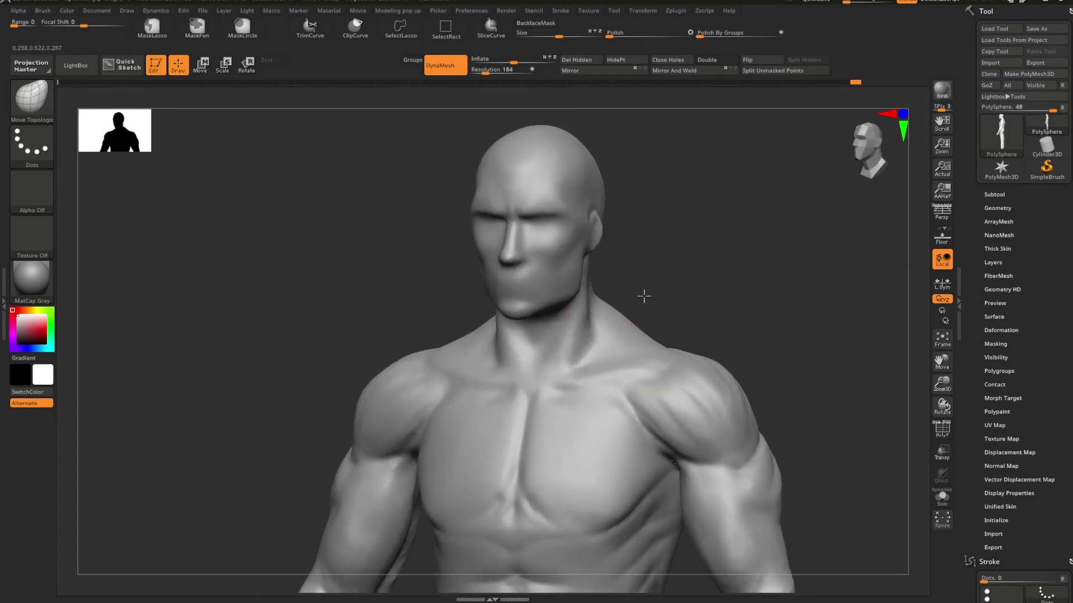
key(space)
key(space)
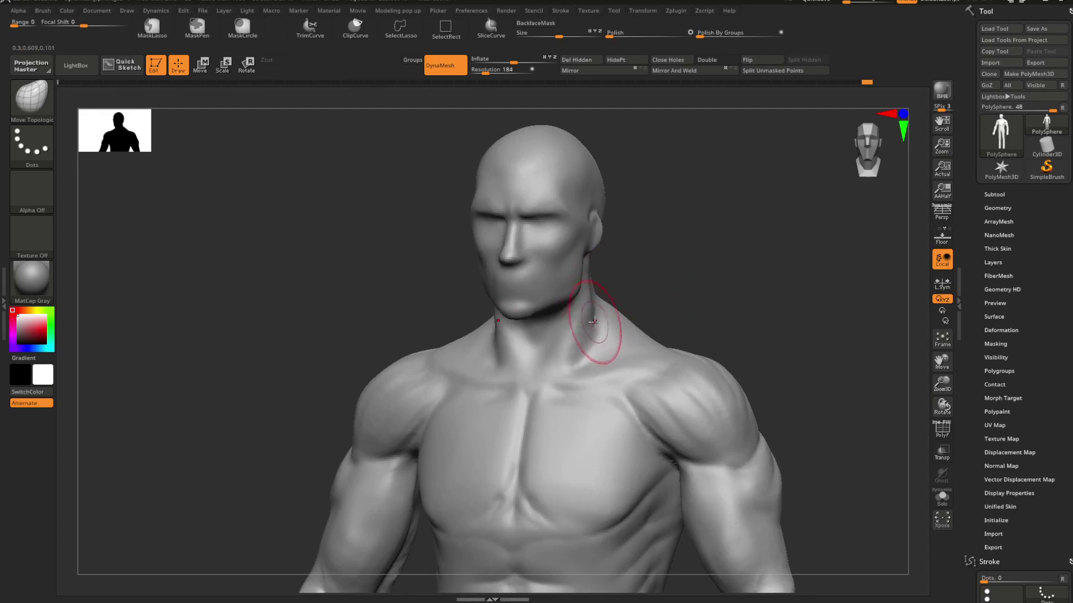
Step: Carve the muscle grooves across the top of the shoulders near the shoulder blades with DamStandard and smooth them
mouse_move(594, 322)
right_down()
mouse_move(654, 290)
mouse_move(615, 259)
mouse_move(642, 263)
right_up()
mouse_move(713, 297)
alt+right_down()
mouse_move(671, 226)
mouse_move(656, 232)
mouse_move(678, 200)
alt+right_up()
mouse_move(678, 257)
right_down()
mouse_move(694, 283)
mouse_move(682, 273)
mouse_move(687, 333)
mouse_move(684, 309)
right_up()
key(b)
key(d)
key(s)
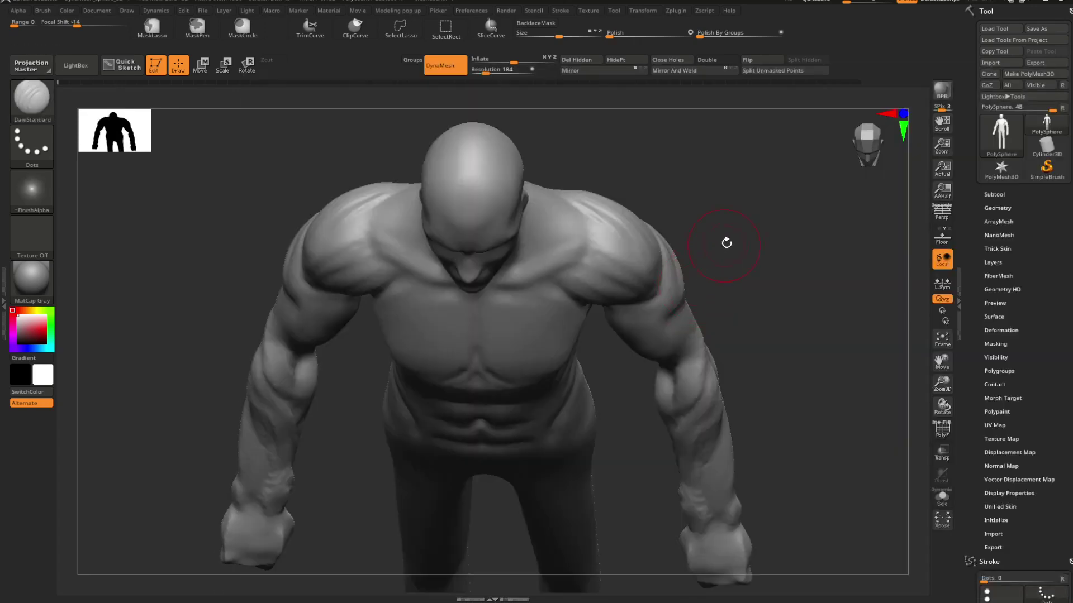
mouse_move(725, 242)
alt+right_down()
mouse_move(723, 268)
mouse_move(746, 251)
mouse_move(704, 256)
alt+right_up()
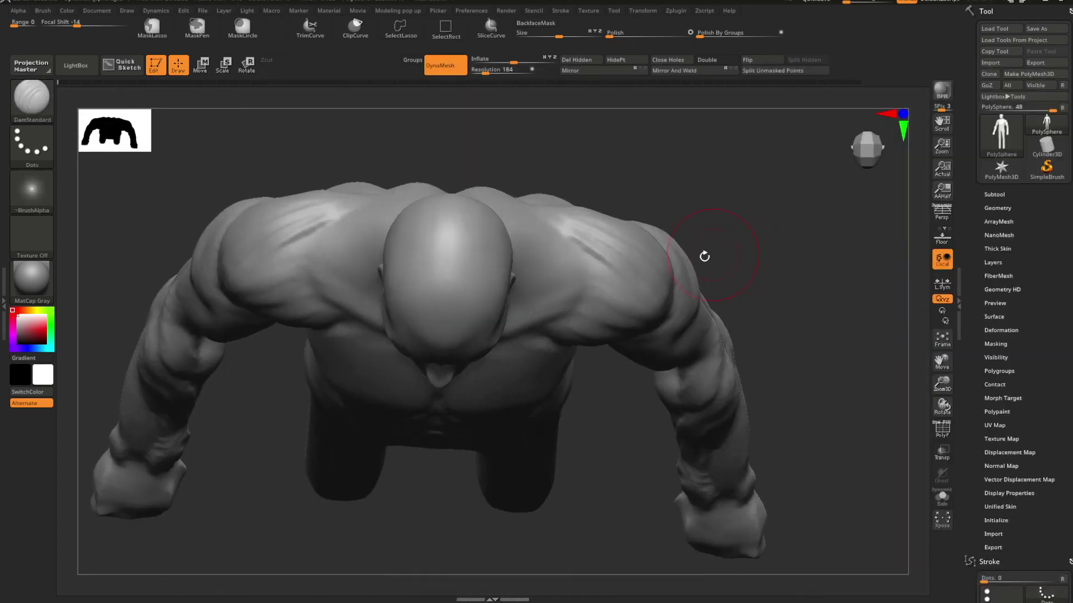
mouse_move(593, 247)
right_down()
mouse_move(682, 253)
mouse_move(537, 233)
right_up()
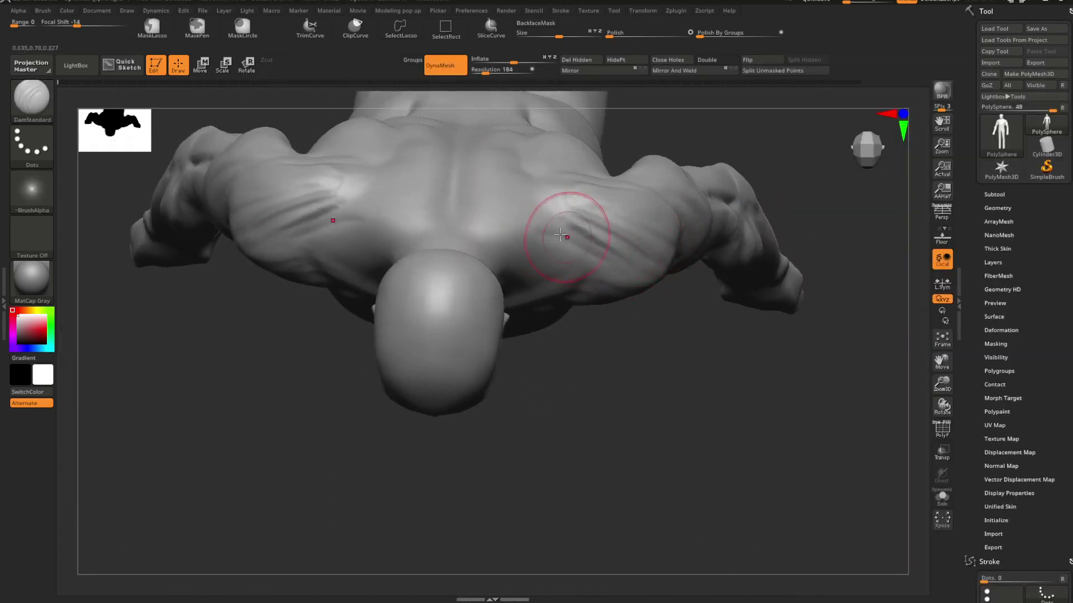
key(shift)
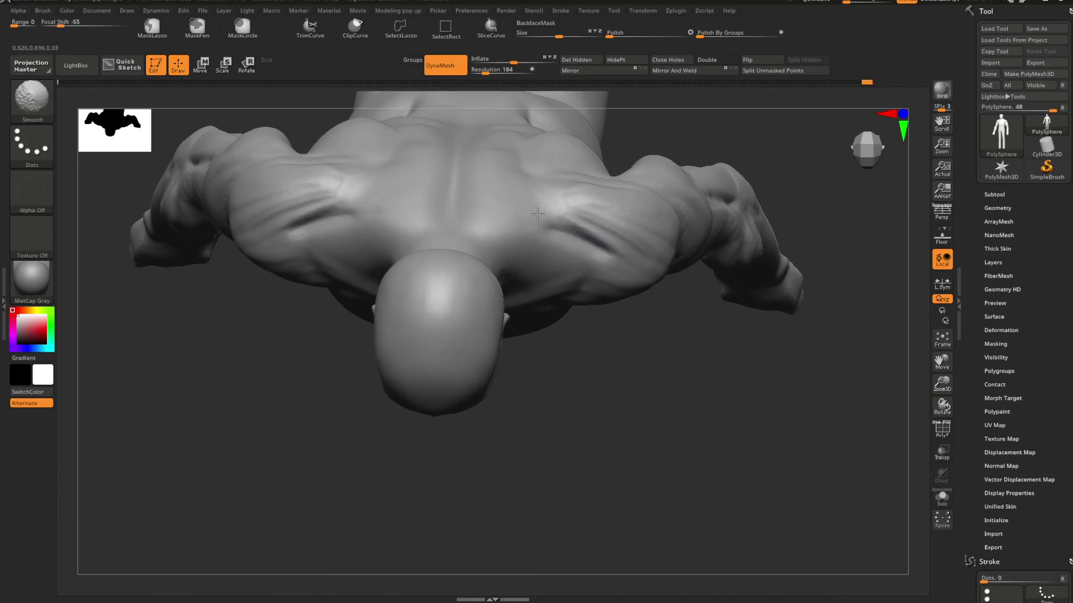
shift+right_drag(632, 256, 614, 279)
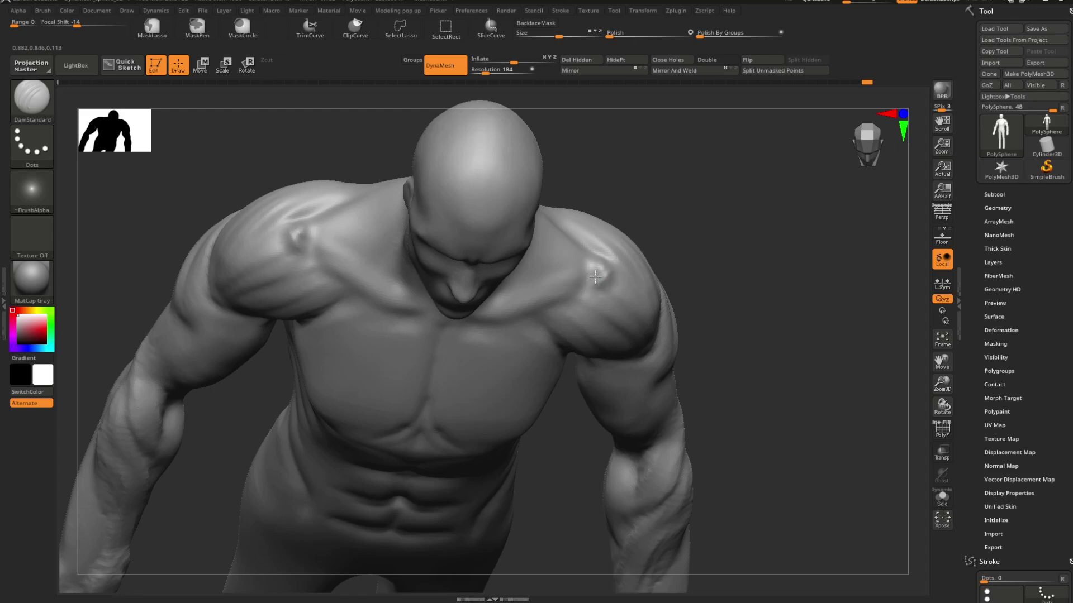
Step: Sculpt and smooth the bony point on top of the shoulder where the collarbone meets the deltoid
shift+drag(595, 276, 603, 267)
mouse_move(602, 286)
right_down()
mouse_move(682, 235)
mouse_move(709, 239)
mouse_move(597, 280)
right_up()
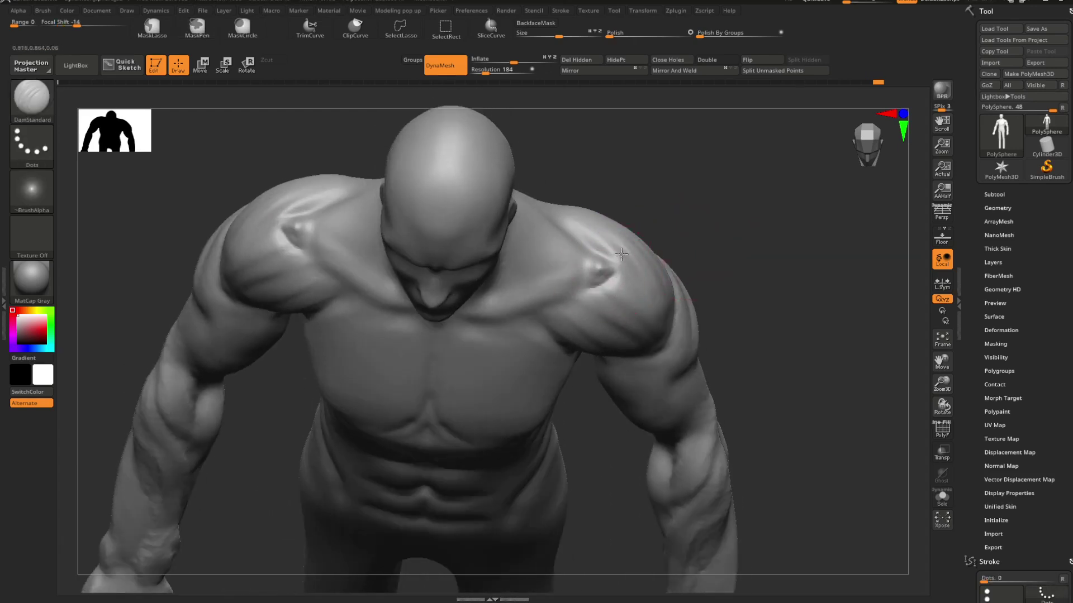
shift+drag(621, 254, 592, 288)
mouse_move(701, 235)
mouse_down()
mouse_move(701, 178)
mouse_move(709, 244)
mouse_move(683, 273)
mouse_move(649, 249)
mouse_up()
alt+right_drag(694, 267, 656, 283)
Step: Try to reshape the slope between neck and shoulder from the front with the Move Topological brush and undo the stroke
key(b)
key(m)
key(t)
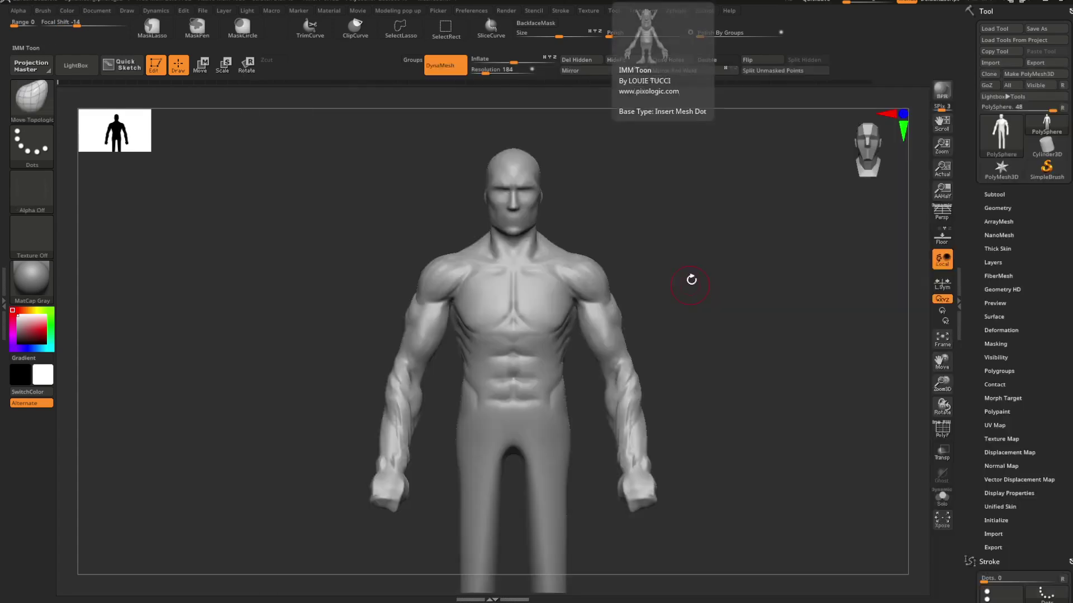
key(space)
mouse_move(691, 266)
mouse_down()
mouse_move(714, 263)
mouse_move(699, 287)
mouse_move(700, 277)
mouse_up()
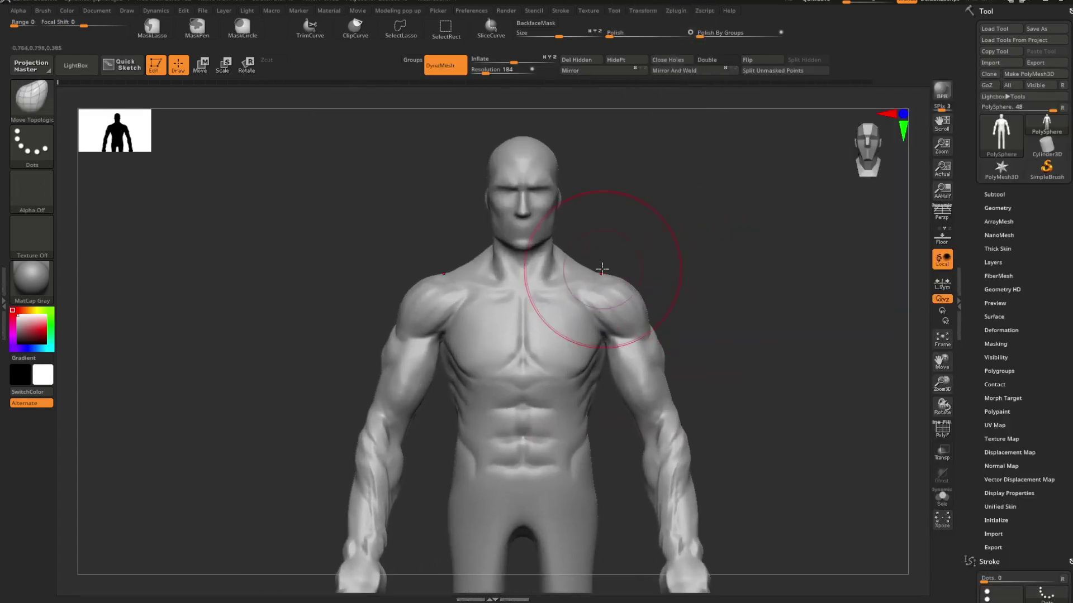
mouse_move(603, 269)
mouse_down()
mouse_move(614, 259)
mouse_move(598, 261)
mouse_up()
key(ctrl+z)
key(space)
mouse_move(655, 251)
mouse_down()
mouse_move(687, 297)
mouse_move(689, 270)
mouse_move(674, 270)
mouse_up()
key(space)
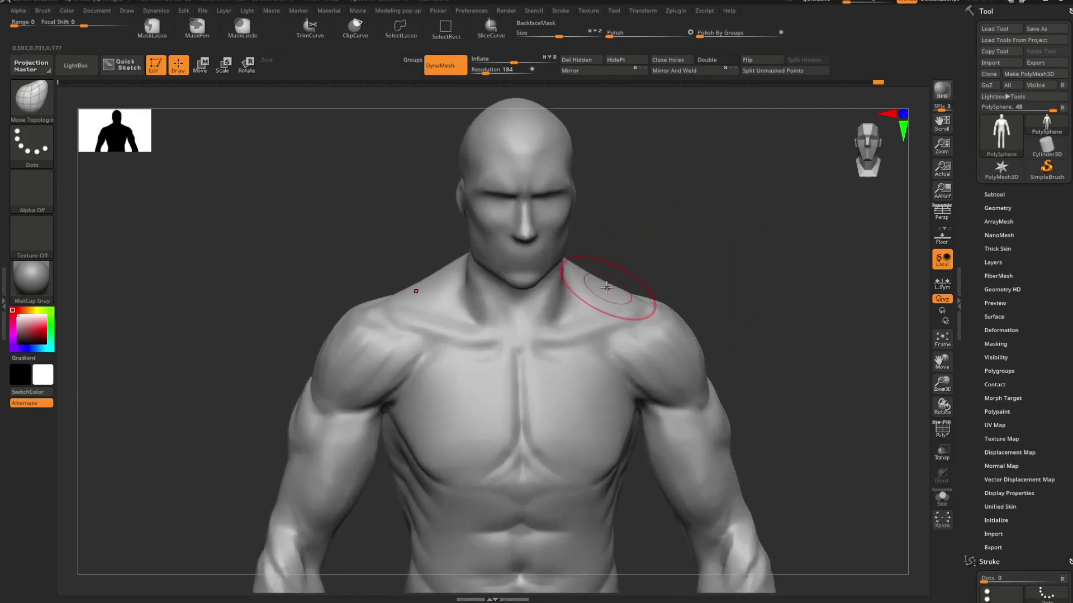
Step: Push the upper trapezius contour outward between the neck and shoulder with a resized Move Topological brush
key(b)
click(598, 280)
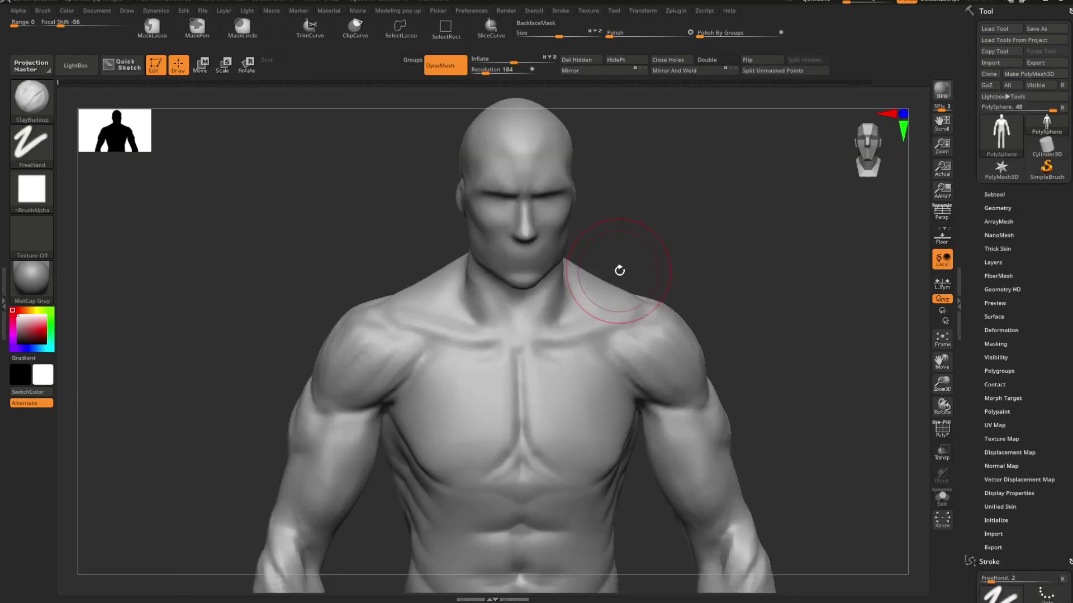
key(space)
key(b)
key(Escape)
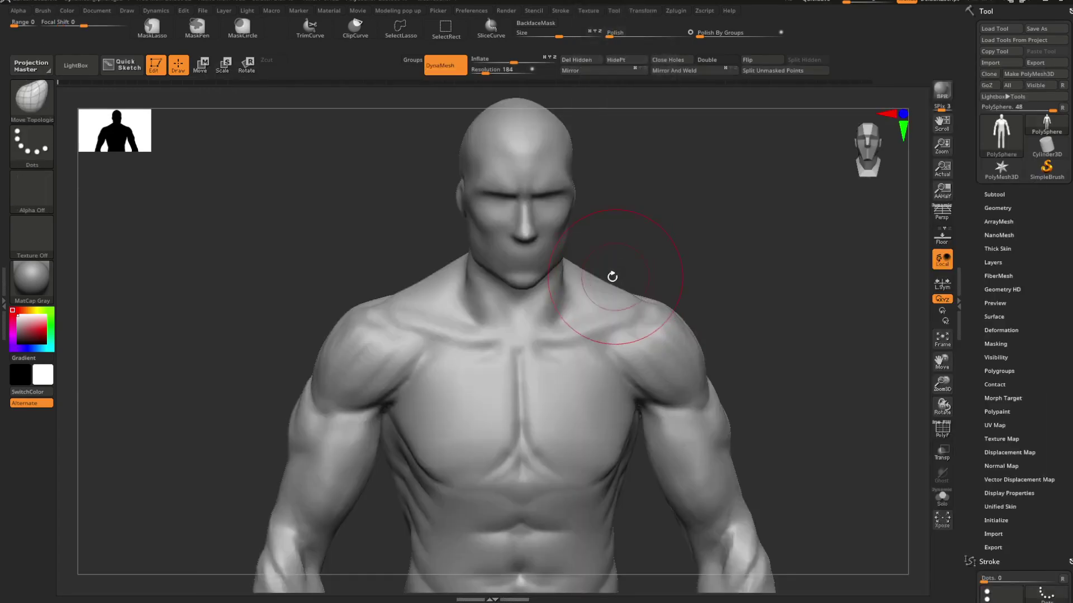
key(space)
drag(612, 281, 614, 276)
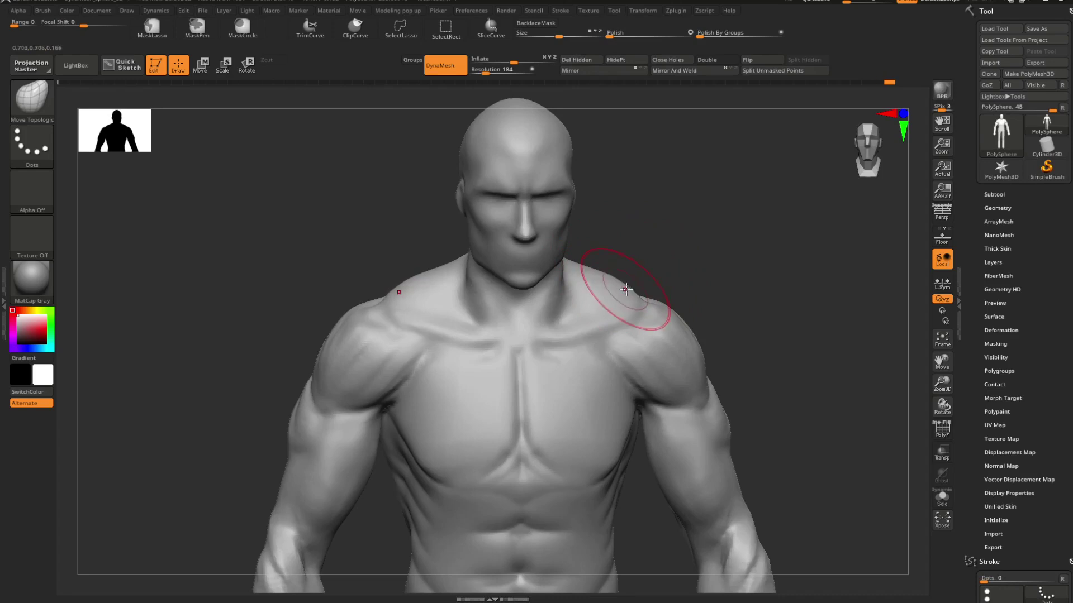
alt+drag(699, 285, 700, 249)
right_drag(699, 249, 708, 273)
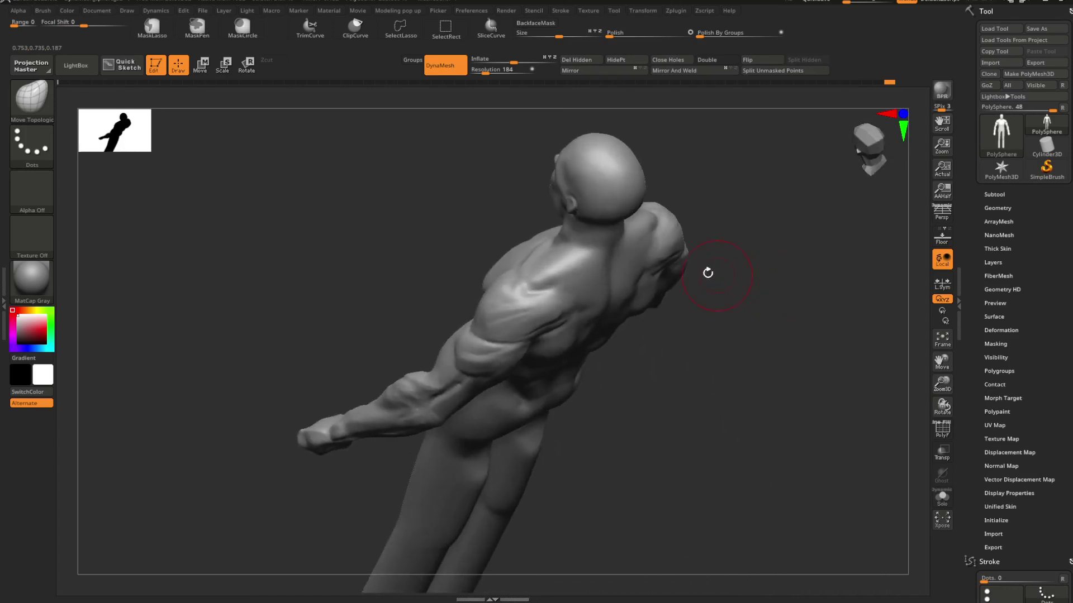
key(space)
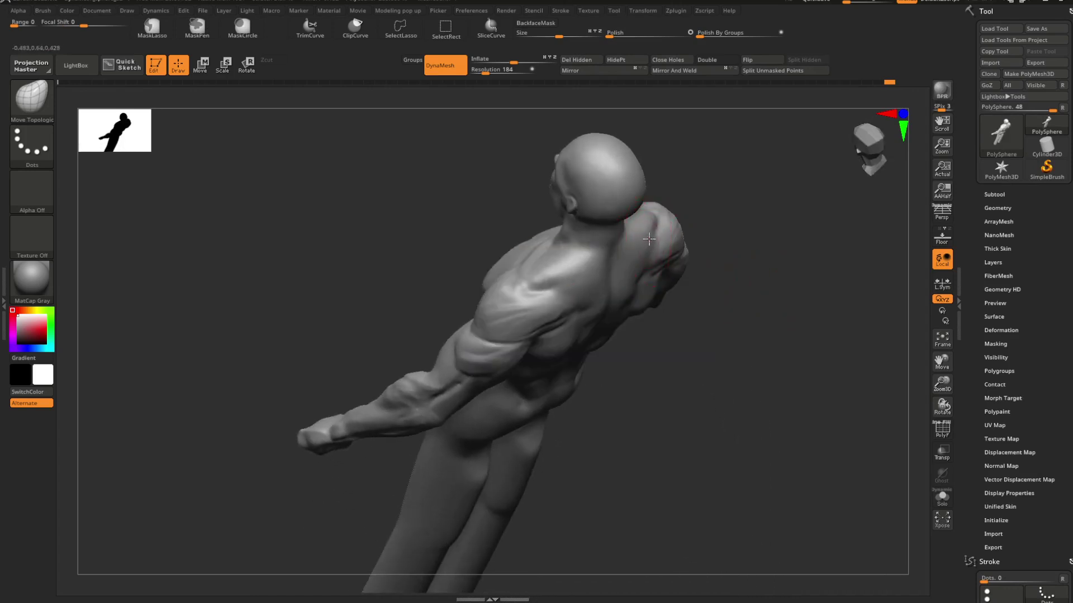
Step: Carve the central groove along the upper spine and base of the neck from behind with a resized DamStandard brush
mouse_move(720, 232)
shift+right_down()
mouse_move(744, 209)
mouse_move(682, 280)
mouse_move(671, 278)
mouse_move(682, 275)
shift+right_up()
key(b)
key(s)
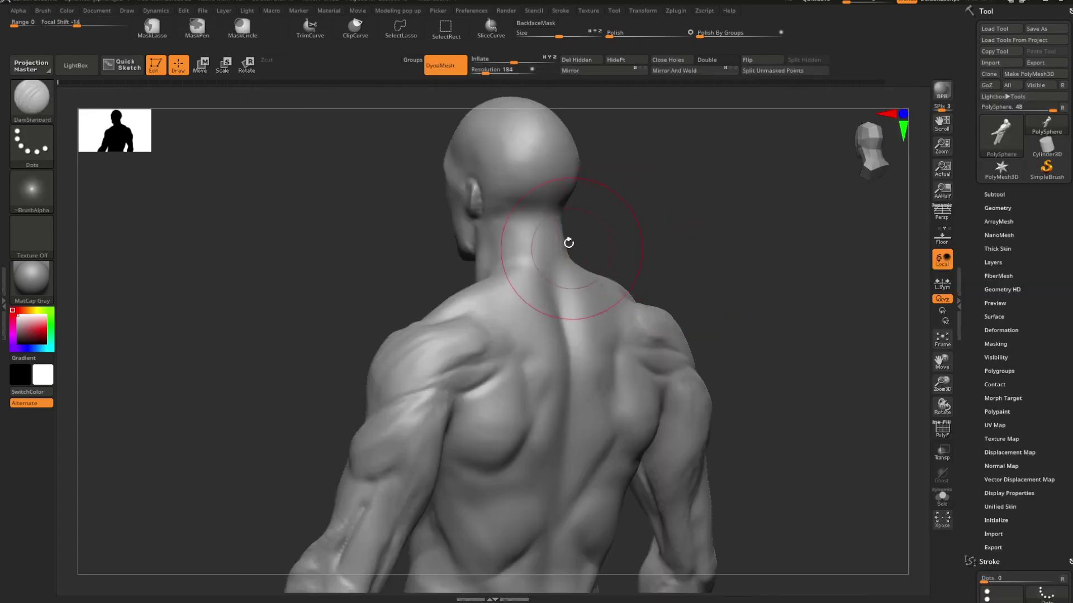
right_drag(629, 241, 642, 225)
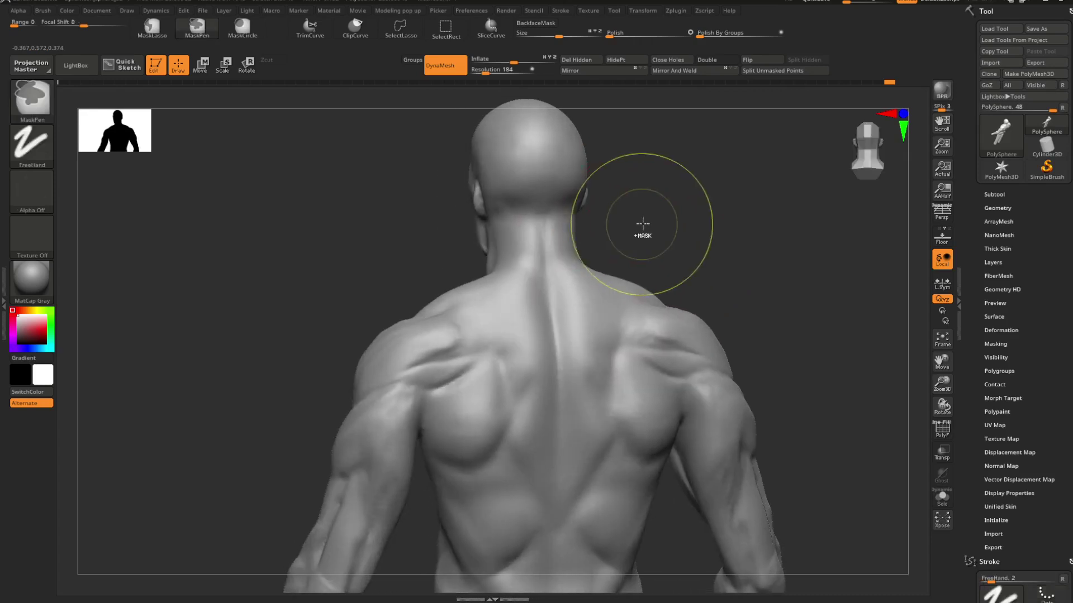
key(space)
drag(642, 230, 626, 230)
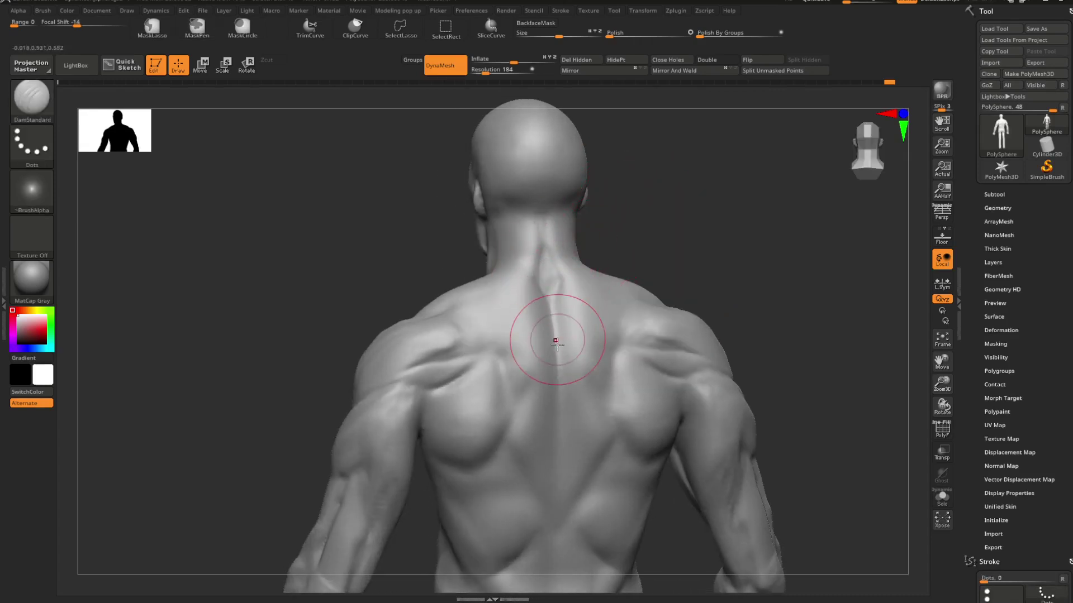
Step: Refine the trapezius creases around the nape and smooth them, undoing the stroke that runs too far up the neck
key(shift)
mouse_move(549, 257)
right_down()
mouse_move(637, 249)
mouse_move(543, 280)
right_up()
mouse_move(553, 225)
right_down()
mouse_move(615, 215)
mouse_move(544, 286)
mouse_move(639, 220)
right_up()
key(shift)
key(ctrl)
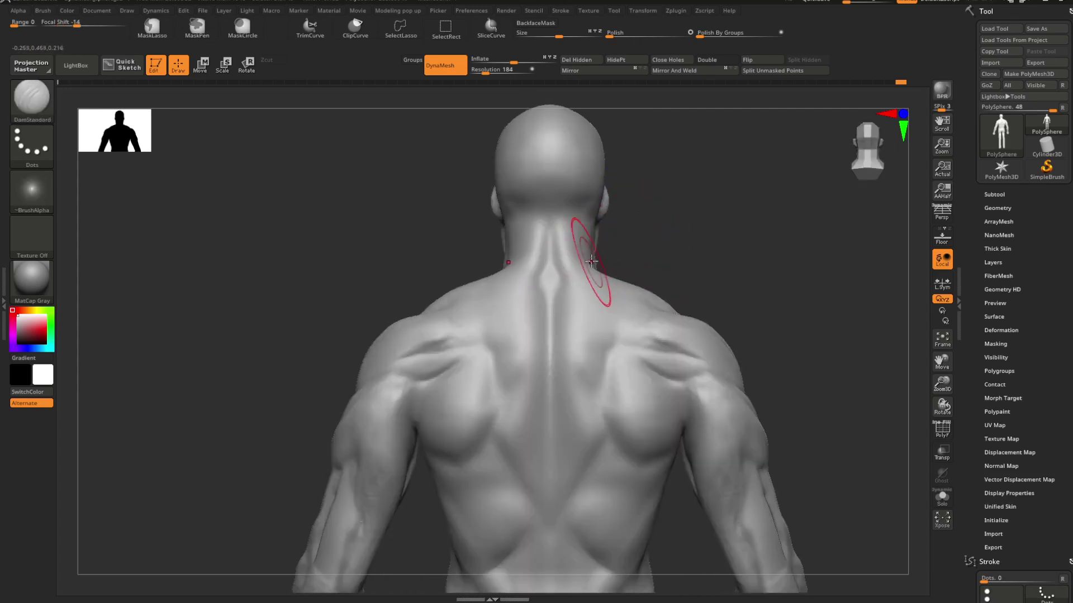
key(ctrl+z)
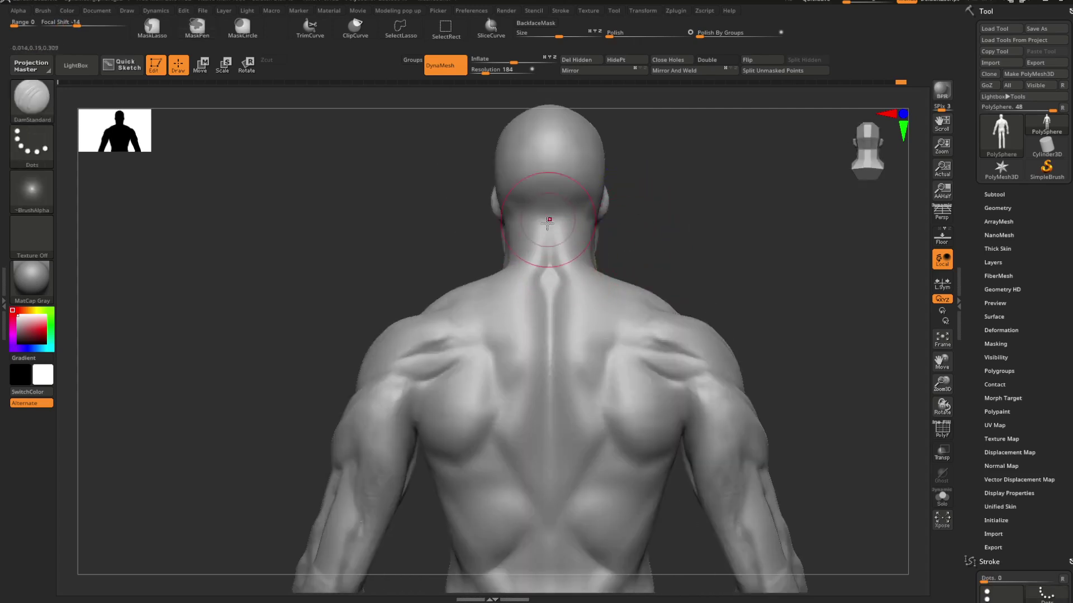
key(shift)
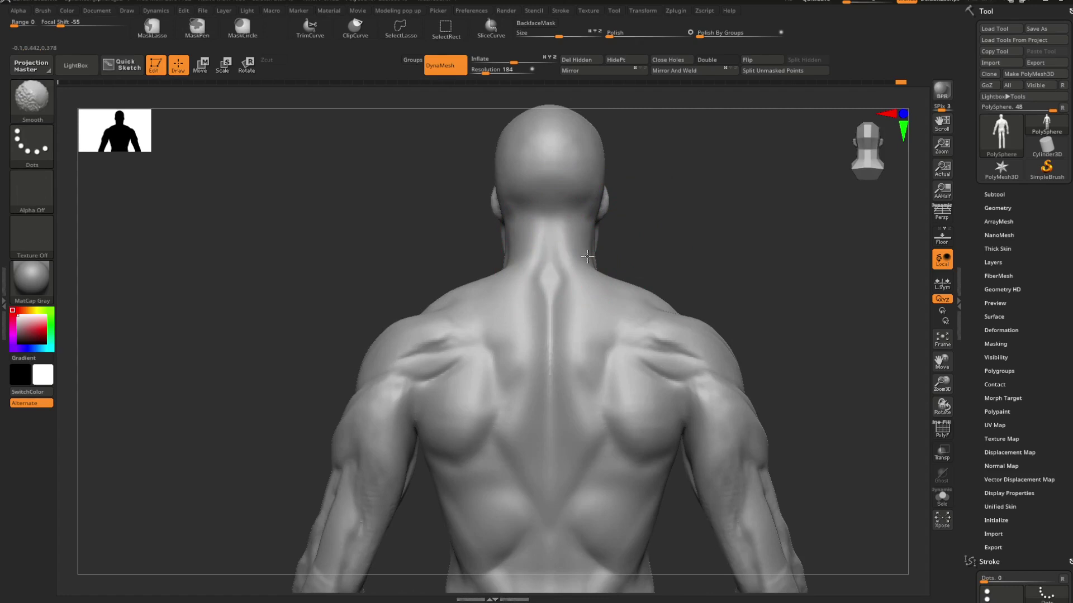
Step: Adjust the back of the skull where it meets the neck using a resized Move Topological brush
mouse_move(587, 256)
right_down()
mouse_move(692, 237)
mouse_move(661, 233)
mouse_move(678, 294)
mouse_move(675, 271)
right_up()
key(b)
key(m)
key(t)
key(space)
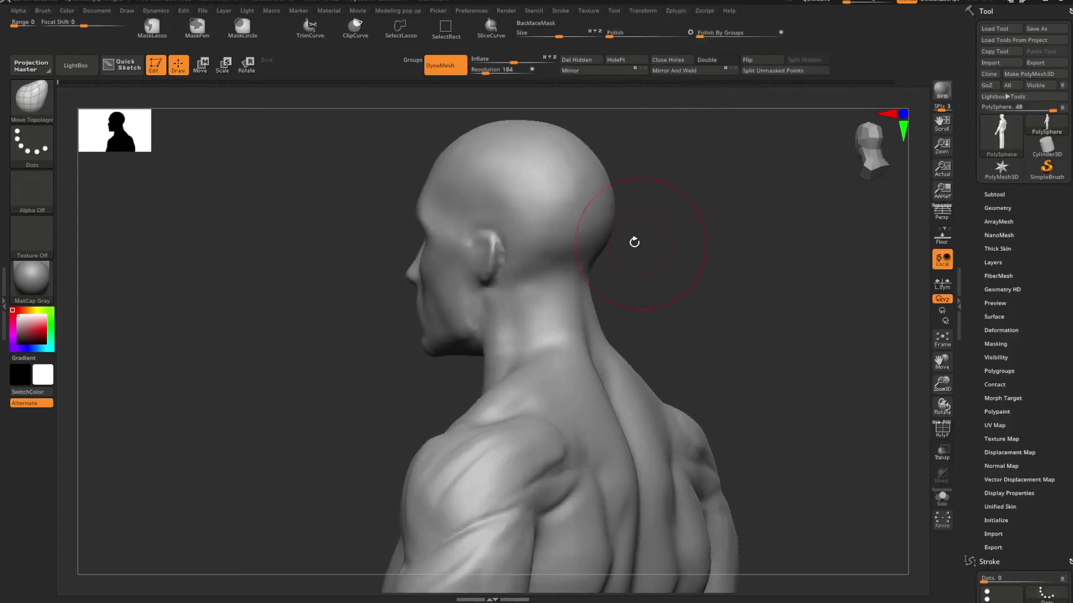
key(space)
key(ctrl)
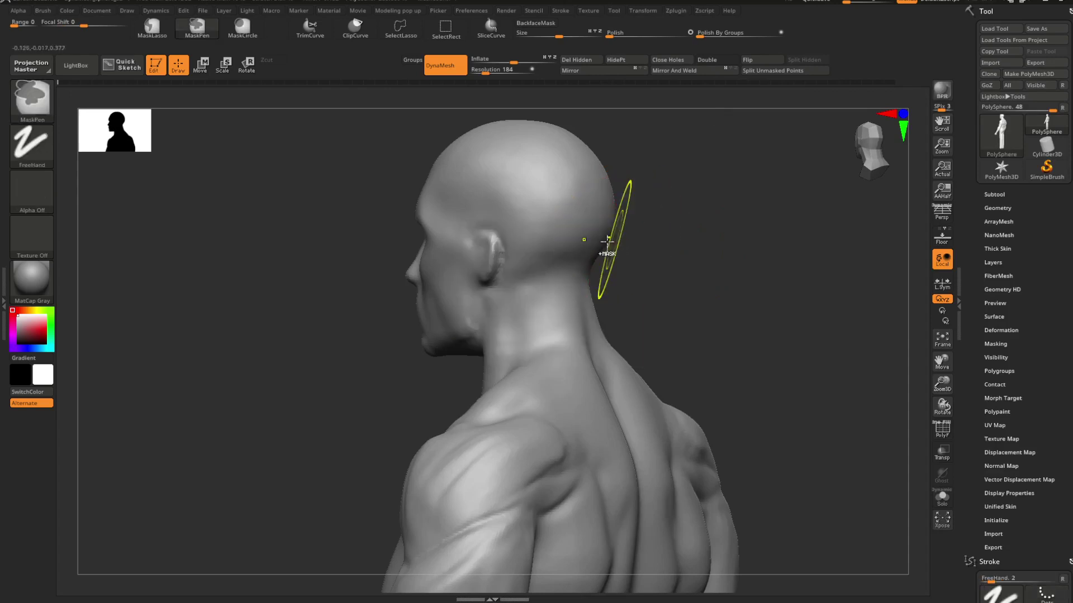
key(space)
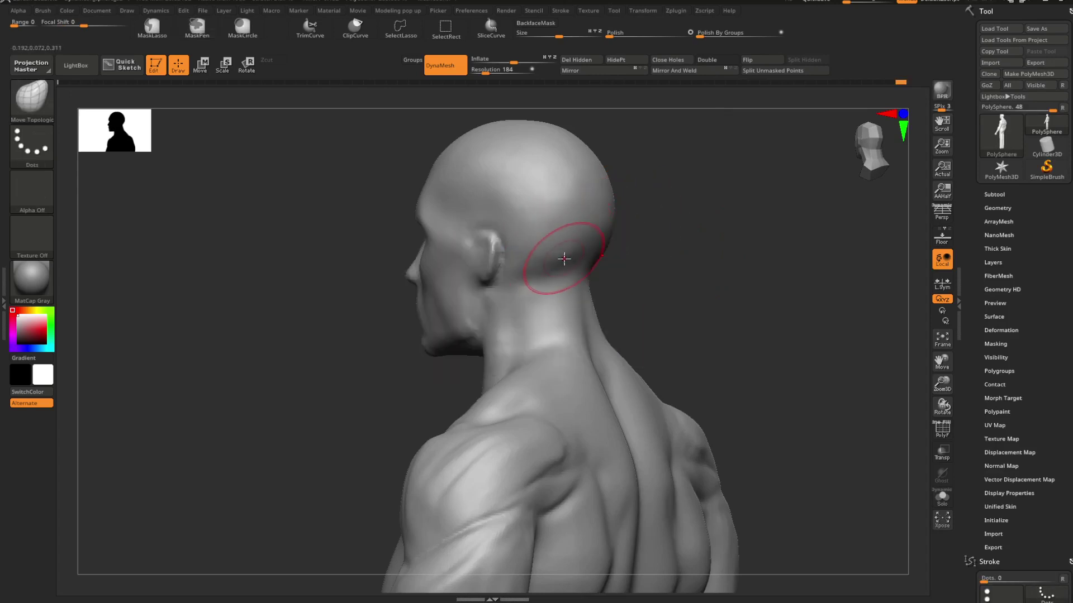
Step: Define the transition from the skull base into the rear neck muscles with a resized Standard brush and smooth it
shift+right_drag(622, 275, 635, 282)
key(b)
key(s)
key(t)
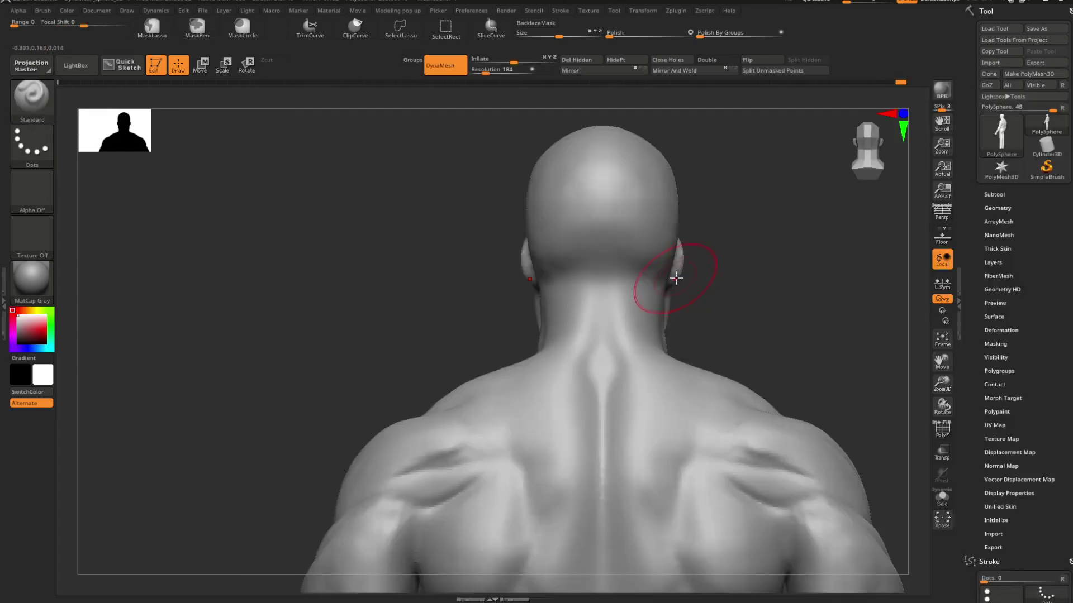
right_drag(720, 265, 728, 267)
key(space)
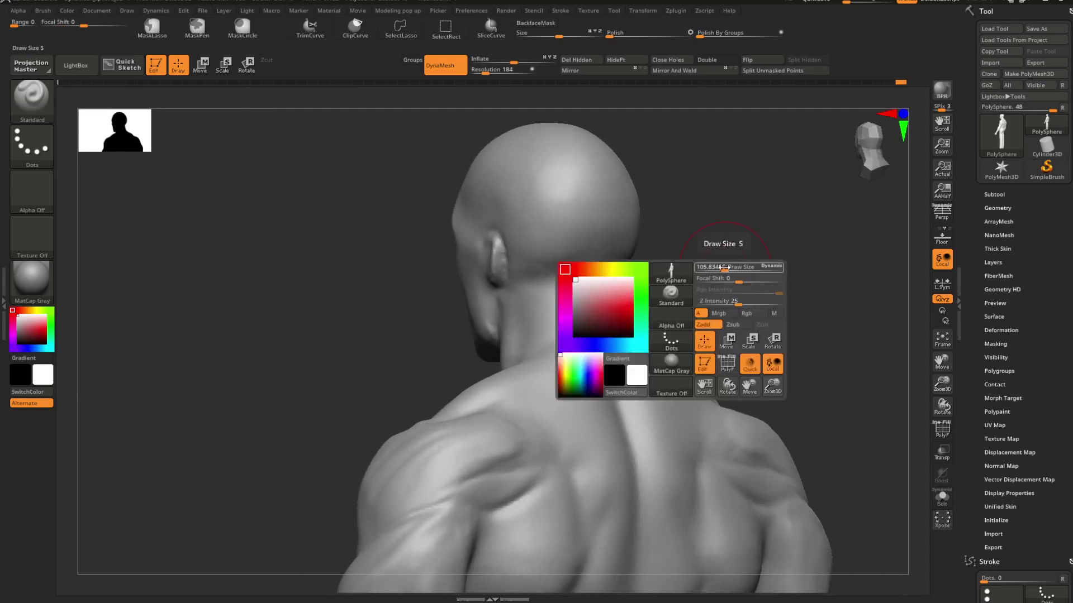
drag(581, 285, 620, 283)
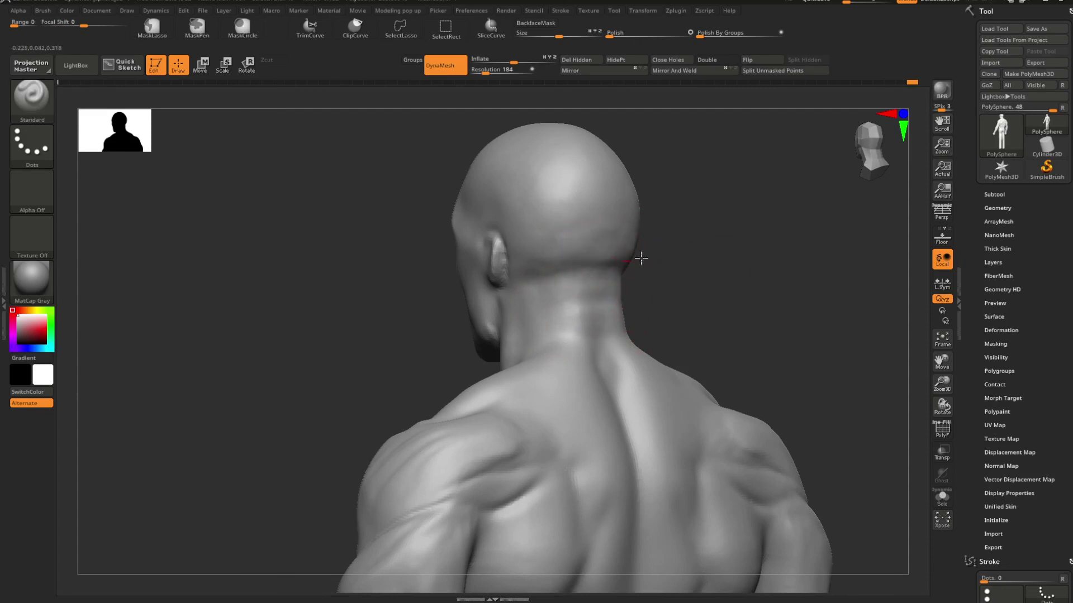
key(shift)
Step: Build up the trapezius where it meets the outer collarbone and the top of the shoulder with the Standard brush
mouse_move(677, 263)
mouse_down()
mouse_move(718, 263)
mouse_move(628, 259)
mouse_move(658, 290)
mouse_move(670, 283)
mouse_move(718, 311)
mouse_move(702, 283)
mouse_move(679, 298)
mouse_up()
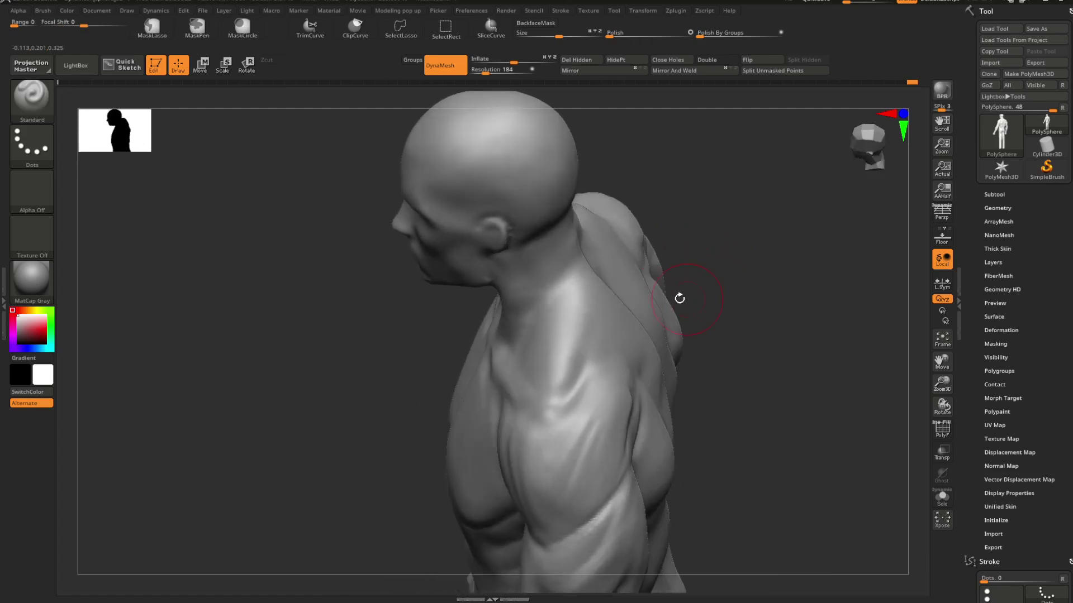
mouse_move(542, 338)
mouse_down()
mouse_move(701, 282)
mouse_move(552, 293)
mouse_up()
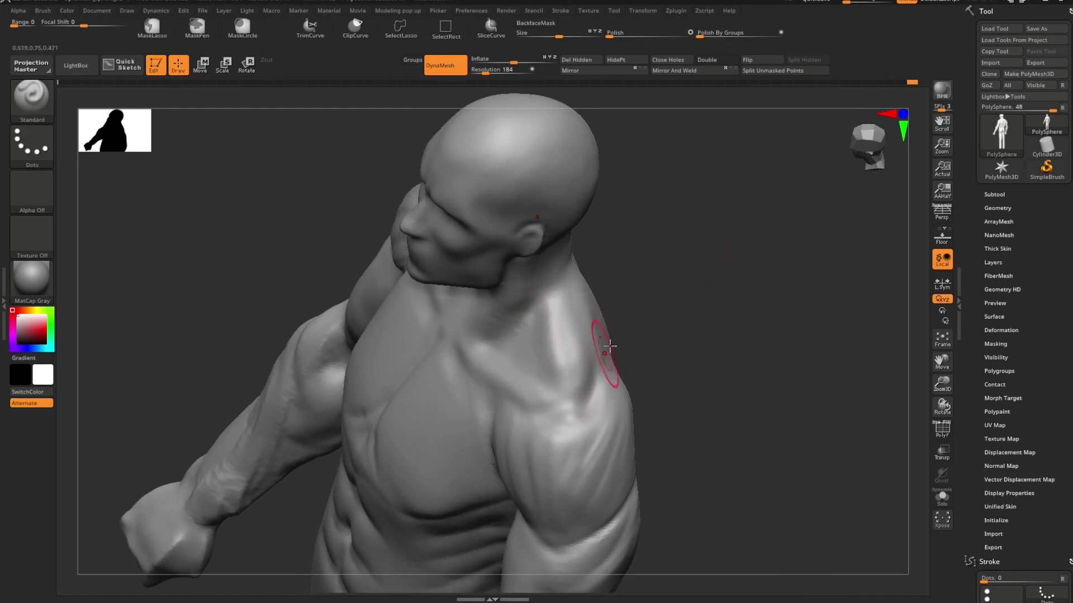
mouse_move(641, 294)
mouse_down()
mouse_move(680, 296)
mouse_move(581, 297)
mouse_up()
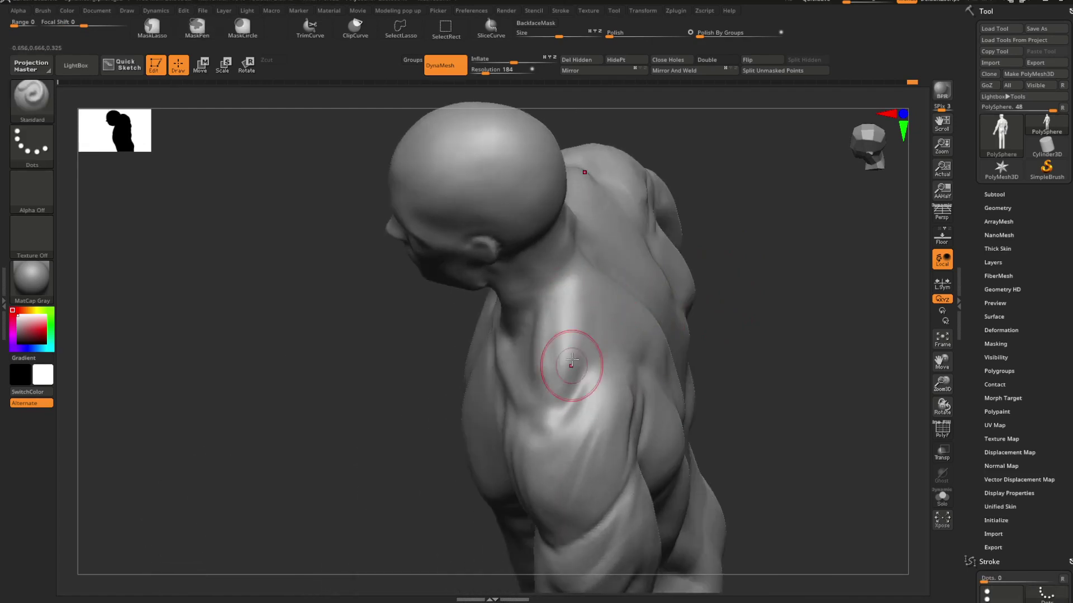
mouse_move(571, 359)
mouse_down()
mouse_move(581, 317)
mouse_move(541, 394)
mouse_up()
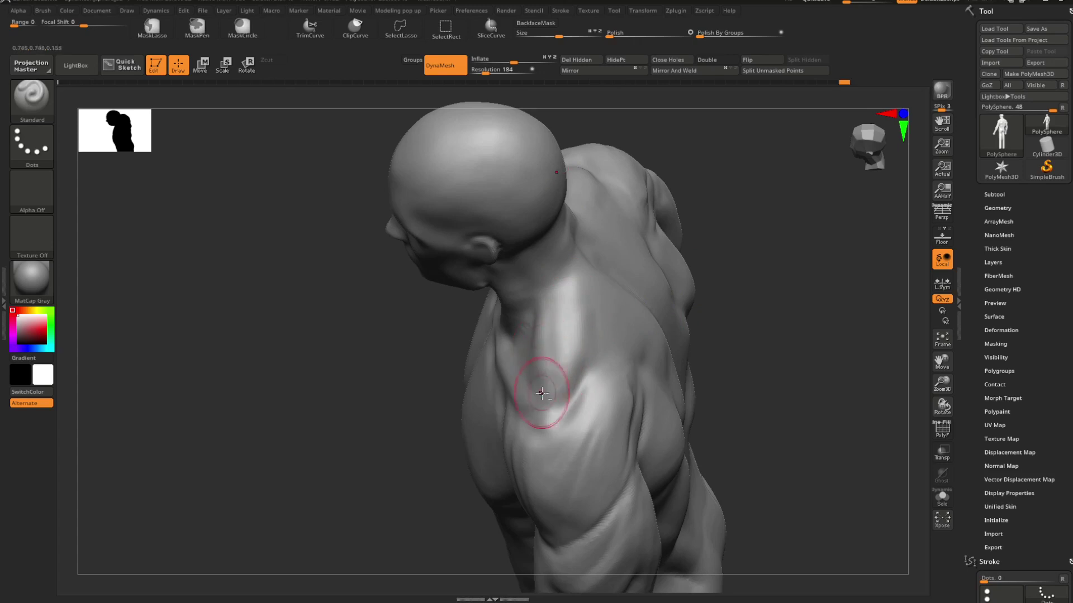
mouse_move(682, 287)
mouse_down()
mouse_move(737, 269)
mouse_move(666, 296)
mouse_move(672, 307)
mouse_move(661, 283)
mouse_move(725, 311)
mouse_up()
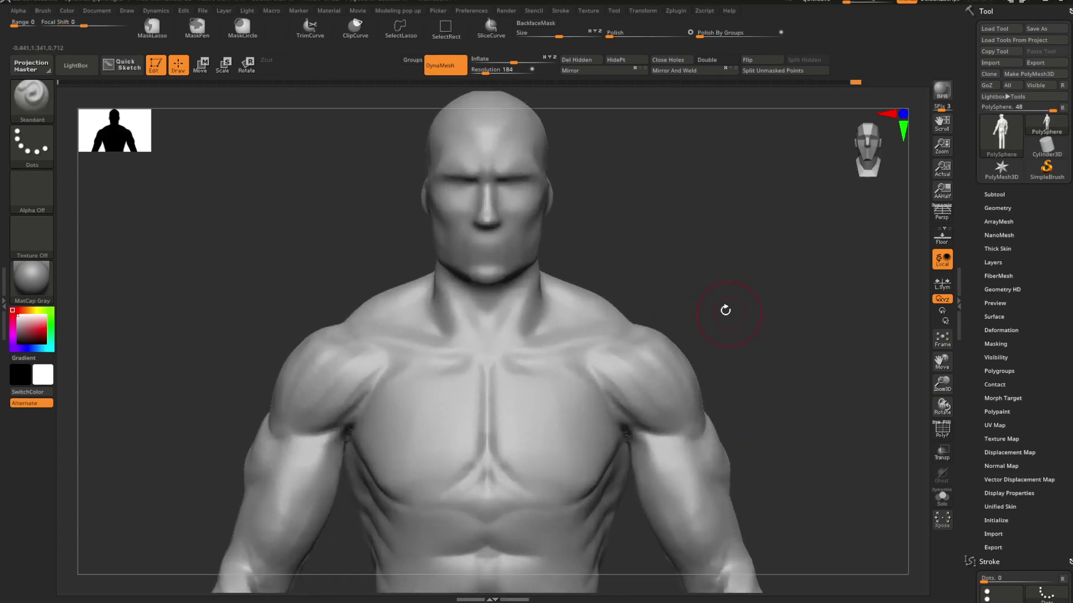
Step: Reshape the trapezius and shoulder contours with a resized Move Topological brush
key(b)
key(m)
key(t)
key(space)
mouse_move(698, 270)
mouse_down()
mouse_move(675, 273)
mouse_move(670, 260)
mouse_move(632, 307)
mouse_up()
key(space)
drag(694, 252, 689, 251)
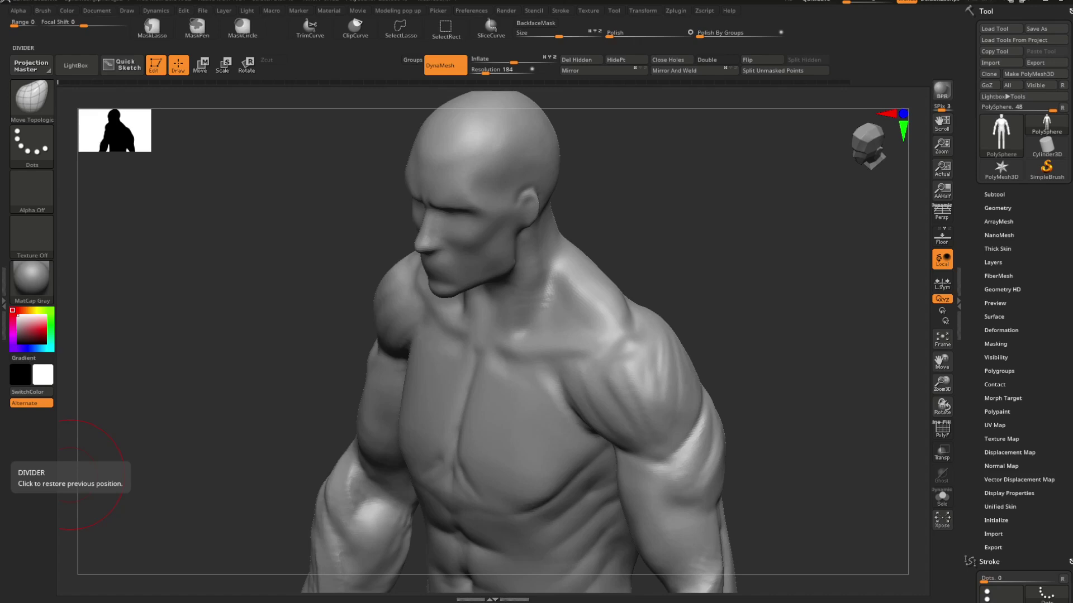
mouse_move(705, 308)
mouse_down()
mouse_move(715, 280)
mouse_move(747, 278)
mouse_move(692, 297)
mouse_up()
alt+drag(717, 335, 737, 275)
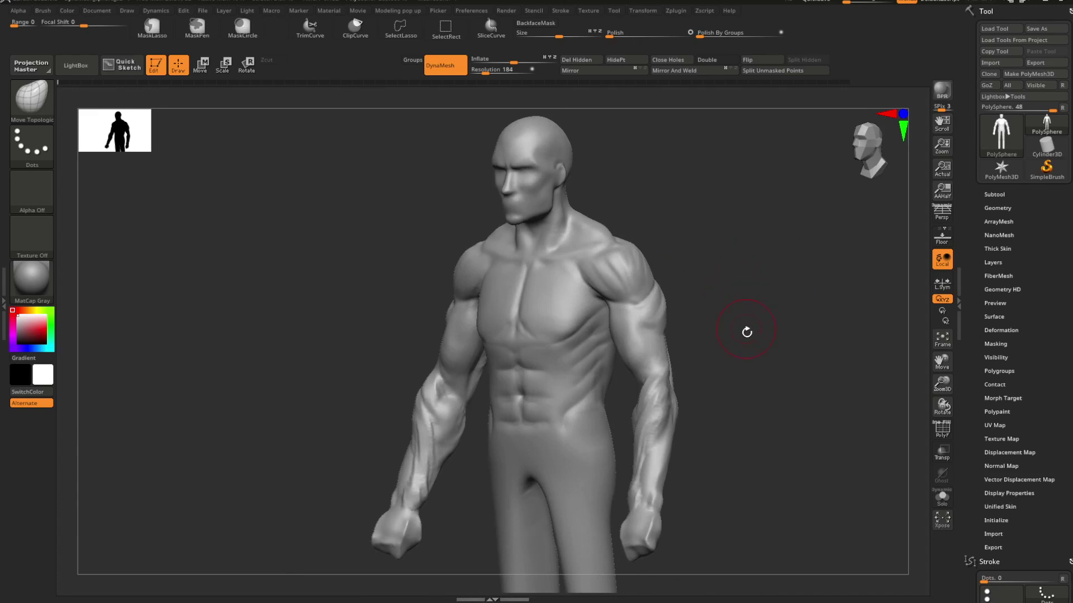
Step: Adjust the forearm's outline from the rear with a resized Move Topological brush
mouse_move(743, 342)
alt+mouse_down()
mouse_move(757, 282)
mouse_move(744, 306)
mouse_move(711, 317)
mouse_move(718, 327)
mouse_move(610, 342)
alt+mouse_up()
key(b)
key(Escape)
key(space)
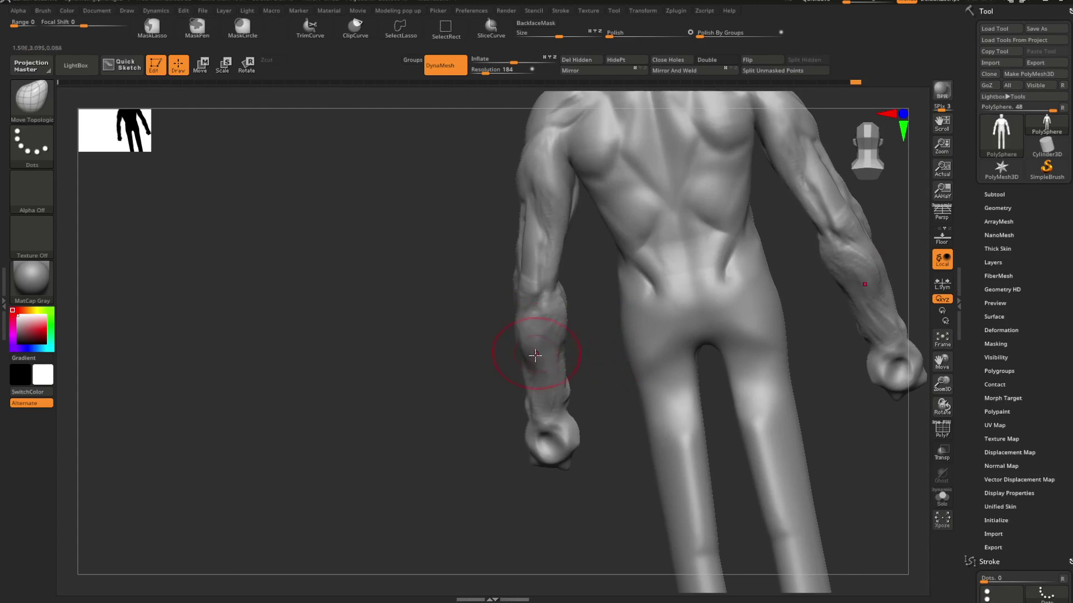
drag(521, 380, 678, 316)
right_drag(678, 316, 674, 345)
mouse_move(668, 345)
mouse_down()
mouse_move(678, 359)
mouse_move(675, 350)
mouse_move(599, 382)
mouse_move(687, 323)
mouse_move(713, 349)
mouse_move(694, 347)
mouse_move(673, 368)
mouse_move(706, 371)
mouse_move(651, 327)
mouse_move(673, 337)
mouse_move(697, 378)
mouse_move(710, 359)
mouse_move(718, 366)
mouse_move(704, 349)
mouse_move(735, 369)
mouse_up()
Step: Reposition the lower forearms and fists with an enlarged Move Topological brush
key(b)
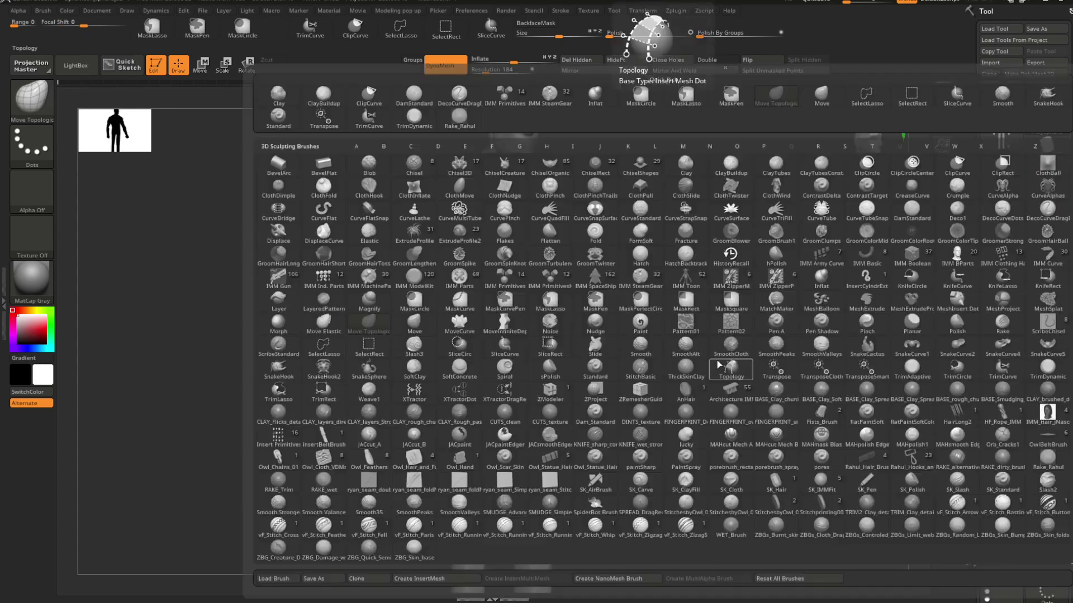
key(m)
key(t)
key(space)
drag(725, 330, 753, 331)
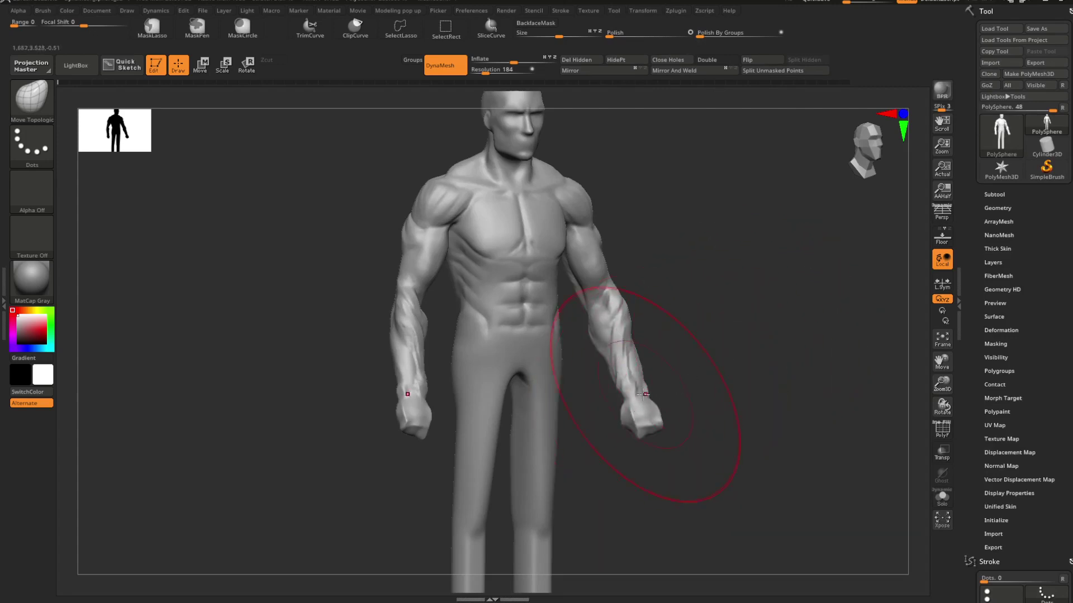
mouse_move(642, 394)
mouse_down()
mouse_move(646, 367)
mouse_move(695, 340)
mouse_move(706, 366)
mouse_move(741, 339)
mouse_move(754, 381)
mouse_move(737, 346)
mouse_move(743, 369)
mouse_up()
key(space)
mouse_move(750, 330)
mouse_down()
mouse_move(716, 328)
mouse_move(756, 296)
mouse_move(726, 280)
mouse_up()
Step: Carve the crease running down the outer upper arm to the elbow with a resized DamStandard brush
key(b)
key(d)
key(s)
key(space)
drag(699, 376, 773, 303)
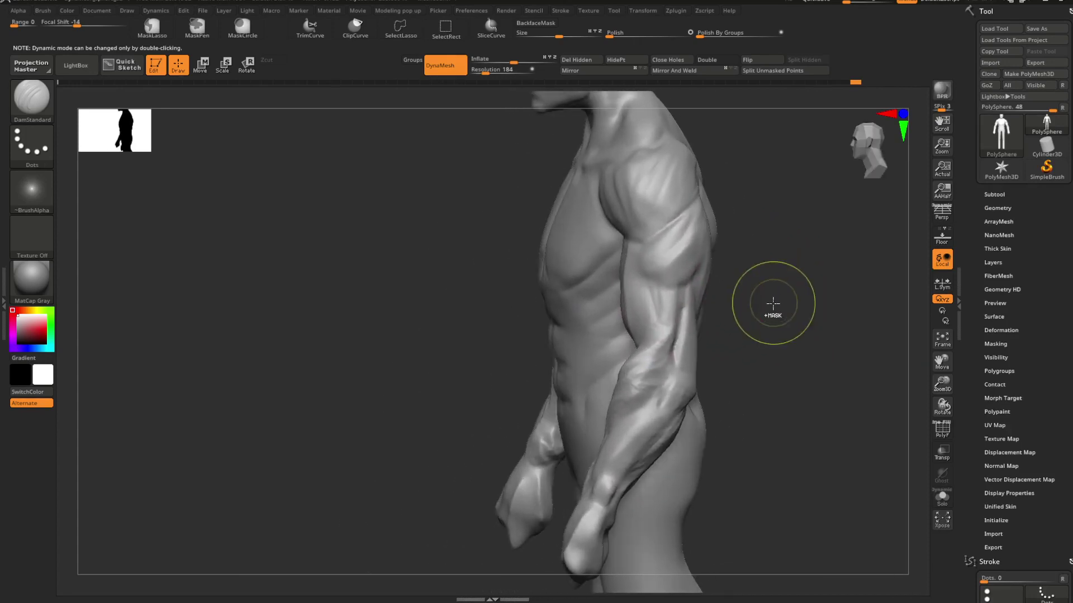
drag(658, 289, 670, 357)
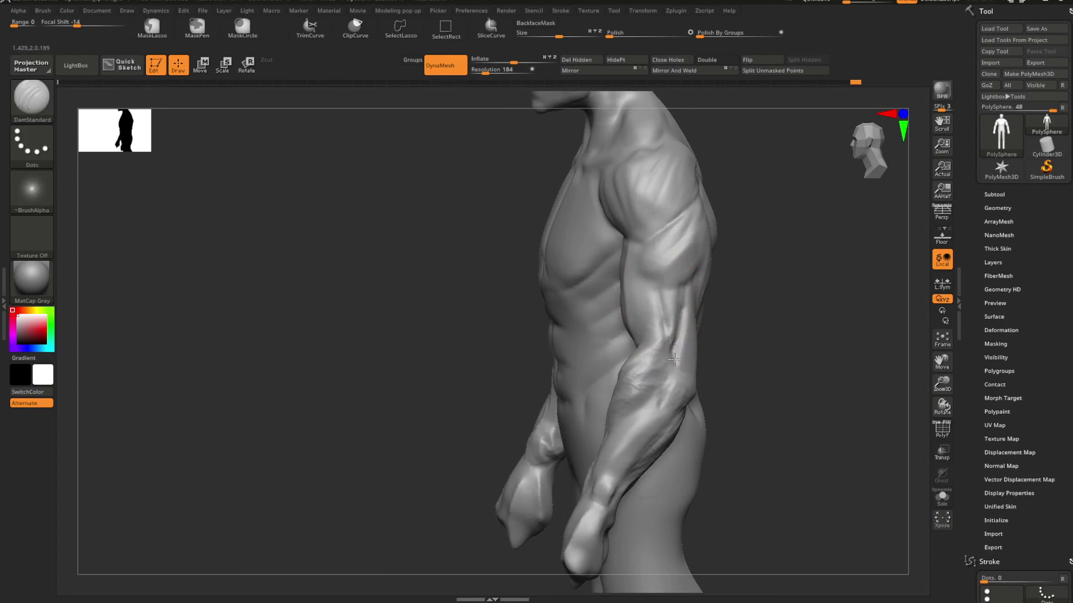
drag(752, 323, 763, 314)
Step: Build up the forearm muscles around the elbow, front and back, with the ClayBuildup brush
key(b)
key(c)
key(b)
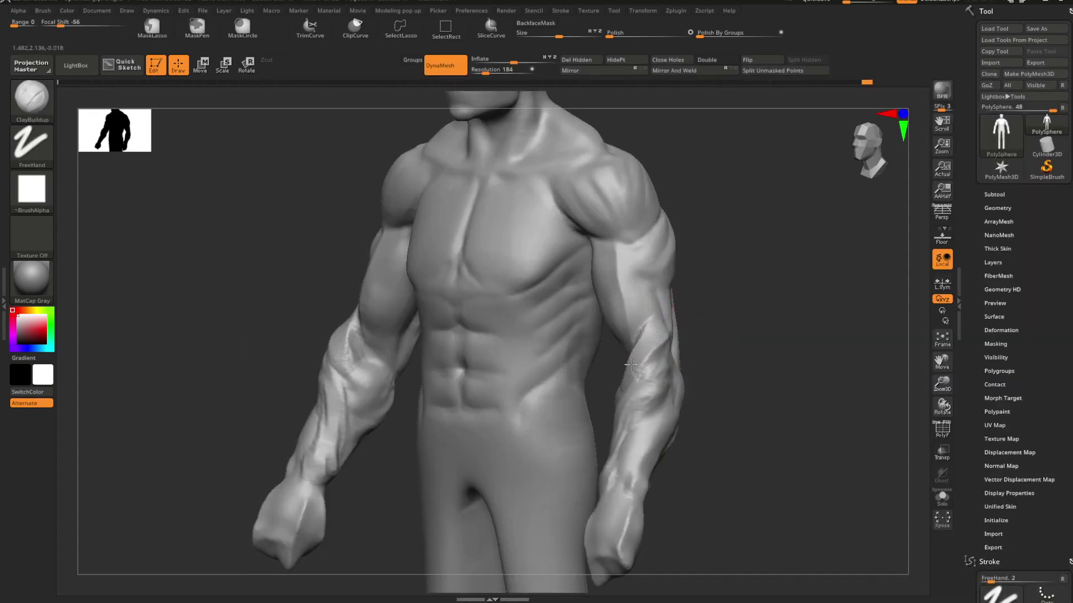
mouse_move(704, 358)
mouse_down()
mouse_move(735, 333)
mouse_move(728, 318)
mouse_move(754, 309)
mouse_move(739, 333)
mouse_move(731, 319)
mouse_move(645, 299)
mouse_up()
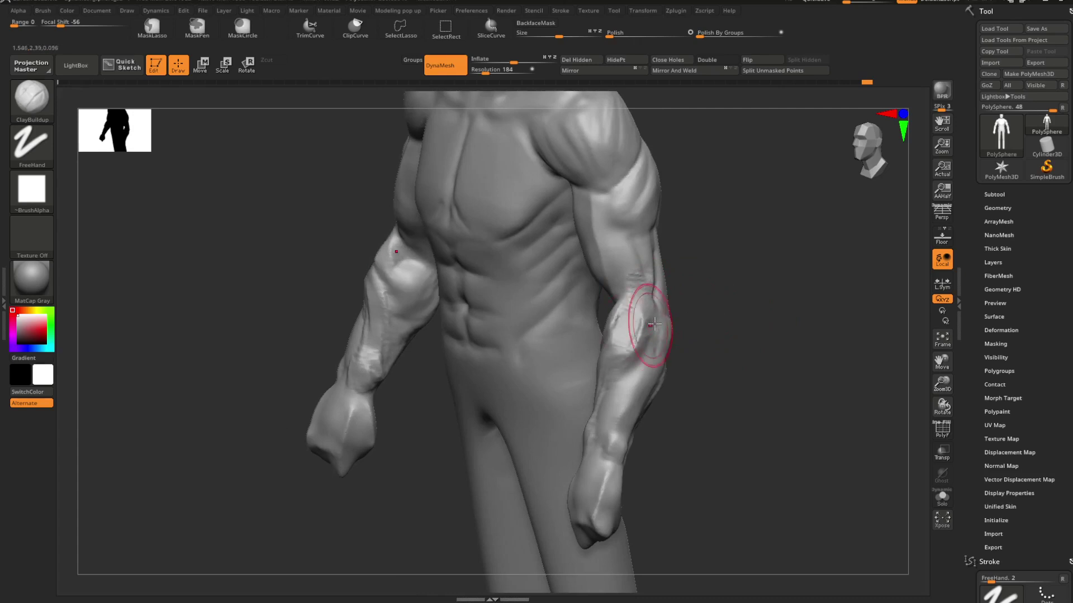
mouse_move(736, 316)
mouse_down()
mouse_move(617, 317)
mouse_move(625, 365)
mouse_up()
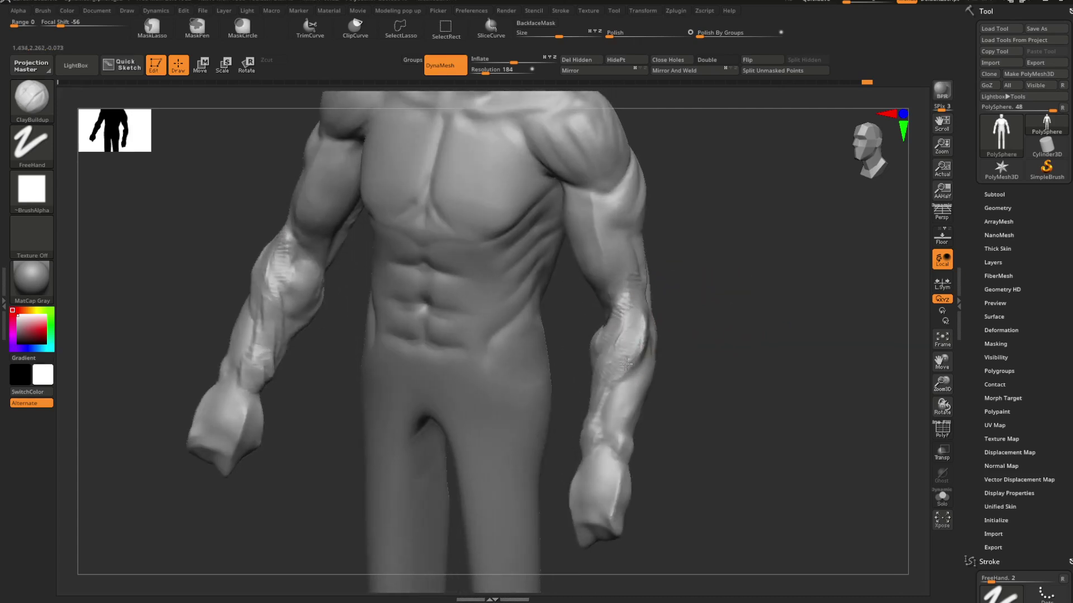
drag(702, 316, 639, 324)
right_drag(647, 323, 553, 346)
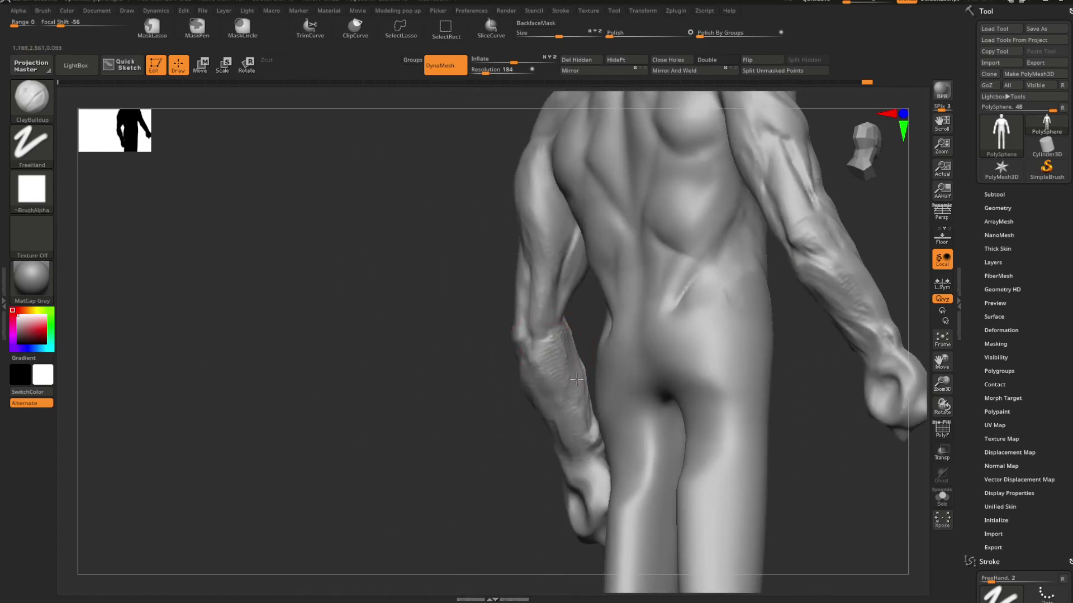
right_drag(586, 373, 680, 326)
Step: Define the inner elbow hollow and the start of the forearm muscles with a resized Standard brush
key(space)
drag(687, 313, 672, 305)
key(b)
key(s)
key(t)
key(space)
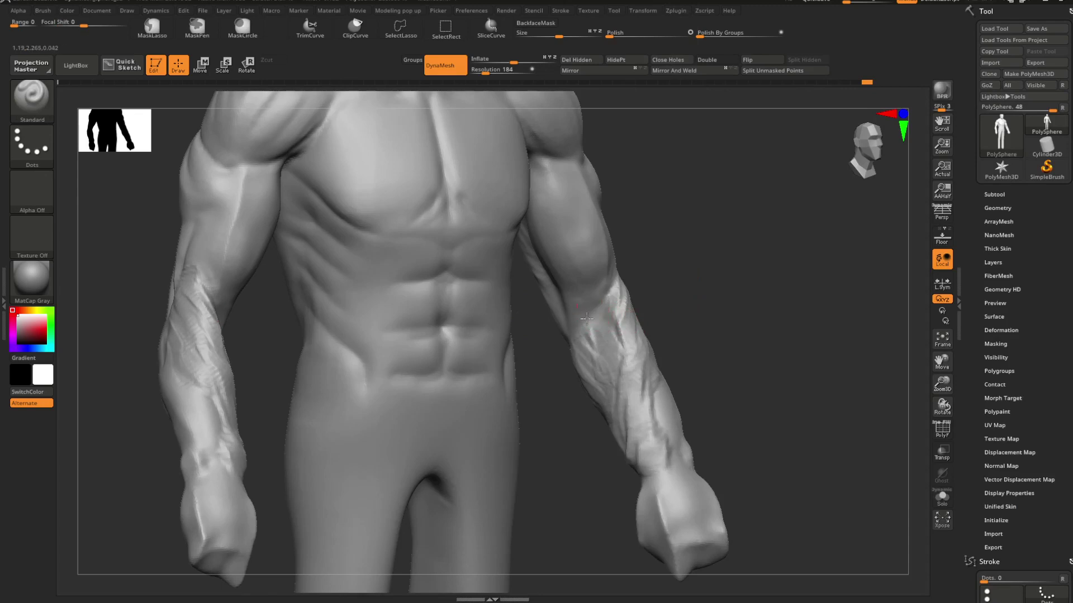
drag(585, 322, 611, 340)
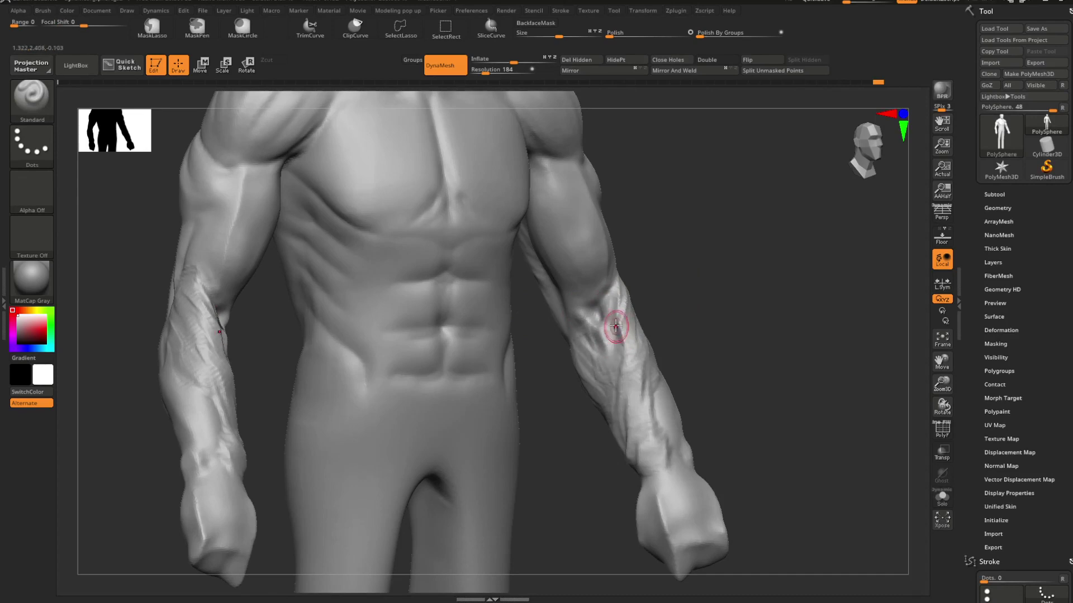
Step: Adjust the elbow and upper forearm silhouette from the front with a resized Move Topological brush
mouse_move(726, 299)
alt+mouse_down()
mouse_move(688, 302)
mouse_move(709, 330)
mouse_move(708, 311)
mouse_move(670, 319)
mouse_move(699, 307)
mouse_move(687, 314)
alt+mouse_up()
key(b)
key(m)
key(t)
key(space)
key(space)
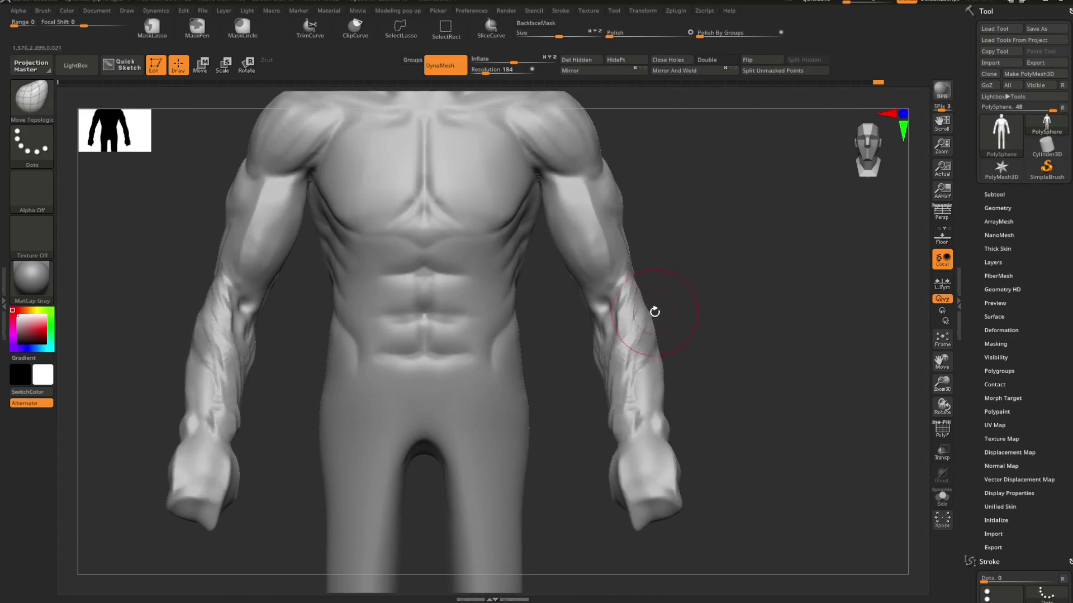
mouse_move(676, 295)
alt+mouse_down()
mouse_move(681, 282)
mouse_move(701, 311)
mouse_move(689, 297)
mouse_move(699, 330)
mouse_move(694, 314)
mouse_move(749, 316)
mouse_move(715, 282)
mouse_move(736, 311)
mouse_move(711, 290)
mouse_move(725, 328)
mouse_move(702, 324)
mouse_move(662, 352)
mouse_move(689, 378)
mouse_move(668, 366)
mouse_move(673, 388)
mouse_move(637, 359)
alt+mouse_up()
Step: Refine the elbow and forearm profile from the side, resizing the Move Topological brush as needed
key(b)
key(Escape)
key(space)
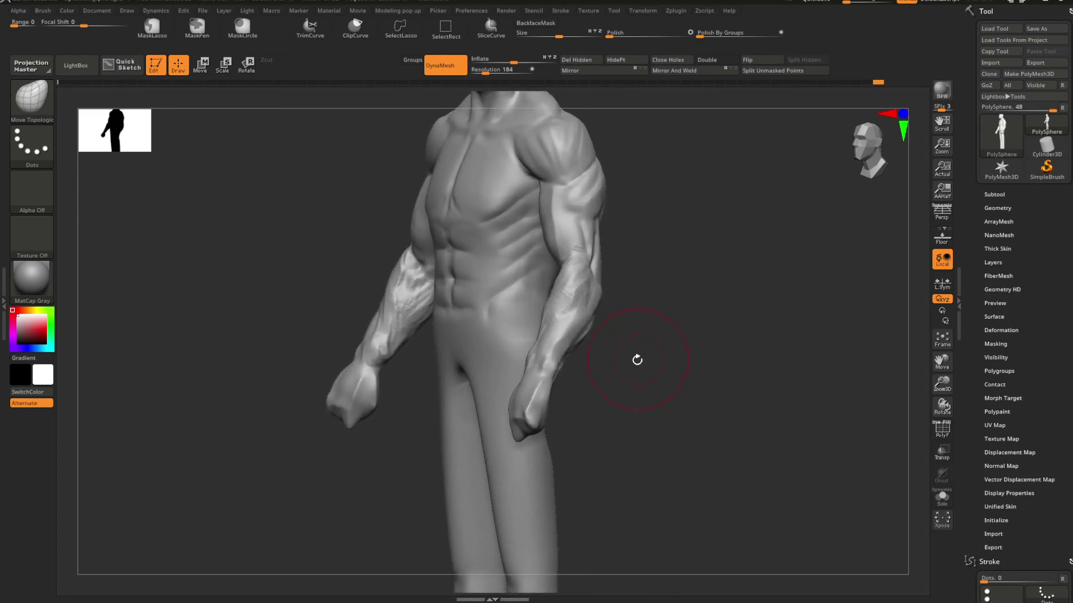
key(space)
mouse_move(670, 275)
mouse_down()
mouse_move(618, 284)
mouse_move(632, 298)
mouse_move(618, 312)
mouse_move(687, 282)
mouse_move(716, 302)
mouse_move(700, 294)
mouse_up()
key(space)
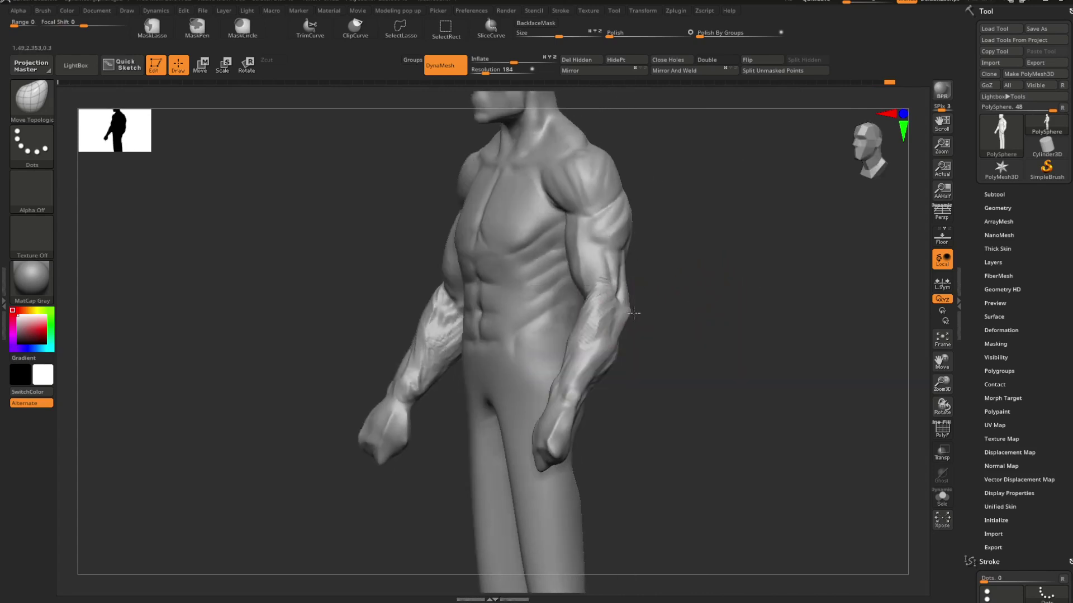
mouse_move(629, 304)
alt+mouse_down()
mouse_move(690, 290)
mouse_move(683, 296)
mouse_move(718, 332)
mouse_move(678, 321)
mouse_move(682, 369)
mouse_move(618, 354)
mouse_move(590, 330)
mouse_move(610, 335)
mouse_move(668, 307)
mouse_move(663, 321)
mouse_move(692, 335)
mouse_move(696, 314)
alt+mouse_up()
key(space)
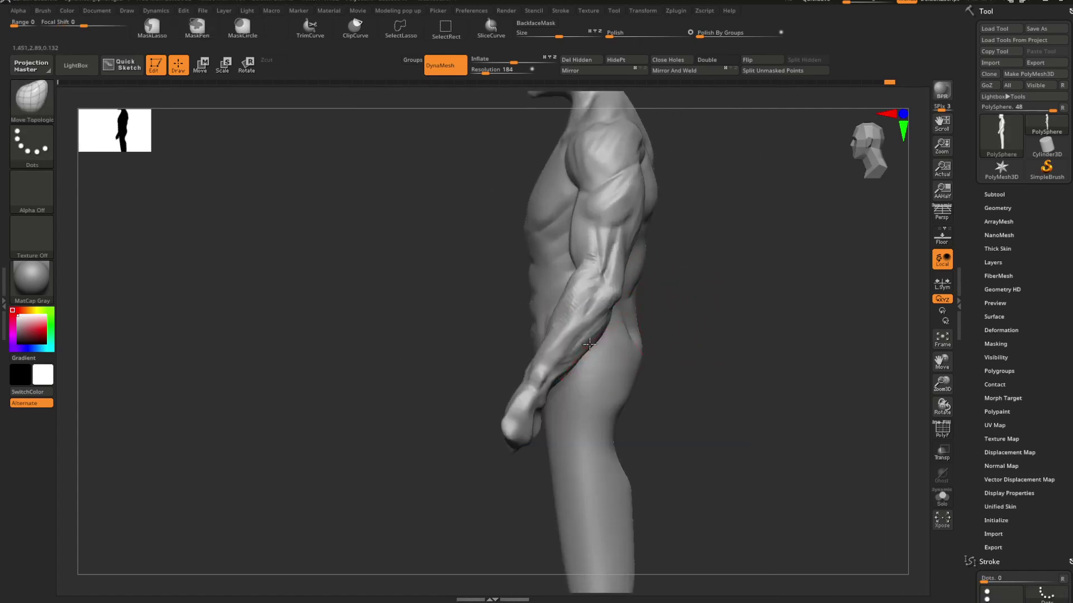
mouse_move(590, 344)
shift+mouse_down()
mouse_move(702, 321)
mouse_move(671, 321)
mouse_move(631, 346)
shift+mouse_up()
key(space)
key(space)
Step: Add volume along the front of the forearm with the ClayBuildup brush
key(b)
key(c)
key(b)
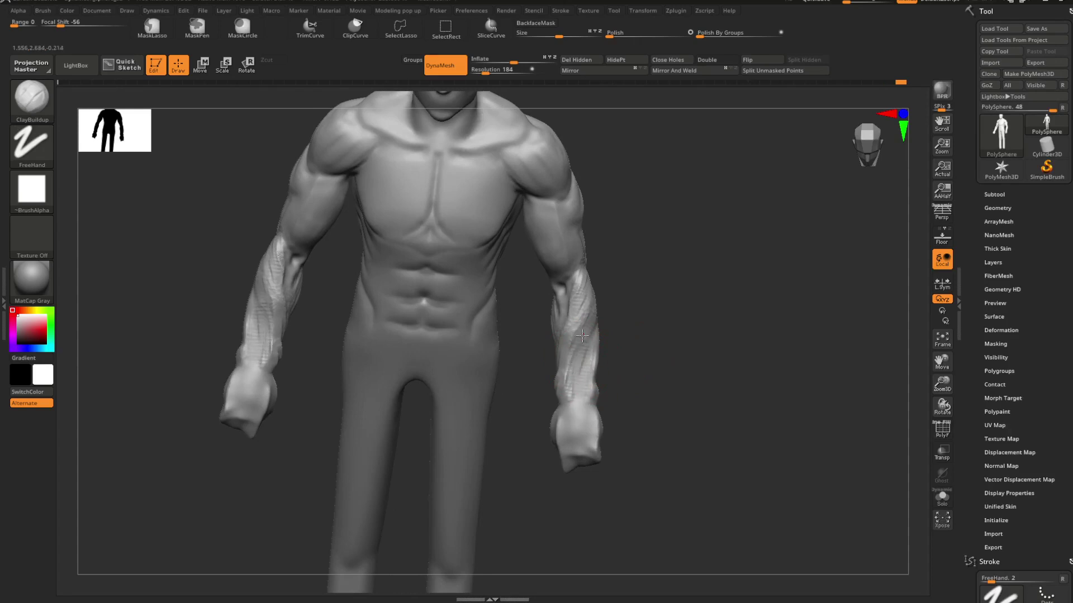
mouse_move(566, 364)
mouse_down()
mouse_move(639, 290)
mouse_move(634, 333)
mouse_move(692, 345)
mouse_move(707, 316)
mouse_move(639, 278)
mouse_move(674, 279)
mouse_move(624, 241)
mouse_up()
Step: Carve the separations between the outer forearm muscles below the elbow with a resized DamStandard brush
key(b)
key(d)
key(s)
key(space)
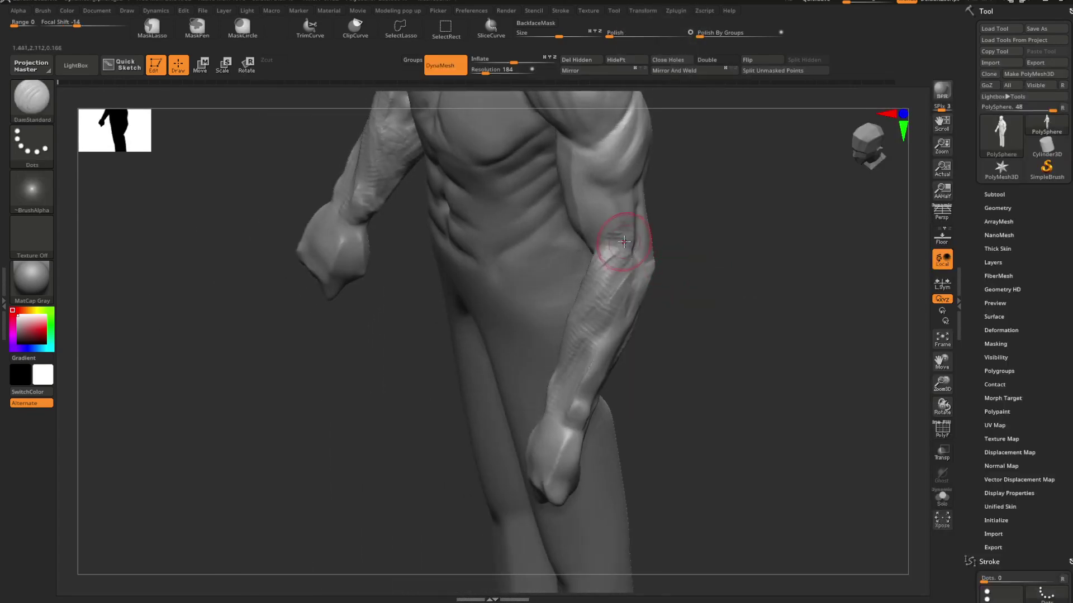
mouse_move(682, 280)
mouse_down()
mouse_move(701, 269)
mouse_move(702, 322)
mouse_move(633, 244)
mouse_move(701, 270)
mouse_move(781, 275)
mouse_move(700, 299)
mouse_move(721, 300)
mouse_up()
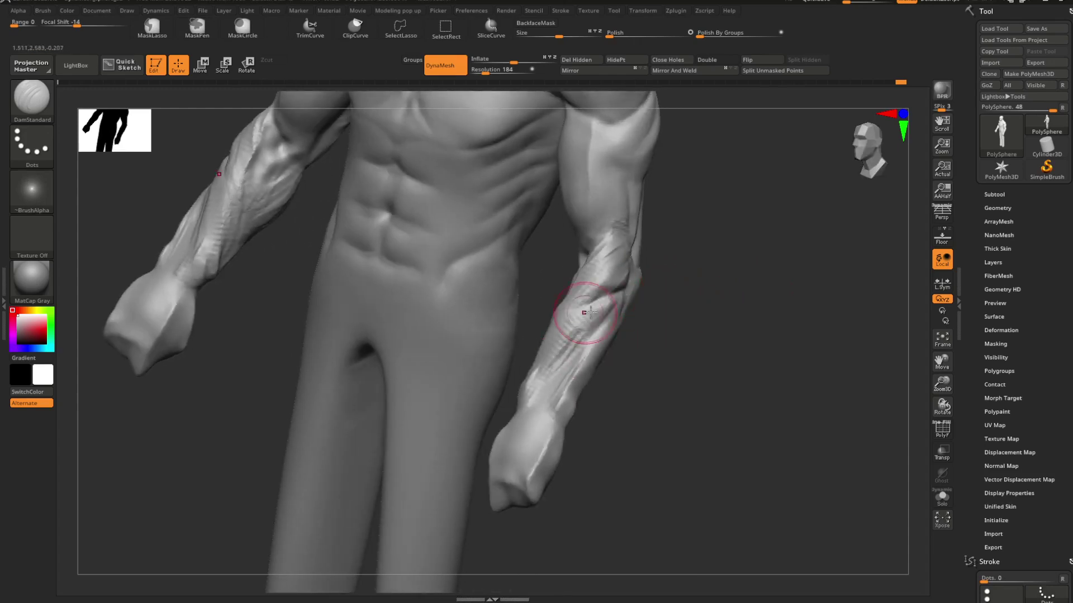
Step: Thicken the outer forearm muscle bands from the elbow toward the wrist with the ClayBuildup brush
key(b)
key(c)
key(b)
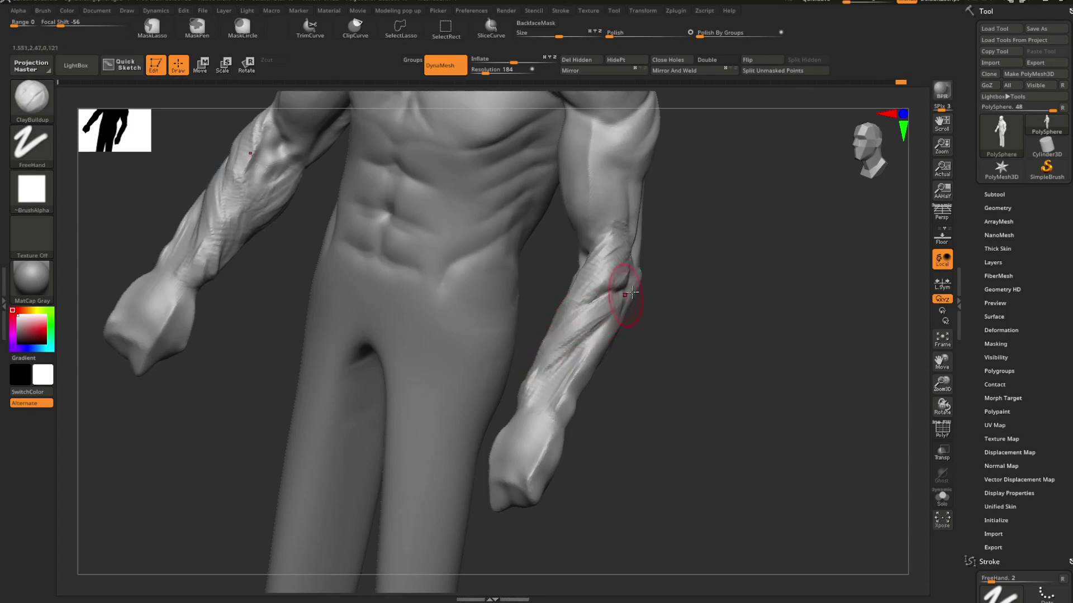
right_drag(631, 292, 634, 305)
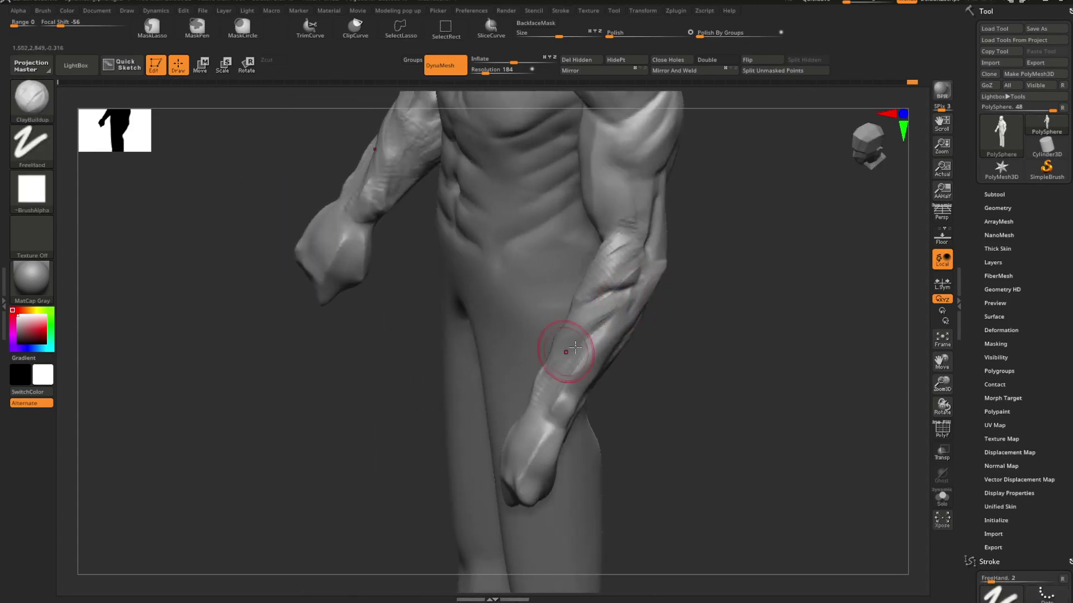
mouse_move(563, 347)
right_down()
mouse_move(725, 311)
mouse_move(742, 288)
mouse_move(711, 290)
mouse_move(736, 299)
mouse_move(733, 309)
mouse_move(602, 292)
right_up()
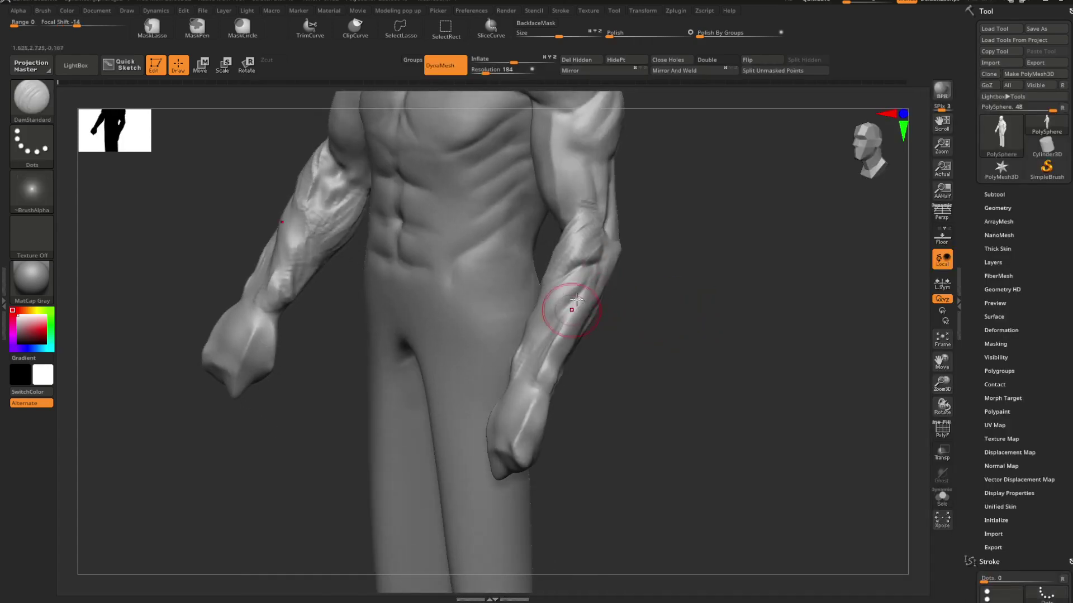
Step: Sharpen the lower forearm tendon grooves with DamStandard and smooth the surface above the wrist
mouse_move(559, 344)
right_down()
mouse_move(651, 395)
mouse_move(680, 376)
mouse_move(680, 357)
mouse_move(723, 363)
right_up()
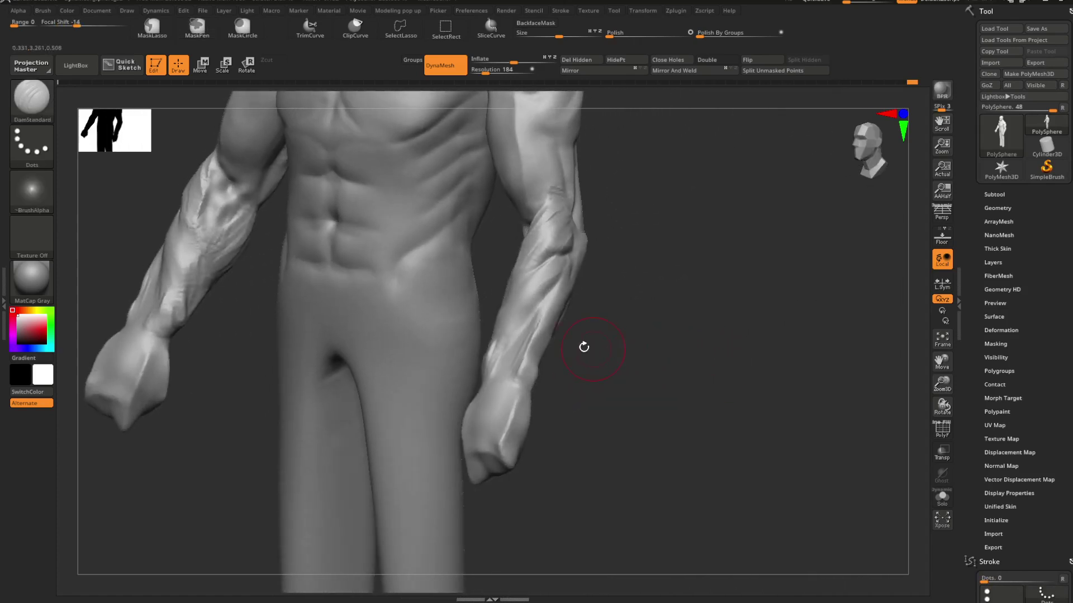
key(shift)
shift+drag(517, 340, 497, 360)
mouse_move(558, 354)
shift+right_down()
mouse_move(630, 354)
mouse_move(589, 337)
mouse_move(643, 338)
mouse_move(644, 371)
shift+right_up()
Step: Adjust the outer contour of the lower forearm near the wrist with a resized Move Topological brush
key(b)
key(m)
key(t)
key(space)
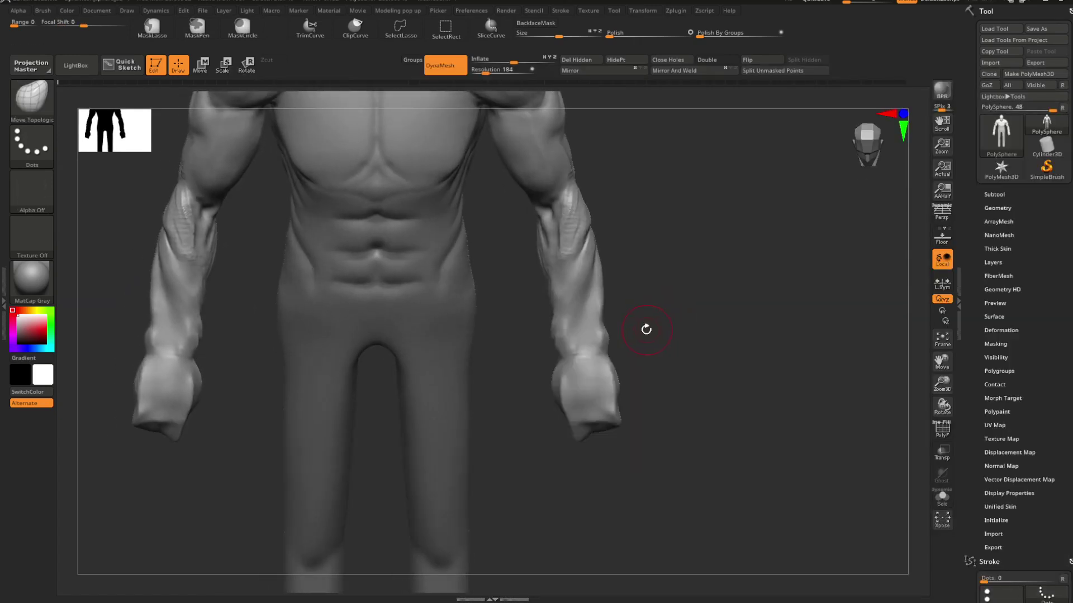
key(space)
key(space)
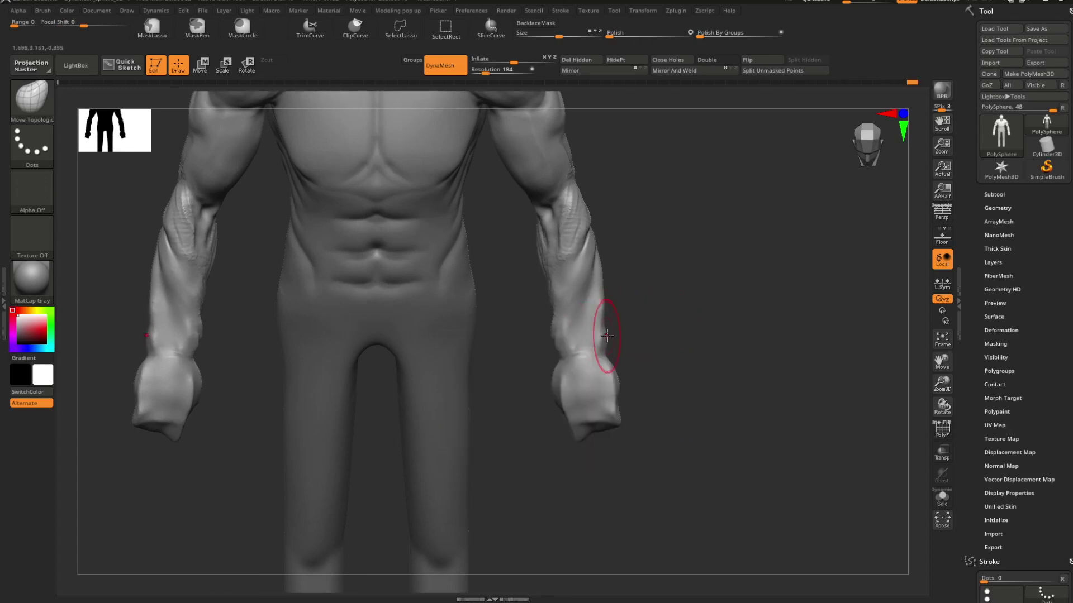
drag(606, 335, 554, 374)
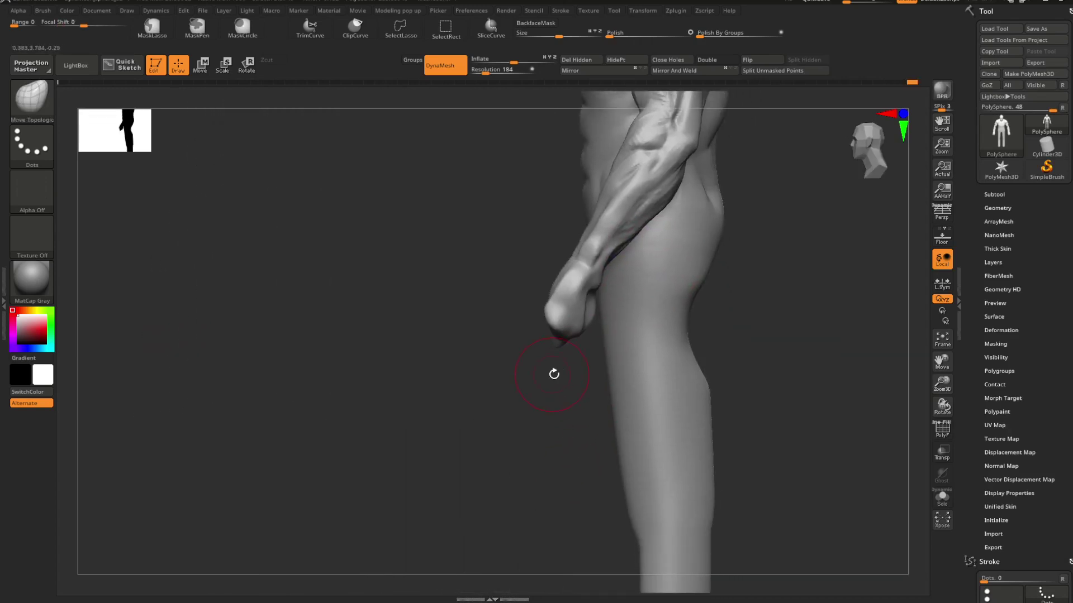
Step: Shape the side and back of the fist below the wrist, alternating ClayBuildup and DamStandard brushes
key(b)
key(c)
key(b)
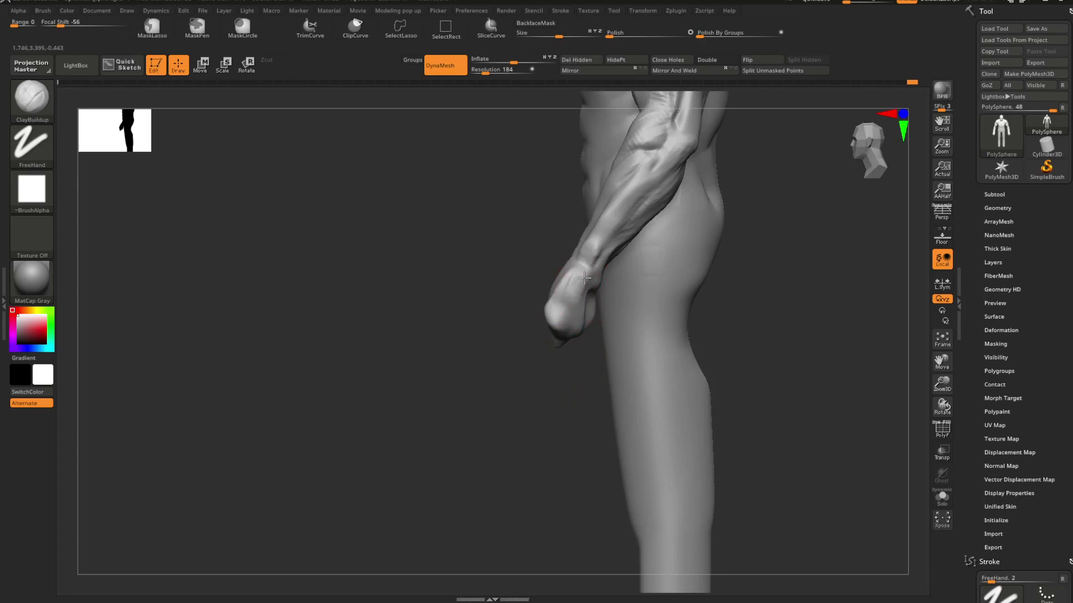
key(b)
key(d)
key(s)
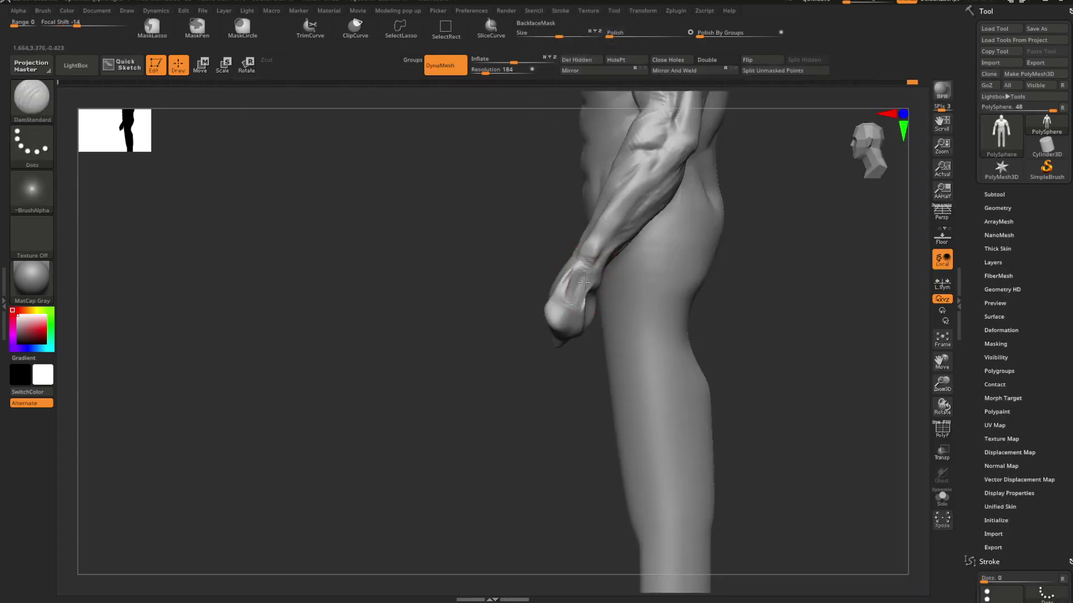
key(b)
key(c)
key(b)
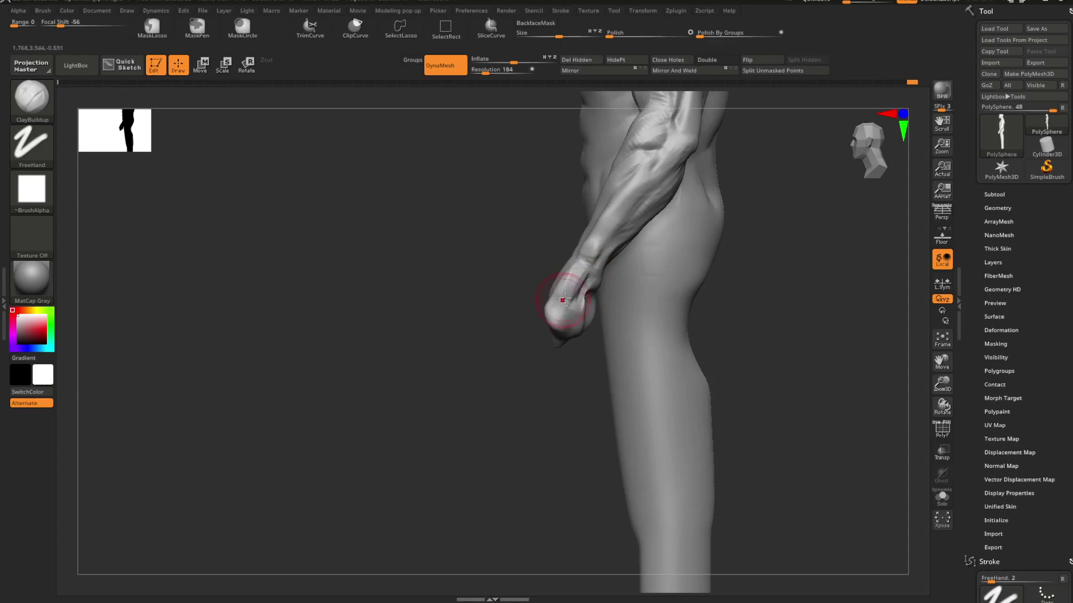
mouse_move(533, 371)
mouse_down()
mouse_move(582, 383)
mouse_move(630, 358)
mouse_move(652, 304)
mouse_move(632, 343)
mouse_move(631, 313)
mouse_up()
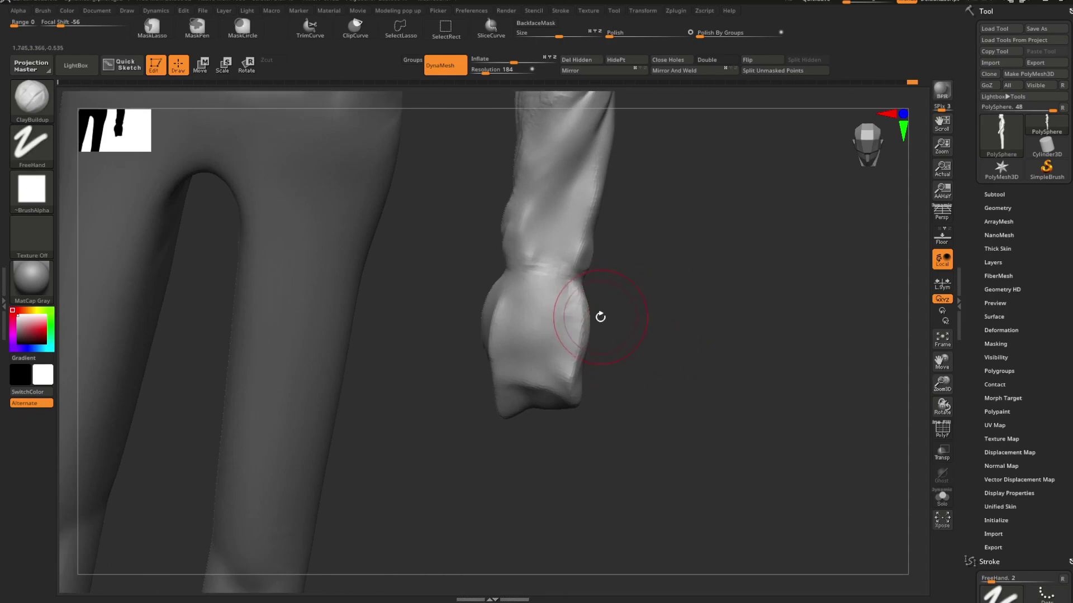
Step: Carve tendon grooves on the back of the hand and the knuckle edge with the DamStandard brush
key(b)
key(d)
key(s)
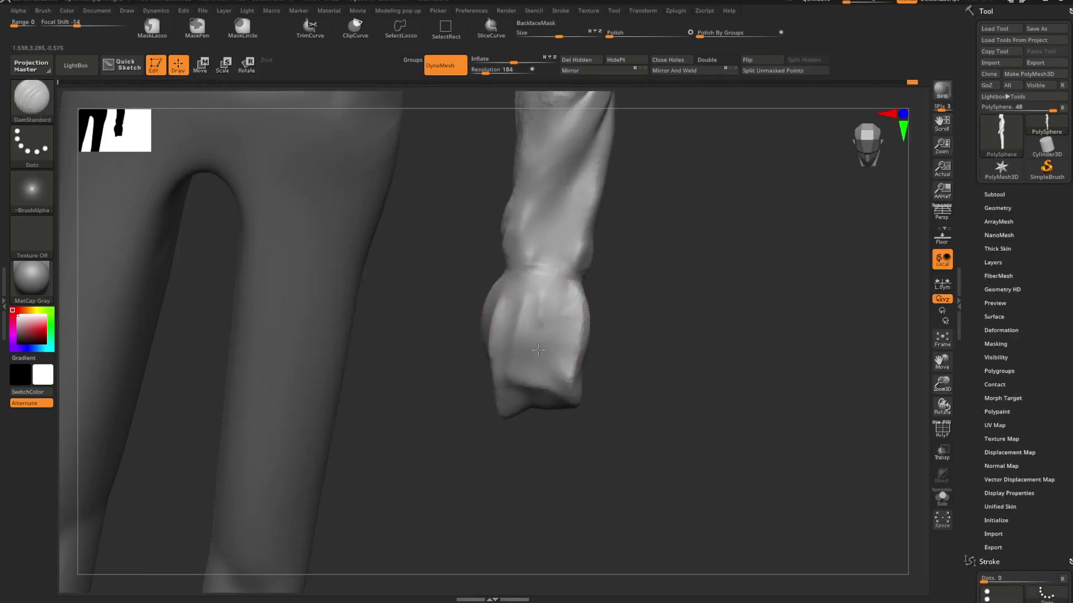
mouse_move(610, 345)
mouse_down()
mouse_move(618, 335)
mouse_move(598, 323)
mouse_up()
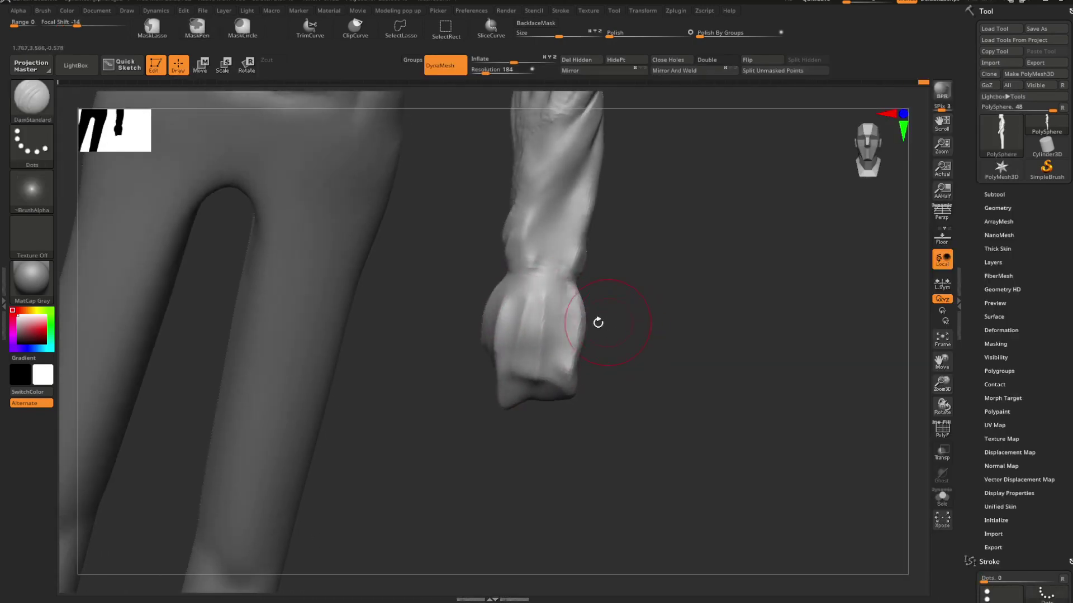
mouse_move(586, 360)
mouse_down()
mouse_move(609, 340)
mouse_move(632, 375)
mouse_up()
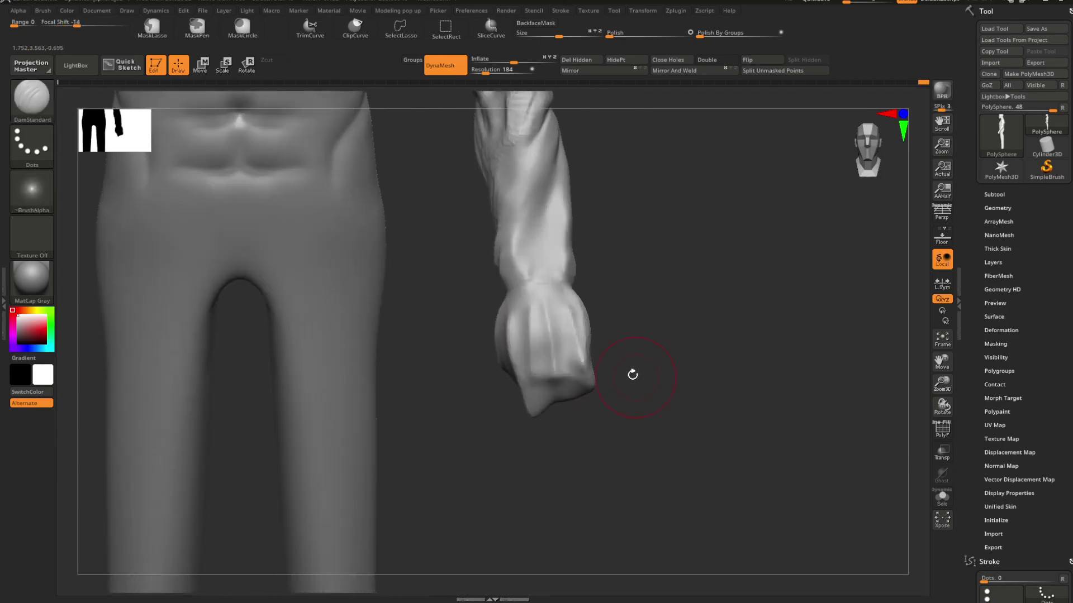
drag(589, 402, 574, 394)
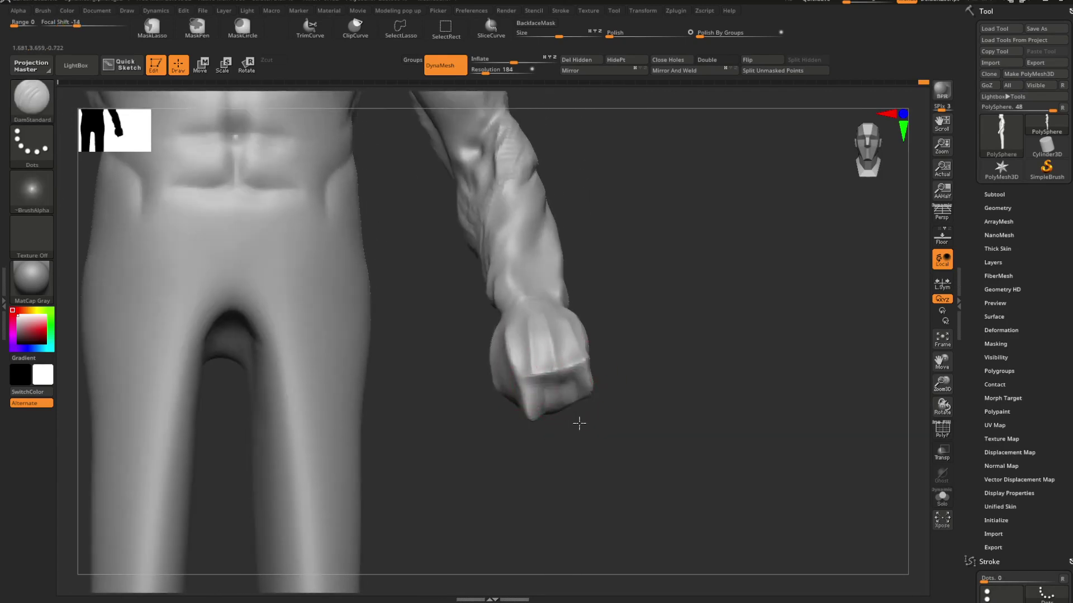
Step: Adjust the outline of the fist and wrist with a resized Move Topological brush
mouse_move(629, 390)
mouse_down()
mouse_move(630, 426)
mouse_move(596, 357)
mouse_move(648, 371)
mouse_move(652, 333)
mouse_move(646, 345)
mouse_move(718, 391)
mouse_move(664, 321)
mouse_move(642, 341)
mouse_move(632, 314)
mouse_up()
key(b)
key(m)
key(t)
key(space)
key(space)
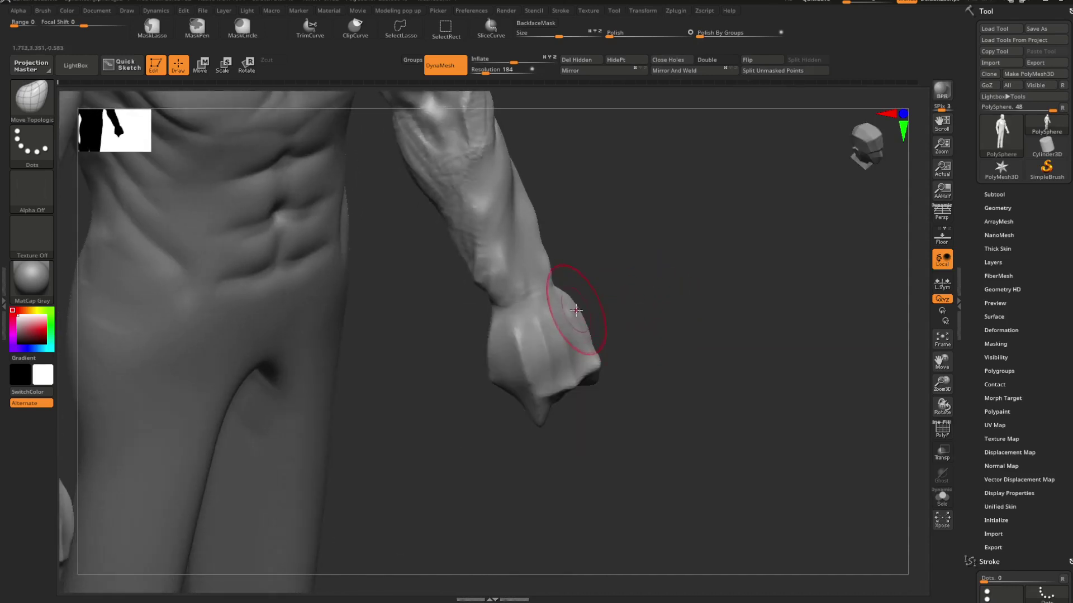
mouse_move(567, 309)
mouse_down()
mouse_move(592, 283)
mouse_move(613, 281)
mouse_move(646, 310)
mouse_move(607, 288)
mouse_move(618, 287)
mouse_move(635, 328)
mouse_move(653, 314)
mouse_move(668, 341)
mouse_move(604, 278)
mouse_up()
key(ctrl+z)
key(v)
mouse_move(669, 317)
mouse_down()
mouse_move(731, 311)
mouse_move(706, 324)
mouse_move(643, 321)
mouse_move(726, 311)
mouse_move(685, 313)
mouse_move(668, 298)
mouse_move(687, 294)
mouse_move(749, 340)
mouse_move(753, 329)
mouse_up()
key(v)
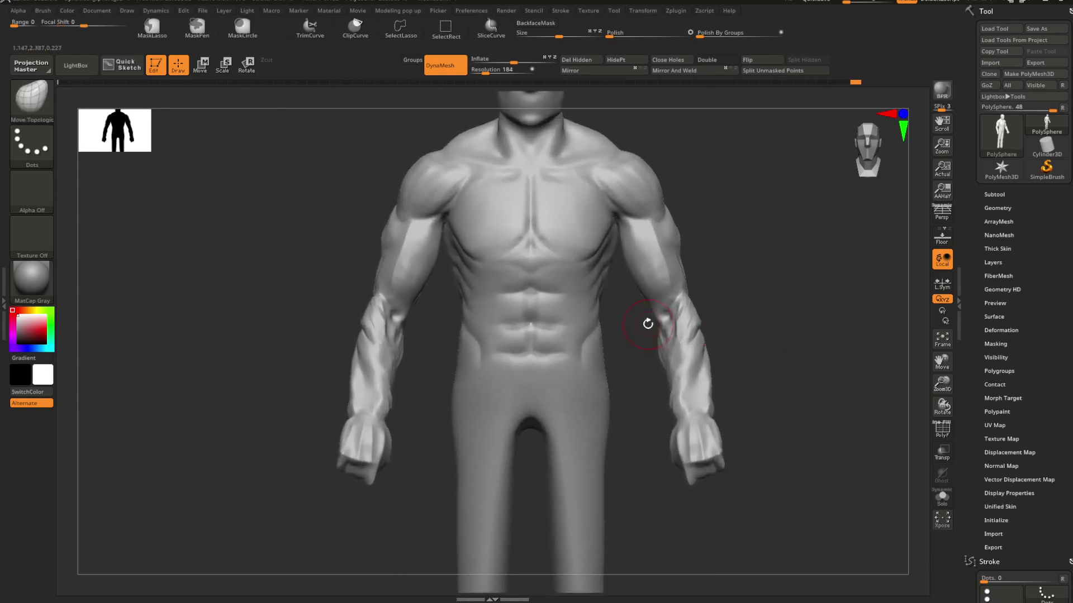
Step: Refine the overall arm and torso silhouette with a resized Move Topological brush
key(b)
key(Escape)
key(space)
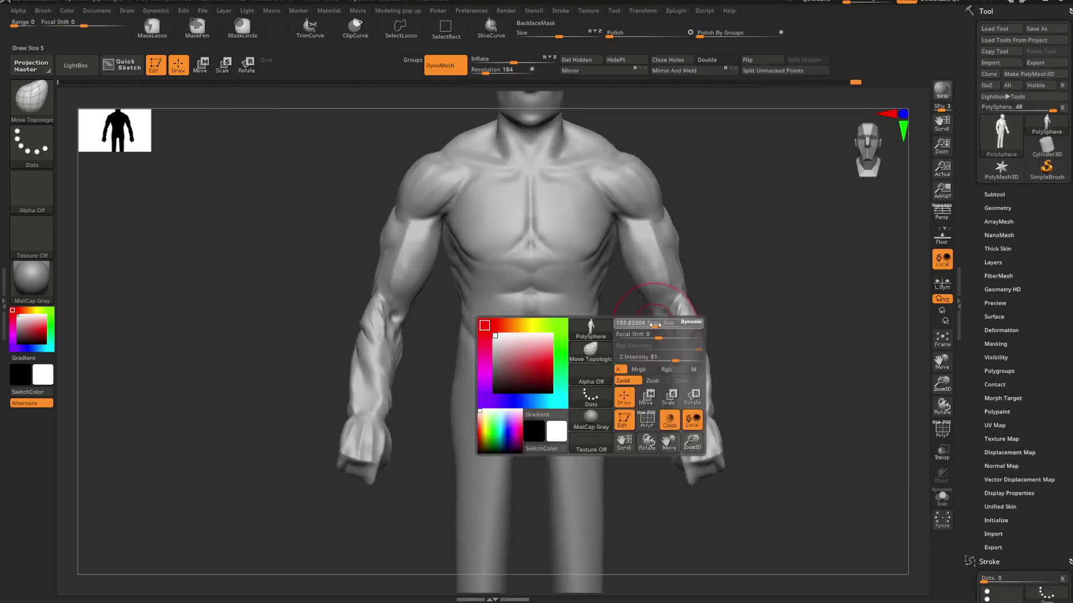
alt+drag(717, 273, 747, 311)
key(space)
mouse_move(688, 334)
mouse_down()
mouse_move(639, 359)
mouse_move(650, 359)
mouse_up()
Step: Define the side of the abdominal muscles with the DamStandard brush and smooth the surface over them
key(b)
key(d)
key(s)
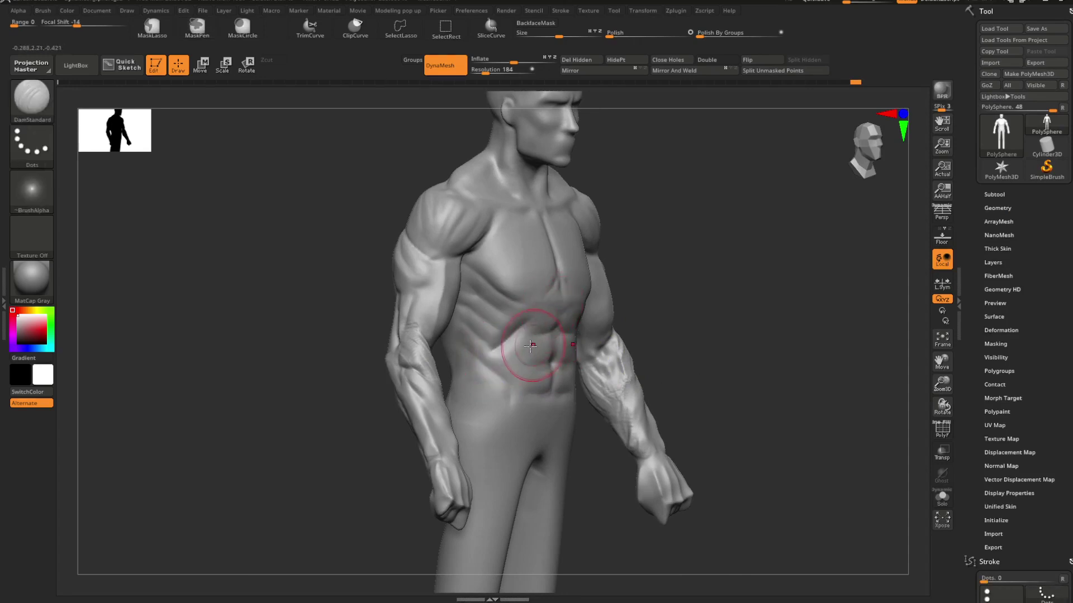
key(ctrl+z)
shift+drag(558, 327, 508, 351)
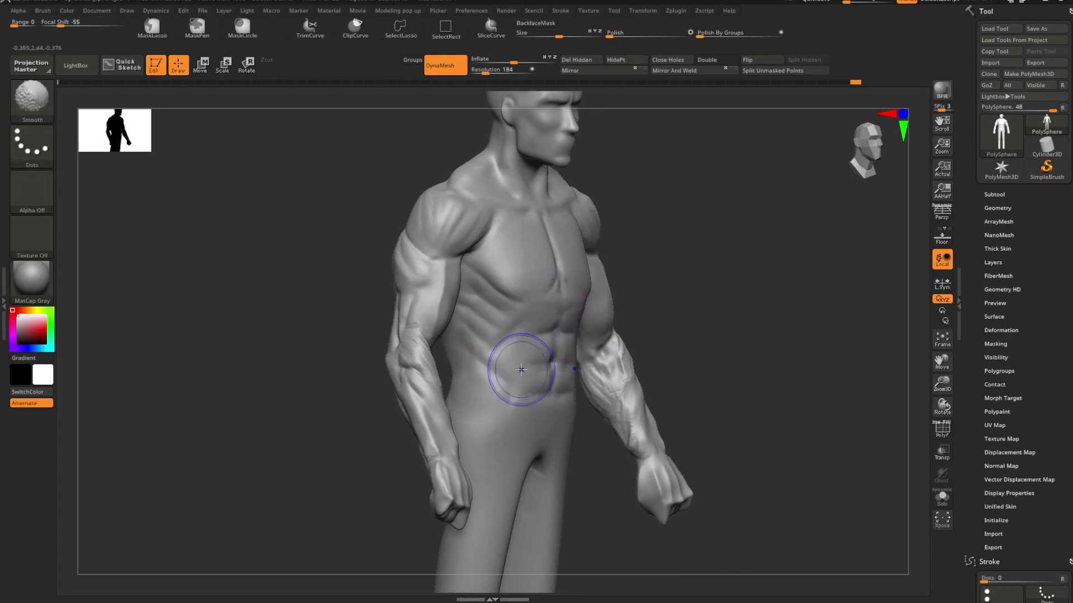
key(shift)
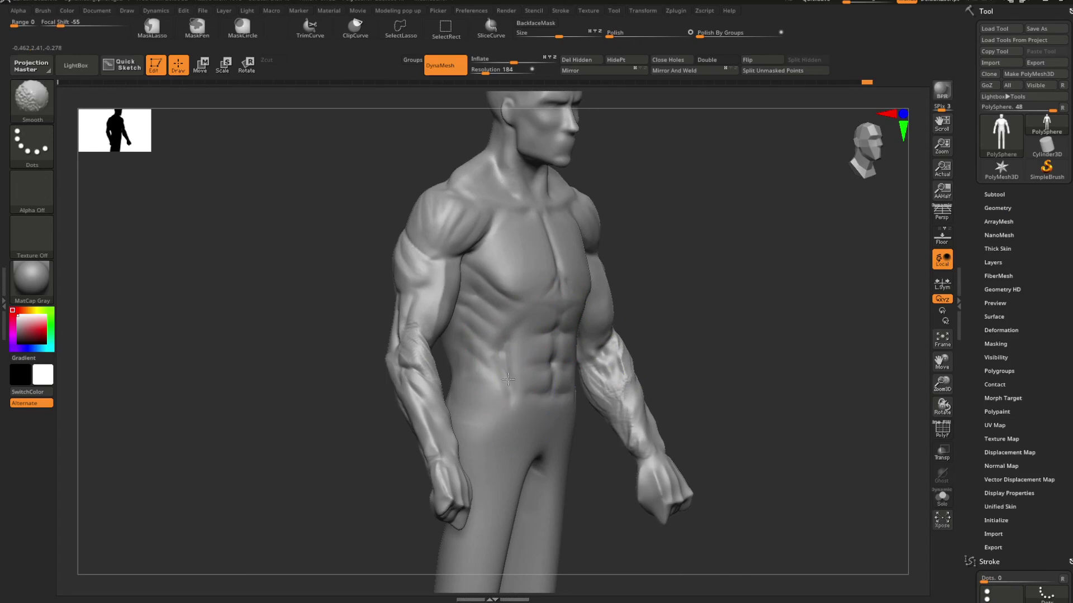
Step: Build up volume over the groin at the front of the pelvis with a resized Clay brush
drag(653, 349, 689, 330)
mouse_move(663, 393)
alt+mouse_down()
mouse_move(614, 408)
mouse_move(687, 330)
mouse_move(766, 340)
mouse_move(752, 331)
mouse_move(754, 347)
mouse_move(761, 310)
alt+mouse_up()
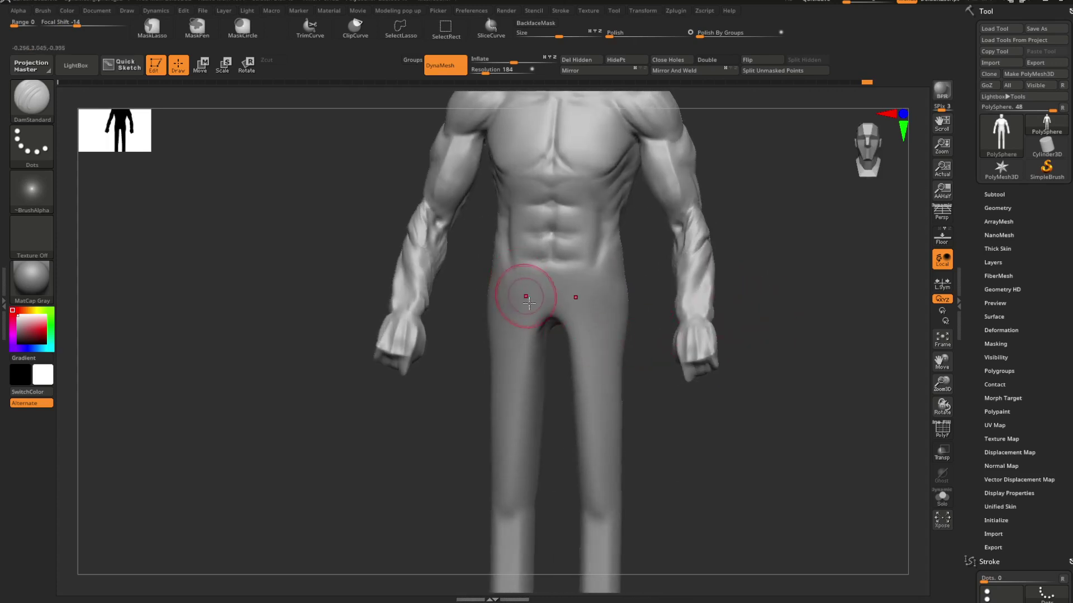
key(b)
key(c)
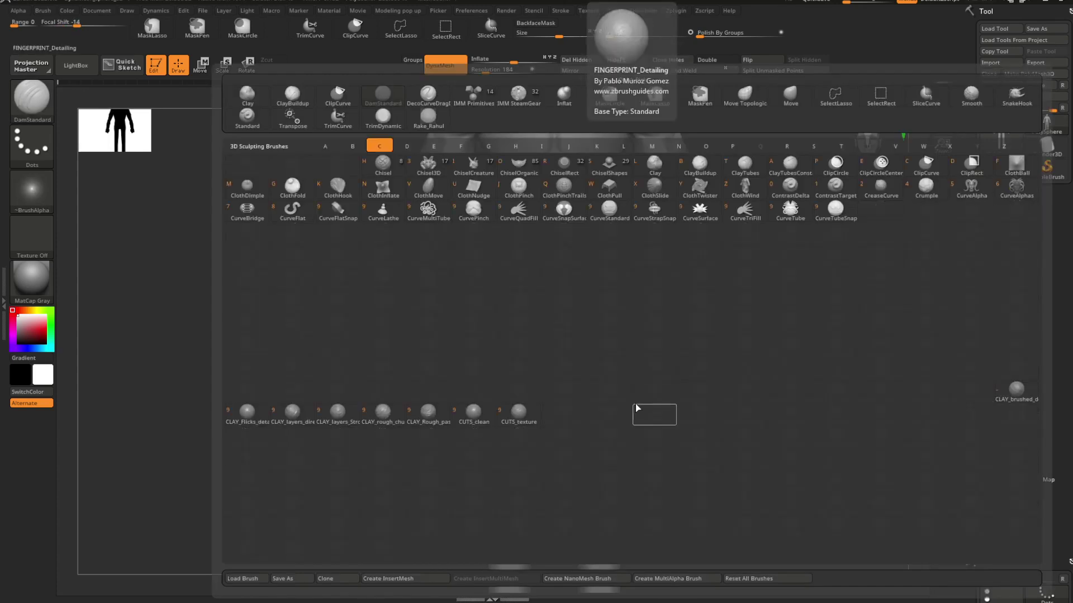
key(l)
key(space)
drag(653, 361, 658, 362)
drag(657, 358, 651, 322)
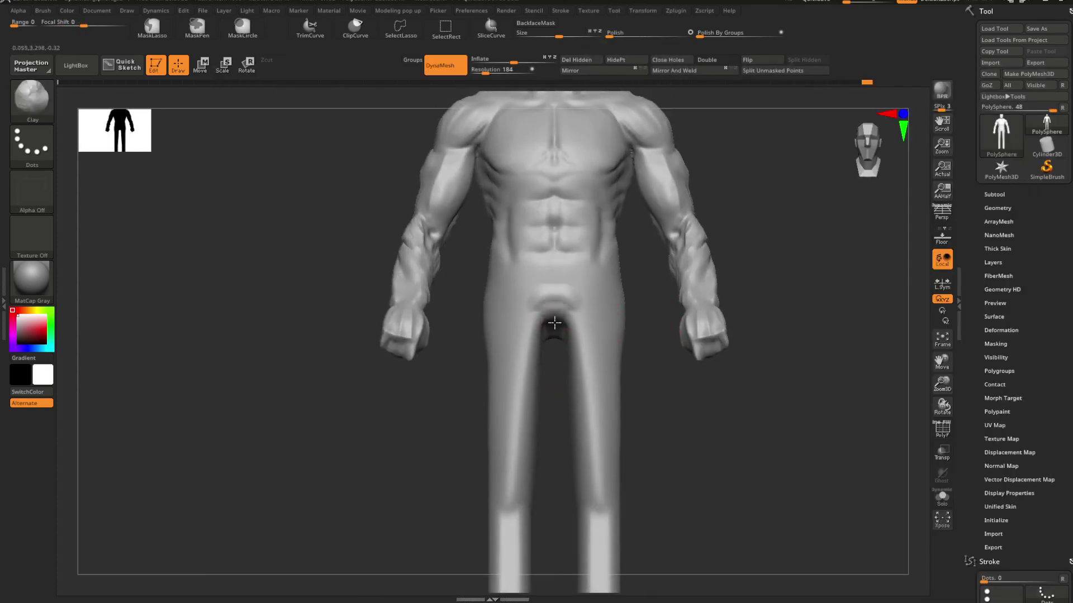
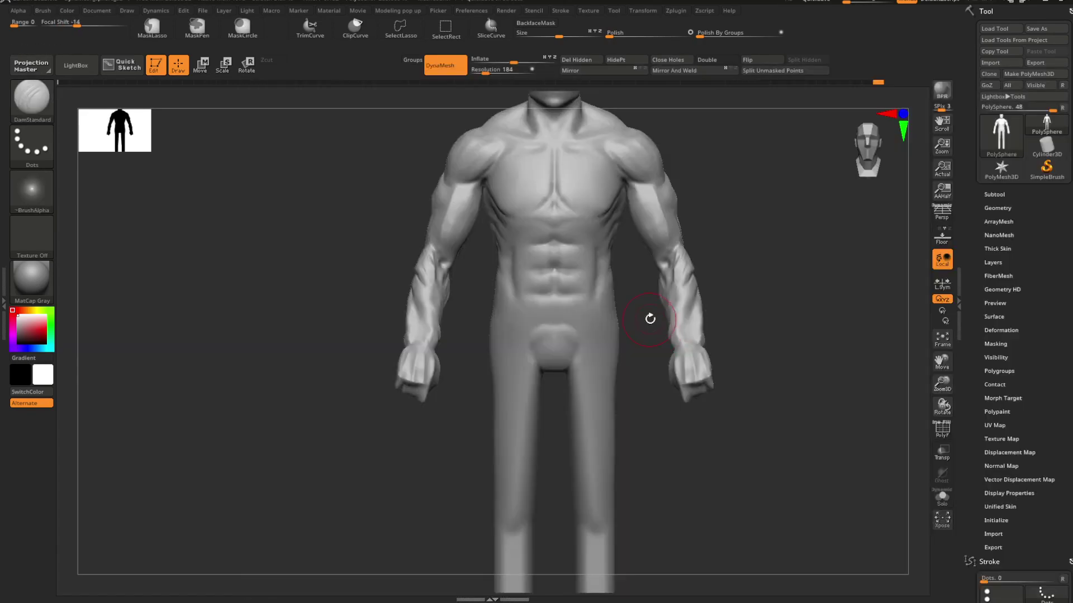
Step: Carve the groin creases and the hip line around the side to the lower back with DamStandard
drag(649, 318, 629, 331)
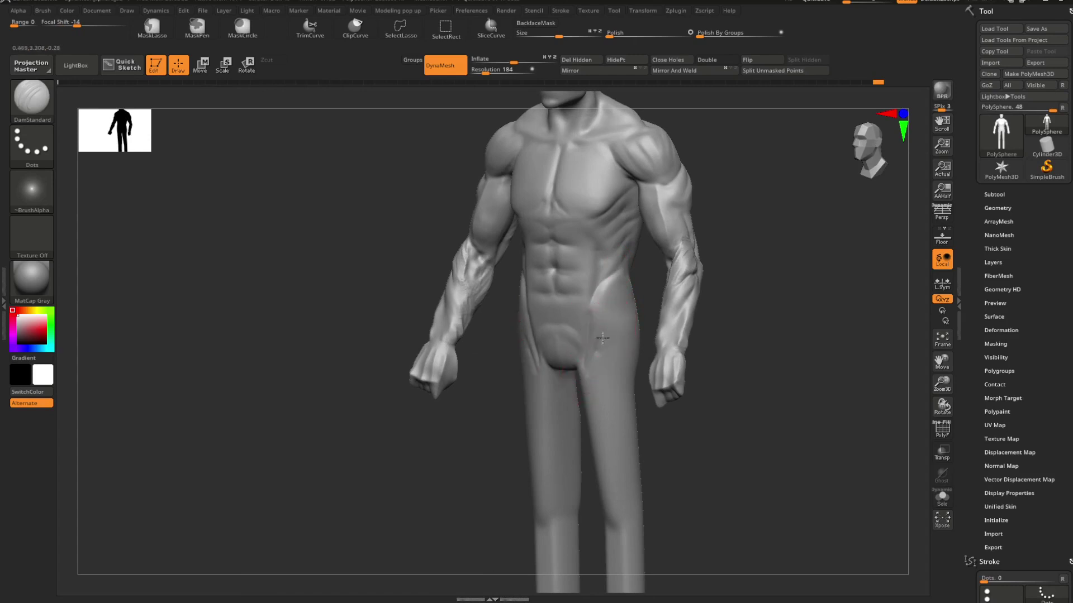
drag(648, 293, 621, 311)
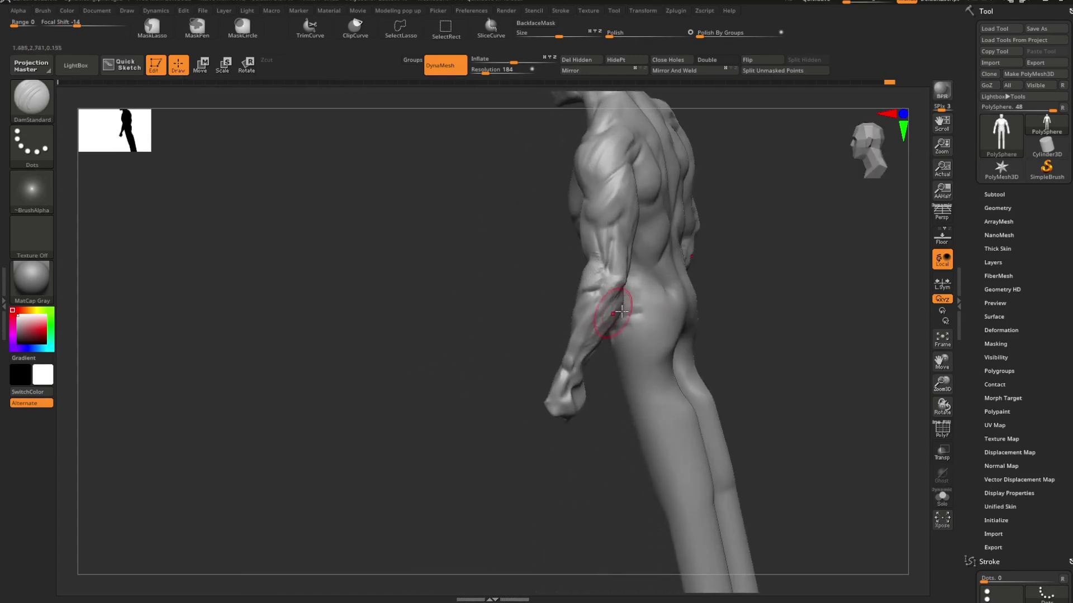
drag(698, 292, 722, 320)
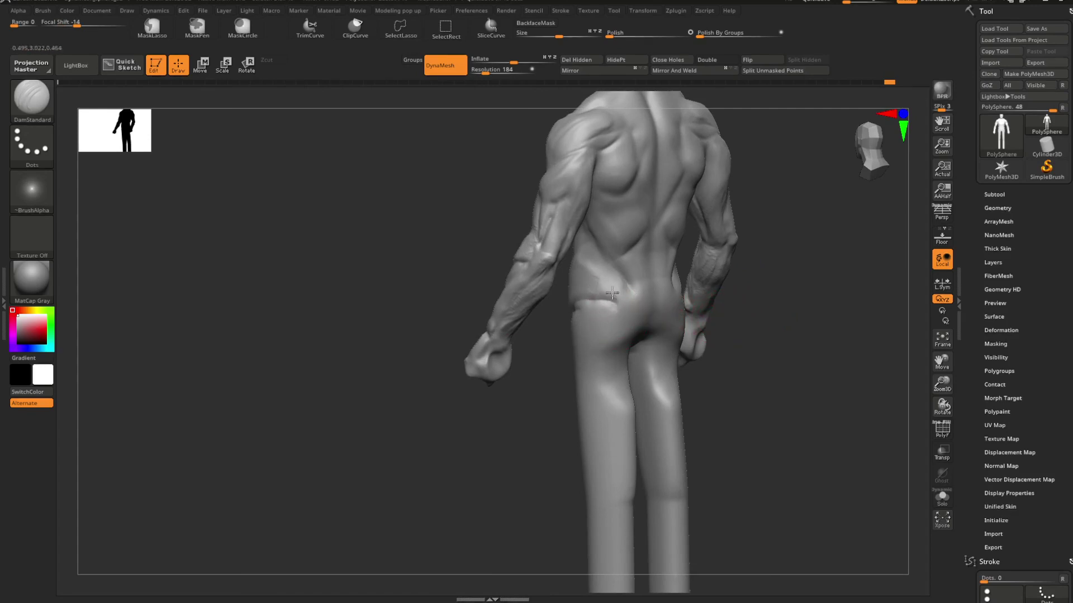
mouse_move(760, 352)
shift+mouse_down()
mouse_move(740, 362)
mouse_move(689, 355)
shift+mouse_up()
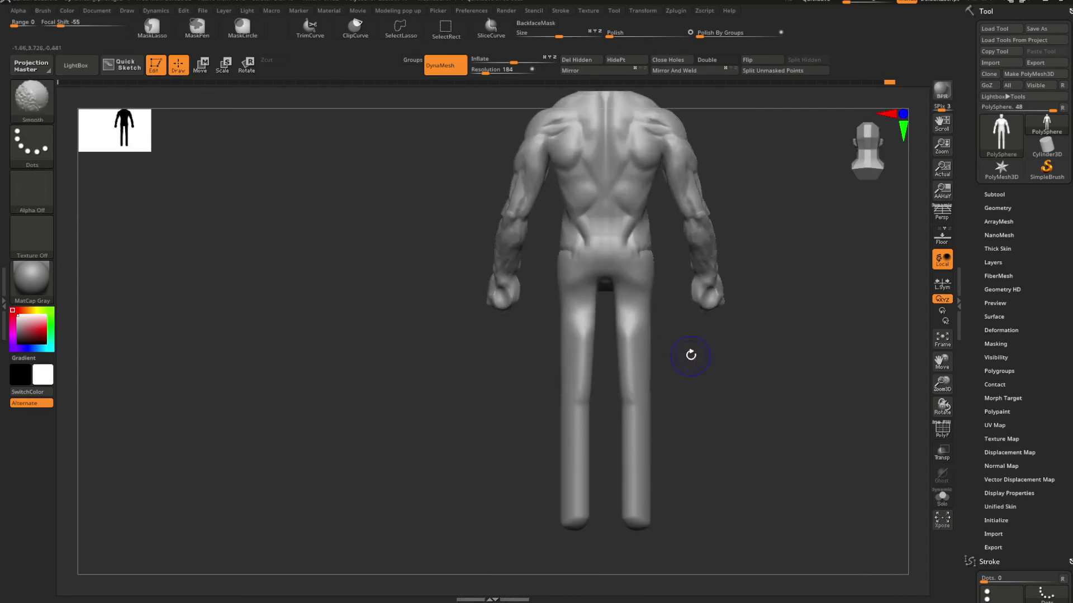
Step: Build up the gluteal muscles with a resized Clay brush and rough in their form with Rake_Rahul
key(b)
key(c)
key(space)
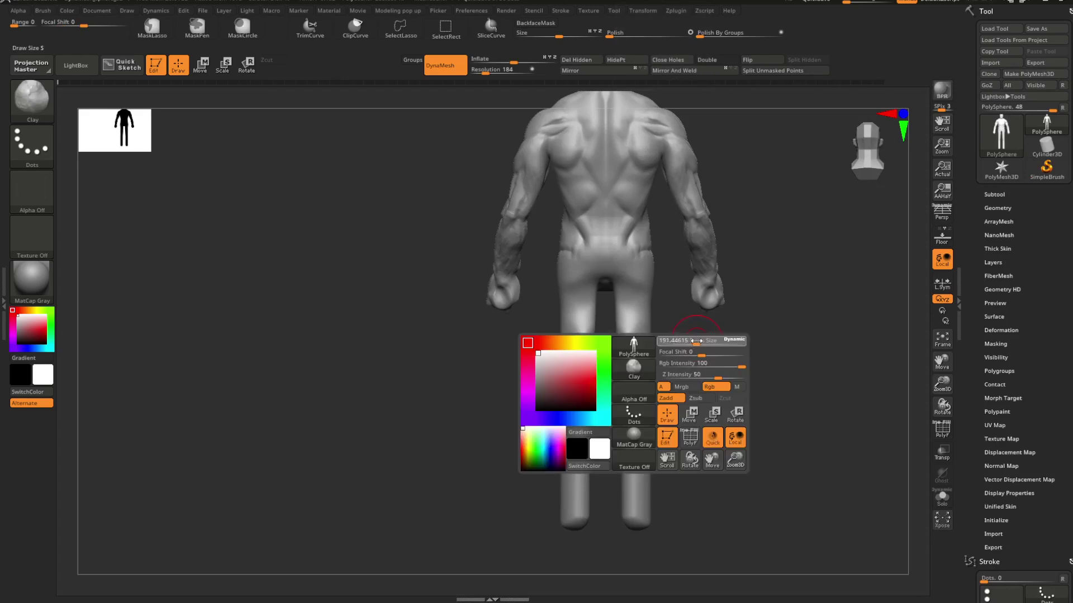
drag(687, 340, 702, 347)
key(b)
key(r)
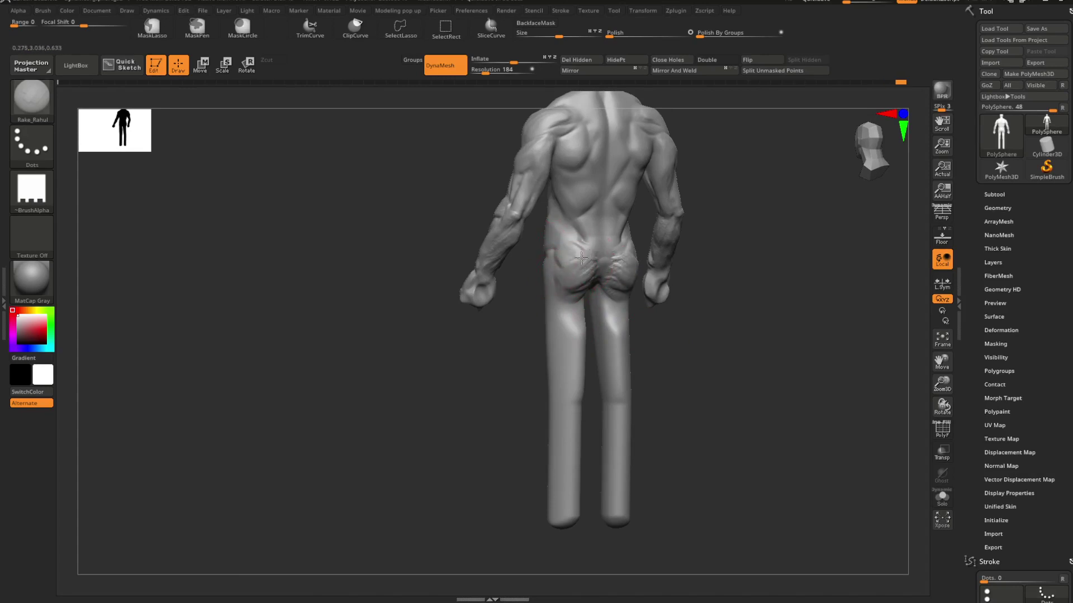
drag(581, 286, 546, 302)
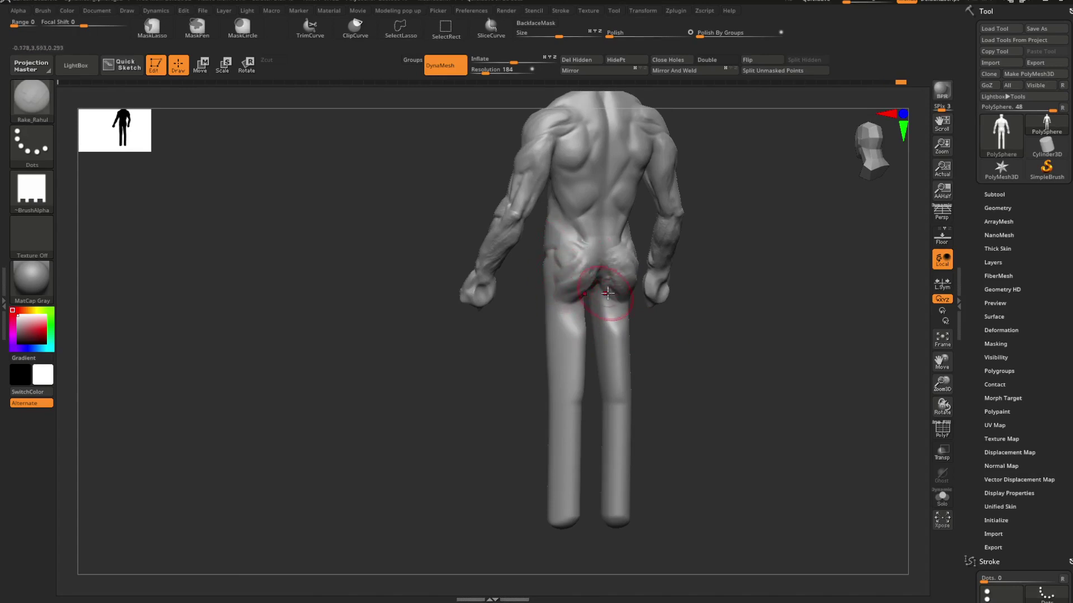
Step: Carve the gluteal creases with DamStandard and smooth the surface of the buttocks
key(b)
key(d)
key(s)
mouse_move(703, 310)
shift+mouse_down()
mouse_move(665, 325)
mouse_move(655, 305)
shift+mouse_up()
shift+drag(634, 283, 622, 258)
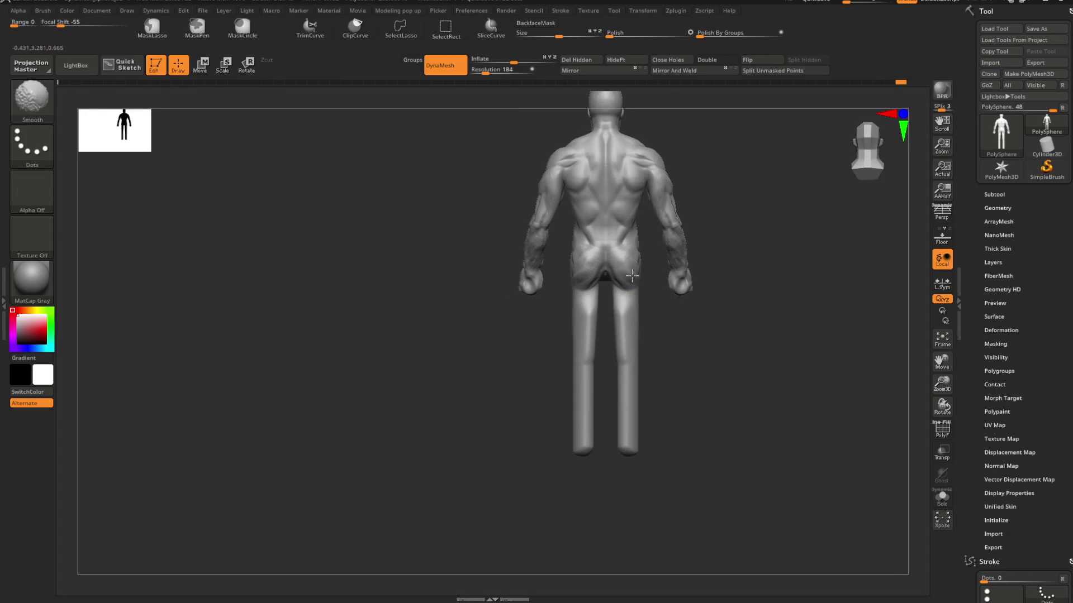
Step: Reshape the profile of the buttocks and the upper back of the thighs with the Move Topological brush
mouse_move(635, 259)
right_down()
mouse_move(678, 341)
mouse_move(709, 338)
mouse_move(713, 361)
right_up()
key(b)
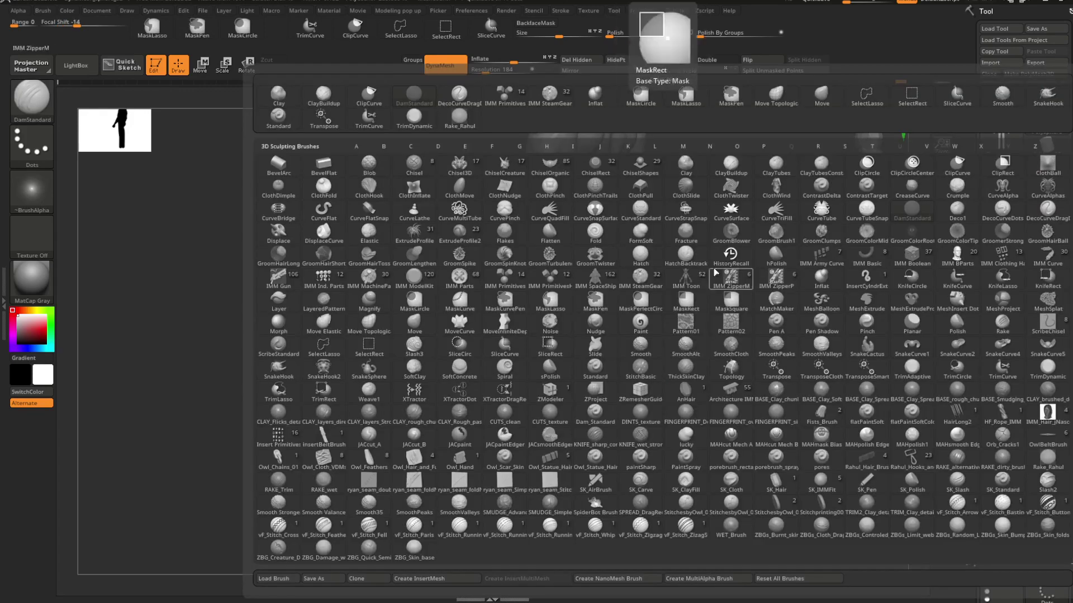
click(688, 90)
right_drag(714, 314, 738, 312)
key(b)
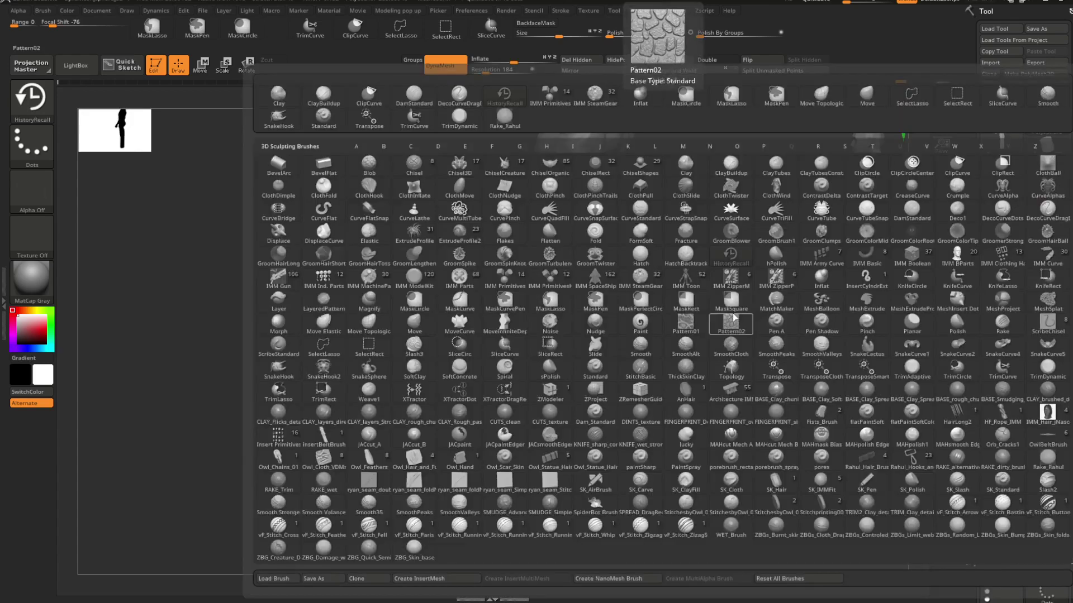
key(m)
key(t)
key(space)
drag(729, 291, 735, 291)
right_drag(724, 291, 687, 324)
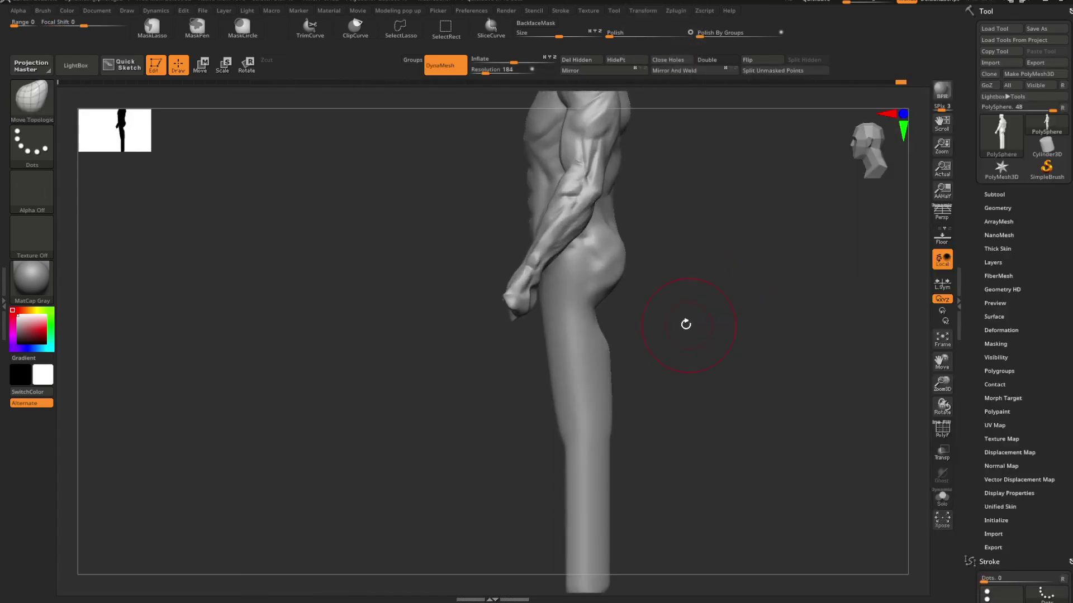
key(space)
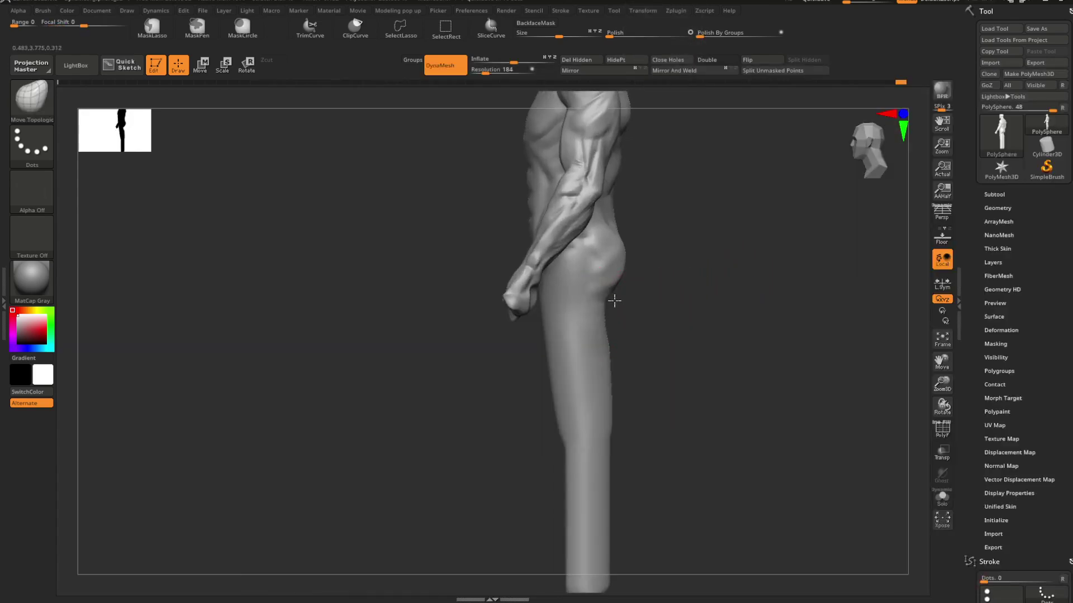
mouse_move(638, 310)
right_down()
mouse_move(647, 299)
mouse_move(682, 347)
mouse_move(664, 313)
mouse_move(684, 313)
right_up()
key(space)
Step: Round out the buttocks with a resized Inflat brush
key(b)
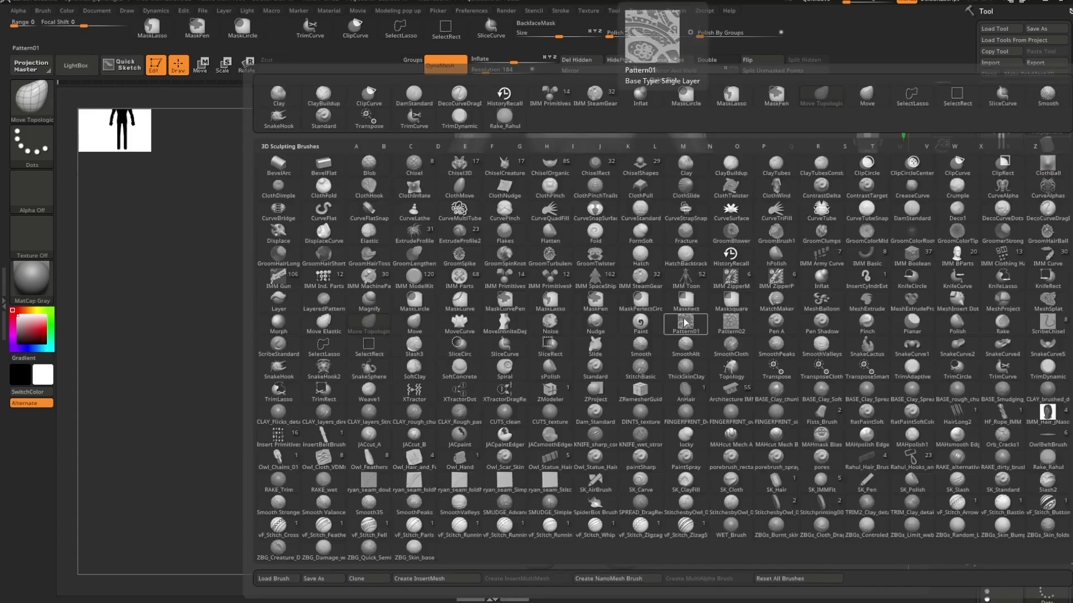
key(i)
key(n)
key(space)
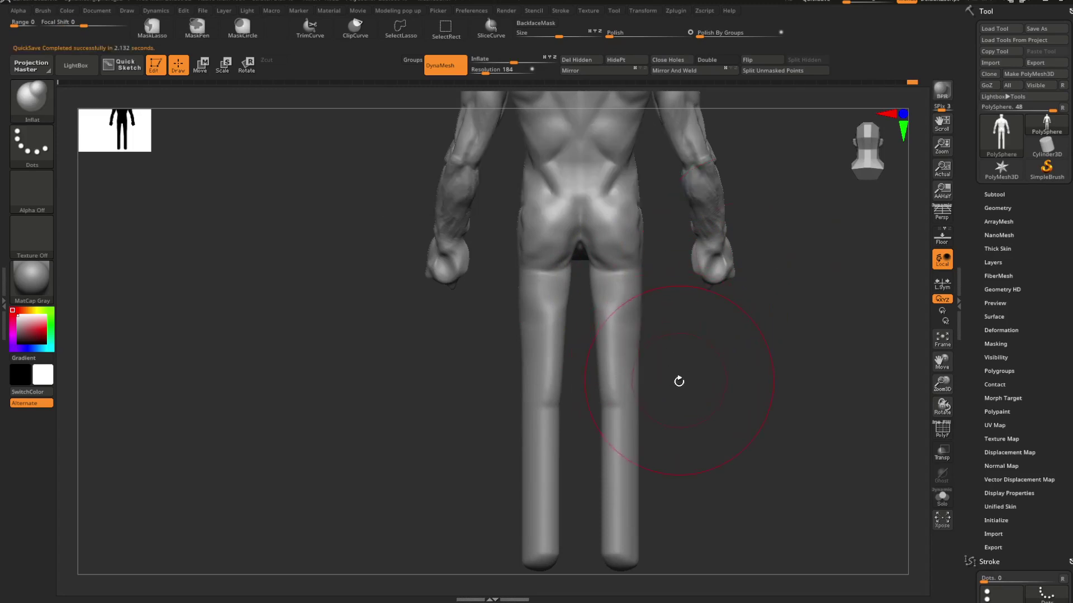
key(f)
drag(653, 344, 783, 338)
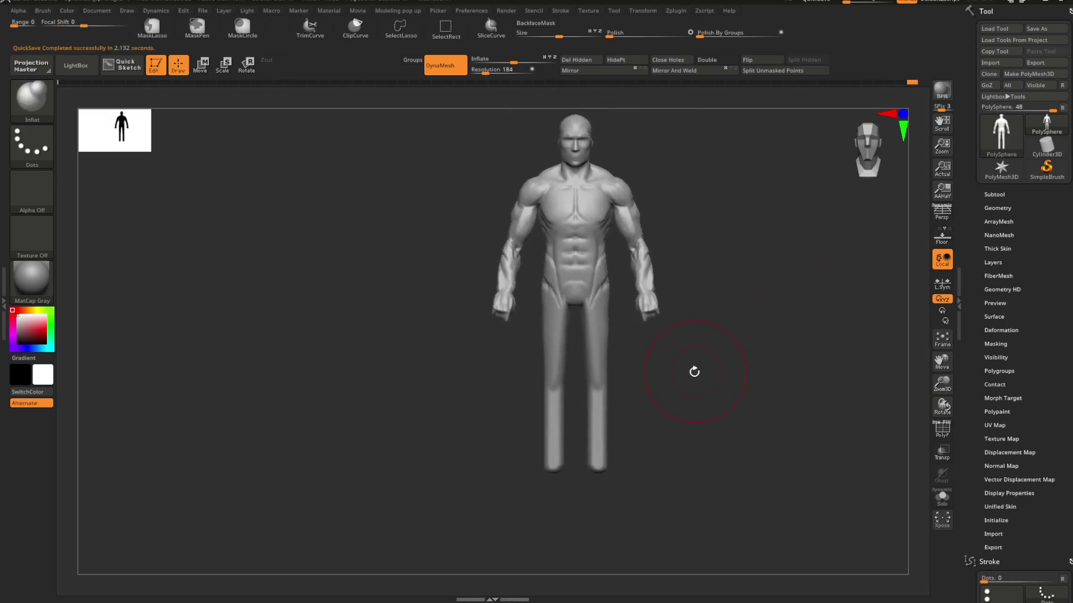
Step: Adjust the front outline of the hips and upper thighs with the Move Topological brush
alt+drag(719, 322, 769, 333)
mouse_move(778, 294)
alt+mouse_down()
mouse_move(764, 320)
mouse_move(775, 330)
mouse_move(680, 310)
mouse_move(740, 311)
mouse_move(770, 294)
mouse_move(651, 335)
mouse_move(715, 318)
mouse_move(675, 388)
mouse_move(660, 352)
mouse_move(622, 367)
alt+mouse_up()
key(b)
key(m)
key(t)
key(space)
Step: Thicken the outer and inner sides of the thighs with a resized Inflat brush
key(b)
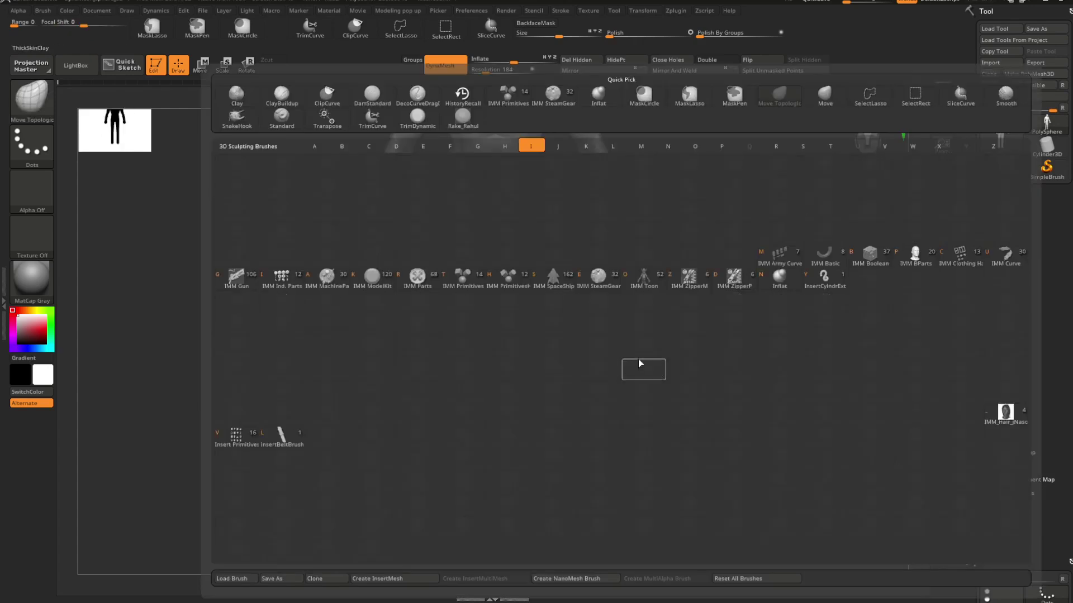
key(n)
key(space)
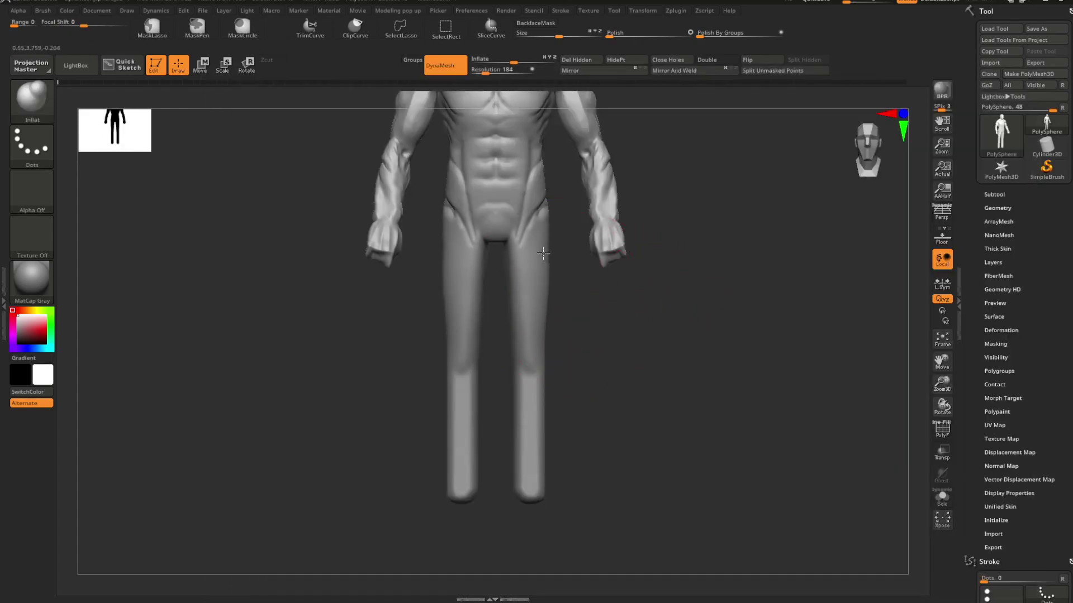
mouse_move(543, 253)
mouse_down()
mouse_move(550, 297)
mouse_move(605, 362)
mouse_up()
key(ctrl+z)
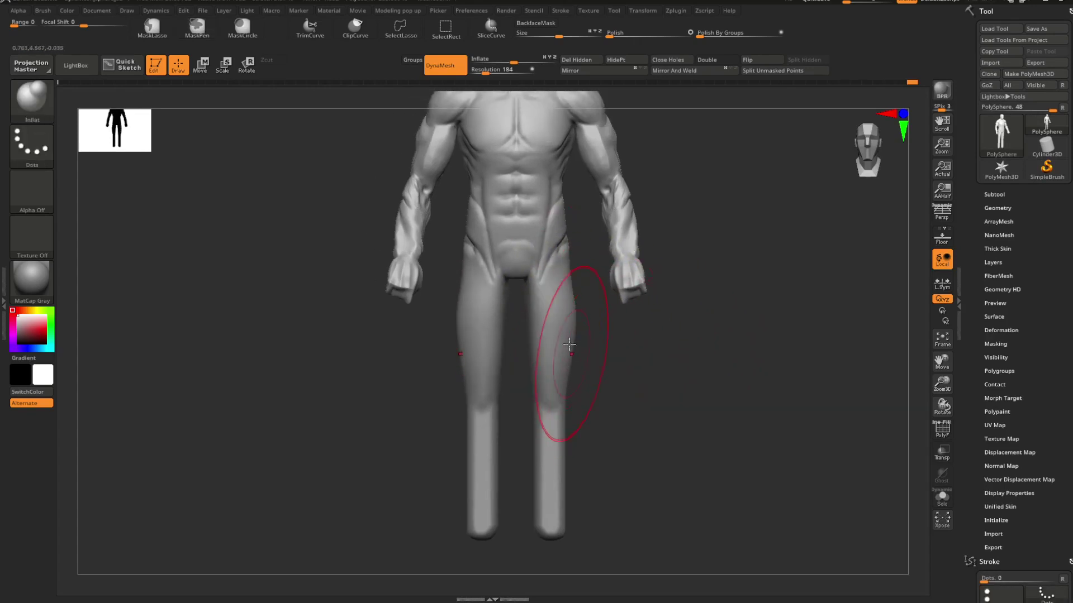
alt+drag(603, 385, 541, 338)
drag(598, 320, 581, 320)
drag(550, 316, 529, 321)
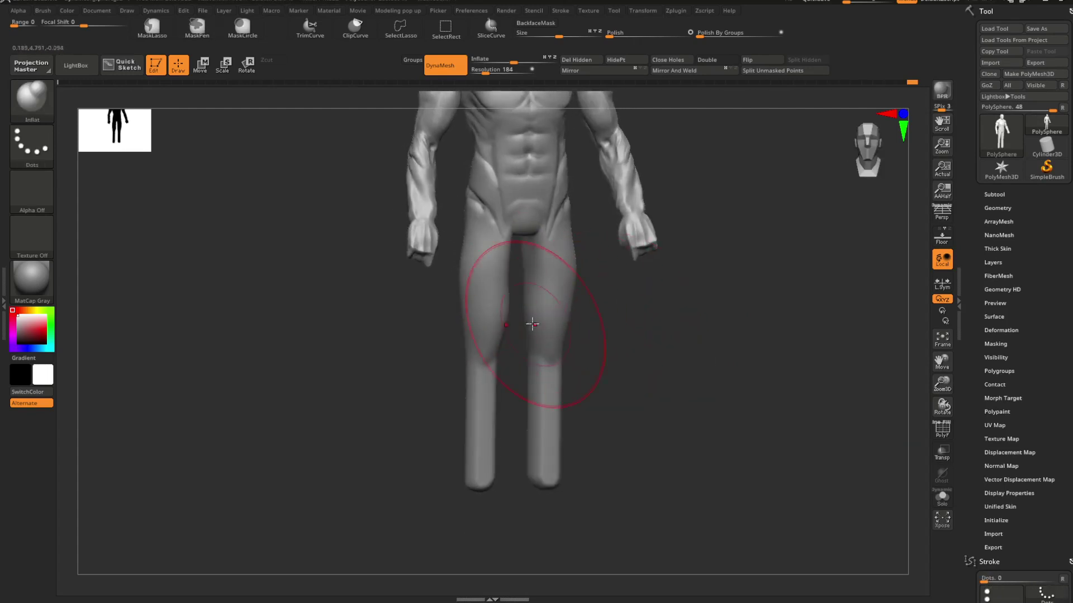
key(ctrl+z)
Step: Swell the lower legs below the knees into calf volumes with the Inflat brush
alt+drag(597, 374, 586, 314)
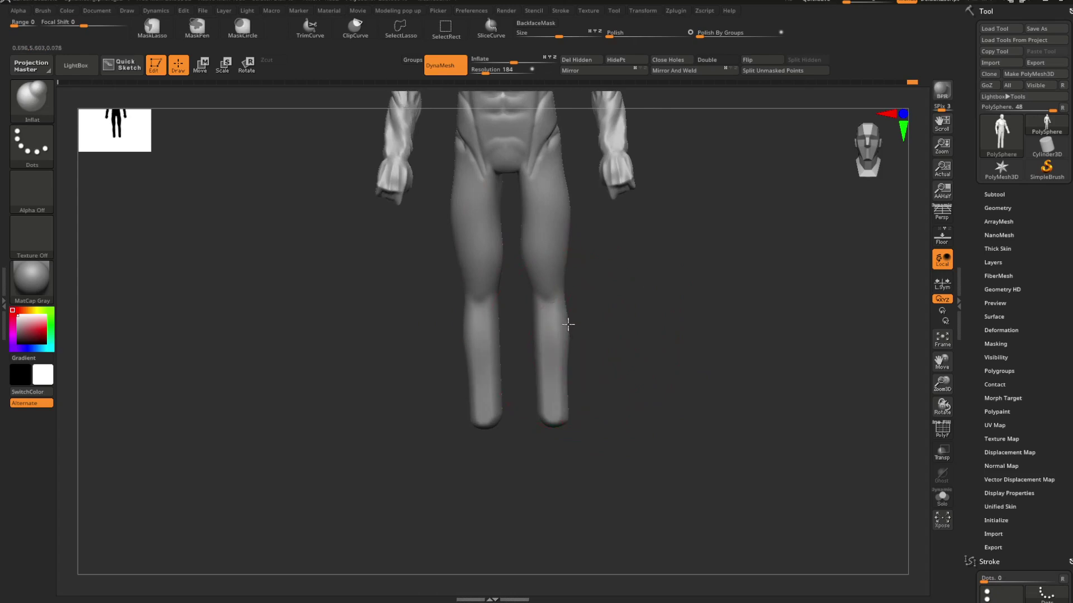
drag(571, 360, 604, 376)
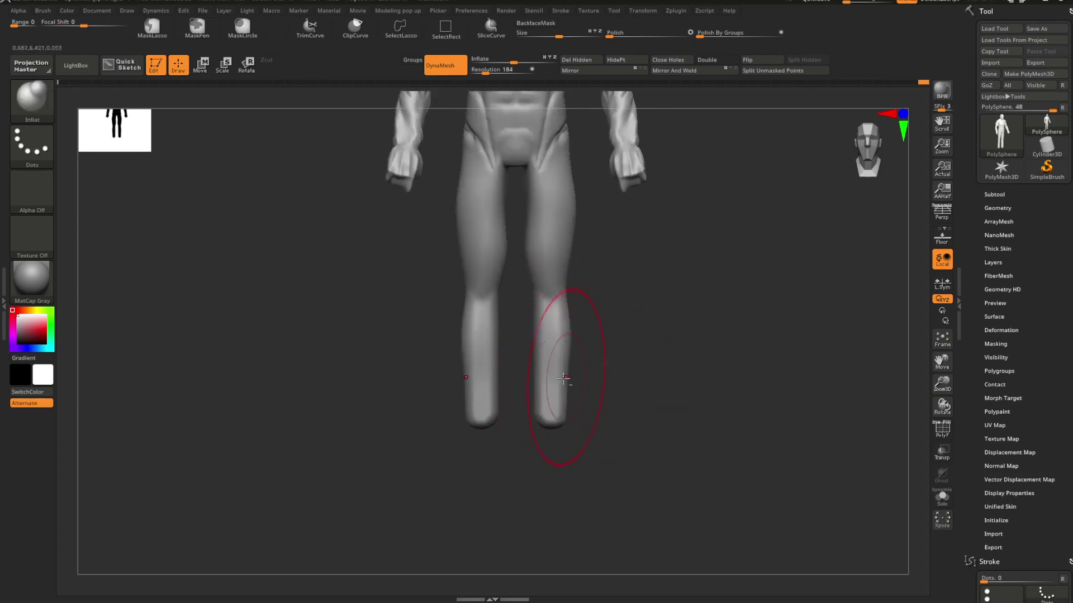
mouse_move(562, 412)
mouse_down()
mouse_move(591, 376)
mouse_move(541, 324)
mouse_up()
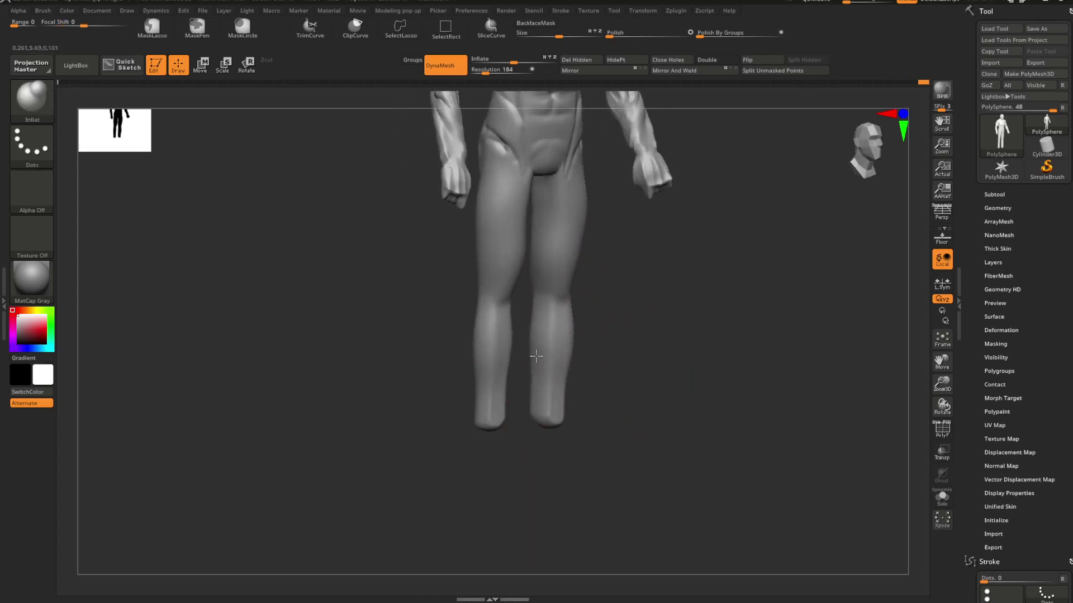
mouse_move(536, 371)
mouse_down()
mouse_move(601, 352)
mouse_move(592, 352)
mouse_up()
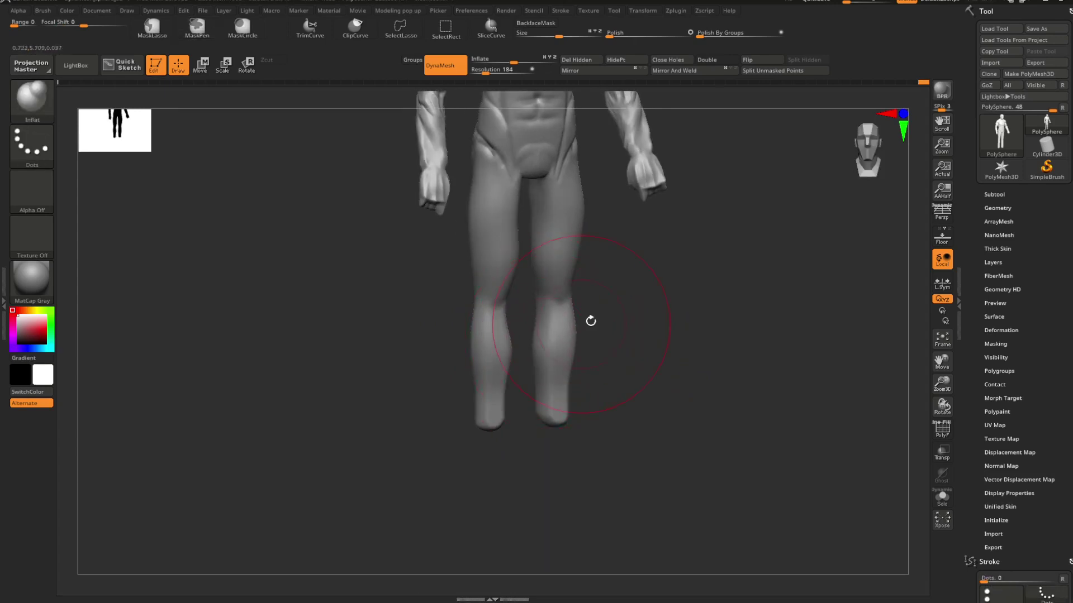
Step: Reshape the calf outlines from behind with a resized Move Topological brush
mouse_move(591, 320)
mouse_down()
mouse_move(679, 318)
mouse_move(655, 343)
mouse_move(663, 321)
mouse_up()
key(b)
key(m)
key(t)
key(space)
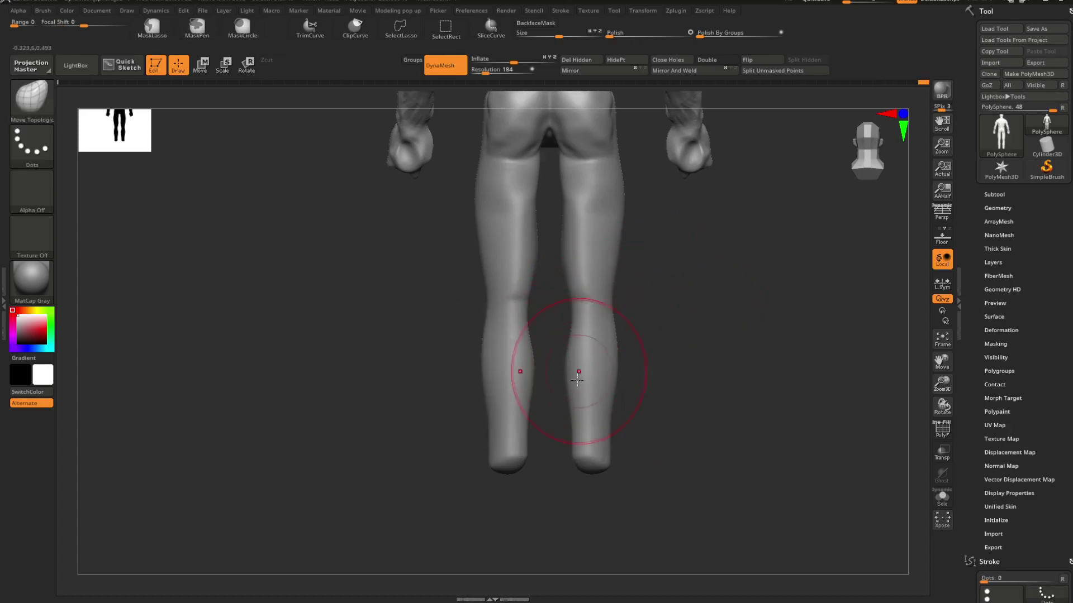
drag(622, 376, 632, 387)
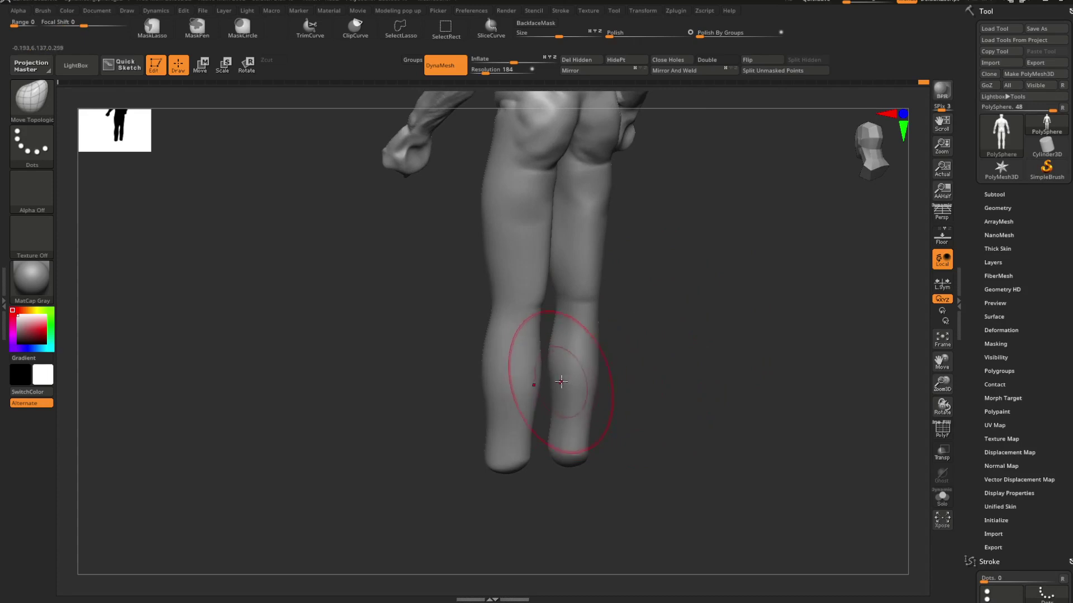
mouse_move(561, 382)
mouse_down()
mouse_move(671, 361)
mouse_move(650, 347)
mouse_move(584, 405)
mouse_up()
key(space)
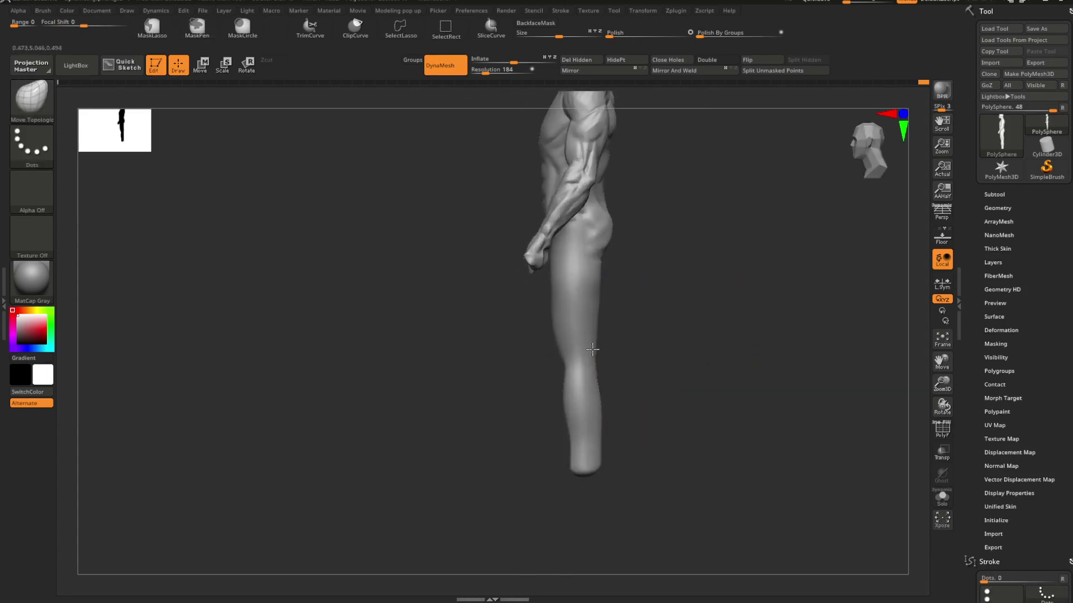
Step: Adjust the side profile of the thighs and knees with the Move Topological brush, resizing it as needed
key(space)
mouse_move(614, 320)
mouse_down()
mouse_move(604, 319)
mouse_move(634, 378)
mouse_up()
key(space)
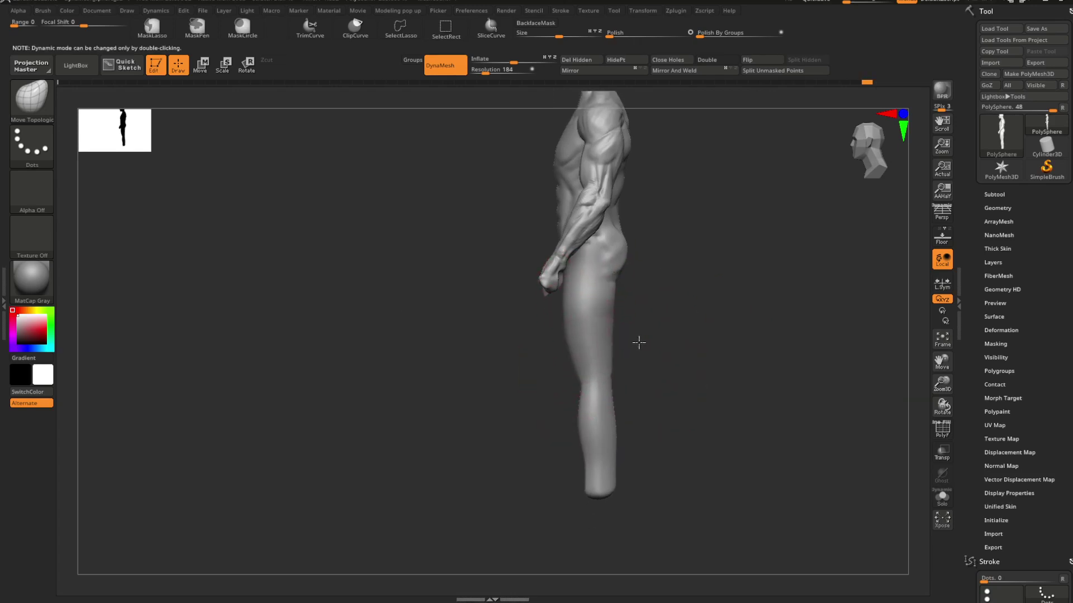
key(space)
mouse_move(594, 359)
right_down()
mouse_move(671, 335)
mouse_move(613, 344)
right_up()
key(space)
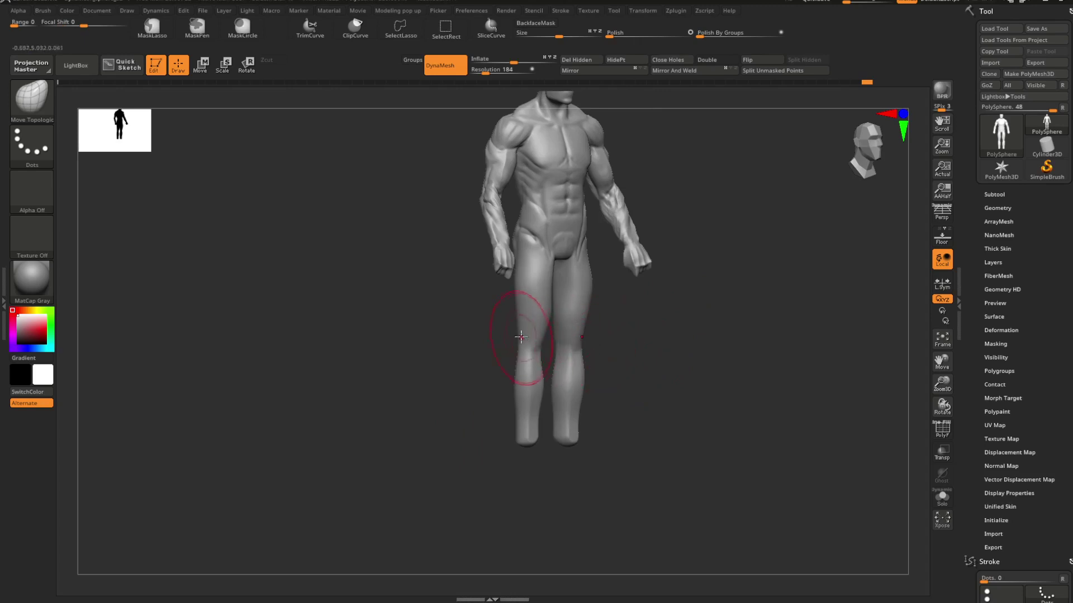
Step: Refine the outer thigh and hip outlines from behind with the Move Topological brush
right_drag(537, 339, 680, 343)
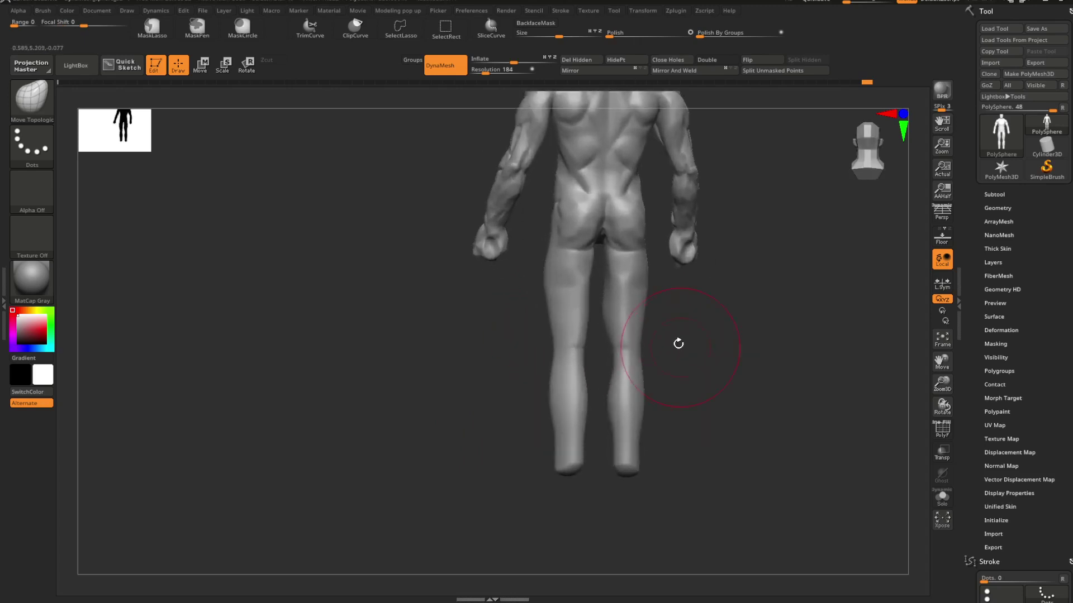
key(space)
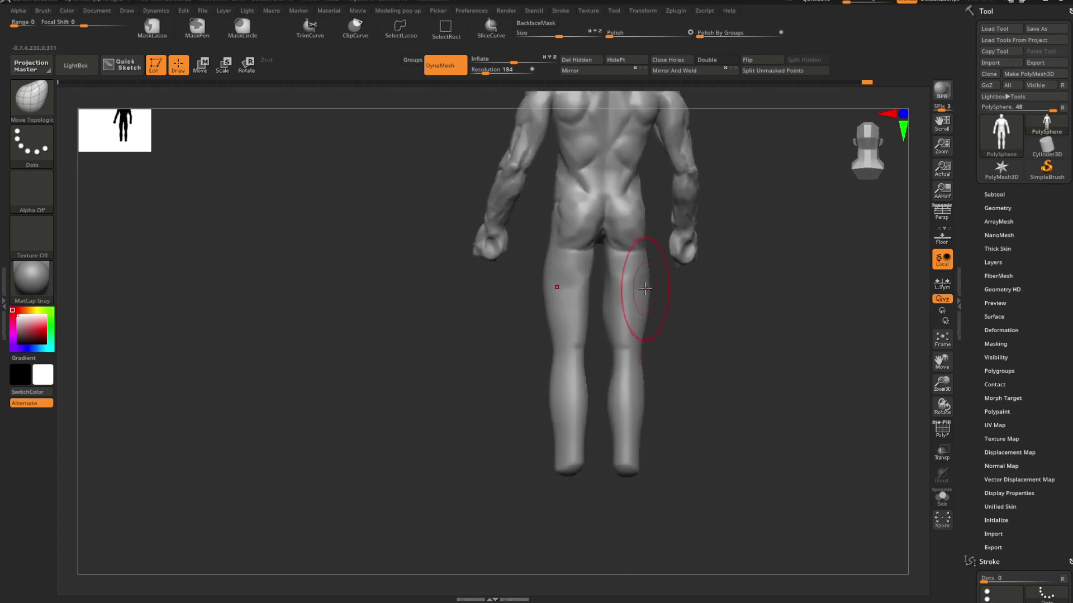
mouse_move(650, 264)
alt+right_down()
mouse_move(673, 330)
mouse_move(651, 321)
alt+right_up()
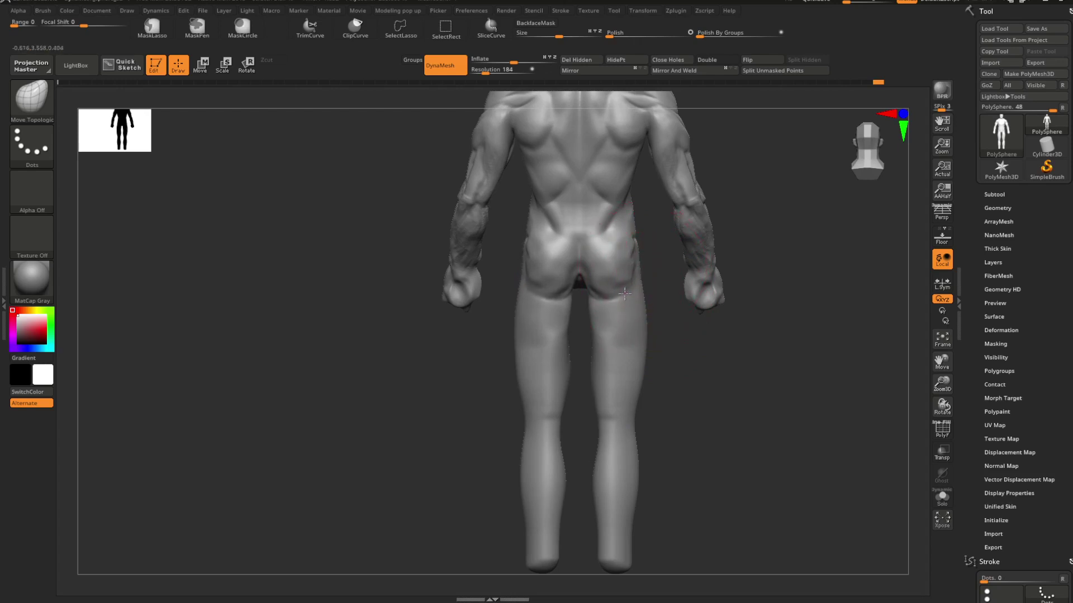
mouse_move(625, 293)
right_down()
mouse_move(701, 326)
mouse_move(686, 328)
mouse_move(774, 306)
mouse_move(732, 319)
mouse_move(730, 336)
mouse_move(738, 331)
mouse_move(694, 304)
mouse_move(719, 299)
mouse_move(672, 285)
right_up()
key(space)
mouse_move(588, 301)
right_down()
mouse_move(625, 297)
mouse_move(591, 298)
mouse_move(706, 328)
mouse_move(805, 321)
mouse_move(706, 302)
mouse_move(752, 280)
mouse_move(753, 301)
mouse_move(709, 275)
mouse_move(702, 307)
right_up()
Step: Carve the crease below the deltoid with a resized DamStandard brush and smooth the chest surface beside it
key(b)
key(d)
key(s)
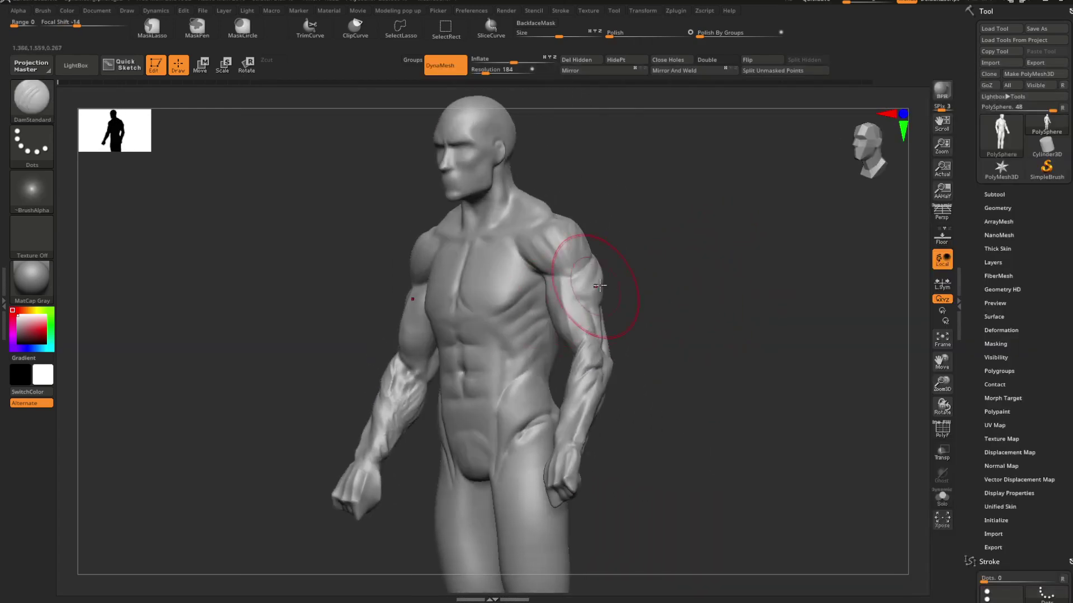
key(space)
drag(599, 284, 586, 284)
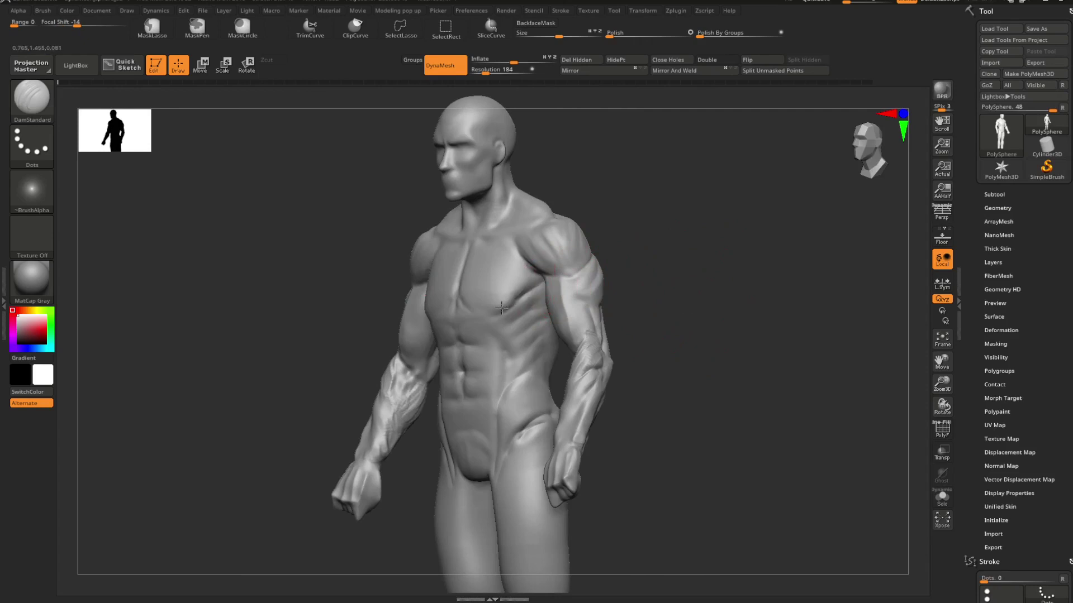
shift+drag(501, 308, 542, 284)
Step: Rake horizontal muscle fibres across the pectorals with a resized Rake_Rahul brush and soften them near the sternum
mouse_move(631, 280)
shift+right_down()
mouse_move(671, 274)
mouse_move(697, 299)
mouse_move(687, 304)
shift+right_up()
key(b)
key(r)
key(a)
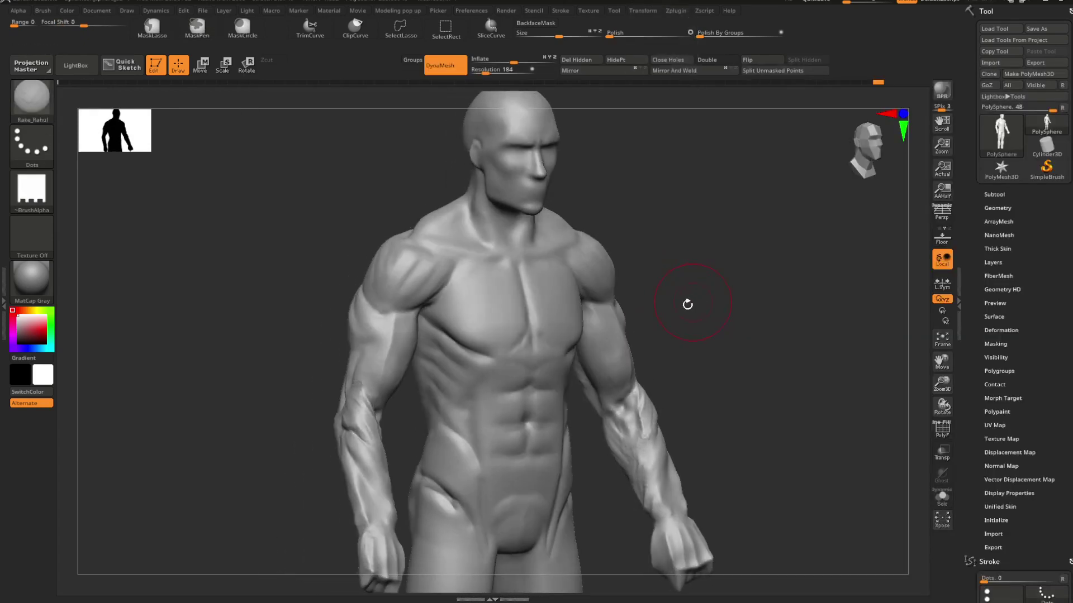
key(space)
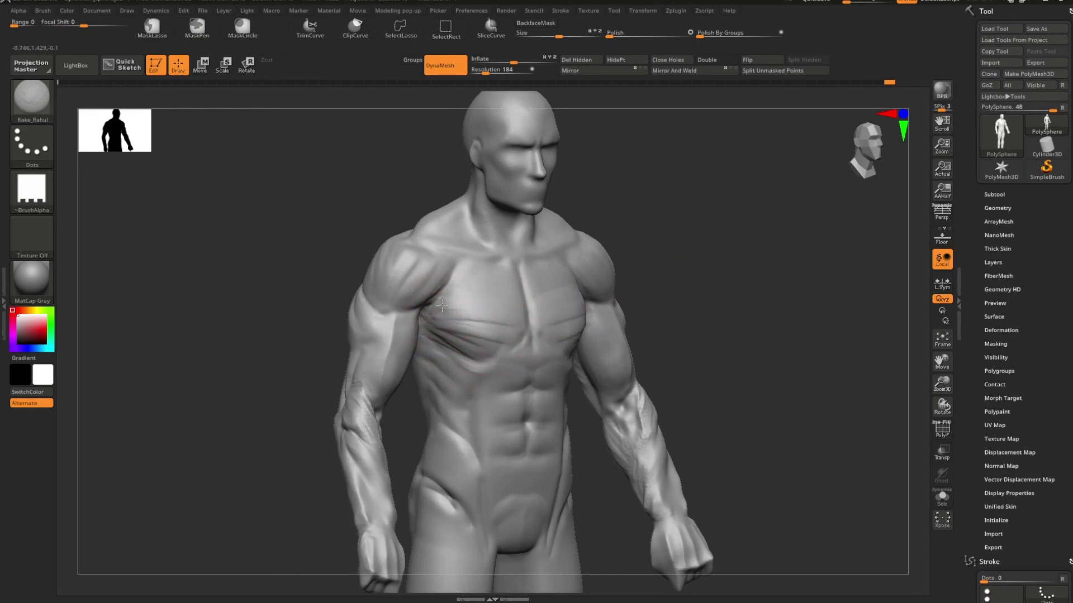
mouse_move(527, 280)
shift+mouse_down()
mouse_move(483, 311)
mouse_move(515, 297)
shift+mouse_up()
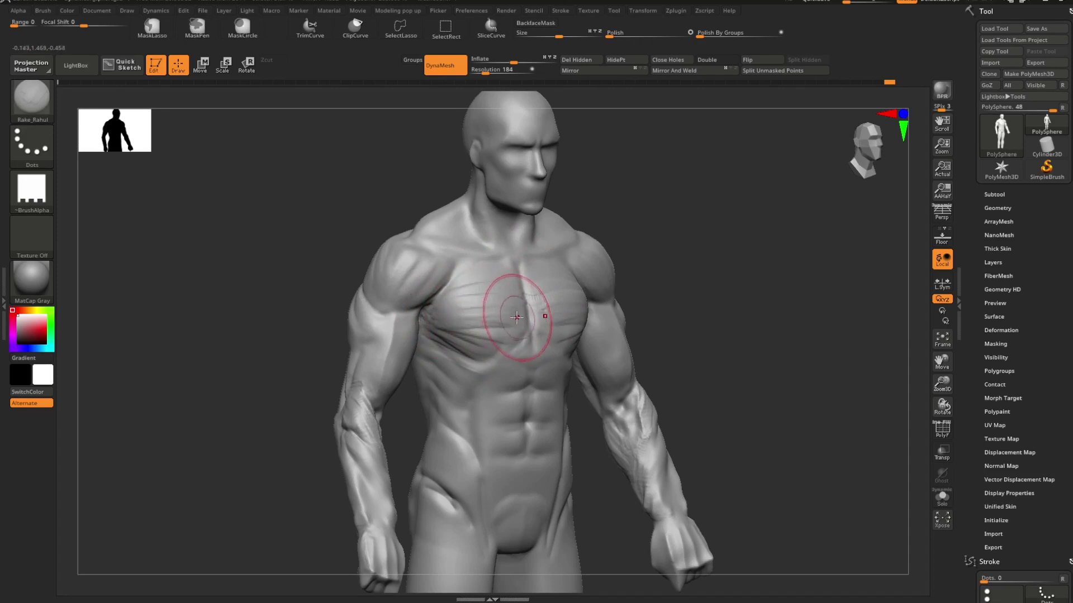
mouse_move(631, 271)
mouse_down()
mouse_move(740, 291)
mouse_move(680, 280)
mouse_move(695, 281)
mouse_move(663, 297)
mouse_move(737, 333)
mouse_move(737, 276)
mouse_move(790, 283)
mouse_up()
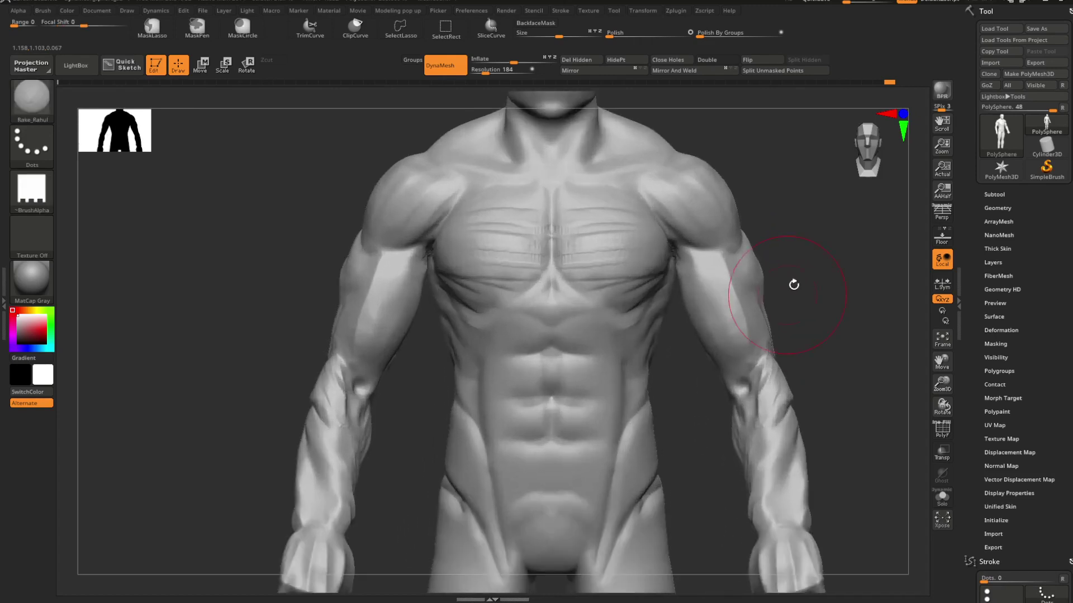
Step: Cut deeper fibre creases from the armpit into the lower pectoral with the DamStandard brush and smooth them
key(b)
key(d)
key(s)
key(space)
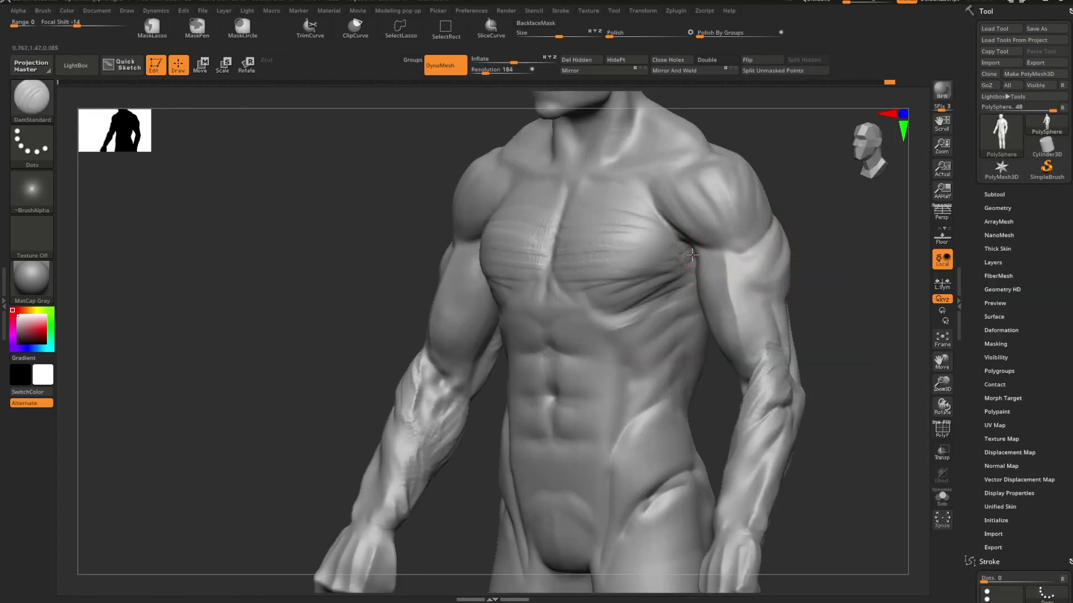
drag(692, 255, 587, 304)
key(ctrl+z)
drag(693, 253, 619, 274)
key(ctrl)
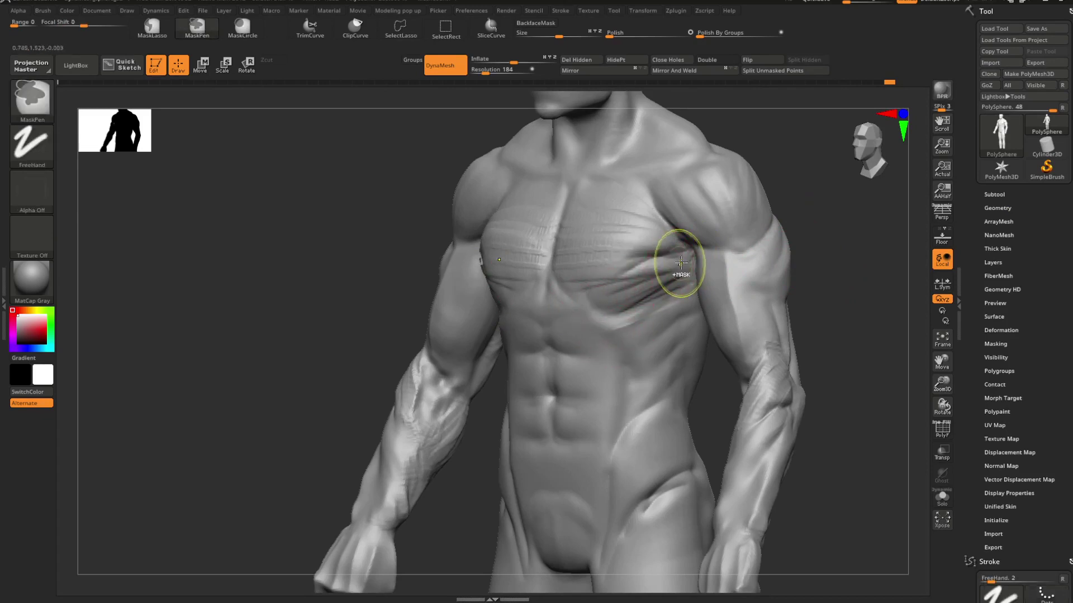
key(ctrl)
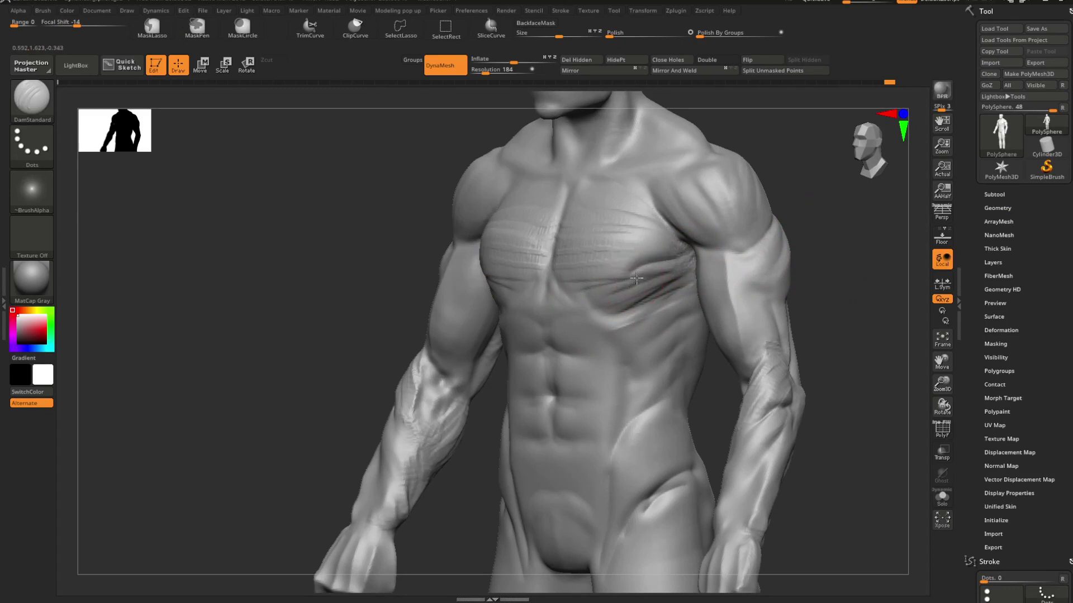
key(shift)
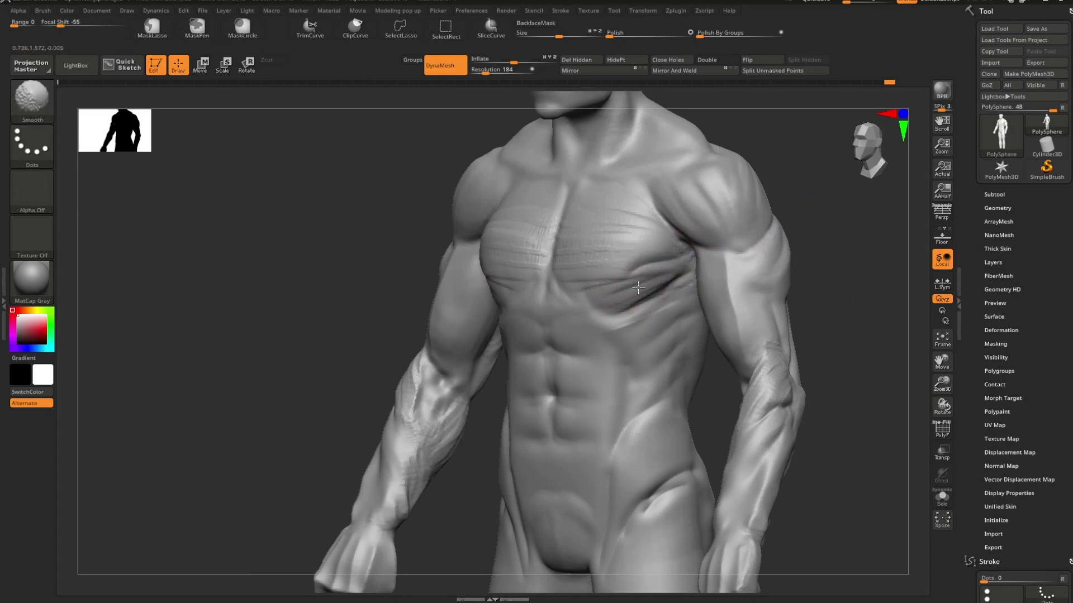
mouse_move(804, 199)
shift+mouse_down()
mouse_move(831, 201)
mouse_move(766, 234)
mouse_move(815, 240)
mouse_move(770, 267)
mouse_move(788, 268)
mouse_move(773, 284)
mouse_move(762, 269)
mouse_move(720, 306)
mouse_move(672, 319)
shift+mouse_up()
Step: Adjust the chest and upper torso outline with a resized Move Topological brush
key(b)
key(m)
key(t)
key(space)
key(space)
key(space)
key(space)
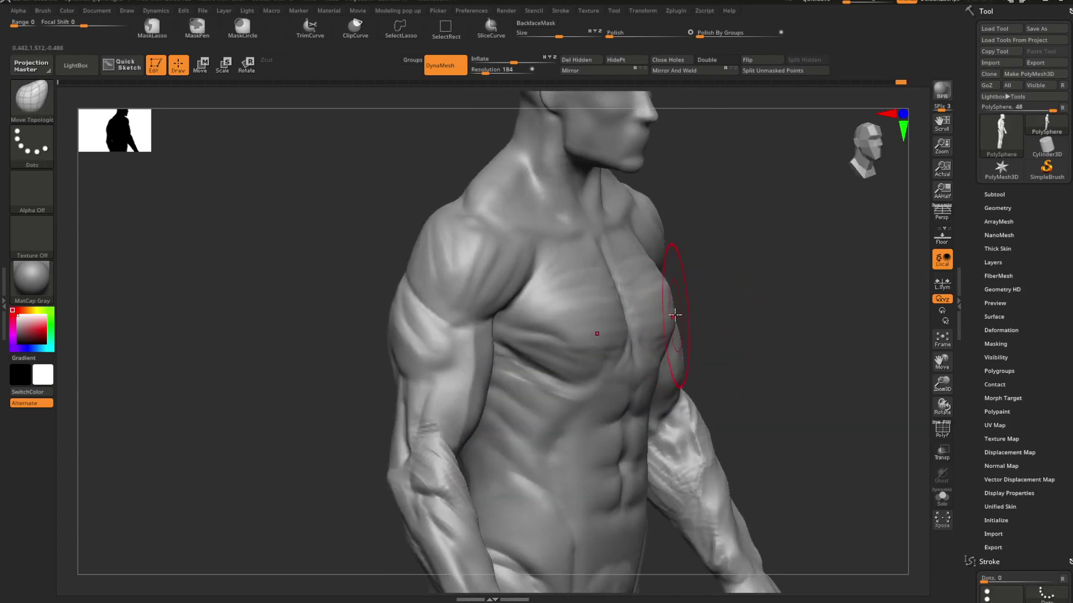
drag(697, 285, 782, 289)
drag(782, 289, 704, 283)
mouse_move(810, 267)
mouse_down()
mouse_move(784, 264)
mouse_move(834, 246)
mouse_move(814, 257)
mouse_up()
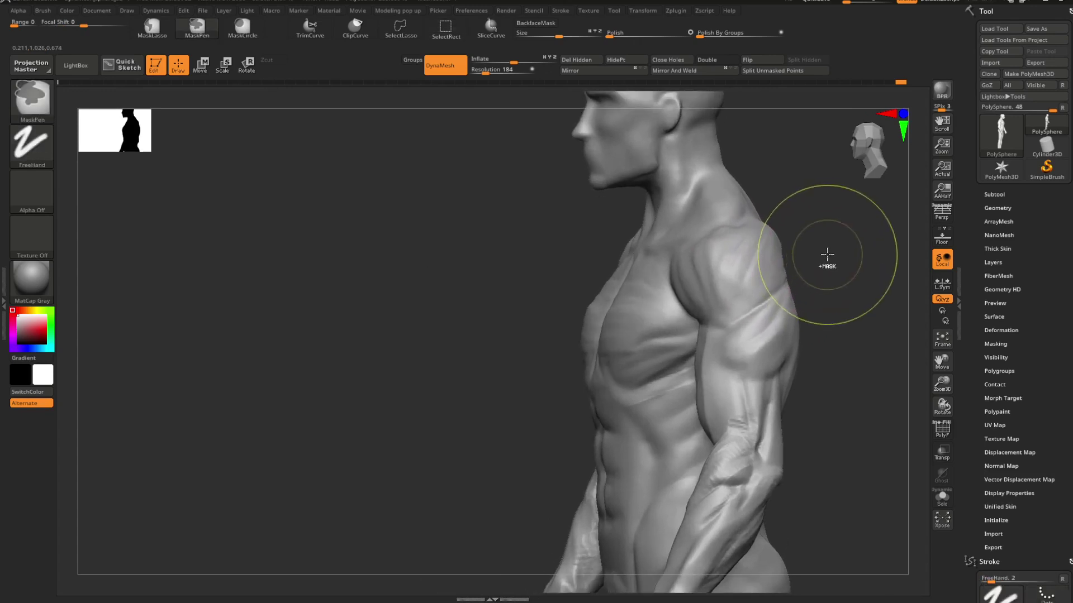
Step: Add more fibre striations to the upper chest and around the sternum with the Rake_Rahul brush
key(b)
click(827, 255)
drag(827, 253, 775, 280)
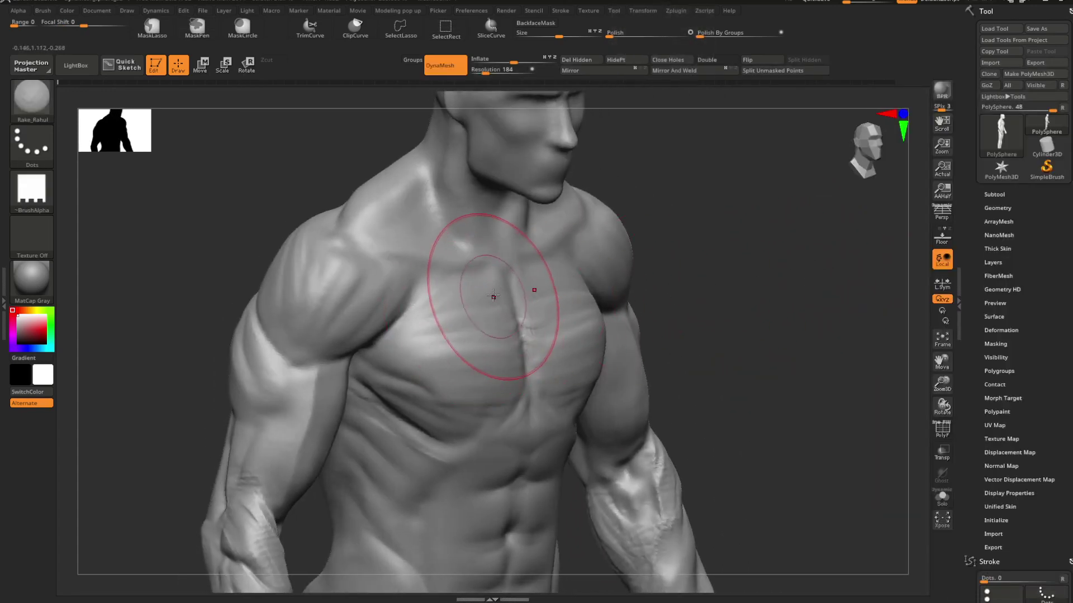
key(space)
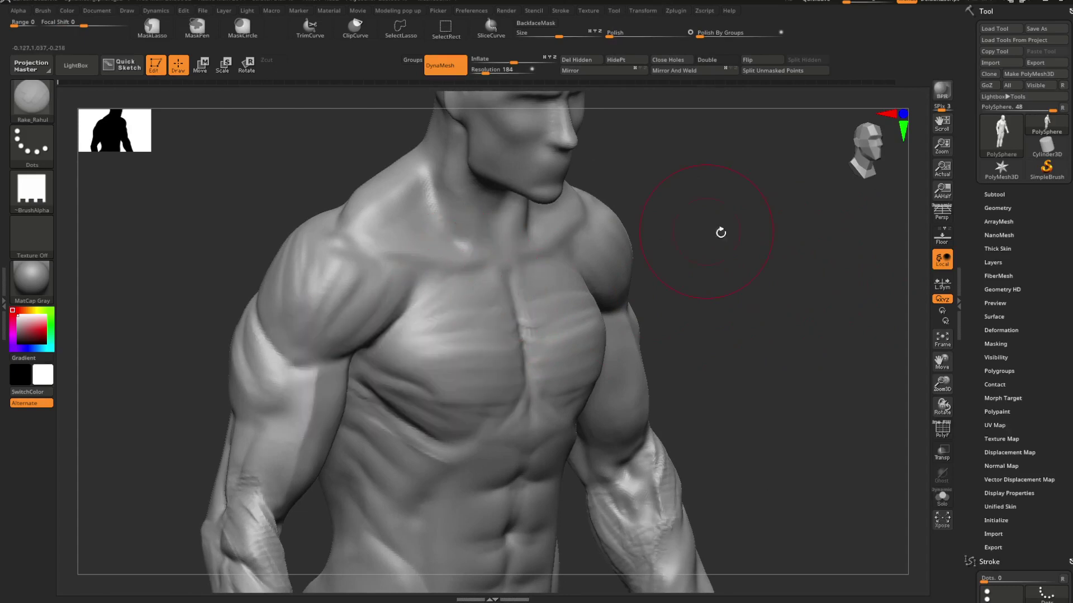
mouse_move(721, 233)
shift+mouse_down()
mouse_move(744, 223)
mouse_move(702, 242)
mouse_move(710, 269)
mouse_move(690, 277)
shift+mouse_up()
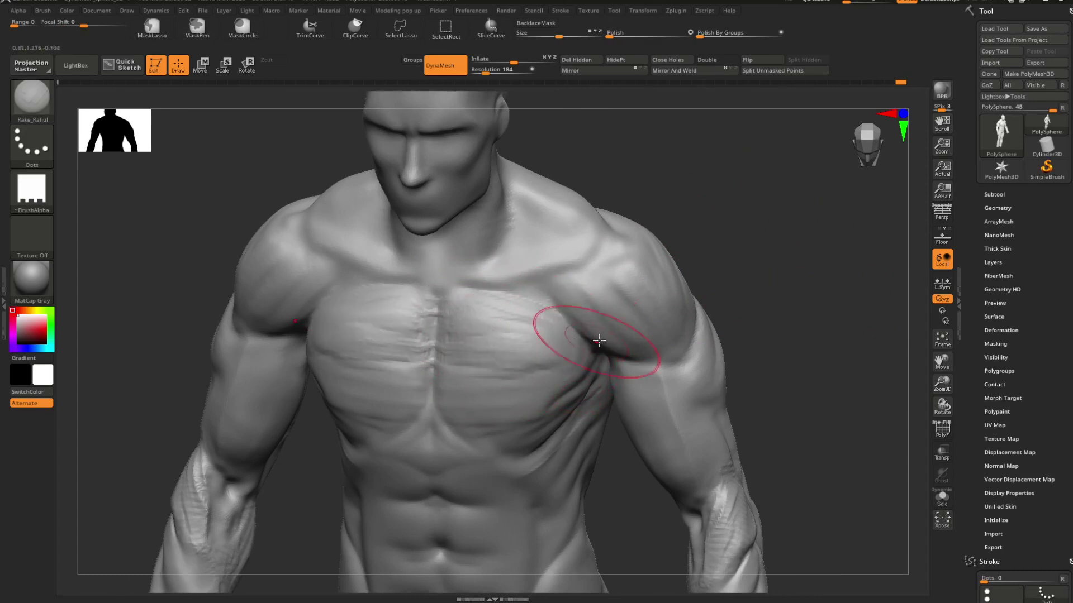
mouse_move(693, 248)
mouse_down()
mouse_move(749, 261)
mouse_move(637, 277)
mouse_move(673, 278)
mouse_move(702, 258)
mouse_move(642, 266)
mouse_move(692, 266)
mouse_move(744, 284)
mouse_up()
Step: Build up pectoral muscle strands towards the armpit with a resized ClayBuildup brush and smooth their outer ends
key(space)
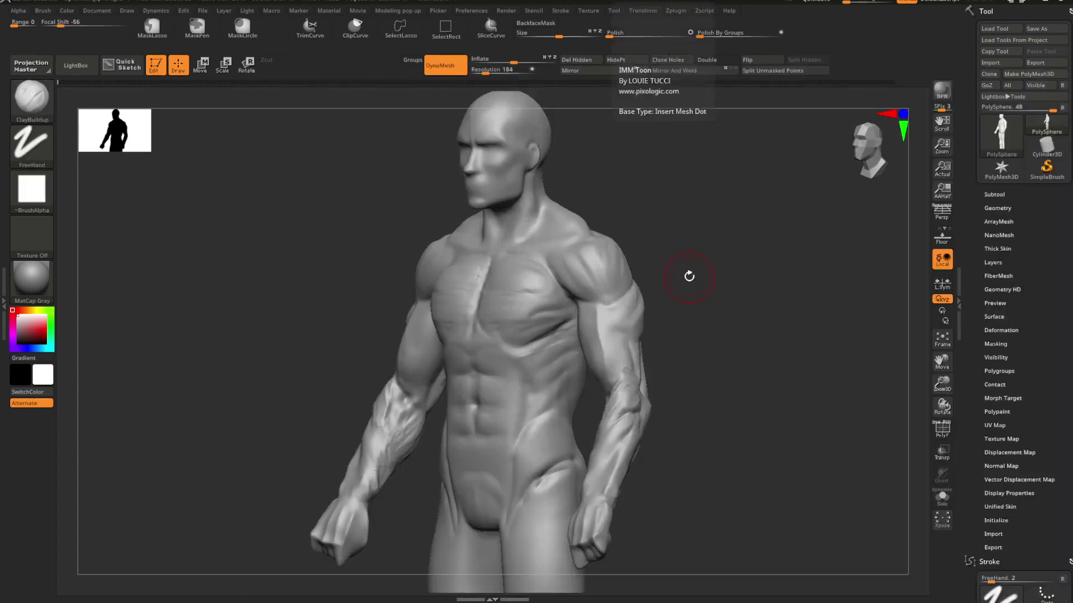
key(space)
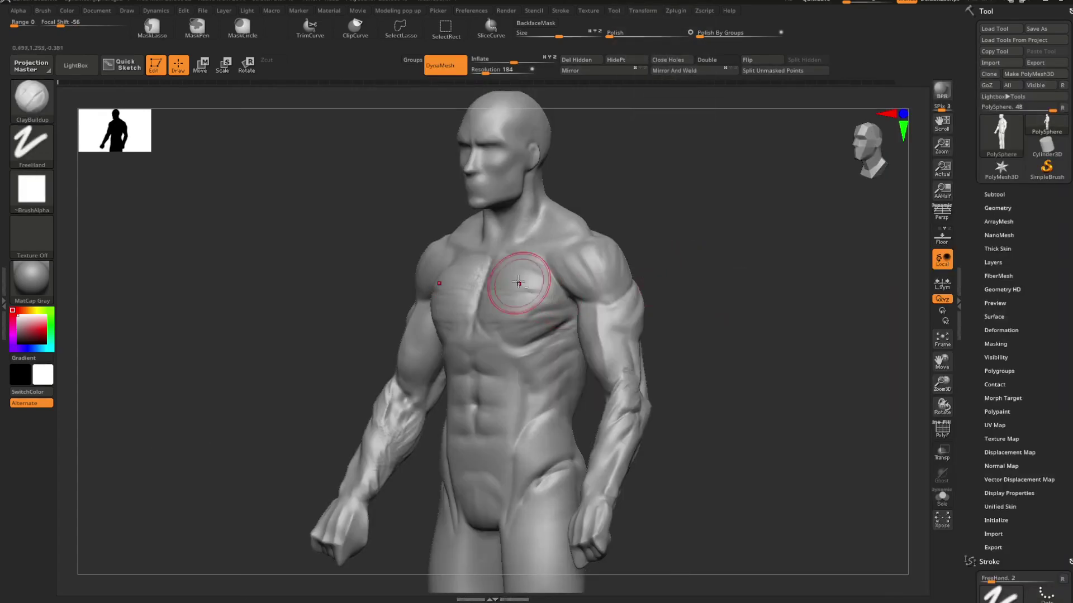
drag(520, 283, 505, 284)
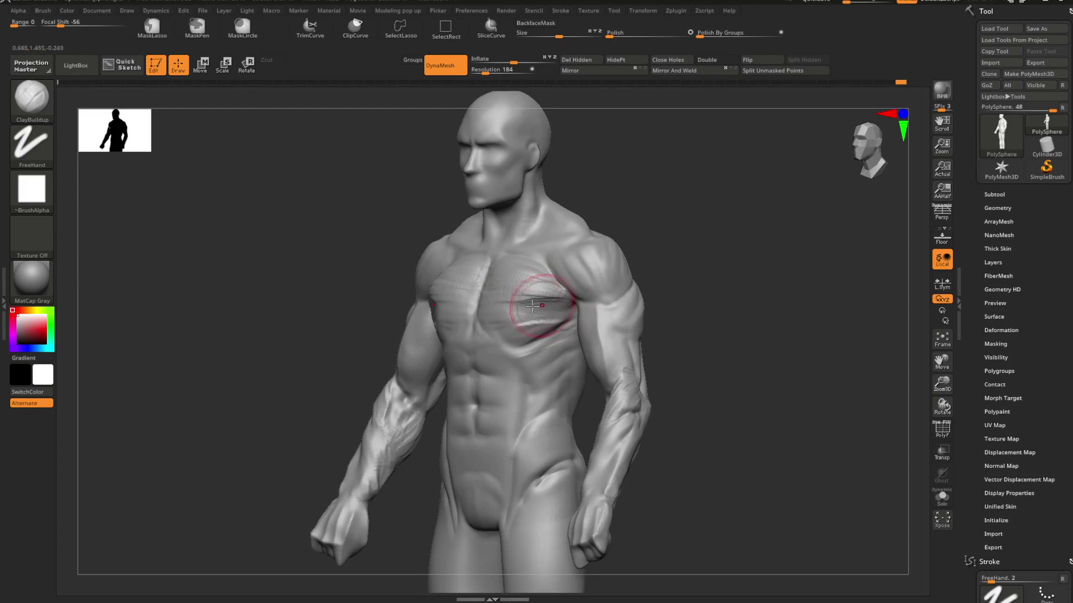
shift+drag(648, 284, 671, 268)
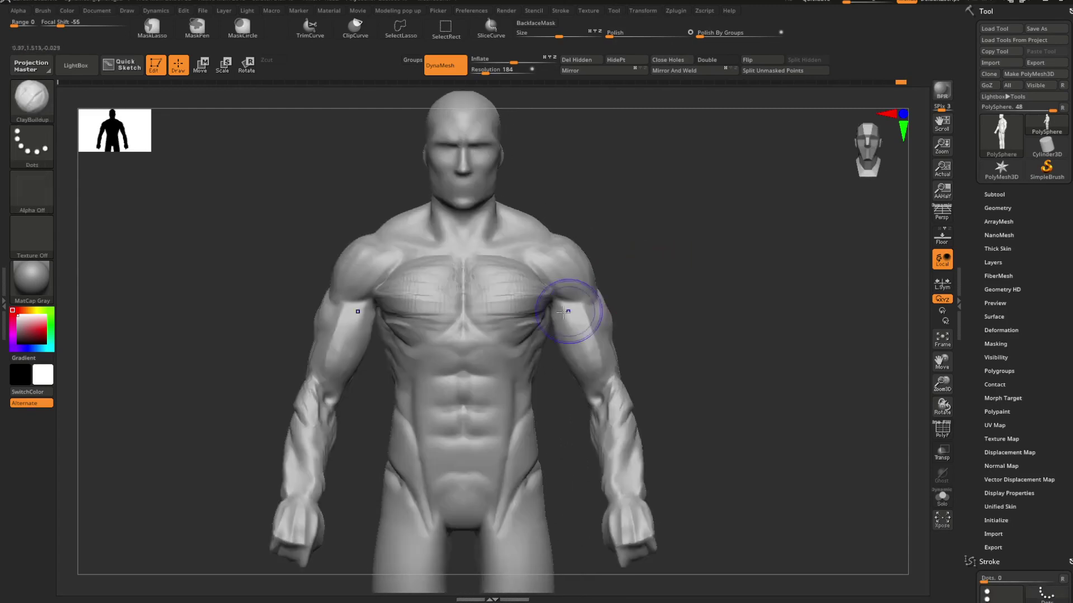
mouse_move(564, 308)
shift+mouse_down()
mouse_move(496, 302)
mouse_move(545, 294)
shift+mouse_up()
drag(623, 298, 682, 287)
right_click(694, 279)
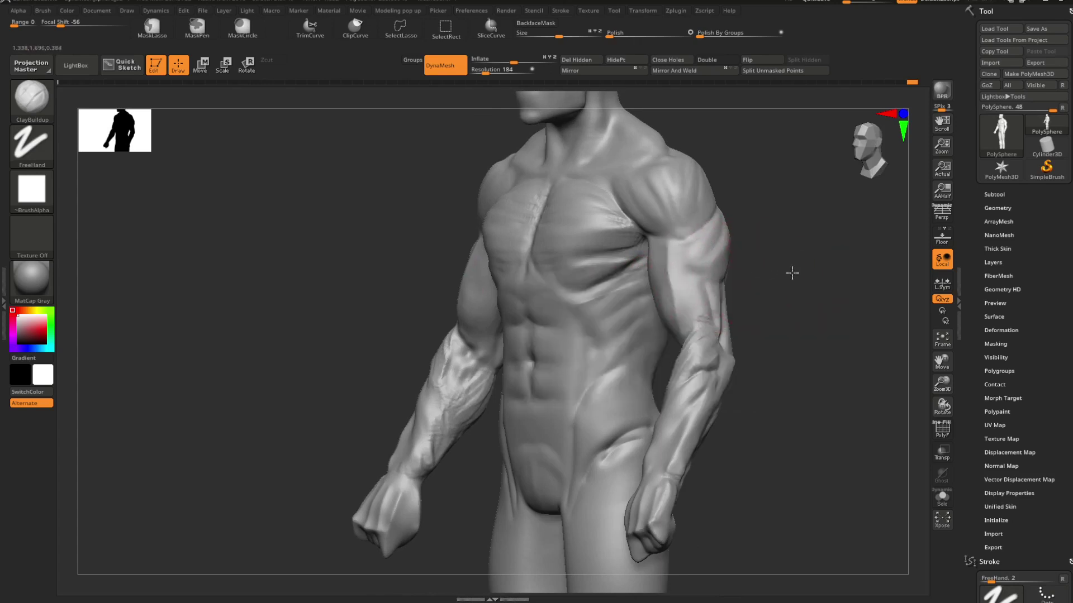
Step: Reshape the sides and base of the neck with a resized Move Topological brush
mouse_move(790, 274)
alt+mouse_down()
mouse_move(729, 247)
mouse_move(750, 265)
mouse_move(802, 257)
mouse_move(764, 270)
mouse_move(709, 333)
mouse_move(733, 325)
mouse_move(671, 276)
mouse_move(745, 335)
mouse_move(685, 237)
mouse_move(750, 237)
mouse_move(709, 294)
alt+mouse_up()
key(v)
key(v)
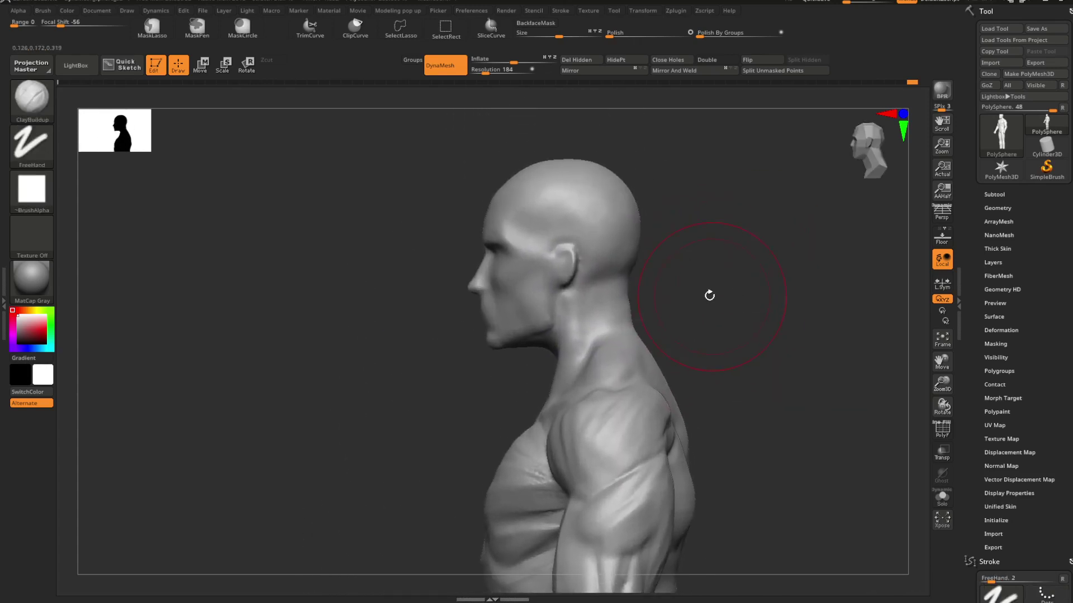
key(b)
key(m)
key(t)
key(space)
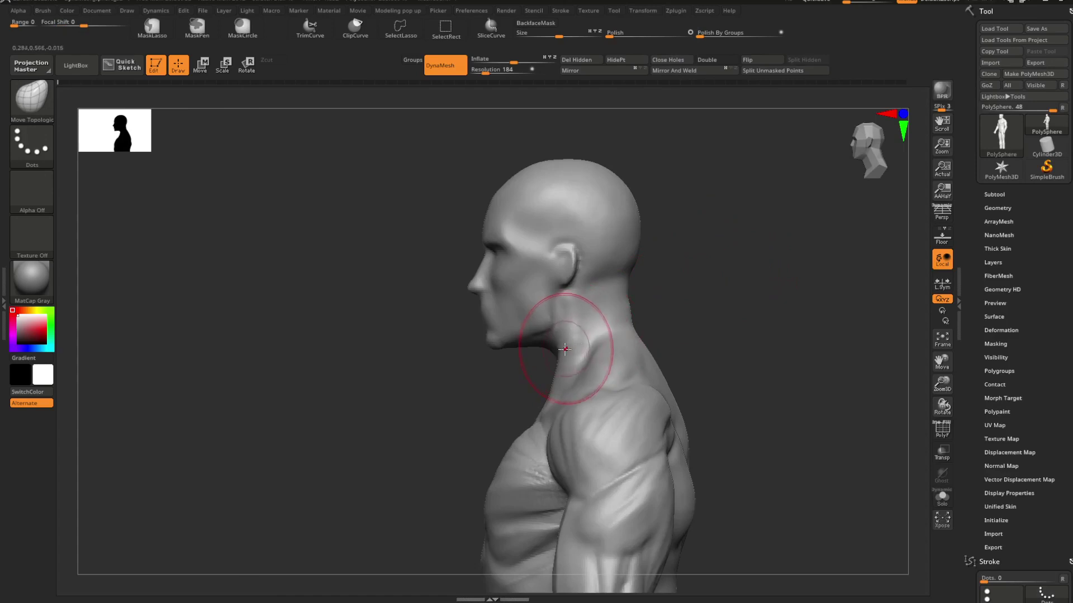
key(space)
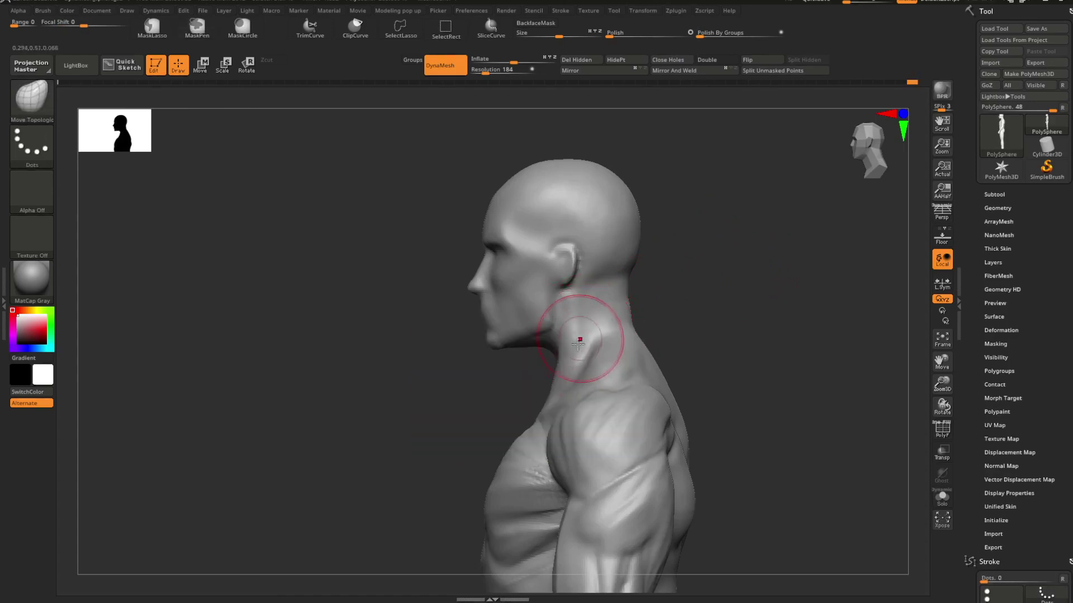
drag(659, 317, 726, 309)
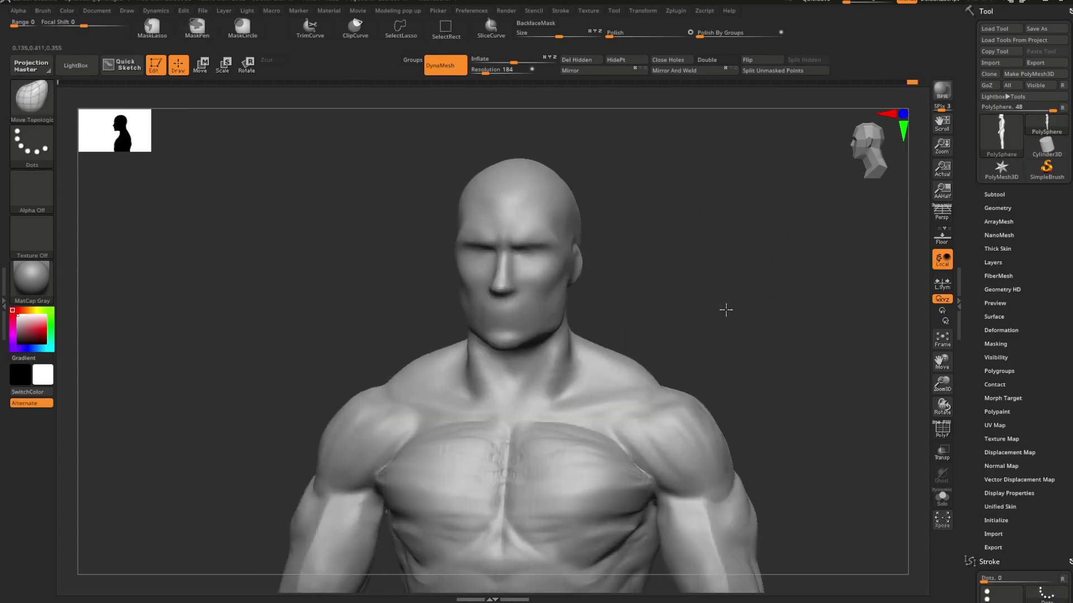
mouse_move(636, 320)
mouse_down()
mouse_move(680, 316)
mouse_move(605, 354)
mouse_move(641, 321)
mouse_up()
key(space)
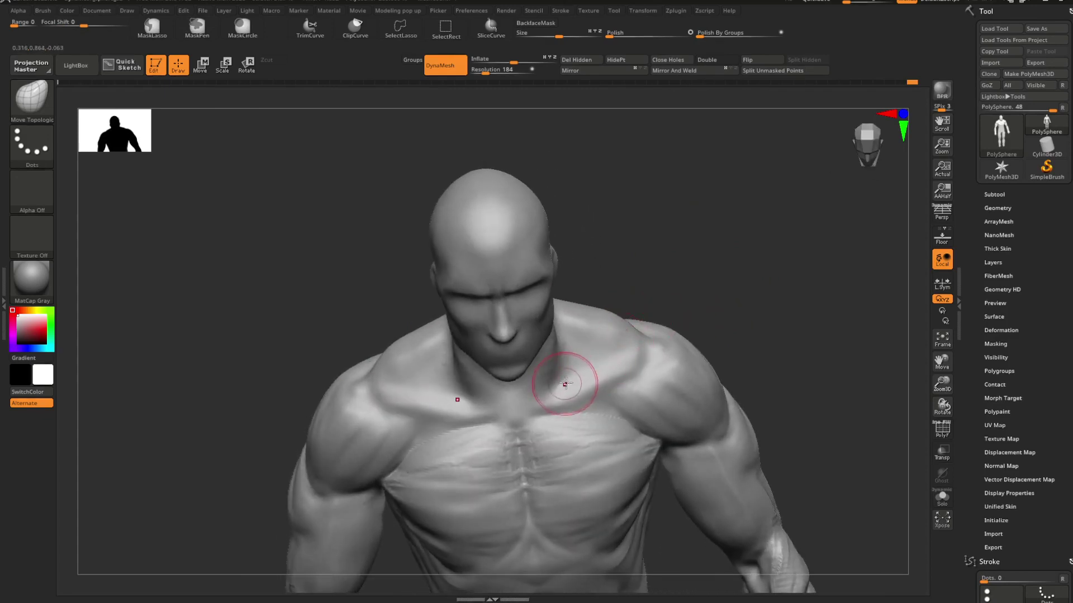
Step: Sculpt the inner collarbone ends and the hollows at the base of the neck with a resized Standard brush
key(b)
key(s)
key(t)
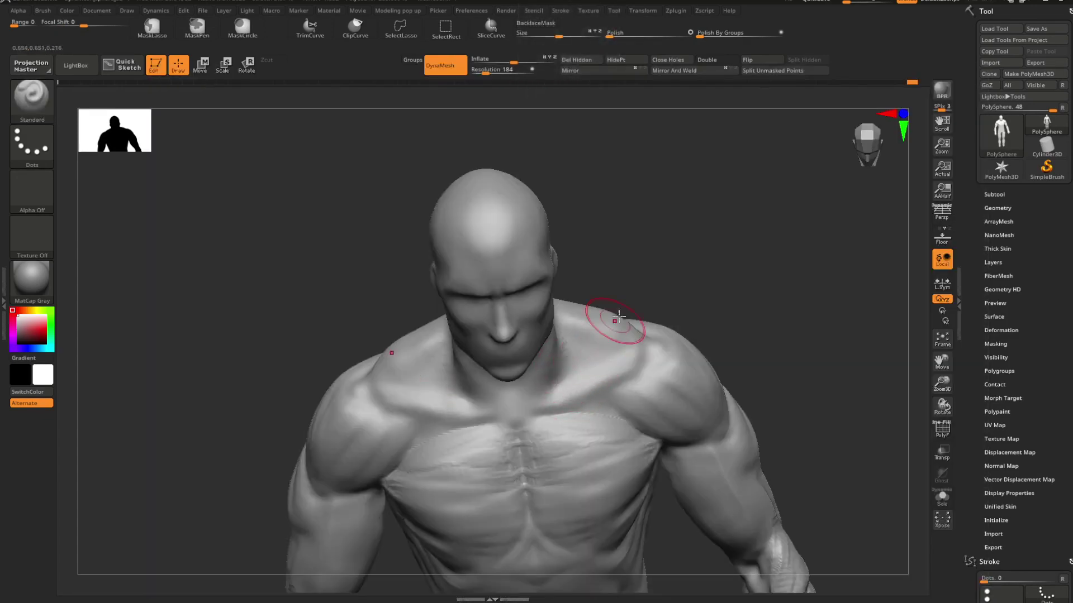
key(space)
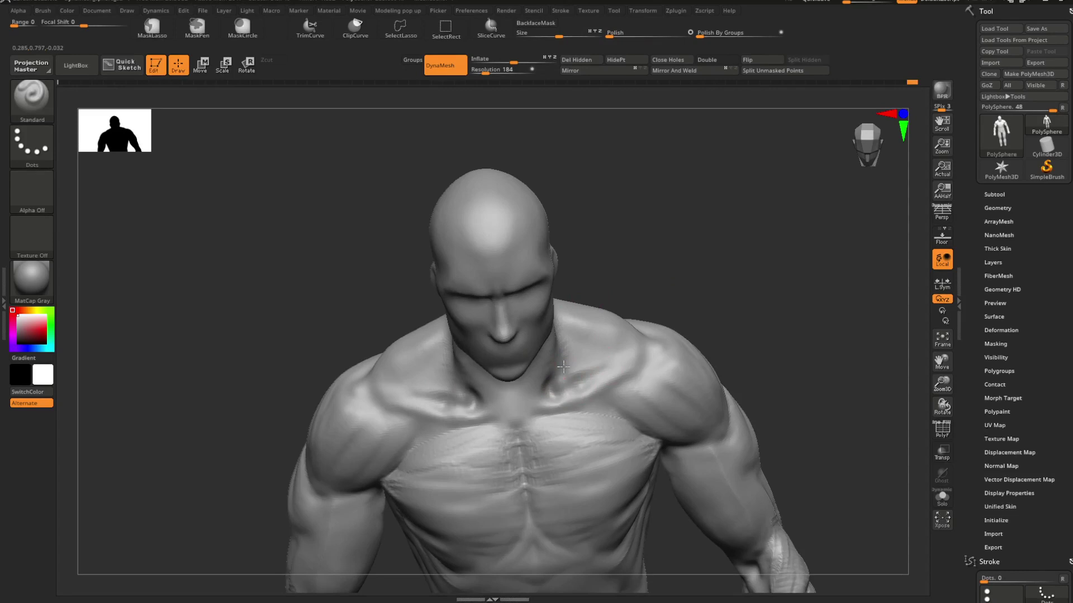
mouse_move(648, 283)
mouse_down()
mouse_move(672, 253)
mouse_move(682, 280)
mouse_up()
key(space)
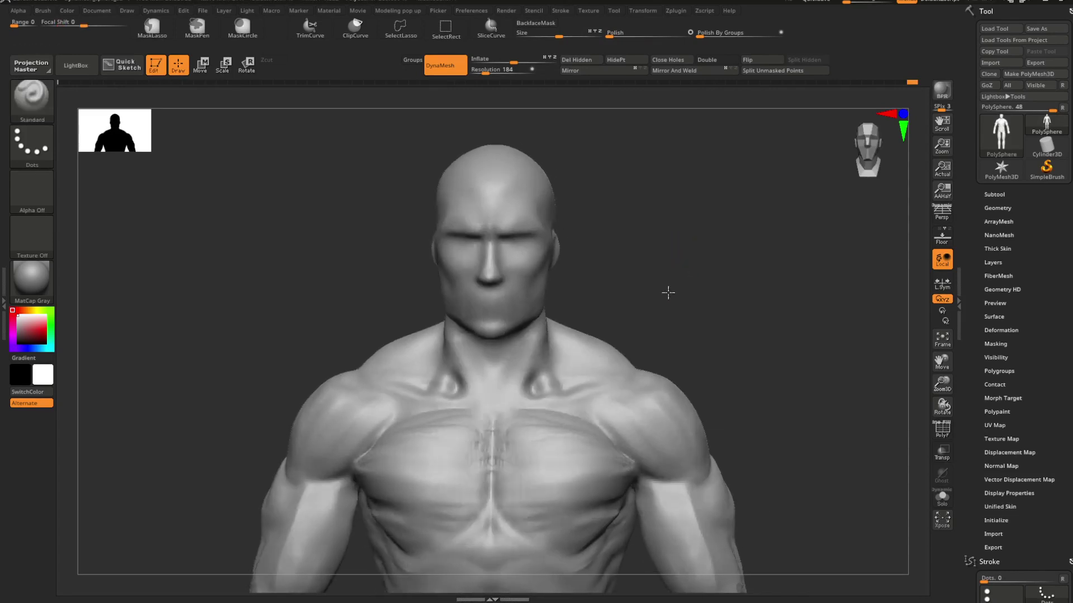
Step: Refine the lower neck tendons and the throat notch with the Standard brush and smooth the area above the sternum
right_drag(667, 292, 557, 365)
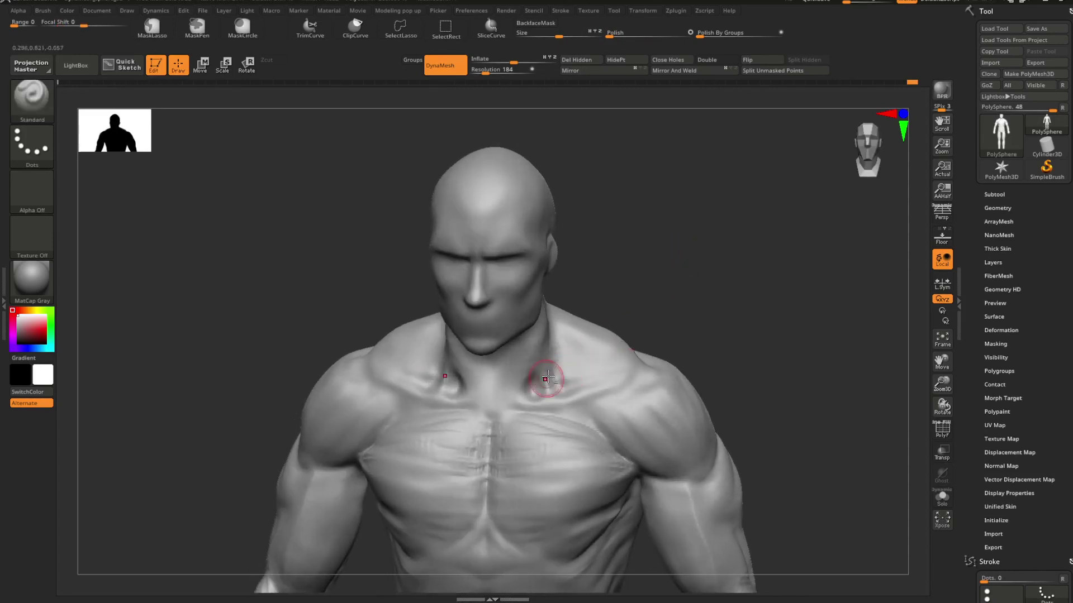
right_drag(549, 372, 640, 303)
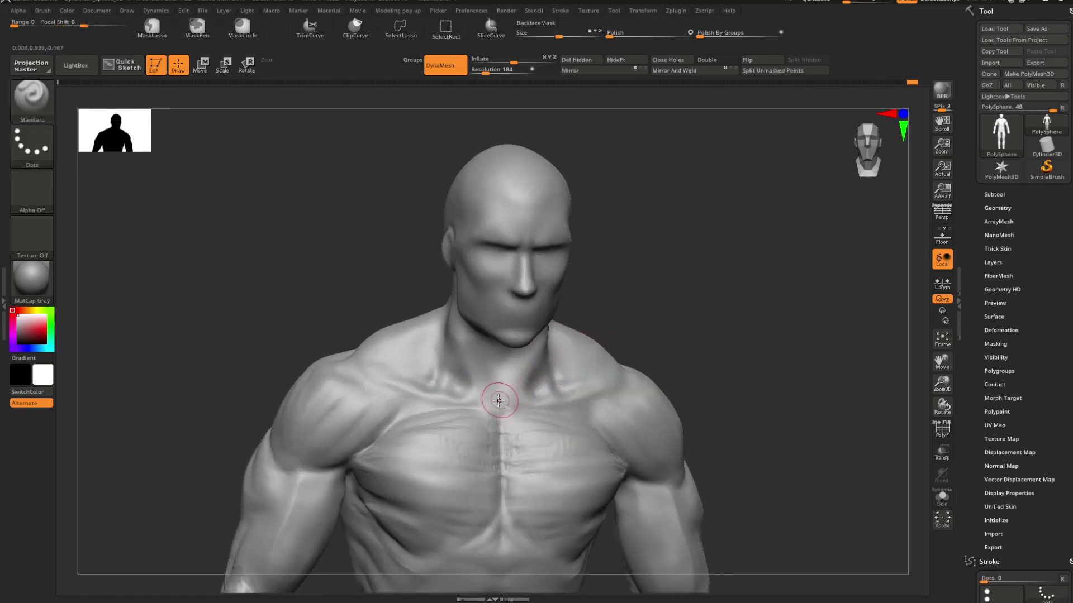
right_drag(605, 310, 625, 286)
key(shift)
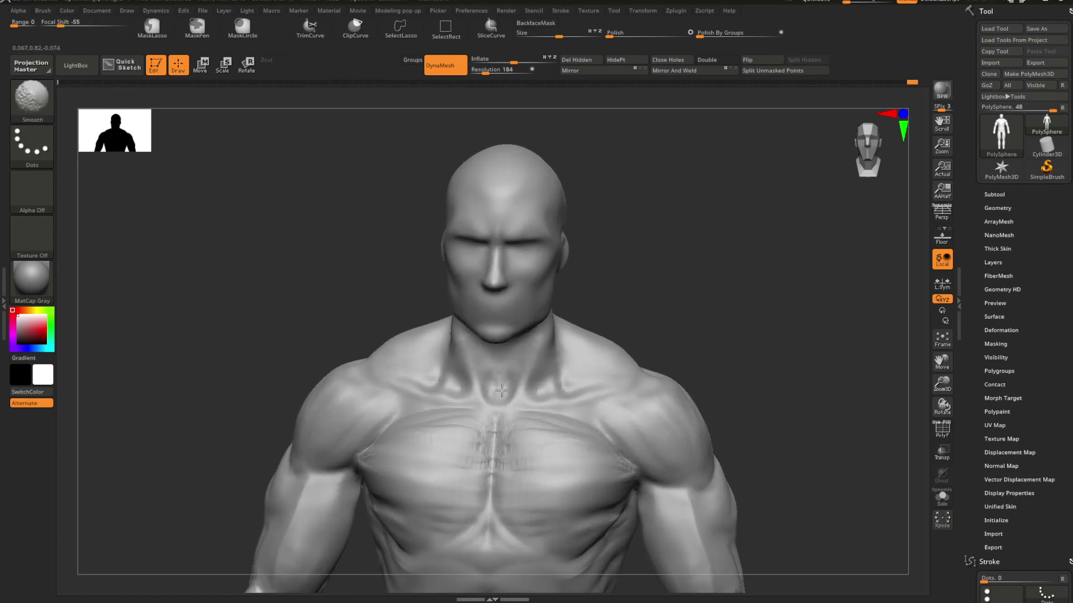
shift+right_drag(590, 315, 663, 294)
Step: Adjust the base of the neck, collarbones and shoulder slope with a resized Move Topological brush
key(b)
key(m)
key(t)
key(space)
drag(668, 291, 677, 292)
right_drag(680, 283, 692, 296)
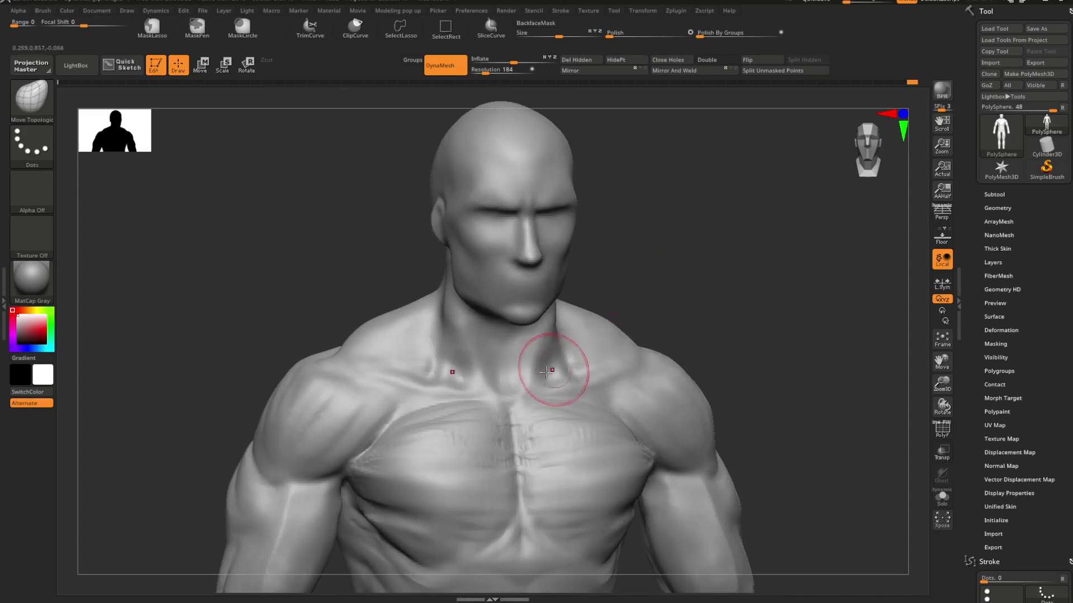
key(space)
right_drag(593, 331, 602, 340)
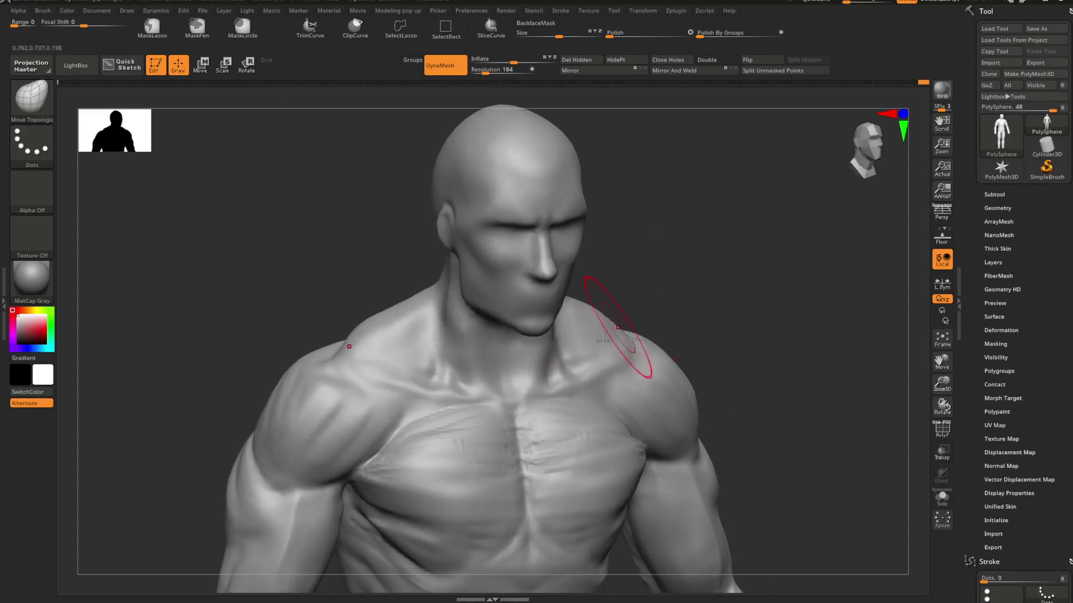
mouse_move(545, 376)
right_down()
mouse_move(663, 266)
mouse_move(668, 275)
right_up()
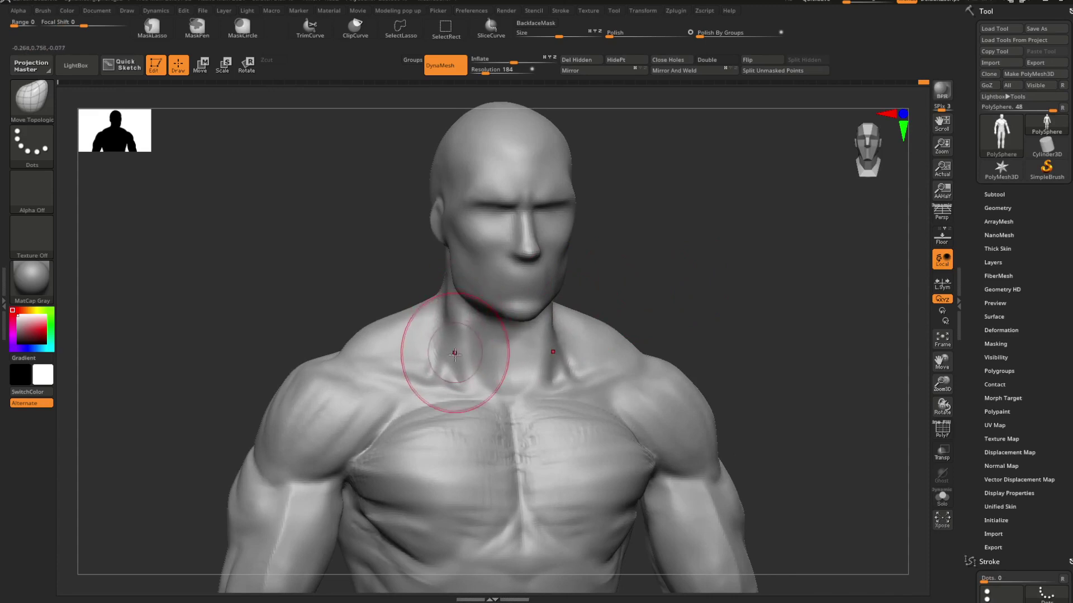
Step: Rough in the eye forms inside both sockets with a resized ClayBuildup brush
mouse_move(664, 273)
alt+right_down()
mouse_move(699, 277)
mouse_move(629, 319)
mouse_move(639, 276)
mouse_move(664, 276)
mouse_move(639, 299)
mouse_move(754, 307)
mouse_move(713, 256)
mouse_move(706, 315)
mouse_move(671, 296)
mouse_move(706, 296)
mouse_move(699, 306)
alt+right_up()
key(space)
drag(717, 269, 670, 271)
key(b)
key(c)
key(b)
key(space)
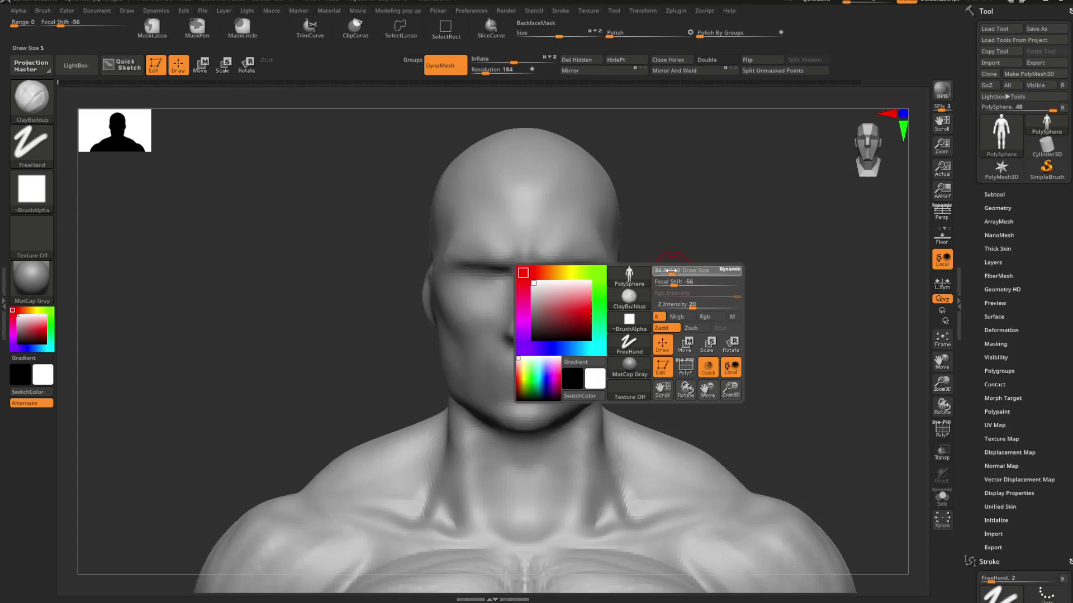
right_click(598, 279)
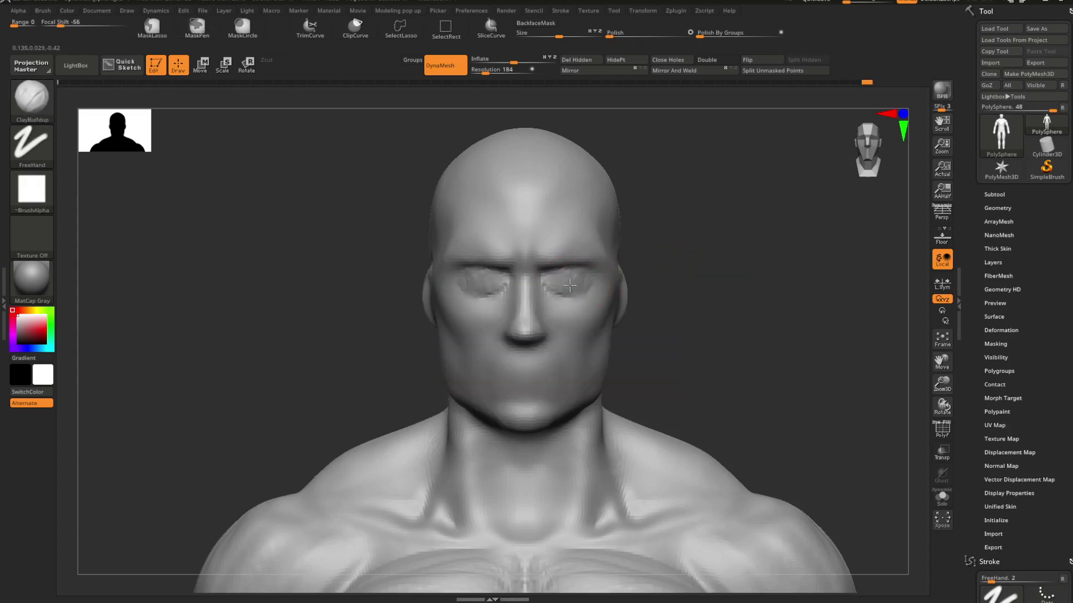
mouse_move(570, 286)
right_down()
mouse_move(696, 258)
mouse_move(693, 270)
mouse_move(661, 273)
mouse_move(622, 245)
mouse_move(757, 309)
mouse_move(677, 266)
mouse_move(689, 315)
mouse_move(656, 247)
mouse_move(669, 232)
mouse_move(699, 246)
mouse_move(717, 238)
right_up()
Step: Define the temple hollows on the sides of the forehead with the ClayBuildup brush and refine their edges with the Standard brush
key(space)
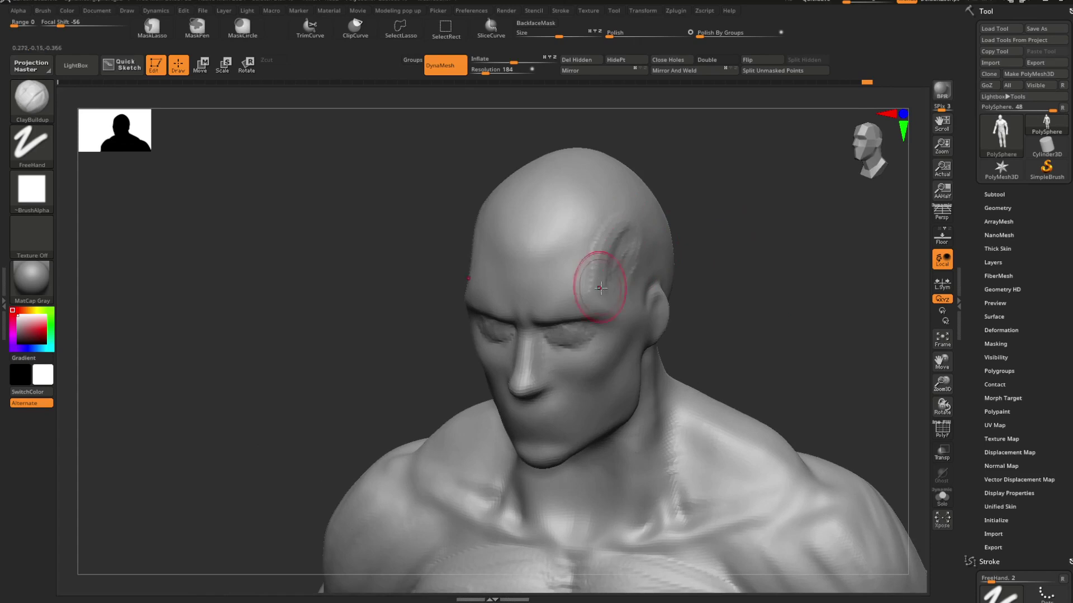
right_drag(600, 288, 709, 242)
key(b)
key(s)
key(t)
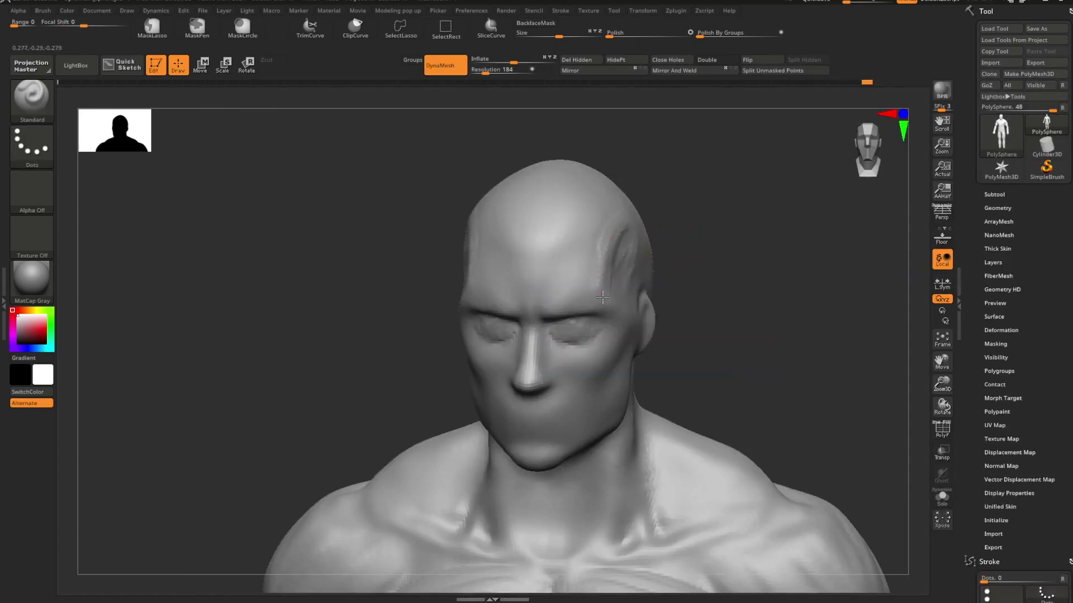
right_drag(605, 295, 701, 239)
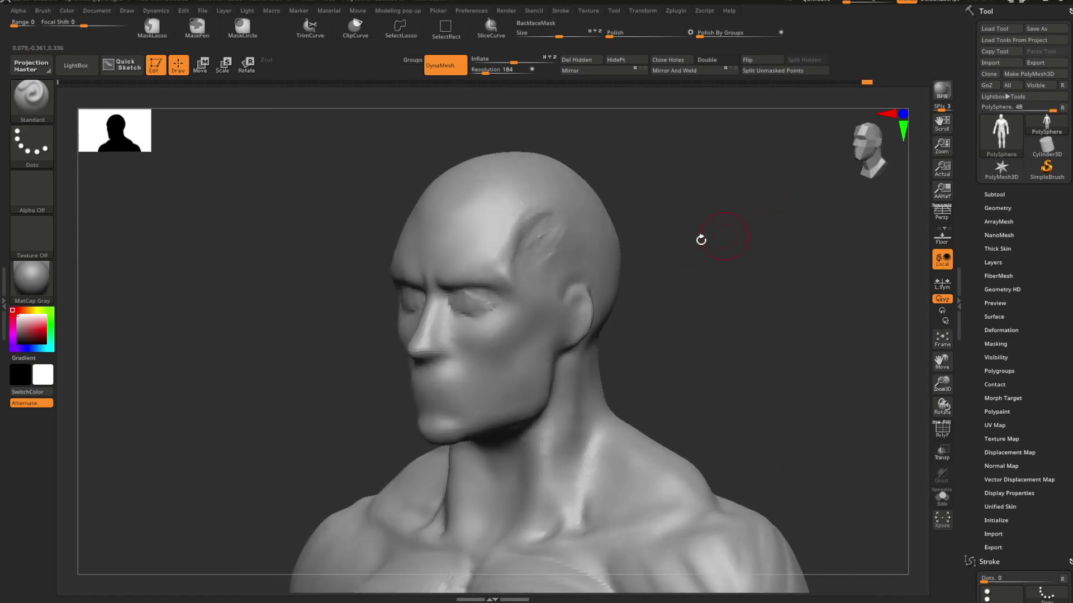
right_drag(510, 276, 539, 304)
Step: Sculpt the frowning brow ridges above the nose bridge with the Standard brush and smooth the forehead above them
right_click(663, 302)
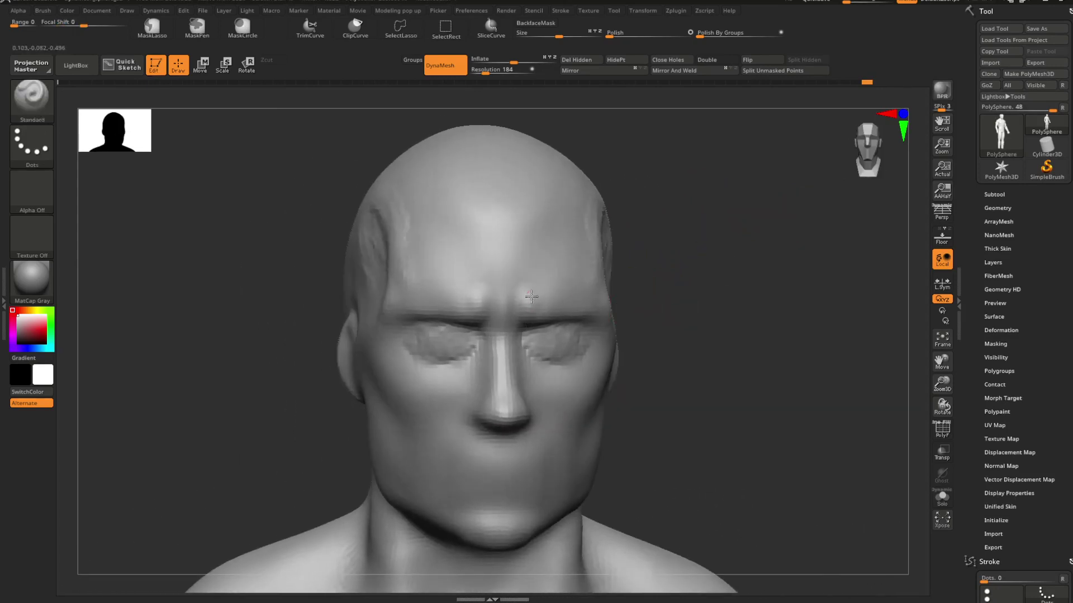
mouse_move(541, 324)
alt+mouse_down()
mouse_move(582, 292)
mouse_move(563, 303)
alt+mouse_up()
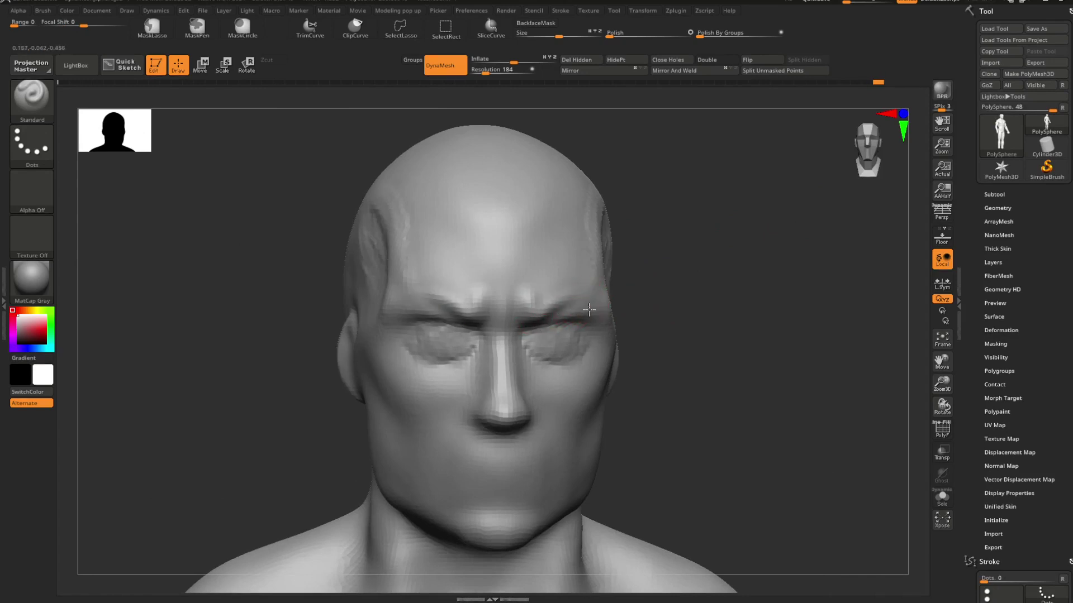
key(shift)
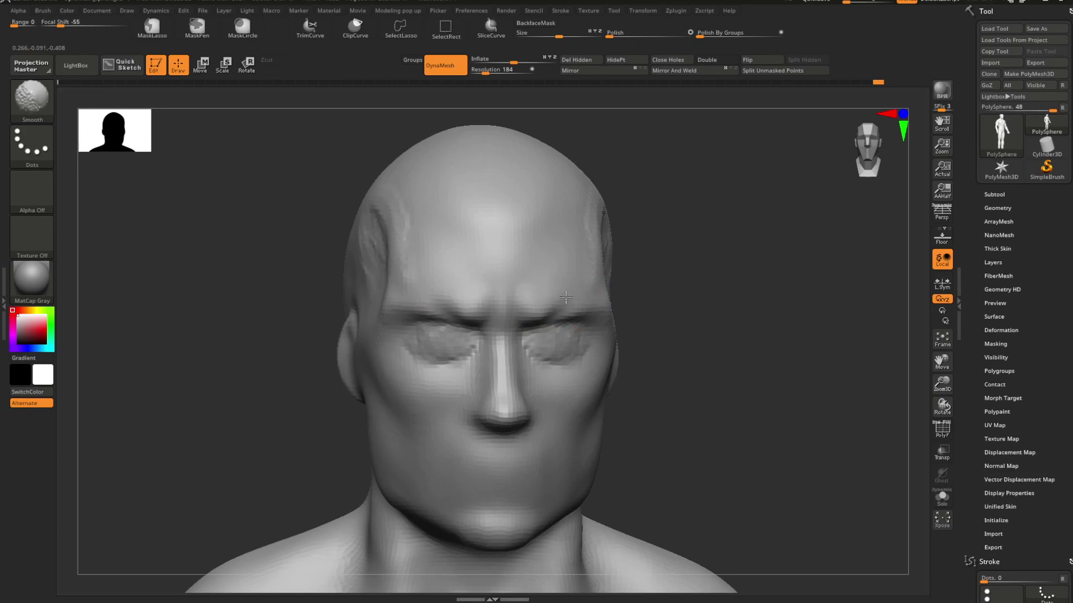
mouse_move(626, 293)
mouse_down()
mouse_move(673, 290)
mouse_move(654, 299)
mouse_move(628, 287)
mouse_move(663, 273)
mouse_move(769, 277)
mouse_move(730, 226)
mouse_move(737, 301)
mouse_move(693, 281)
mouse_up()
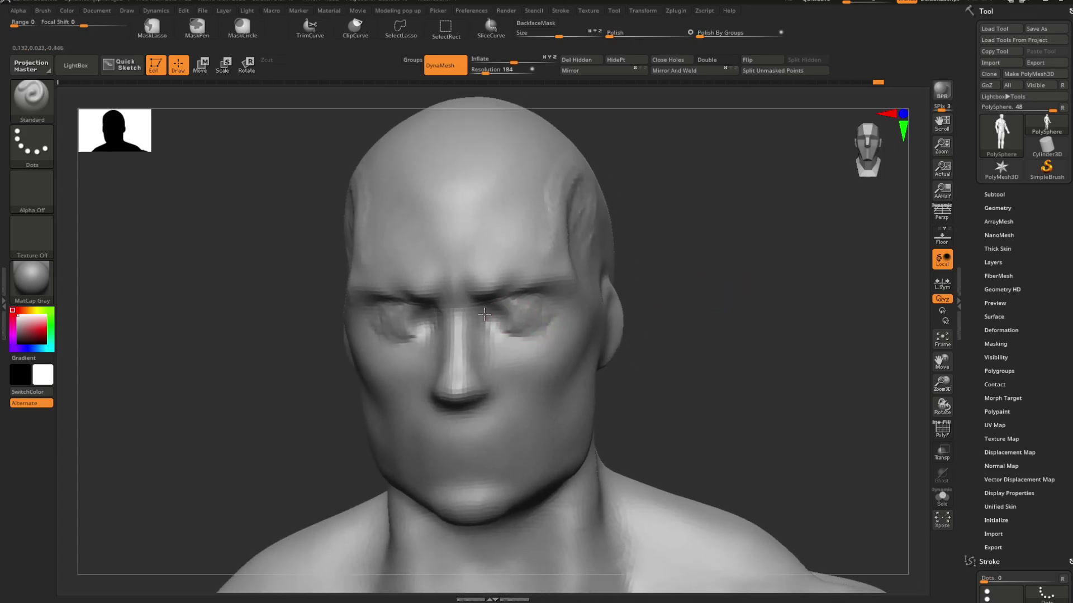
Step: Smooth the eye forms and carve the eyelids around them with the DamStandard brush
mouse_move(581, 308)
mouse_down()
mouse_move(623, 255)
mouse_move(629, 306)
mouse_move(620, 303)
mouse_move(610, 347)
mouse_move(622, 338)
mouse_up()
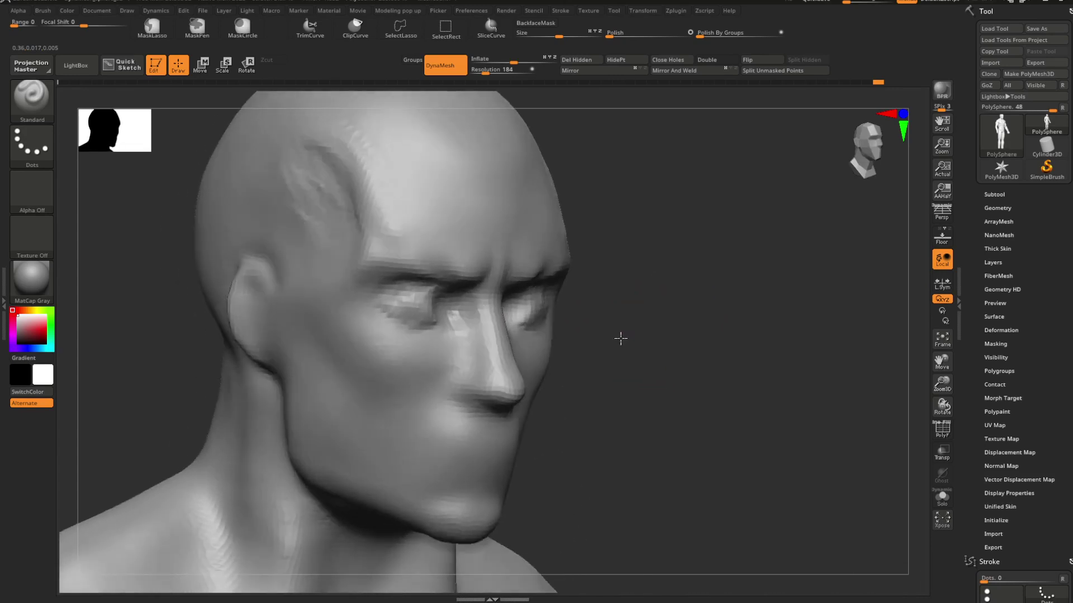
key(shift)
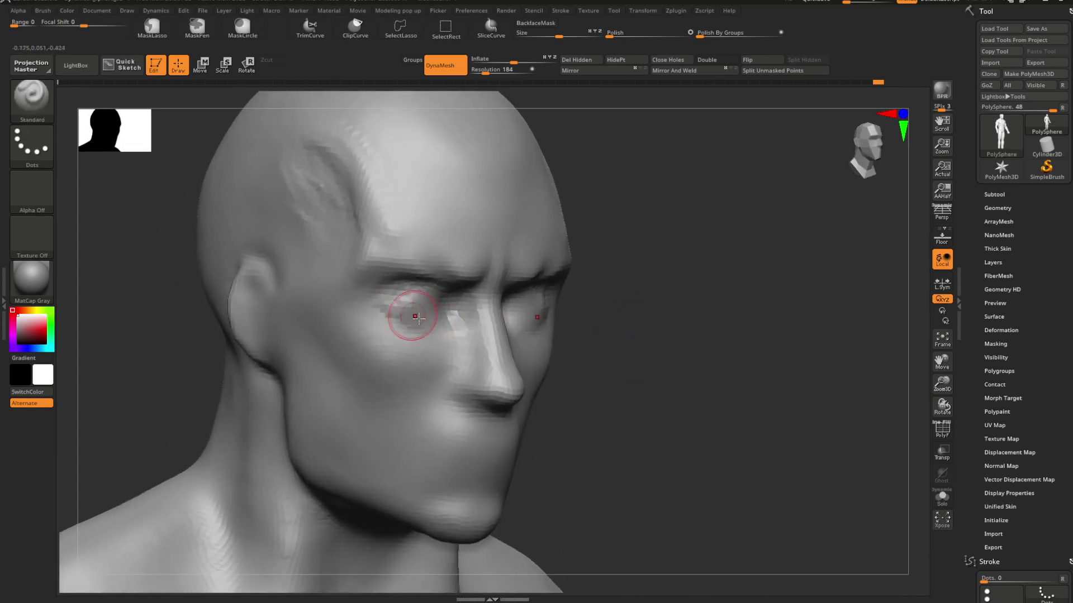
key(b)
key(d)
key(s)
mouse_move(637, 307)
shift+mouse_down()
mouse_move(665, 297)
mouse_move(635, 283)
mouse_move(615, 301)
shift+mouse_up()
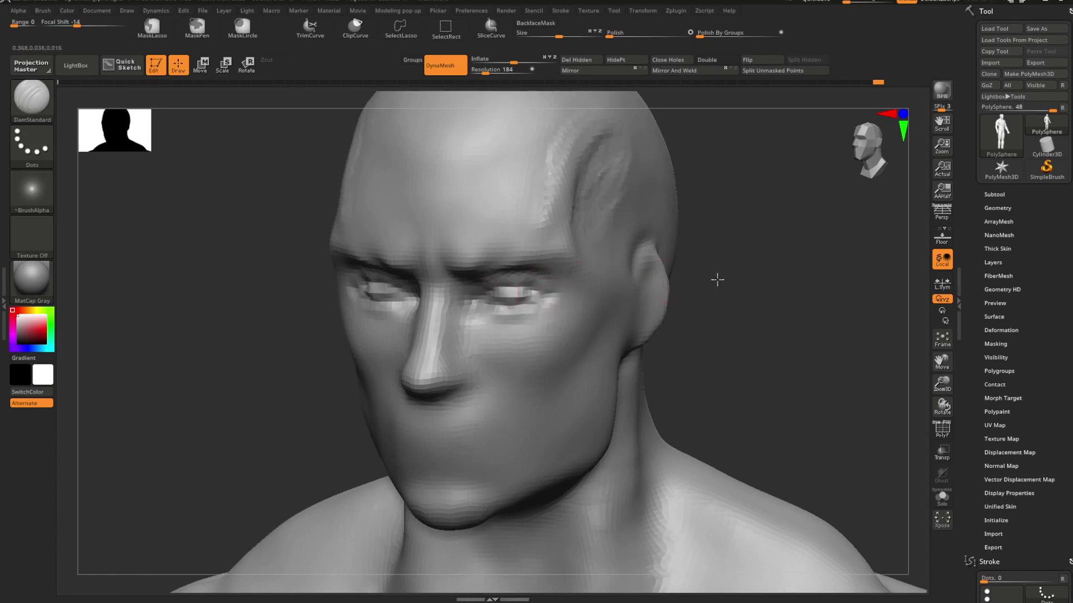
Step: Carve the line between the lips across the lower face with a resized DamStandard brush
mouse_move(716, 279)
mouse_down()
mouse_move(692, 268)
mouse_move(599, 287)
mouse_move(628, 294)
mouse_move(586, 277)
mouse_move(581, 292)
mouse_move(600, 281)
mouse_move(706, 366)
mouse_move(637, 325)
mouse_move(632, 303)
mouse_move(597, 322)
mouse_up()
key(space)
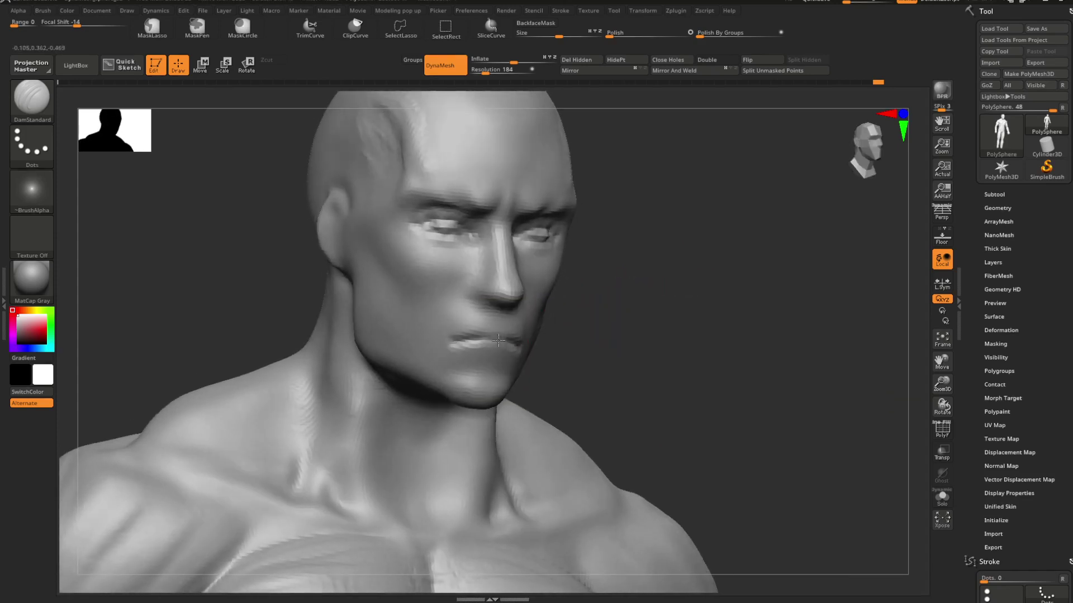
mouse_move(584, 324)
mouse_down()
mouse_move(652, 300)
mouse_move(641, 276)
mouse_move(737, 297)
mouse_move(723, 287)
mouse_move(726, 303)
mouse_move(594, 308)
mouse_up()
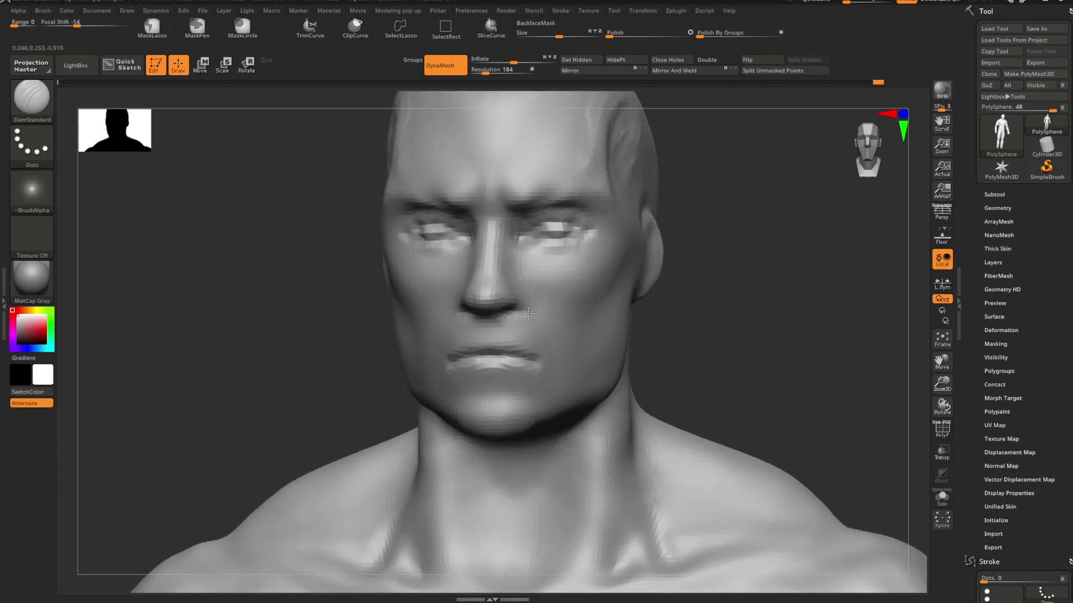
Step: Carve the nostril wings with the DamStandard brush, smooth their surroundings and refine the mouth line
mouse_move(530, 295)
mouse_down()
mouse_move(519, 284)
mouse_move(527, 291)
mouse_up()
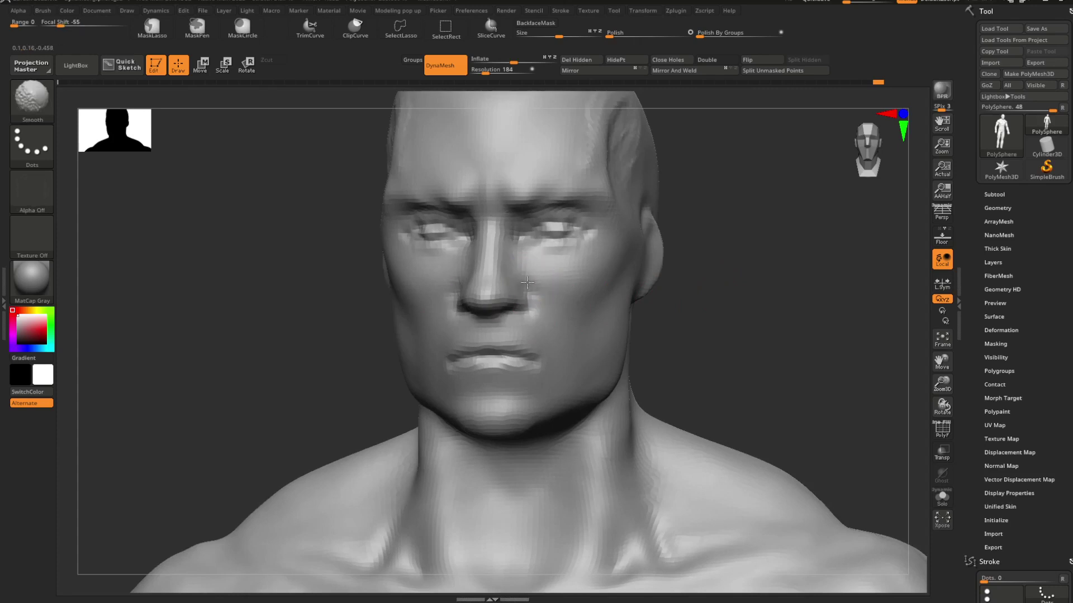
drag(673, 275, 724, 279)
mouse_move(488, 291)
mouse_down()
mouse_move(439, 351)
mouse_move(442, 334)
mouse_move(452, 340)
mouse_up()
mouse_move(599, 290)
mouse_down()
mouse_move(714, 290)
mouse_move(642, 271)
mouse_move(670, 278)
mouse_move(710, 314)
mouse_move(687, 290)
mouse_move(672, 307)
mouse_up()
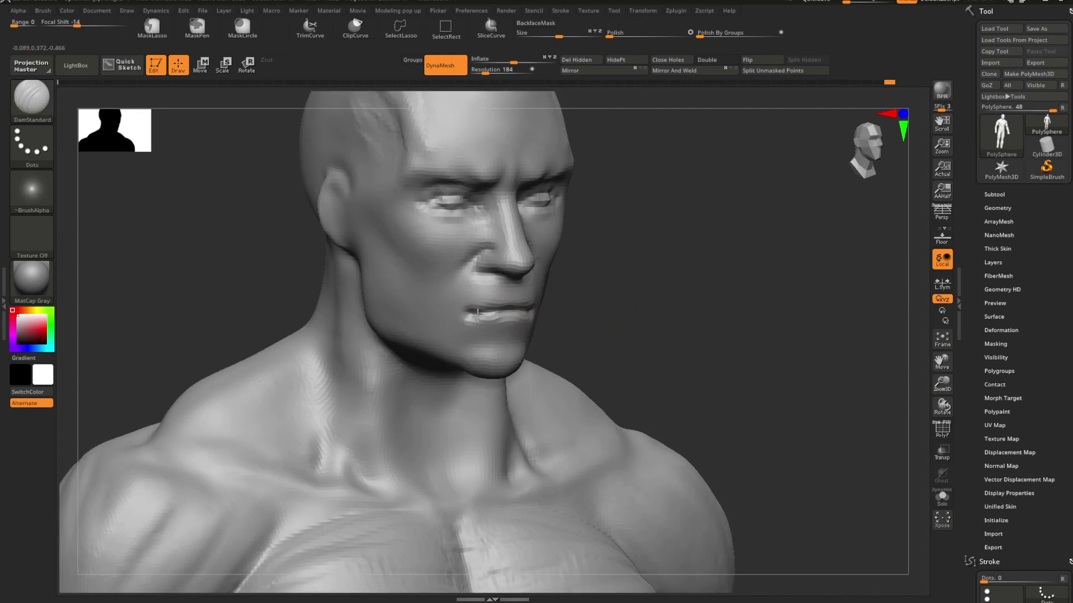
shift+drag(517, 324, 463, 317)
key(space)
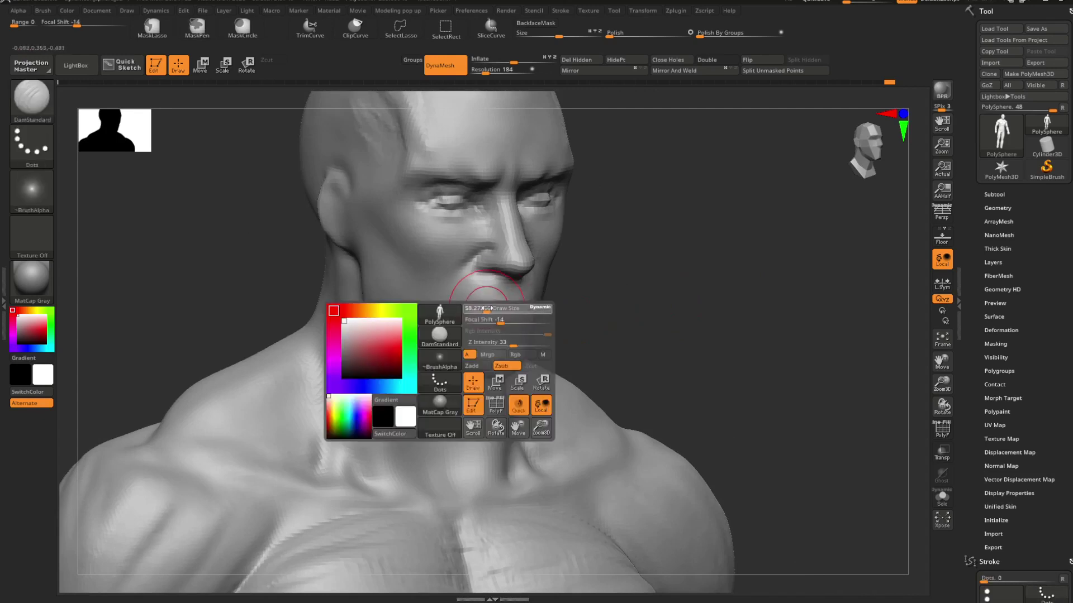
Step: Shape the lips and the area around the mouth with a resized Standard brush
key(b)
key(s)
key(t)
key(space)
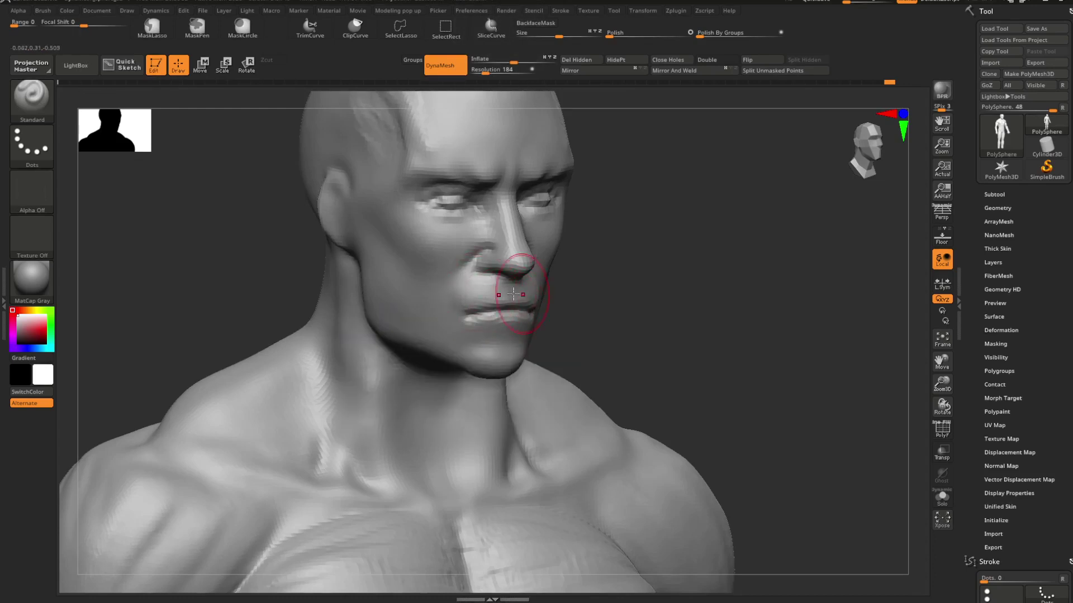
right_drag(519, 300, 603, 289)
key(space)
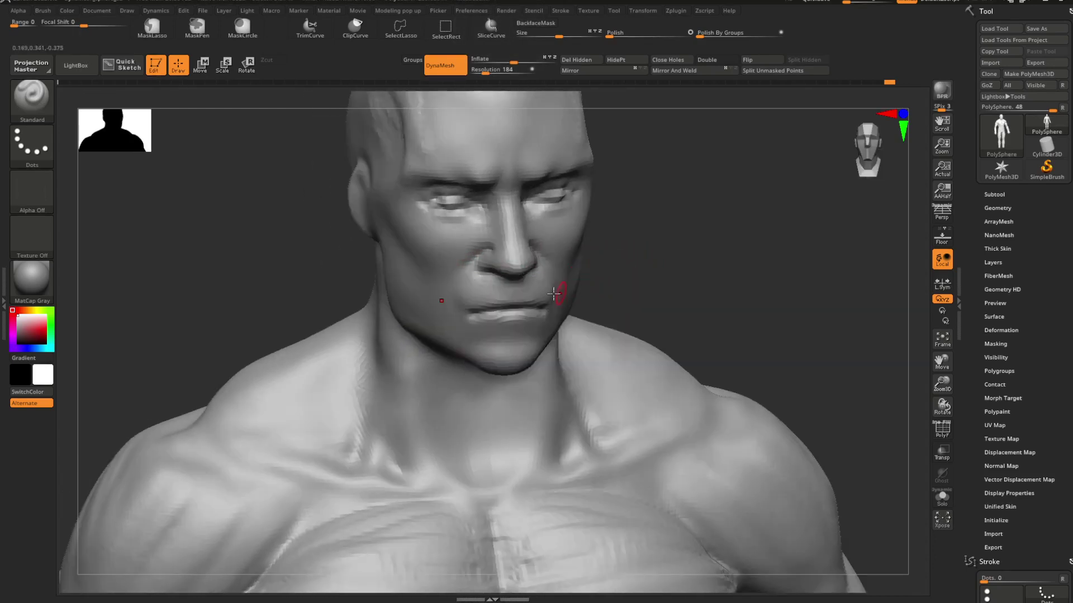
right_drag(651, 282, 596, 285)
mouse_move(572, 397)
ctrl+right_down()
mouse_move(537, 415)
mouse_move(555, 402)
ctrl+right_up()
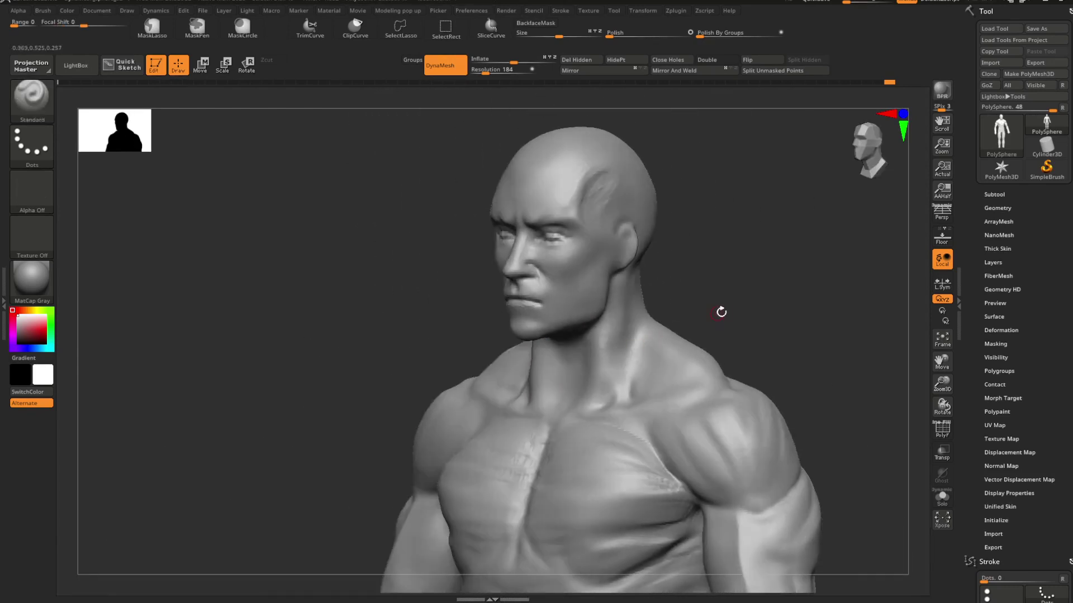
Step: Reshape the jaw and lower face in side profile with a resized Move Topological brush
ctrl+right_drag(720, 311, 615, 285)
ctrl+right_drag(695, 279, 752, 330)
key(b)
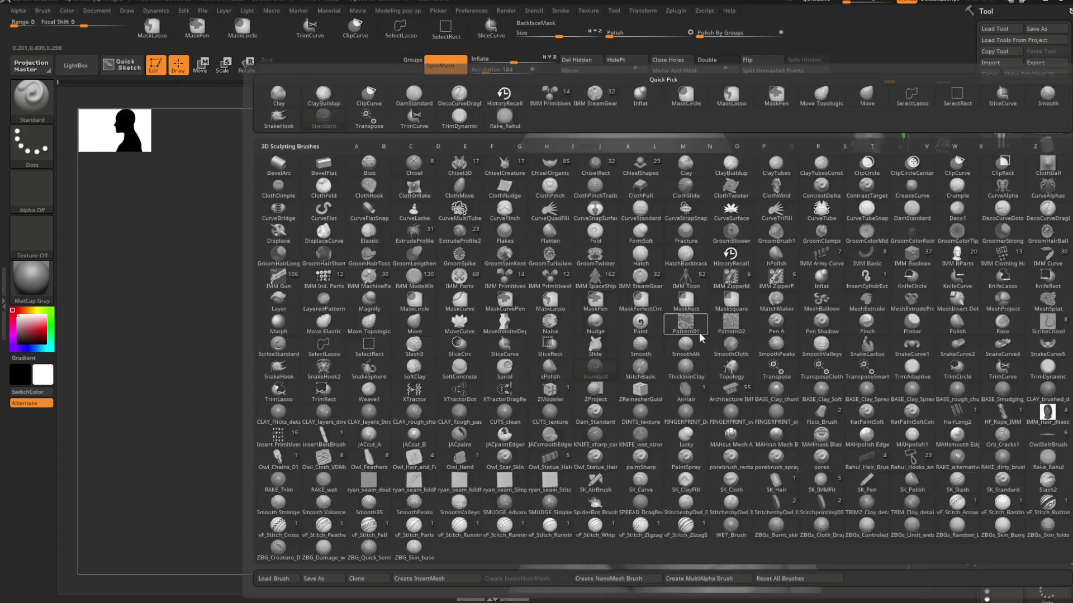
key(t)
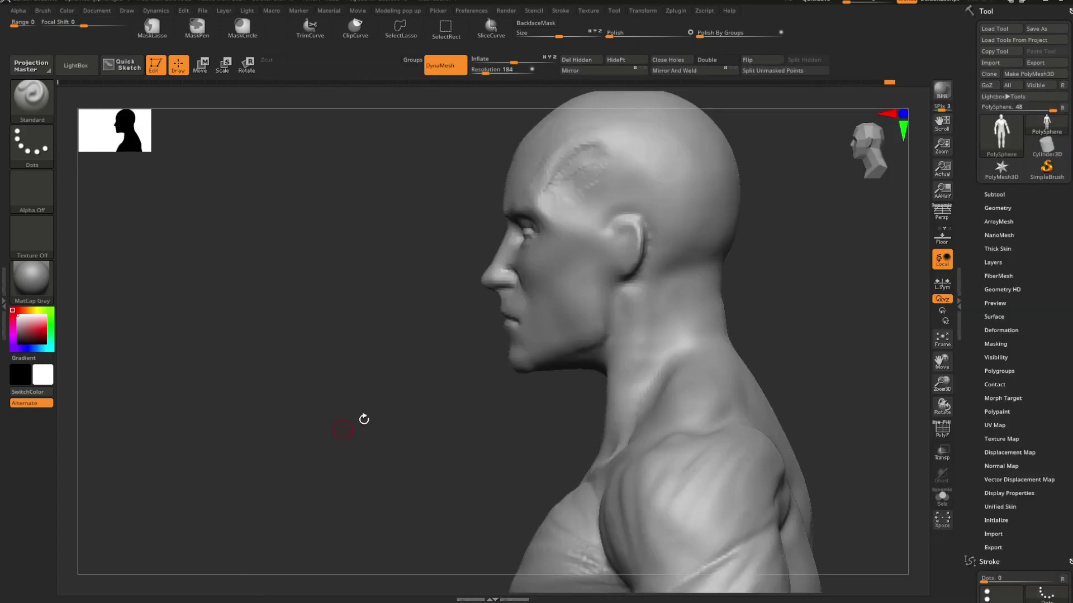
key(b)
key(m)
key(t)
key(space)
drag(589, 315, 600, 315)
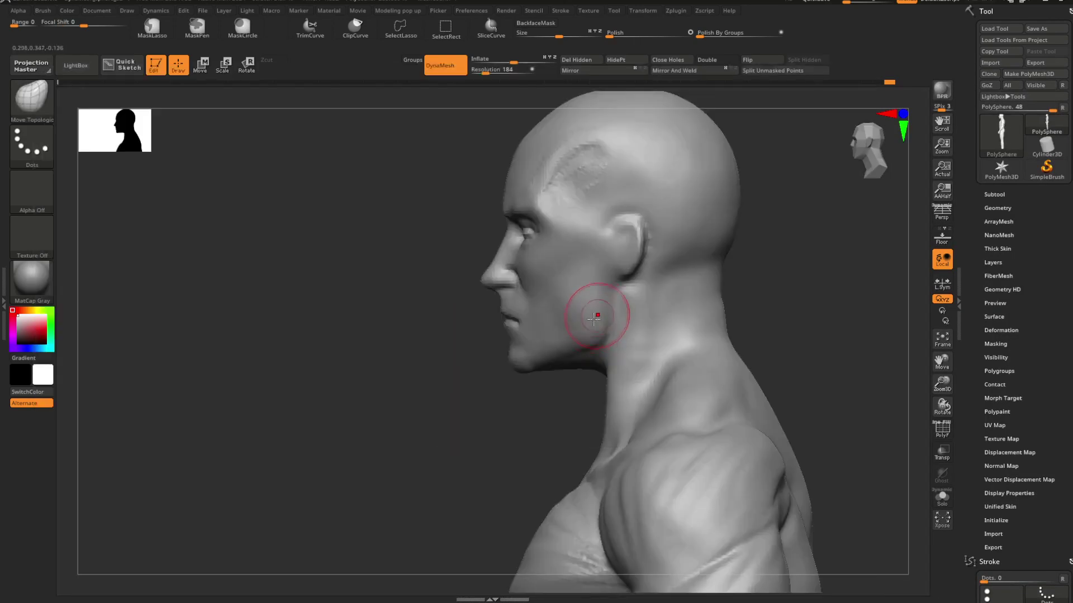
drag(465, 413, 467, 389)
key(space)
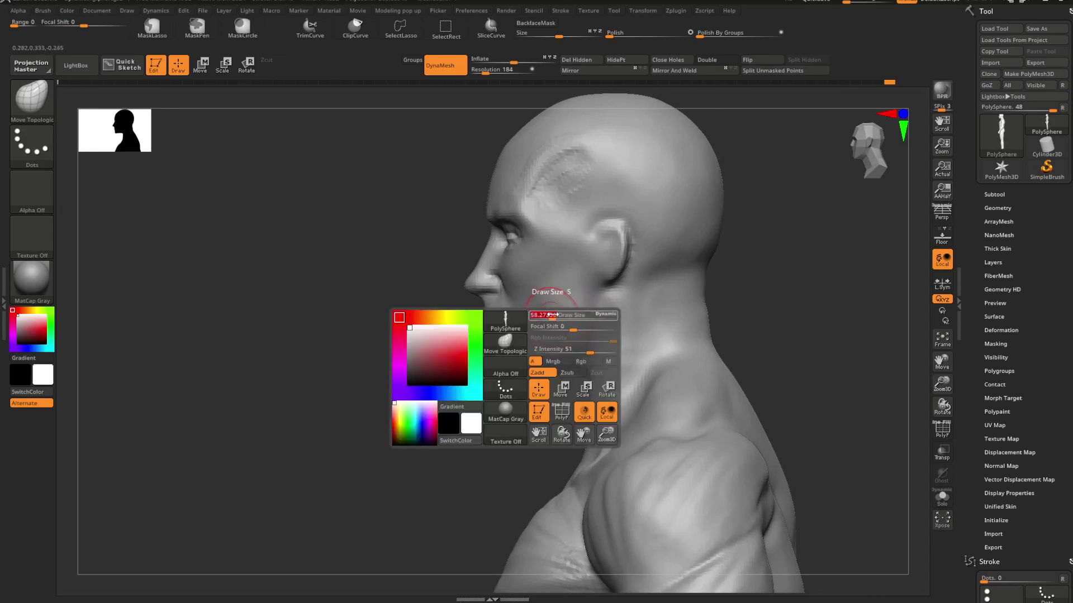
key(space)
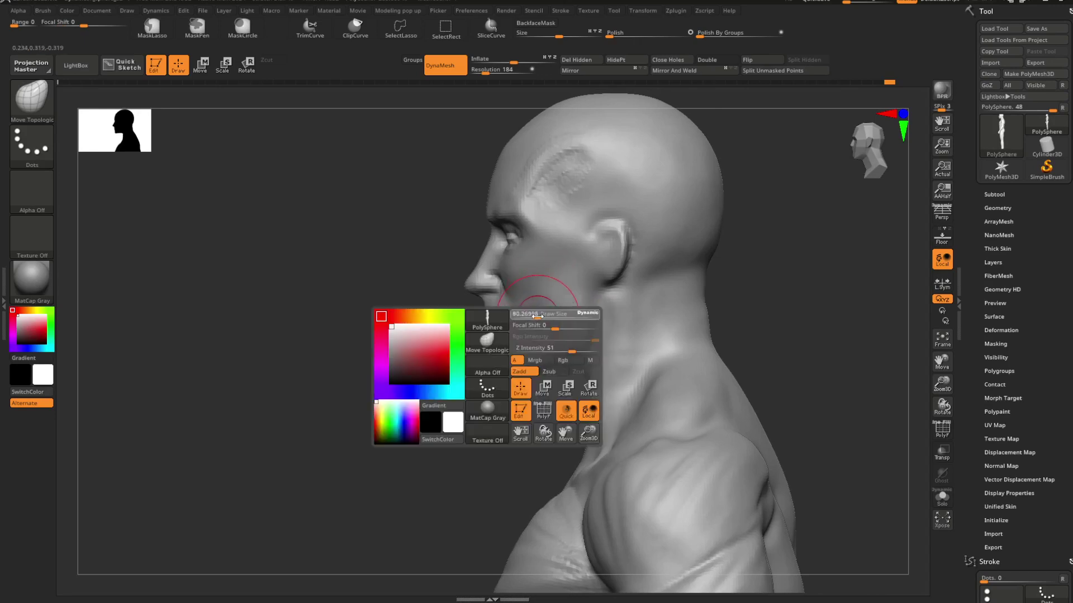
drag(524, 303, 521, 299)
drag(522, 300, 539, 312)
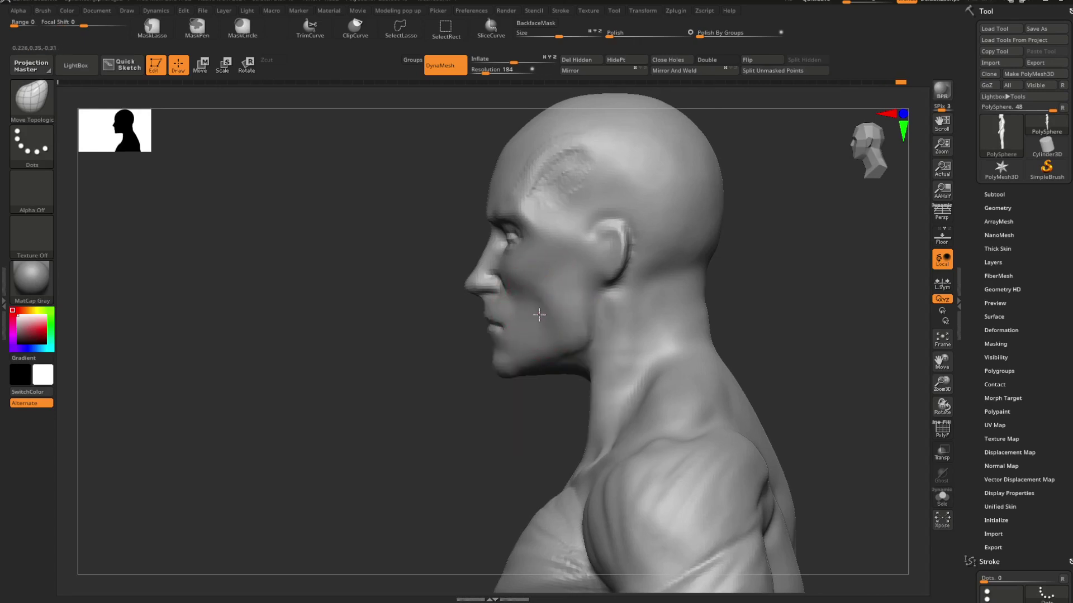
Step: Carve creases below the inner eyes across the upper cheeks with a resized DamStandard brush and smooth them
mouse_move(467, 415)
mouse_down()
mouse_move(511, 415)
mouse_move(596, 299)
mouse_move(588, 306)
mouse_move(632, 280)
mouse_move(615, 312)
mouse_move(695, 293)
mouse_move(654, 285)
mouse_up()
key(b)
key(d)
key(s)
key(space)
key(space)
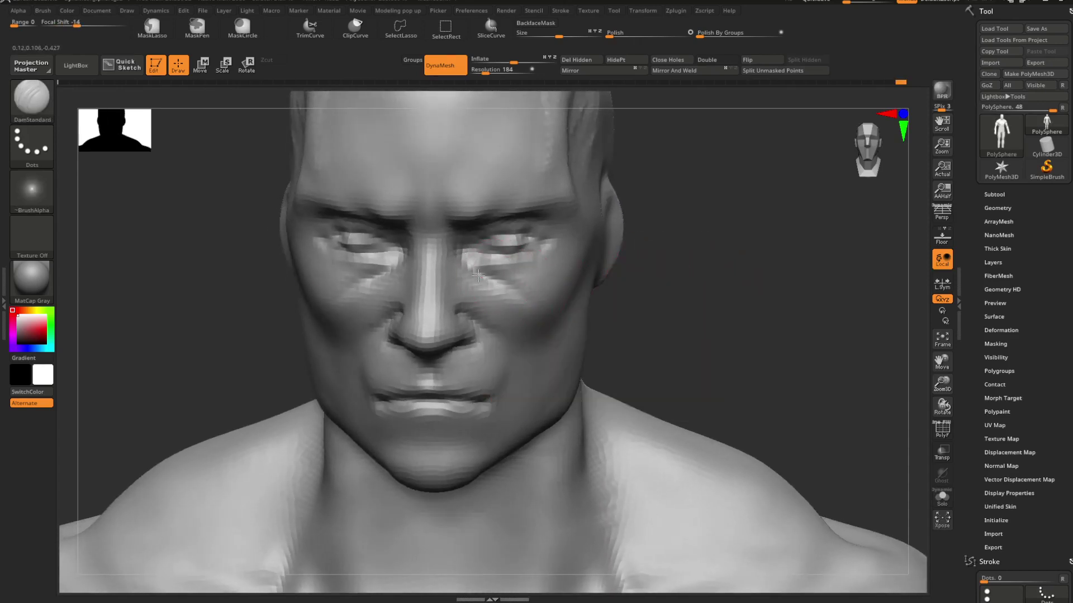
key(space)
key(shift)
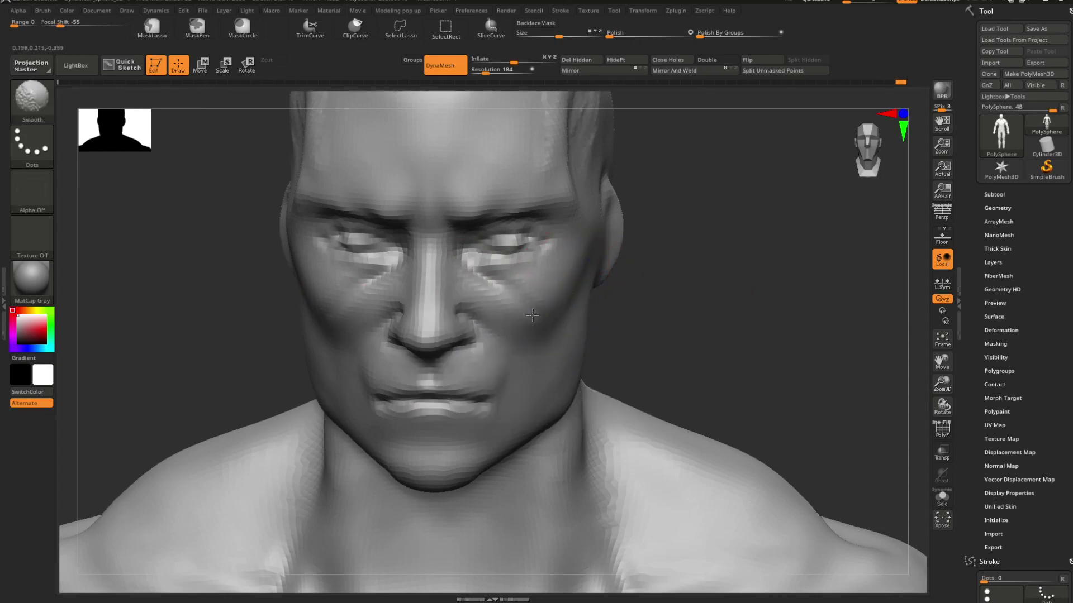
mouse_move(635, 270)
mouse_down()
mouse_move(678, 303)
mouse_move(617, 300)
mouse_up()
key(b)
key(s)
key(t)
key(space)
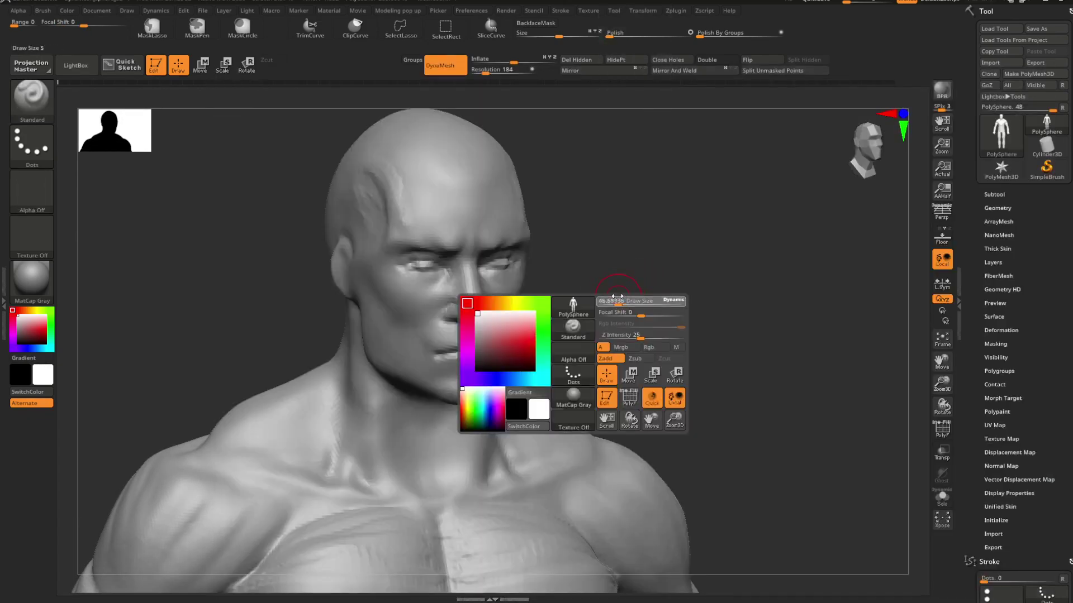
mouse_move(684, 299)
mouse_down()
mouse_move(624, 295)
mouse_move(646, 297)
mouse_up()
Step: Reshape the brow ridge and the area above the eyes with a resized Move Topological brush
key(b)
key(m)
key(t)
key(space)
drag(747, 265, 759, 295)
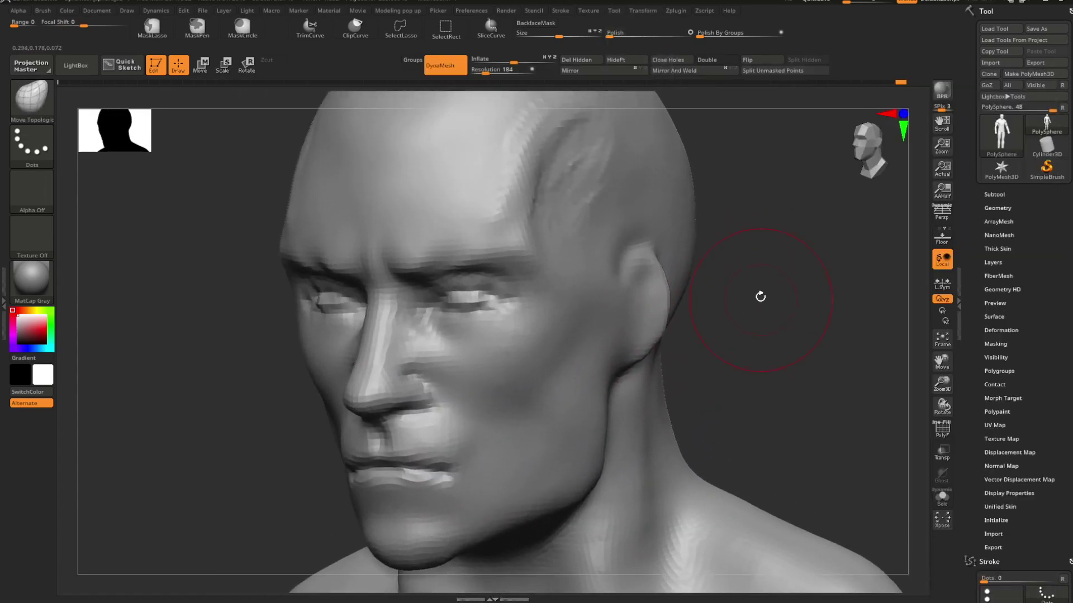
key(space)
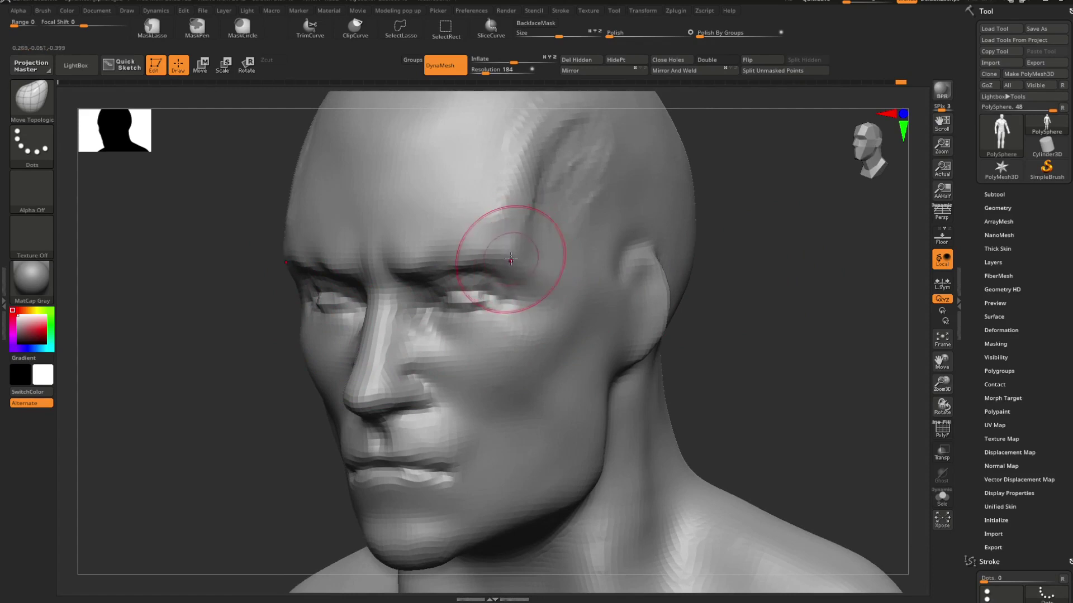
mouse_move(713, 231)
mouse_down()
mouse_move(746, 230)
mouse_move(537, 244)
mouse_move(567, 232)
mouse_move(513, 247)
mouse_up()
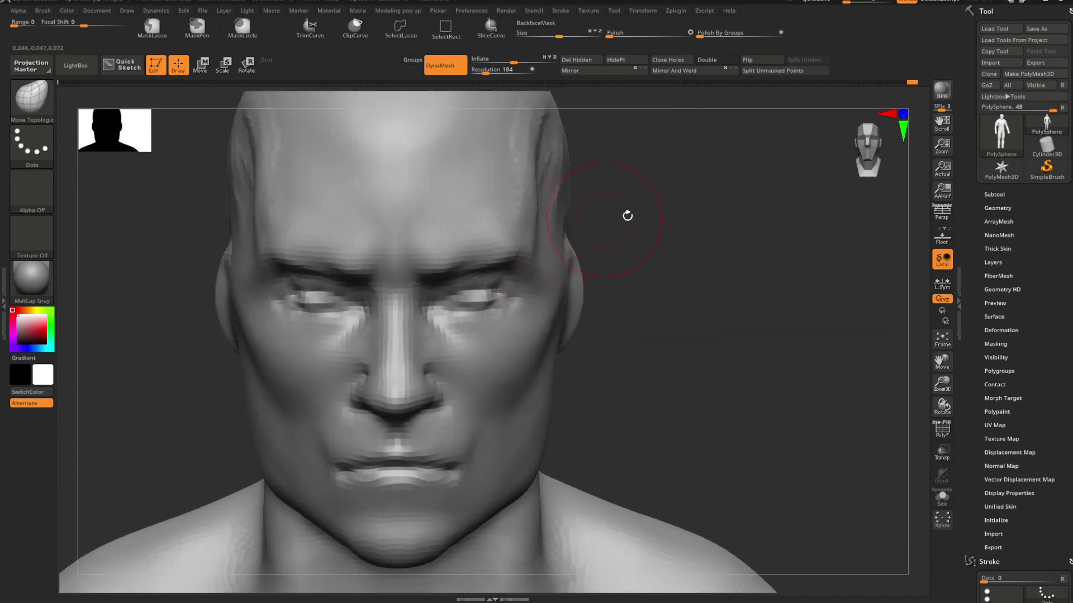
drag(627, 215, 601, 275)
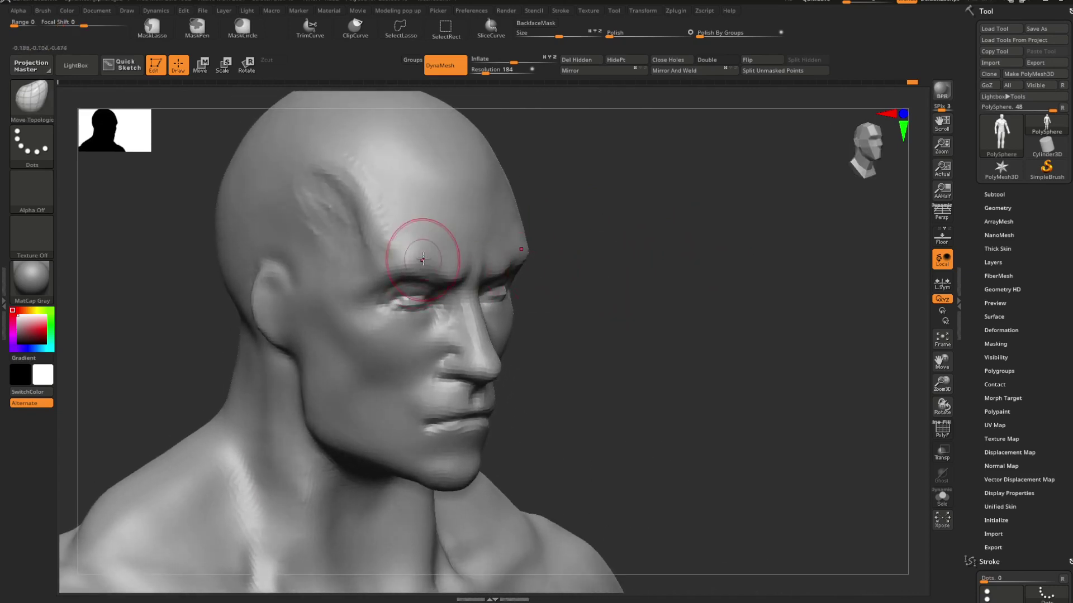
mouse_move(536, 246)
mouse_down()
mouse_move(603, 235)
mouse_move(609, 261)
mouse_move(671, 266)
mouse_up()
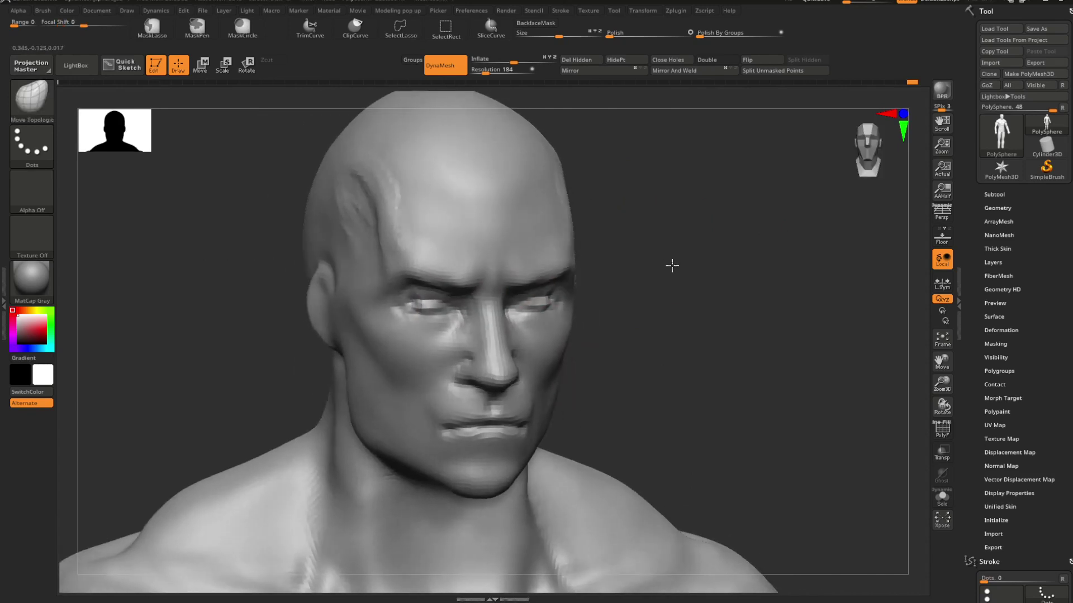
Step: Build up the forehead just above the eyebrows with the ClayBuildup brush and smooth the strokes
key(b)
key(c)
key(b)
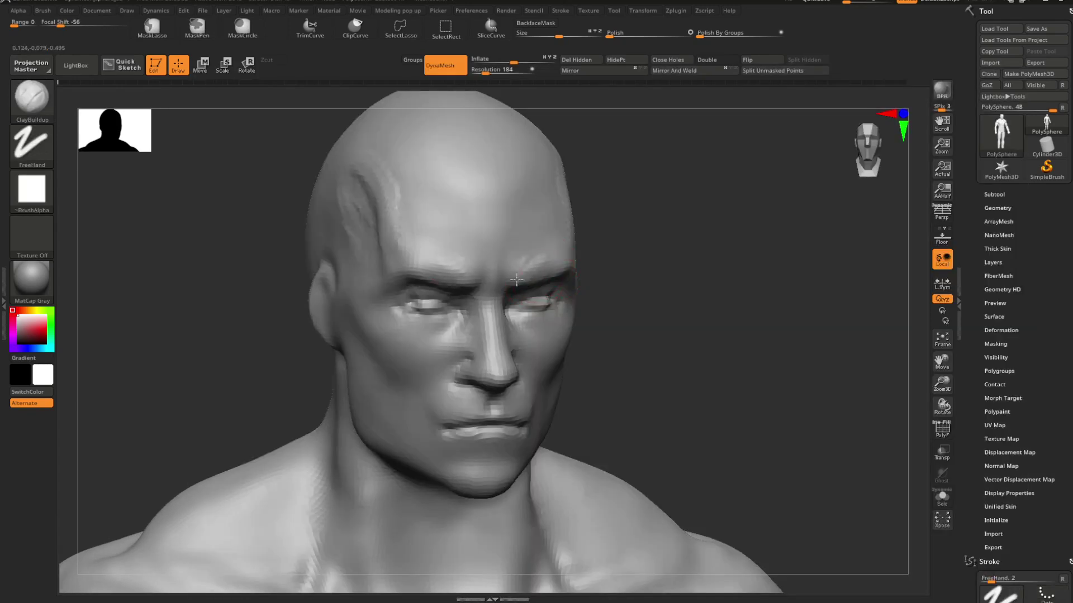
key(shift)
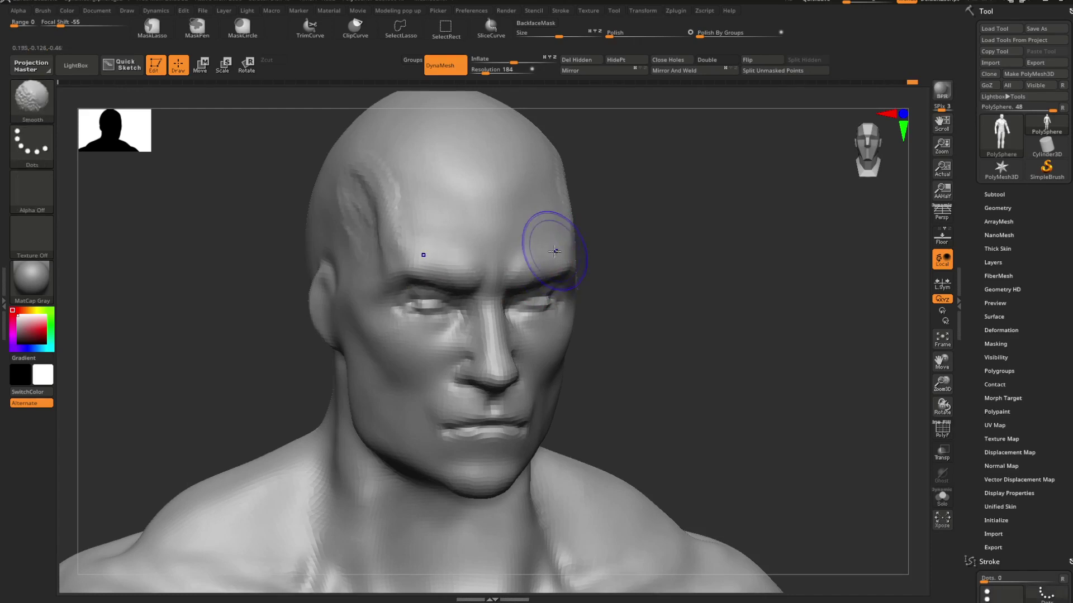
mouse_move(592, 252)
mouse_down()
mouse_move(618, 252)
mouse_move(609, 253)
mouse_move(622, 294)
mouse_up()
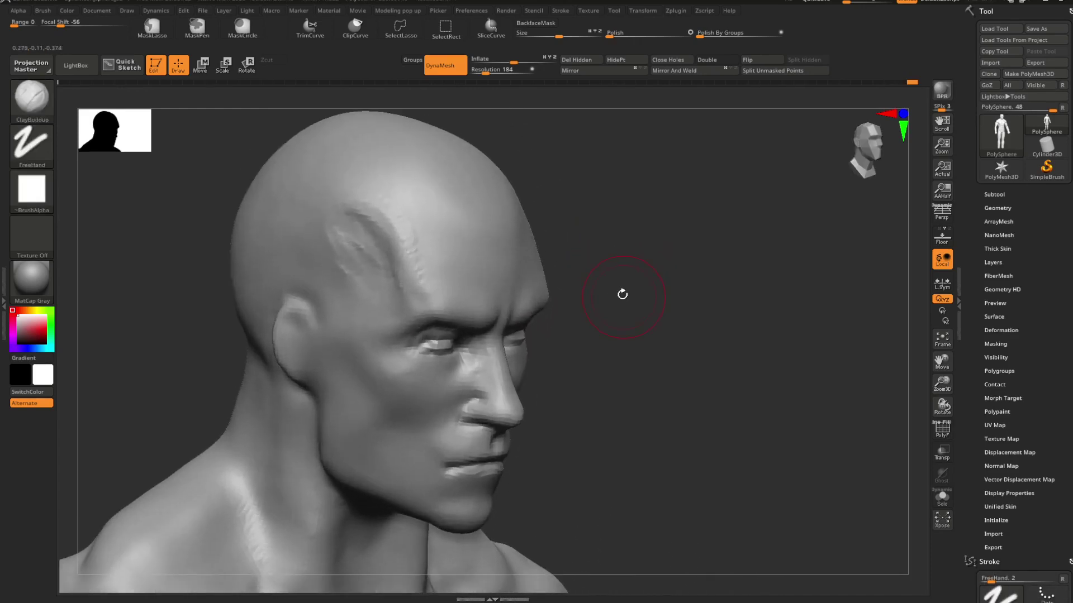
Step: Adjust the head shape and the nose from several angles with a resized Move Topological brush
key(b)
key(m)
key(t)
key(space)
mouse_move(605, 259)
mouse_down()
mouse_move(615, 259)
mouse_move(554, 274)
mouse_move(589, 232)
mouse_move(544, 227)
mouse_move(549, 237)
mouse_move(542, 215)
mouse_move(537, 226)
mouse_move(689, 227)
mouse_move(622, 226)
mouse_move(604, 237)
mouse_move(642, 287)
mouse_move(593, 253)
mouse_move(593, 280)
mouse_move(533, 251)
mouse_move(582, 263)
mouse_move(538, 249)
mouse_move(586, 242)
mouse_move(579, 253)
mouse_move(601, 268)
mouse_move(610, 254)
mouse_move(589, 237)
mouse_move(620, 247)
mouse_move(556, 235)
mouse_move(625, 229)
mouse_move(616, 243)
mouse_move(629, 237)
mouse_move(728, 263)
mouse_move(707, 255)
mouse_up()
key(space)
mouse_move(637, 251)
mouse_down()
mouse_move(644, 256)
mouse_move(645, 228)
mouse_move(654, 244)
mouse_move(631, 196)
mouse_move(630, 229)
mouse_move(648, 272)
mouse_move(652, 255)
mouse_move(582, 264)
mouse_up()
key(b)
key(space)
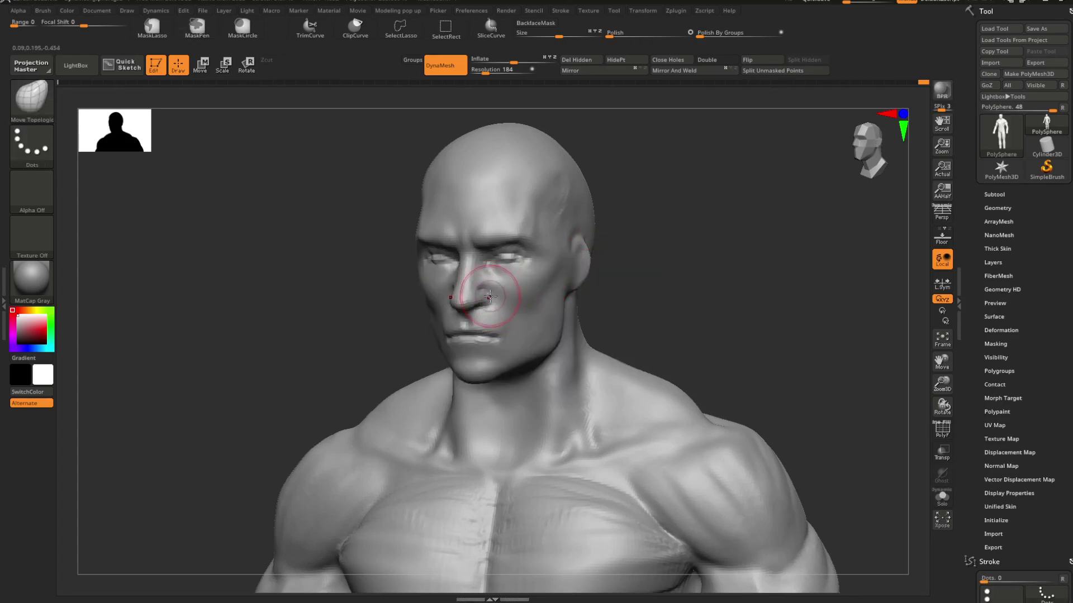
drag(623, 260, 721, 256)
ctrl+right_drag(629, 280, 610, 321)
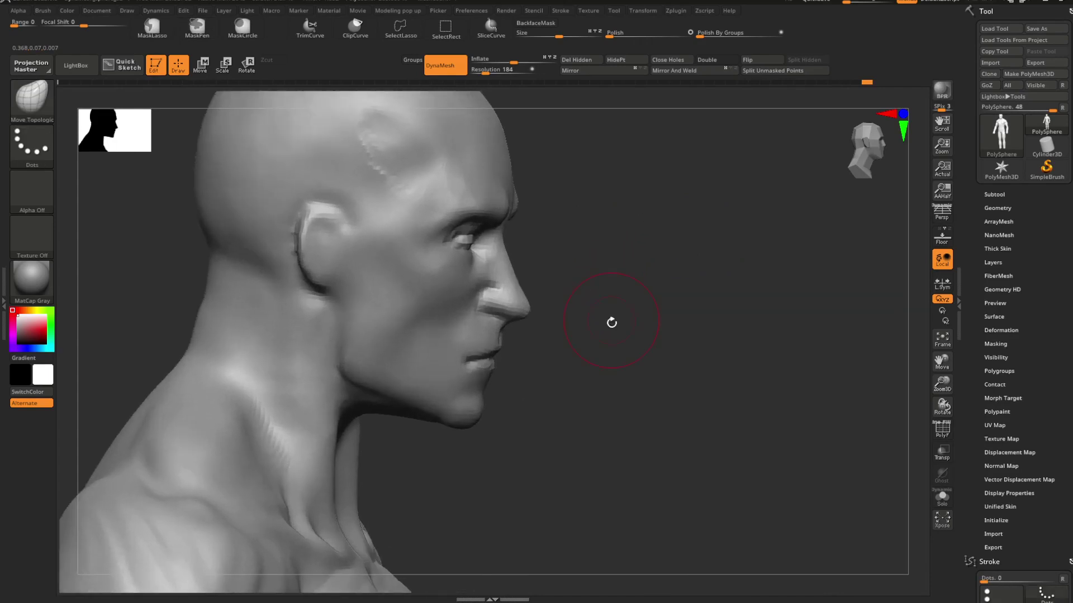
drag(611, 321, 512, 310)
Step: Add volume to the upper lip area below the nostrils with a resized Standard brush and smooth it
key(b)
key(s)
key(t)
key(space)
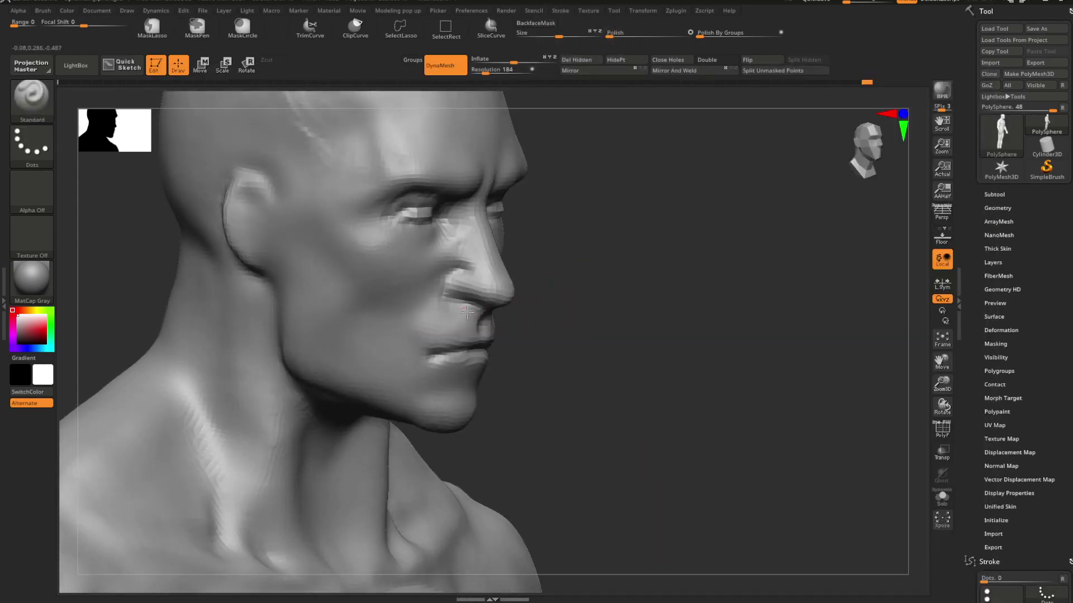
key(space)
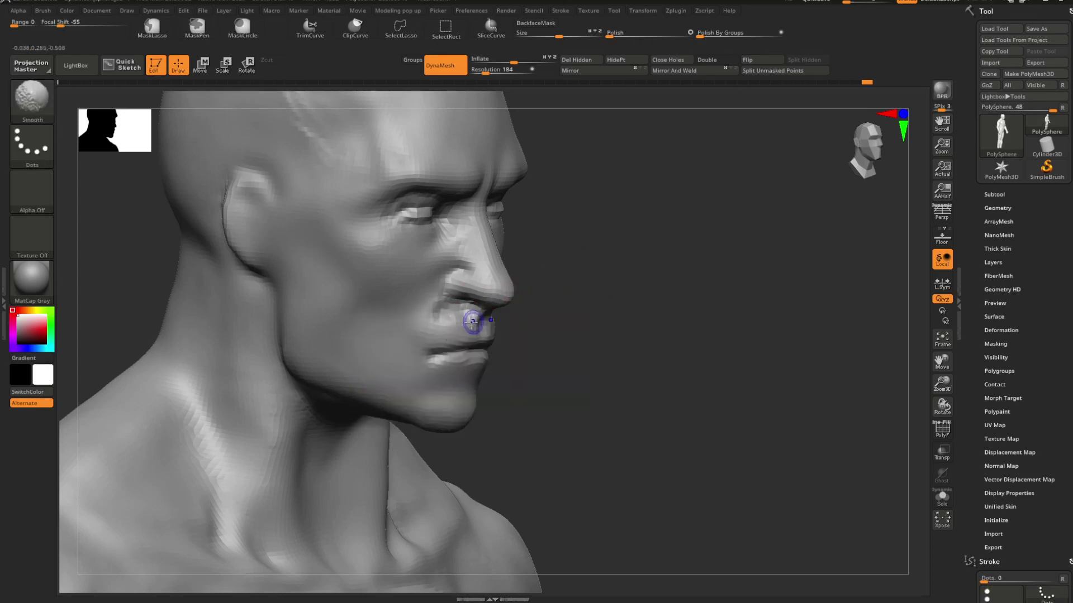
mouse_move(579, 292)
mouse_down()
mouse_move(702, 266)
mouse_move(701, 281)
mouse_move(532, 292)
mouse_up()
key(shift)
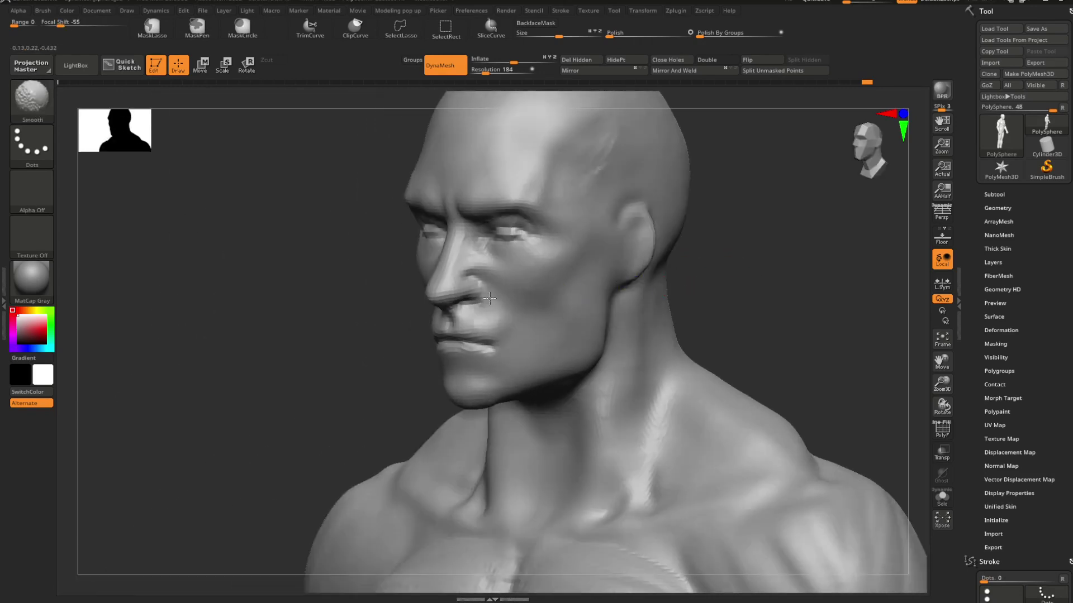
Step: Carve the fold beside the nostril wings with a resized DamStandard brush and smooth the adjoining cheek
key(b)
key(d)
key(s)
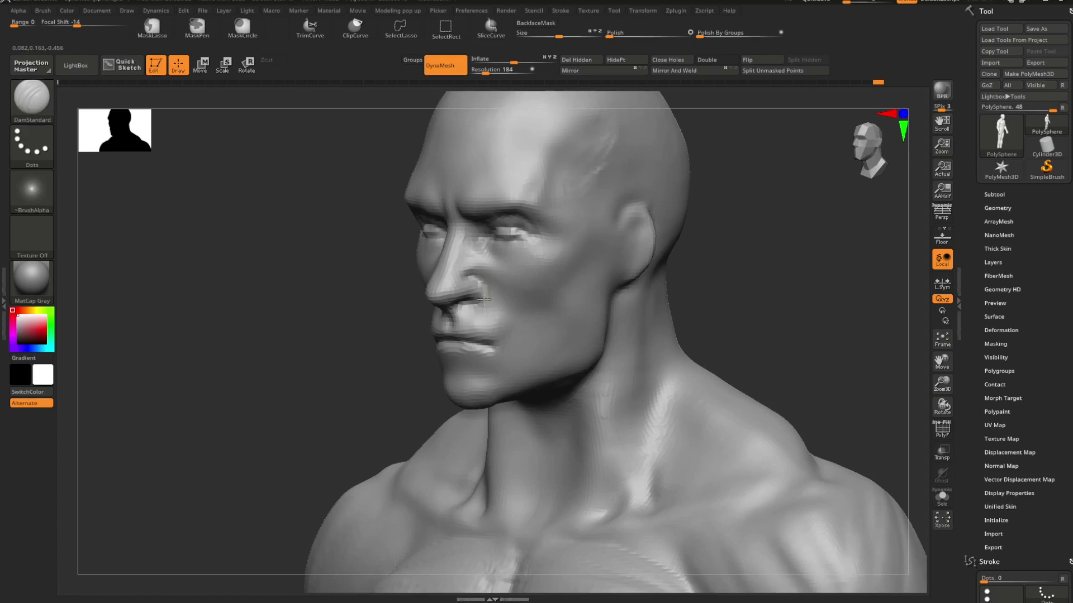
key(space)
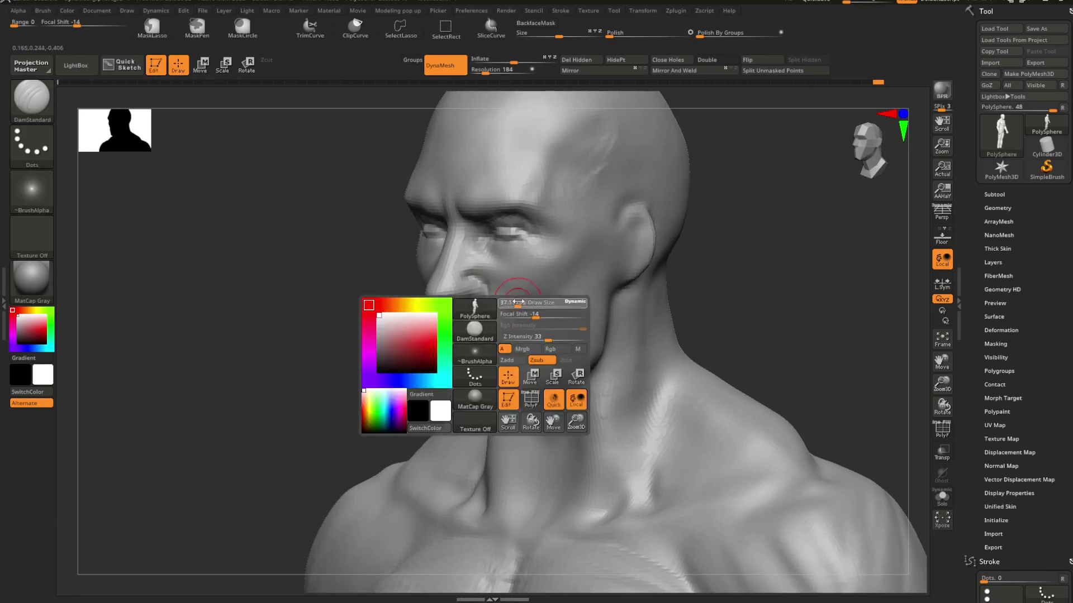
drag(498, 304, 517, 304)
key(shift)
key(ctrl)
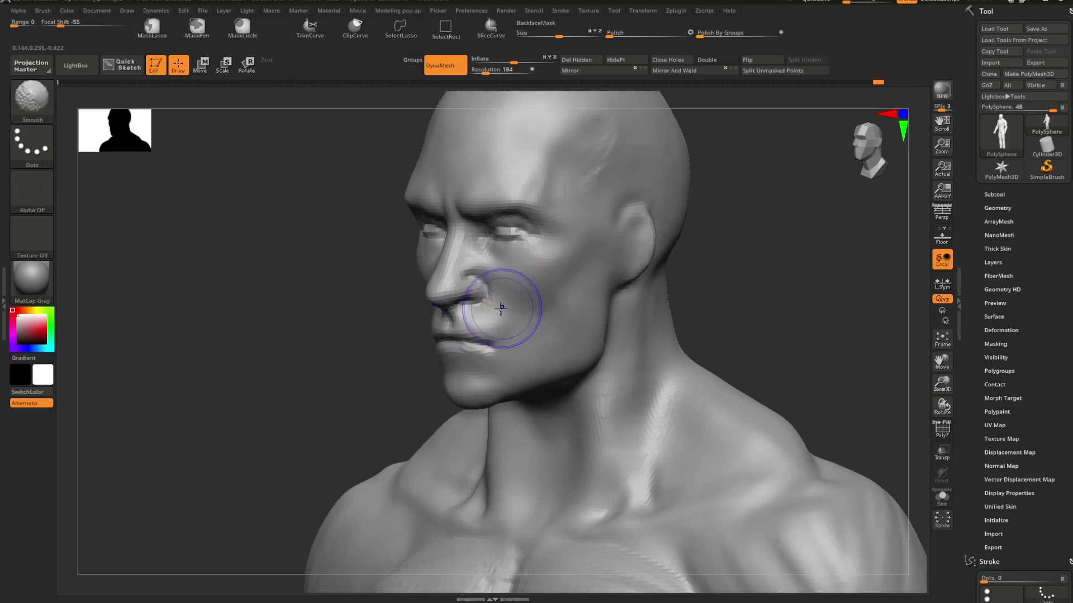
Step: Reshape the cheeks in three-quarter and profile views with a resized Move Topological brush
drag(726, 259, 640, 283)
key(b)
key(m)
key(t)
key(space)
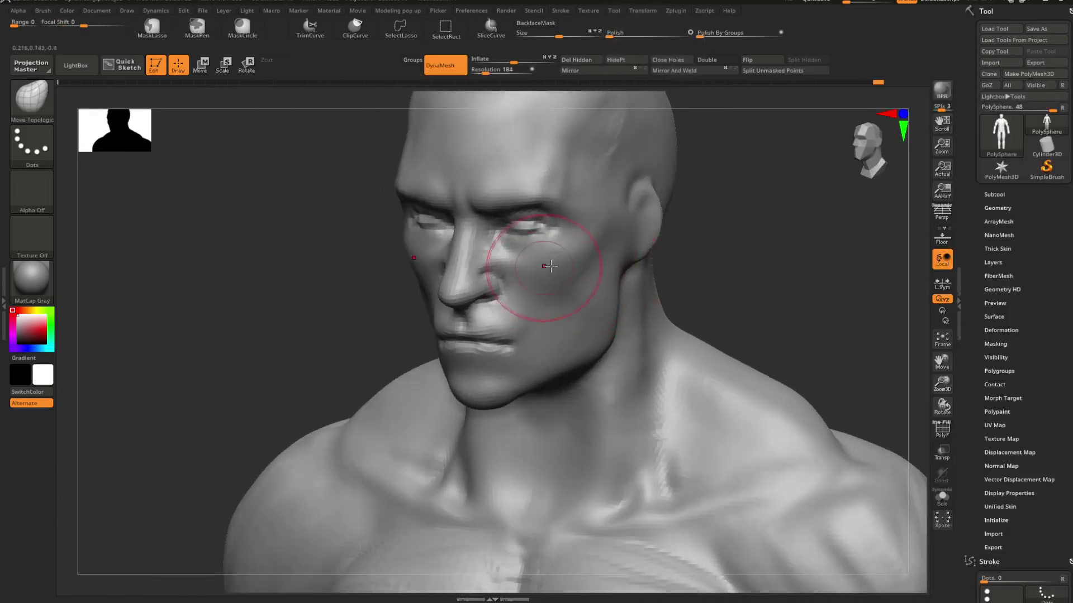
shift+drag(708, 249, 655, 234)
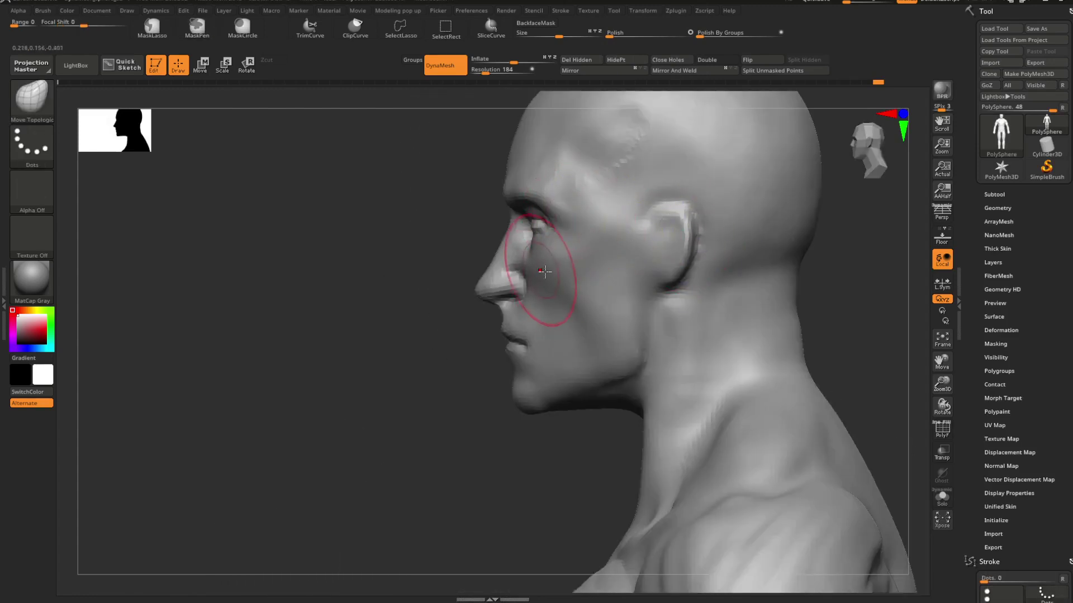
mouse_move(433, 395)
mouse_down()
mouse_move(702, 290)
mouse_move(681, 308)
mouse_move(588, 302)
mouse_move(609, 303)
mouse_move(620, 287)
mouse_up()
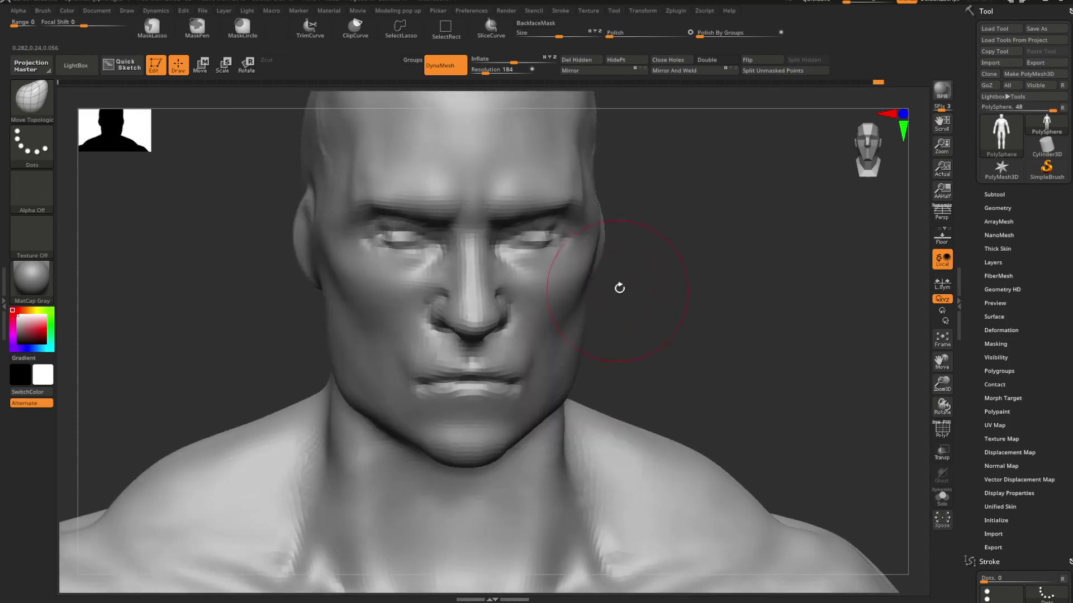
Step: Refine the outline of the skull and forehead with the Move Topological brush at several sizes
key(space)
mouse_move(651, 253)
alt+mouse_down()
mouse_move(663, 268)
mouse_move(673, 250)
mouse_move(624, 226)
mouse_move(697, 208)
mouse_move(684, 290)
mouse_move(640, 240)
mouse_move(621, 234)
mouse_move(658, 232)
alt+mouse_up()
key(space)
key(space)
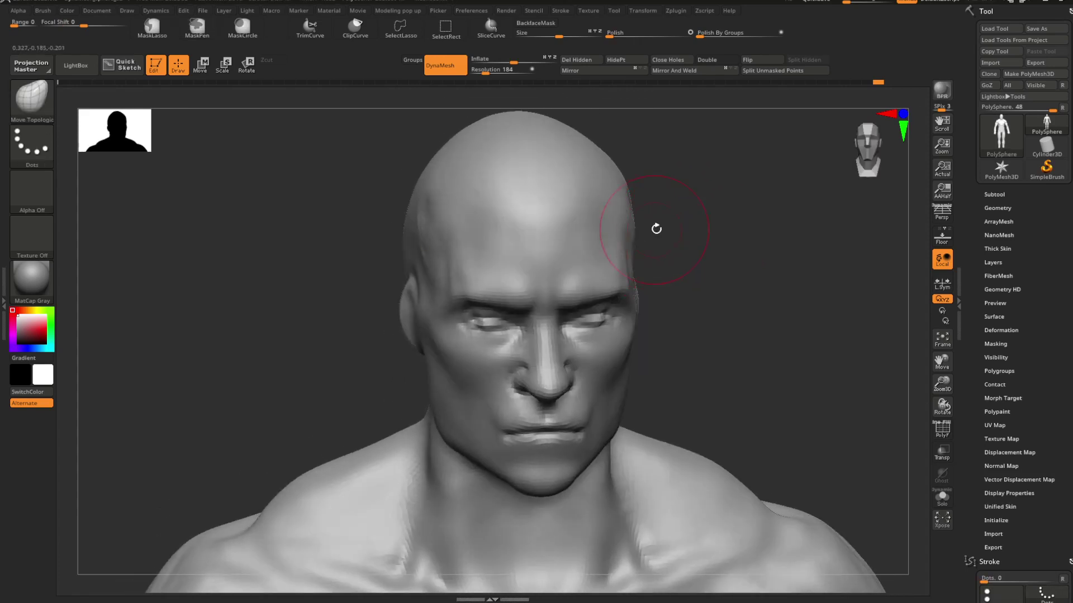
drag(656, 228, 597, 231)
key(space)
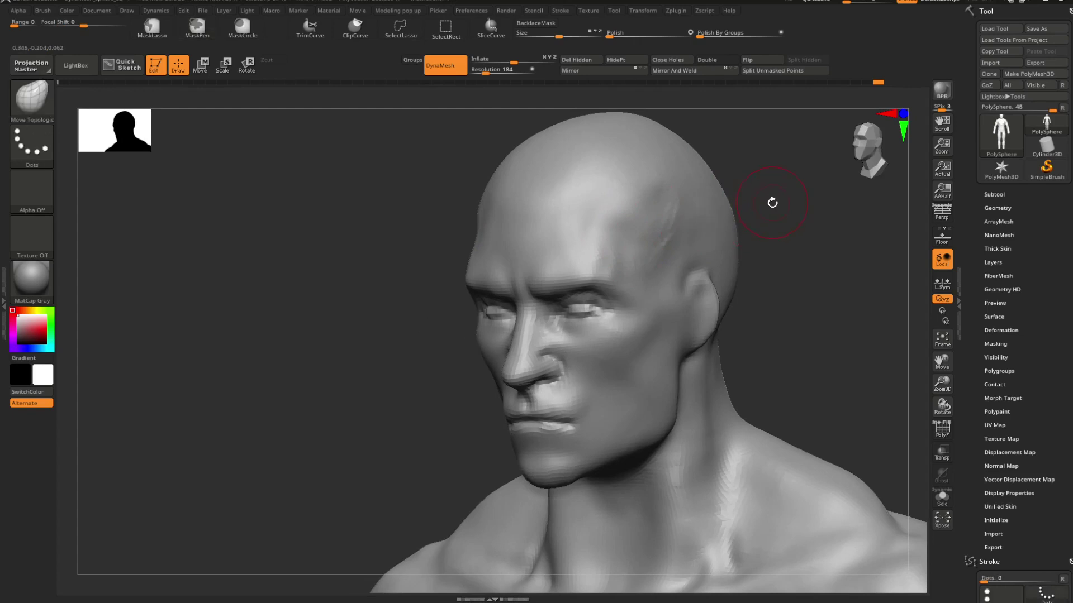
mouse_move(771, 201)
mouse_down()
mouse_move(779, 212)
mouse_move(677, 240)
mouse_move(769, 201)
mouse_move(816, 208)
mouse_move(837, 240)
mouse_move(705, 248)
mouse_move(704, 235)
mouse_move(686, 255)
mouse_move(564, 277)
mouse_move(674, 216)
mouse_move(626, 246)
mouse_up()
key(space)
key(space)
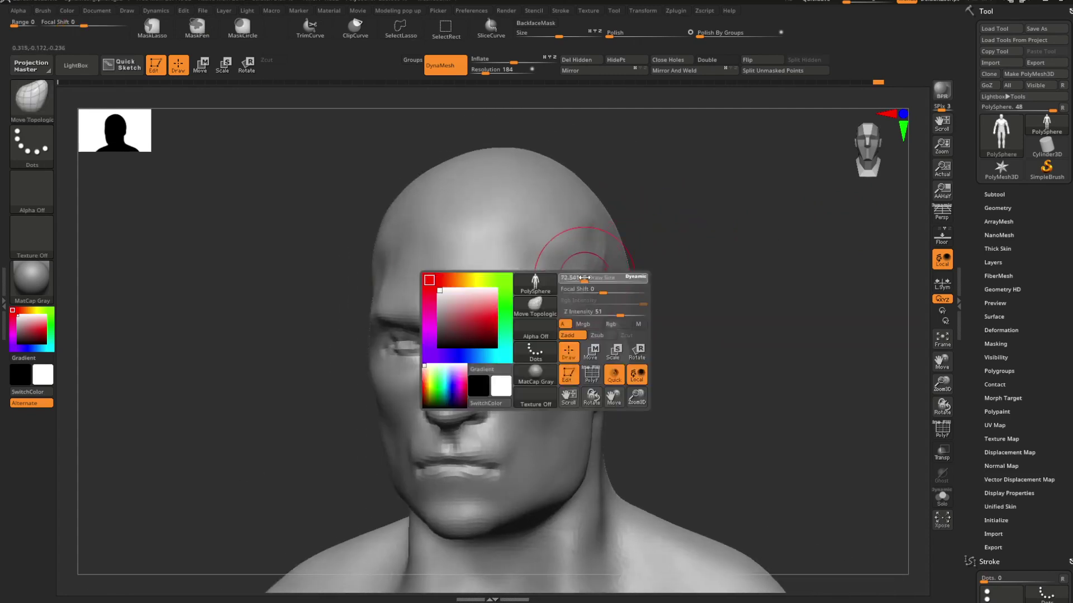
Step: Fill the hollow temples on the sides of the forehead with the ClayBuildup brush and smooth them
mouse_move(539, 257)
right_down()
mouse_move(656, 240)
mouse_move(575, 260)
mouse_move(603, 246)
mouse_move(591, 263)
mouse_move(582, 250)
right_up()
key(b)
key(c)
key(b)
key(space)
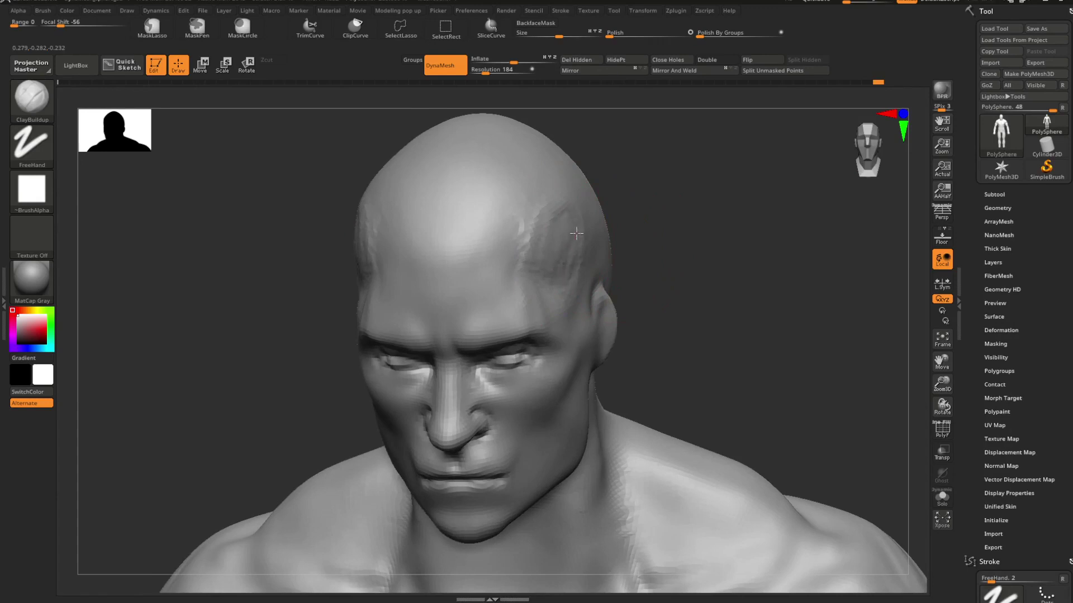
shift+drag(576, 234, 563, 280)
mouse_move(566, 299)
right_down()
mouse_move(629, 203)
mouse_move(666, 223)
mouse_move(632, 260)
mouse_move(651, 269)
right_up()
Step: Adjust the contour of the temples and the side of the forehead with a resized Move Topological brush
key(b)
key(m)
key(t)
key(space)
drag(647, 254, 631, 254)
right_drag(631, 254, 598, 264)
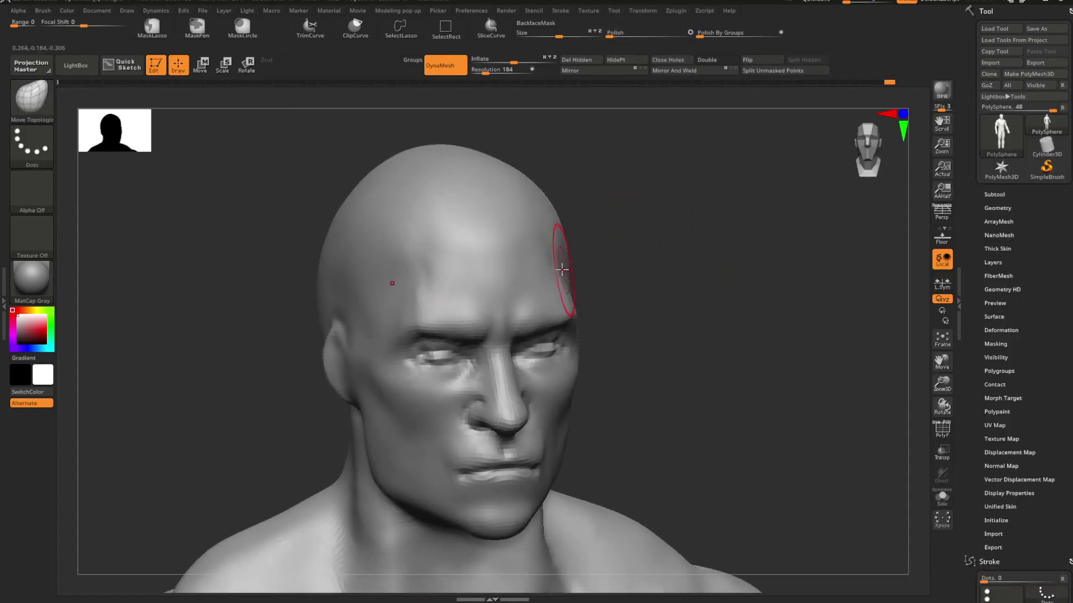
right_drag(557, 264, 598, 231)
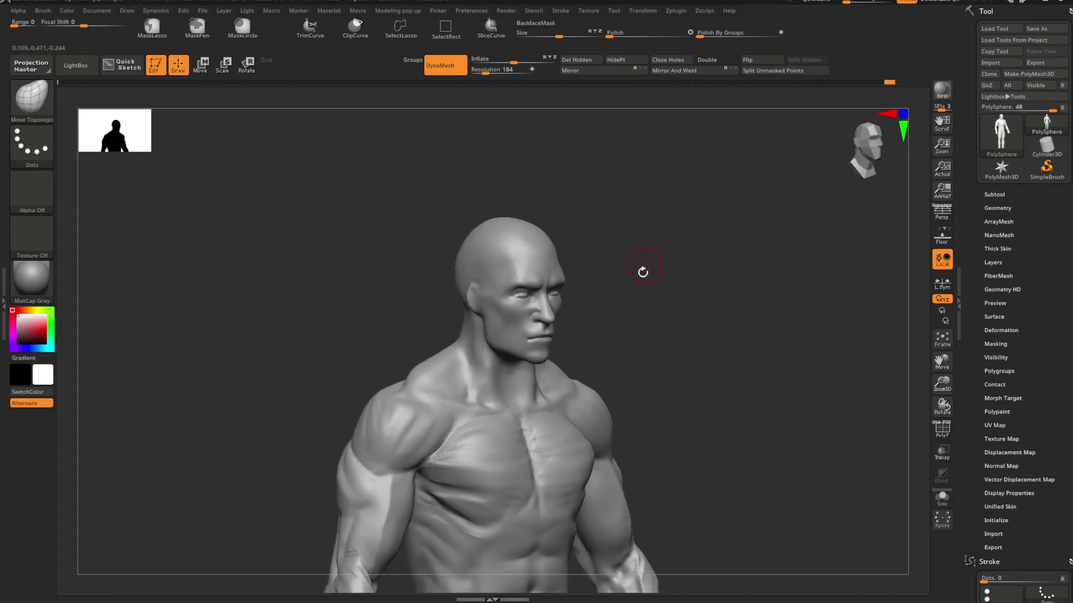
Step: Refine the eye openings and eyelids in front view with resized DamStandard and Move Topological brushes
mouse_move(643, 271)
ctrl+right_down()
mouse_move(615, 223)
mouse_move(639, 223)
mouse_move(648, 232)
mouse_move(597, 237)
mouse_move(620, 213)
mouse_move(799, 283)
ctrl+right_up()
mouse_move(694, 255)
shift+right_down()
mouse_move(671, 270)
mouse_move(649, 260)
mouse_move(674, 242)
shift+right_up()
key(b)
key(d)
key(s)
key(space)
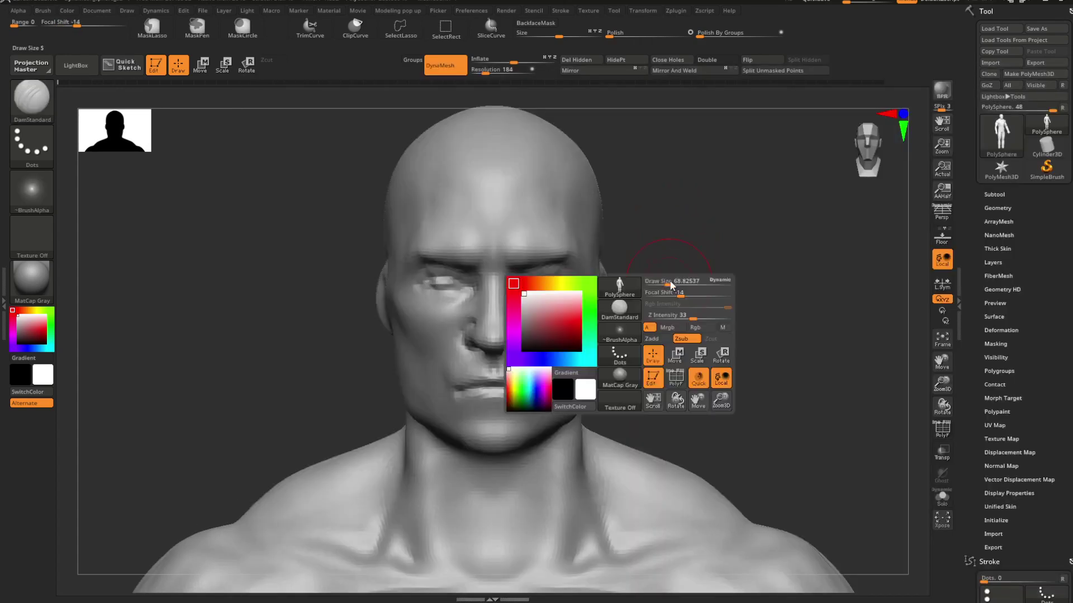
drag(670, 284, 665, 284)
key(b)
key(m)
key(t)
key(space)
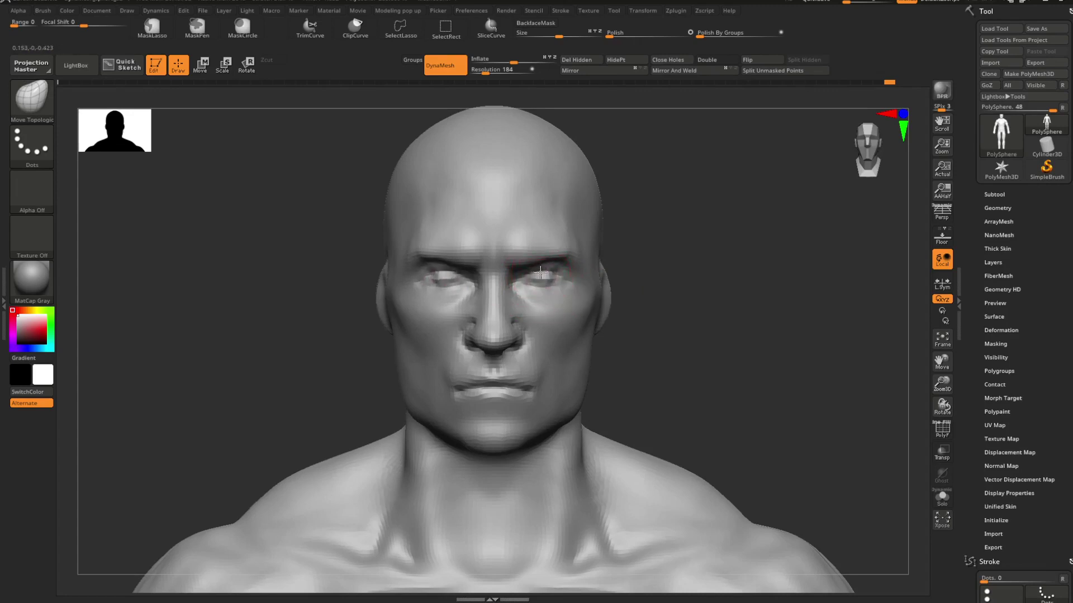
key(f)
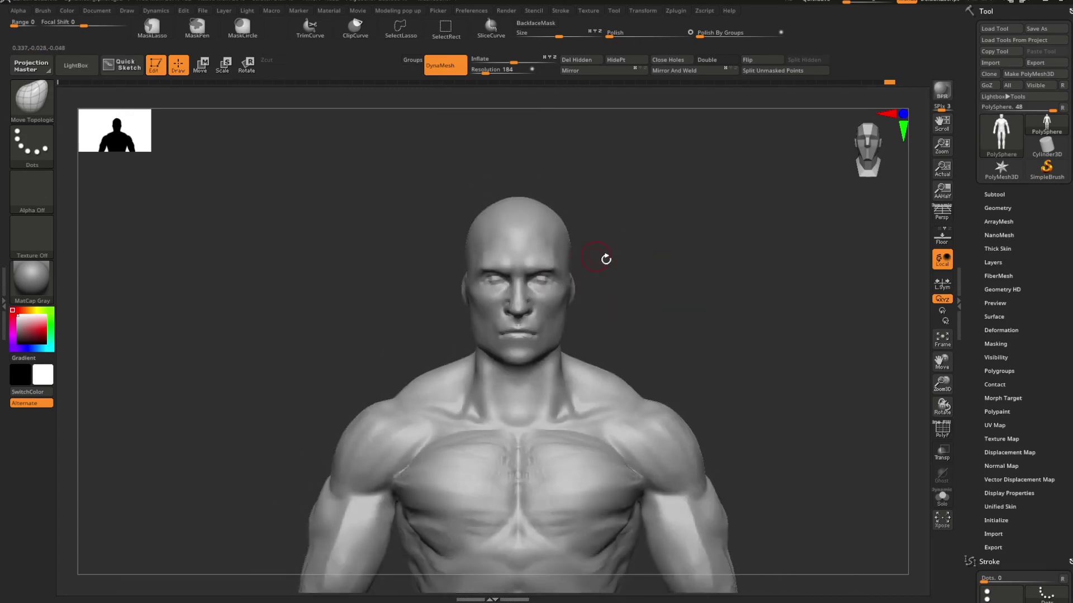
Step: Reshape the outer eye corners and the ends of the brows from both sides with the Move Topological brush
drag(606, 258, 676, 361)
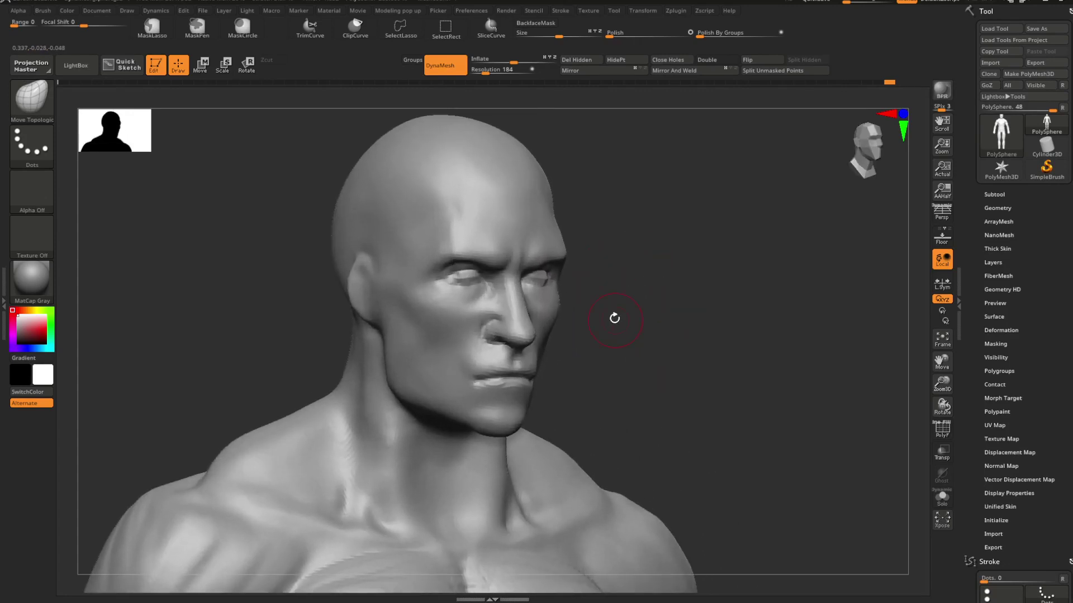
drag(601, 307, 653, 343)
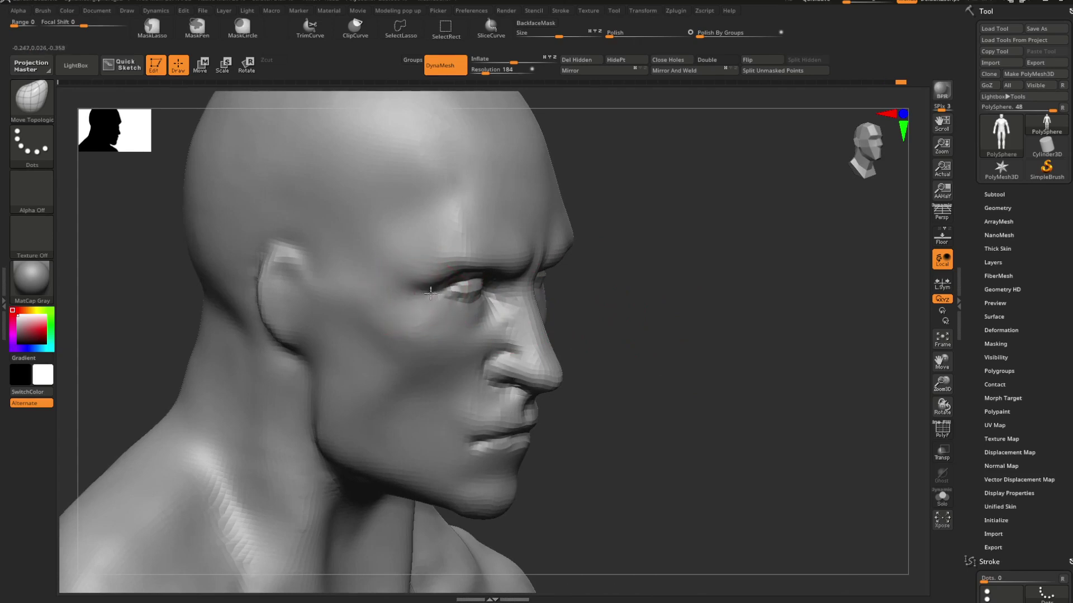
mouse_move(430, 292)
mouse_down()
mouse_move(739, 273)
mouse_move(690, 259)
mouse_move(626, 278)
mouse_up()
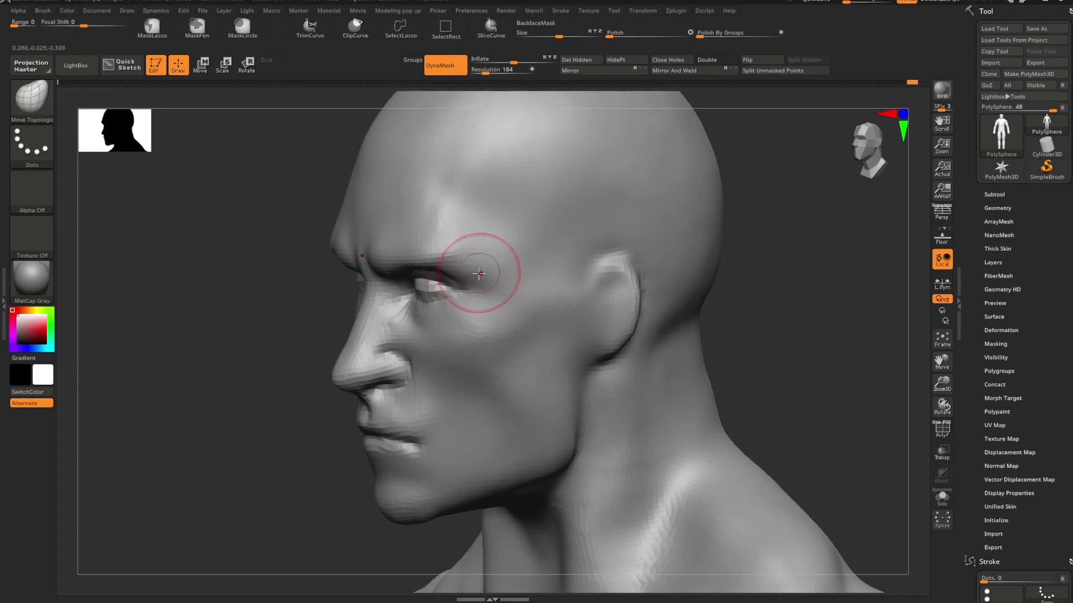
mouse_move(491, 287)
mouse_down()
mouse_move(559, 294)
mouse_move(546, 277)
mouse_move(603, 280)
mouse_move(641, 309)
mouse_move(606, 316)
mouse_move(668, 296)
mouse_up()
key(space)
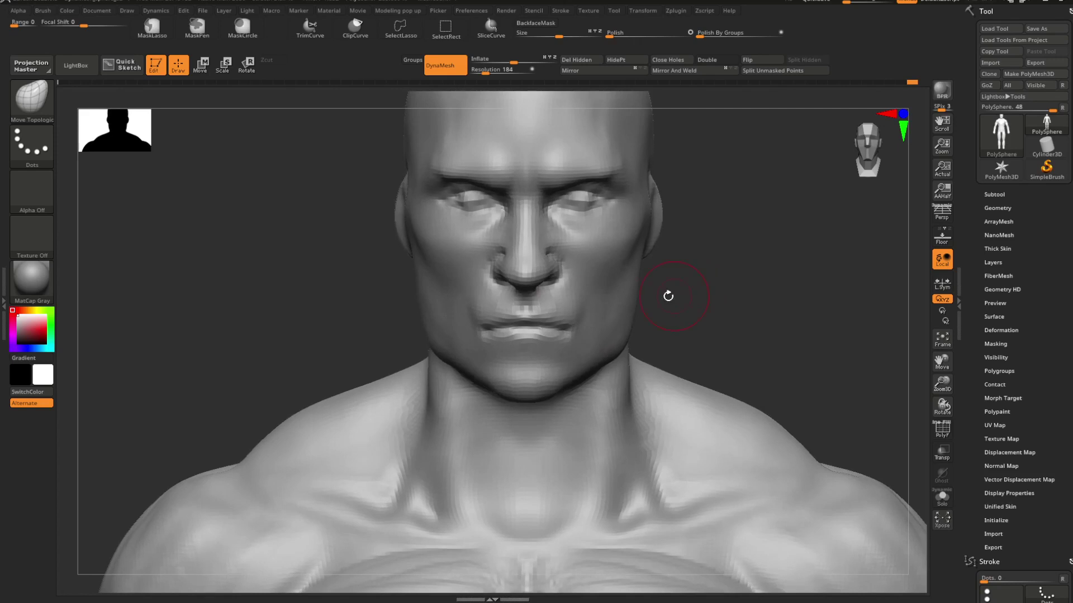
Step: Reshape the jawline and the sides of the chin with a resized Move Topological brush
key(space)
click(604, 307)
alt+drag(671, 301, 702, 268)
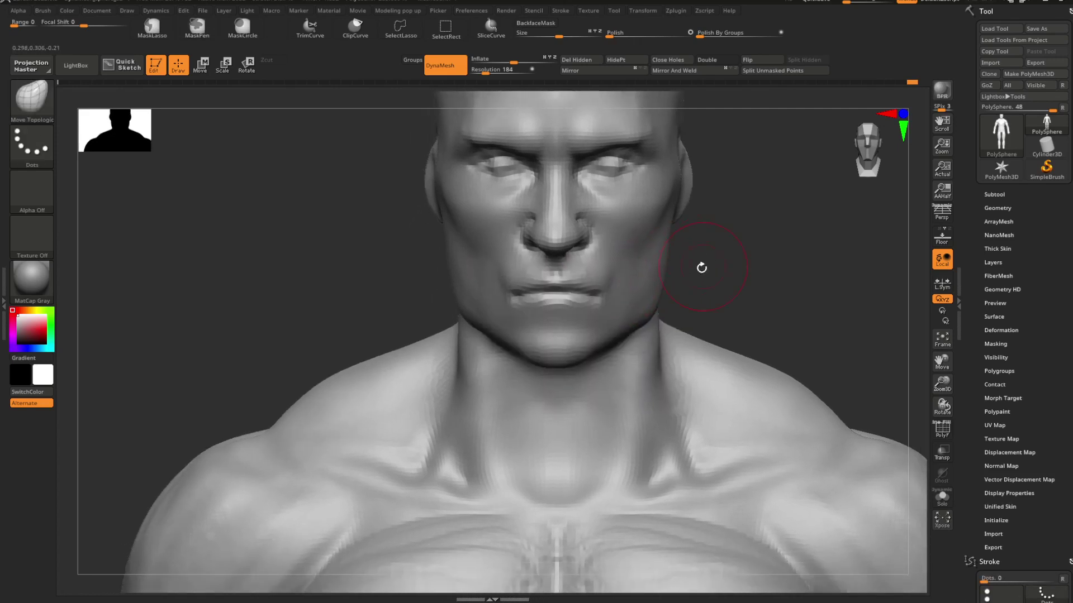
key(space)
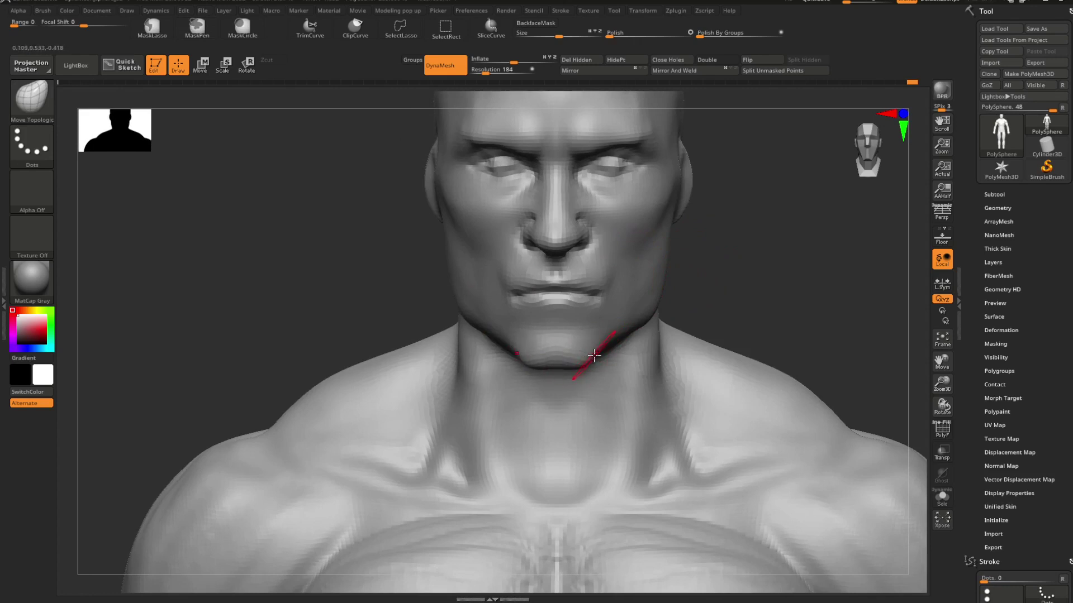
key(space)
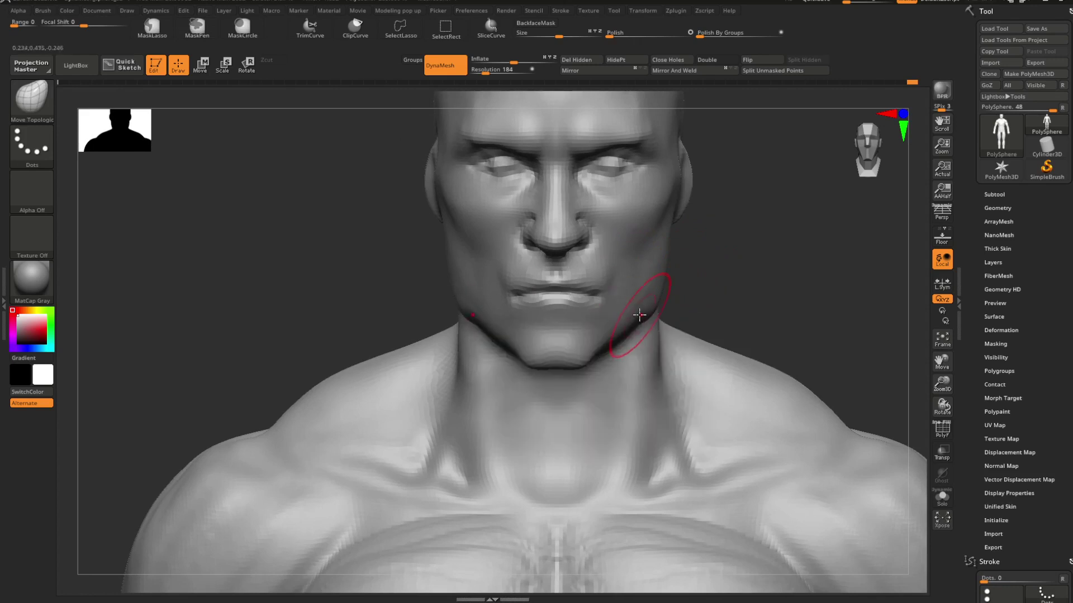
right_drag(683, 298, 659, 312)
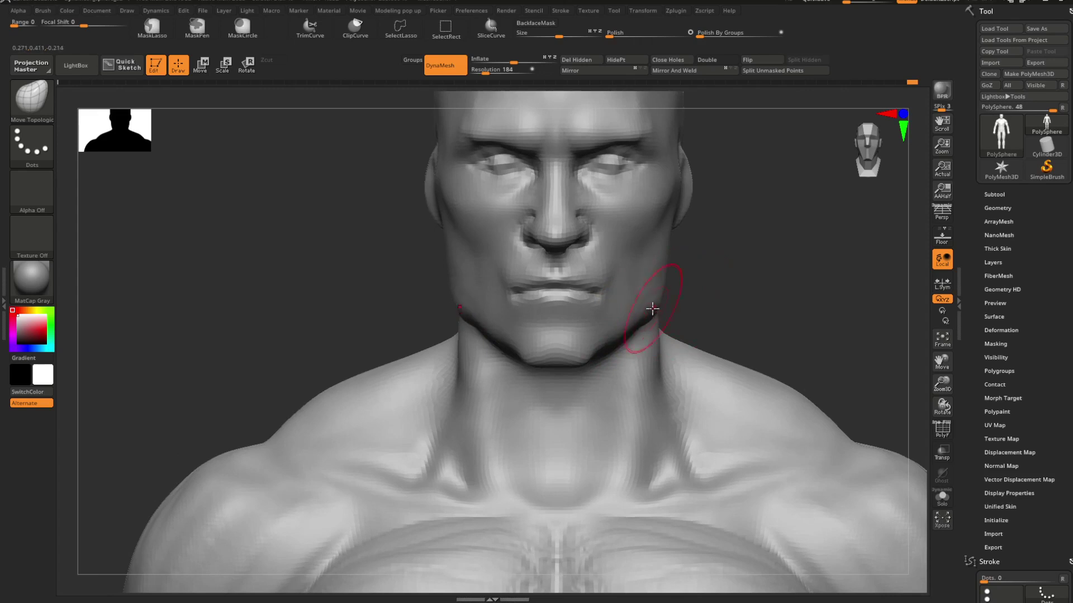
right_drag(696, 277, 703, 242)
Step: Carve the crease along the upper front edge of the ear with the DamStandard brush
key(b)
key(d)
key(s)
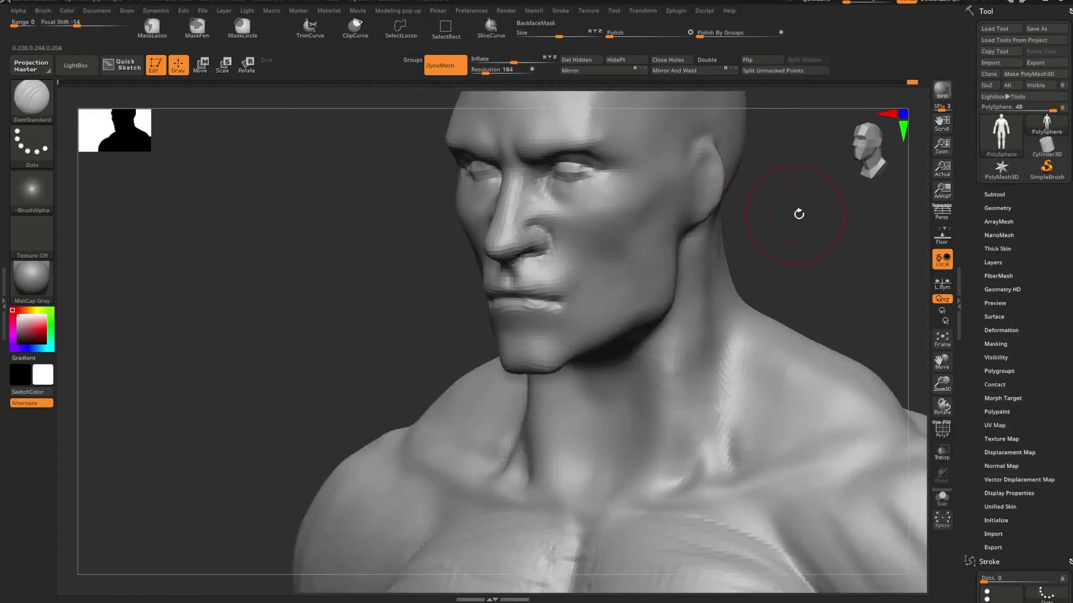
right_drag(797, 213, 694, 222)
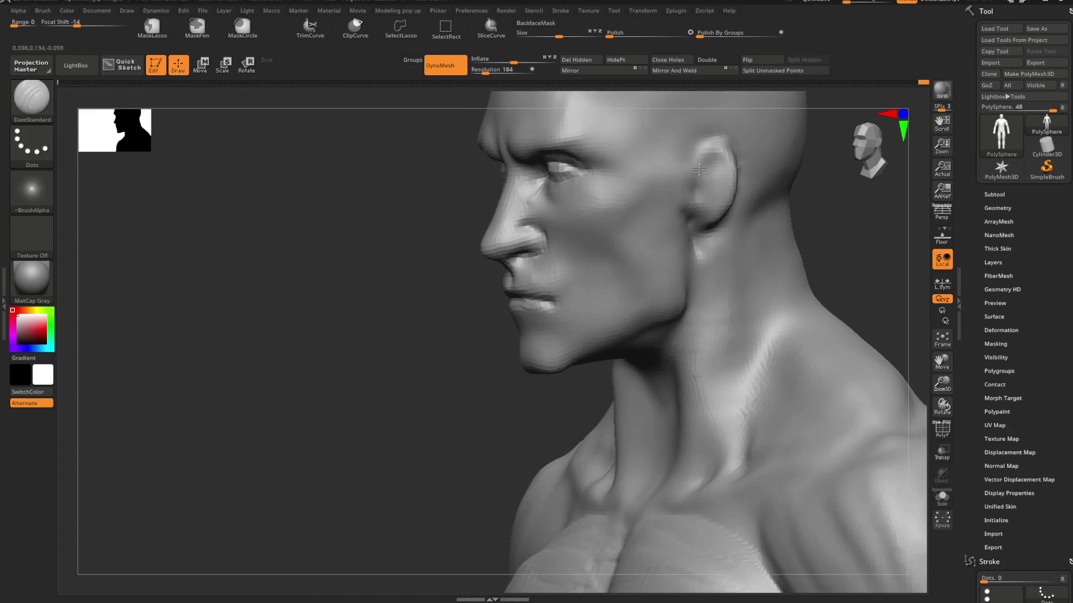
mouse_move(698, 168)
mouse_down()
mouse_move(691, 190)
mouse_move(724, 158)
mouse_up()
drag(833, 216, 772, 257)
Step: Adjust how the ears stand out from the head in three-quarter view with a resized Move Topological brush
key(b)
key(m)
key(t)
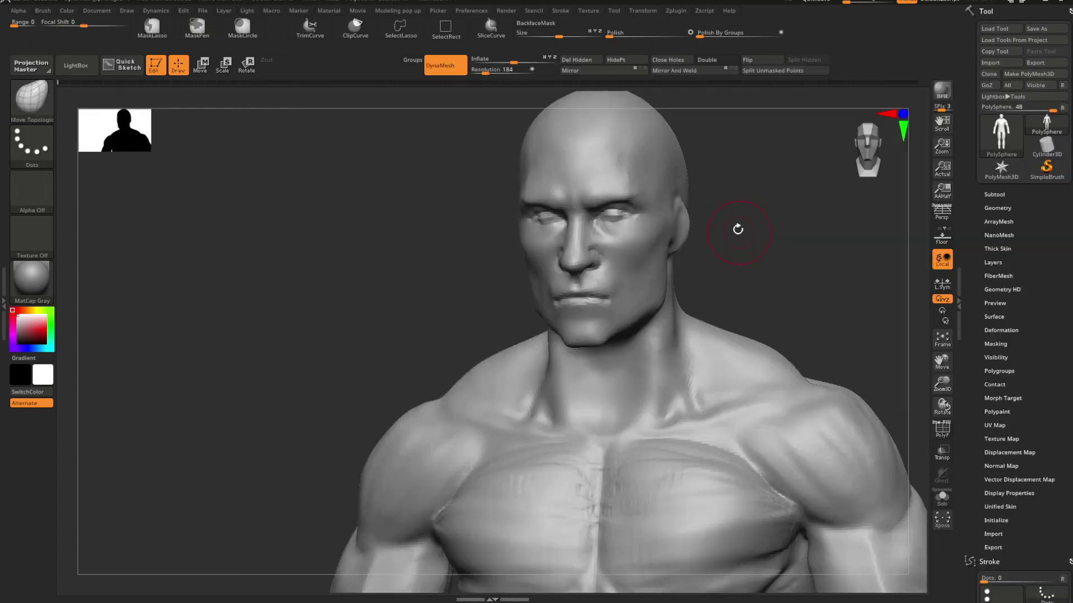
key(space)
drag(733, 225, 704, 251)
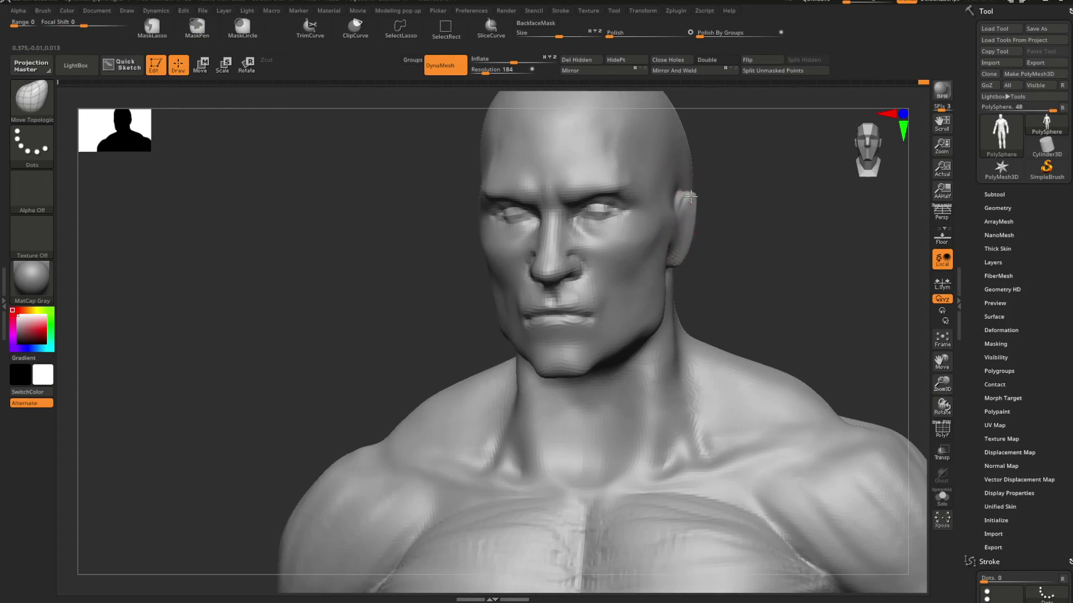
mouse_move(697, 239)
mouse_down()
mouse_move(745, 237)
mouse_move(754, 254)
mouse_move(773, 223)
mouse_move(698, 222)
mouse_move(694, 242)
mouse_move(735, 251)
mouse_move(729, 242)
mouse_move(761, 278)
mouse_move(759, 266)
mouse_move(747, 305)
mouse_up()
Step: Shape the ear's outline and lobe in side view with a resized Move Topological brush
key(f)
key(space)
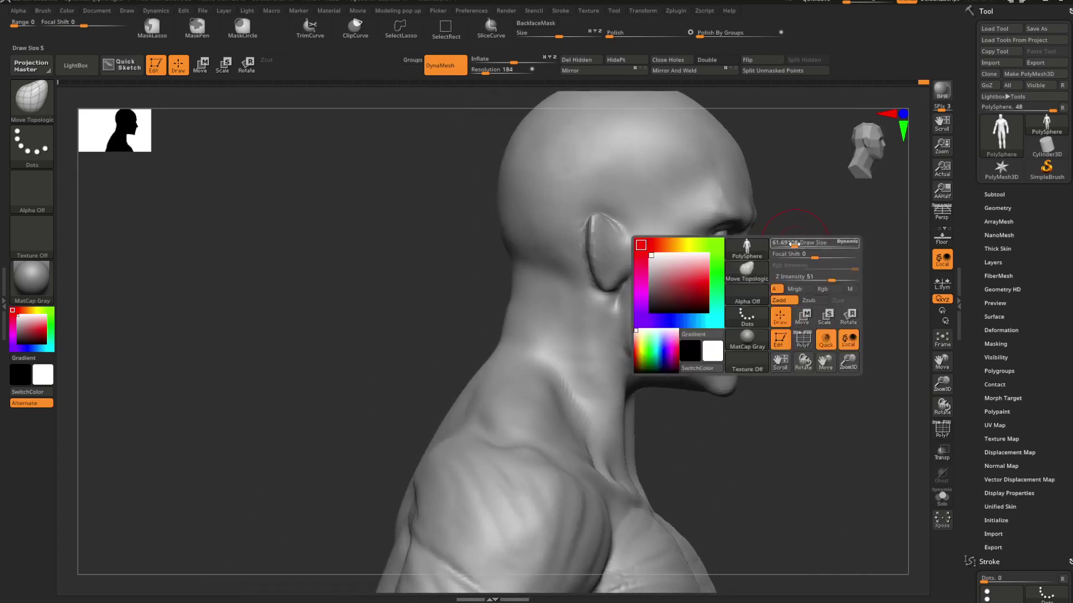
mouse_move(781, 242)
mouse_down()
mouse_move(792, 239)
mouse_move(749, 246)
mouse_up()
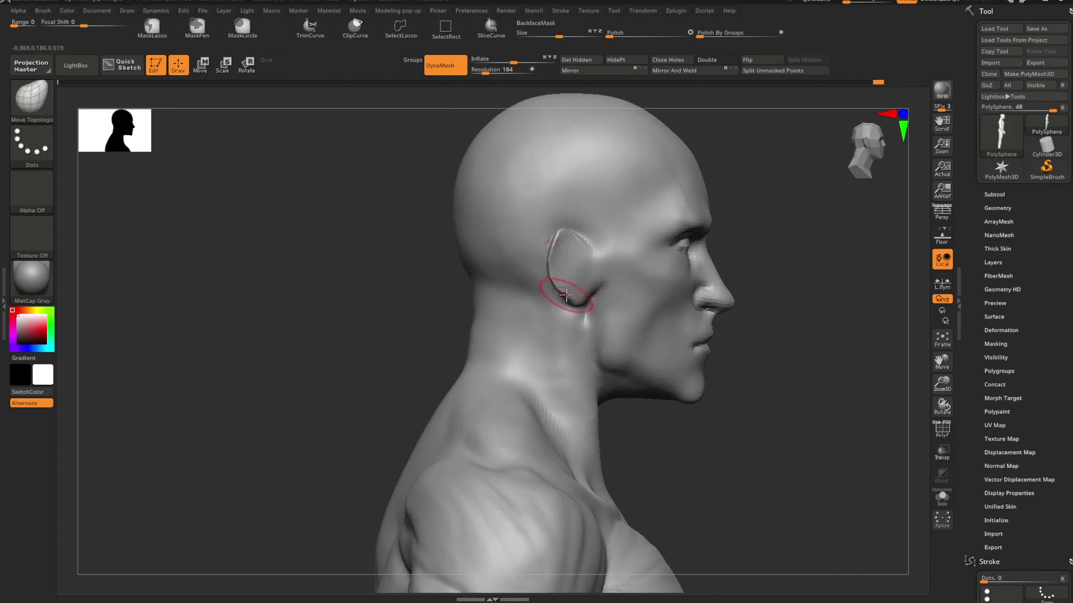
drag(774, 251, 732, 287)
Step: Pull the ear outward and adjust its front edge in three-quarter view with the Move Topological brush
right_drag(694, 285, 683, 311)
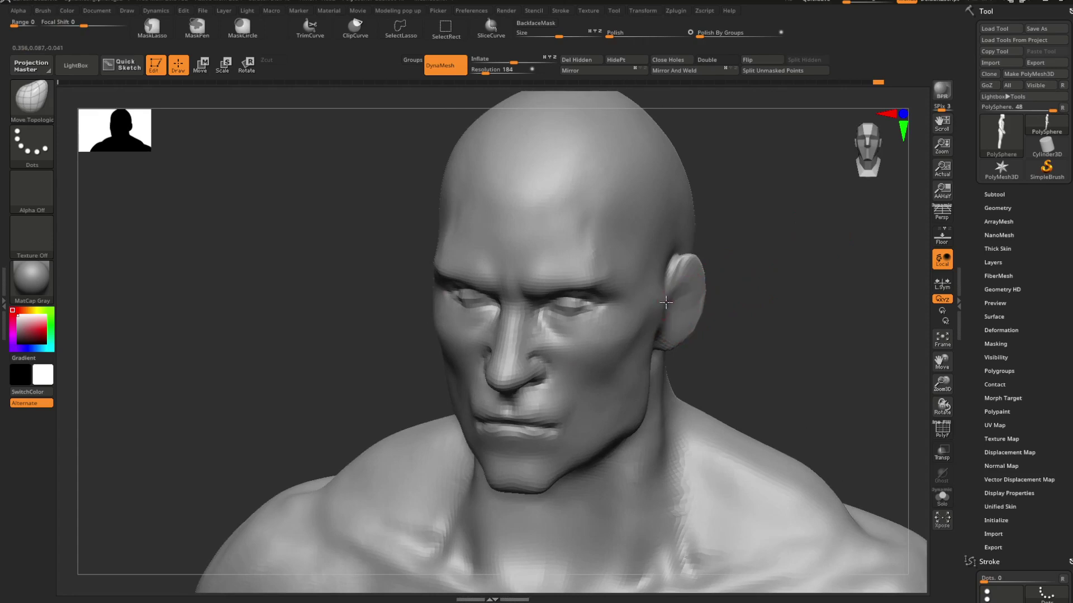
right_click(700, 293)
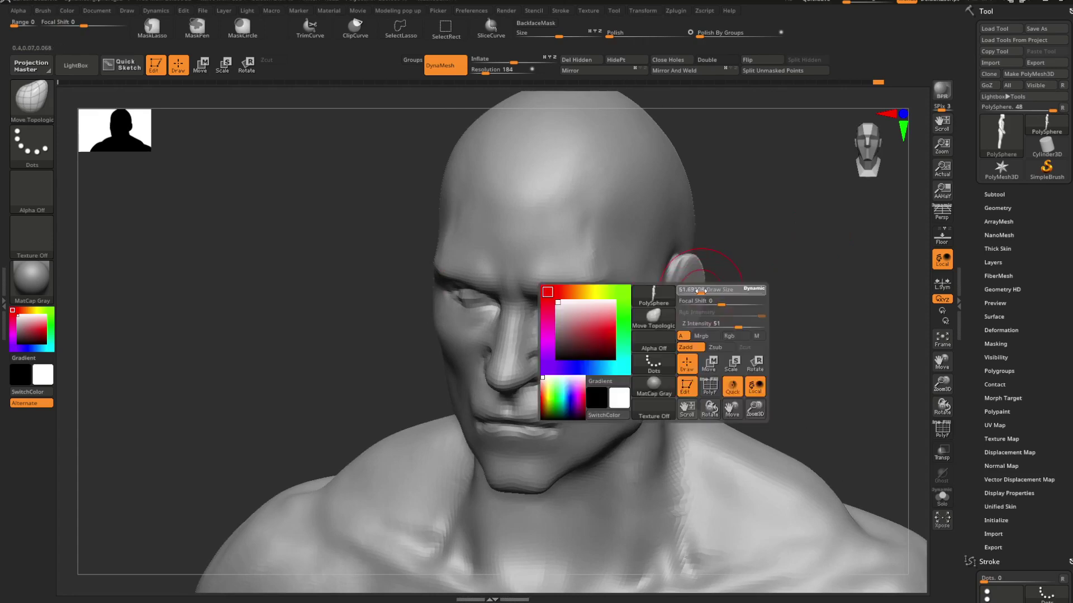
right_drag(687, 306, 742, 295)
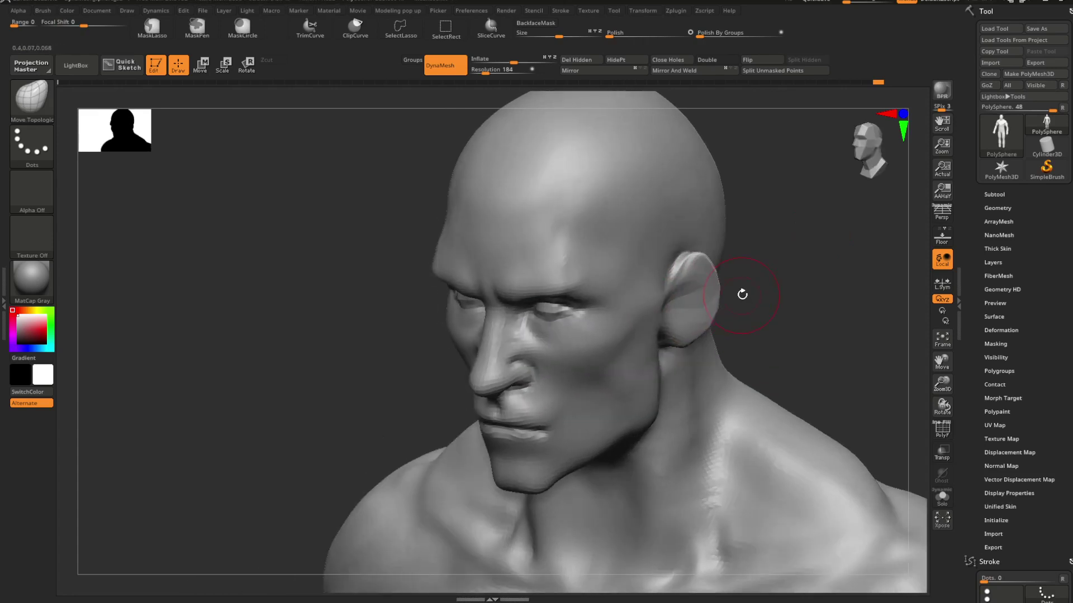
right_click(737, 294)
drag(731, 293, 740, 293)
right_drag(720, 296, 677, 314)
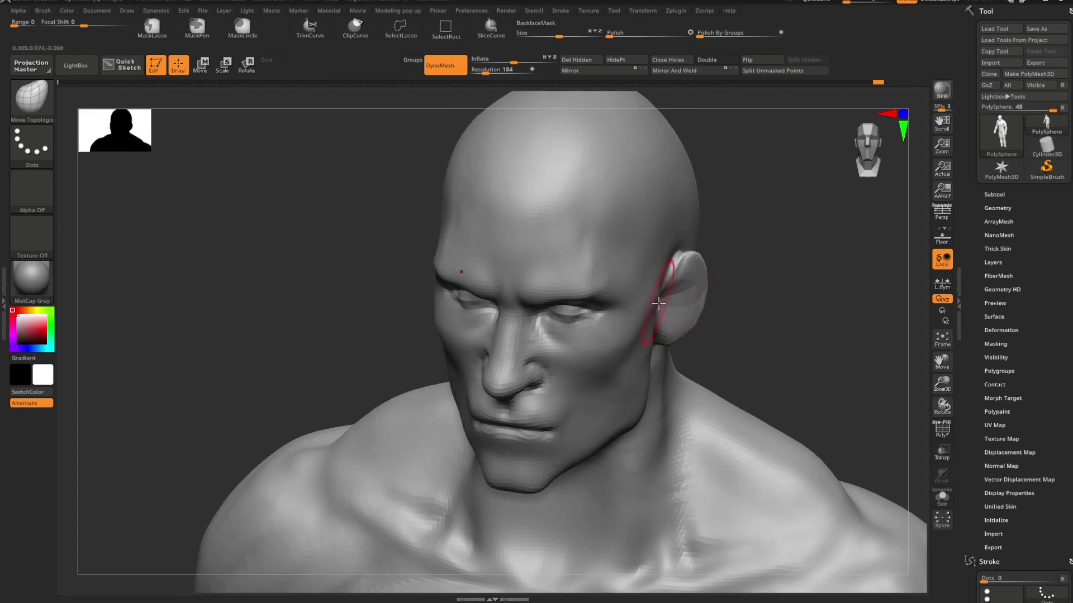
Step: Rework the ear's attachment to the head with a resized Move Topological brush and smooth the upper ear
mouse_move(728, 285)
shift+mouse_down()
mouse_move(678, 307)
mouse_move(812, 249)
mouse_move(694, 273)
mouse_move(738, 286)
mouse_move(642, 312)
shift+mouse_up()
key(space)
key(ctrl+z)
key(space)
mouse_move(749, 302)
mouse_down()
mouse_move(713, 298)
mouse_move(736, 299)
mouse_up()
drag(643, 302, 690, 294)
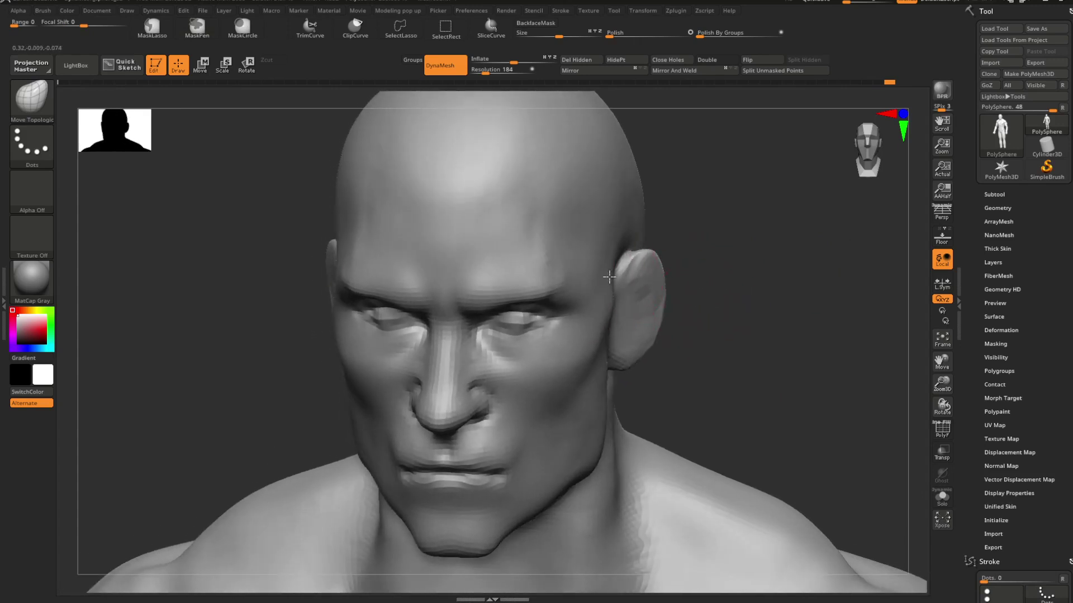
mouse_move(625, 263)
shift+mouse_down()
mouse_move(720, 240)
mouse_move(631, 261)
mouse_move(650, 258)
shift+mouse_up()
key(ctrl)
key(shift)
mouse_move(691, 254)
shift+mouse_down()
mouse_move(709, 250)
mouse_move(646, 259)
shift+mouse_up()
Step: Switch to the DamStandard brush and examine the ear's shape and mesh density with the polyframe displayed
key(b)
key(d)
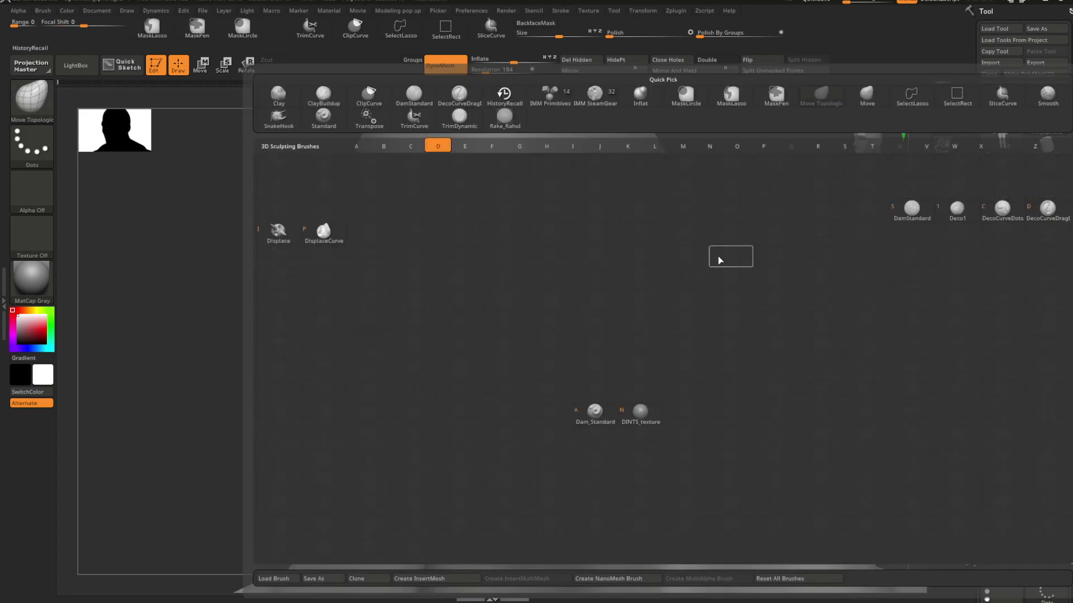
key(s)
right_click(729, 259)
mouse_move(735, 259)
right_down()
mouse_move(765, 258)
mouse_move(696, 232)
mouse_move(723, 254)
right_up()
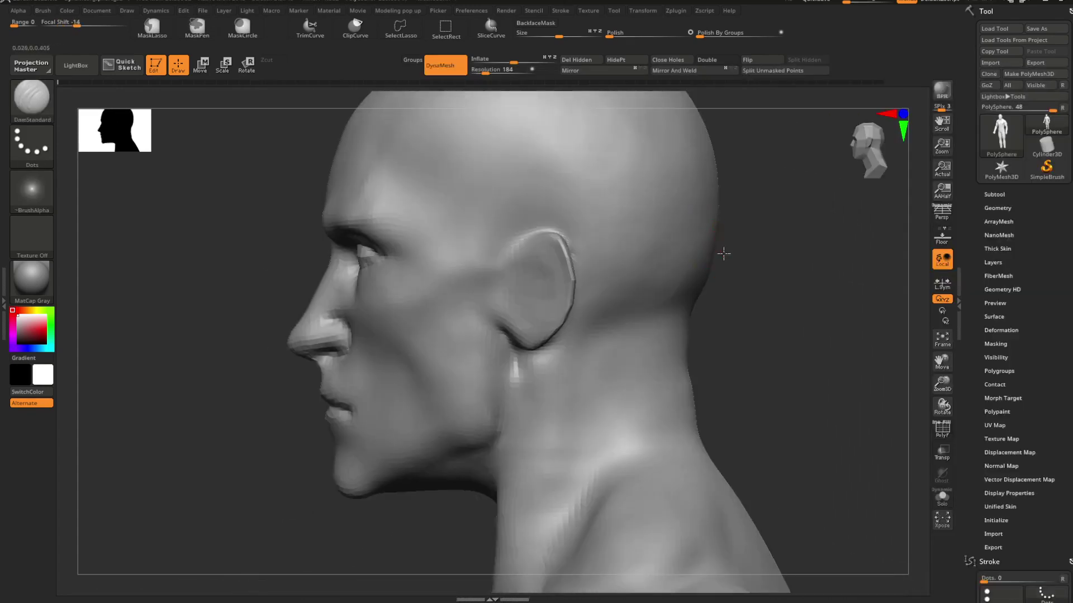
drag(724, 253, 673, 285)
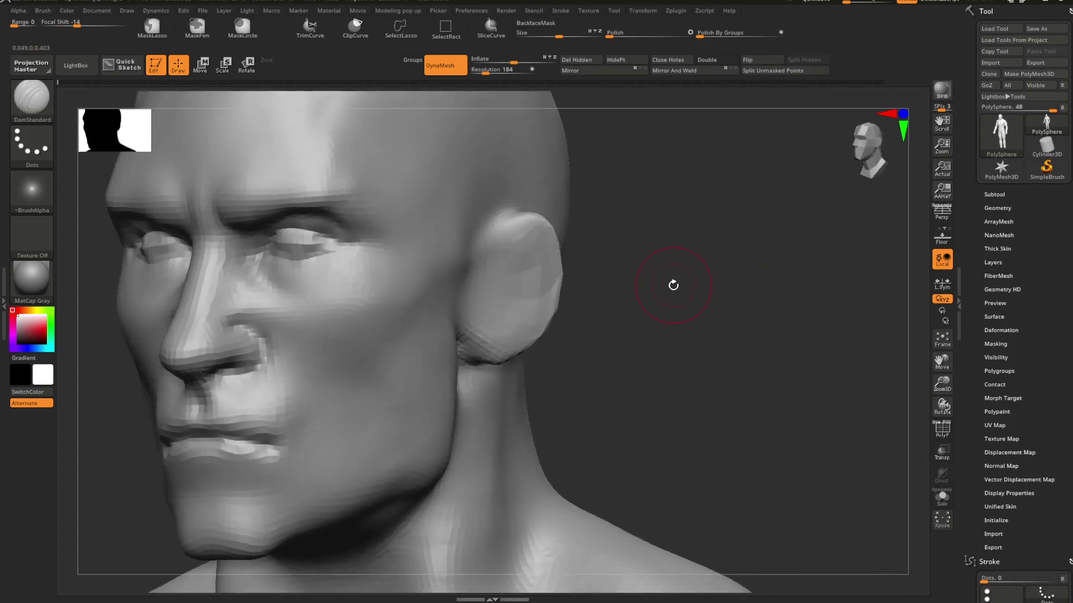
key(shift+f)
key(shift+f)
key(shift+f)
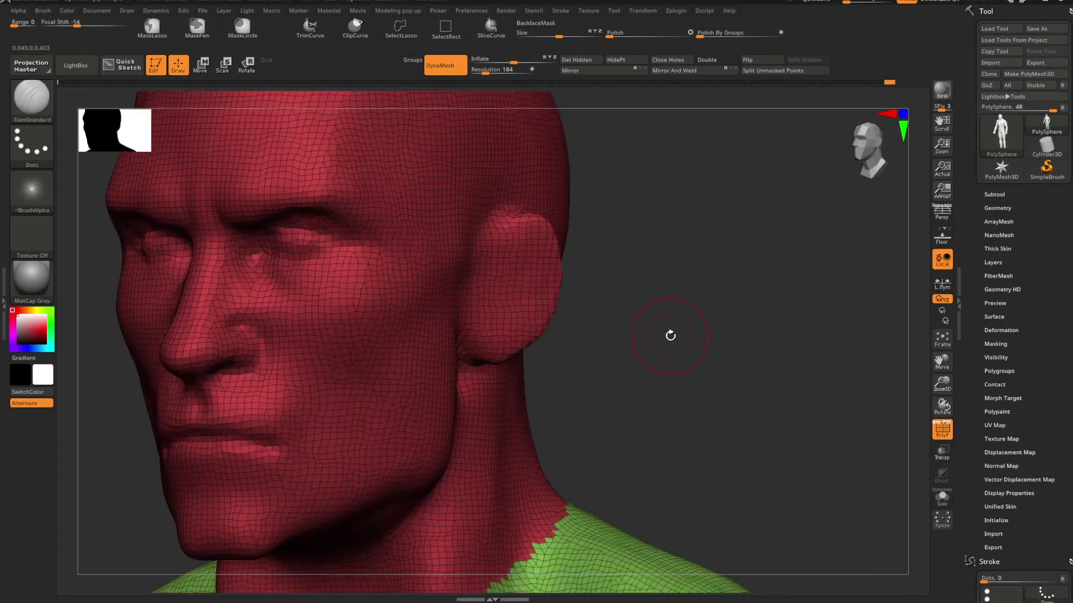
key(shift+f)
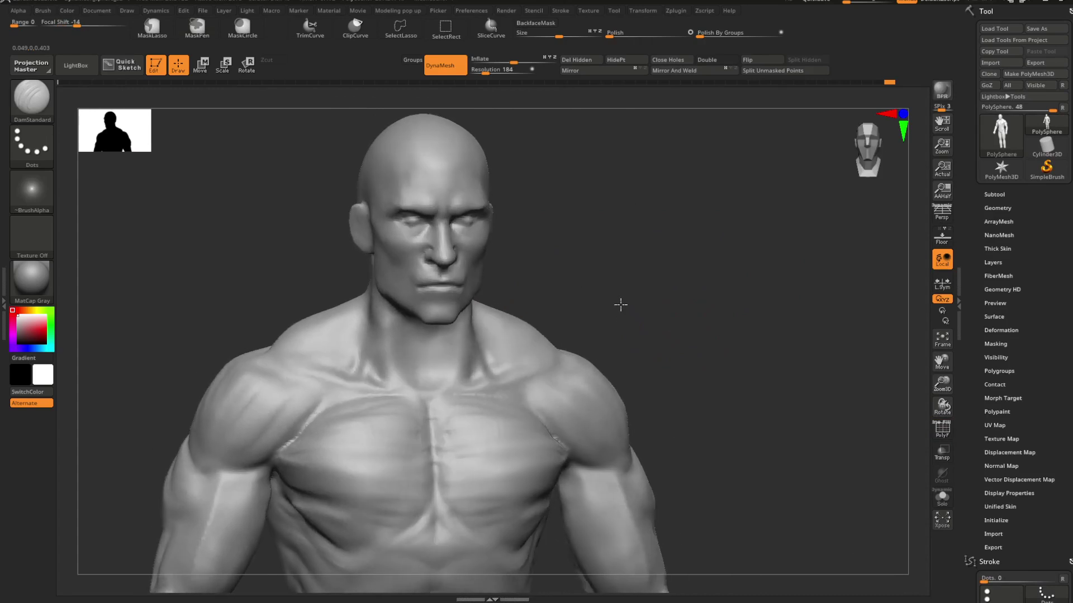
Step: Build up the upper throat under the jaw with a resized ClayBuildup brush and smooth it
mouse_move(621, 297)
alt+mouse_down()
mouse_move(596, 283)
mouse_move(587, 257)
mouse_move(661, 321)
mouse_move(615, 304)
mouse_move(649, 311)
mouse_move(628, 307)
mouse_move(646, 291)
mouse_move(680, 297)
mouse_move(648, 325)
mouse_move(761, 196)
mouse_move(778, 246)
mouse_move(730, 230)
mouse_move(682, 280)
mouse_move(718, 217)
mouse_move(700, 275)
mouse_move(683, 256)
mouse_move(614, 284)
alt+mouse_up()
key(b)
key(m)
key(t)
key(space)
key(b)
key(c)
key(b)
key(space)
key(space)
key(space)
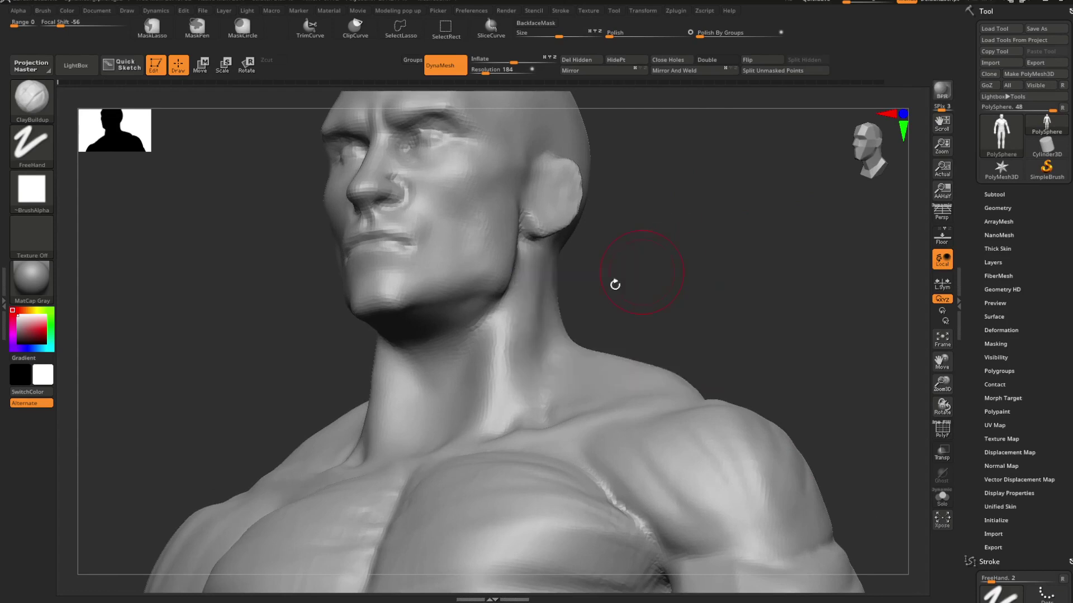
shift+drag(438, 377, 450, 343)
key(space)
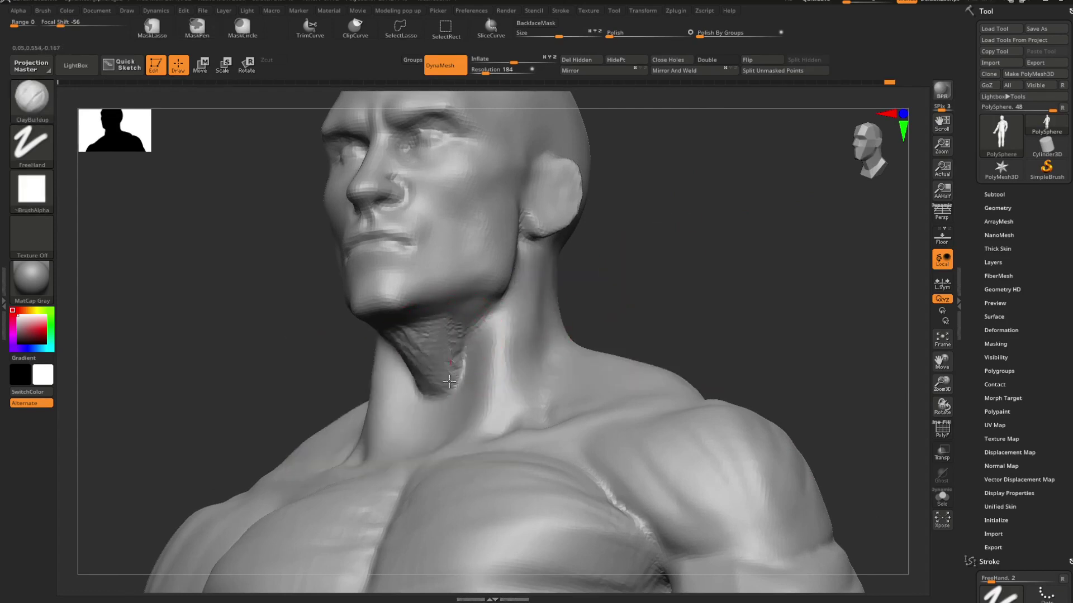
shift+drag(450, 382, 456, 334)
Step: Add more volume beneath the jaw from both sides of the neck with a resized ClayBuildup brush
mouse_move(598, 285)
mouse_down()
mouse_move(642, 289)
mouse_move(651, 277)
mouse_move(605, 361)
mouse_move(618, 352)
mouse_move(568, 335)
mouse_move(576, 319)
mouse_up()
key(space)
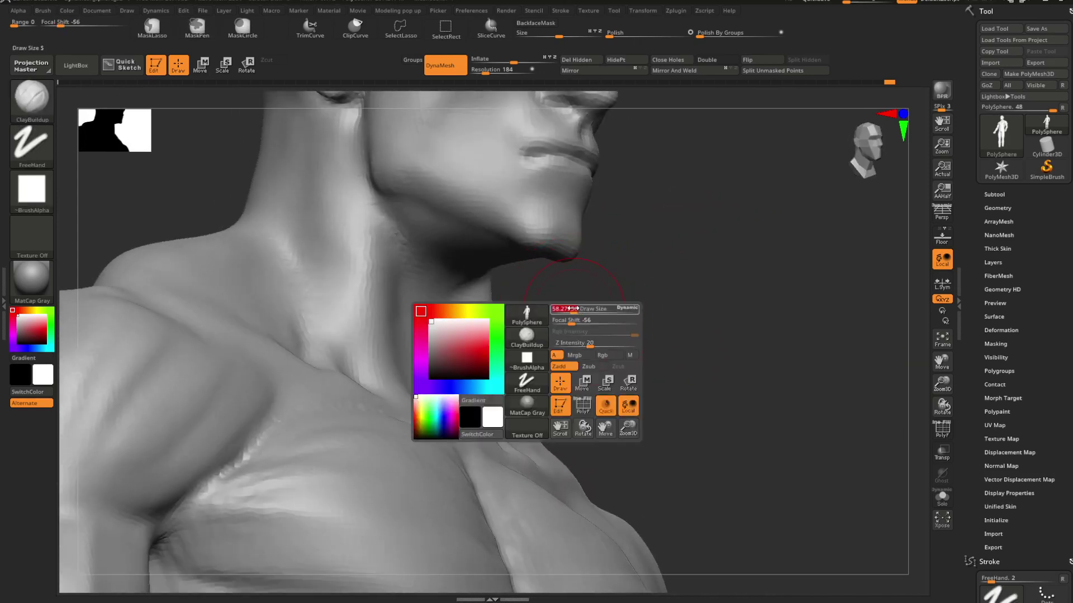
drag(419, 305, 459, 273)
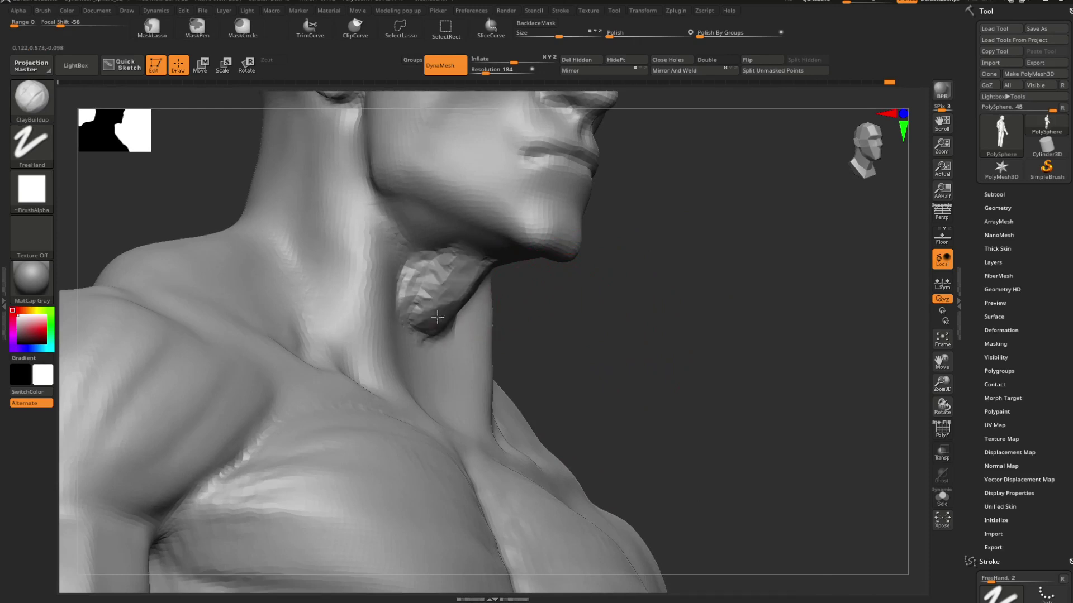
drag(607, 333, 520, 338)
key(space)
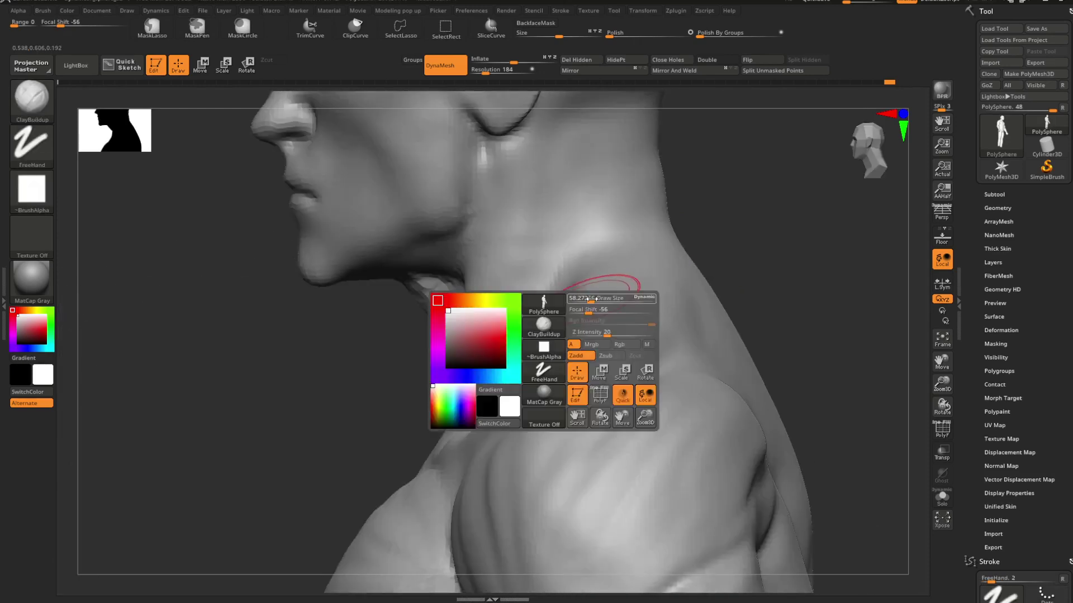
drag(693, 241, 761, 231)
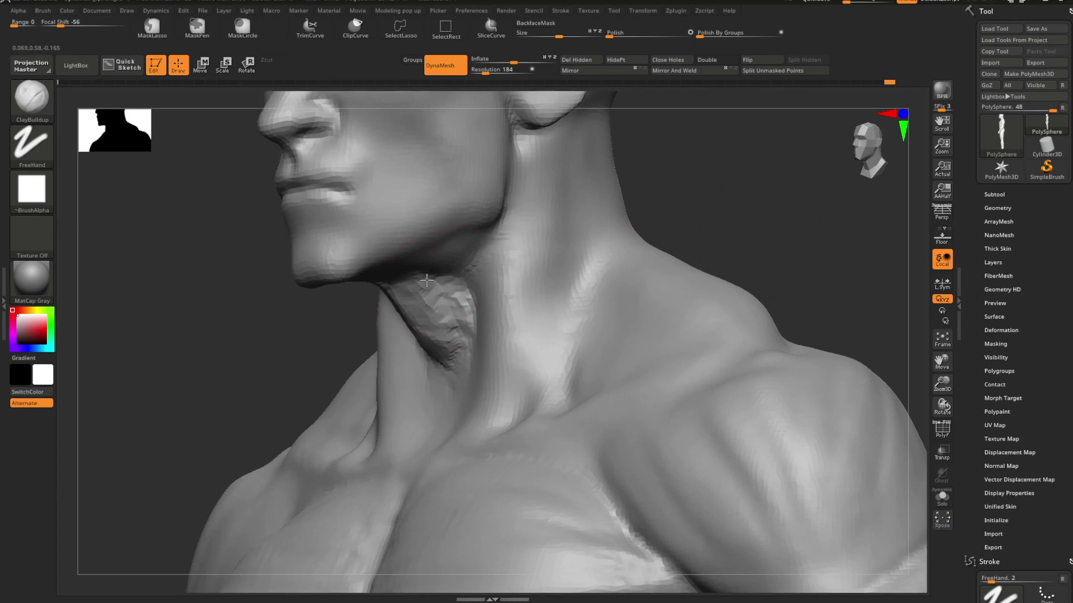
Step: Build up the front of the throat down to the collarbones with ClayBuildup and smooth the strokes
mouse_move(540, 271)
mouse_down()
mouse_move(699, 135)
mouse_move(609, 177)
mouse_move(678, 220)
mouse_move(737, 194)
mouse_move(630, 247)
mouse_up()
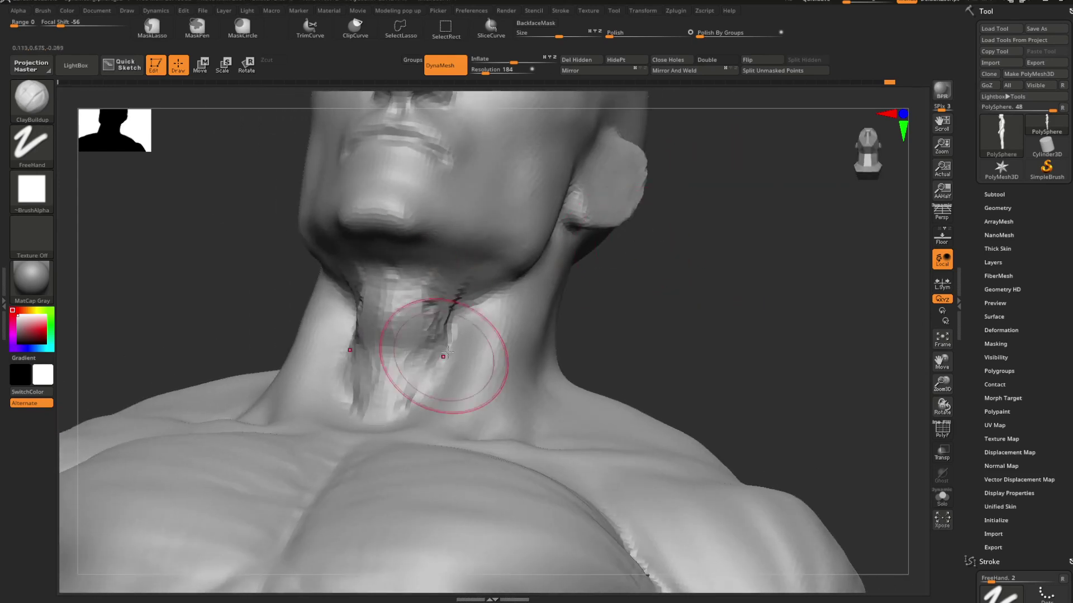
mouse_move(636, 286)
mouse_down()
mouse_move(654, 295)
mouse_move(590, 314)
mouse_up()
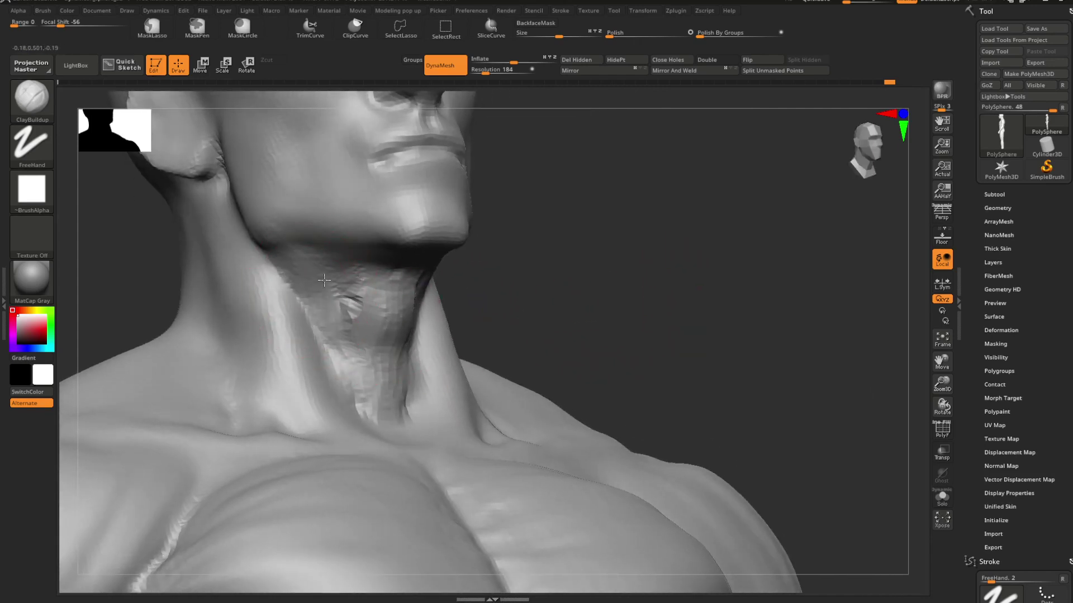
key(shift)
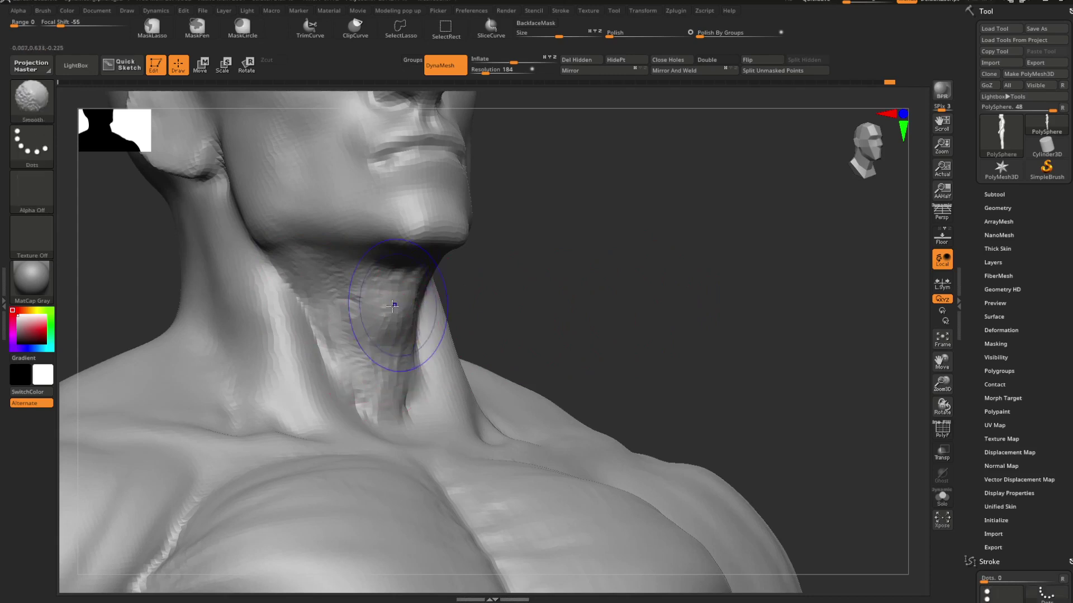
mouse_move(535, 304)
alt+mouse_down()
mouse_move(568, 247)
mouse_move(558, 274)
mouse_move(603, 251)
mouse_move(641, 268)
mouse_move(462, 304)
alt+mouse_up()
key(shift)
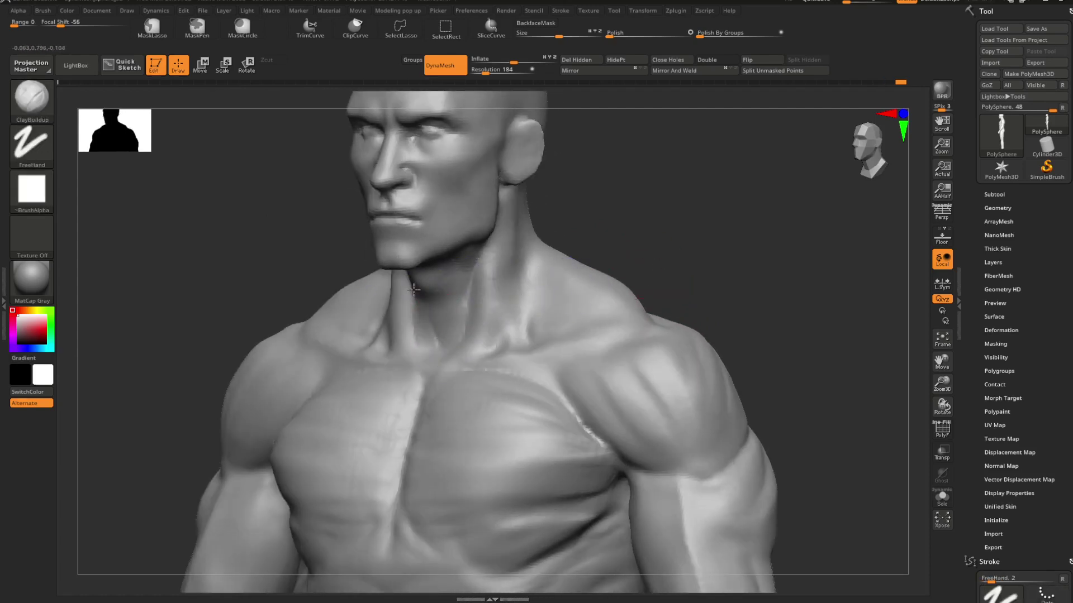
key(shift)
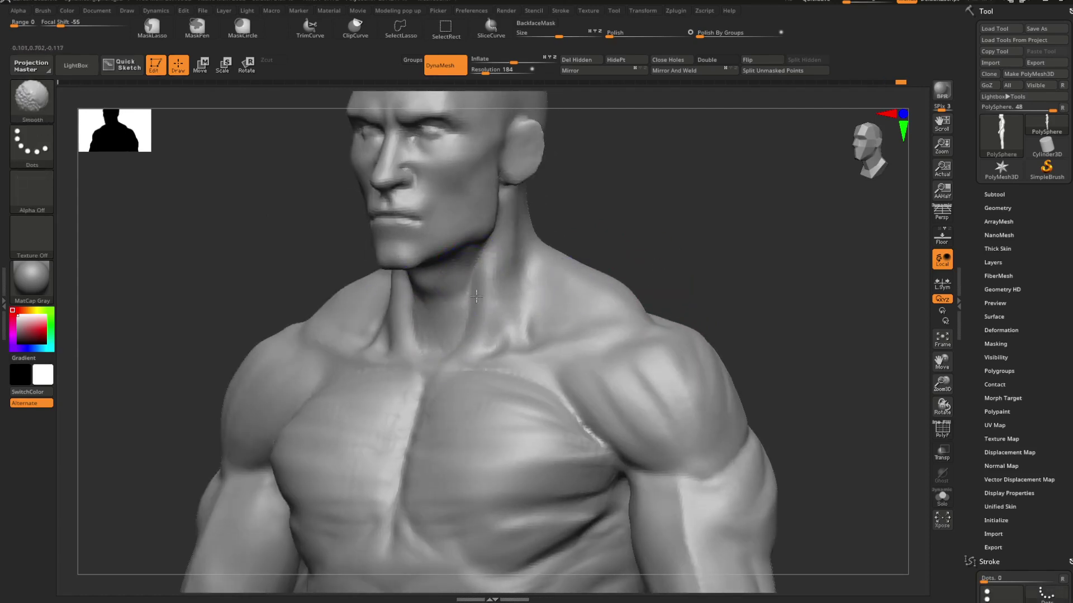
Step: Adjust the contours of the side neck muscles and the base of the neck with a resized Move Topological brush
mouse_move(553, 246)
mouse_down()
mouse_move(620, 235)
mouse_move(584, 240)
mouse_move(616, 264)
mouse_move(467, 322)
mouse_up()
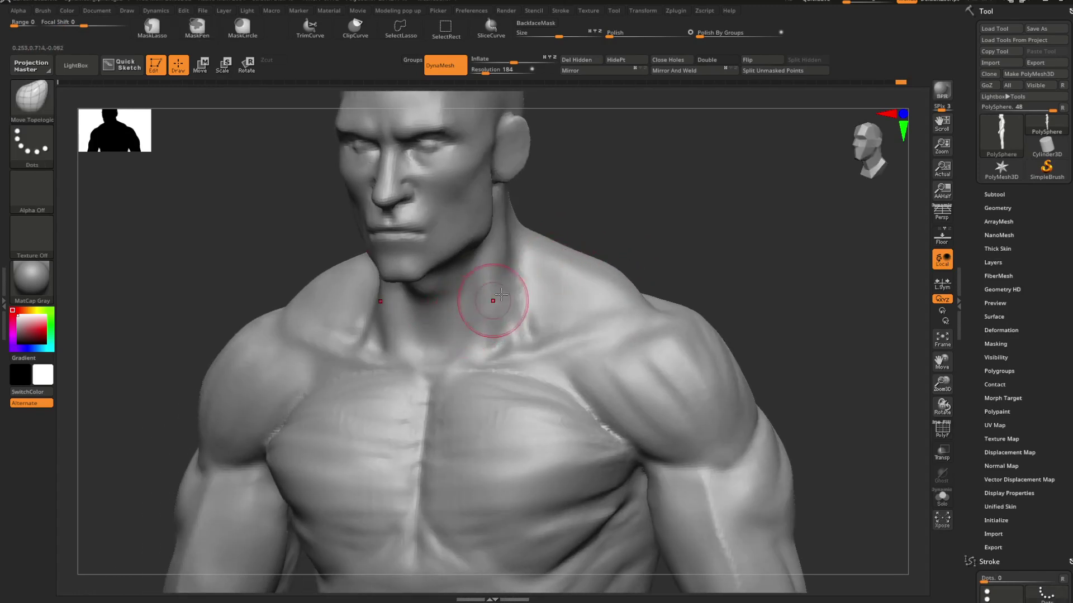
drag(550, 234, 601, 240)
key(space)
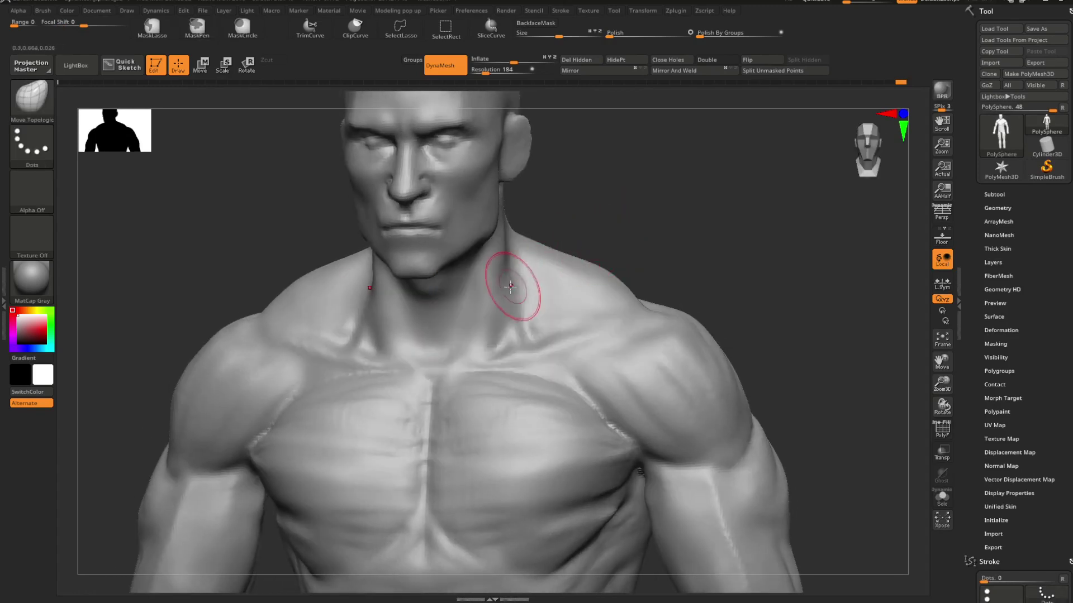
drag(616, 237, 540, 312)
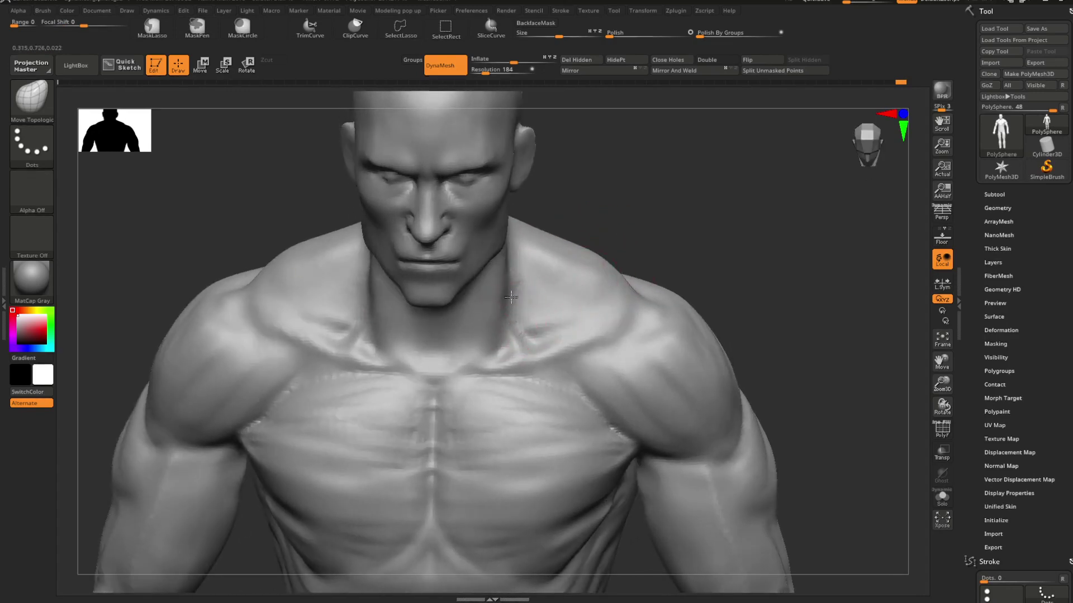
mouse_move(596, 223)
mouse_down()
mouse_move(629, 240)
mouse_move(615, 243)
mouse_move(642, 215)
mouse_move(627, 240)
mouse_move(642, 229)
mouse_up()
alt+drag(671, 263, 657, 244)
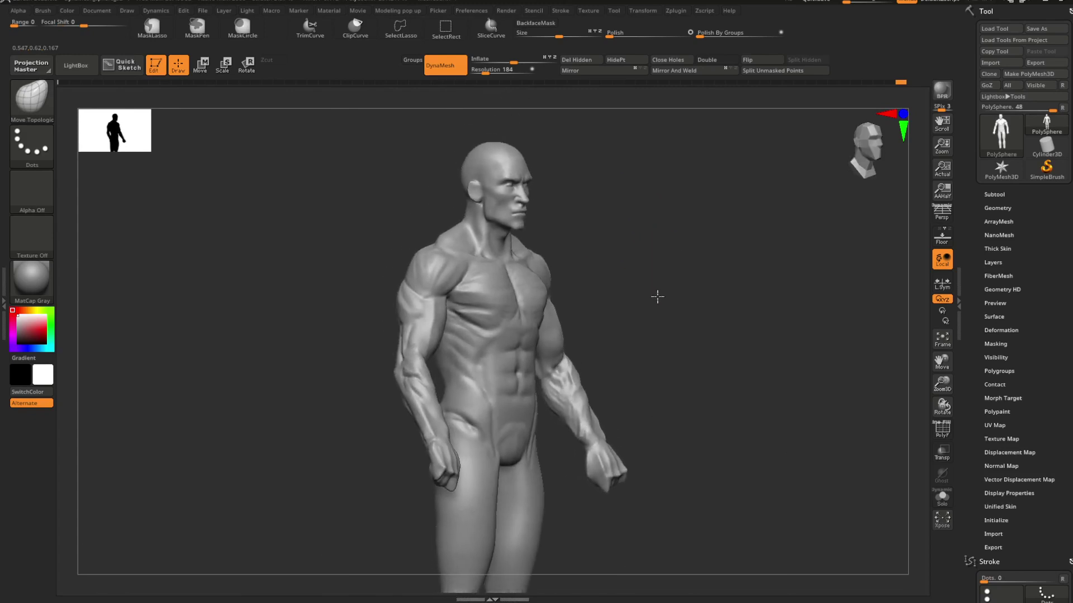
Step: Hide both arms and the outer shoulders with rectangular selections, keeping the head, torso and legs visible
alt+drag(640, 288, 645, 229)
alt+drag(655, 305, 757, 377)
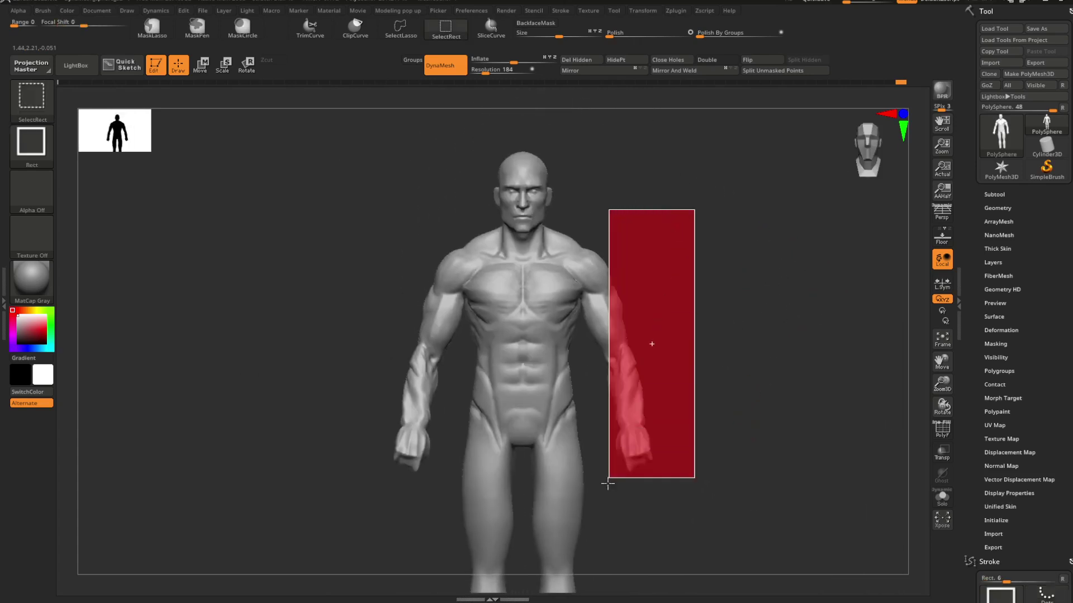
ctrl+alt+shift+drag(594, 512, 594, 512)
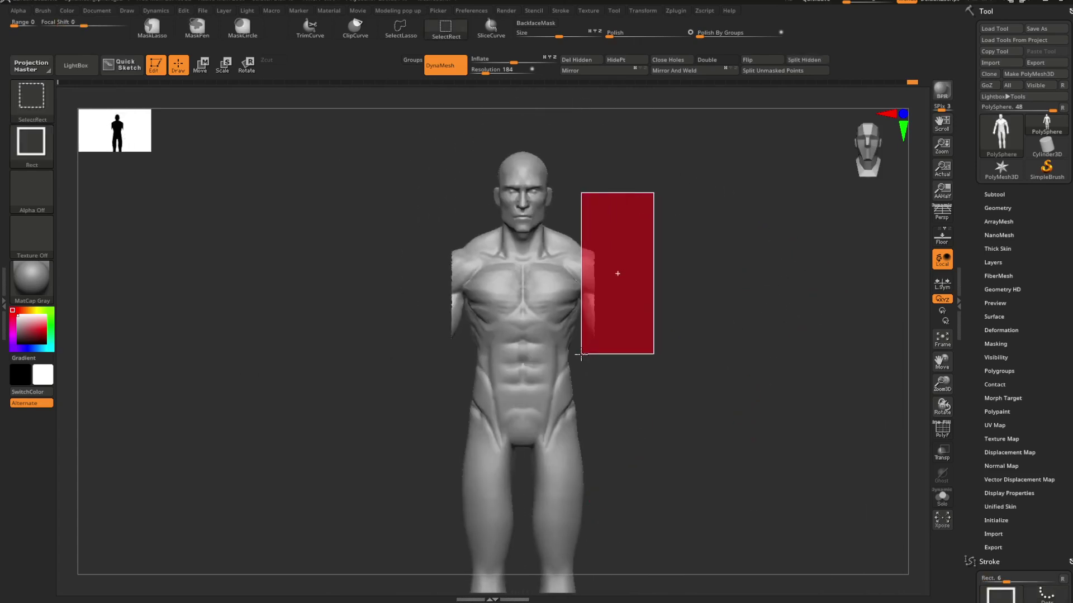
mouse_move(584, 347)
mouse_down()
mouse_move(646, 352)
mouse_move(678, 379)
mouse_move(690, 323)
mouse_move(710, 338)
mouse_move(751, 333)
mouse_move(697, 333)
mouse_move(693, 318)
mouse_up()
key(b)
key(space)
key(ctrl+z)
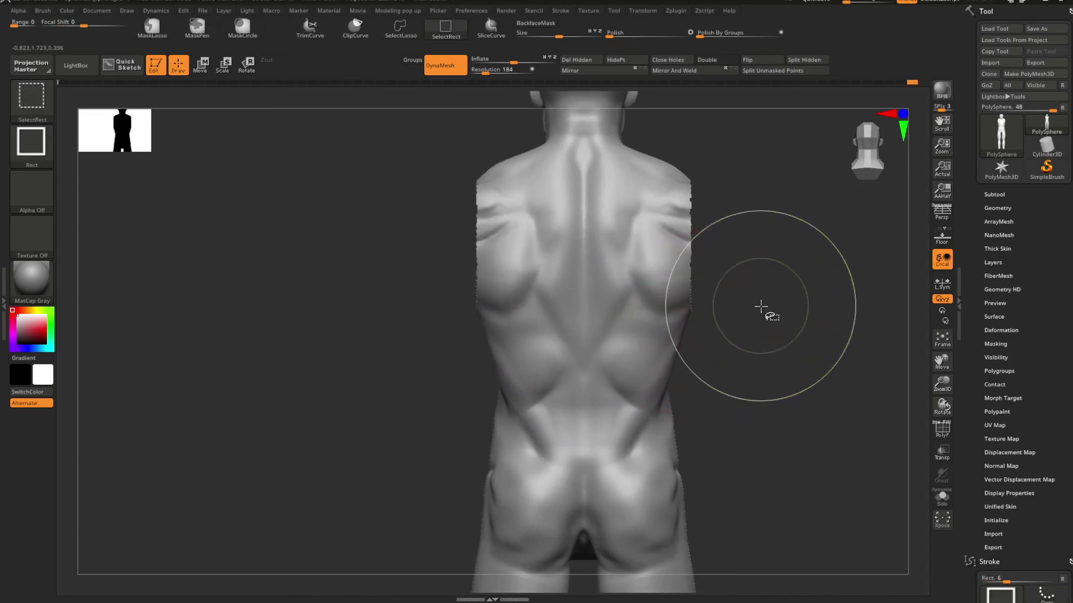
ctrl+shift+click(760, 306)
key(ctrl+z)
ctrl+click(800, 292)
ctrl+shift+click(811, 285)
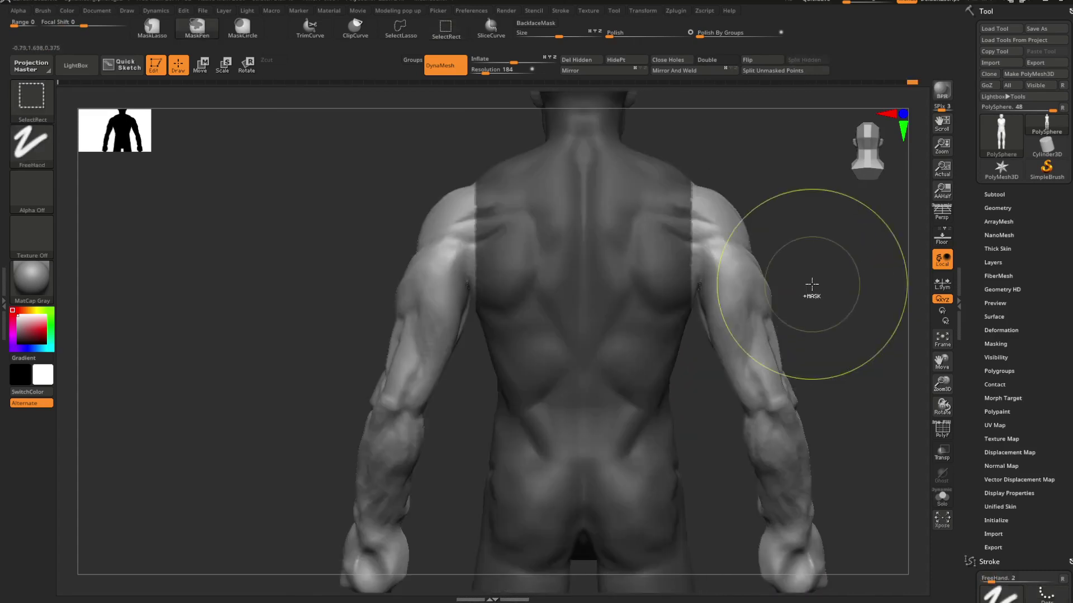
ctrl+click(813, 285)
key(ctrl+z)
key(ctrl+z)
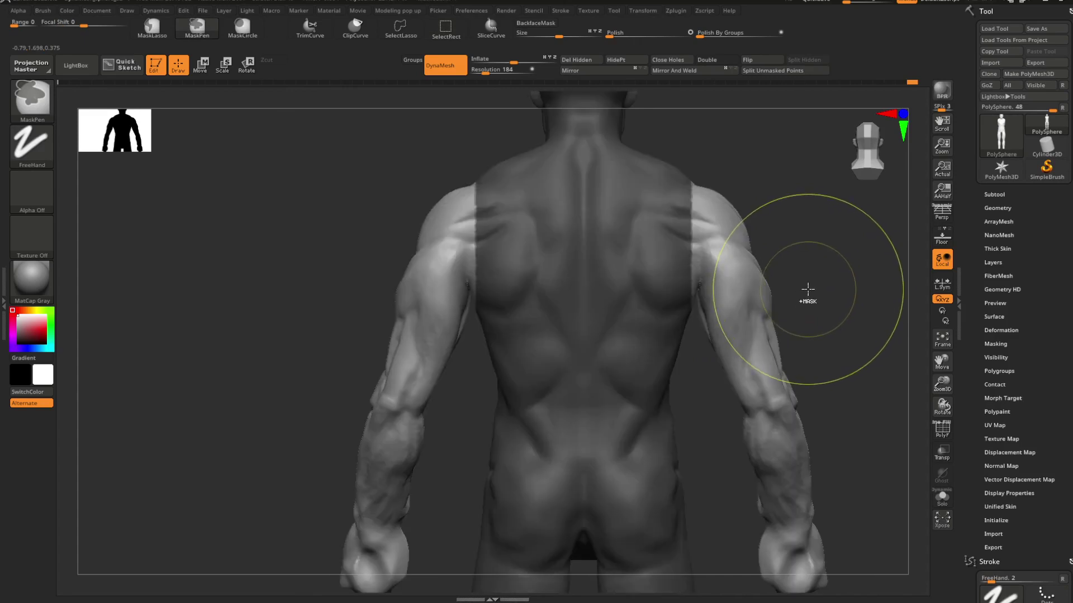
ctrl+click(810, 287)
key(ctrl+shift)
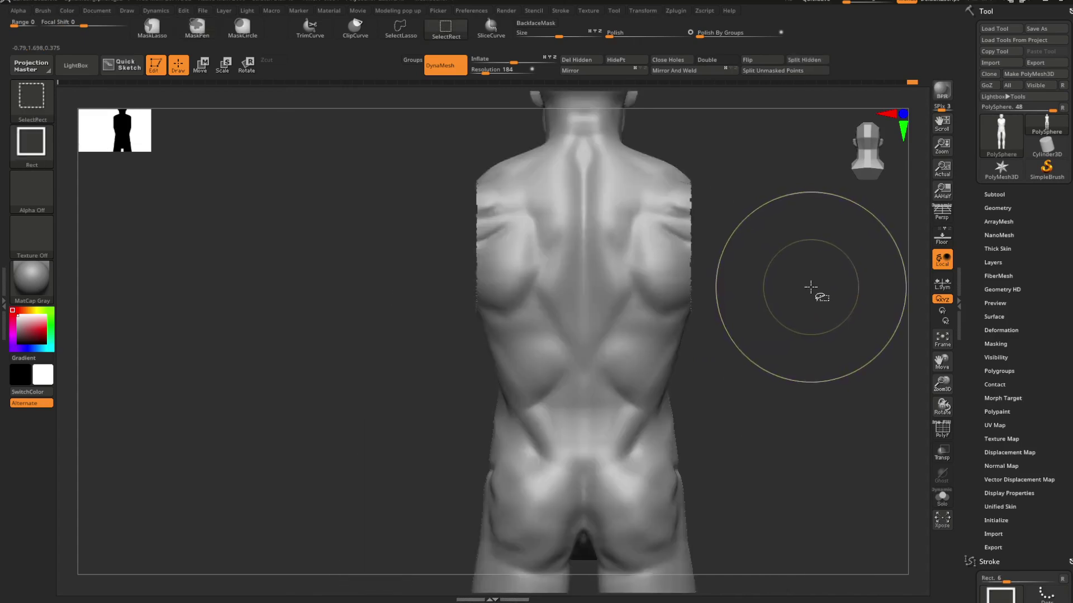
Step: Mask the visible body, unhide the arms and invert the mask to protect the arms instead of the torso
ctrl+click(811, 287)
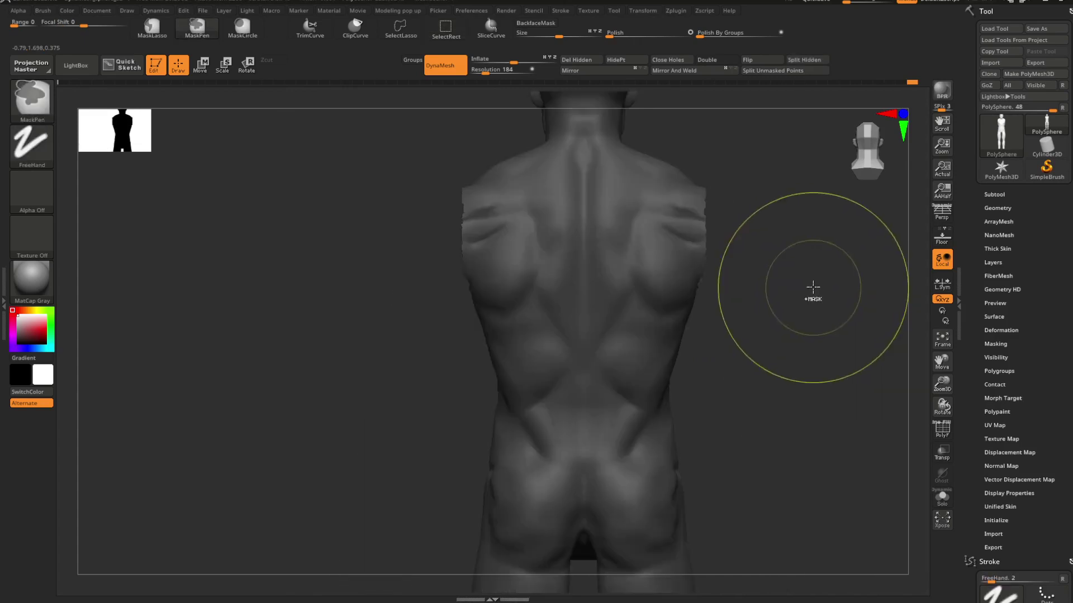
ctrl+shift+click(815, 288)
ctrl+click(819, 284)
Step: Switch to Move Topological, try reshaping the torso's side contour below the armpit, undo it and resize the brush for the waist
mouse_move(804, 312)
alt+mouse_down()
mouse_move(778, 304)
mouse_move(794, 303)
alt+mouse_up()
key(b)
key(m)
key(t)
key(space)
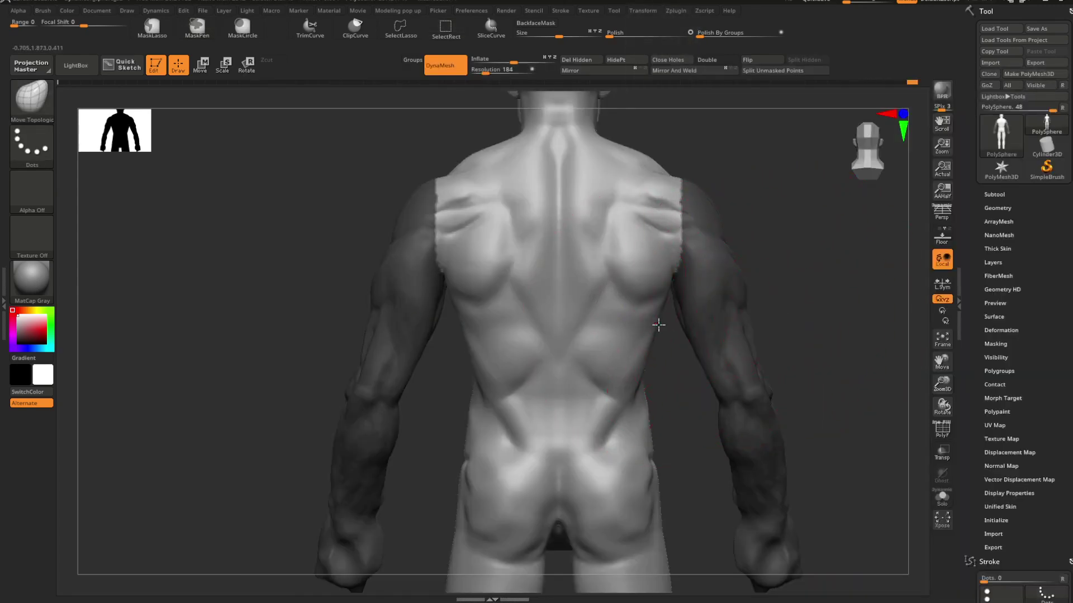
drag(659, 325, 673, 321)
key(ctrl+z)
key(space)
mouse_move(751, 302)
mouse_down()
mouse_move(774, 303)
mouse_move(714, 307)
mouse_move(777, 335)
mouse_move(754, 335)
mouse_move(749, 352)
mouse_move(740, 324)
mouse_move(752, 345)
mouse_move(755, 318)
mouse_move(762, 342)
mouse_move(604, 341)
mouse_up()
key(space)
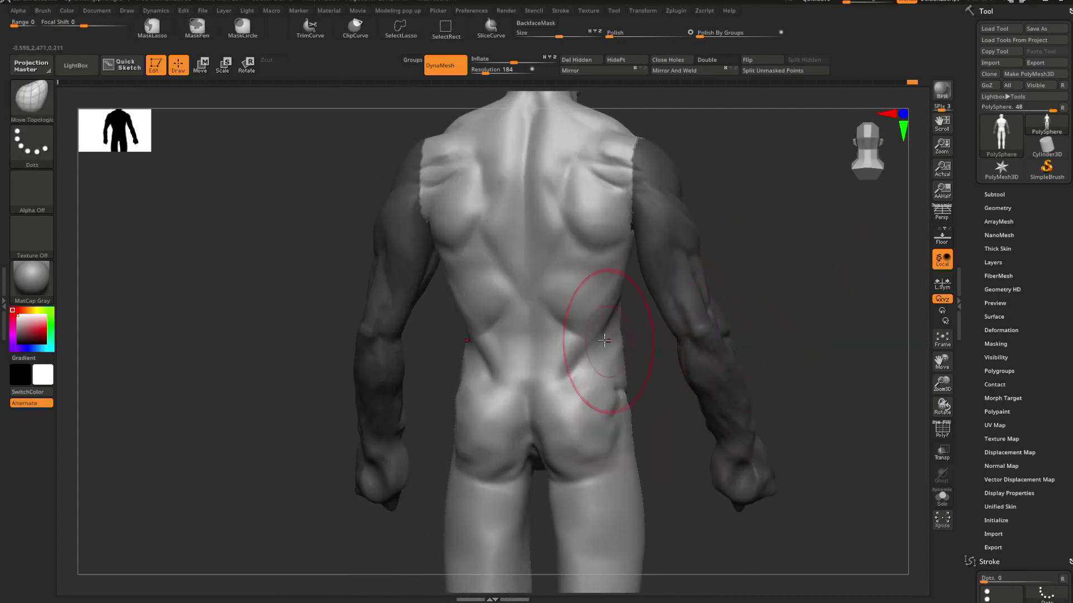
Step: Reshape the sides of the waist and lower back with the Move Topological brush
drag(782, 333, 594, 326)
mouse_move(843, 271)
alt+mouse_down()
mouse_move(714, 289)
mouse_move(737, 337)
mouse_move(687, 383)
alt+mouse_up()
key(space)
drag(752, 323, 742, 323)
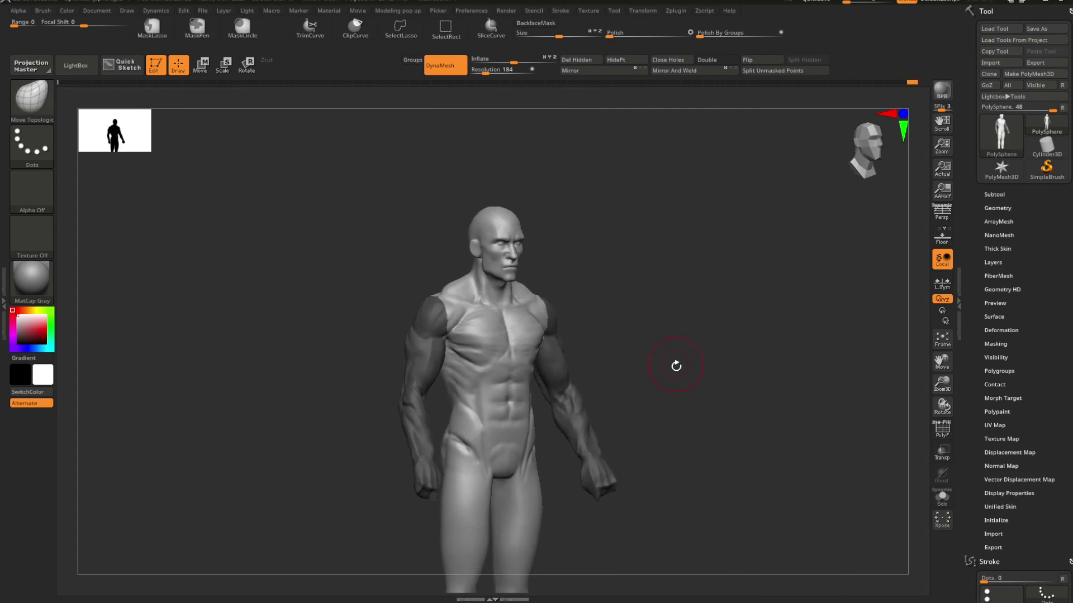
Step: Hide the masked arms so that only the torso, head and legs are shown
mouse_move(677, 366)
mouse_down()
mouse_move(726, 306)
mouse_move(721, 369)
mouse_move(685, 366)
mouse_move(718, 336)
mouse_move(712, 350)
mouse_move(758, 342)
mouse_move(822, 306)
mouse_up()
right_click(719, 342)
click(618, 60)
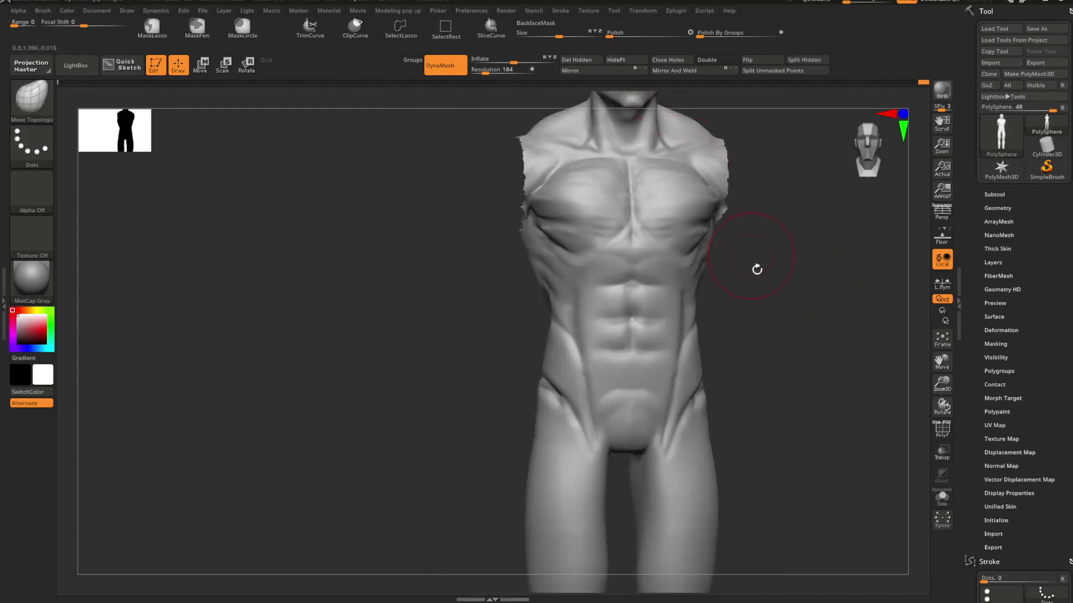
Step: Set the draw size to about 210 and reshape the side contour of the waist with Move Topological
mouse_move(757, 269)
mouse_down()
mouse_move(718, 347)
mouse_move(757, 347)
mouse_move(686, 357)
mouse_move(735, 371)
mouse_move(713, 342)
mouse_move(732, 345)
mouse_move(703, 363)
mouse_up()
right_click(703, 360)
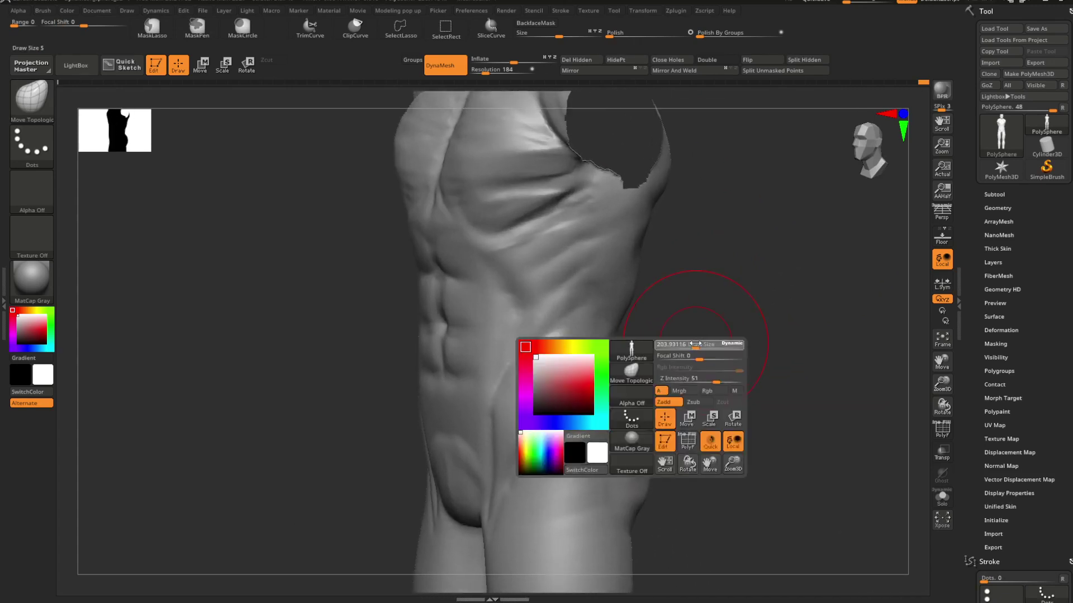
key(space)
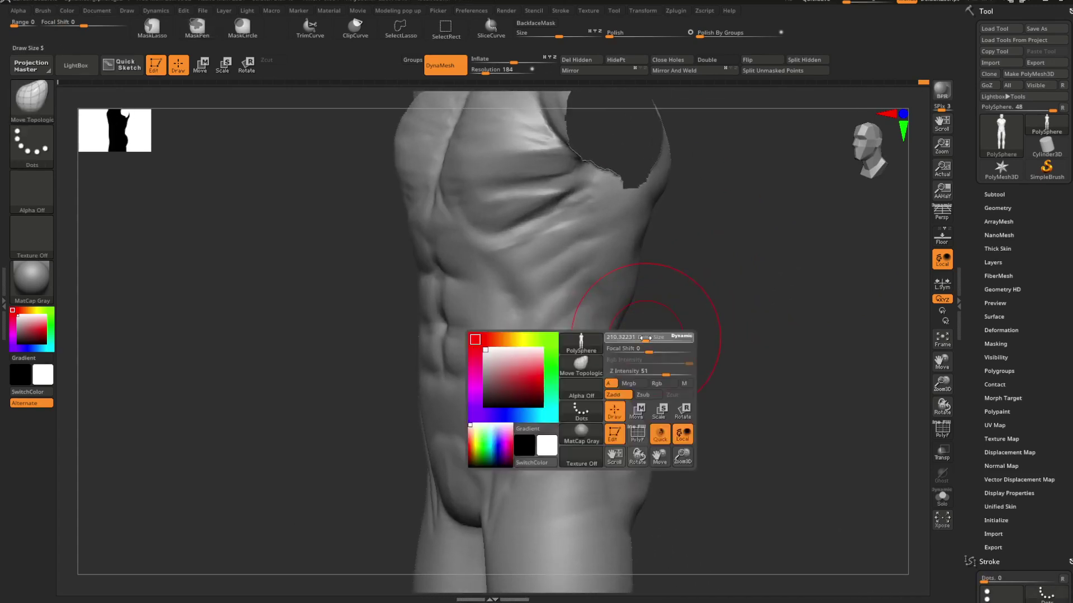
drag(634, 347, 639, 340)
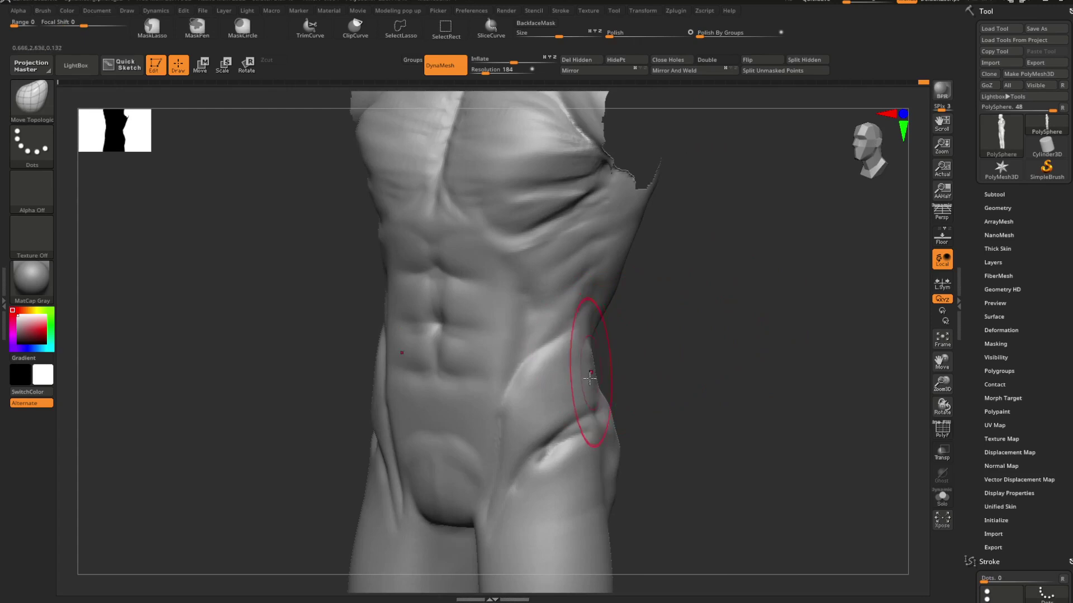
mouse_move(621, 375)
mouse_down()
mouse_move(649, 363)
mouse_move(654, 384)
mouse_move(597, 398)
mouse_move(559, 456)
mouse_move(575, 407)
mouse_move(709, 373)
mouse_move(697, 333)
mouse_move(675, 326)
mouse_move(698, 360)
mouse_move(732, 369)
mouse_move(655, 371)
mouse_move(661, 314)
mouse_move(682, 299)
mouse_move(678, 285)
mouse_move(648, 313)
mouse_up()
Step: Adjust the outer hip contour below the obliques with the Move Topological brush
key(space)
key(b)
click(655, 373)
key(space)
key(b)
key(m)
key(t)
key(space)
mouse_move(519, 307)
mouse_down()
mouse_move(687, 343)
mouse_move(718, 383)
mouse_up()
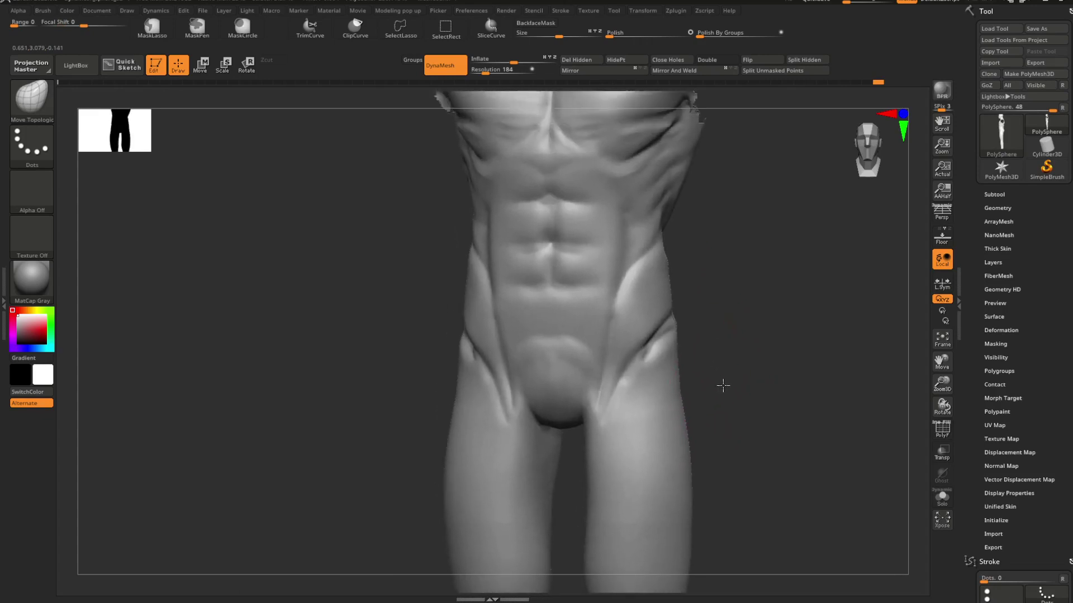
Step: Carve the creases between the lower abdomen and the hips with the DamStandard brush
key(b)
key(d)
key(s)
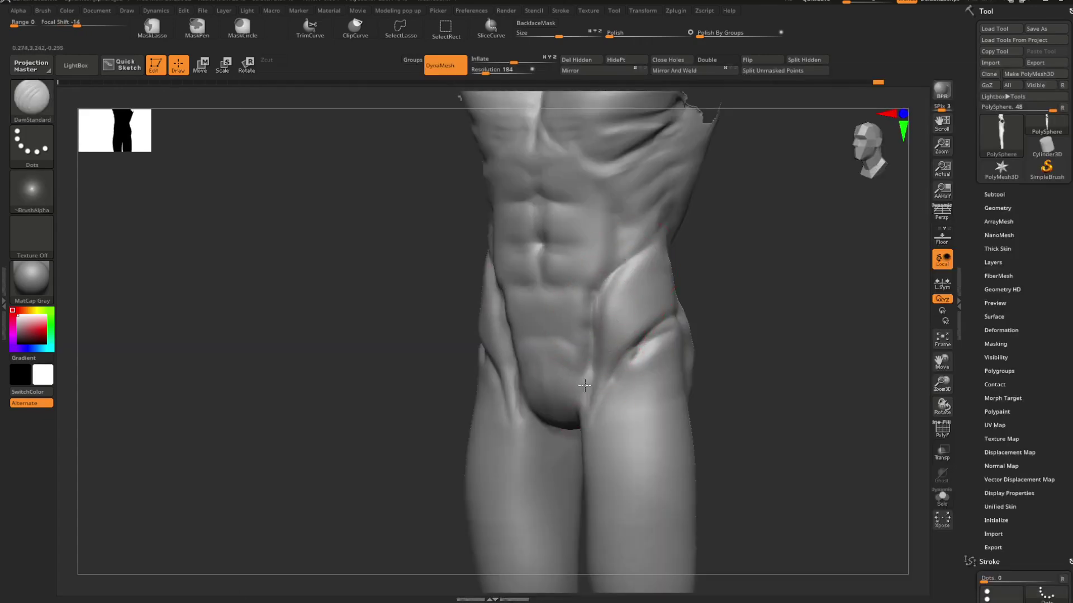
mouse_move(720, 339)
mouse_down()
mouse_move(742, 340)
mouse_move(708, 354)
mouse_move(735, 323)
mouse_move(706, 333)
mouse_move(713, 348)
mouse_up()
Step: Build up the lower obliques and the groin area at the top of the thighs with ClayBuildup
key(b)
key(c)
key(b)
key(space)
key(space)
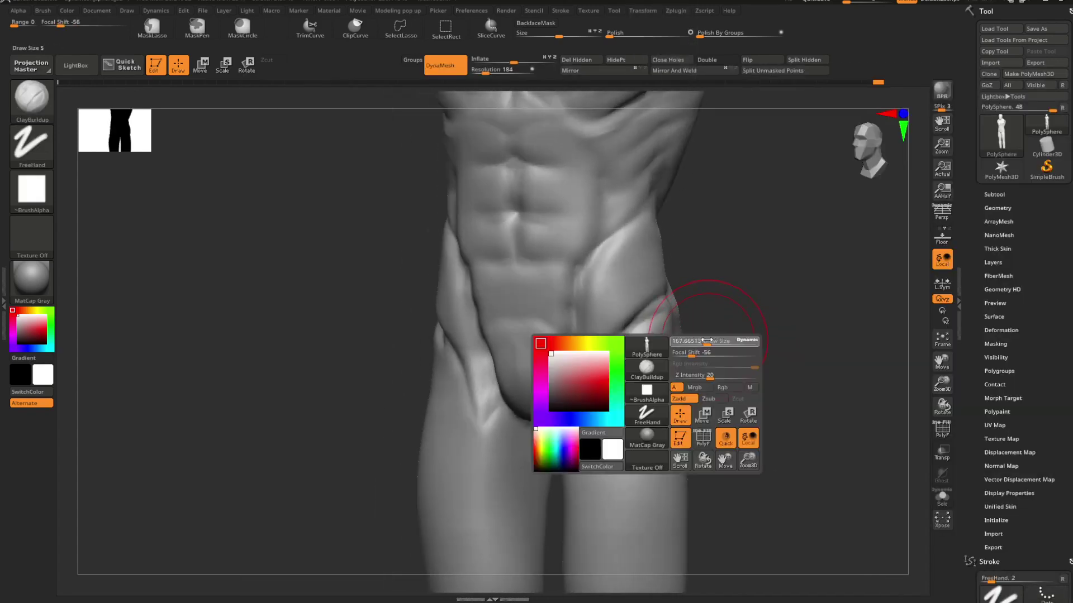
mouse_move(576, 366)
mouse_down()
mouse_move(620, 385)
mouse_move(609, 414)
mouse_move(625, 391)
mouse_move(614, 367)
mouse_up()
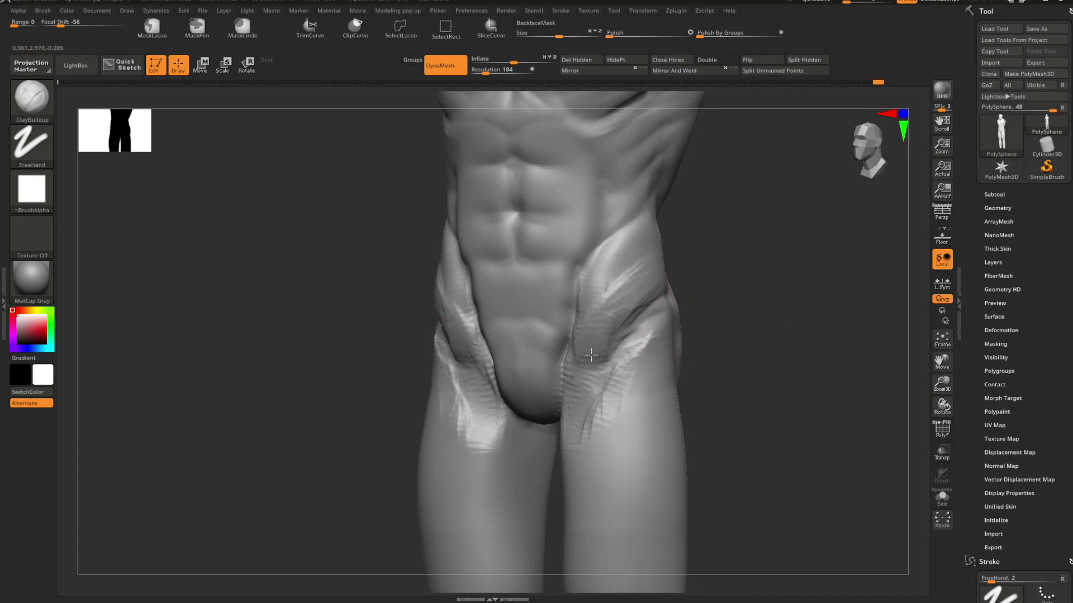
Step: Extend the clay build-up along the hip crest toward the side of the pelvis and smooth the strokes
mouse_move(698, 308)
alt+mouse_down()
mouse_move(658, 307)
mouse_move(694, 322)
mouse_move(711, 383)
mouse_move(670, 370)
mouse_move(677, 327)
mouse_move(698, 313)
mouse_move(629, 314)
alt+mouse_up()
right_click(682, 347)
right_click(698, 313)
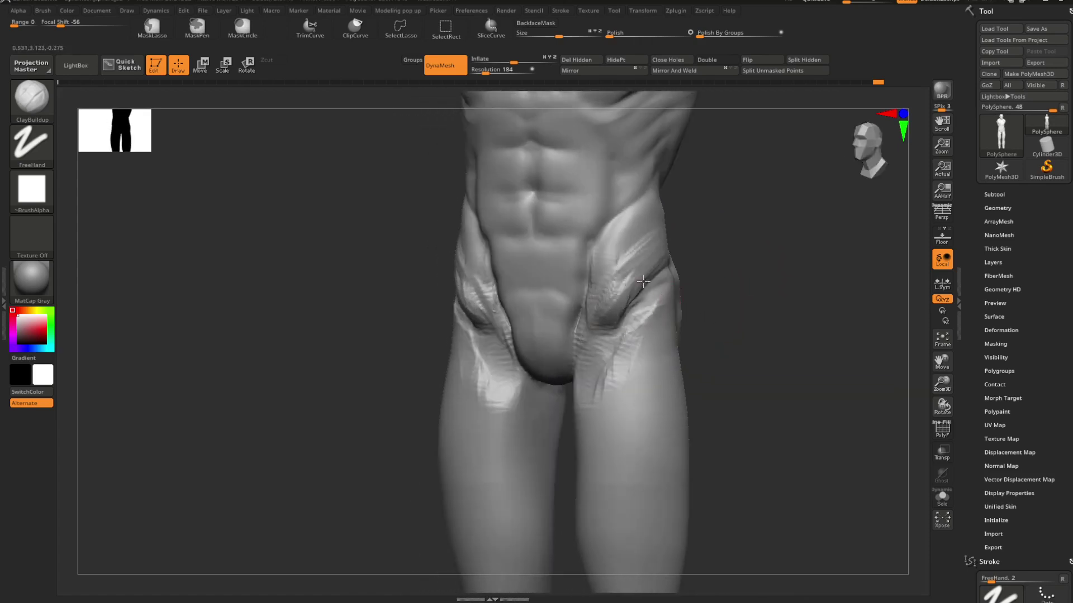
drag(650, 284, 701, 279)
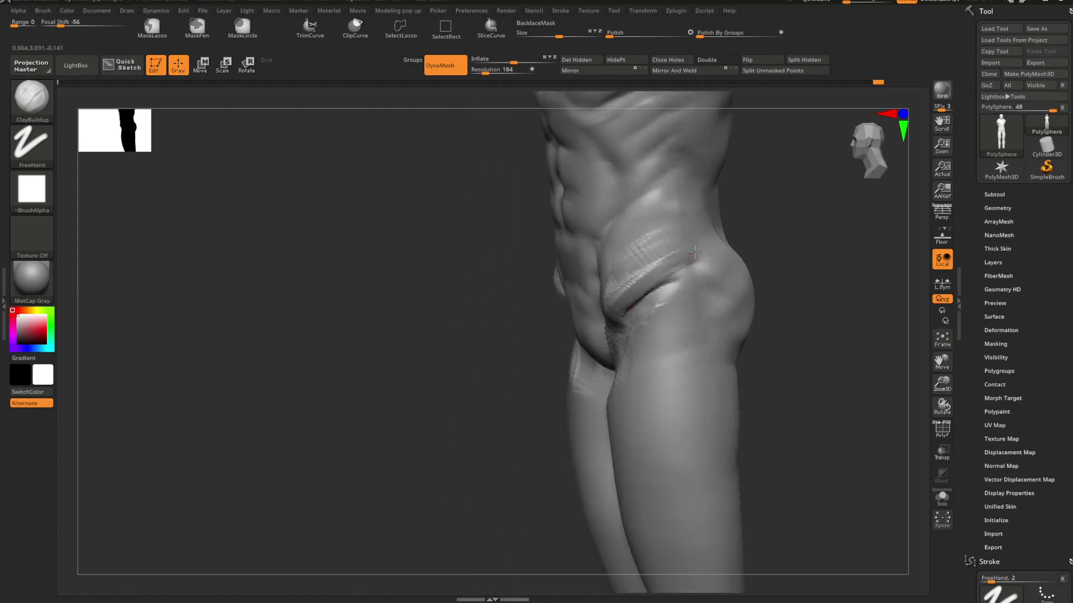
mouse_move(632, 266)
mouse_down()
mouse_move(793, 247)
mouse_move(766, 247)
mouse_move(728, 275)
mouse_move(727, 323)
mouse_move(715, 279)
mouse_move(726, 324)
mouse_move(701, 300)
mouse_move(718, 302)
mouse_move(702, 307)
mouse_move(709, 313)
mouse_move(740, 301)
mouse_up()
key(shift+space)
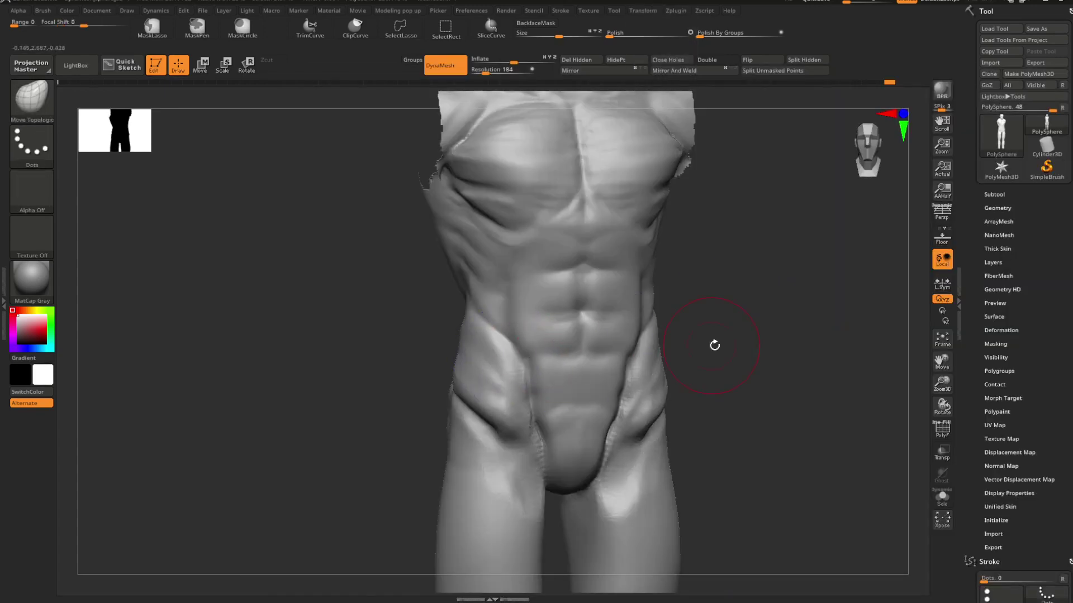
Step: Adjust the outer chest contour beside the pectorals with an enlarged Move Topological brush
mouse_move(713, 345)
mouse_down()
mouse_move(699, 326)
mouse_move(699, 363)
mouse_move(720, 329)
mouse_move(725, 350)
mouse_up()
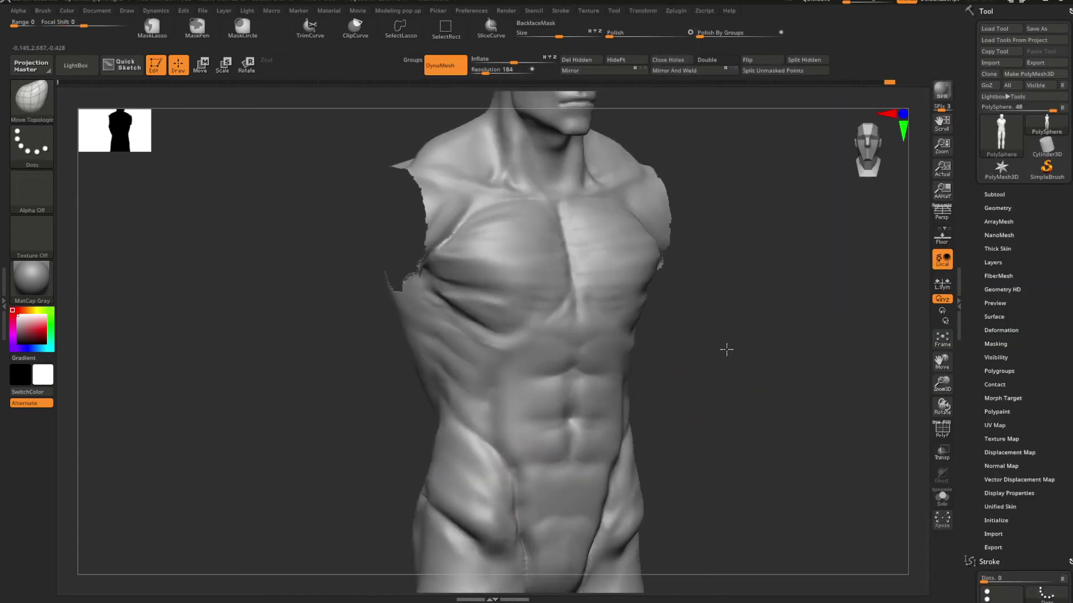
key(space)
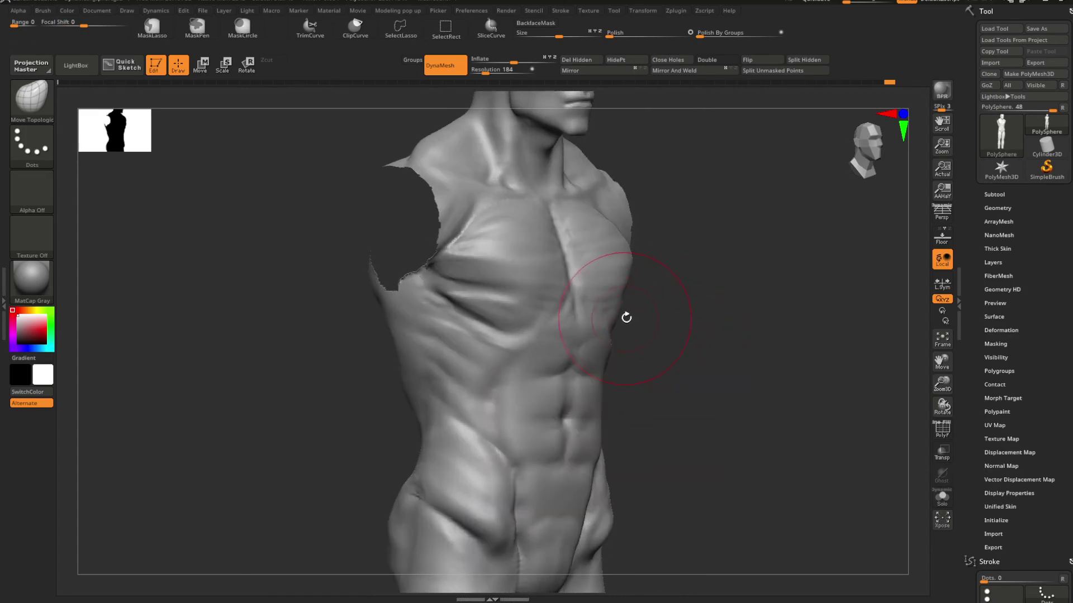
key(space)
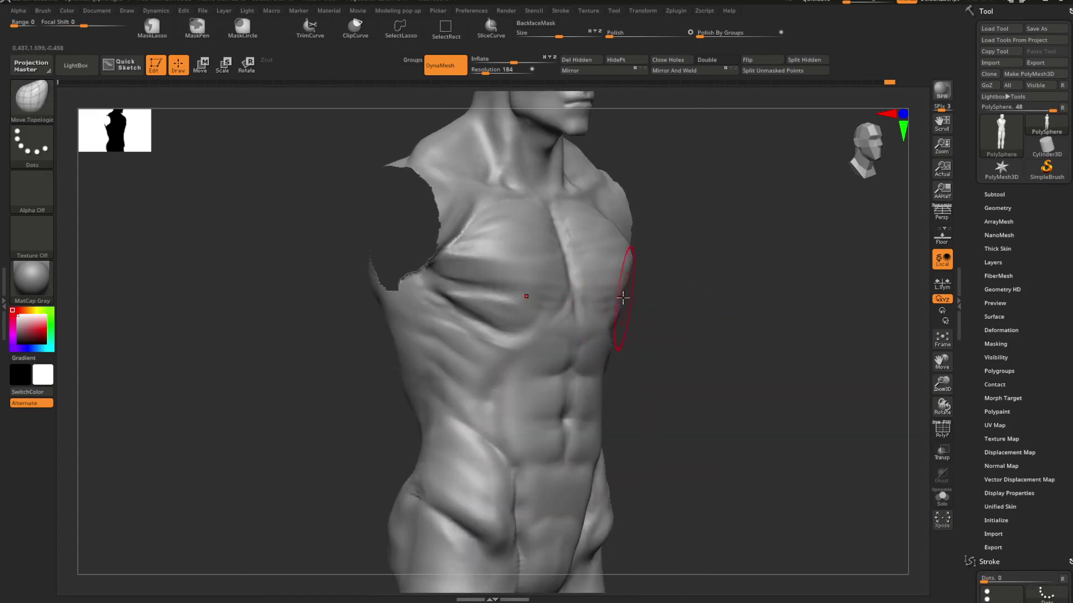
mouse_move(630, 301)
mouse_down()
mouse_move(668, 304)
mouse_move(636, 290)
mouse_move(672, 290)
mouse_move(684, 277)
mouse_move(675, 259)
mouse_move(694, 308)
mouse_move(671, 311)
mouse_move(725, 306)
mouse_move(693, 326)
mouse_move(638, 283)
mouse_move(681, 268)
mouse_up()
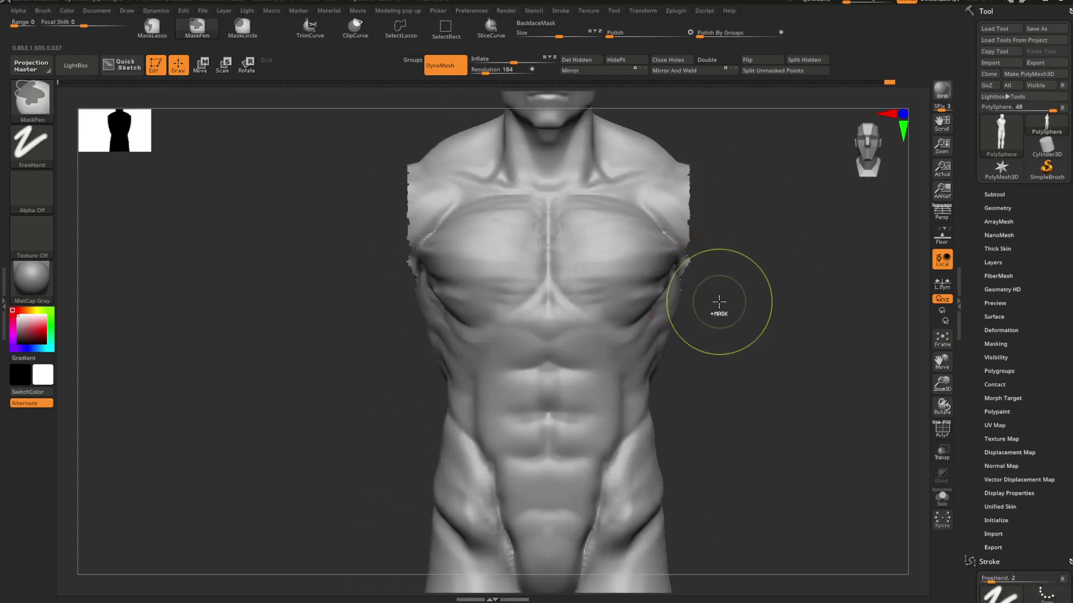
mouse_move(718, 304)
mouse_down()
mouse_move(735, 357)
mouse_move(676, 297)
mouse_move(702, 283)
mouse_move(695, 294)
mouse_move(736, 322)
mouse_move(723, 309)
mouse_move(694, 316)
mouse_move(713, 319)
mouse_move(692, 311)
mouse_move(746, 302)
mouse_move(765, 316)
mouse_move(711, 314)
mouse_move(763, 300)
mouse_move(769, 314)
mouse_move(738, 321)
mouse_move(797, 337)
mouse_move(793, 328)
mouse_move(694, 334)
mouse_up()
ctrl+shift+click(753, 306)
key(ctrl+z)
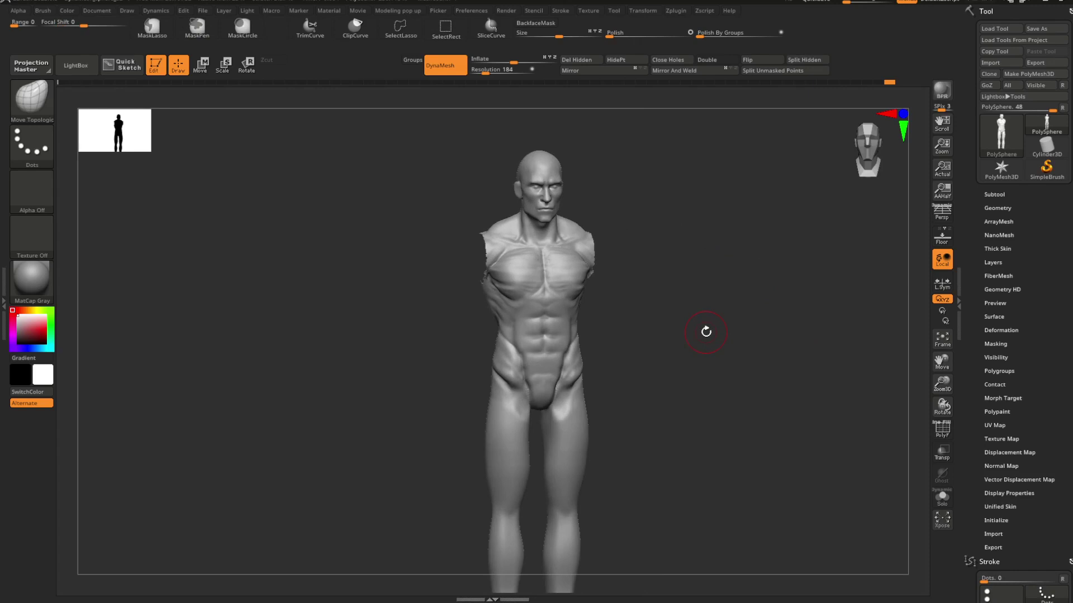
Step: Carve the planes along both sides of the nose with a small DamStandard brush
mouse_move(706, 332)
shift+mouse_down()
mouse_move(673, 287)
mouse_move(696, 384)
mouse_move(756, 390)
mouse_move(816, 199)
mouse_move(747, 326)
mouse_move(709, 342)
mouse_move(738, 352)
mouse_move(745, 337)
mouse_move(708, 368)
shift+mouse_up()
key(space)
mouse_move(733, 309)
mouse_down()
mouse_move(717, 309)
mouse_move(740, 292)
mouse_move(657, 308)
mouse_move(678, 359)
mouse_move(682, 330)
mouse_move(705, 318)
mouse_move(654, 312)
mouse_up()
key(space)
key(b)
key(d)
key(s)
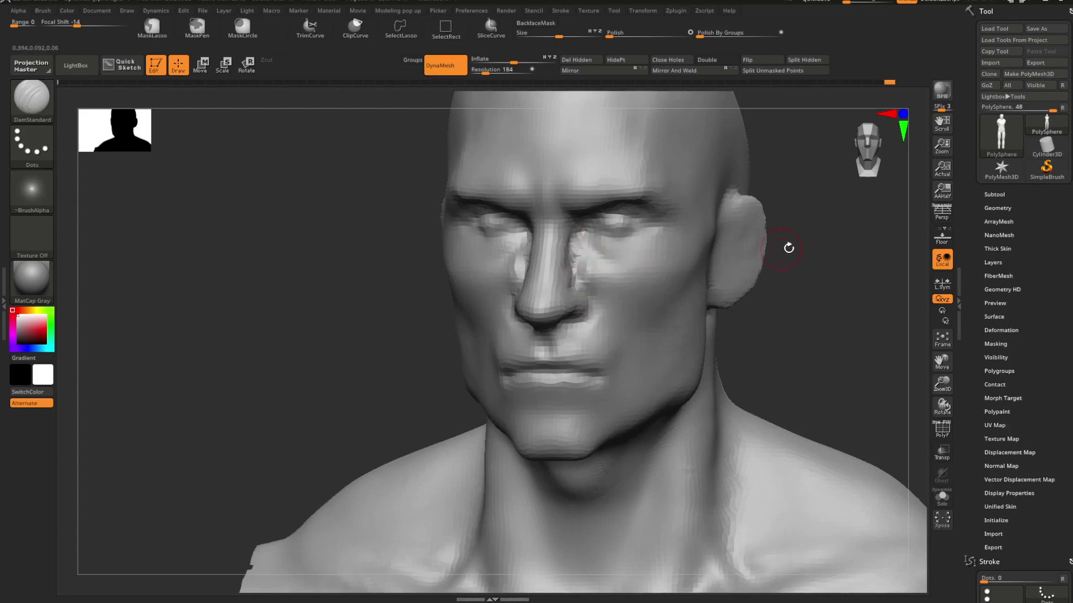
drag(788, 247, 592, 231)
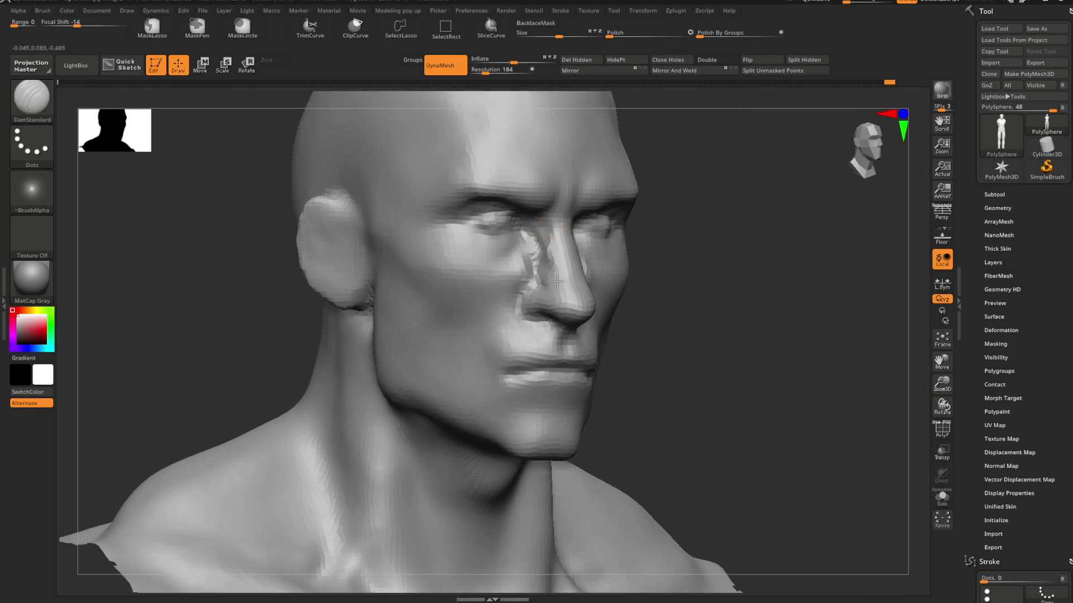
Step: Smooth the bridge and sides of the nose and carve the upper crease of the nostril wing
key(shift)
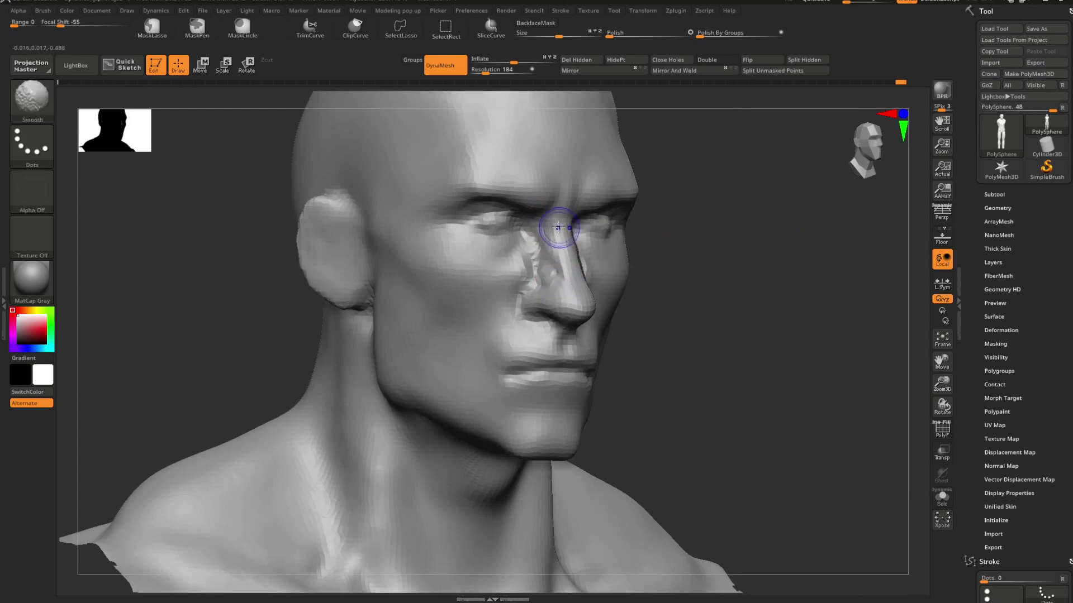
drag(718, 242, 597, 279)
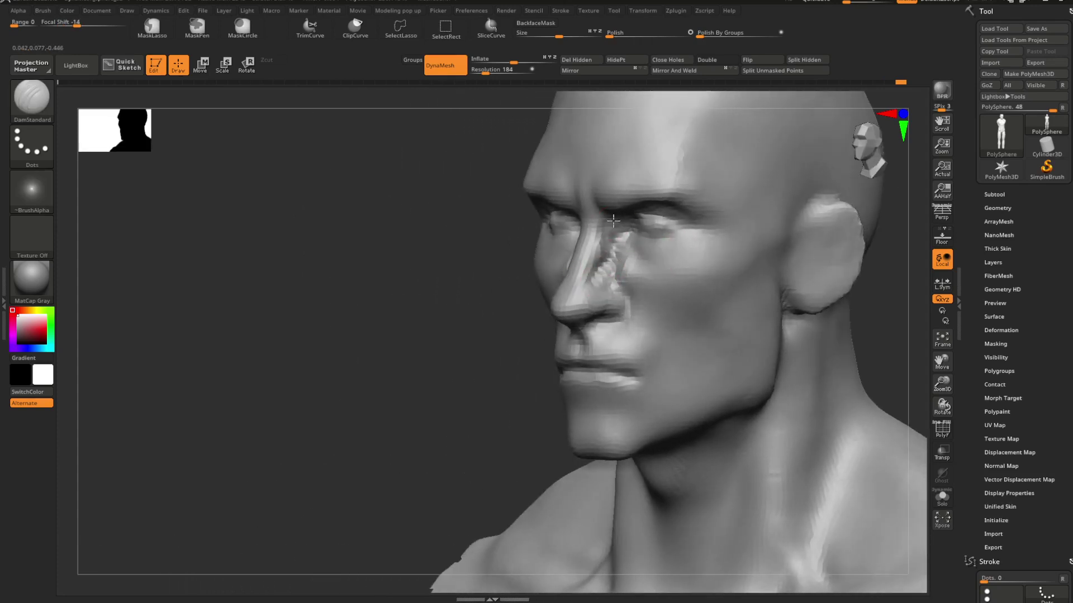
key(shift)
shift+drag(629, 292, 621, 291)
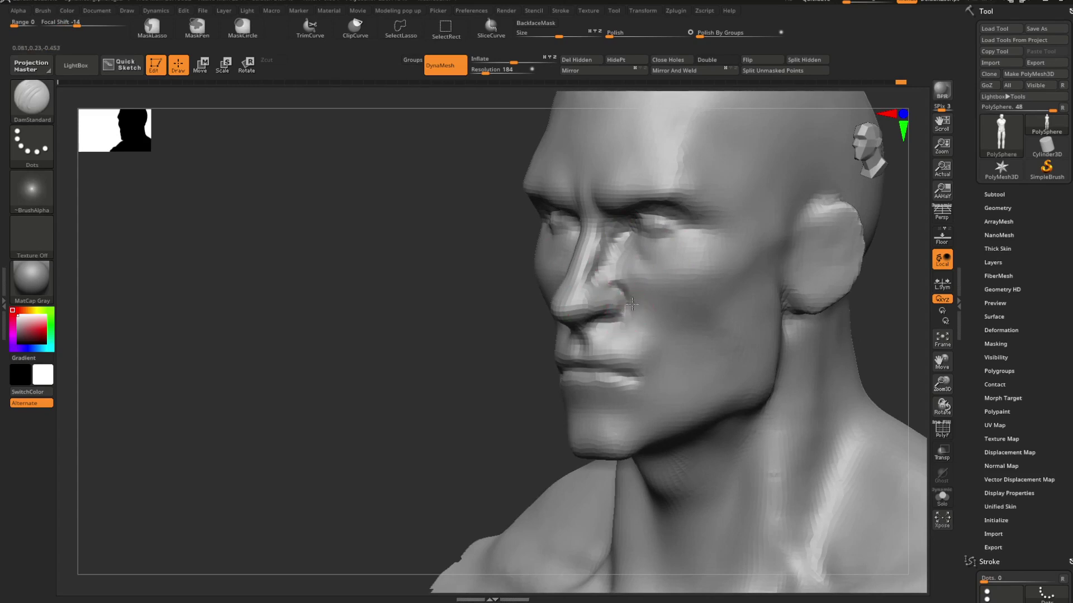
Step: Define the rear edge of the nostril wing with DamStandard and smooth the side of the nose
alt+drag(480, 353, 570, 352)
mouse_move(687, 322)
alt+mouse_down()
mouse_move(702, 335)
mouse_move(657, 295)
mouse_move(687, 296)
mouse_move(662, 294)
alt+mouse_up()
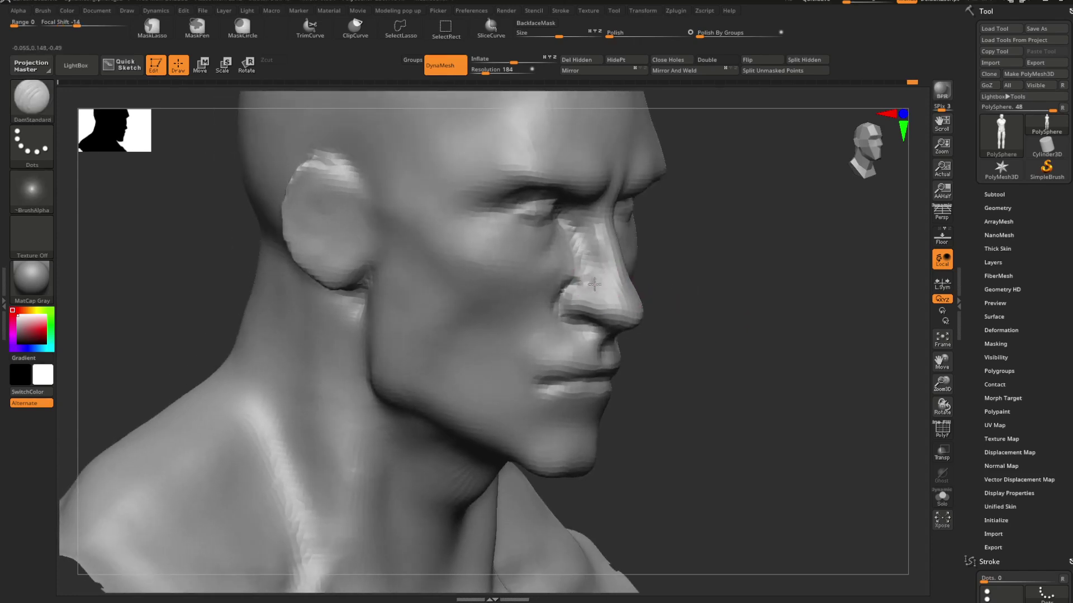
shift+drag(588, 254, 601, 295)
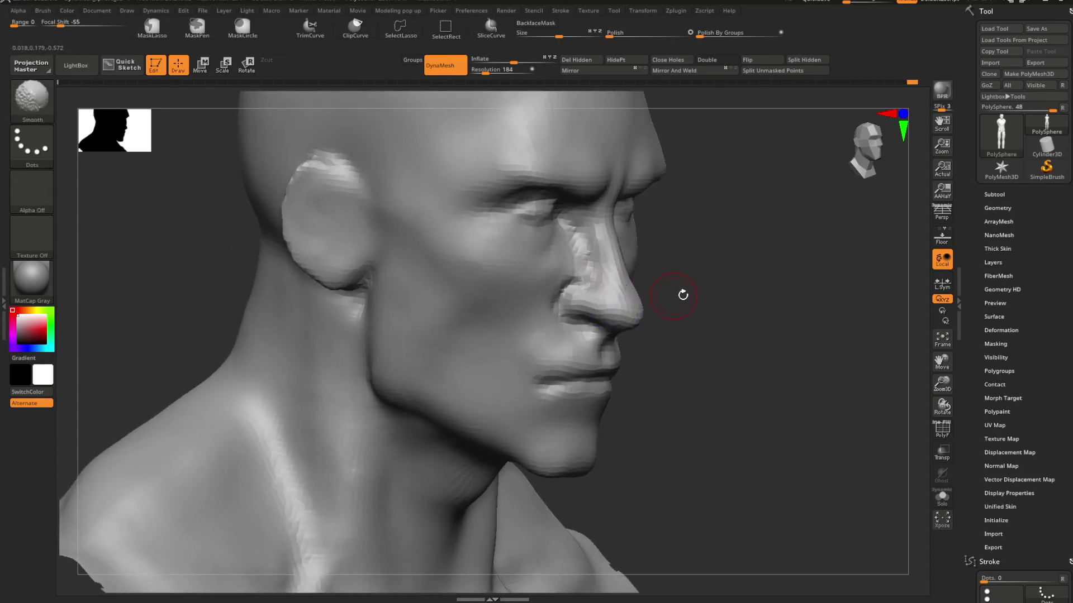
Step: Carve and smooth the underside of the nose around the nostrils with the DamStandard brush
mouse_move(683, 295)
shift+mouse_down()
mouse_move(826, 294)
mouse_move(771, 280)
mouse_move(794, 297)
mouse_move(585, 306)
shift+mouse_up()
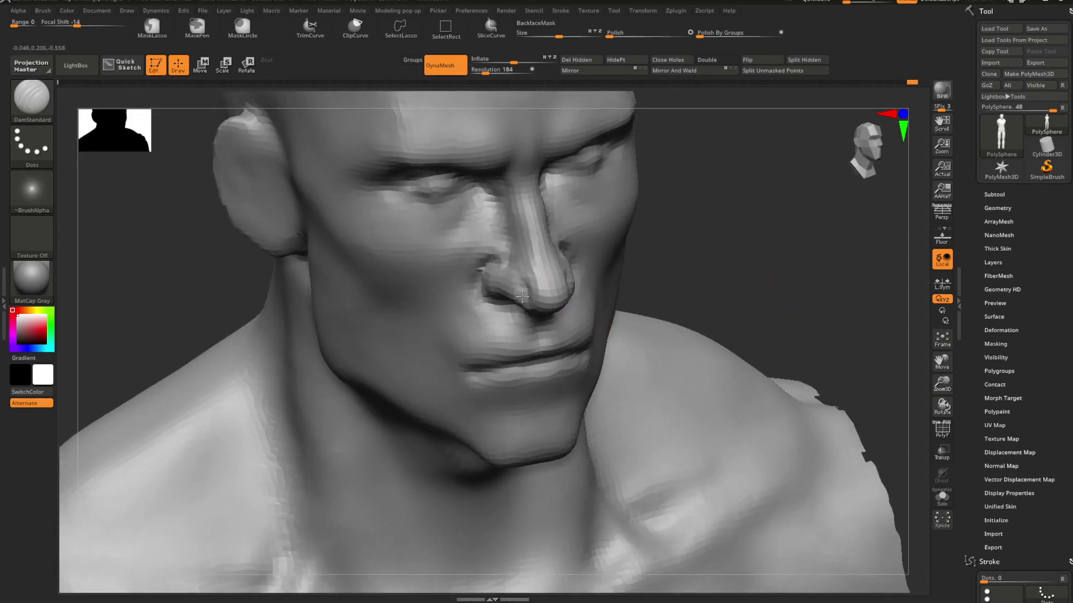
key(shift)
shift+drag(659, 296, 691, 276)
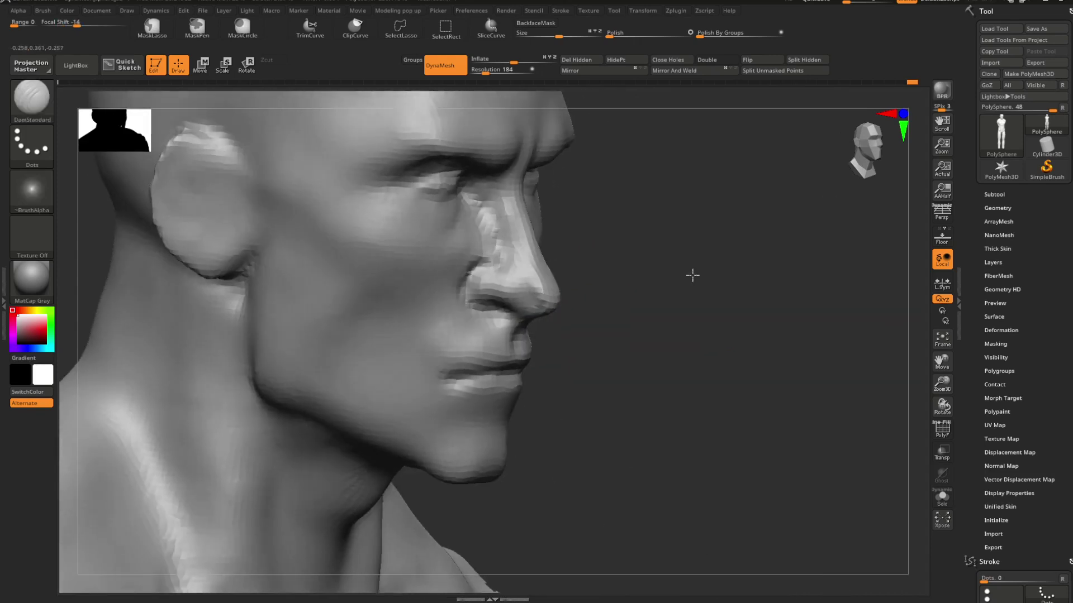
shift+drag(535, 304, 627, 307)
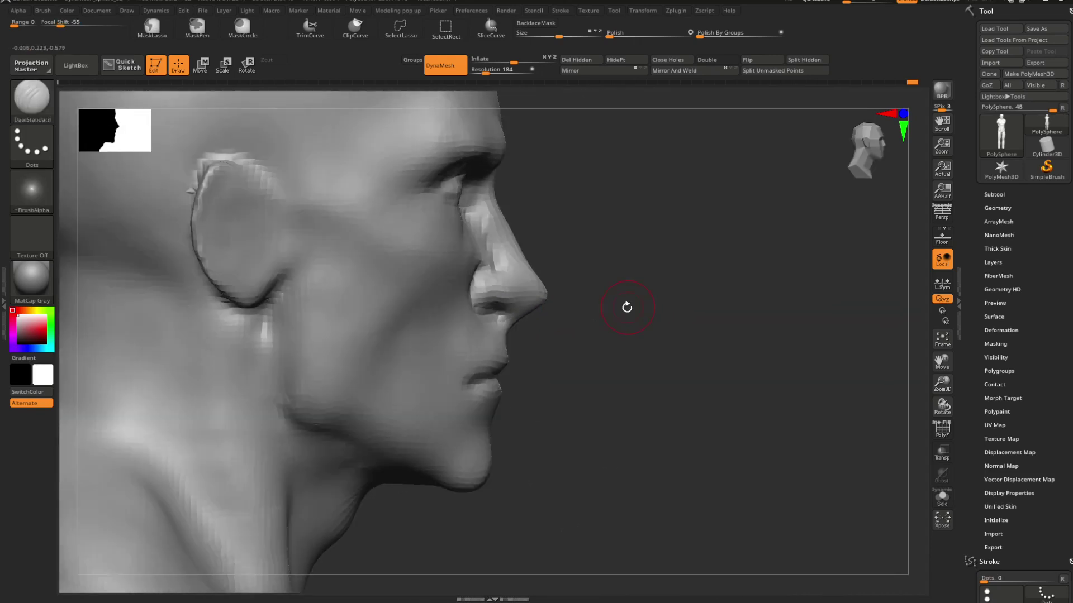
Step: Reshape the nose tip in profile with the Move Topological brush
key(b)
key(m)
key(t)
key(shift)
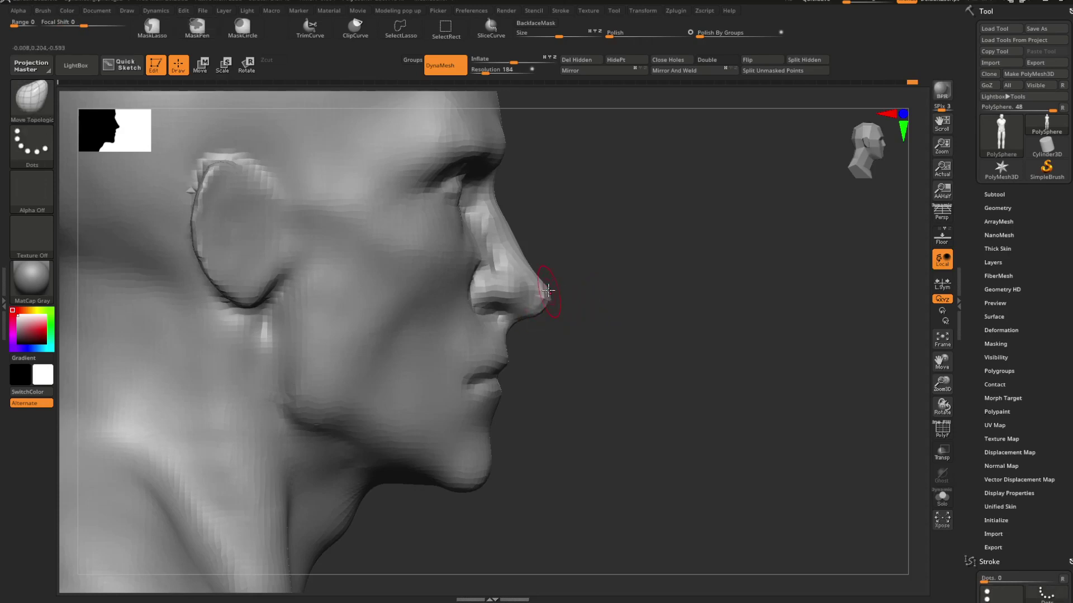
drag(549, 291, 531, 349)
key(space)
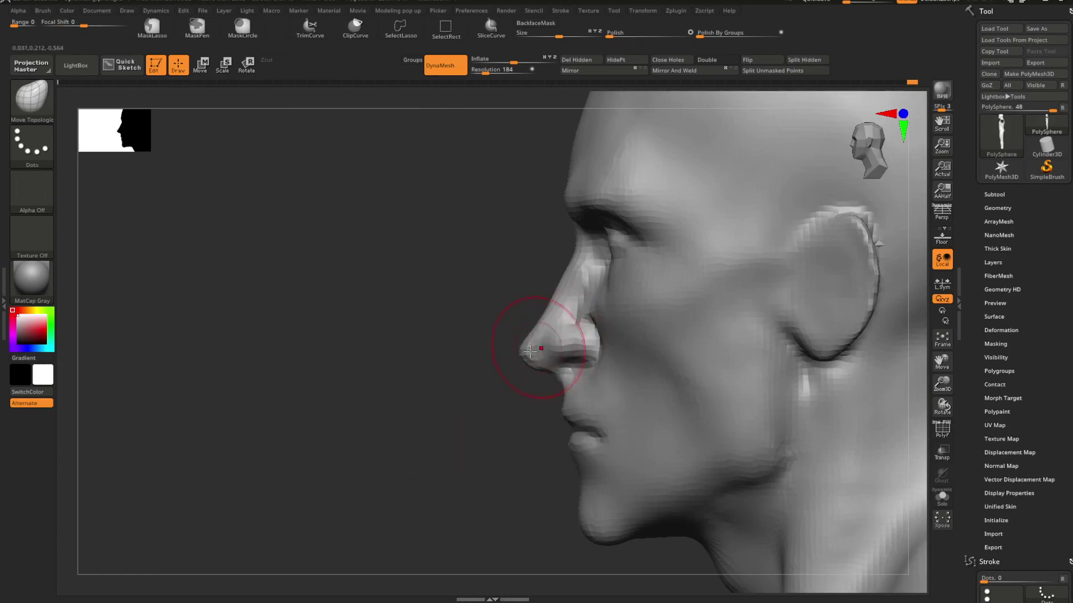
Step: Adjust the base of the nose and its transition to the upper lip in side view
alt+drag(511, 407, 558, 372)
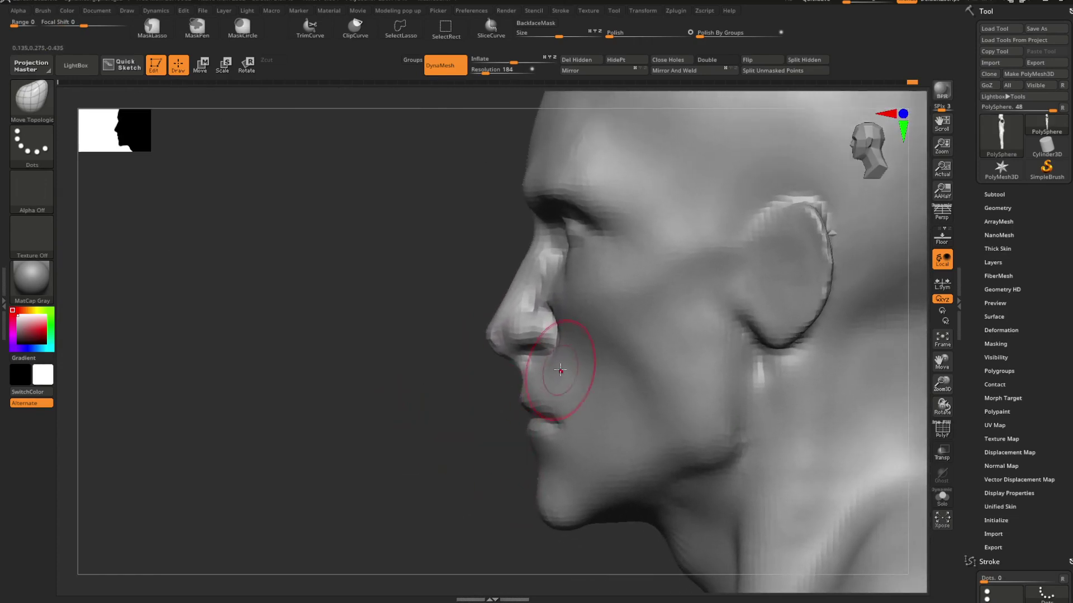
key(space)
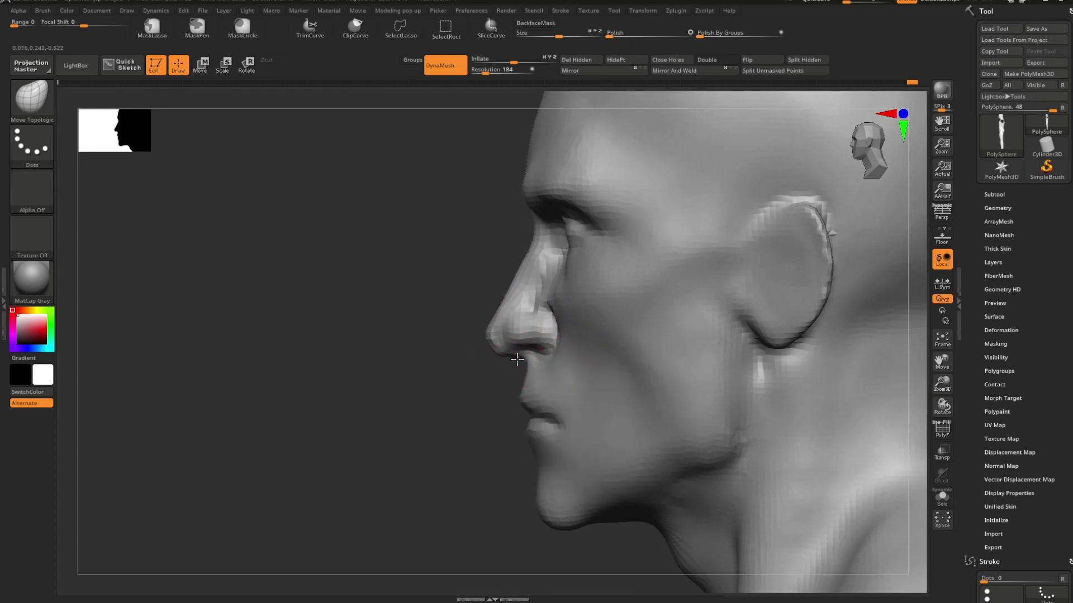
mouse_move(508, 355)
mouse_down()
mouse_move(588, 366)
mouse_move(572, 379)
mouse_move(572, 361)
mouse_move(586, 360)
mouse_move(553, 371)
mouse_move(577, 371)
mouse_move(576, 392)
mouse_move(605, 349)
mouse_up()
Step: Refine the nose and mouth profile with a draw size of about 84, undoing one stroke
key(space)
key(space)
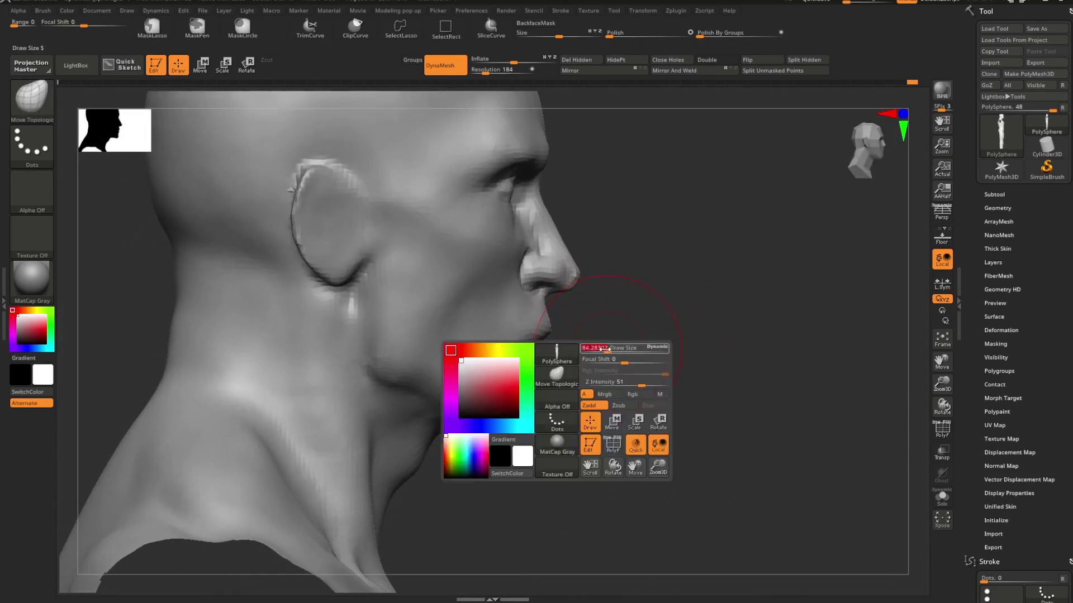
key(ctrl+z)
key(space)
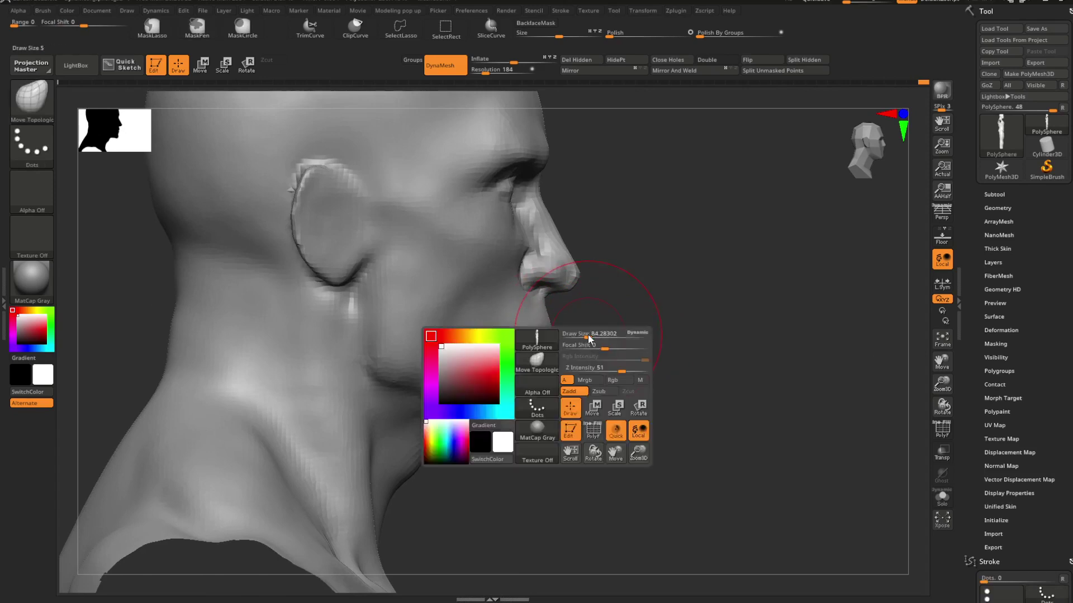
mouse_move(589, 339)
mouse_down()
mouse_move(579, 336)
mouse_move(635, 299)
mouse_move(713, 336)
mouse_up()
key(ctrl)
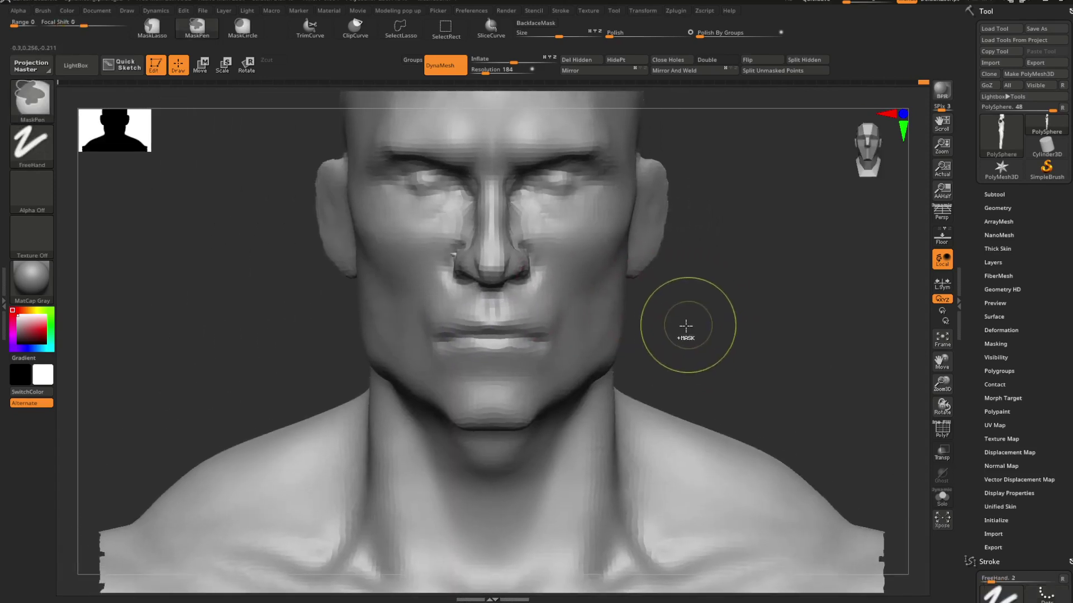
Step: Build up the area between the nose and upper lip with the ClayBuildup brush at a draw size of about 42
drag(602, 325, 563, 316)
key(b)
key(c)
key(b)
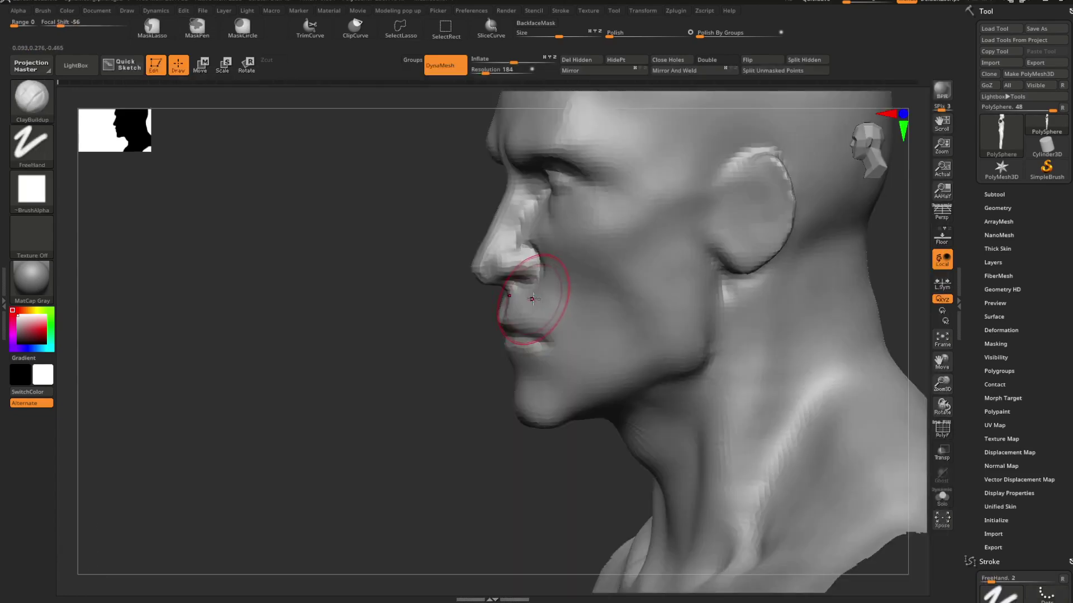
key(space)
drag(541, 295, 531, 296)
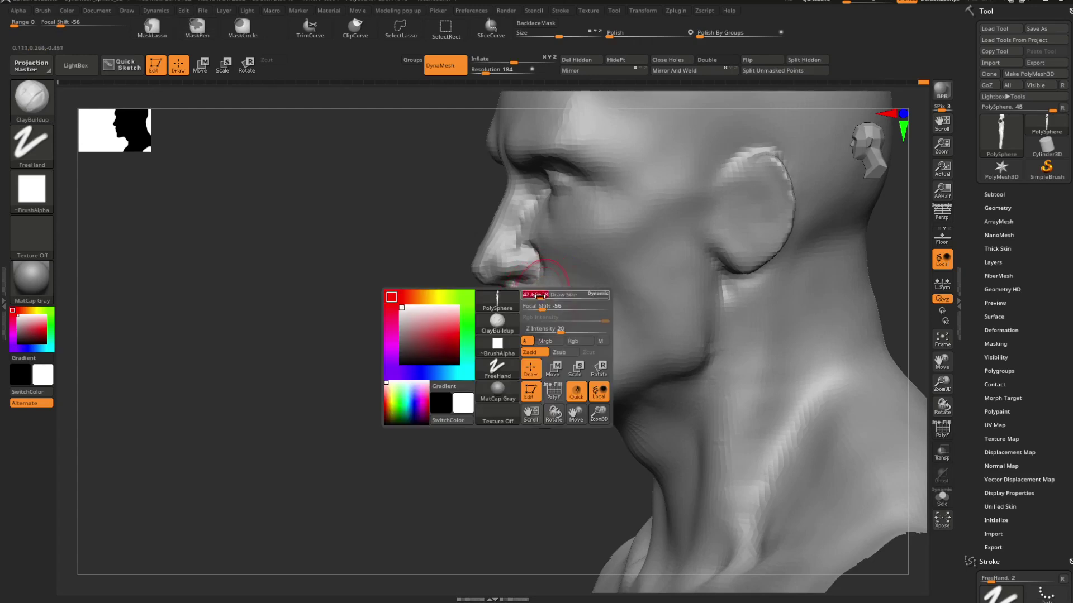
drag(419, 383, 482, 384)
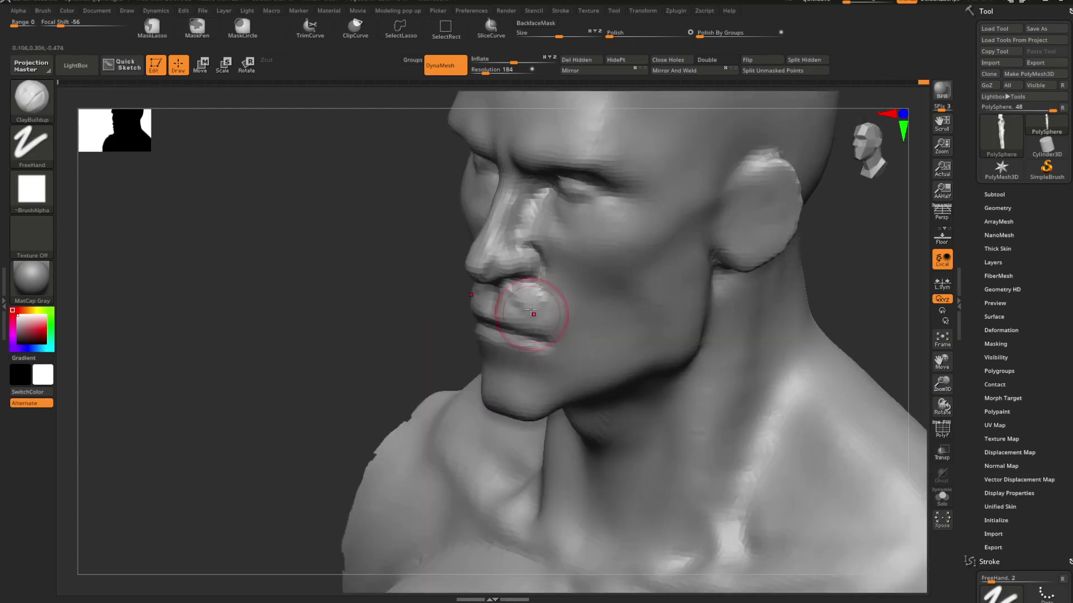
mouse_move(531, 309)
mouse_down()
mouse_move(548, 284)
mouse_move(566, 301)
mouse_move(557, 361)
mouse_up()
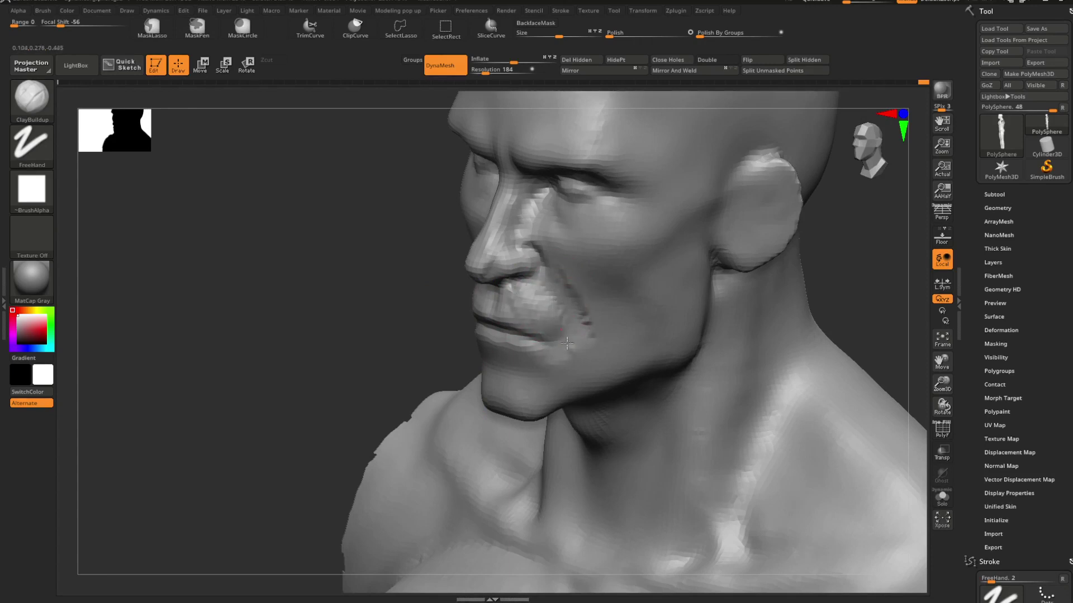
Step: Smooth the clay strokes around the mouth corner and the cheek fold
shift+drag(567, 343, 594, 336)
shift+drag(530, 297, 558, 306)
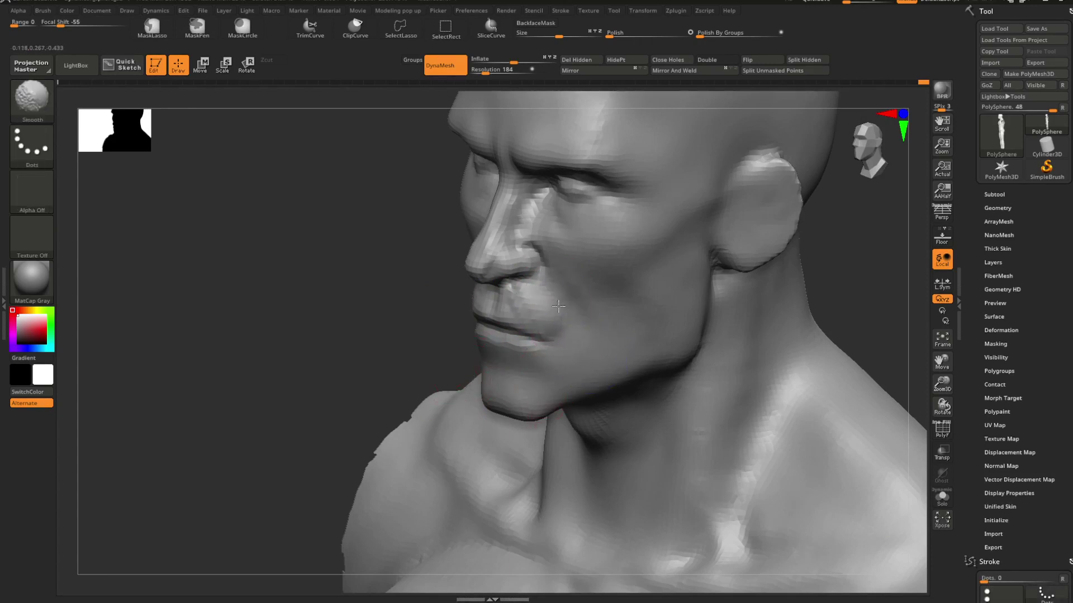
shift+drag(412, 407, 441, 352)
Step: Define the lower lip and the mouth corners with the DamStandard brush
mouse_move(715, 335)
alt+mouse_down()
mouse_move(704, 311)
mouse_move(716, 321)
alt+mouse_up()
key(b)
key(m)
key(t)
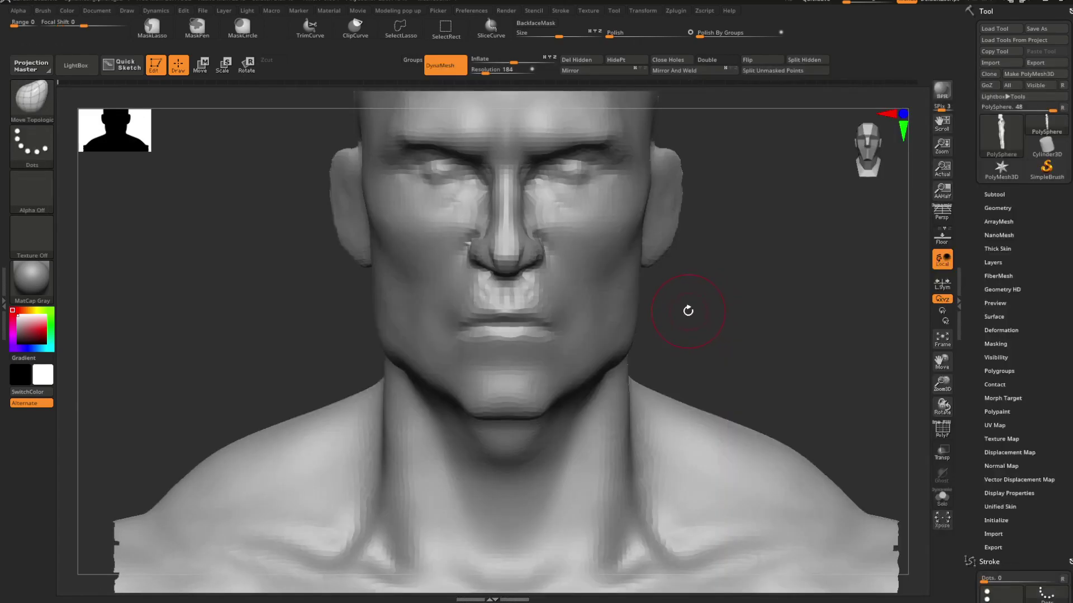
key(b)
key(d)
key(s)
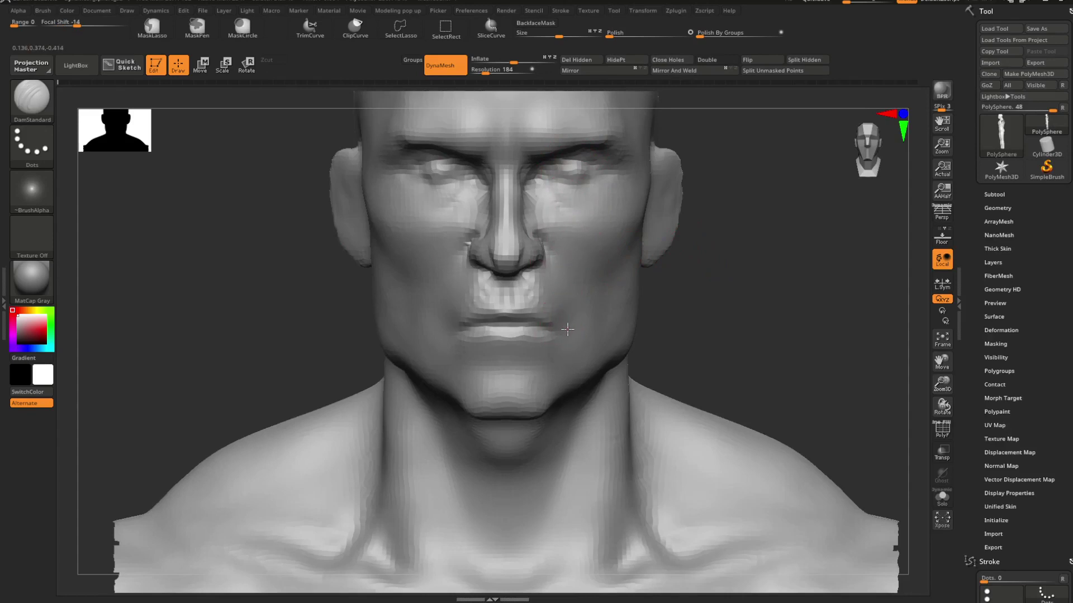
mouse_move(687, 302)
right_down()
mouse_move(592, 318)
mouse_move(670, 311)
right_up()
drag(476, 329, 513, 327)
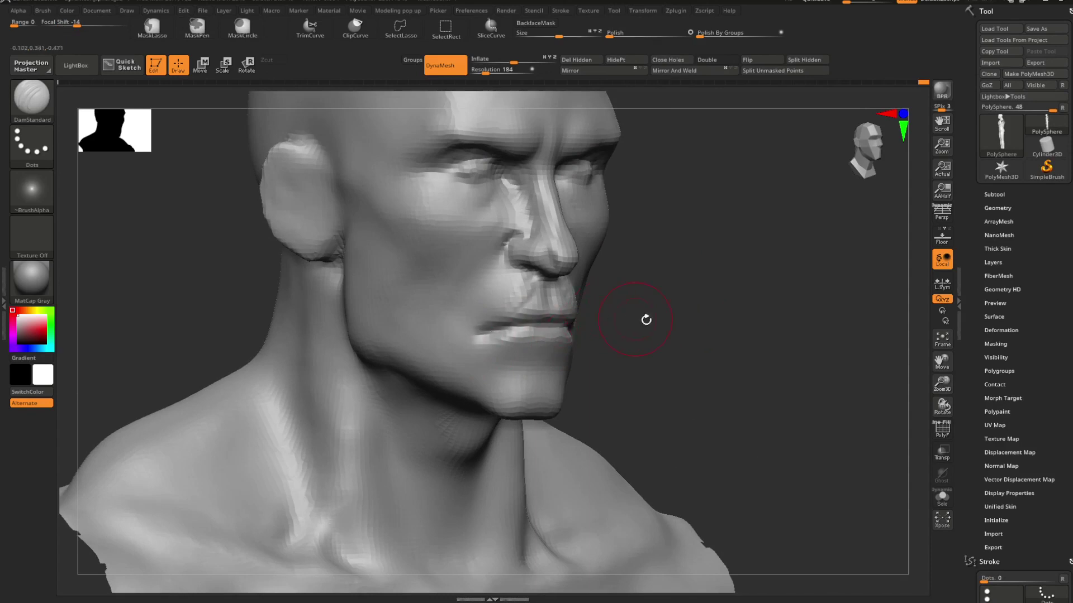
Step: Adjust the shape of the lower cheeks beside the mouth with the Move Topological brush
ctrl+right_drag(646, 320, 648, 268)
right_drag(648, 268, 716, 341)
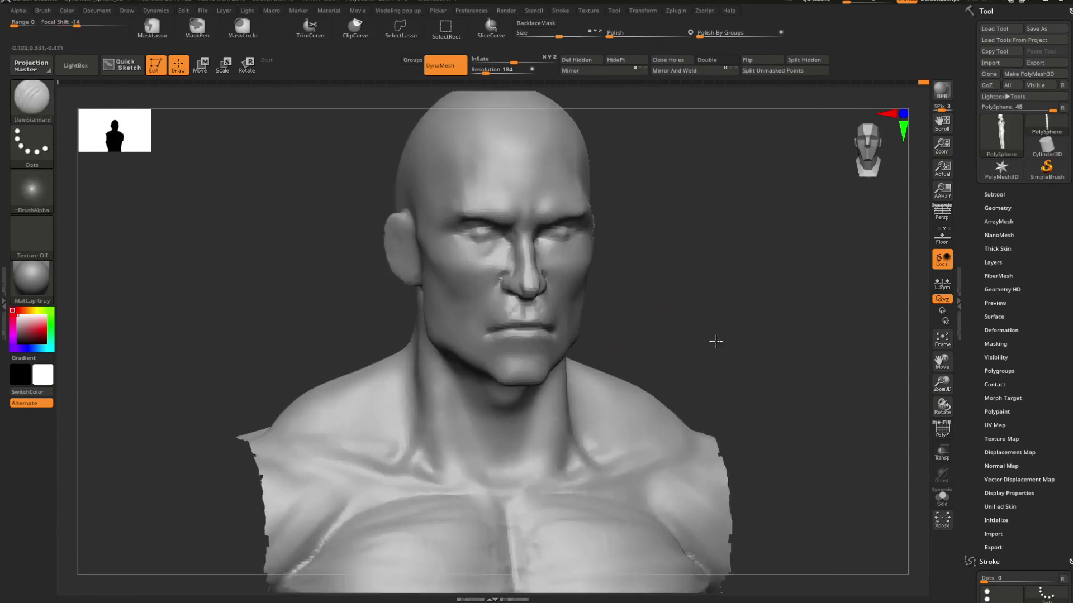
key(b)
key(m)
key(t)
key(space)
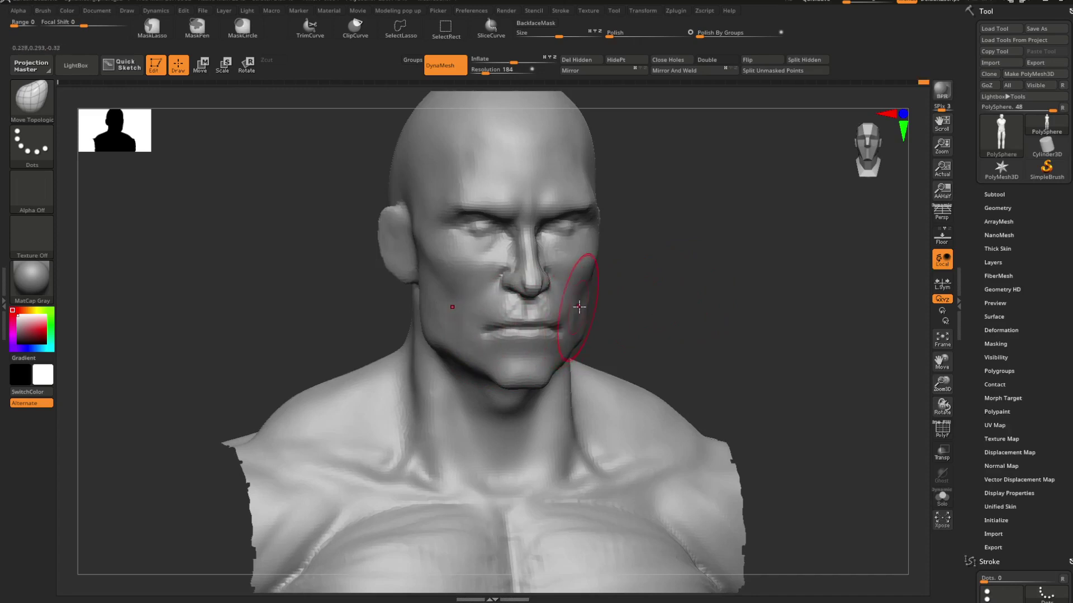
key(space)
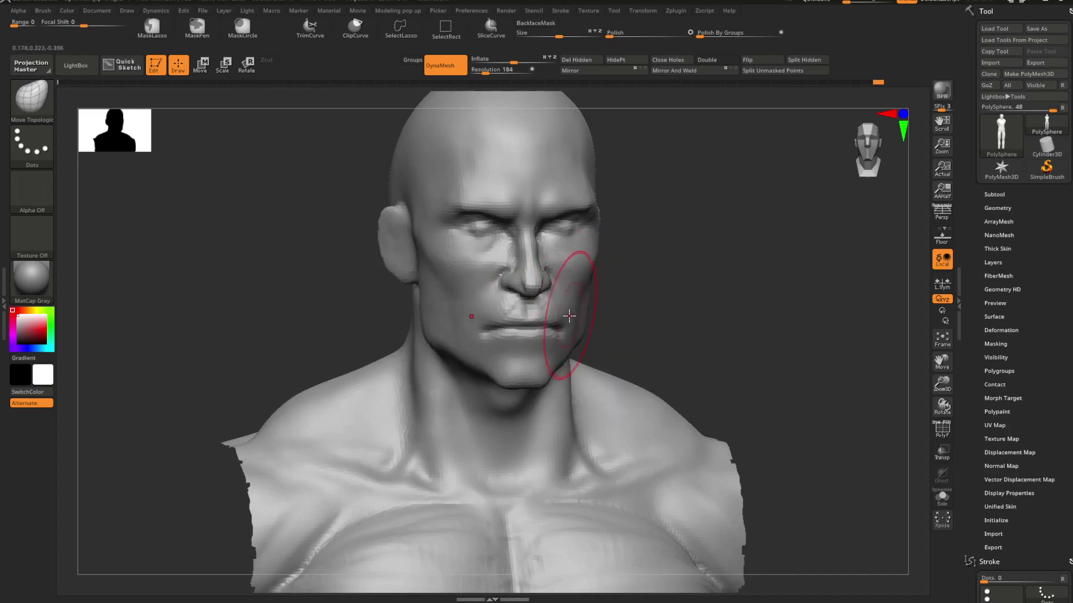
mouse_move(627, 311)
right_down()
mouse_move(645, 320)
mouse_move(622, 319)
right_up()
Step: Refine the volume around the mouth corners with ClayBuildup and sharpen the mouth line with DamStandard
key(space)
key(b)
click(628, 327)
key(space)
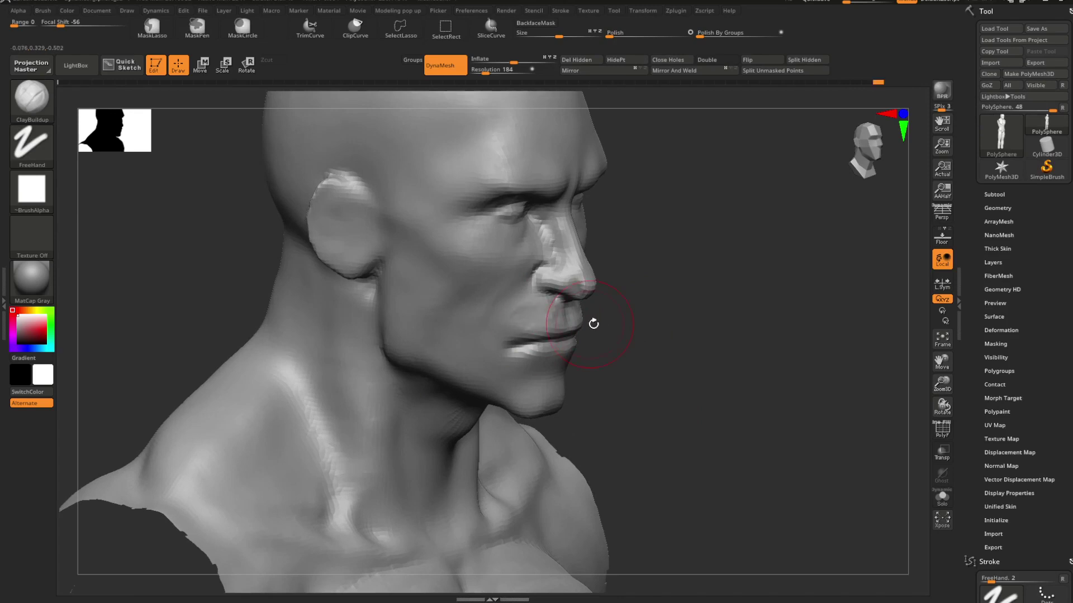
key(b)
key(d)
key(s)
shift+right_drag(641, 313, 692, 313)
mouse_move(773, 289)
alt+right_down()
mouse_move(677, 255)
mouse_move(648, 258)
alt+right_up()
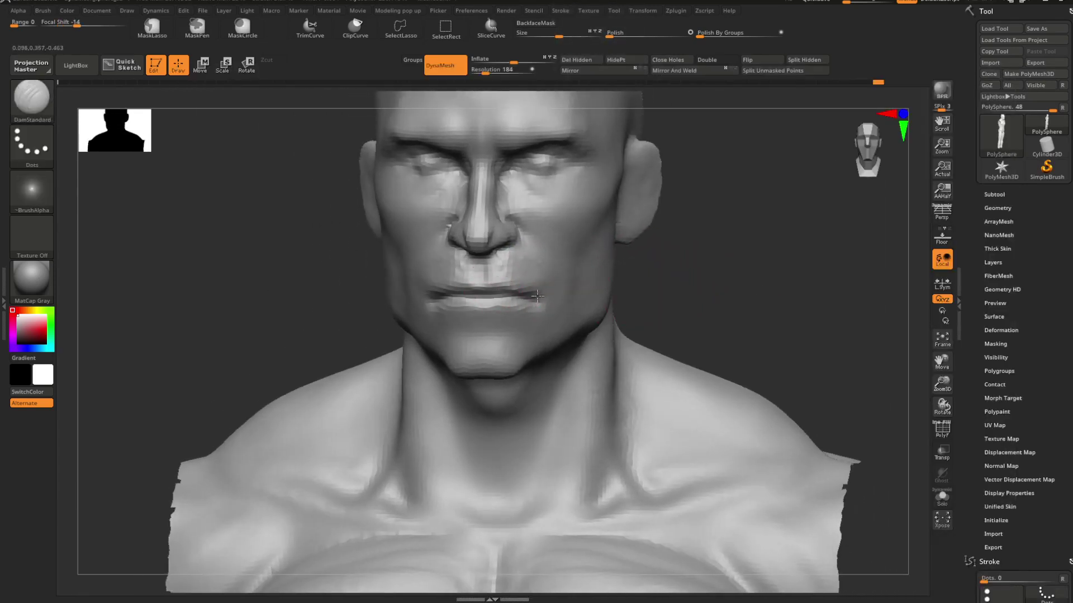
mouse_move(643, 297)
right_down()
mouse_move(477, 311)
mouse_move(577, 313)
mouse_move(458, 305)
right_up()
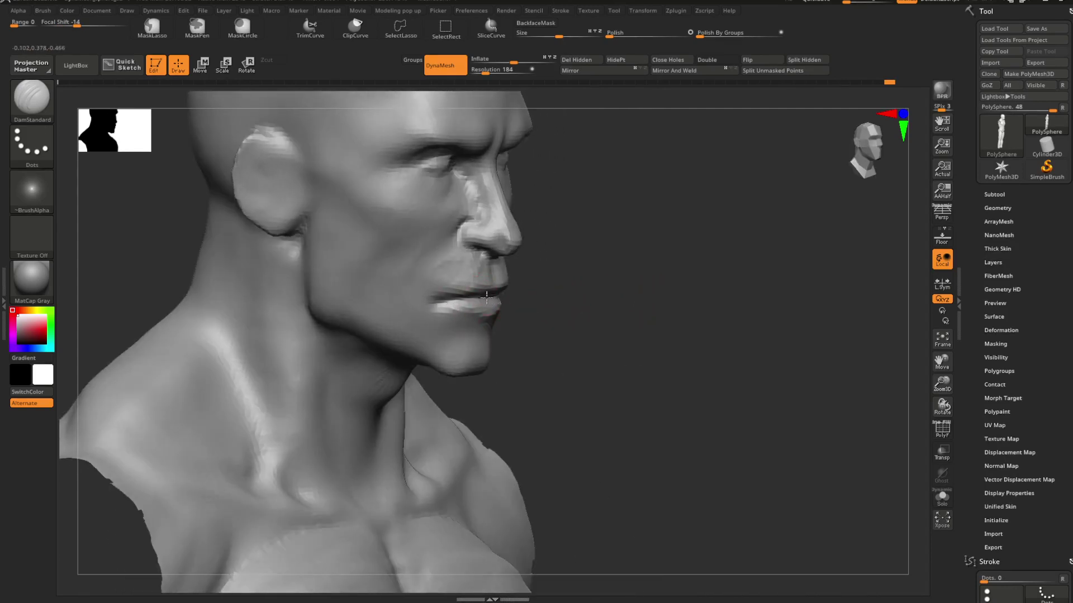
mouse_move(537, 295)
right_down()
mouse_move(673, 287)
mouse_move(584, 244)
mouse_move(596, 259)
mouse_move(565, 263)
mouse_move(706, 326)
mouse_move(619, 278)
right_up()
Step: Reshape the lips and mouth corners with the Move Topological brush, making the lower lip fuller
key(b)
key(m)
key(t)
key(space)
drag(617, 273, 625, 274)
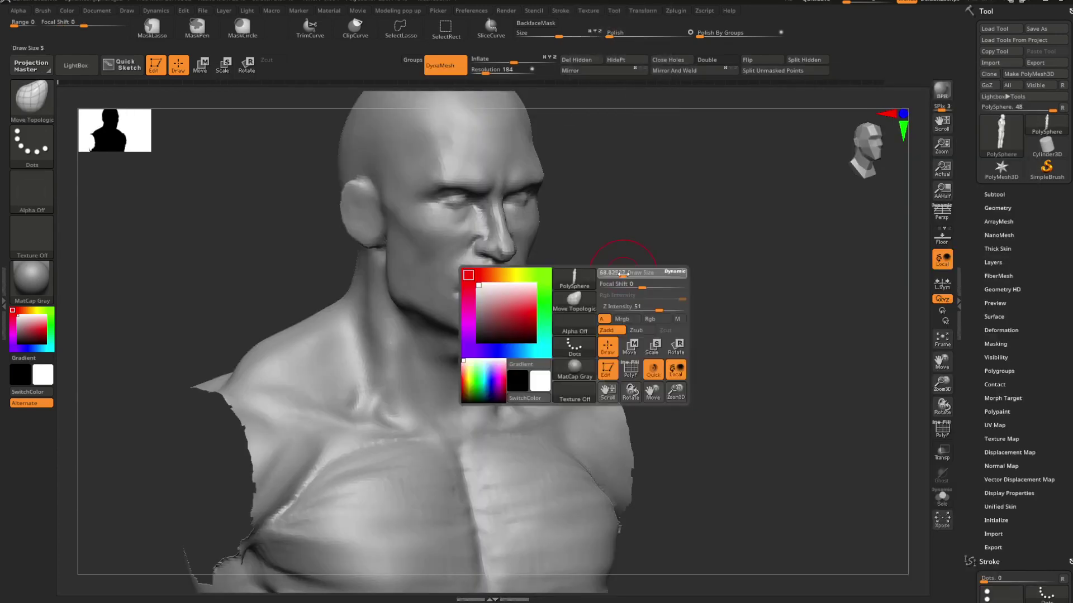
right_drag(618, 273, 612, 275)
right_drag(461, 292, 594, 276)
key(space)
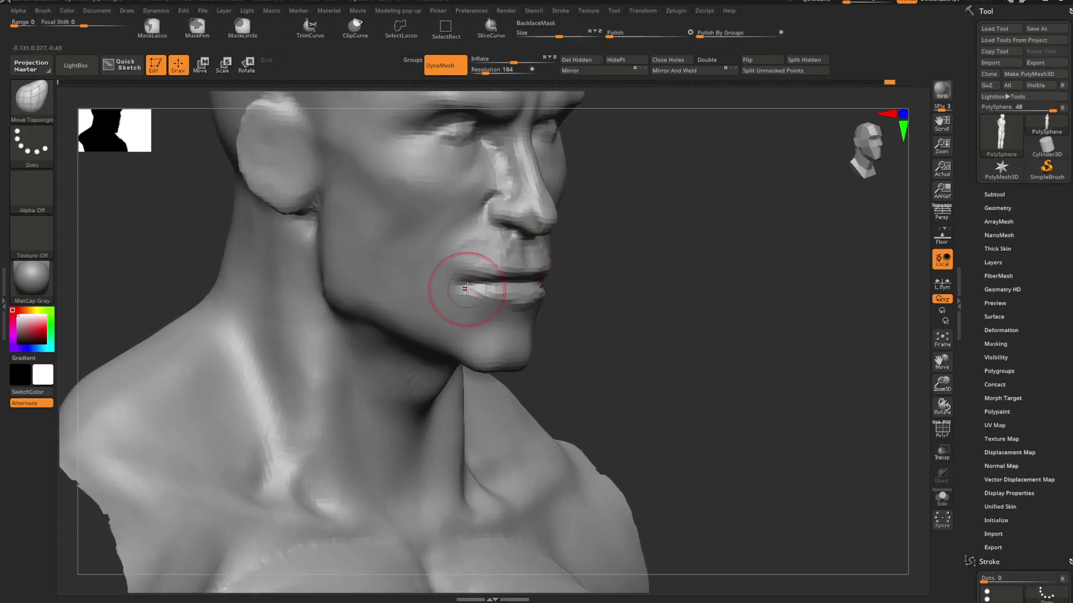
mouse_move(464, 288)
right_down()
mouse_move(623, 263)
mouse_move(738, 268)
mouse_move(651, 241)
mouse_move(662, 265)
mouse_move(718, 263)
mouse_move(598, 276)
mouse_move(735, 251)
mouse_move(707, 261)
mouse_move(714, 273)
mouse_move(752, 259)
mouse_move(643, 310)
right_up()
key(space)
key(space)
mouse_move(563, 307)
right_down()
mouse_move(699, 278)
mouse_move(556, 352)
mouse_move(687, 277)
mouse_move(539, 346)
right_up()
Step: Refine the jawline beside the chin with the DamStandard brush and smooth the surface there
key(b)
key(d)
key(s)
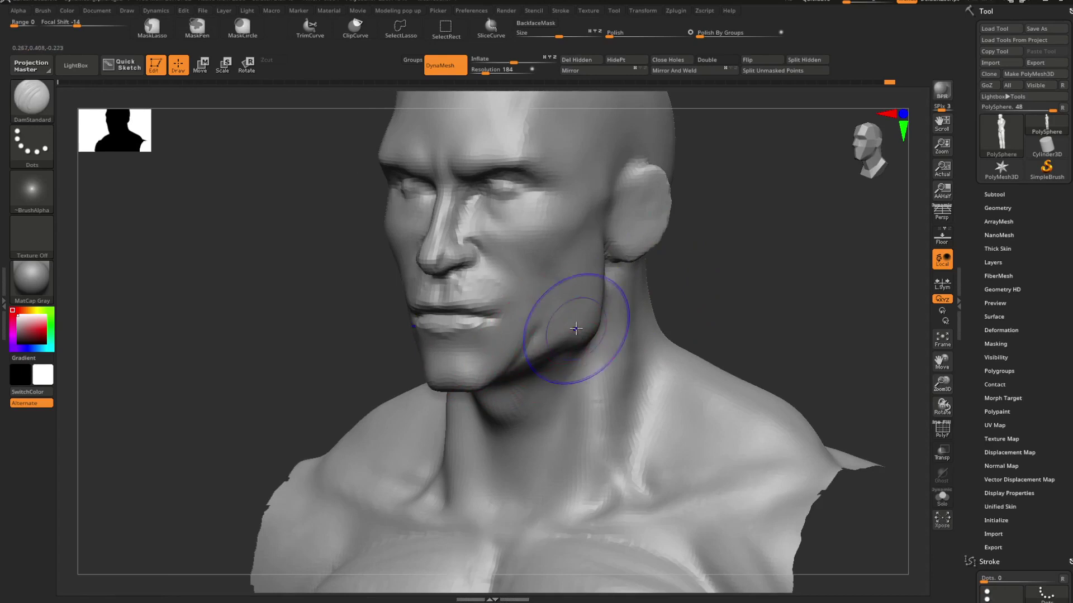
shift+drag(526, 335, 535, 342)
mouse_move(513, 374)
right_down()
mouse_move(697, 282)
mouse_move(676, 296)
mouse_move(615, 297)
mouse_move(647, 311)
mouse_move(651, 296)
right_up()
Step: Adjust the contour of the jaw and chin with the Move Topological brush
key(b)
key(m)
key(t)
key(space)
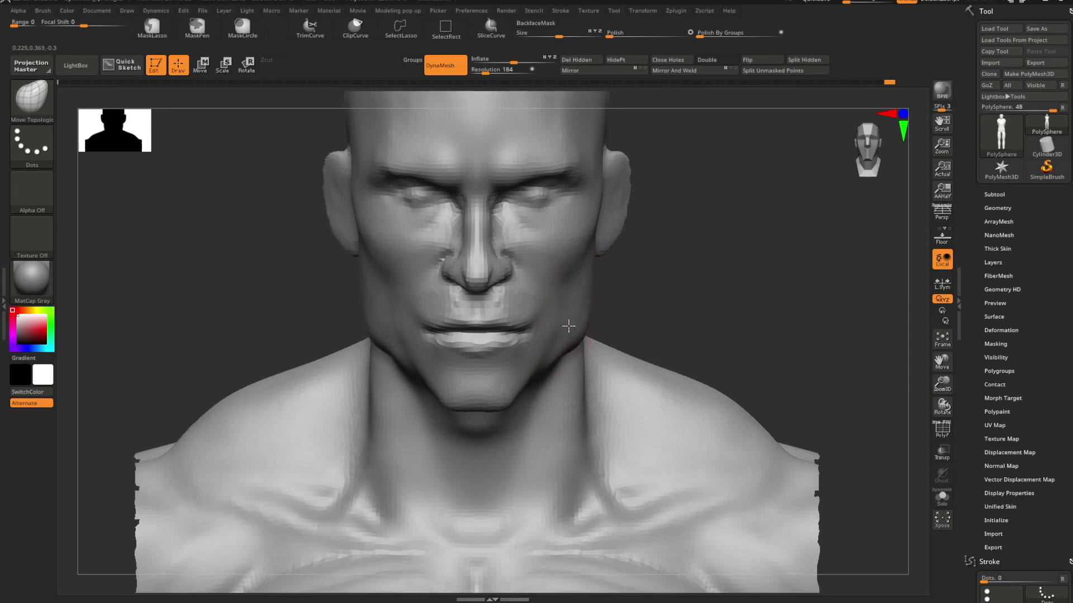
mouse_move(613, 339)
right_down()
mouse_move(622, 304)
mouse_move(581, 299)
mouse_move(639, 311)
mouse_move(664, 294)
mouse_move(651, 294)
mouse_move(670, 307)
mouse_move(637, 318)
mouse_move(652, 296)
mouse_move(658, 311)
mouse_move(552, 336)
right_up()
key(space)
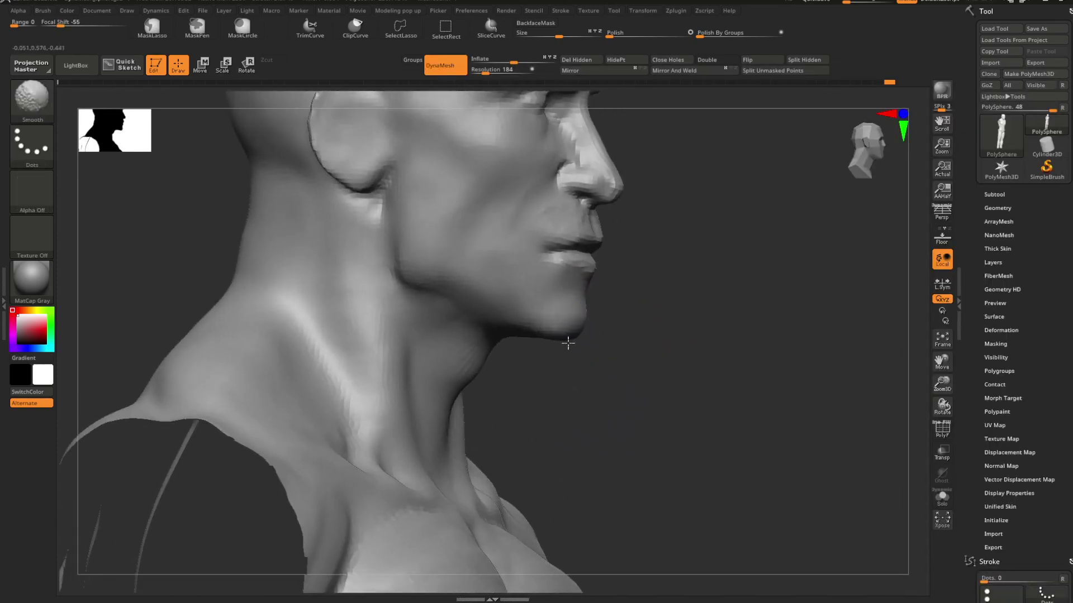
Step: Check the head in profile and front view and adjust the lower face with the Move Topological brush
mouse_move(704, 299)
right_down()
mouse_move(644, 316)
mouse_move(711, 297)
right_up()
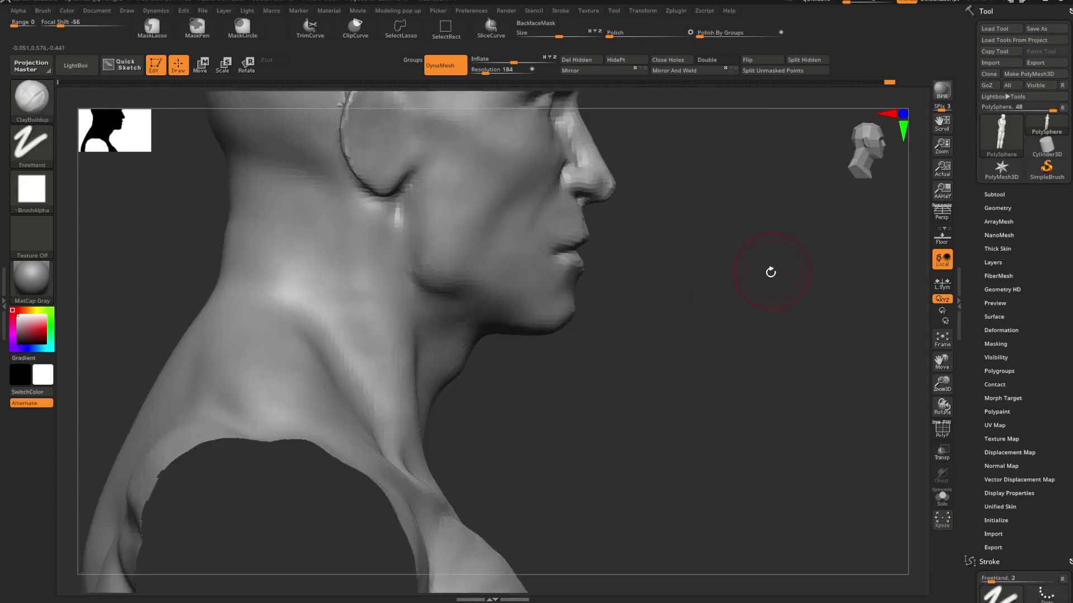
ctrl+right_drag(770, 272, 656, 258)
right_drag(708, 290, 587, 282)
alt+right_drag(704, 263, 670, 313)
right_drag(751, 268, 667, 268)
mouse_move(748, 246)
right_down()
mouse_move(738, 256)
mouse_move(782, 241)
mouse_move(729, 255)
mouse_move(766, 242)
mouse_move(744, 260)
mouse_move(683, 256)
mouse_move(684, 266)
mouse_move(637, 277)
mouse_move(699, 276)
mouse_move(786, 223)
mouse_move(730, 273)
mouse_move(774, 286)
mouse_move(784, 312)
right_up()
key(b)
key(m)
key(t)
key(space)
key(space)
Step: Reshape the eyelids under the brow with the Move Topological brush at a reduced draw size, undoing one stroke
key(b)
key(d)
key(s)
key(space)
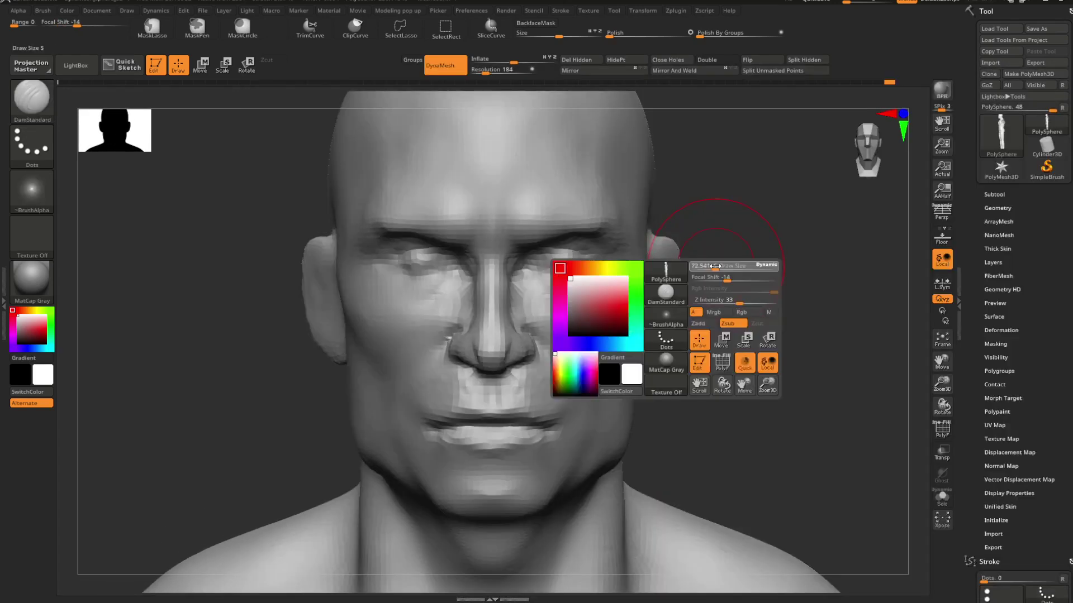
drag(718, 268, 705, 268)
key(b)
key(m)
key(t)
key(space)
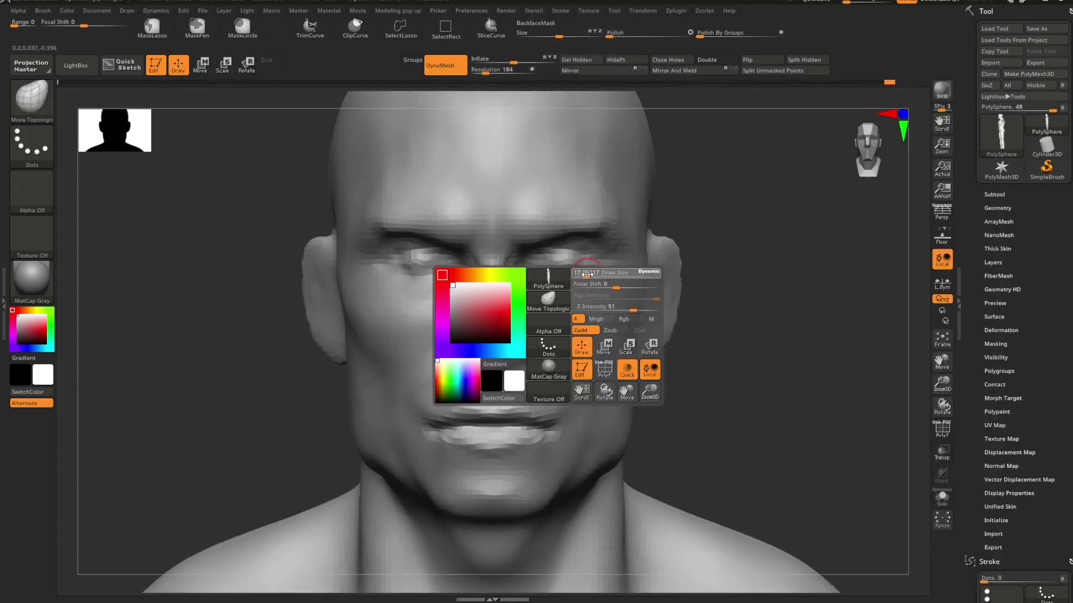
drag(589, 274, 586, 258)
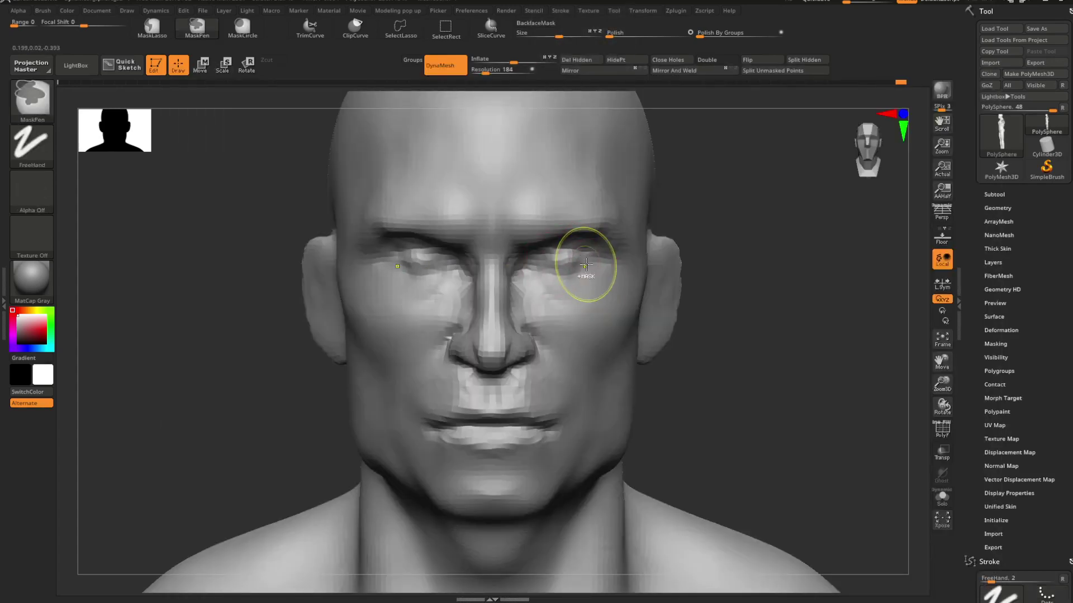
key(ctrl+z)
drag(733, 266, 730, 285)
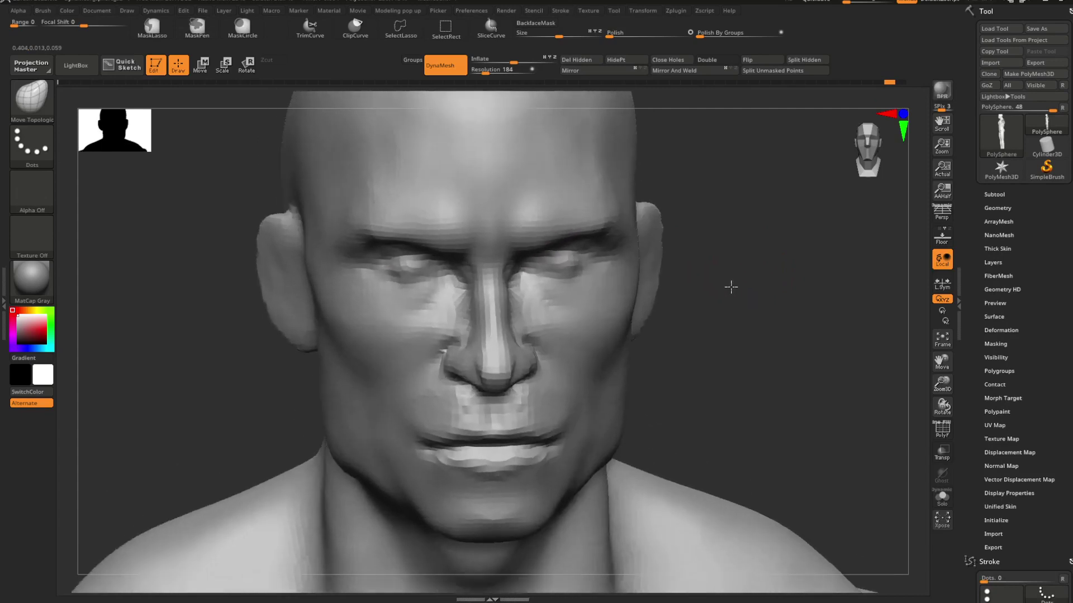
key(space)
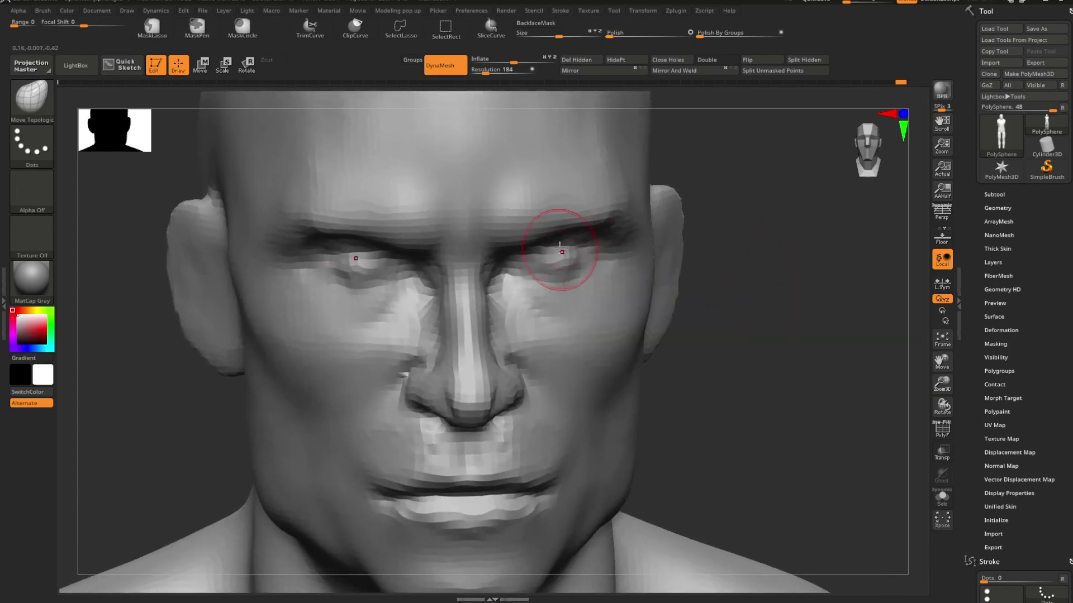
drag(559, 248, 562, 249)
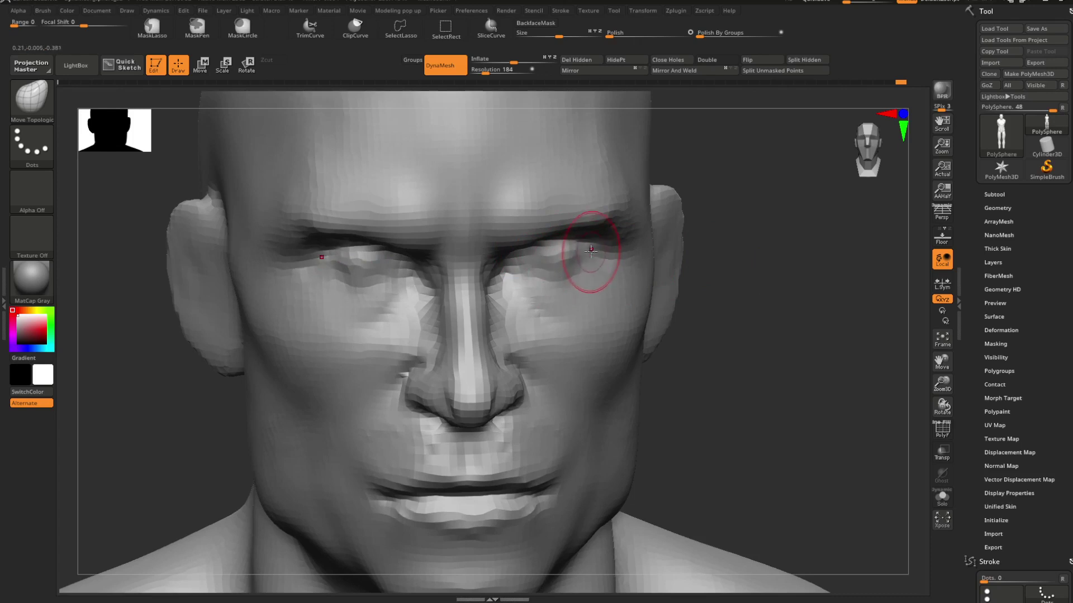
Step: Carve the upper eyelid contour with the DamStandard brush in three-quarter view
key(f)
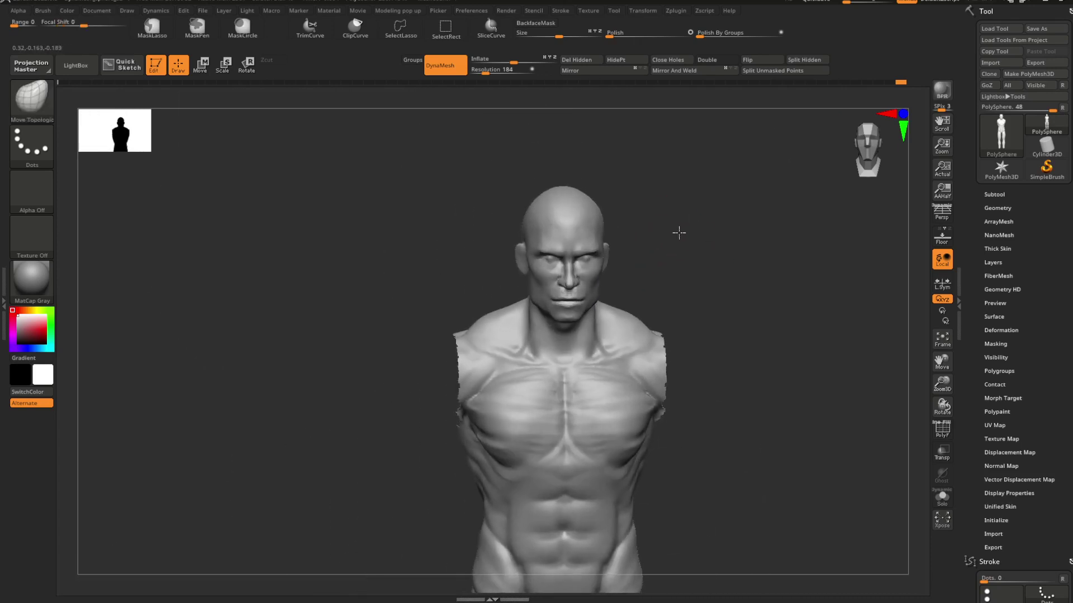
mouse_move(678, 233)
alt+mouse_down()
mouse_move(738, 284)
mouse_move(688, 278)
alt+mouse_up()
key(b)
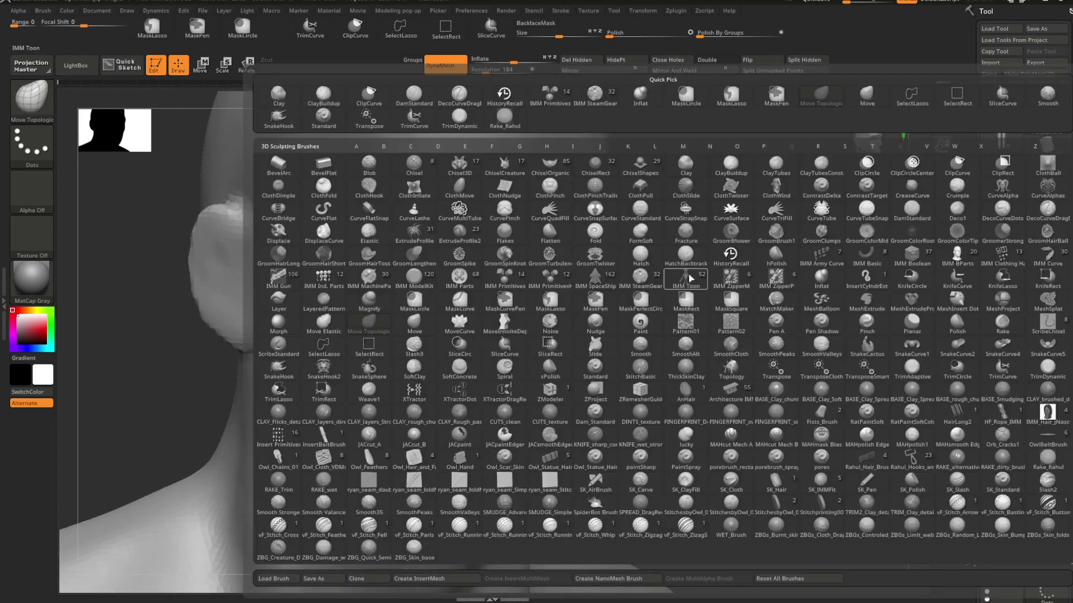
key(d)
key(s)
key(space)
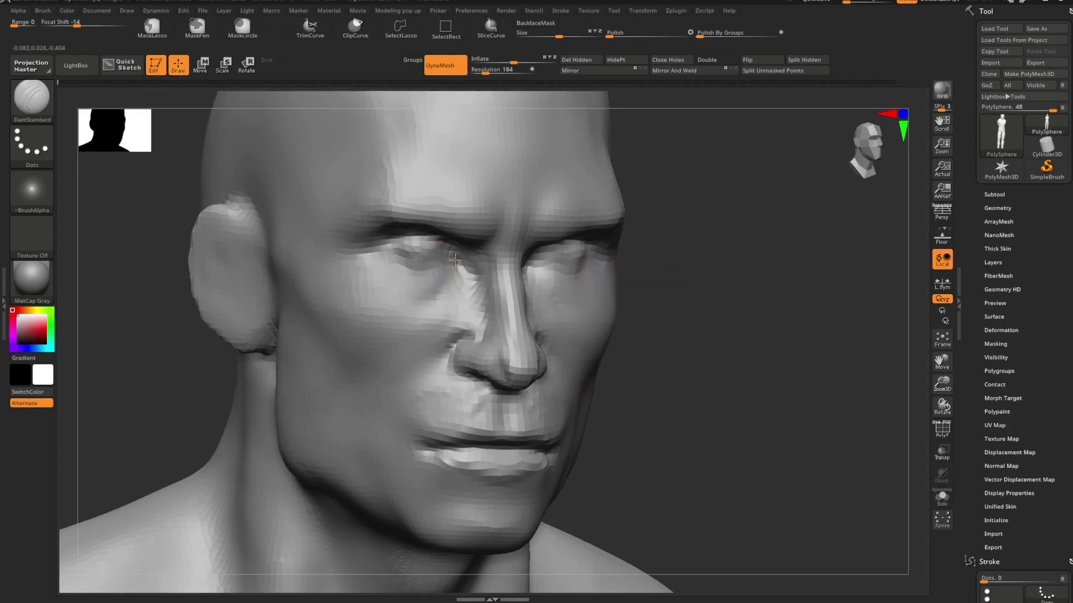
drag(394, 267, 435, 244)
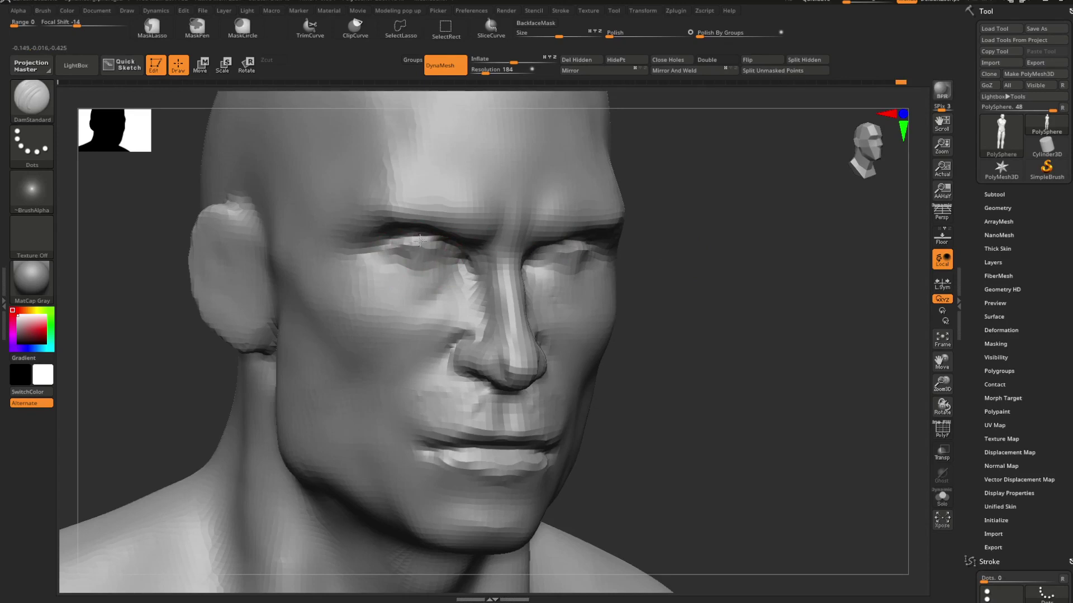
Step: Deepen the upper eyelid line toward the outer eye corners in front view
alt+drag(688, 271, 668, 243)
shift+drag(668, 243, 587, 247)
mouse_move(588, 246)
ctrl+right_down()
mouse_move(709, 319)
mouse_move(726, 263)
mouse_move(694, 266)
mouse_move(734, 242)
mouse_move(670, 260)
ctrl+right_up()
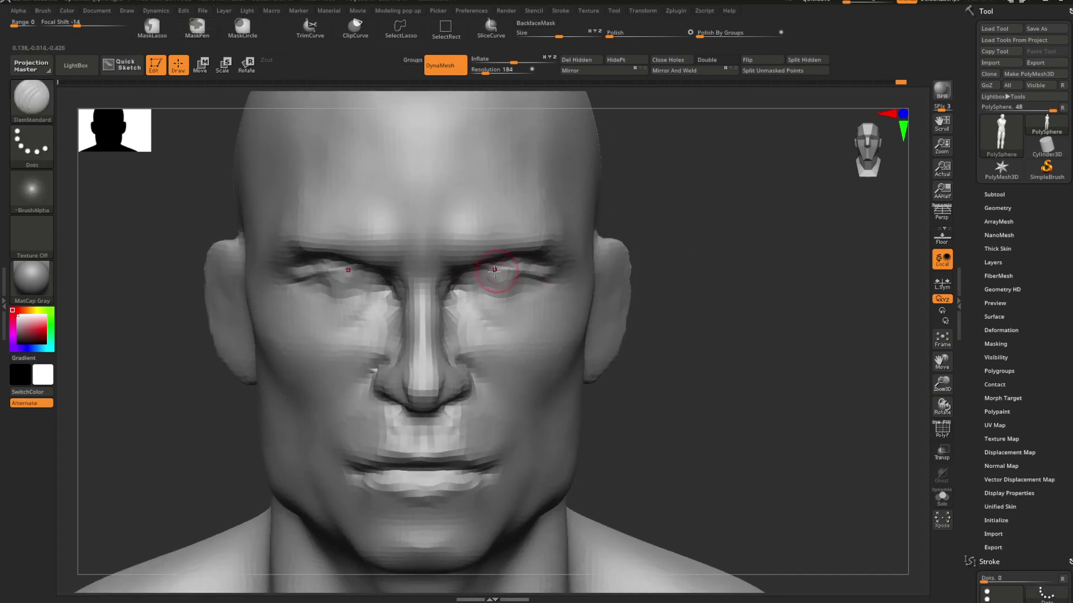
drag(494, 270, 522, 273)
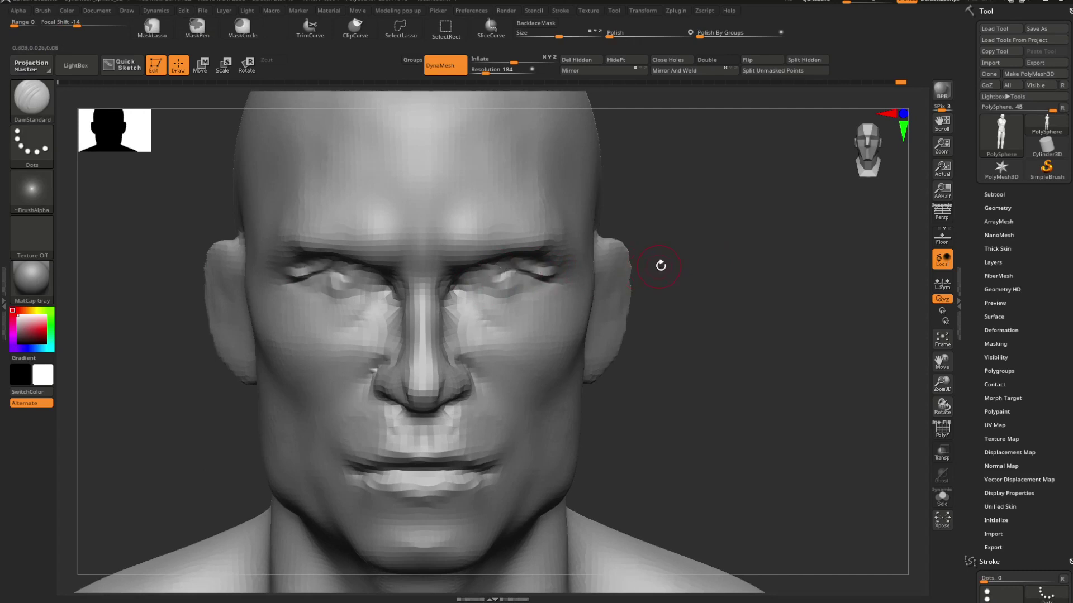
Step: Carve the lower eyelids and outer eye corners with the DamStandard brush from both three-quarter sides
drag(661, 265, 583, 281)
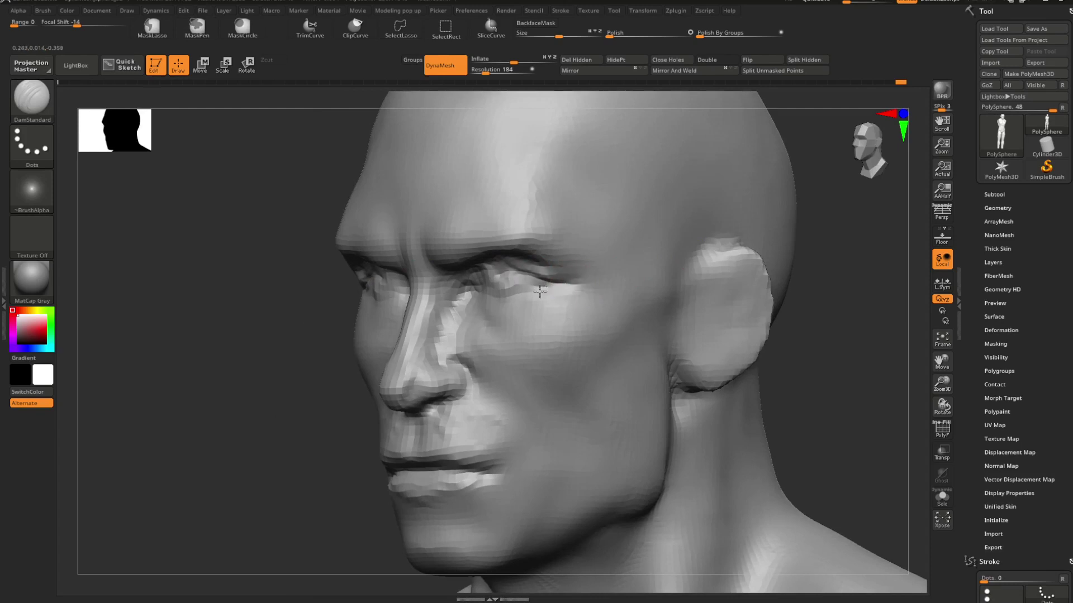
drag(540, 291, 524, 297)
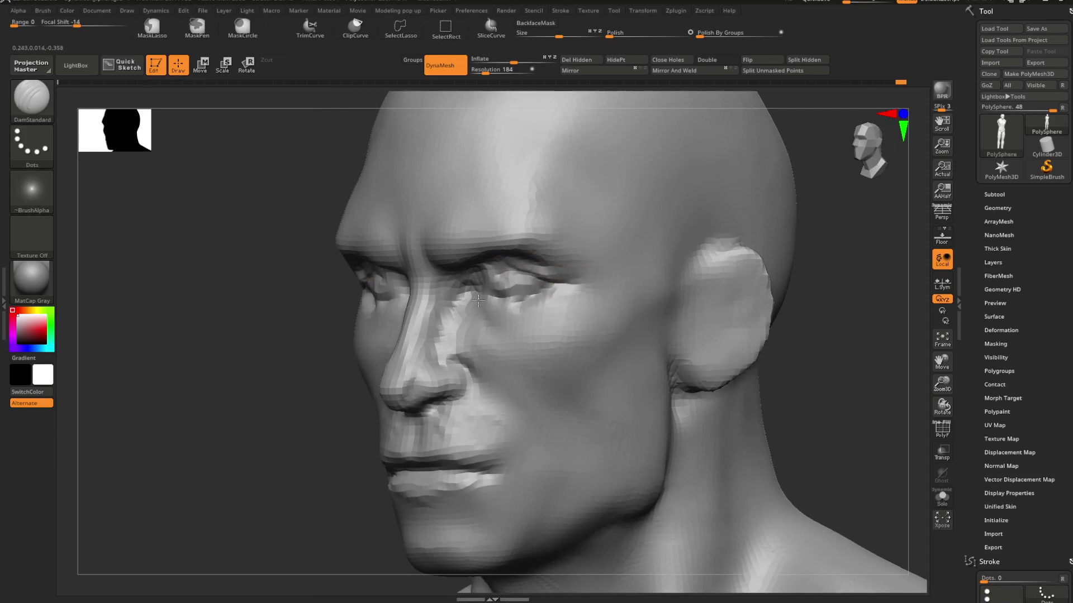
mouse_move(330, 344)
alt+mouse_down()
mouse_move(242, 342)
mouse_move(344, 337)
alt+mouse_up()
mouse_move(692, 276)
mouse_down()
mouse_move(689, 263)
mouse_move(601, 239)
mouse_move(646, 270)
mouse_move(618, 268)
mouse_move(622, 307)
mouse_move(651, 337)
mouse_move(618, 317)
mouse_move(544, 306)
mouse_up()
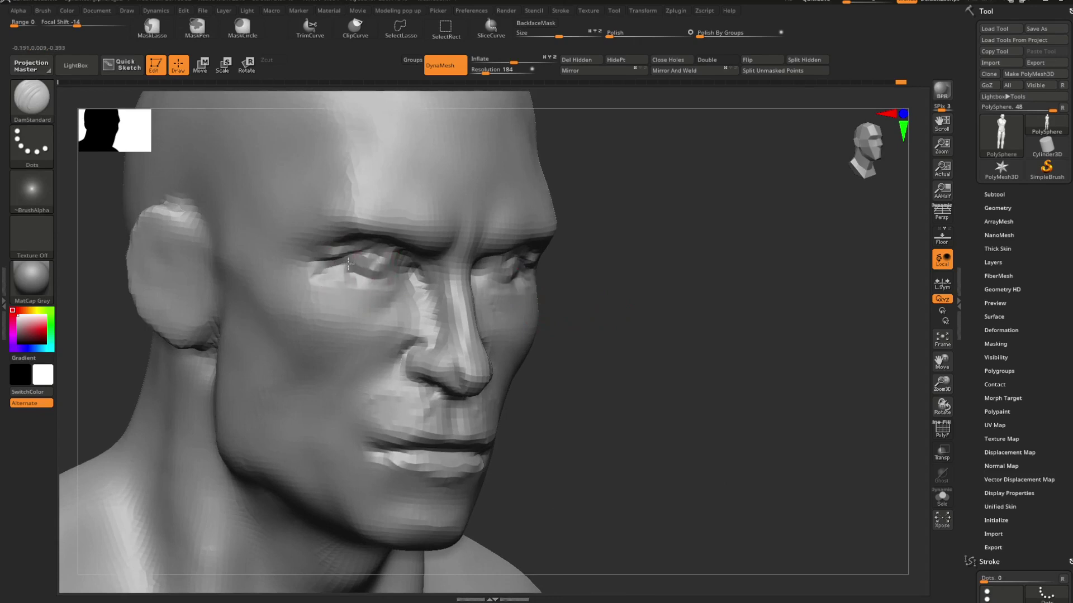
Step: Reshape the outer eye area with the Move Topological brush in three-quarter view at an adjusted draw size
mouse_move(632, 292)
mouse_down()
mouse_move(548, 264)
mouse_move(496, 276)
mouse_move(507, 273)
mouse_move(471, 266)
mouse_move(519, 269)
mouse_move(512, 278)
mouse_move(622, 335)
mouse_move(604, 307)
mouse_move(648, 286)
mouse_move(664, 292)
mouse_move(638, 316)
mouse_move(695, 306)
mouse_move(609, 286)
mouse_move(805, 252)
mouse_move(721, 277)
mouse_move(652, 273)
mouse_up()
key(b)
key(m)
key(t)
key(space)
key(space)
Step: Build up the temples beyond the outer brows with the ClayBuildup brush and smooth the strokes
key(b)
key(c)
key(b)
key(space)
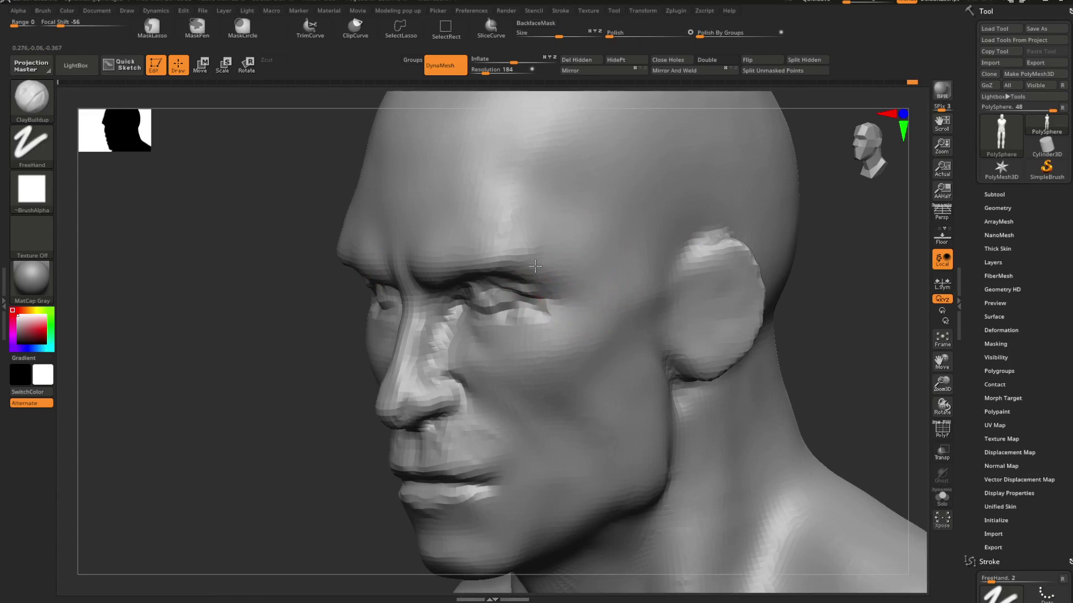
key(space)
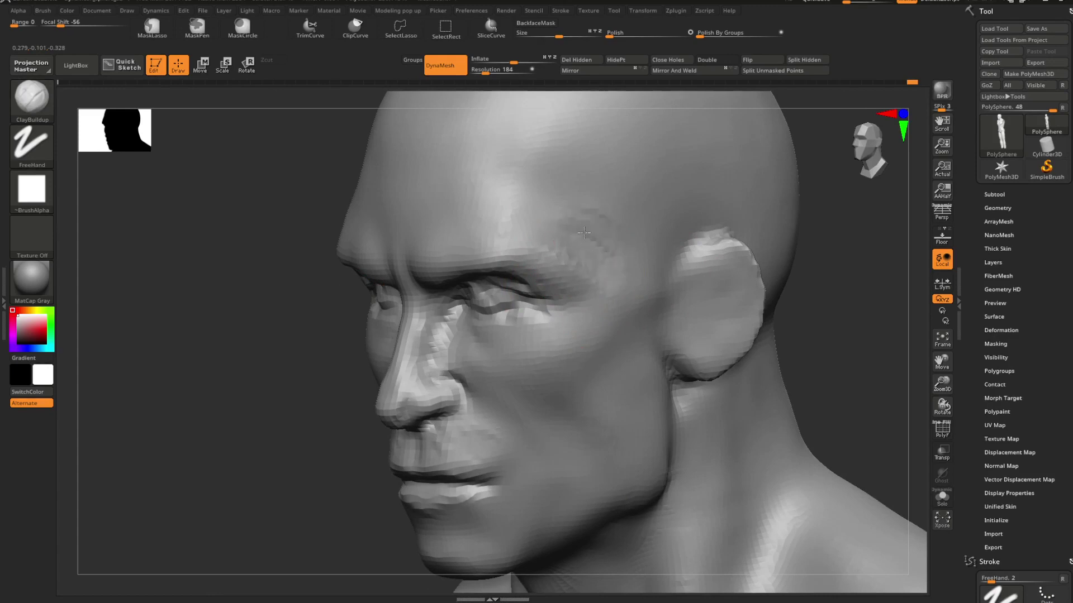
mouse_move(588, 250)
shift+mouse_down()
mouse_move(584, 260)
mouse_move(578, 244)
mouse_move(582, 270)
shift+mouse_up()
Step: Carve diagonal creases from the inner eye corners down to the cheeks with the DamStandard brush at a smaller draw size, and smooth them
mouse_move(810, 260)
mouse_down()
mouse_move(873, 245)
mouse_move(709, 240)
mouse_move(697, 273)
mouse_move(692, 243)
mouse_move(696, 279)
mouse_move(680, 290)
mouse_move(709, 271)
mouse_move(693, 273)
mouse_up()
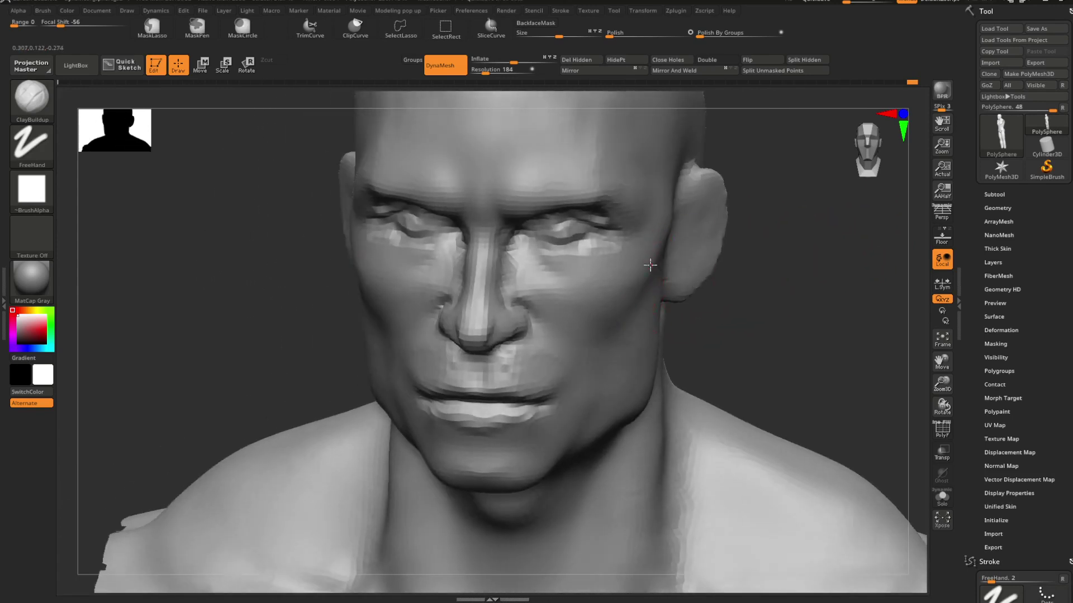
mouse_move(776, 268)
mouse_down()
mouse_move(768, 264)
mouse_move(829, 271)
mouse_move(556, 271)
mouse_move(612, 283)
mouse_up()
right_click(768, 264)
key(b)
key(d)
key(s)
key(ctrl+z)
right_click(615, 288)
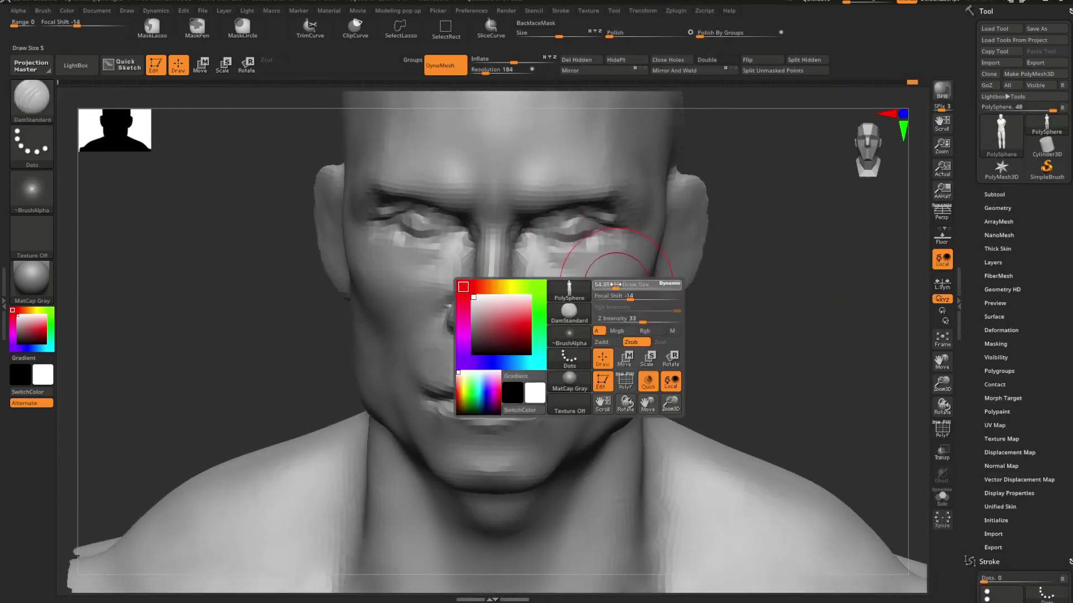
mouse_move(736, 271)
mouse_down()
mouse_move(756, 249)
mouse_move(732, 256)
mouse_move(771, 263)
mouse_up()
right_click(573, 258)
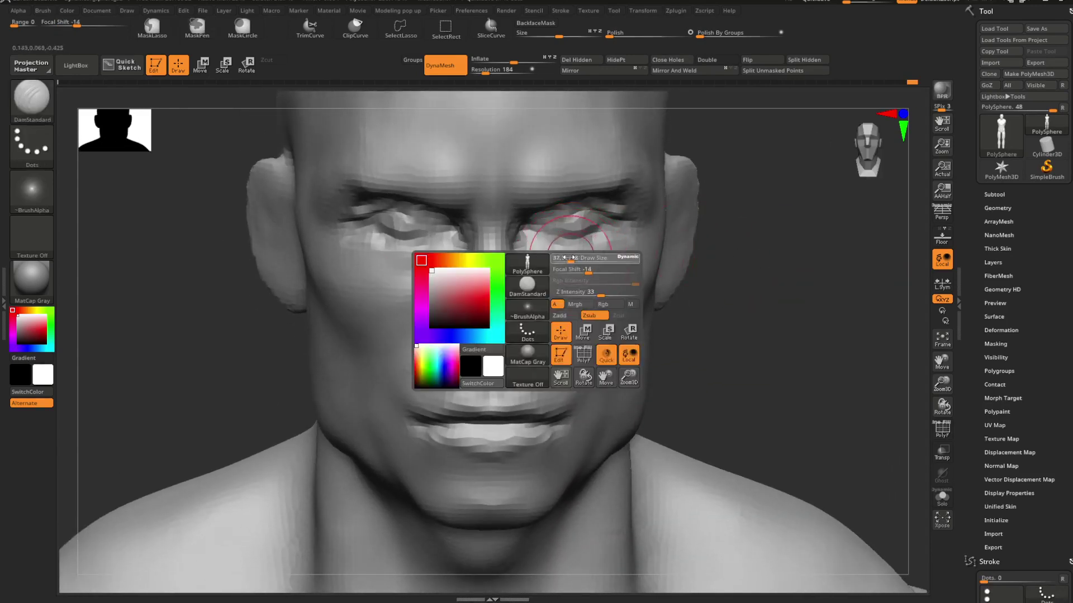
mouse_move(569, 257)
mouse_down()
mouse_move(582, 270)
mouse_move(533, 259)
mouse_up()
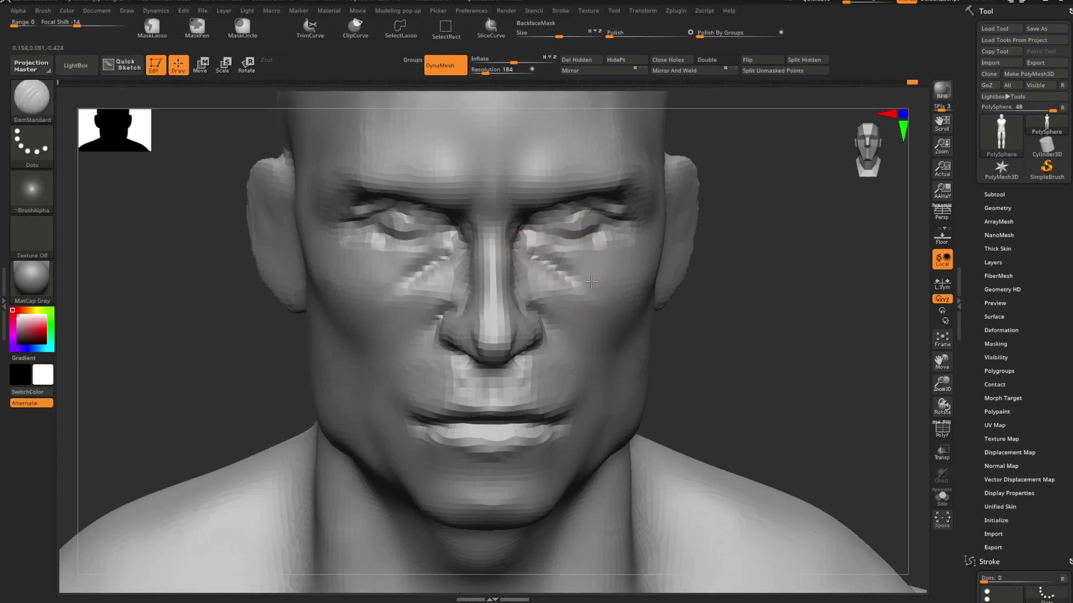
key(shift)
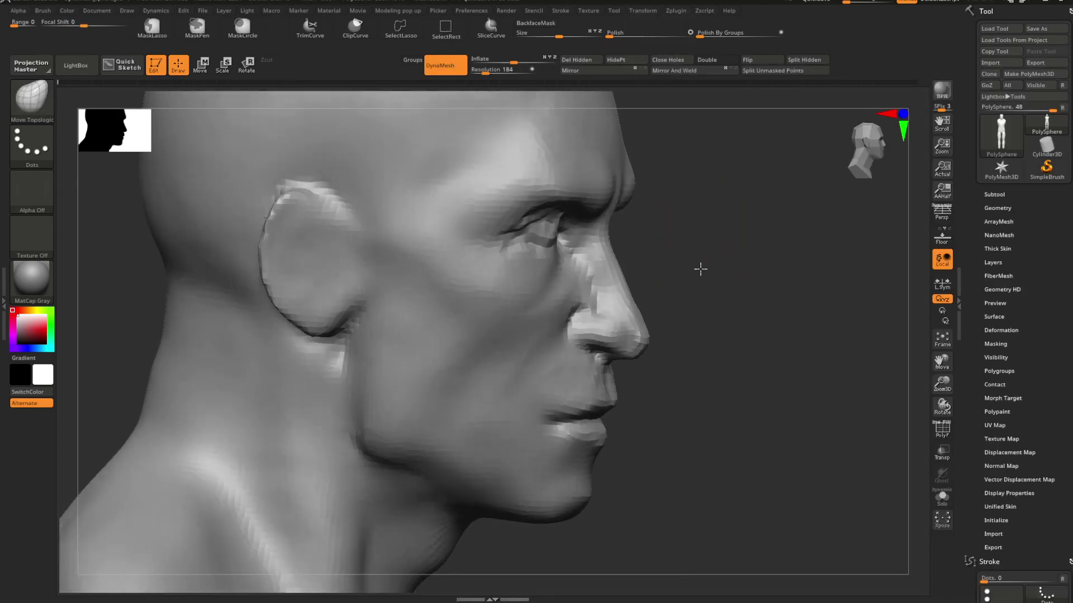
Step: Adjust the lower eyelid profile with the Move Topological brush at a reduced draw size in side view
drag(700, 269, 664, 339)
key(space)
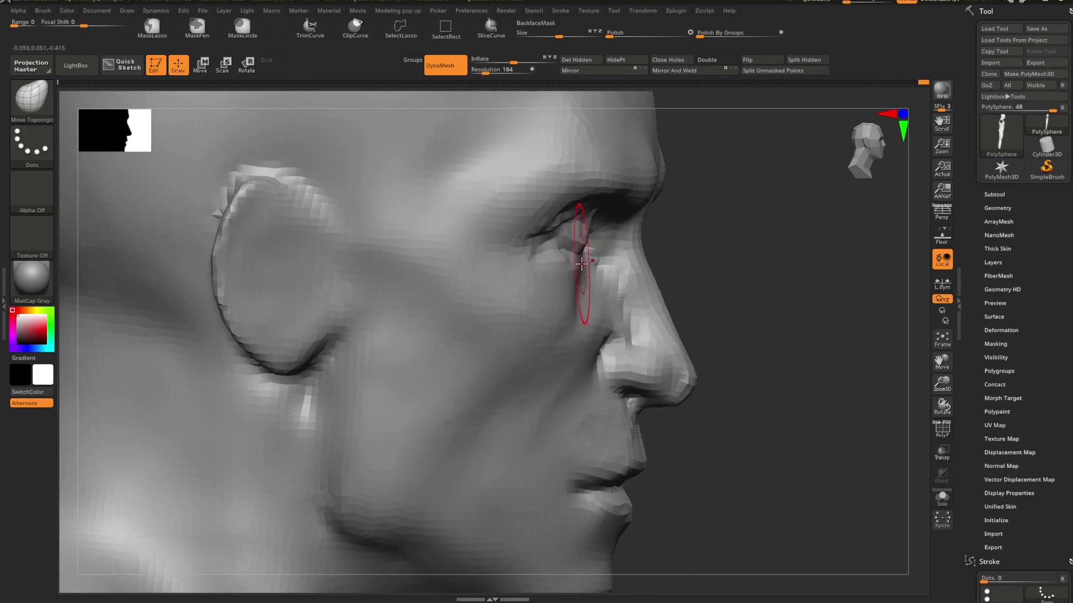
key(space)
shift+drag(582, 263, 580, 266)
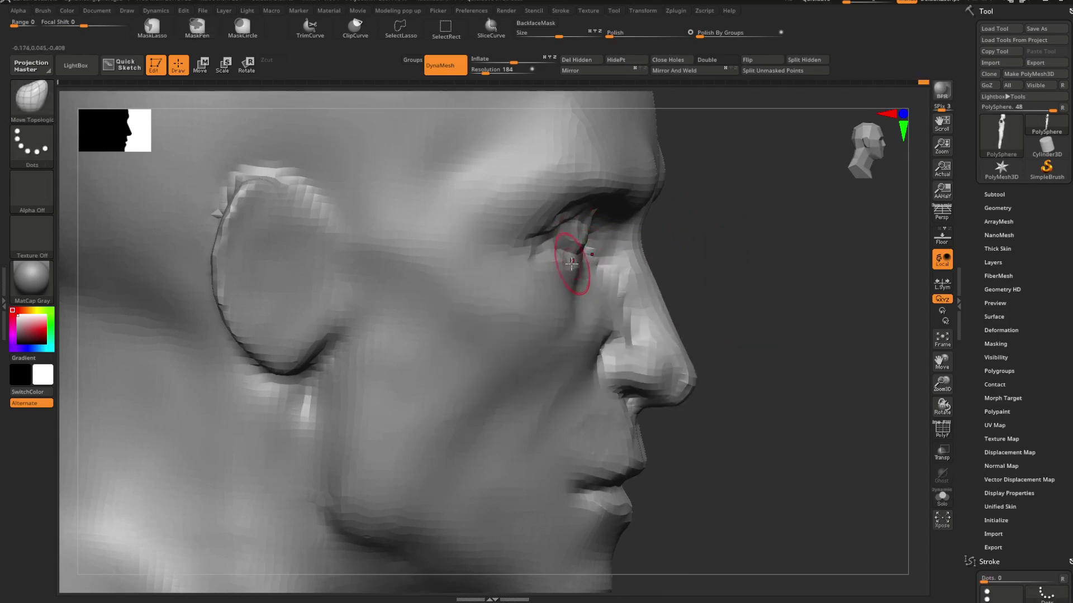
Step: Model the lower eyelids and the folds beneath the eyes with the Standard brush from both three-quarter sides
key(b)
key(s)
key(t)
drag(678, 266, 586, 266)
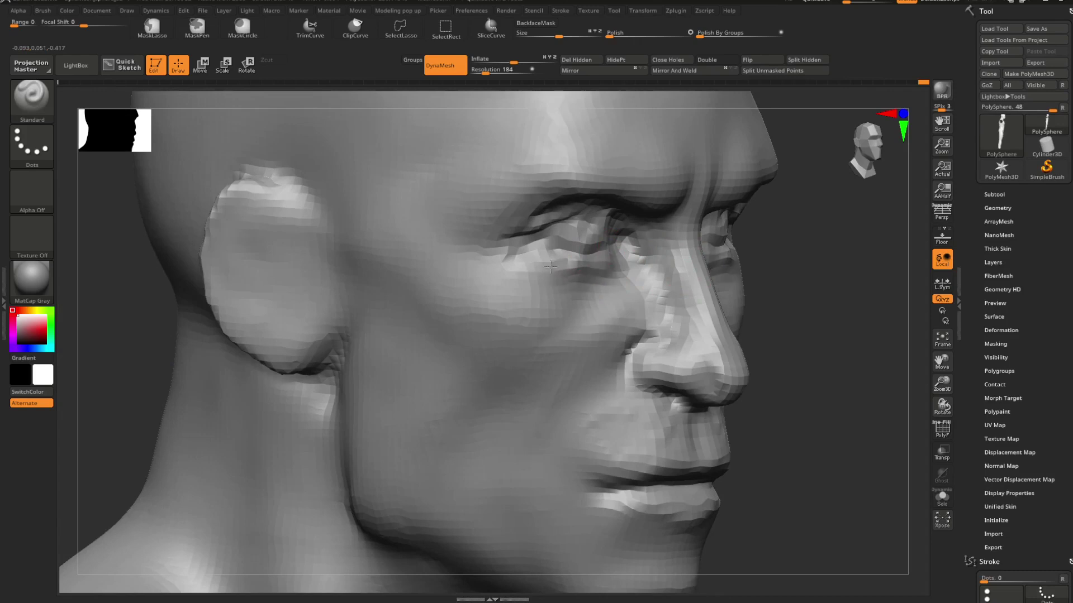
alt+drag(823, 279, 557, 313)
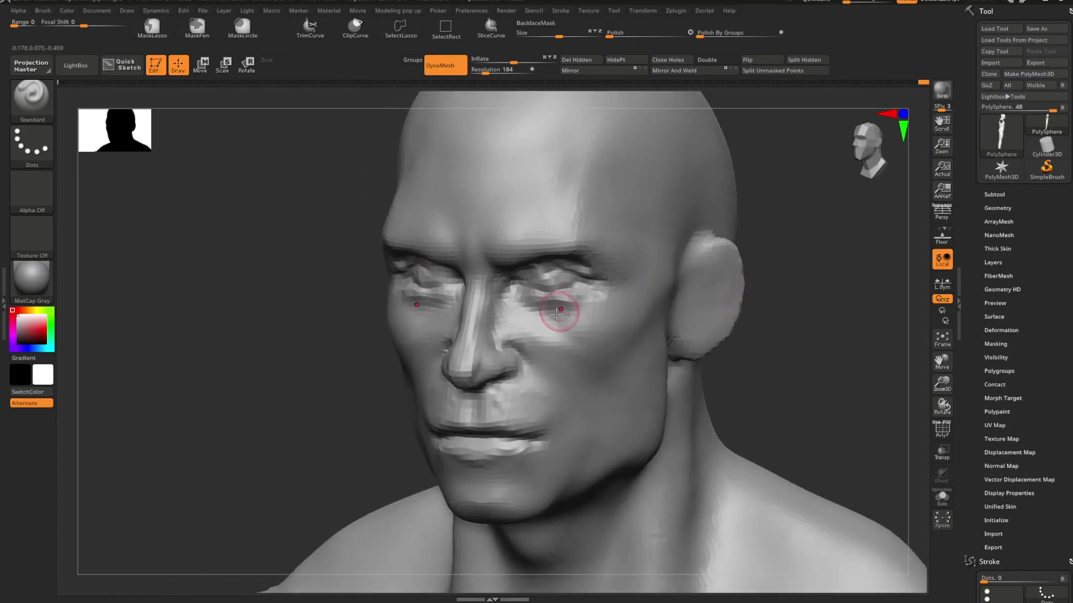
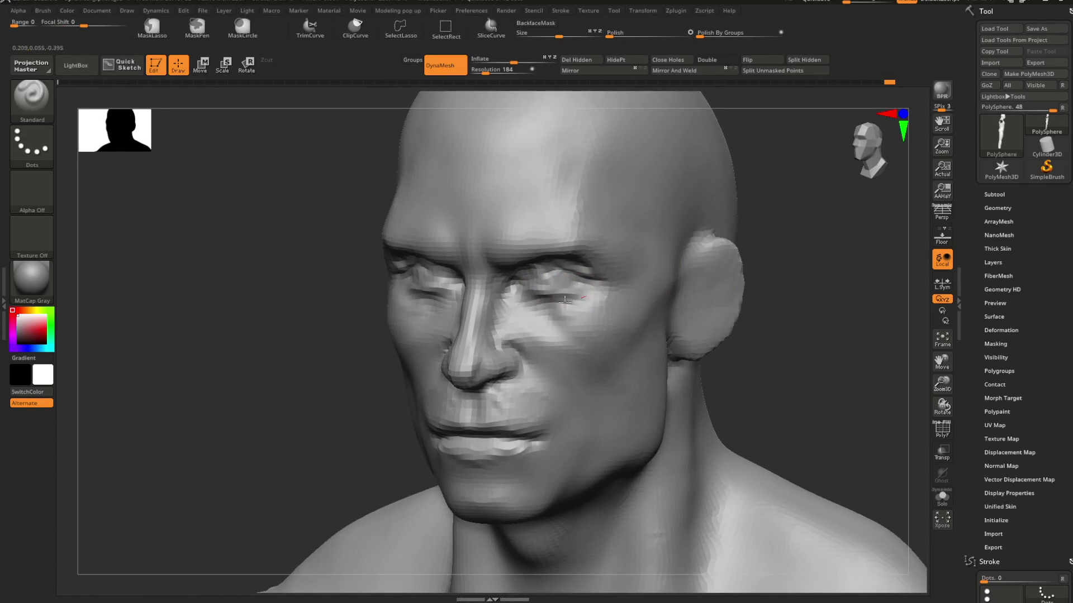
mouse_move(794, 279)
mouse_down()
mouse_move(773, 259)
mouse_move(637, 260)
mouse_move(632, 240)
mouse_move(648, 255)
mouse_move(670, 237)
mouse_move(666, 274)
mouse_move(728, 357)
mouse_move(656, 307)
mouse_move(698, 332)
mouse_move(668, 346)
mouse_up()
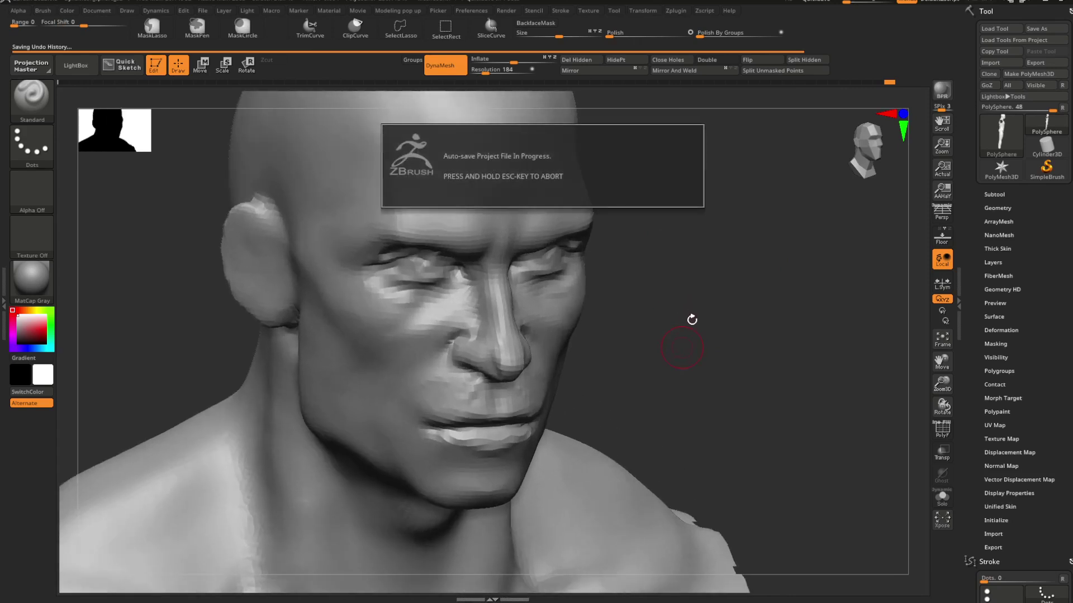
Step: Adjust the eyelid curvature and nose base from below the head with the Move Topological brush, varying the draw size
mouse_move(689, 318)
mouse_down()
mouse_move(671, 350)
mouse_move(665, 335)
mouse_move(648, 355)
mouse_move(553, 335)
mouse_up()
key(b)
key(m)
key(t)
key(space)
key(space)
alt+drag(730, 296, 710, 303)
mouse_move(712, 324)
mouse_down()
mouse_move(701, 253)
mouse_move(685, 263)
mouse_move(699, 297)
mouse_move(711, 278)
mouse_move(692, 275)
mouse_up()
key(space)
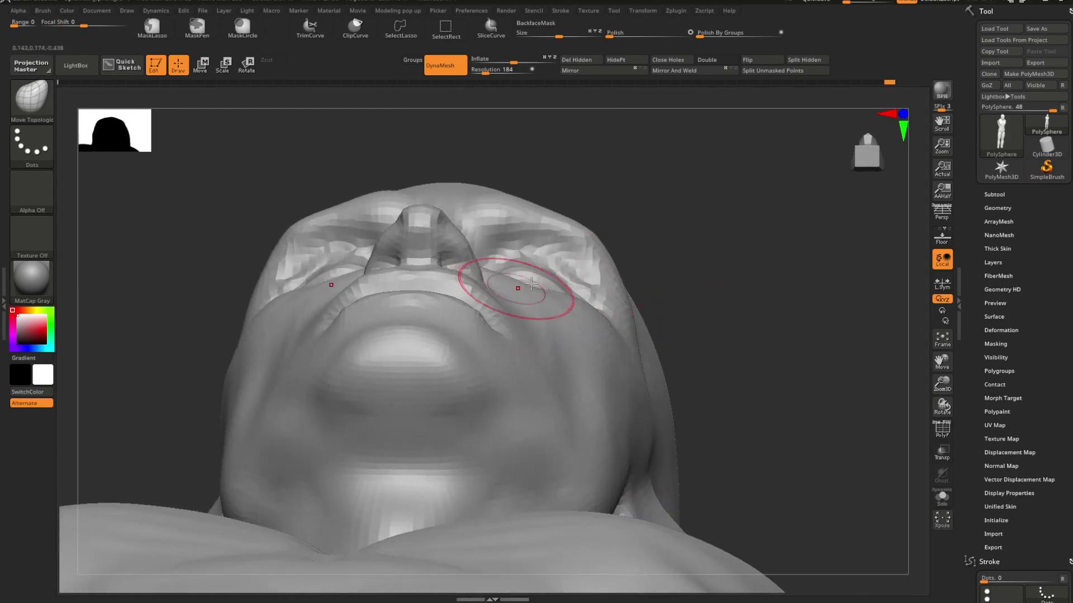
mouse_move(531, 284)
mouse_down()
mouse_move(689, 252)
mouse_move(690, 268)
mouse_move(690, 259)
mouse_move(728, 266)
mouse_move(710, 260)
mouse_up()
key(space)
key(space)
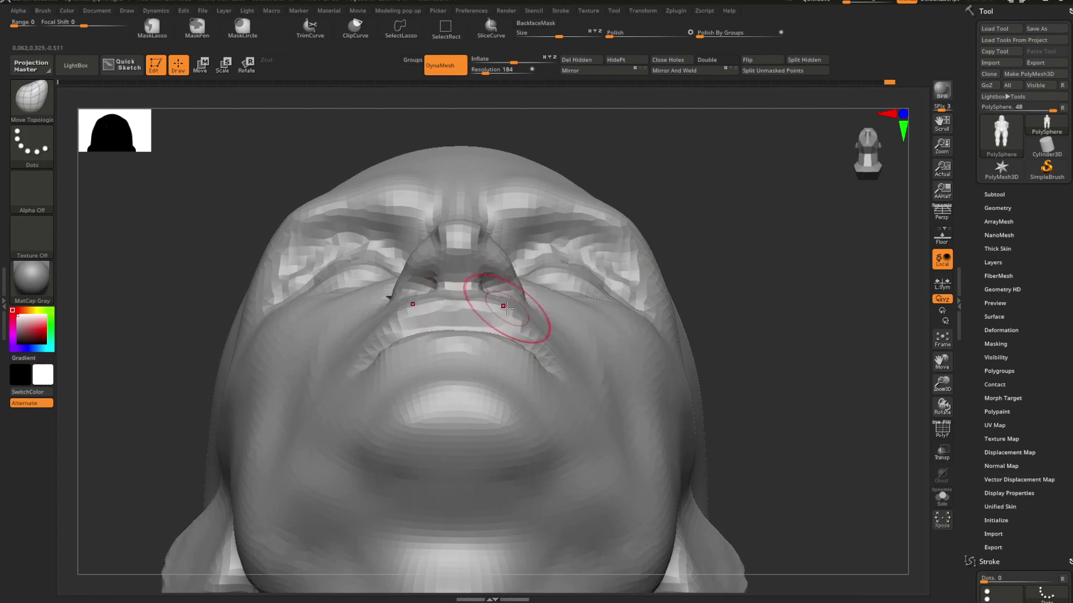
Step: Reposition the lips and mouth corners in profile with the Move Topological brush
mouse_move(714, 265)
mouse_down()
mouse_move(694, 283)
mouse_move(706, 291)
mouse_up()
key(ctrl)
key(shift)
mouse_move(637, 303)
alt+mouse_down()
mouse_move(615, 306)
mouse_move(639, 320)
mouse_move(556, 359)
alt+mouse_up()
alt+drag(477, 425, 490, 447)
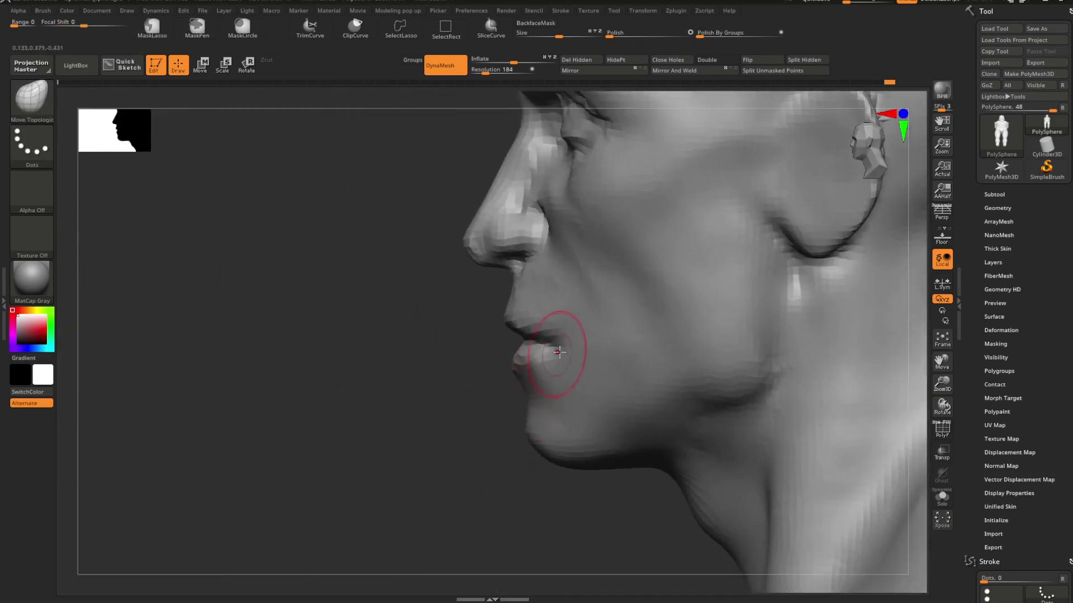
key(space)
drag(545, 359, 575, 358)
key(ctrl)
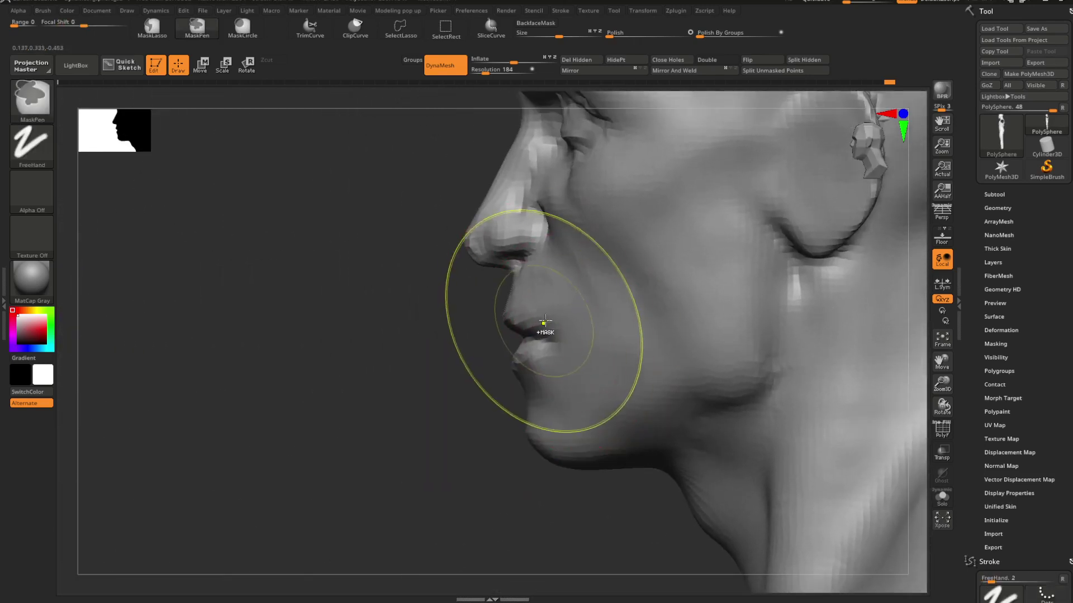
drag(462, 365, 585, 350)
Step: Keep the mesh in 3D mode and reshape the cheeks in front view with the Move Topological brush at an adjusted draw size
mouse_move(853, 276)
alt+mouse_down()
mouse_move(828, 260)
mouse_move(760, 270)
mouse_move(675, 311)
mouse_move(620, 313)
mouse_move(606, 244)
mouse_move(623, 240)
mouse_move(674, 295)
alt+mouse_up()
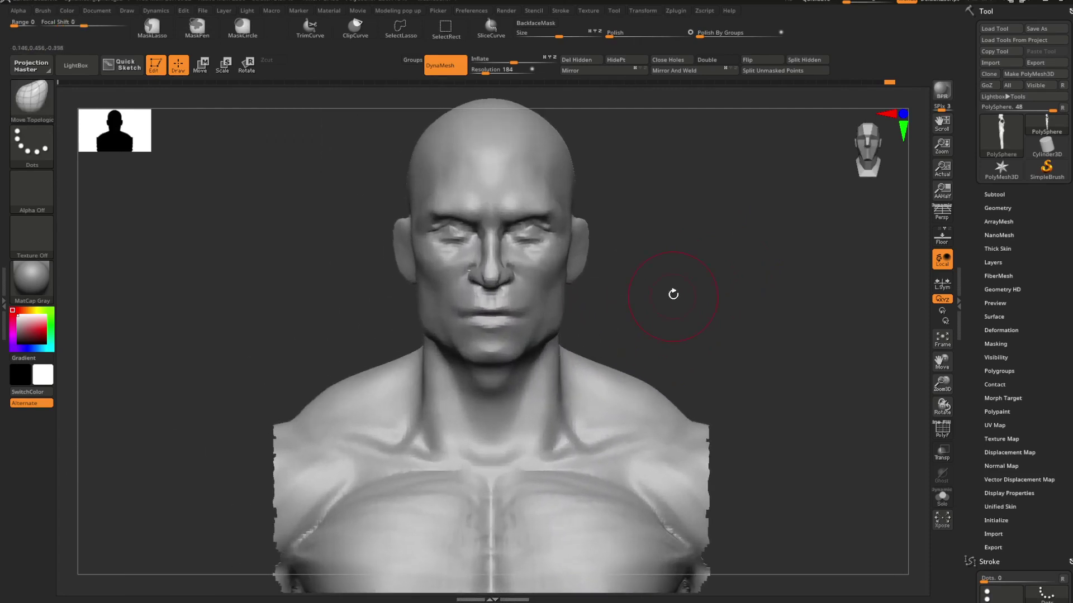
key(F1)
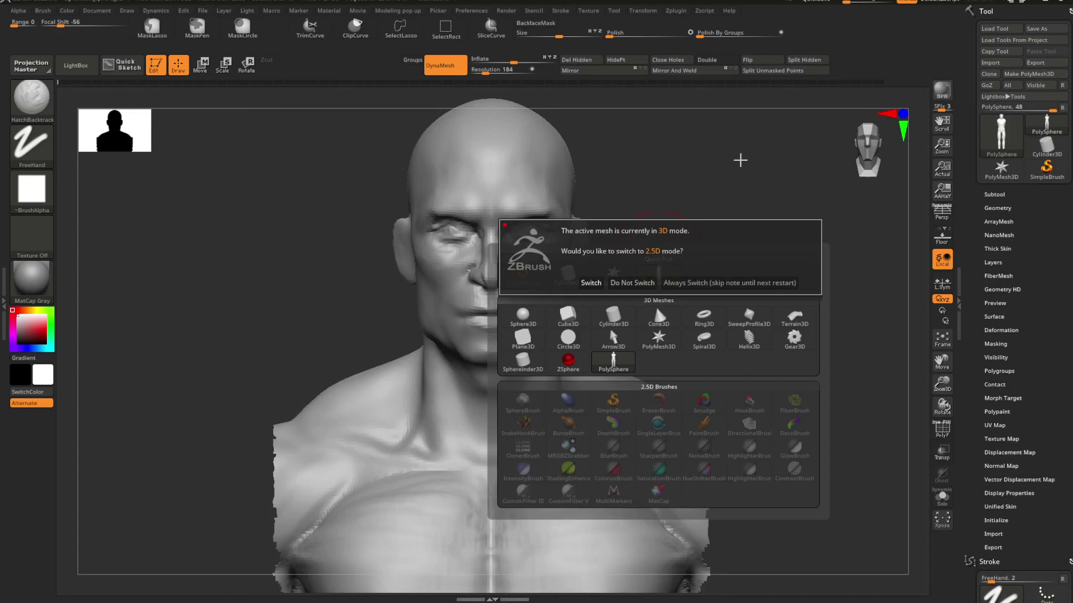
click(642, 281)
key(b)
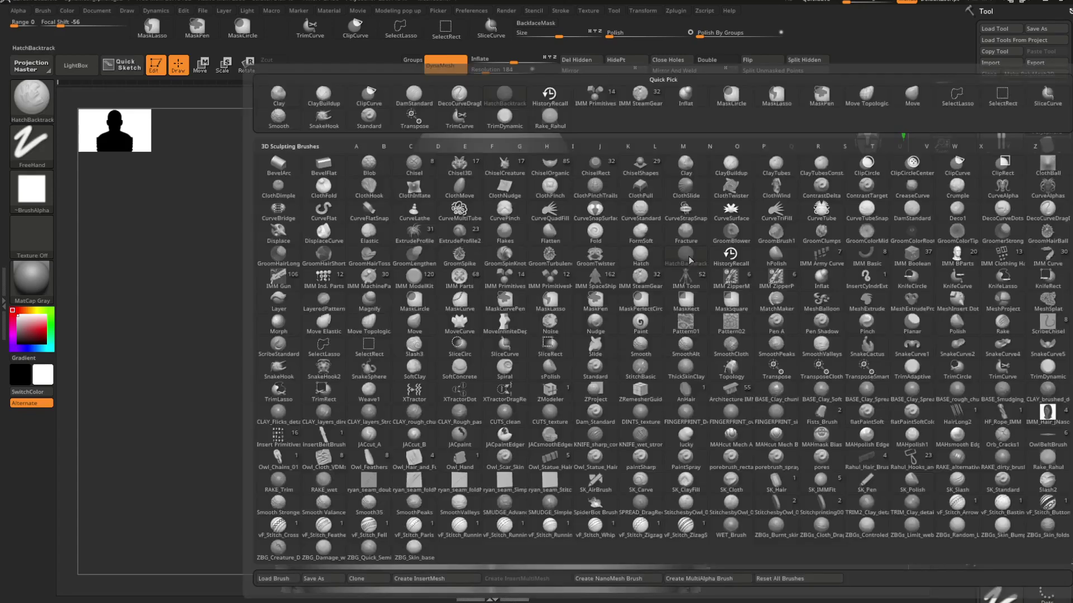
key(m)
key(t)
key(space)
mouse_move(665, 270)
alt+mouse_down()
mouse_move(663, 294)
mouse_move(702, 291)
mouse_move(638, 278)
alt+mouse_up()
key(space)
key(space)
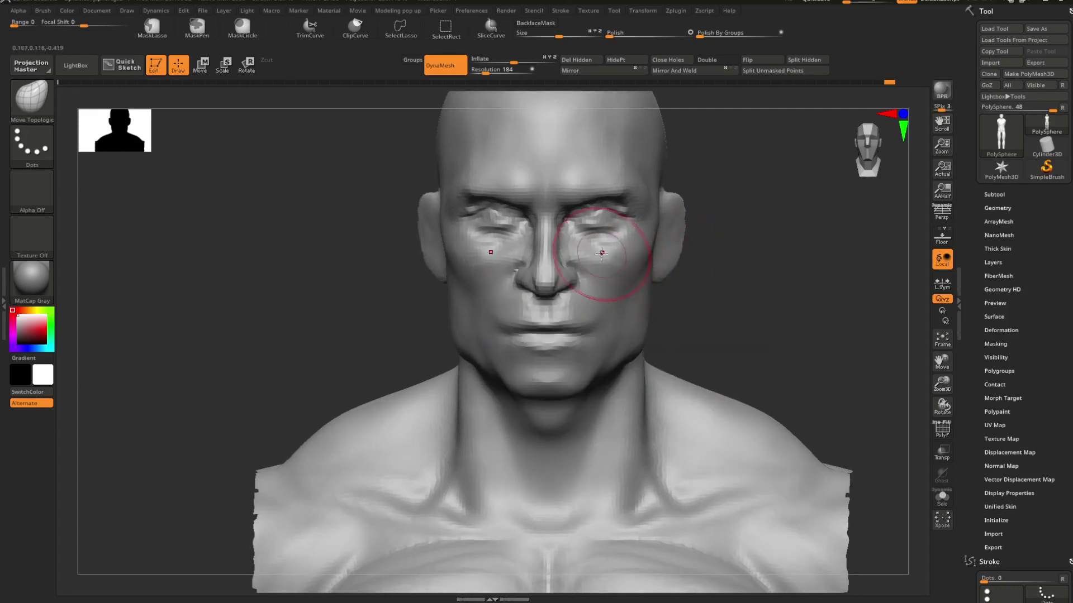
Step: Refine the cheek contour from side and three-quarter views with the Move Topological brush
drag(673, 262, 703, 263)
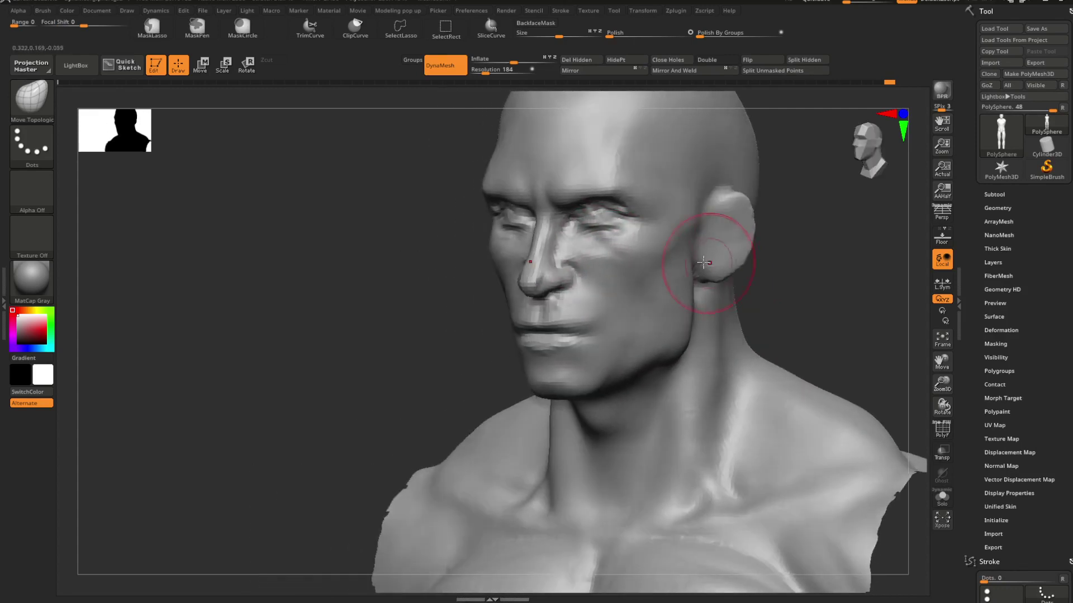
right_drag(647, 272, 760, 291)
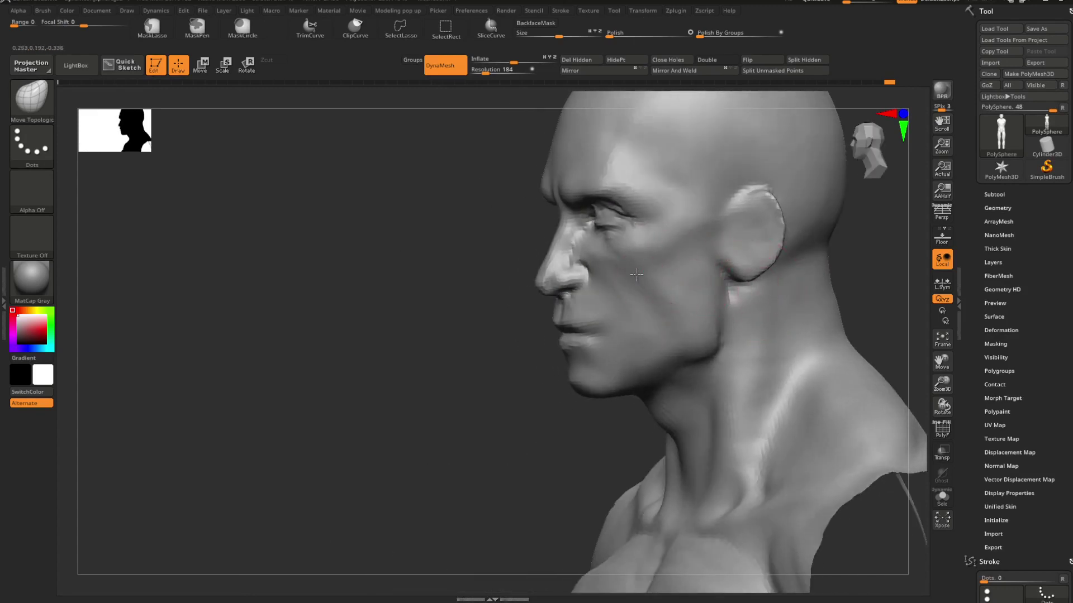
mouse_move(522, 366)
mouse_down()
mouse_move(642, 275)
mouse_move(629, 264)
mouse_up()
key(space)
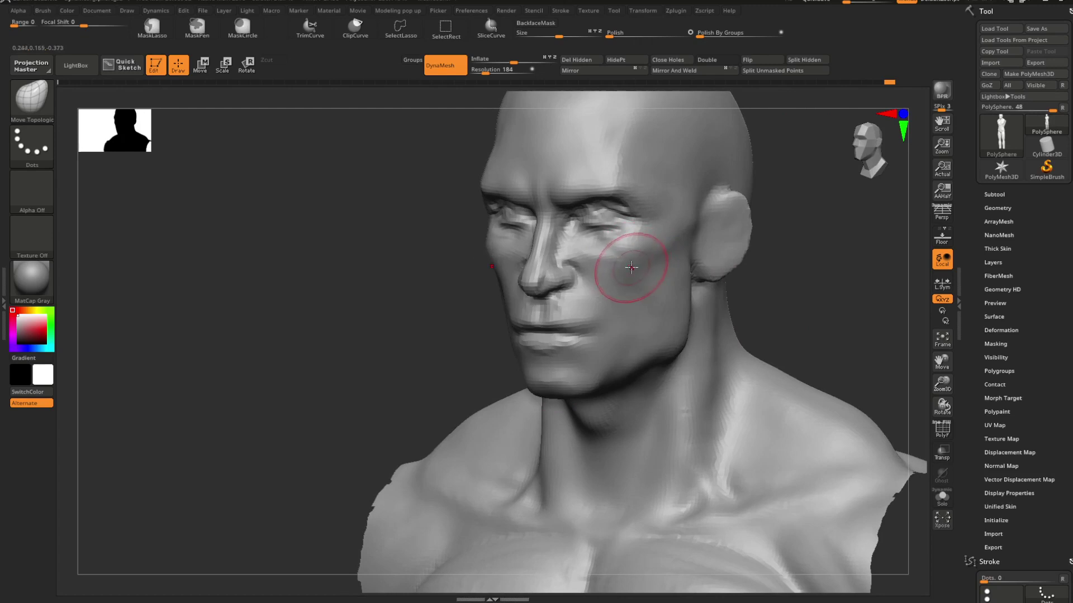
Step: Build up the cheekbones below the eyes with the ClayBuildup brush and smooth their lower edge
mouse_move(450, 339)
alt+mouse_down()
mouse_move(474, 374)
mouse_move(450, 372)
mouse_move(475, 363)
alt+mouse_up()
key(b)
key(c)
key(b)
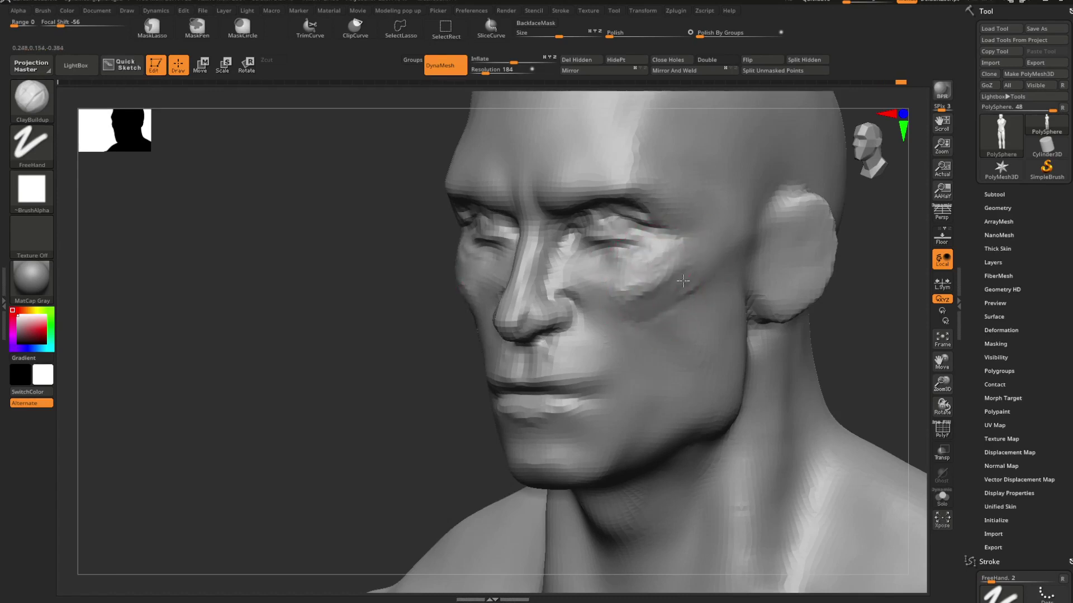
key(shift)
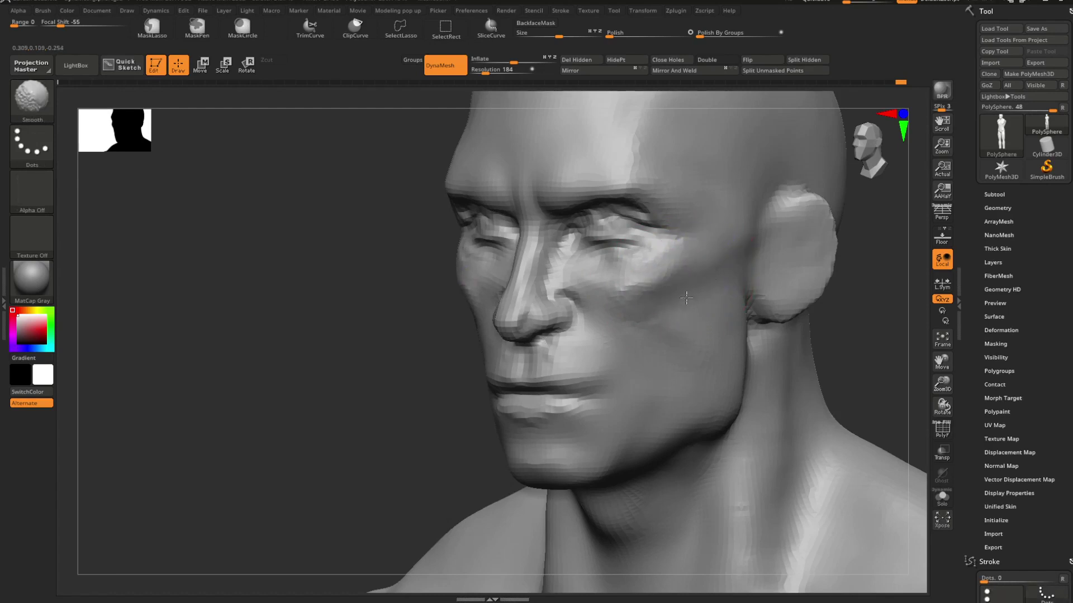
Step: Adjust the outer cheeks and jaw sides with the Move Topological brush from the front and from above
mouse_move(885, 285)
mouse_down()
mouse_move(762, 268)
mouse_move(790, 278)
mouse_move(714, 295)
mouse_move(752, 299)
mouse_move(745, 307)
mouse_move(684, 280)
mouse_move(706, 271)
mouse_move(697, 253)
mouse_move(771, 290)
mouse_move(747, 304)
mouse_move(754, 286)
mouse_up()
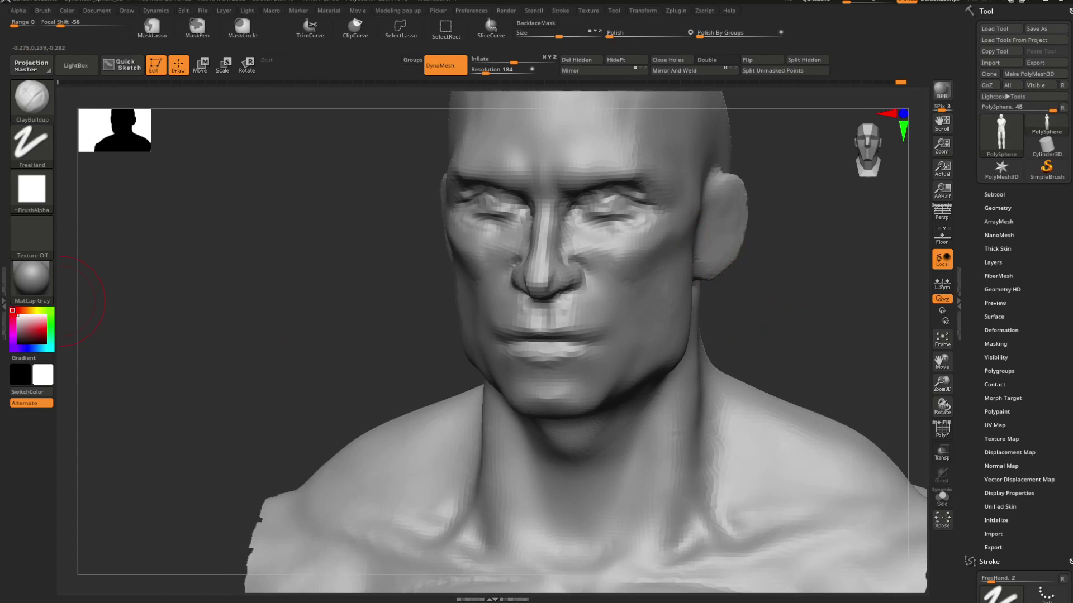
mouse_move(737, 278)
mouse_down()
mouse_move(773, 268)
mouse_move(766, 287)
mouse_up()
key(b)
key(m)
key(t)
key(space)
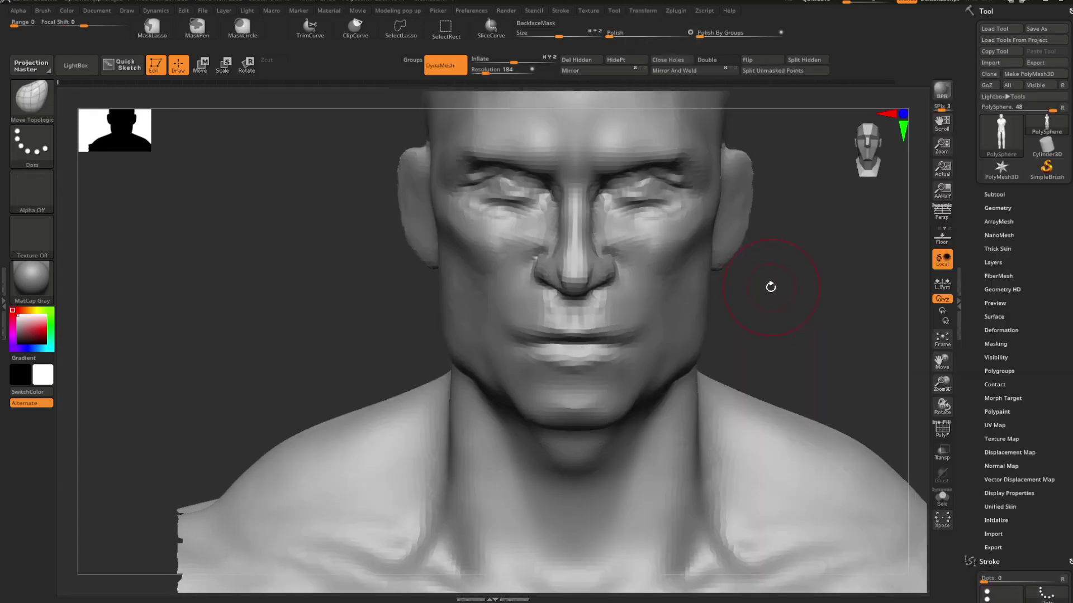
key(space)
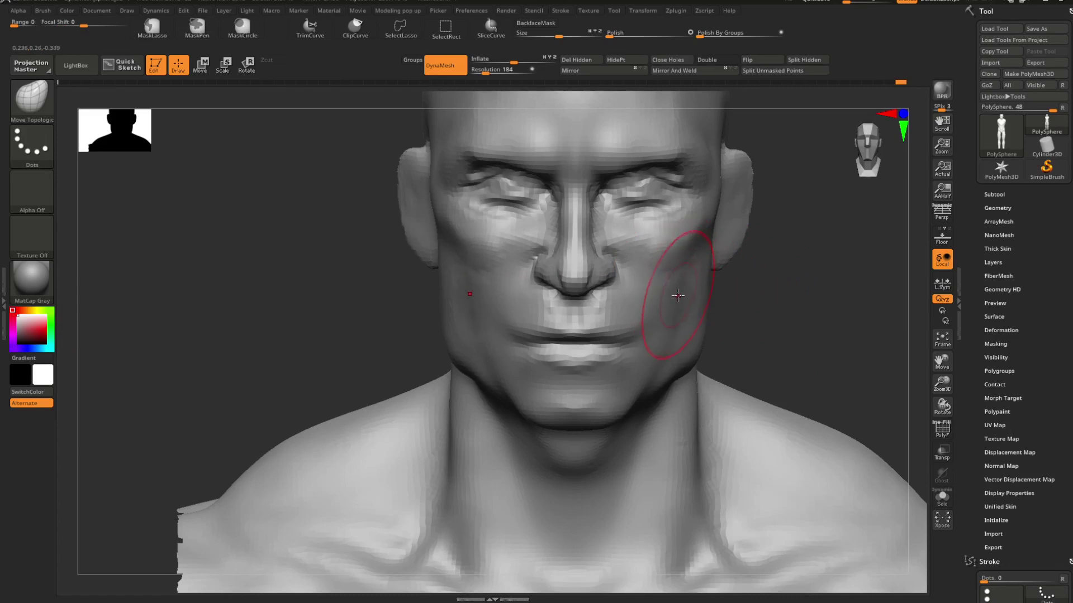
alt+drag(773, 305, 722, 342)
drag(776, 251, 740, 296)
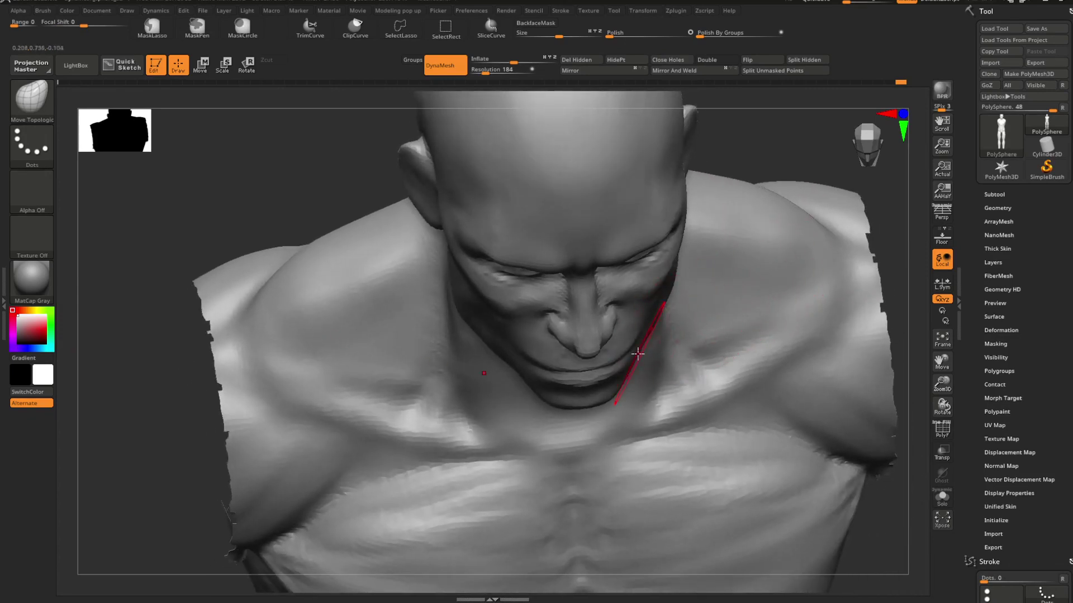
key(b)
key(c)
key(b)
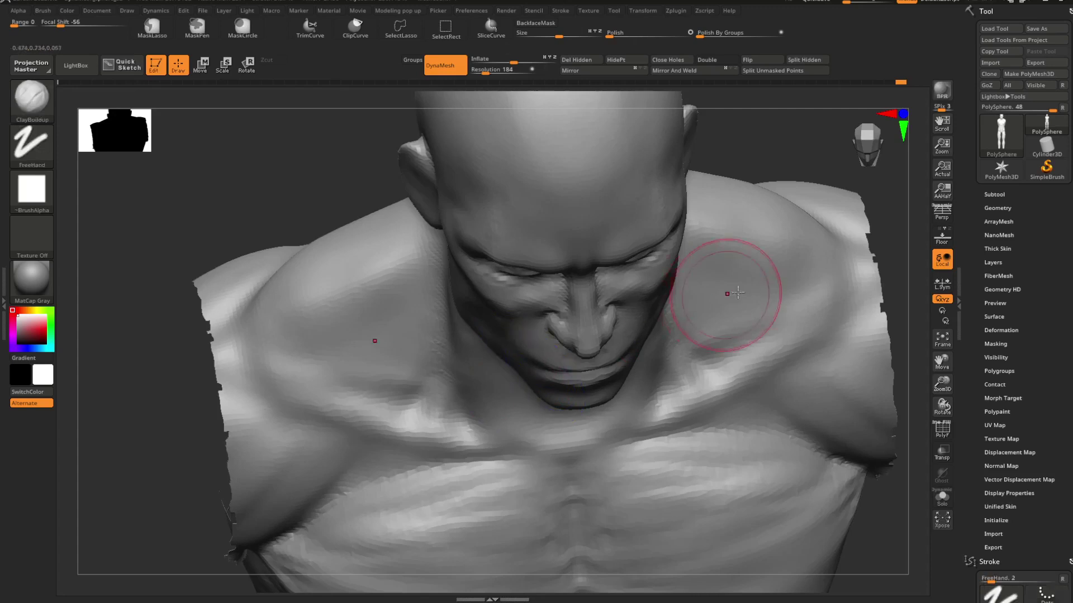
mouse_move(742, 285)
alt+right_down()
mouse_move(757, 352)
mouse_move(759, 266)
mouse_move(671, 349)
mouse_move(610, 330)
mouse_move(594, 342)
mouse_move(582, 321)
mouse_move(571, 343)
mouse_move(770, 297)
mouse_move(743, 296)
alt+right_up()
Step: Reshape the lower cheeks beside the mouth with the Move Topological brush, adjusting the draw size between strokes
key(b)
key(m)
key(t)
key(space)
drag(736, 291, 739, 291)
right_drag(727, 290, 771, 294)
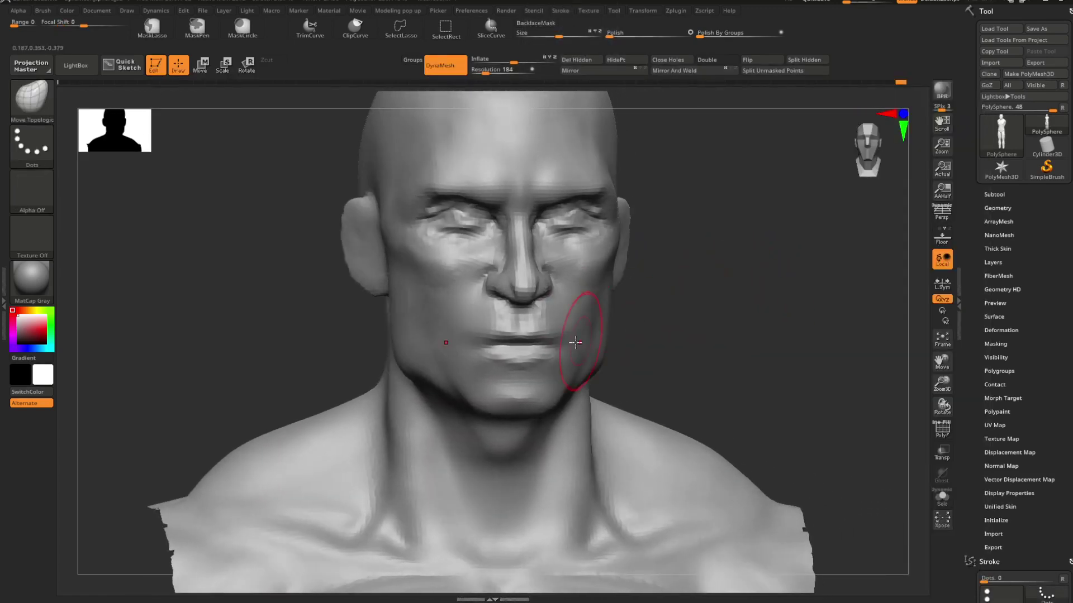
key(space)
drag(575, 338, 530, 334)
key(space)
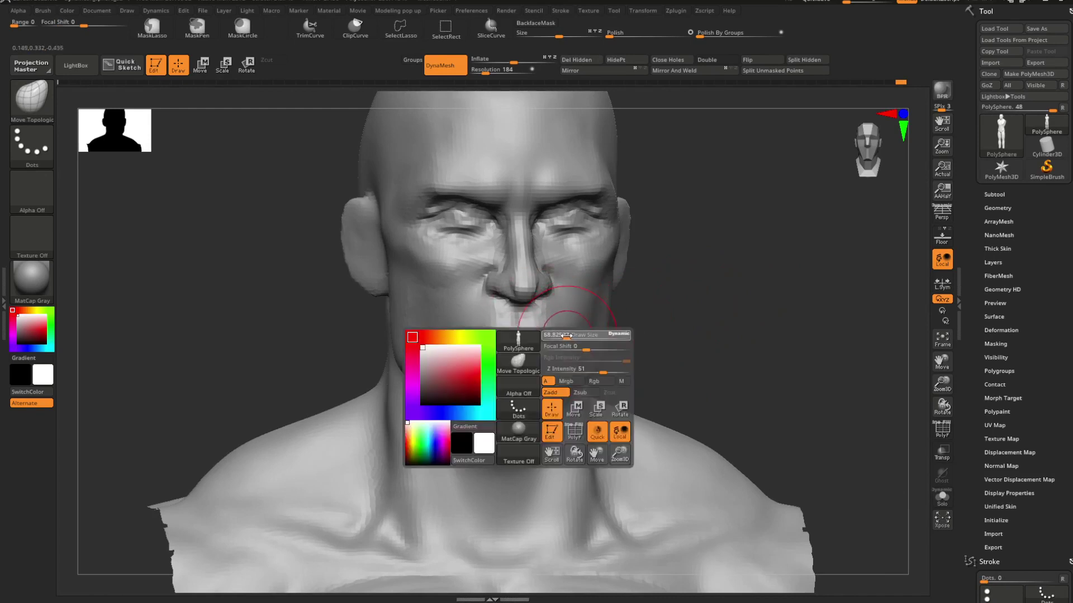
Step: Adjust the rear jaw angle below the ear with the Move Topological brush in side view
mouse_move(567, 331)
ctrl+right_down()
mouse_move(596, 297)
mouse_move(646, 292)
mouse_move(659, 250)
mouse_move(668, 274)
mouse_move(682, 230)
mouse_move(705, 240)
mouse_move(747, 325)
mouse_move(698, 290)
mouse_move(699, 309)
mouse_move(718, 300)
mouse_move(703, 312)
mouse_move(723, 320)
mouse_move(711, 316)
ctrl+right_up()
key(b)
key(m)
key(t)
key(space)
drag(718, 280, 721, 280)
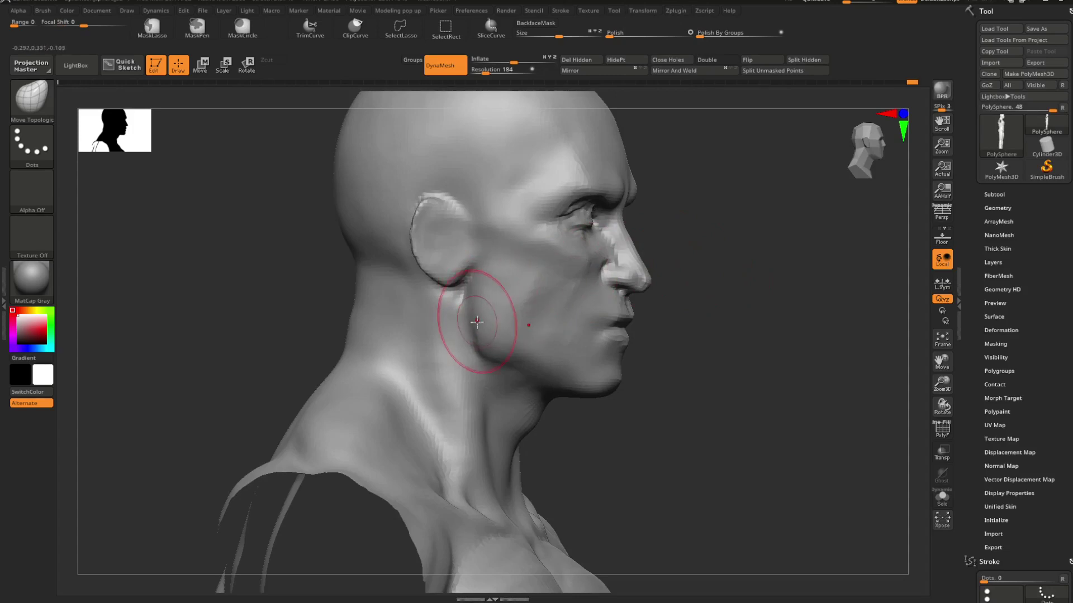
mouse_move(479, 342)
right_down()
mouse_move(699, 347)
mouse_move(673, 328)
right_up()
key(ctrl)
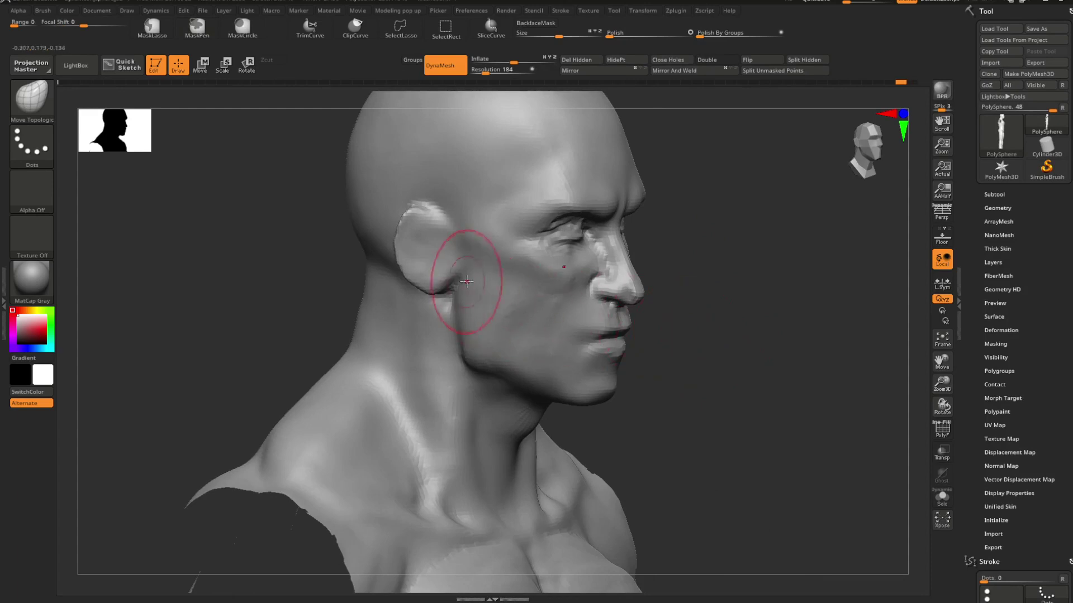
Step: Undo the last jaw stroke and carve the crease below the earlobe behind the jaw with the DamStandard brush
mouse_move(678, 282)
right_down()
mouse_move(754, 280)
mouse_move(658, 284)
right_up()
key(ctrl+z)
key(b)
key(d)
key(s)
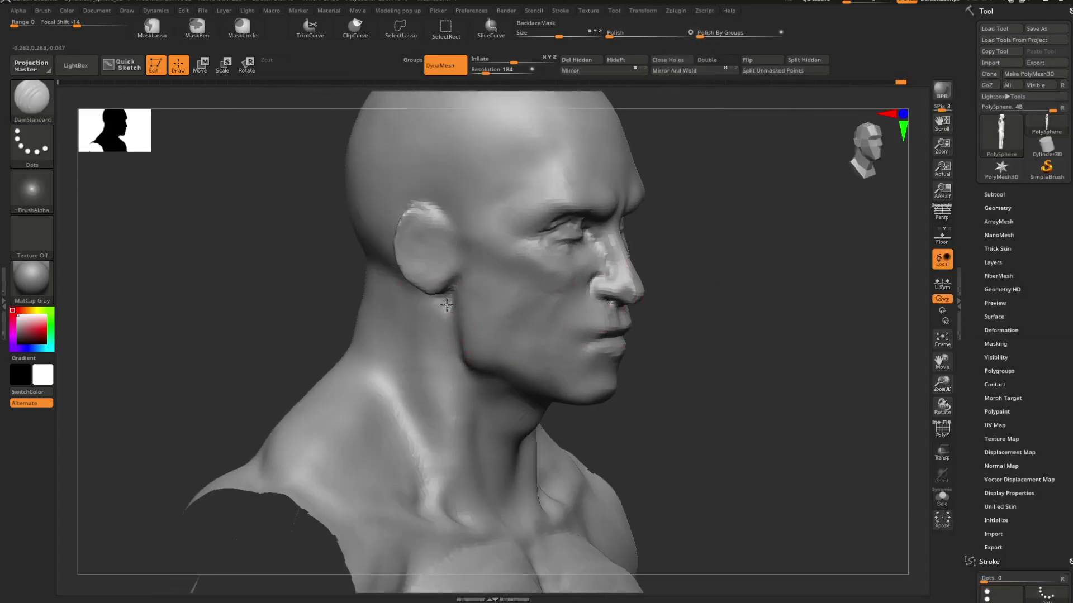
right_drag(718, 318, 708, 277)
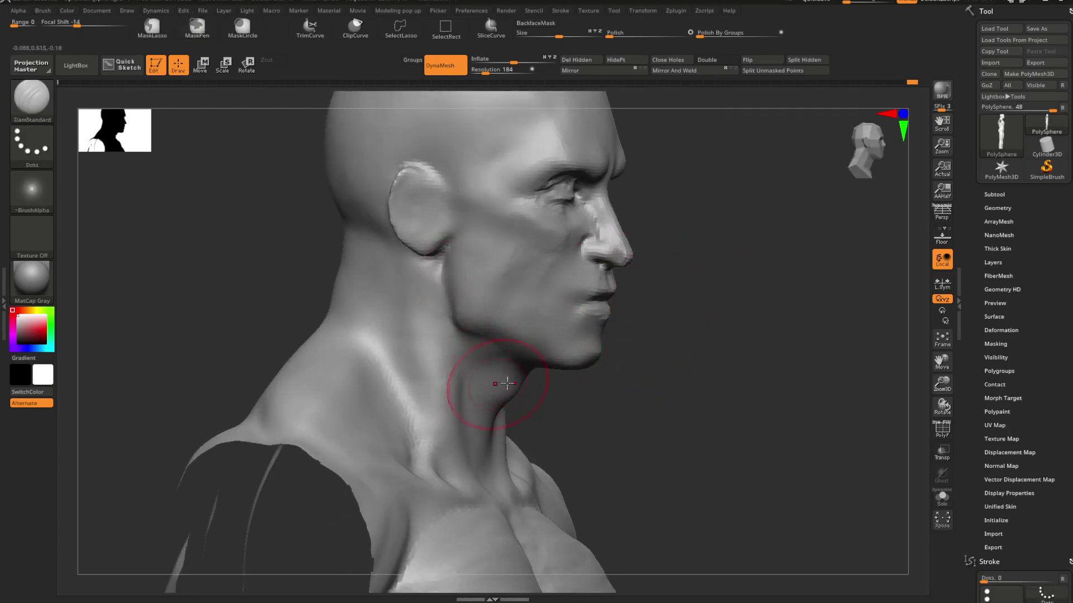
right_drag(506, 383, 659, 364)
Step: Reshape the rear jaw edge directly below the ear with the Move Topological brush, adjusting the draw size between strokes
key(b)
key(m)
key(t)
key(space)
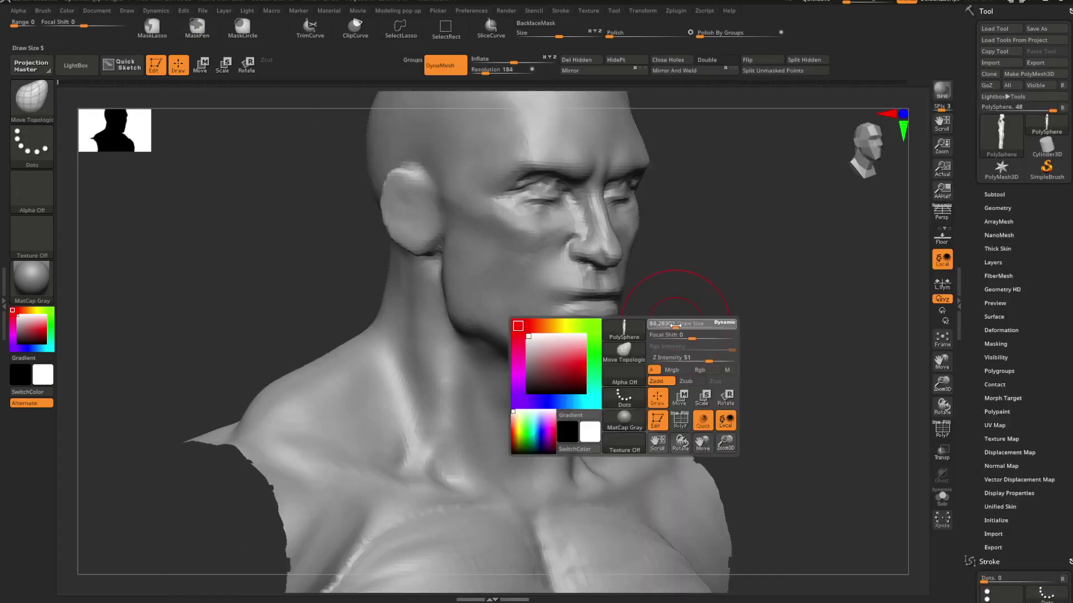
mouse_move(685, 300)
right_down()
mouse_move(743, 283)
mouse_move(711, 313)
mouse_move(721, 304)
mouse_move(672, 300)
right_up()
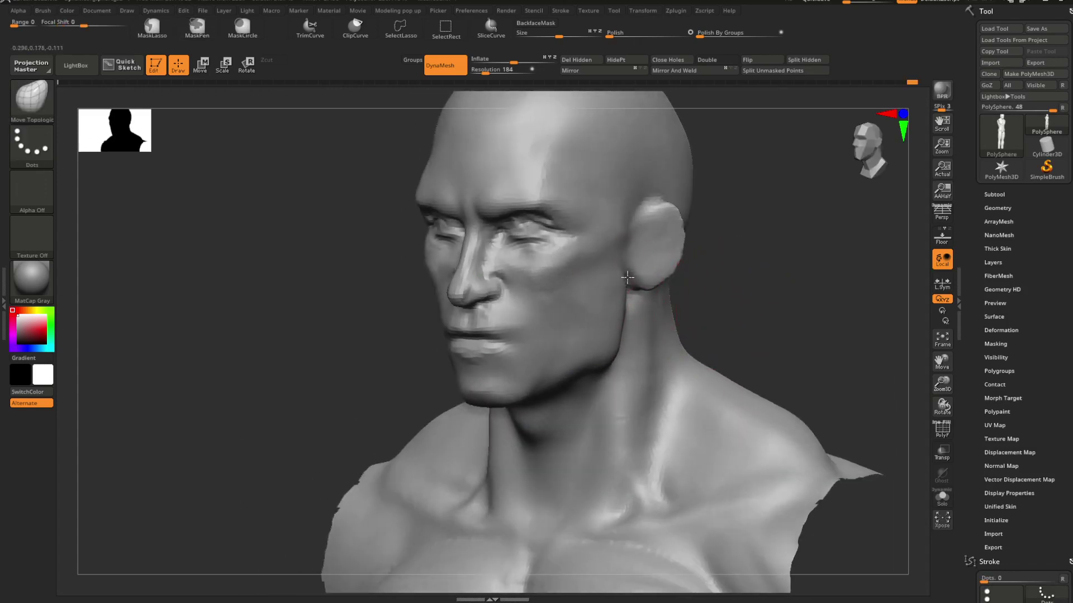
right_drag(743, 273, 684, 279)
key(space)
drag(731, 282, 721, 281)
key(shift)
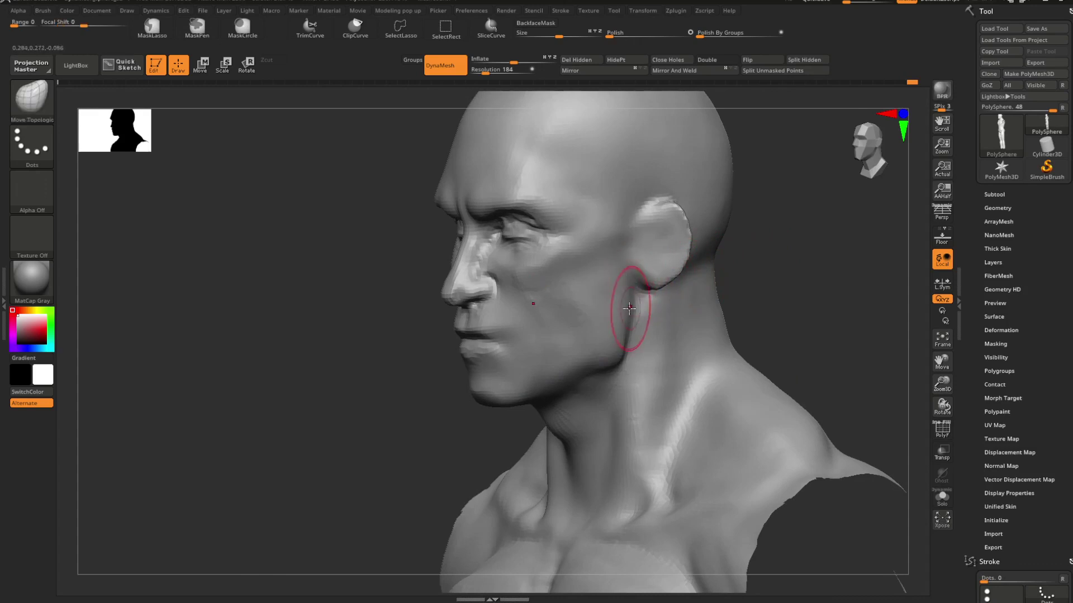
Step: Reshape the jaw corner and its lower edge with the Move Topological brush in three-quarter view
right_drag(629, 320, 723, 300)
key(space)
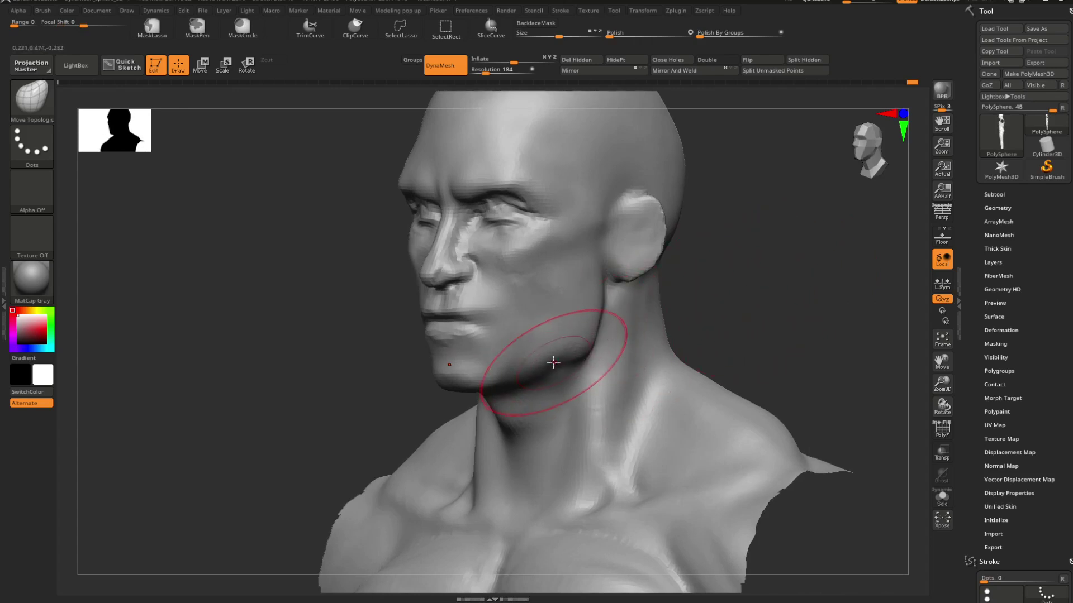
drag(568, 350, 558, 352)
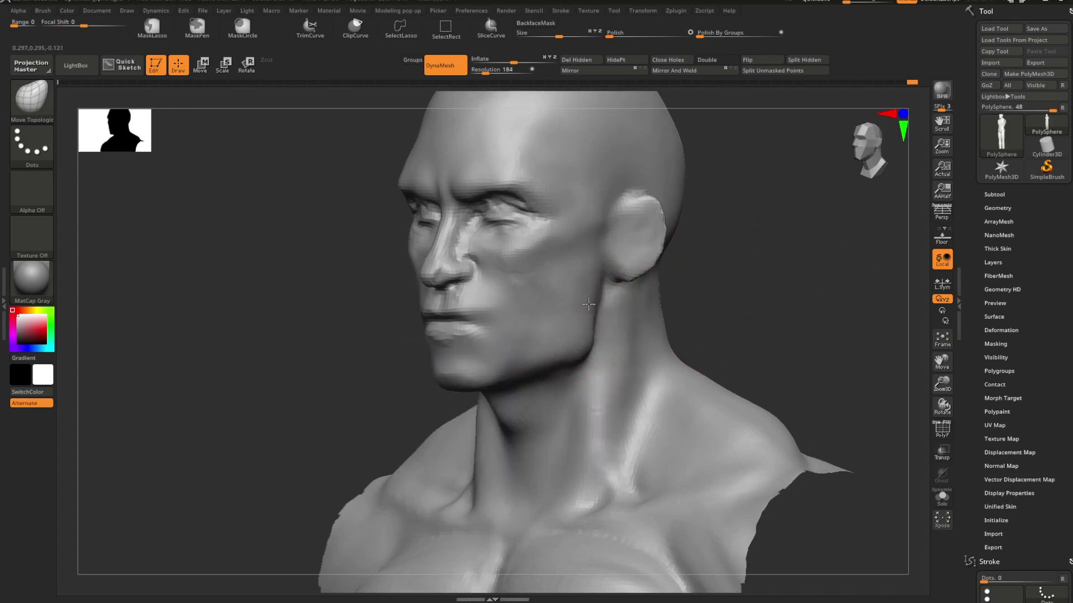
mouse_move(589, 345)
mouse_down()
mouse_move(709, 296)
mouse_move(683, 311)
mouse_up()
mouse_move(623, 333)
shift+mouse_down()
mouse_move(651, 323)
mouse_move(614, 357)
shift+mouse_up()
Step: Adjust the side of the cheek and jaw beside the earlobe with the Move Topological brush, varying the draw size
key(space)
mouse_move(644, 317)
mouse_down()
mouse_move(657, 317)
mouse_move(627, 309)
mouse_move(635, 337)
mouse_move(617, 312)
mouse_up()
key(space)
click(633, 314)
key(space)
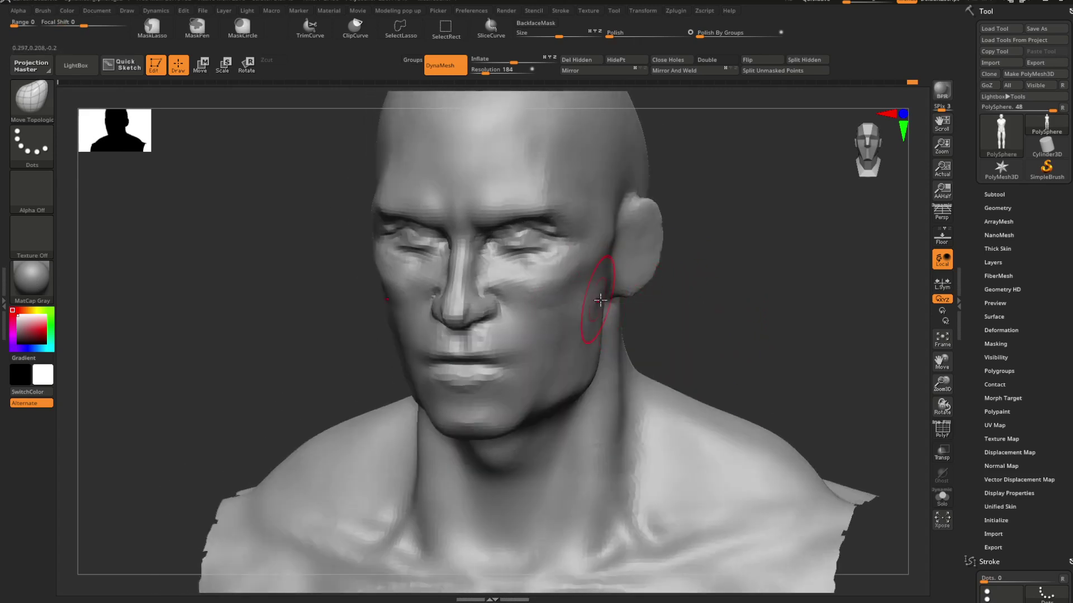
right_drag(600, 299, 633, 307)
key(space)
click(637, 305)
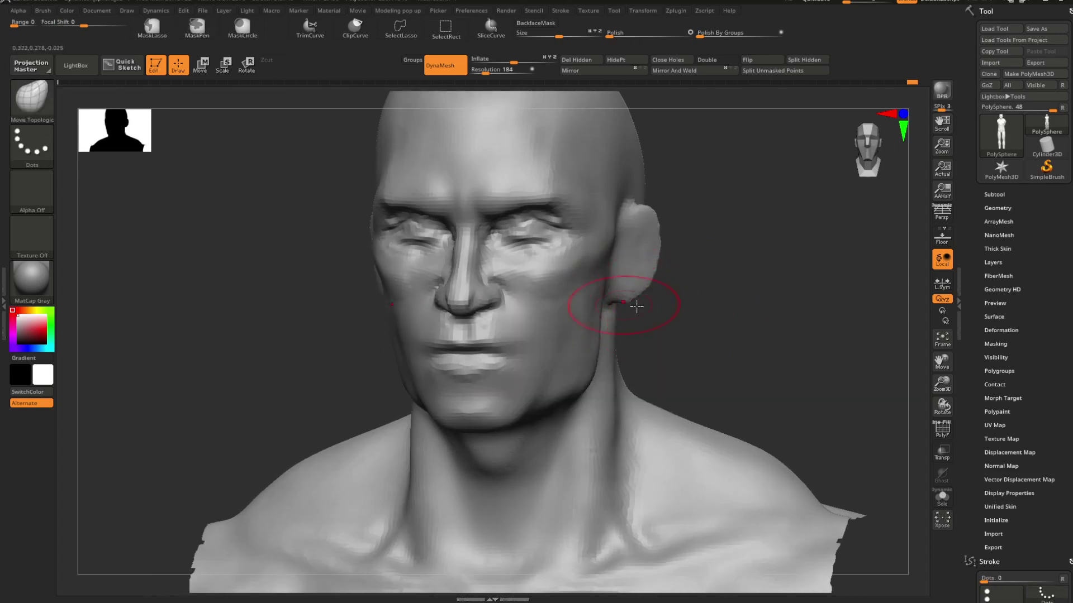
mouse_move(636, 306)
shift+mouse_down()
mouse_move(665, 315)
mouse_move(644, 263)
mouse_move(687, 319)
mouse_move(679, 333)
mouse_move(680, 321)
mouse_move(697, 323)
shift+mouse_up()
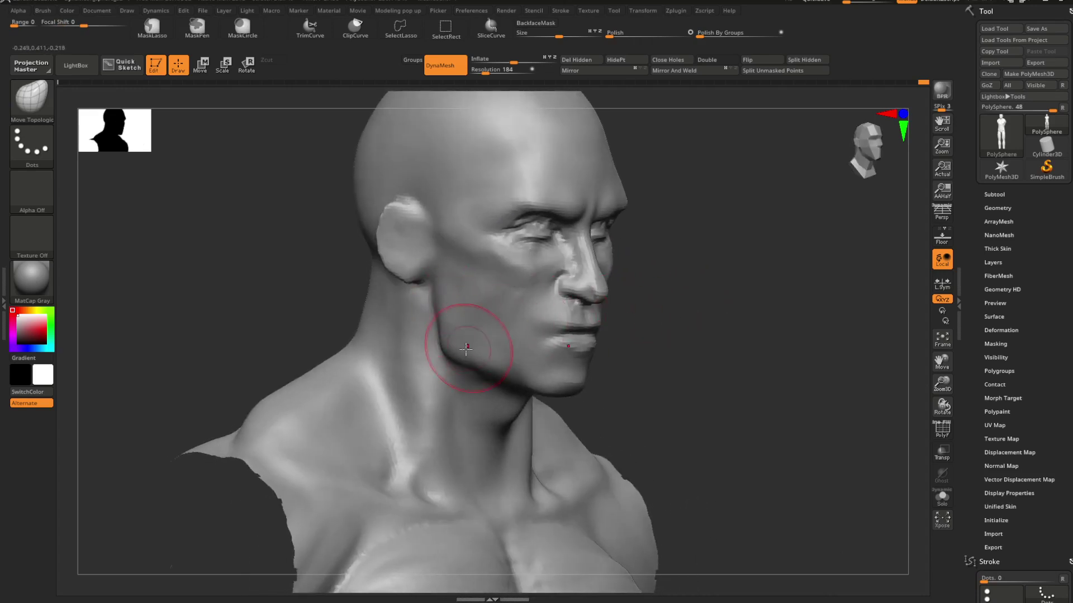
Step: Build up the rear edge of the jaw below the ear with the ClayBuildup brush and smooth it
drag(670, 313, 696, 304)
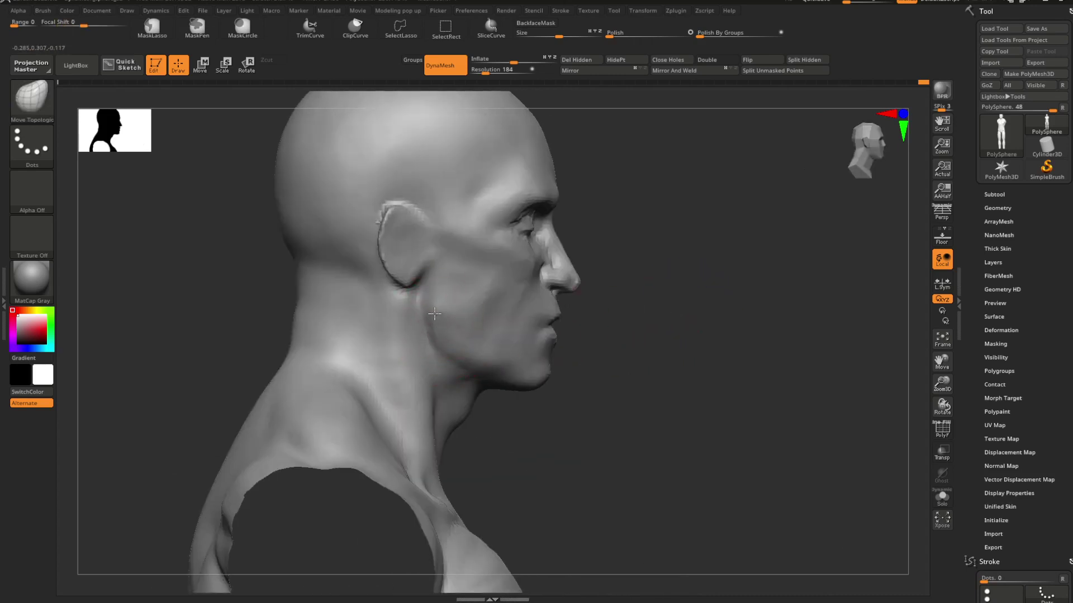
mouse_move(687, 327)
mouse_down()
mouse_move(609, 332)
mouse_move(662, 320)
mouse_up()
key(b)
key(c)
key(b)
key(space)
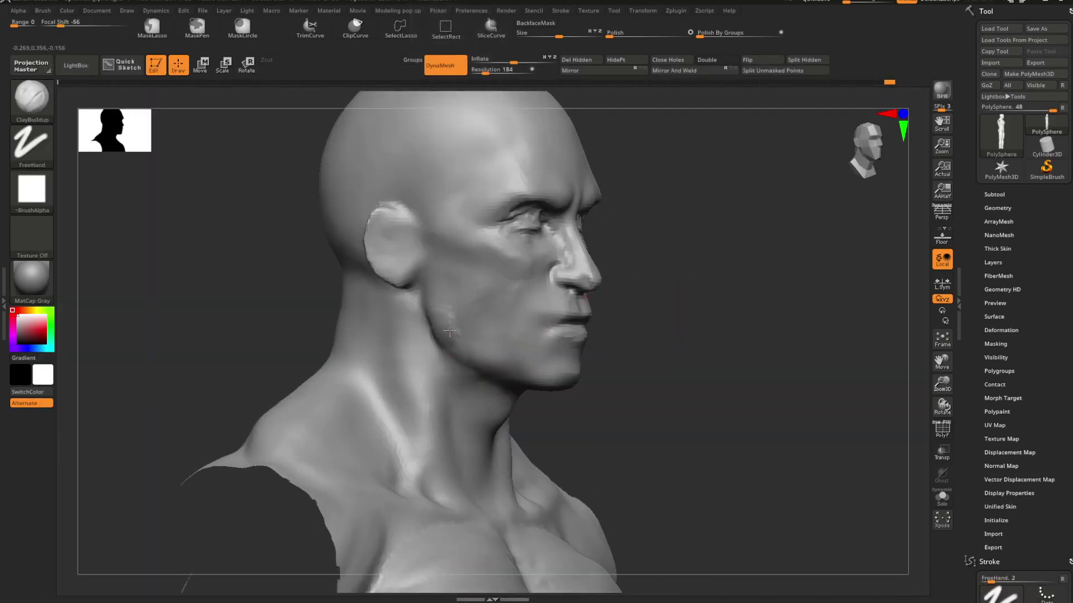
key(shift)
mouse_move(701, 316)
mouse_down()
mouse_move(665, 314)
mouse_move(670, 280)
mouse_move(694, 288)
mouse_move(660, 311)
mouse_move(690, 305)
mouse_up()
Step: Refine the lower jawline between the chin and jaw angle with a resized Move Topological brush
key(b)
key(m)
key(t)
key(space)
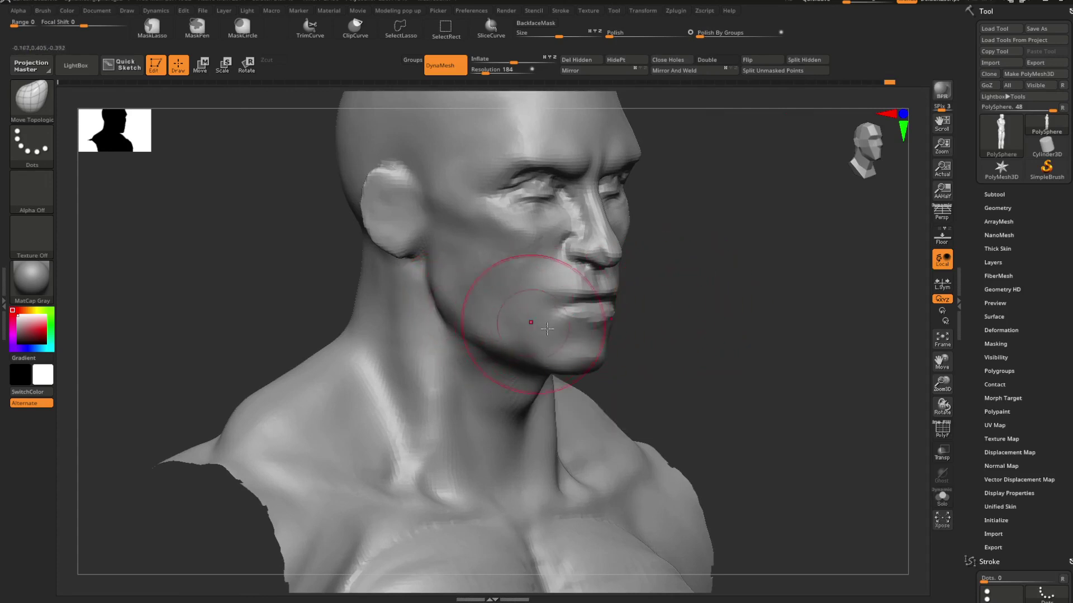
drag(650, 325, 682, 239)
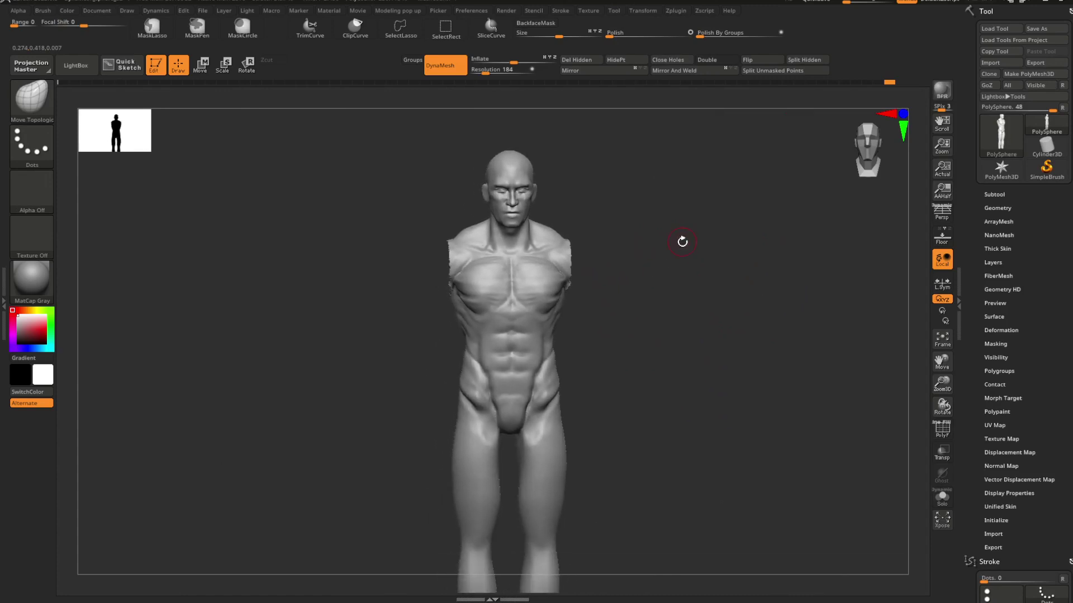
Step: Unhide the arms and rest of the body and check the head and neck against the whole figure
ctrl+shift+click(681, 270)
alt+drag(687, 279, 665, 275)
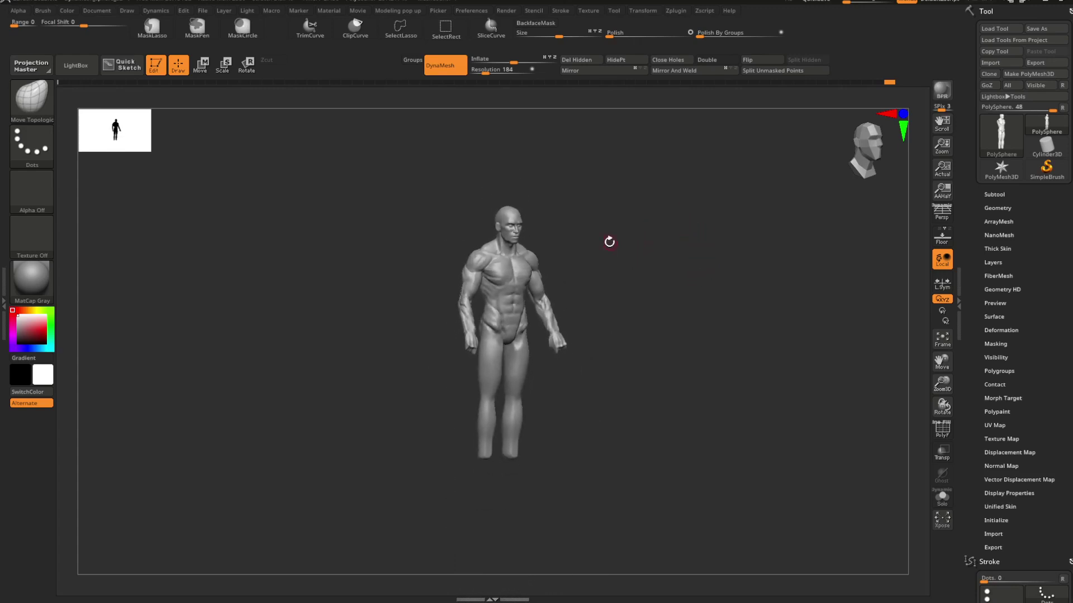
alt+drag(604, 271, 795, 374)
alt+drag(662, 290, 761, 355)
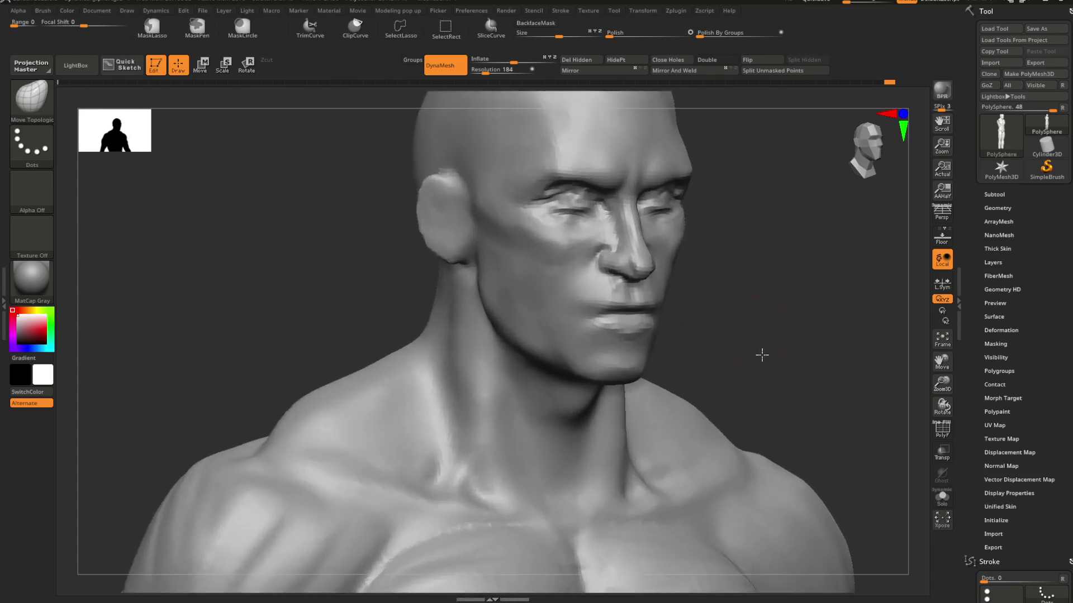
mouse_move(745, 267)
alt+mouse_down()
mouse_move(691, 312)
mouse_move(656, 313)
mouse_move(637, 330)
mouse_move(668, 279)
mouse_move(705, 263)
mouse_move(701, 338)
alt+mouse_up()
key(b)
key(space)
key(space)
key(space)
drag(740, 290, 703, 227)
Step: Isolate the head and upper neck by hiding the rest of the body, and frame the visible part
ctrl+shift+drag(597, 158, 336, 487)
drag(687, 313, 563, 460)
ctrl+alt+shift+drag(523, 560, 524, 561)
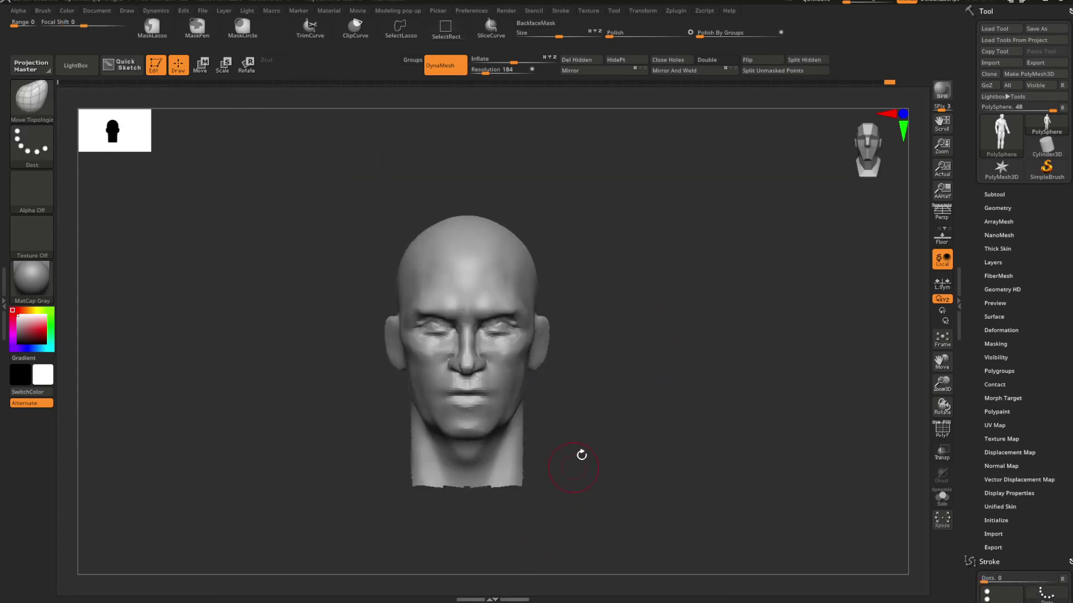
key(f)
Step: Adjust the contour of the cheekbones from below with the Move Topological brush, with more of the neck hidden
mouse_move(711, 304)
mouse_down()
mouse_move(731, 363)
mouse_move(694, 378)
mouse_move(684, 397)
mouse_move(690, 377)
mouse_move(743, 335)
mouse_move(692, 319)
mouse_move(651, 359)
mouse_move(665, 367)
mouse_move(658, 324)
mouse_move(723, 300)
mouse_move(687, 321)
mouse_move(703, 336)
mouse_move(682, 368)
mouse_move(689, 299)
mouse_move(654, 249)
mouse_move(677, 279)
mouse_move(679, 263)
mouse_up()
key(space)
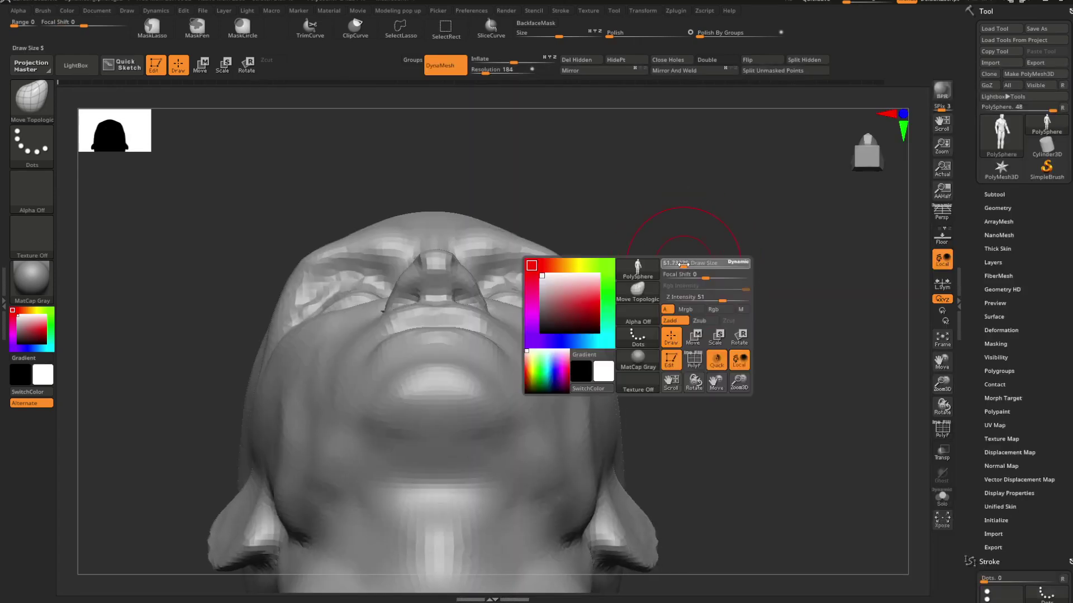
drag(573, 266, 603, 256)
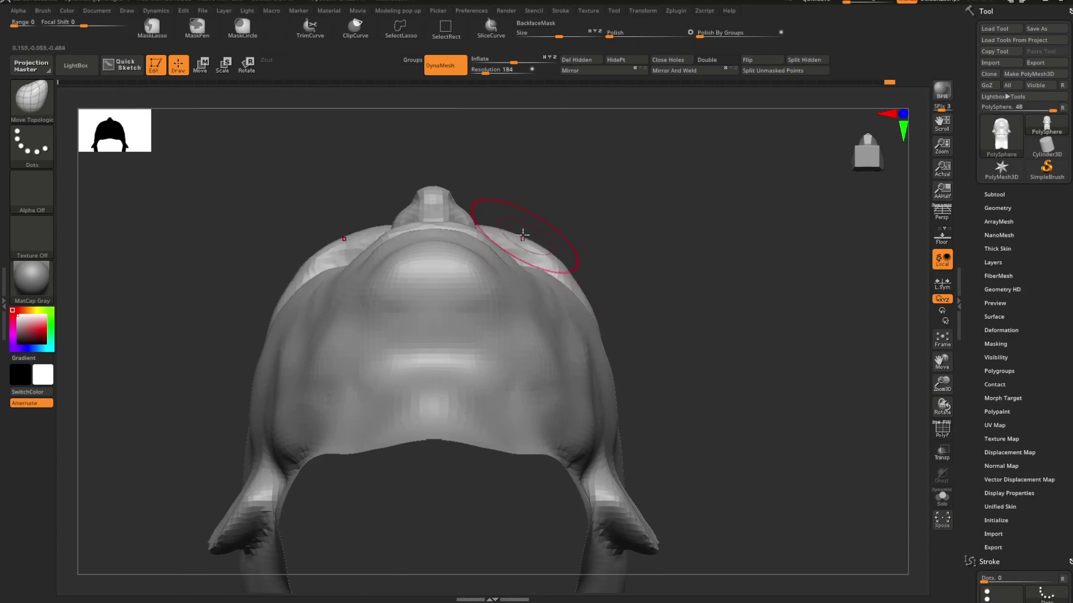
drag(553, 243, 612, 313)
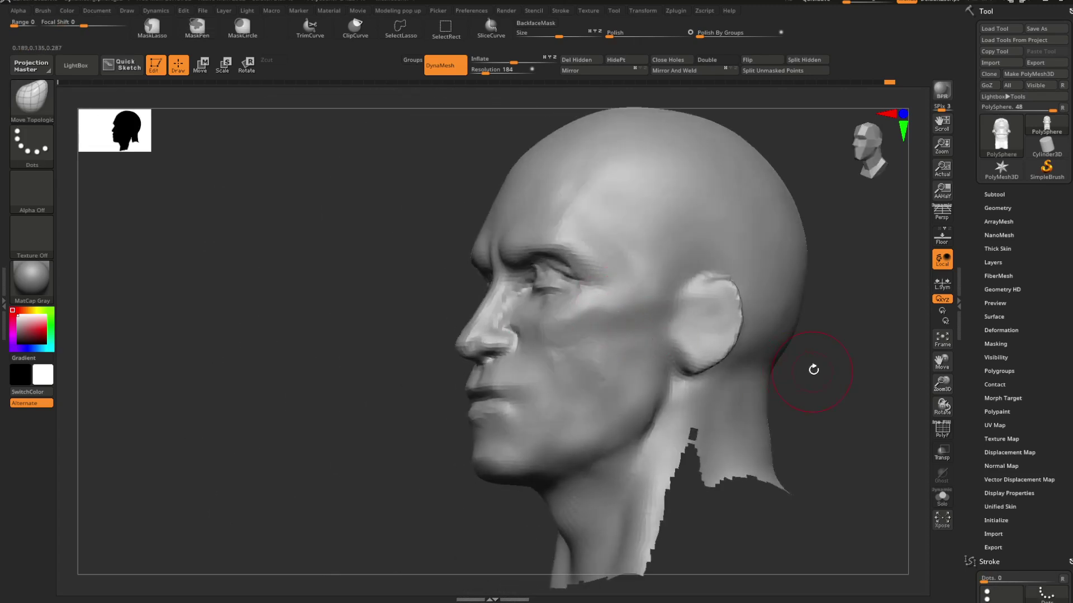
mouse_move(813, 370)
mouse_down()
mouse_move(709, 299)
mouse_move(743, 402)
mouse_move(739, 357)
mouse_move(683, 303)
mouse_up()
key(ctrl+shift)
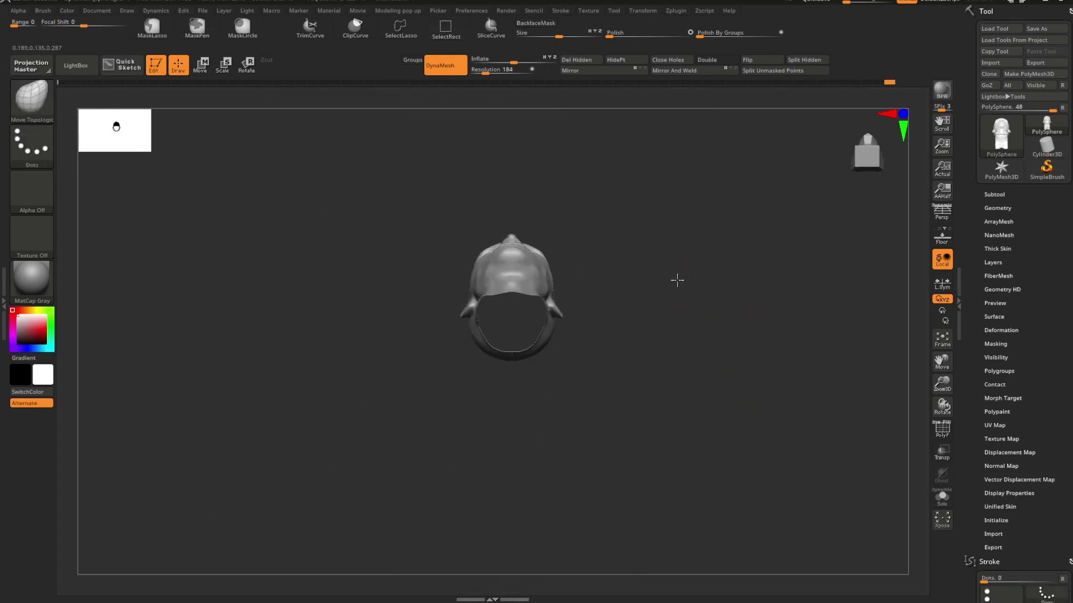
key(f)
key(ctrl)
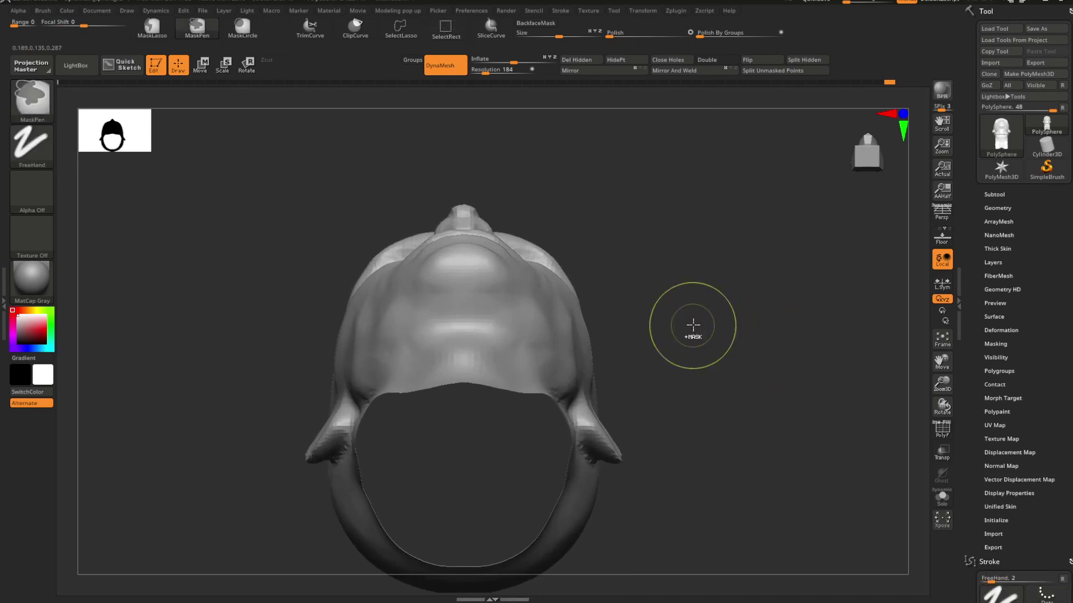
mouse_move(654, 294)
mouse_down()
mouse_move(682, 307)
mouse_move(673, 299)
mouse_move(679, 408)
mouse_move(682, 367)
mouse_up()
Step: Reshape the brow ridge and the inner brow at the nose bridge with the Move Topological brush, adjusting the draw size
alt+drag(402, 419, 368, 457)
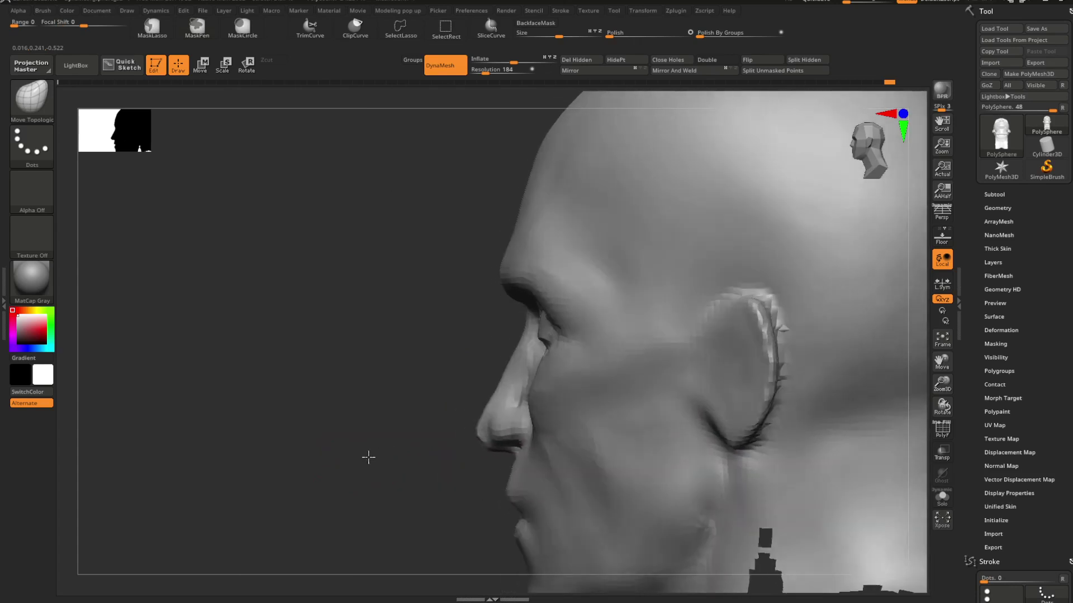
key(space)
mouse_move(412, 374)
mouse_down()
mouse_move(353, 377)
mouse_move(404, 398)
mouse_up()
key(space)
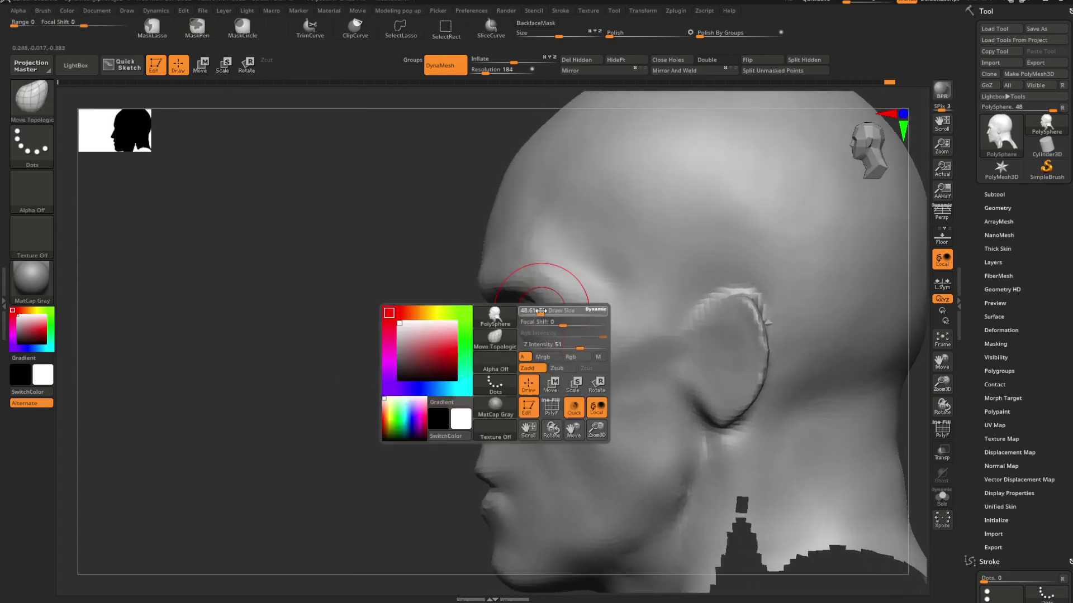
drag(535, 306, 545, 306)
drag(430, 326, 459, 324)
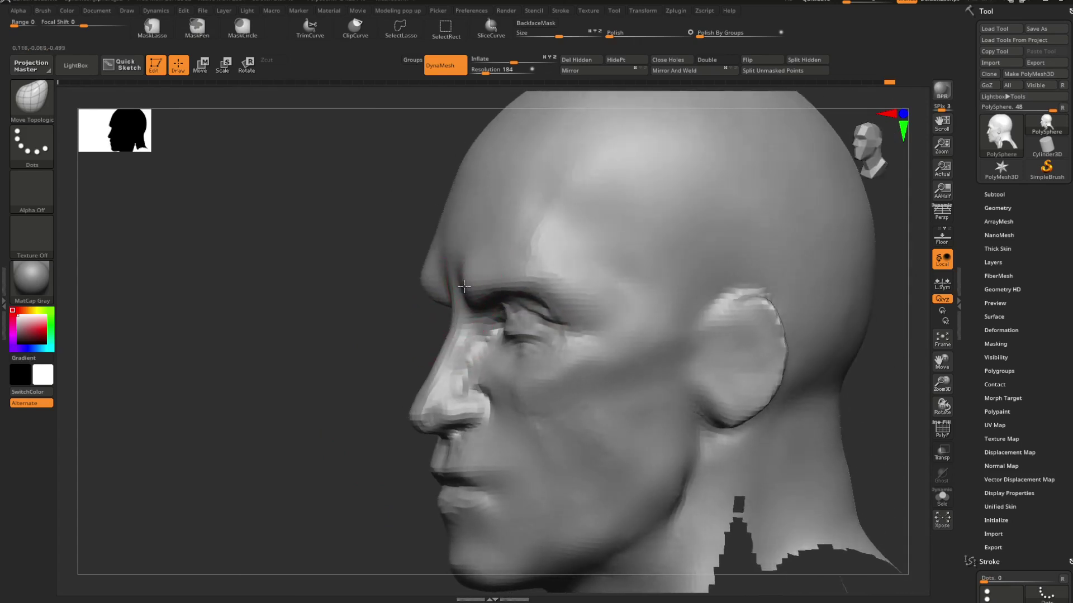
drag(389, 337, 544, 293)
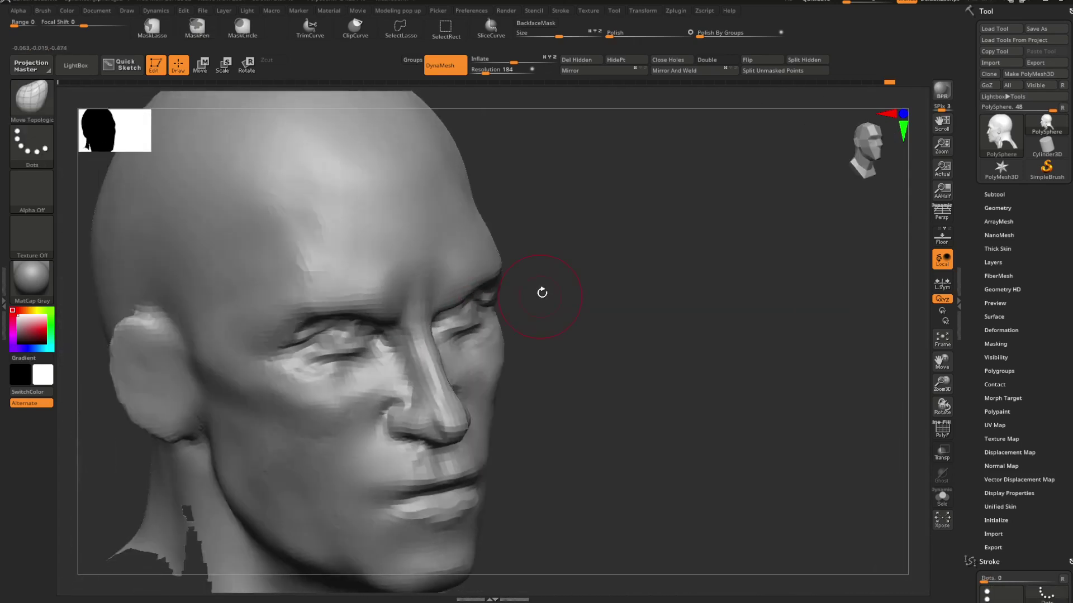
key(space)
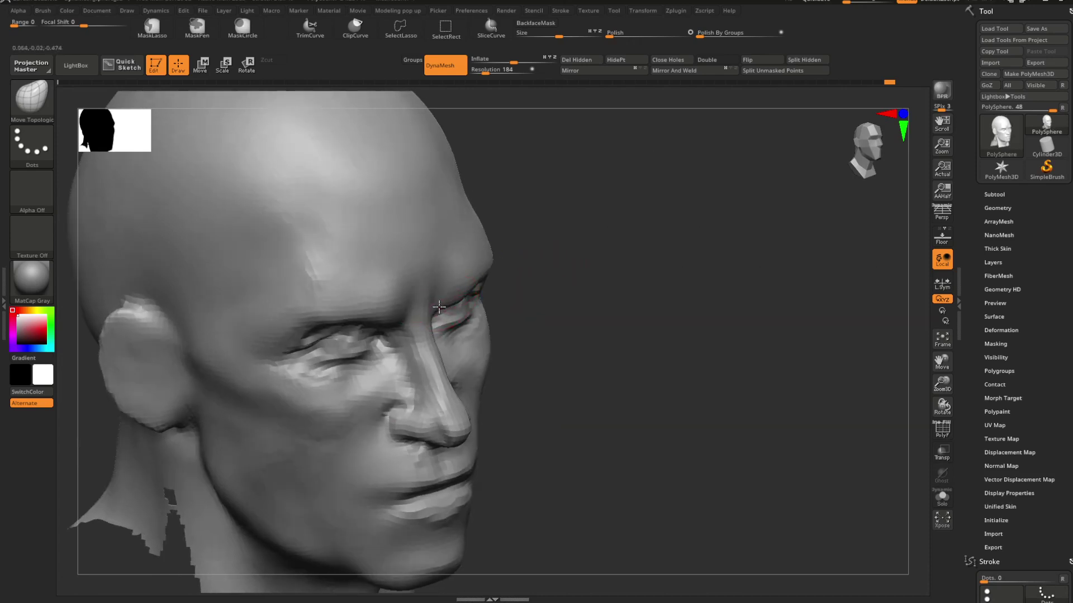
drag(524, 297, 615, 288)
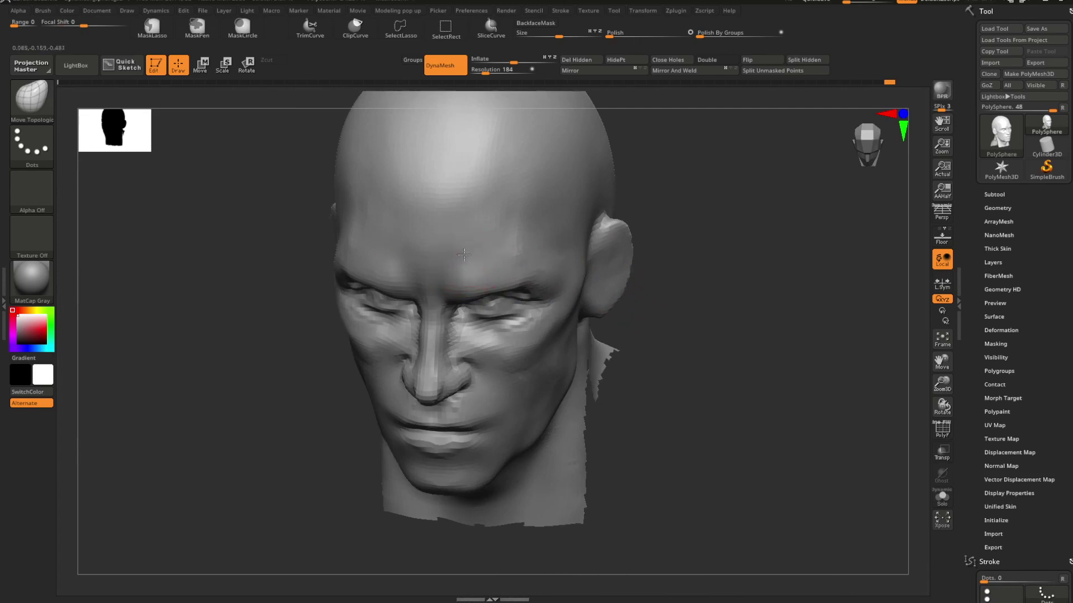
Step: Adjust the forehead above the brows and the upper rims of the eye sockets, working from above and below
mouse_move(637, 226)
mouse_down()
mouse_move(653, 227)
mouse_move(610, 218)
mouse_move(591, 283)
mouse_move(670, 354)
mouse_move(629, 285)
mouse_move(630, 302)
mouse_move(529, 292)
mouse_move(580, 247)
mouse_move(675, 254)
mouse_move(449, 341)
mouse_move(364, 424)
mouse_move(422, 385)
mouse_move(406, 382)
mouse_up()
key(ctrl)
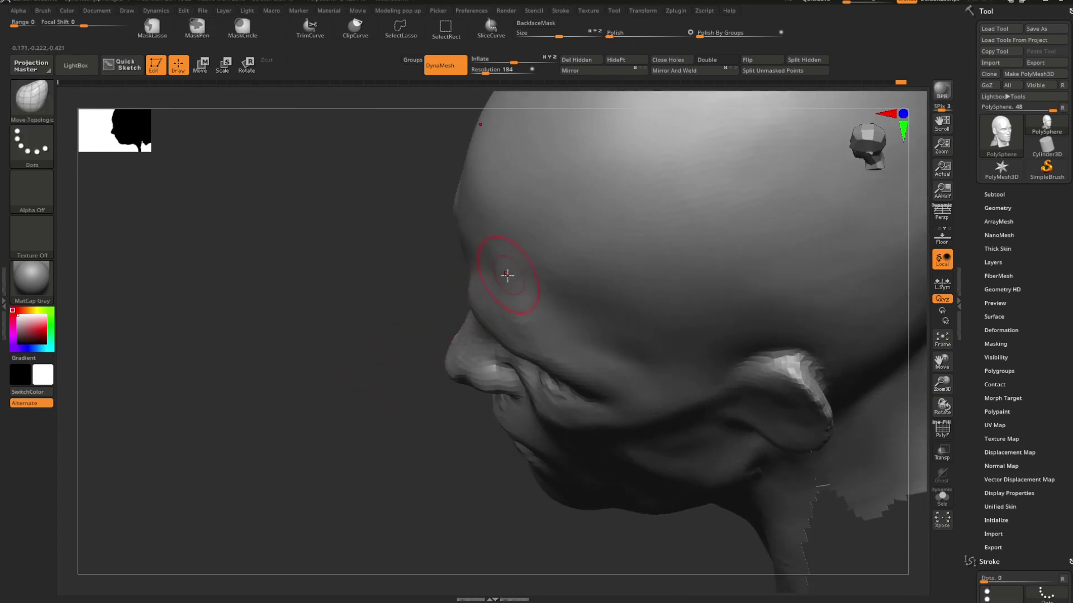
drag(506, 279, 630, 231)
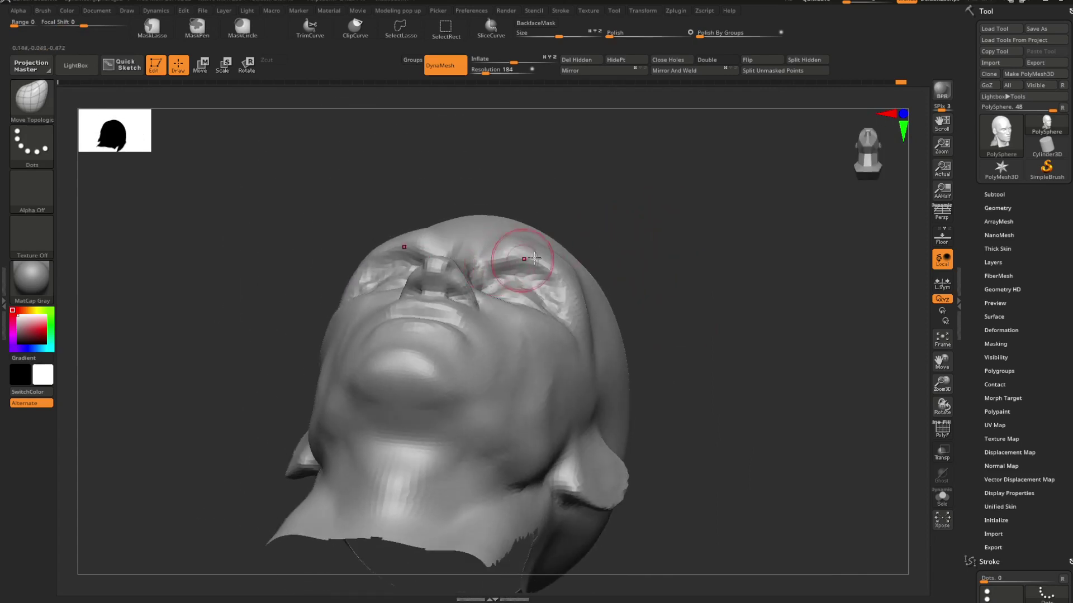
drag(533, 258, 706, 306)
Step: Reshape the eyelids and eye sockets with a resized Move Topological brush and smooth the inner eye area
alt+drag(443, 407, 486, 462)
alt+drag(427, 444, 401, 402)
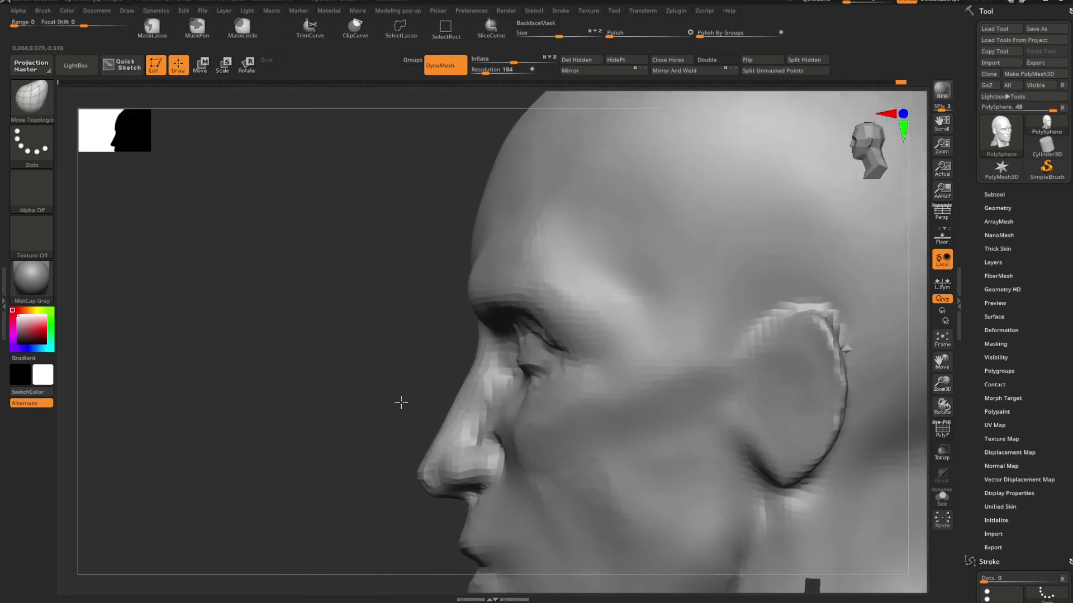
key(b)
key(m)
key(t)
drag(268, 403, 419, 403)
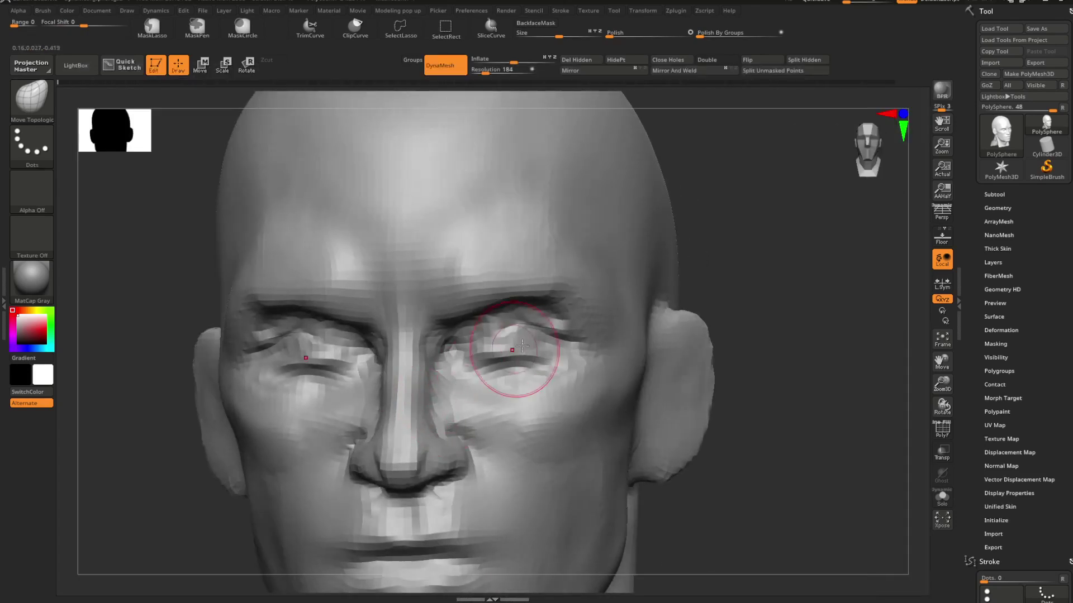
mouse_move(522, 346)
right_down()
mouse_move(561, 350)
mouse_move(565, 280)
mouse_move(578, 274)
mouse_move(545, 379)
mouse_move(532, 352)
right_up()
key(b)
key(m)
key(t)
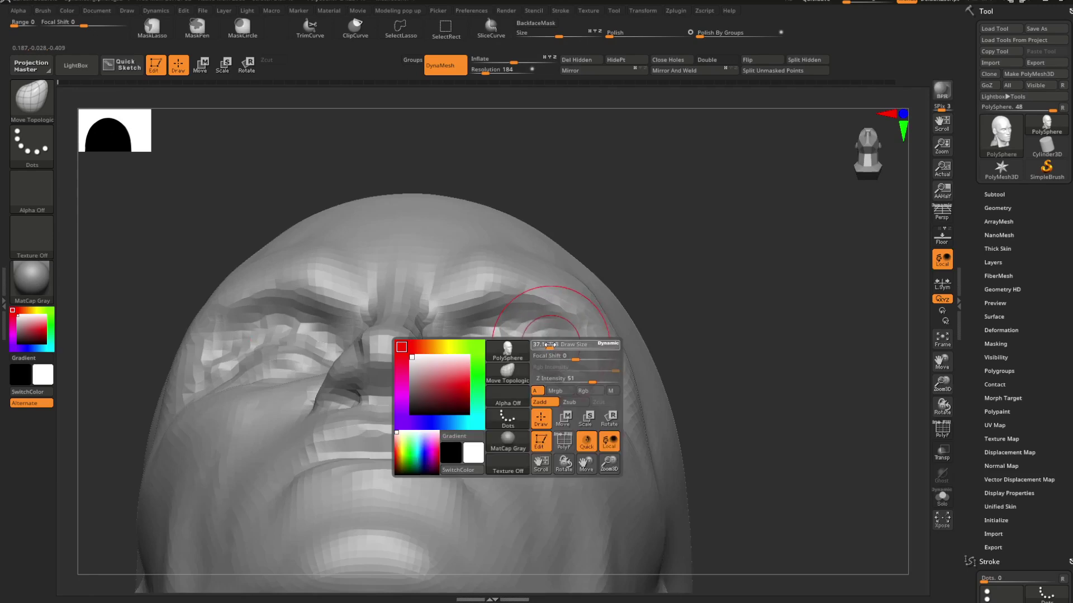
drag(678, 309, 635, 275)
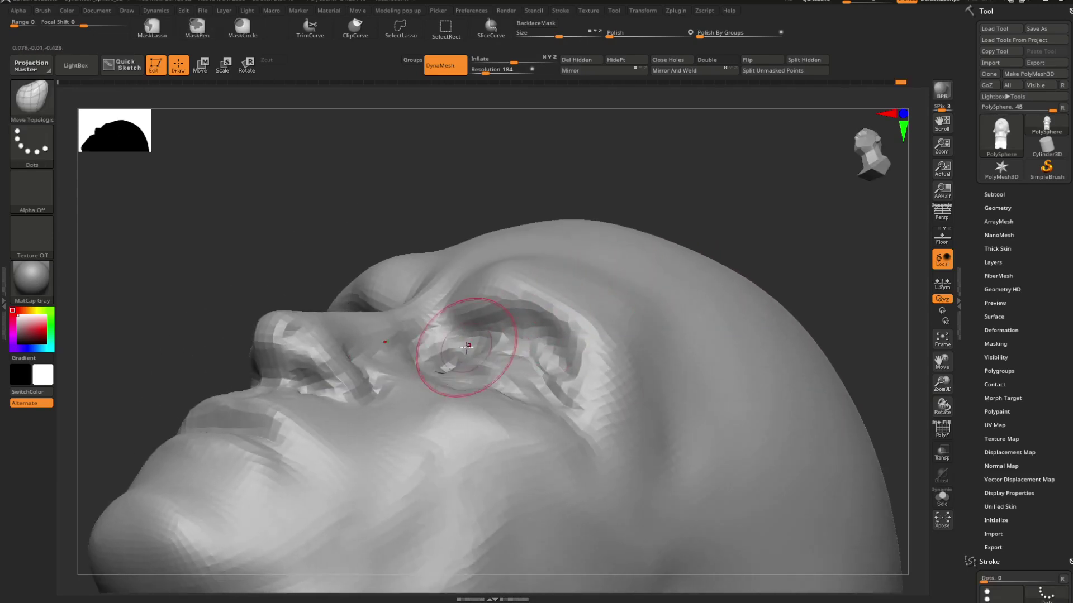
shift+drag(466, 346, 474, 353)
mouse_move(748, 204)
mouse_down()
mouse_move(787, 290)
mouse_move(780, 300)
mouse_up()
Step: Build up volume on the upper eyelids under the brow with the ClayBuildup brush
mouse_move(853, 274)
ctrl+right_down()
mouse_move(572, 314)
mouse_move(648, 314)
mouse_move(612, 323)
mouse_move(665, 285)
mouse_move(397, 423)
ctrl+right_up()
mouse_move(759, 271)
right_down()
mouse_move(771, 180)
mouse_move(689, 228)
mouse_move(687, 213)
mouse_move(643, 278)
mouse_move(713, 309)
mouse_move(678, 182)
mouse_move(701, 193)
mouse_move(706, 235)
right_up()
key(b)
key(s)
key(t)
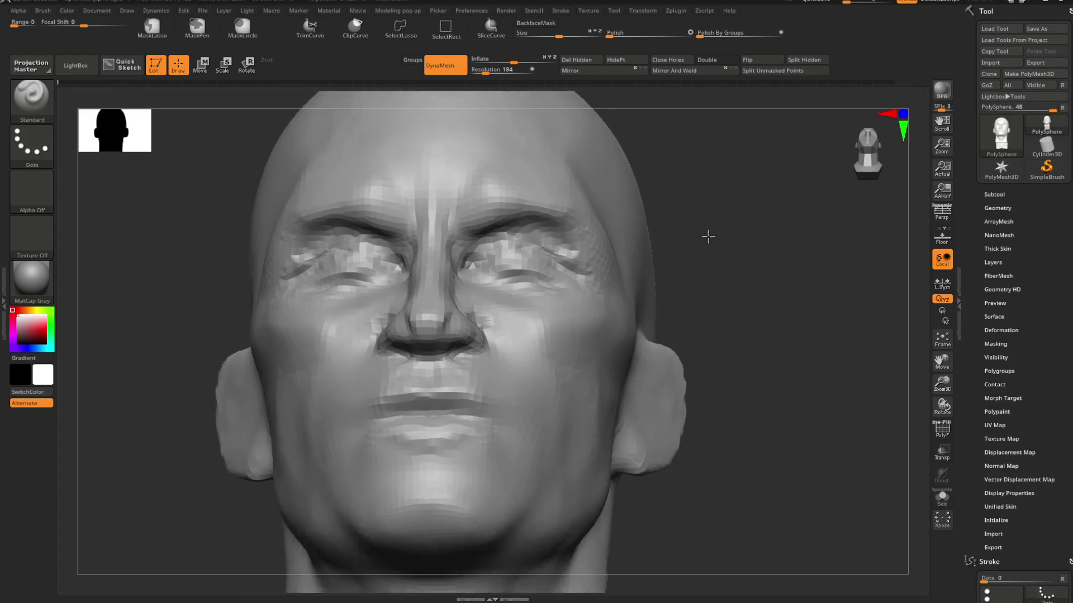
key(b)
key(c)
key(b)
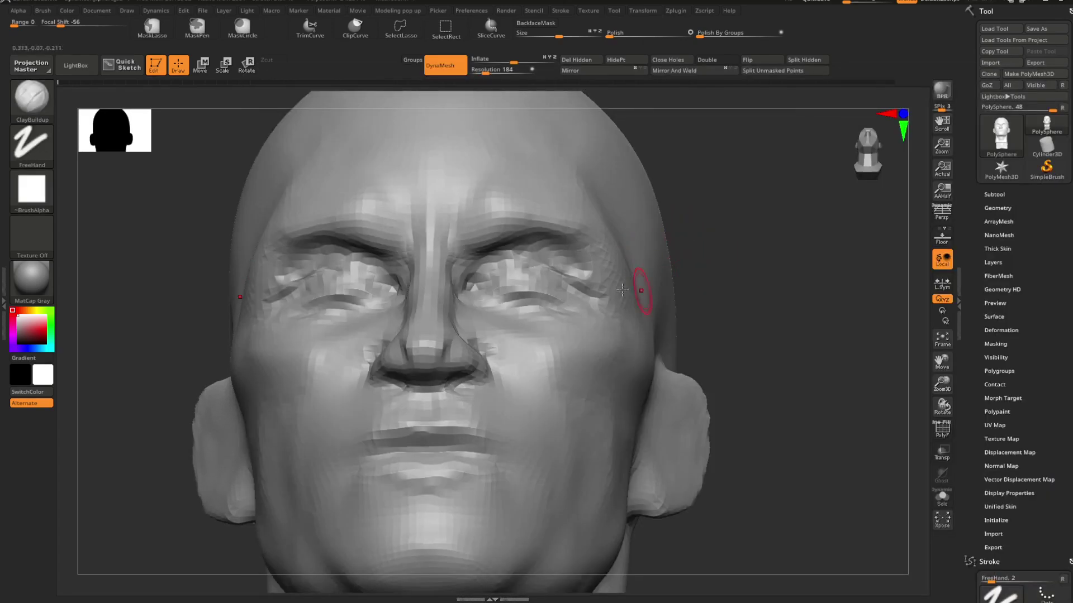
Step: Try to remesh the partly hidden head with DynaMesh
key(ctrl)
mouse_move(744, 272)
ctrl+mouse_down()
mouse_move(745, 300)
mouse_move(723, 280)
mouse_move(736, 311)
mouse_move(735, 263)
mouse_move(719, 272)
ctrl+mouse_up()
ctrl+shift+click(750, 288)
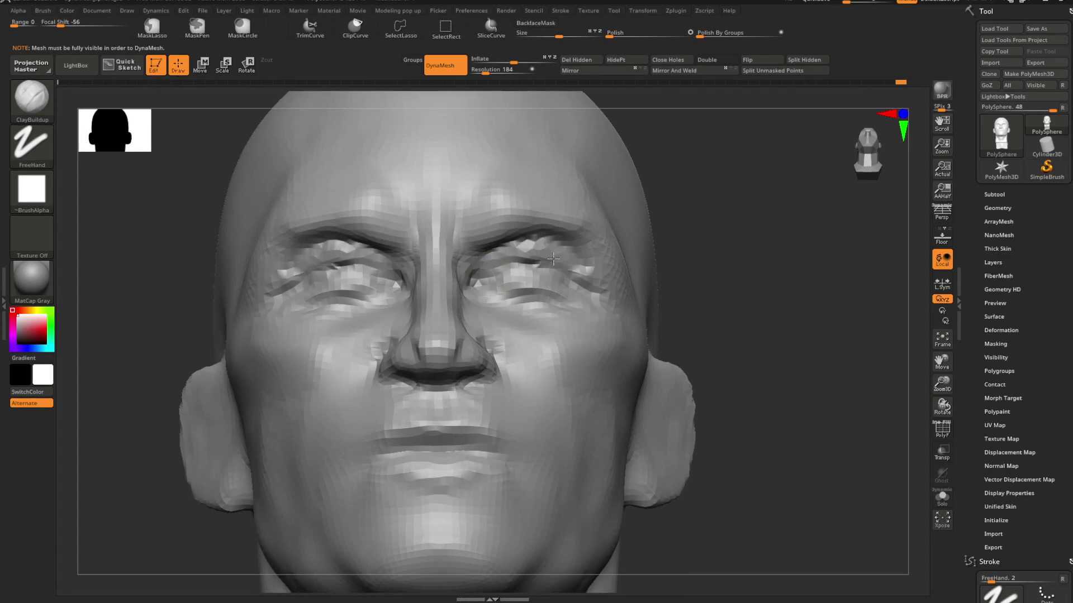
Step: Reshape the upper eyelids and the folds below the brow with a smaller Move Topological brush
mouse_move(624, 269)
mouse_down()
mouse_move(729, 301)
mouse_move(788, 237)
mouse_move(771, 272)
mouse_up()
key(b)
key(m)
key(t)
key(space)
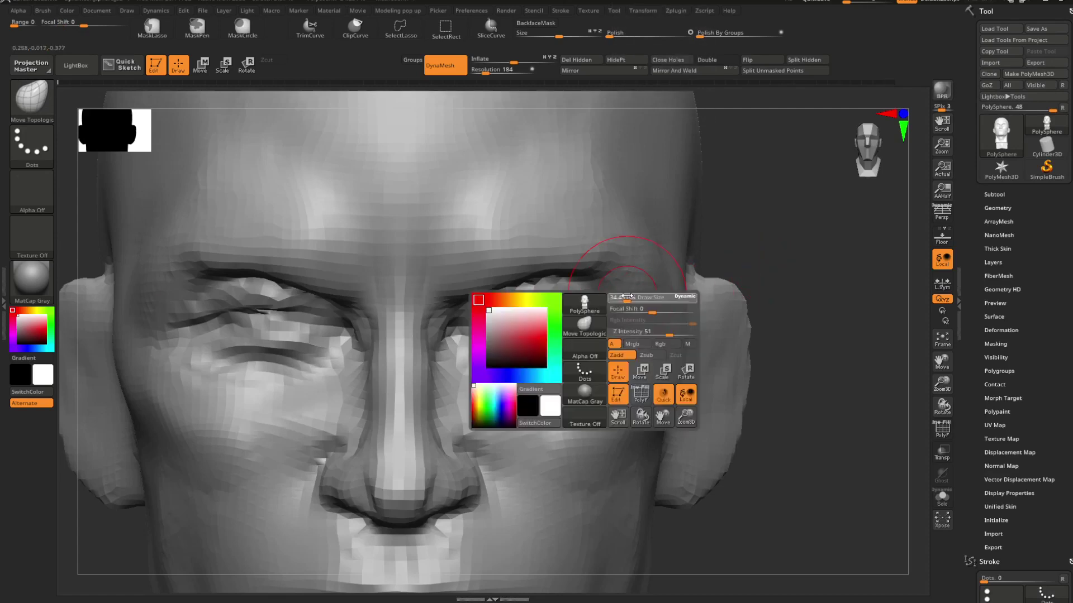
drag(628, 296, 621, 294)
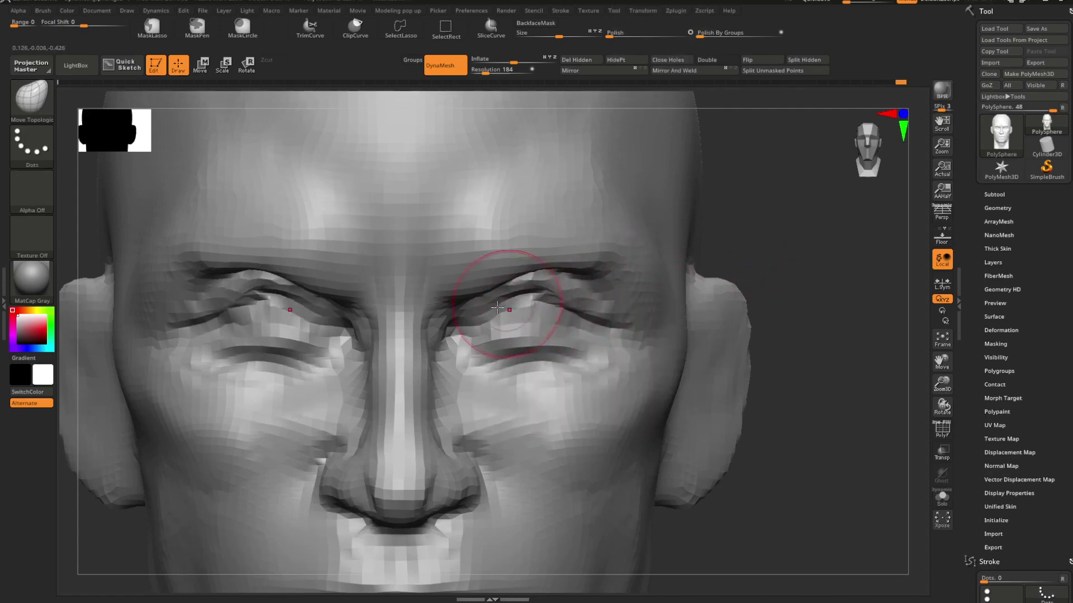
key(space)
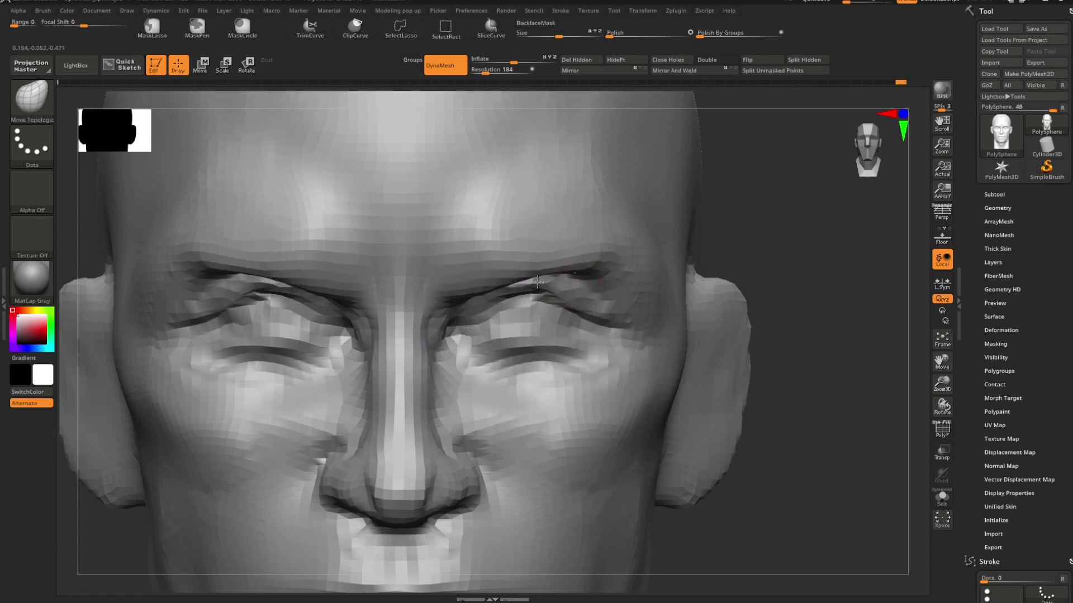
Step: Examine the head's overall proportions from a distance and the eye area from the front
mouse_move(689, 249)
alt+mouse_down()
mouse_move(661, 242)
mouse_move(676, 254)
mouse_move(658, 269)
mouse_move(715, 356)
mouse_move(668, 309)
mouse_move(689, 313)
mouse_move(646, 294)
alt+mouse_up()
key(ctrl)
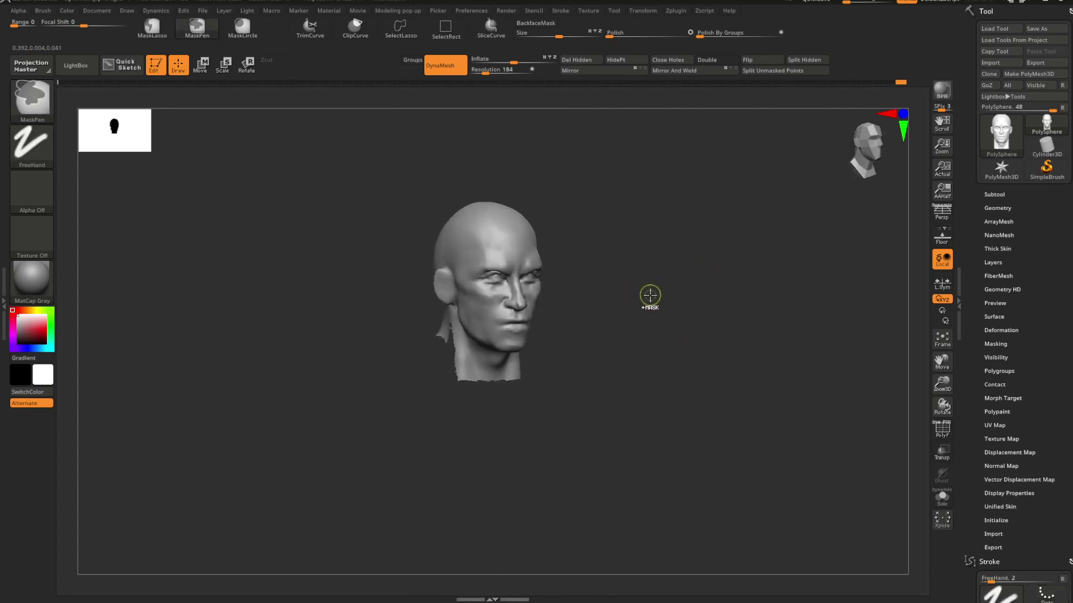
key(ctrl+shift)
key(ctrl+shift)
mouse_move(645, 299)
shift+mouse_down()
mouse_move(626, 307)
mouse_move(737, 380)
mouse_move(768, 418)
shift+mouse_up()
alt+drag(735, 303, 781, 323)
alt+drag(755, 283, 757, 267)
Step: Add clay to the upper eyelids with the ClayBuildup brush and smooth the outer eye folds
key(space)
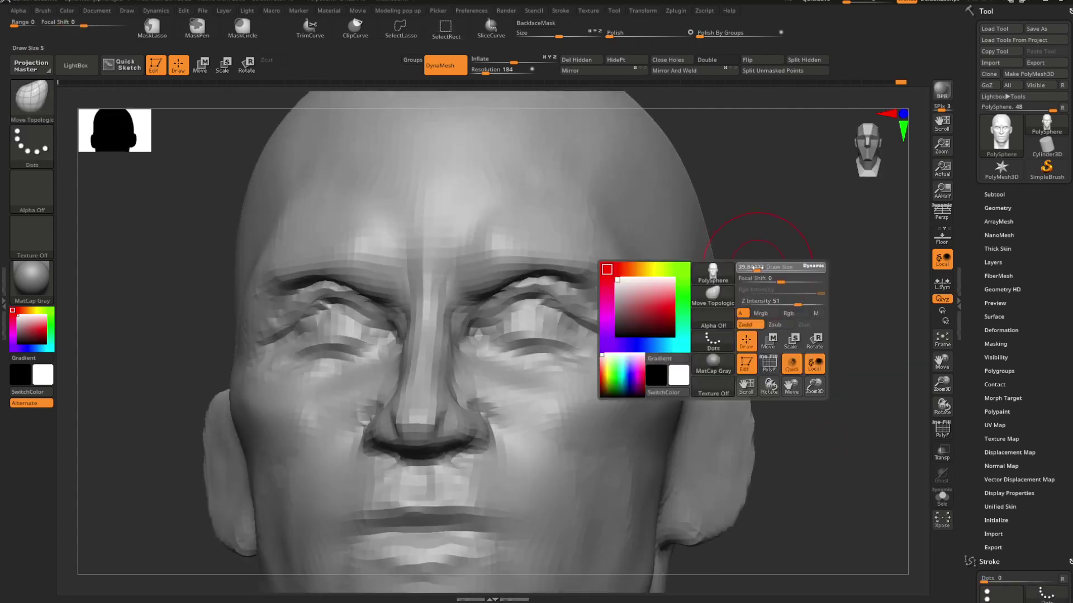
key(b)
key(c)
key(b)
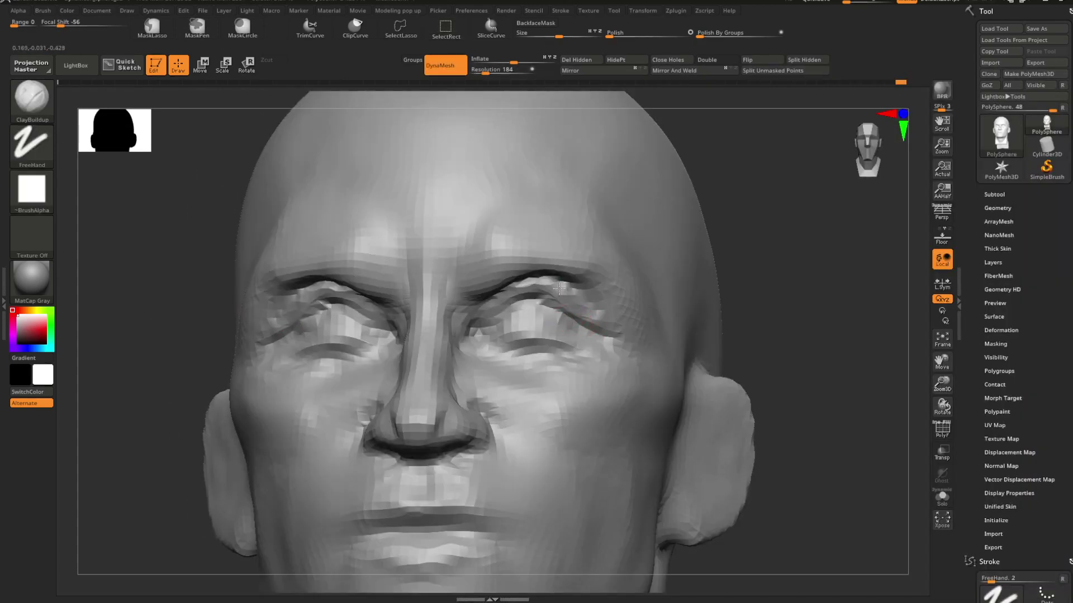
mouse_move(729, 265)
mouse_down()
mouse_move(776, 275)
mouse_move(785, 299)
mouse_up()
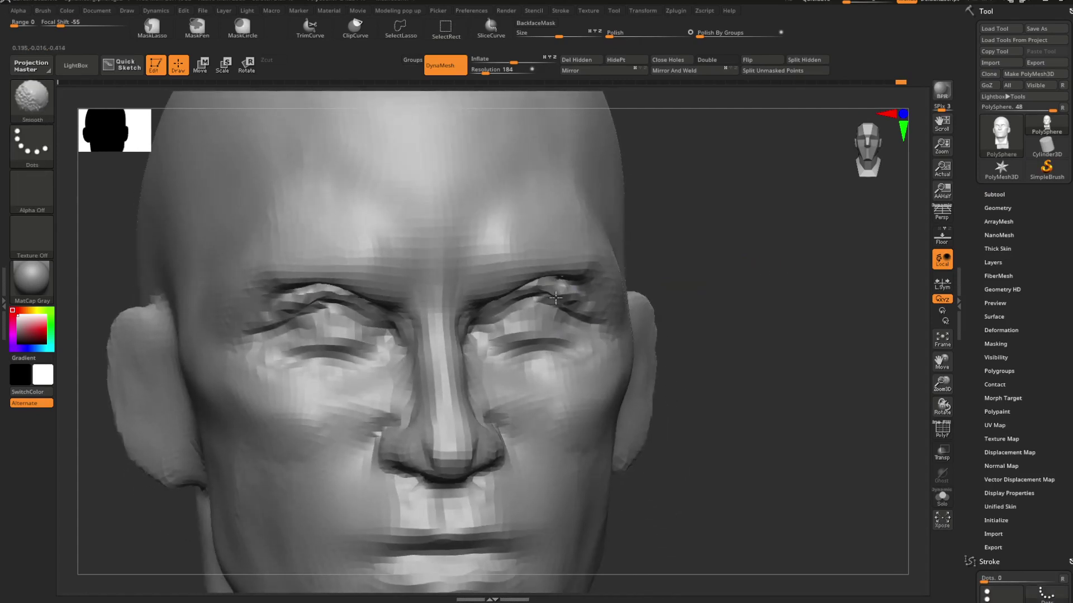
shift+drag(571, 291, 538, 295)
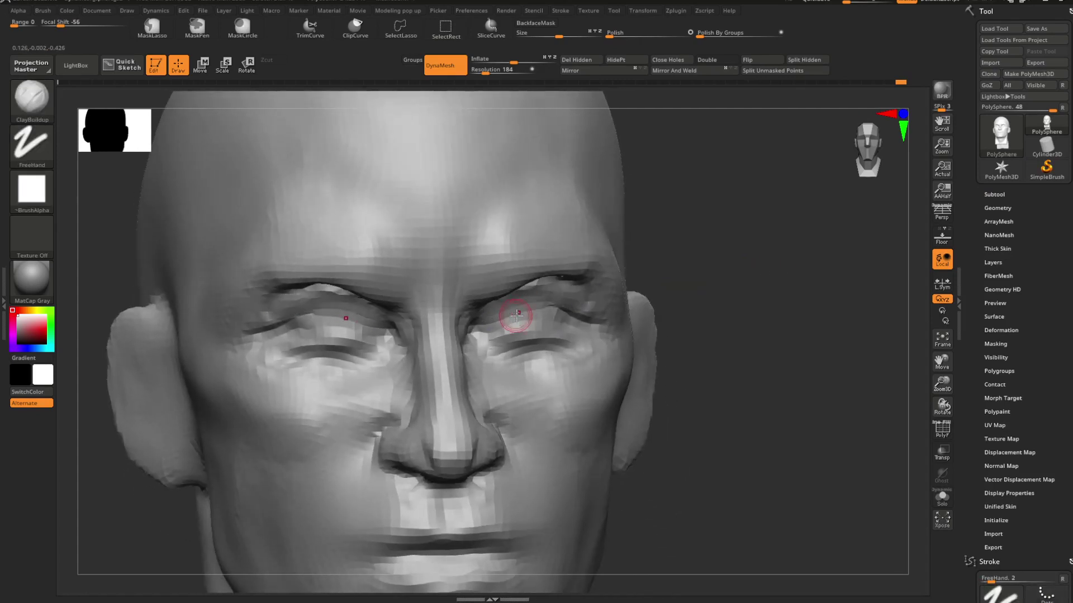
Step: Carve the crease of the upper eyelids with the DamStandard brush
key(b)
key(d)
key(s)
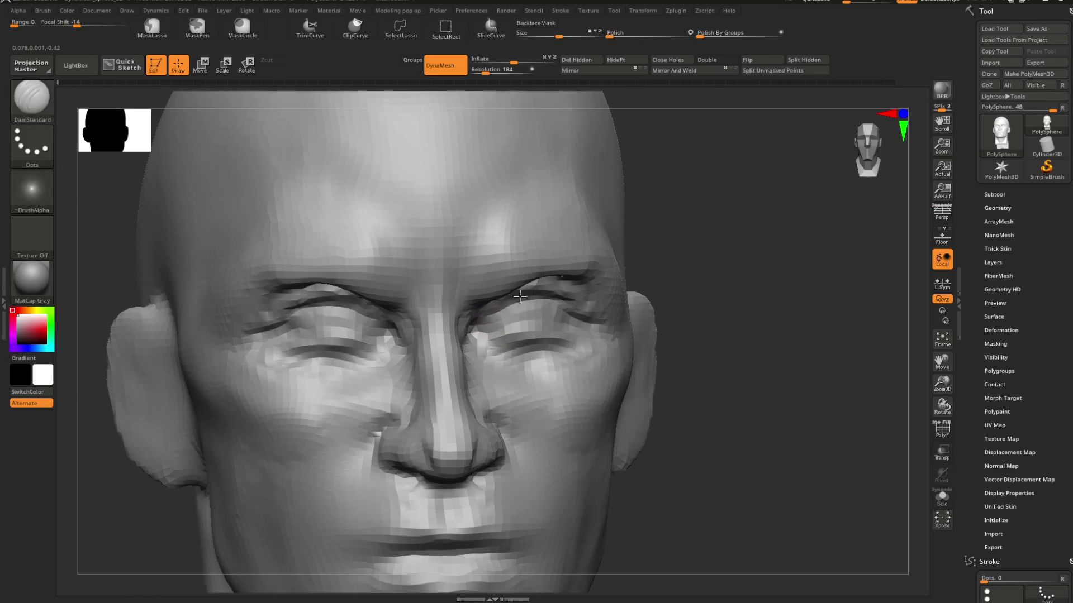
mouse_move(689, 299)
alt+mouse_down()
mouse_move(628, 249)
mouse_move(656, 288)
mouse_move(625, 290)
mouse_move(668, 314)
mouse_move(692, 323)
mouse_move(715, 291)
mouse_move(656, 279)
alt+mouse_up()
Step: Adjust the shape of the eyelids and upper eye sockets with the Move Topological brush
key(b)
key(m)
key(t)
key(space)
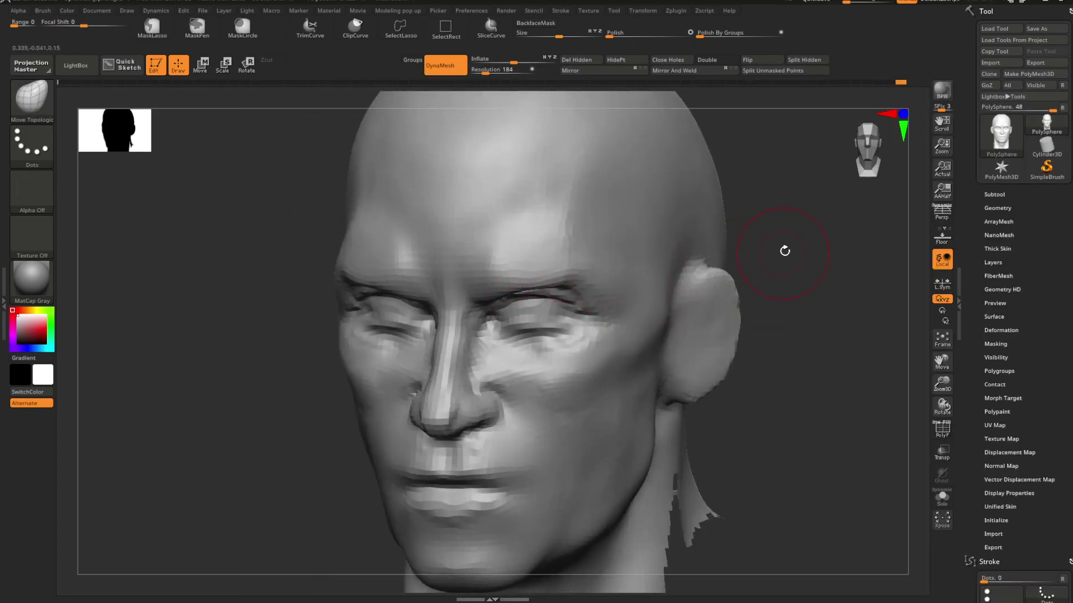
mouse_move(785, 251)
shift+mouse_down()
mouse_move(763, 270)
mouse_move(730, 244)
mouse_move(735, 215)
shift+mouse_up()
Step: Fill the eye sockets below the brow with a smaller ClayBuildup brush and smooth the strokes
key(b)
key(c)
key(b)
key(space)
drag(556, 299, 550, 298)
key(shift)
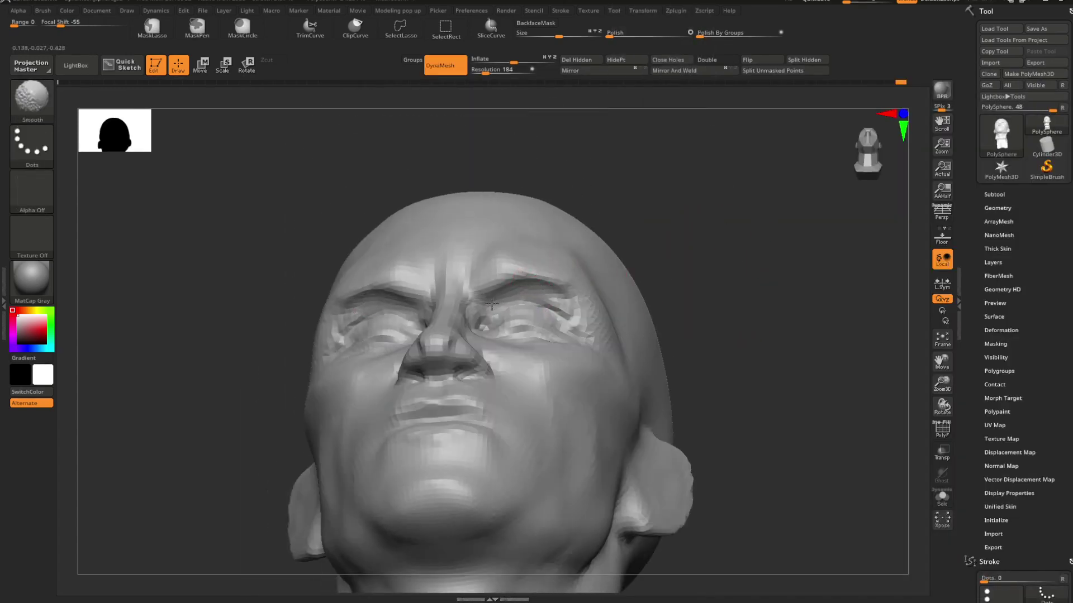
shift+drag(680, 278, 667, 349)
Step: Fill out the eye surfaces with a resized Standard brush and smooth away the old eyelid folds
mouse_move(668, 349)
alt+mouse_down()
mouse_move(661, 313)
mouse_move(696, 351)
mouse_move(706, 285)
mouse_move(670, 296)
alt+mouse_up()
key(b)
key(s)
key(t)
key(space)
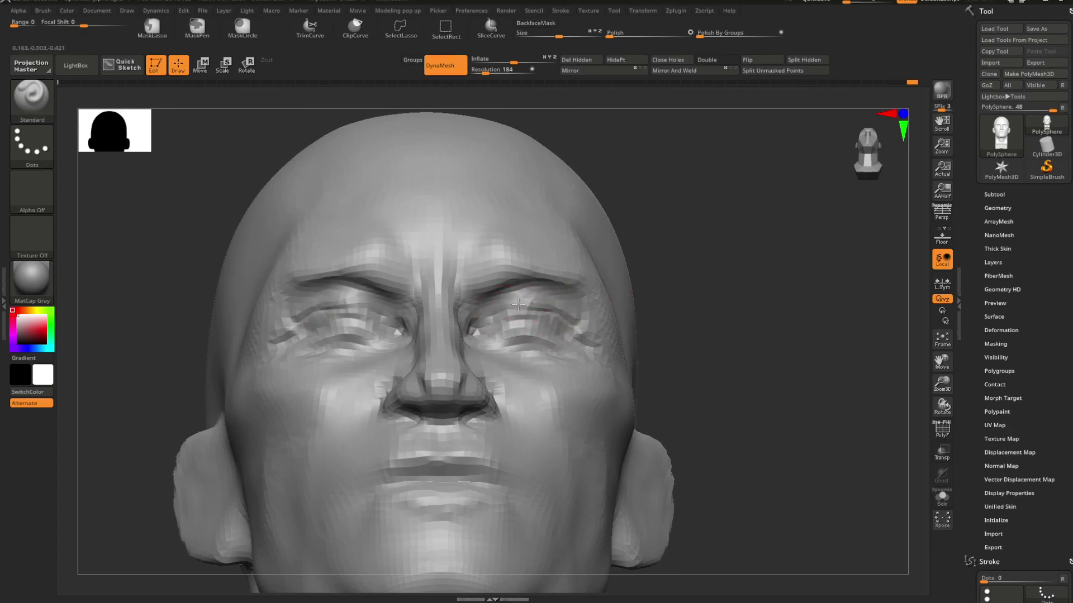
key(shift)
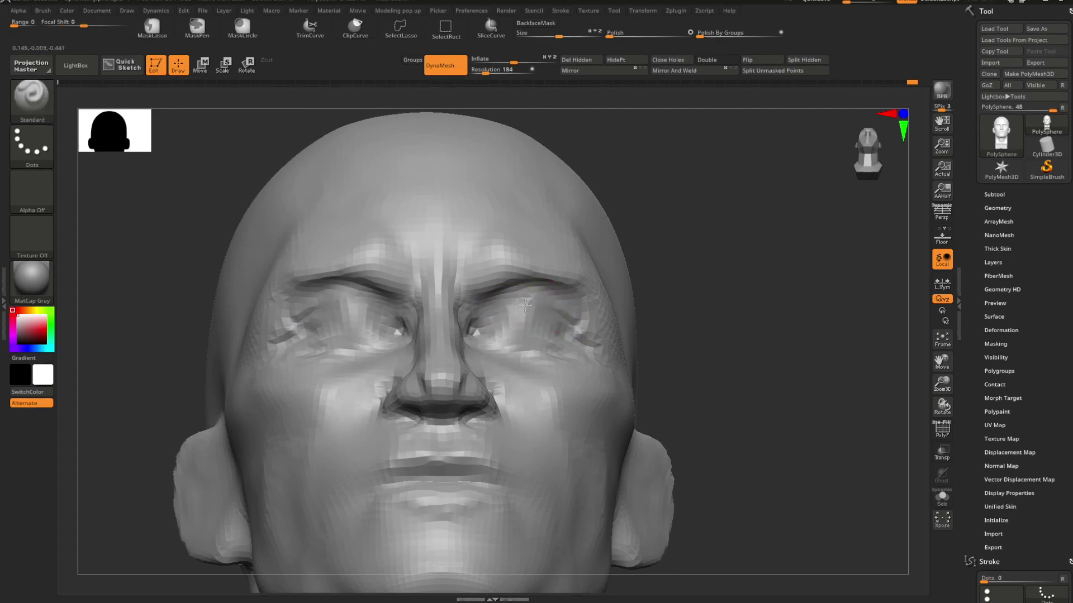
Step: Round the eye volumes inside the sockets with the Standard brush, checking the profile, and smooth the eyelids
alt+drag(671, 310, 659, 262)
drag(659, 262, 670, 313)
mouse_move(670, 313)
alt+mouse_down()
mouse_move(635, 304)
mouse_move(646, 296)
mouse_move(678, 371)
mouse_move(622, 347)
mouse_move(632, 365)
mouse_move(608, 384)
mouse_move(620, 378)
mouse_move(624, 344)
mouse_move(699, 385)
alt+mouse_up()
drag(698, 385, 661, 375)
key(ctrl)
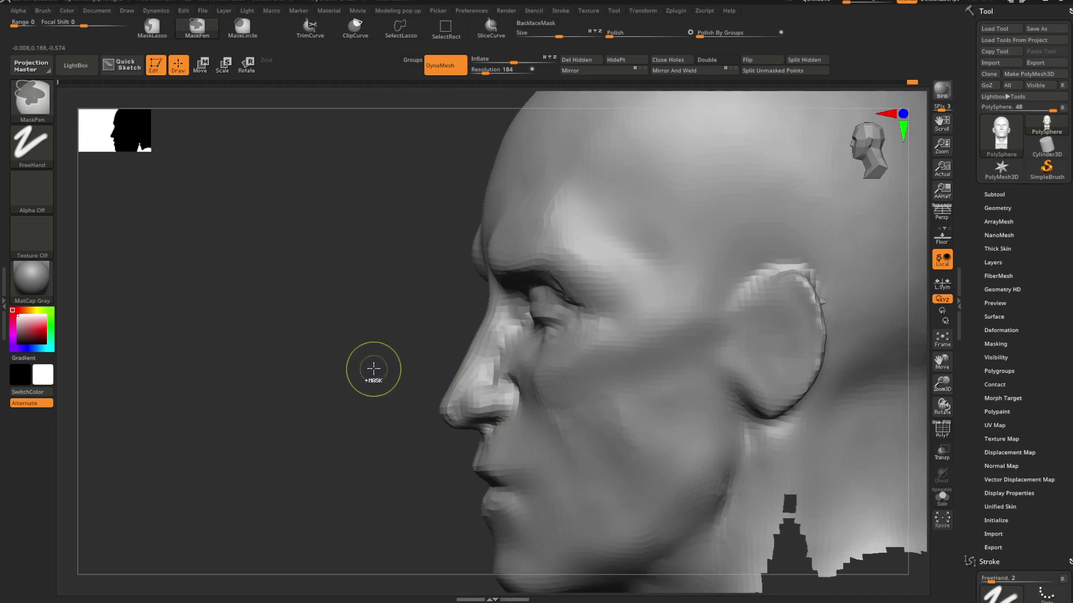
drag(371, 366, 512, 326)
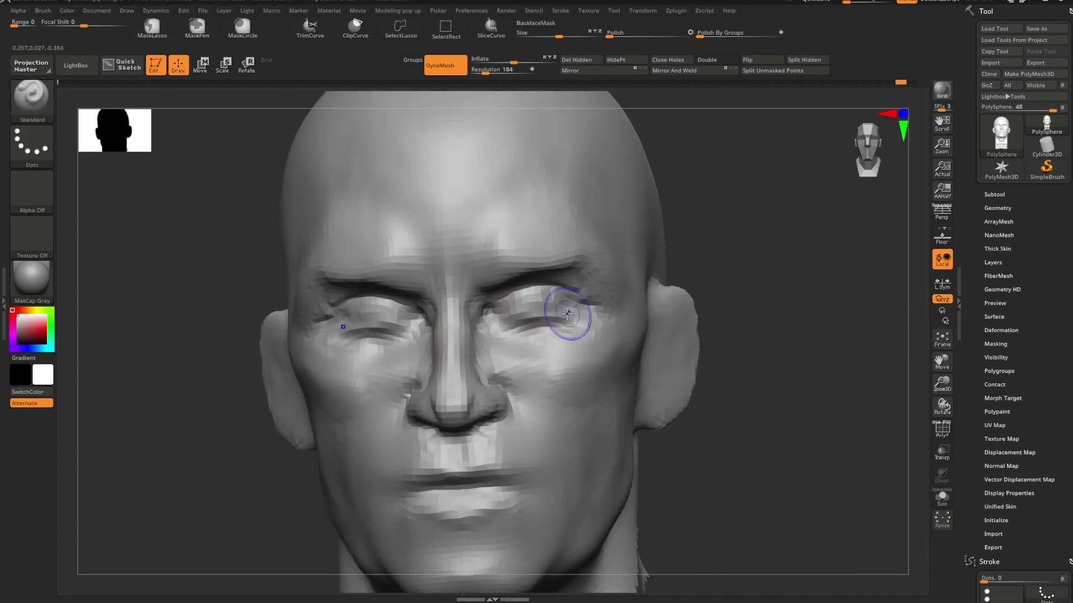
key(shift)
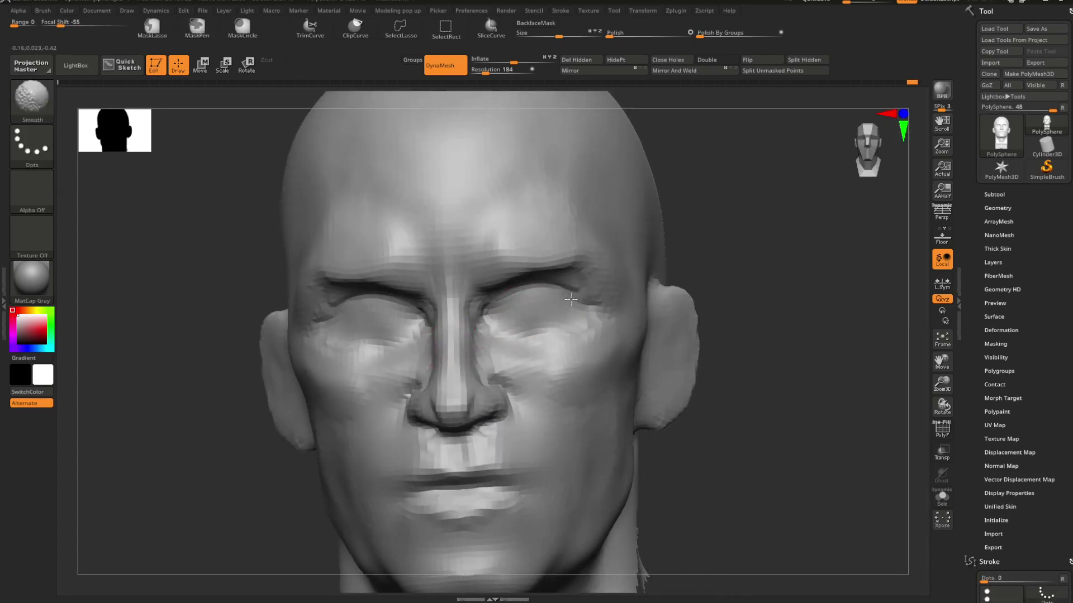
Step: Carve new upper eyelid lines across the smoothed eyes with the DamStandard brush
mouse_move(730, 277)
mouse_down()
mouse_move(670, 290)
mouse_move(660, 277)
mouse_move(659, 294)
mouse_move(739, 390)
mouse_move(716, 294)
mouse_move(703, 284)
mouse_up()
key(b)
key(d)
key(s)
key(shift)
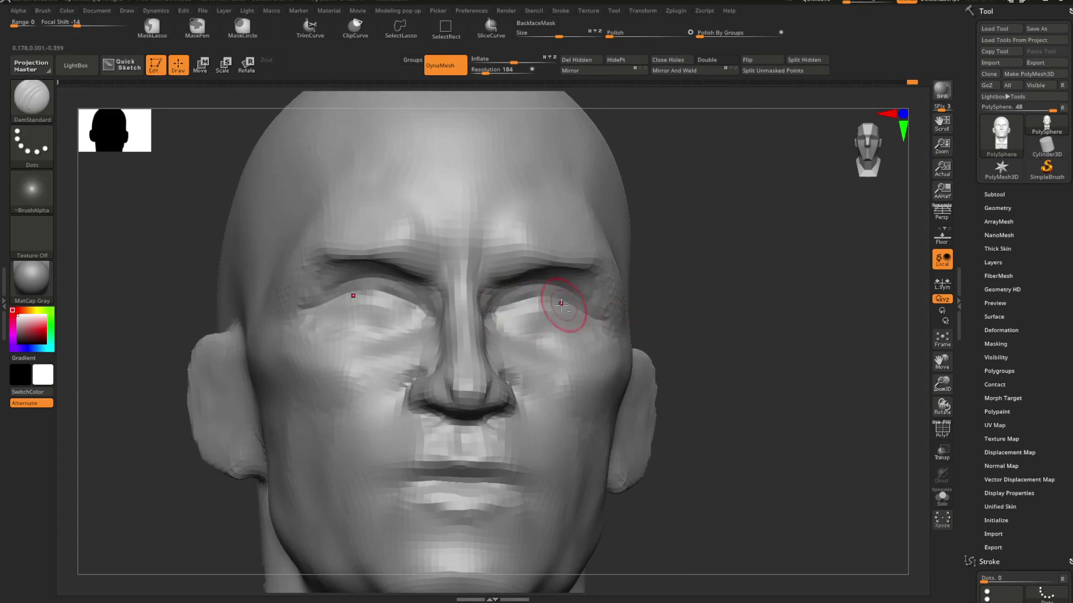
drag(561, 304, 567, 297)
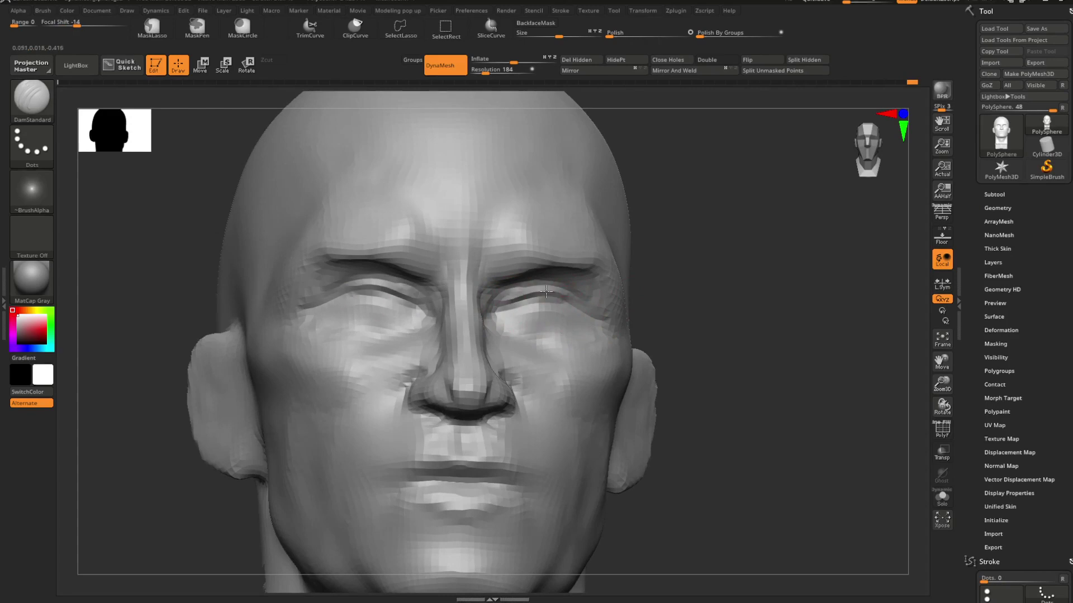
mouse_move(678, 307)
alt+mouse_down()
mouse_move(668, 287)
mouse_move(644, 301)
mouse_move(654, 296)
mouse_move(694, 359)
mouse_move(704, 332)
alt+mouse_up()
Step: Arch the upper eyelids with a resized Move Topological brush, undoing an unwanted stroke
key(b)
key(m)
key(t)
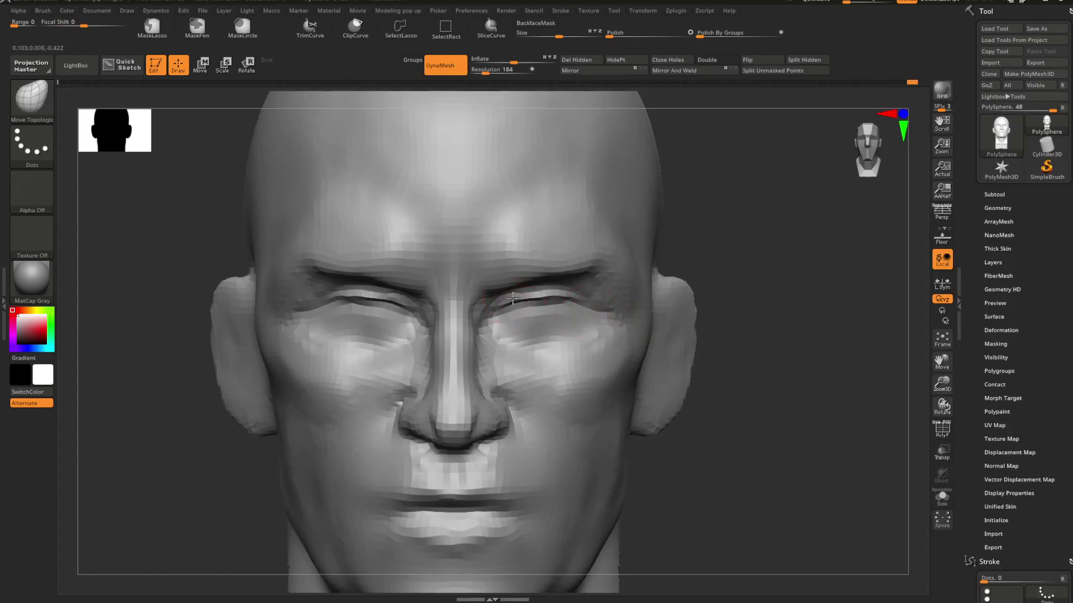
key(space)
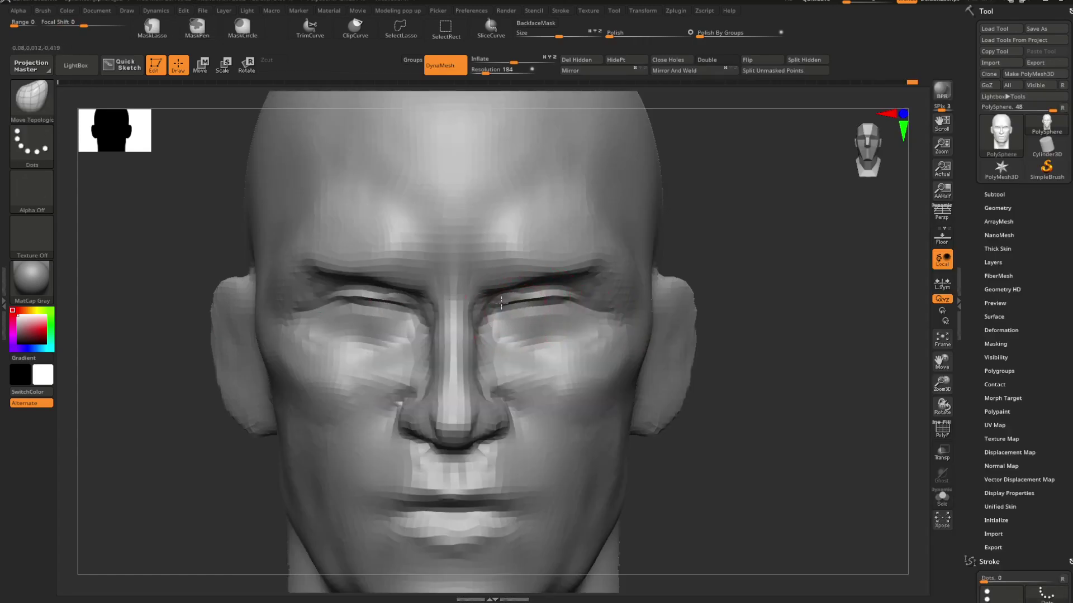
key(ctrl+z)
key(space)
click(557, 293)
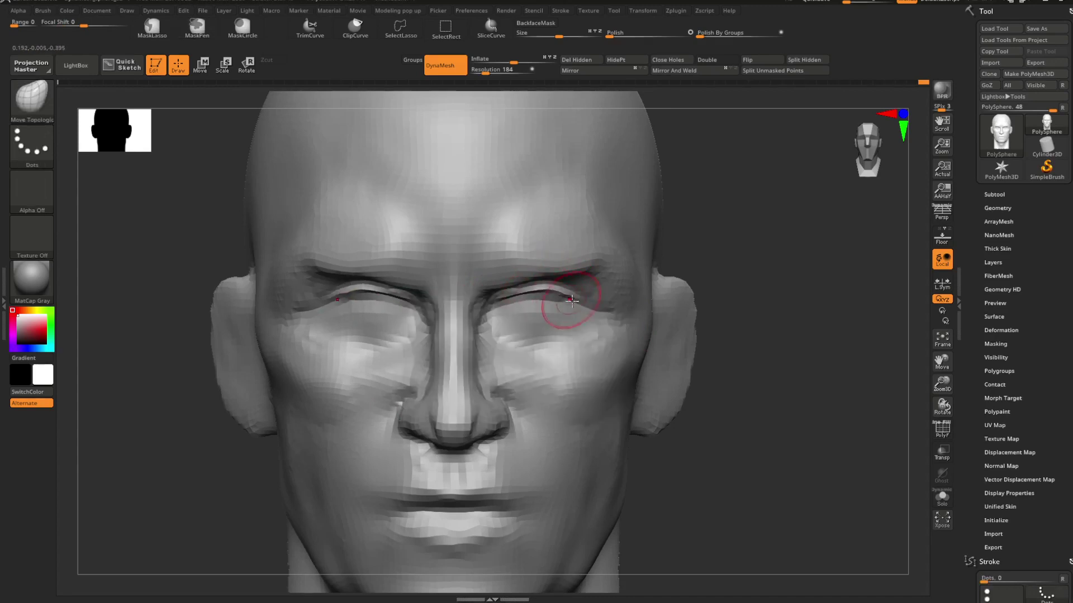
mouse_move(747, 277)
mouse_down()
mouse_move(661, 287)
mouse_move(653, 268)
mouse_move(719, 342)
mouse_move(716, 302)
mouse_move(664, 324)
mouse_move(616, 319)
mouse_up()
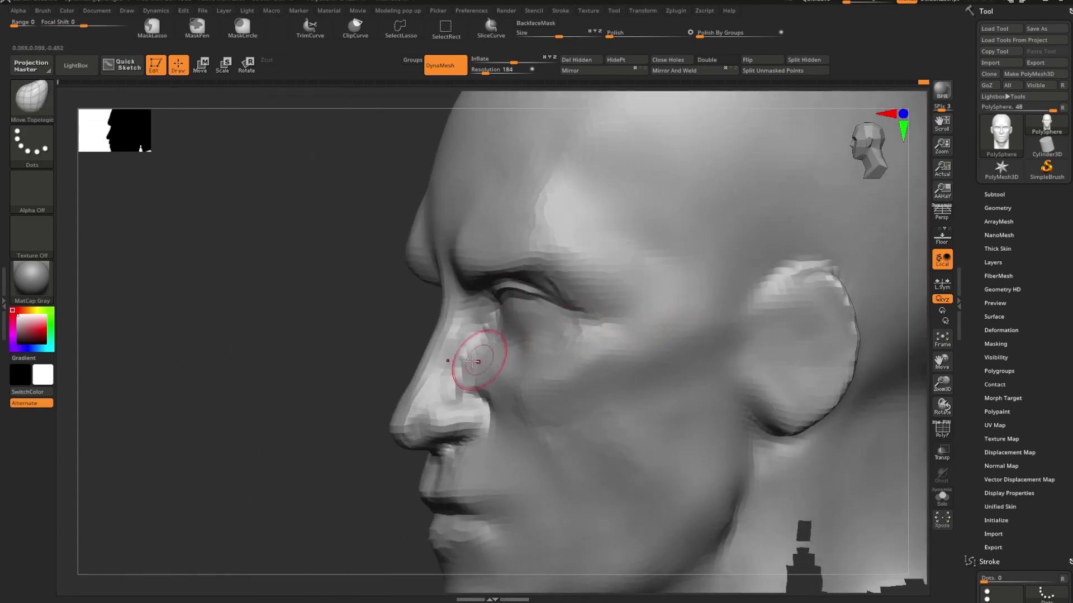
Step: Carve the lower eyelid lines beneath the eyes with the DamStandard brush
drag(363, 359, 596, 313)
key(b)
key(d)
key(s)
drag(679, 308, 657, 306)
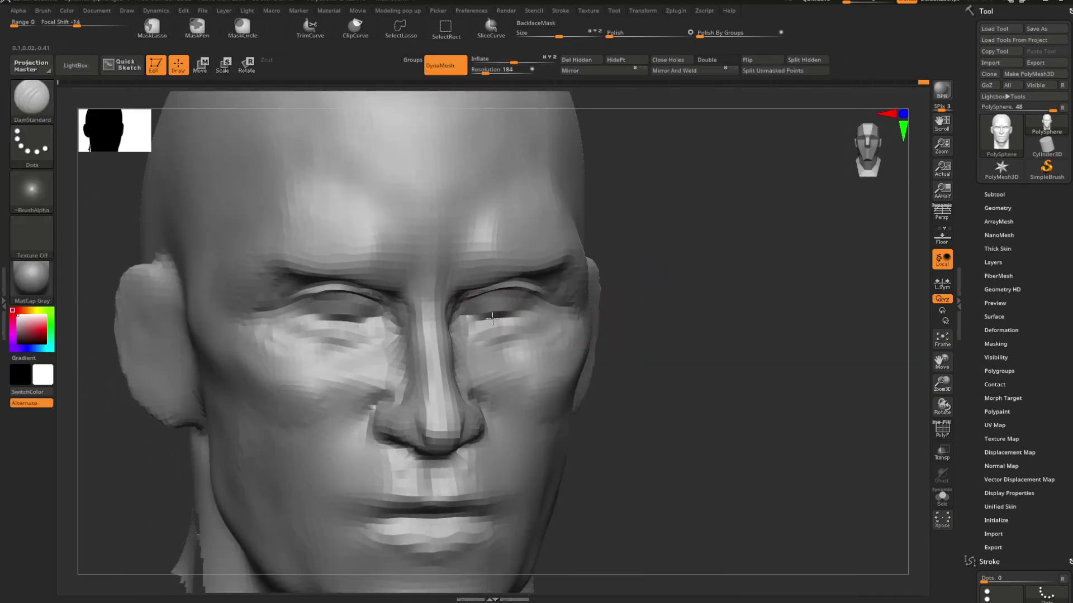
alt+drag(645, 304, 621, 313)
alt+drag(621, 313, 699, 337)
mouse_move(699, 291)
ctrl+right_down()
mouse_move(719, 315)
mouse_move(715, 294)
ctrl+right_up()
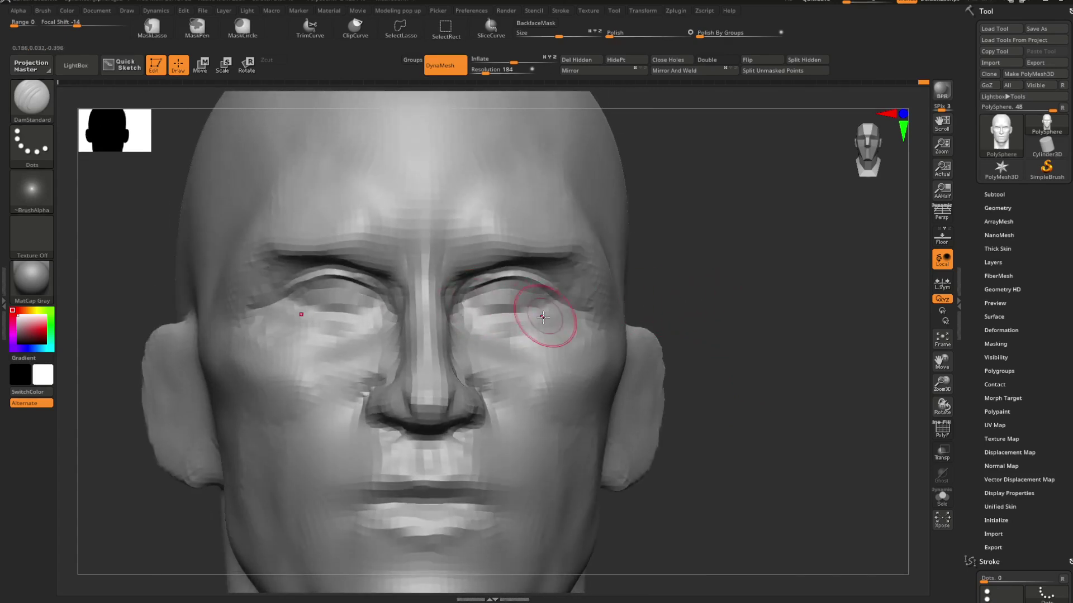
Step: Build up the area under the eyes with a resized ClayBuildup brush, checking it from the side
mouse_move(678, 304)
mouse_down()
mouse_move(702, 309)
mouse_move(666, 322)
mouse_move(707, 306)
mouse_up()
key(b)
key(c)
key(b)
key(space)
mouse_move(710, 306)
mouse_down()
mouse_move(680, 305)
mouse_move(609, 331)
mouse_up()
drag(361, 378, 402, 387)
Step: Refine the fold between the lower eyelids and the cheeks with the DamStandard brush
key(b)
key(d)
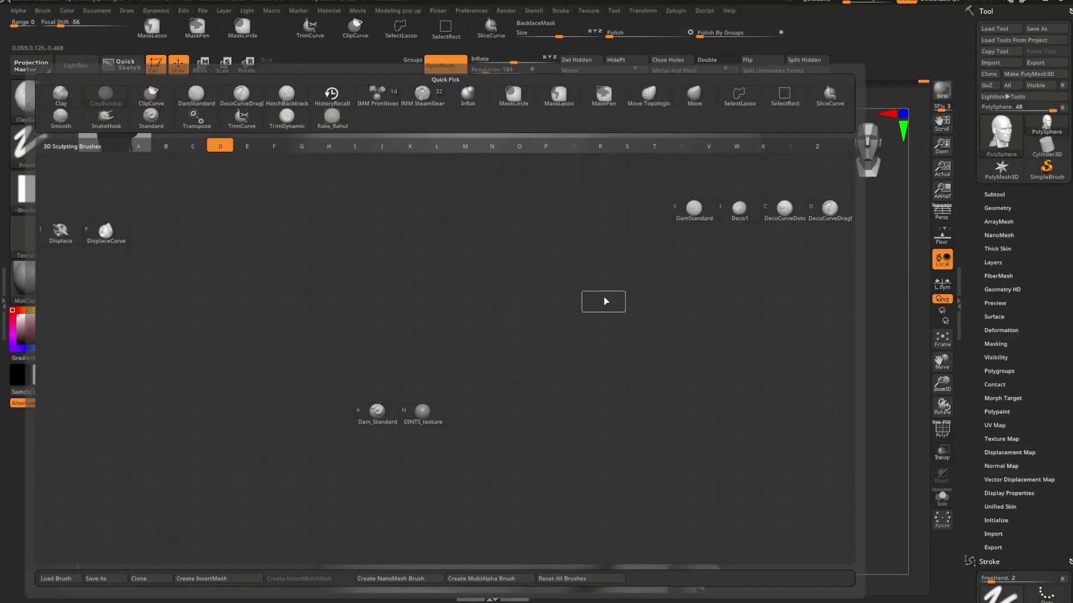
key(s)
mouse_move(793, 285)
mouse_down()
mouse_move(799, 313)
mouse_move(754, 324)
mouse_up()
drag(506, 350, 590, 331)
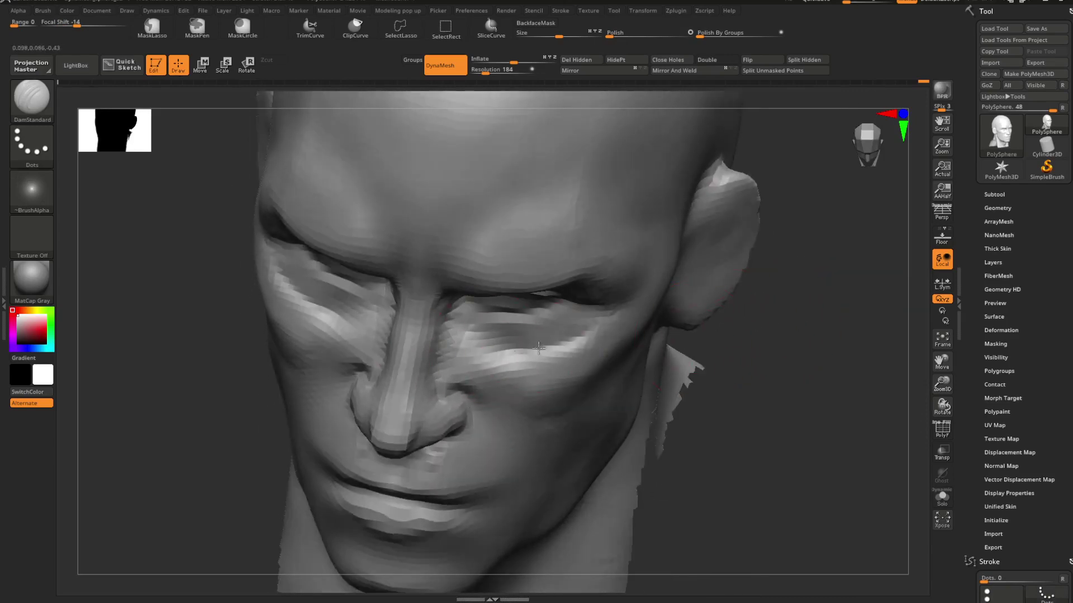
mouse_move(774, 335)
mouse_down()
mouse_move(786, 320)
mouse_move(771, 321)
mouse_up()
Step: Build up the lower eyelids and the hollows beneath them with a resized ClayBuildup brush, checking the profile and the whole head
key(b)
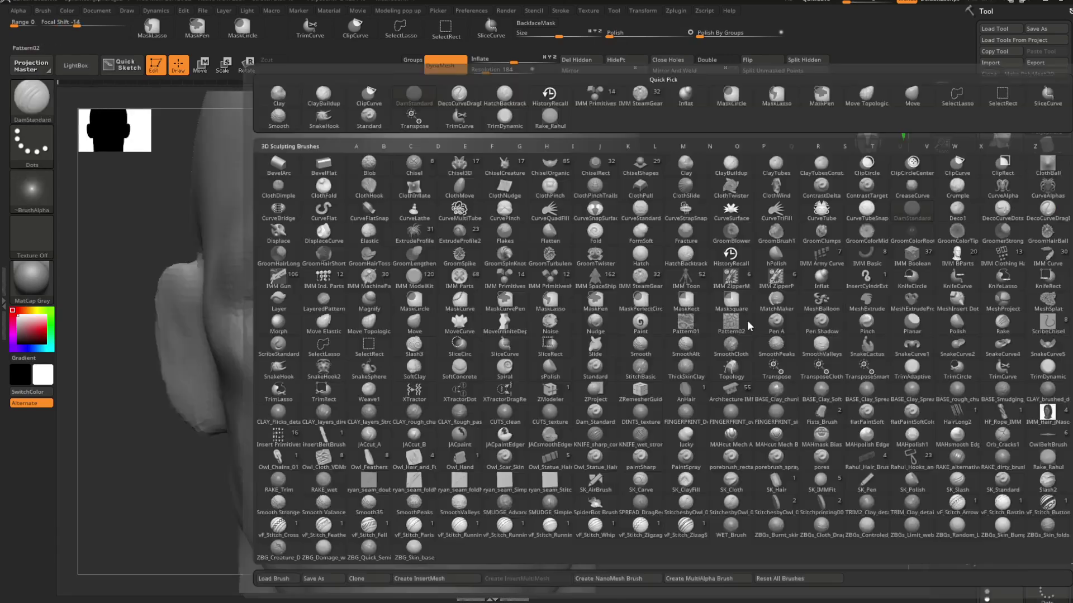
key(c)
key(b)
key(b)
key(c)
key(b)
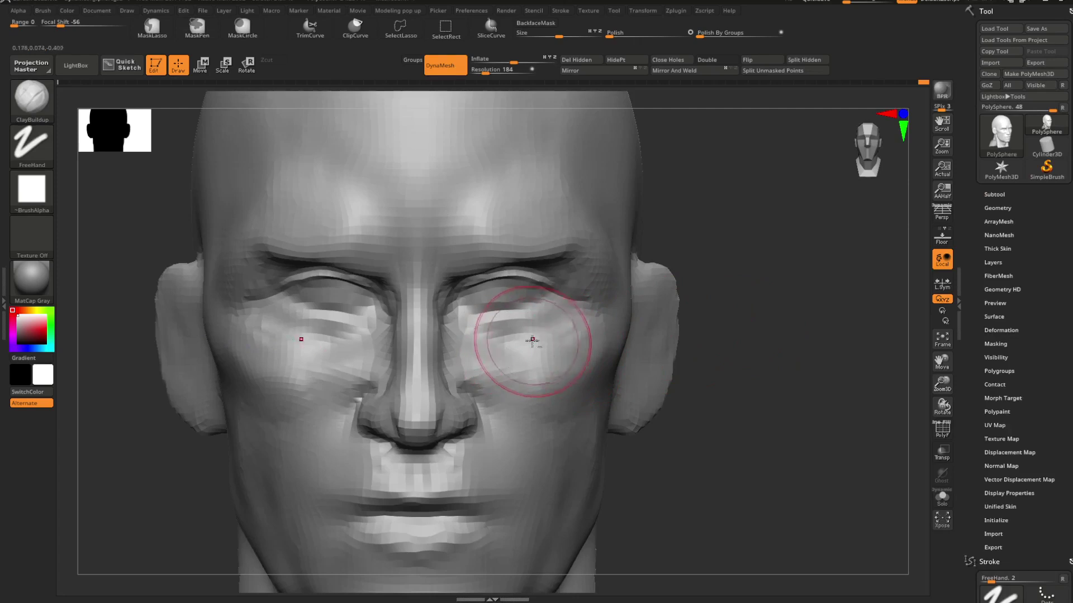
key(space)
key(space)
mouse_move(721, 268)
mouse_down()
mouse_move(727, 305)
mouse_move(710, 307)
mouse_up()
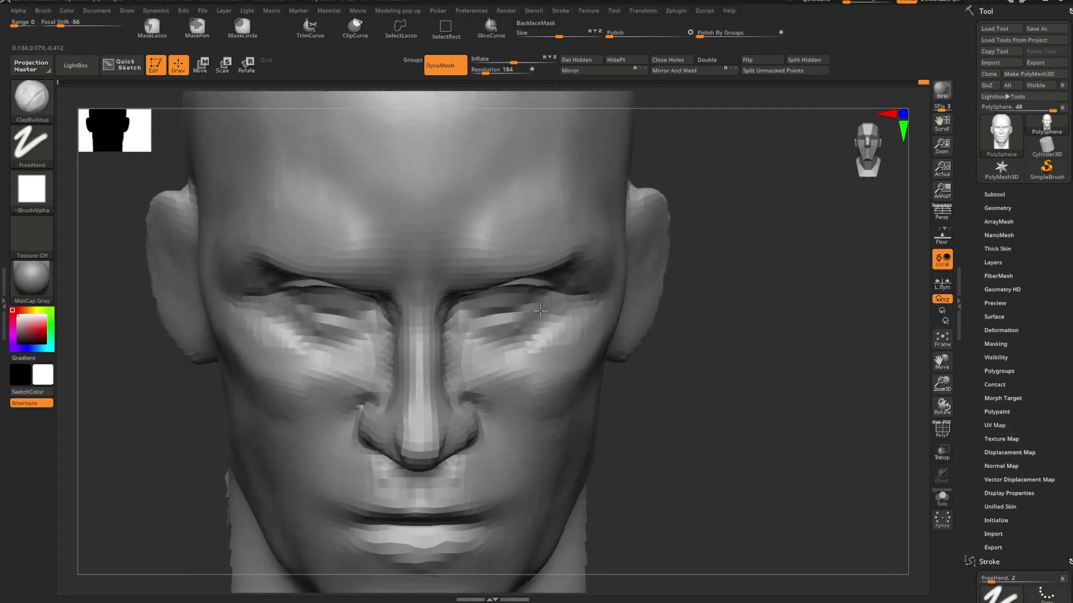
key(space)
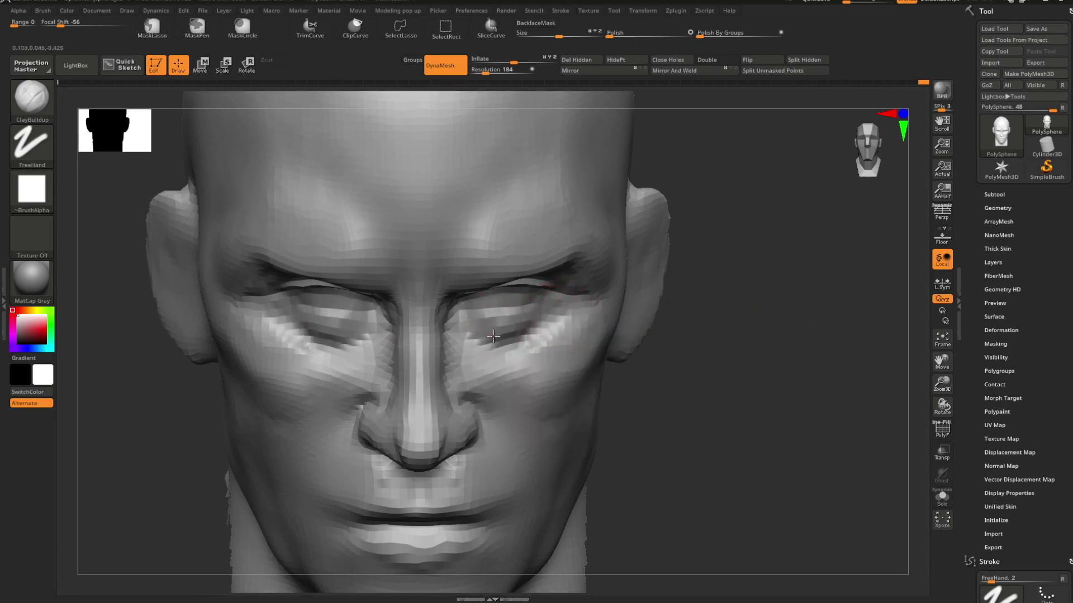
drag(755, 278, 663, 271)
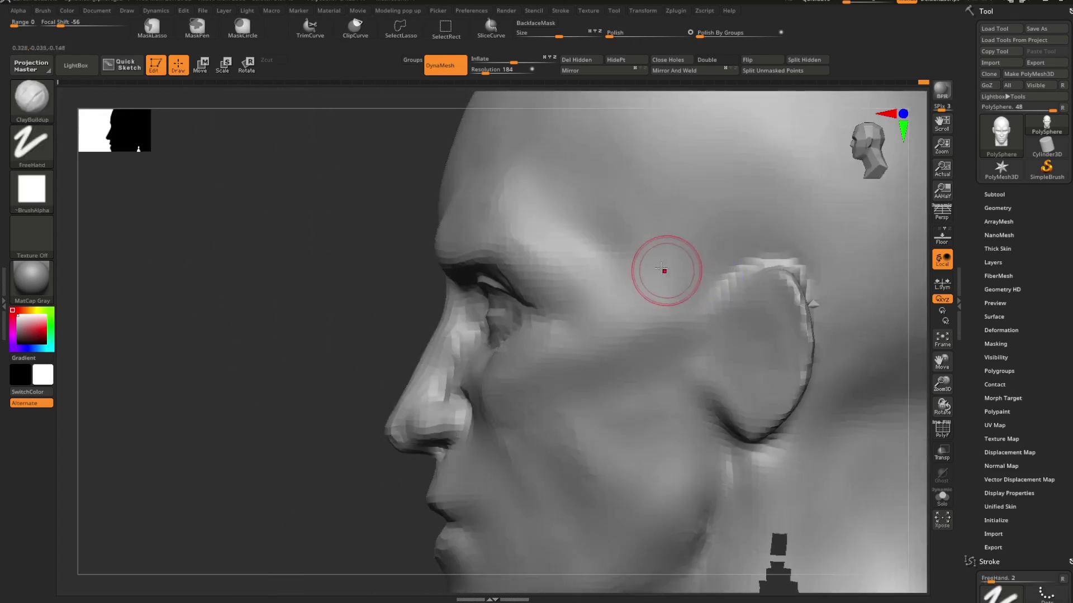
ctrl+right_drag(706, 335, 507, 353)
drag(668, 299, 711, 285)
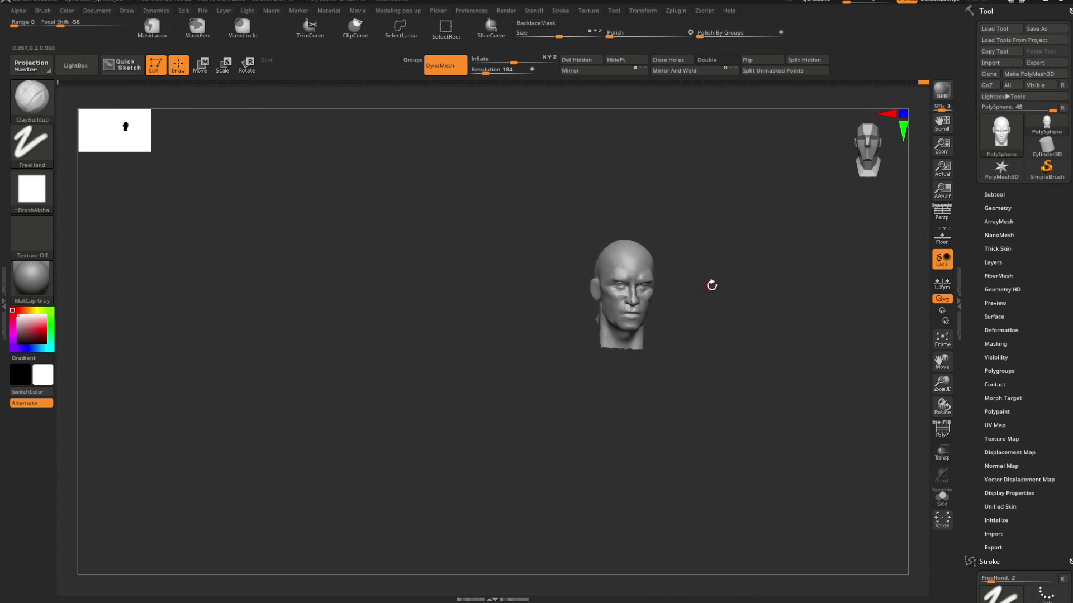
Step: Show the whole body to compare the head with the figure and isolate the head again
ctrl+shift+click(720, 287)
ctrl+right_drag(721, 290, 671, 292)
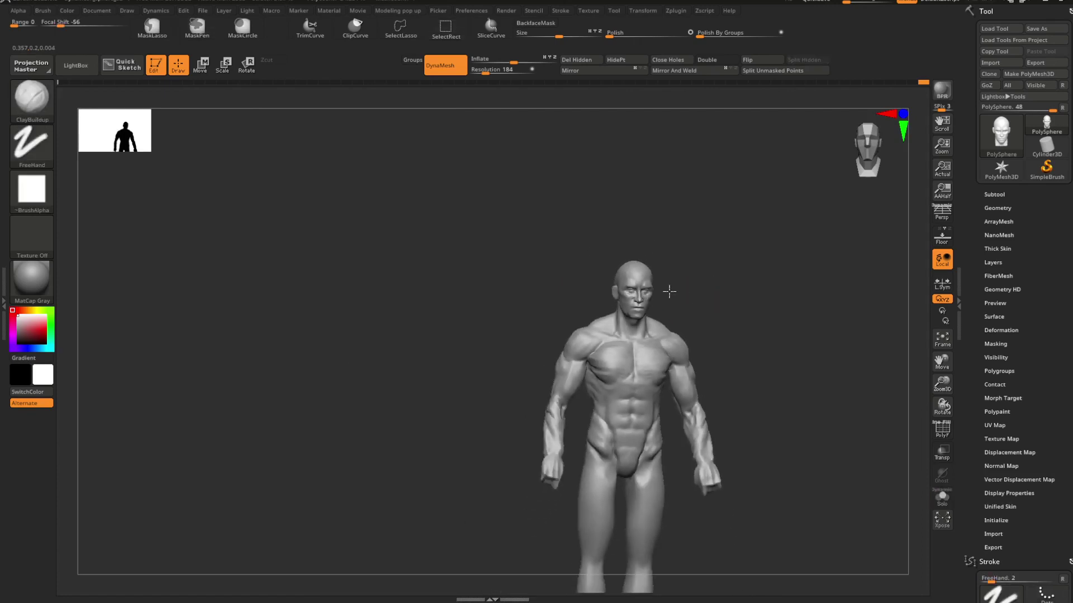
drag(670, 292, 687, 428)
alt+drag(609, 316, 634, 374)
ctrl+shift+click(611, 348)
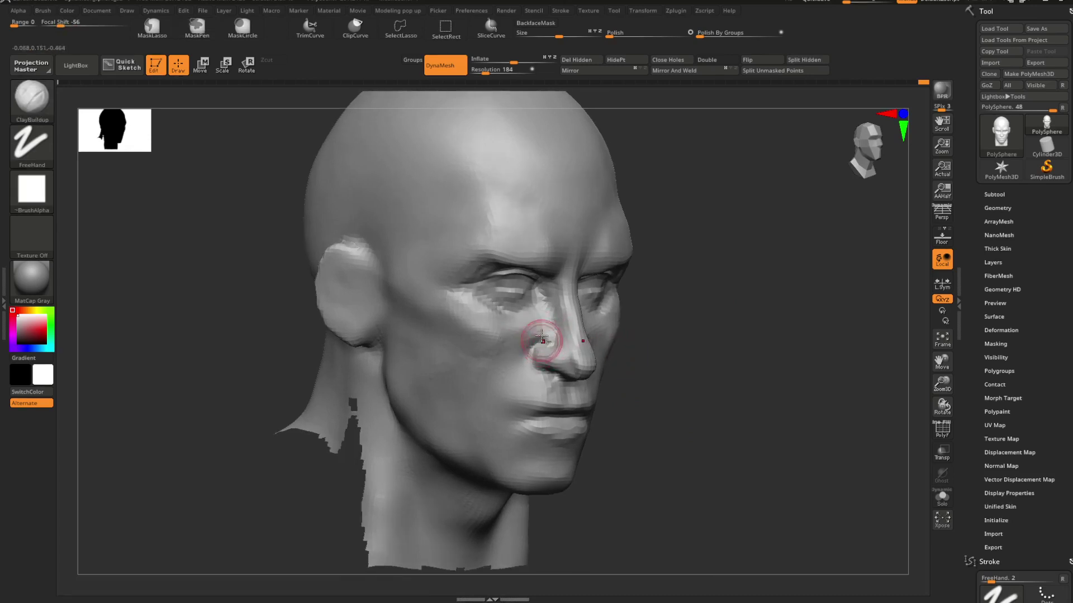
Step: Reshape the eye area and upper cheeks with a resized Move Topological brush, working from the front, below and side
scroll(538, 347, up, 4)
key(b)
key(m)
key(t)
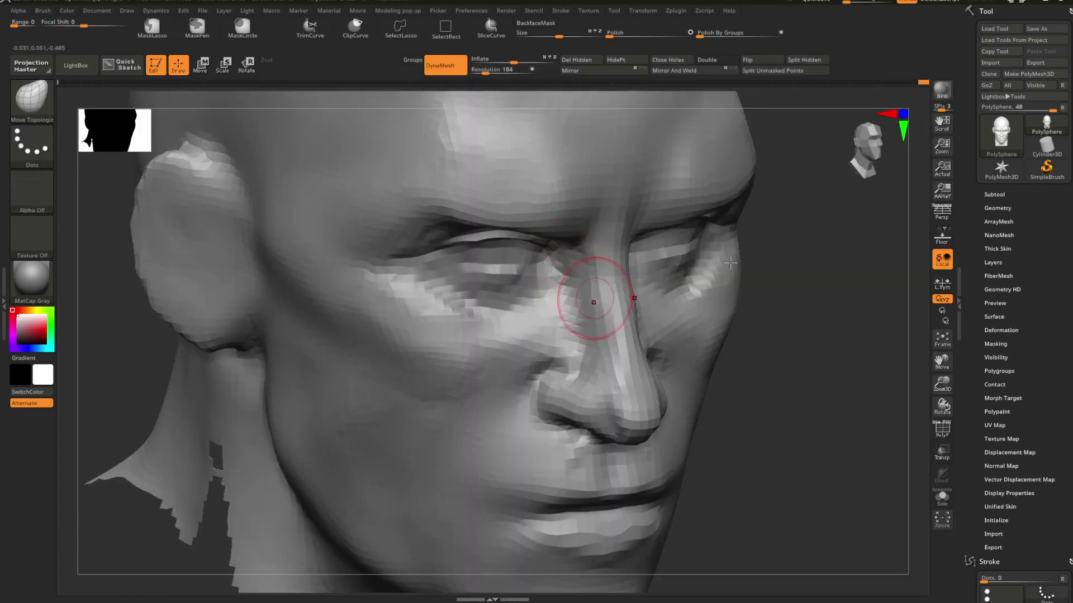
shift+drag(731, 263, 790, 259)
alt+drag(888, 196, 733, 224)
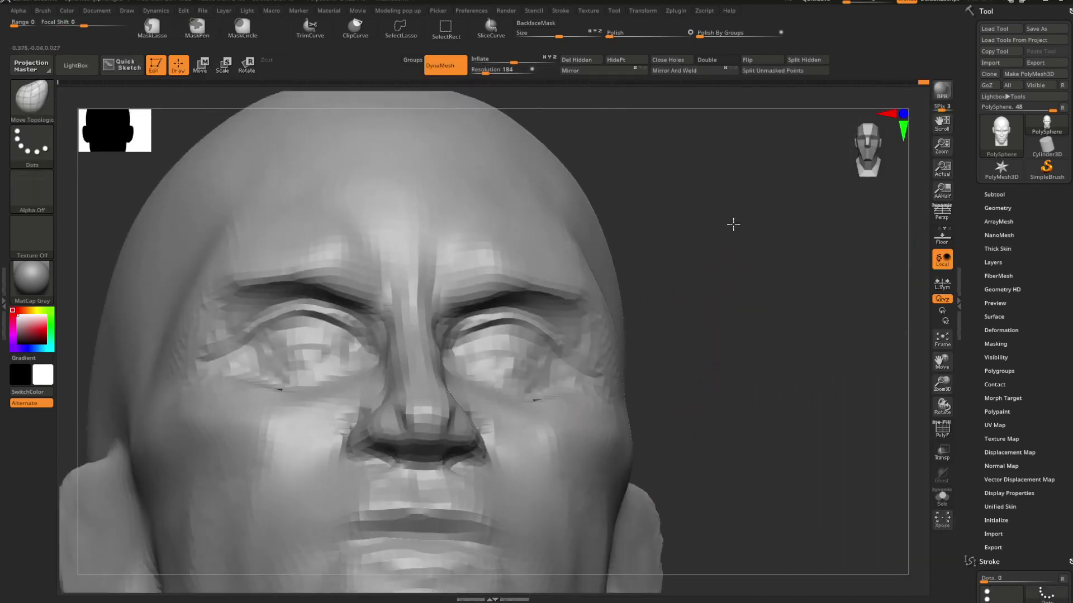
key(space)
mouse_move(723, 263)
mouse_down()
mouse_move(711, 287)
mouse_move(699, 227)
mouse_move(709, 258)
mouse_move(682, 283)
mouse_move(677, 273)
mouse_move(689, 412)
mouse_move(680, 354)
mouse_move(703, 347)
mouse_move(649, 349)
mouse_move(649, 264)
mouse_move(685, 304)
mouse_move(601, 306)
mouse_move(632, 349)
mouse_move(674, 304)
mouse_up()
key(b)
key(Escape)
key(space)
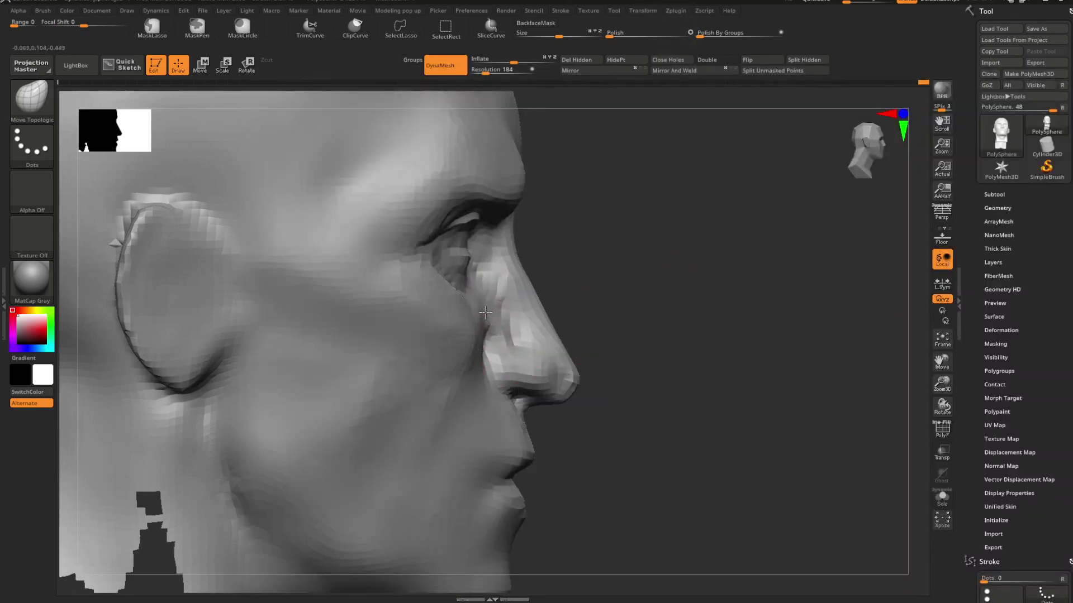
Step: Adjust the profile around the nose and front of the cheek with a resized Move Topological brush and smooth the cheek
mouse_move(622, 333)
mouse_down()
mouse_move(651, 278)
mouse_move(615, 280)
mouse_move(651, 296)
mouse_move(631, 281)
mouse_move(665, 343)
mouse_move(663, 297)
mouse_move(679, 284)
mouse_up()
key(space)
mouse_move(589, 308)
mouse_down()
mouse_move(577, 283)
mouse_move(612, 271)
mouse_up()
key(space)
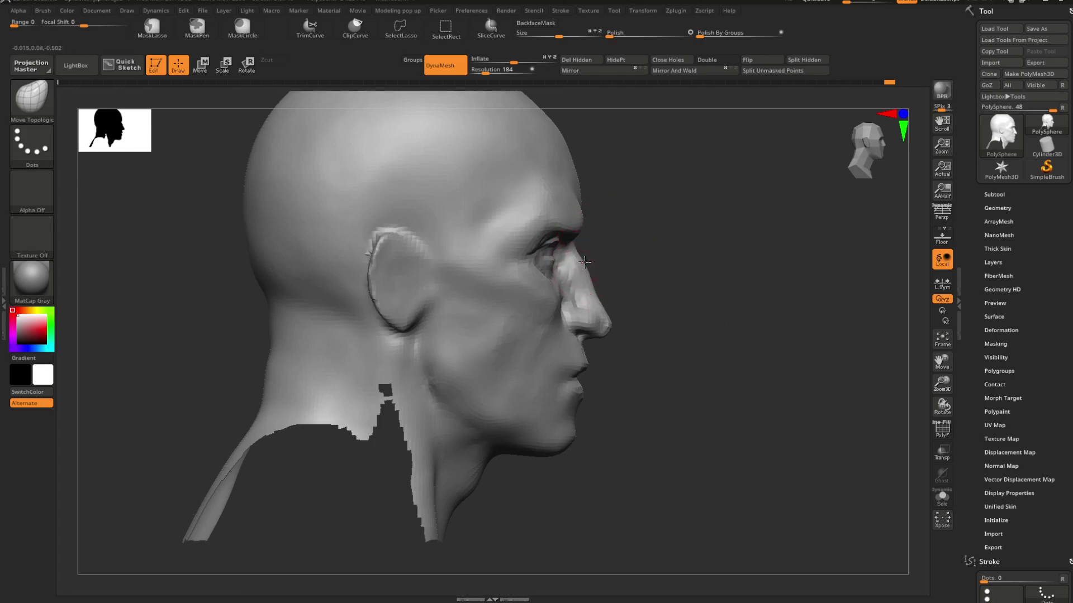
mouse_move(659, 302)
mouse_down()
mouse_move(642, 302)
mouse_move(699, 292)
mouse_move(716, 336)
mouse_move(694, 314)
mouse_move(689, 333)
mouse_move(539, 334)
mouse_up()
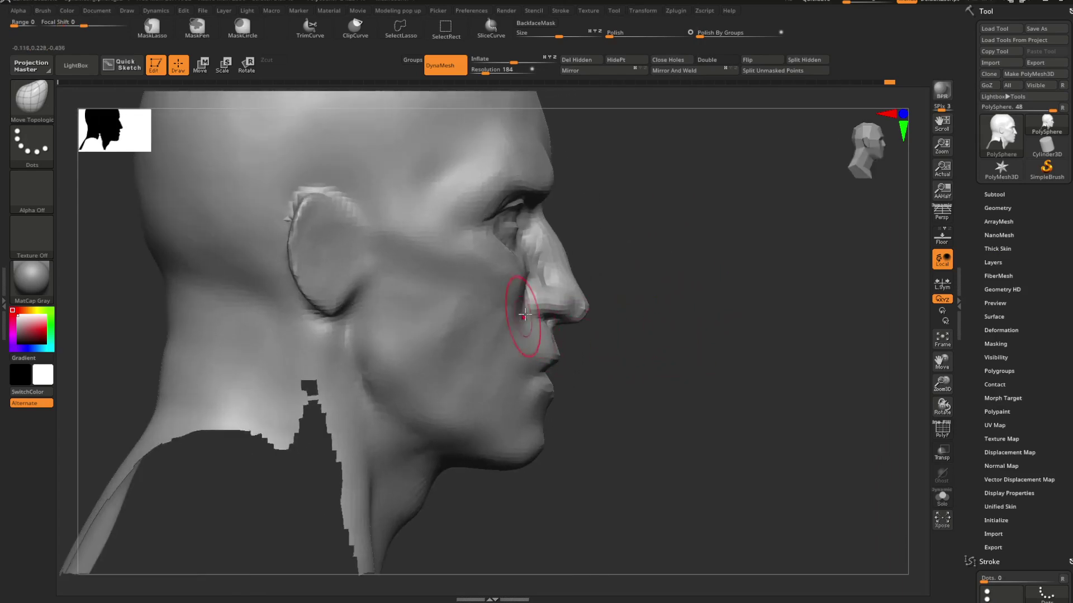
shift+drag(529, 292, 515, 297)
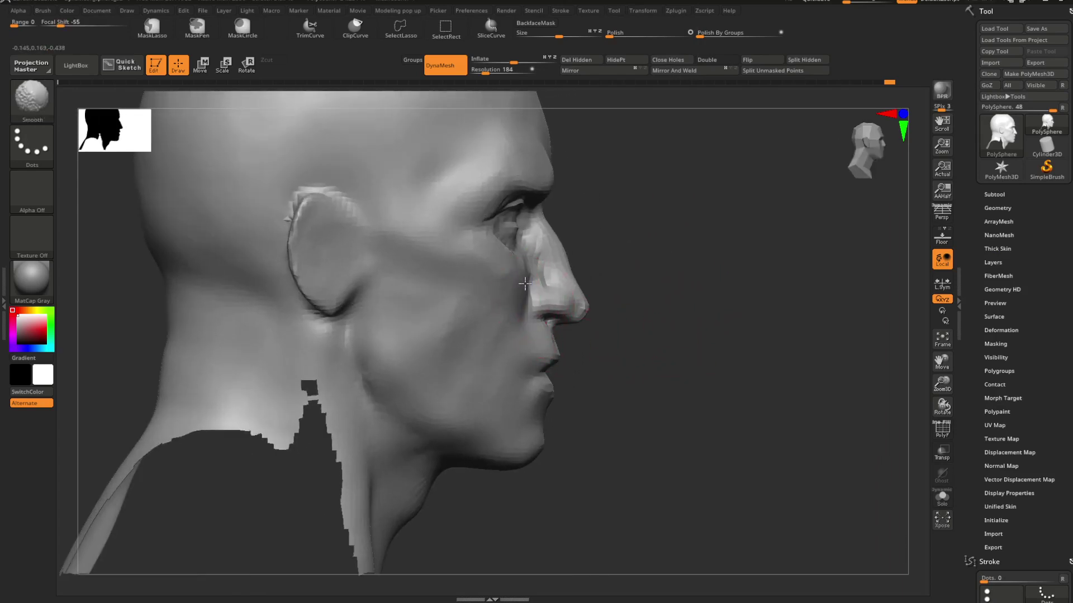
Step: Reshape the cheekbones and the sides of the face toward the ears with a resized Move Topological brush
mouse_move(694, 263)
mouse_down()
mouse_move(699, 282)
mouse_move(735, 287)
mouse_move(714, 268)
mouse_move(716, 285)
mouse_move(731, 284)
mouse_up()
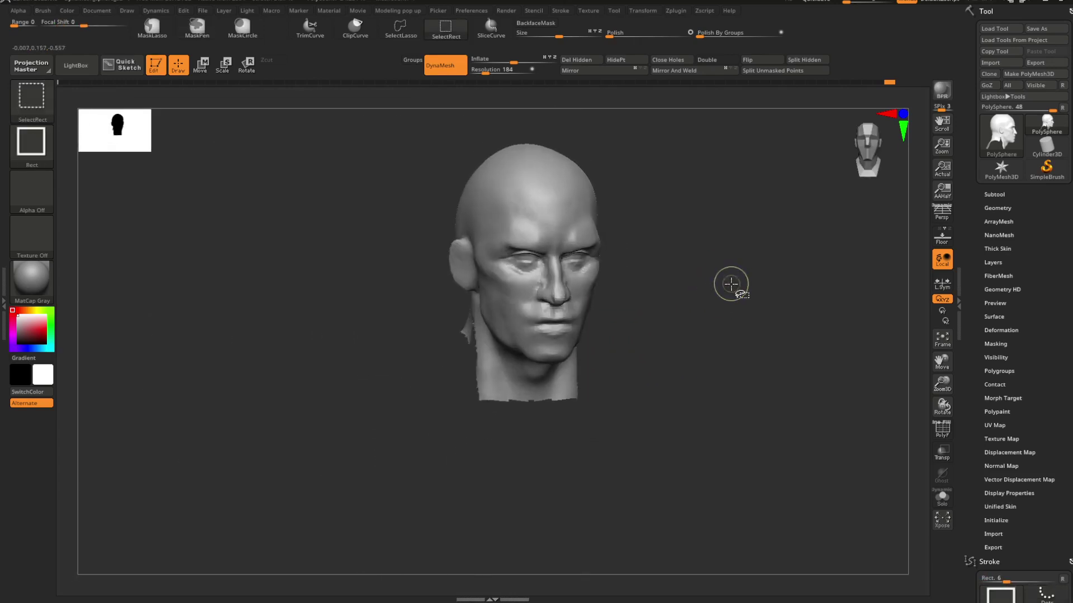
mouse_move(731, 284)
right_down()
mouse_move(699, 294)
mouse_move(723, 340)
mouse_move(740, 333)
mouse_move(686, 287)
right_up()
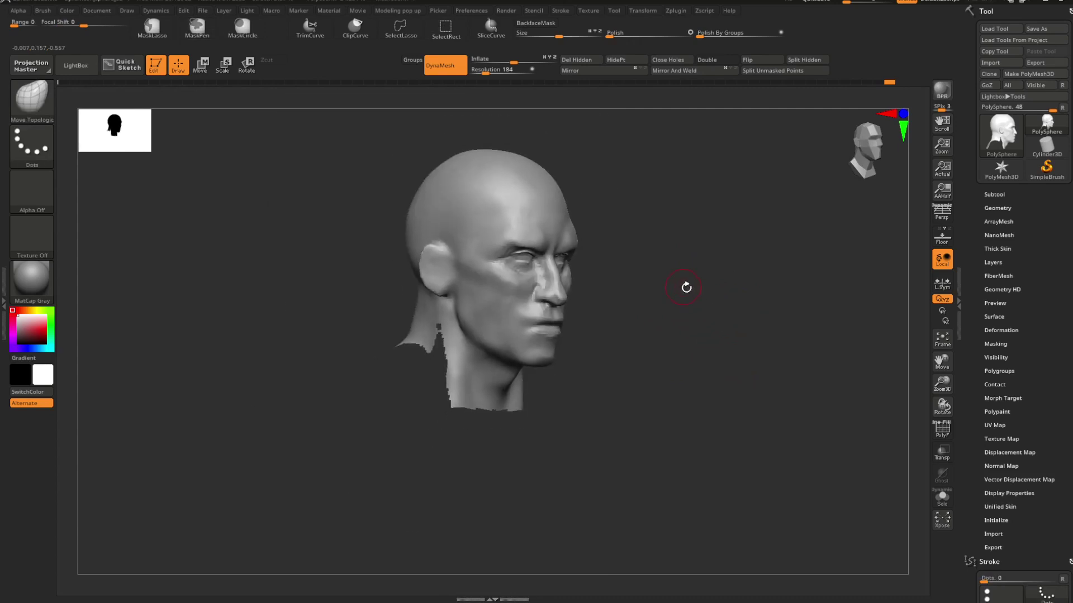
mouse_move(676, 315)
mouse_down()
mouse_move(713, 352)
mouse_move(555, 311)
mouse_move(632, 320)
mouse_move(654, 309)
mouse_move(673, 330)
mouse_move(682, 307)
mouse_move(692, 318)
mouse_move(661, 308)
mouse_up()
ctrl+right_drag(661, 307, 683, 291)
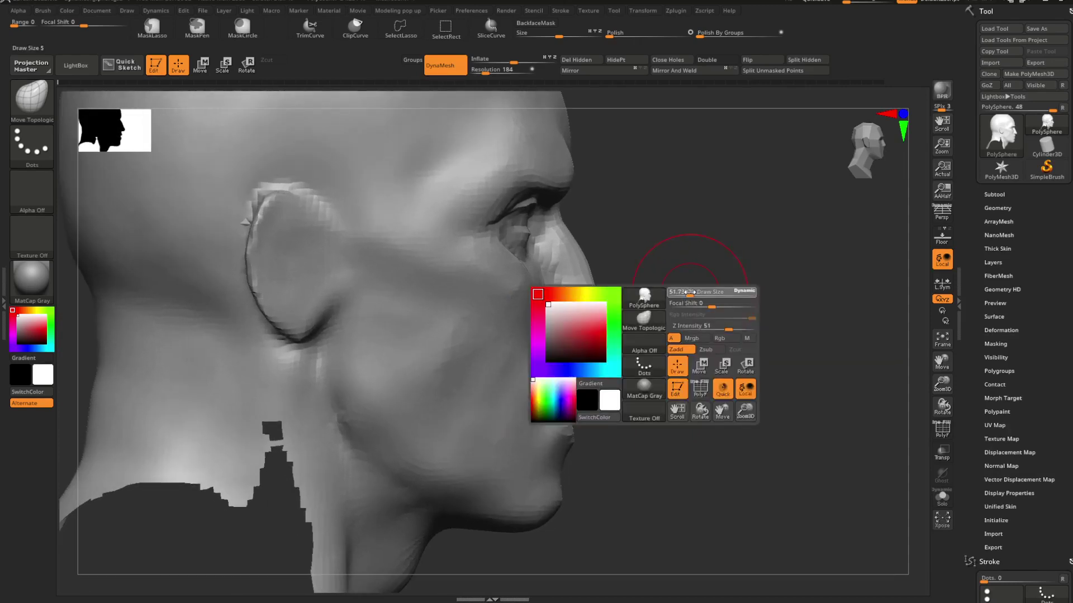
right_click(685, 285)
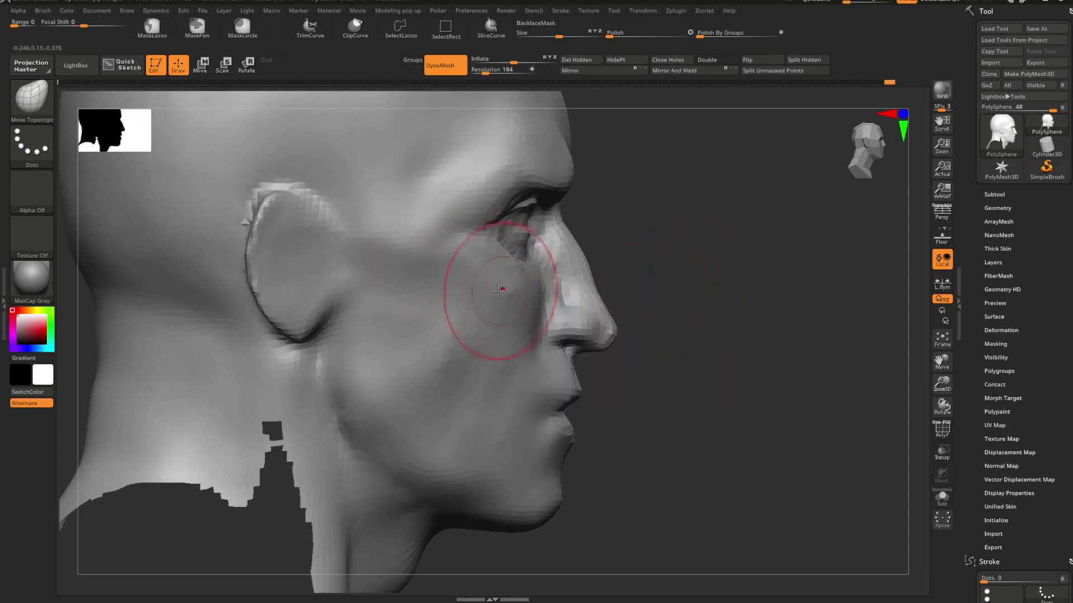
drag(659, 262, 614, 274)
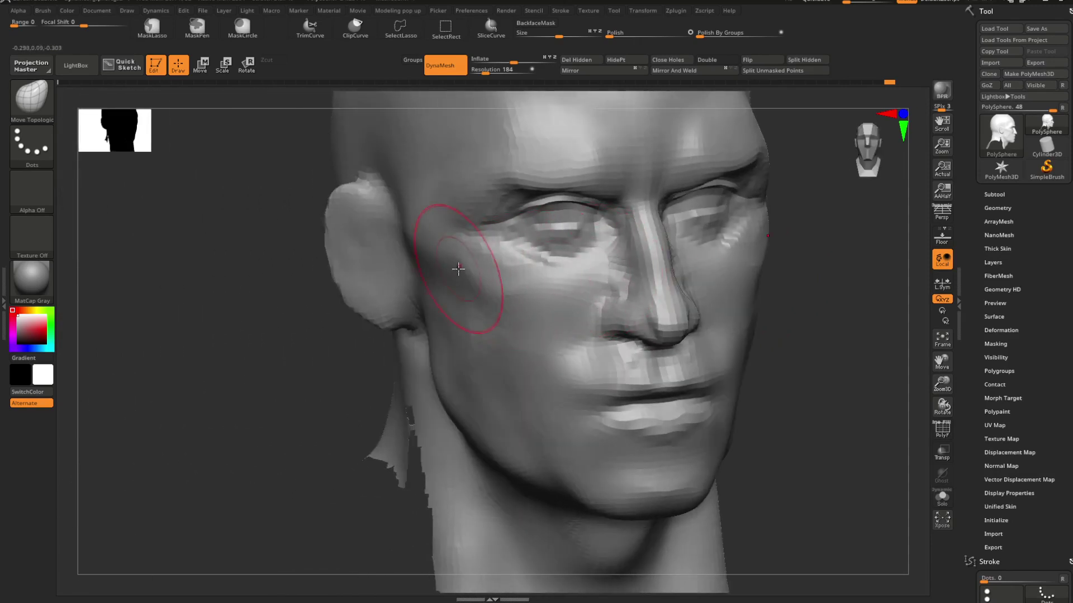
drag(843, 279, 717, 245)
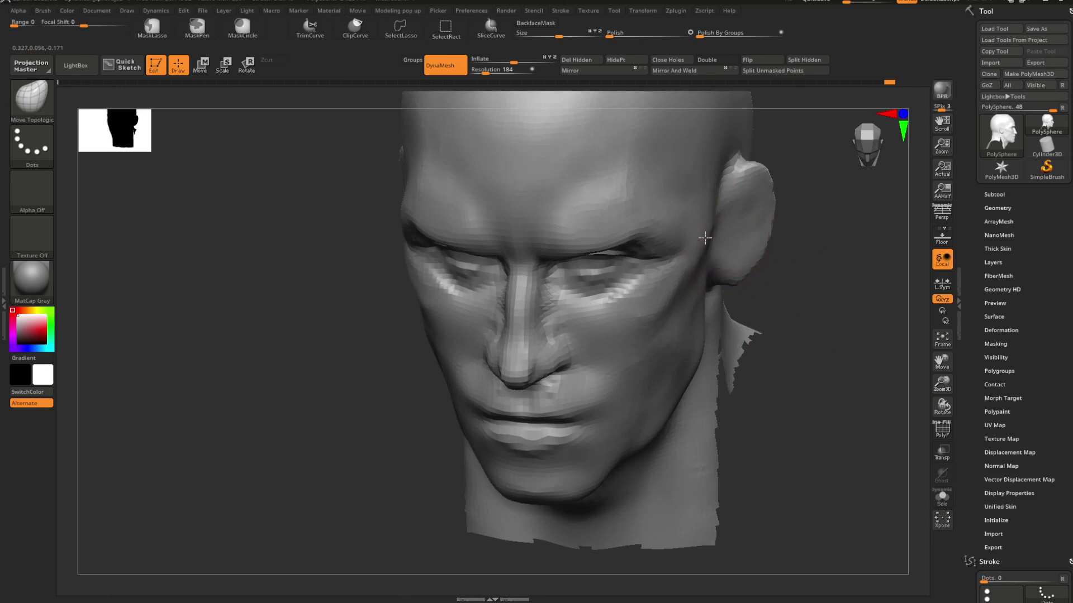
key(space)
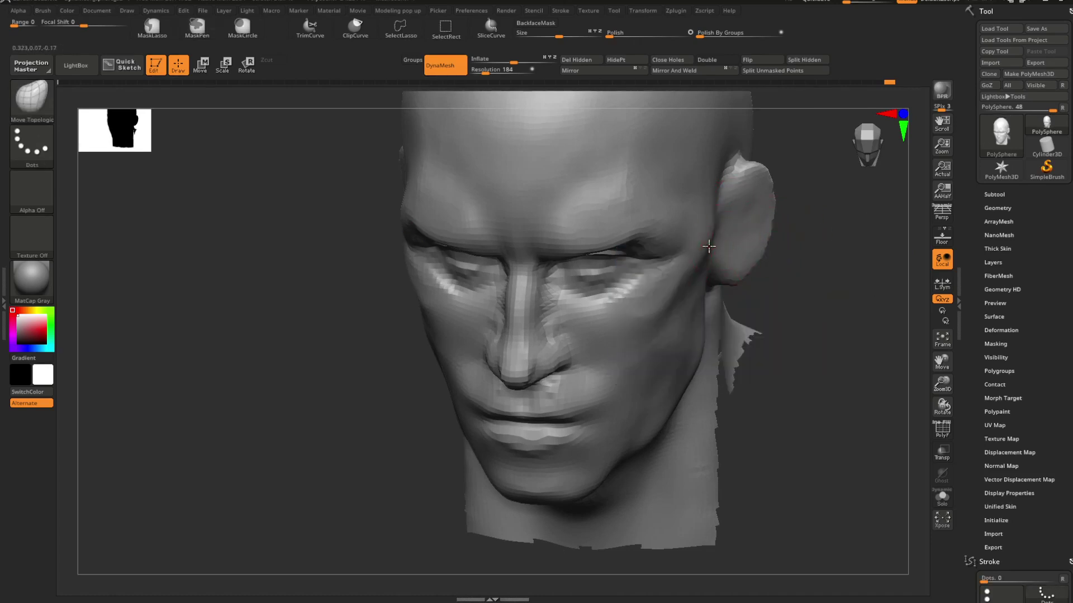
Step: Carve the creases at the outer corners of the eyes with a resized DamStandard brush
mouse_move(792, 256)
shift+mouse_down()
mouse_move(814, 259)
mouse_move(763, 242)
mouse_move(743, 330)
shift+mouse_up()
key(b)
key(d)
key(s)
key(space)
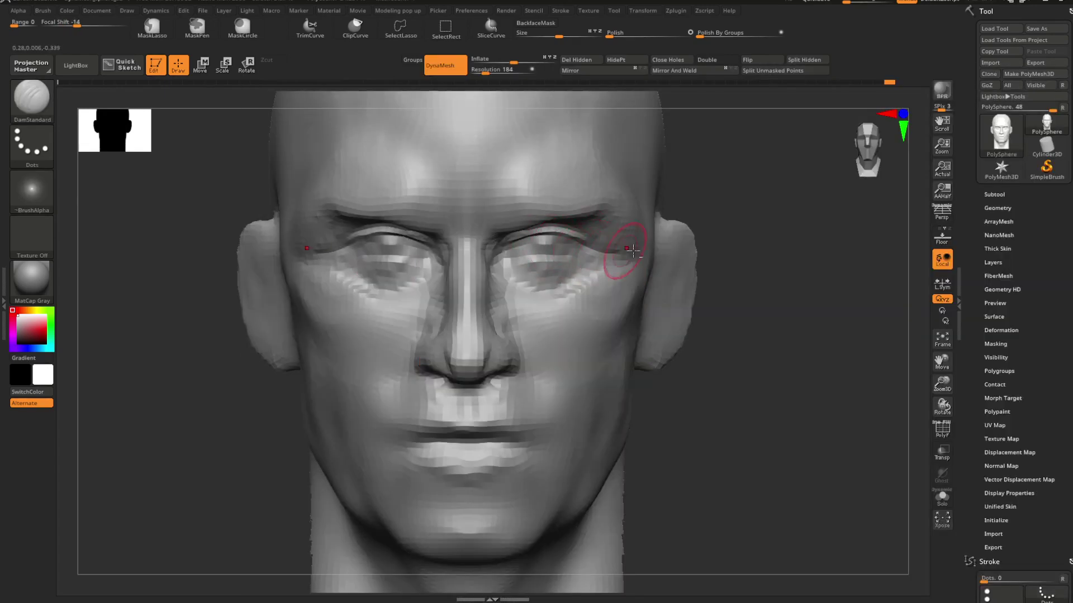
ctrl+right_drag(633, 251, 775, 319)
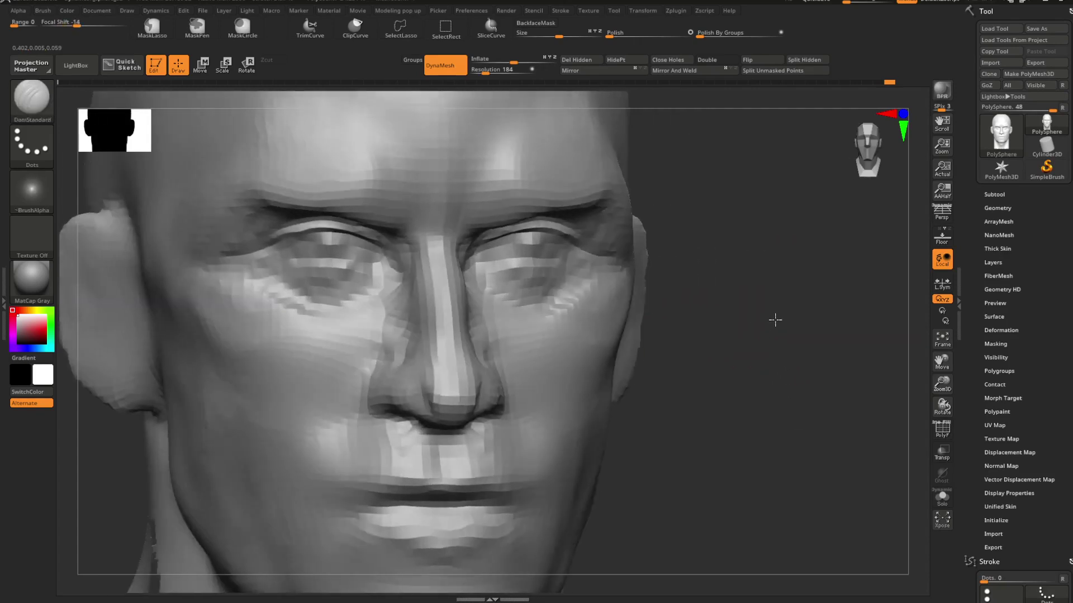
drag(776, 320, 740, 329)
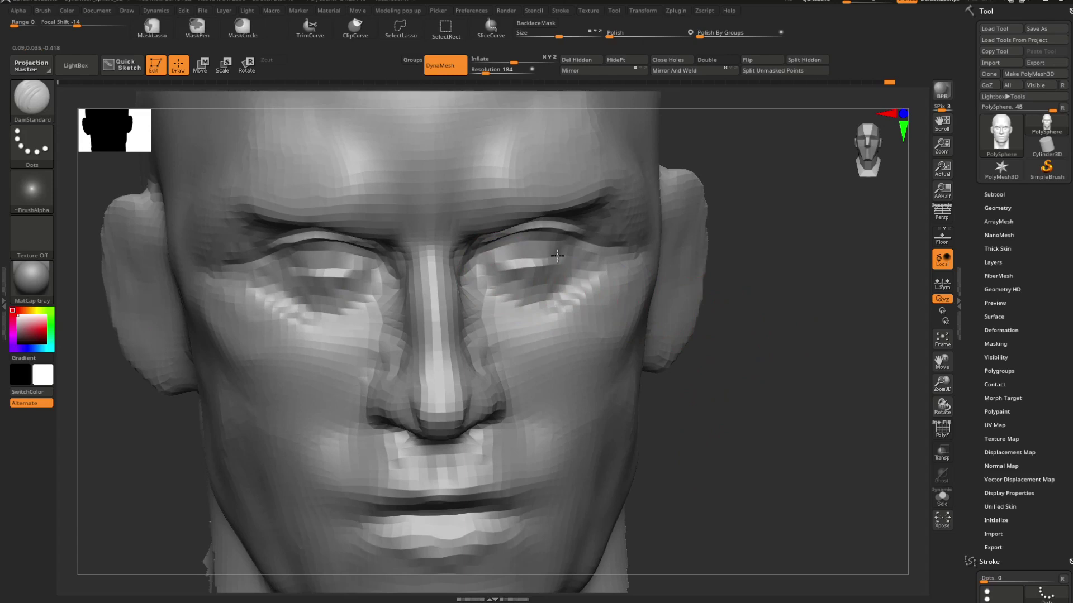
Step: Try to carve the eyeballs beneath the upper eyelids with the DamStandard brush
ctrl+right_drag(743, 257, 656, 247)
drag(655, 247, 603, 275)
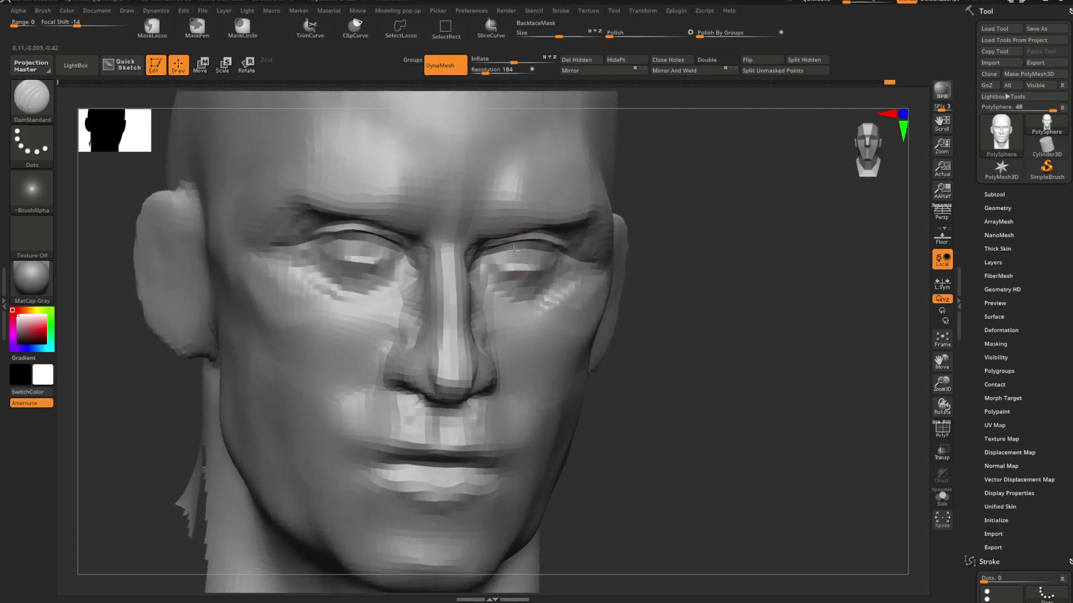
drag(513, 251, 528, 257)
key(ctrl+z)
key(ctrl+z)
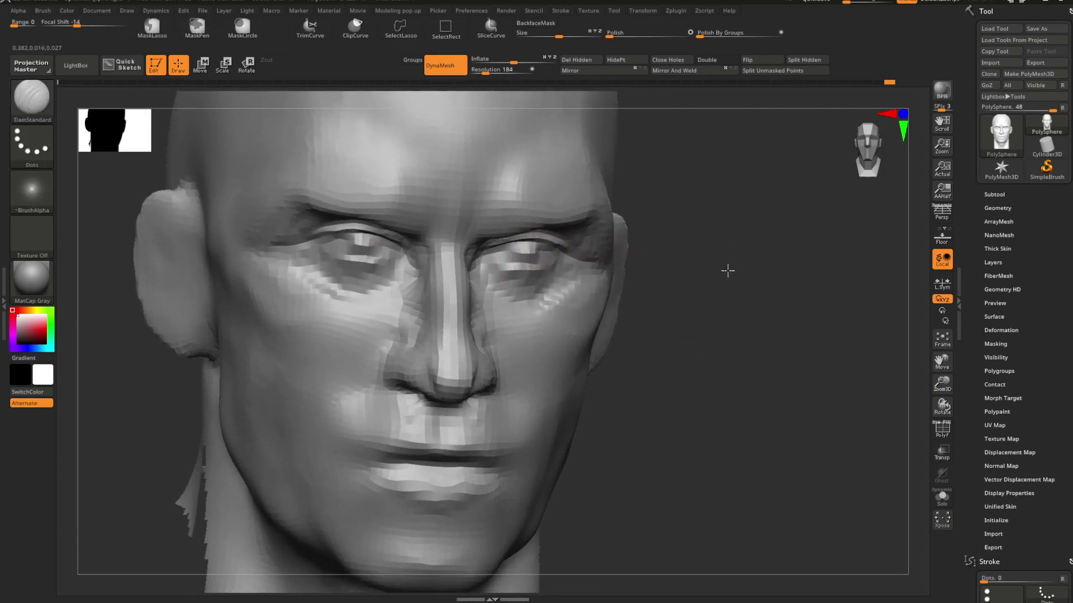
Step: Show the hidden body again and compare the head with the full figure
mouse_move(728, 271)
alt+mouse_down()
mouse_move(668, 280)
mouse_move(639, 259)
alt+mouse_up()
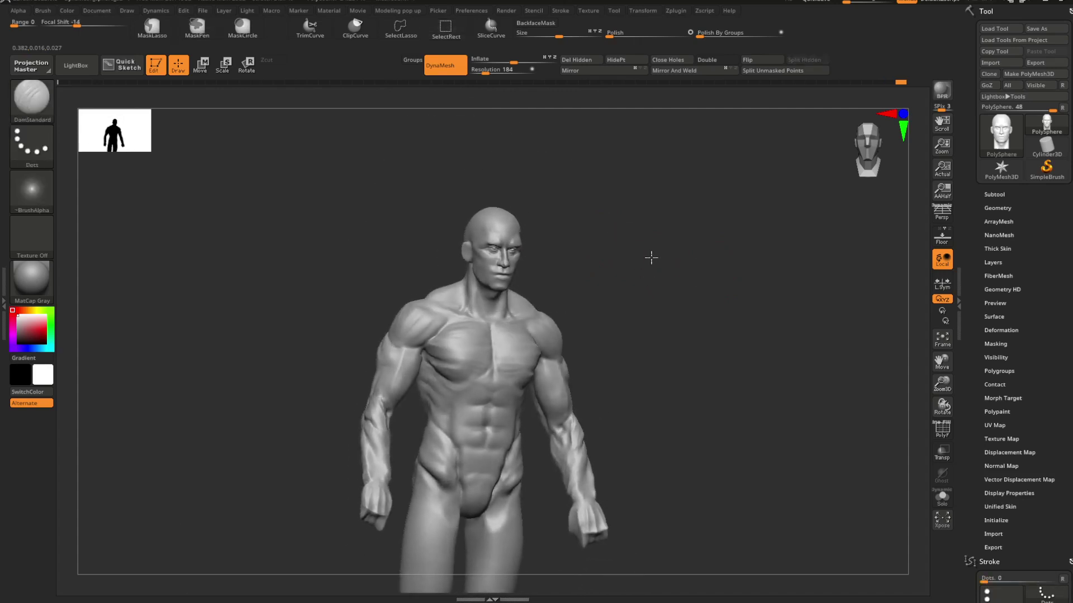
drag(651, 258, 646, 371)
mouse_move(703, 339)
mouse_down()
mouse_move(697, 324)
mouse_move(668, 314)
mouse_move(794, 341)
mouse_move(771, 331)
mouse_move(790, 316)
mouse_move(730, 313)
mouse_move(600, 261)
mouse_move(579, 239)
mouse_move(745, 323)
mouse_move(727, 324)
mouse_move(733, 314)
mouse_up()
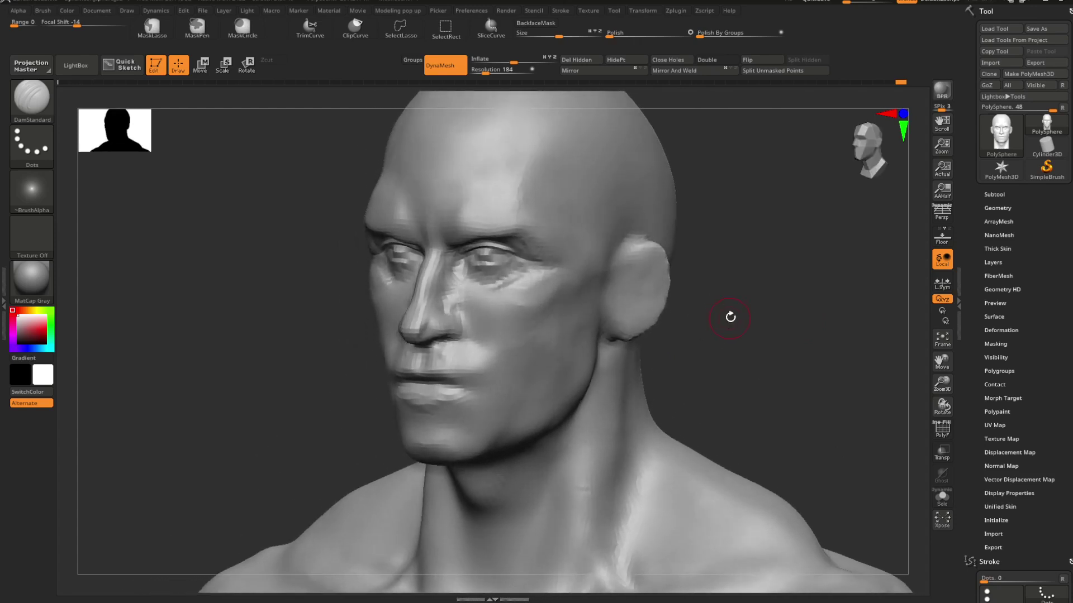
Step: Reshape the side of the head around the temples with a resized Move Topological brush
key(b)
key(m)
key(t)
key(space)
mouse_move(765, 268)
alt+mouse_down()
mouse_move(743, 313)
mouse_move(764, 270)
alt+mouse_up()
key(space)
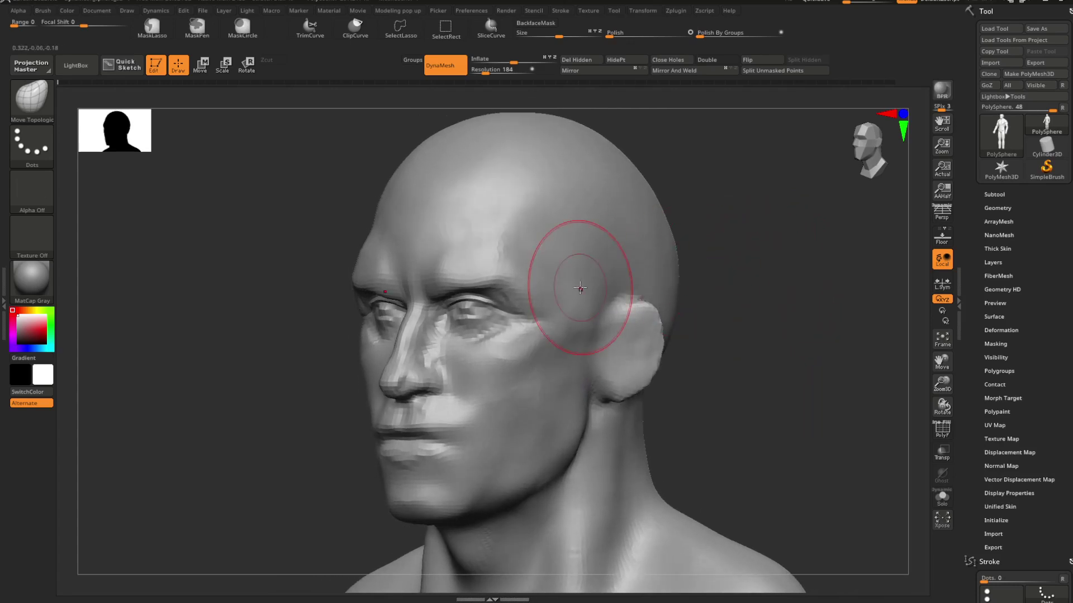
drag(687, 235, 605, 229)
mouse_move(605, 229)
ctrl+right_down()
mouse_move(582, 237)
mouse_move(645, 293)
ctrl+right_up()
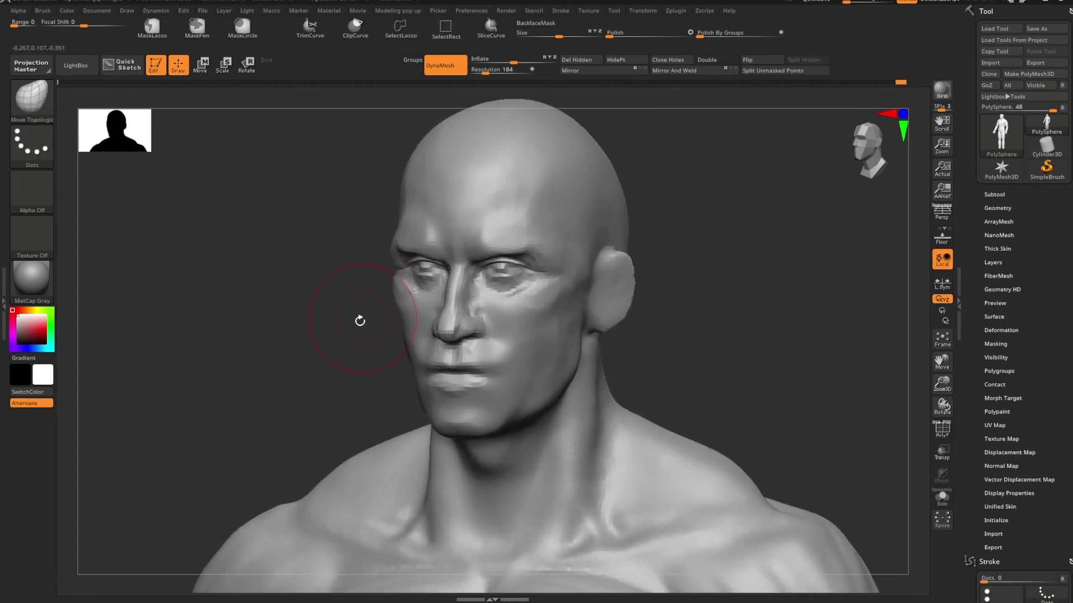
drag(359, 311, 407, 328)
Step: Build up the outer ends of the brow ridge with a resized ClayBuildup brush
key(b)
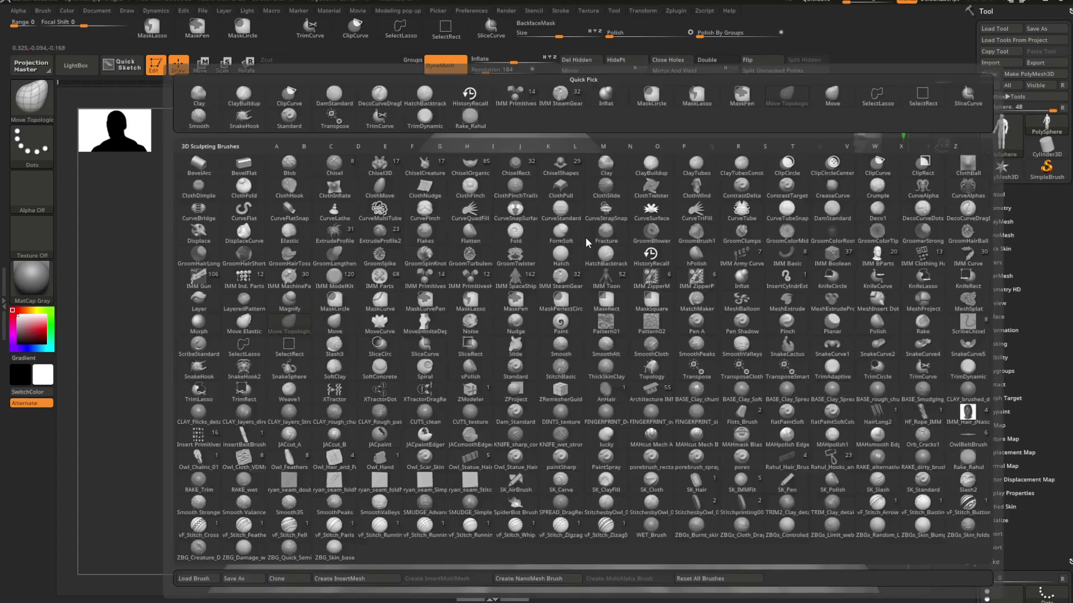
key(c)
key(b)
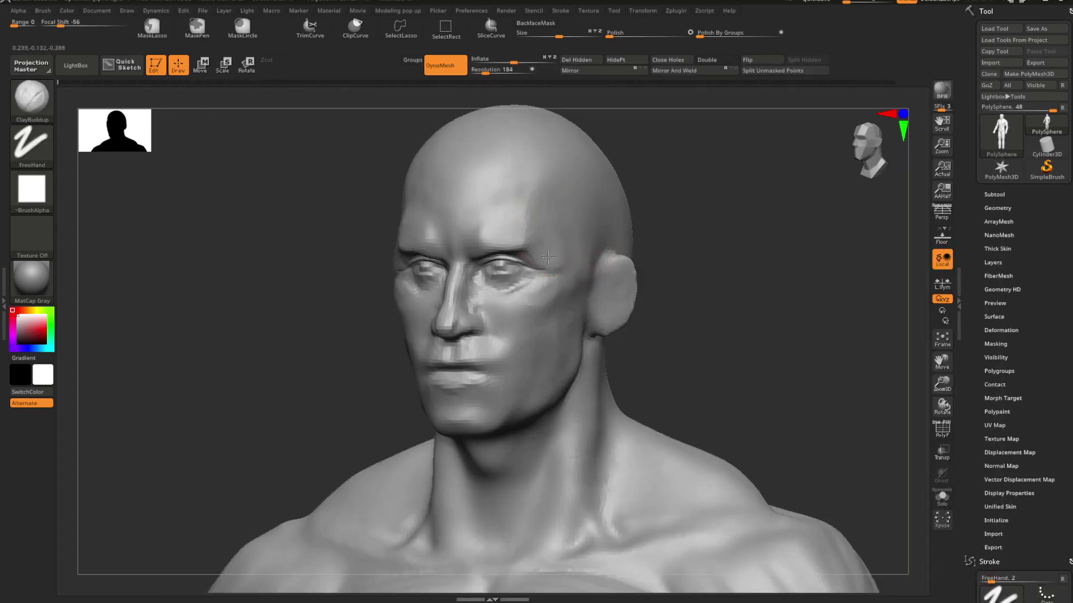
right_click(656, 216)
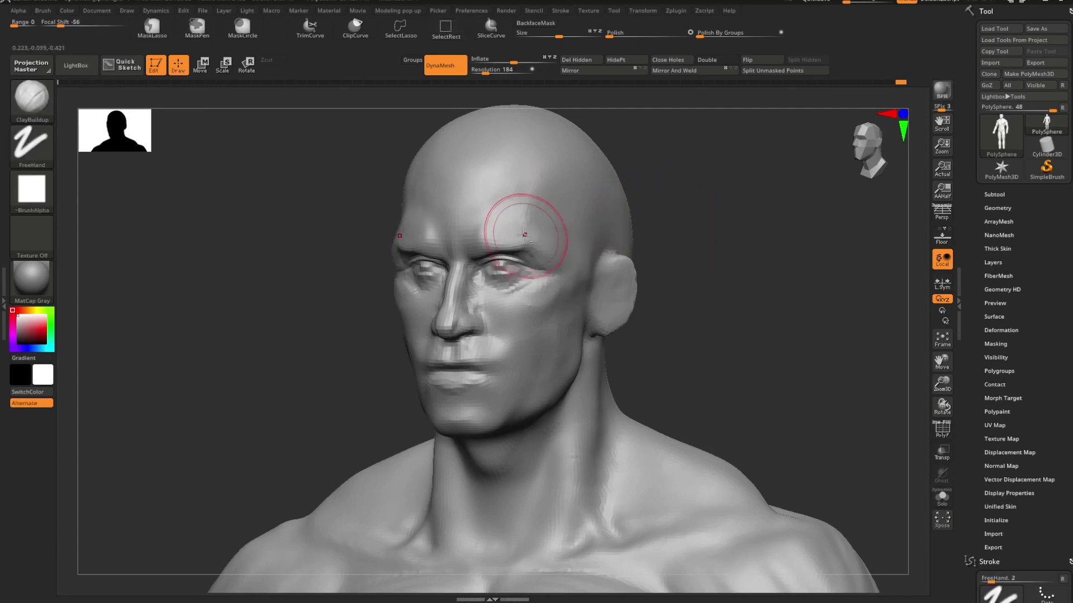
drag(526, 234, 534, 251)
key(space)
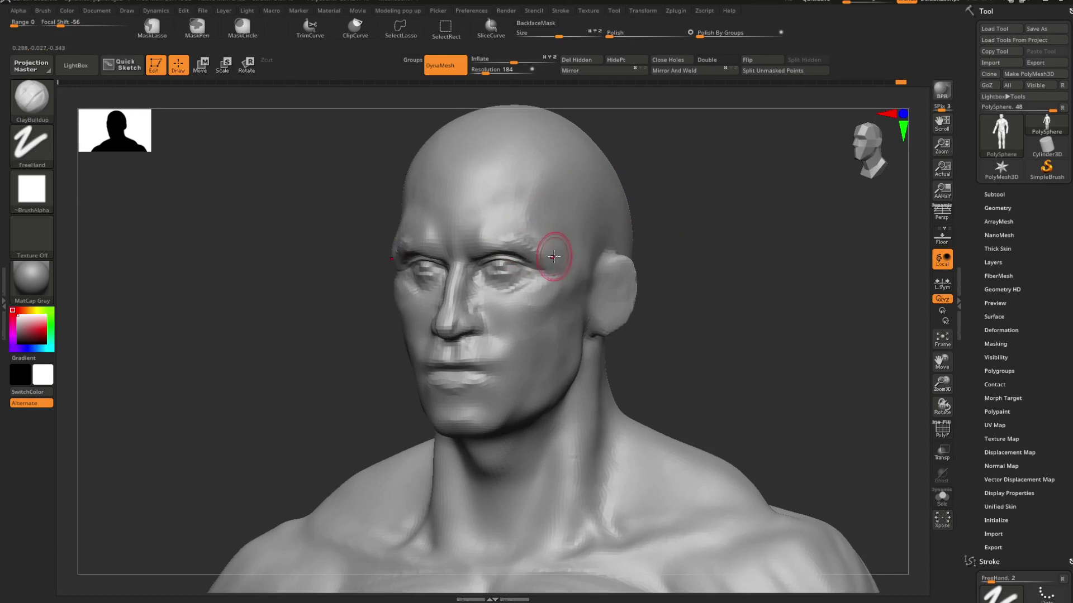
key(space)
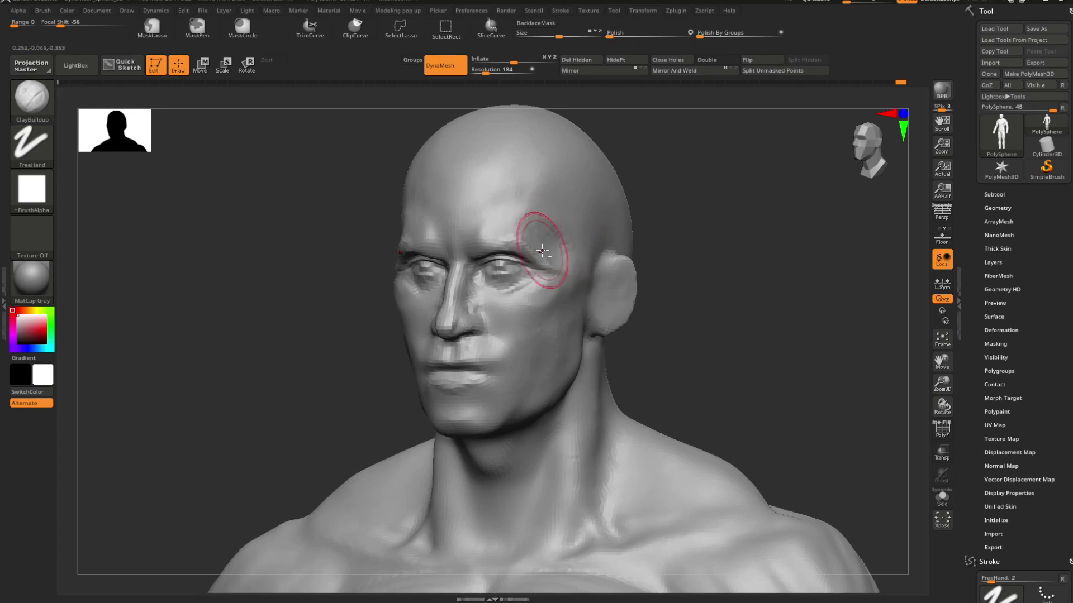
Step: Deepen the temple hollows beside the outer brows with a resized ClayBuildup brush
drag(542, 251, 526, 247)
key(space)
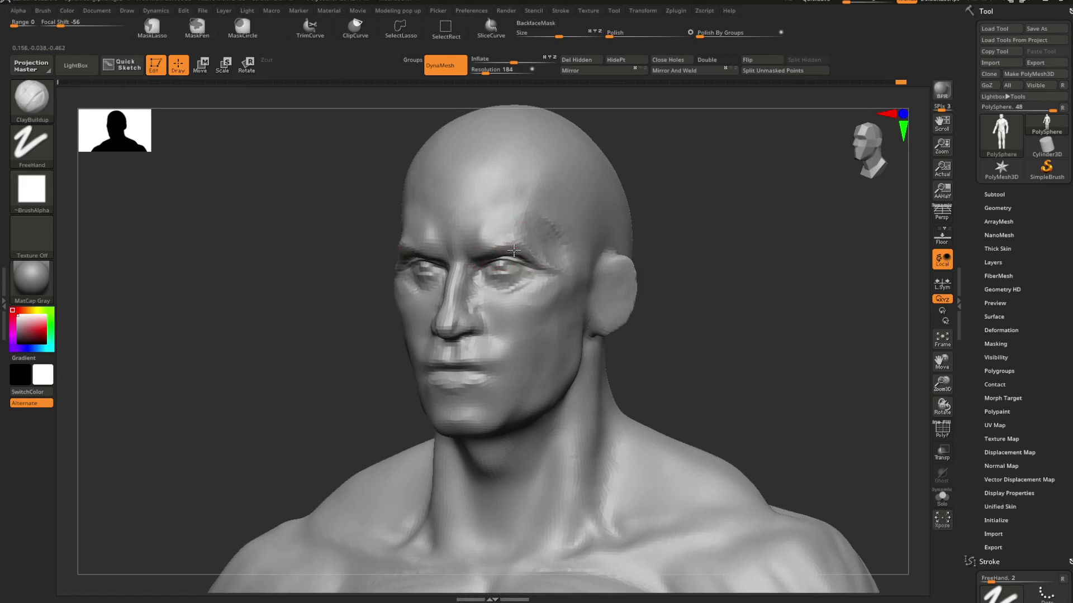
mouse_move(694, 226)
mouse_down()
mouse_move(685, 247)
mouse_move(642, 240)
mouse_move(680, 299)
mouse_move(630, 271)
mouse_move(790, 223)
mouse_move(757, 222)
mouse_move(738, 238)
mouse_up()
key(space)
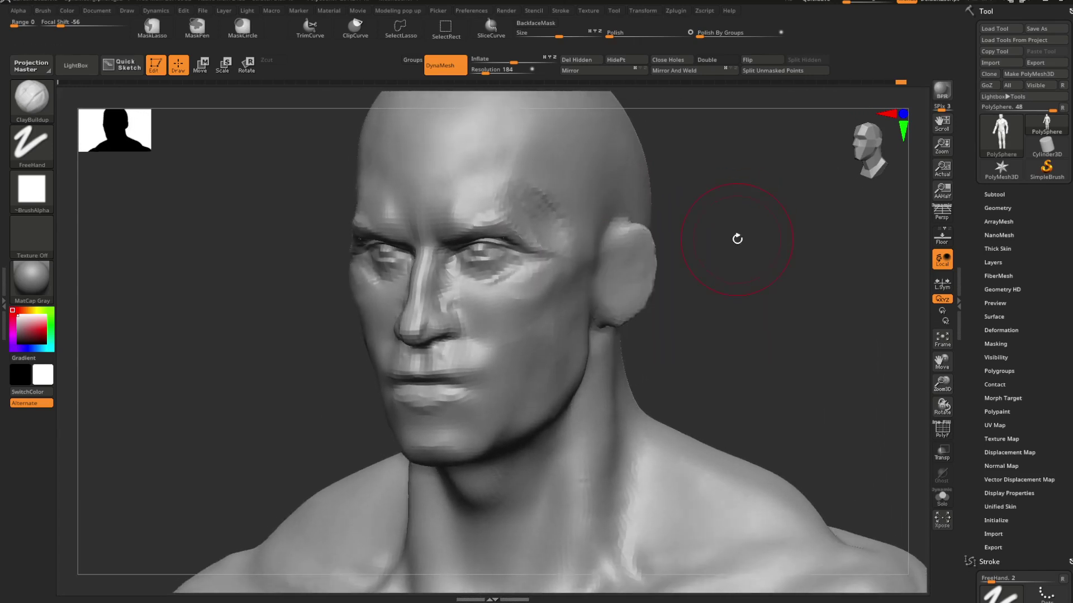
Step: Define the edge between the forehead and temples with the ClayBuildup brush, smooth it and check it with the upper body
mouse_move(520, 193)
mouse_down()
mouse_move(526, 166)
mouse_move(510, 206)
mouse_up()
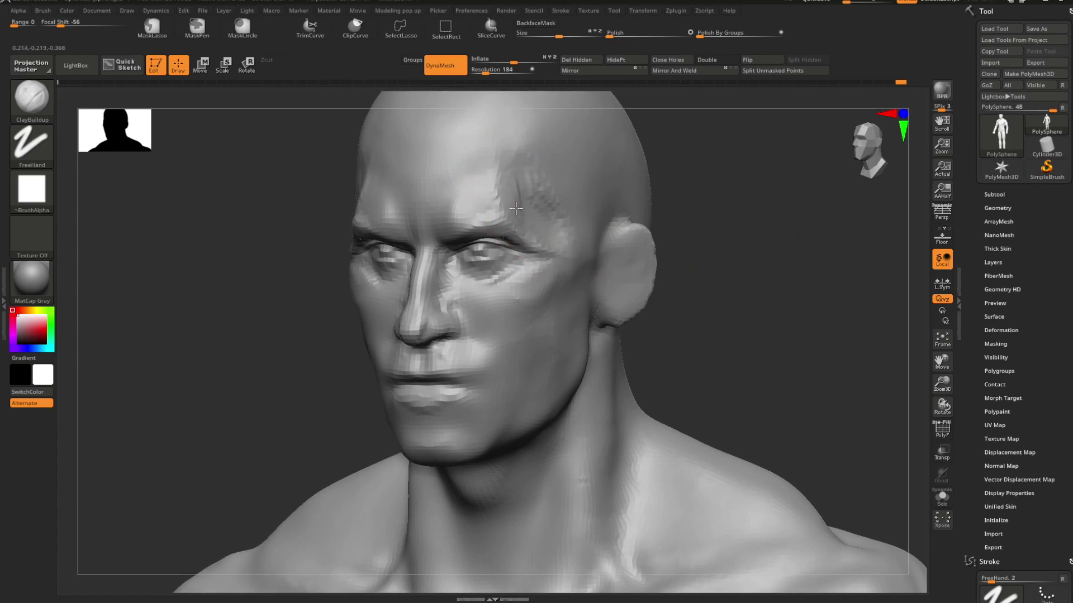
shift+drag(524, 149, 525, 187)
alt+drag(711, 211, 678, 191)
mouse_move(679, 191)
mouse_down()
mouse_move(702, 193)
mouse_move(648, 196)
mouse_move(683, 235)
mouse_move(626, 218)
mouse_move(662, 213)
mouse_up()
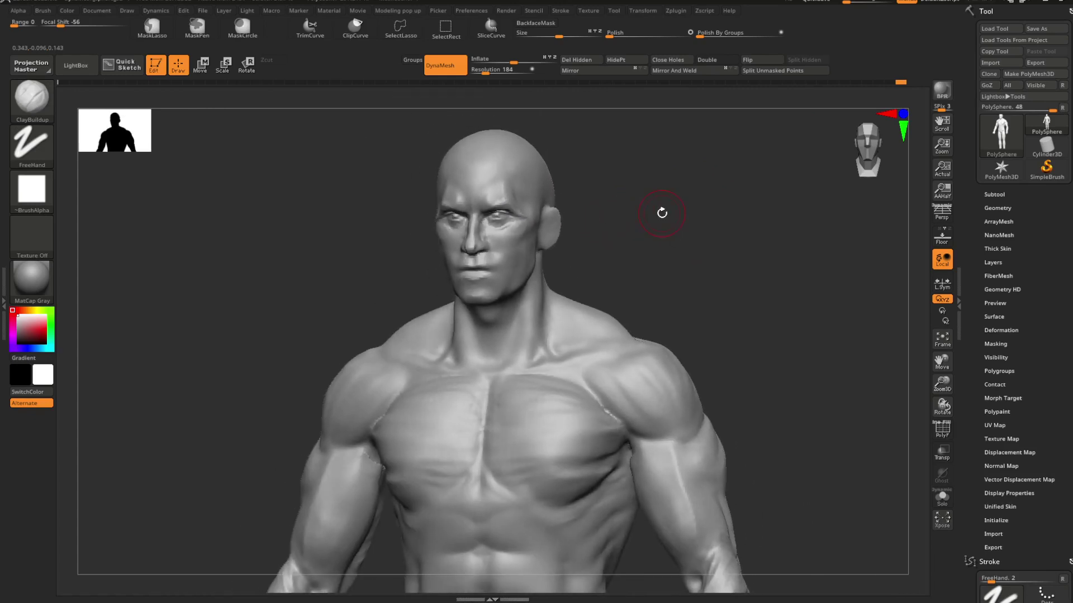
mouse_move(697, 249)
mouse_down()
mouse_move(680, 232)
mouse_move(684, 268)
mouse_move(644, 240)
mouse_move(669, 229)
mouse_move(676, 249)
mouse_move(702, 261)
mouse_move(676, 273)
mouse_move(676, 295)
mouse_move(686, 280)
mouse_up()
Step: Adjust the outer cheekbones and the area beside the eyes with a resized Move Topological brush
key(b)
key(m)
key(t)
key(space)
key(space)
key(space)
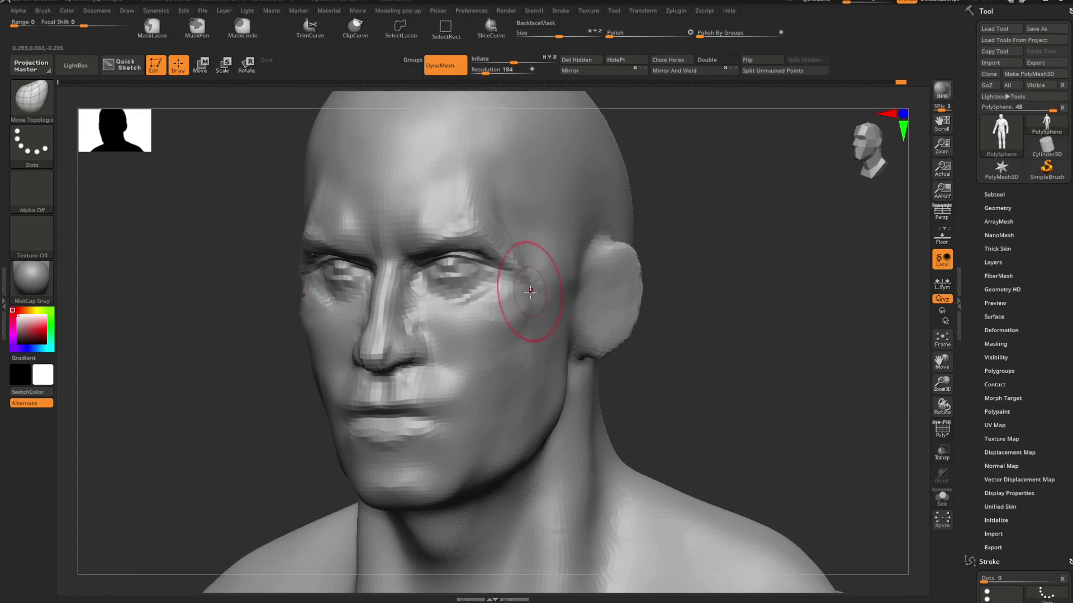
Step: Refine the temple beside the outer eye with the ClayBuildup brush and smooth it
key(b)
key(c)
key(b)
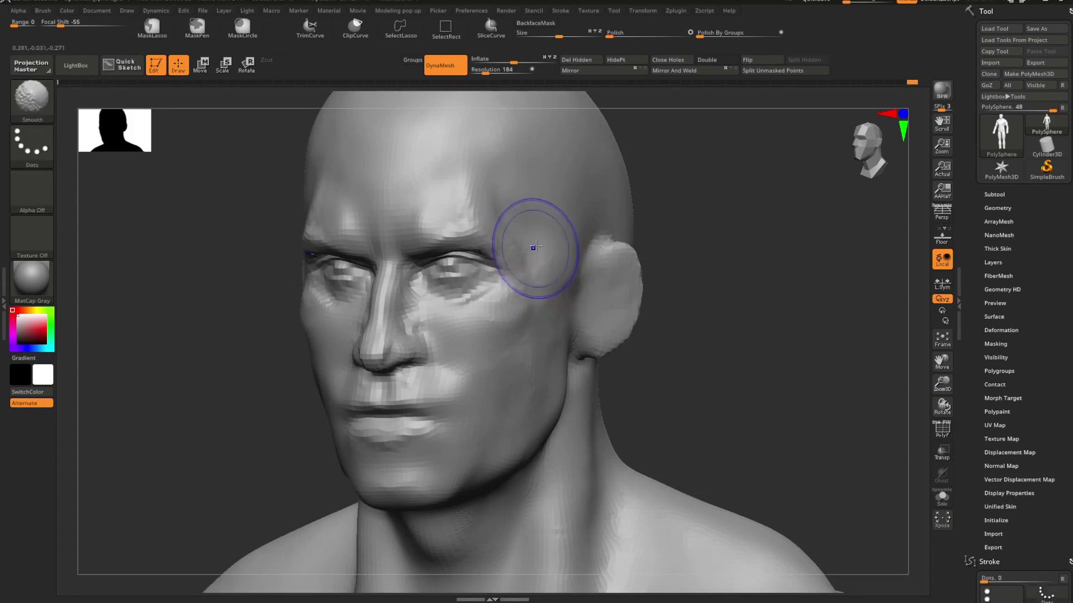
shift+drag(534, 249, 522, 218)
Step: Carve the creases beside the nose and below the cheekbone with the DamStandard brush and check the whole figure
mouse_move(687, 218)
alt+mouse_down()
mouse_move(665, 214)
mouse_move(710, 233)
mouse_move(661, 223)
mouse_move(651, 209)
mouse_move(723, 260)
mouse_move(707, 264)
alt+mouse_up()
key(space)
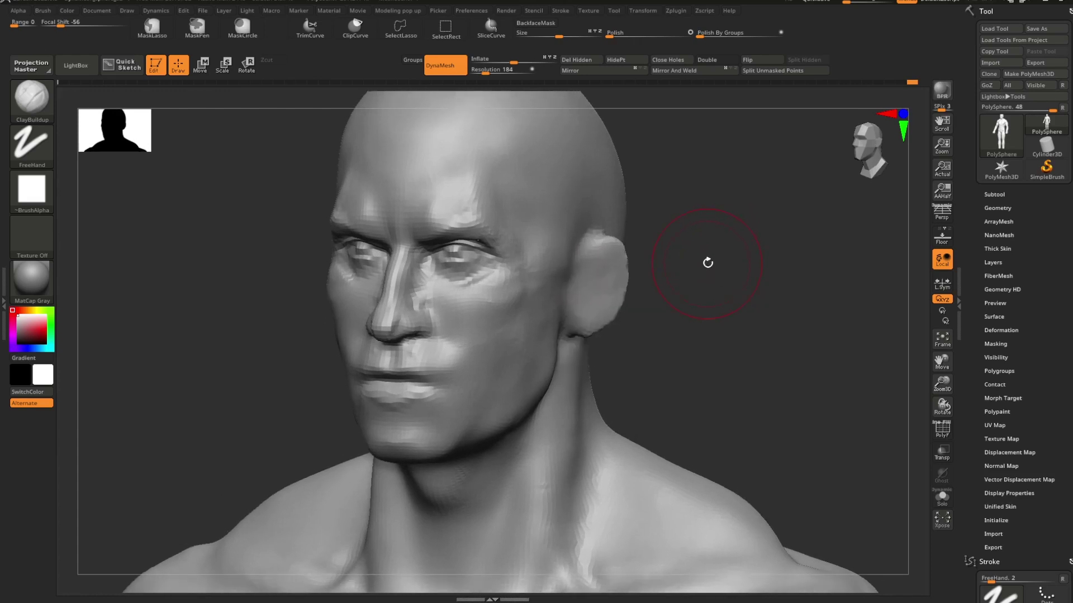
key(space)
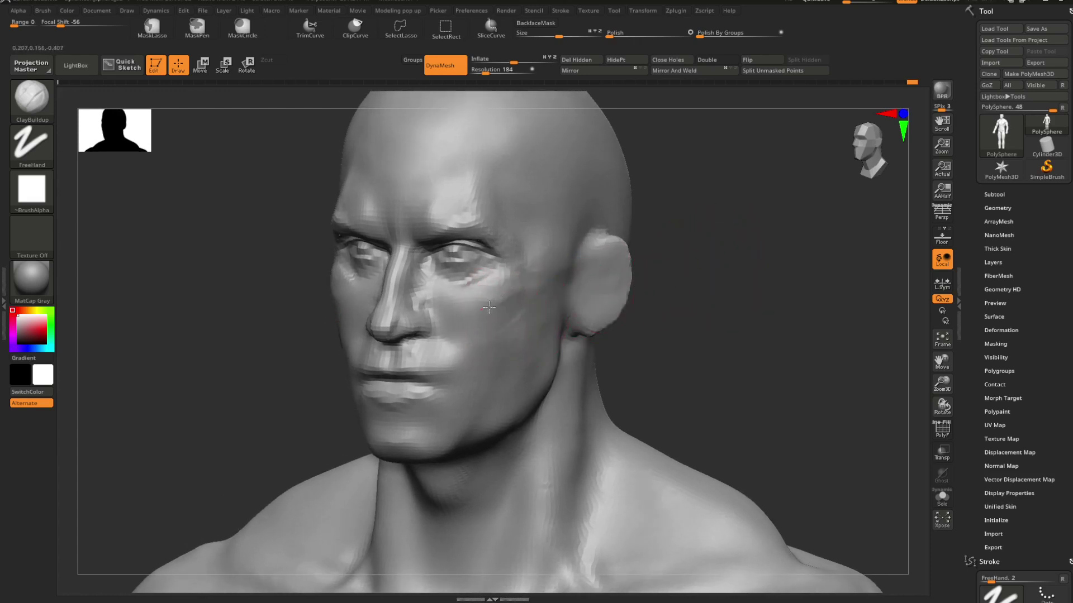
key(b)
key(d)
key(s)
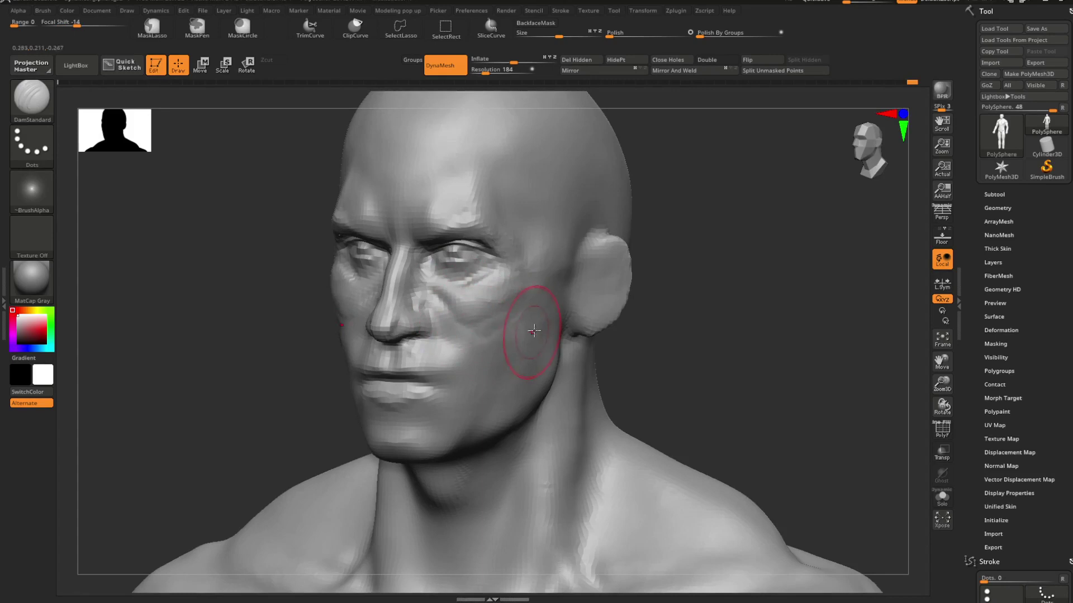
mouse_move(656, 263)
mouse_down()
mouse_move(666, 275)
mouse_move(685, 269)
mouse_move(672, 257)
mouse_move(677, 306)
mouse_move(589, 287)
mouse_move(601, 302)
mouse_move(613, 259)
mouse_move(628, 280)
mouse_move(609, 273)
mouse_move(623, 250)
mouse_move(646, 249)
mouse_up()
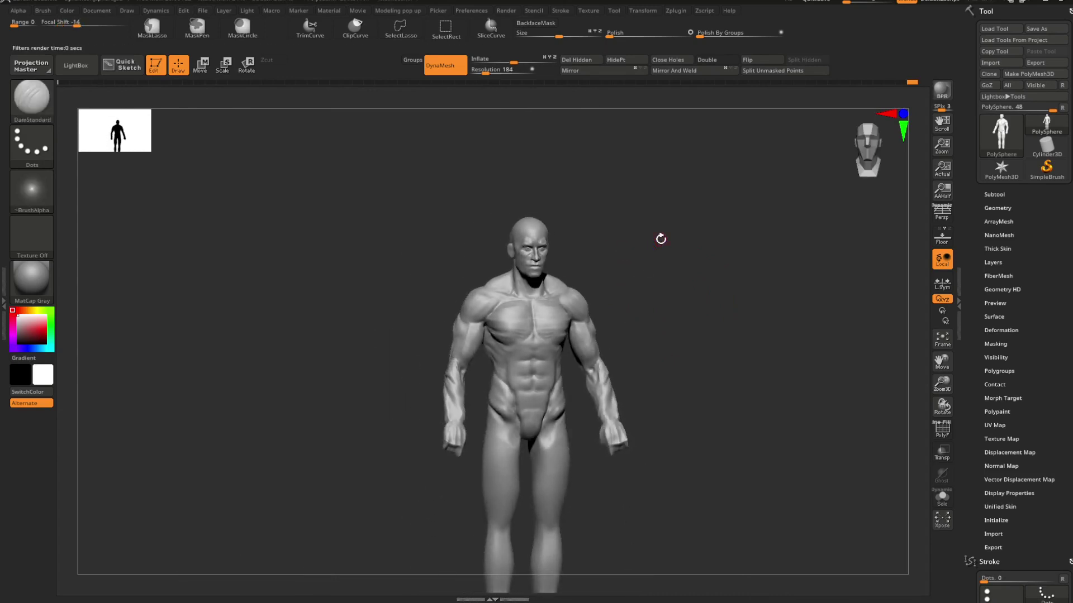
Step: Adjust the ray count in the BPR Shadow render settings
click(491, 12)
click(505, 11)
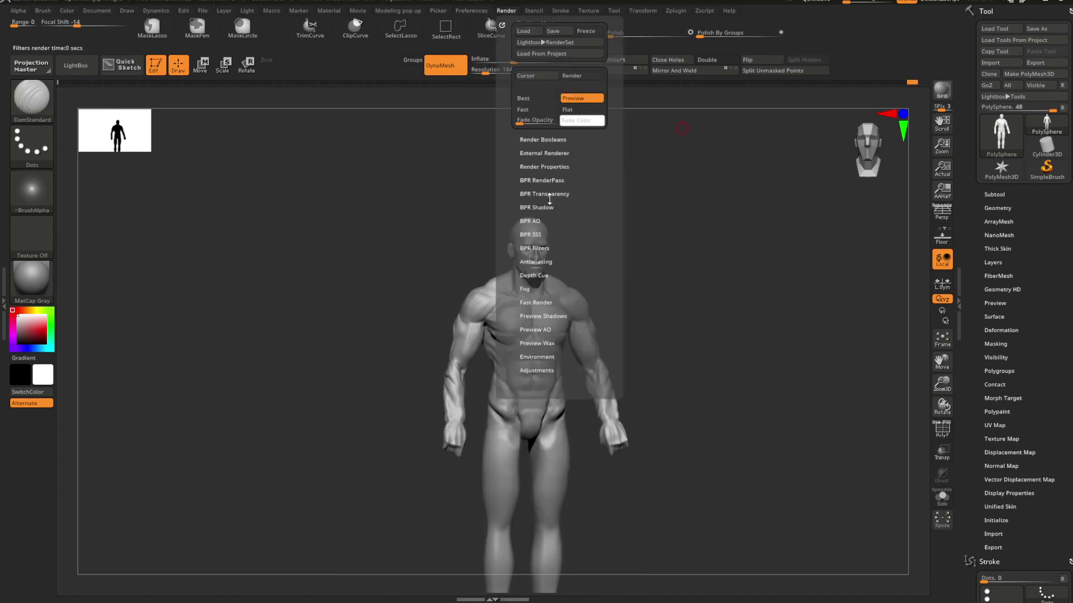
click(545, 206)
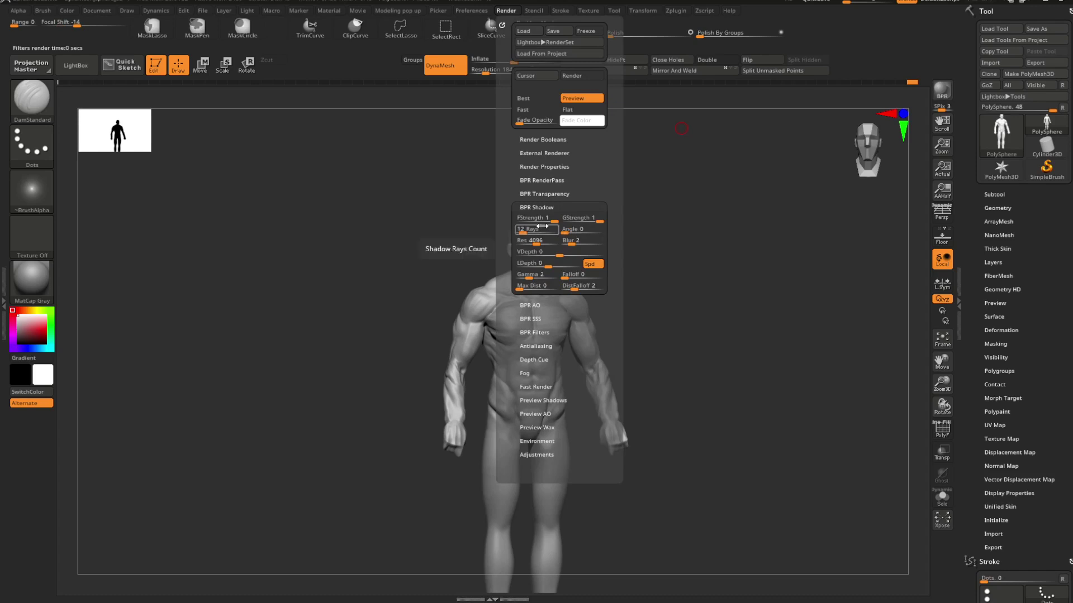
drag(542, 226, 555, 228)
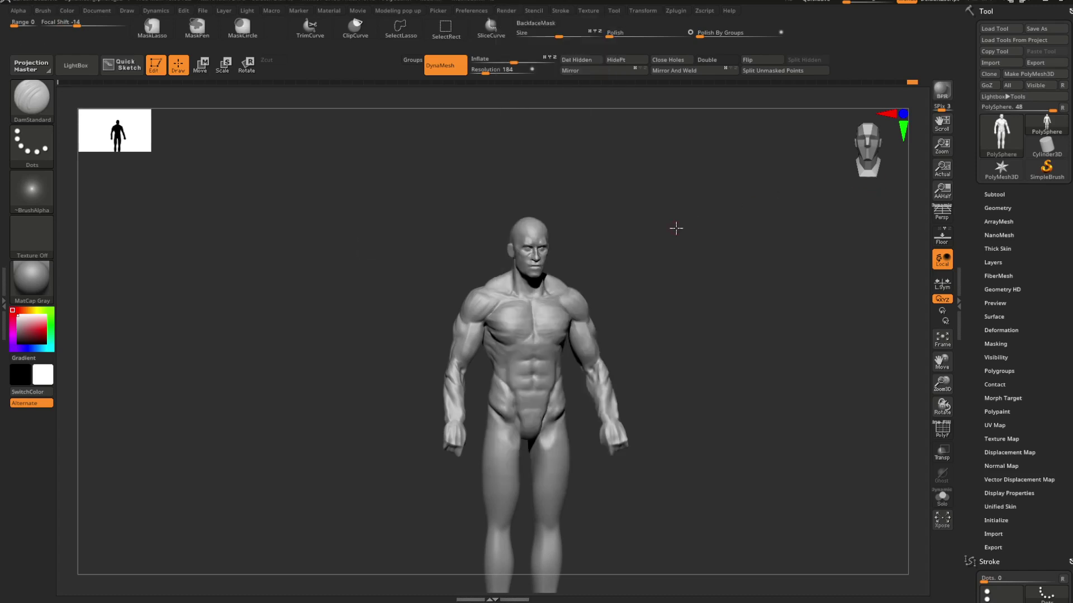
drag(675, 228, 571, 264)
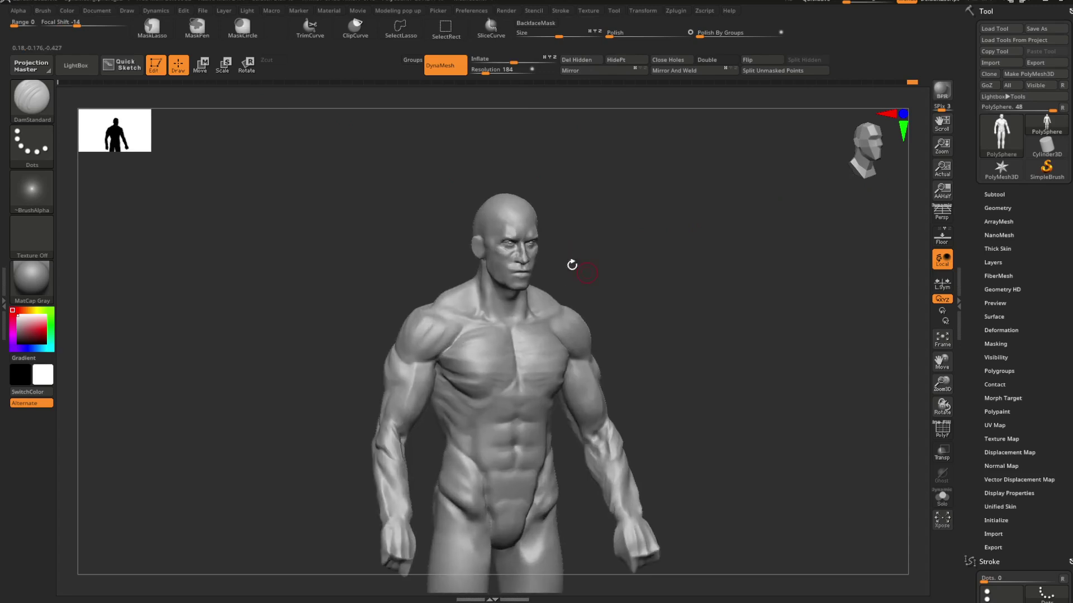
Step: Switch the figure to BasicMaterial and change the direction of the main light
click(252, 12)
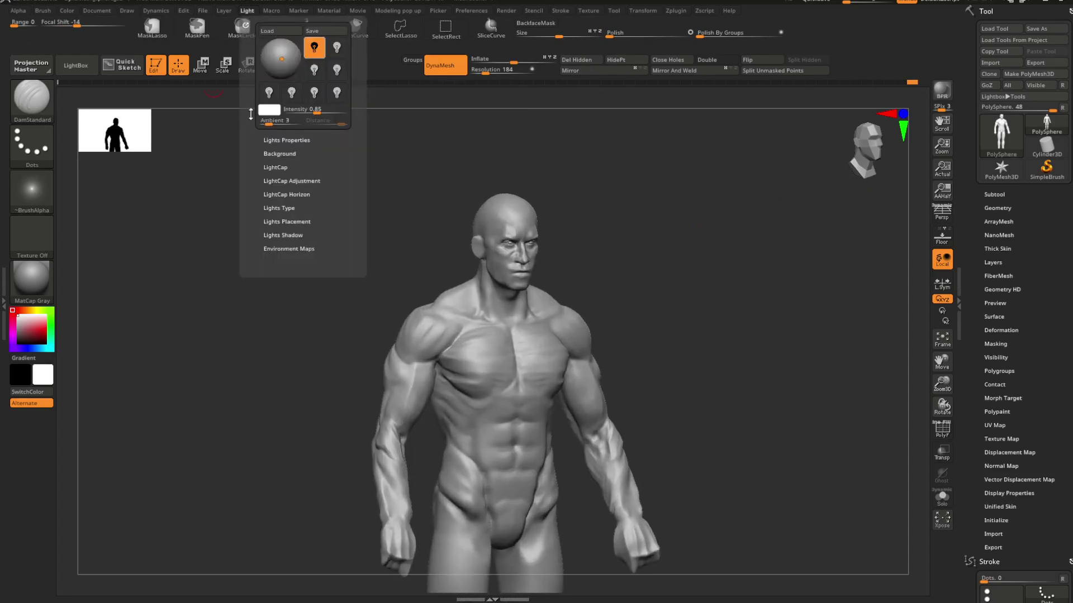
key(m)
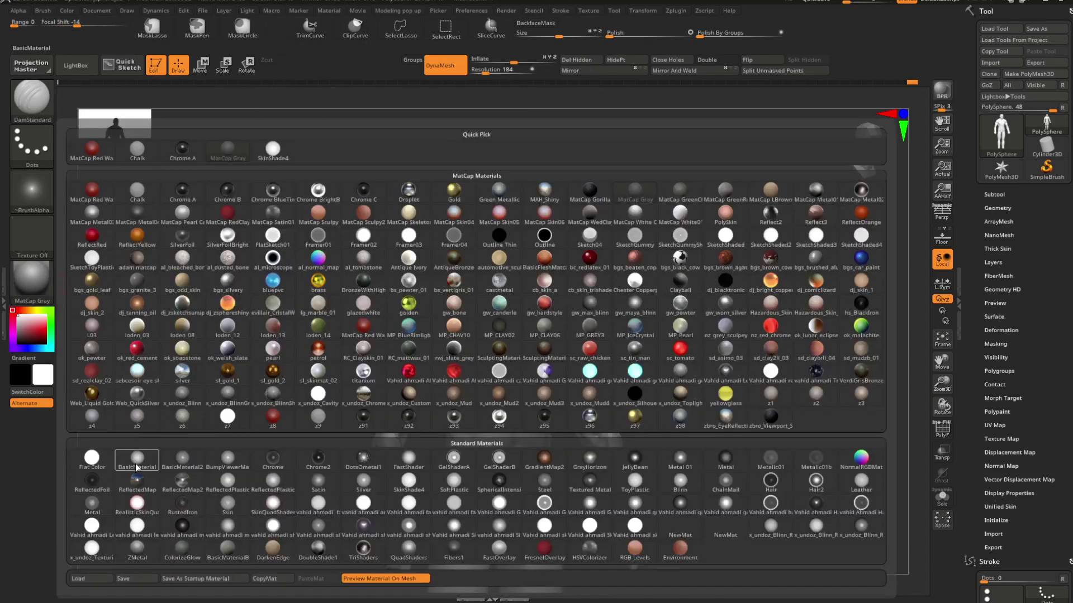
click(136, 464)
ctrl+right_drag(543, 318, 492, 322)
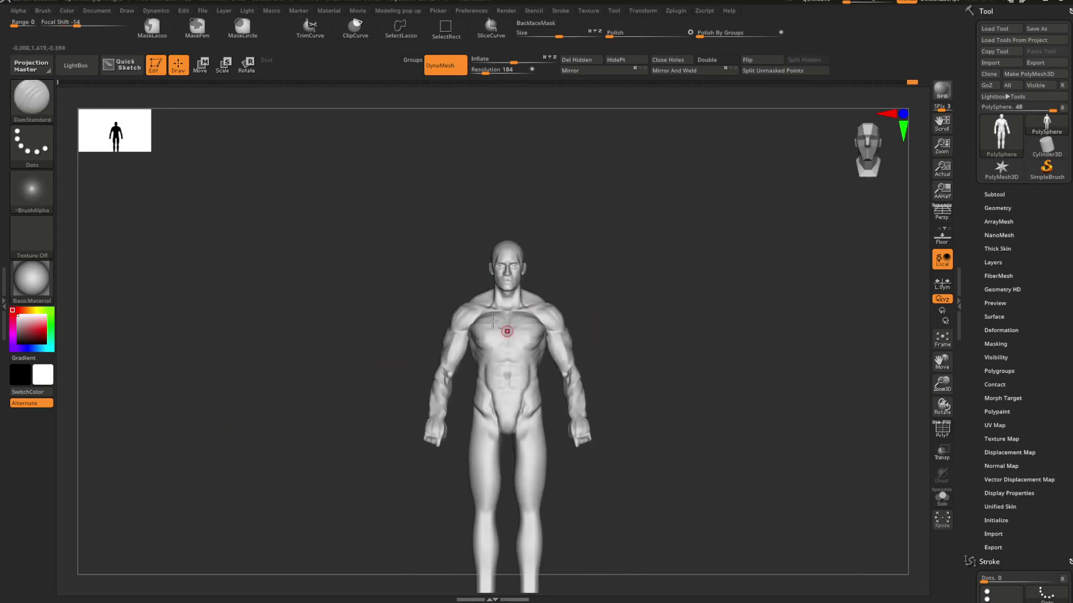
click(249, 11)
drag(285, 61, 283, 48)
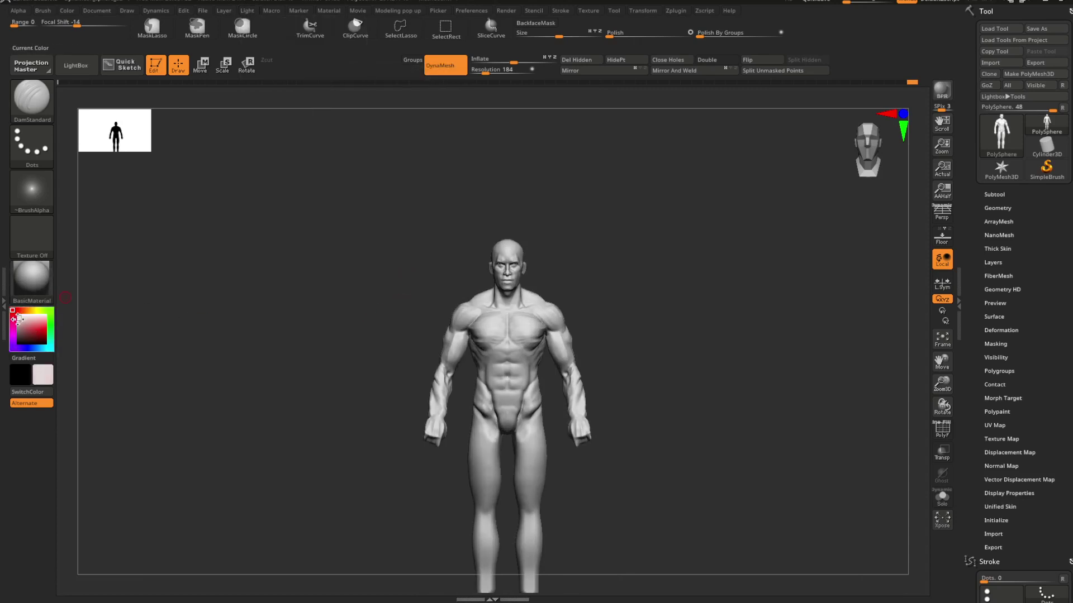
Step: Darken the figure's display color to a light grey with a slight pink tint
drag(18, 319, 22, 324)
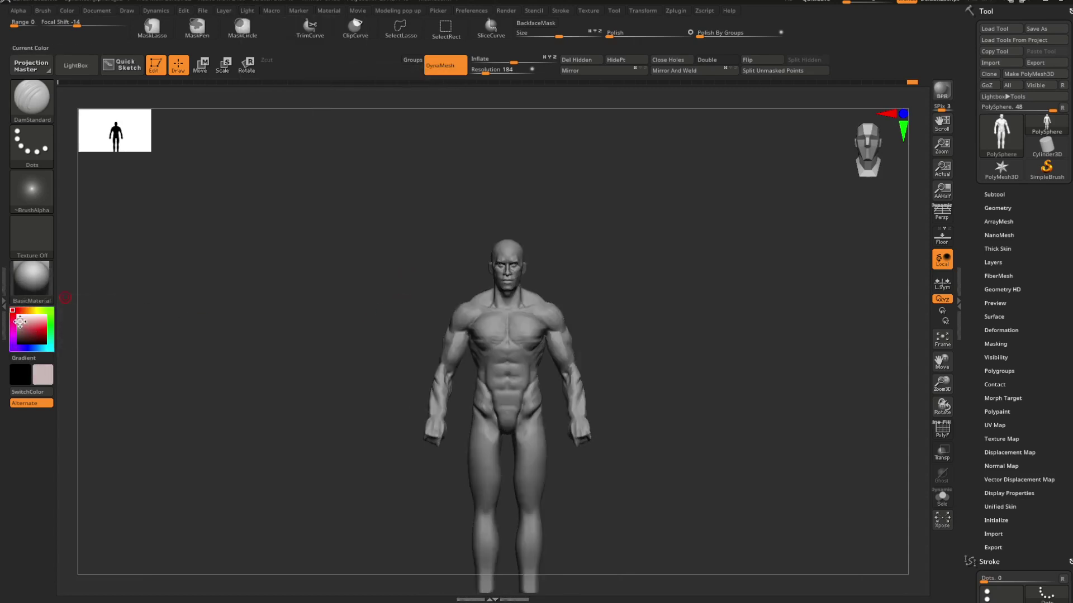
click(17, 322)
mouse_move(486, 330)
right_down()
mouse_move(532, 328)
mouse_move(509, 266)
mouse_move(539, 223)
right_up()
right_drag(539, 224, 646, 218)
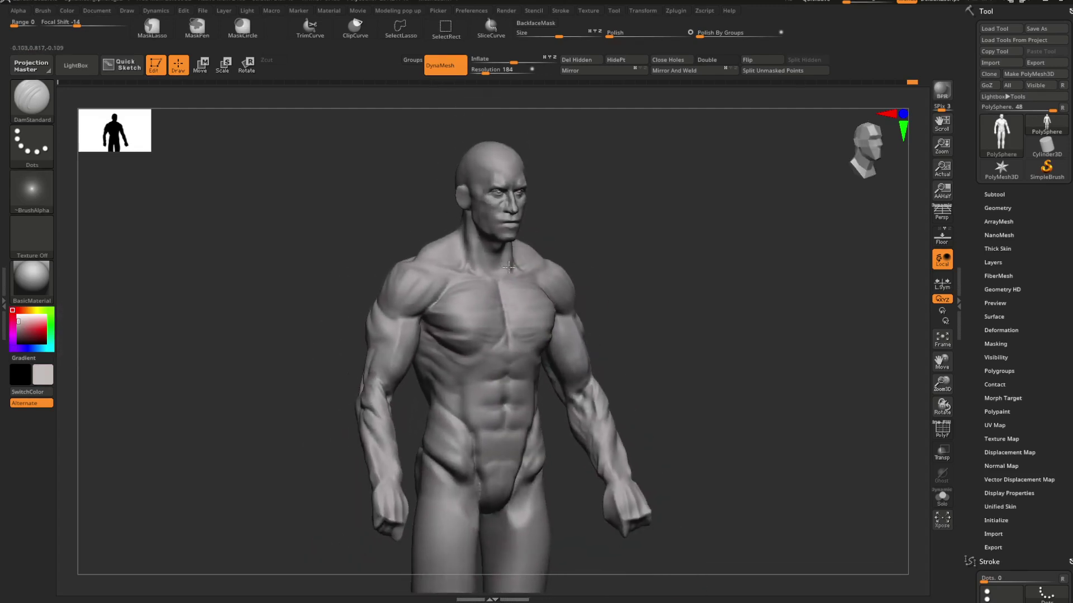
Step: Render a BPR preview and examine the torso and head from several angles under the new shading
key(shift+r)
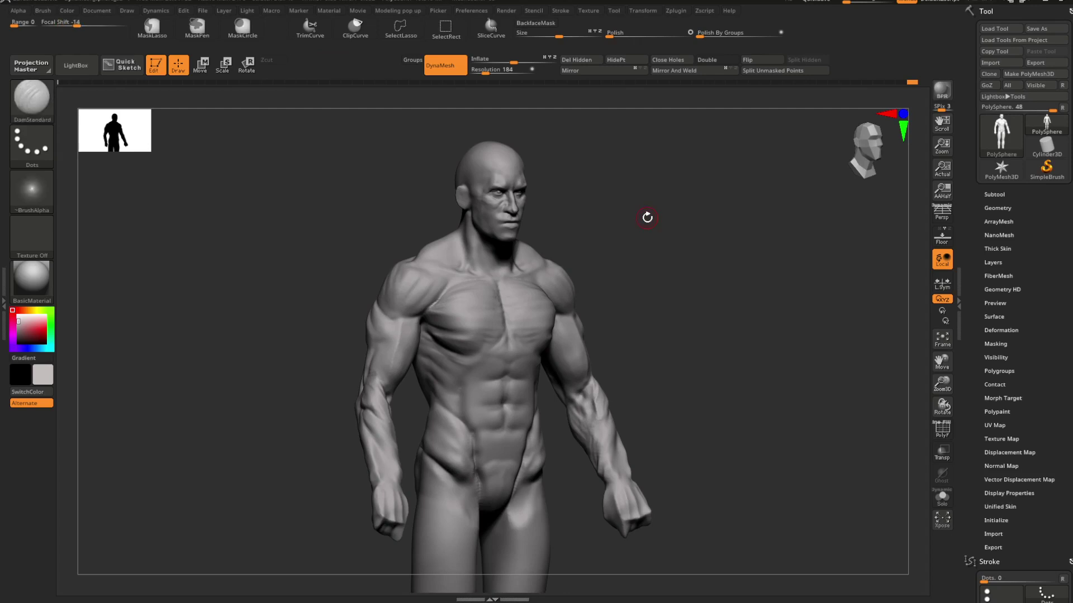
drag(647, 218, 739, 324)
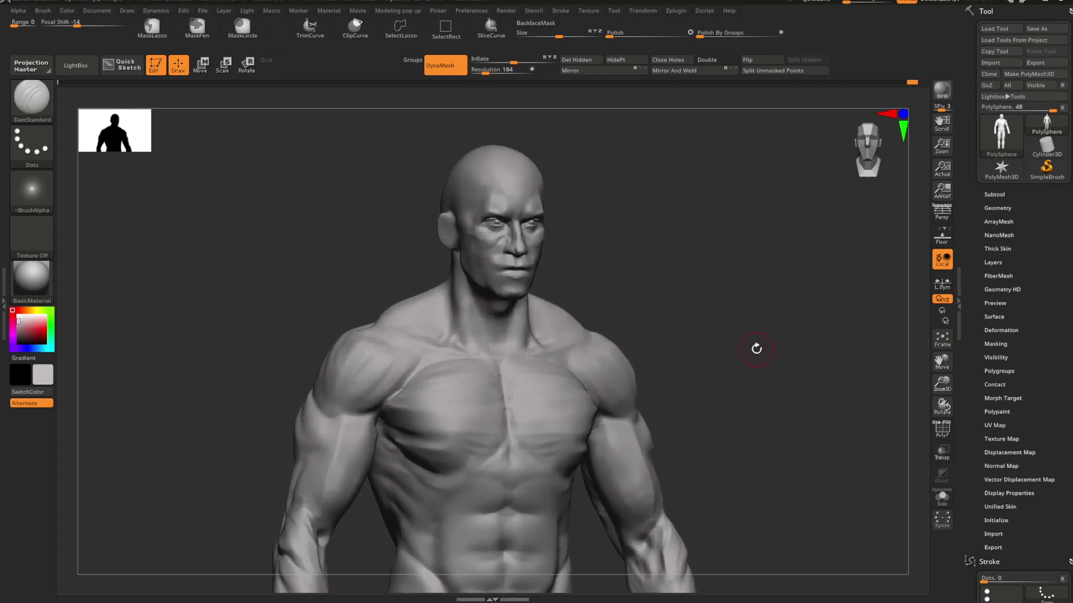
mouse_move(757, 348)
alt+mouse_down()
mouse_move(771, 387)
mouse_move(746, 311)
mouse_move(729, 344)
mouse_move(697, 337)
mouse_move(735, 311)
mouse_move(728, 354)
mouse_move(724, 345)
mouse_move(704, 355)
mouse_move(751, 347)
alt+mouse_up()
key(shift+f)
key(shift+f)
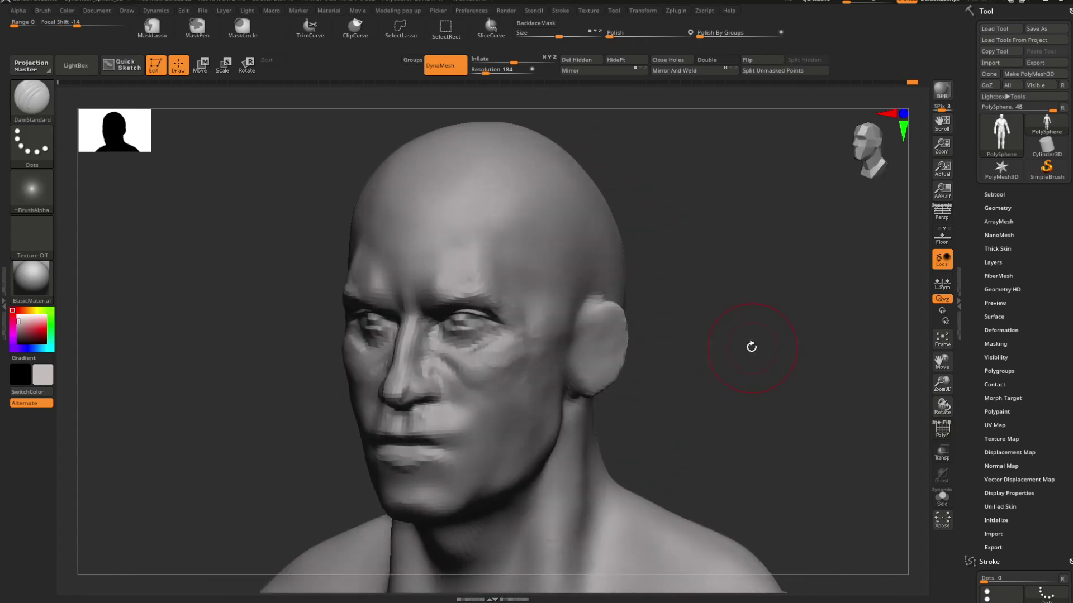
alt+drag(758, 408, 639, 378)
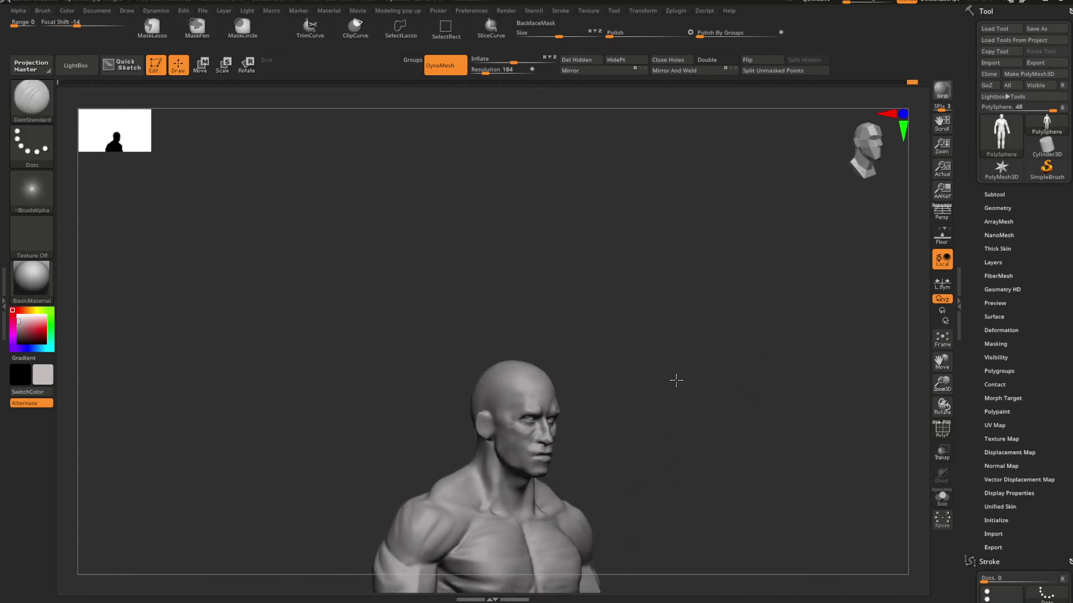
mouse_move(691, 391)
mouse_down()
mouse_move(745, 378)
mouse_move(706, 378)
mouse_move(694, 364)
mouse_move(707, 356)
mouse_move(702, 400)
mouse_move(719, 353)
mouse_up()
Step: Switch to the ClayBuildup brush and adjust its draw size for the head
key(b)
key(c)
key(b)
key(space)
key(space)
key(ctrl)
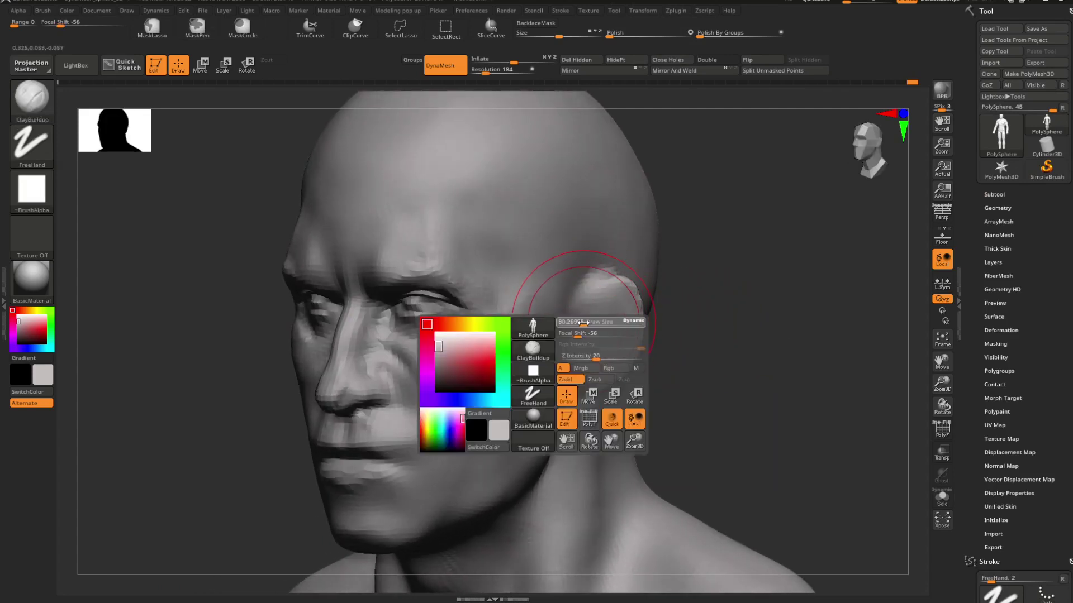
Step: Isolate the head and neck by hiding the body, including the outer shoulders and chest
drag(726, 301, 705, 222)
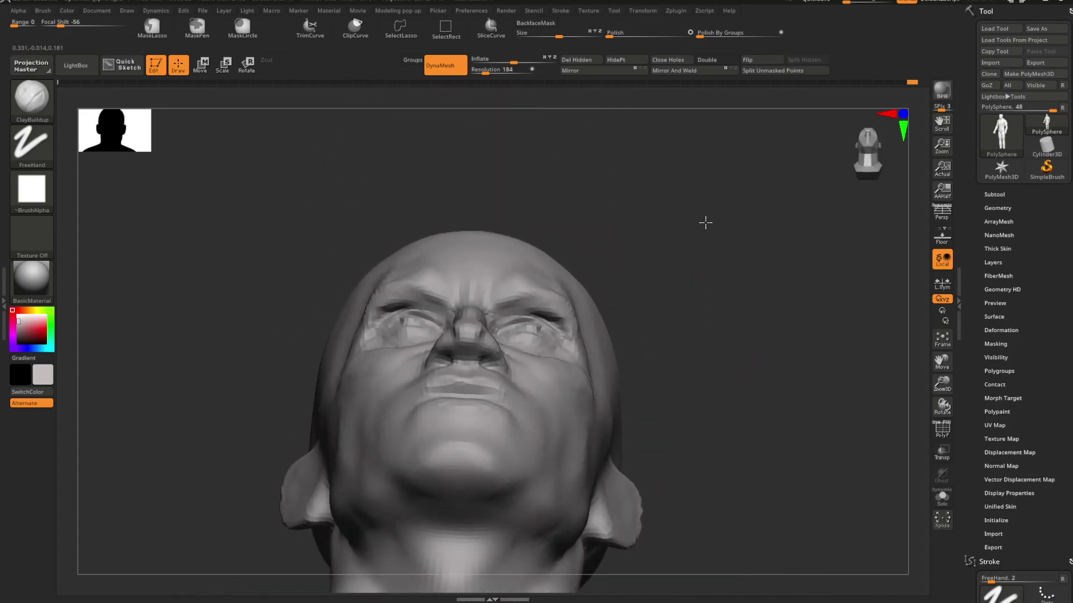
right_drag(705, 222, 687, 271)
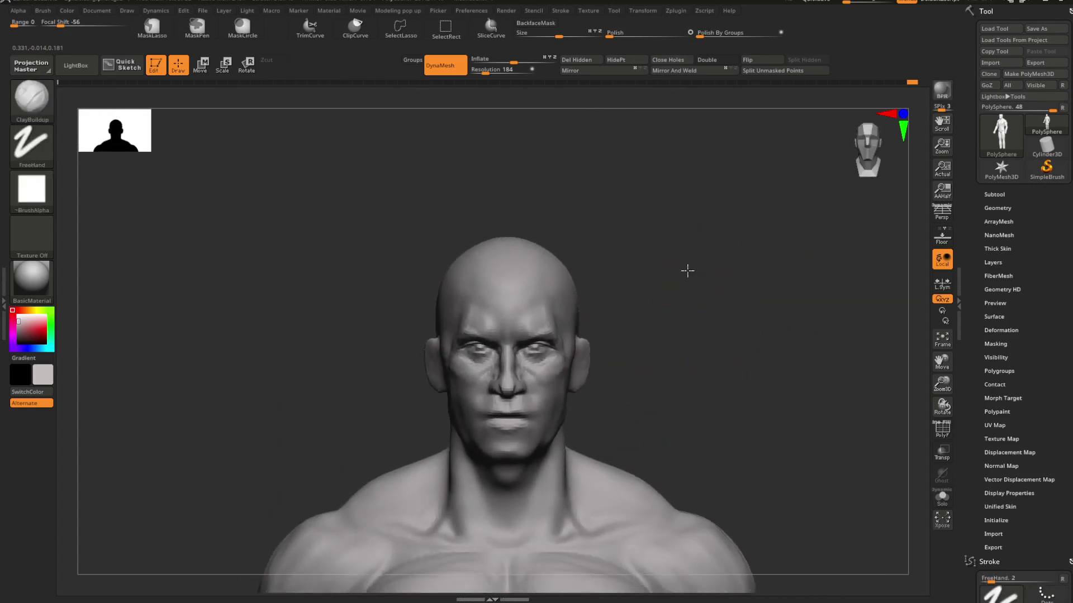
drag(687, 271, 580, 273)
key(ctrl+shift)
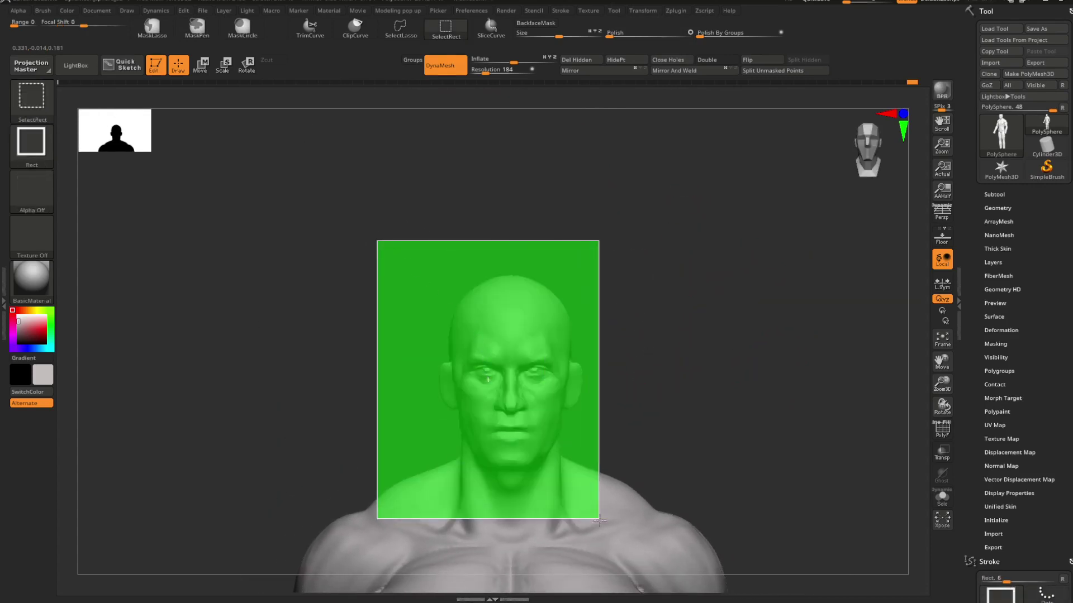
ctrl+shift+drag(627, 555, 643, 555)
alt+right_drag(682, 378, 668, 303)
key(ctrl)
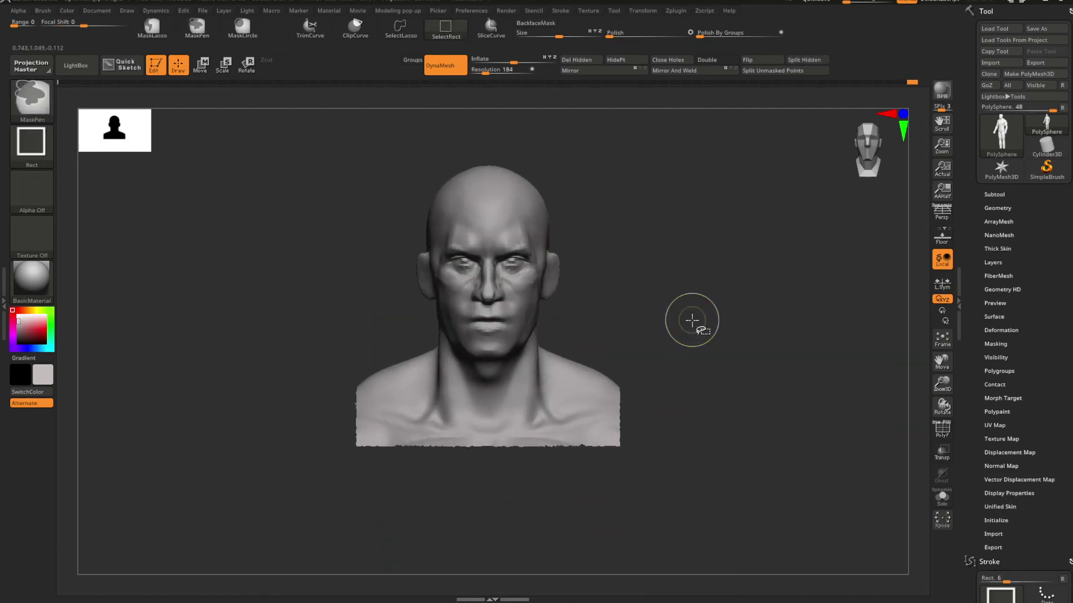
ctrl+alt+shift+drag(540, 501, 540, 500)
Step: Build up the zygomatic arch from the cheekbone toward the ear with a resized ClayBuildup brush
ctrl+right_drag(603, 383, 670, 336)
drag(670, 337, 625, 175)
drag(634, 268, 670, 237)
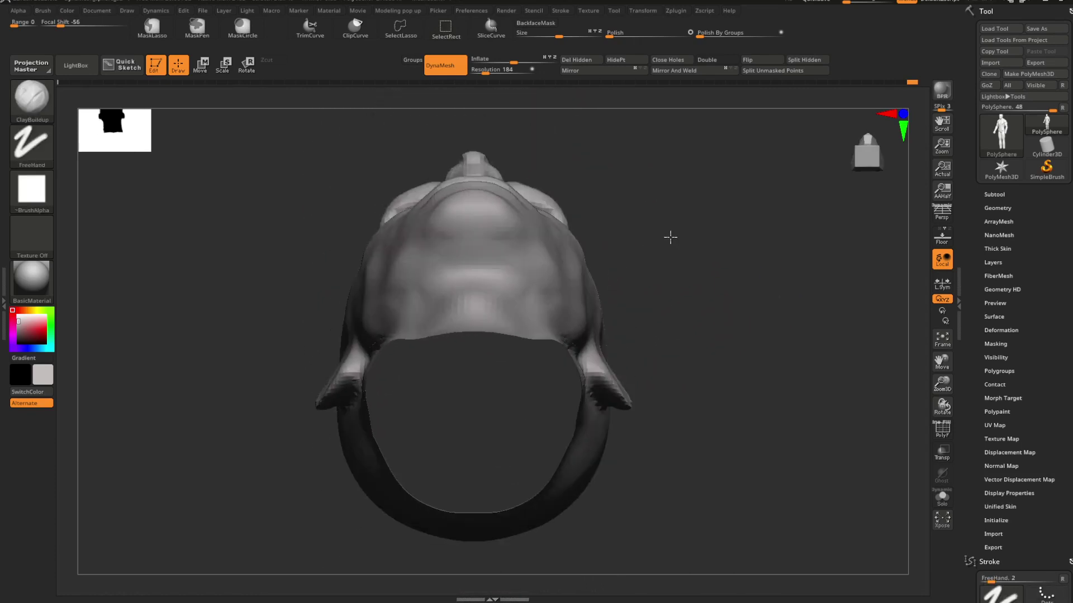
drag(683, 294, 693, 336)
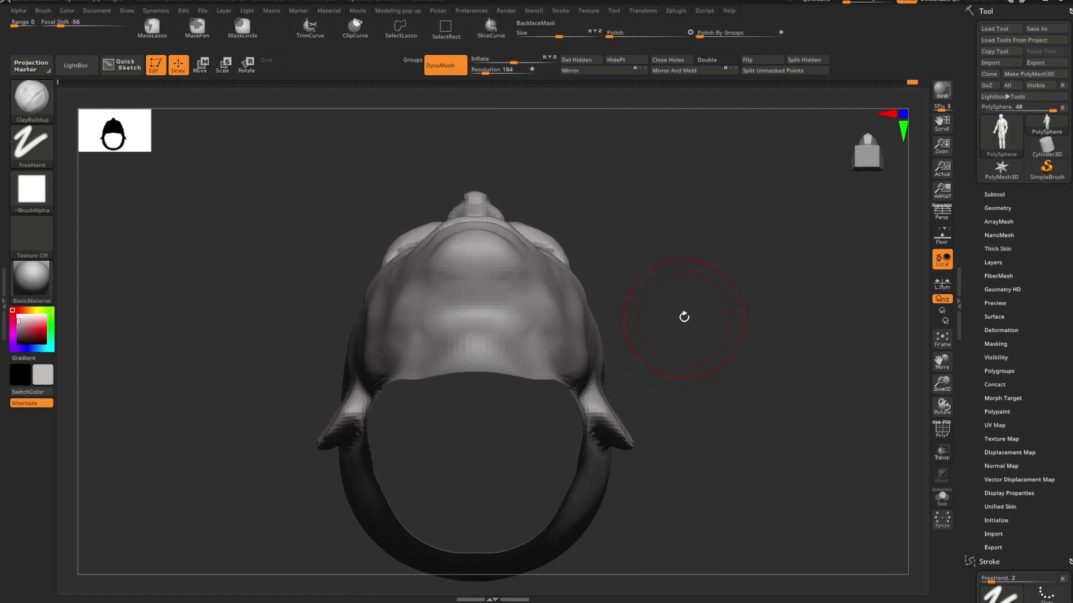
mouse_move(687, 290)
mouse_down()
mouse_move(682, 321)
mouse_move(713, 352)
mouse_move(709, 319)
mouse_move(725, 354)
mouse_move(707, 350)
mouse_move(715, 333)
mouse_move(614, 302)
mouse_up()
key(space)
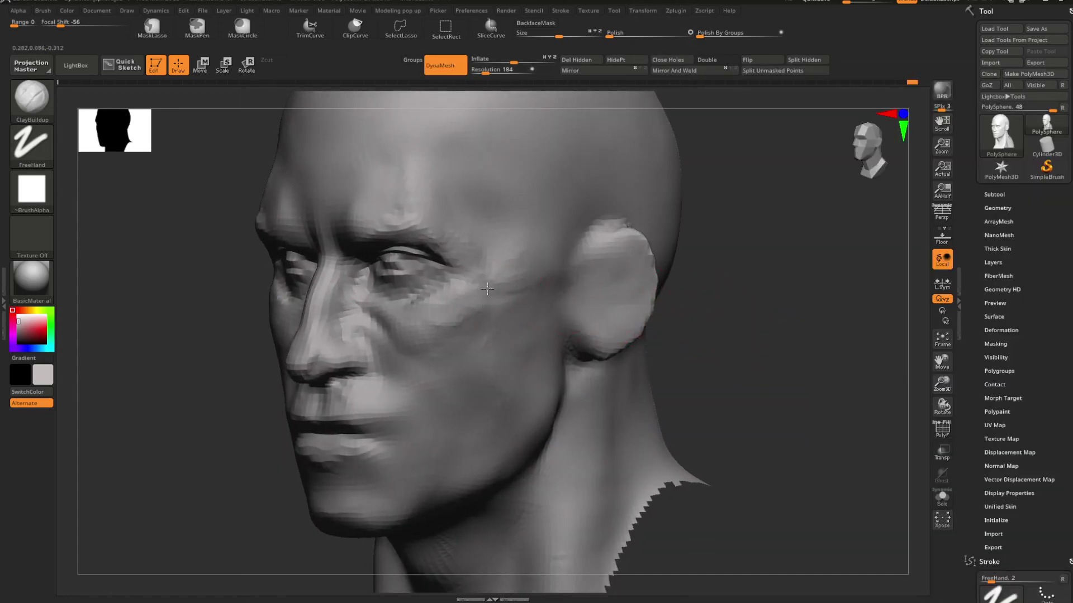
drag(724, 260, 557, 299)
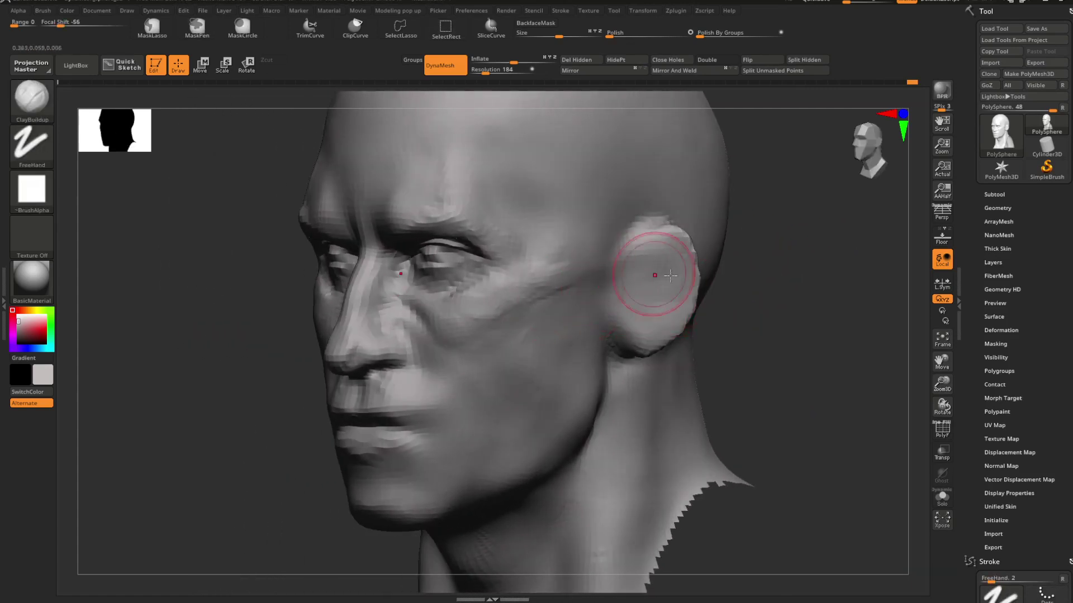
drag(743, 276, 684, 312)
key(space)
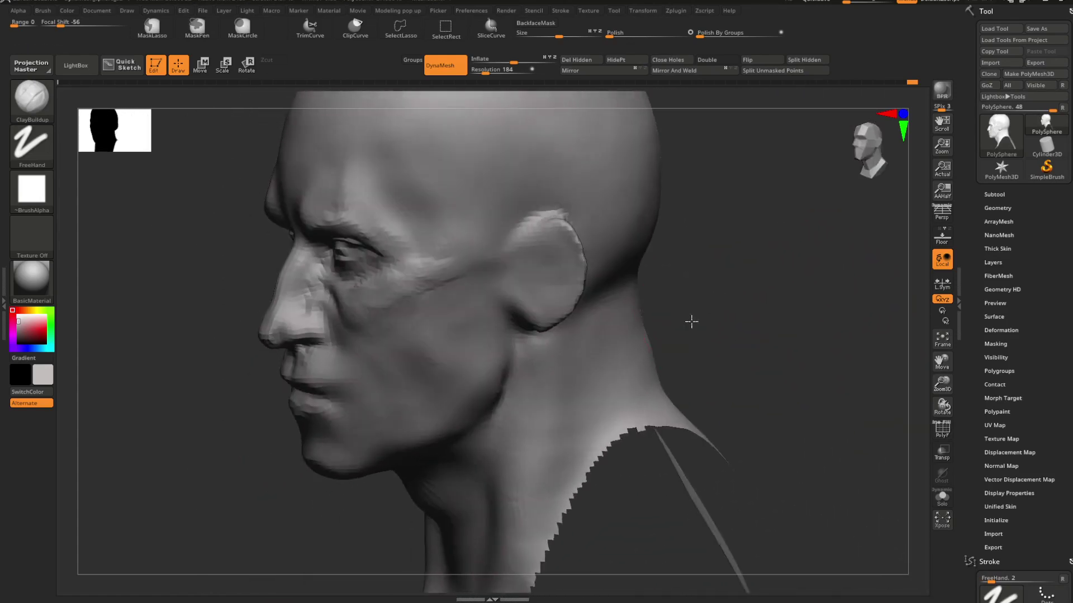
Step: Mark the upper front edge of the ear with a smaller DamStandard brush
mouse_move(690, 318)
mouse_down()
mouse_move(751, 282)
mouse_move(731, 284)
mouse_up()
key(space)
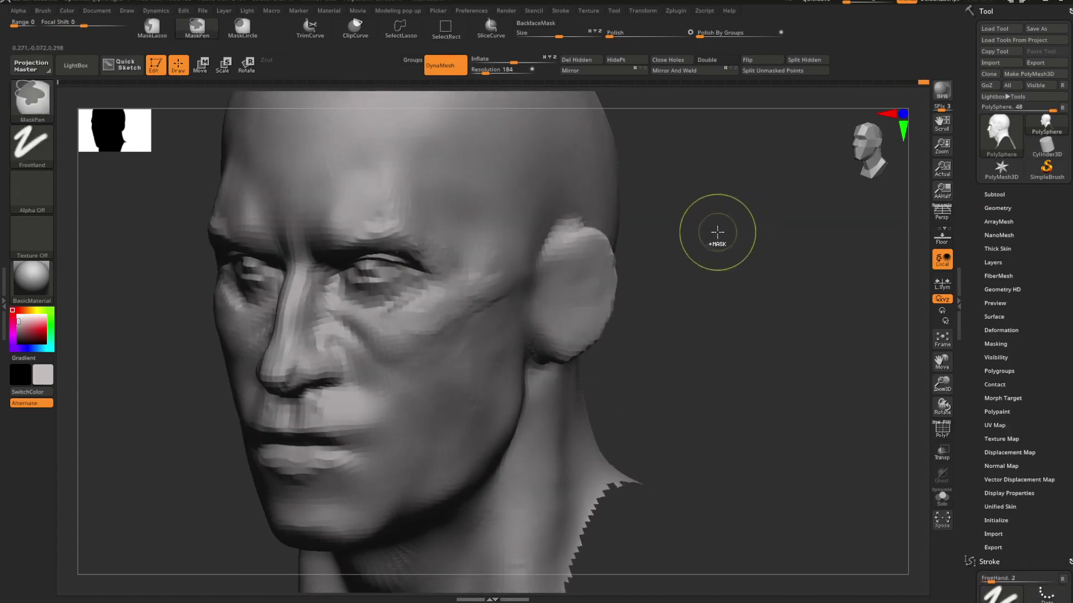
key(space)
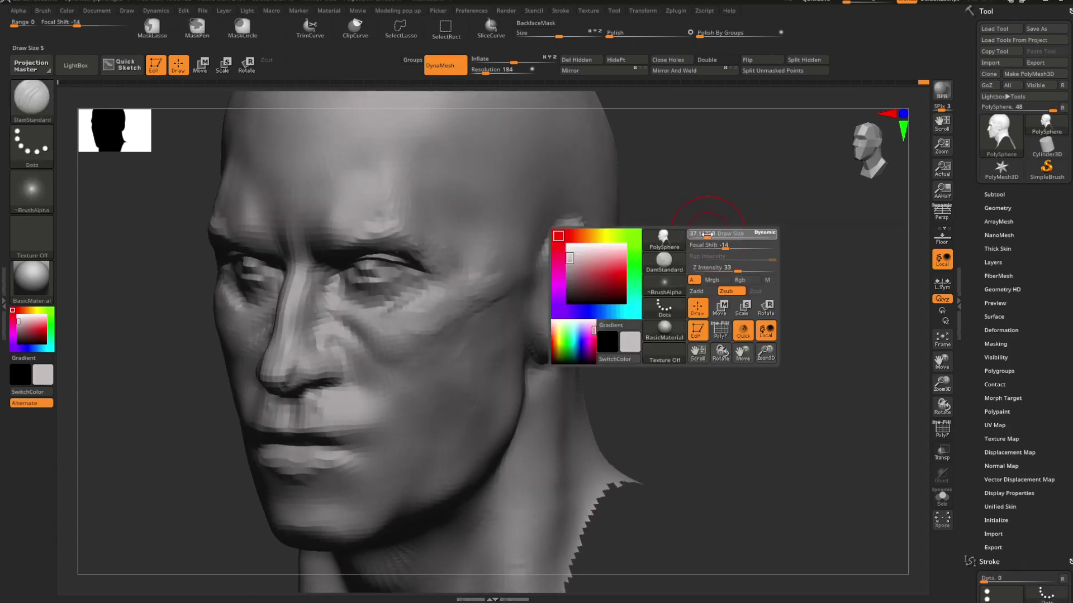
drag(705, 236, 676, 245)
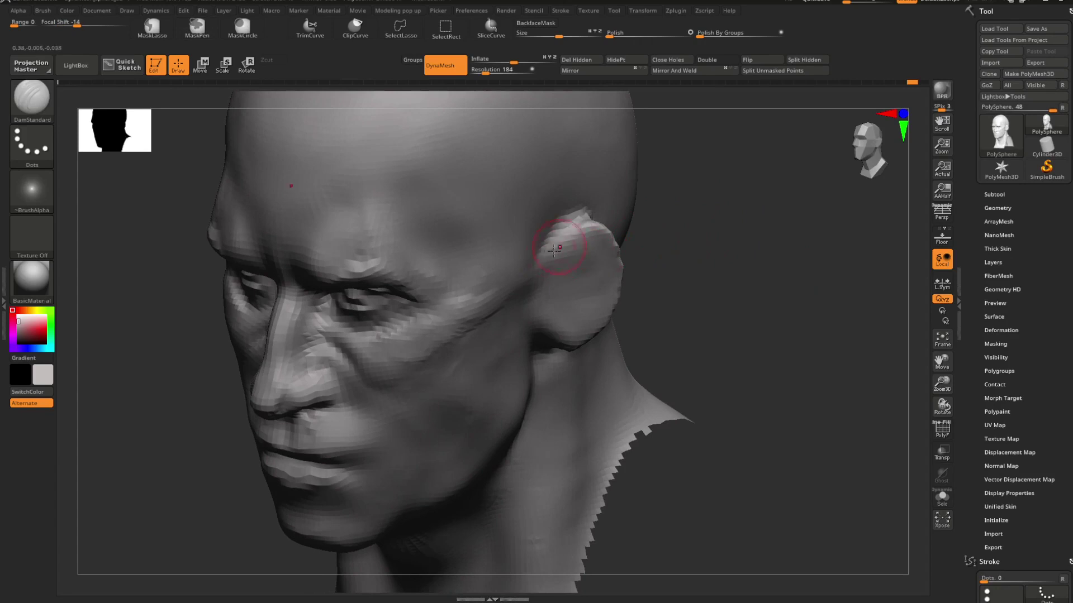
Step: Raise the upper rim of the ear and the earlobe with the Standard brush
key(b)
key(s)
key(t)
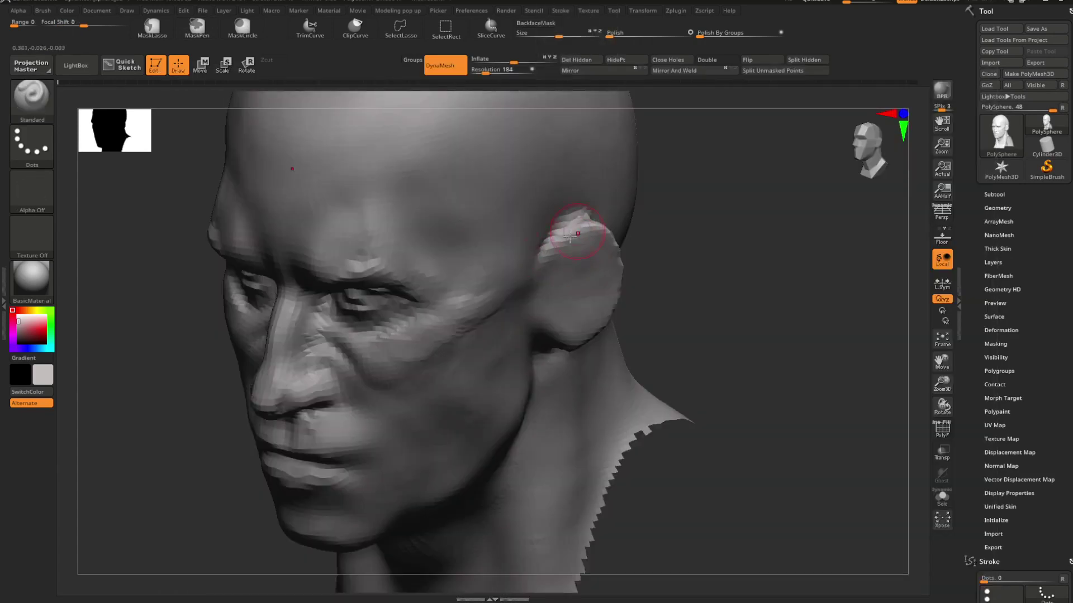
mouse_move(690, 230)
mouse_down()
mouse_move(733, 212)
mouse_move(625, 245)
mouse_move(651, 287)
mouse_move(707, 263)
mouse_move(582, 242)
mouse_up()
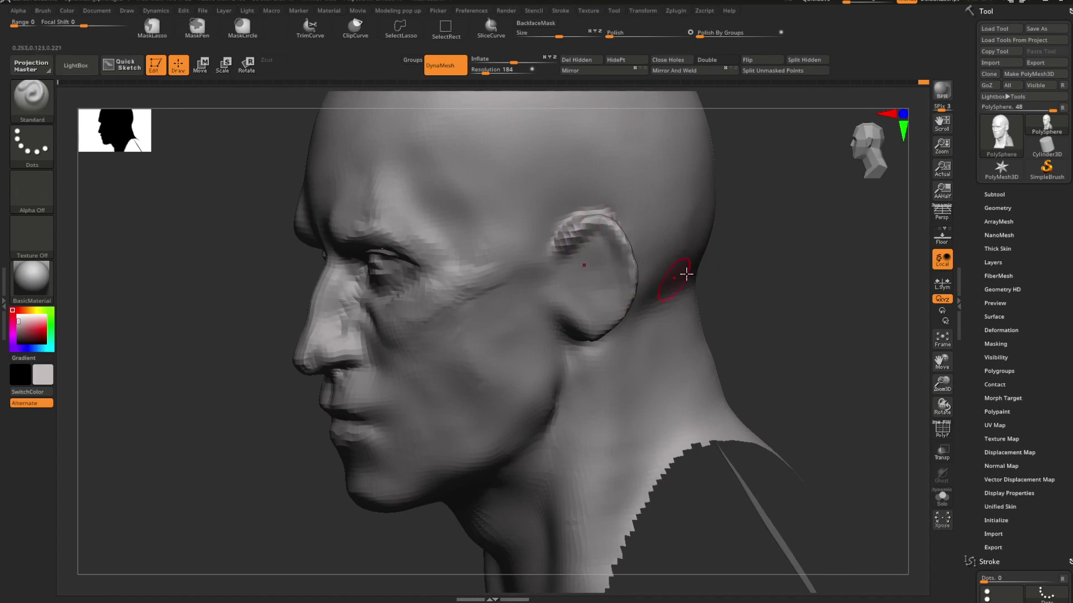
drag(686, 274, 671, 293)
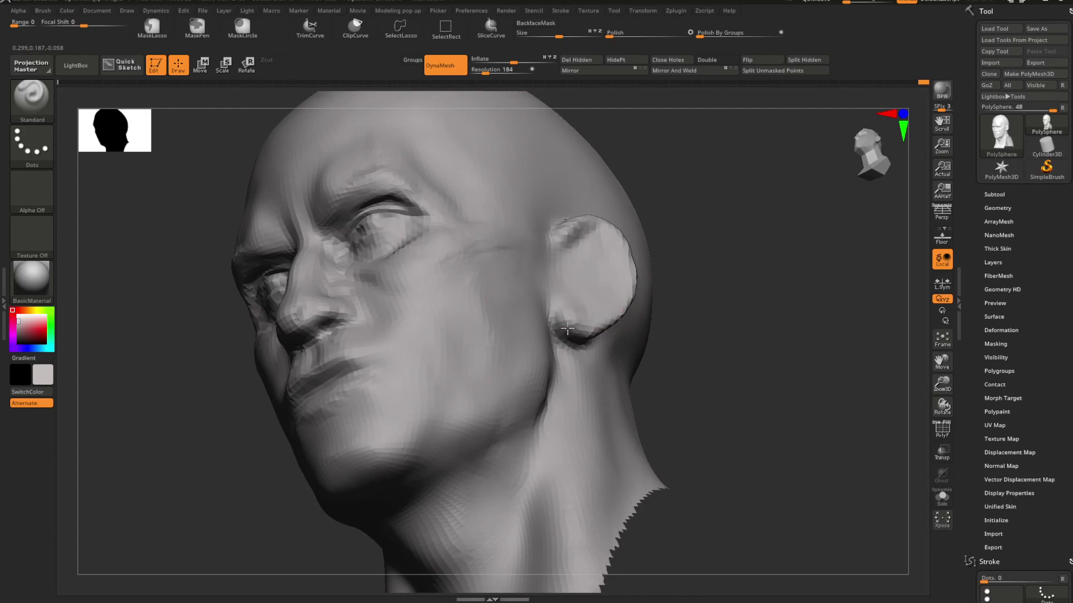
mouse_move(670, 298)
mouse_down()
mouse_move(677, 275)
mouse_move(684, 320)
mouse_move(678, 302)
mouse_move(635, 295)
mouse_move(702, 342)
mouse_move(706, 324)
mouse_up()
Step: Reshape the ear's outer contour and lobe with a resized Move Topological brush
key(b)
key(s)
key(m)
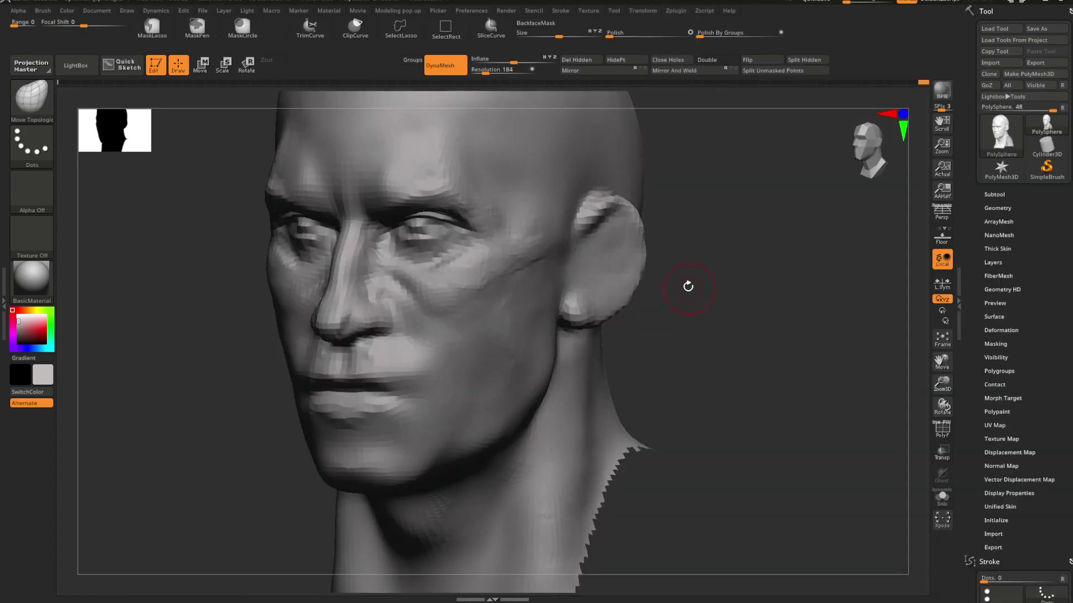
mouse_move(693, 280)
mouse_down()
mouse_move(689, 307)
mouse_move(707, 306)
mouse_move(692, 315)
mouse_move(634, 308)
mouse_move(670, 318)
mouse_move(648, 276)
mouse_up()
key(space)
mouse_move(648, 276)
mouse_down()
mouse_move(732, 369)
mouse_move(681, 296)
mouse_move(698, 285)
mouse_move(640, 284)
mouse_move(694, 269)
mouse_up()
key(space)
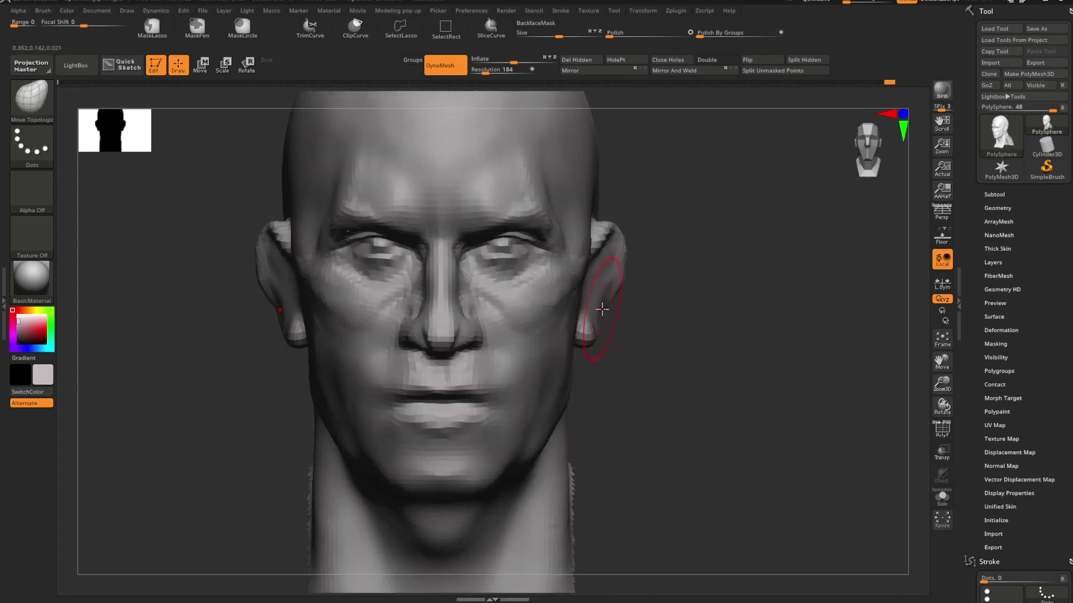
drag(613, 311, 698, 297)
Step: Model the inner hollow behind the ear's front edge with a resized Standard brush
key(b)
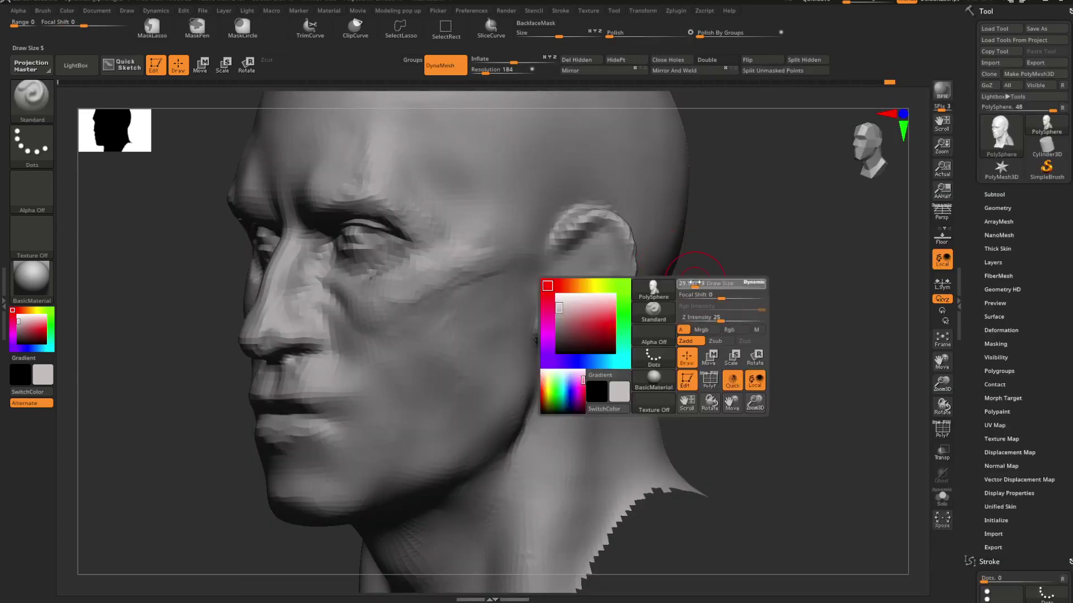
mouse_move(686, 295)
mouse_down()
mouse_move(742, 278)
mouse_move(699, 273)
mouse_move(733, 286)
mouse_up()
key(space)
mouse_move(737, 282)
mouse_down()
mouse_move(749, 280)
mouse_move(677, 295)
mouse_move(699, 290)
mouse_move(743, 318)
mouse_move(630, 287)
mouse_up()
Step: Build up the temple and the area between cheekbone and ear with a resized ClayBuildup brush
key(b)
key(c)
key(b)
key(b)
key(space)
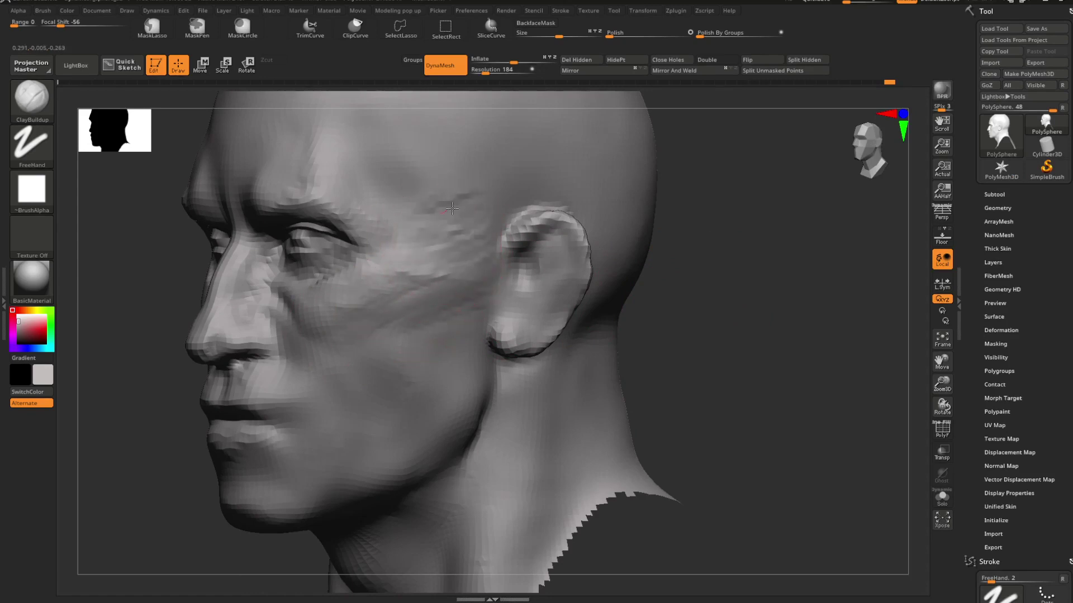
drag(670, 215, 650, 247)
ctrl+right_drag(650, 247, 702, 263)
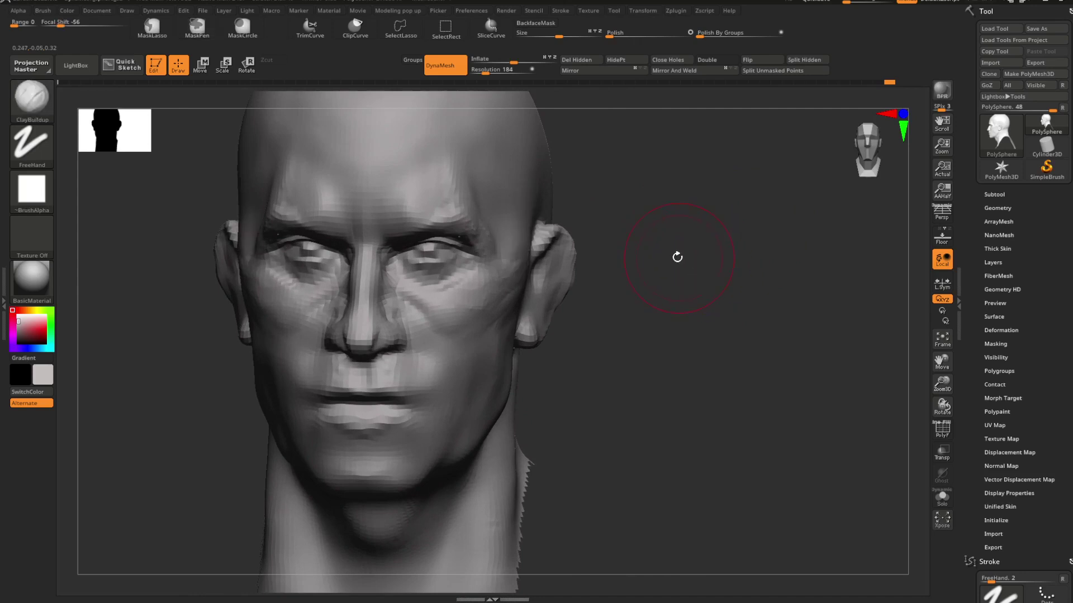
mouse_move(677, 257)
mouse_down()
mouse_move(690, 275)
mouse_move(707, 255)
mouse_move(540, 260)
mouse_up()
key(space)
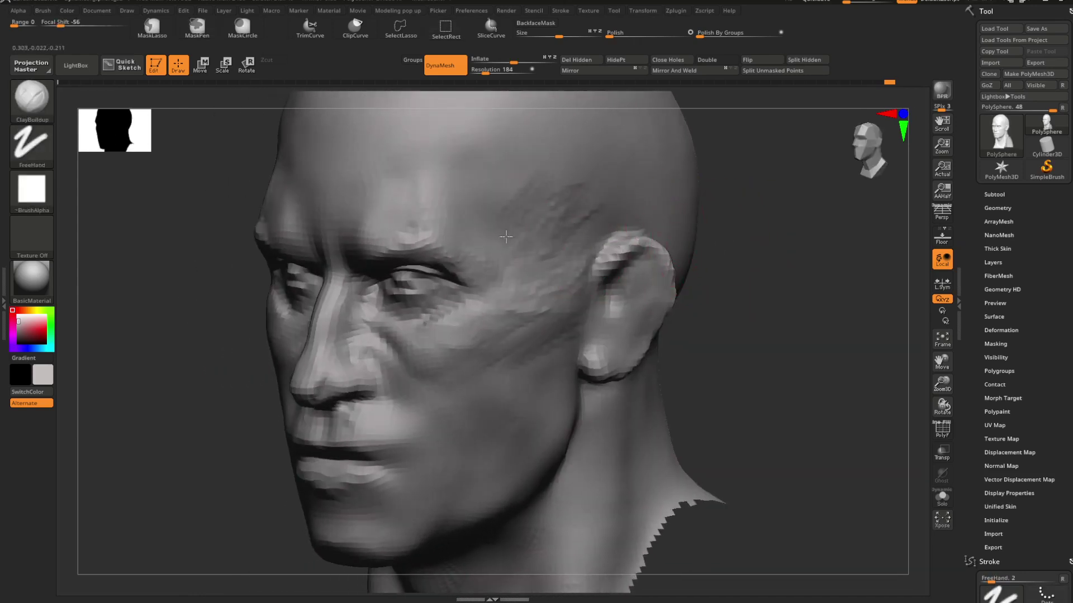
mouse_move(683, 217)
alt+mouse_down()
mouse_move(740, 220)
mouse_move(749, 239)
mouse_move(714, 256)
mouse_move(586, 244)
alt+mouse_up()
key(space)
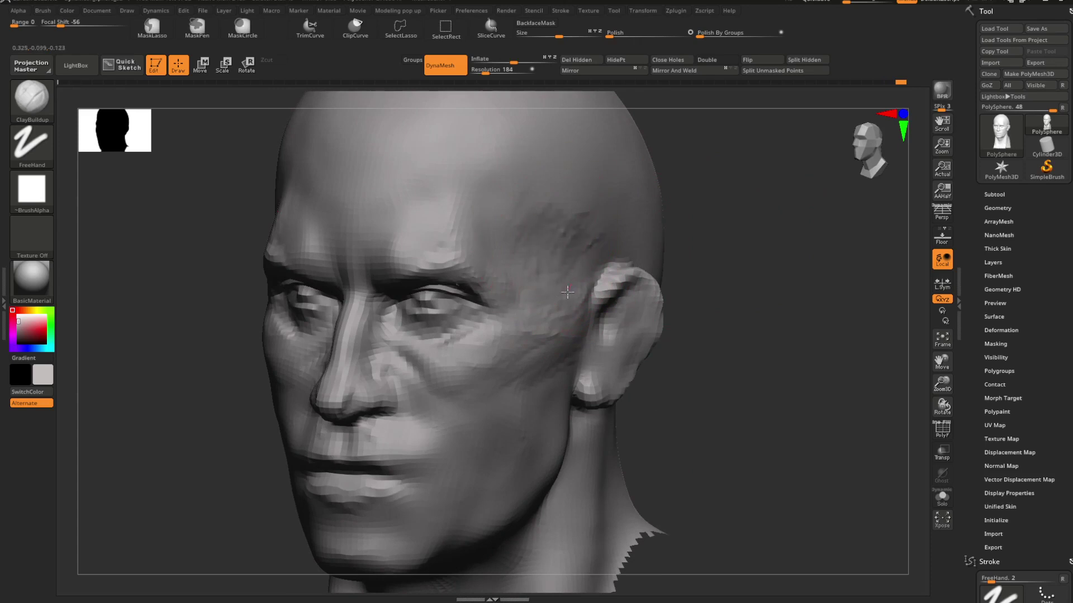
mouse_move(726, 241)
mouse_down()
mouse_move(744, 239)
mouse_move(712, 233)
mouse_move(678, 241)
mouse_move(697, 258)
mouse_move(668, 259)
mouse_move(702, 276)
mouse_move(701, 247)
mouse_up()
Step: Reshape the top of the skull and the upper forehead with a large Move Topological brush
key(b)
key(m)
key(t)
key(space)
key(space)
drag(601, 203, 622, 202)
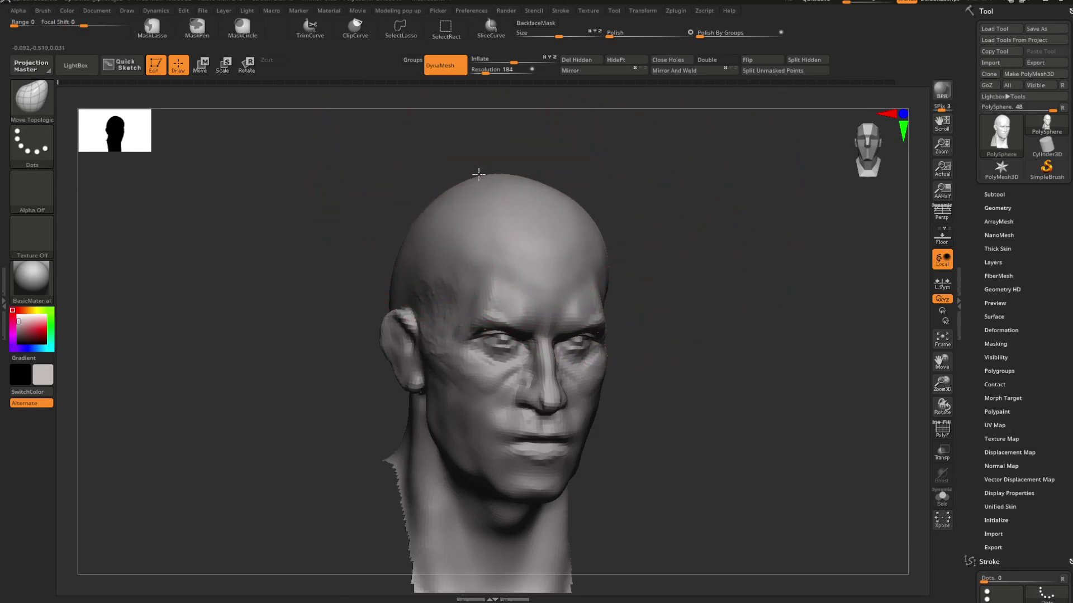
key(ctrl)
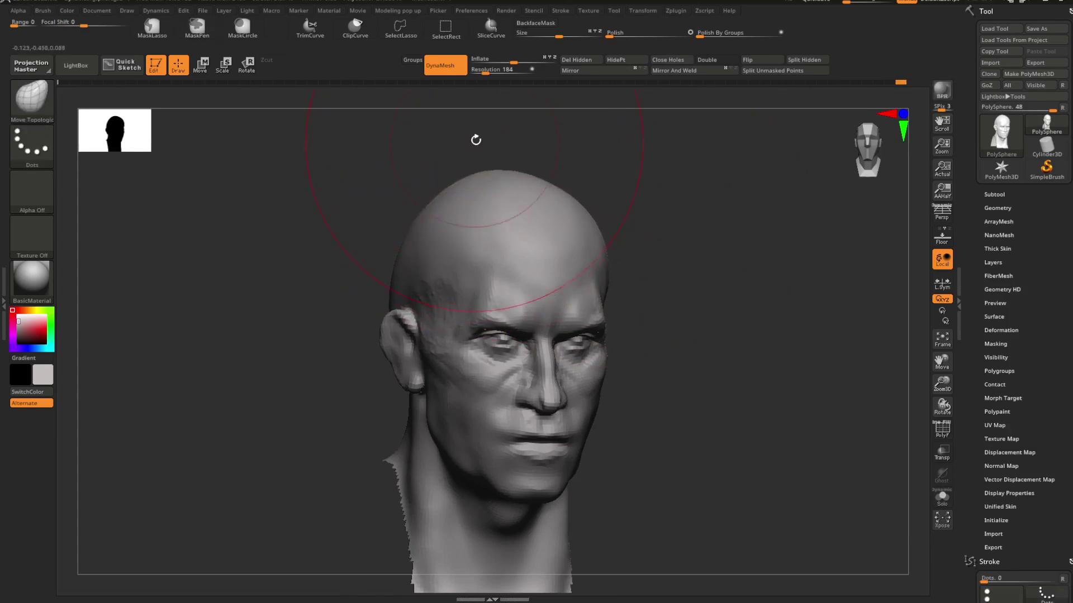
mouse_move(540, 169)
mouse_down()
mouse_move(677, 280)
mouse_move(682, 270)
mouse_move(655, 248)
mouse_up()
key(space)
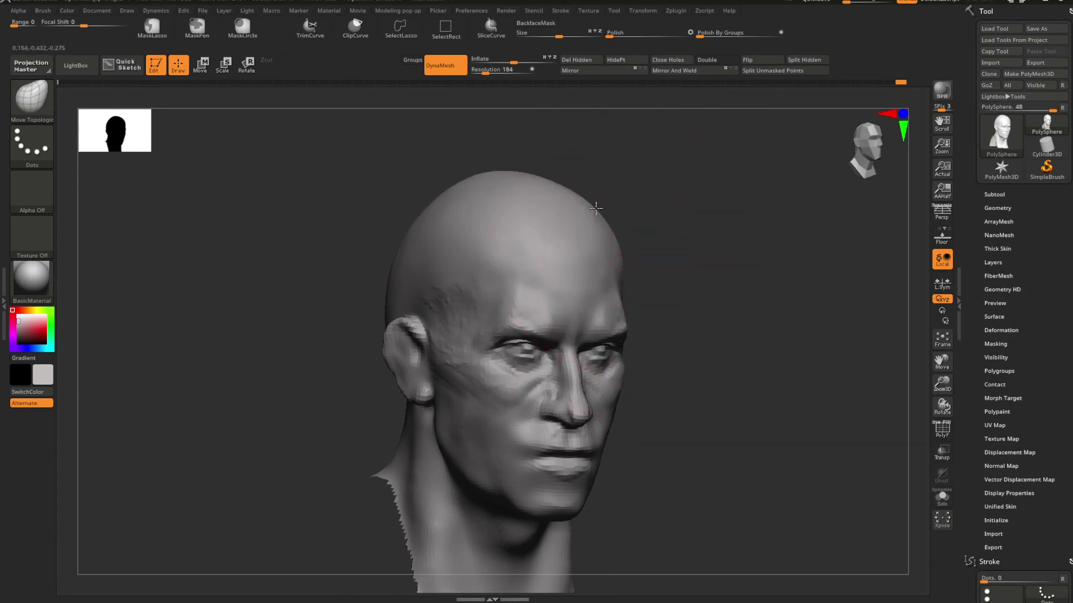
mouse_move(624, 215)
mouse_down()
mouse_move(664, 214)
mouse_move(659, 225)
mouse_move(699, 237)
mouse_move(666, 230)
mouse_move(702, 250)
mouse_move(630, 232)
mouse_up()
key(space)
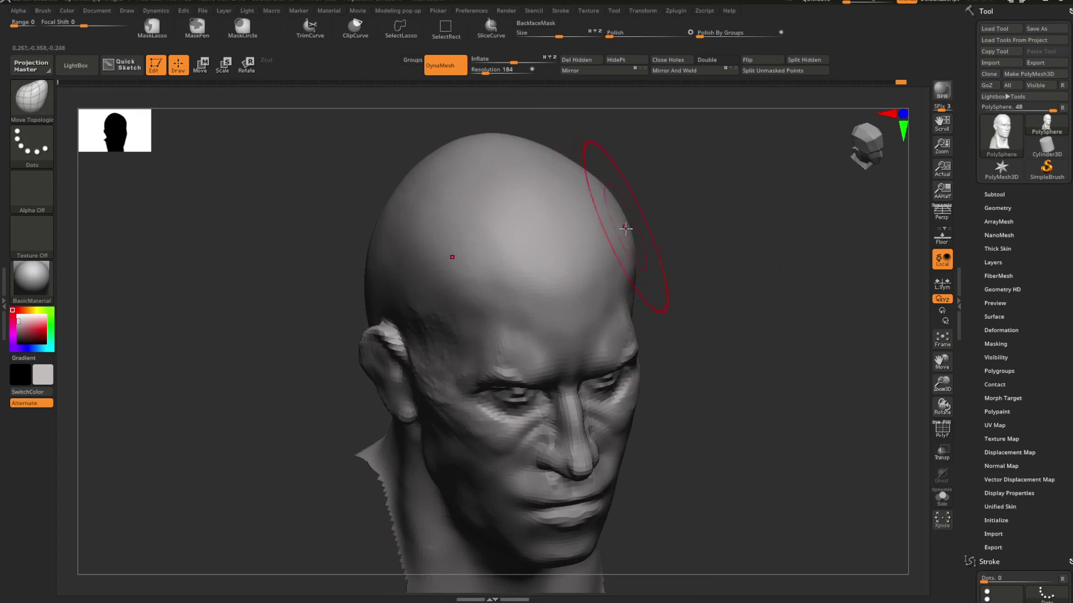
Step: Adjust the crown and rear outline of the skull in profile with the Move Topological brush
mouse_move(622, 236)
mouse_down()
mouse_move(658, 211)
mouse_move(704, 232)
mouse_move(687, 241)
mouse_move(745, 227)
mouse_move(714, 238)
mouse_move(693, 240)
mouse_move(758, 211)
mouse_move(701, 225)
mouse_move(714, 224)
mouse_up()
key(space)
key(space)
key(space)
mouse_move(530, 231)
mouse_down()
mouse_move(543, 231)
mouse_move(534, 220)
mouse_up()
key(space)
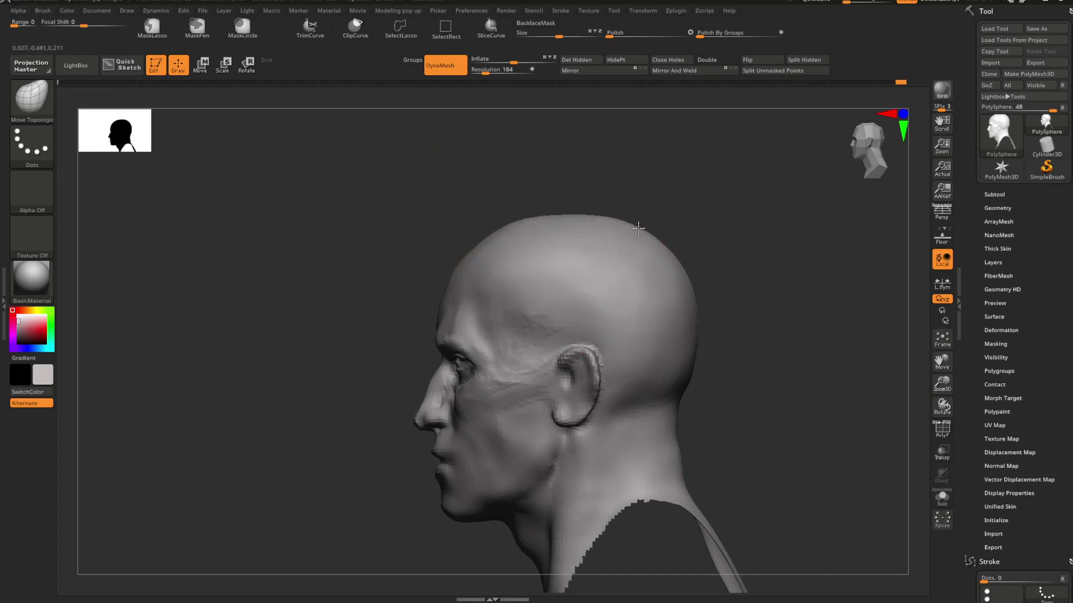
drag(715, 269, 681, 290)
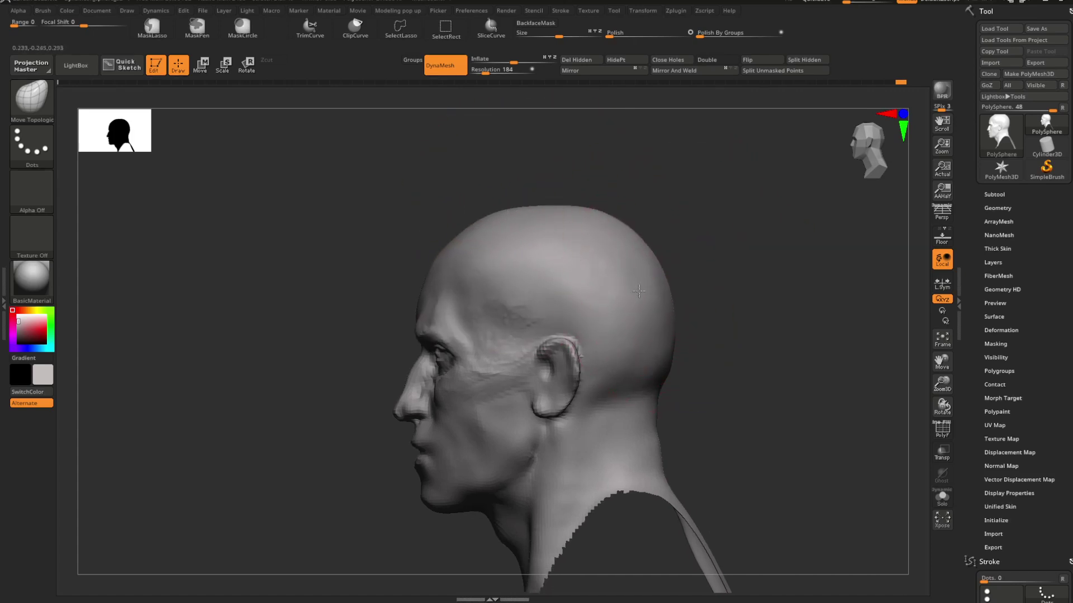
drag(664, 351, 638, 312)
drag(710, 301, 581, 301)
Step: Round the upper back and sides of the skull with a resized Move Topological brush
alt+drag(771, 230, 626, 266)
key(space)
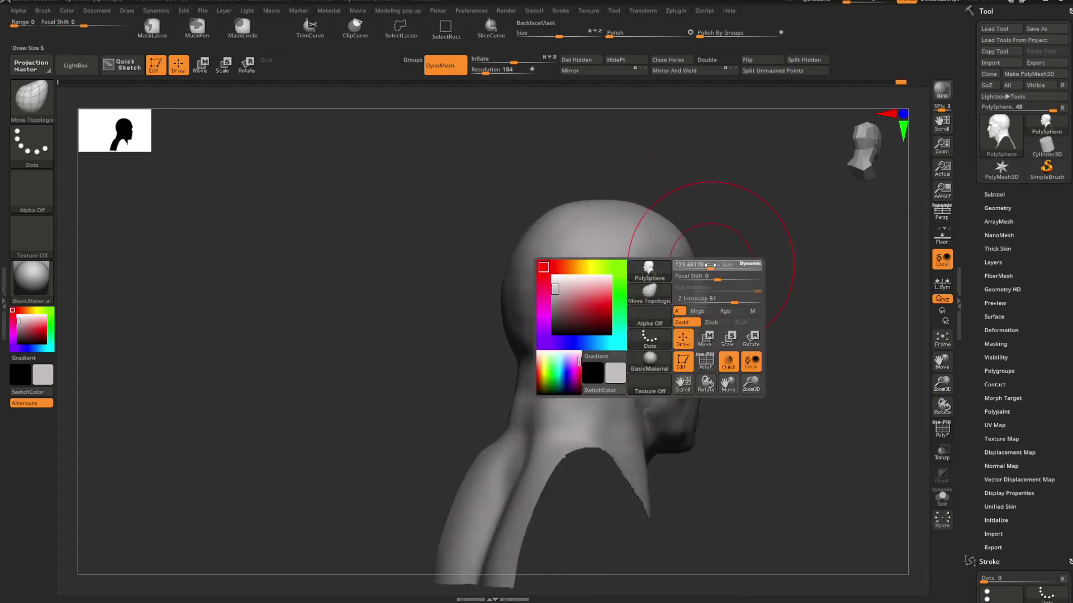
mouse_move(699, 254)
mouse_down()
mouse_move(749, 237)
mouse_move(695, 242)
mouse_move(675, 261)
mouse_up()
key(space)
key(space)
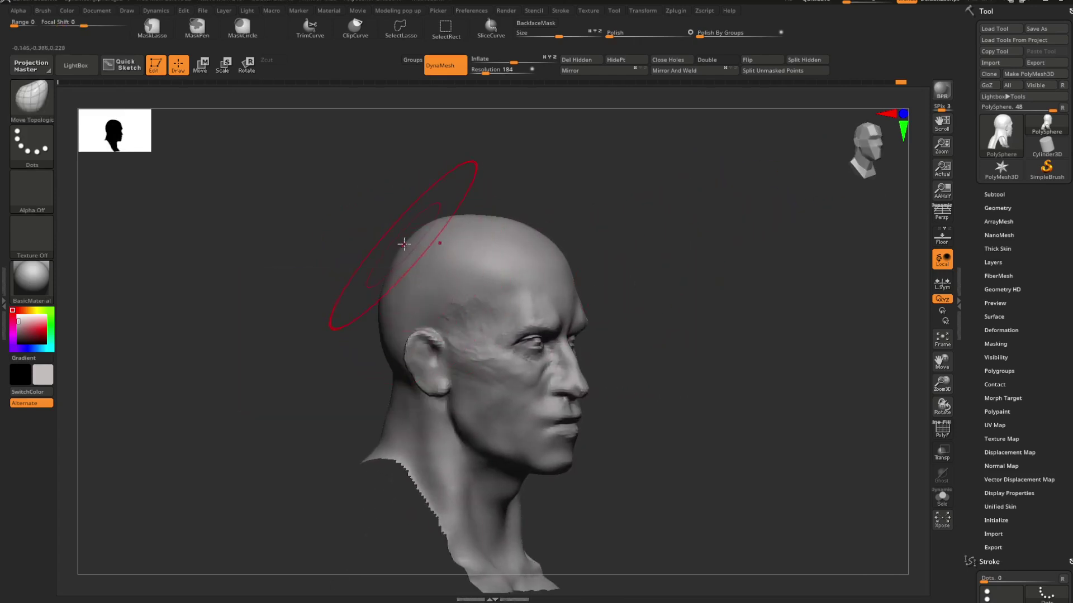
drag(615, 223, 685, 299)
key(space)
mouse_move(684, 299)
alt+mouse_down()
mouse_move(687, 244)
mouse_move(629, 316)
alt+mouse_up()
key(space)
drag(695, 253, 689, 253)
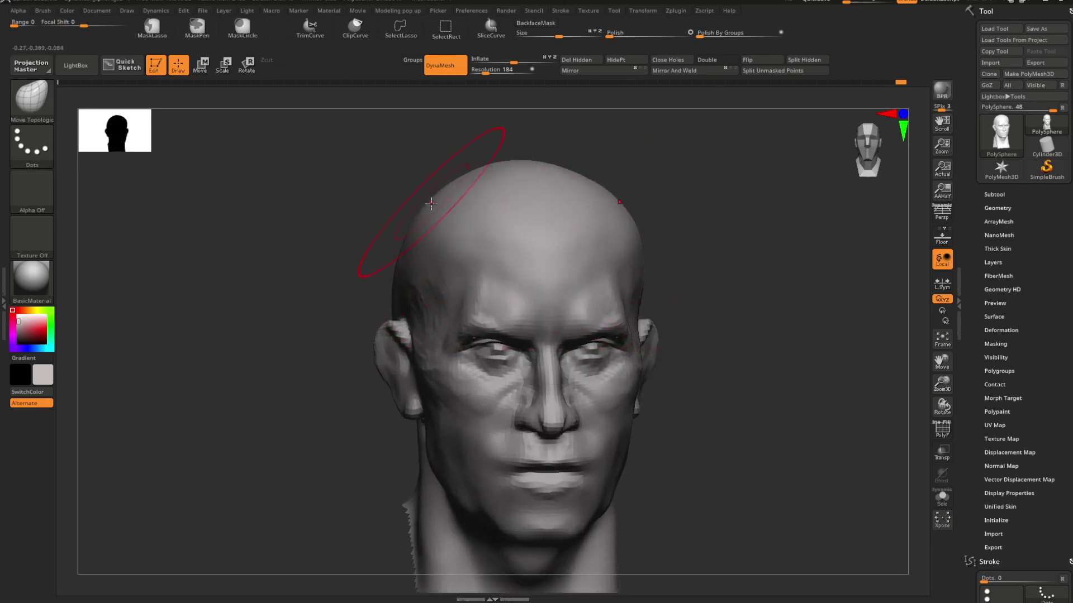
Step: Refine the back of the skull's silhouette with the Move Topological brush at varied draw sizes
drag(632, 175, 622, 292)
key(space)
key(space)
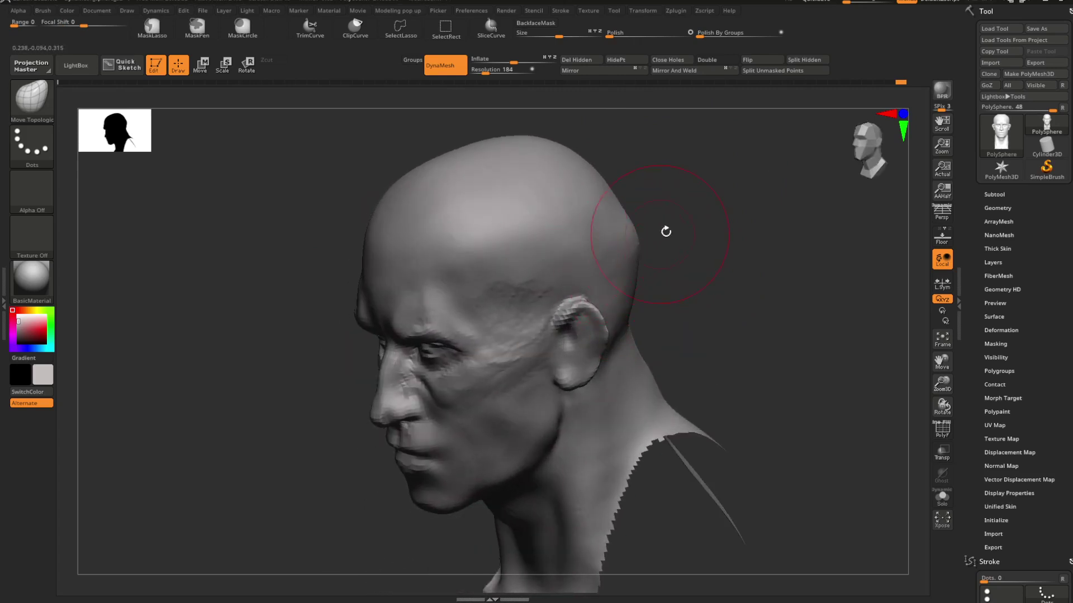
mouse_move(665, 231)
mouse_down()
mouse_move(678, 241)
mouse_move(667, 261)
mouse_move(665, 239)
mouse_move(646, 247)
mouse_move(660, 250)
mouse_move(627, 233)
mouse_move(648, 212)
mouse_move(637, 220)
mouse_move(656, 232)
mouse_move(596, 245)
mouse_move(675, 287)
mouse_move(699, 252)
mouse_up()
key(space)
key(space)
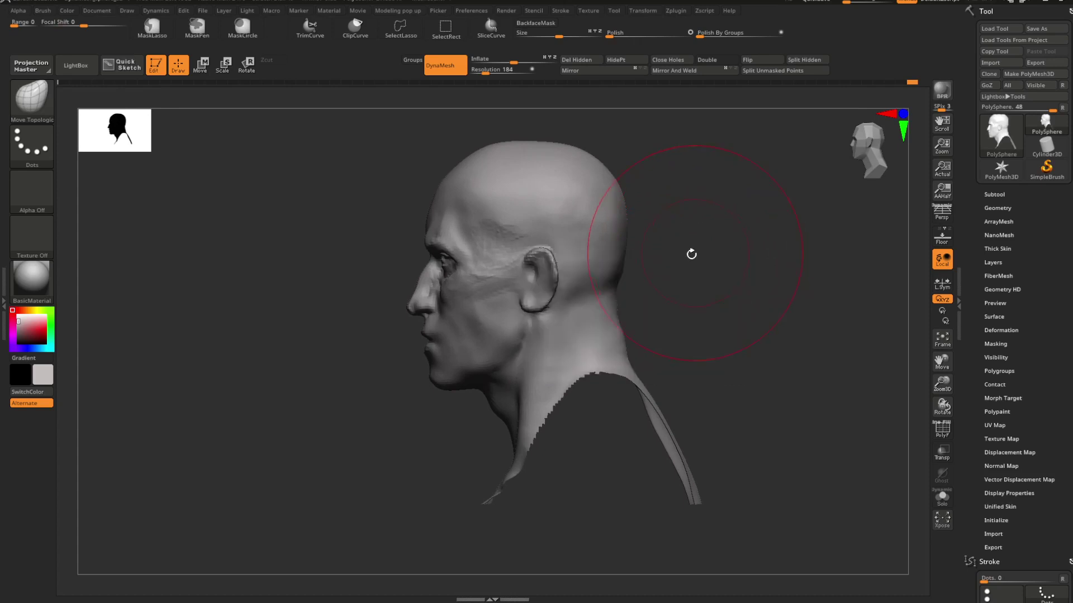
key(space)
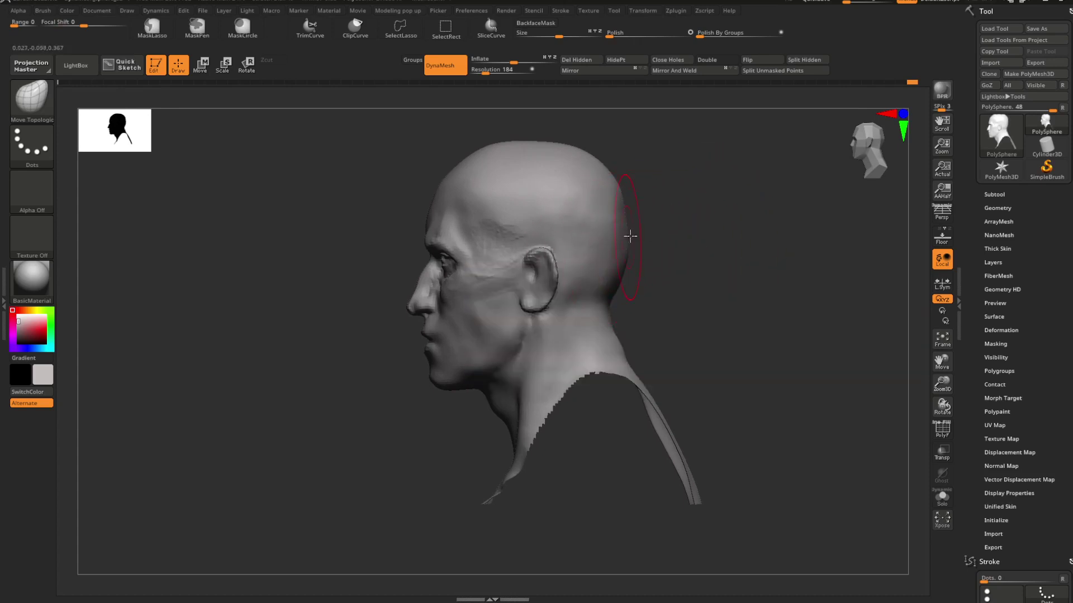
drag(704, 237, 648, 236)
mouse_move(745, 224)
alt+mouse_down()
mouse_move(692, 225)
mouse_move(647, 252)
mouse_move(711, 257)
mouse_move(740, 332)
mouse_move(705, 294)
mouse_move(685, 309)
mouse_move(680, 285)
mouse_move(662, 277)
alt+mouse_up()
key(space)
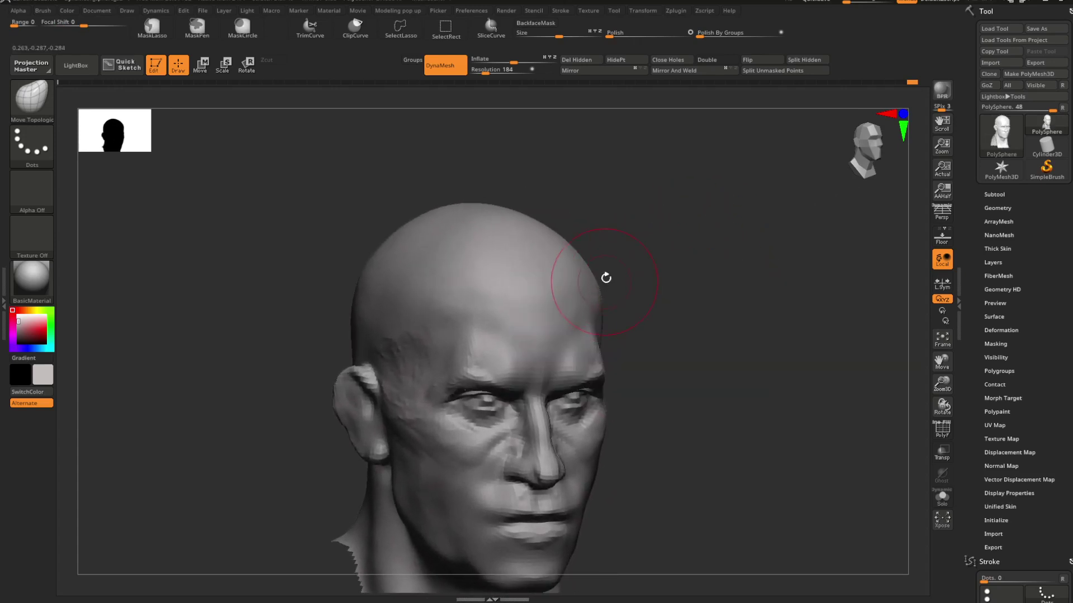
Step: Correct the forehead and temple contours in three-quarter view with a resized Move Topological brush
mouse_move(630, 246)
mouse_down()
mouse_move(670, 251)
mouse_move(656, 359)
mouse_move(670, 340)
mouse_move(673, 218)
mouse_move(709, 316)
mouse_move(689, 287)
mouse_move(642, 275)
mouse_move(639, 285)
mouse_move(665, 259)
mouse_move(675, 263)
mouse_move(647, 257)
mouse_move(700, 270)
mouse_move(652, 237)
mouse_move(665, 236)
mouse_move(702, 251)
mouse_move(675, 251)
mouse_move(701, 244)
mouse_move(779, 307)
mouse_up()
key(ctrl+shift)
key(space)
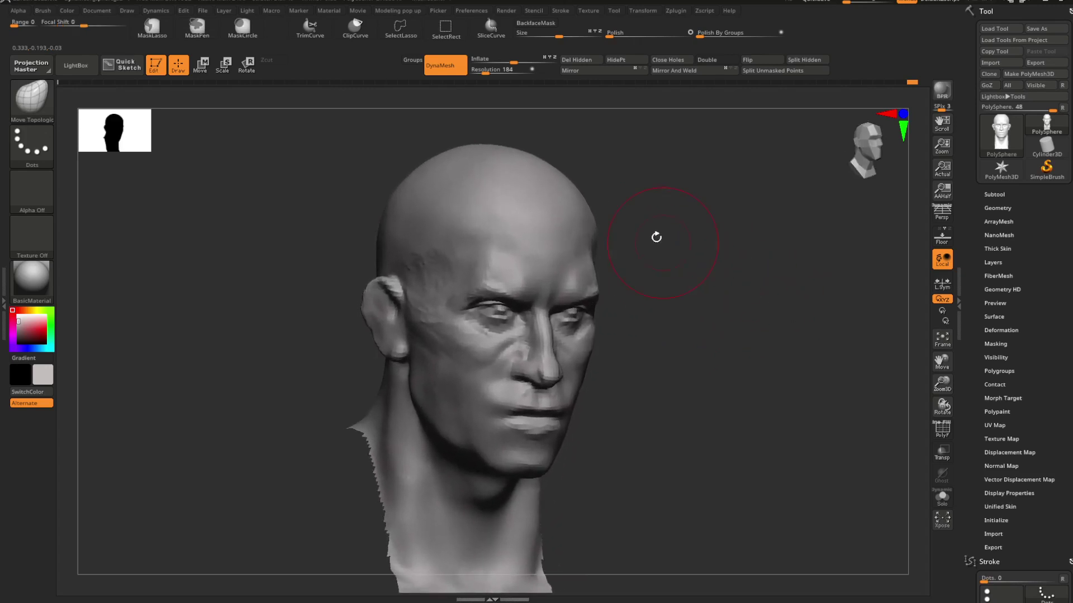
drag(645, 234, 657, 237)
key(space)
shift+drag(457, 260, 459, 237)
mouse_move(643, 244)
alt+mouse_down()
mouse_move(680, 256)
mouse_move(639, 223)
mouse_move(657, 235)
mouse_move(656, 270)
mouse_move(620, 282)
mouse_move(684, 395)
mouse_move(642, 311)
mouse_move(681, 331)
mouse_move(645, 282)
alt+mouse_up()
Step: Adjust the mouth corners and lower face with a smaller Move Topological brush, checking the overall head proportions
key(b)
key(d)
key(s)
key(space)
key(b)
key(m)
key(t)
key(space)
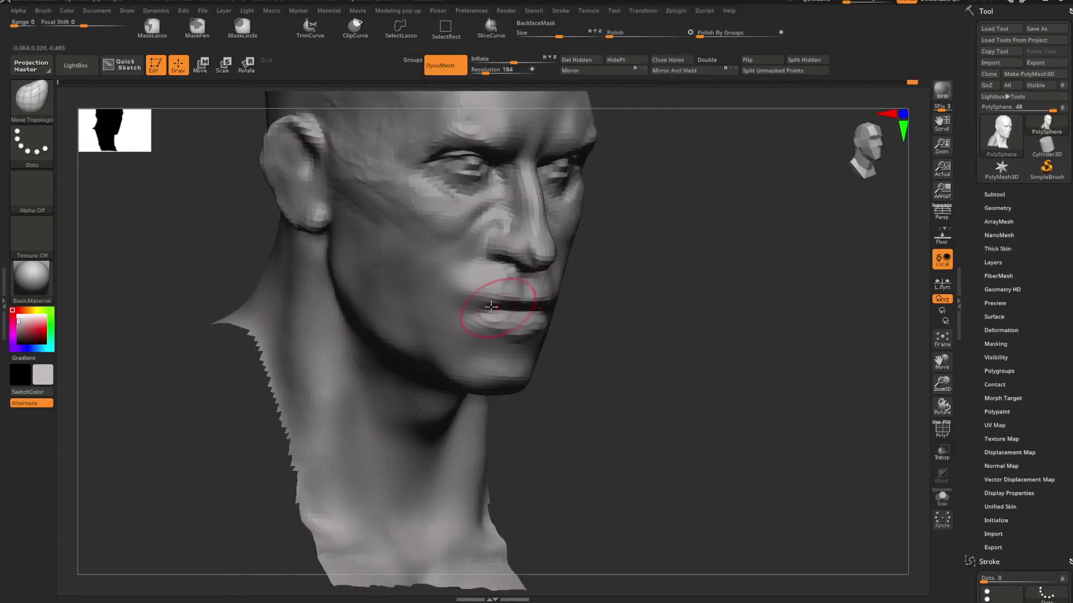
shift+drag(620, 305, 750, 334)
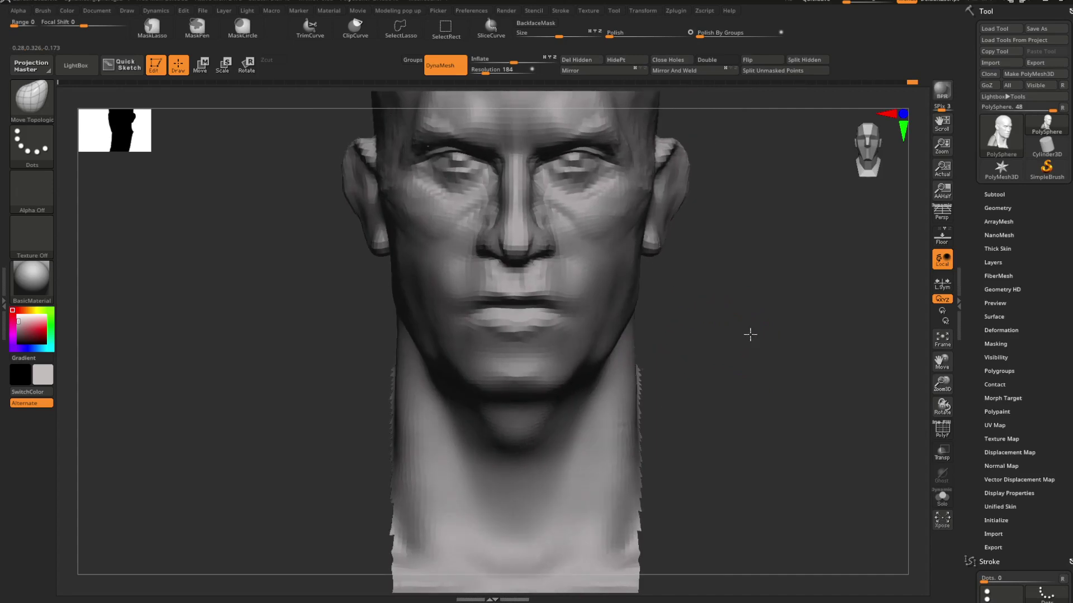
drag(642, 282, 701, 295)
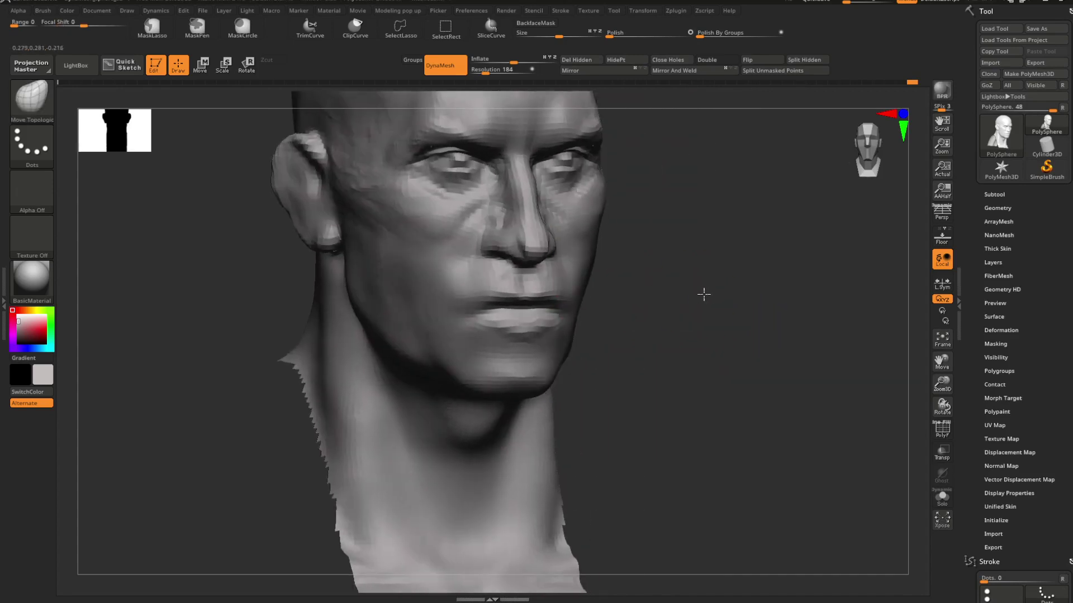
alt+drag(597, 284, 574, 264)
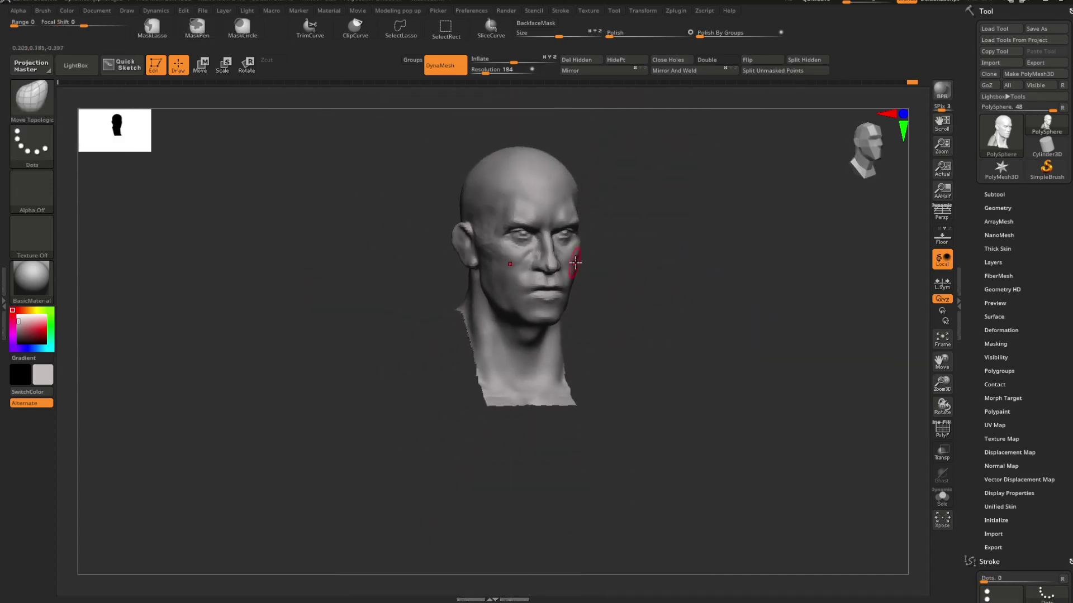
mouse_move(662, 287)
mouse_down()
mouse_move(651, 271)
mouse_move(715, 281)
mouse_move(699, 290)
mouse_move(665, 274)
mouse_up()
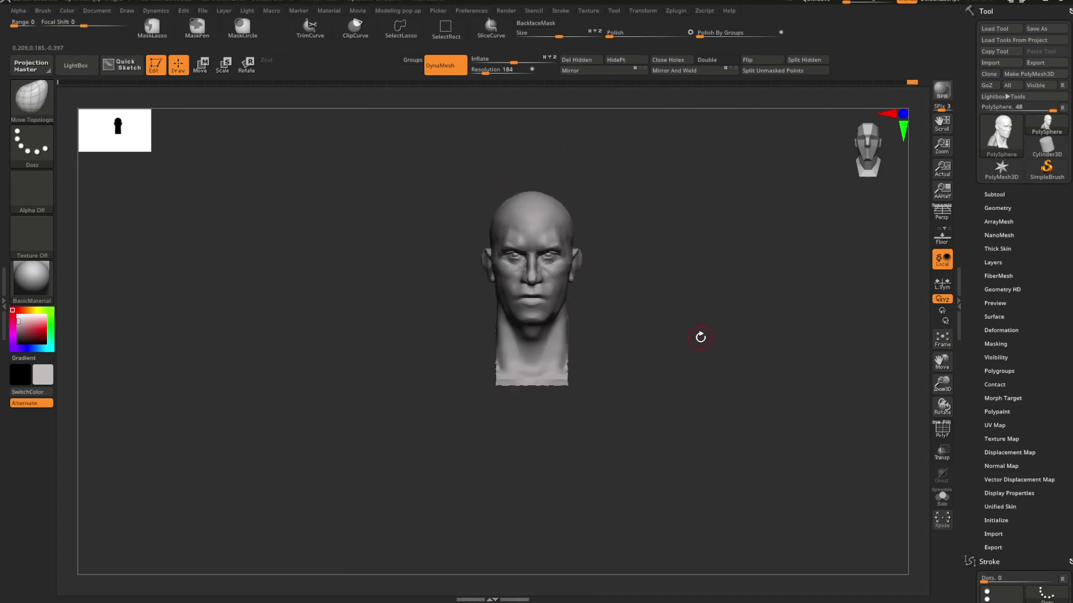
Step: Carve the lower eyelid crease with a resized DamStandard brush
mouse_move(700, 337)
mouse_down()
mouse_move(634, 283)
mouse_move(721, 347)
mouse_move(743, 311)
mouse_move(766, 307)
mouse_move(739, 311)
mouse_move(776, 310)
mouse_up()
key(b)
key(d)
key(s)
key(space)
click(759, 297)
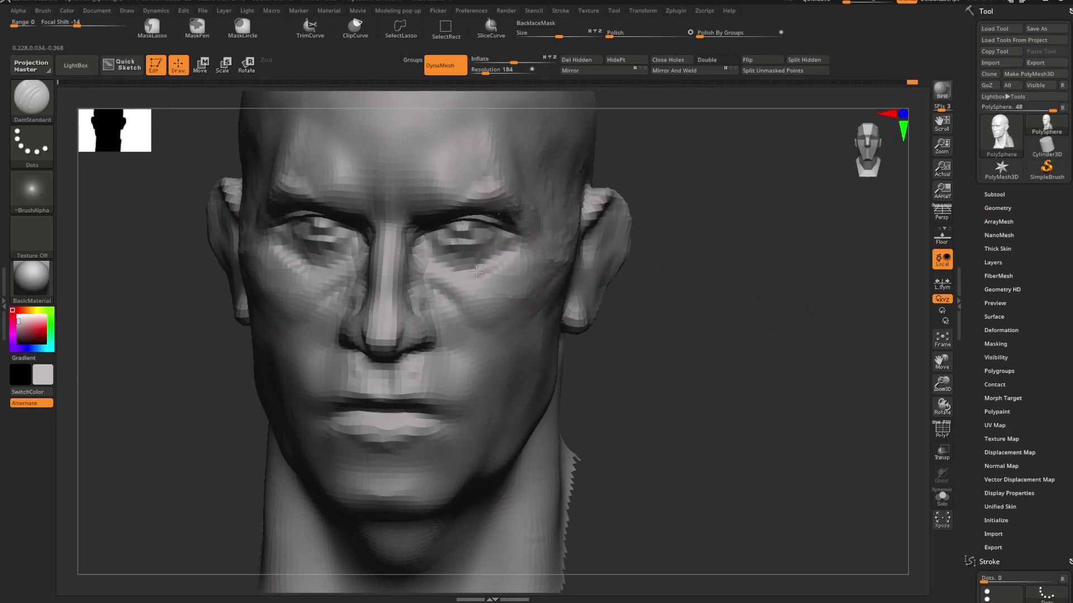
mouse_move(642, 272)
mouse_down()
mouse_move(702, 270)
mouse_move(685, 292)
mouse_move(655, 271)
mouse_move(666, 296)
mouse_move(643, 291)
mouse_up()
drag(562, 308, 582, 297)
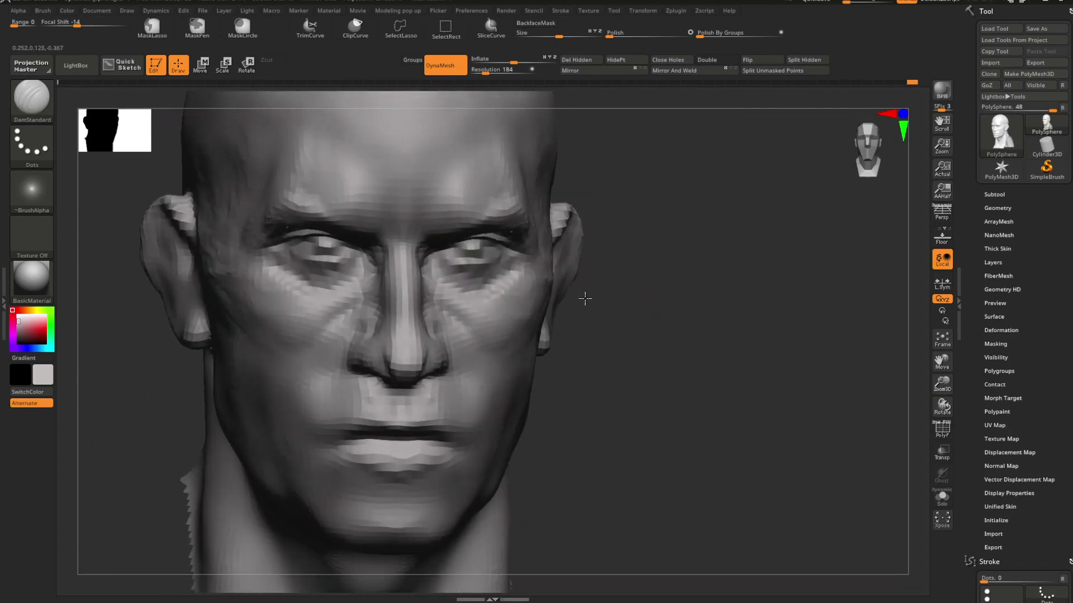
Step: Define the inner corners of the eyes beside the nose bridge with the DamStandard brush
drag(643, 279, 584, 282)
key(space)
drag(458, 264, 440, 263)
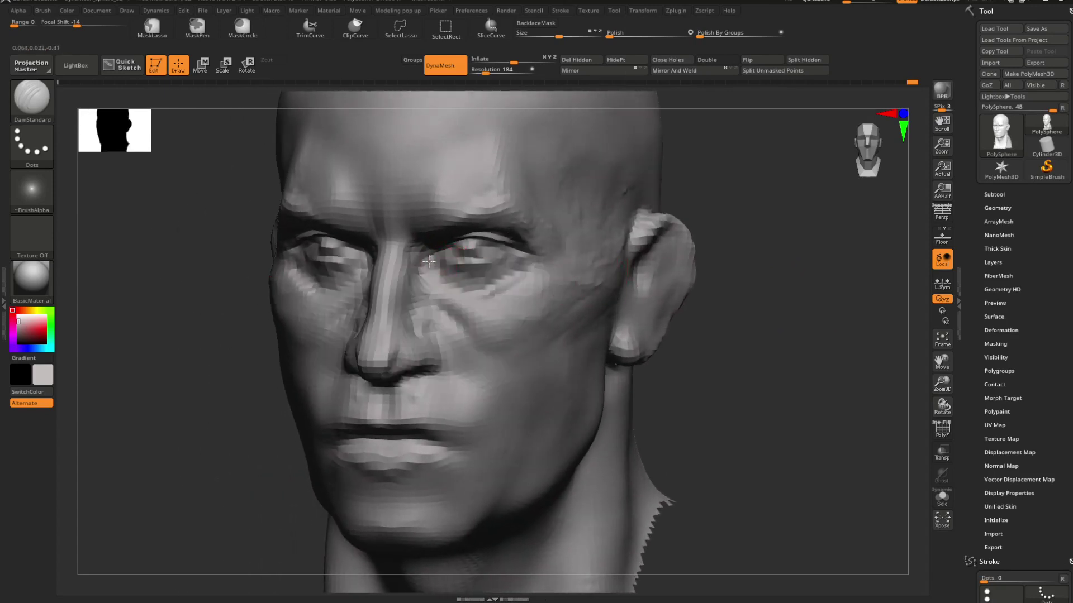
key(ctrl)
alt+drag(767, 253, 667, 316)
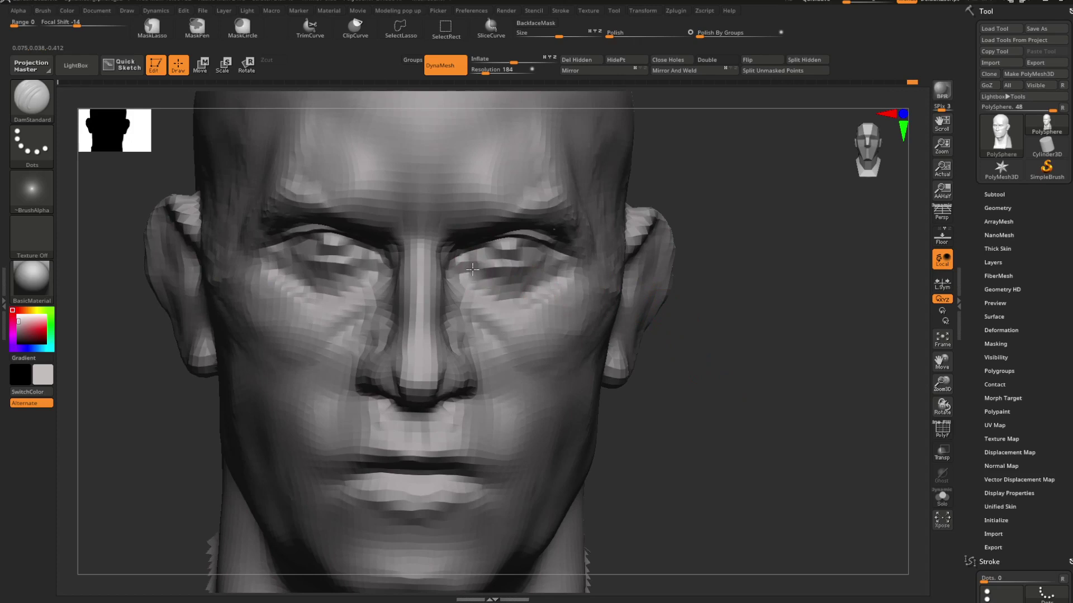
key(f)
mouse_move(651, 259)
mouse_down()
mouse_move(634, 304)
mouse_move(620, 306)
mouse_move(635, 321)
mouse_move(594, 321)
mouse_move(660, 397)
mouse_move(639, 361)
mouse_move(605, 342)
mouse_move(670, 327)
mouse_move(761, 355)
mouse_move(790, 315)
mouse_move(734, 296)
mouse_up()
Step: Reshape the upper eyelids with a resized Move Topological brush in three-quarter view
key(b)
key(m)
key(t)
key(space)
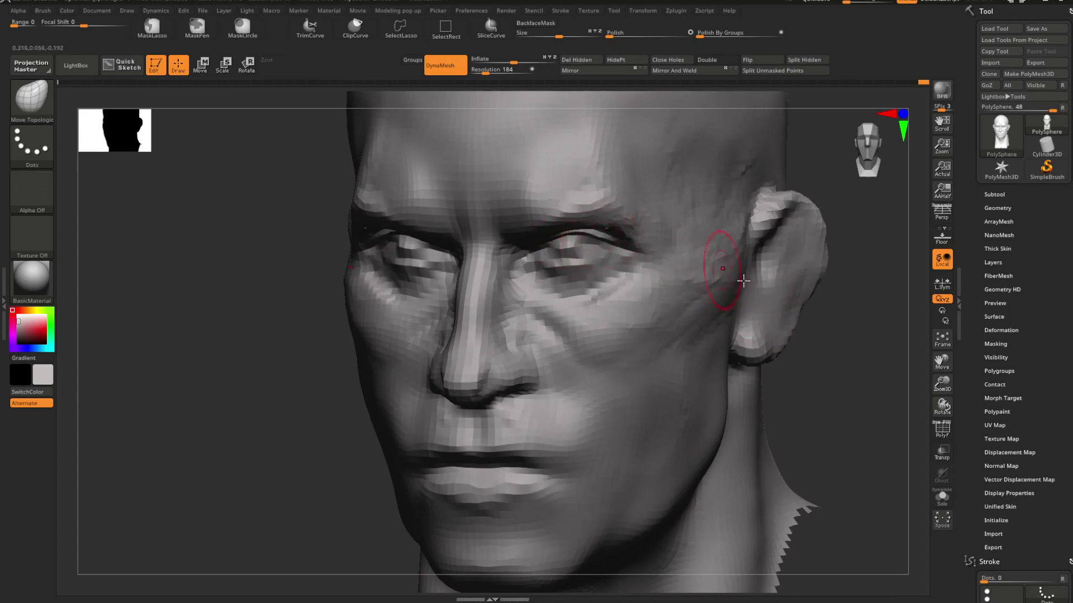
mouse_move(743, 281)
mouse_down()
mouse_move(769, 311)
mouse_move(707, 287)
mouse_move(797, 354)
mouse_move(757, 326)
mouse_move(746, 282)
mouse_up()
key(space)
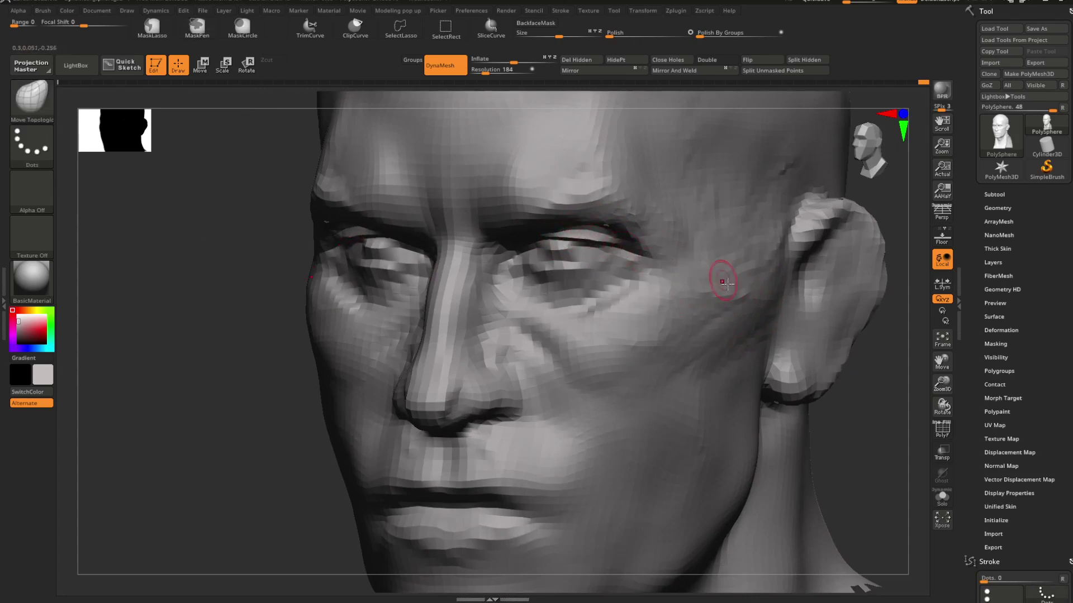
Step: Adjust the outer corners of the eyes with the Move Topological brush, checking the face from the front and three-quarter views
ctrl+right_drag(727, 284, 565, 258)
drag(564, 259, 718, 263)
ctrl+right_drag(719, 263, 811, 366)
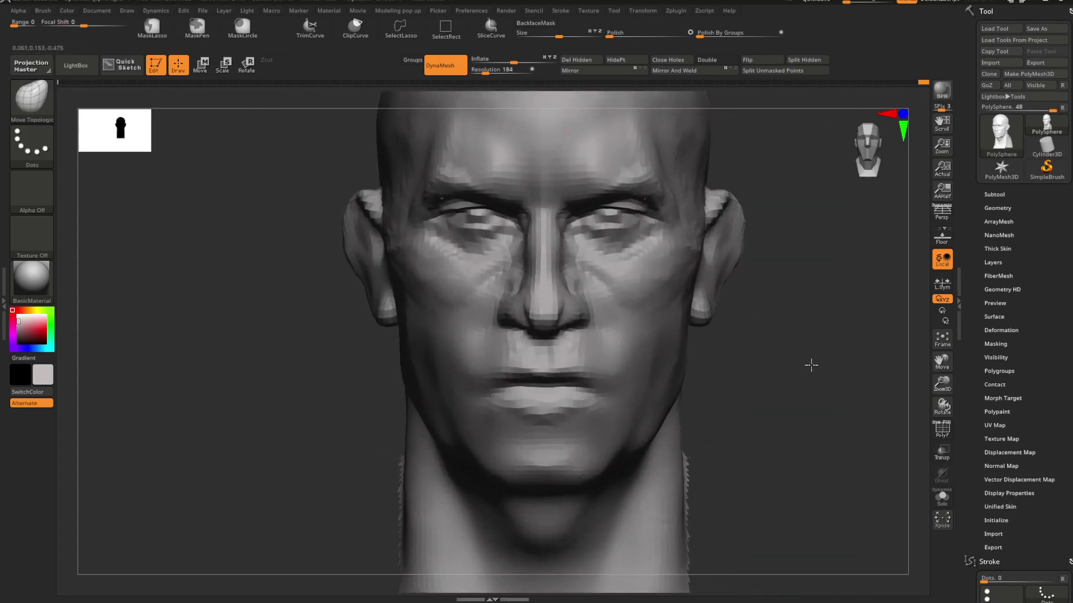
alt+drag(797, 290, 752, 321)
ctrl+right_drag(752, 320, 816, 358)
drag(815, 335, 726, 290)
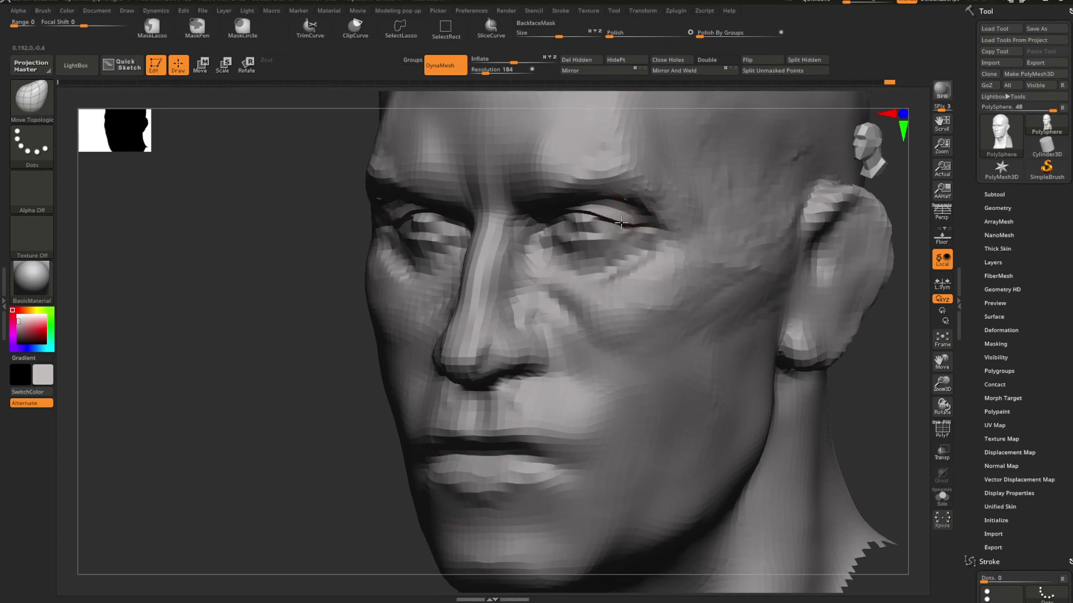
mouse_move(775, 287)
ctrl+right_down()
mouse_move(613, 273)
mouse_move(749, 287)
mouse_move(812, 268)
mouse_move(732, 240)
mouse_move(779, 304)
mouse_move(788, 276)
mouse_move(766, 263)
mouse_move(855, 268)
mouse_move(779, 278)
mouse_move(768, 261)
ctrl+right_up()
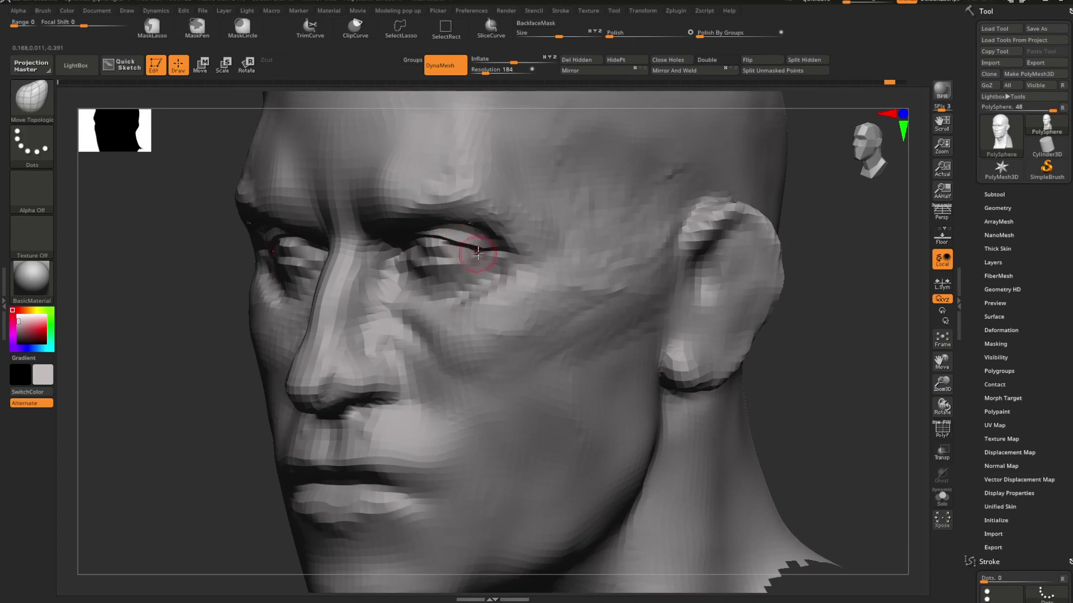
right_drag(489, 261, 631, 268)
Step: Carve sharper upper eyelid lines with the DamStandard brush
key(b)
key(d)
key(s)
right_drag(460, 247, 461, 276)
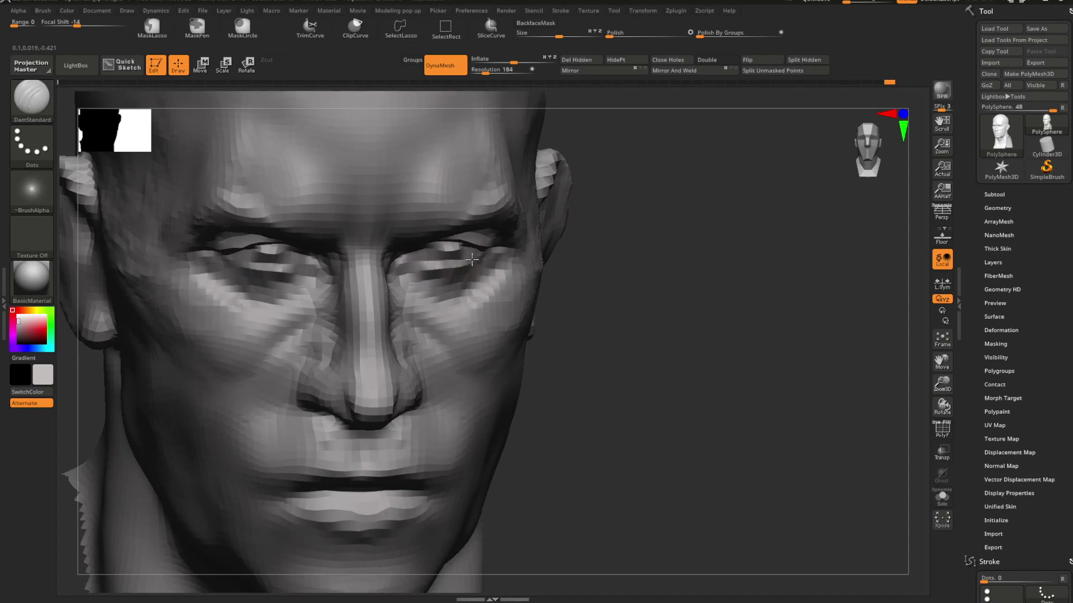
mouse_move(657, 250)
ctrl+right_down()
mouse_move(548, 244)
mouse_move(572, 251)
mouse_move(587, 230)
mouse_move(628, 257)
mouse_move(601, 233)
mouse_move(696, 381)
mouse_move(620, 314)
mouse_move(666, 351)
mouse_move(492, 301)
mouse_move(737, 271)
mouse_move(702, 278)
mouse_move(727, 290)
mouse_move(740, 342)
mouse_move(715, 333)
mouse_move(740, 333)
mouse_move(640, 332)
ctrl+right_up()
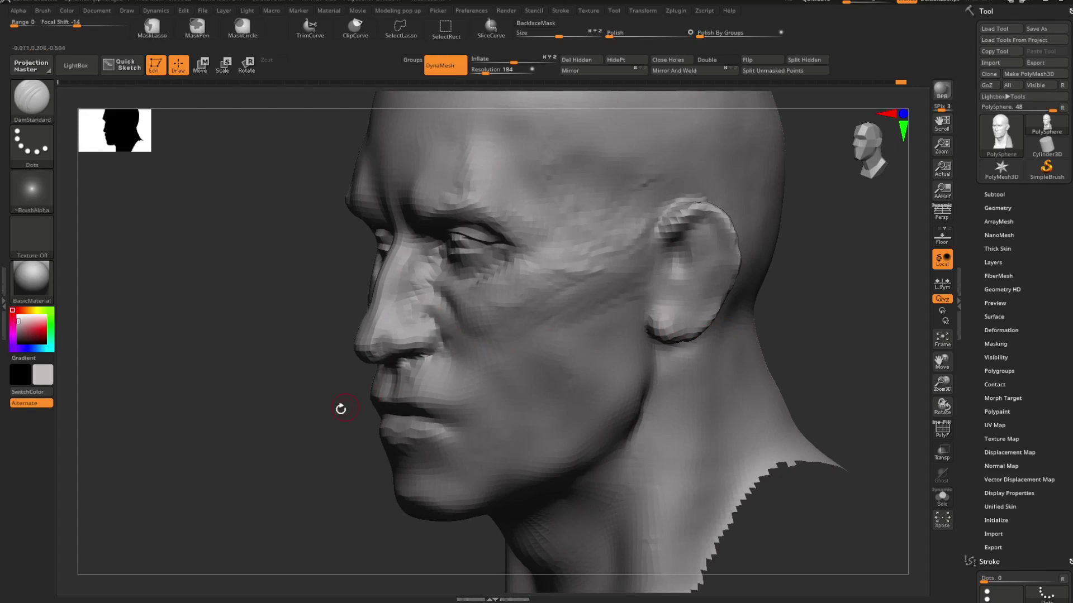
Step: Smooth the cheek surface beside the nostril wing in three-quarter view
right_drag(341, 409, 414, 399)
mouse_move(665, 357)
ctrl+right_down()
mouse_move(627, 335)
mouse_move(712, 370)
ctrl+right_up()
right_drag(659, 364, 725, 365)
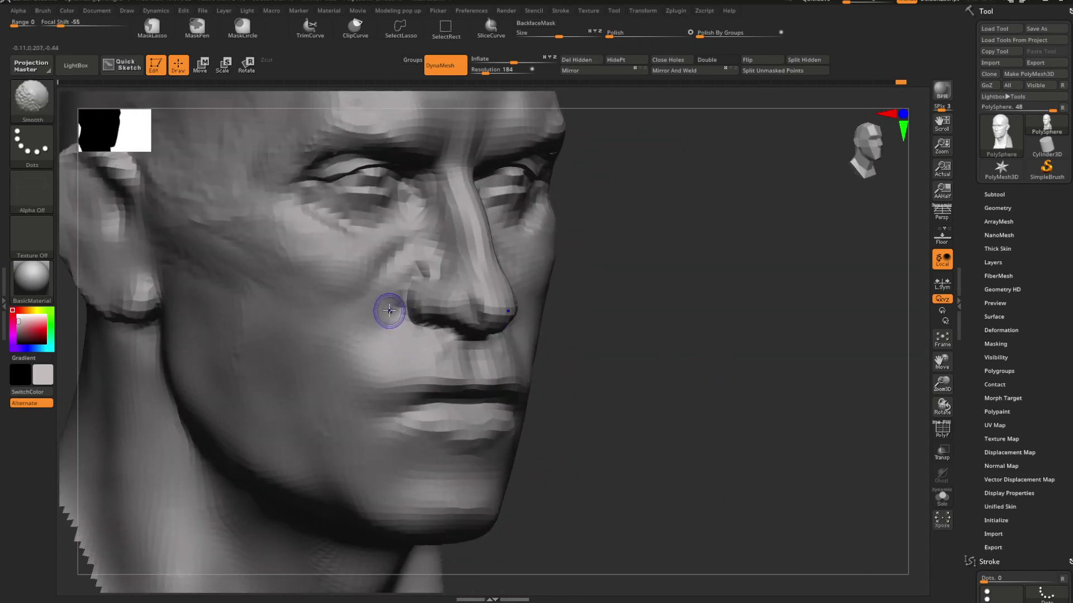
right_drag(413, 334, 617, 324)
Step: Reshape the nostril wings and the underside of the nose with a resized Move Topological brush, working partly from below
key(b)
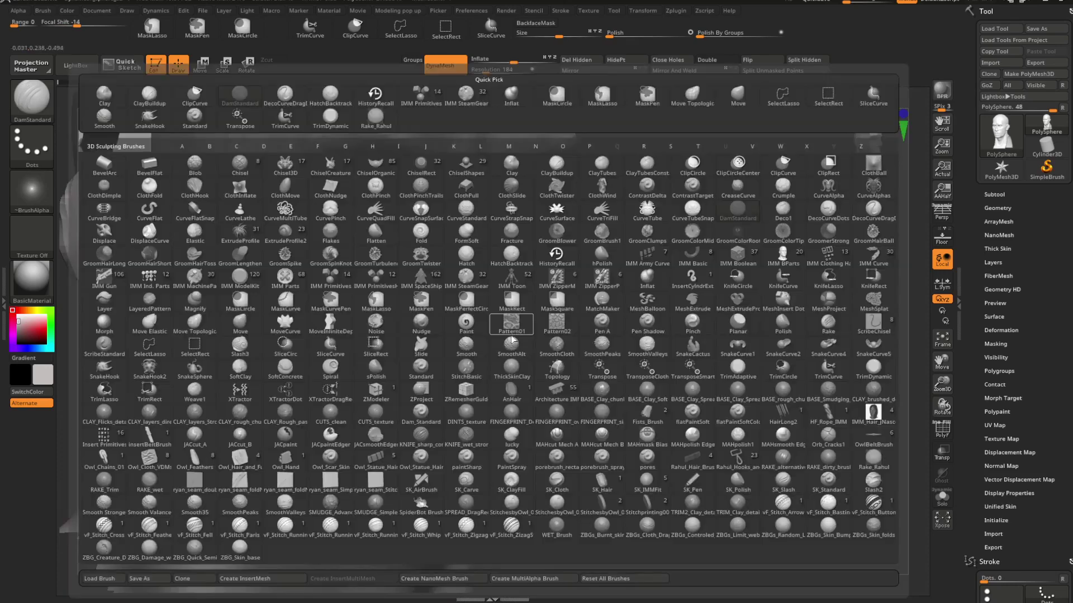
key(m)
key(t)
key(space)
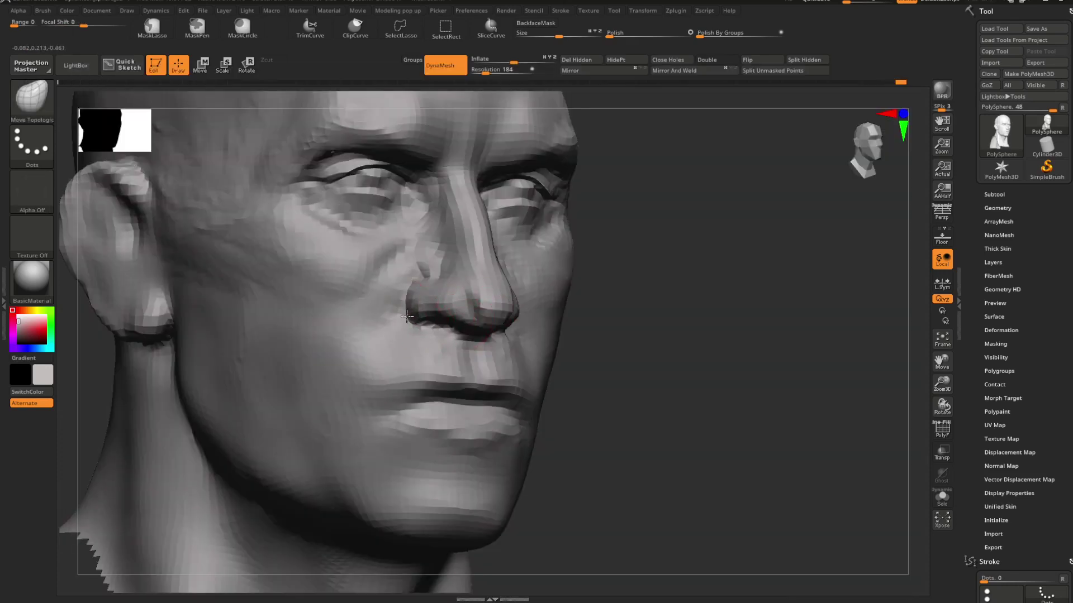
drag(604, 323, 715, 196)
key(space)
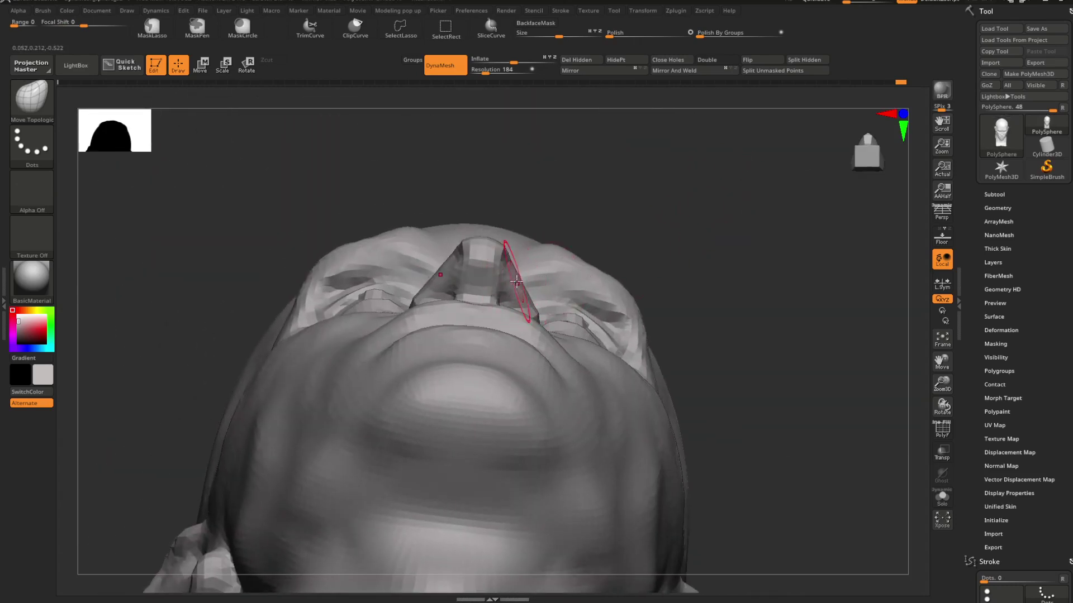
mouse_move(627, 213)
mouse_down()
mouse_move(668, 369)
mouse_move(726, 338)
mouse_move(690, 322)
mouse_move(745, 347)
mouse_move(722, 278)
mouse_up()
key(space)
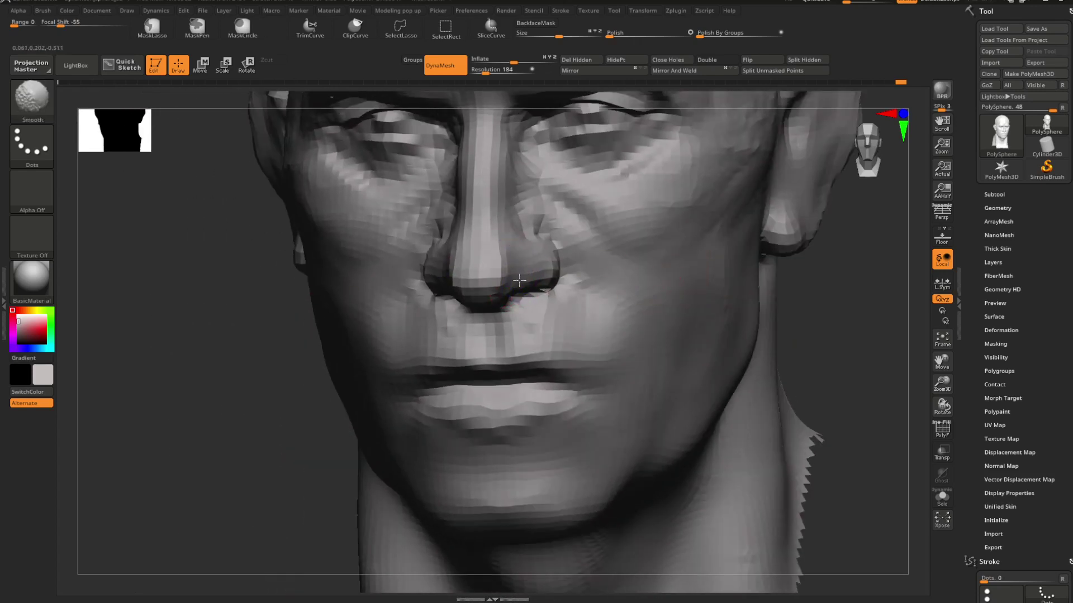
Step: Smooth the nose tip and push it into shape in profile with the Move Topological brush, checking it from the front
key(f)
mouse_move(747, 273)
mouse_down()
mouse_move(740, 294)
mouse_move(659, 259)
mouse_move(706, 352)
mouse_move(730, 352)
mouse_move(526, 303)
mouse_up()
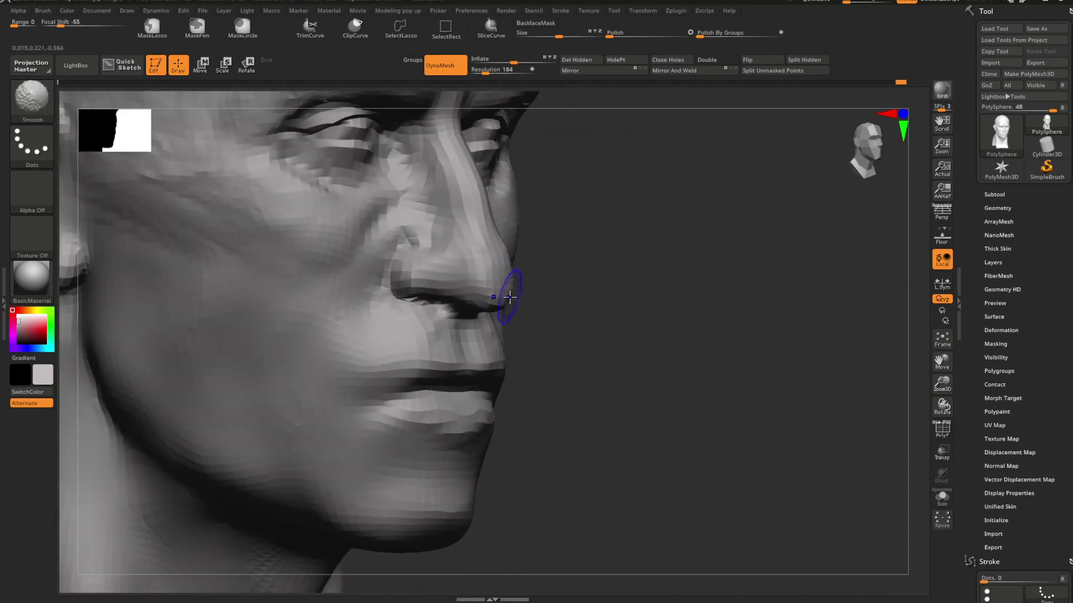
mouse_move(585, 274)
mouse_down()
mouse_move(635, 294)
mouse_move(485, 285)
mouse_up()
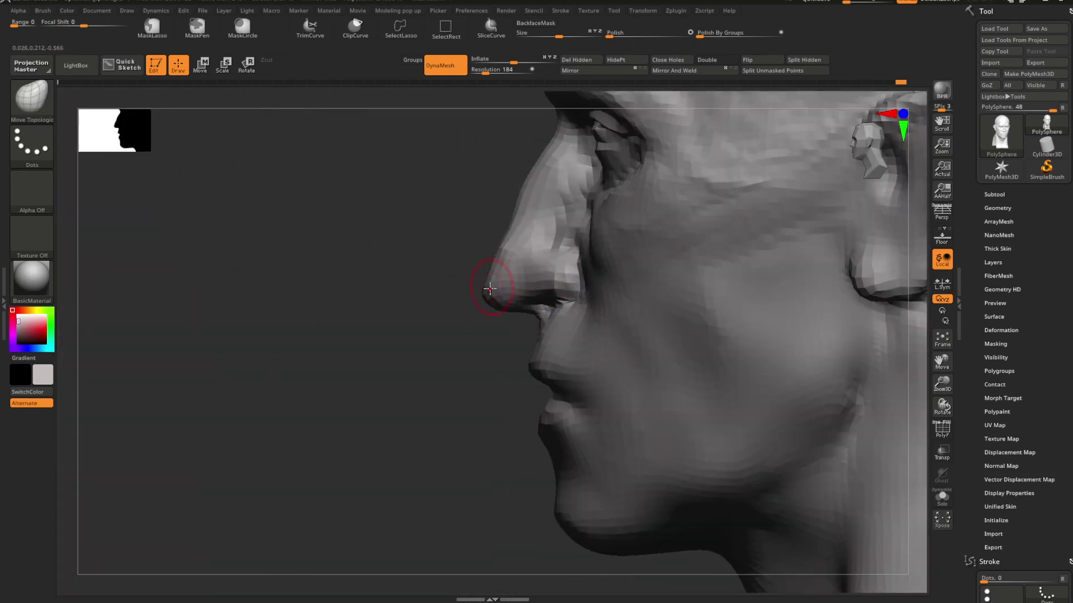
mouse_move(490, 289)
mouse_down()
mouse_move(469, 324)
mouse_move(507, 307)
mouse_up()
shift+drag(383, 361, 411, 336)
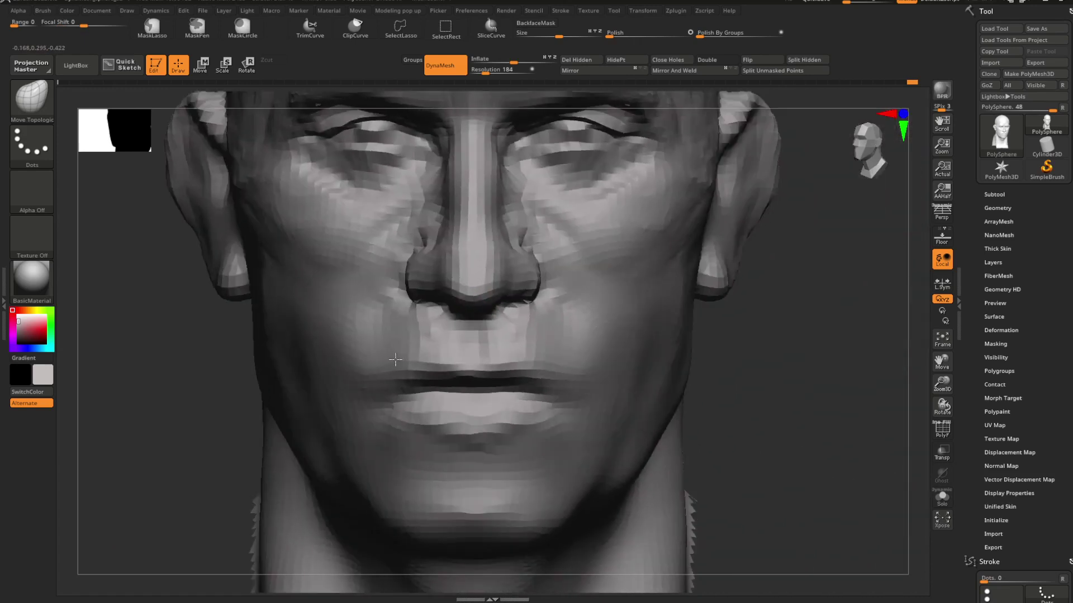
alt+drag(740, 330, 632, 299)
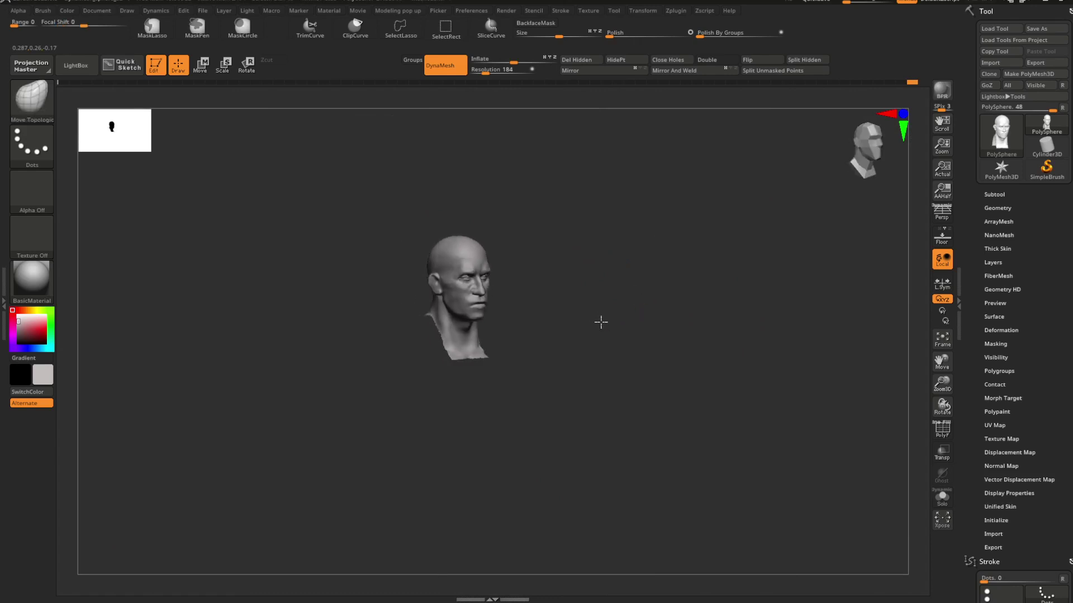
Step: Adjust the mouth and lower cheek contours in side view with a resized Move Topological brush
drag(602, 322, 749, 301)
key(b)
key(m)
key(t)
key(space)
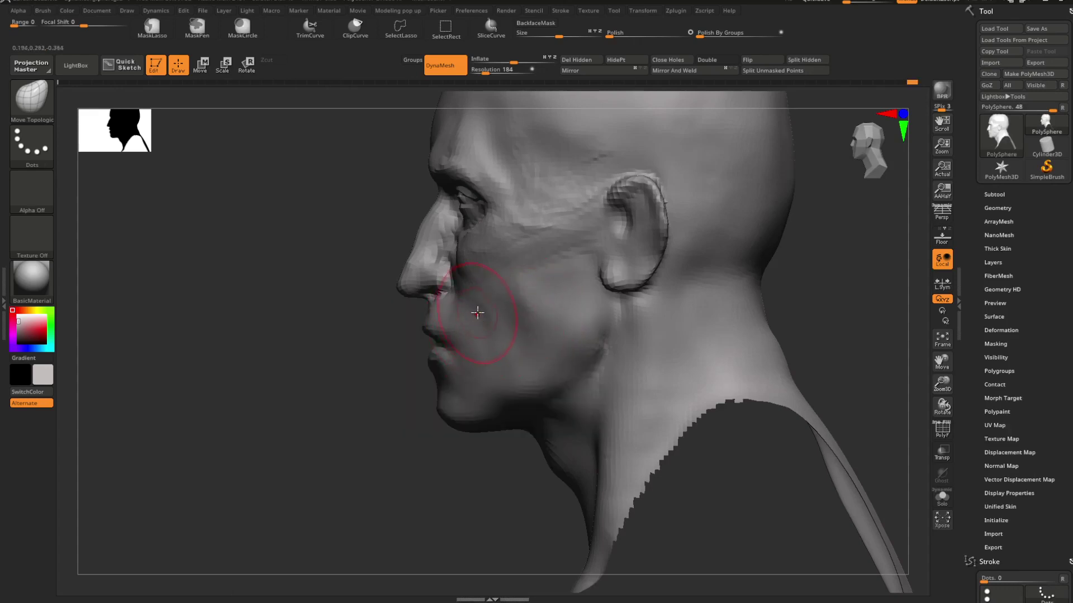
key(space)
drag(412, 355, 413, 382)
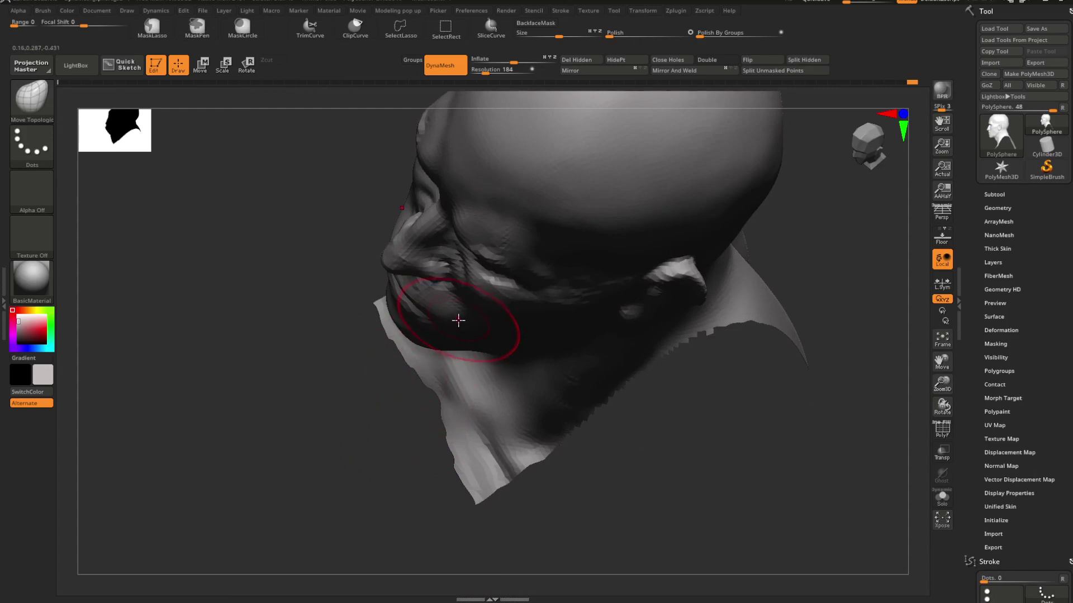
drag(466, 316, 498, 366)
mouse_move(805, 444)
alt+mouse_down()
mouse_move(665, 391)
mouse_move(718, 300)
mouse_move(729, 357)
mouse_move(752, 347)
alt+mouse_up()
key(ctrl)
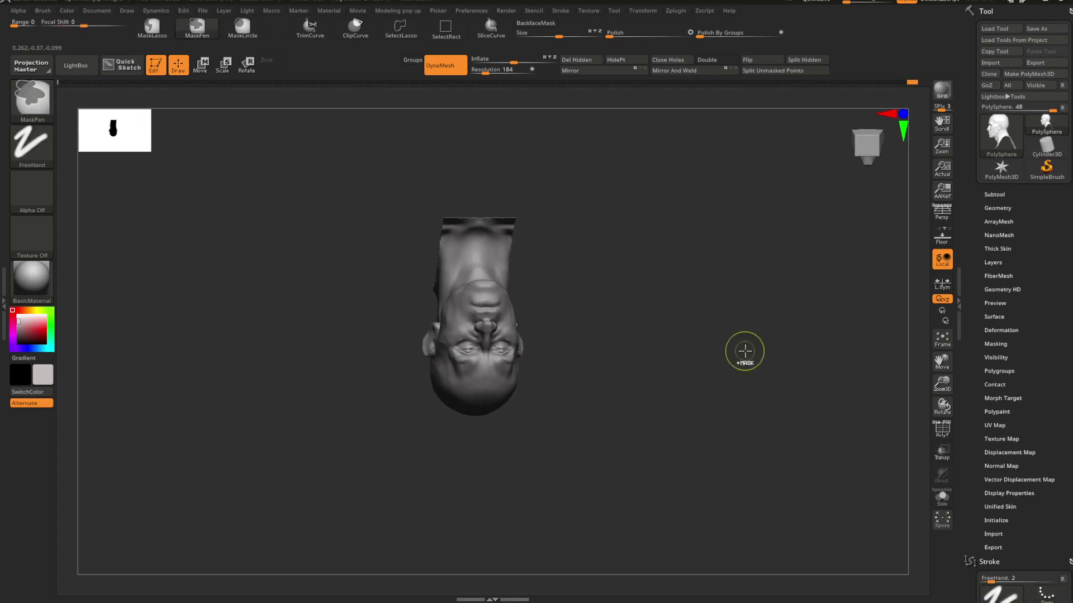
key(ctrl)
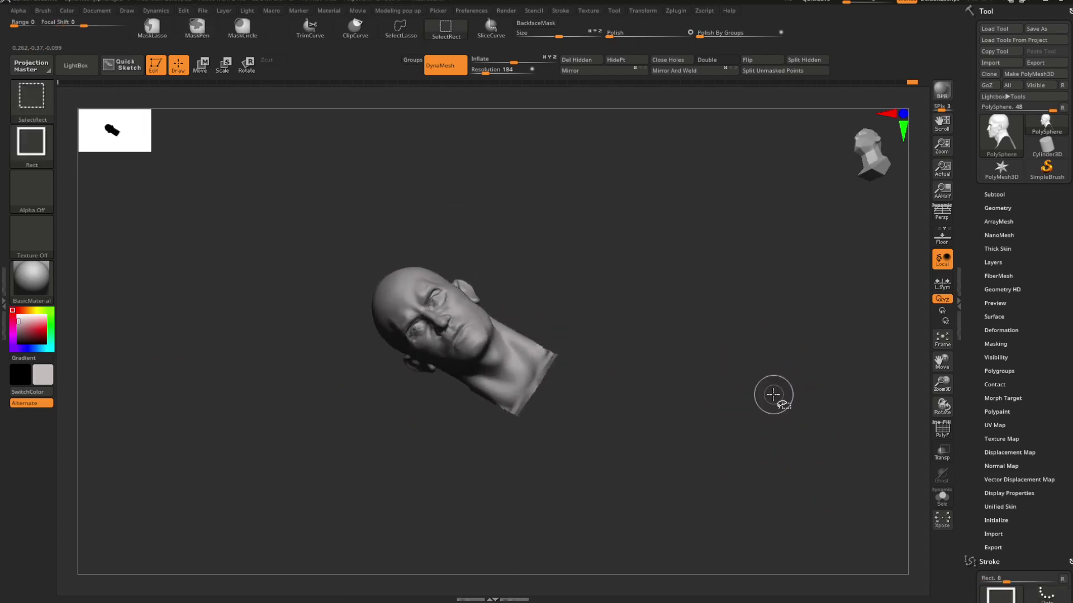
mouse_move(763, 364)
mouse_down()
mouse_move(743, 390)
mouse_move(781, 359)
mouse_move(795, 361)
mouse_move(757, 343)
mouse_move(779, 359)
mouse_move(749, 363)
mouse_move(759, 374)
mouse_move(723, 360)
mouse_move(766, 383)
mouse_move(743, 388)
mouse_move(739, 354)
mouse_move(723, 359)
mouse_move(708, 347)
mouse_move(737, 354)
mouse_move(744, 297)
mouse_move(760, 323)
mouse_move(709, 328)
mouse_move(723, 353)
mouse_move(665, 332)
mouse_move(700, 315)
mouse_move(737, 355)
mouse_move(551, 297)
mouse_up()
key(ctrl)
key(ctrl+shift)
Step: Refine the profile of the nose, lips and chin with the Move Topological brush, changing its size as needed
key(space)
key(ctrl)
key(space)
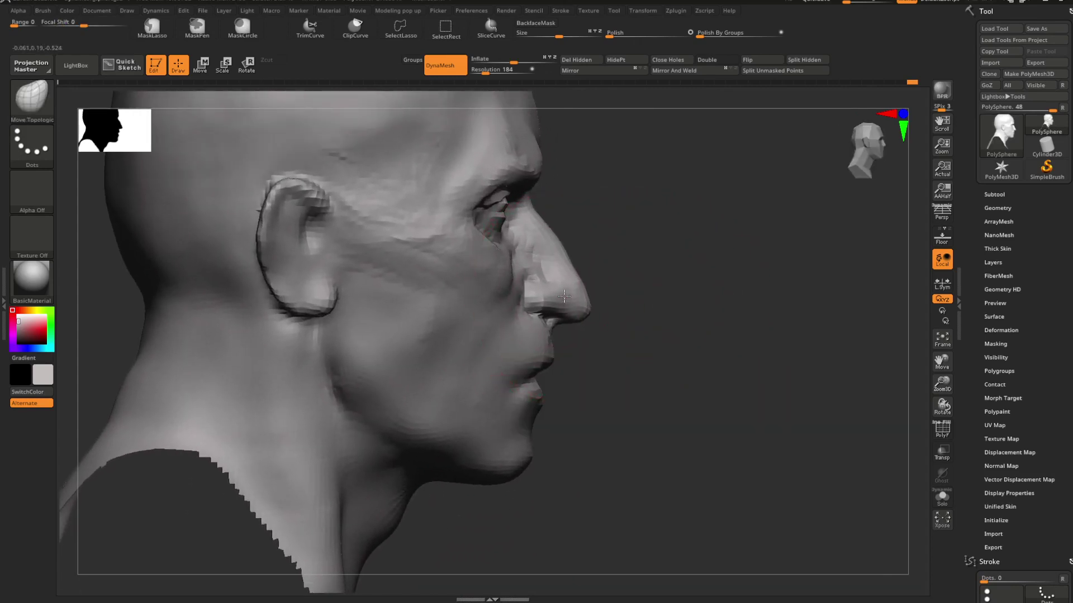
mouse_move(626, 301)
alt+mouse_down()
mouse_move(644, 311)
mouse_move(634, 314)
mouse_move(695, 309)
mouse_move(708, 297)
mouse_move(732, 308)
mouse_move(682, 311)
mouse_move(743, 381)
alt+mouse_up()
mouse_move(656, 311)
mouse_down()
mouse_move(682, 307)
mouse_move(664, 312)
mouse_move(643, 297)
mouse_up()
key(space)
key(space)
key(space)
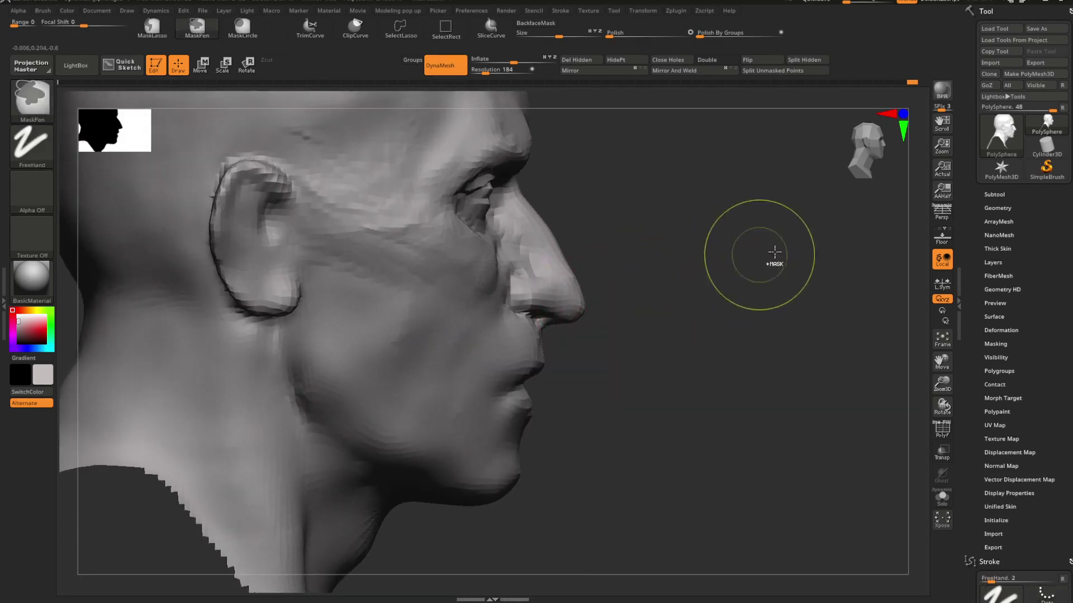
Step: Turn on perspective distortion after comparing the head with and without it
click(941, 218)
alt+drag(776, 297, 610, 287)
mouse_move(685, 297)
mouse_down()
mouse_move(668, 296)
mouse_move(692, 280)
mouse_move(718, 294)
mouse_move(718, 311)
mouse_move(703, 301)
mouse_up()
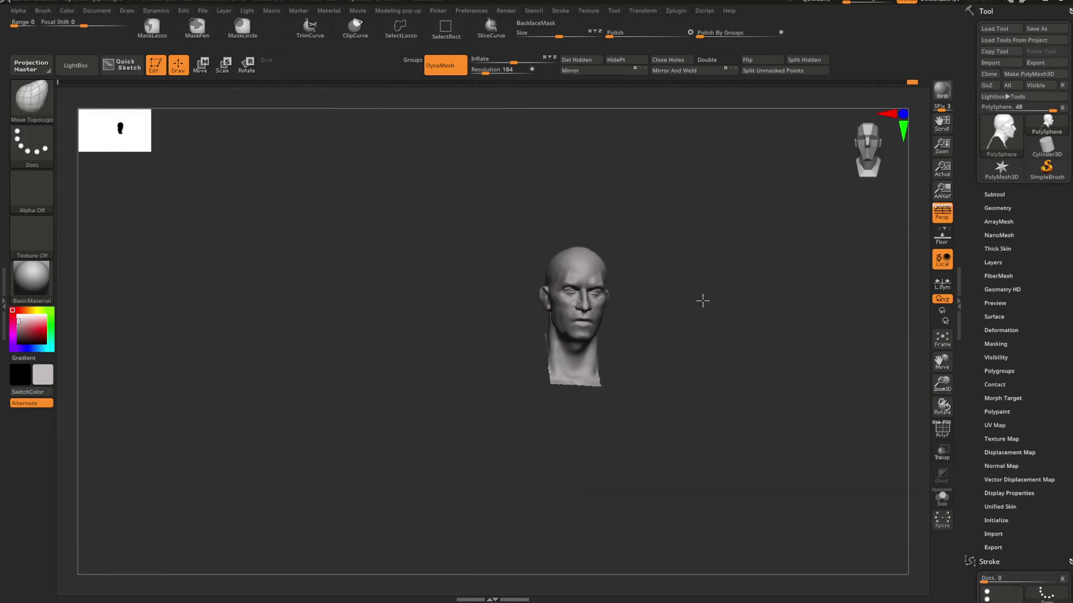
click(943, 220)
drag(819, 263, 912, 214)
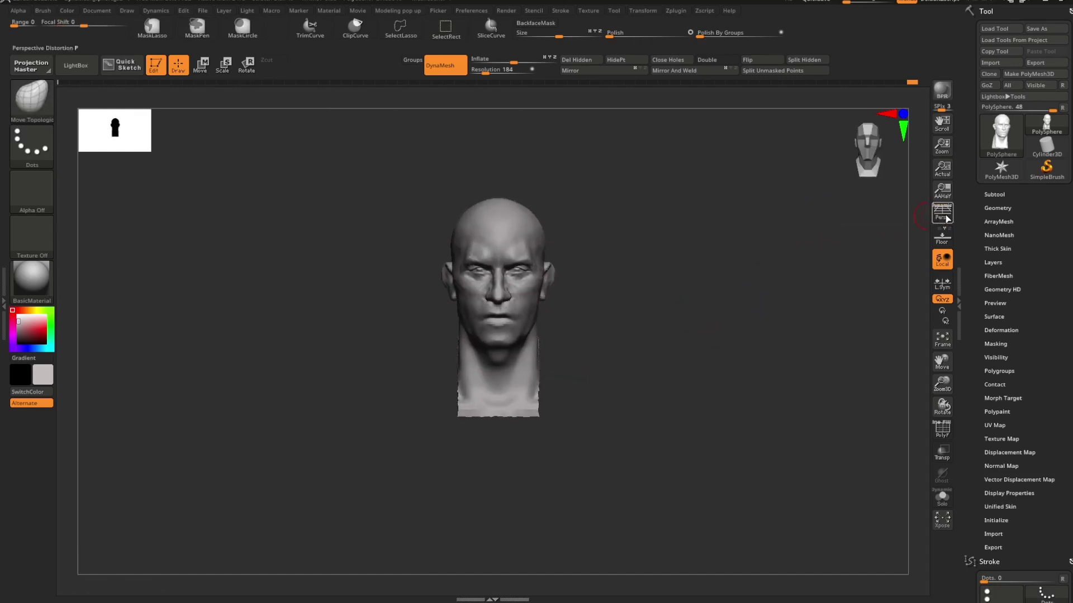
alt+drag(678, 310, 632, 354)
Step: Correct the nose base and upper lip in profile with a resized Move Topological brush in perspective view
key(space)
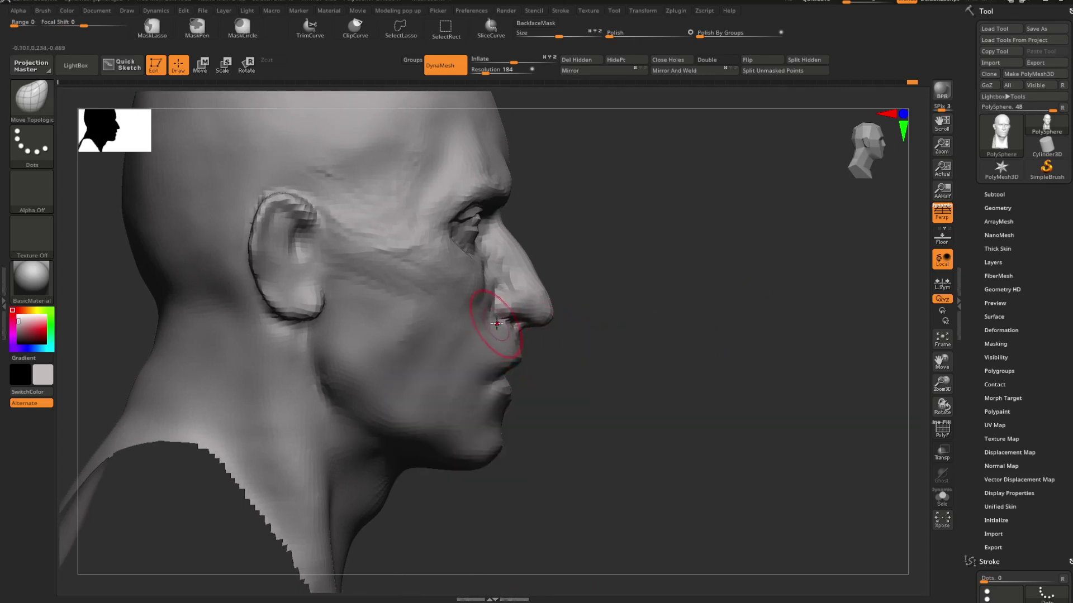
alt+drag(599, 331, 575, 343)
mouse_move(637, 356)
mouse_down()
mouse_move(672, 335)
mouse_move(648, 347)
mouse_move(692, 388)
mouse_up()
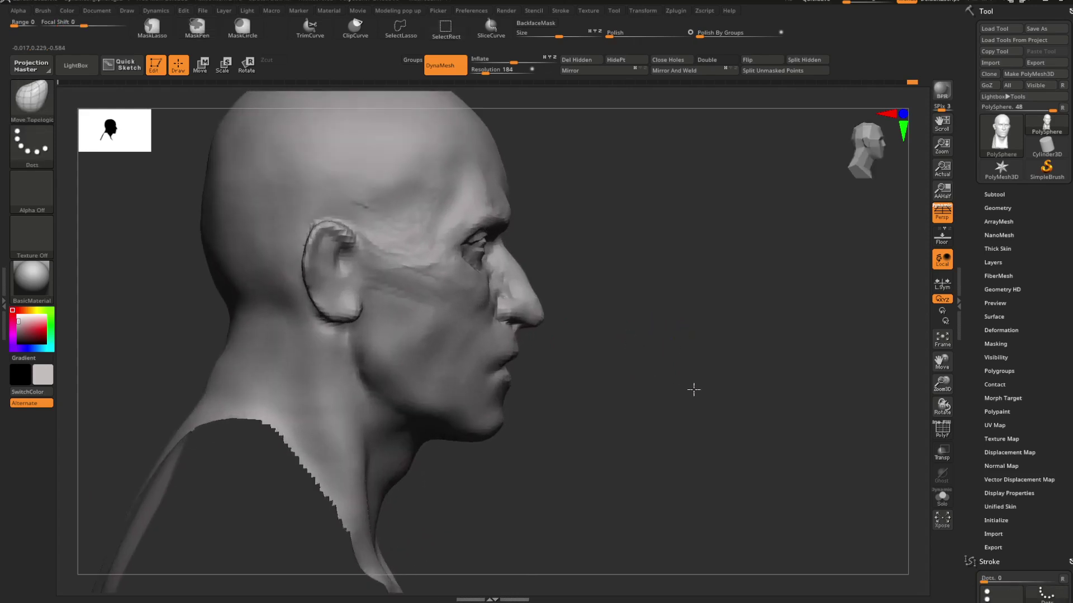
alt+drag(649, 306, 670, 395)
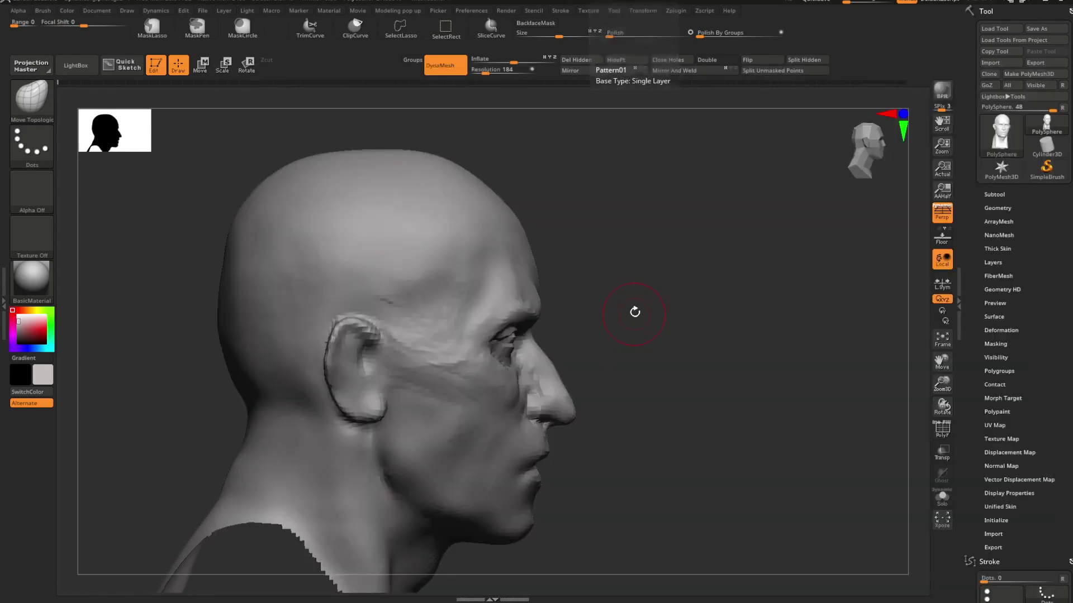
Step: Adjust the forehead and brow contour from the side and above with a larger Move Topological brush
key(space)
mouse_move(634, 311)
mouse_down()
mouse_move(656, 340)
mouse_move(618, 349)
mouse_up()
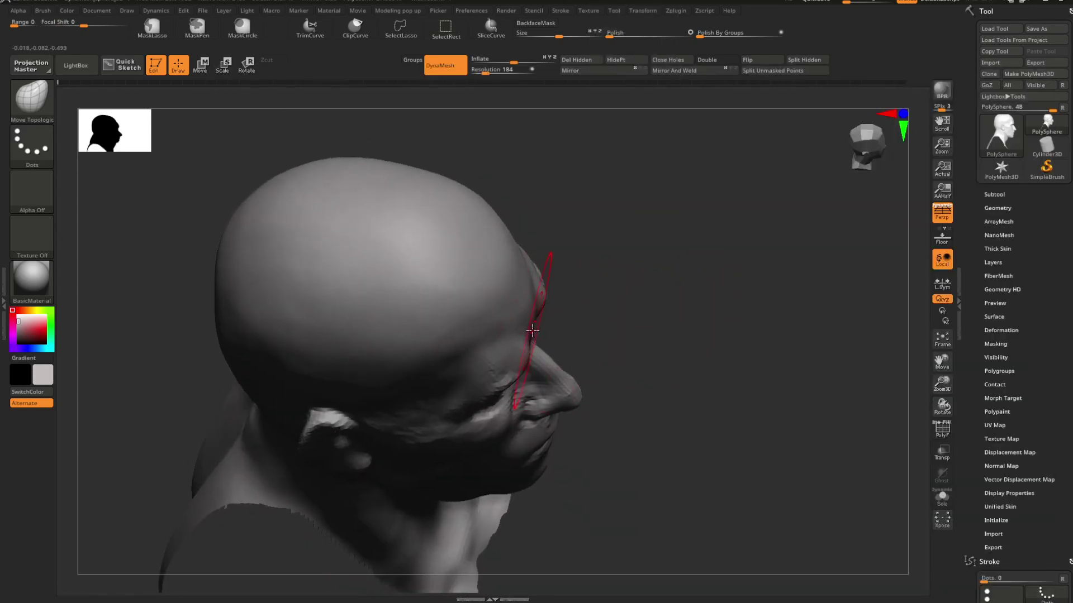
mouse_move(569, 325)
mouse_down()
mouse_move(615, 308)
mouse_move(596, 333)
mouse_move(615, 357)
mouse_move(732, 272)
mouse_move(718, 257)
mouse_move(752, 308)
mouse_move(743, 277)
mouse_move(752, 278)
mouse_up()
Step: Build up the forehead above the brows with a resized ClayBuildup brush and smooth the added volume
key(b)
key(c)
key(b)
key(space)
key(space)
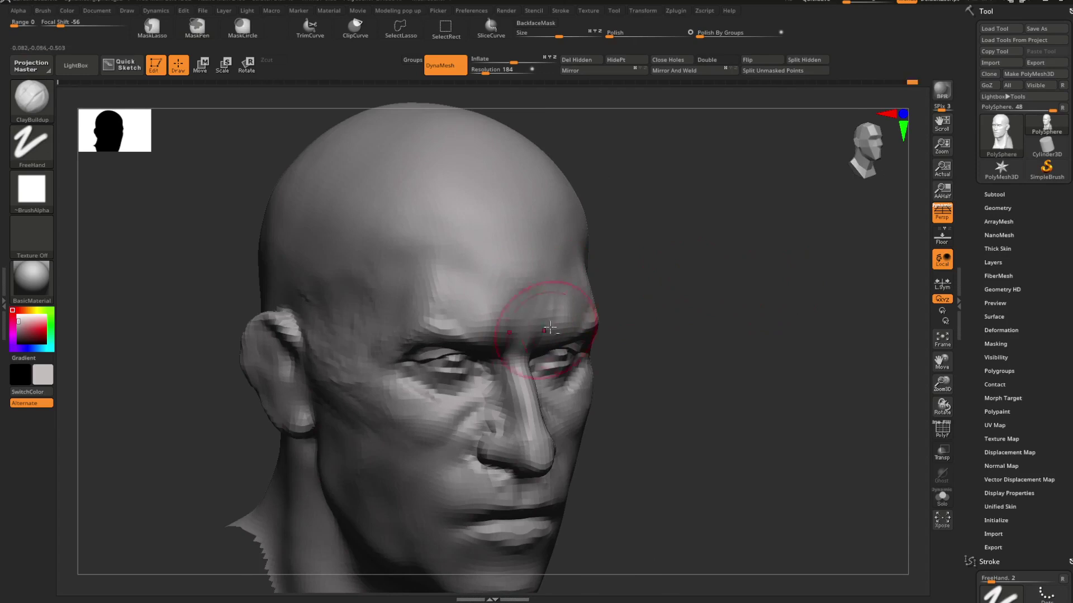
drag(549, 328, 589, 288)
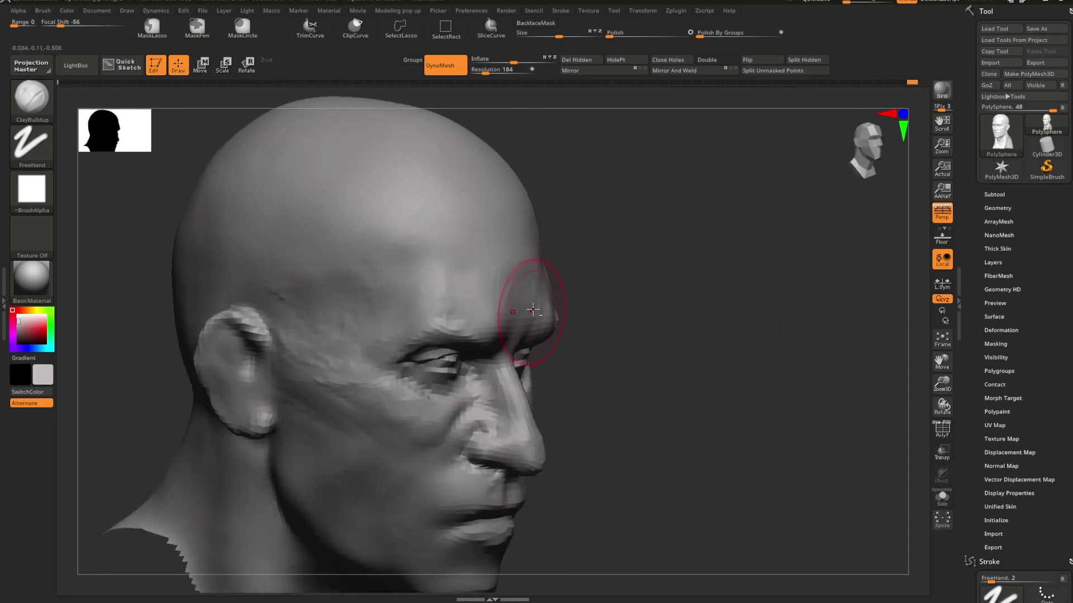
shift+drag(533, 309, 624, 281)
alt+drag(776, 288, 664, 288)
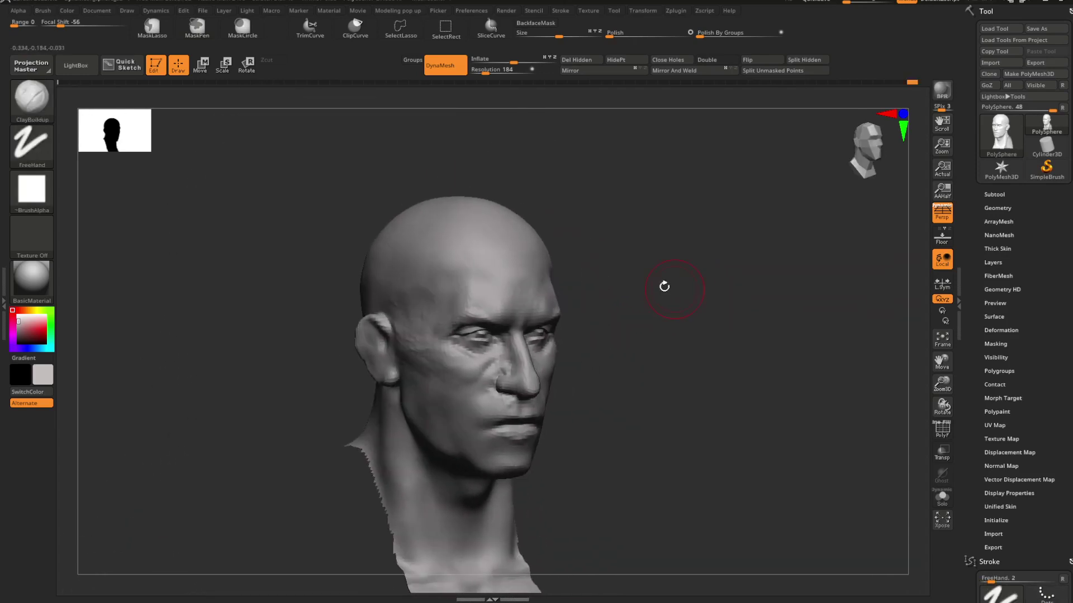
mouse_move(533, 263)
shift+mouse_down()
mouse_move(526, 275)
mouse_move(675, 311)
mouse_move(683, 266)
mouse_move(698, 273)
shift+mouse_up()
Step: Carve horizontal wrinkles across the forehead with a resized DamStandard brush and check the head from the front
key(b)
key(d)
key(s)
key(space)
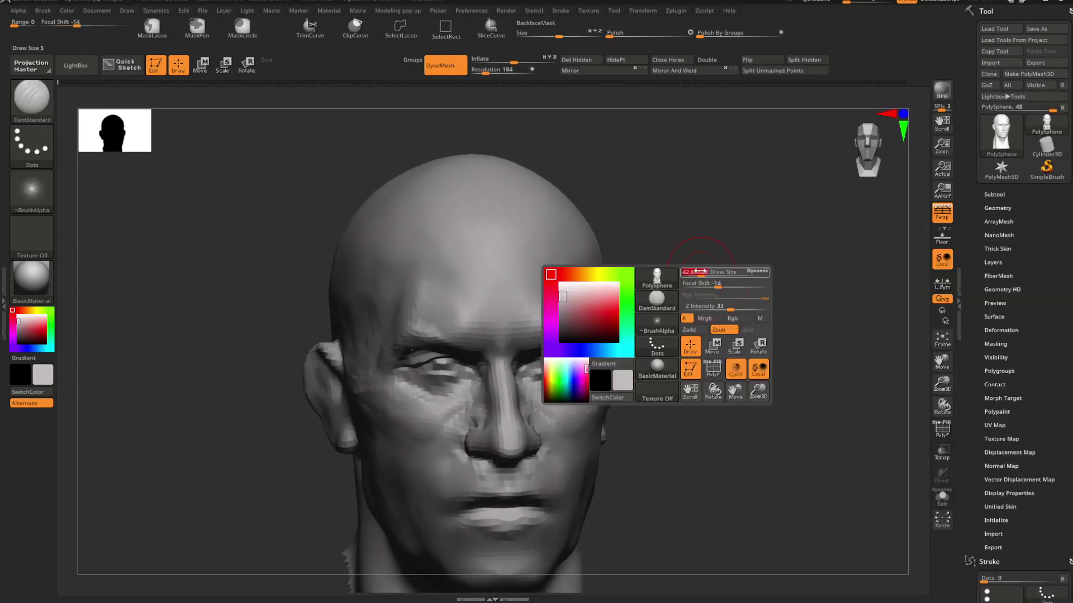
key(space)
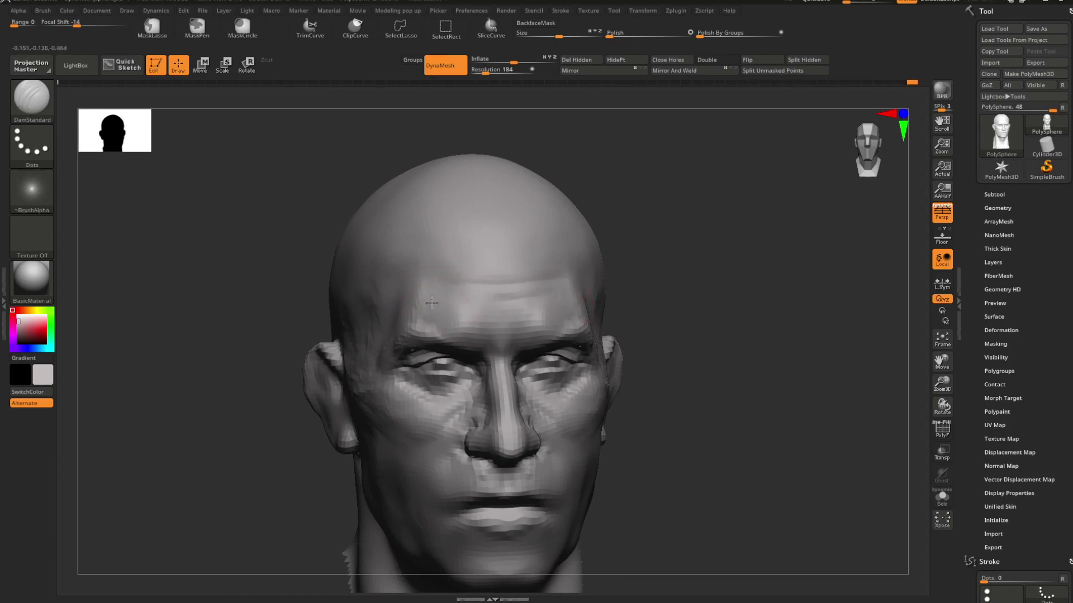
drag(699, 296, 648, 304)
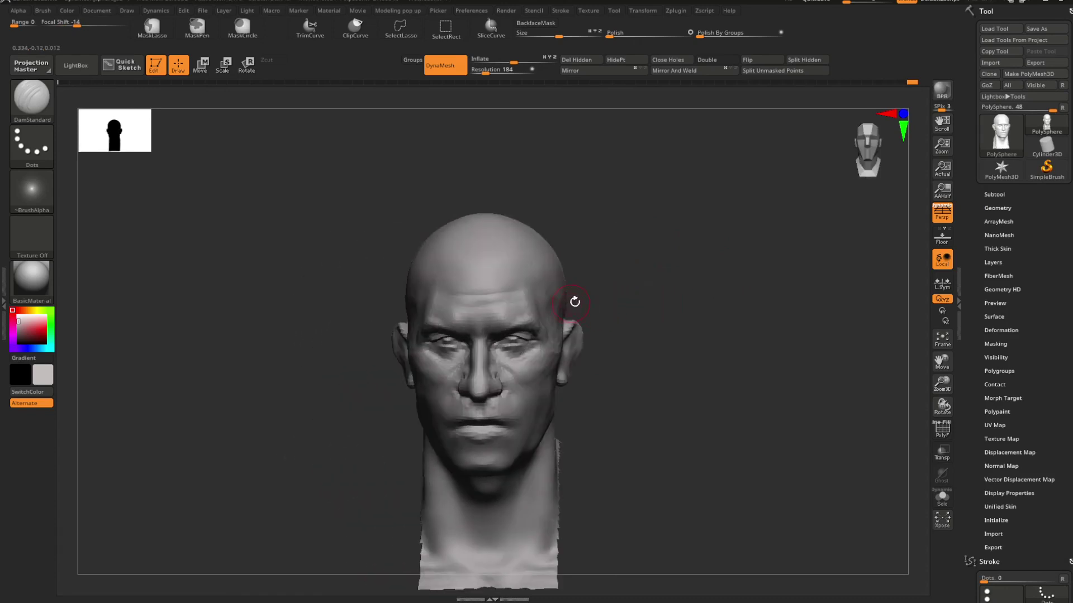
mouse_move(575, 302)
shift+mouse_down()
mouse_move(661, 316)
mouse_move(620, 305)
mouse_move(613, 332)
mouse_move(656, 288)
mouse_move(661, 306)
mouse_move(648, 321)
mouse_move(691, 360)
mouse_move(666, 314)
mouse_move(554, 372)
mouse_move(536, 354)
mouse_move(620, 359)
mouse_move(614, 333)
shift+mouse_up()
right_click(663, 315)
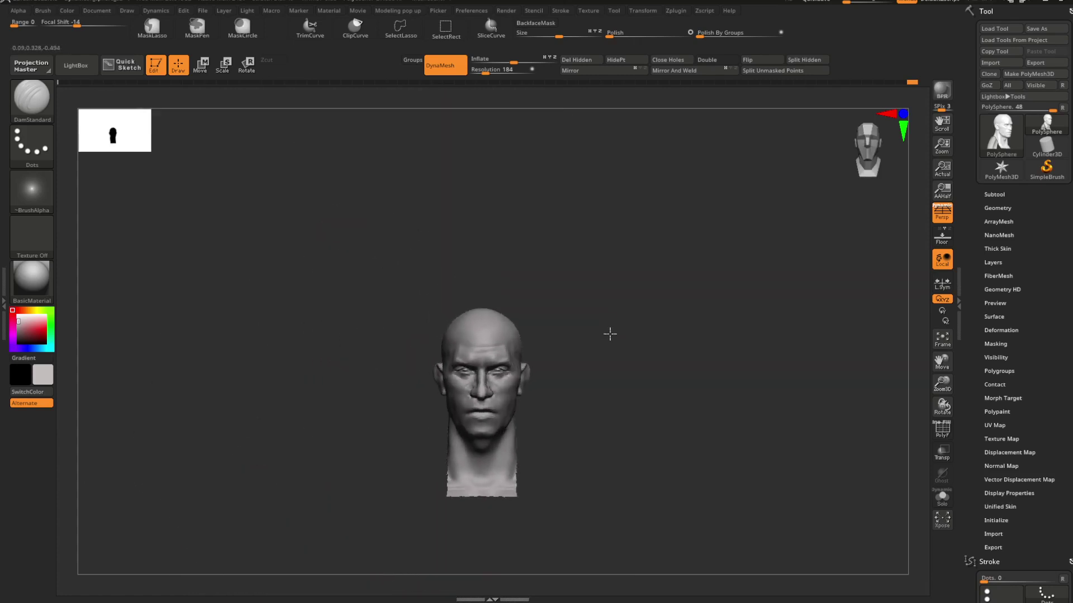
Step: Adjust the nose bridge and the area under the eye in profile with a resized Move Topological brush
alt+drag(627, 292, 652, 311)
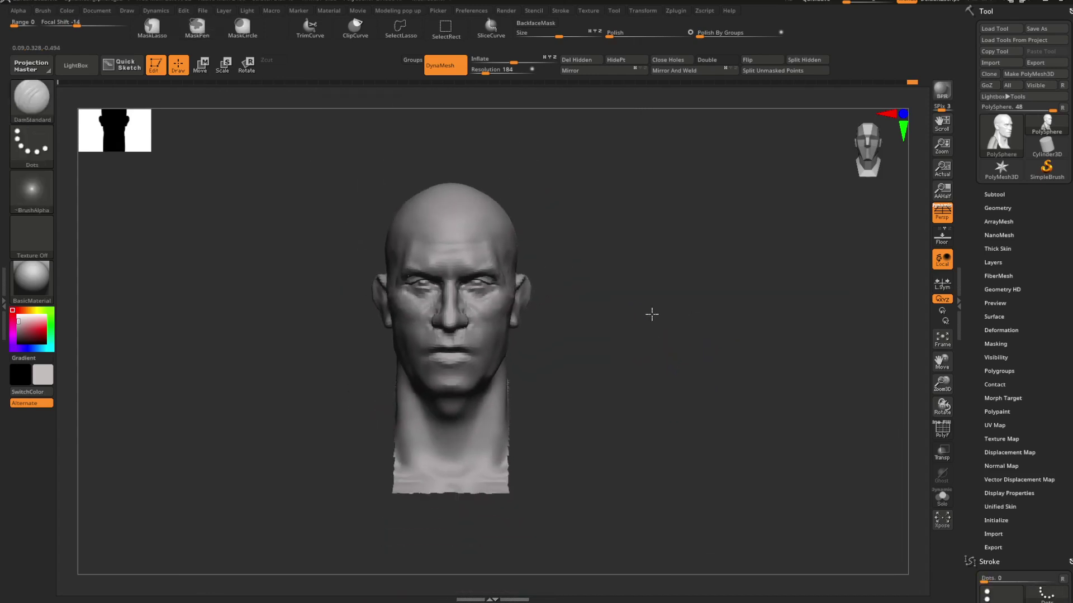
mouse_move(654, 363)
mouse_down()
mouse_move(680, 350)
mouse_move(660, 351)
mouse_move(689, 349)
mouse_move(688, 378)
mouse_move(702, 394)
mouse_move(665, 352)
mouse_move(696, 367)
mouse_move(680, 346)
mouse_move(693, 325)
mouse_move(678, 367)
mouse_move(689, 369)
mouse_move(660, 371)
mouse_move(676, 339)
mouse_move(646, 329)
mouse_up()
key(b)
key(m)
key(t)
key(space)
key(space)
key(space)
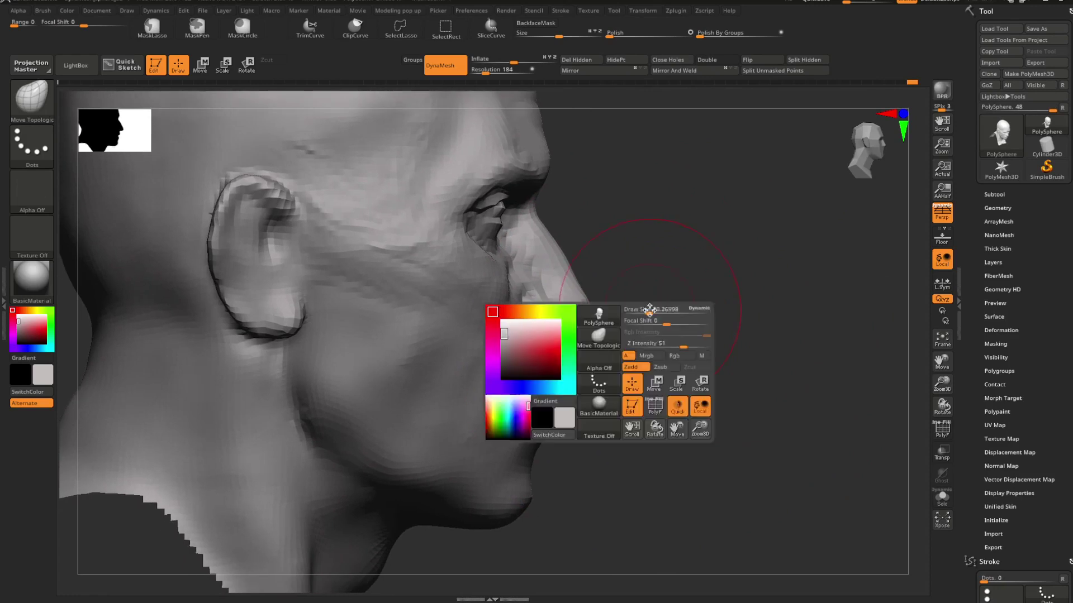
key(space)
drag(588, 270, 607, 281)
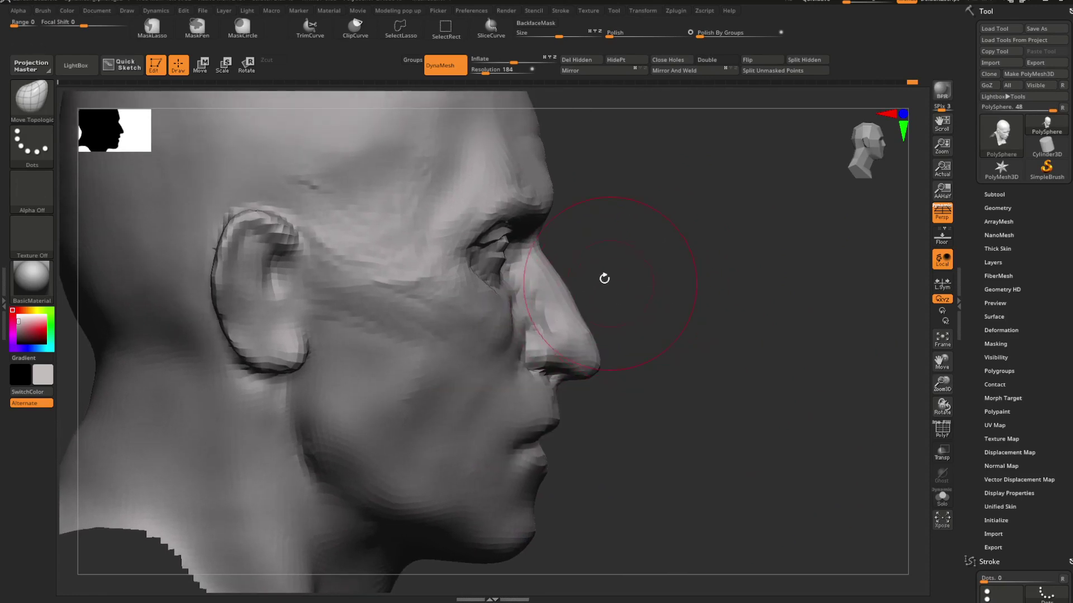
key(space)
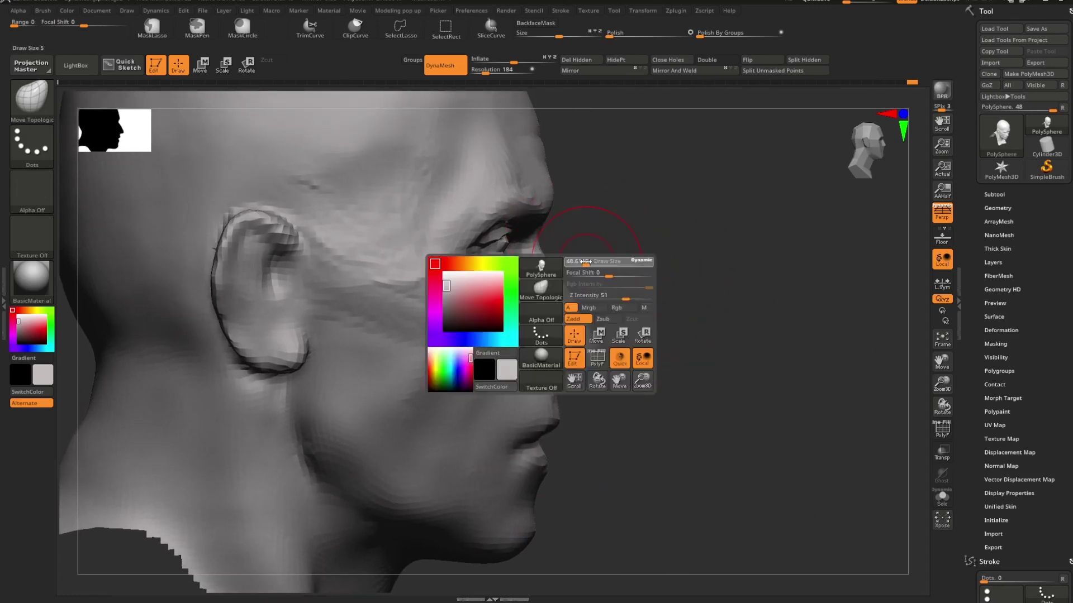
key(space)
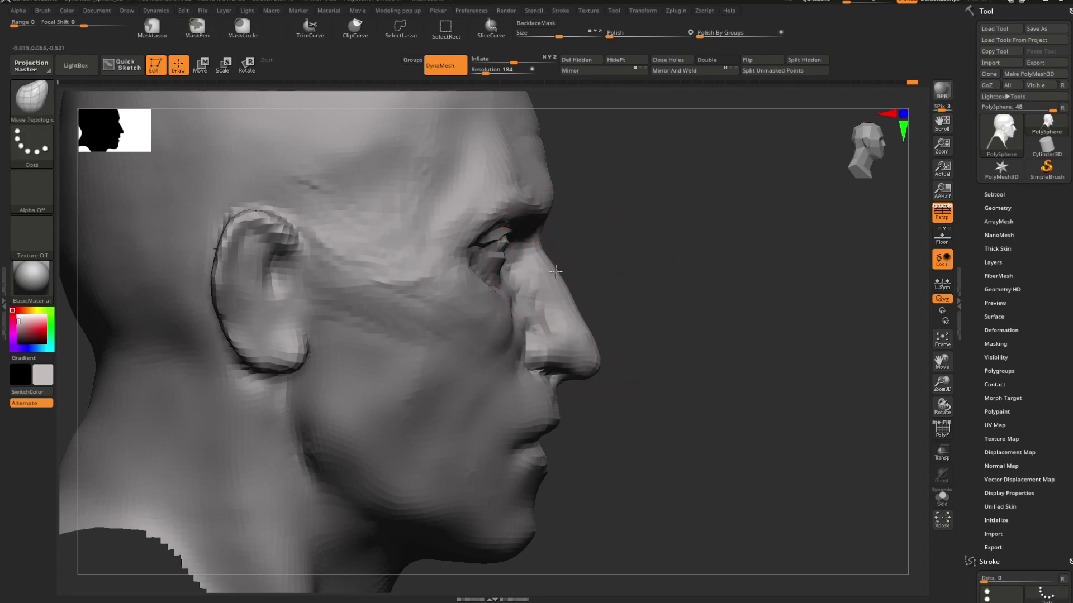
mouse_move(628, 269)
mouse_down()
mouse_move(620, 296)
mouse_move(625, 279)
mouse_move(580, 269)
mouse_move(696, 282)
mouse_move(708, 349)
mouse_up()
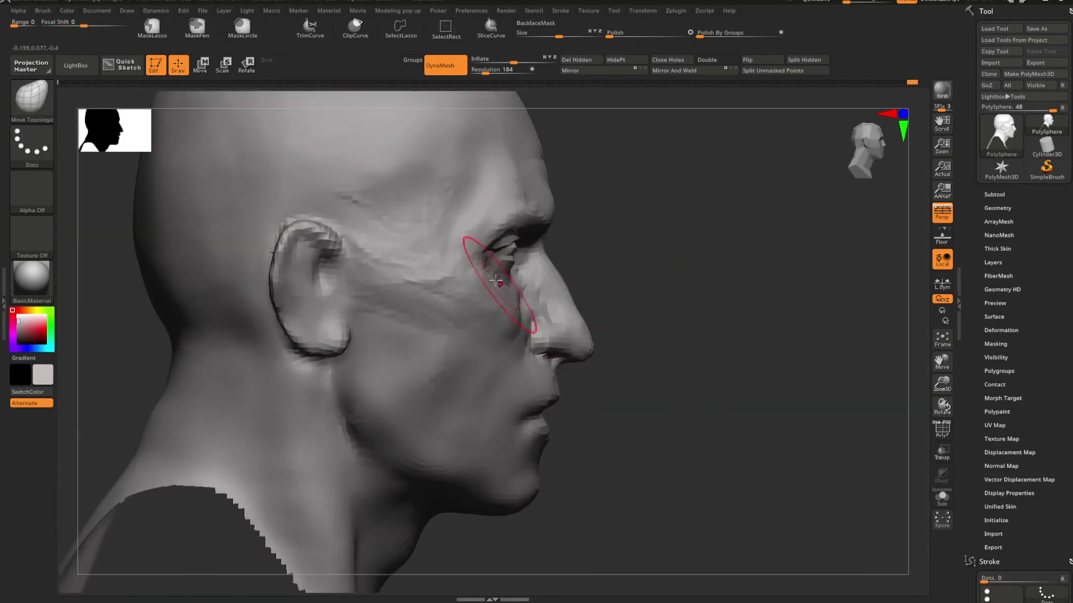
drag(690, 288, 665, 280)
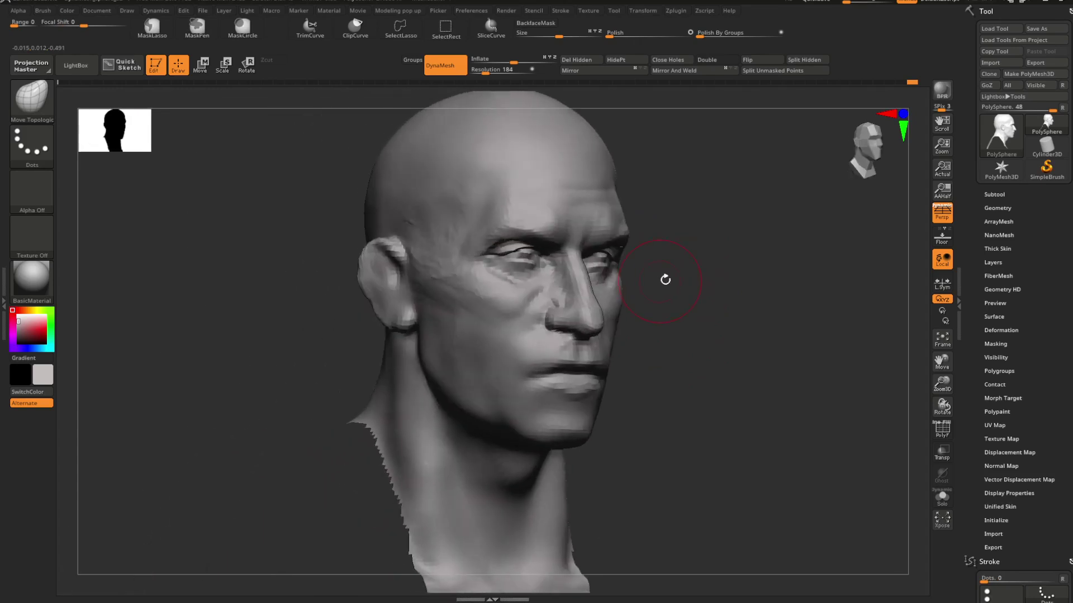
Step: Build up the area beside the outer eye corner with a resized ClayBuildup brush from a three-quarter view
mouse_move(755, 280)
alt+mouse_down()
mouse_move(718, 294)
mouse_move(743, 299)
mouse_move(697, 309)
mouse_move(743, 362)
alt+mouse_up()
alt+drag(883, 330, 813, 321)
mouse_move(800, 317)
mouse_down()
mouse_move(730, 323)
mouse_move(784, 295)
mouse_up()
key(b)
key(c)
key(b)
key(space)
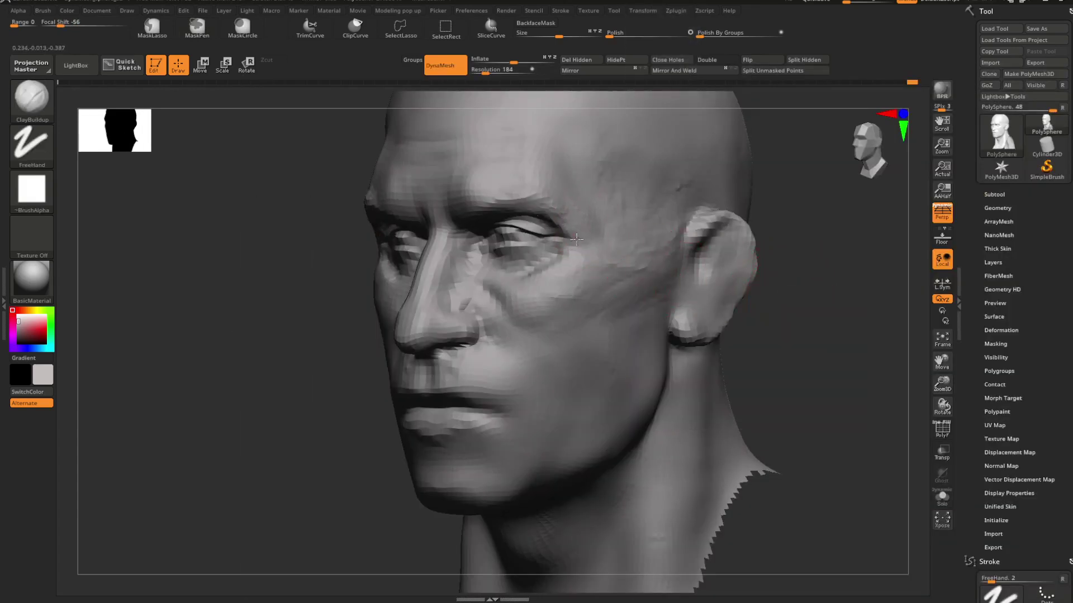
drag(563, 230, 575, 244)
Step: Sharpen the creases around the outer eye corner with a resized DamStandard brush
mouse_move(793, 290)
mouse_down()
mouse_move(809, 292)
mouse_move(711, 270)
mouse_move(740, 287)
mouse_move(723, 277)
mouse_move(727, 315)
mouse_move(704, 316)
mouse_move(745, 357)
mouse_move(709, 331)
mouse_move(703, 347)
mouse_move(684, 328)
mouse_move(702, 376)
mouse_move(661, 327)
mouse_up()
key(b)
key(d)
key(s)
key(space)
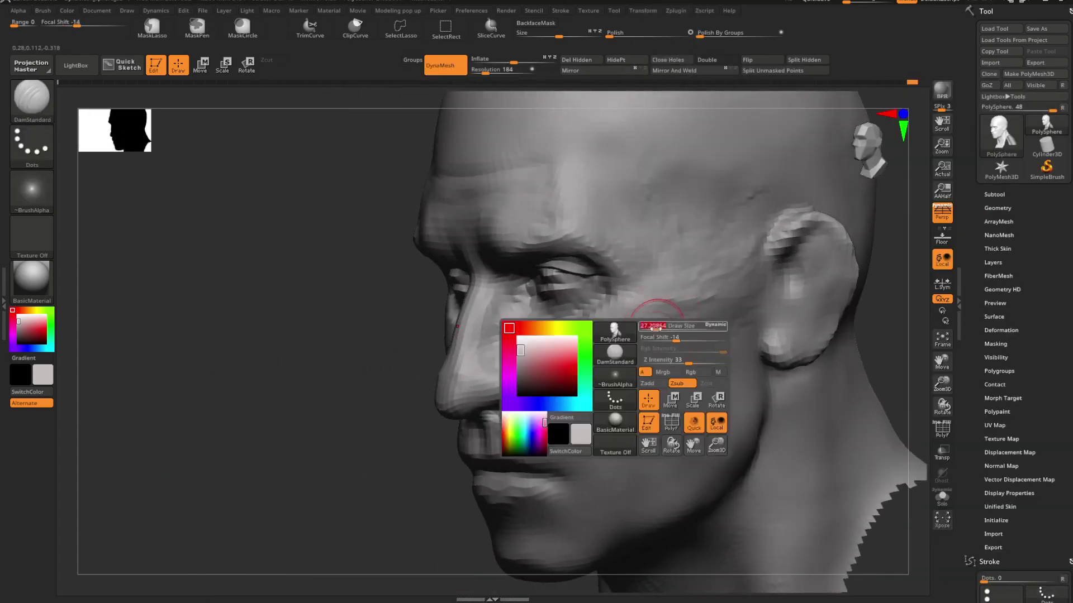
Step: Add volume between the outer eye corner and the temple with the ClayBuildup brush
drag(391, 446, 411, 450)
key(b)
key(c)
key(b)
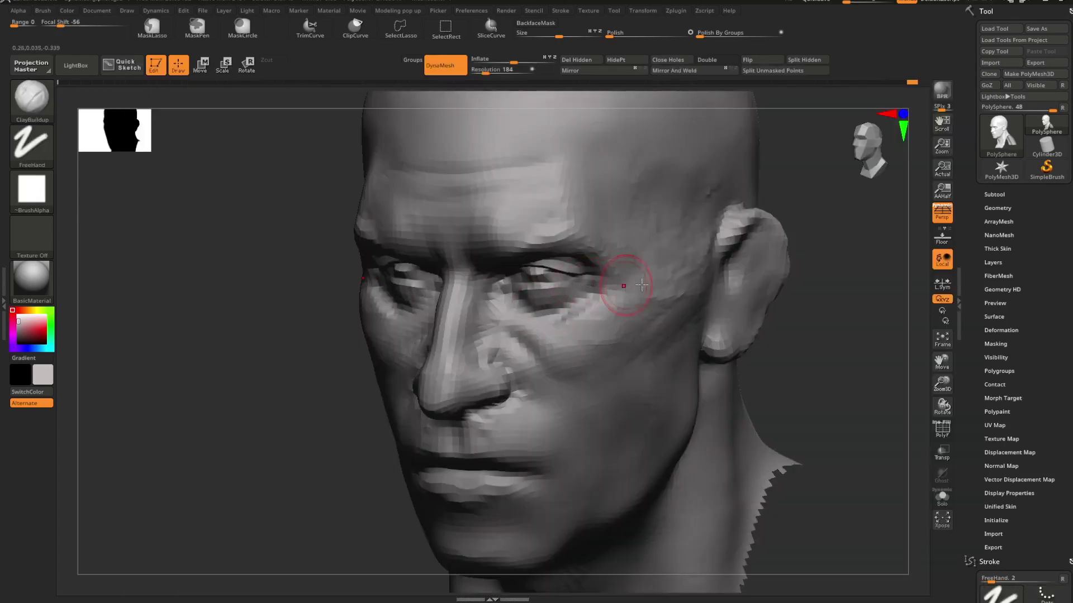
Step: Reshape the eyelids and lower eye contour from the front and three-quarter views with a resized Move Topological brush
alt+drag(835, 292, 703, 257)
mouse_move(704, 257)
shift+mouse_down()
mouse_move(675, 300)
mouse_move(659, 270)
mouse_move(660, 283)
mouse_move(758, 420)
shift+mouse_up()
mouse_move(707, 340)
alt+mouse_down()
mouse_move(773, 430)
mouse_move(674, 320)
mouse_move(734, 296)
mouse_move(708, 330)
alt+mouse_up()
key(b)
key(m)
key(t)
key(b)
key(m)
key(t)
right_click(660, 285)
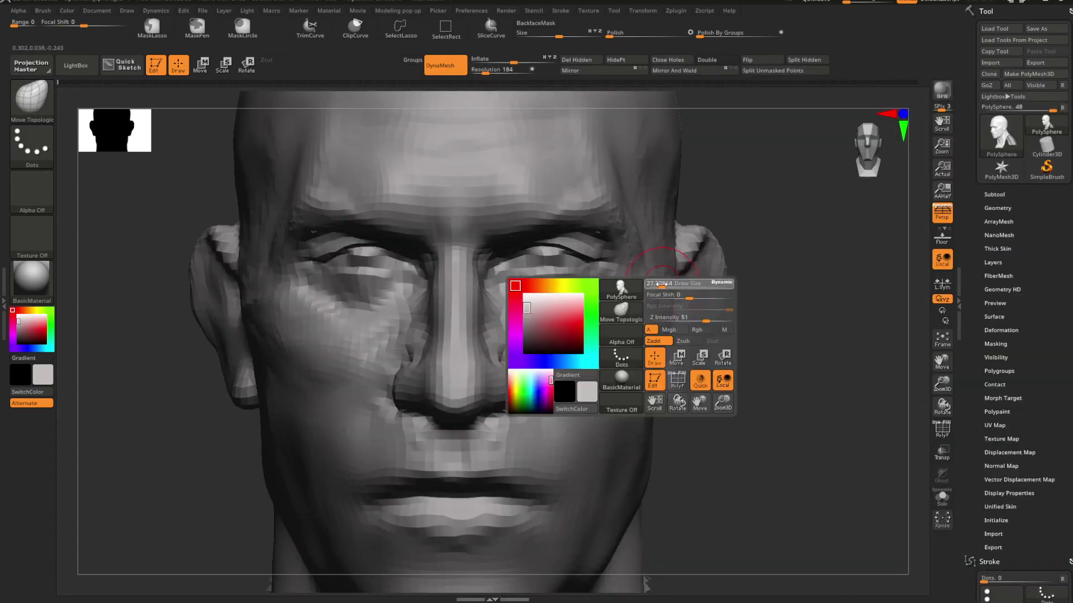
drag(756, 244, 664, 238)
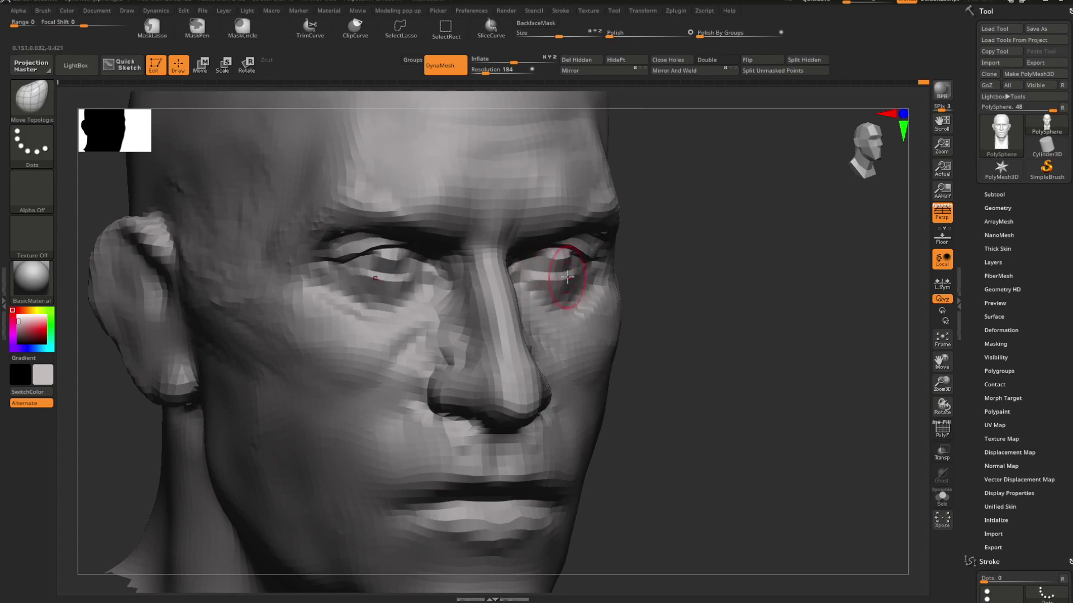
Step: Define the lower eyelid crease with a resized DamStandard brush from a three-quarter view
alt+drag(687, 264, 663, 254)
shift+drag(663, 254, 759, 279)
key(b)
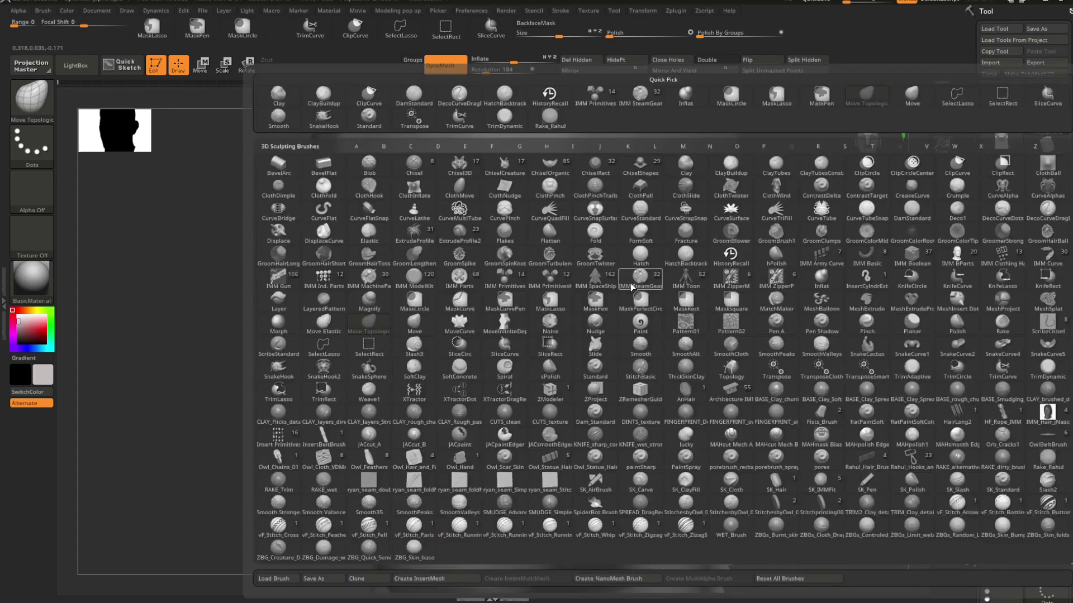
key(d)
key(s)
key(space)
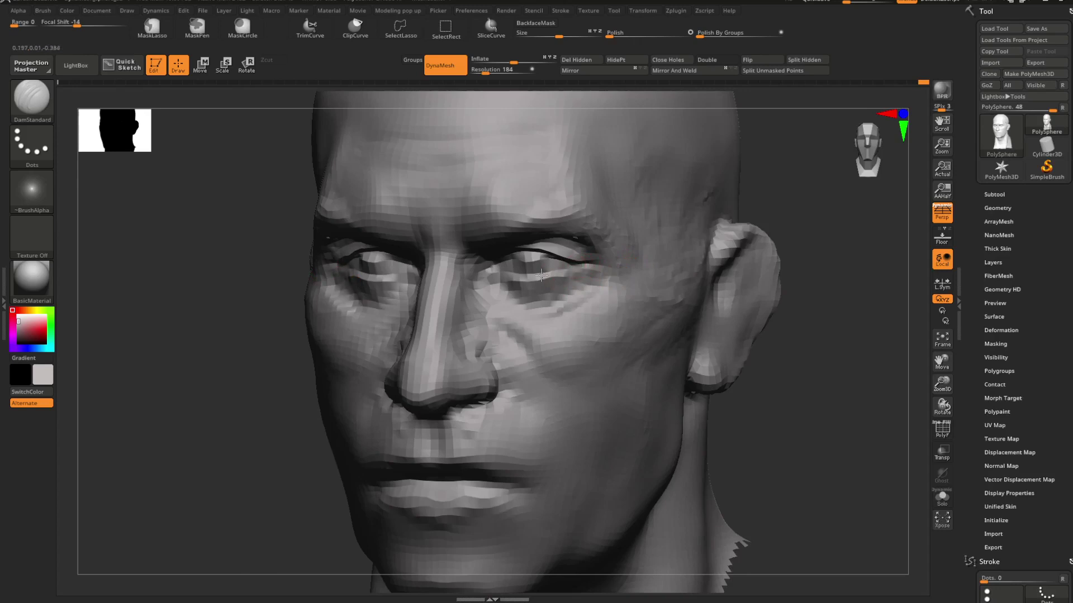
Step: Show the whole body and adjust the upper body's shape with a resized Move Topological brush
mouse_move(831, 234)
alt+mouse_down()
mouse_move(656, 244)
mouse_move(659, 256)
mouse_move(599, 265)
mouse_move(650, 288)
mouse_move(678, 276)
mouse_move(622, 282)
mouse_move(699, 283)
mouse_move(664, 298)
mouse_move(692, 279)
mouse_move(765, 288)
alt+mouse_up()
ctrl+shift+click(606, 270)
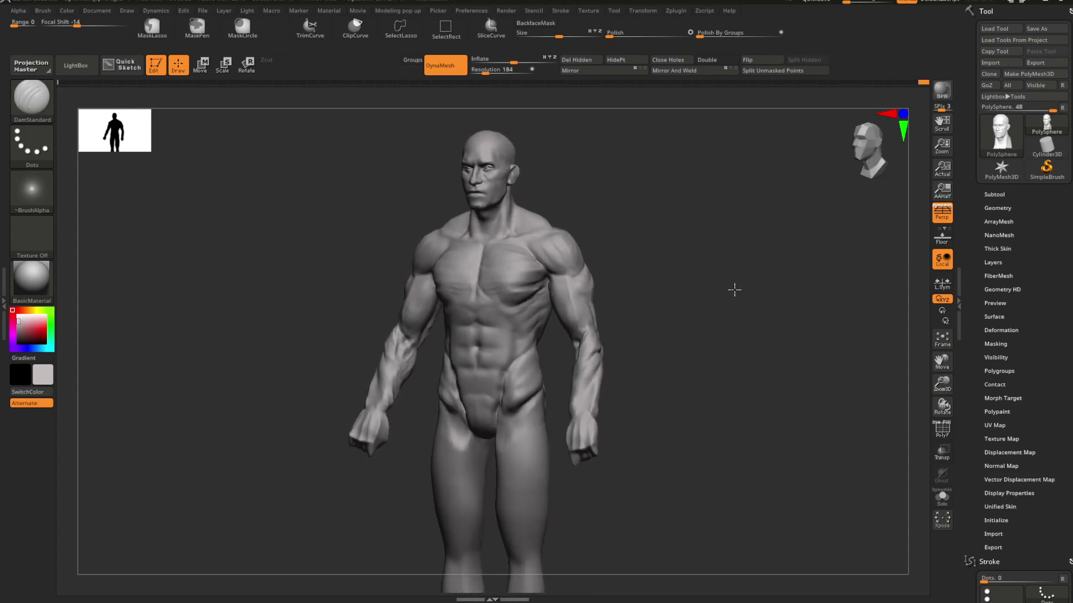
mouse_move(727, 277)
mouse_down()
mouse_move(743, 277)
mouse_move(709, 282)
mouse_move(716, 300)
mouse_move(714, 279)
mouse_up()
key(b)
key(m)
key(t)
key(space)
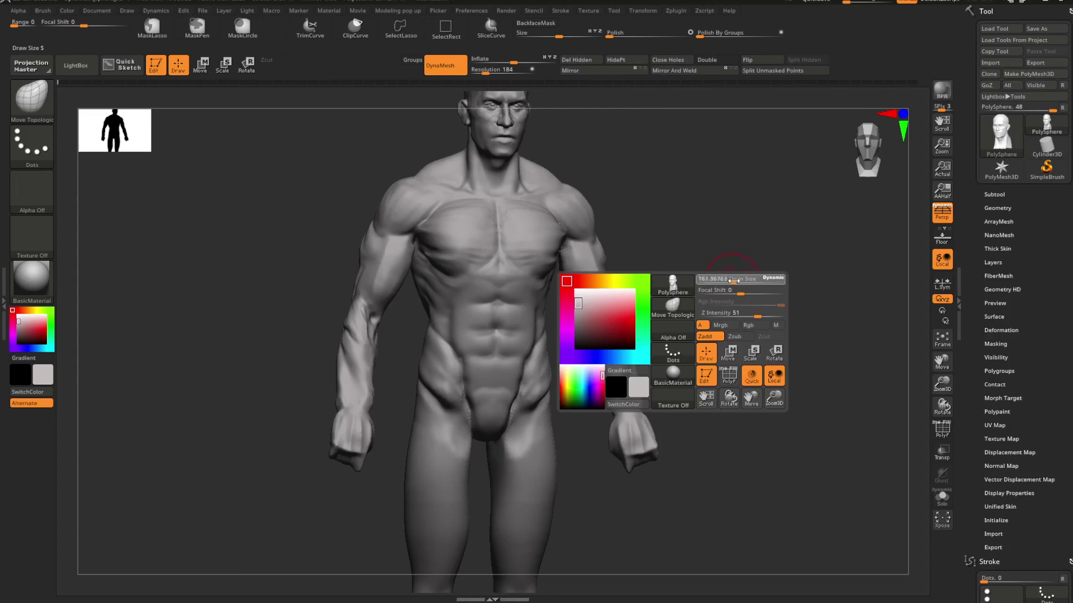
mouse_move(742, 280)
mouse_down()
mouse_move(689, 307)
mouse_move(662, 294)
mouse_move(687, 343)
mouse_move(684, 323)
mouse_move(658, 340)
mouse_move(655, 326)
mouse_move(730, 278)
mouse_move(665, 270)
mouse_move(726, 263)
mouse_move(711, 233)
mouse_move(721, 232)
mouse_move(710, 237)
mouse_up()
key(space)
key(space)
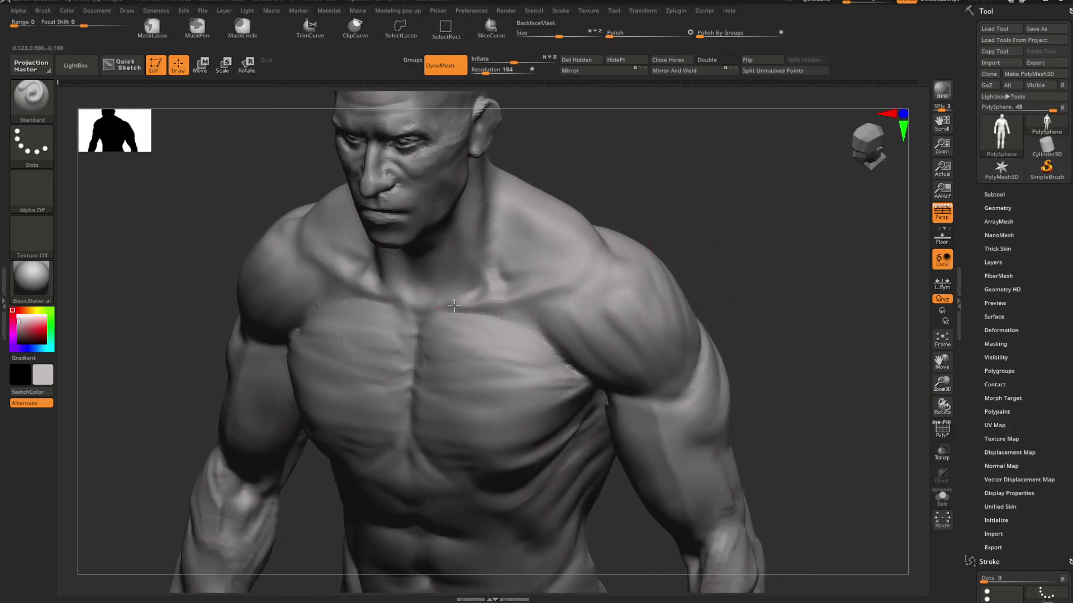
Step: Sculpt the collarbone and upper chest transitions with the Standard brush at a draw size of about 48
key(space)
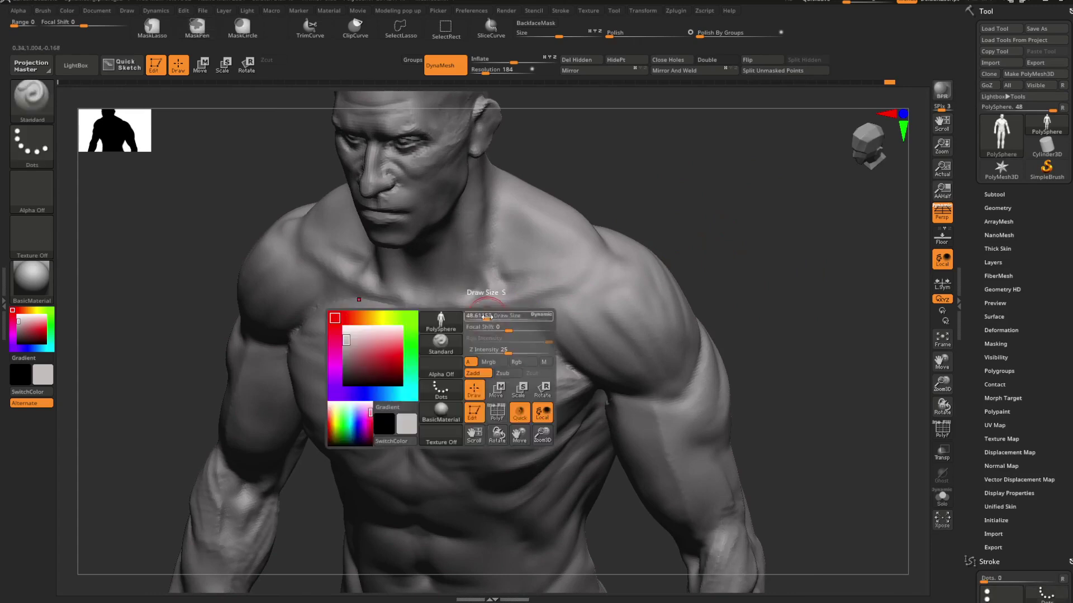
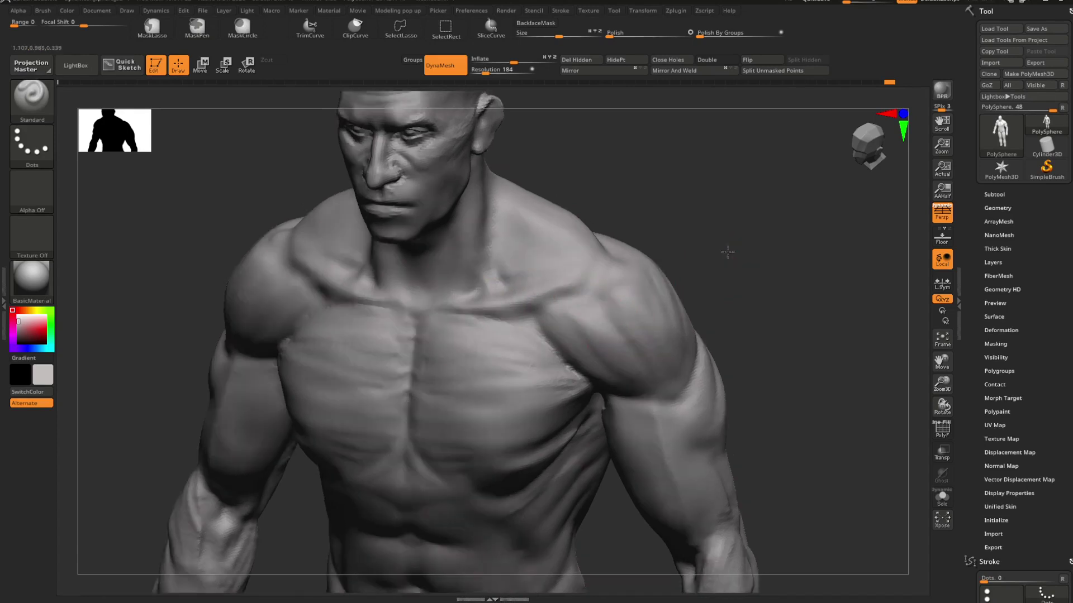
mouse_move(726, 251)
alt+mouse_down()
mouse_move(670, 259)
mouse_move(692, 269)
alt+mouse_up()
right_drag(690, 290, 644, 297)
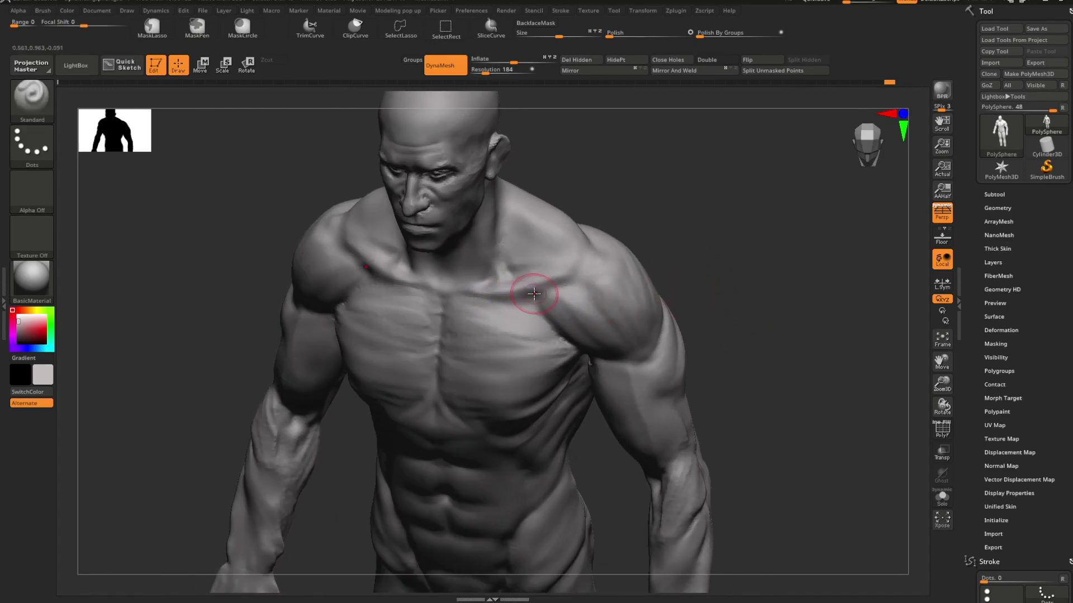
right_drag(534, 293, 567, 300)
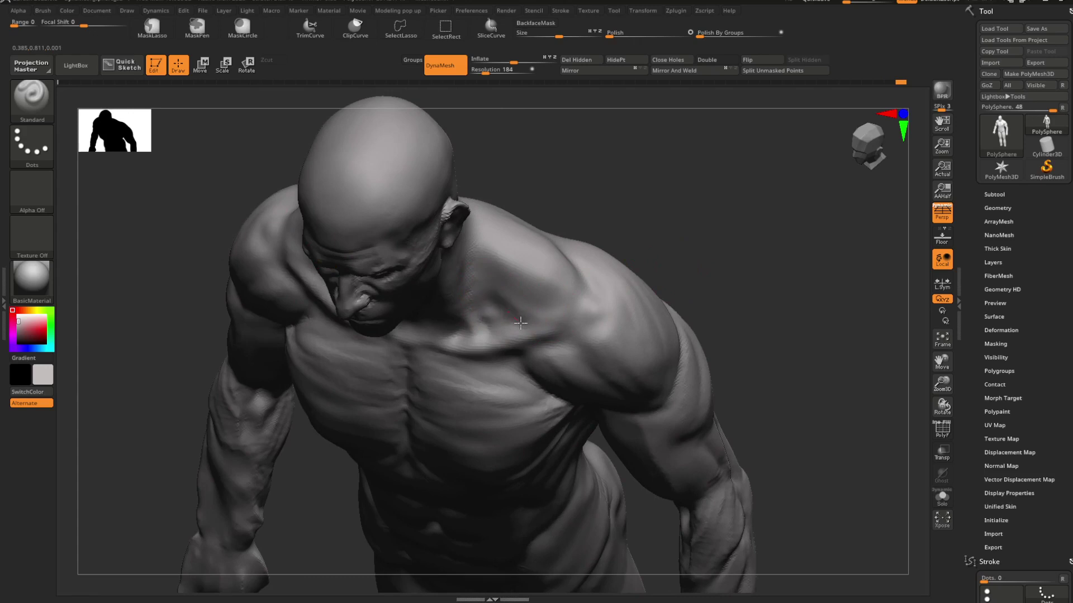
Step: Add volume to the trapezius between the neck and shoulder with the Standard brush, redoing the first stroke
mouse_move(495, 310)
right_down()
mouse_move(665, 199)
mouse_move(670, 218)
mouse_move(659, 232)
mouse_move(684, 268)
mouse_move(666, 280)
mouse_move(679, 278)
mouse_move(682, 258)
mouse_move(543, 313)
right_up()
key(space)
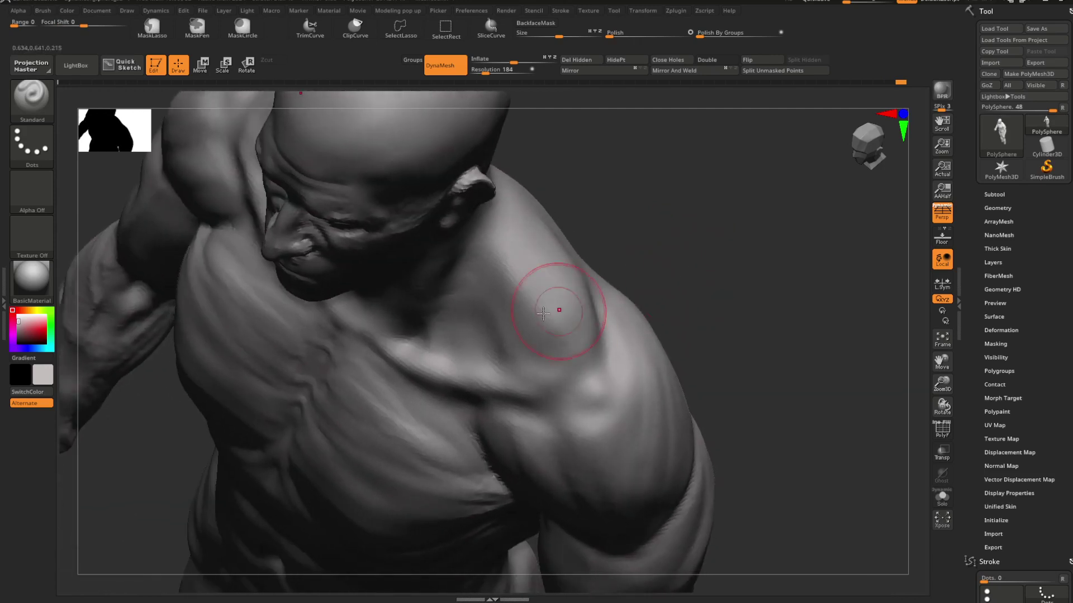
mouse_move(481, 279)
mouse_down()
mouse_move(505, 340)
mouse_move(524, 347)
mouse_up()
key(ctrl+z)
drag(501, 253, 540, 351)
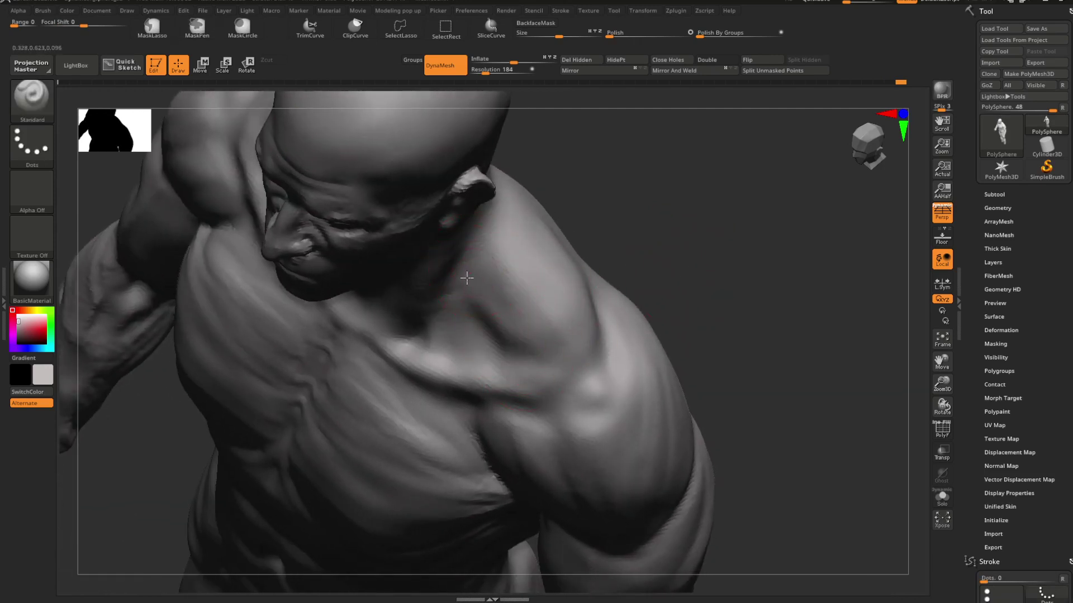
mouse_move(630, 255)
right_down()
mouse_move(656, 229)
mouse_move(627, 235)
mouse_move(663, 268)
mouse_move(641, 287)
mouse_move(675, 277)
mouse_move(635, 261)
mouse_move(631, 277)
mouse_move(669, 317)
mouse_move(672, 263)
mouse_move(685, 249)
mouse_move(697, 299)
mouse_move(706, 288)
mouse_move(635, 290)
right_up()
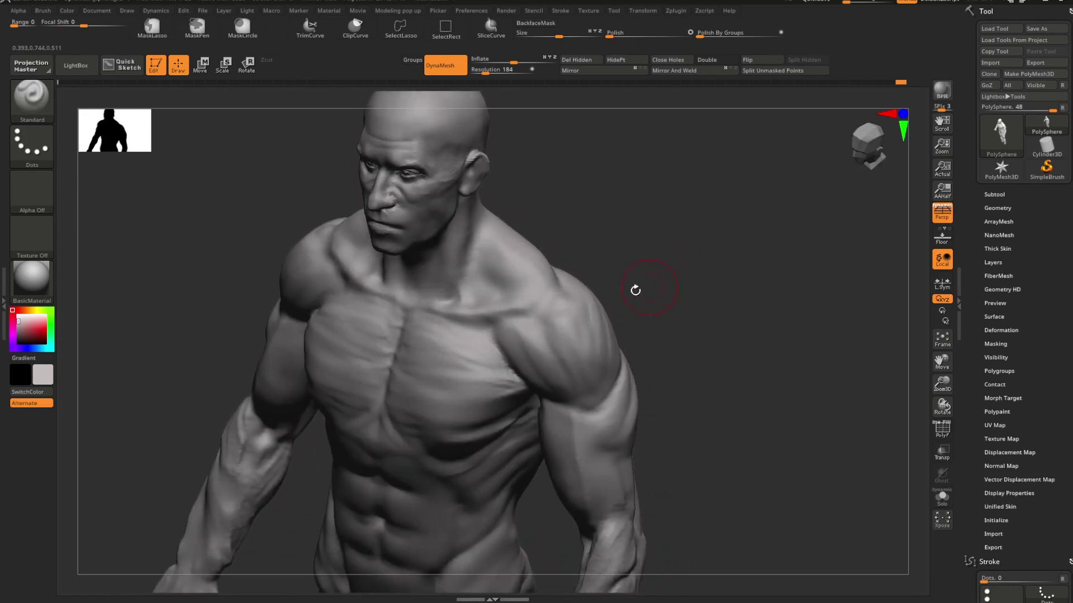
mouse_move(515, 293)
right_down()
mouse_move(661, 278)
mouse_move(617, 292)
right_up()
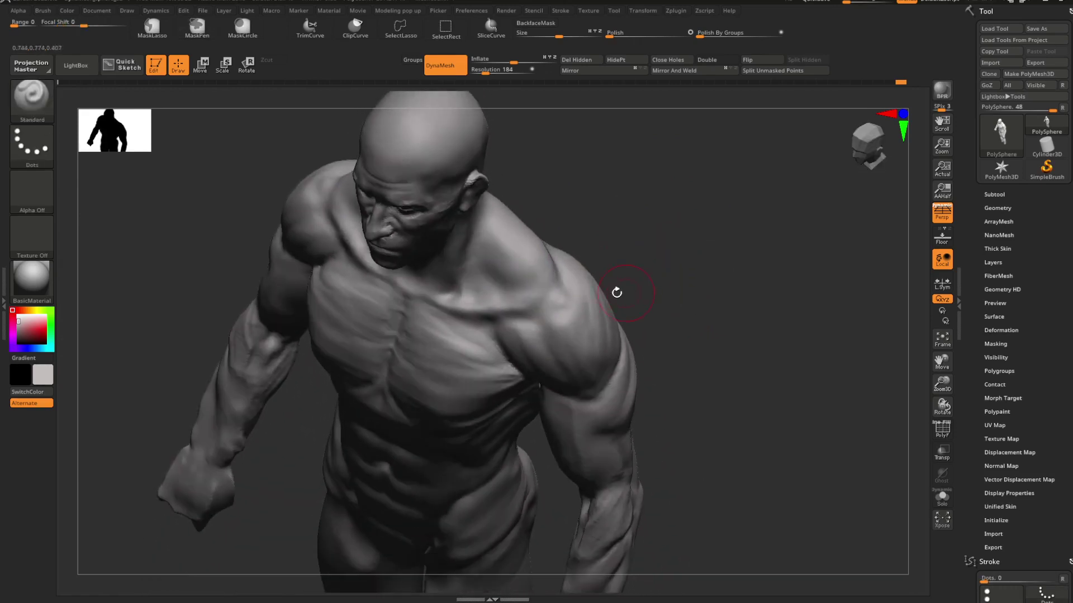
Step: Refine the area where the trapezius meets the collarbone and shoulder with the ClayBuildup brush and smoothing
key(b)
key(c)
key(b)
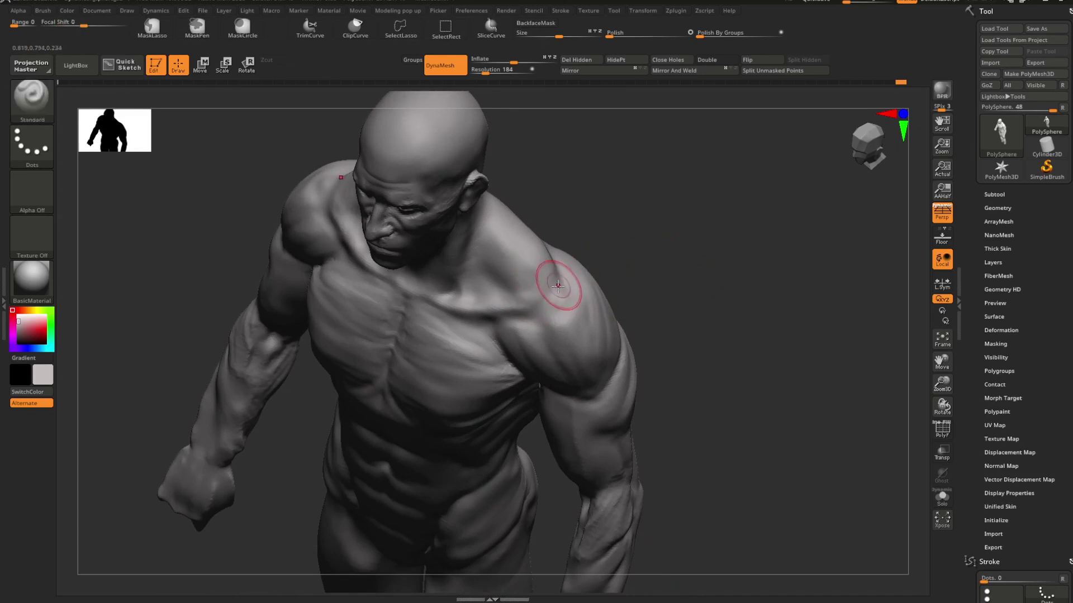
key(shift)
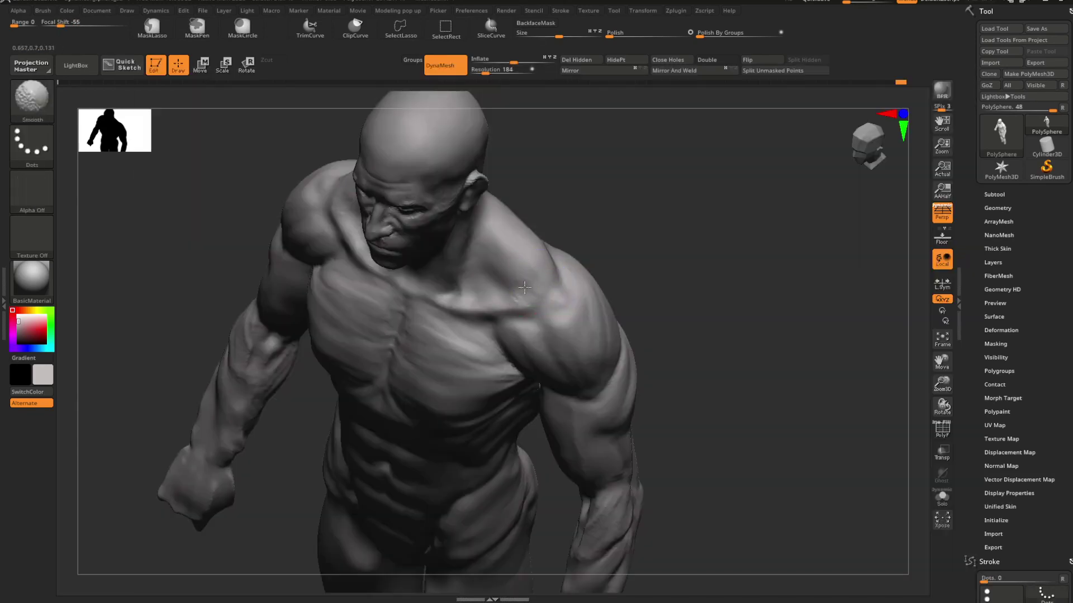
mouse_move(517, 296)
shift+right_down()
mouse_move(644, 220)
mouse_move(615, 254)
mouse_move(619, 277)
mouse_move(664, 244)
mouse_move(695, 255)
shift+right_up()
key(shift)
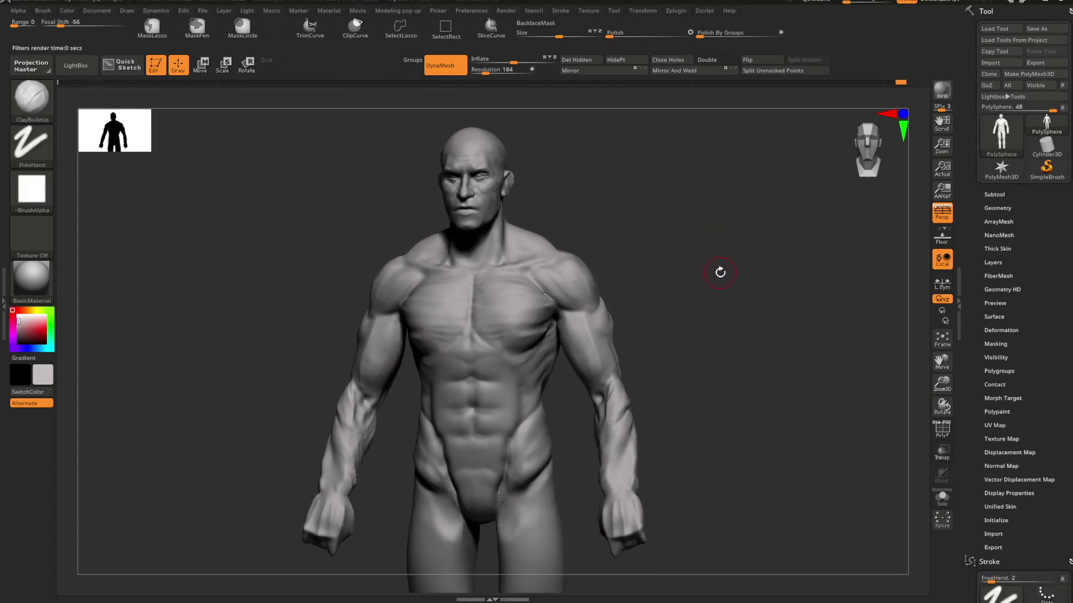
Step: Mask the whole body except both forearms and hands, cleaning the mask edge around the elbows
mouse_move(689, 378)
right_down()
mouse_move(719, 374)
mouse_move(677, 384)
mouse_move(740, 395)
mouse_move(704, 385)
mouse_move(739, 424)
mouse_move(729, 384)
mouse_move(702, 397)
right_up()
key(w)
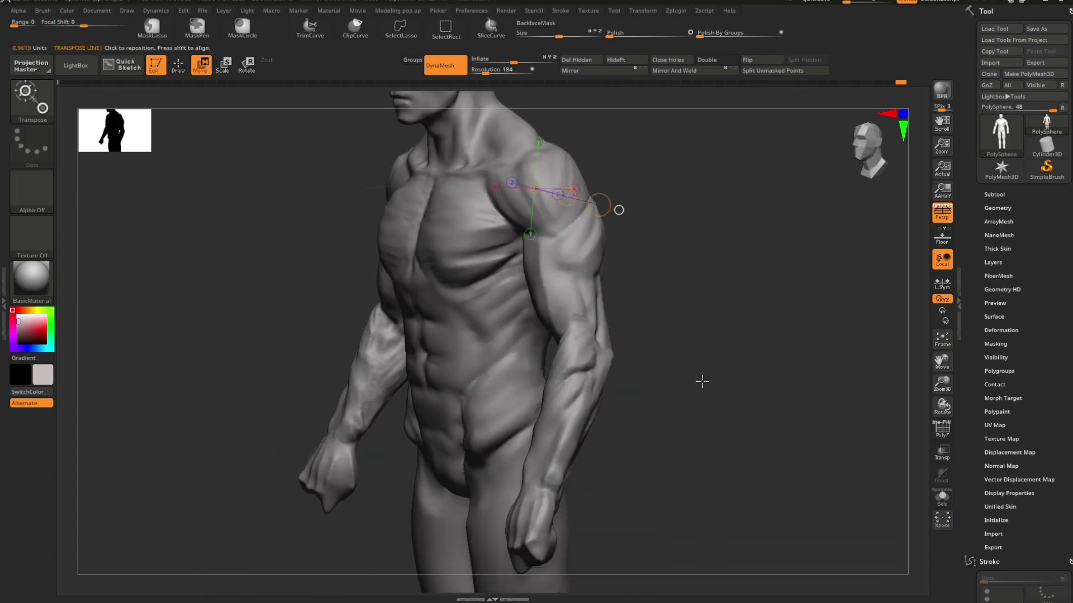
mouse_move(653, 370)
right_down()
mouse_move(668, 364)
mouse_move(661, 374)
right_up()
mouse_move(596, 350)
ctrl+mouse_down()
mouse_move(584, 375)
mouse_move(596, 369)
ctrl+mouse_up()
key(q)
mouse_move(658, 362)
right_down()
mouse_move(696, 359)
mouse_move(629, 376)
mouse_move(696, 370)
mouse_move(648, 366)
mouse_move(630, 383)
mouse_move(547, 397)
mouse_move(563, 390)
mouse_move(491, 346)
mouse_move(462, 421)
mouse_move(596, 402)
mouse_move(581, 396)
right_up()
key(ctrl)
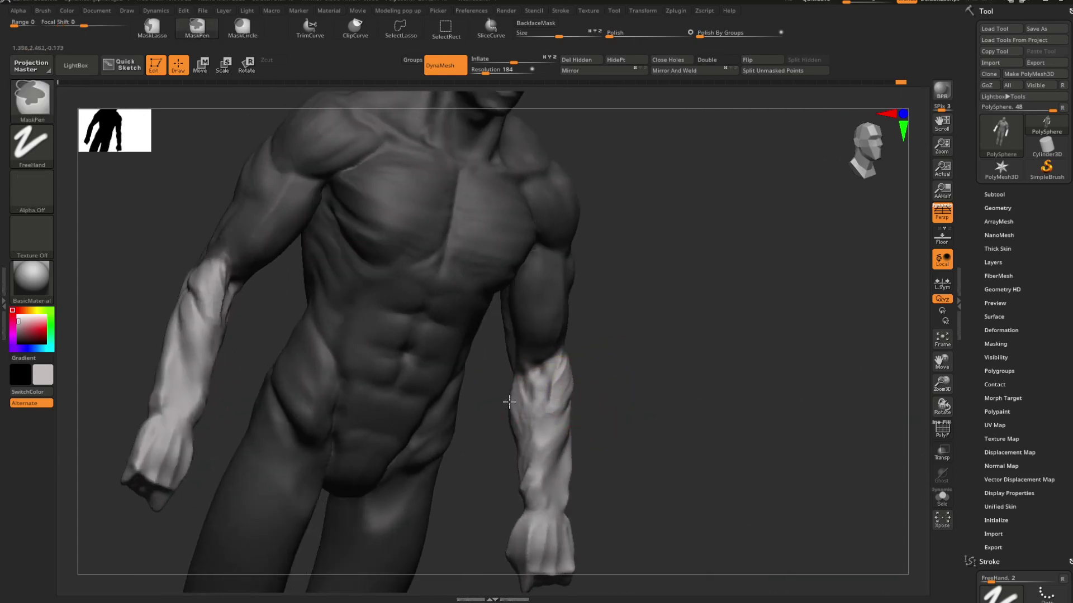
Step: Place the transpose line from the elbow along the forearm and twist the unmasked forearms around it
mouse_move(565, 396)
right_down()
mouse_move(609, 371)
mouse_move(670, 371)
mouse_move(726, 388)
mouse_move(730, 360)
mouse_move(685, 374)
mouse_move(726, 362)
mouse_move(730, 304)
mouse_move(812, 303)
mouse_move(760, 308)
right_up()
key(w)
click(777, 364)
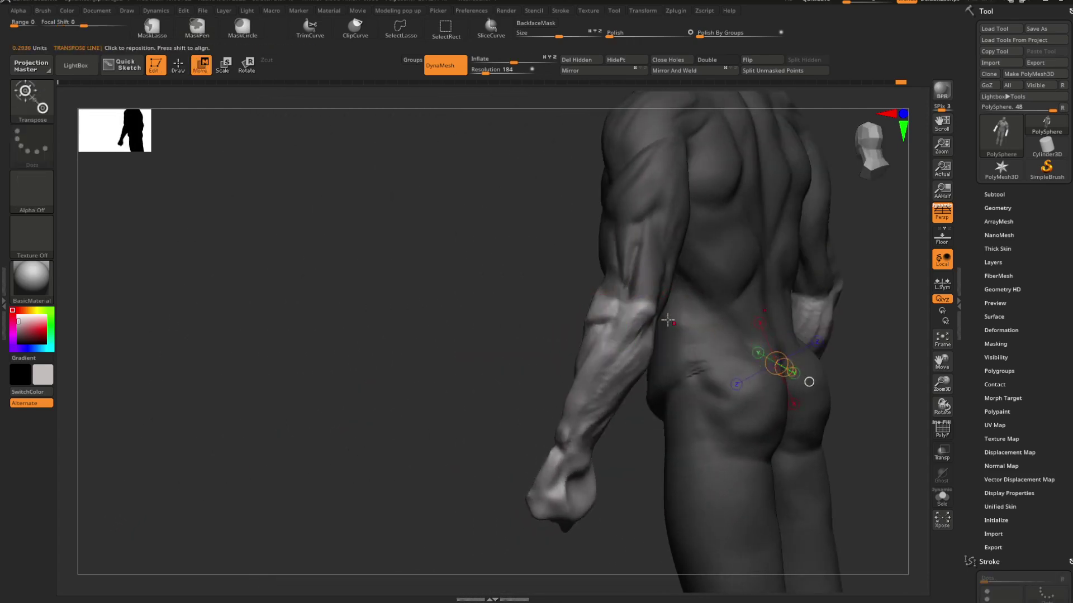
click(647, 313)
key(q)
key(f)
mouse_move(647, 463)
right_down()
mouse_move(539, 436)
mouse_move(802, 342)
mouse_move(781, 347)
mouse_move(776, 366)
mouse_move(732, 338)
mouse_move(685, 348)
mouse_move(620, 417)
mouse_move(613, 459)
mouse_move(670, 462)
mouse_move(659, 433)
mouse_move(687, 424)
mouse_move(711, 380)
mouse_move(727, 401)
right_up()
key(w)
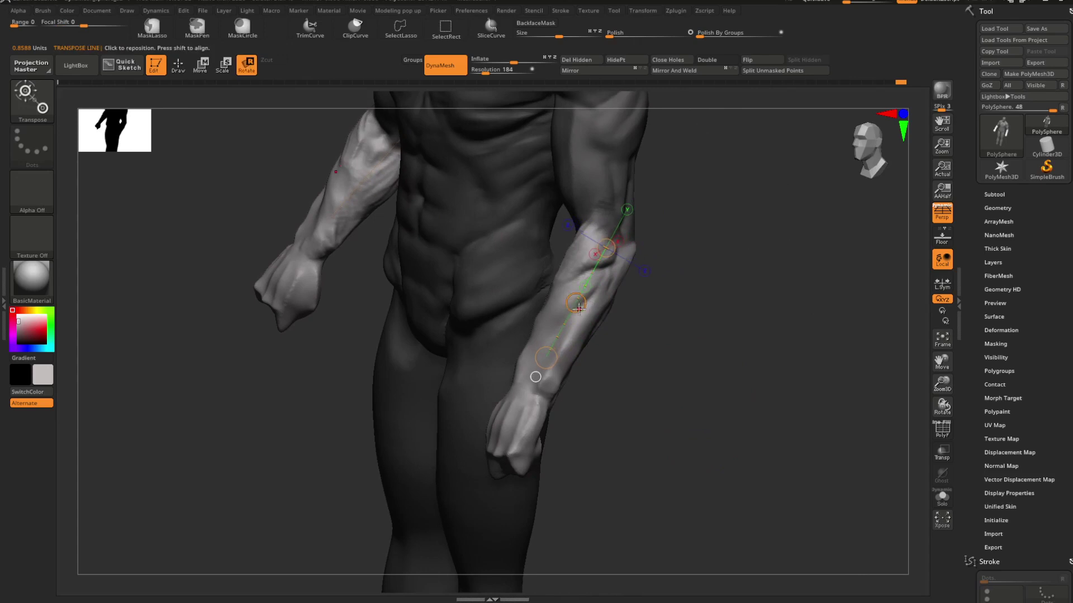
drag(578, 307, 635, 280)
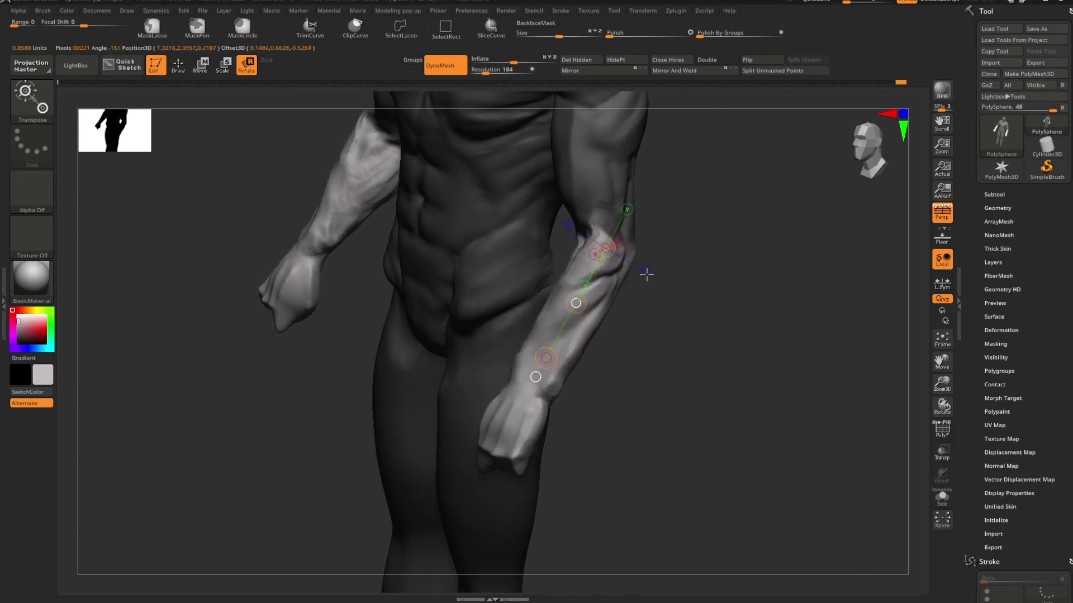
mouse_move(701, 291)
shift+mouse_down()
mouse_move(740, 332)
mouse_move(713, 326)
mouse_move(740, 380)
mouse_move(723, 383)
mouse_move(806, 368)
mouse_move(747, 360)
mouse_move(857, 391)
mouse_move(706, 378)
mouse_move(769, 375)
mouse_move(732, 385)
shift+mouse_up()
Step: Compare the forearm pose before and after, fine-tune the rotation with the transpose line, and clear the mask
key(q)
ctrl+shift+click(730, 381)
key(ctrl)
key(ctrl+z)
key(ctrl+shift+z)
key(w)
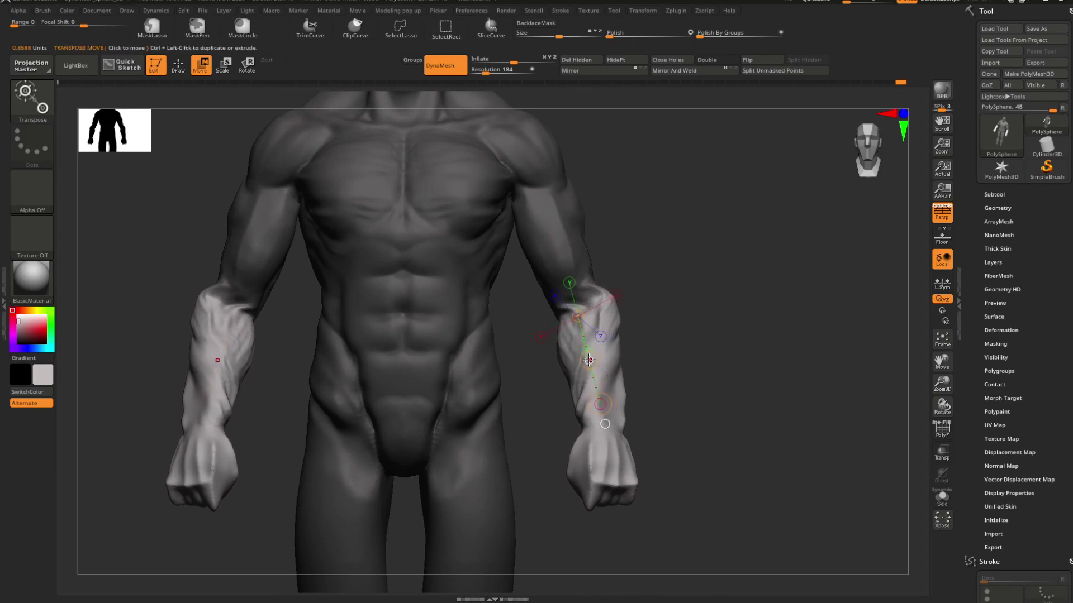
drag(589, 359, 582, 360)
drag(599, 400, 603, 402)
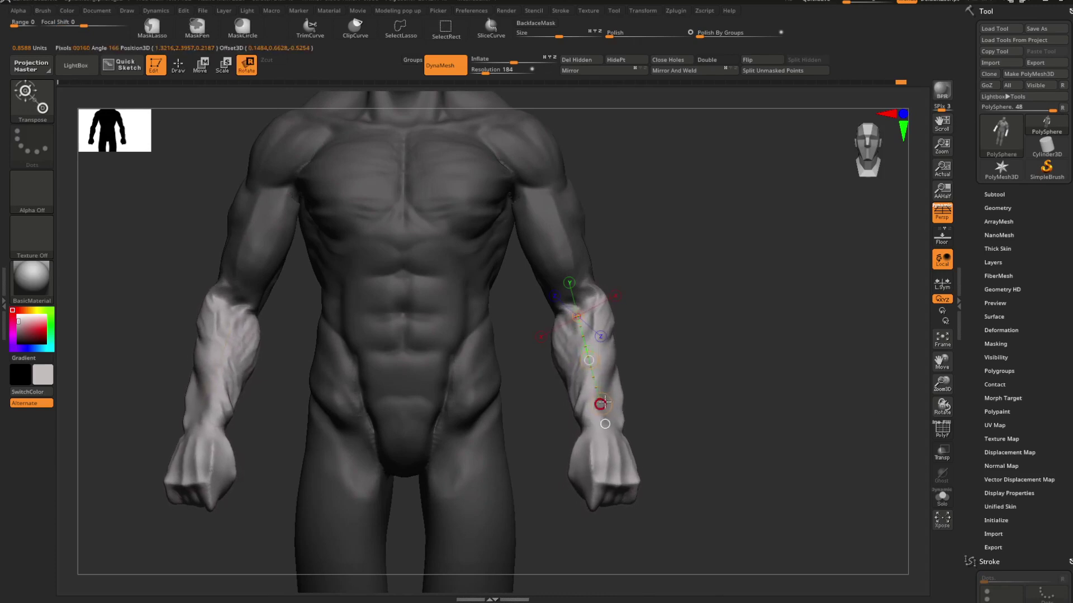
key(q)
mouse_move(713, 385)
alt+mouse_down()
mouse_move(674, 367)
mouse_move(746, 383)
mouse_move(736, 378)
mouse_move(750, 352)
mouse_move(670, 363)
mouse_move(697, 361)
mouse_move(719, 383)
mouse_move(706, 382)
mouse_move(713, 364)
mouse_move(701, 372)
mouse_move(728, 369)
mouse_move(752, 400)
alt+mouse_up()
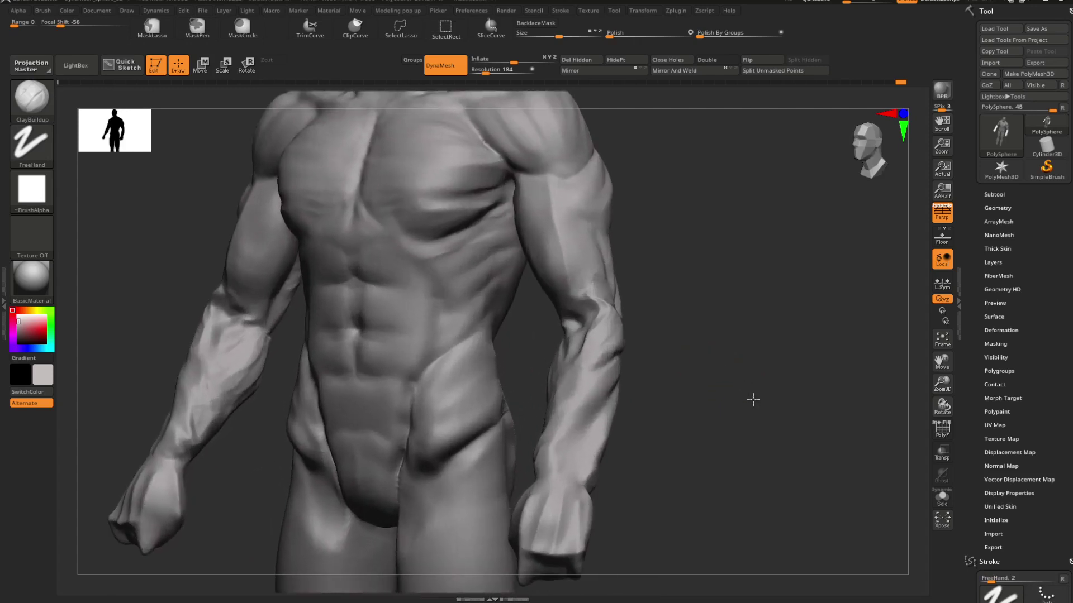
Step: Build up the outer forearm muscle below the elbow crease with a resized ClayBuildup brush
key(b)
key(c)
key(b)
key(space)
drag(669, 294, 675, 321)
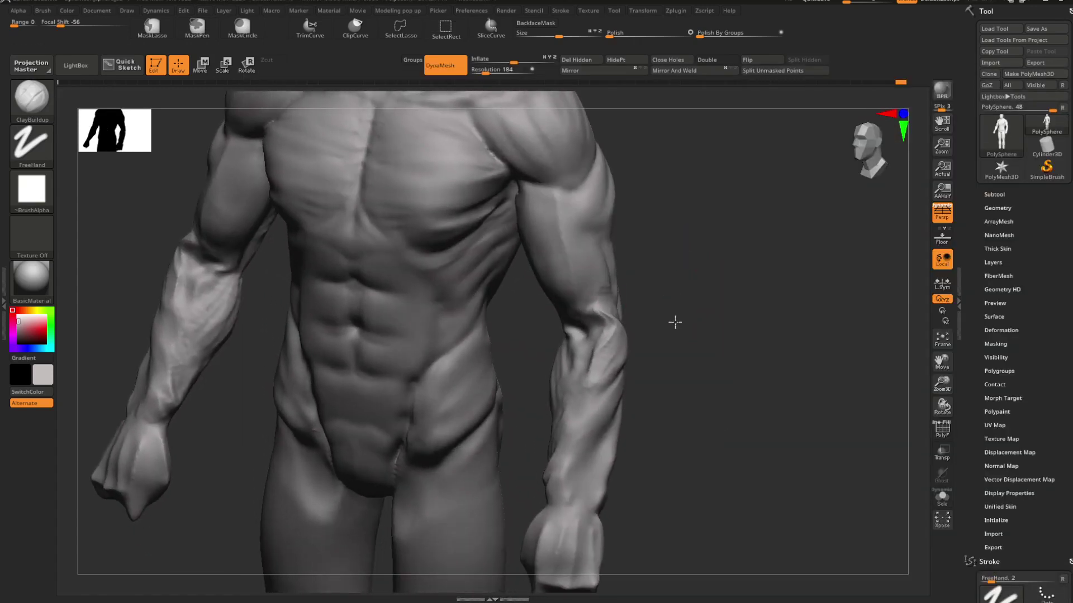
mouse_move(593, 330)
mouse_down()
mouse_move(587, 354)
mouse_move(608, 341)
mouse_up()
key(ctrl+z)
key(space)
drag(696, 313, 651, 310)
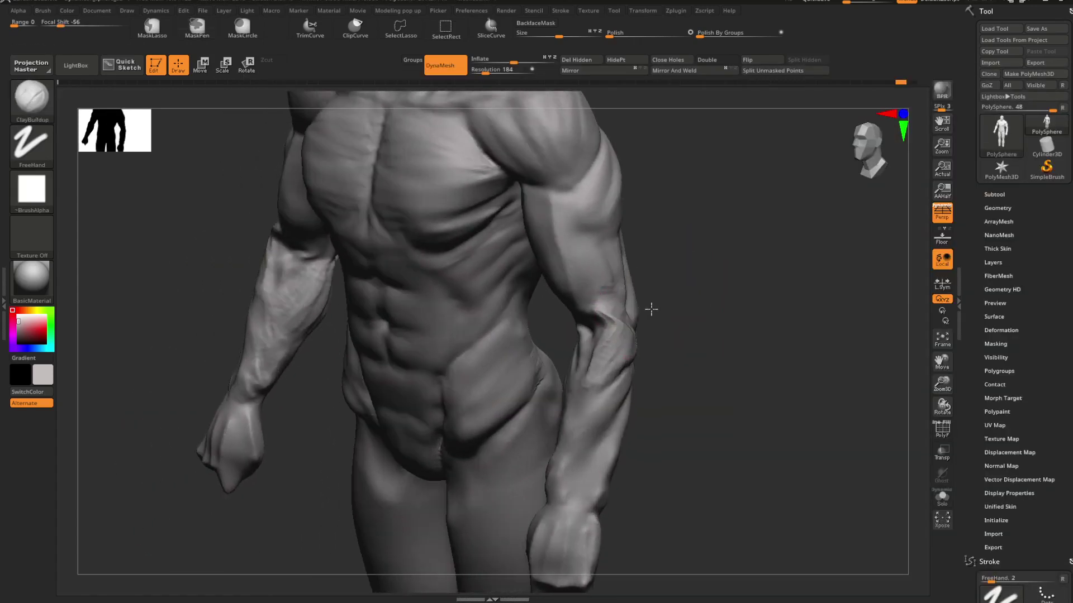
drag(621, 352, 601, 324)
Step: Smooth the elbow area and build up the muscle forms running down the upper forearm
mouse_move(766, 310)
shift+mouse_down()
mouse_move(716, 304)
mouse_move(742, 338)
mouse_move(699, 334)
shift+mouse_up()
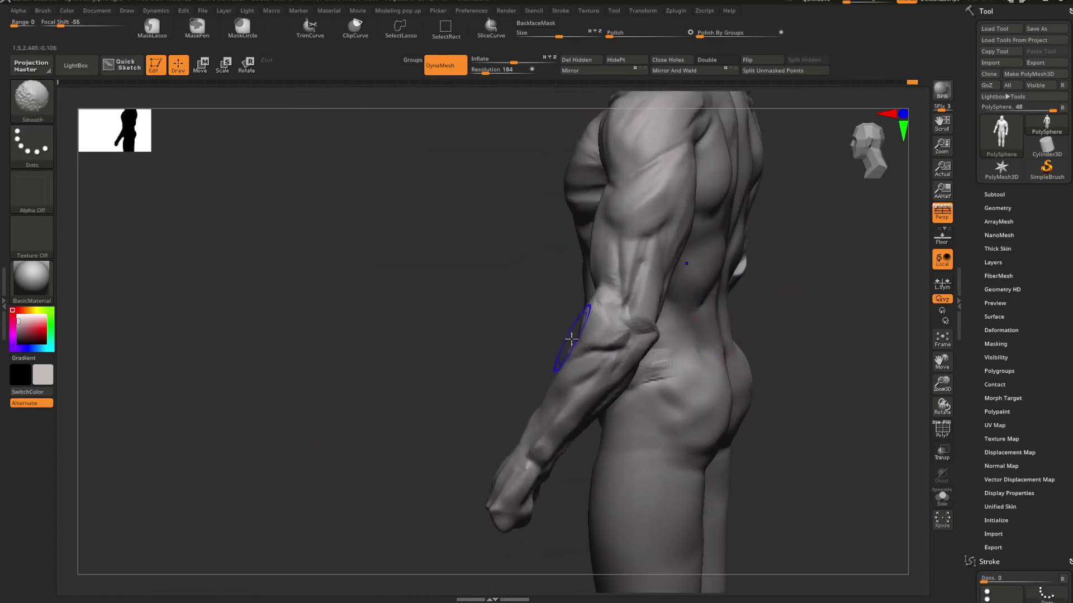
mouse_move(571, 338)
mouse_down()
mouse_move(535, 380)
mouse_move(590, 352)
mouse_move(678, 346)
mouse_up()
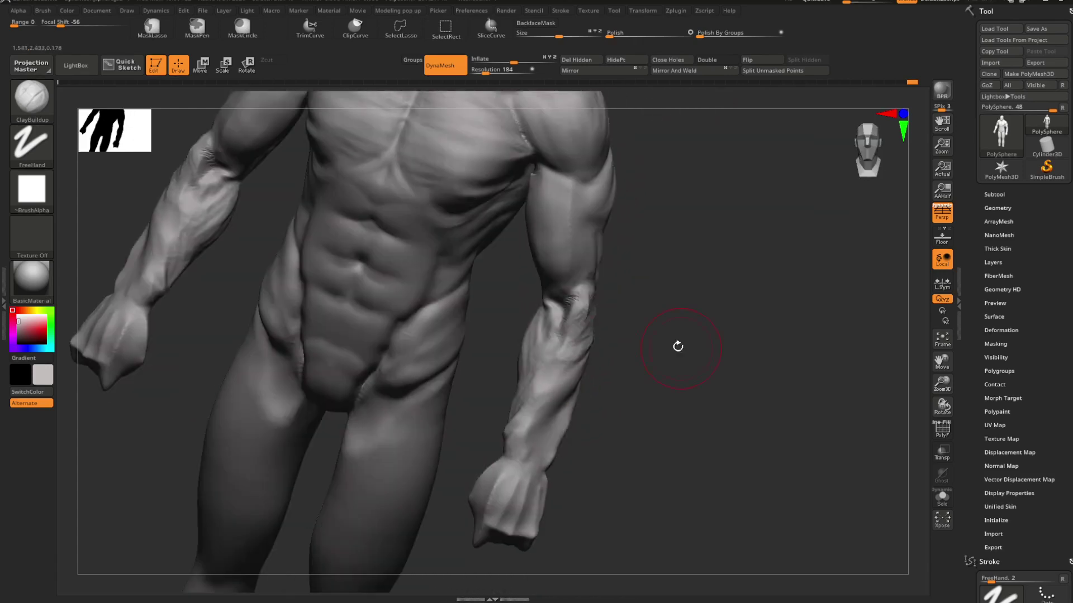
drag(566, 320, 635, 340)
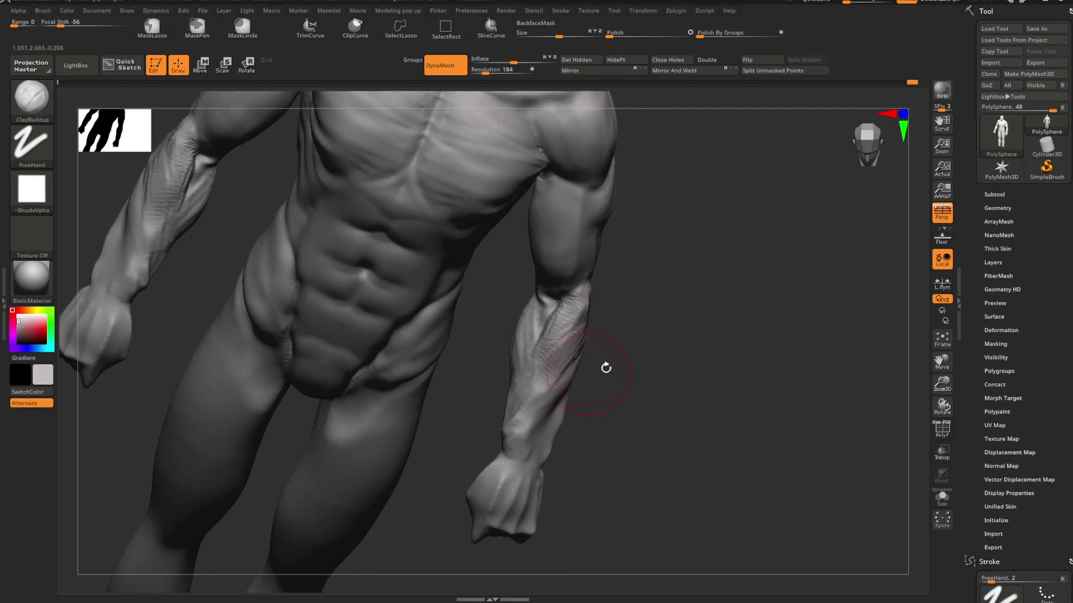
drag(606, 367, 741, 321)
mouse_move(699, 351)
mouse_down()
mouse_move(689, 349)
mouse_move(685, 370)
mouse_move(605, 388)
mouse_move(615, 374)
mouse_move(589, 435)
mouse_move(589, 403)
mouse_move(565, 383)
mouse_move(651, 376)
mouse_move(554, 367)
mouse_move(574, 395)
mouse_move(582, 376)
mouse_up()
Step: Reshape the silhouette of the hips and thighs with a large Move Topological brush
key(b)
key(m)
key(t)
key(space)
key(space)
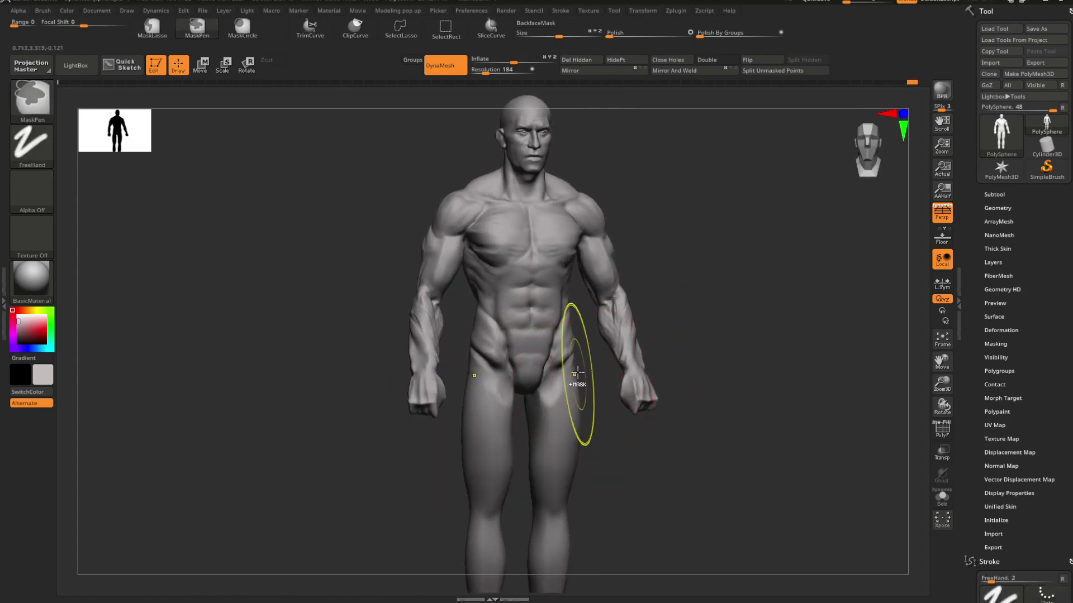
key(ctrl+z)
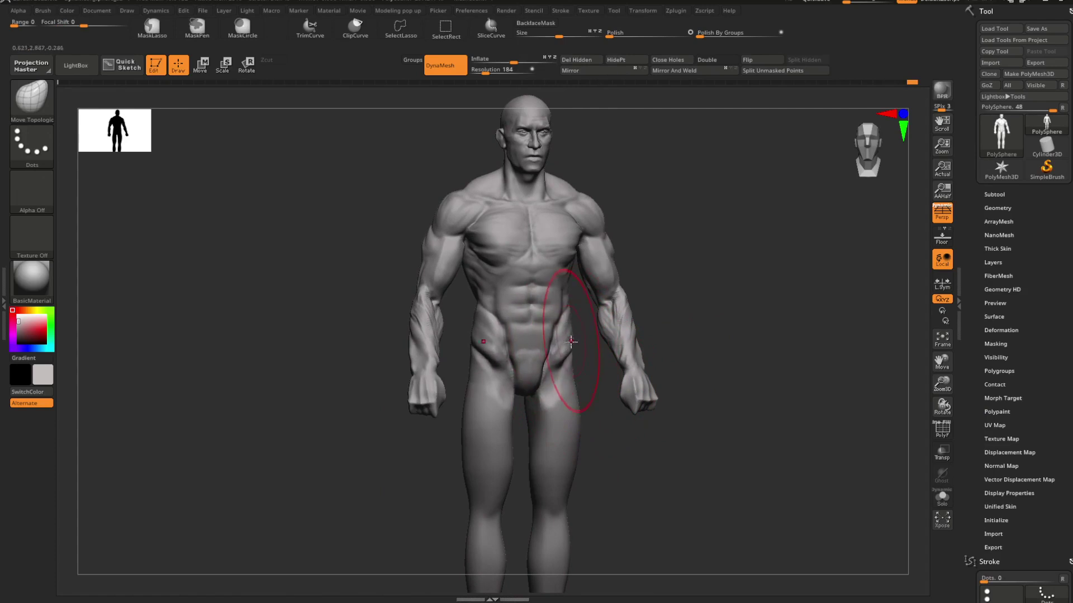
mouse_move(569, 358)
mouse_down()
mouse_move(588, 390)
mouse_move(486, 390)
mouse_move(821, 330)
mouse_move(653, 323)
mouse_up()
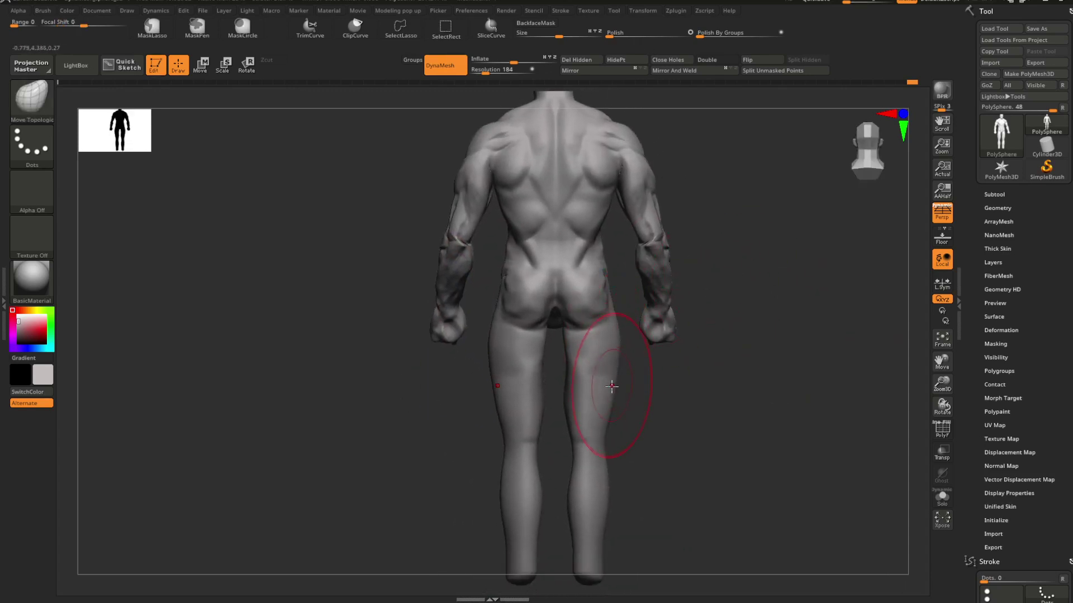
mouse_move(620, 302)
mouse_down()
mouse_move(698, 313)
mouse_move(689, 304)
mouse_move(702, 295)
mouse_move(759, 296)
mouse_up()
Step: Build up the volume of the glutes with a resized ClayBuildup brush
key(space)
key(b)
key(c)
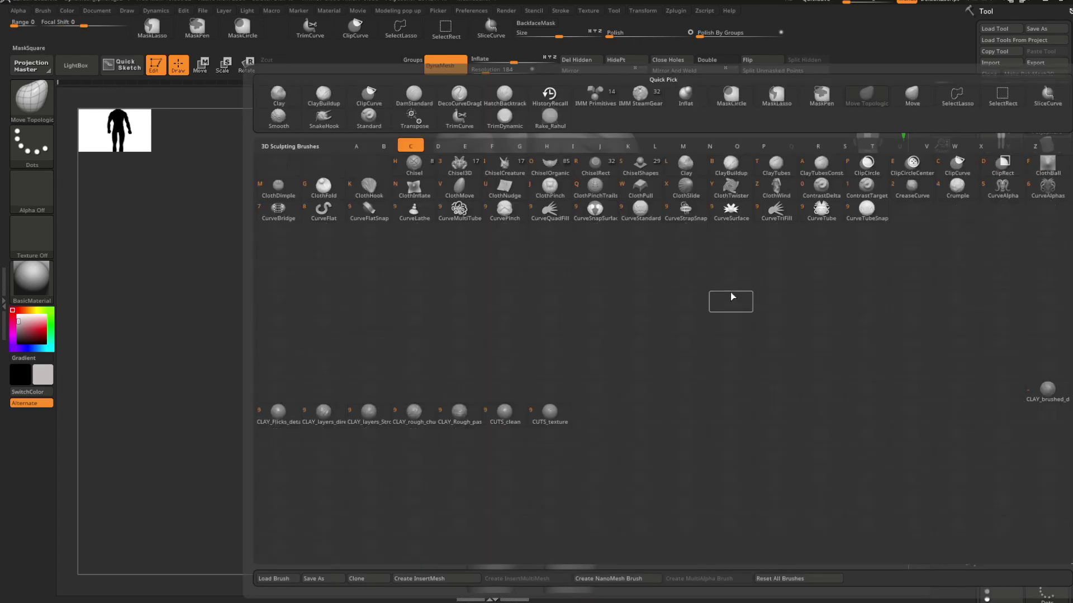
key(b)
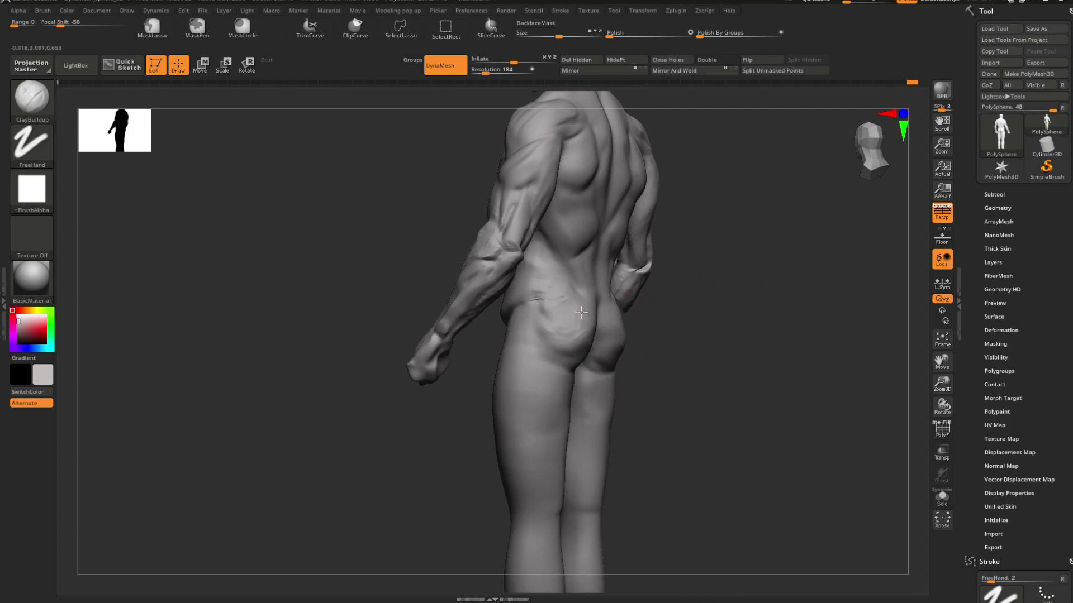
drag(627, 306, 692, 374)
key(space)
drag(710, 328, 721, 345)
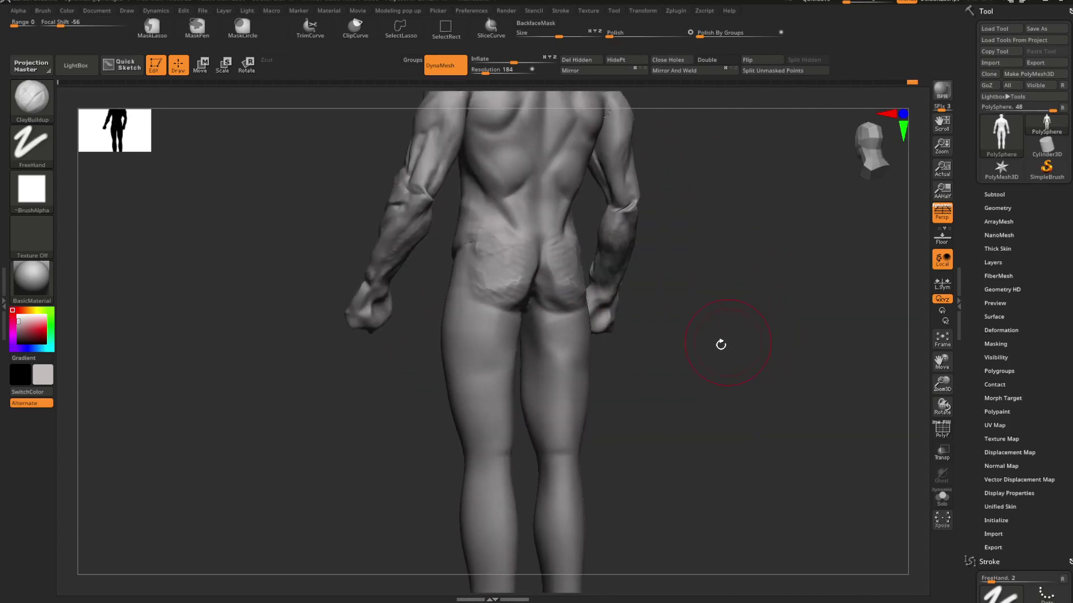
Step: Carve the crease between the glutes with the DamStandard brush
key(b)
key(d)
key(s)
drag(663, 378, 625, 379)
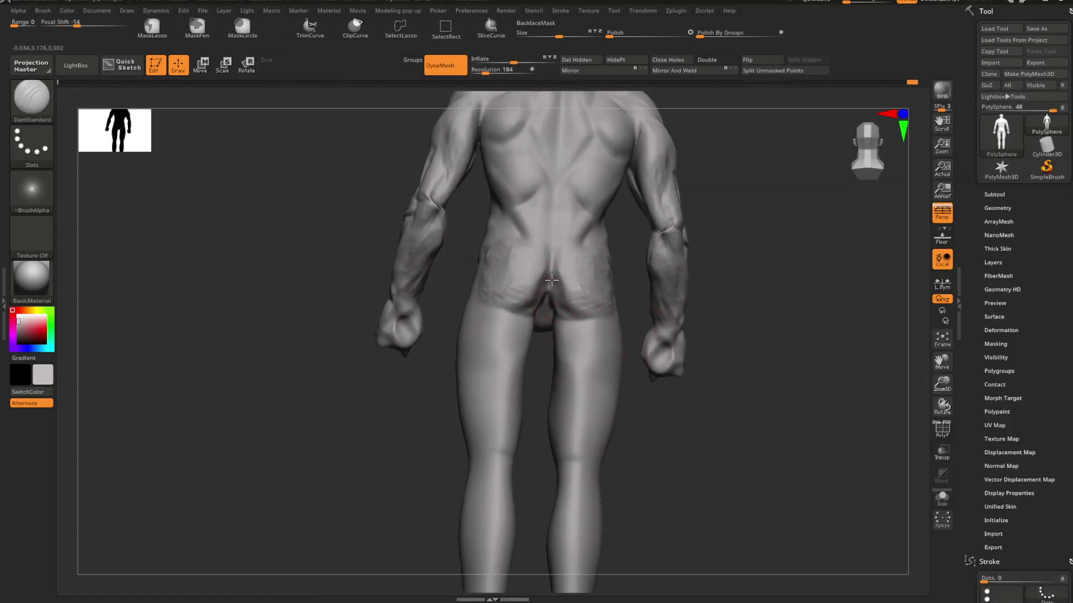
Step: Fill out the glutes around the central crease with the ClayBuildup brush and smooth the surface
key(b)
key(c)
key(b)
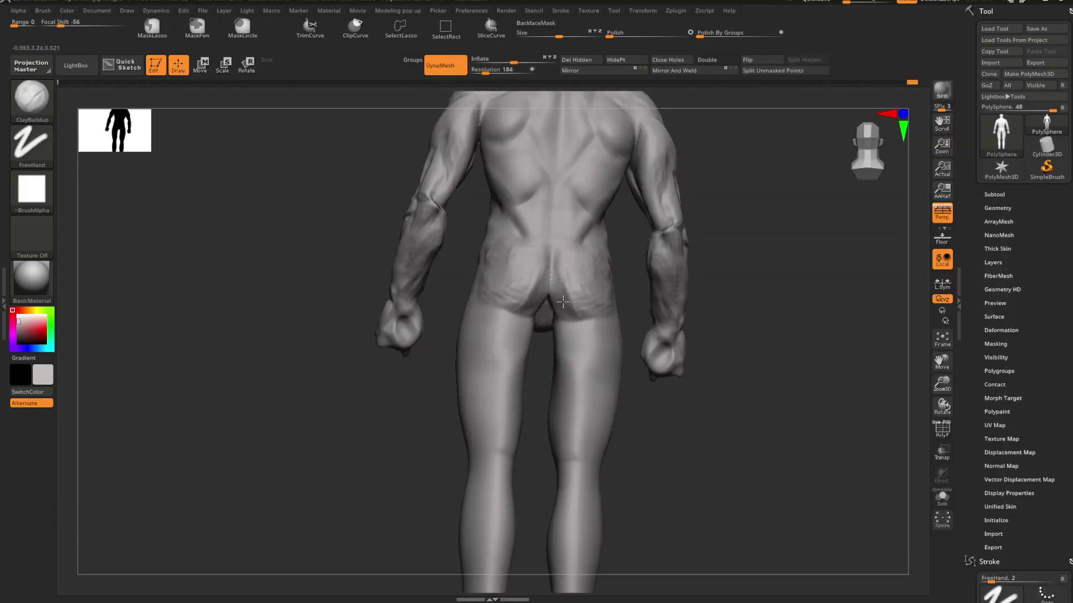
key(shift)
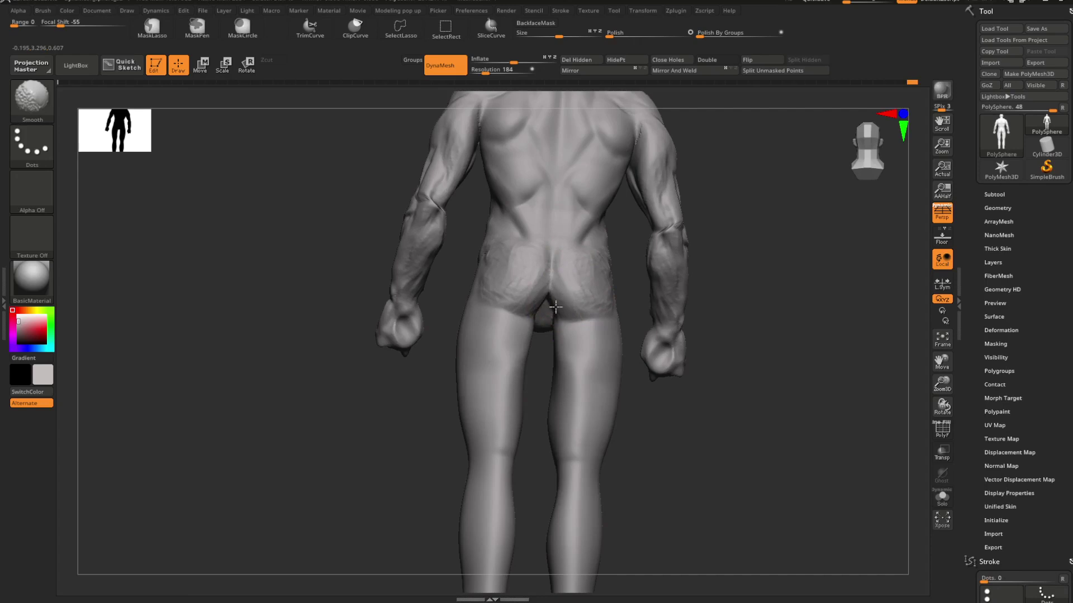
shift+drag(555, 307, 587, 305)
mouse_move(721, 346)
mouse_down()
mouse_move(671, 329)
mouse_move(705, 347)
mouse_up()
shift+drag(581, 296, 558, 265)
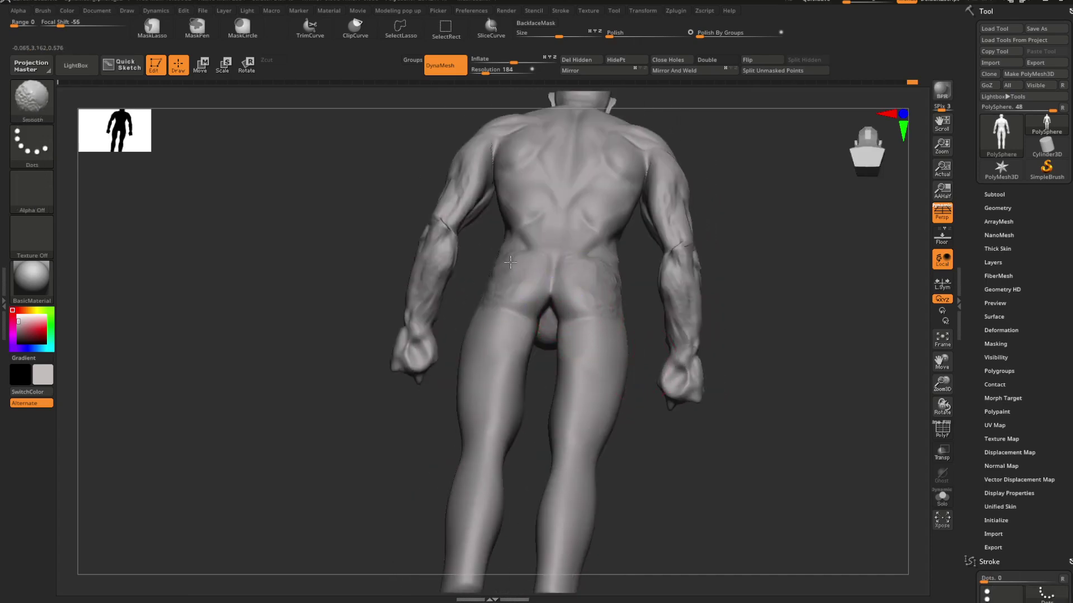
Step: Add clay volume to the outer glutes and carve the fold beneath them with the DamStandard brush
mouse_move(726, 279)
mouse_down()
mouse_move(743, 283)
mouse_move(741, 332)
mouse_move(778, 364)
mouse_move(704, 330)
mouse_move(711, 354)
mouse_up()
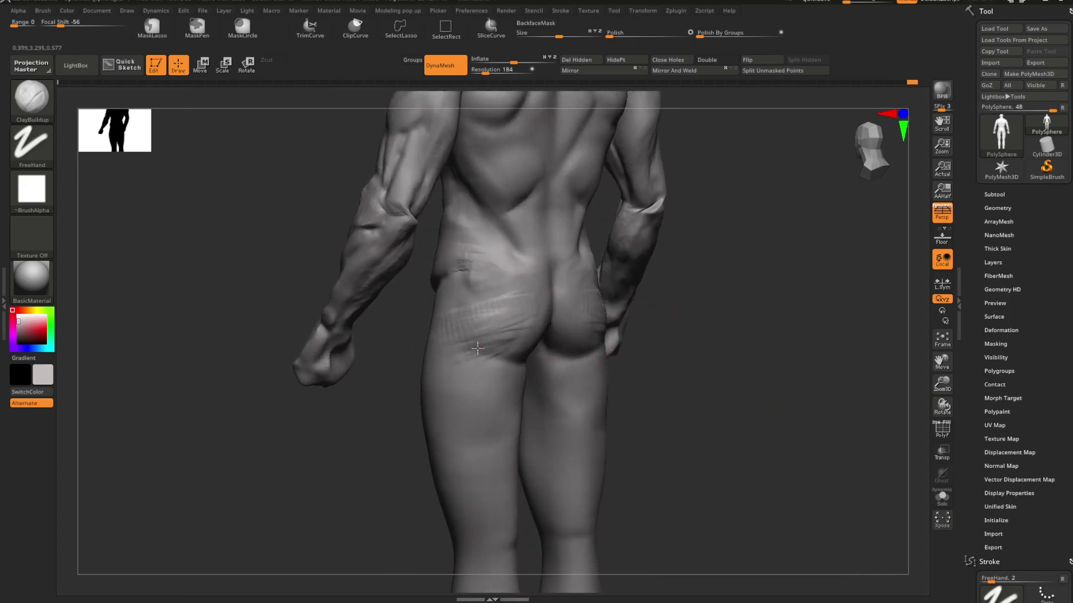
key(b)
key(d)
key(s)
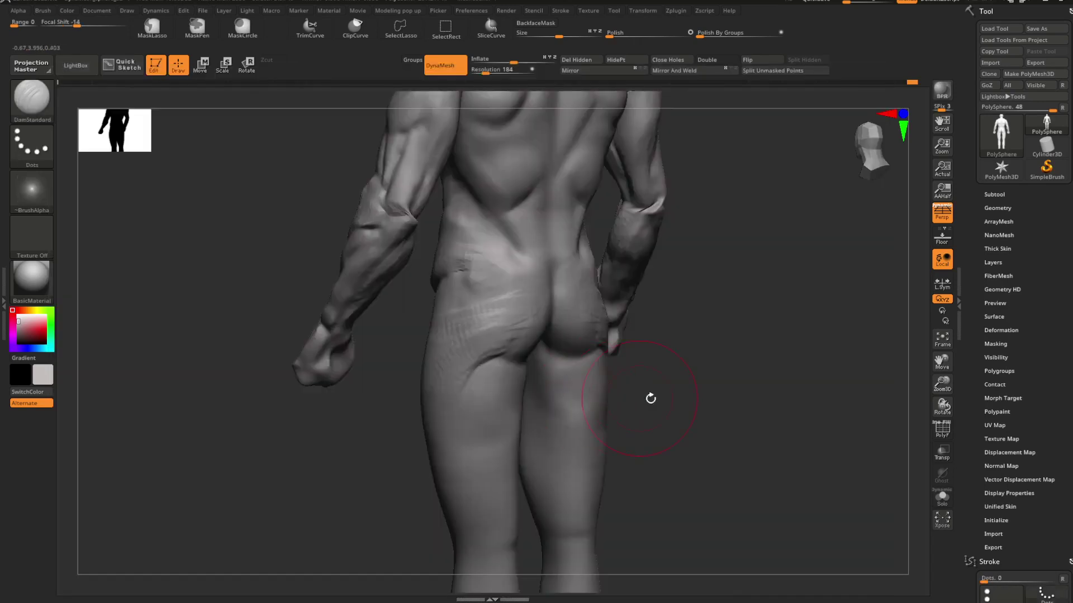
drag(649, 398, 575, 375)
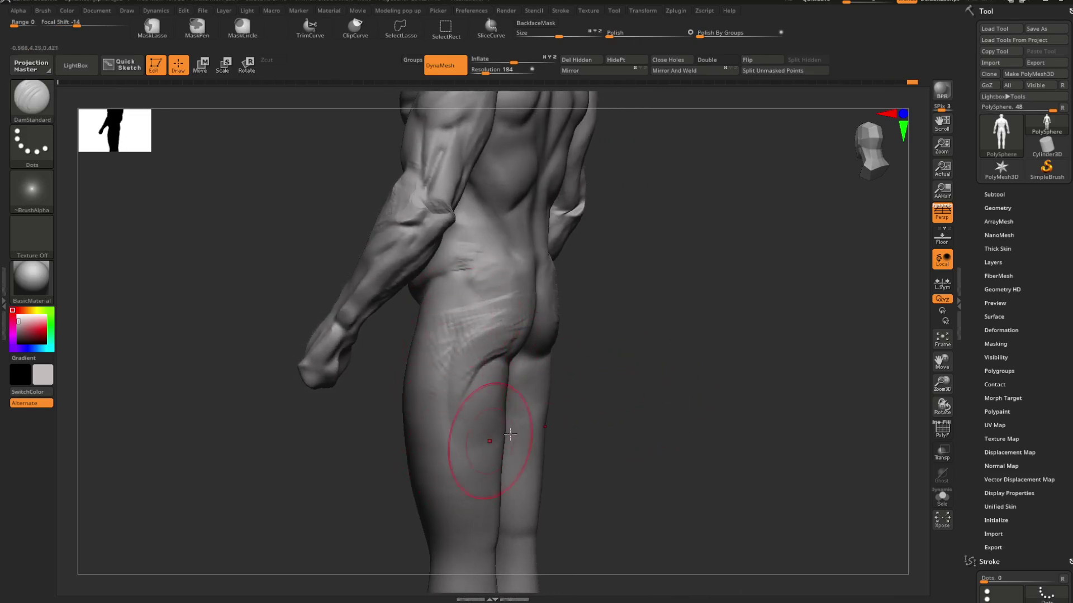
Step: Build up the front of the upper thighs beside the groin with the ClayBuildup brush
mouse_move(510, 433)
right_down()
mouse_move(651, 378)
mouse_move(678, 402)
mouse_move(581, 416)
mouse_move(623, 393)
right_up()
key(space)
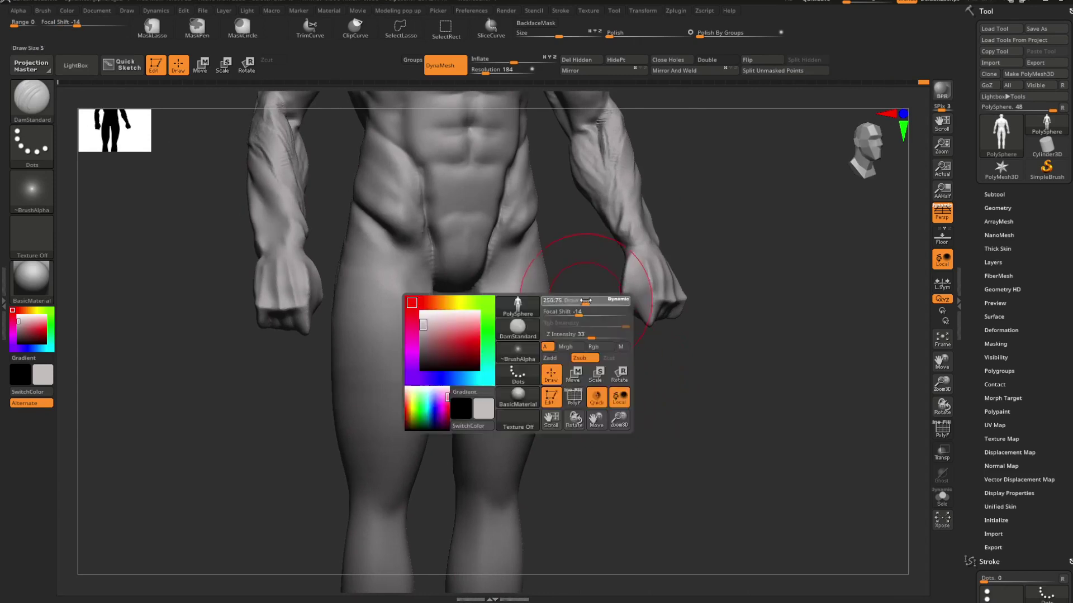
key(b)
key(c)
key(b)
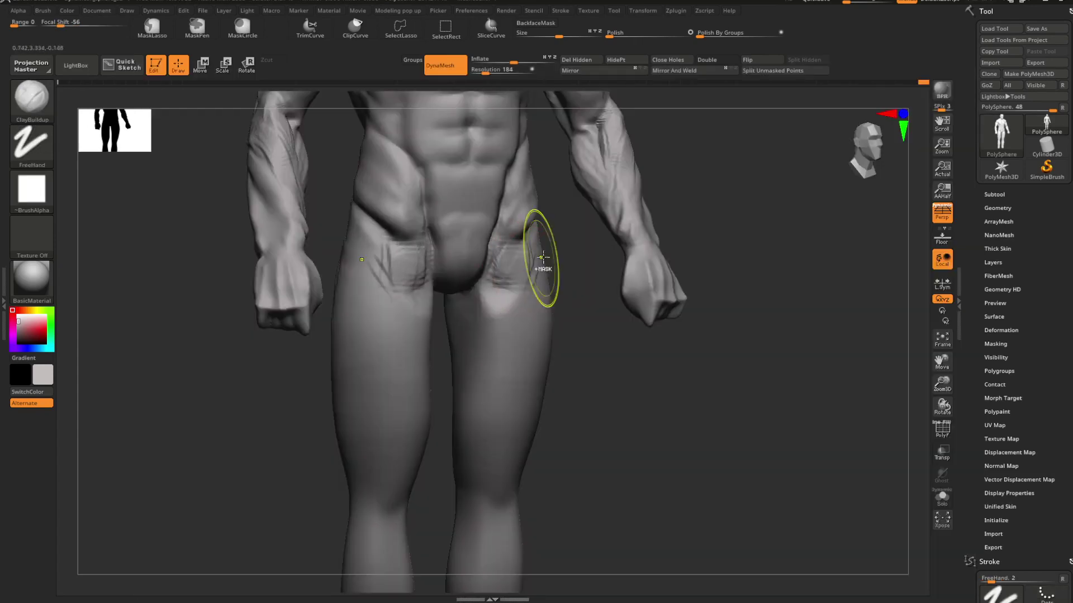
key(space)
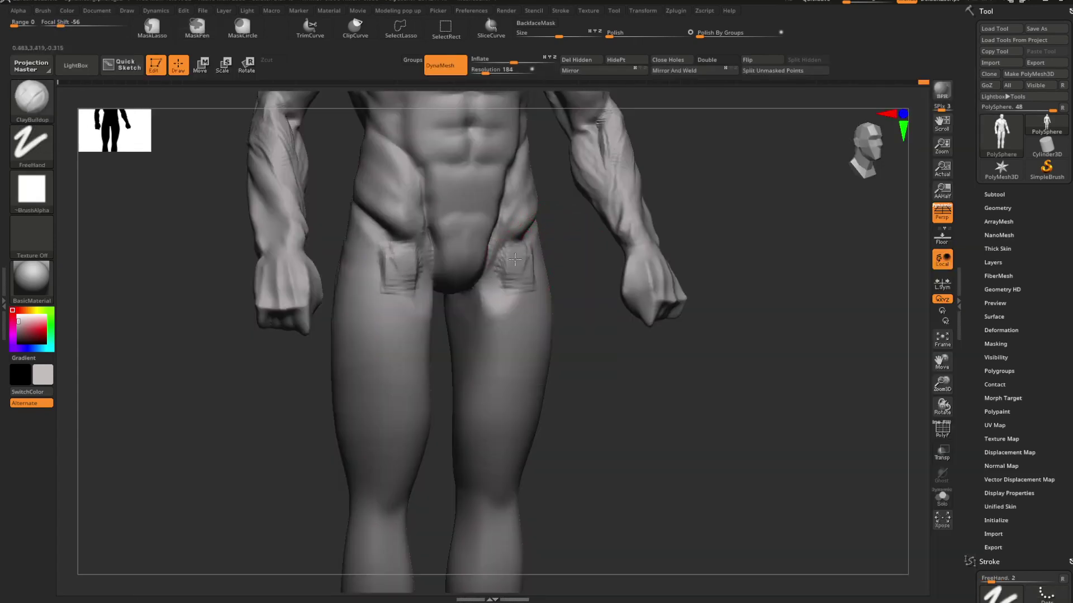
Step: Block in the diagonal muscle plane running down the inner thigh toward the knee with a resized Rake_Rahul brush
mouse_move(572, 386)
ctrl+right_down()
mouse_move(553, 339)
mouse_move(520, 389)
ctrl+right_up()
key(b)
key(r)
key(a)
key(space)
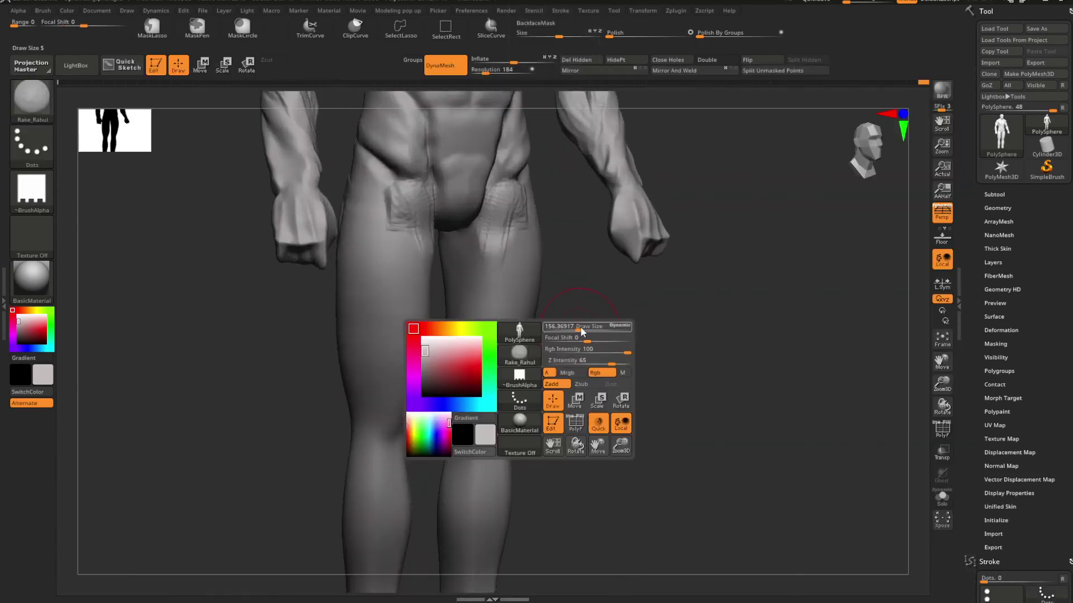
drag(580, 331, 582, 331)
right_drag(582, 332, 578, 329)
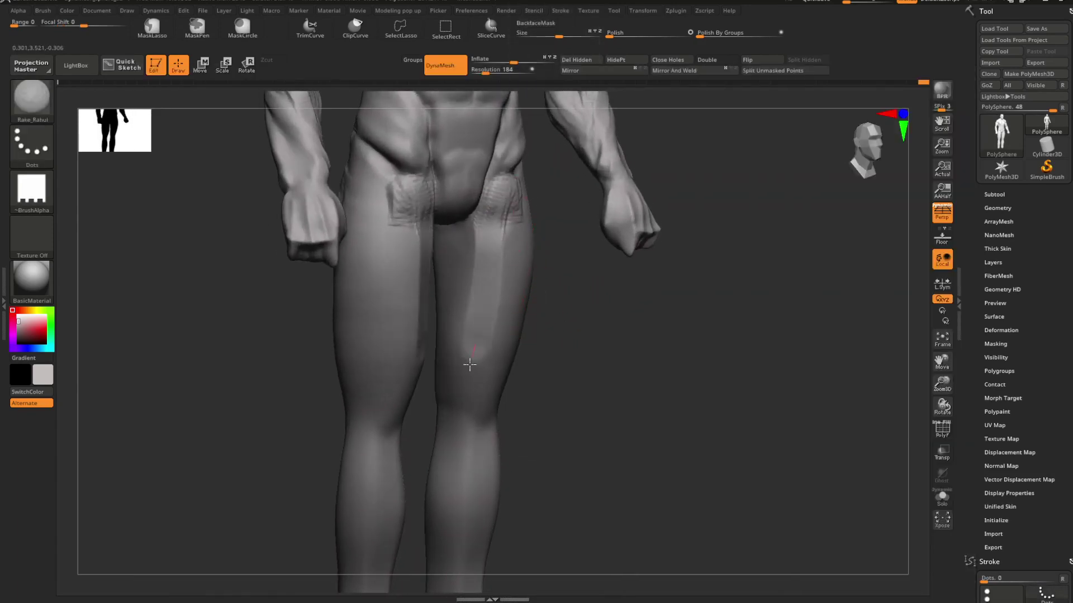
drag(469, 364, 467, 373)
key(ctrl+z)
drag(485, 217, 481, 258)
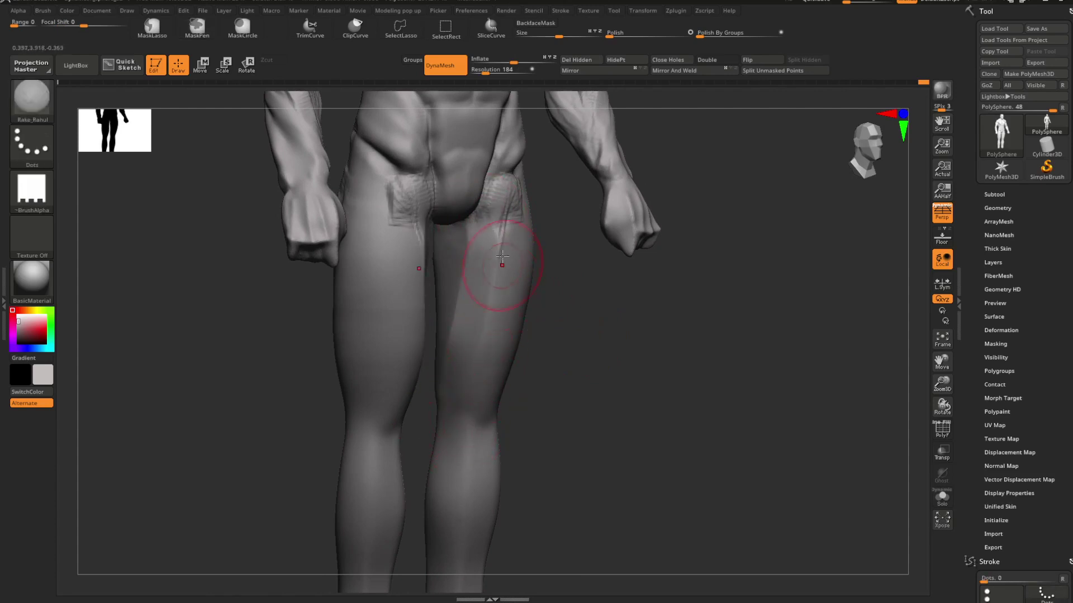
drag(447, 391, 445, 402)
Step: Sharpen the edge of the inner-thigh plane and form the teardrop muscle above the inner knee
right_drag(531, 371, 564, 362)
mouse_move(564, 362)
ctrl+right_down()
mouse_move(569, 340)
mouse_move(615, 354)
mouse_move(569, 334)
ctrl+right_up()
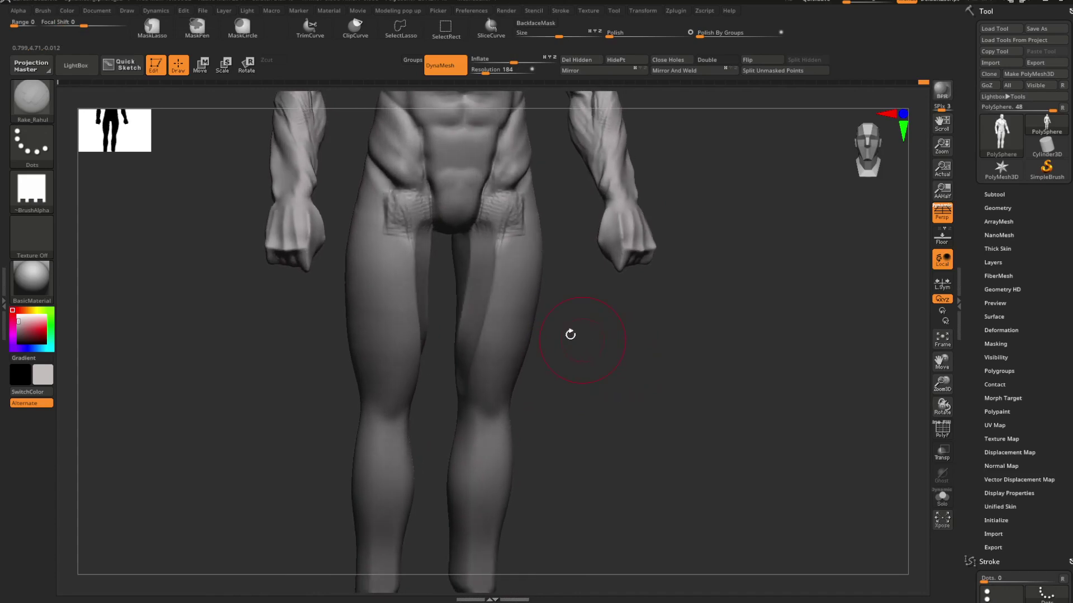
right_drag(483, 362, 533, 319)
mouse_move(437, 318)
right_down()
mouse_move(537, 333)
mouse_move(499, 250)
right_up()
right_drag(491, 383, 531, 335)
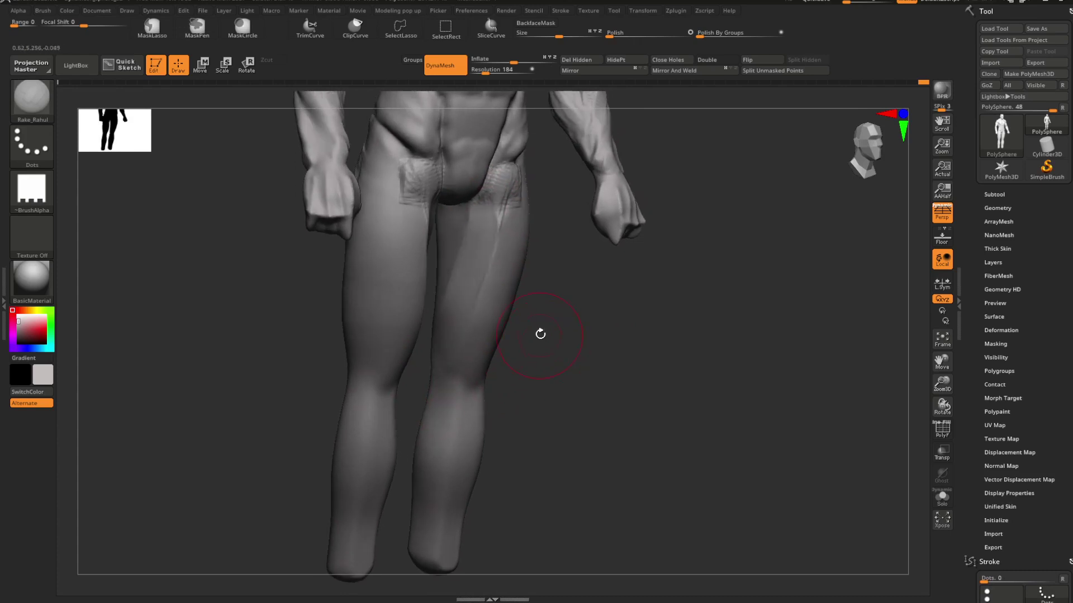
key(space)
key(ctrl)
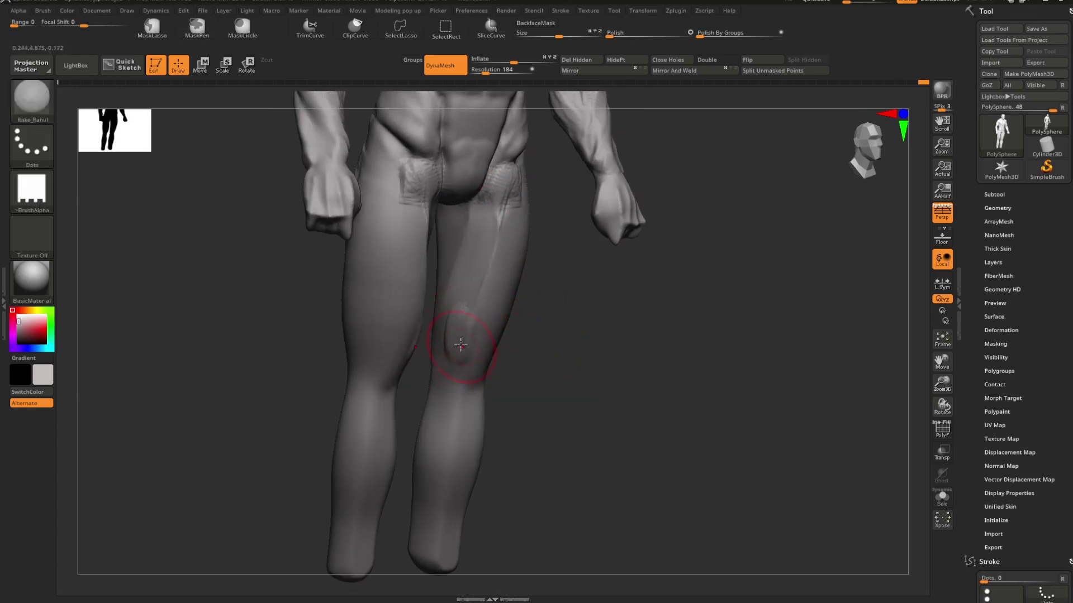
mouse_move(527, 345)
shift+right_down()
mouse_move(562, 335)
mouse_move(558, 372)
mouse_move(565, 335)
shift+right_up()
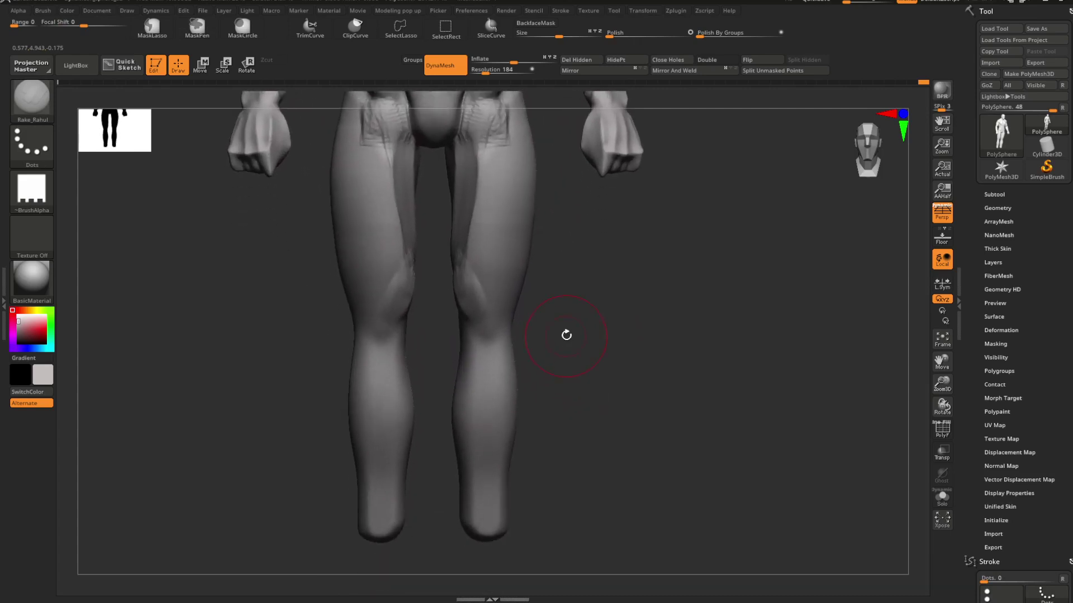
Step: Carve the contours around the kneecap and the groove along the inner calf with the DamStandard brush
key(b)
key(d)
key(s)
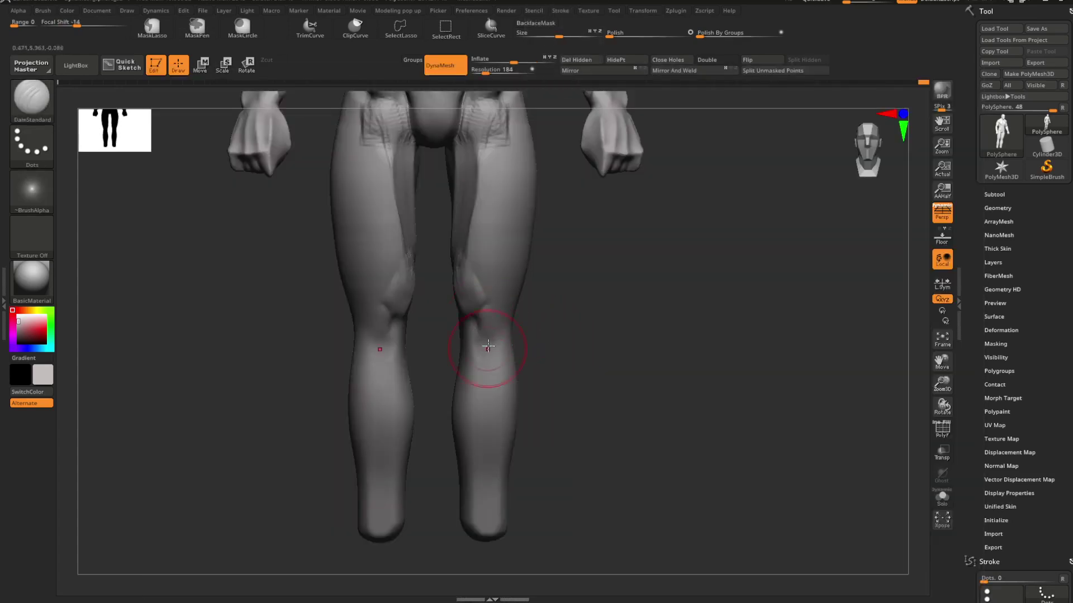
right_drag(507, 347, 448, 321)
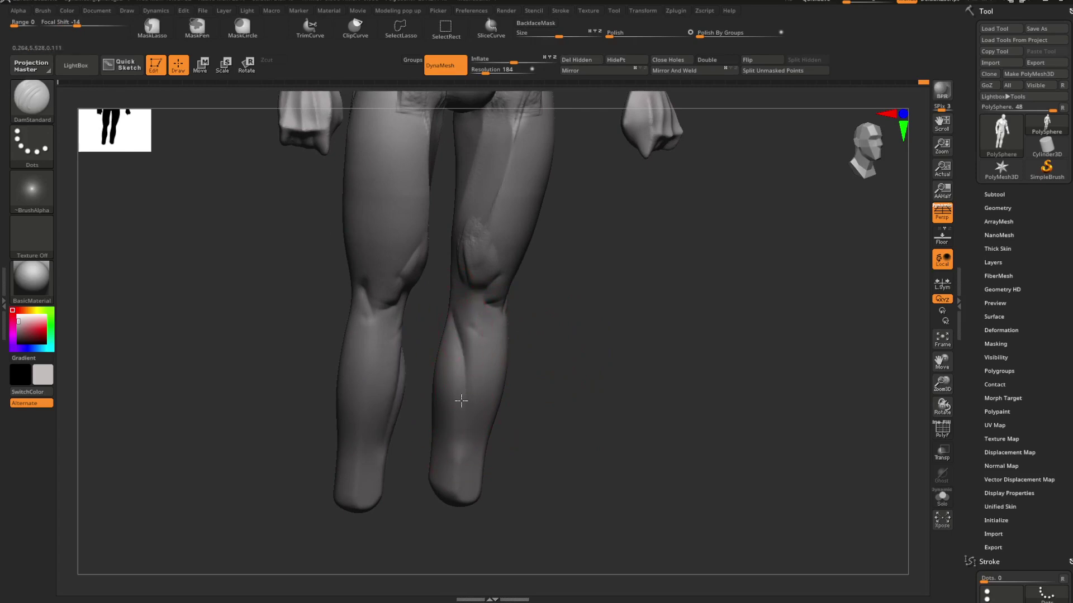
Step: Carve the grooves separating the calf muscles from the shin and define the outer side of the knee
right_drag(461, 401, 540, 345)
right_drag(456, 319, 501, 329)
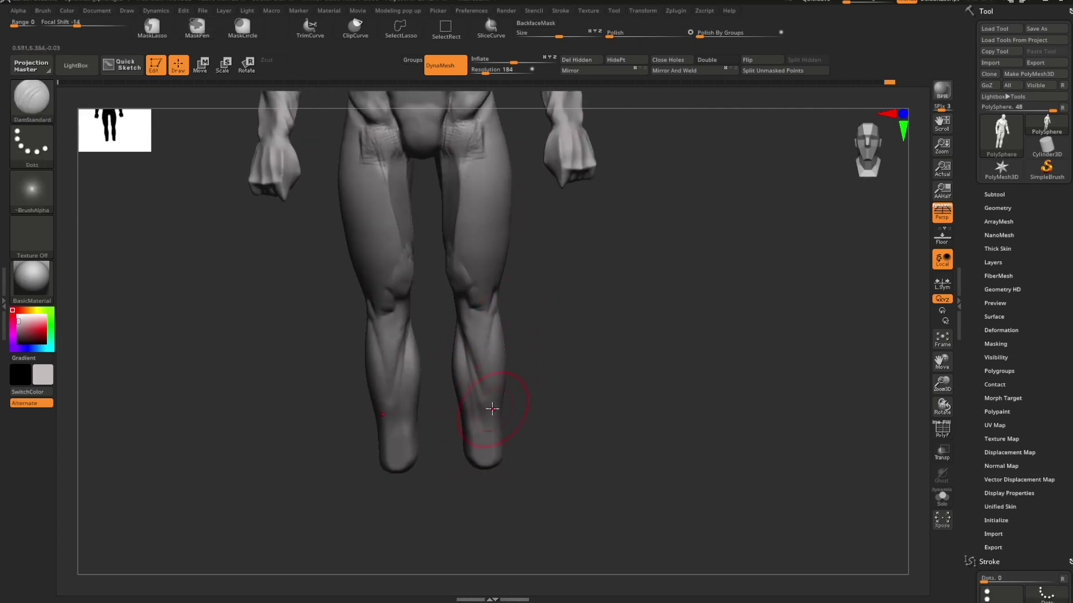
right_drag(492, 409, 500, 301)
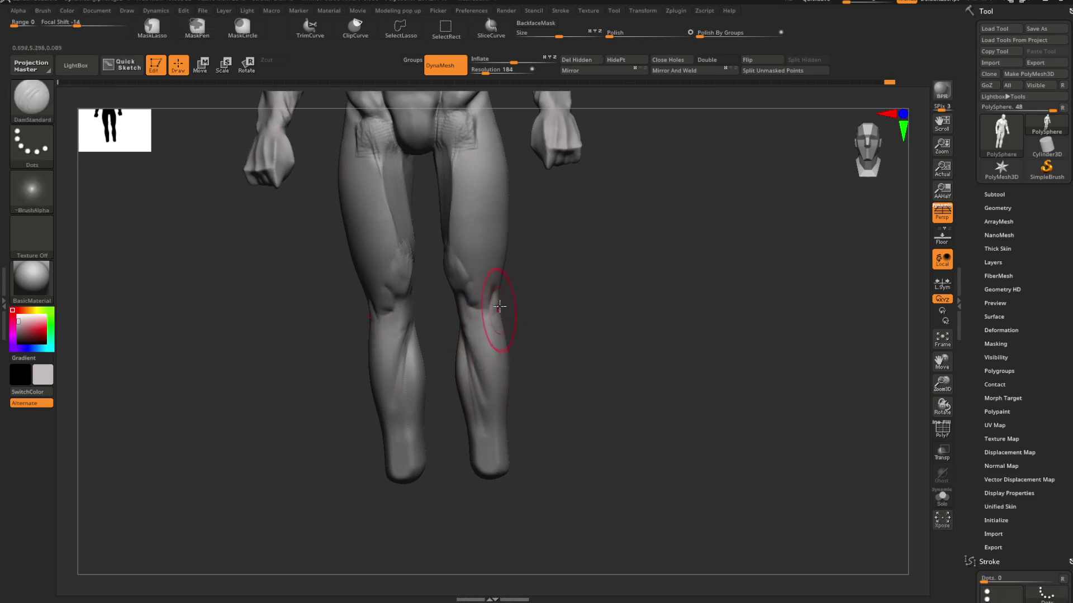
right_drag(529, 340, 563, 361)
Step: Adjust the shape of the knees and lower legs with a resized Move Topological brush
scroll(560, 375, up, 3)
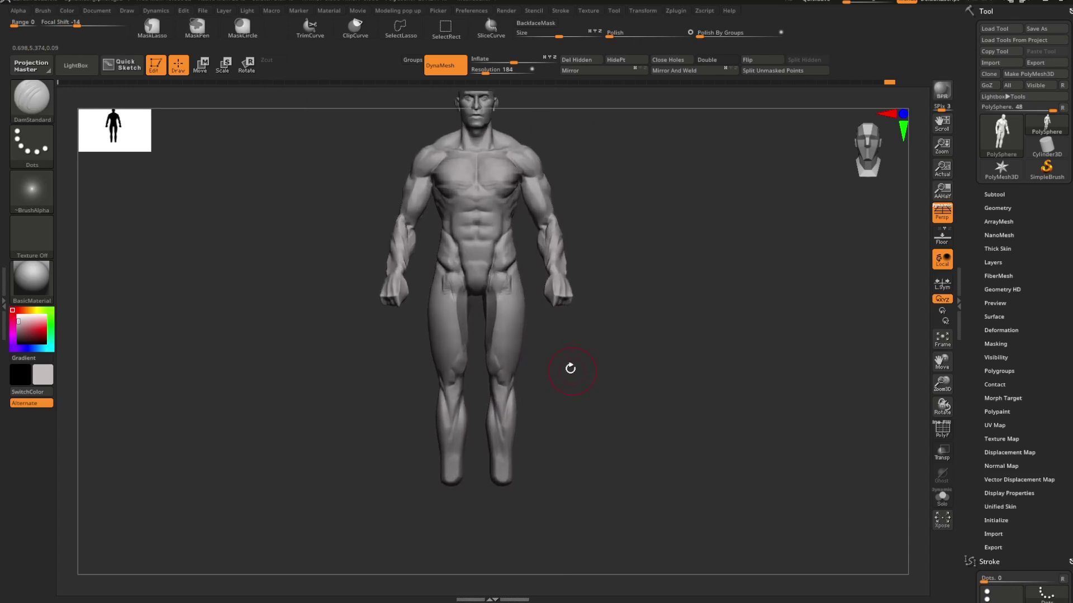
key(b)
key(m)
key(t)
key(space)
drag(563, 331, 583, 330)
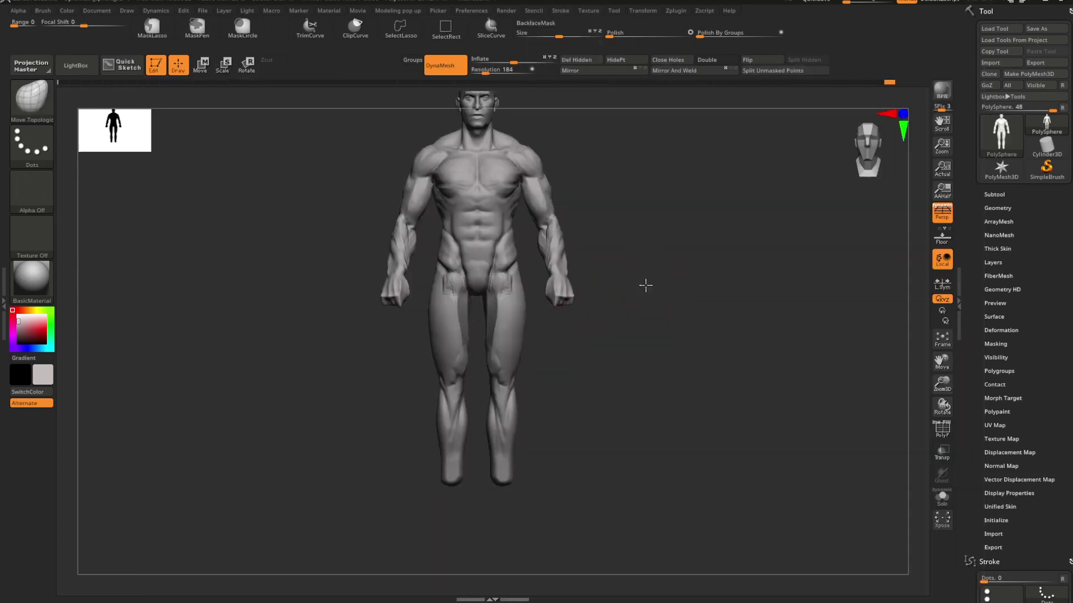
alt+right_drag(644, 285, 668, 333)
ctrl+right_drag(668, 333, 646, 319)
drag(647, 320, 651, 319)
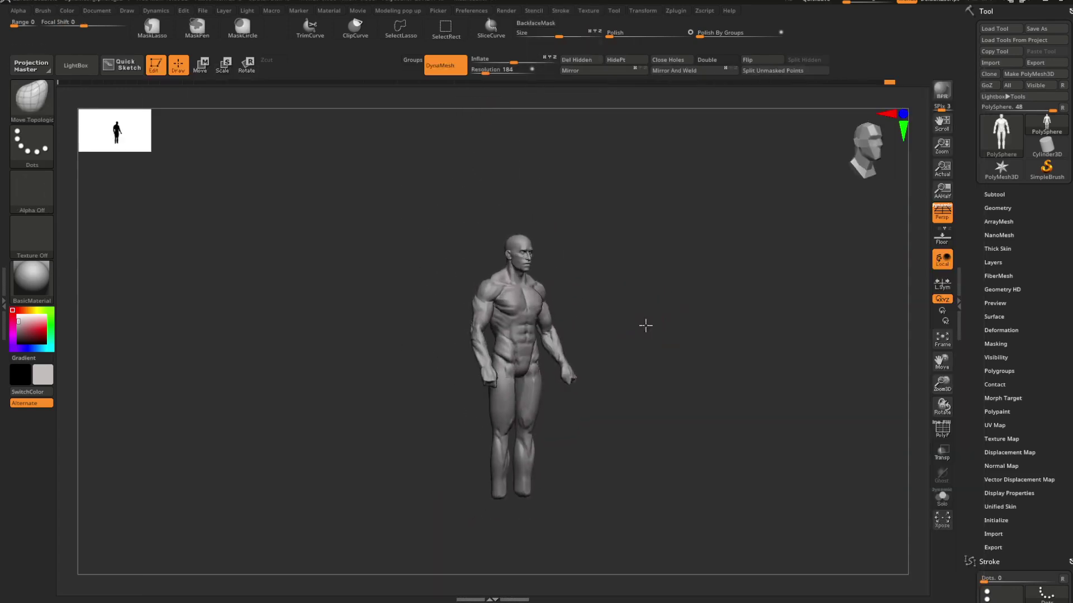
ctrl+right_drag(645, 325, 665, 280)
right_drag(550, 369, 583, 341)
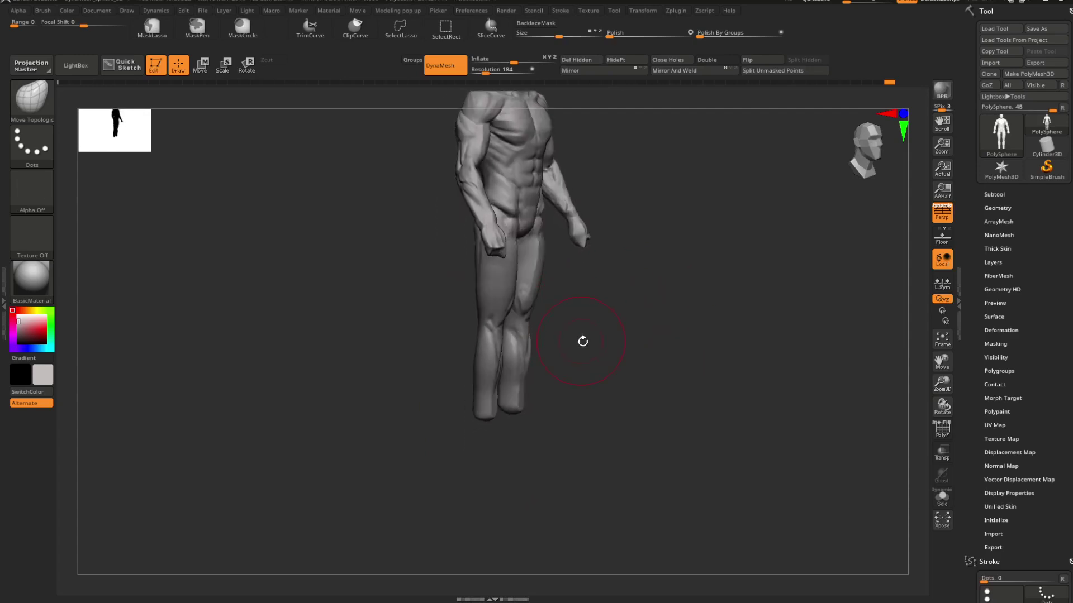
drag(582, 341, 588, 337)
scroll(581, 333, up, 3)
key(space)
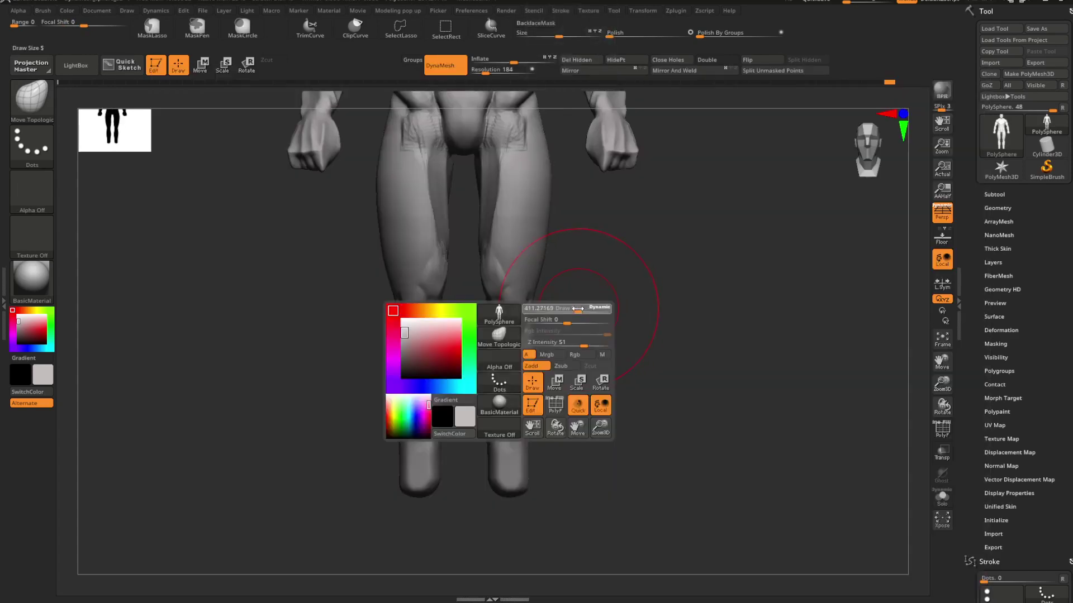
key(space)
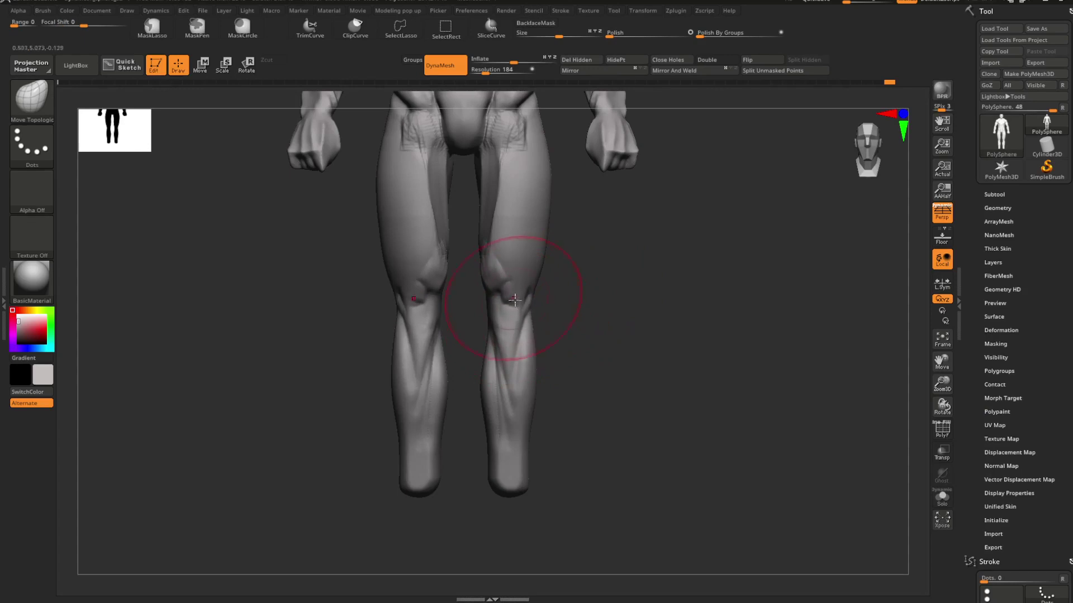
Step: Refine the silhouette of the hips and waist from the front with the Move Topological brush
scroll(536, 296, down, 4)
scroll(565, 294, up, 2)
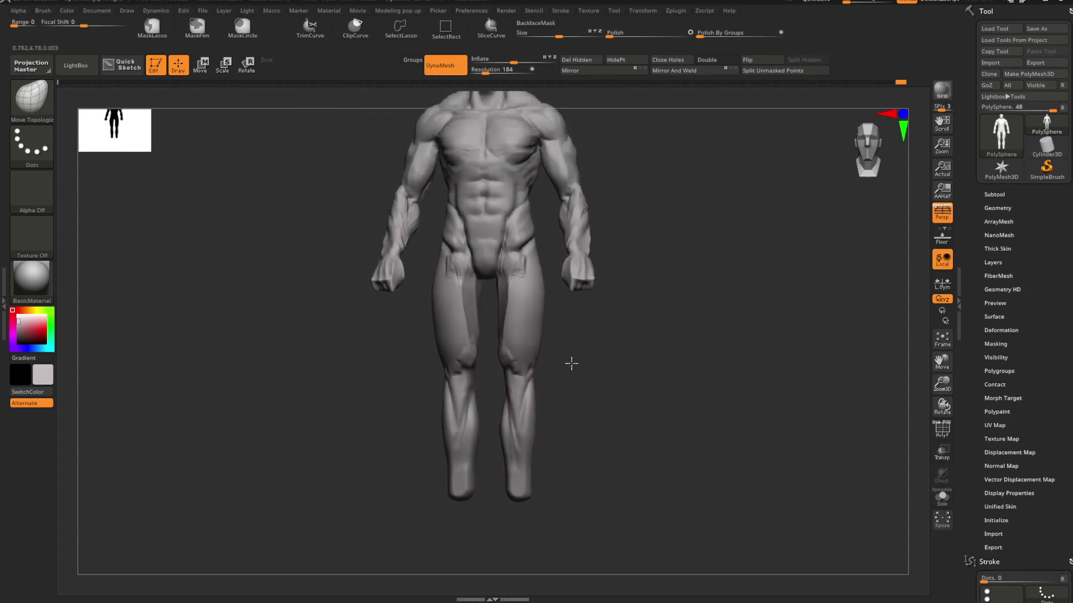
alt+drag(571, 346, 592, 369)
alt+drag(567, 314, 572, 388)
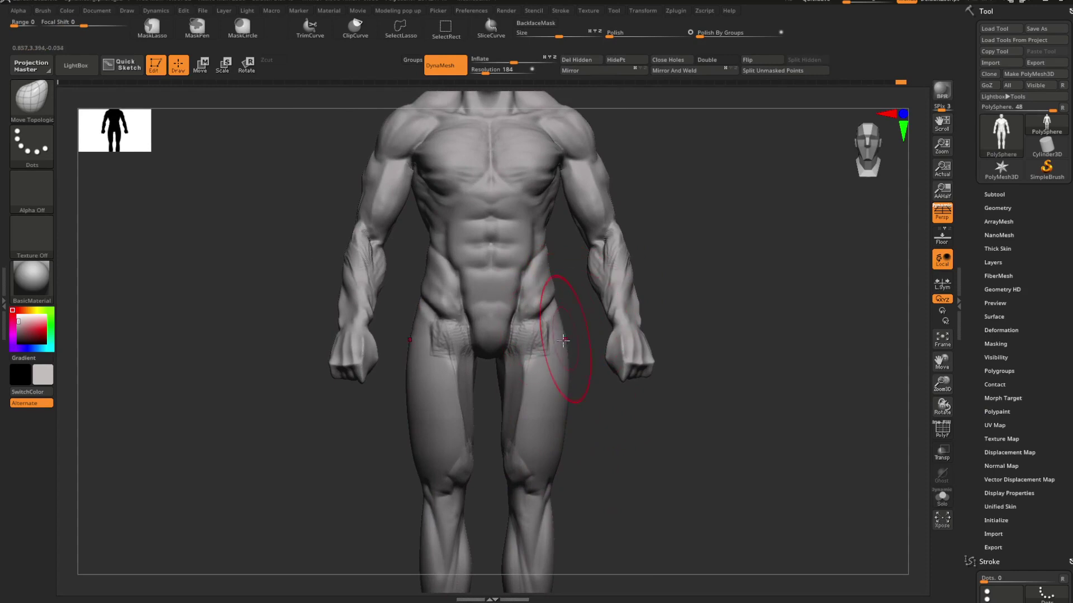
mouse_move(556, 295)
alt+mouse_down()
mouse_move(565, 321)
mouse_move(564, 309)
mouse_move(546, 311)
alt+mouse_up()
key(space)
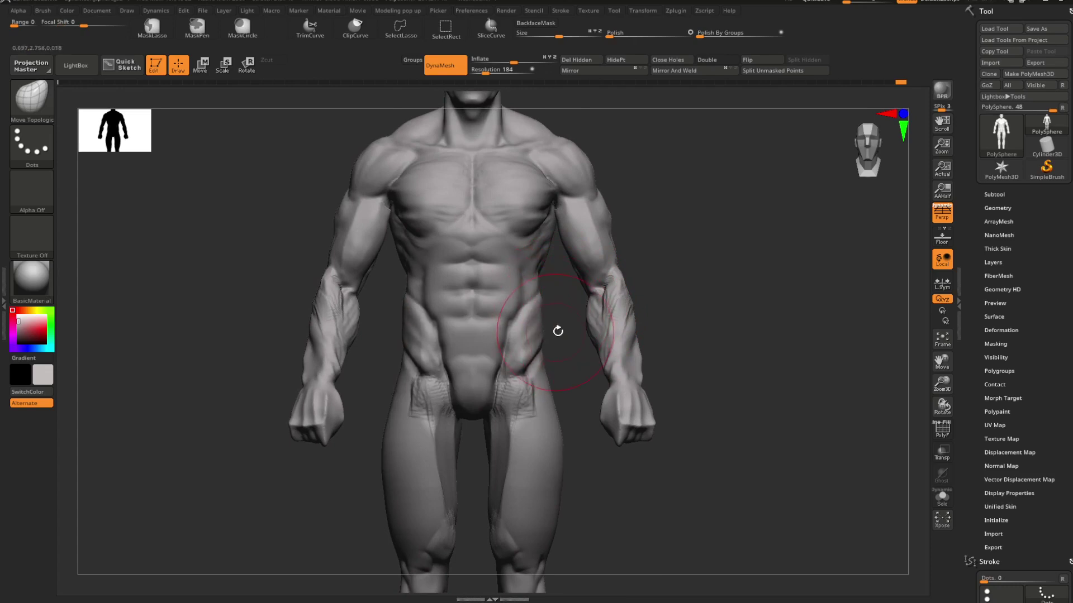
Step: Build up the upper and outer glutes below the lower back with a resized ClayBuildup brush
mouse_move(557, 331)
alt+mouse_down()
mouse_move(631, 290)
mouse_move(644, 300)
mouse_move(652, 287)
mouse_move(730, 287)
mouse_move(663, 282)
mouse_move(680, 307)
mouse_move(643, 280)
mouse_move(678, 280)
mouse_move(660, 281)
alt+mouse_up()
key(b)
key(c)
key(b)
key(space)
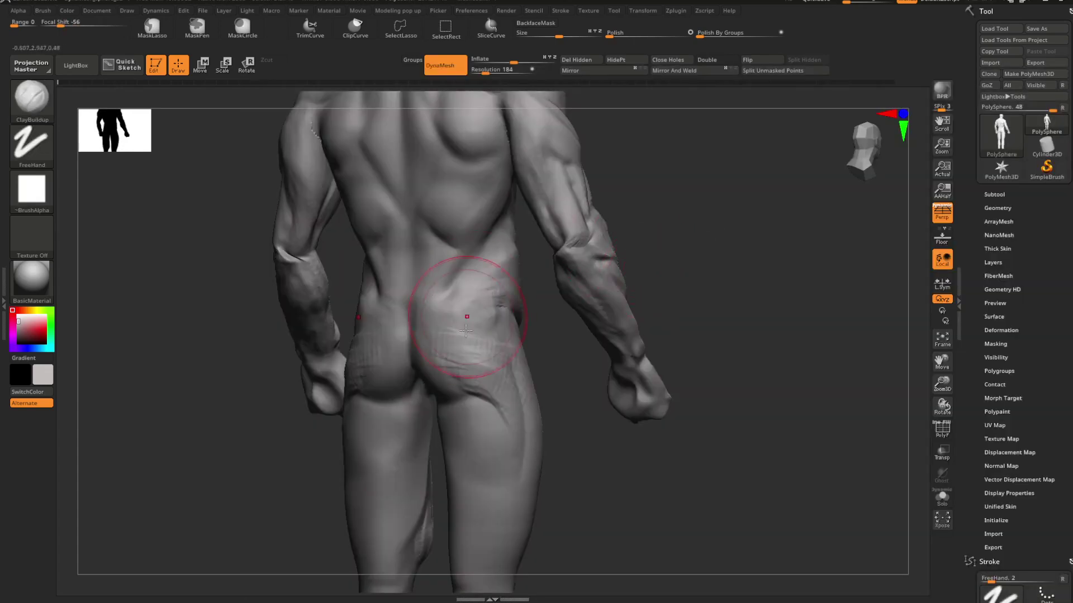
key(space)
right_drag(617, 256, 599, 301)
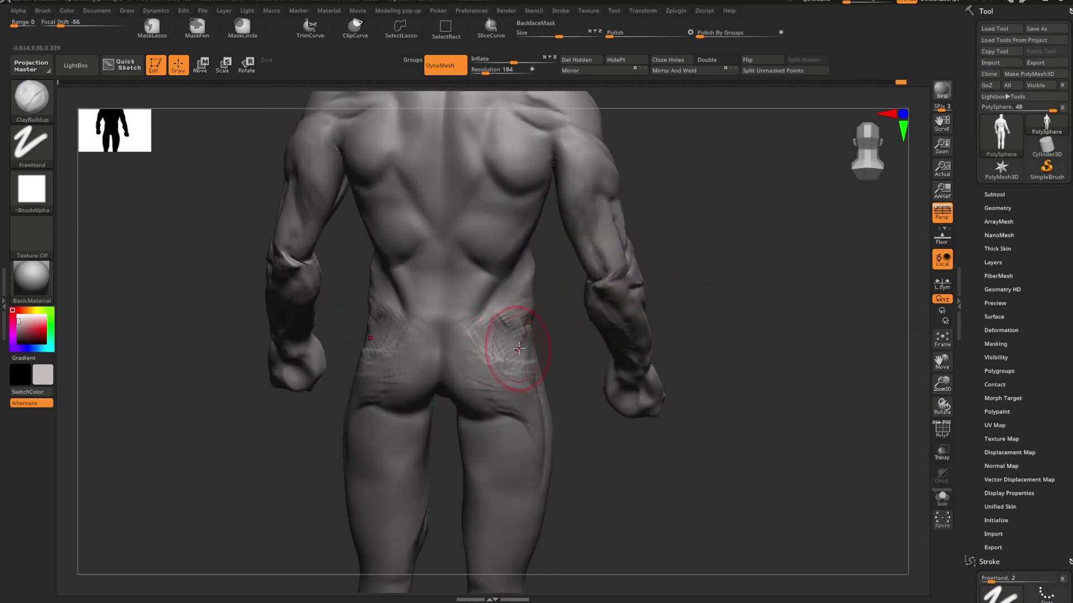
Step: Build up the glutes with a resized ClayBuildup brush and smooth the surface across the hips
drag(726, 304, 603, 318)
right_click(513, 332)
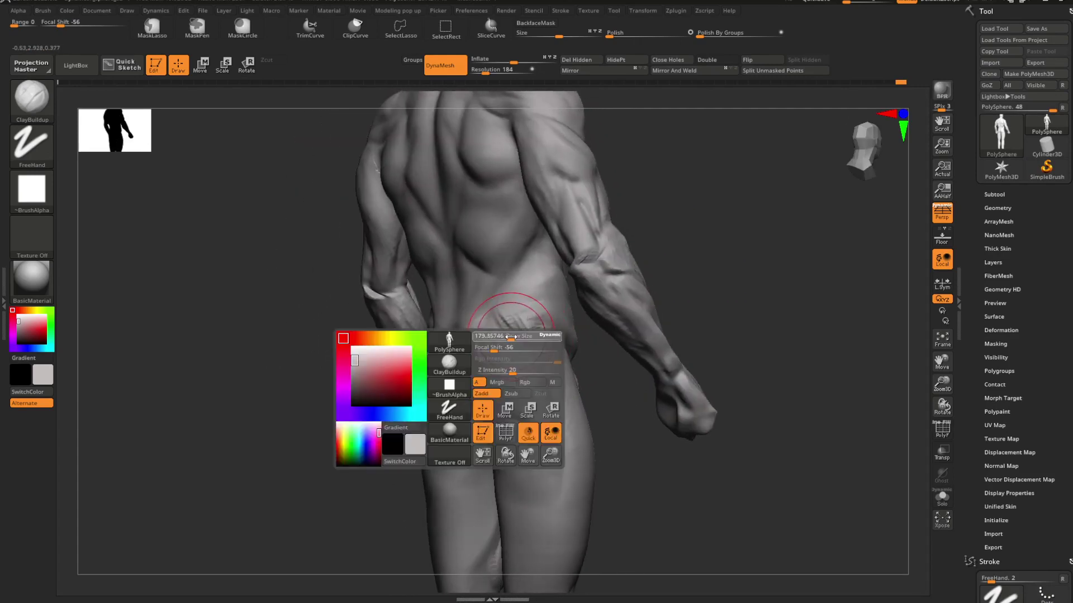
right_drag(673, 260, 564, 321)
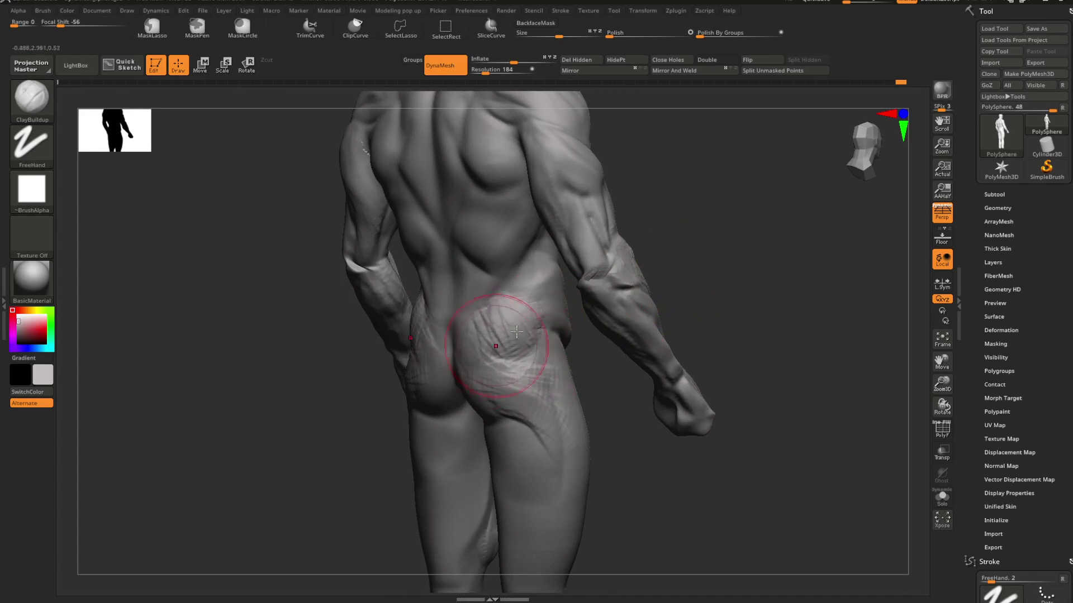
shift+right_drag(516, 332, 487, 356)
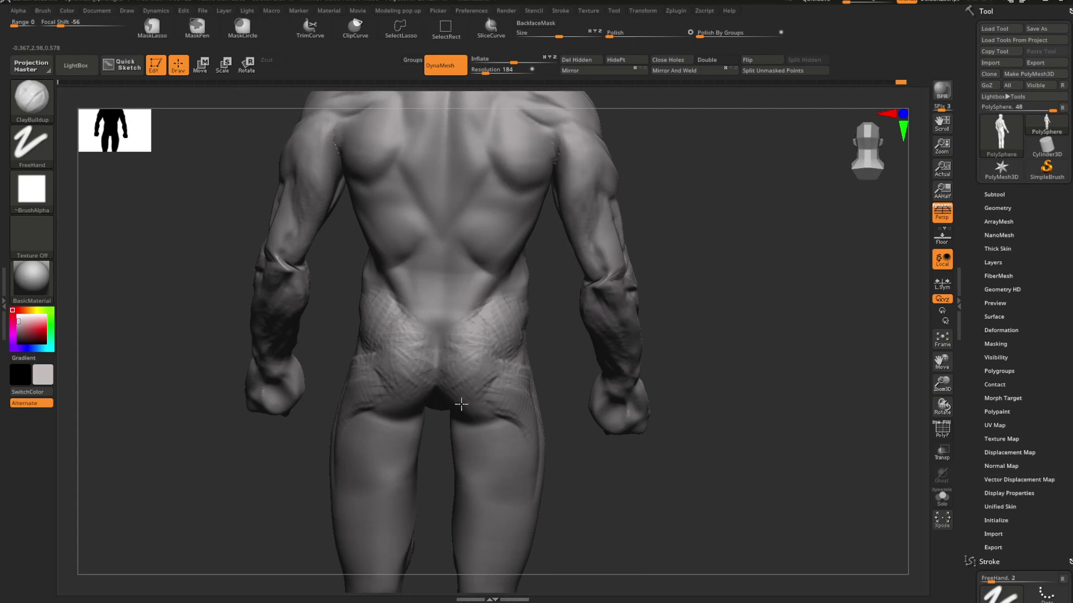
key(shift)
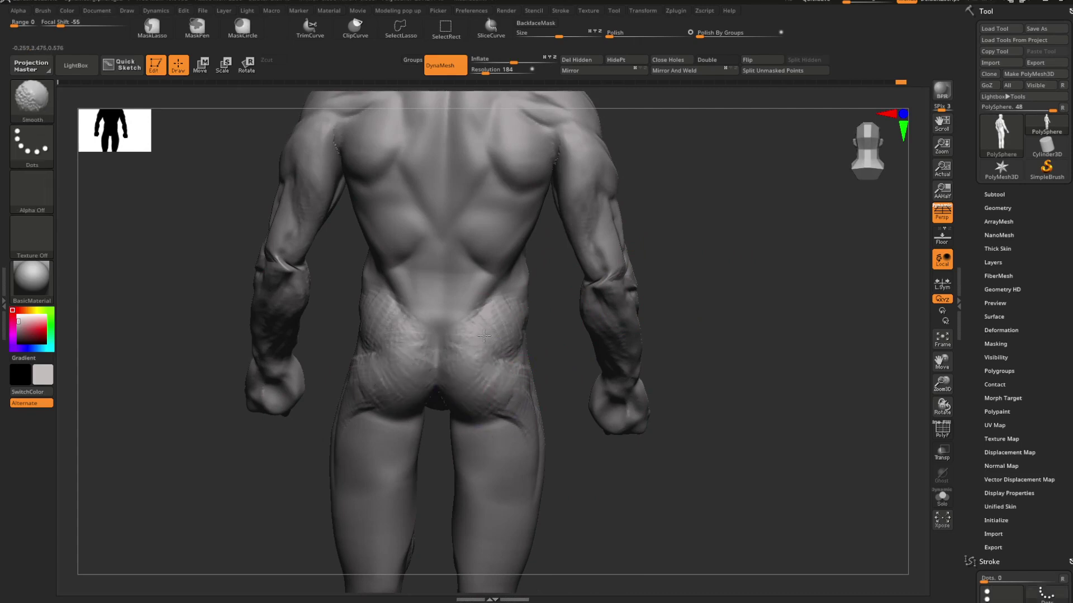
mouse_move(668, 277)
mouse_down()
mouse_move(687, 264)
mouse_move(642, 268)
mouse_move(663, 276)
mouse_move(622, 311)
mouse_move(675, 278)
mouse_move(704, 307)
mouse_move(674, 302)
mouse_move(699, 287)
mouse_move(656, 193)
mouse_up()
key(shift)
Step: Try to raise nipples on the lower outer pectorals with a resized DamStandard brush
mouse_move(659, 264)
mouse_down()
mouse_move(618, 275)
mouse_move(632, 276)
mouse_move(630, 289)
mouse_move(605, 291)
mouse_move(617, 360)
mouse_up()
key(b)
key(d)
key(s)
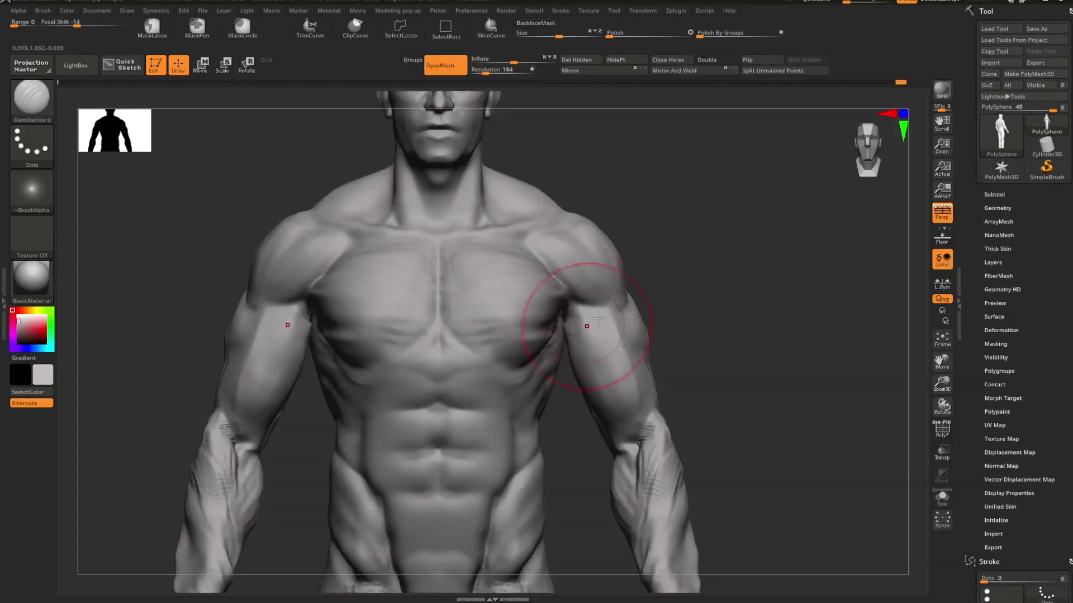
alt+drag(626, 302, 612, 295)
key(space)
drag(662, 271, 682, 252)
key(space)
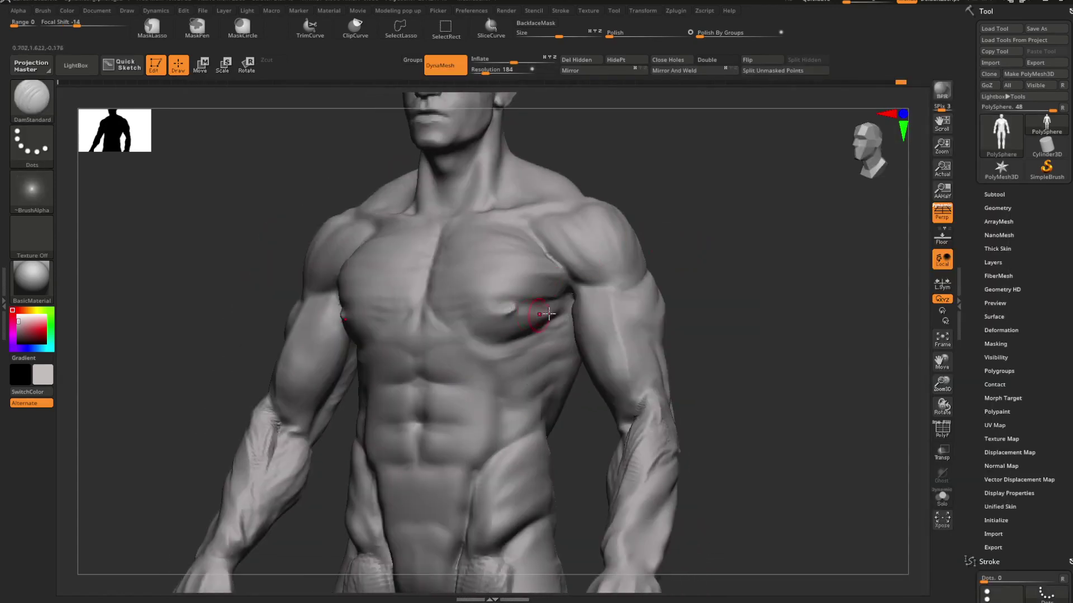
Step: Fill out the outer lower area of the pectorals with a resized ClayBuildup brush
key(b)
key(c)
key(b)
key(space)
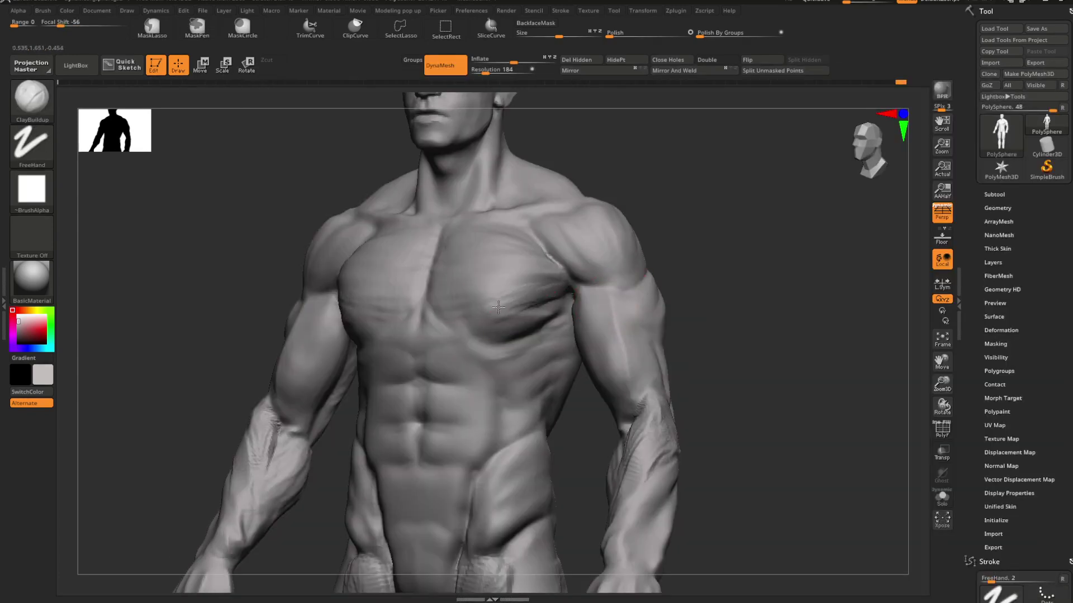
Step: Raise small nipples on the lower outer pectorals with a resized DamStandard brush and smooth around them
key(b)
key(d)
key(s)
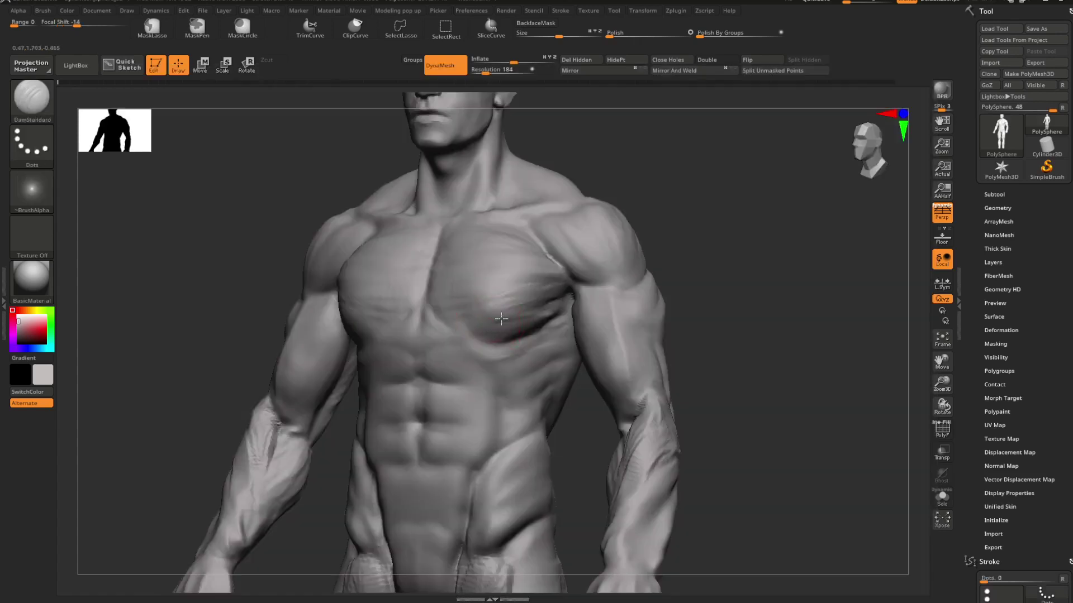
mouse_move(503, 318)
shift+mouse_down()
mouse_move(517, 290)
mouse_move(528, 314)
shift+mouse_up()
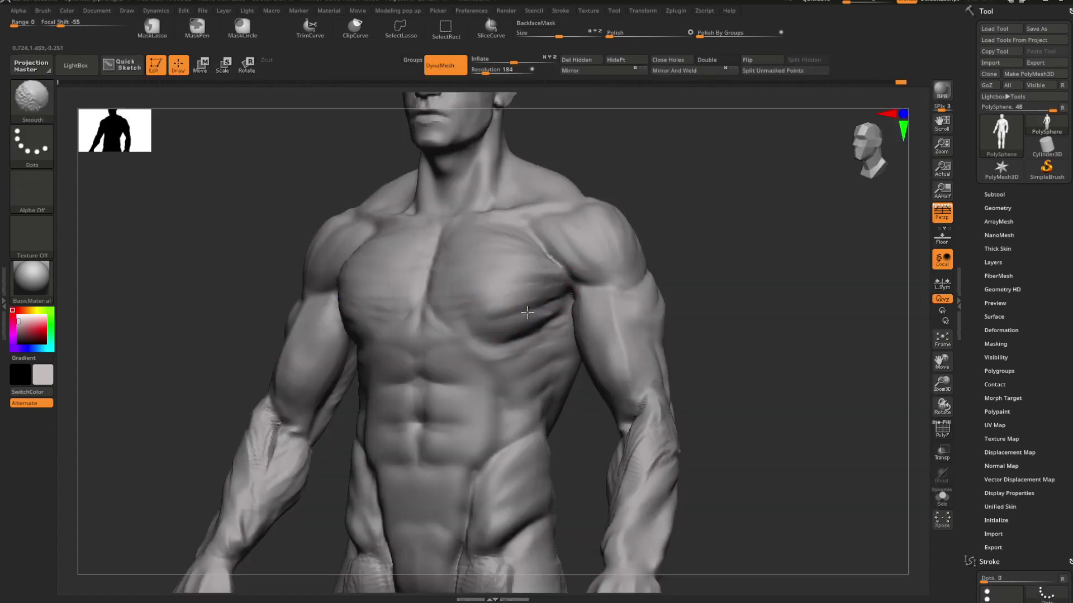
mouse_move(668, 261)
mouse_down()
mouse_move(684, 255)
mouse_move(627, 287)
mouse_up()
key(space)
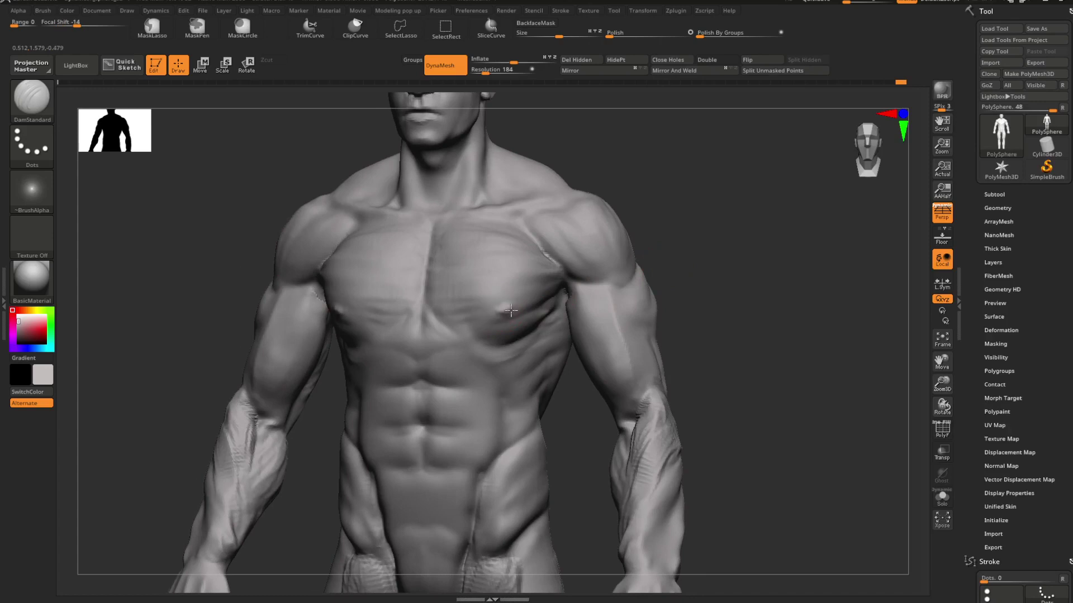
mouse_move(693, 246)
alt+mouse_down()
mouse_move(669, 268)
mouse_move(627, 261)
mouse_move(624, 275)
mouse_move(658, 266)
mouse_move(666, 278)
mouse_move(677, 257)
alt+mouse_up()
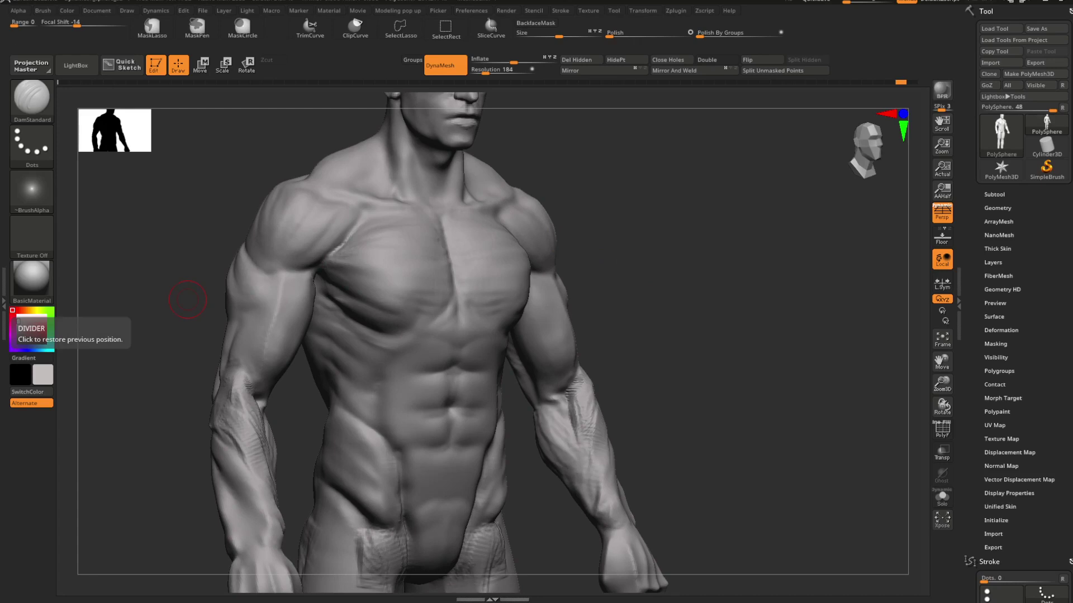
shift+drag(639, 257, 738, 252)
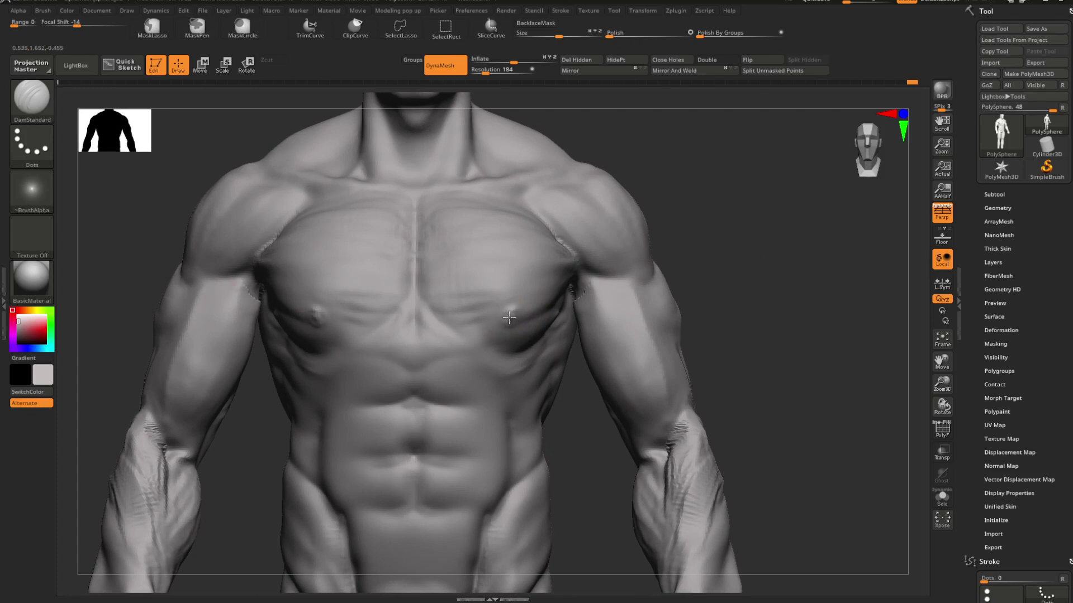
Step: Refine the shape of the nipples and the chest surface around them with the DamStandard brush
drag(738, 271, 661, 235)
mouse_move(745, 246)
alt+mouse_down()
mouse_move(781, 226)
mouse_move(804, 298)
mouse_move(766, 304)
mouse_move(778, 308)
mouse_move(795, 365)
mouse_move(735, 309)
mouse_move(787, 311)
alt+mouse_up()
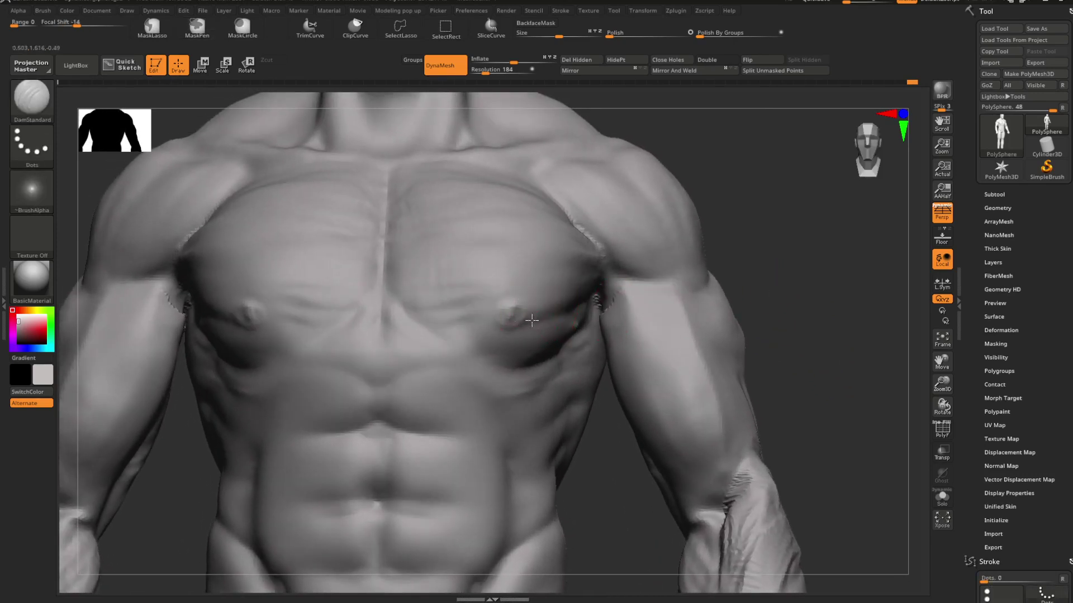
mouse_move(786, 261)
alt+mouse_down()
mouse_move(704, 257)
mouse_move(718, 295)
mouse_move(660, 294)
mouse_move(676, 257)
mouse_move(699, 275)
mouse_move(713, 244)
mouse_move(751, 286)
mouse_move(766, 270)
mouse_move(756, 270)
mouse_move(768, 280)
mouse_move(713, 265)
mouse_move(716, 278)
mouse_move(726, 270)
mouse_move(766, 304)
mouse_move(807, 287)
mouse_move(740, 308)
mouse_move(725, 295)
mouse_move(747, 311)
mouse_move(761, 299)
mouse_move(730, 270)
mouse_move(743, 327)
mouse_move(726, 324)
mouse_move(726, 333)
mouse_move(735, 263)
mouse_move(787, 309)
mouse_move(800, 227)
mouse_move(804, 235)
alt+mouse_up()
right_click(786, 286)
Step: Carve creases along the lower inner edge of the pectorals beside the sternum with a resized DamStandard brush
drag(644, 374, 629, 395)
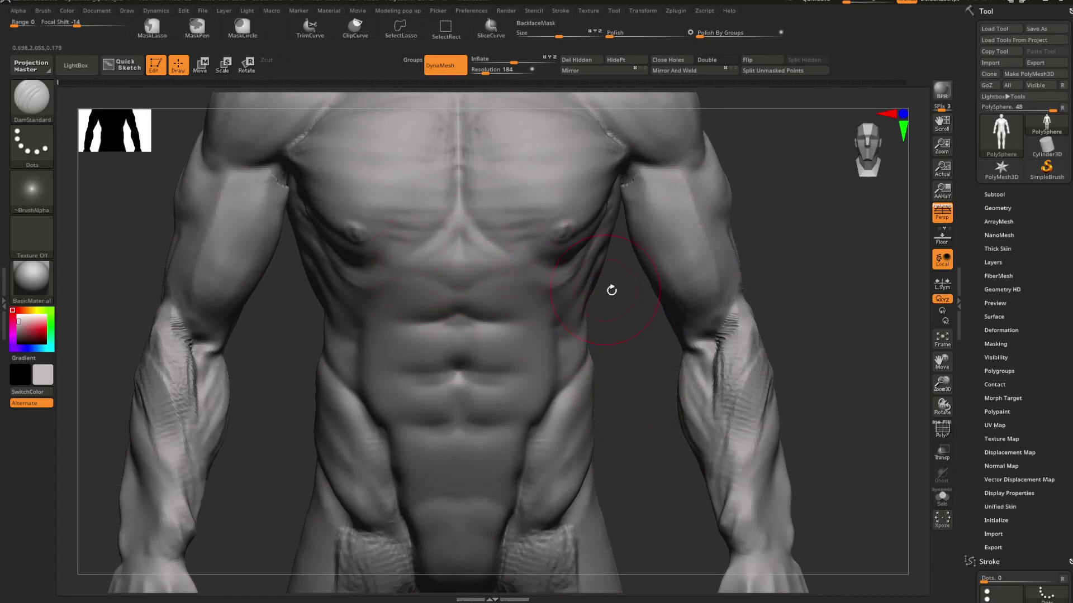
alt+drag(611, 289, 623, 318)
key(space)
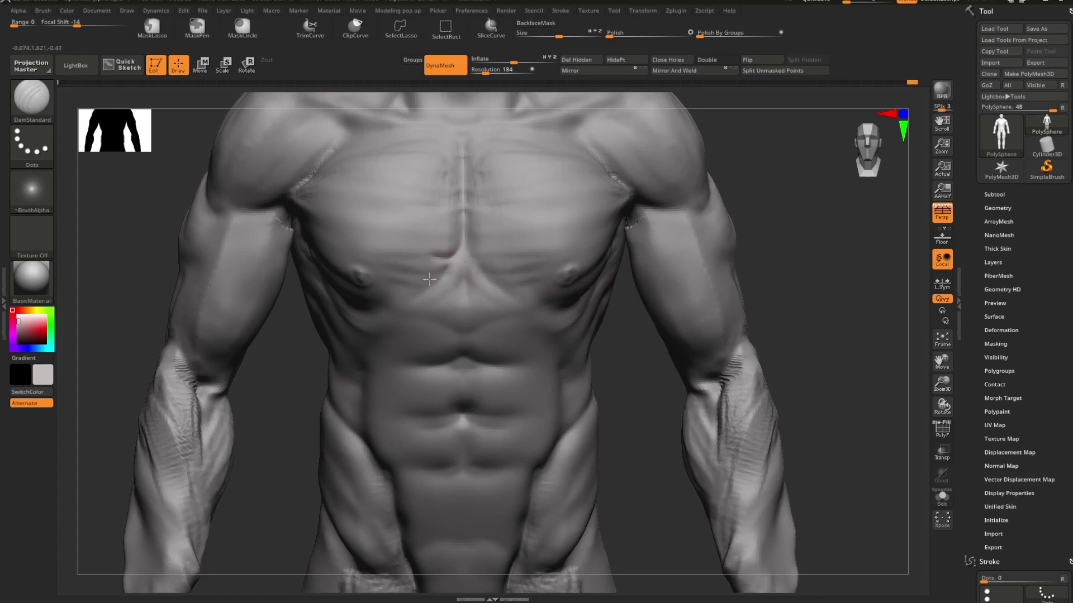
mouse_move(398, 269)
mouse_down()
mouse_move(438, 276)
mouse_move(383, 293)
mouse_move(396, 295)
mouse_up()
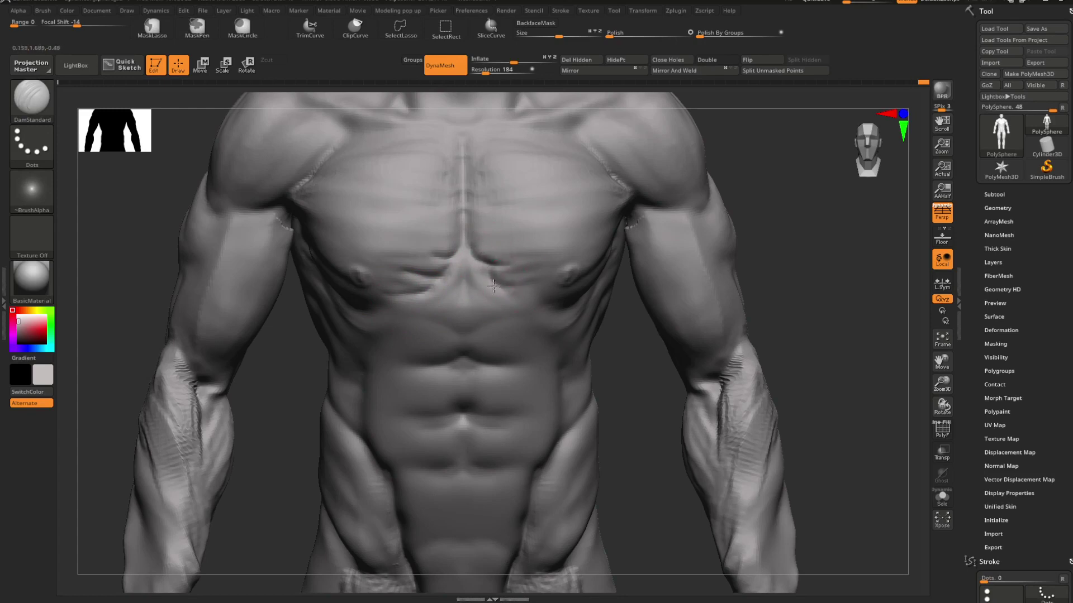
mouse_move(787, 244)
alt+mouse_down()
mouse_move(736, 213)
mouse_move(713, 240)
mouse_move(675, 253)
alt+mouse_up()
key(b)
key(s)
key(t)
key(space)
drag(586, 266, 600, 263)
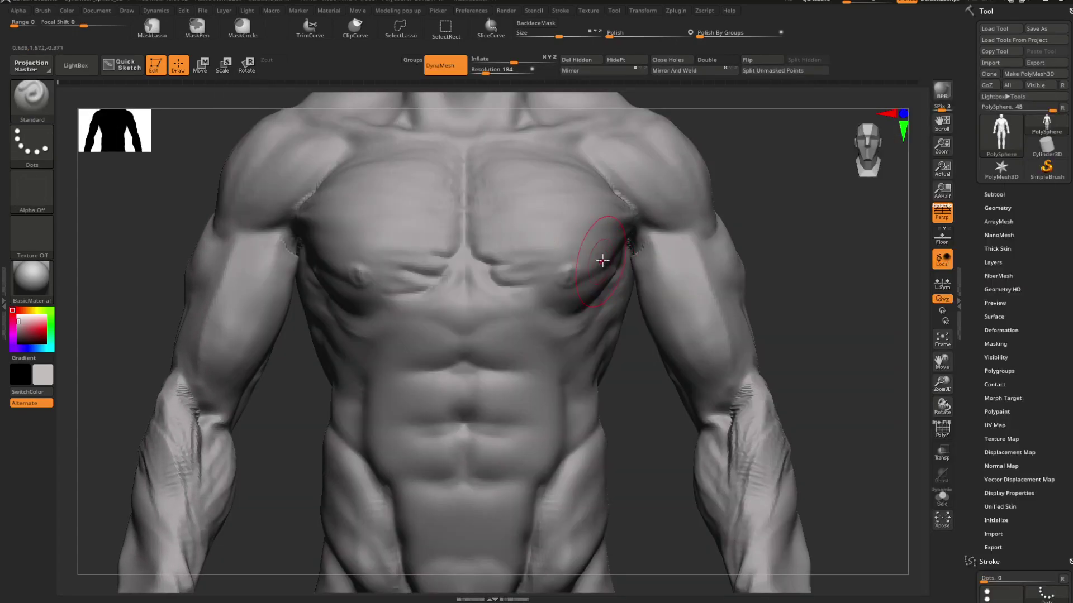
Step: Swell the creased lower inner pectorals with a resized Inflat brush and smooth the folds
key(b)
key(i)
key(n)
key(space)
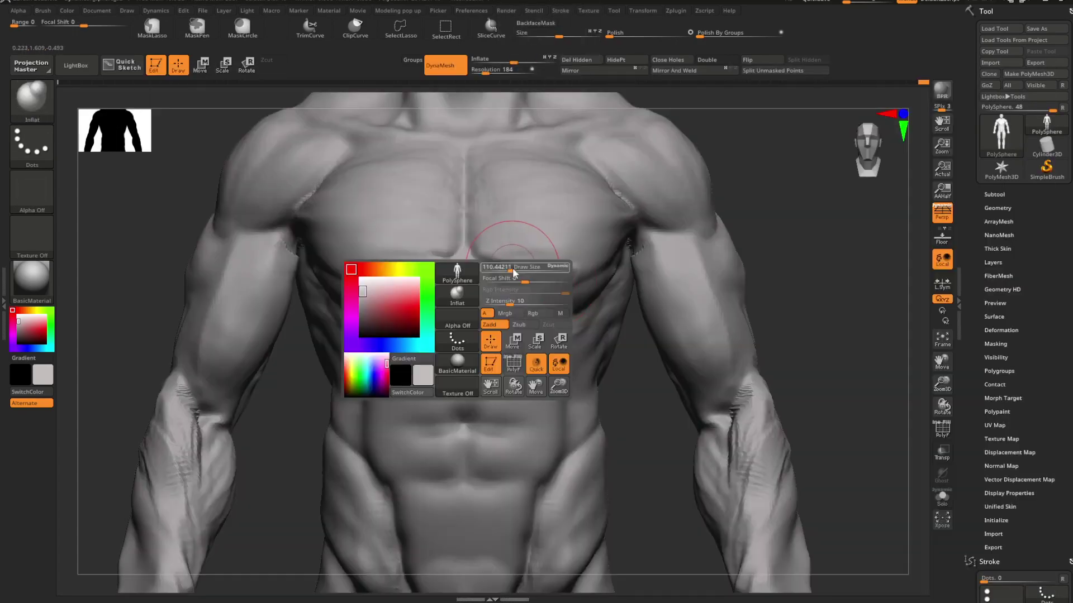
mouse_move(513, 273)
mouse_down()
mouse_move(521, 245)
mouse_move(511, 274)
mouse_up()
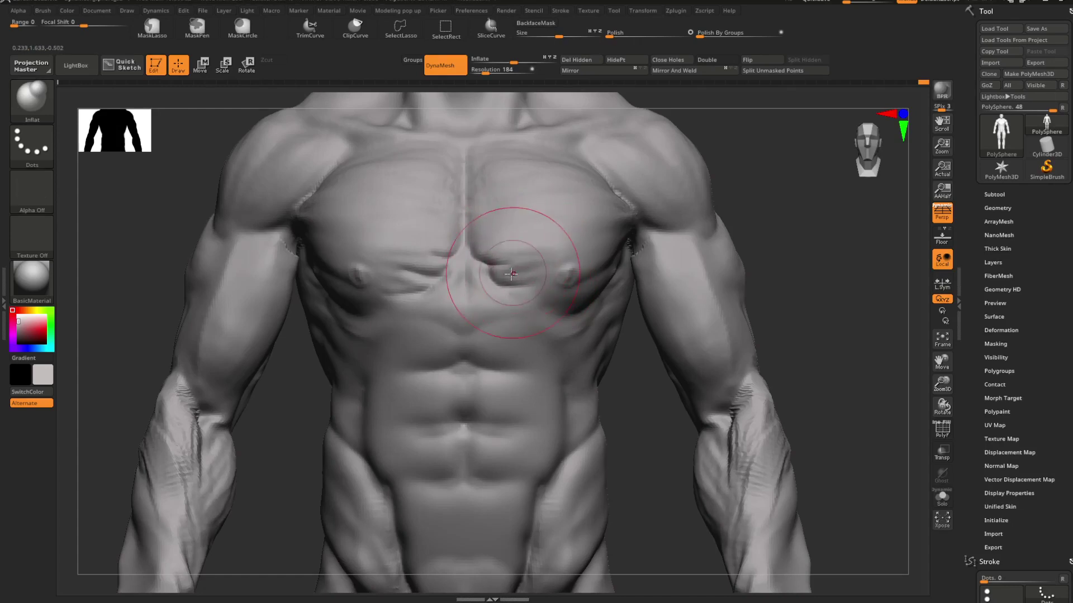
mouse_move(732, 223)
mouse_down()
mouse_move(749, 239)
mouse_move(797, 228)
mouse_move(713, 233)
mouse_move(756, 262)
mouse_move(739, 247)
mouse_up()
key(space)
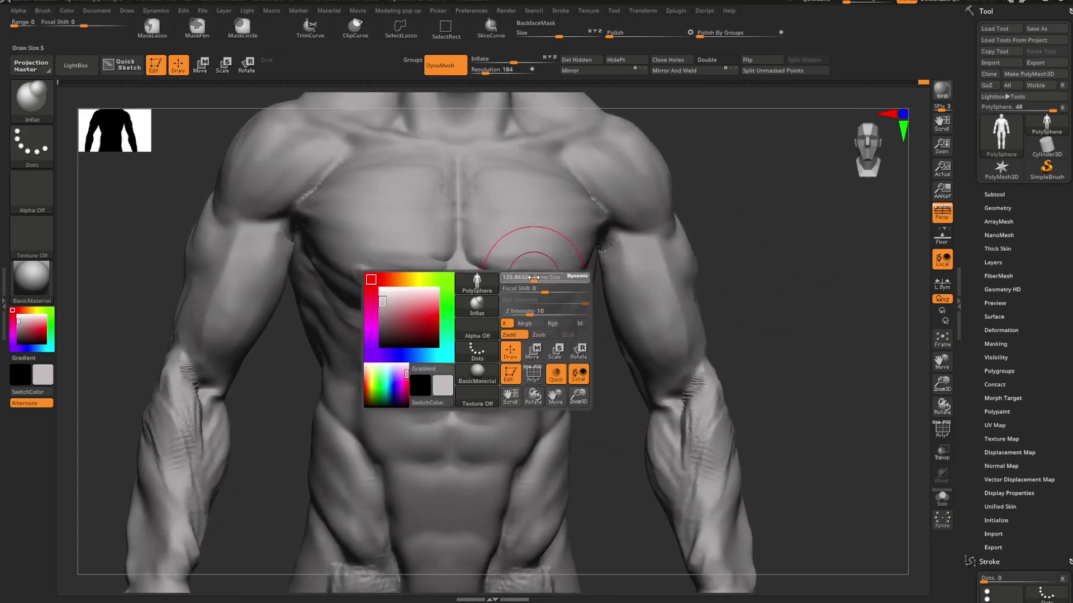
drag(541, 278, 498, 290)
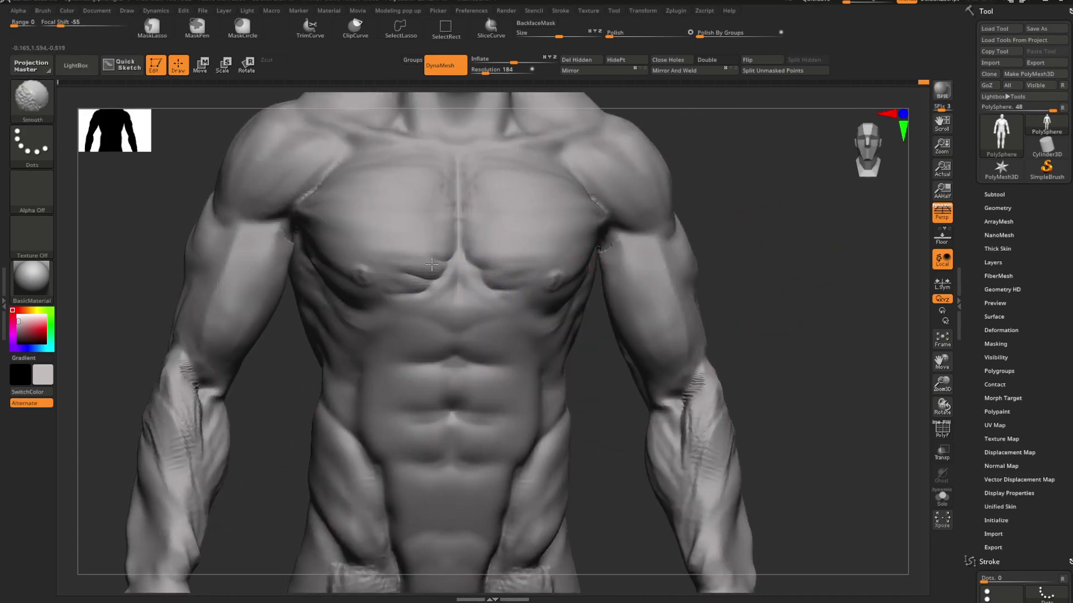
Step: Sharpen the lower pectoral edges around the base of the sternum with DamStandard and undo the last stroke
mouse_move(726, 207)
alt+mouse_down()
mouse_move(654, 211)
mouse_move(620, 236)
mouse_move(694, 271)
mouse_move(737, 239)
mouse_move(766, 255)
mouse_move(757, 257)
alt+mouse_up()
key(b)
key(d)
key(s)
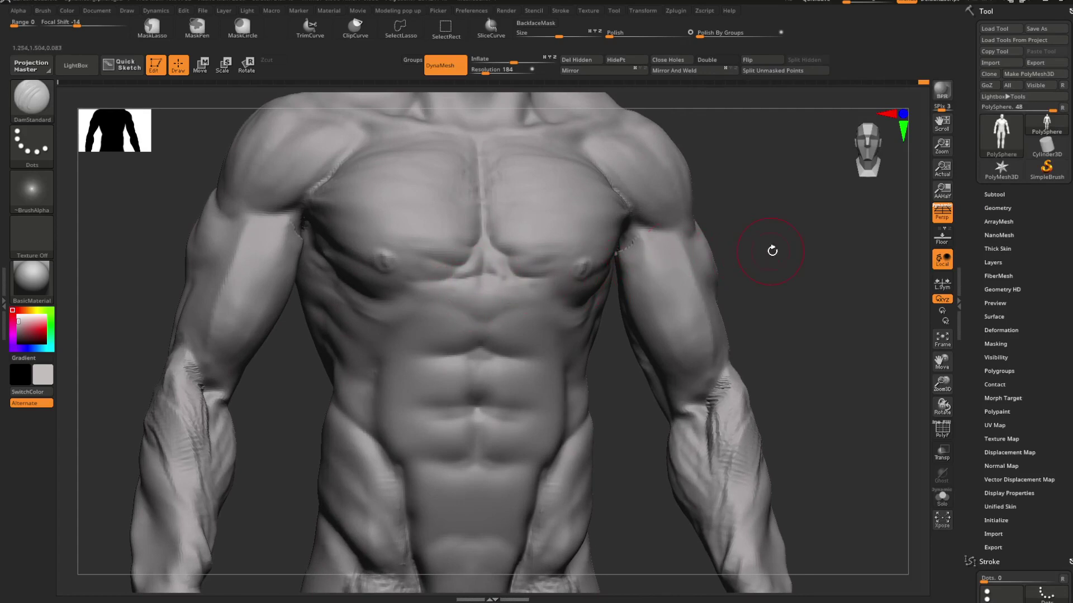
mouse_move(772, 250)
alt+mouse_down()
mouse_move(702, 218)
mouse_move(754, 277)
alt+mouse_up()
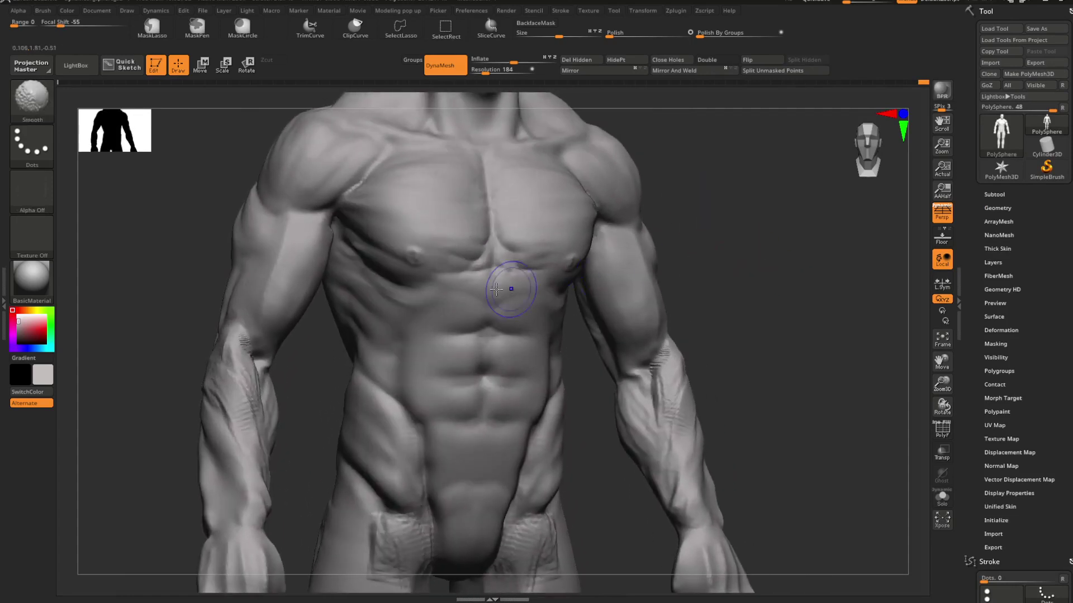
key(ctrl+z)
Step: Try to mask the whole body except one arm with a Transpose topological mask from the shoulder
mouse_move(708, 248)
alt+mouse_down()
mouse_move(714, 234)
mouse_move(762, 228)
mouse_move(778, 249)
mouse_move(699, 220)
mouse_move(720, 227)
mouse_move(704, 263)
mouse_move(673, 257)
mouse_move(695, 268)
mouse_move(705, 255)
alt+mouse_up()
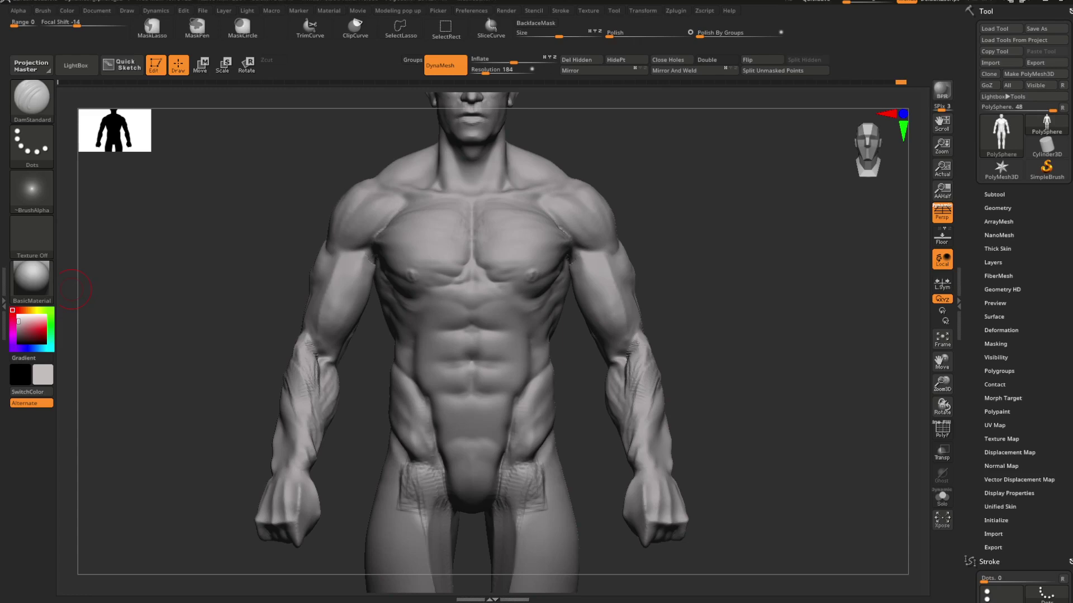
drag(730, 299, 832, 316)
mouse_move(772, 326)
mouse_down()
mouse_move(869, 328)
mouse_move(827, 318)
mouse_move(754, 352)
mouse_move(756, 340)
mouse_move(804, 345)
mouse_move(771, 336)
mouse_move(780, 322)
mouse_up()
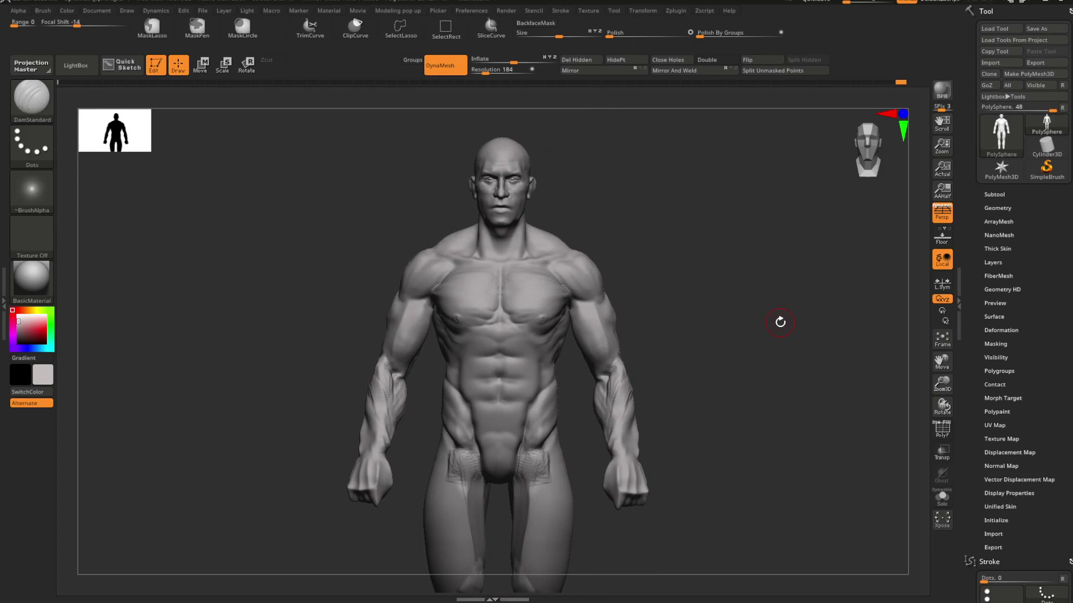
mouse_move(685, 287)
mouse_down()
mouse_move(702, 306)
mouse_move(767, 273)
mouse_move(752, 285)
mouse_up()
key(w)
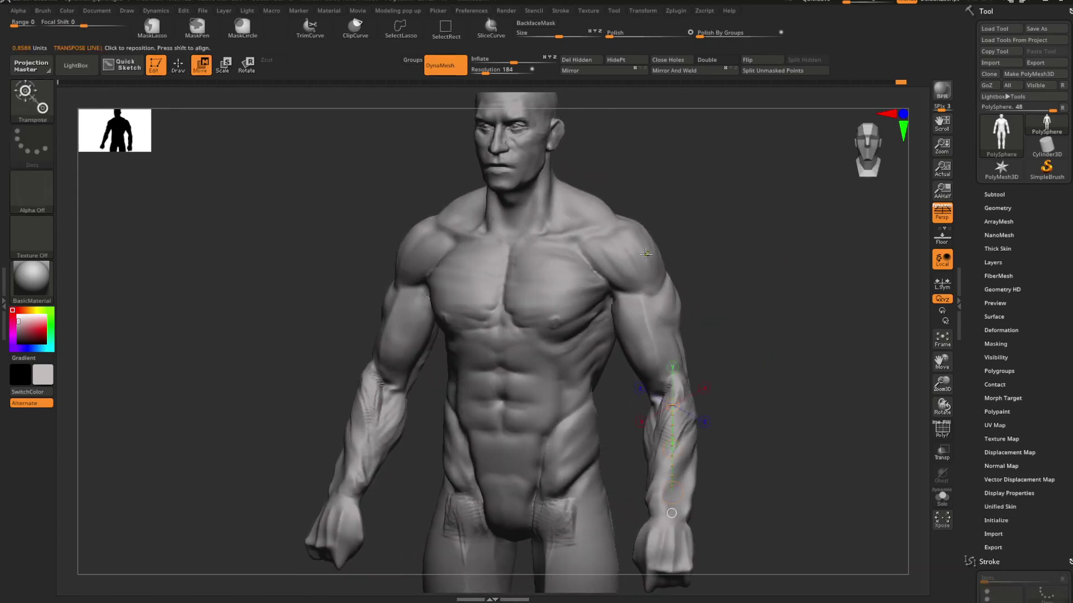
ctrl+drag(645, 254, 642, 260)
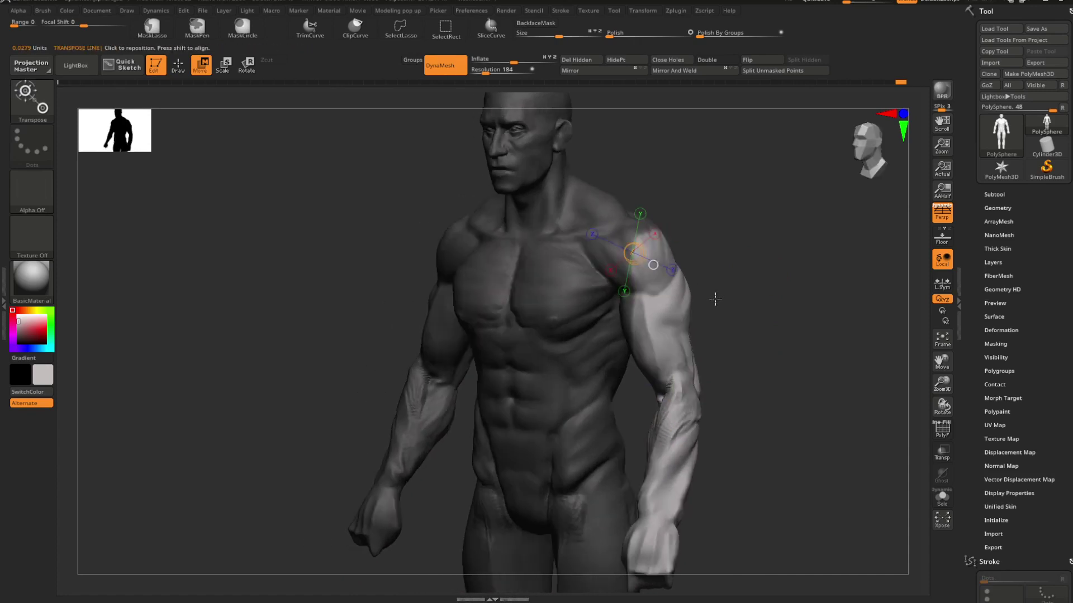
Step: Mask the head, torso and legs along the polygroups, leaving both arms free, and prepare the Transpose line at the shoulder
key(shift+f)
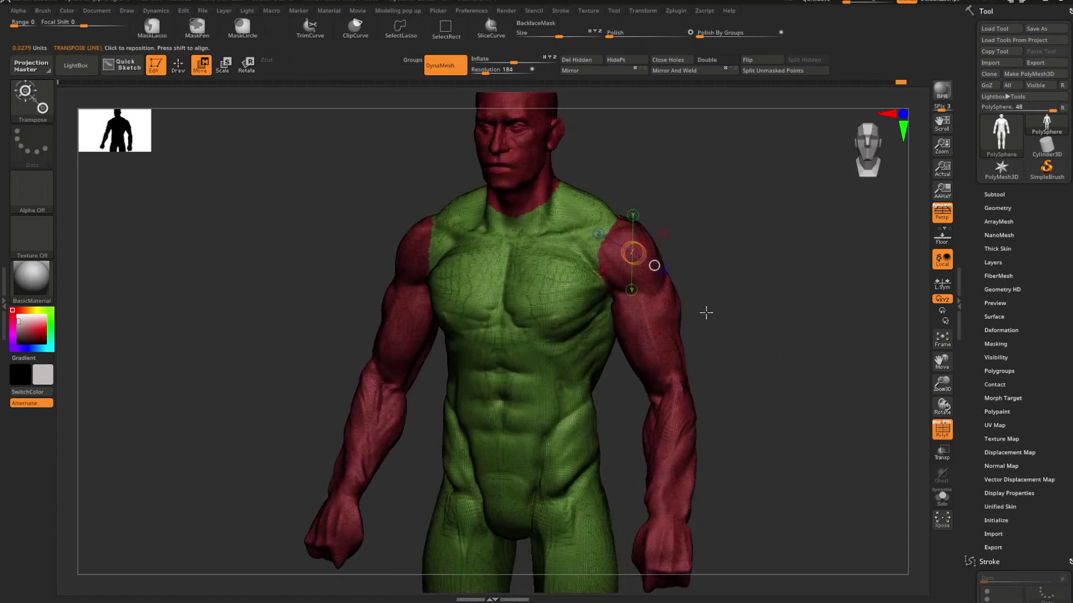
ctrl+click(670, 327)
key(q)
mouse_move(756, 283)
shift+mouse_down()
mouse_move(792, 308)
mouse_move(752, 297)
mouse_move(783, 292)
mouse_move(625, 341)
mouse_move(454, 359)
mouse_move(701, 304)
mouse_move(744, 306)
shift+mouse_up()
key(shift+f)
key(w)
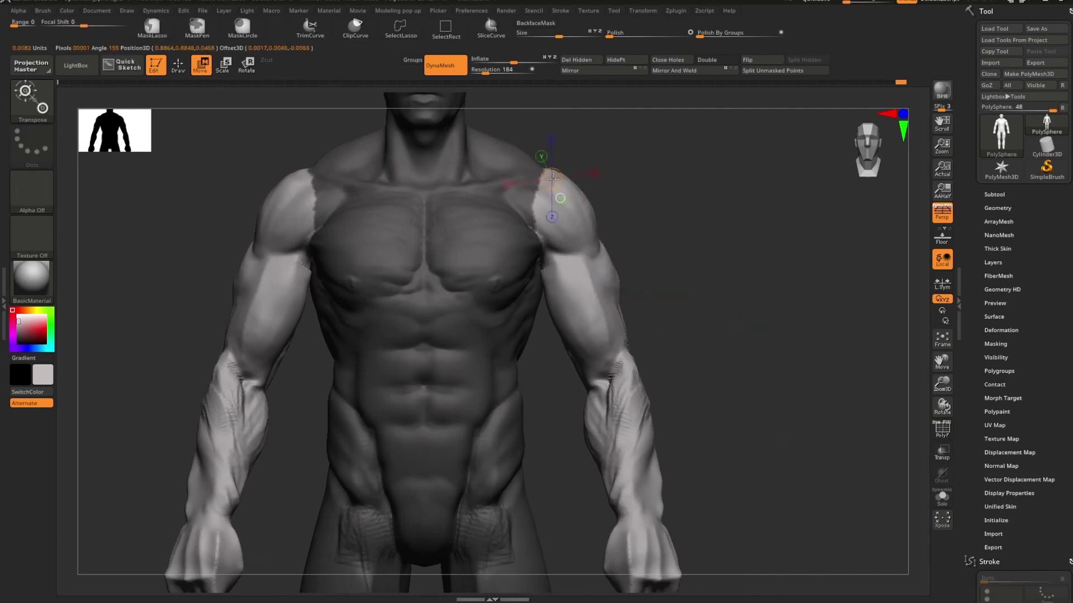
Step: Try to swing both unmasked arms outward from the shoulders with the Transpose line, and undo the pose change
mouse_move(645, 178)
mouse_down()
mouse_move(651, 158)
mouse_move(771, 210)
mouse_up()
key(q)
key(f)
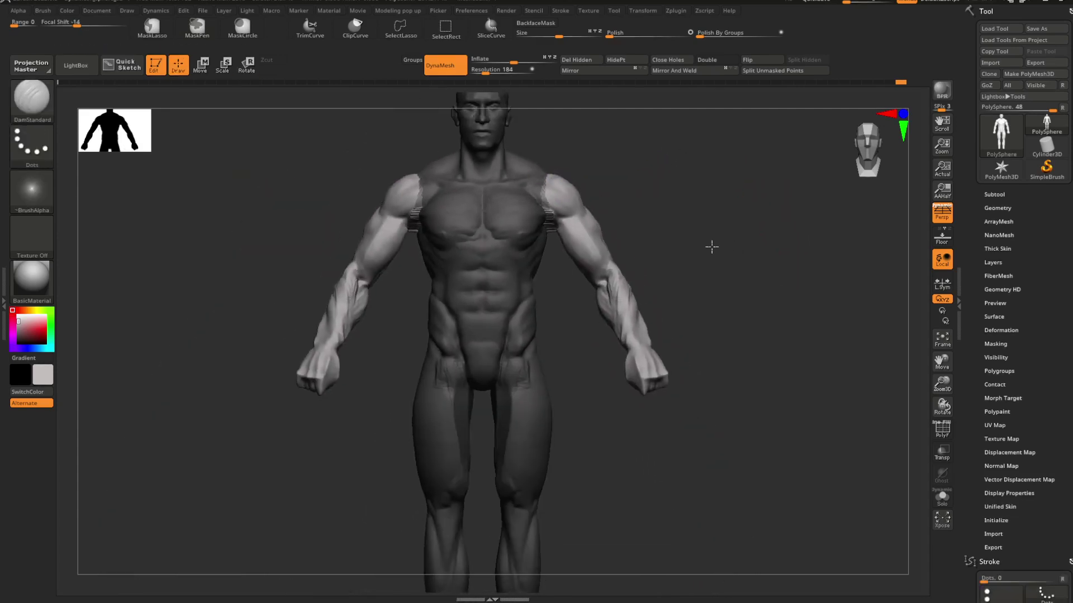
mouse_move(711, 247)
mouse_down()
mouse_move(720, 280)
mouse_move(719, 255)
mouse_move(702, 261)
mouse_move(730, 269)
mouse_move(680, 276)
mouse_move(697, 268)
mouse_move(681, 285)
mouse_move(706, 304)
mouse_move(692, 292)
mouse_up()
key(ctrl+z)
key(shift+f)
key(shift+f)
key(ctrl+z)
Step: Rotate both arms outward from the shoulders with the Transpose line and clear the mask
key(w)
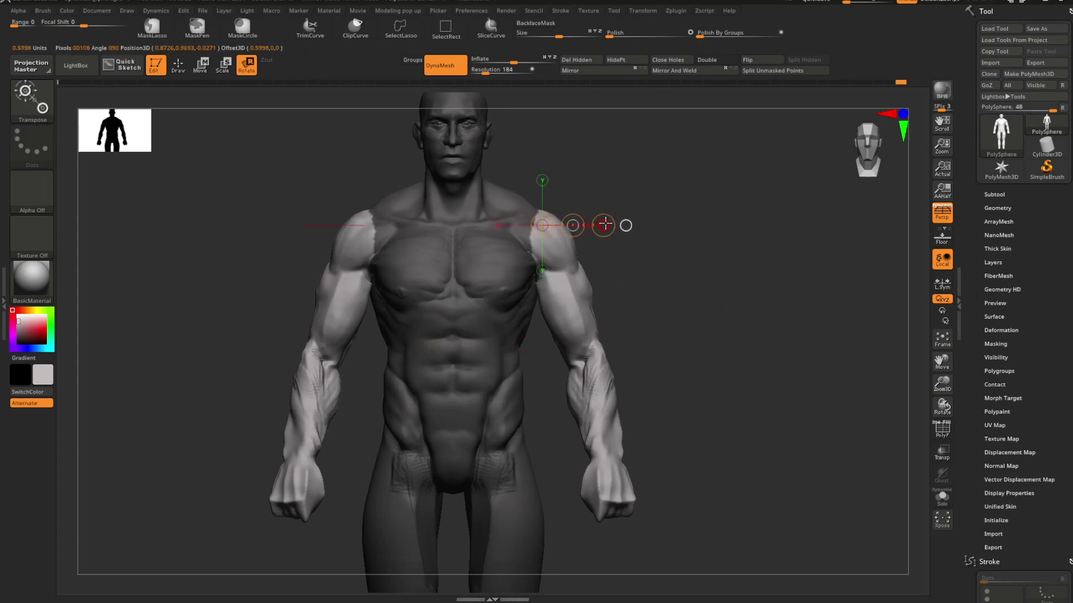
drag(605, 223, 602, 219)
key(q)
mouse_move(692, 285)
mouse_down()
mouse_move(681, 290)
mouse_move(780, 294)
mouse_move(840, 311)
mouse_move(740, 314)
mouse_move(739, 302)
mouse_move(749, 323)
mouse_move(737, 218)
mouse_move(699, 300)
mouse_move(676, 294)
mouse_move(685, 311)
mouse_move(687, 295)
mouse_move(682, 311)
mouse_move(668, 302)
mouse_move(686, 308)
mouse_up()
key(ctrl+shift)
mouse_move(686, 308)
shift+mouse_down()
mouse_move(680, 301)
mouse_move(710, 323)
mouse_move(690, 293)
mouse_move(699, 305)
shift+mouse_up()
ctrl+click(698, 305)
ctrl+click(695, 331)
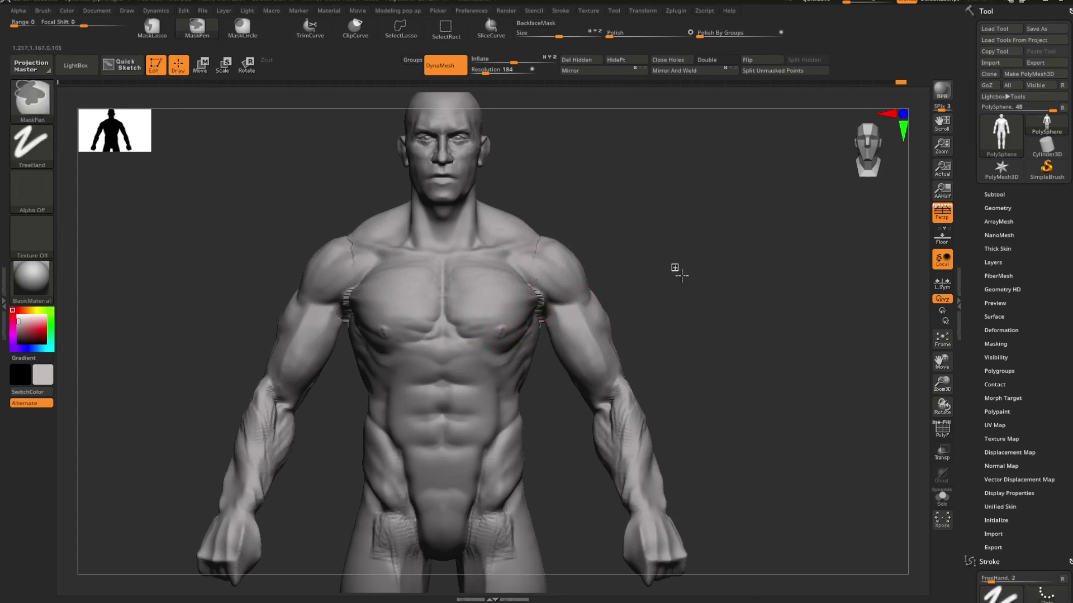
Step: Smooth the stretched surface in the armpits and around the shoulders, front and back
drag(678, 337, 665, 305)
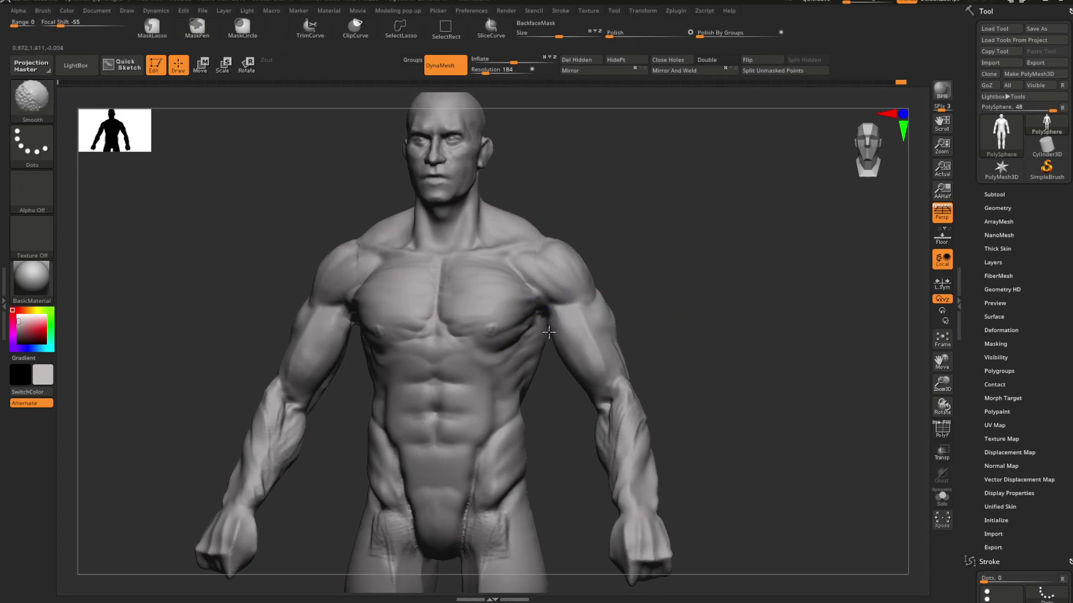
mouse_move(549, 333)
alt+mouse_down()
mouse_move(663, 292)
mouse_move(692, 304)
mouse_move(673, 304)
mouse_move(680, 318)
mouse_move(679, 304)
mouse_move(661, 314)
mouse_move(762, 319)
mouse_move(709, 309)
mouse_move(824, 278)
mouse_move(709, 304)
alt+mouse_up()
key(shift)
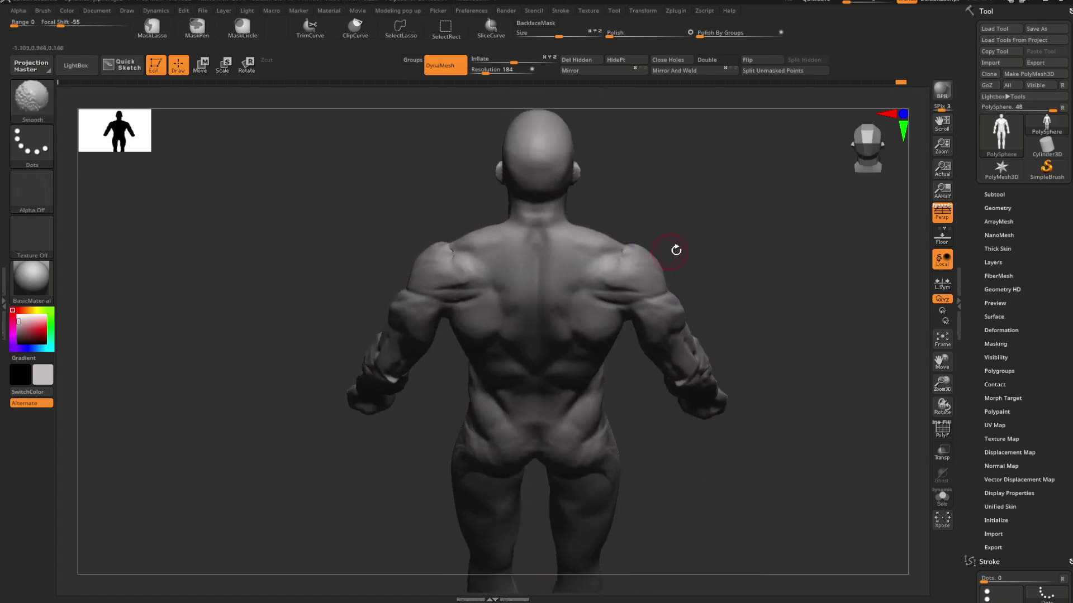
drag(676, 249, 639, 257)
drag(772, 347, 690, 263)
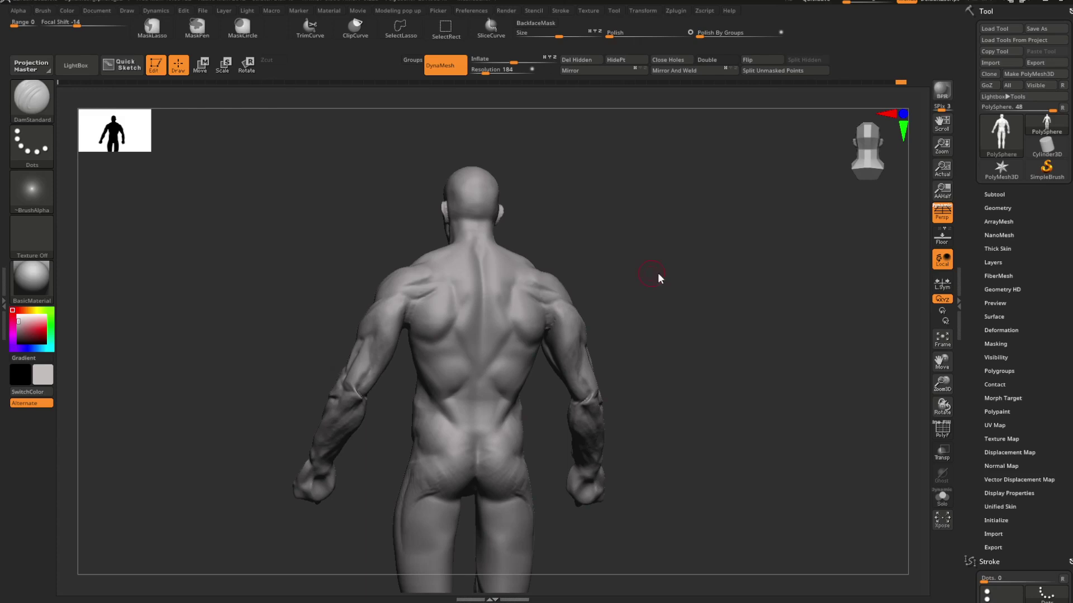
Step: Smooth the upper chest and the transition from the pectorals into the front of the shoulders
mouse_move(696, 272)
mouse_down()
mouse_move(804, 275)
mouse_move(712, 242)
mouse_move(723, 263)
mouse_move(738, 263)
mouse_move(716, 271)
mouse_move(749, 275)
mouse_move(790, 256)
mouse_move(583, 346)
mouse_up()
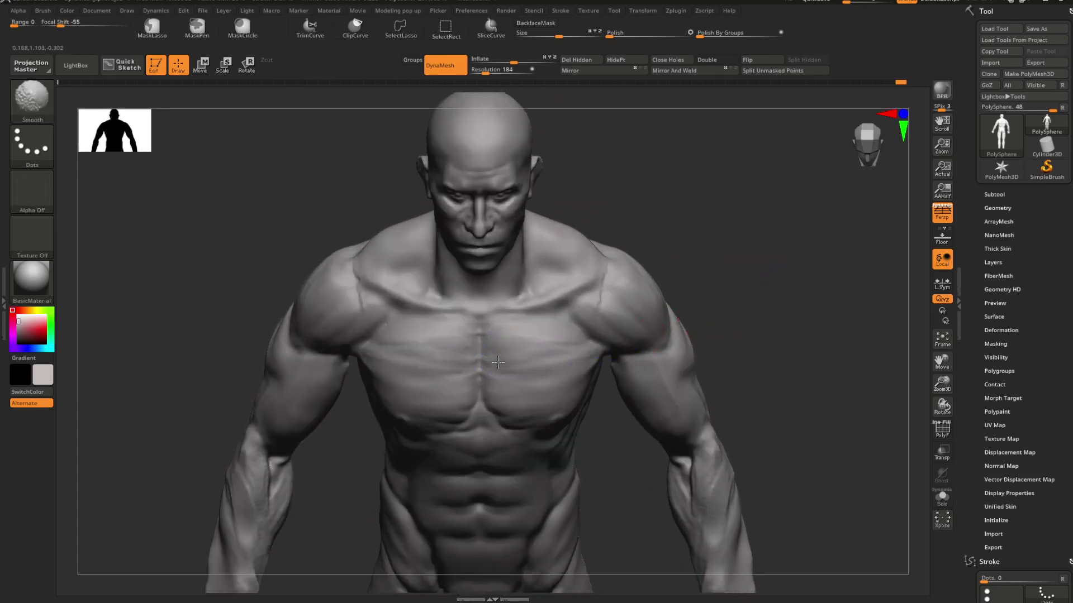
shift+drag(563, 342, 593, 341)
mouse_move(737, 285)
shift+mouse_down()
mouse_move(747, 280)
mouse_move(738, 306)
mouse_move(746, 290)
mouse_move(597, 297)
shift+mouse_up()
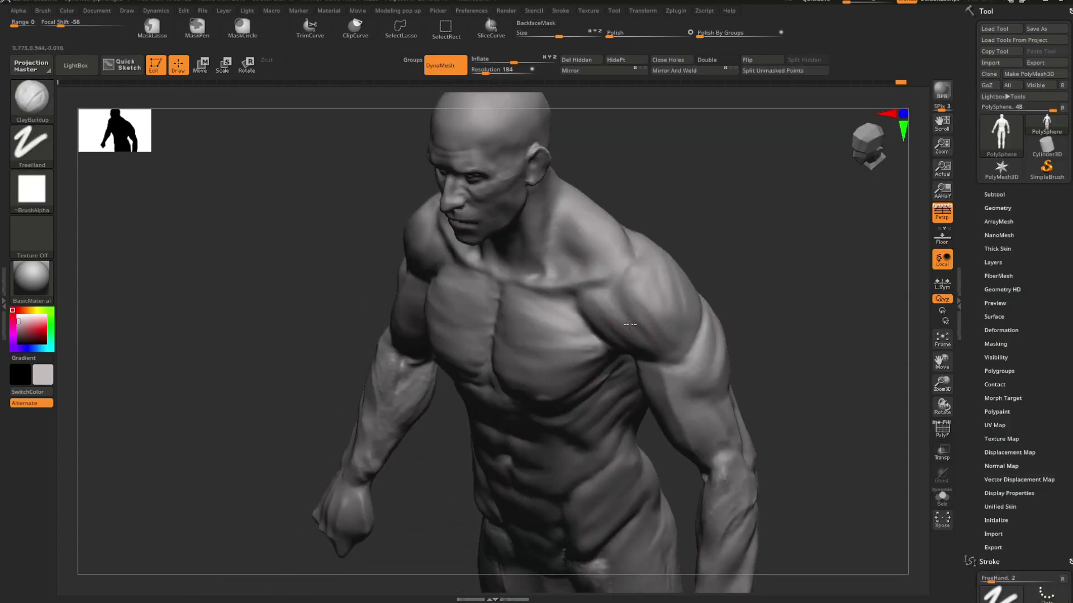
key(shift)
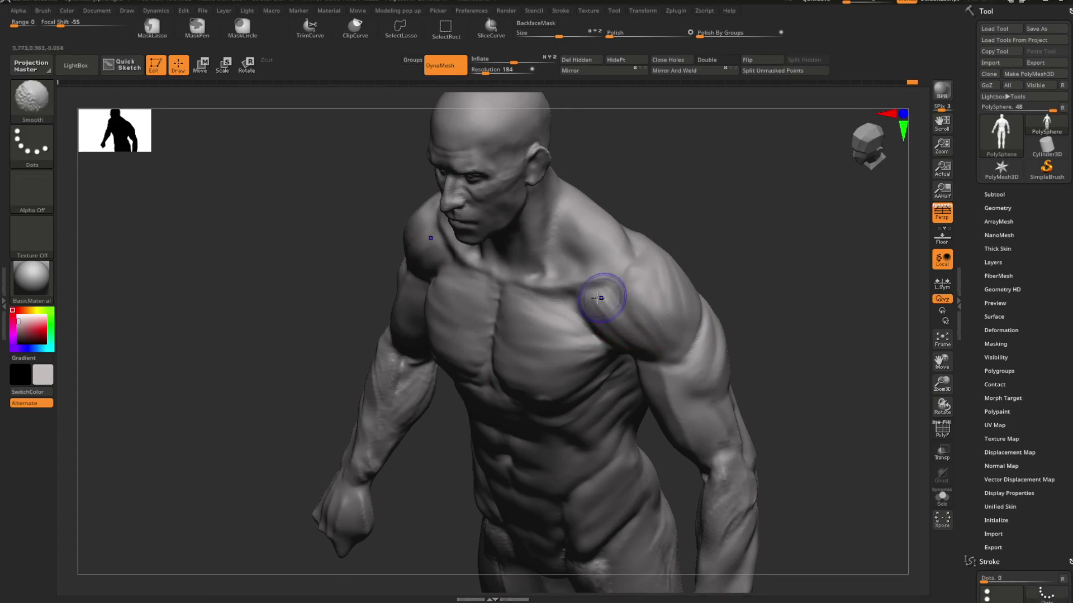
mouse_move(644, 320)
shift+mouse_down()
mouse_move(756, 259)
mouse_move(774, 301)
mouse_move(706, 295)
mouse_move(710, 314)
mouse_move(749, 323)
shift+mouse_up()
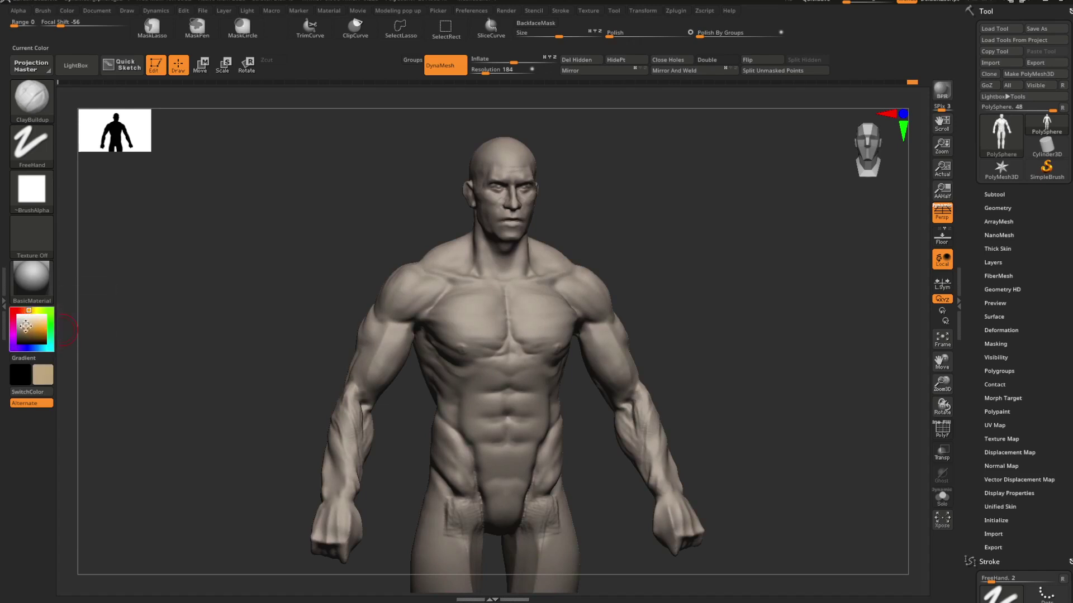
Step: Set the figure's display color to a yellowish tan of Red 185, Green 157, Blue 113
click(25, 325)
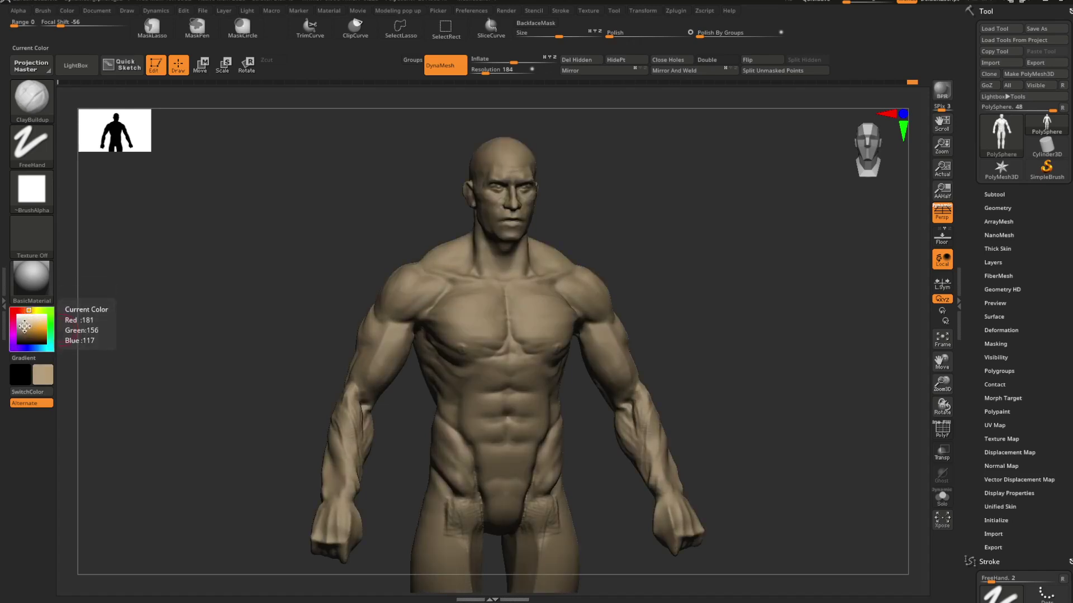
click(25, 328)
click(22, 326)
click(27, 327)
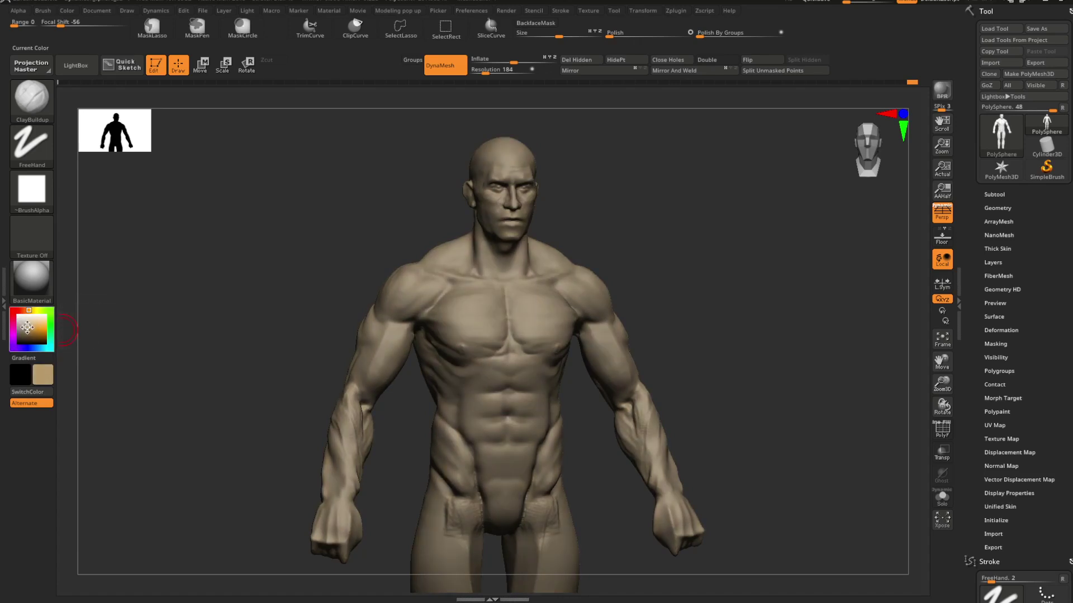
click(26, 327)
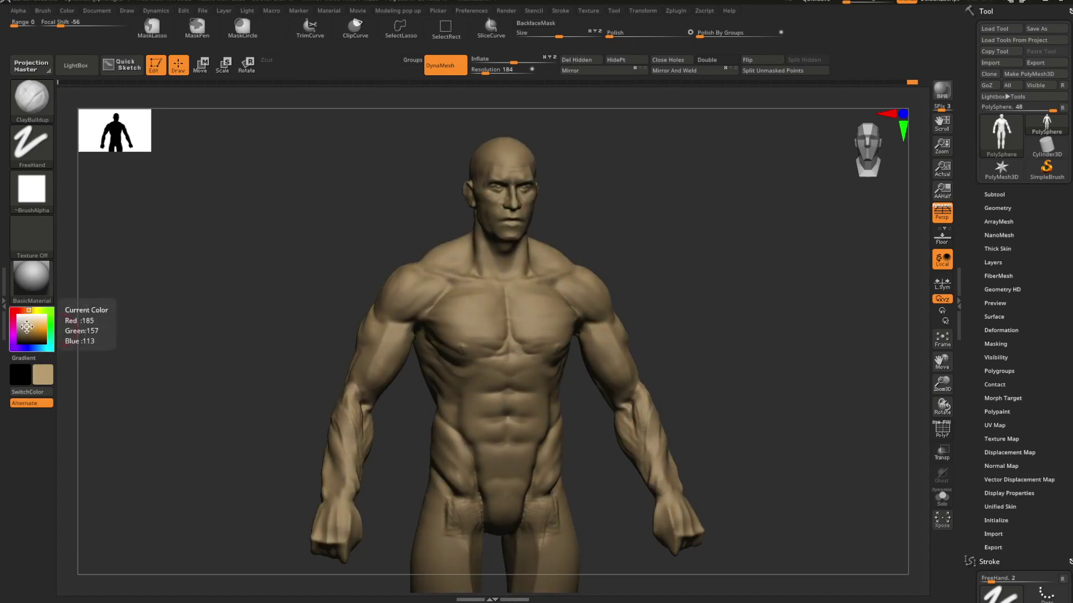
Step: Move the main light slightly to the upper side of the light placement sphere and check the torso's shading
drag(718, 267, 721, 288)
click(247, 10)
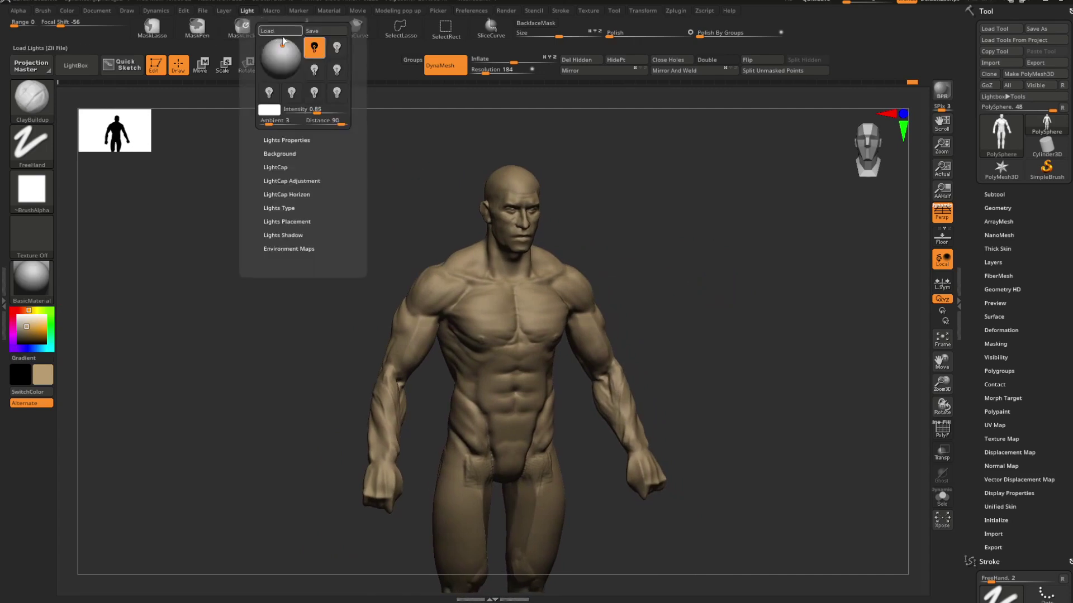
click(288, 49)
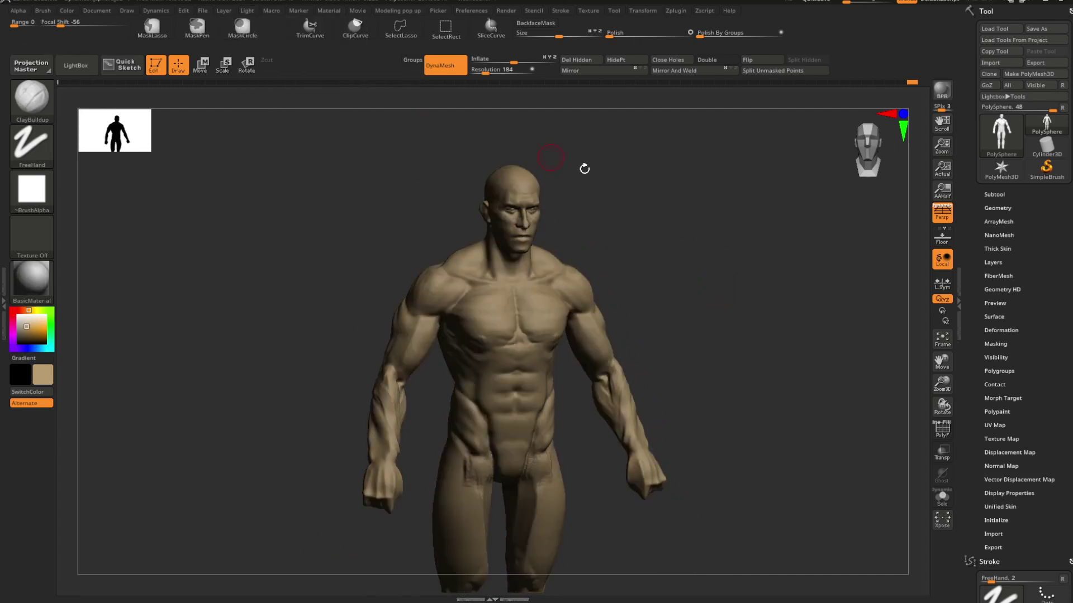
mouse_move(679, 251)
mouse_down()
mouse_move(682, 242)
mouse_move(665, 271)
mouse_move(675, 268)
mouse_up()
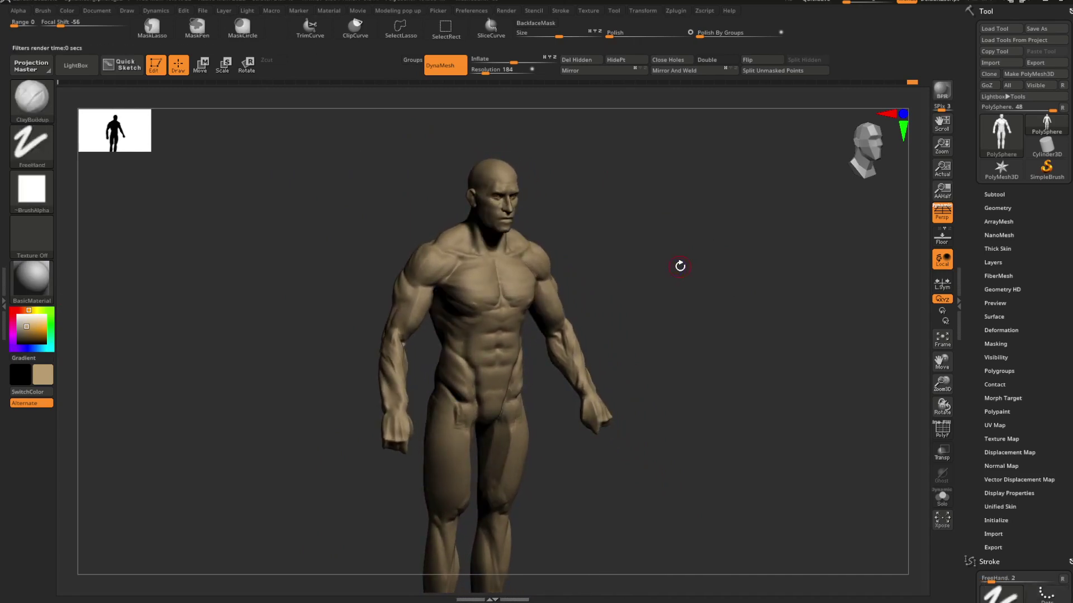
Step: Shift the display color to a warm medium-brown skin tone, comparing lighter and darker shades on the figure
click(27, 321)
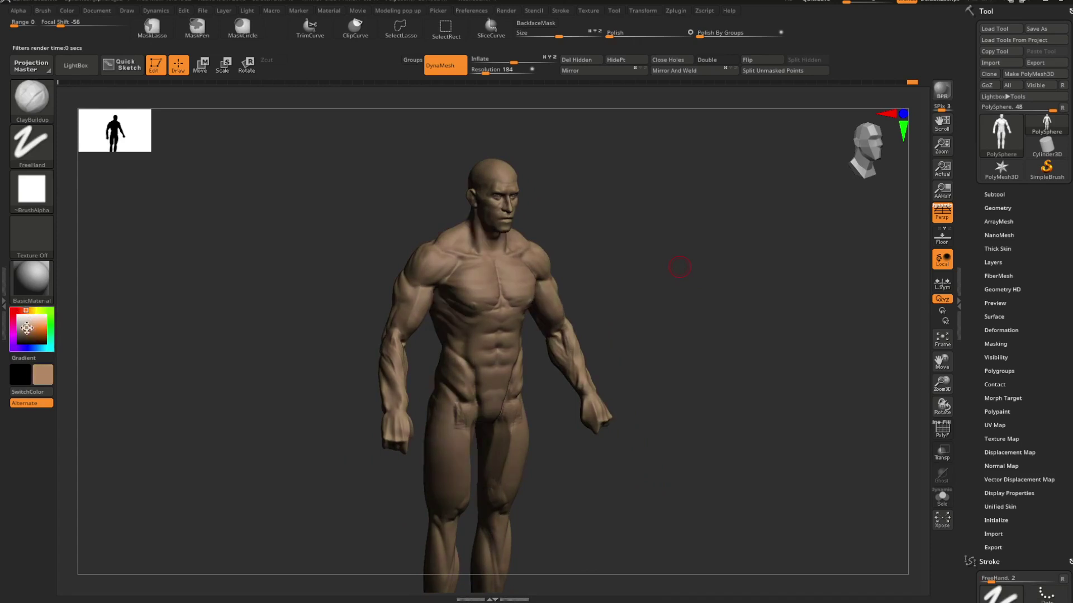
click(26, 327)
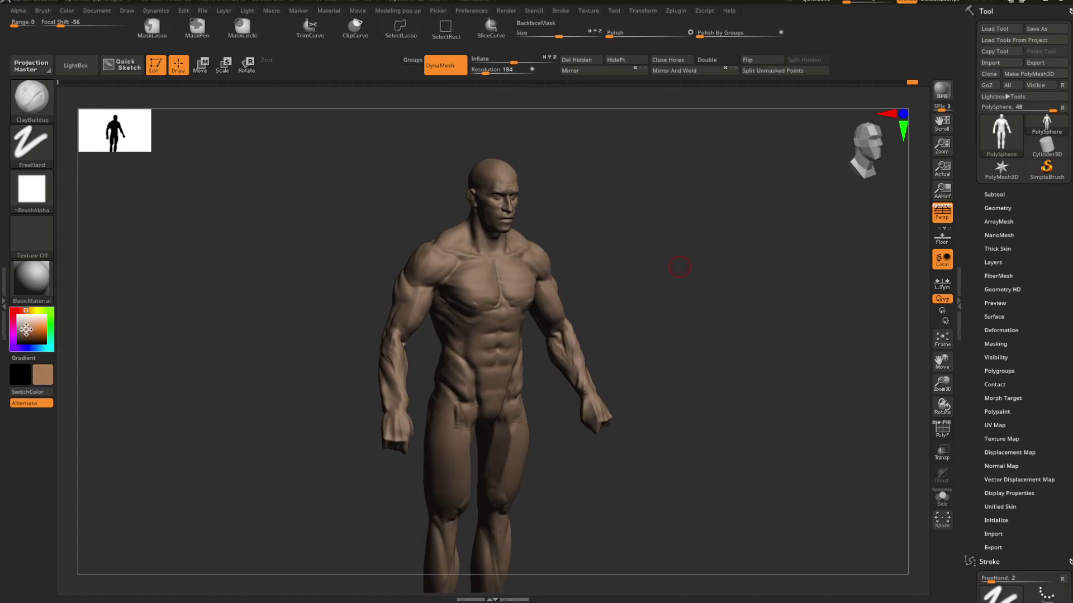
click(26, 330)
mouse_move(649, 263)
mouse_down()
mouse_move(644, 251)
mouse_move(693, 295)
mouse_move(707, 287)
mouse_move(678, 285)
mouse_up()
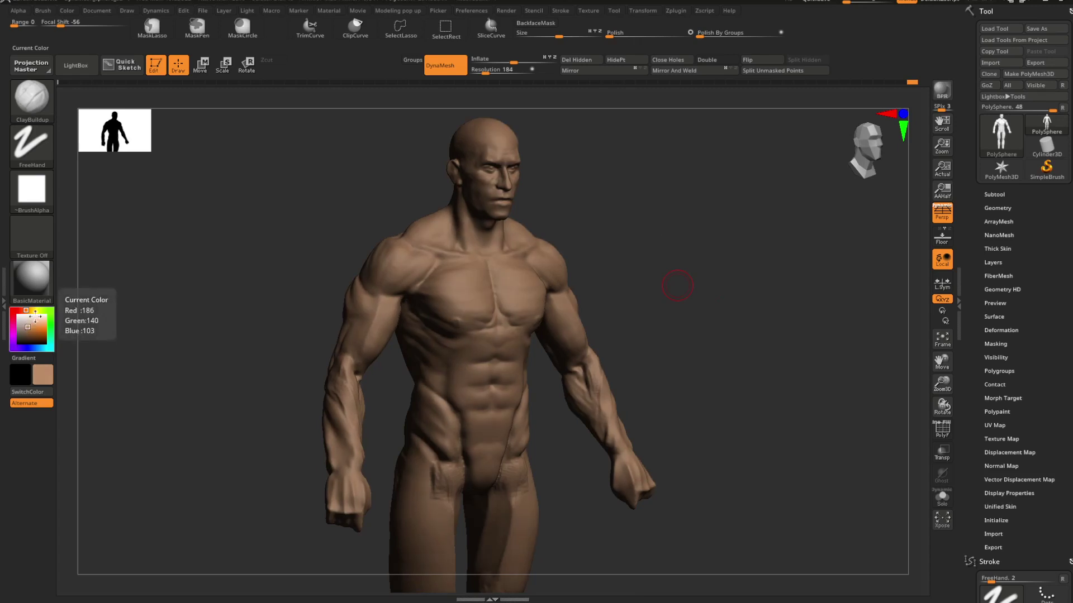
mouse_move(678, 283)
mouse_down()
mouse_move(663, 249)
mouse_move(788, 333)
mouse_move(739, 282)
mouse_move(761, 304)
mouse_move(665, 240)
mouse_move(687, 252)
mouse_up()
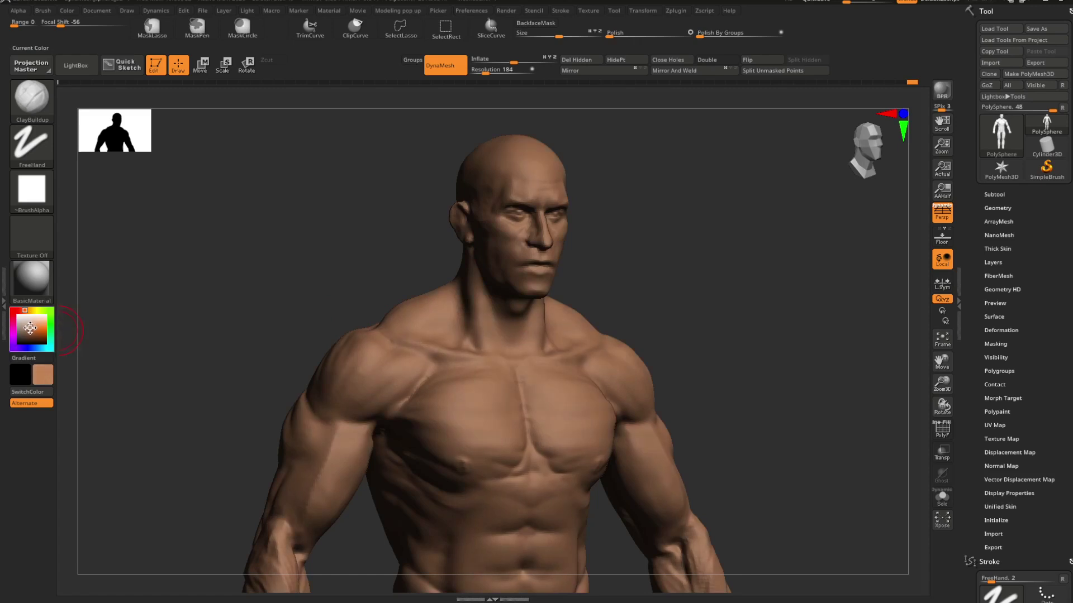
drag(29, 328, 26, 333)
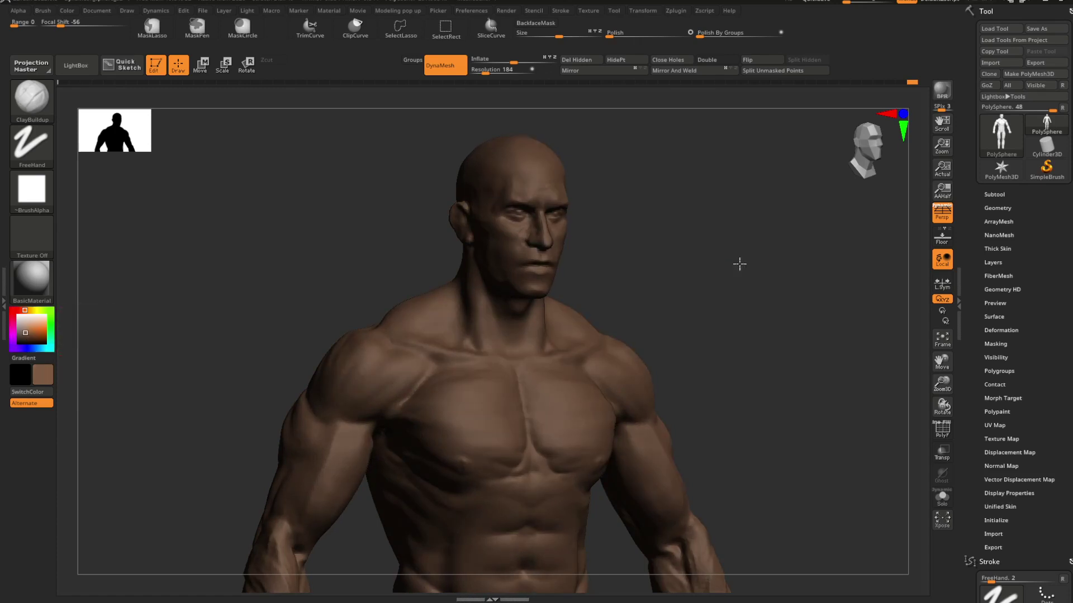
mouse_move(740, 263)
mouse_down()
mouse_move(723, 292)
mouse_move(719, 282)
mouse_move(728, 289)
mouse_move(710, 278)
mouse_move(706, 303)
mouse_move(715, 299)
mouse_move(703, 257)
mouse_move(716, 271)
mouse_move(724, 261)
mouse_up()
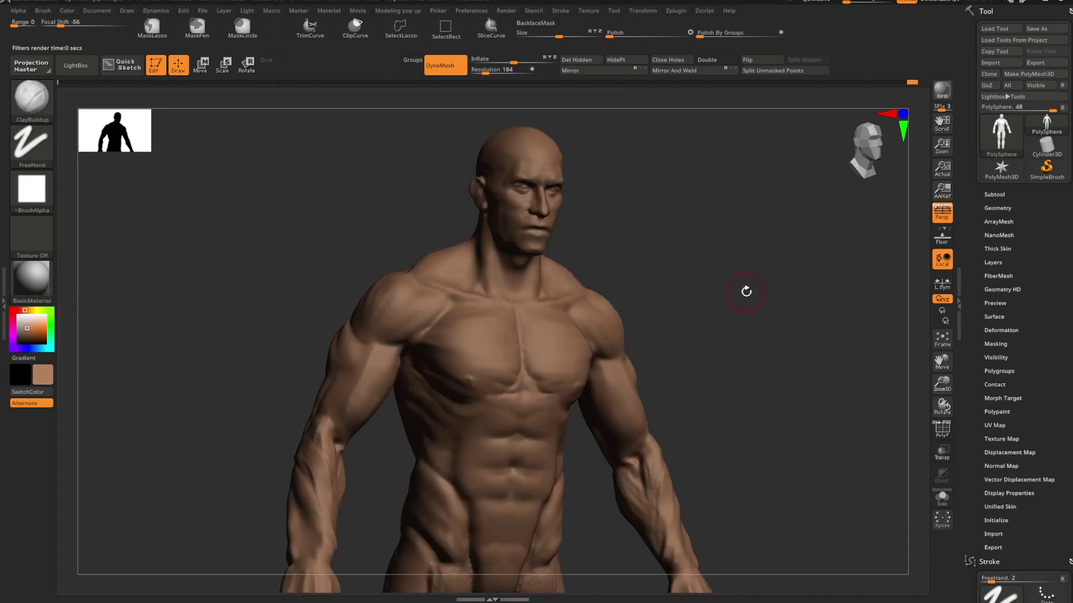
Step: Swap the main and secondary colors to preview the figure in black, and restore the brown main color
shift+drag(748, 290, 717, 316)
key(v)
key(v)
key(v)
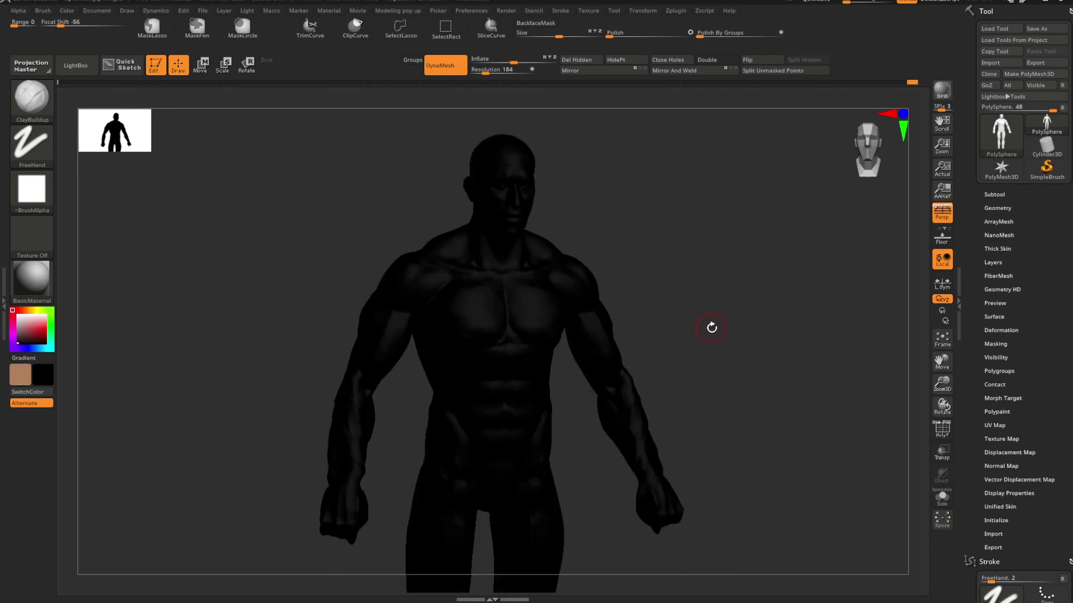
key(v)
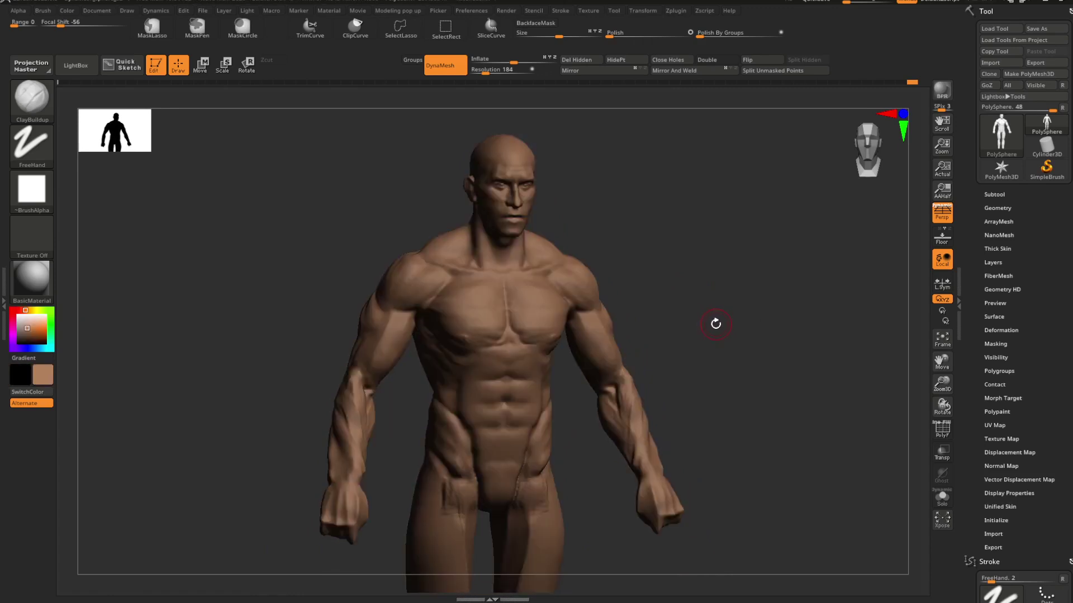
Step: Fill the whole figure with the brown skin color and set the current color to light grey
drag(715, 323, 639, 327)
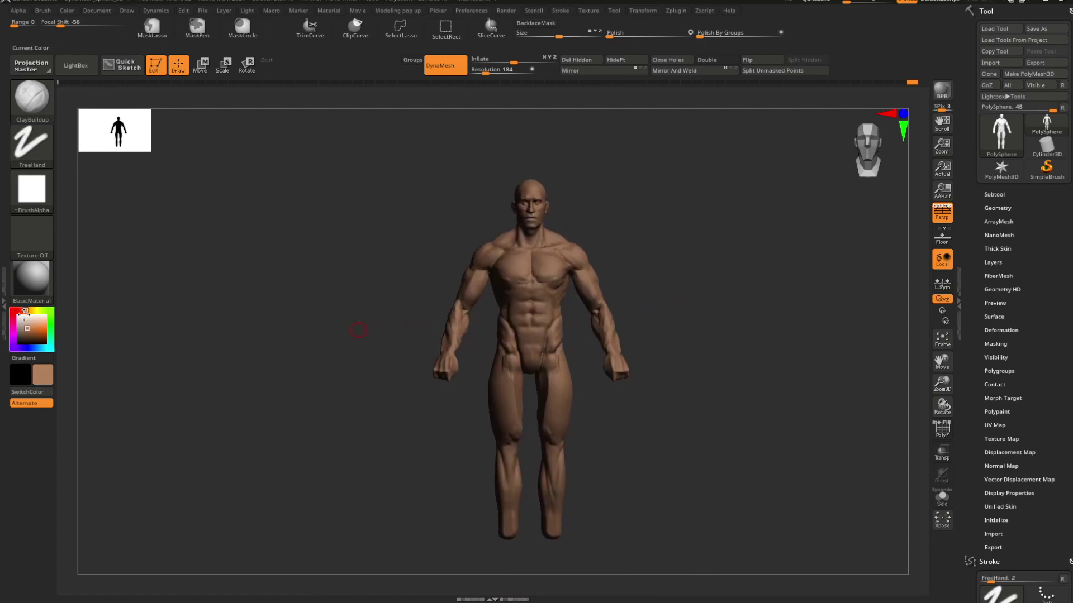
drag(21, 323, 17, 324)
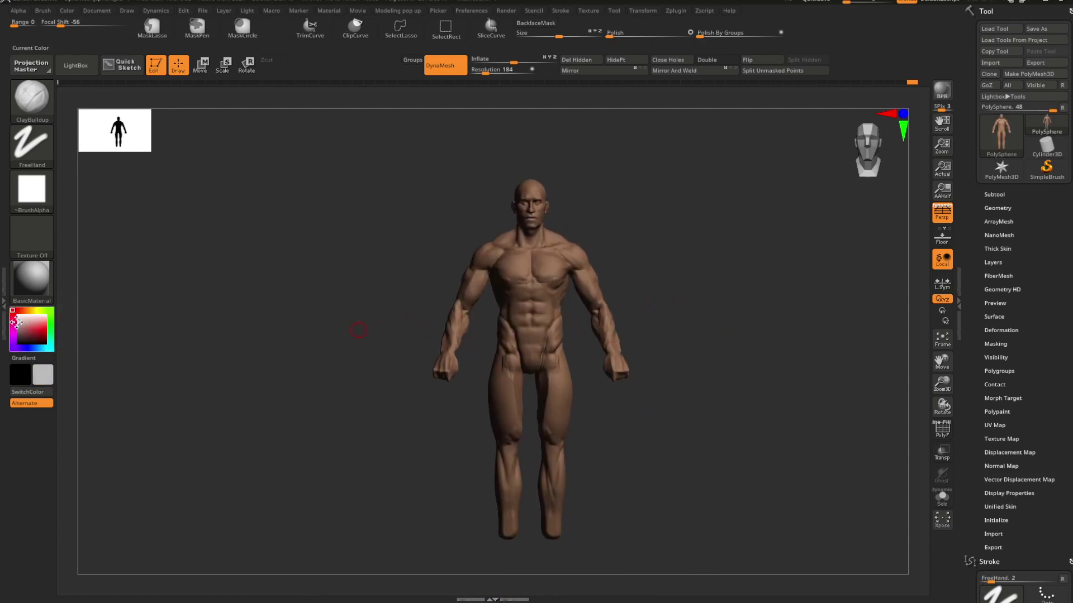
drag(358, 330, 701, 363)
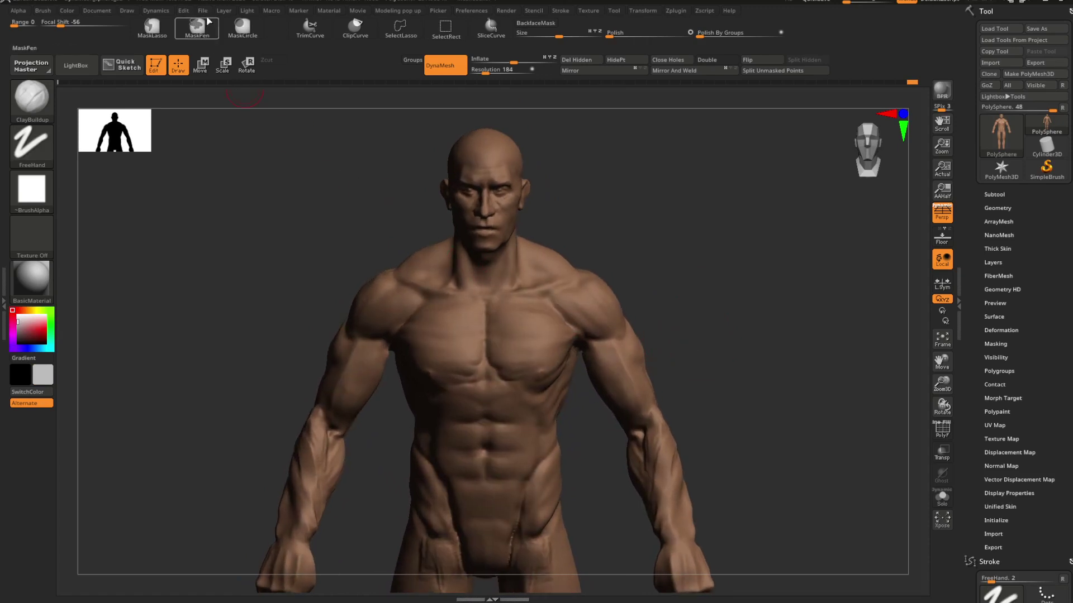
Step: Move the main light to the upper center of the light placement sphere so it lights the figure's front
click(250, 11)
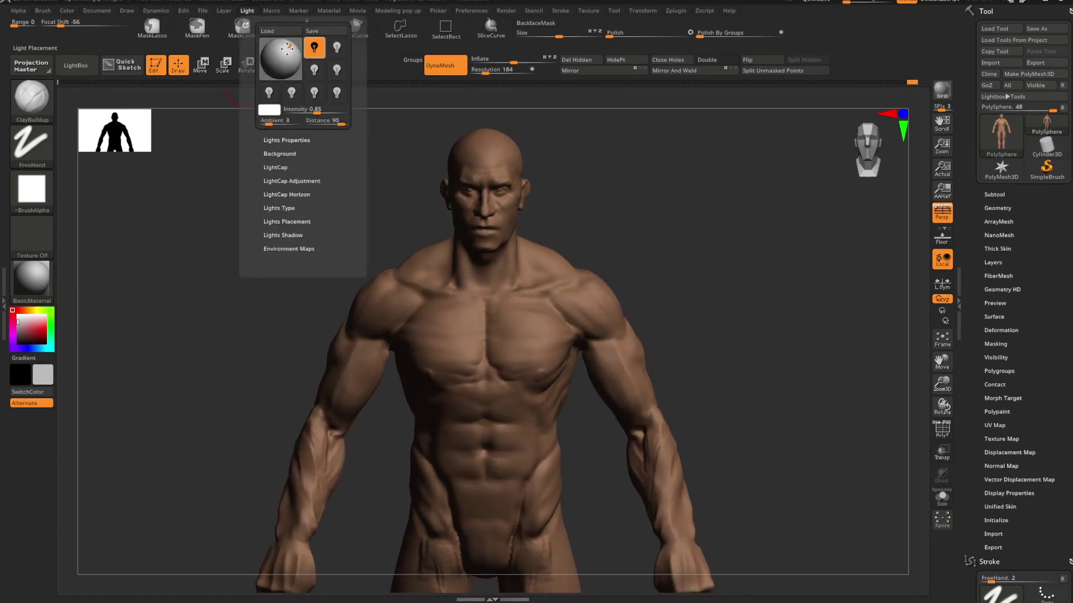
drag(286, 49, 281, 52)
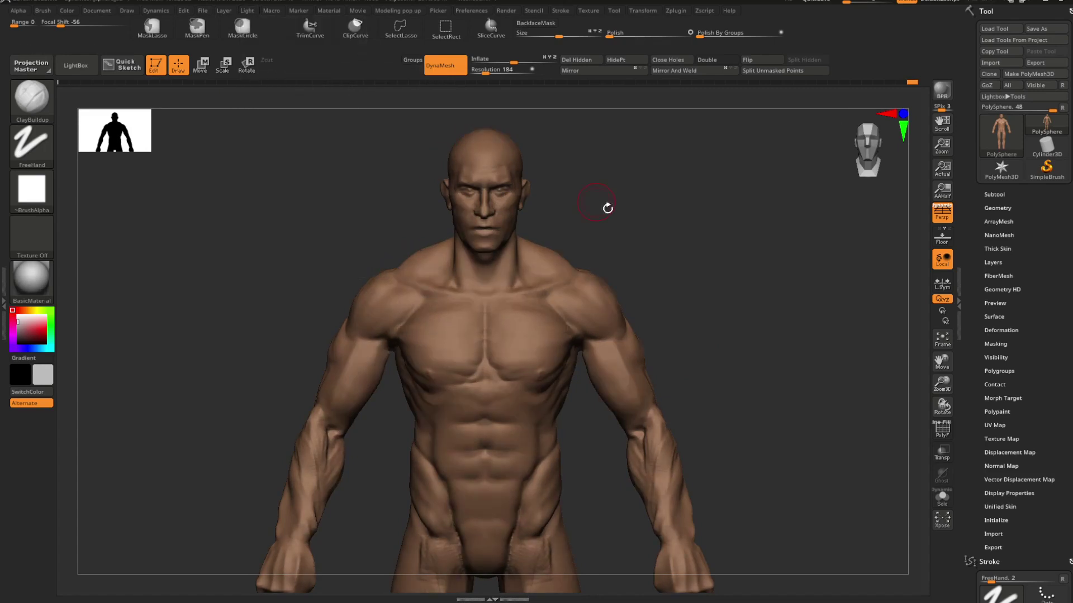
mouse_move(685, 258)
mouse_down()
mouse_move(701, 290)
mouse_move(747, 294)
mouse_move(767, 257)
mouse_up()
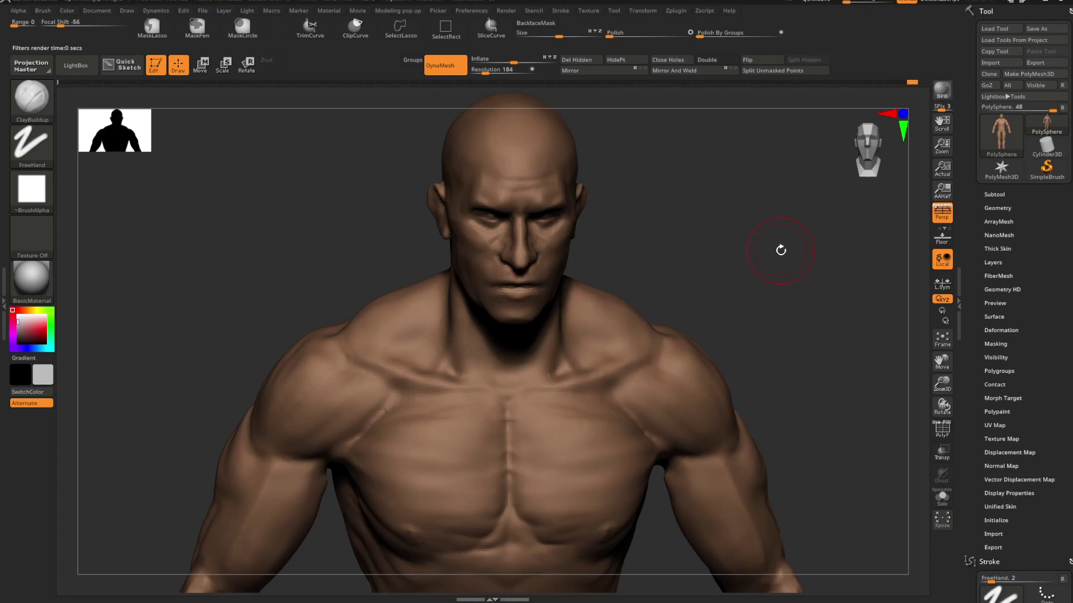
shift+drag(778, 307, 735, 168)
mouse_move(755, 270)
mouse_down()
mouse_move(766, 268)
mouse_move(753, 270)
mouse_up()
key(space)
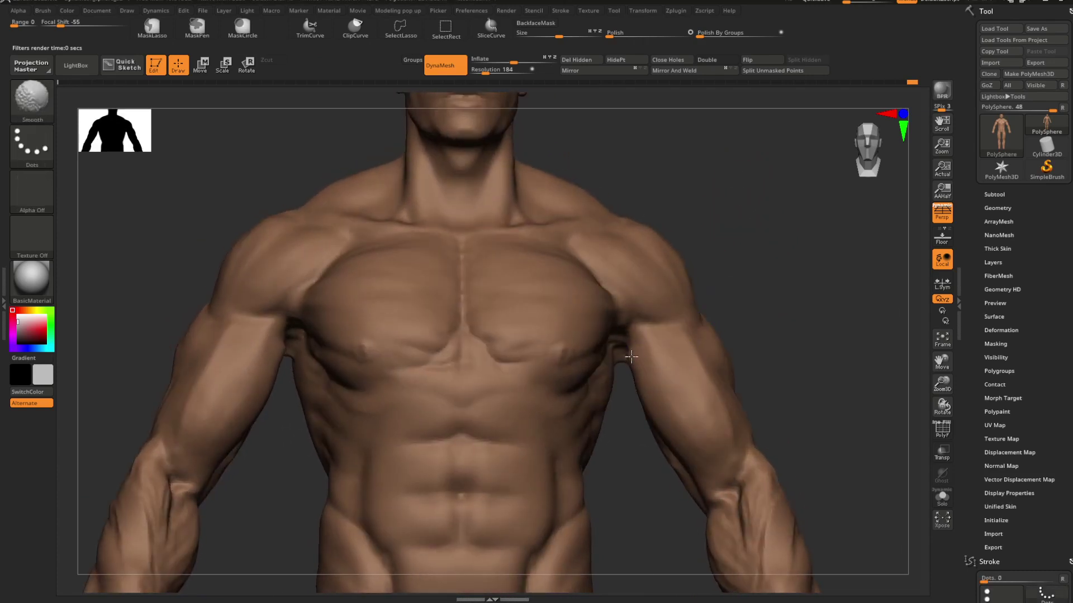
mouse_move(742, 307)
mouse_down()
mouse_move(761, 304)
mouse_move(755, 293)
mouse_up()
key(b)
key(m)
key(t)
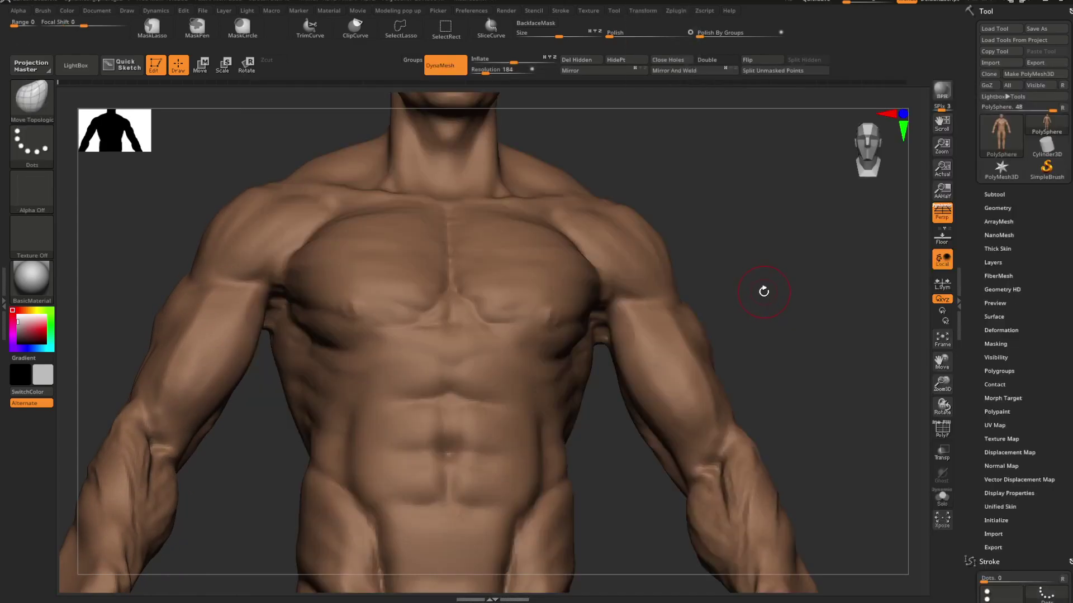
key(b)
key(c)
key(b)
key(space)
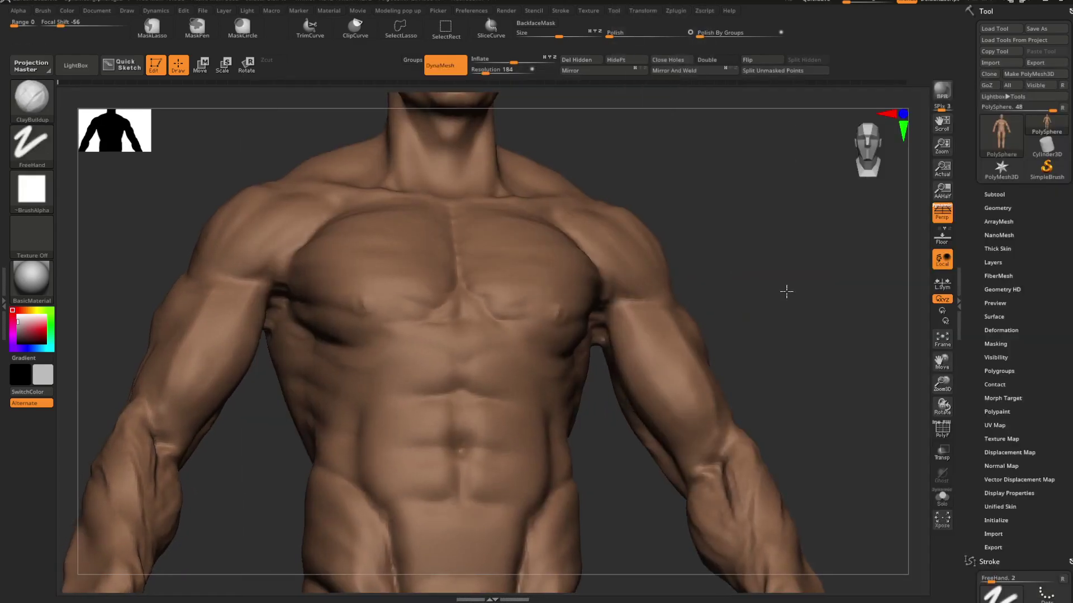
drag(786, 291, 782, 275)
mouse_move(715, 310)
mouse_down()
mouse_move(711, 296)
mouse_move(611, 311)
mouse_move(760, 306)
mouse_move(735, 299)
mouse_move(752, 285)
mouse_up()
Step: Carve the crease between the pectoral and the front deltoid at the armpit with the DamStandard brush
key(b)
key(d)
key(s)
key(space)
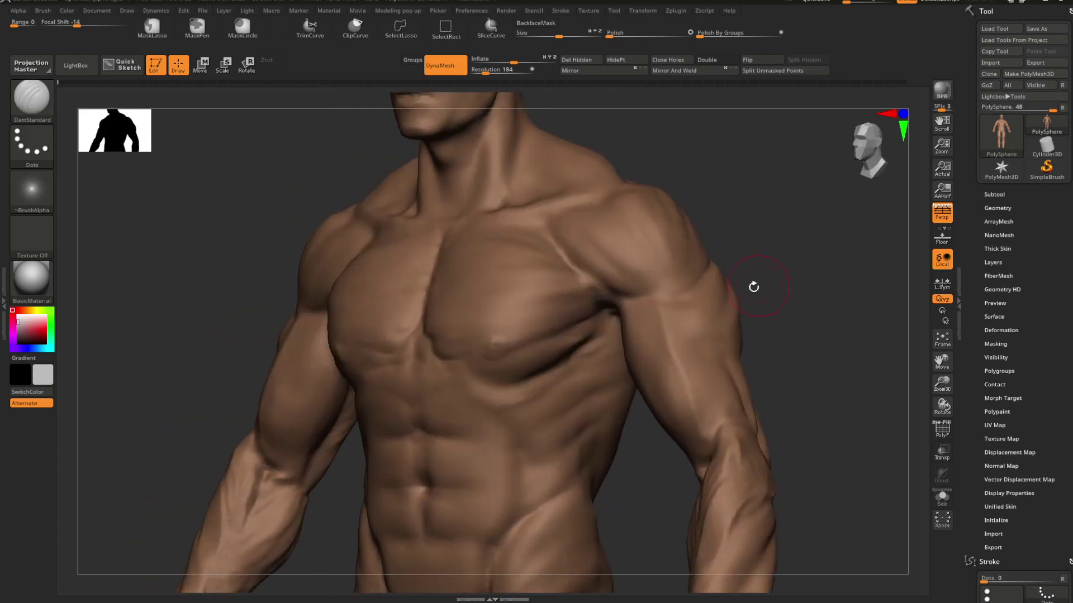
key(space)
drag(719, 244, 701, 235)
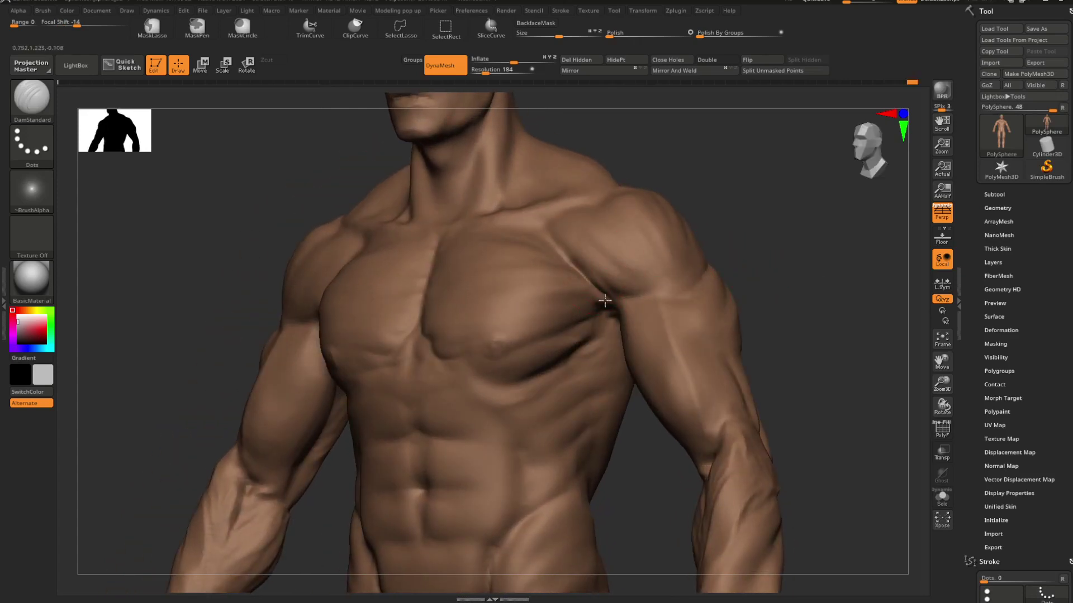
key(shift)
mouse_move(757, 225)
mouse_down()
mouse_move(723, 290)
mouse_move(749, 294)
mouse_move(735, 283)
mouse_move(754, 298)
mouse_move(778, 253)
mouse_move(741, 278)
mouse_up()
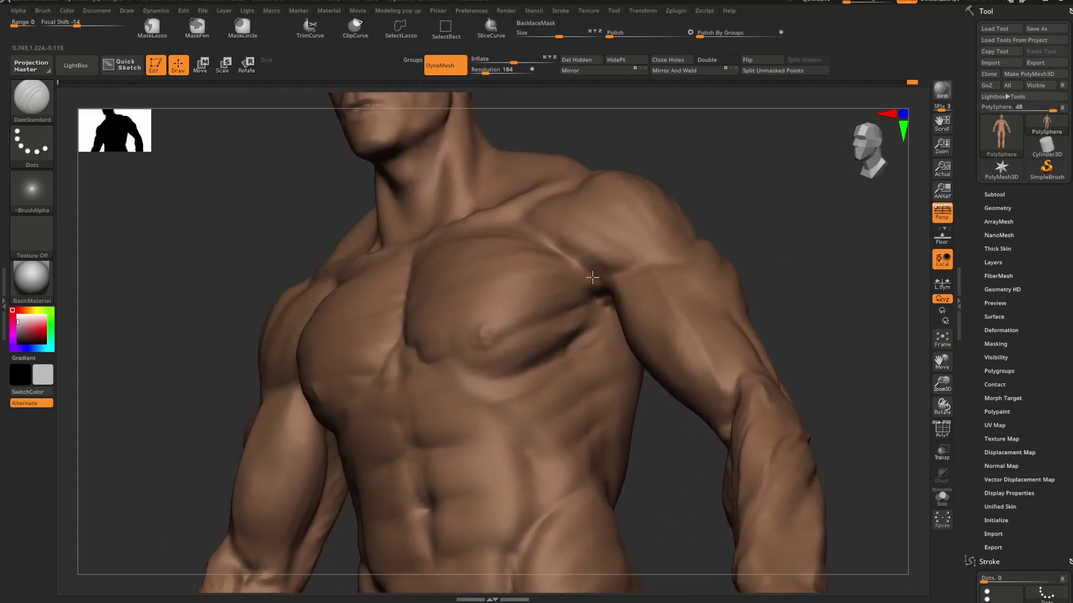
mouse_move(617, 301)
mouse_down()
mouse_move(785, 273)
mouse_move(657, 281)
mouse_move(749, 235)
mouse_move(599, 287)
mouse_up()
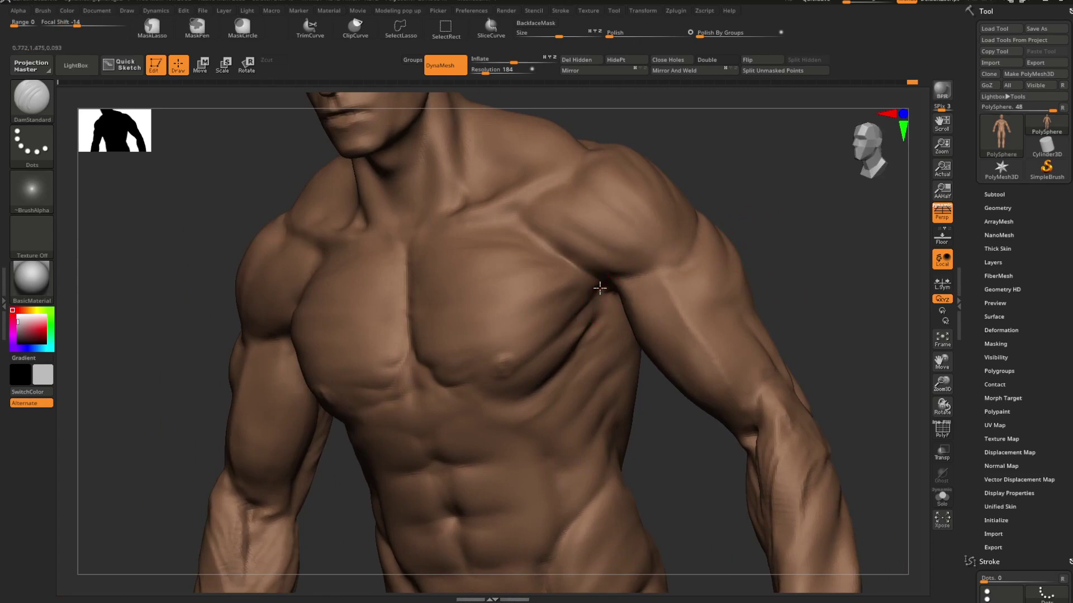
Step: Refine the outer pectoral fibres converging at the armpit with ClayBuildup and DamStandard, and smooth them
mouse_move(766, 236)
mouse_down()
mouse_move(795, 240)
mouse_move(766, 266)
mouse_move(766, 296)
mouse_move(790, 285)
mouse_move(806, 253)
mouse_move(777, 255)
mouse_up()
key(b)
key(c)
key(b)
key(space)
key(b)
key(d)
key(s)
key(space)
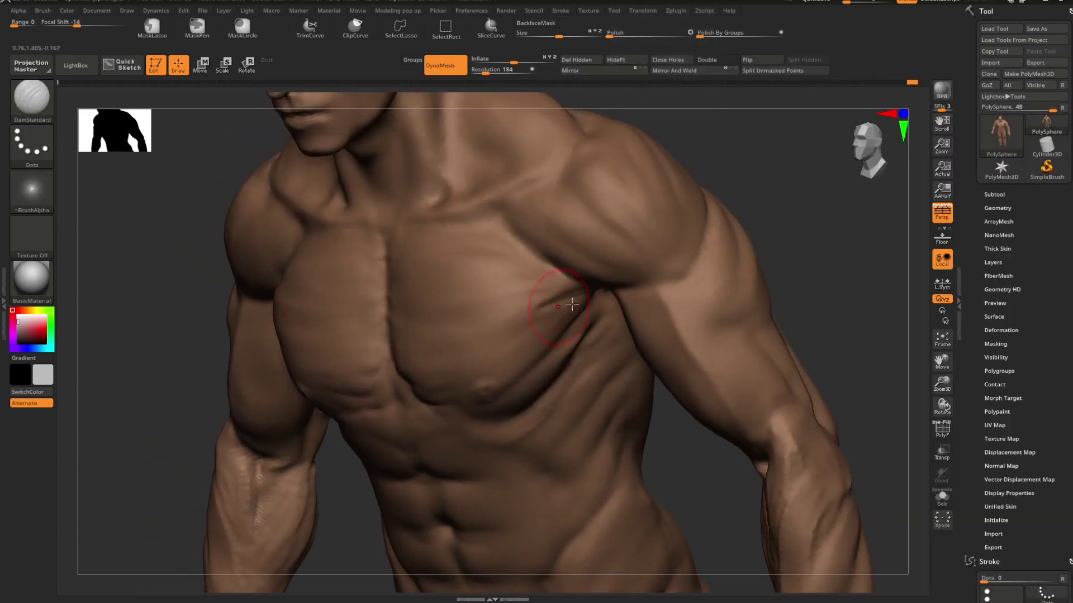
key(shift)
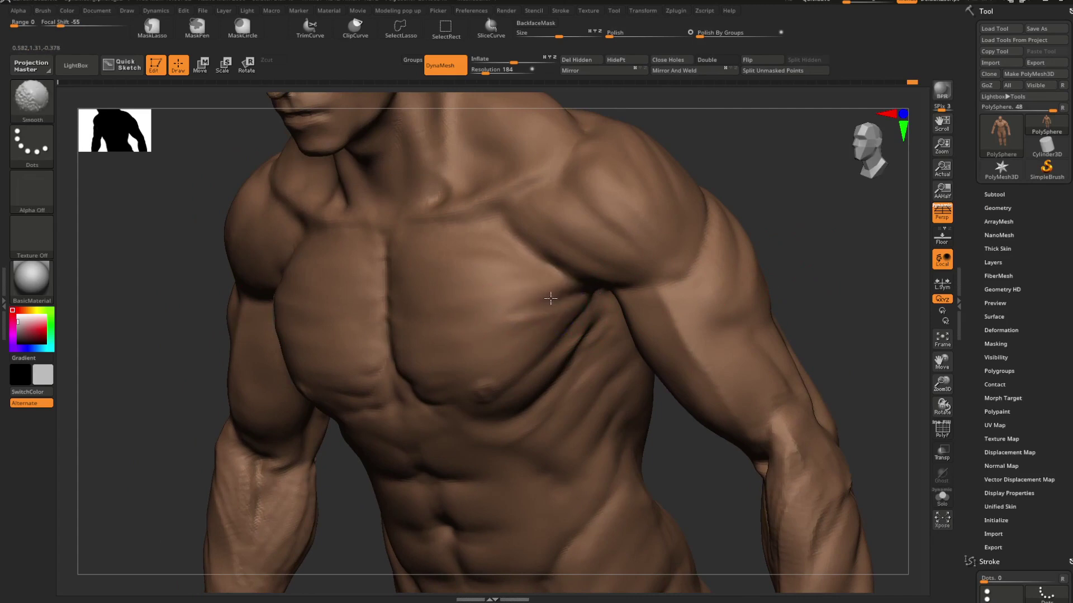
shift+drag(550, 298, 591, 295)
Step: Adjust the outlines of the shoulders and upper arms from the front with the Move Topological brush
drag(784, 236, 824, 227)
mouse_move(698, 229)
alt+mouse_down()
mouse_move(698, 259)
mouse_move(762, 291)
mouse_move(708, 258)
mouse_move(742, 274)
mouse_move(694, 283)
mouse_move(740, 280)
mouse_move(707, 286)
mouse_move(714, 292)
mouse_move(790, 304)
mouse_move(766, 300)
mouse_move(770, 260)
mouse_move(814, 271)
alt+mouse_up()
key(shift)
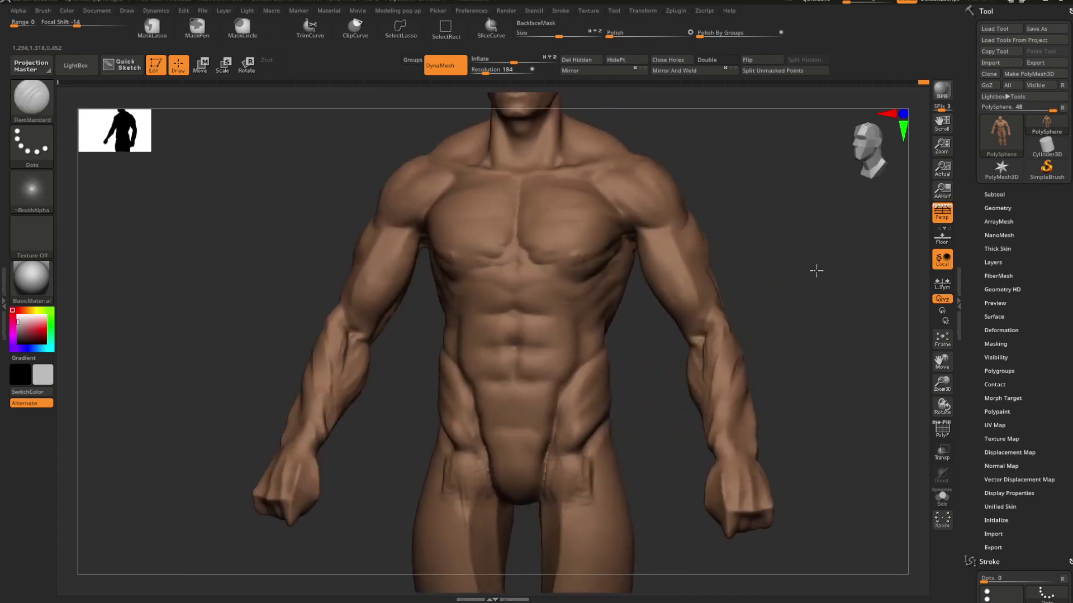
key(b)
key(m)
key(t)
key(space)
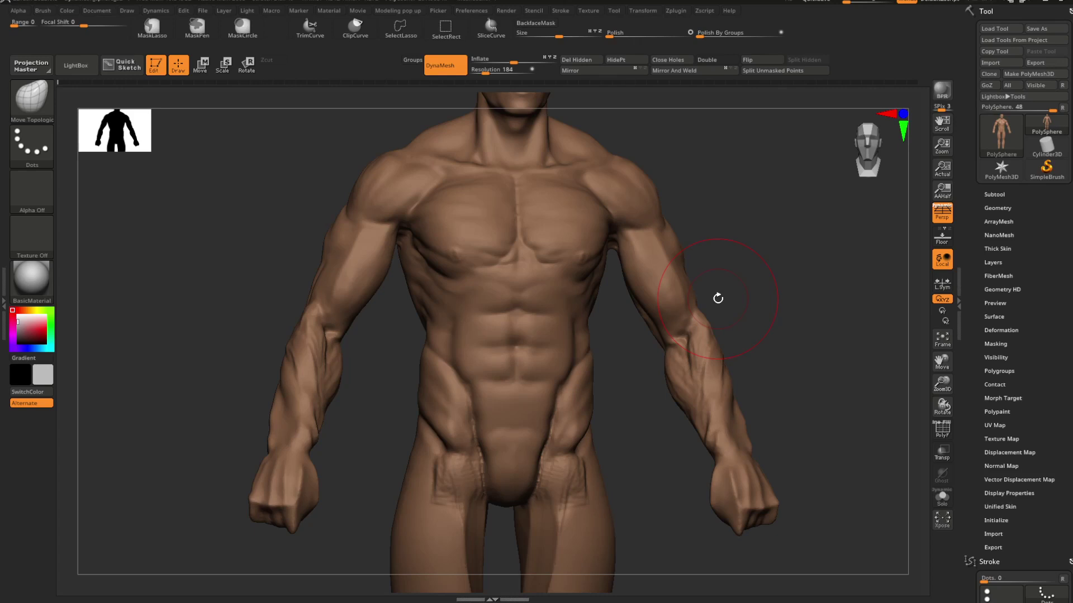
alt+drag(622, 366, 624, 443)
mouse_move(749, 354)
alt+mouse_down()
mouse_move(742, 340)
mouse_move(781, 299)
mouse_move(672, 307)
alt+mouse_up()
Step: Resize the Move Topological brush and reshape the upper chest where the pectorals meet the front deltoids
key(b)
key(space)
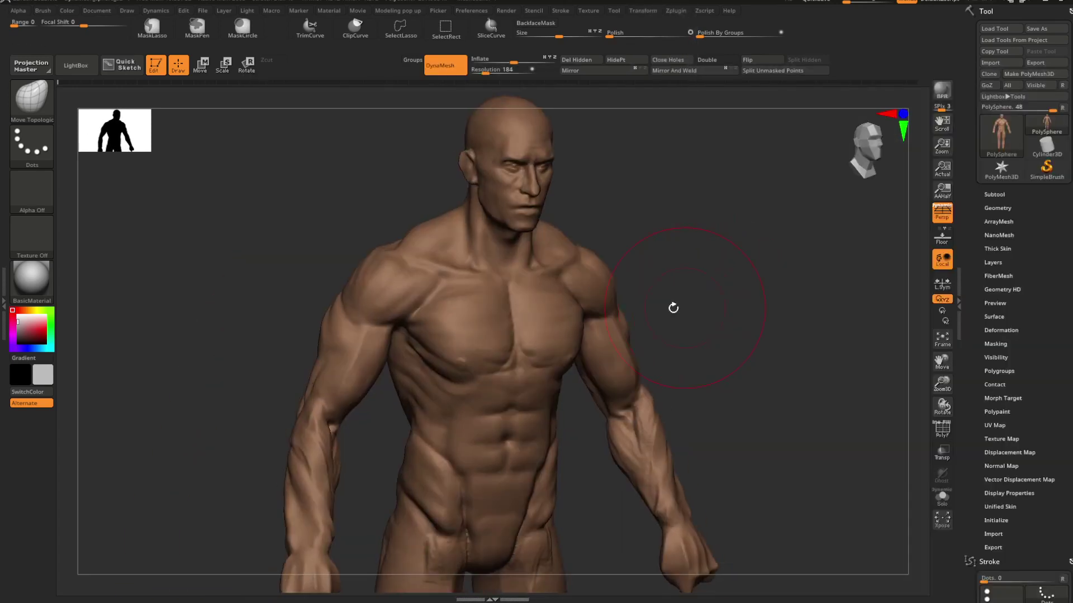
key(space)
click(590, 305)
drag(565, 296, 570, 296)
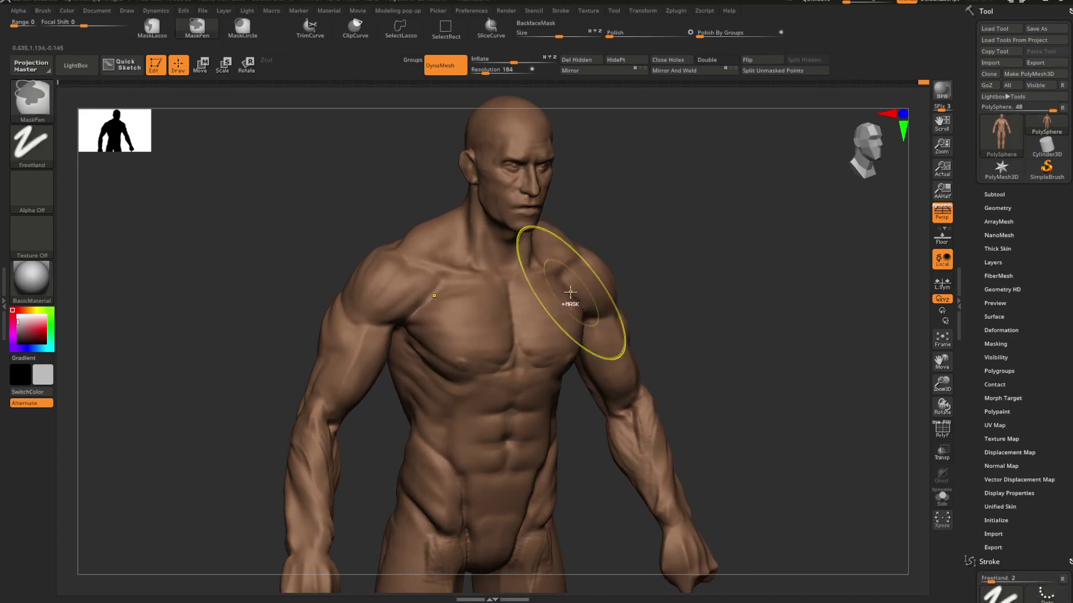
mouse_move(671, 273)
mouse_down()
mouse_move(629, 264)
mouse_move(682, 268)
mouse_move(567, 288)
mouse_up()
key(space)
click(670, 259)
key(space)
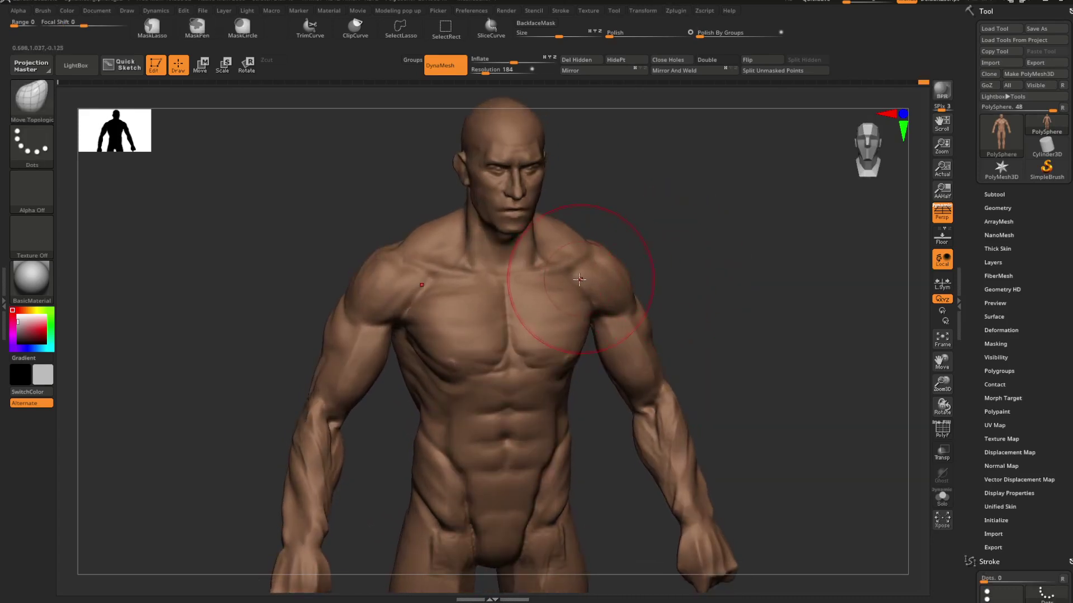
Step: Refine the pectoral and armpit contours from several angles with the Move Topological brush
mouse_move(679, 264)
shift+mouse_down()
mouse_move(709, 292)
mouse_move(696, 295)
mouse_move(746, 287)
mouse_move(753, 307)
mouse_move(715, 295)
mouse_move(763, 292)
mouse_move(745, 309)
mouse_move(733, 296)
mouse_move(743, 287)
mouse_move(716, 290)
mouse_move(723, 259)
mouse_move(755, 266)
mouse_move(747, 290)
mouse_move(728, 295)
mouse_move(723, 275)
mouse_move(636, 300)
shift+mouse_up()
key(ctrl)
key(ctrl+shift)
key(space)
key(space)
key(space)
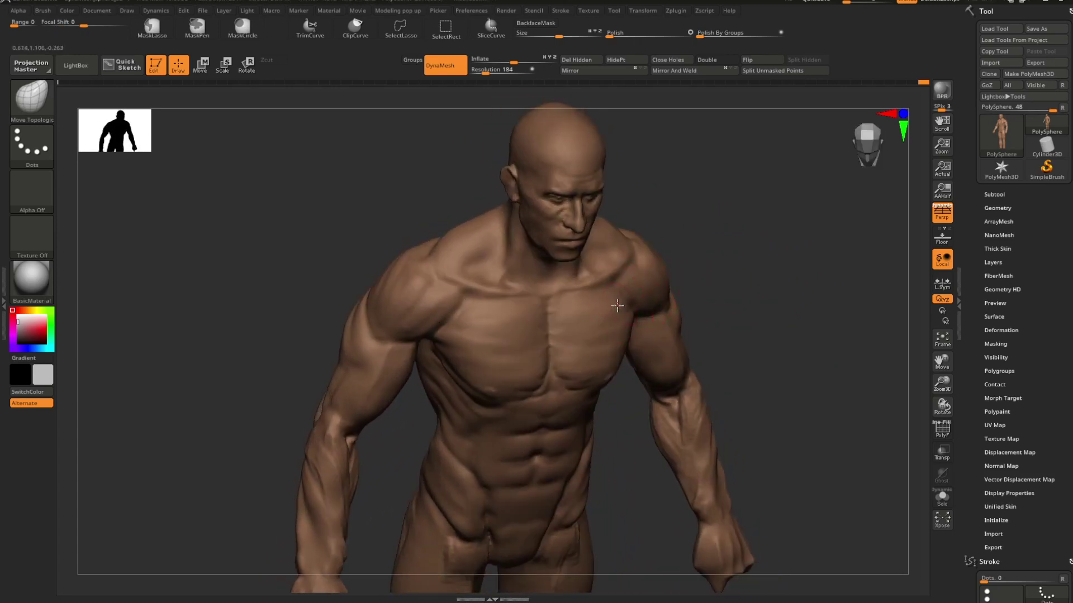
drag(688, 276, 723, 285)
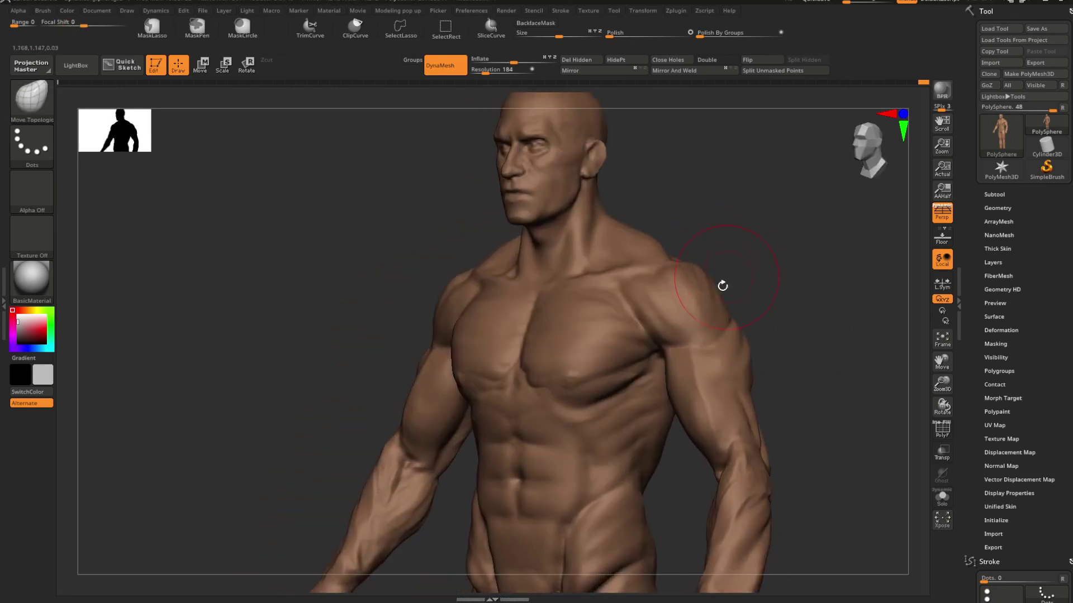
mouse_move(664, 339)
mouse_down()
mouse_move(778, 283)
mouse_move(756, 266)
mouse_move(718, 317)
mouse_move(650, 315)
mouse_up()
key(space)
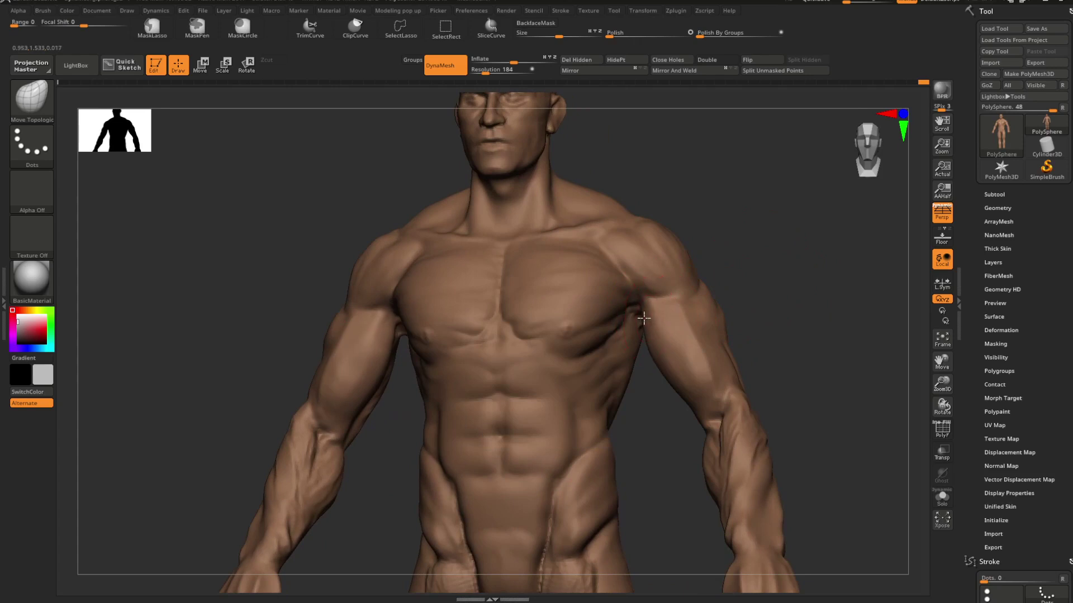
key(space)
mouse_move(719, 290)
mouse_down()
mouse_move(754, 279)
mouse_move(751, 235)
mouse_move(761, 282)
mouse_up()
Step: Build up the underside of the upper arm near the armpit with ClayBuildup and smooth it
key(b)
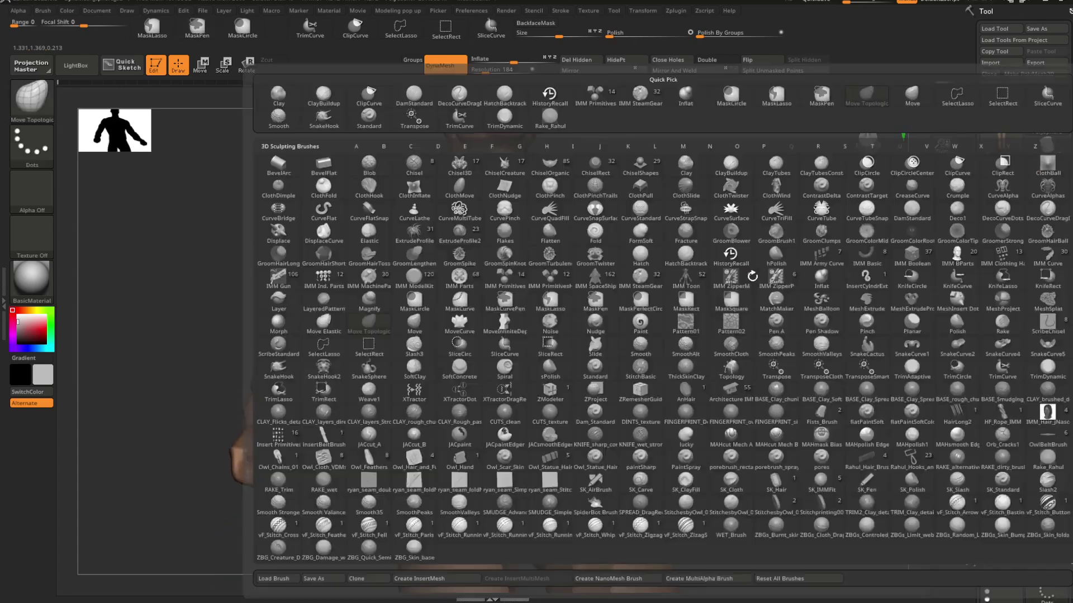
key(c)
key(b)
key(space)
right_drag(671, 295, 682, 297)
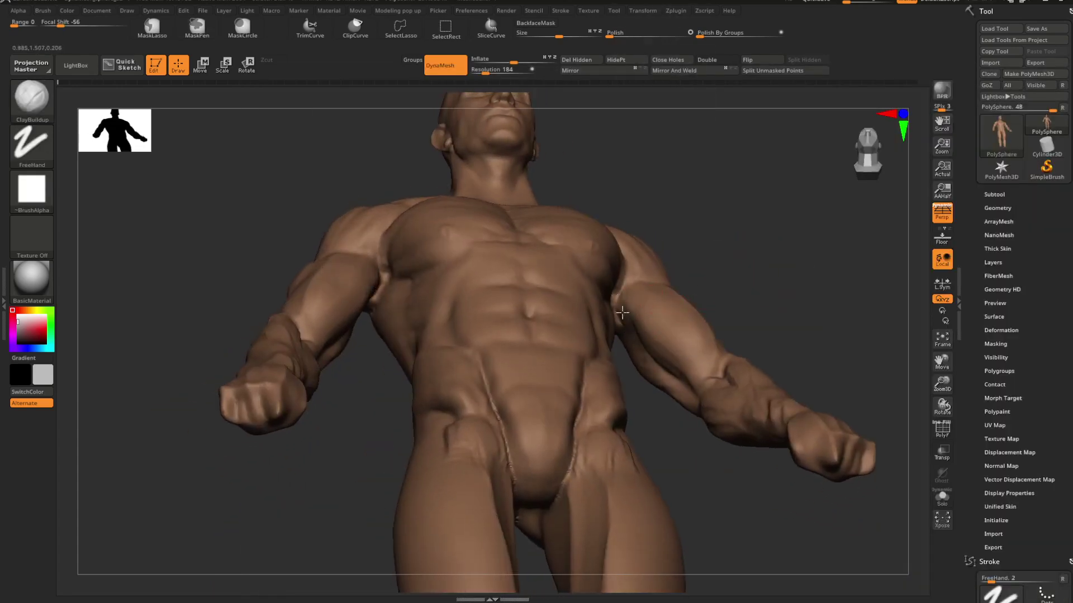
mouse_move(615, 303)
right_down()
mouse_move(707, 268)
mouse_move(622, 316)
right_up()
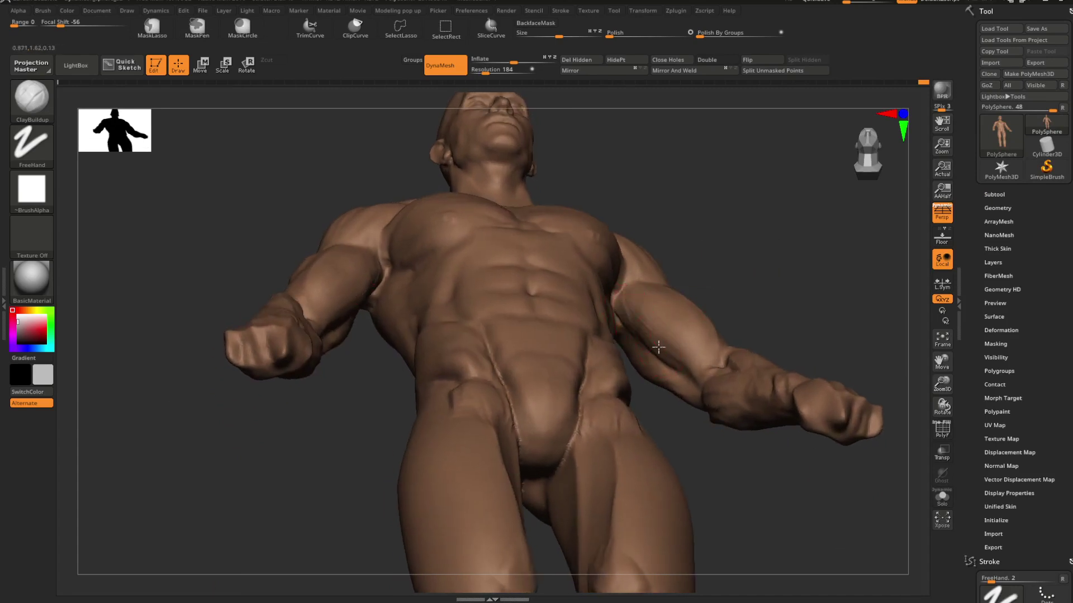
key(shift)
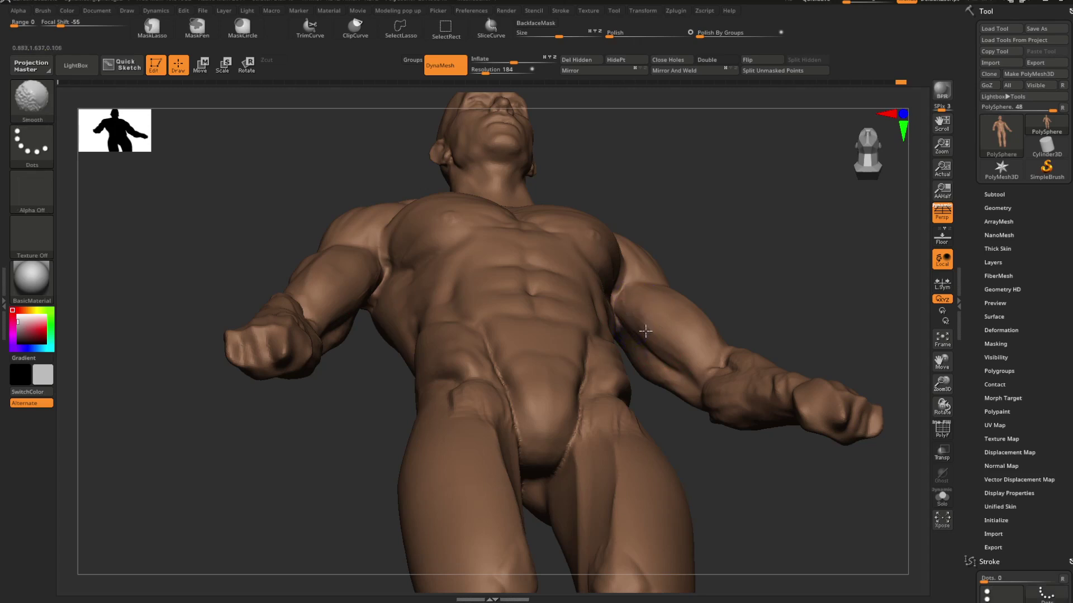
Step: Carve the separations between the deltoid, biceps and outer upper arm muscles with the DamStandard brush
mouse_move(705, 282)
right_down()
mouse_move(730, 269)
mouse_move(785, 273)
mouse_move(687, 294)
mouse_move(697, 306)
mouse_move(670, 304)
mouse_move(687, 288)
mouse_move(739, 302)
mouse_move(734, 271)
mouse_move(661, 286)
right_up()
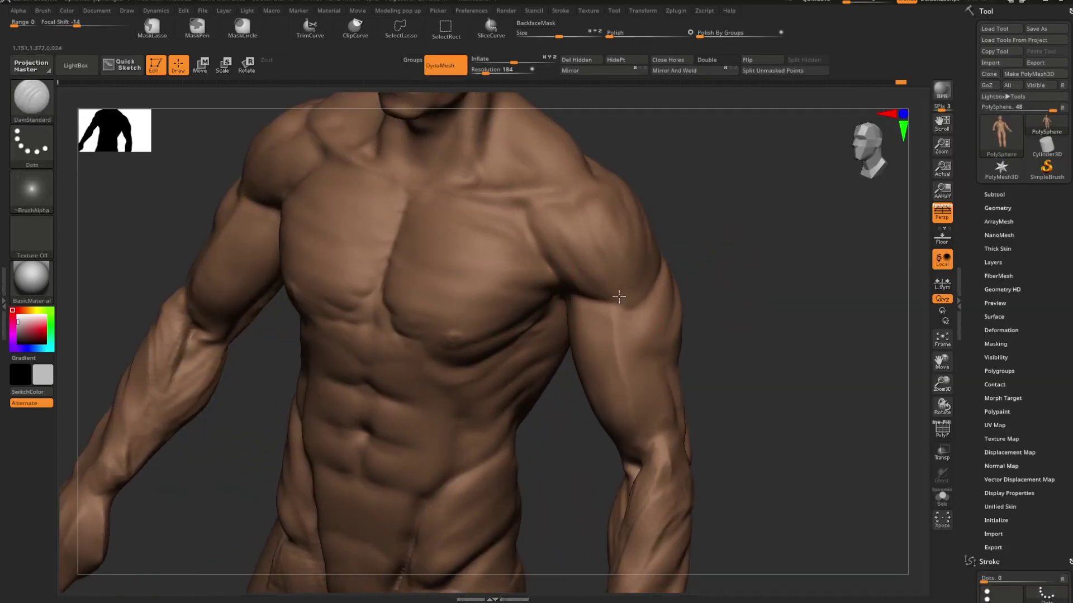
right_drag(722, 244, 687, 299)
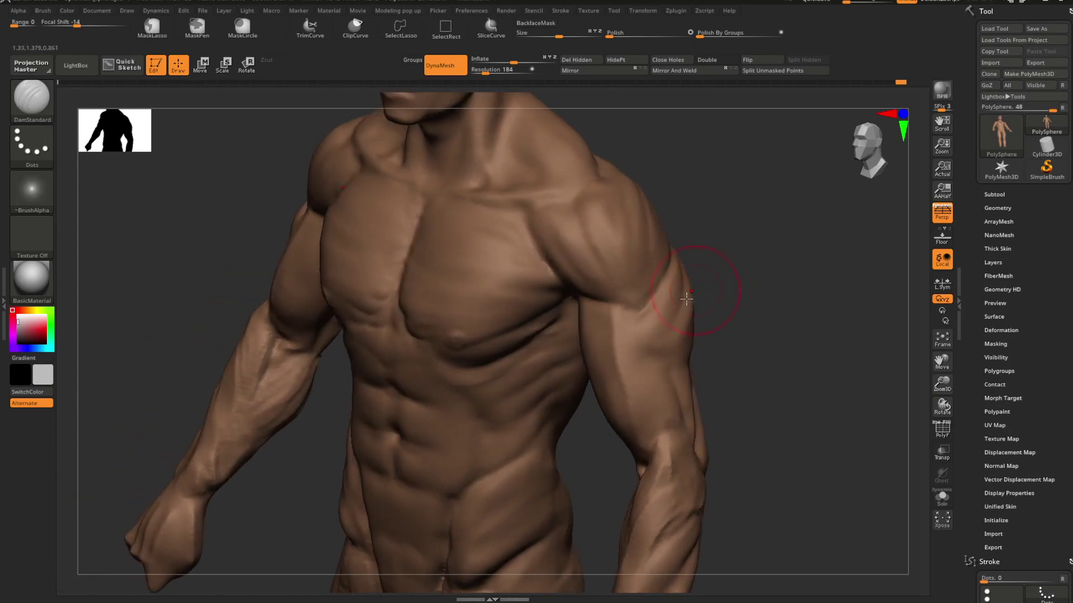
mouse_move(742, 278)
right_down()
mouse_move(735, 268)
mouse_move(771, 302)
mouse_move(759, 278)
mouse_move(809, 294)
mouse_move(771, 289)
mouse_move(766, 306)
mouse_move(763, 262)
mouse_move(776, 238)
right_up()
key(b)
key(c)
key(b)
key(b)
key(d)
key(s)
mouse_move(32, 278)
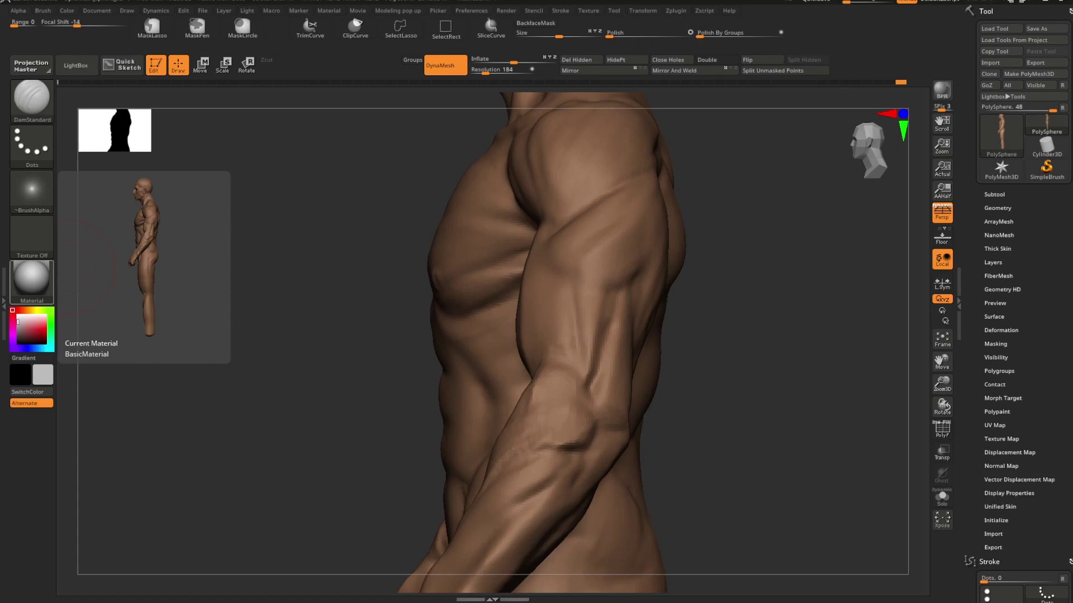
mouse_move(749, 223)
mouse_down()
mouse_move(747, 256)
mouse_move(744, 244)
mouse_move(720, 254)
mouse_up()
right_click(744, 246)
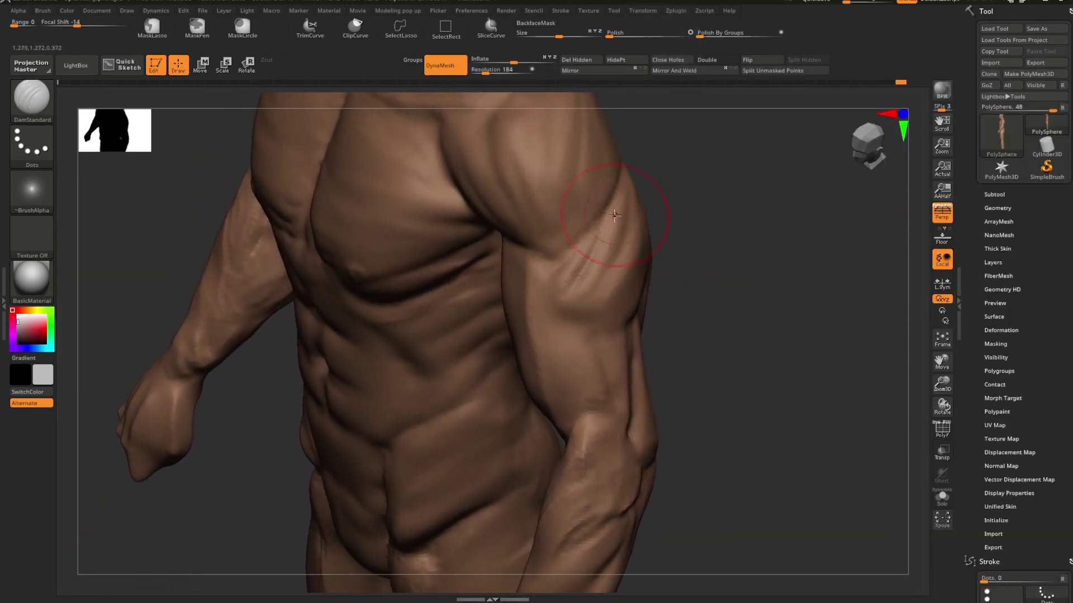
Step: Build up the lower deltoid and its insertion on the outer upper arm with ClayBuildup, and smooth the shoulder
key(b)
key(c)
key(b)
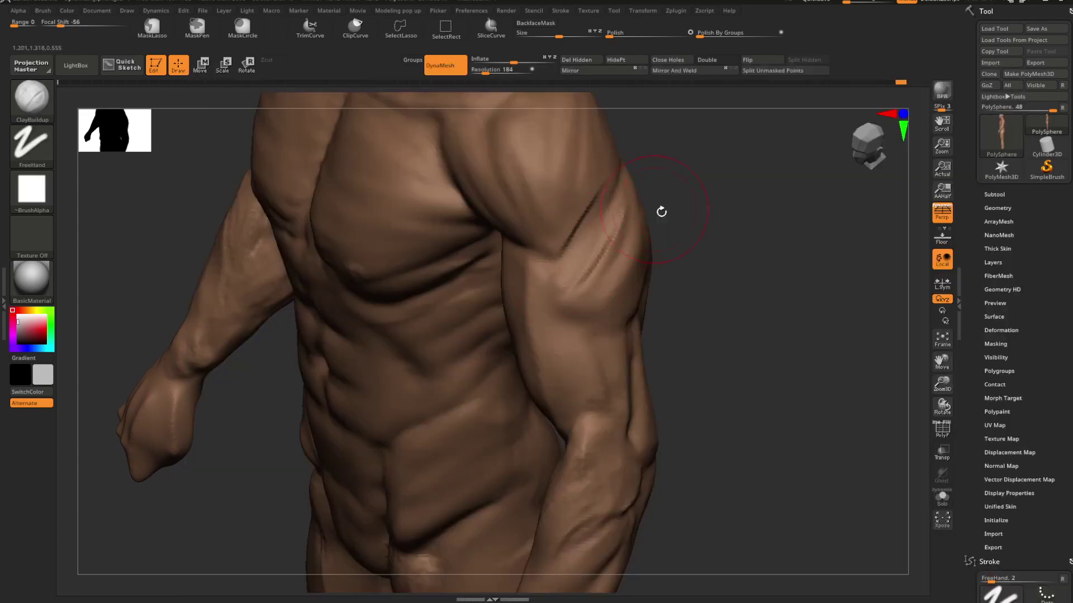
mouse_move(661, 212)
mouse_down()
mouse_move(694, 220)
mouse_move(712, 244)
mouse_move(749, 244)
mouse_move(645, 245)
mouse_up()
key(space)
click(697, 248)
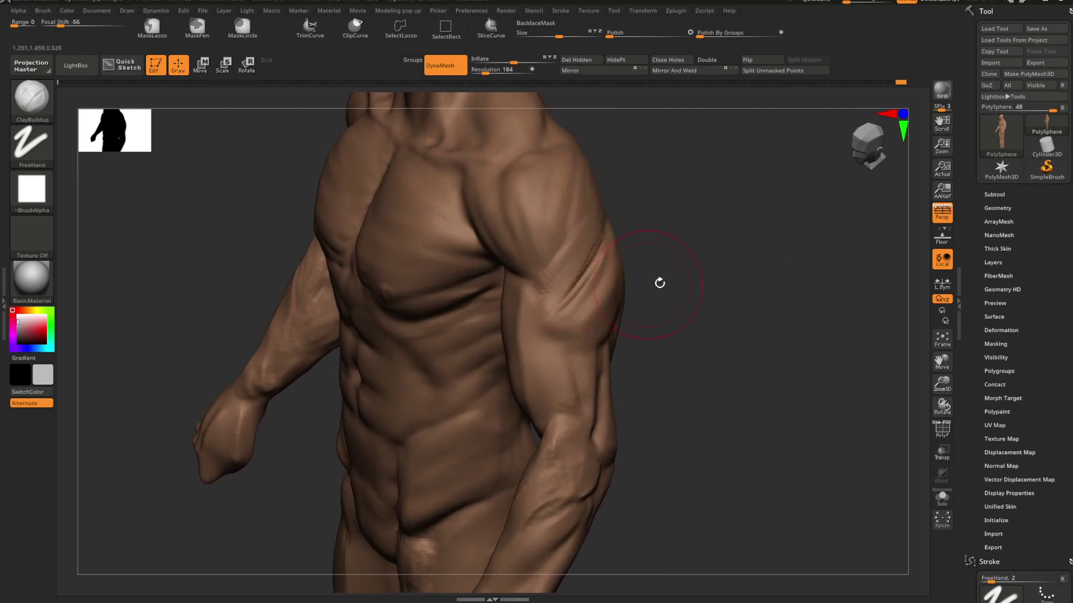
drag(659, 283, 658, 289)
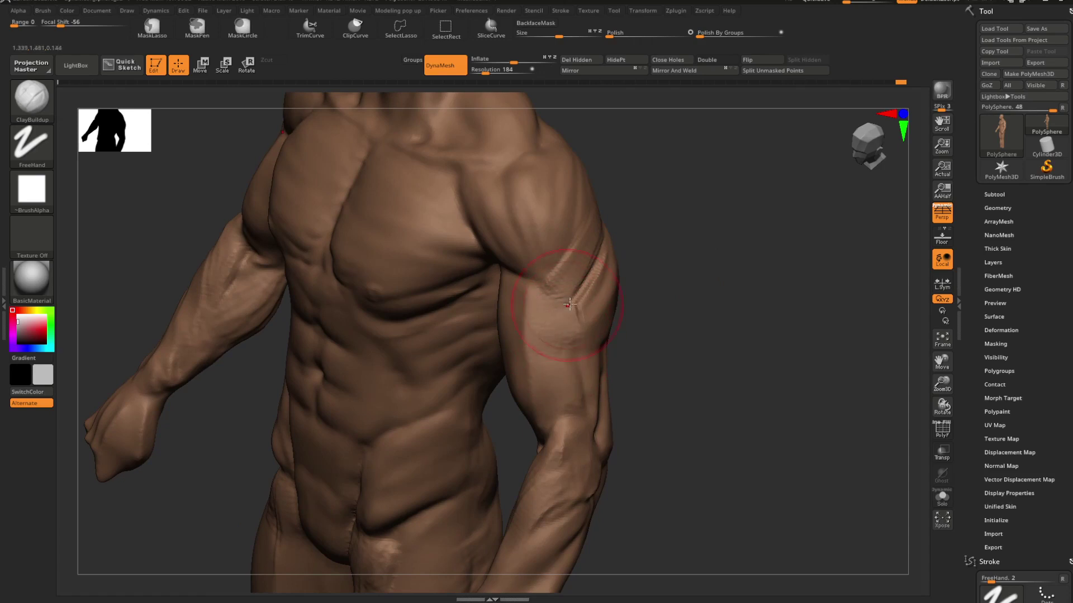
mouse_move(652, 281)
mouse_down()
mouse_move(666, 258)
mouse_move(661, 279)
mouse_move(686, 281)
mouse_move(659, 287)
mouse_move(677, 311)
mouse_move(671, 273)
mouse_move(686, 289)
mouse_move(560, 255)
mouse_up()
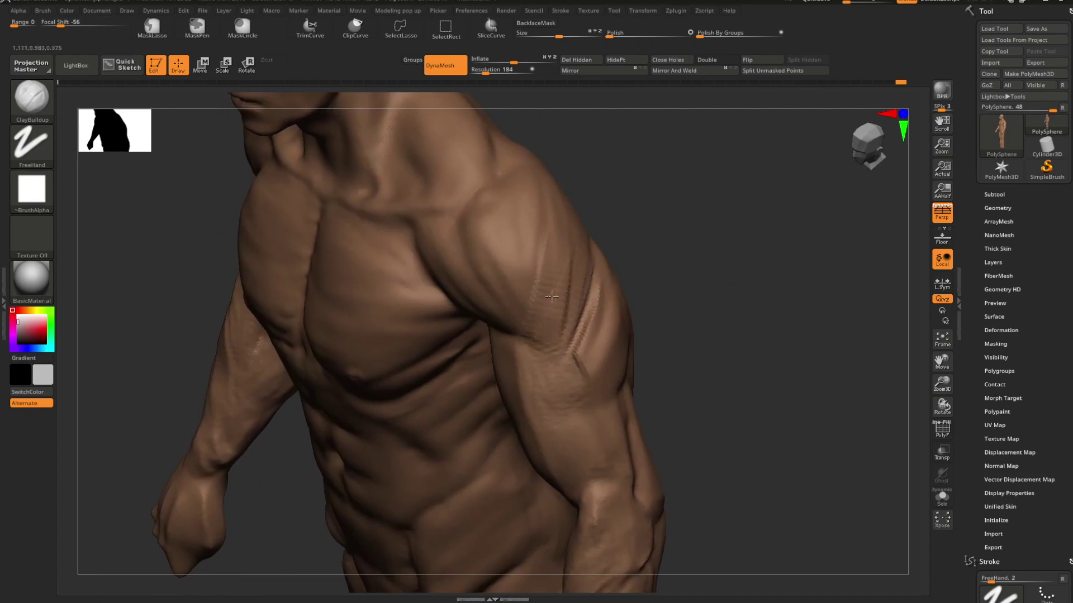
key(shift)
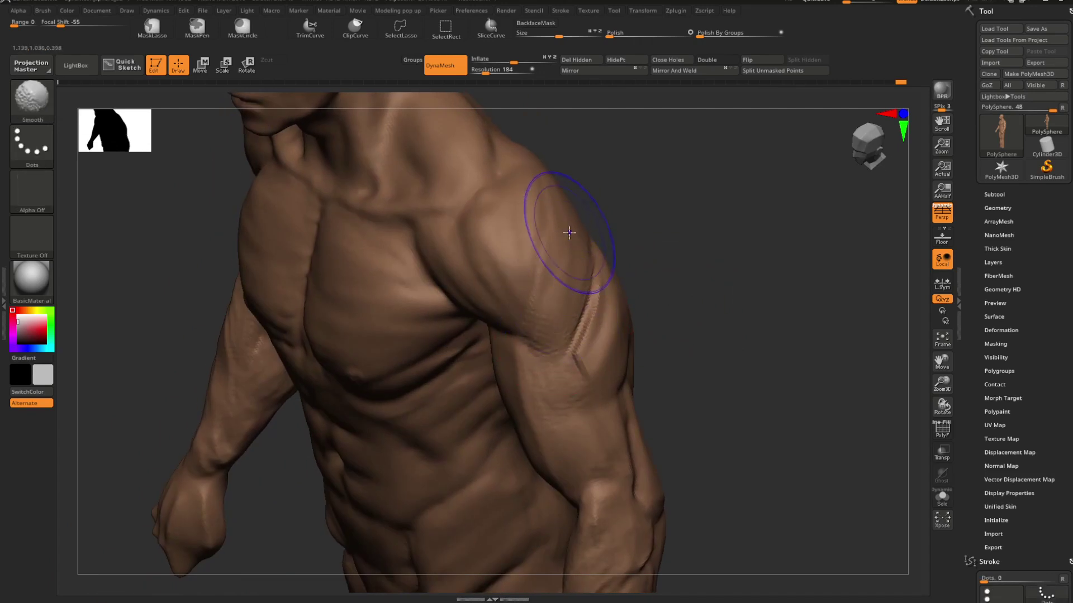
Step: Carve fibre grooves into the deltoid with DamStandard and smooth the transition into the upper arm
mouse_move(648, 288)
shift+mouse_down()
mouse_move(678, 265)
mouse_move(678, 297)
mouse_move(706, 263)
mouse_move(663, 267)
shift+mouse_up()
key(b)
key(d)
key(s)
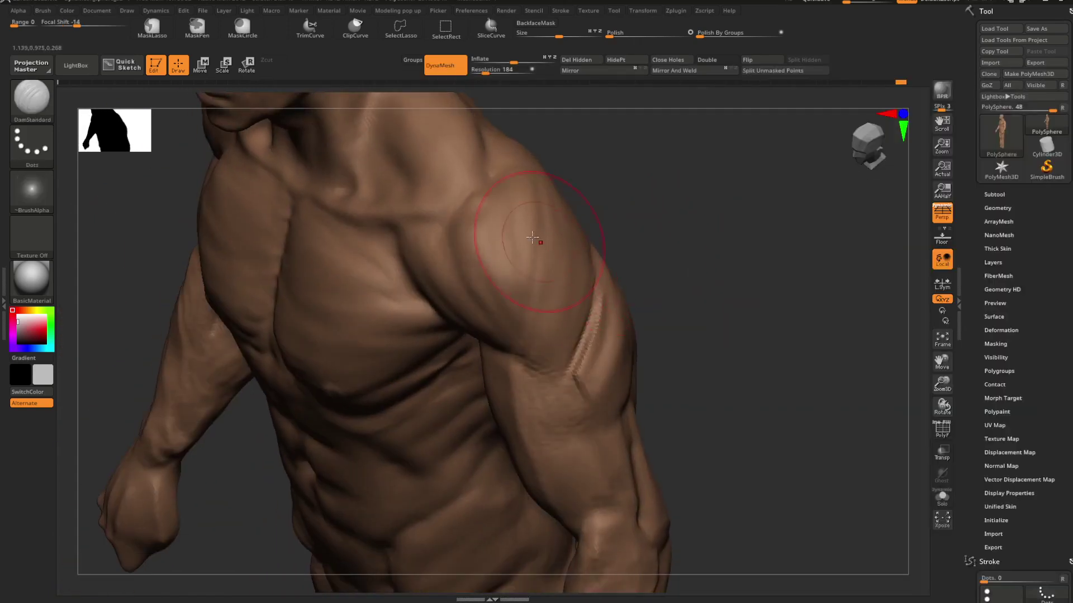
key(ctrl+z)
drag(541, 252, 543, 299)
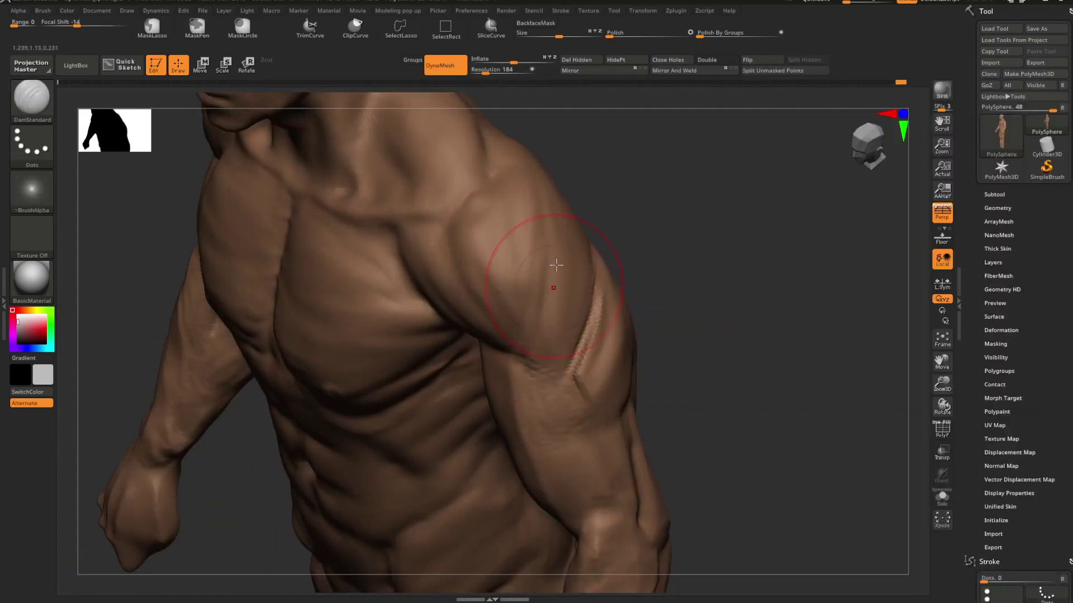
drag(642, 290, 659, 254)
key(shift)
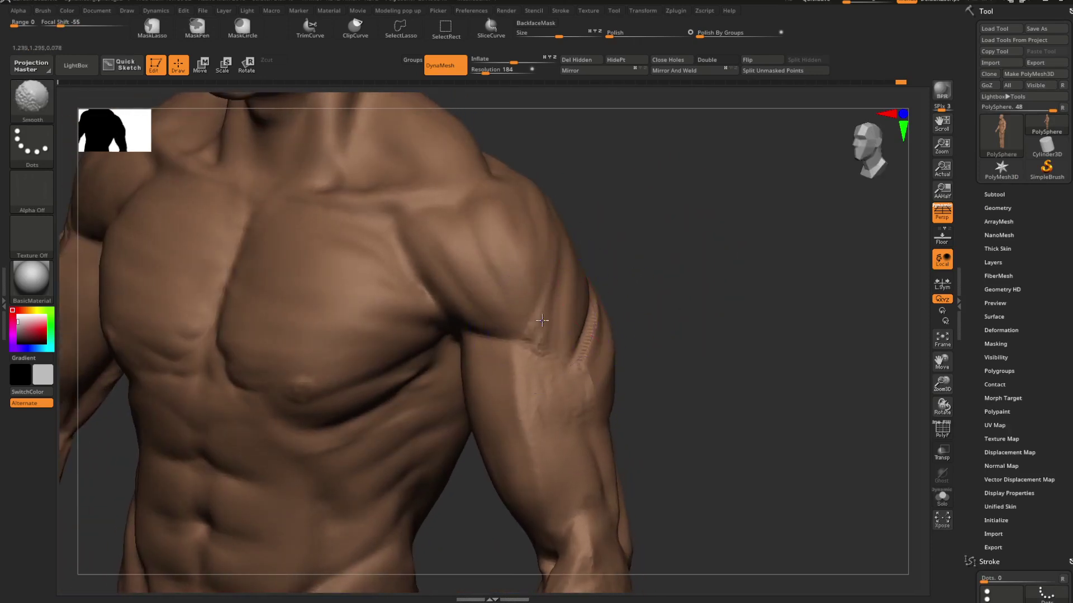
shift+drag(560, 411, 559, 400)
Step: Examine the overall proportions of the figure and its torso from the front
mouse_move(675, 335)
mouse_down()
mouse_move(659, 316)
mouse_move(612, 347)
mouse_move(651, 254)
mouse_up()
drag(653, 299, 488, 322)
mouse_move(789, 252)
mouse_down()
mouse_move(879, 259)
mouse_move(685, 290)
mouse_move(692, 271)
mouse_move(734, 283)
mouse_move(716, 285)
mouse_move(769, 280)
mouse_move(687, 256)
mouse_move(699, 270)
mouse_move(723, 264)
mouse_up()
key(ctrl)
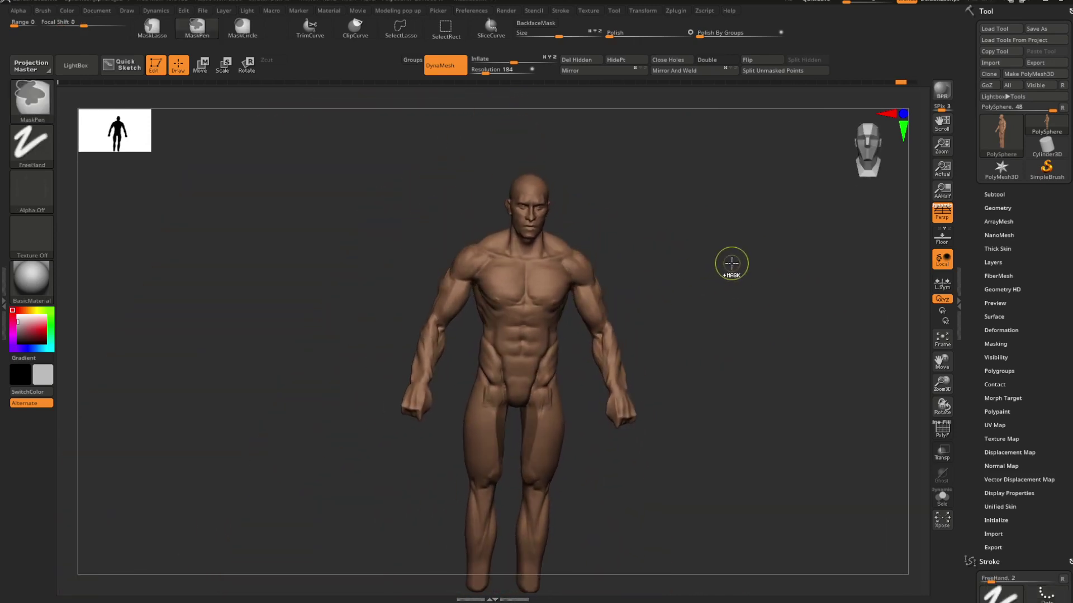
key(ctrl+shift)
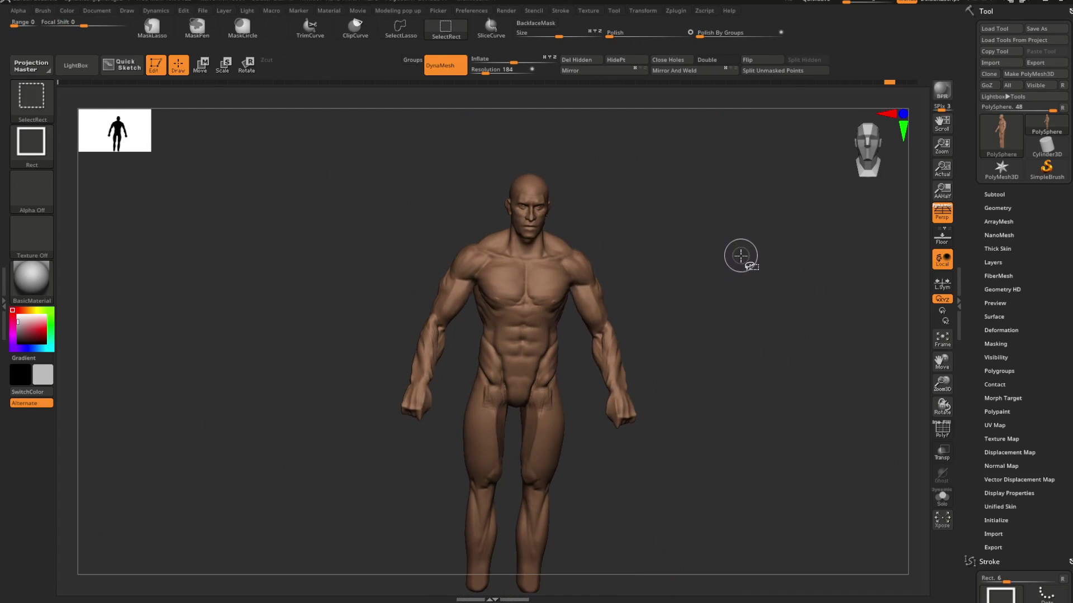
key(ctrl)
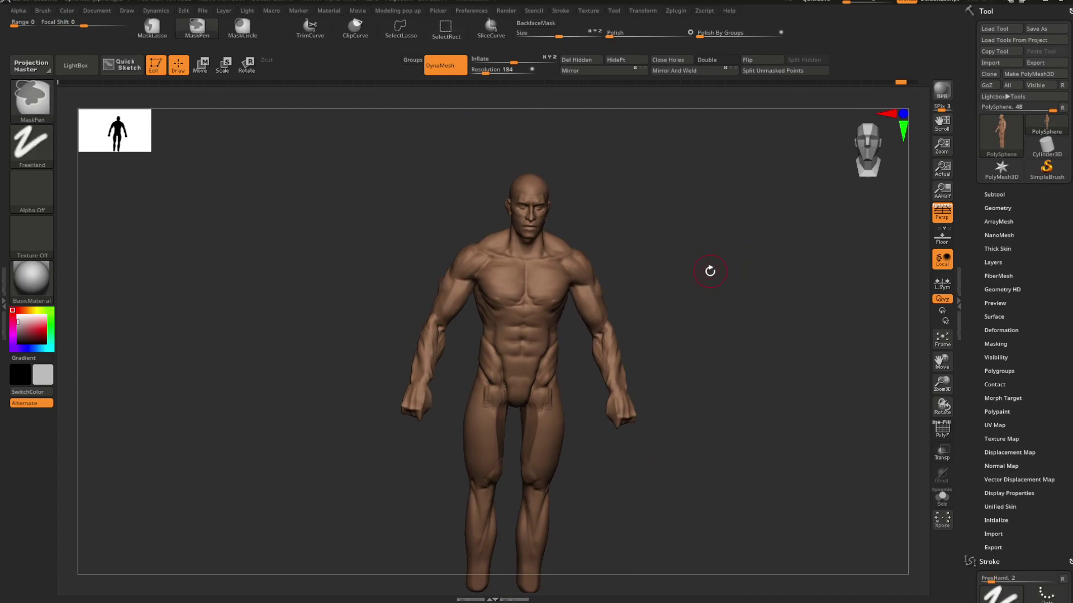
shift+drag(710, 271, 689, 273)
ctrl+right_drag(689, 273, 742, 301)
key(ctrl+shift)
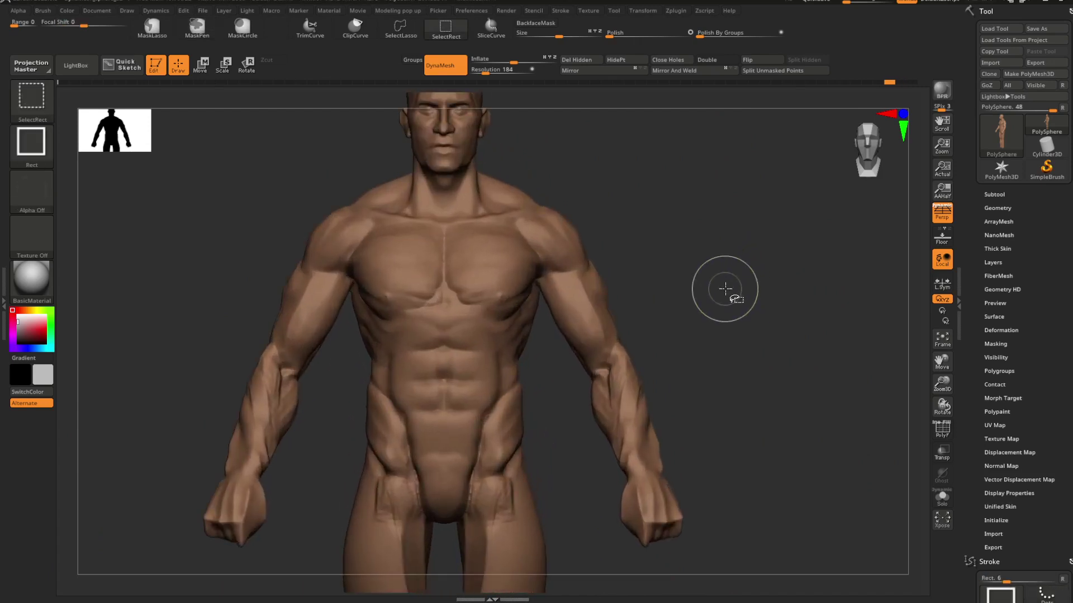
drag(705, 283, 677, 269)
ctrl+right_drag(677, 270, 698, 286)
Step: Reduce the Move Topological brush's draw size to about 120 and reshape the deltoid and outer upper arm
key(b)
key(m)
key(t)
key(space)
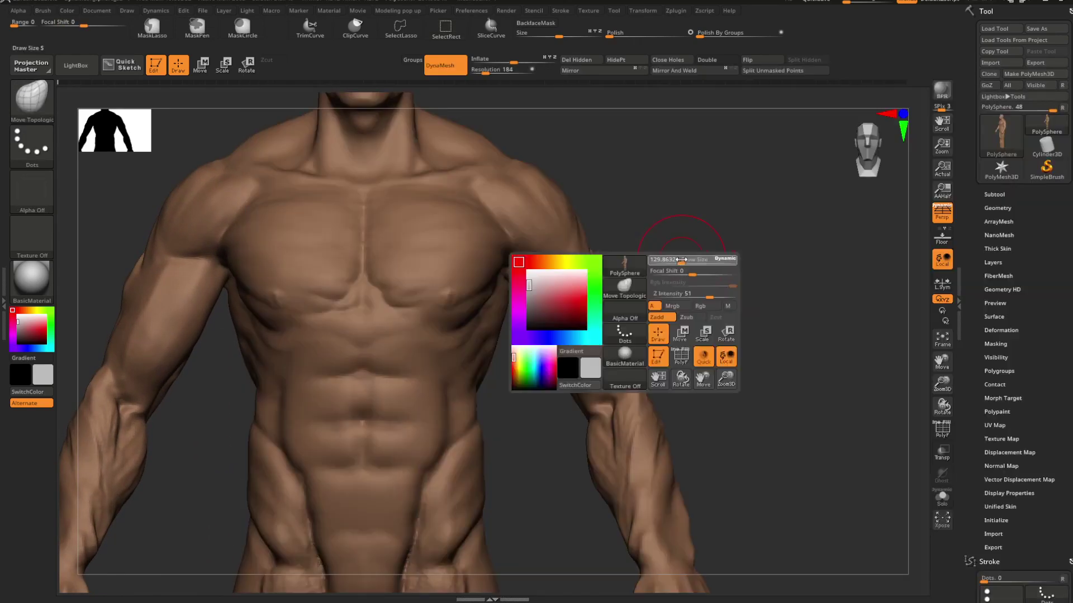
drag(682, 260, 673, 260)
alt+right_drag(670, 259, 713, 297)
key(space)
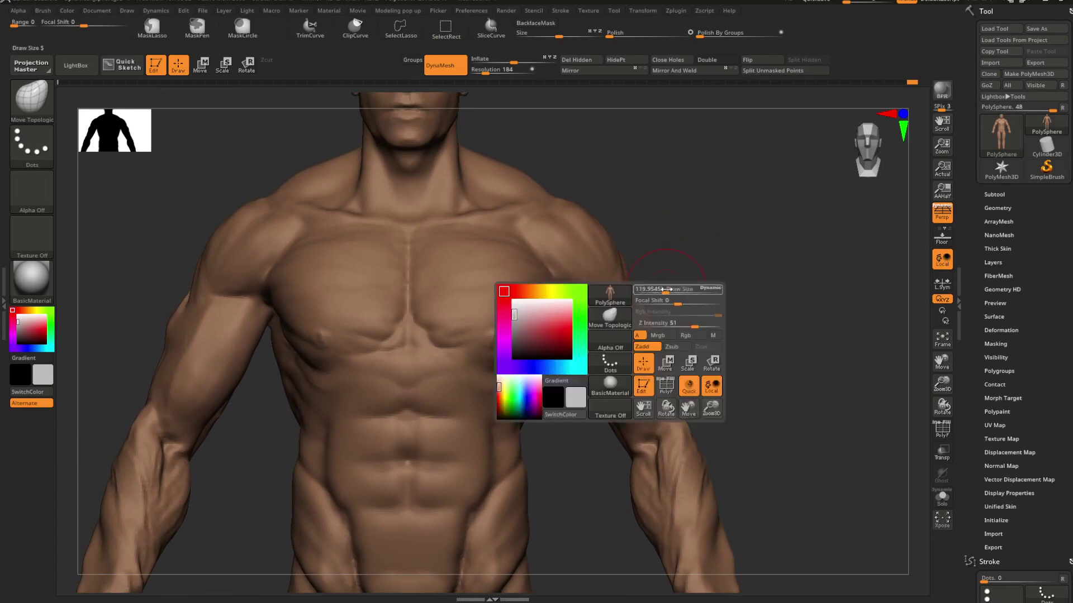
mouse_move(723, 287)
mouse_down()
mouse_move(582, 312)
mouse_move(639, 330)
mouse_up()
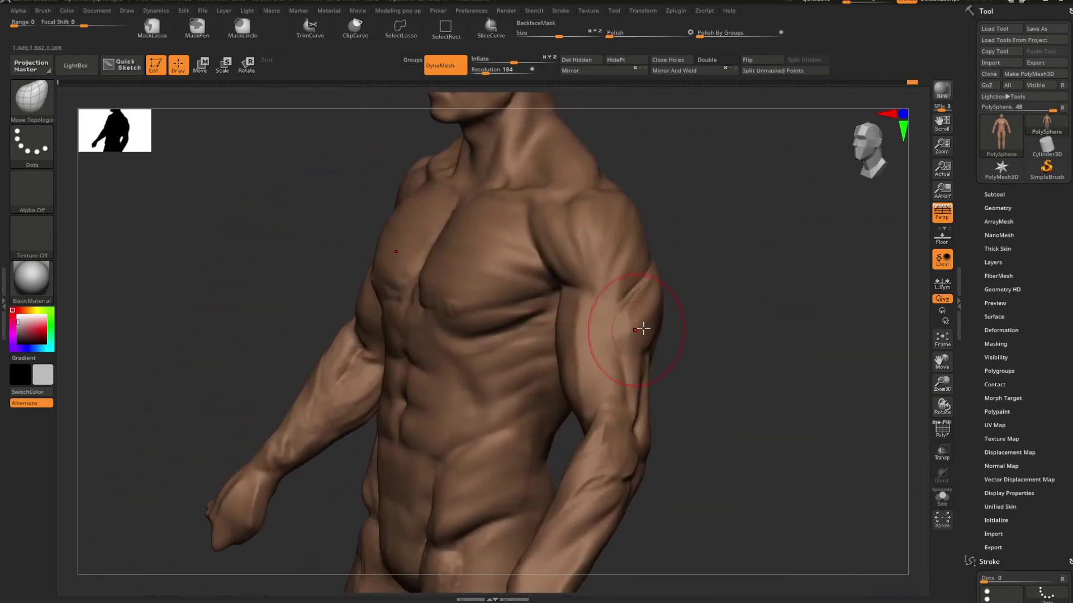
Step: Build up the muscles below the deltoid on the outer upper arm with ClayBuildup and smooth the strokes
key(b)
key(c)
key(b)
mouse_move(687, 296)
mouse_down()
mouse_move(709, 313)
mouse_move(706, 329)
mouse_up()
key(space)
mouse_move(715, 300)
mouse_down()
mouse_move(659, 297)
mouse_move(721, 241)
mouse_move(745, 266)
mouse_move(743, 254)
mouse_move(712, 251)
mouse_up()
key(space)
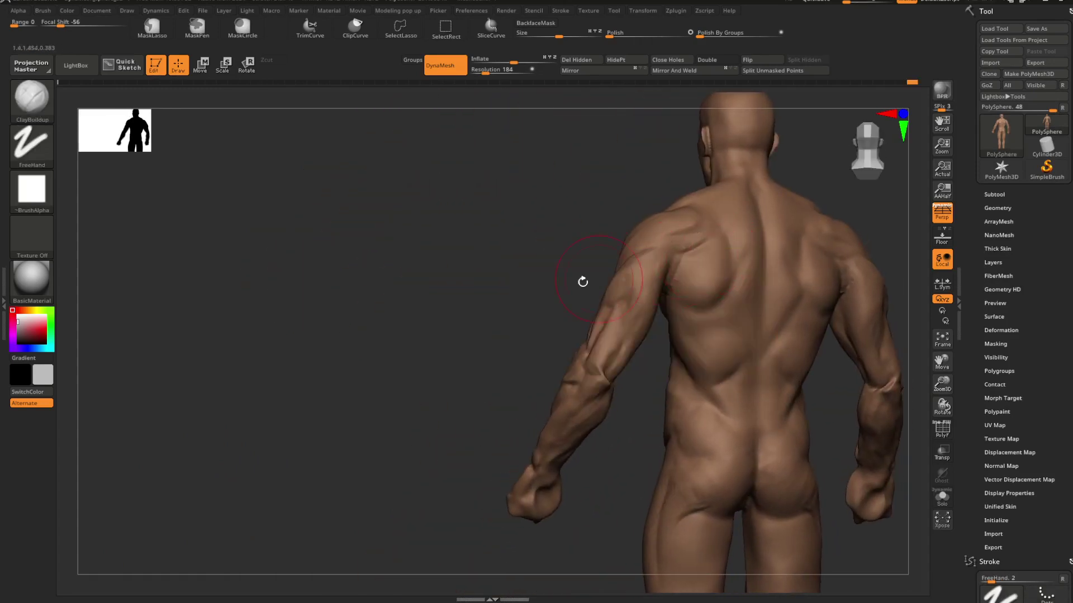
mouse_move(581, 280)
mouse_down()
mouse_move(518, 321)
mouse_move(564, 335)
mouse_move(648, 324)
mouse_move(597, 290)
mouse_up()
key(space)
key(space)
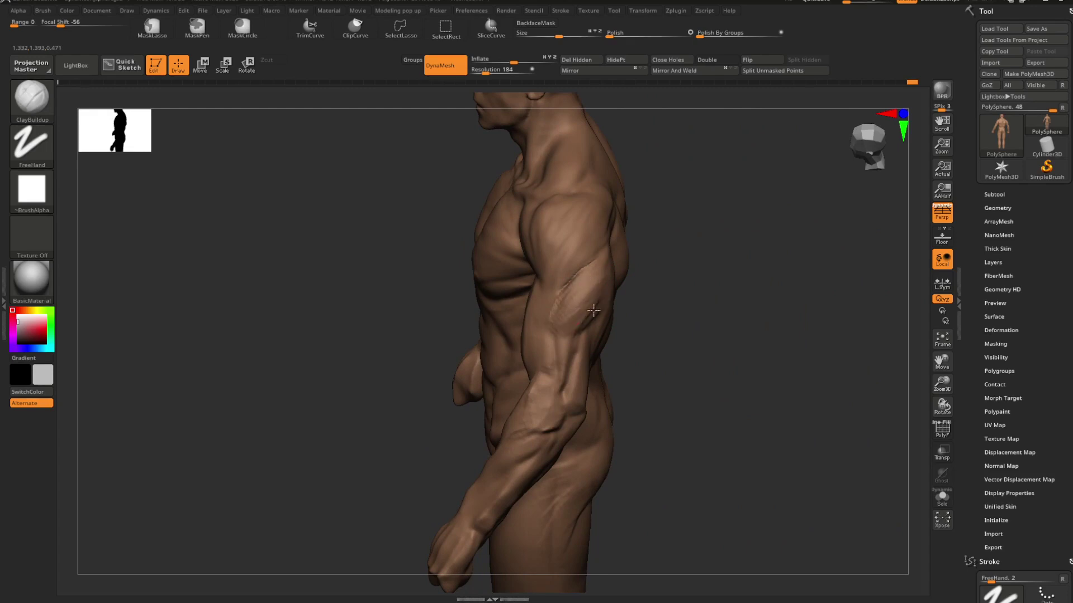
key(shift)
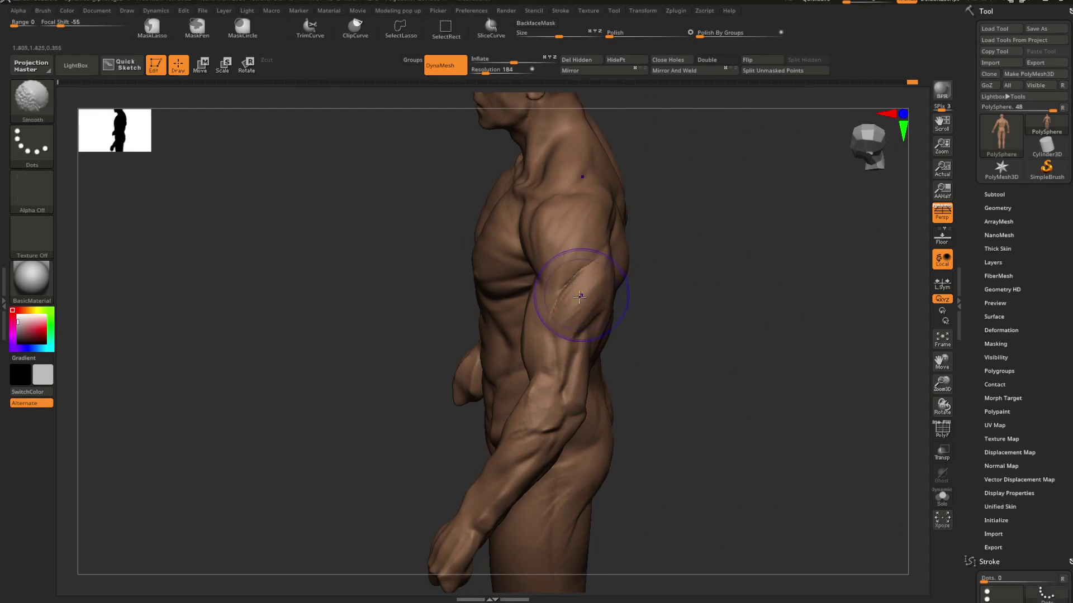
mouse_move(637, 276)
mouse_down()
mouse_move(684, 259)
mouse_move(711, 275)
mouse_move(661, 311)
mouse_move(714, 272)
mouse_up()
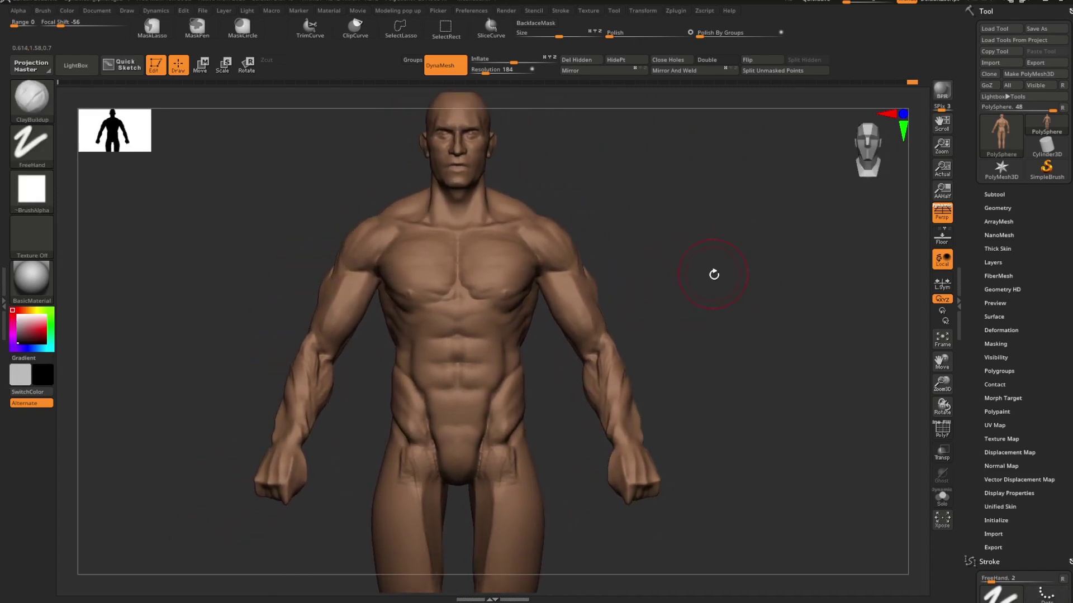
Step: Turn off the figure's polypaint display and examine the sculpted forms in plain grey
click(994, 193)
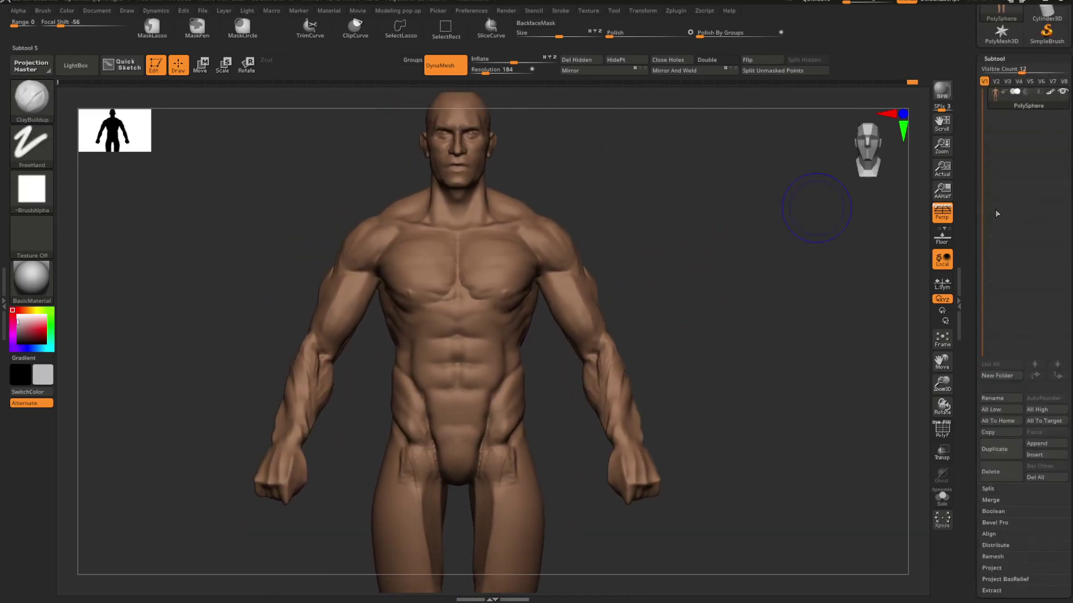
click(1051, 93)
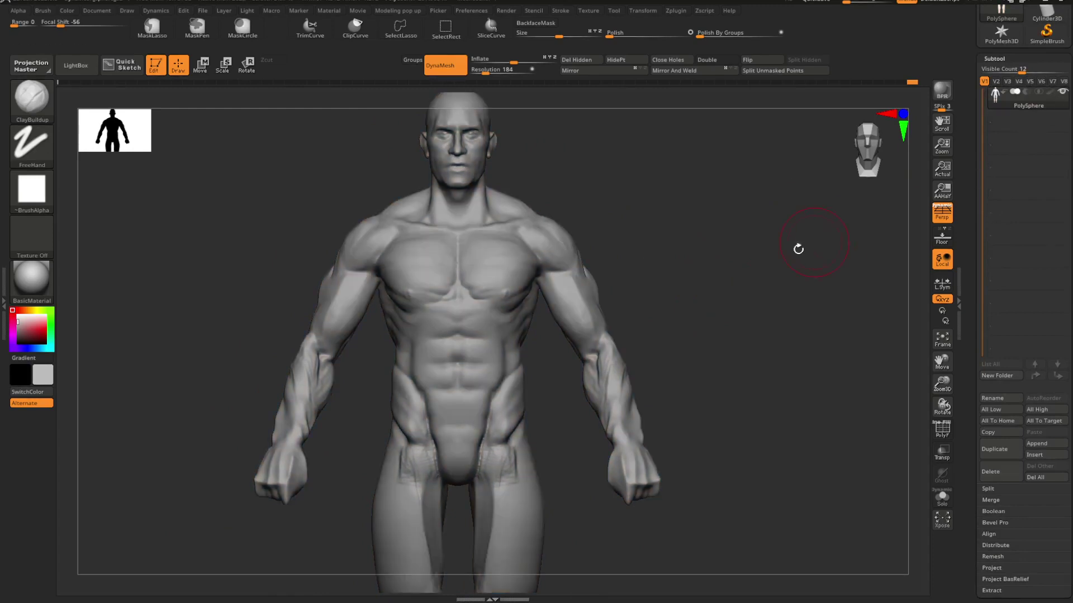
alt+drag(798, 249, 715, 304)
key(v)
key(v)
key(v)
key(v)
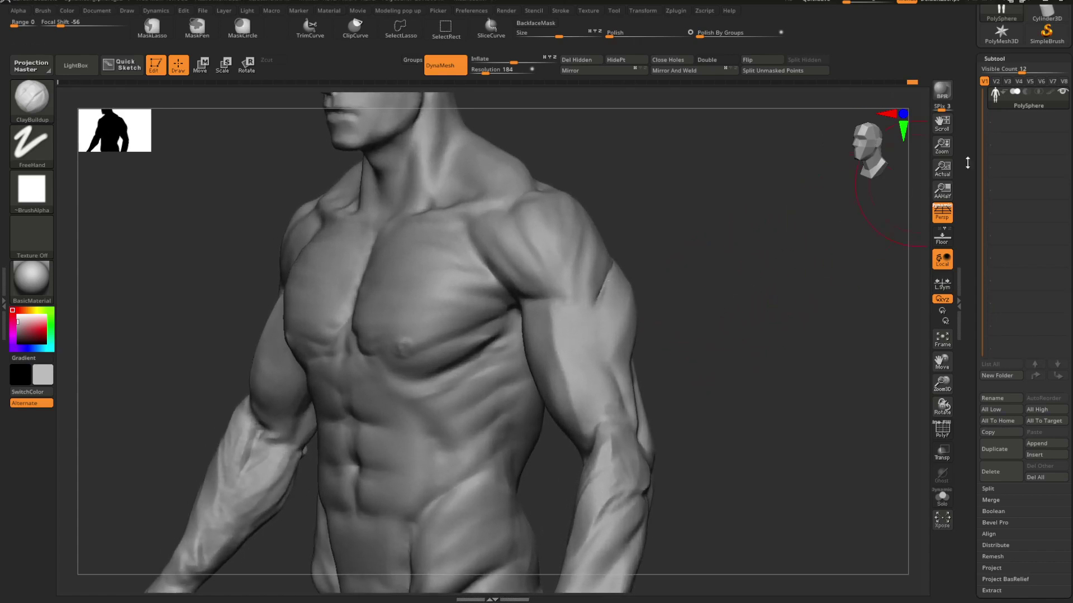
Step: Restore the polypaint display, adjust the Move Topological brush's draw size and reshape the outer contour of the upper arm
key(b)
key(m)
key(t)
key(space)
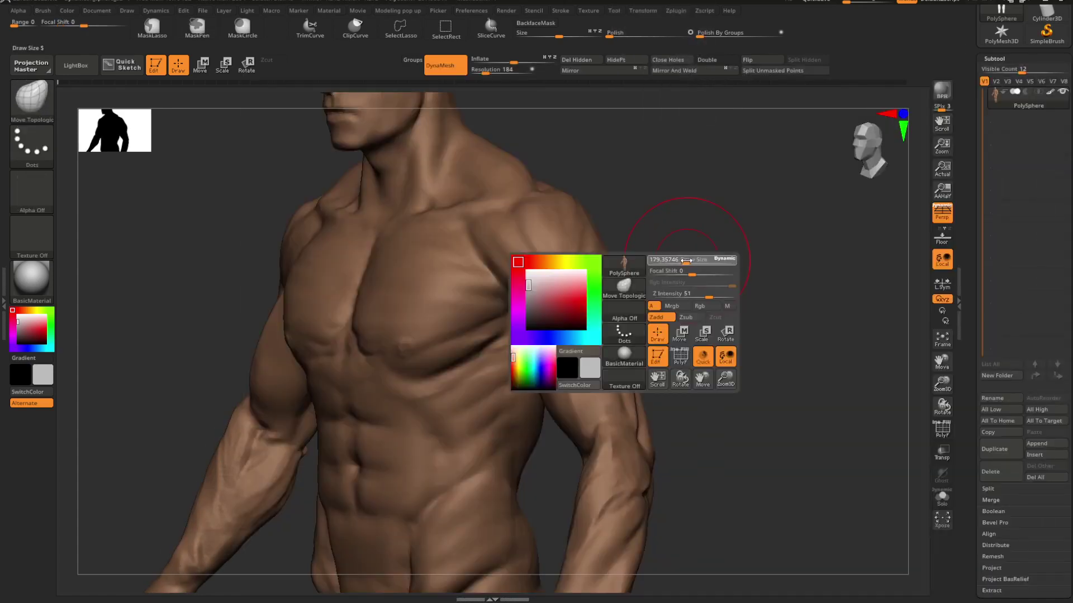
mouse_move(686, 261)
mouse_down()
mouse_move(644, 254)
mouse_move(645, 219)
mouse_up()
key(space)
mouse_move(709, 268)
alt+mouse_down()
mouse_move(684, 266)
mouse_move(704, 267)
mouse_move(702, 277)
mouse_move(653, 283)
alt+mouse_up()
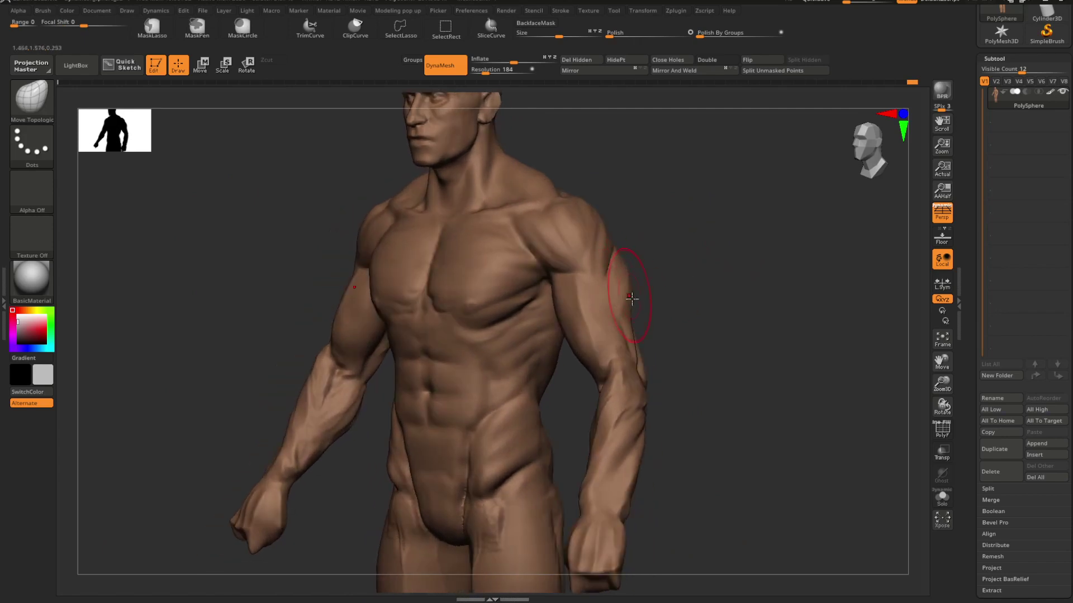
mouse_move(629, 312)
mouse_down()
mouse_move(706, 292)
mouse_move(692, 288)
mouse_move(724, 318)
mouse_up()
mouse_move(673, 290)
mouse_down()
mouse_move(668, 303)
mouse_move(689, 270)
mouse_move(709, 290)
mouse_up()
Step: Carve the groove along the deltoid's lower outer edge with DamStandard and smooth its transition into the upper arm
key(b)
key(d)
key(s)
key(space)
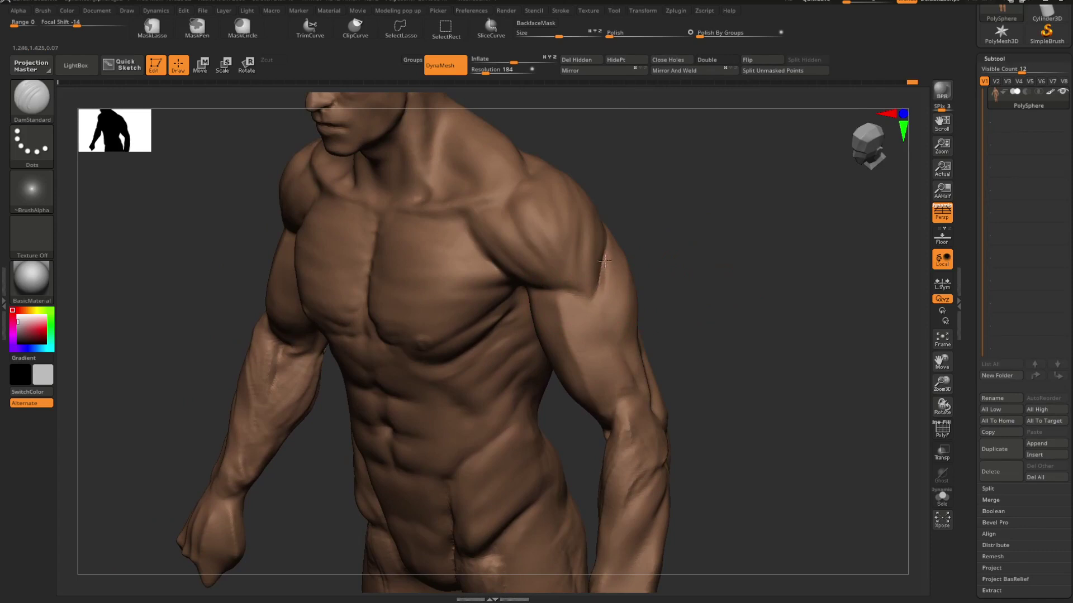
mouse_move(604, 260)
mouse_down()
mouse_move(661, 220)
mouse_move(587, 302)
mouse_up()
mouse_move(654, 285)
mouse_down()
mouse_move(690, 273)
mouse_move(622, 277)
mouse_move(694, 272)
mouse_move(713, 287)
mouse_up()
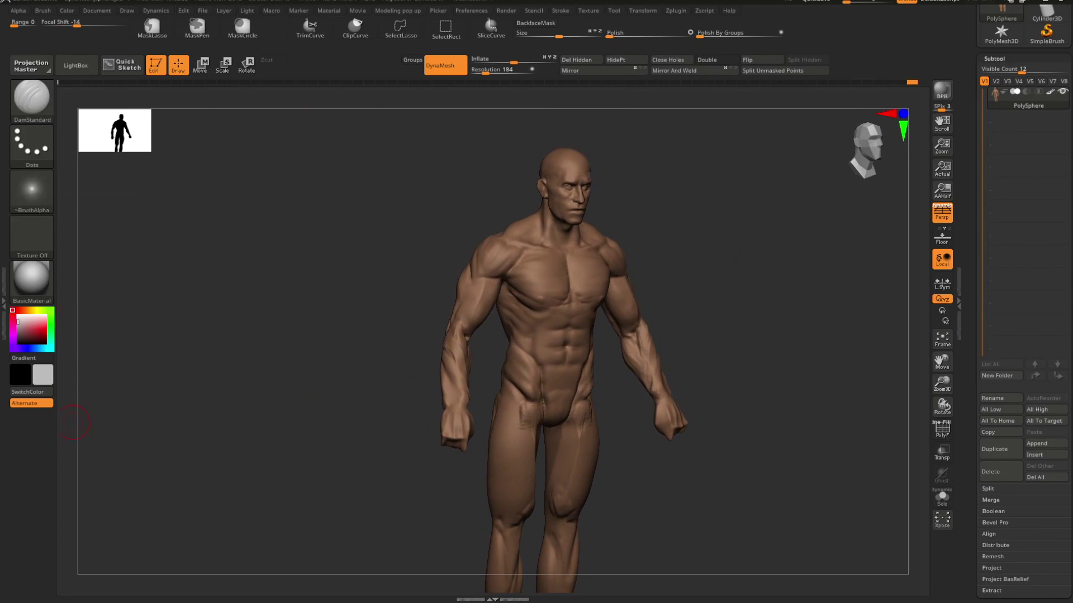
mouse_move(682, 274)
shift+mouse_down()
mouse_move(661, 261)
mouse_move(749, 313)
mouse_move(692, 266)
mouse_move(694, 254)
mouse_move(708, 266)
shift+mouse_up()
key(space)
key(shift)
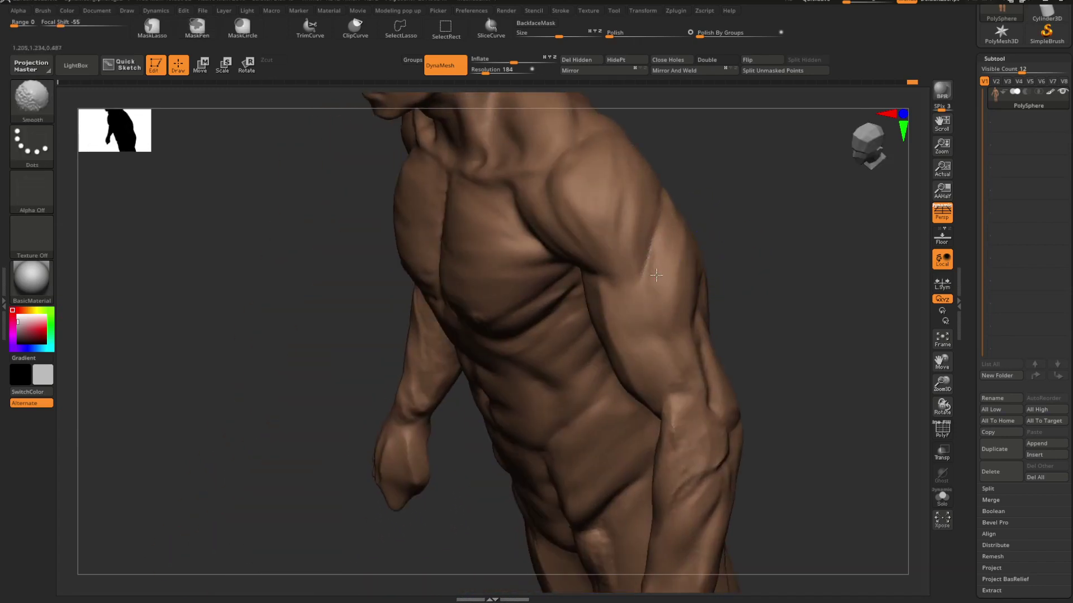
Step: Sharpen the pointed lower tip of the deltoid with DamStandard where it inserts into the upper arm
mouse_move(701, 229)
mouse_down()
mouse_move(728, 204)
mouse_move(667, 271)
mouse_move(734, 218)
mouse_move(709, 280)
mouse_up()
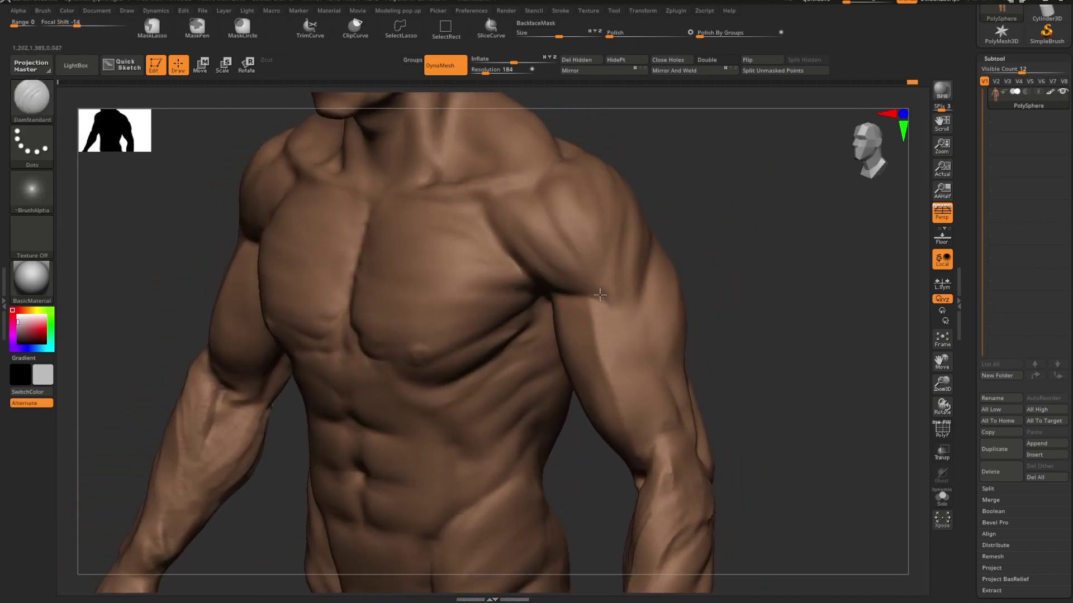
mouse_move(679, 212)
mouse_down()
mouse_move(747, 230)
mouse_move(733, 263)
mouse_move(709, 278)
mouse_move(763, 258)
mouse_move(771, 270)
mouse_move(669, 286)
mouse_up()
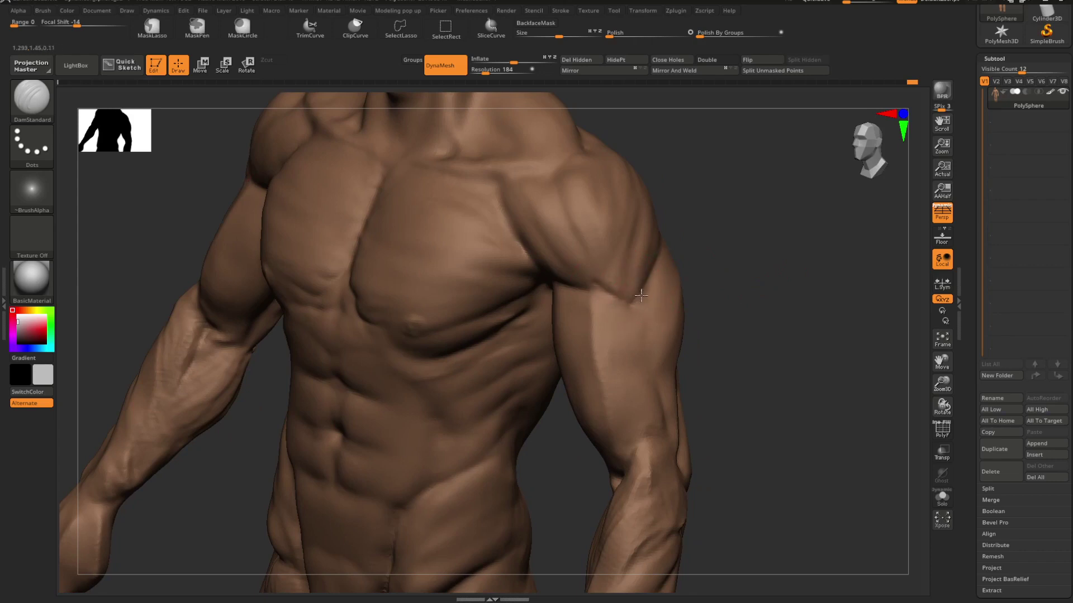
mouse_move(721, 240)
mouse_down()
mouse_move(751, 266)
mouse_move(726, 273)
mouse_move(723, 289)
mouse_move(638, 291)
mouse_move(659, 279)
mouse_up()
key(shift)
Step: Carve the separation between the upper-arm muscles from the deltoid tip to the elbow crease with DamStandard
mouse_move(698, 268)
mouse_down()
mouse_move(716, 237)
mouse_move(726, 286)
mouse_move(735, 275)
mouse_move(723, 246)
mouse_move(715, 280)
mouse_move(688, 280)
mouse_move(712, 316)
mouse_move(577, 318)
mouse_up()
key(ctrl)
key(shift)
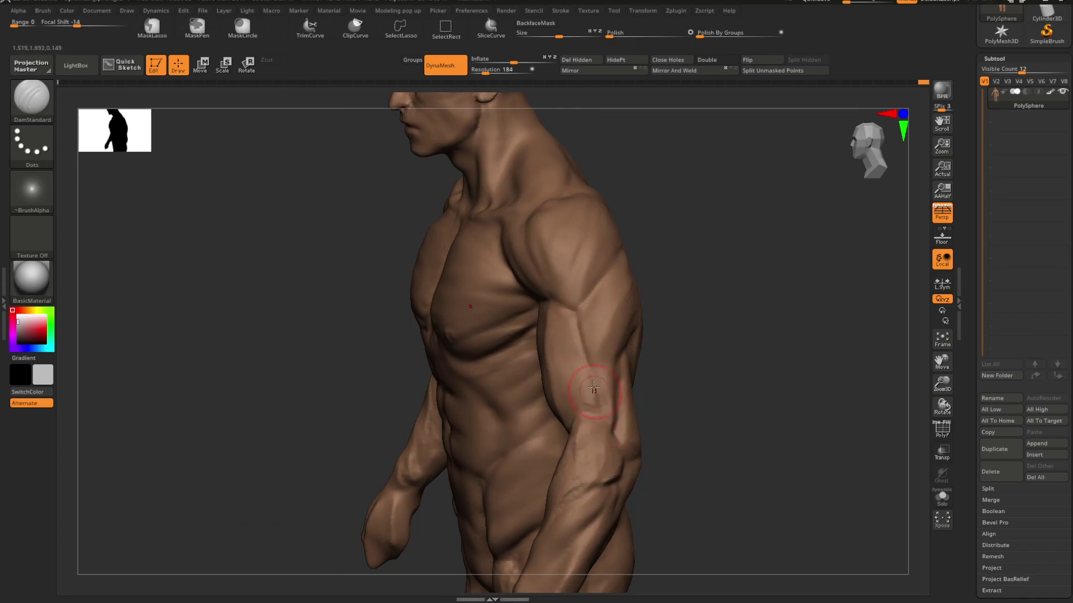
drag(662, 353, 690, 301)
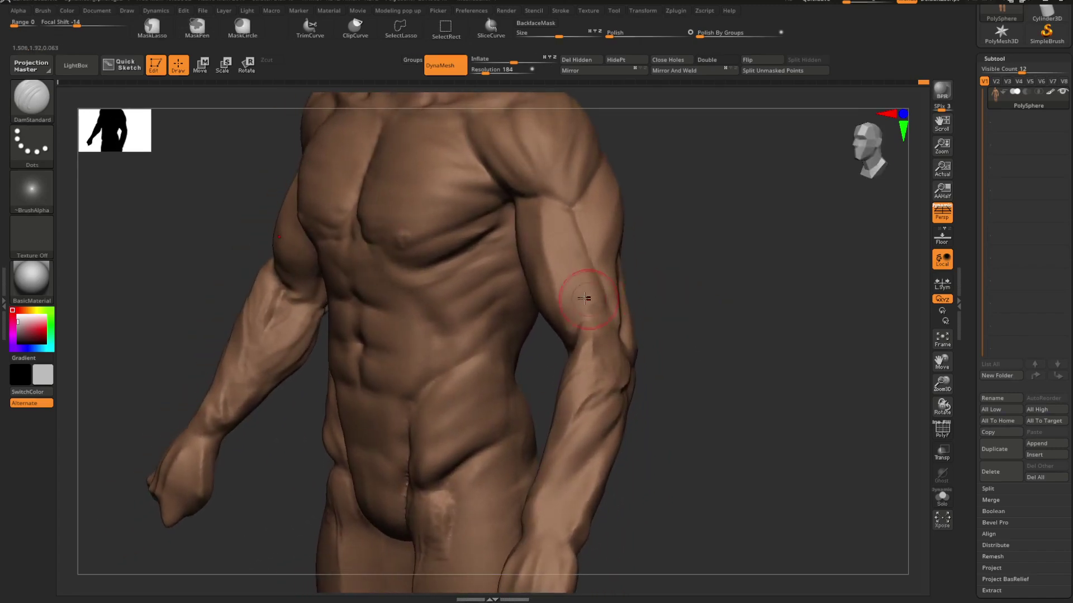
mouse_move(574, 343)
mouse_down()
mouse_move(711, 304)
mouse_move(727, 288)
mouse_move(607, 281)
mouse_up()
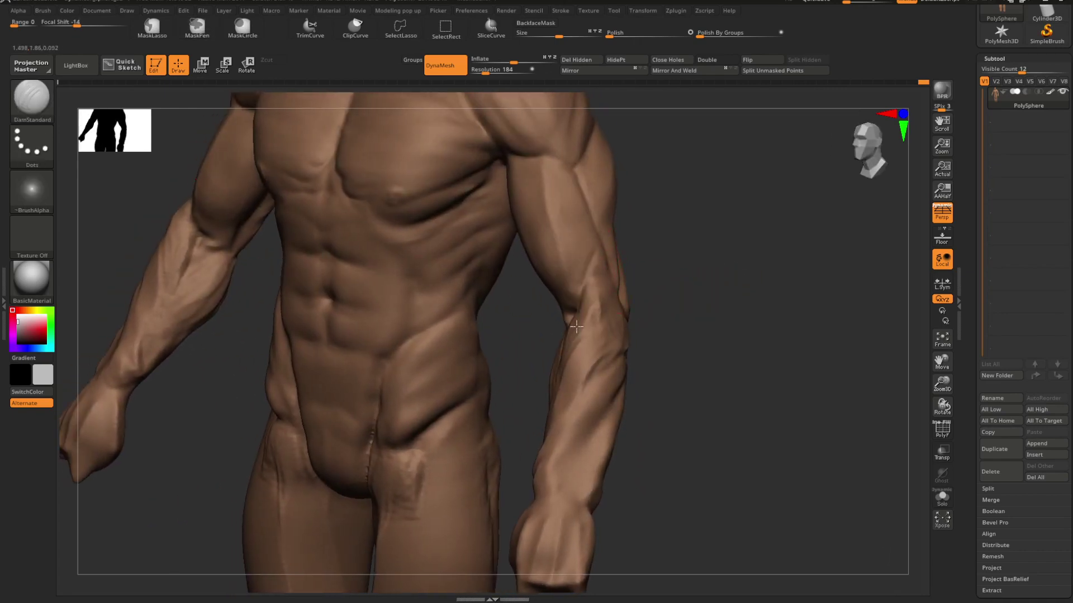
mouse_move(679, 277)
mouse_down()
mouse_move(759, 285)
mouse_move(713, 285)
mouse_up()
Step: Build up the outer elbow and the start of the forearm muscles with ClayBuildup
key(b)
key(c)
key(b)
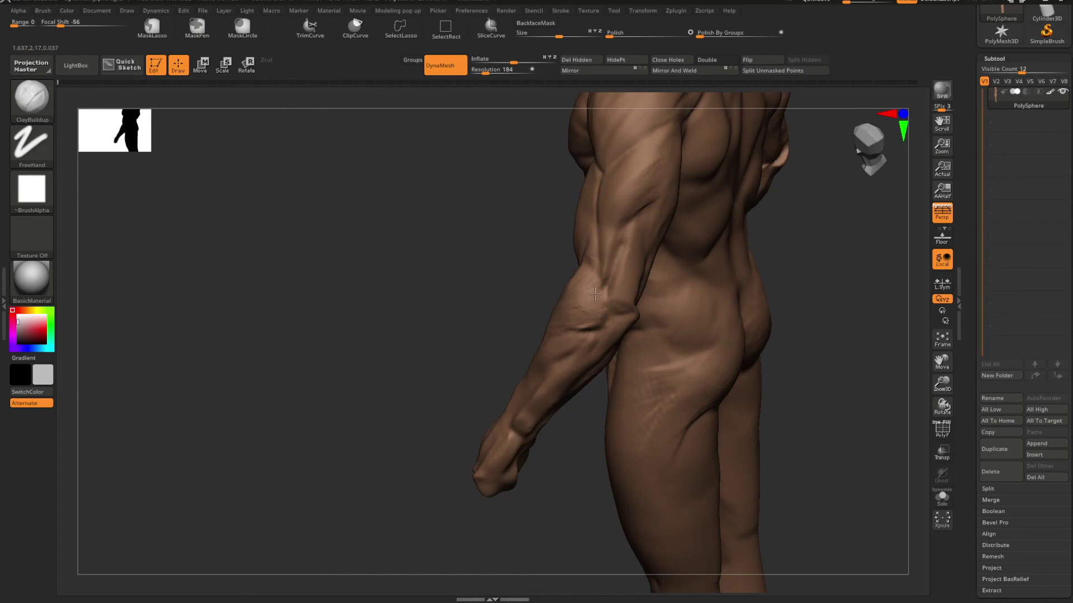
mouse_move(537, 315)
mouse_down()
mouse_move(676, 311)
mouse_move(668, 304)
mouse_move(696, 330)
mouse_move(630, 327)
mouse_up()
Step: Reshape the contours of the forearm and wrist with the Move Topological brush
key(b)
key(m)
key(t)
key(space)
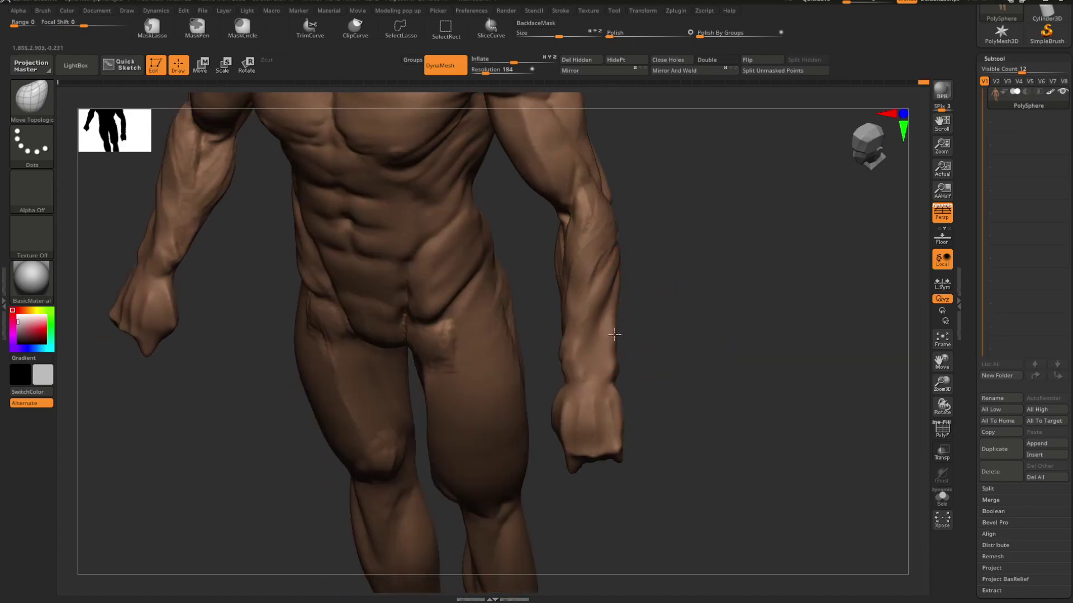
shift+drag(634, 306, 666, 312)
ctrl+right_drag(665, 312, 693, 333)
Step: Build up the forearm, the wrist and the tendon ridges on the back of the hand with ClayBuildup
key(b)
key(c)
key(b)
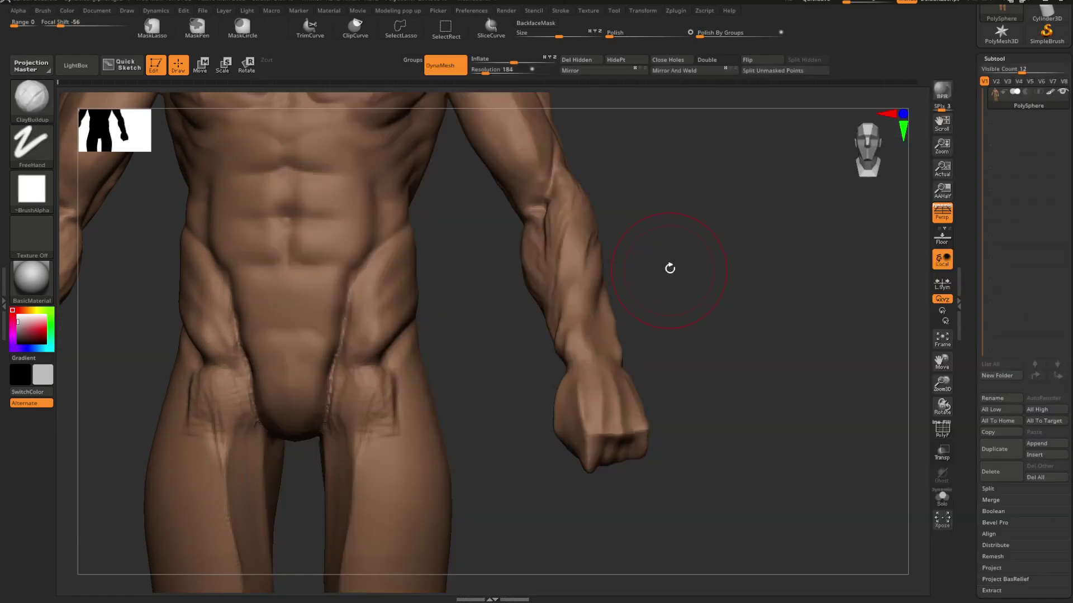
ctrl+right_drag(668, 268, 663, 322)
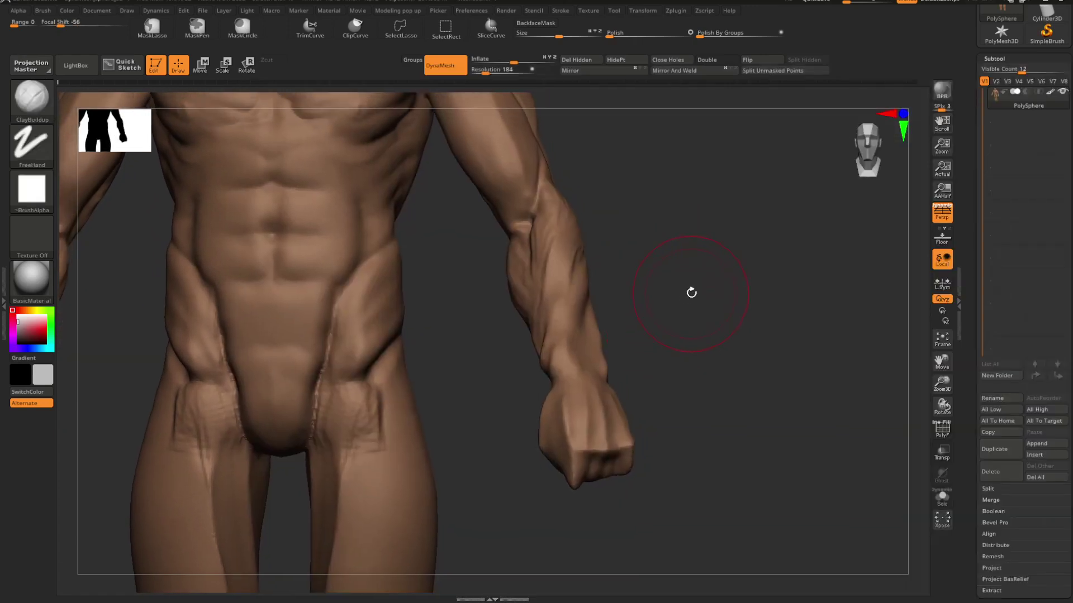
mouse_move(687, 287)
right_down()
mouse_move(668, 307)
mouse_move(687, 306)
mouse_move(627, 319)
mouse_move(653, 306)
right_up()
key(space)
mouse_move(586, 350)
right_down()
mouse_move(646, 294)
mouse_move(692, 339)
mouse_move(692, 363)
mouse_move(698, 346)
right_up()
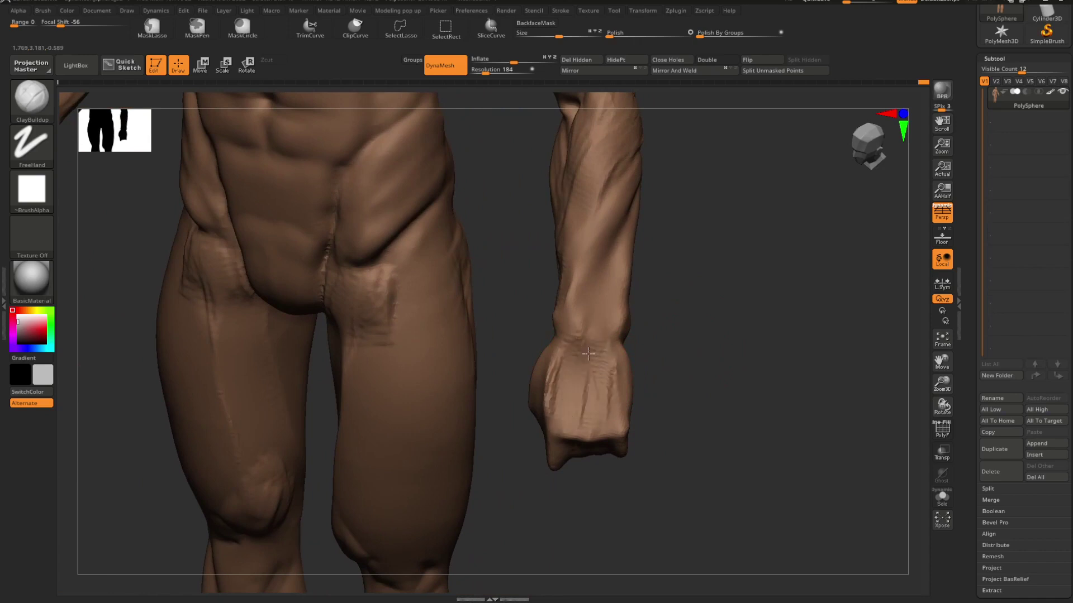
mouse_move(614, 407)
right_down()
mouse_move(651, 323)
mouse_move(694, 324)
mouse_move(687, 349)
mouse_move(697, 363)
mouse_move(605, 364)
right_up()
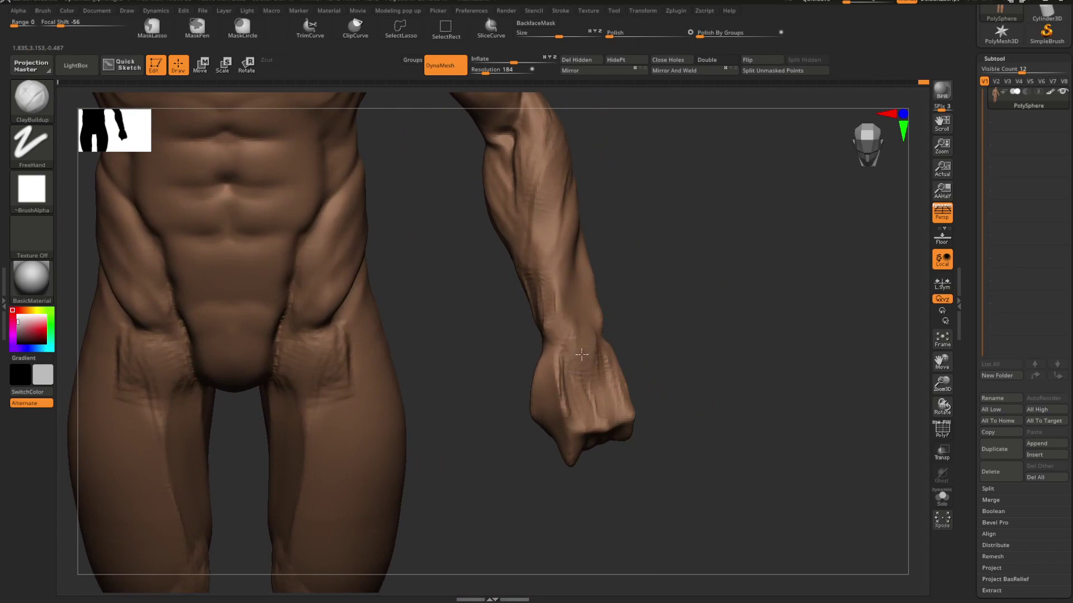
Step: Define the grooves at the wrist and on the back of the hand with DamStandard
key(b)
key(d)
key(s)
mouse_move(653, 335)
right_down()
mouse_move(647, 351)
mouse_move(594, 377)
mouse_move(668, 328)
mouse_move(652, 351)
mouse_move(570, 359)
mouse_move(642, 313)
mouse_move(771, 300)
mouse_move(667, 303)
mouse_move(718, 331)
mouse_move(721, 312)
mouse_move(632, 335)
mouse_move(663, 341)
right_up()
key(space)
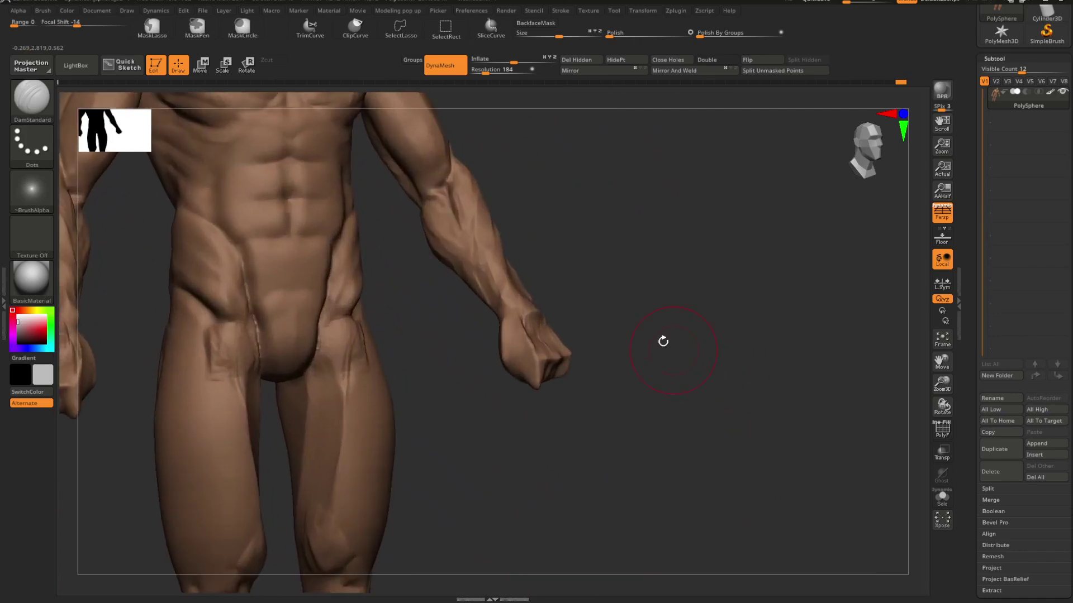
Step: Fill and flatten the back of the hand below the wrist with the SK_ClayFill brush
key(b)
key(p)
key(a)
key(b)
key(s)
key(c)
mouse_move(648, 299)
right_down()
mouse_move(632, 335)
mouse_move(665, 324)
right_up()
key(space)
drag(666, 323, 652, 324)
right_drag(664, 305, 547, 327)
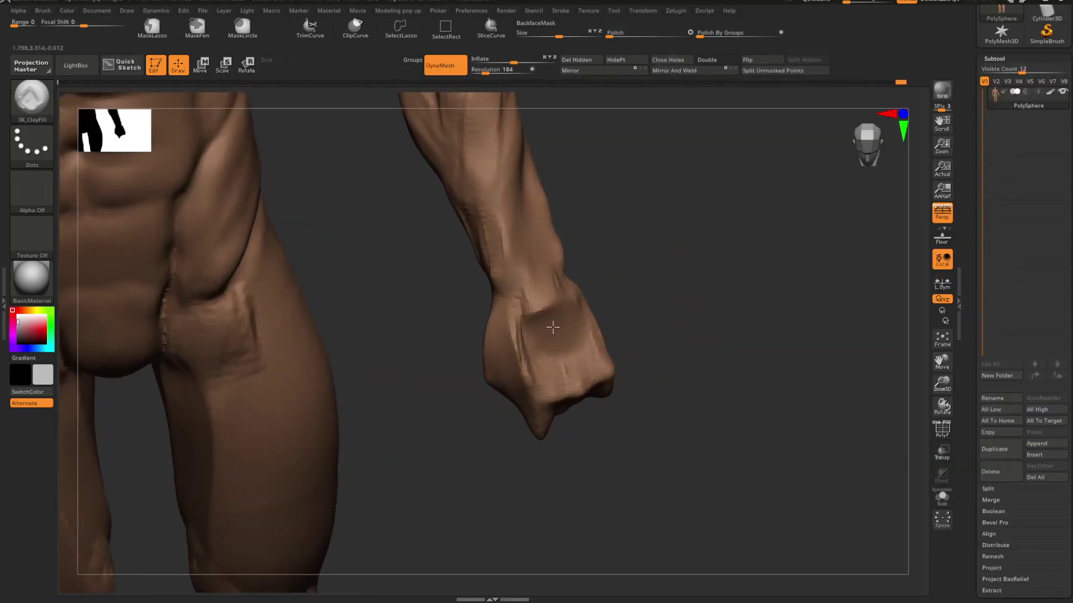
mouse_move(550, 331)
mouse_down()
mouse_move(586, 319)
mouse_move(572, 323)
mouse_up()
Step: Add volume across the back of the fist towards the knuckles with ClayBuildup
key(b)
key(c)
key(b)
key(space)
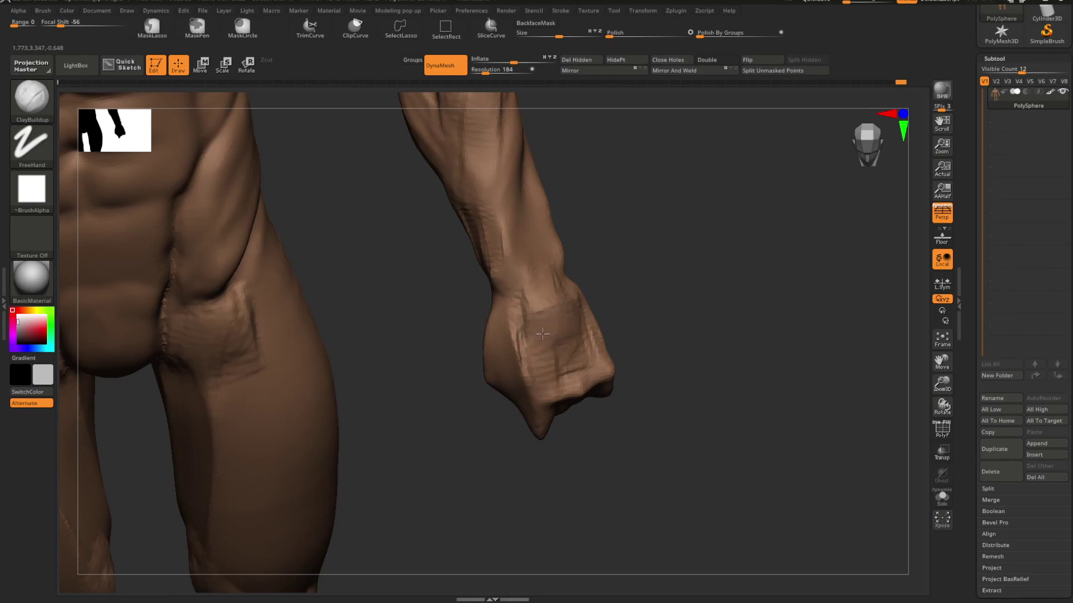
alt+drag(641, 309, 670, 302)
mouse_move(677, 300)
right_down()
mouse_move(702, 282)
mouse_move(633, 282)
mouse_move(678, 287)
mouse_move(644, 347)
mouse_move(642, 378)
mouse_move(623, 352)
mouse_move(737, 376)
mouse_move(682, 366)
mouse_move(671, 330)
mouse_move(697, 345)
mouse_move(701, 333)
mouse_move(676, 319)
right_up()
Step: Build up the bony bump on the outer wrist and the lower forearm ridge with ClayBuildup
key(b)
key(c)
key(b)
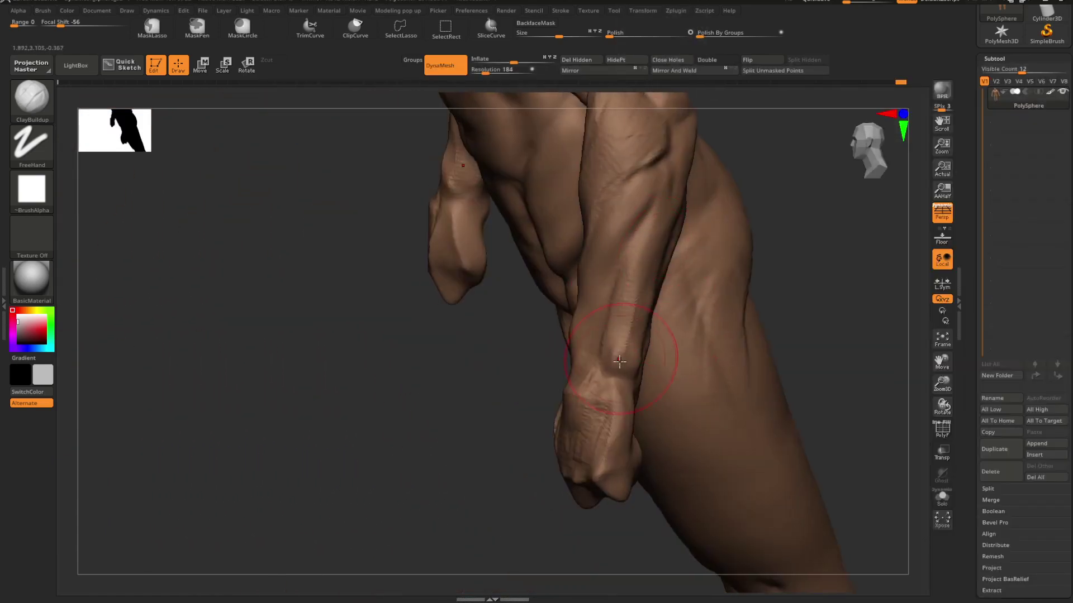
mouse_move(533, 393)
right_down()
mouse_move(653, 366)
mouse_move(718, 335)
mouse_move(653, 347)
mouse_move(659, 316)
mouse_move(682, 333)
mouse_move(697, 296)
mouse_move(599, 294)
right_up()
key(space)
key(space)
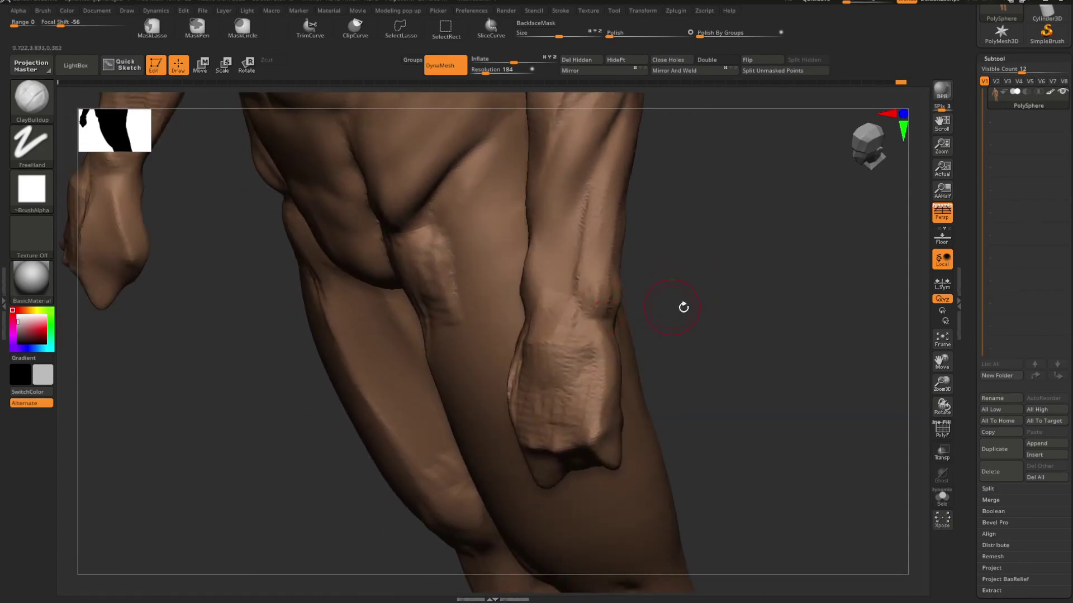
Step: Build up the outer side of the hand and its transition from the wrist with ClayBuildup
mouse_move(683, 307)
right_down()
mouse_move(644, 319)
mouse_move(699, 310)
right_up()
key(space)
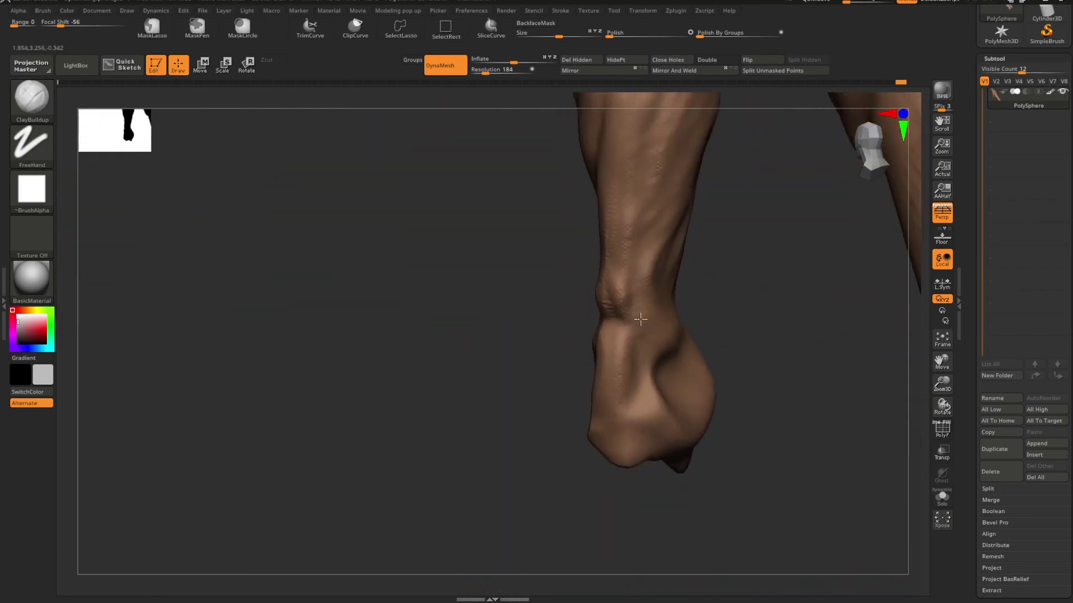
right_drag(668, 349, 609, 314)
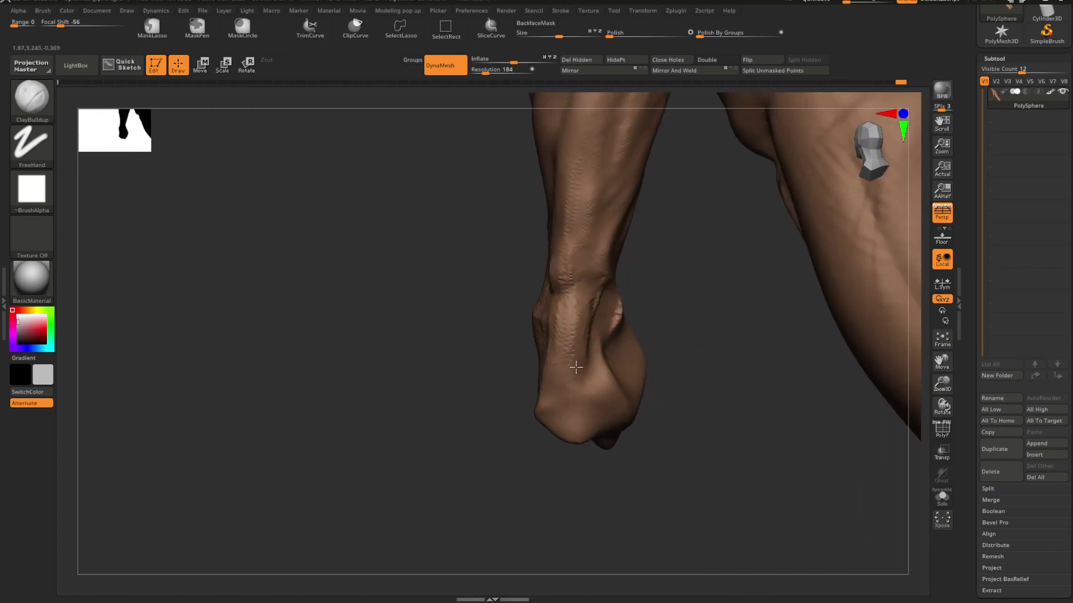
mouse_move(556, 393)
right_down()
mouse_move(697, 304)
mouse_move(668, 333)
mouse_move(642, 335)
right_up()
Step: Adjust the outer edge of the hand with the Move Topological brush
key(b)
key(m)
key(t)
key(space)
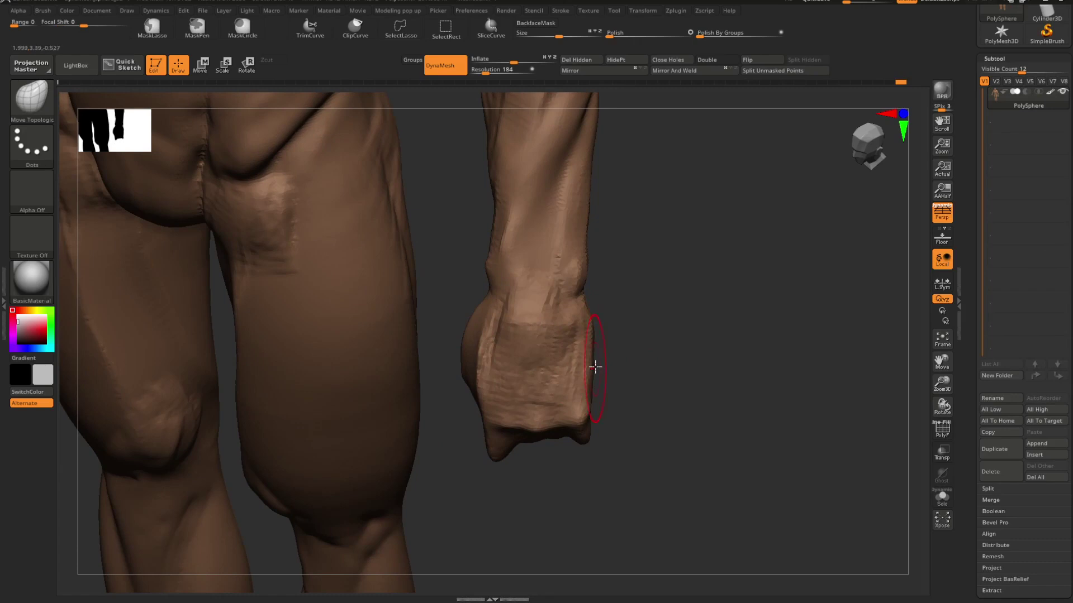
right_drag(595, 366, 739, 302)
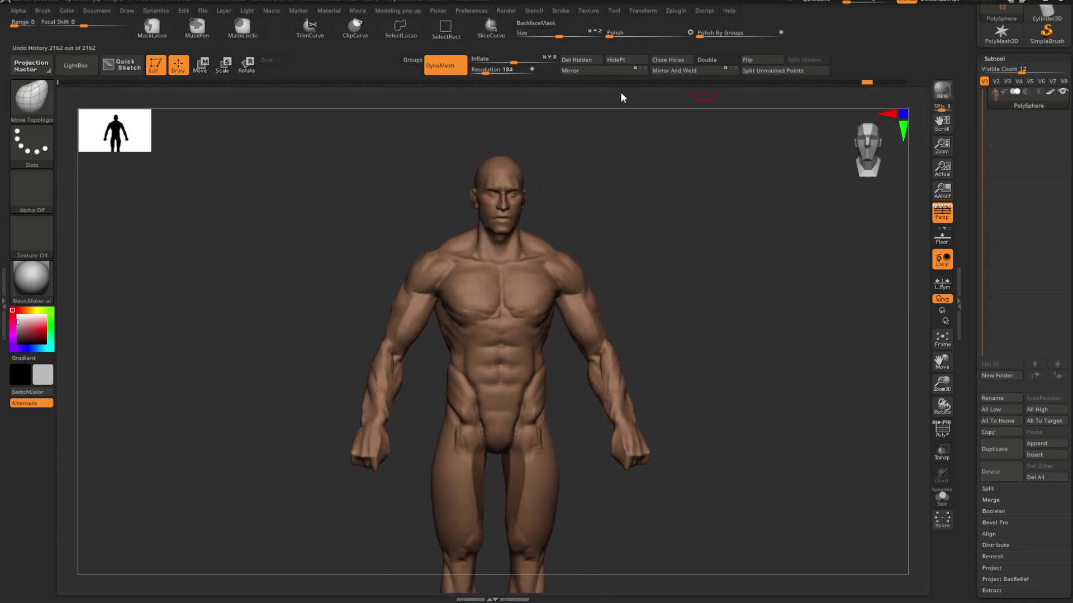
Step: Scrub the undo history to an earlier grey state of the figure and compare it with the recent arm sculpting
click(686, 82)
mouse_move(678, 83)
mouse_down()
mouse_move(856, 76)
mouse_move(832, 81)
mouse_move(841, 81)
mouse_up()
key(ctrl+z)
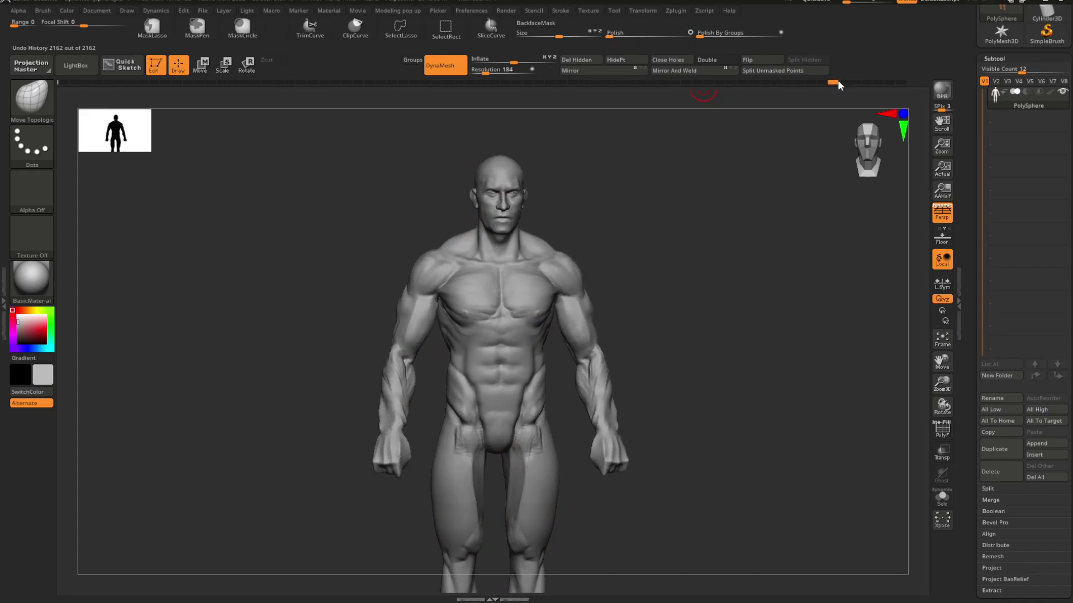
alt+drag(808, 195, 706, 191)
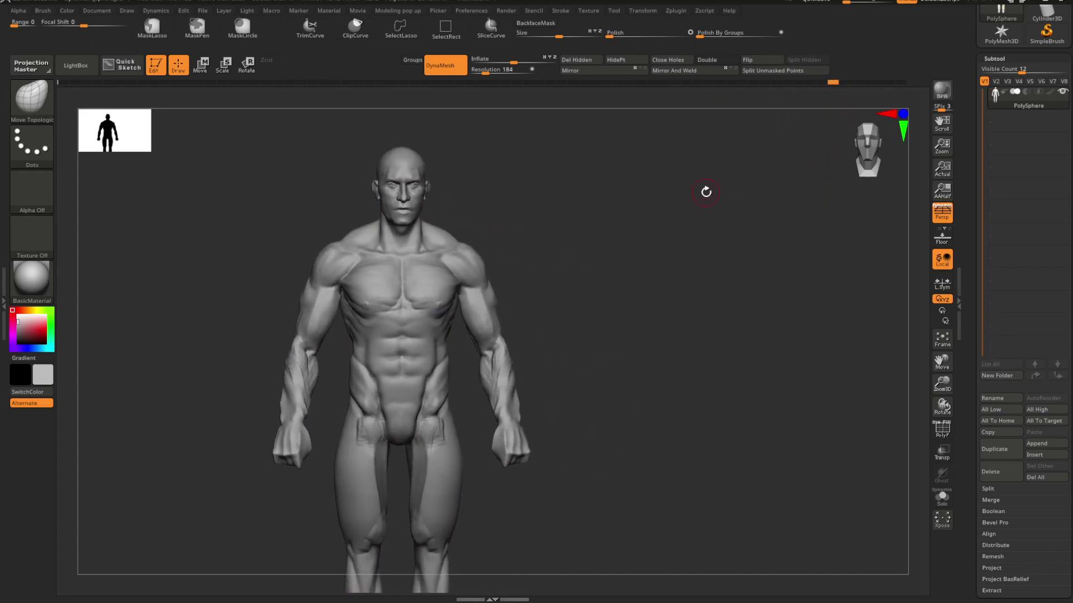
alt+drag(688, 272, 638, 269)
drag(528, 288, 669, 267)
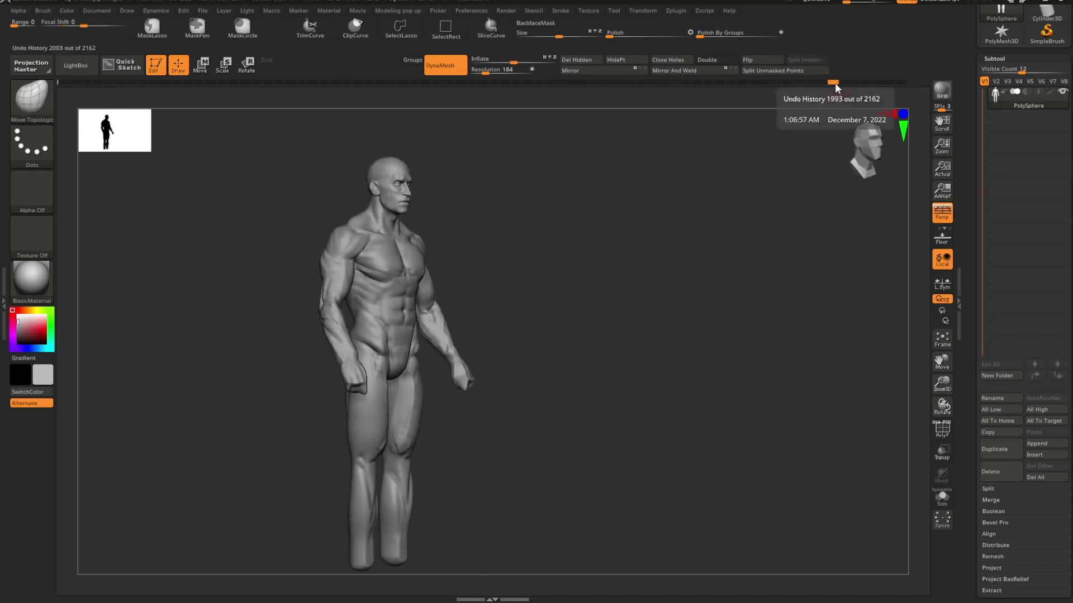
drag(820, 83, 900, 82)
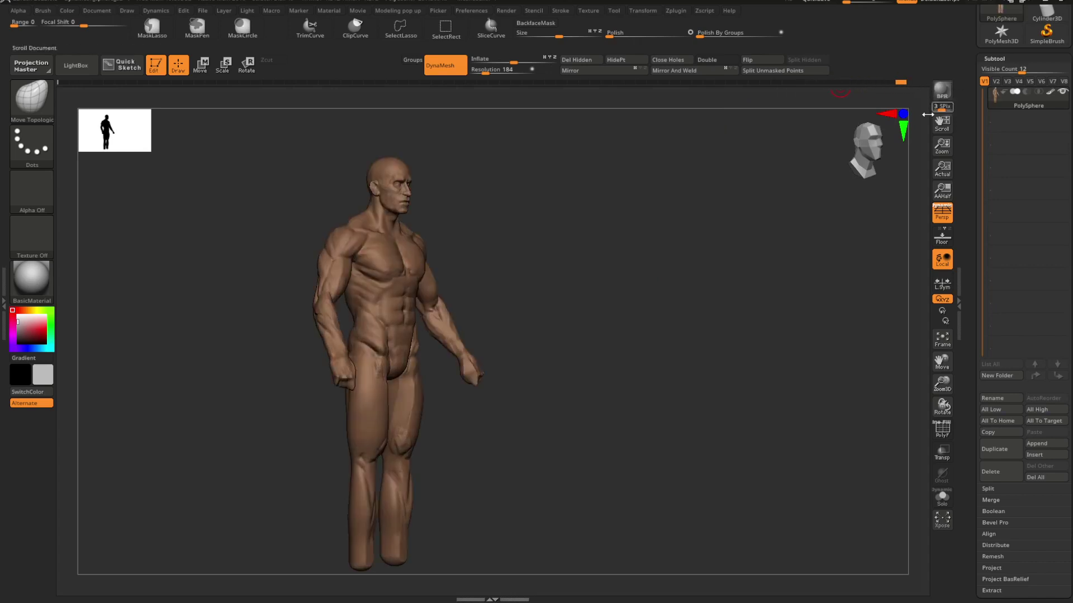
Step: Examine the whole figure in three-quarter view and compare it again with earlier undo history states
drag(564, 245, 440, 277)
alt+right_drag(403, 288, 491, 351)
drag(491, 351, 449, 338)
right_drag(449, 339, 583, 283)
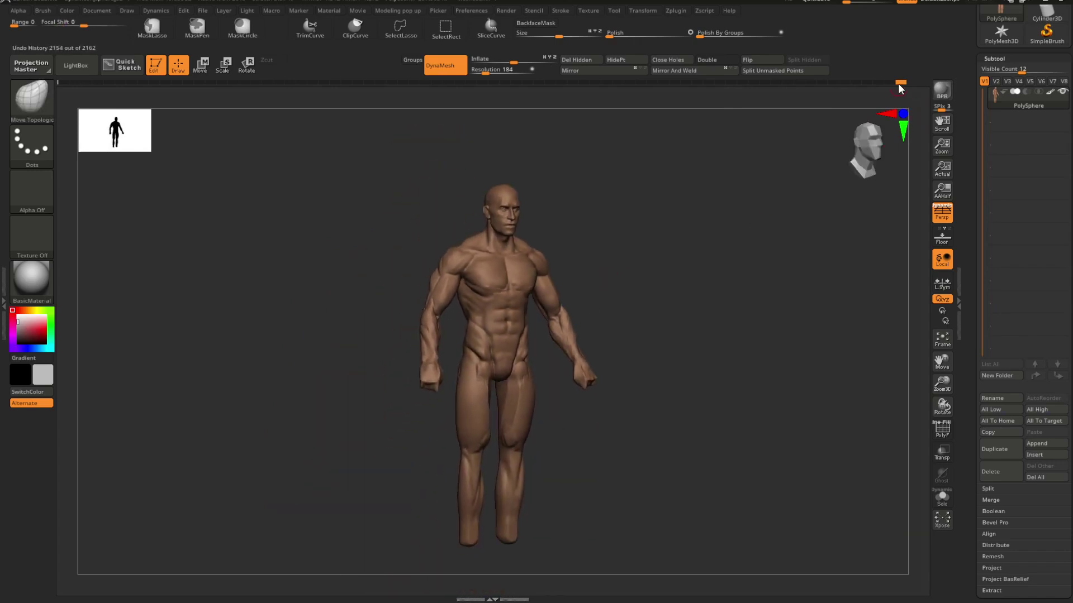
drag(901, 88, 852, 103)
Step: Set up the Standard brush for colour-only painting on the head, with Rgb enabled and Zadd turned off
shift+right_drag(561, 340, 536, 335)
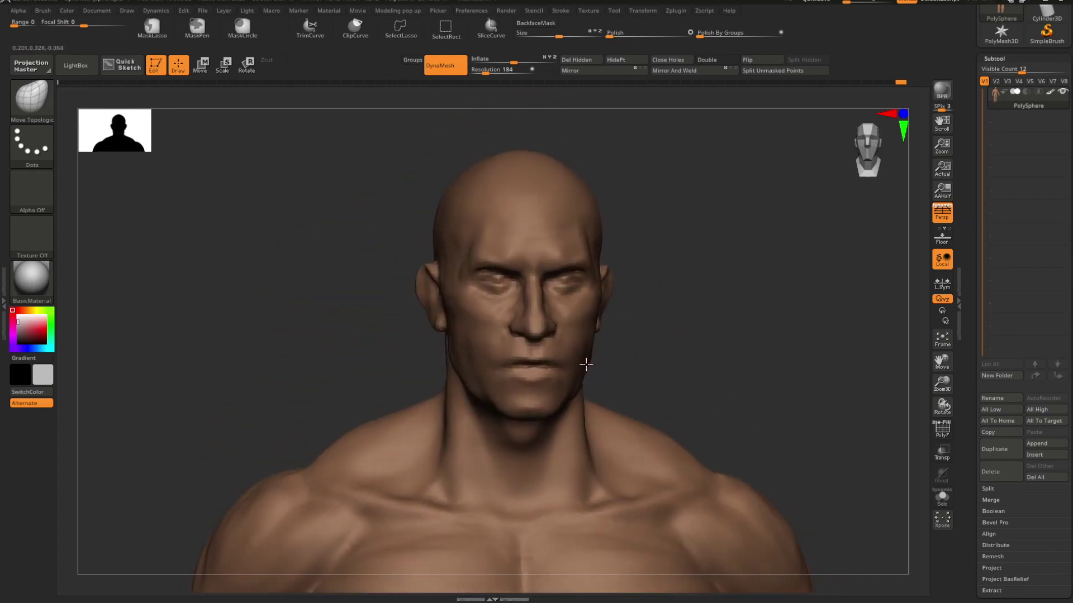
key(b)
key(t)
key(space)
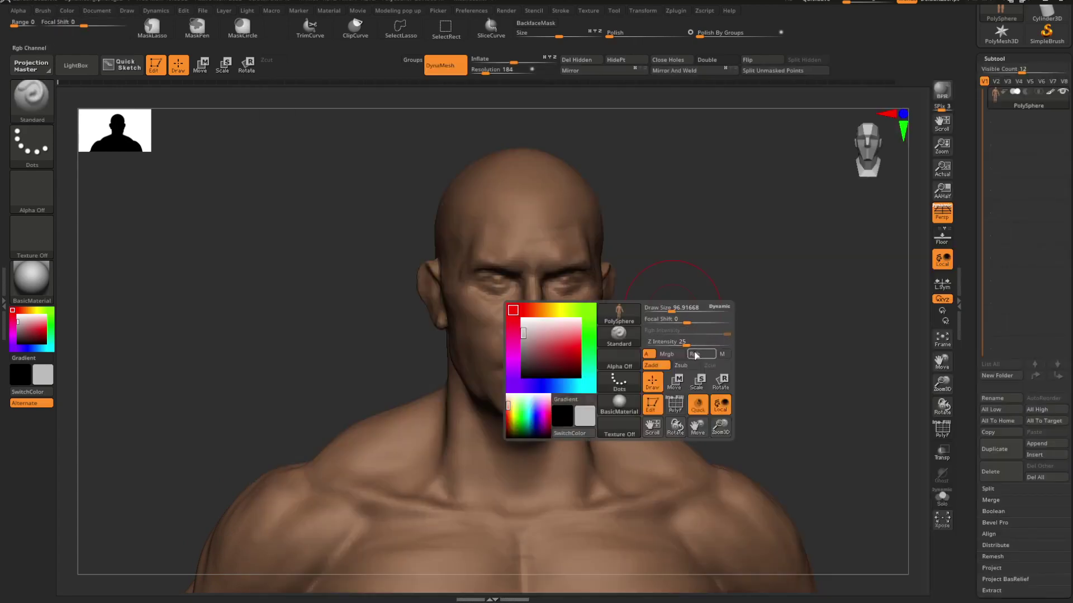
drag(631, 329, 555, 307)
mouse_move(555, 306)
ctrl+right_down()
mouse_move(579, 310)
mouse_move(561, 297)
ctrl+right_up()
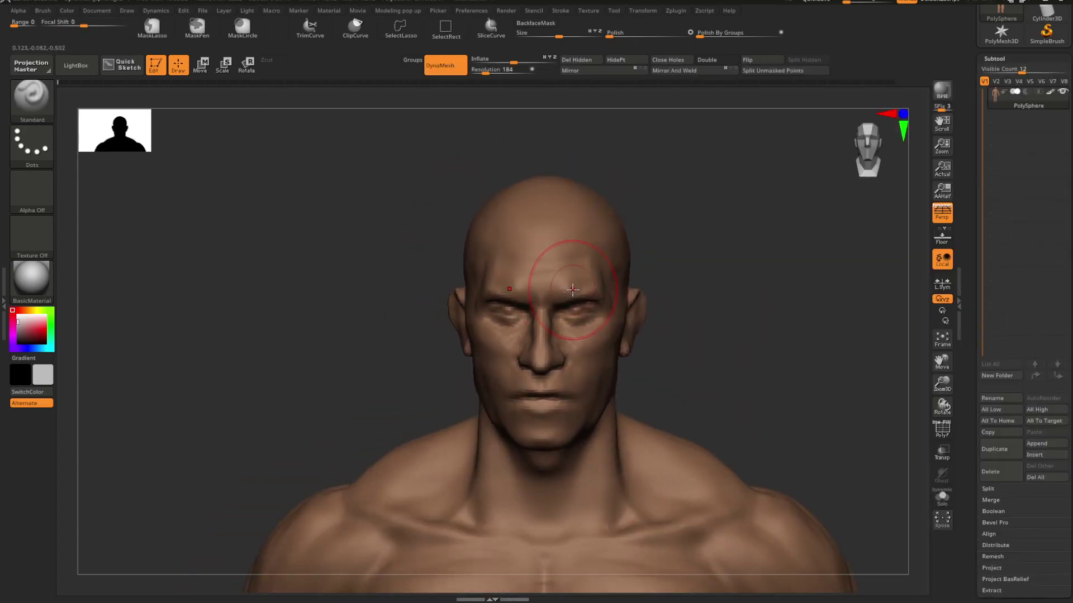
key(space)
key(space)
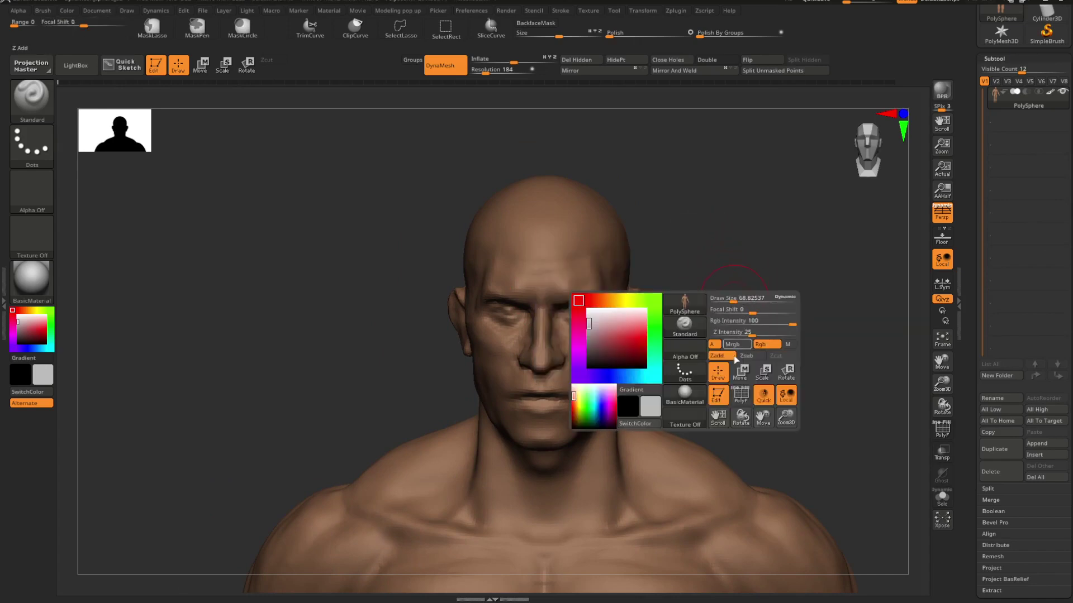
mouse_move(768, 314)
ctrl+right_down()
mouse_move(750, 284)
mouse_move(725, 299)
ctrl+right_up()
key(space)
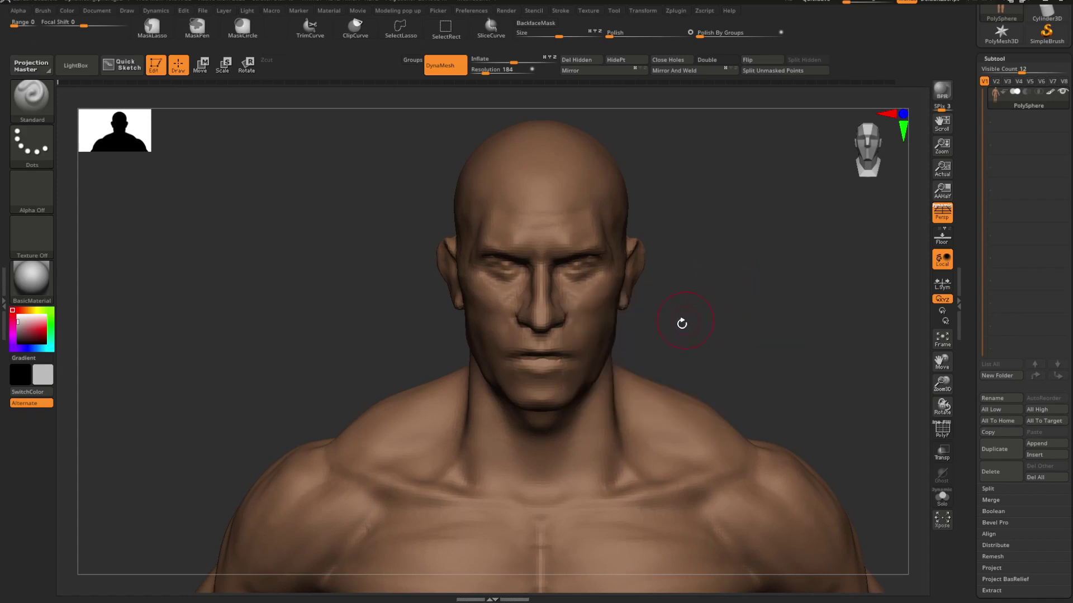
Step: Try dark reddish-brown paint colours on the head and undo the test stroke on the forehead
alt+drag(682, 319, 699, 260)
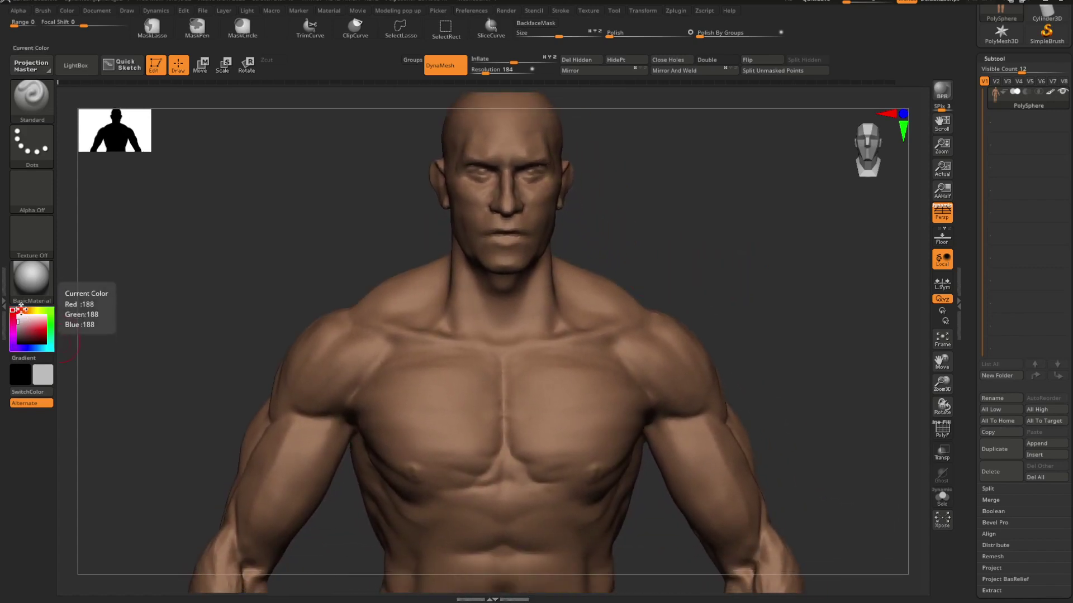
drag(18, 311, 31, 331)
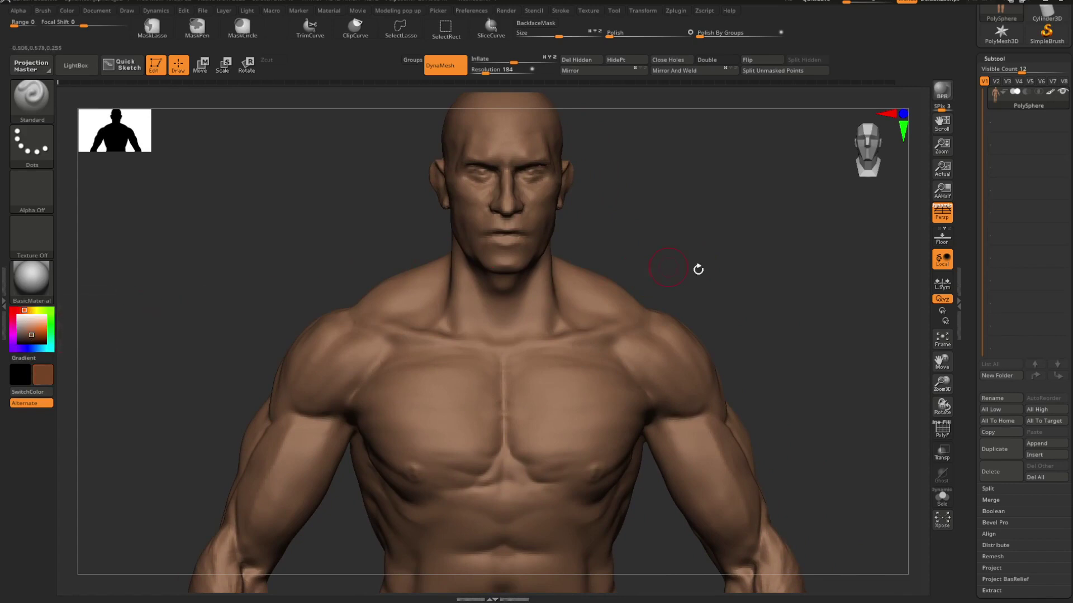
mouse_move(697, 268)
mouse_down()
mouse_move(718, 228)
mouse_move(745, 260)
mouse_move(699, 309)
mouse_move(719, 294)
mouse_move(706, 280)
mouse_move(747, 307)
mouse_move(749, 296)
mouse_move(716, 304)
mouse_move(779, 268)
mouse_move(678, 271)
mouse_move(694, 291)
mouse_move(687, 270)
mouse_move(653, 316)
mouse_move(680, 347)
mouse_move(676, 315)
mouse_move(692, 401)
mouse_up()
key(space)
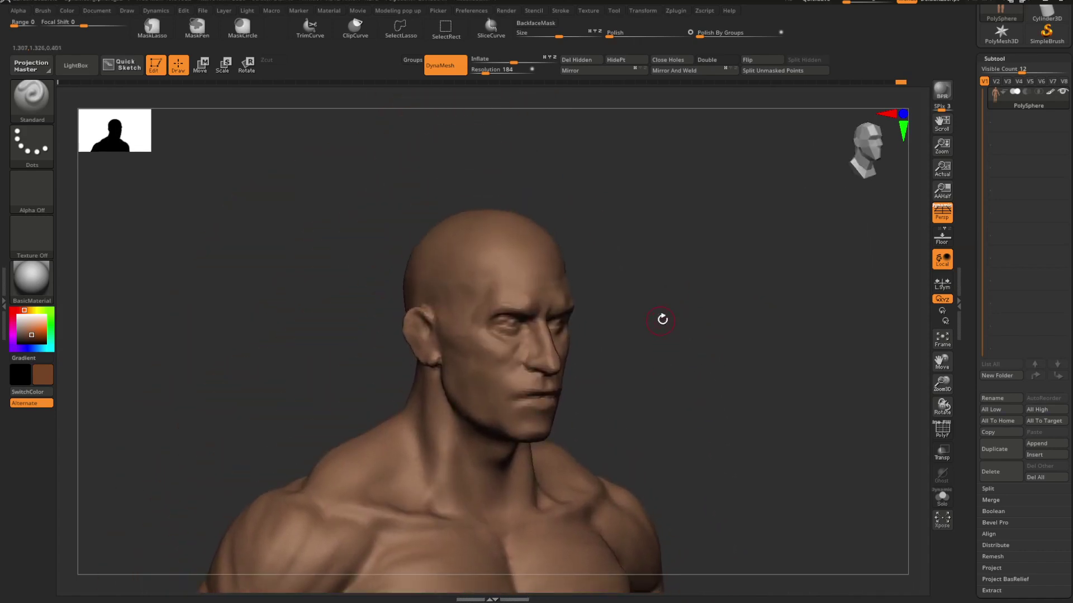
right_click(663, 319)
alt+drag(663, 319, 618, 339)
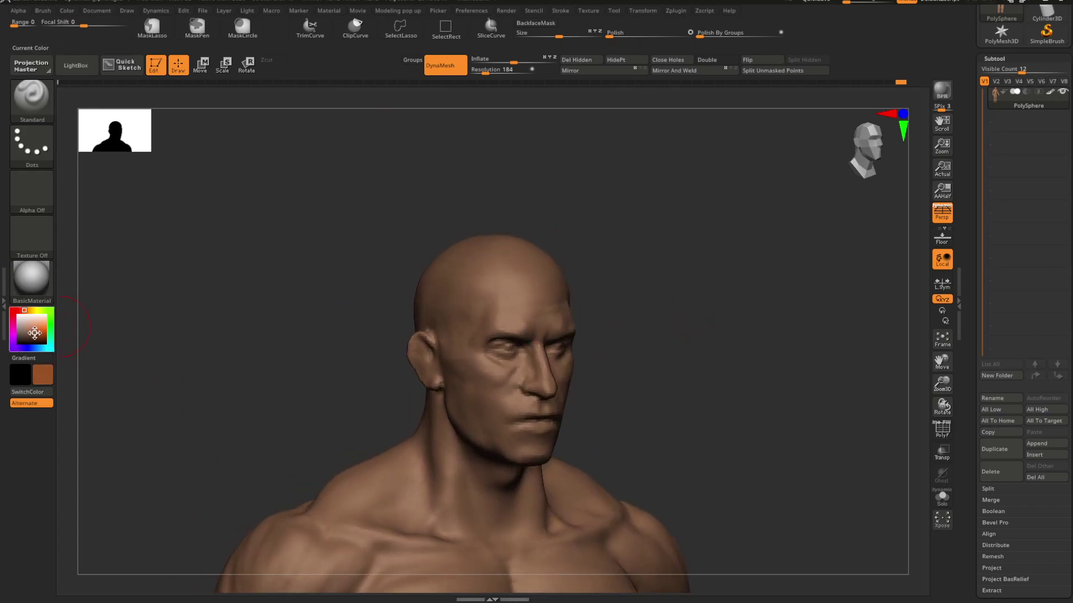
drag(679, 302, 649, 300)
right_click(649, 299)
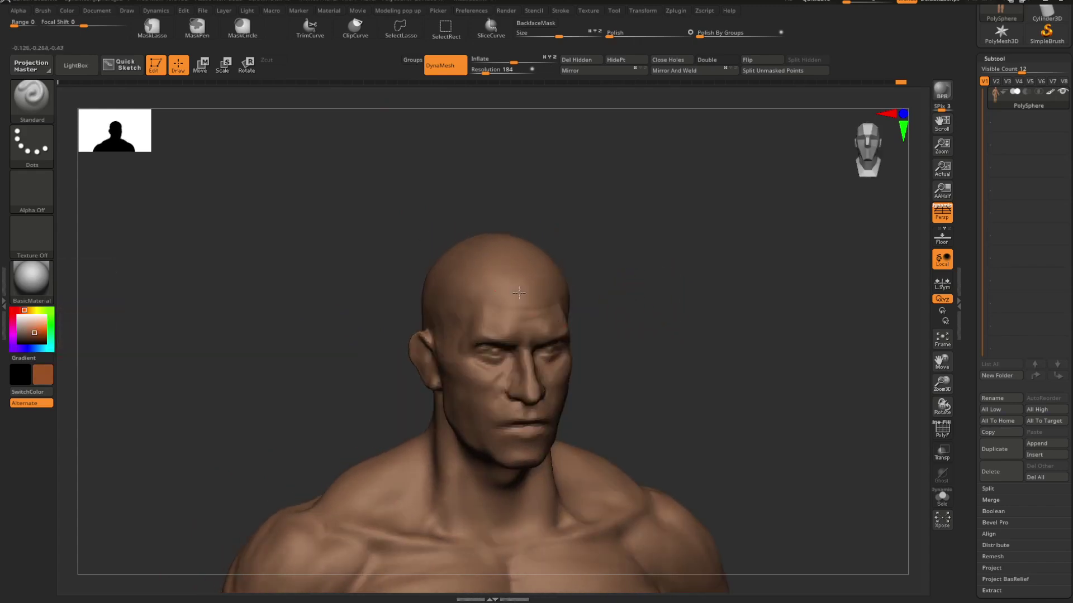
mouse_move(546, 295)
mouse_down()
mouse_move(541, 285)
mouse_move(635, 309)
mouse_move(573, 306)
mouse_up()
key(ctrl+z)
Step: Paint a soft light-orange tint over the forehead, temples and sides of the face with the Standard brush
key(space)
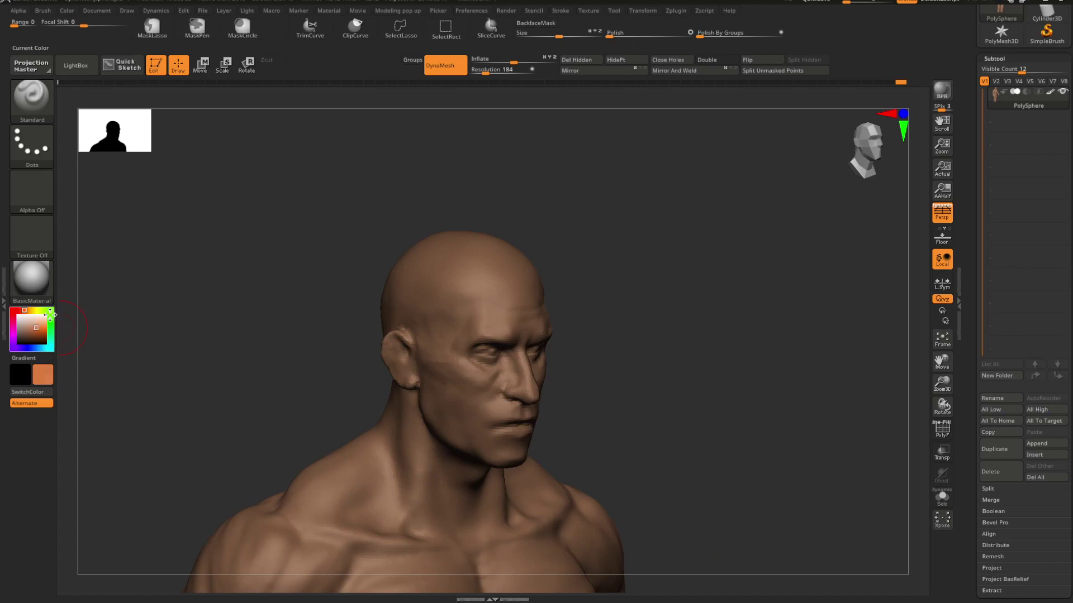
drag(561, 314, 584, 315)
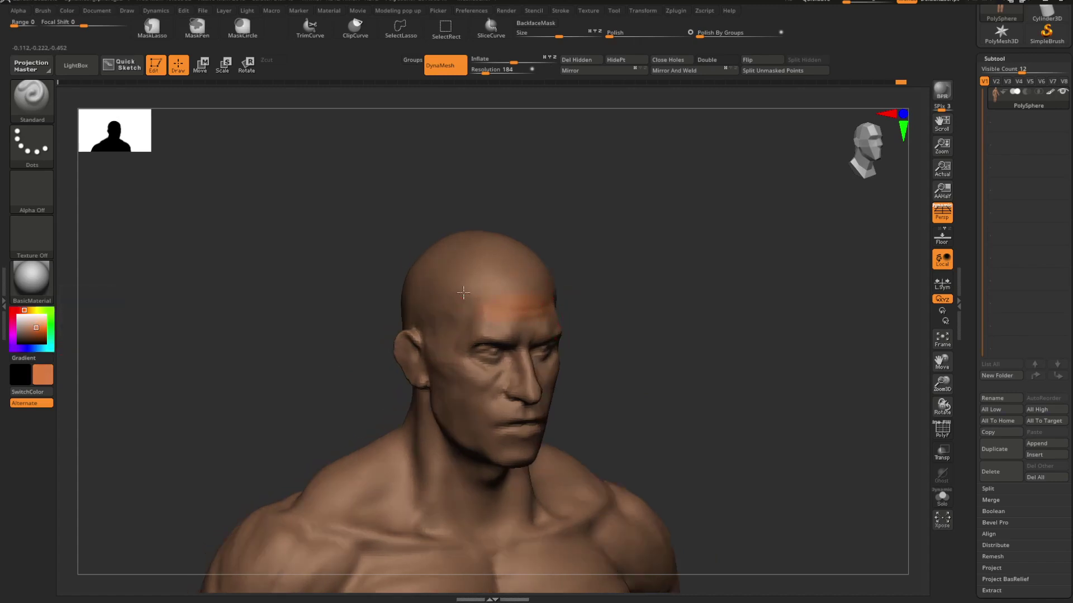
drag(623, 300, 665, 279)
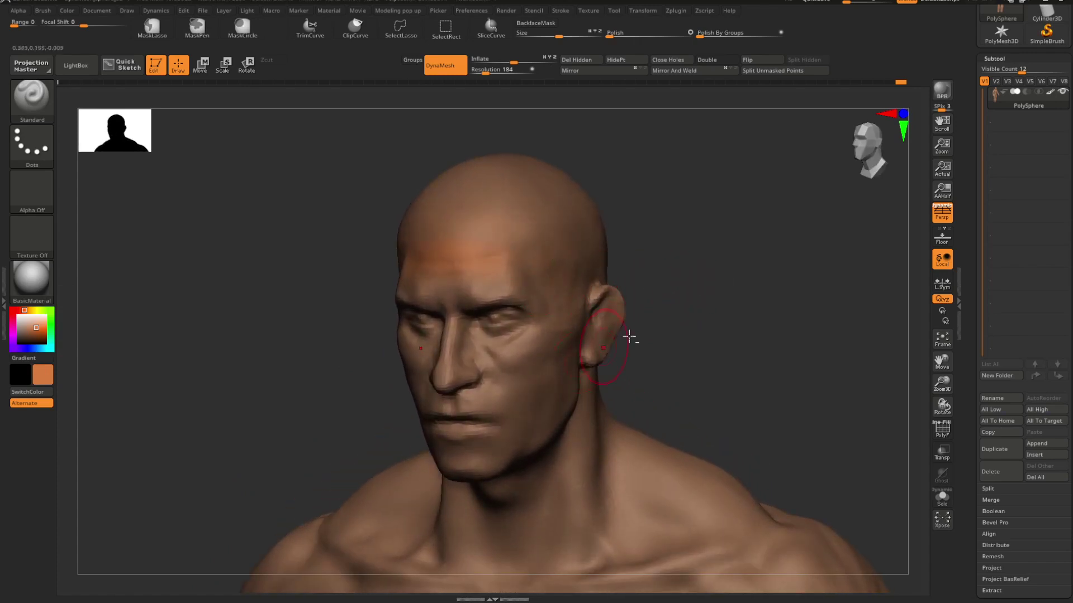
mouse_move(629, 336)
mouse_down()
mouse_move(682, 271)
mouse_move(505, 299)
mouse_up()
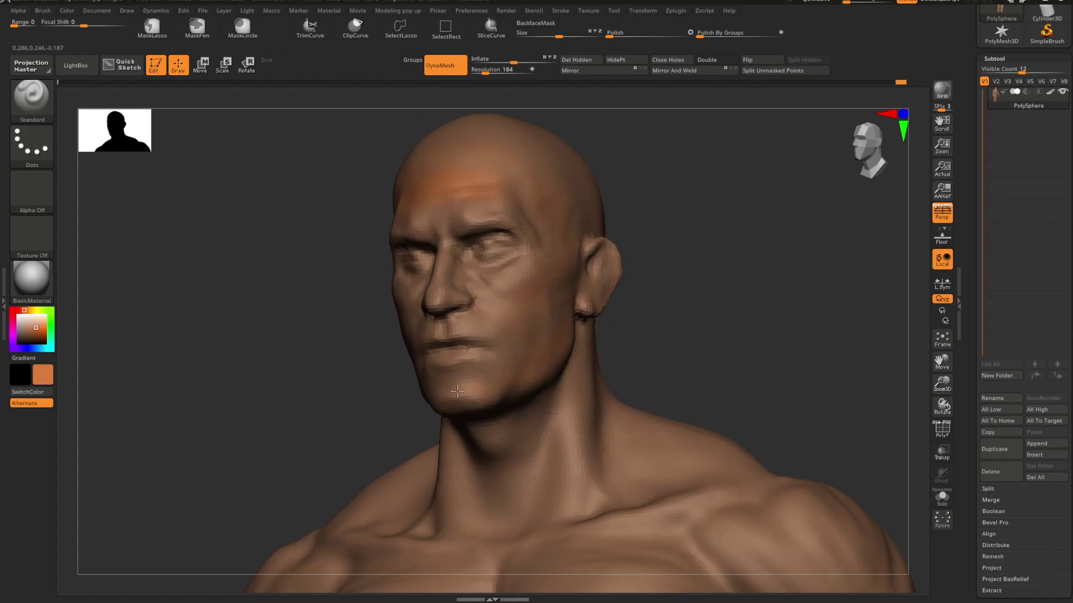
drag(505, 295, 601, 273)
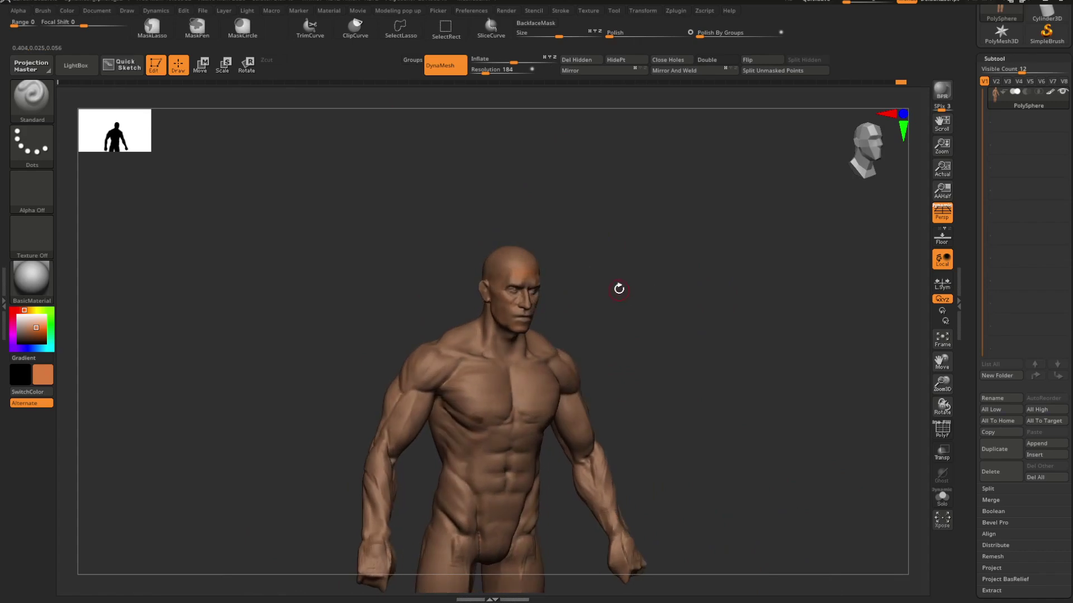
Step: Choose a darker reddish-brown colour and paint it over the cheekbones and sides of the face
mouse_move(610, 291)
alt+mouse_down()
mouse_move(685, 312)
mouse_move(661, 323)
mouse_move(656, 306)
mouse_move(634, 309)
mouse_move(608, 265)
mouse_move(610, 309)
mouse_move(663, 320)
mouse_move(661, 302)
mouse_move(633, 315)
mouse_move(583, 259)
alt+mouse_up()
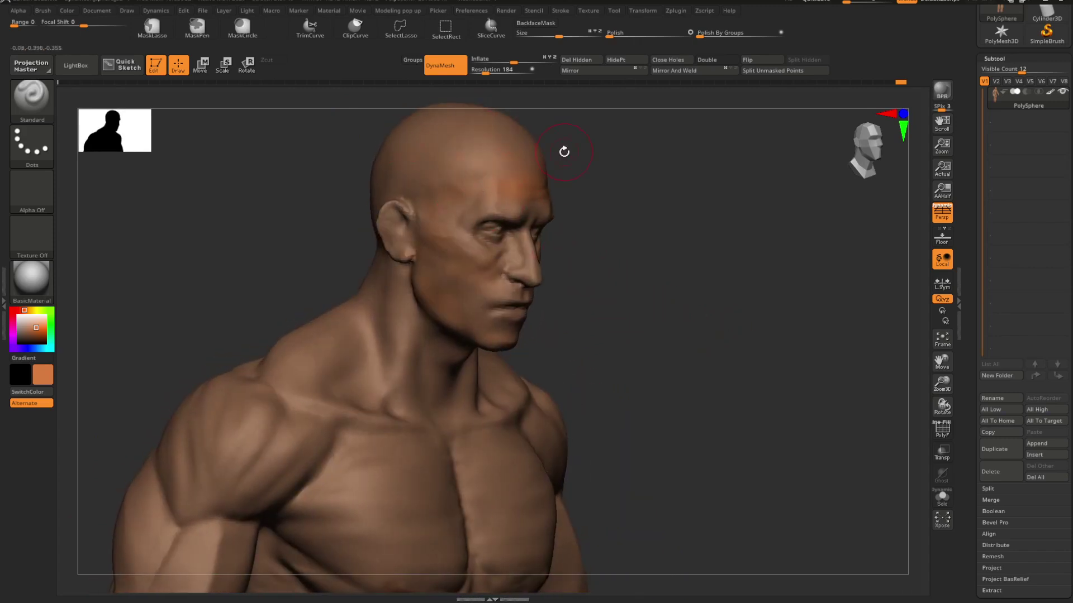
mouse_move(565, 151)
alt+mouse_down()
mouse_move(637, 261)
mouse_move(630, 251)
mouse_move(635, 275)
mouse_move(653, 293)
mouse_move(678, 292)
mouse_move(419, 328)
alt+mouse_up()
click(36, 334)
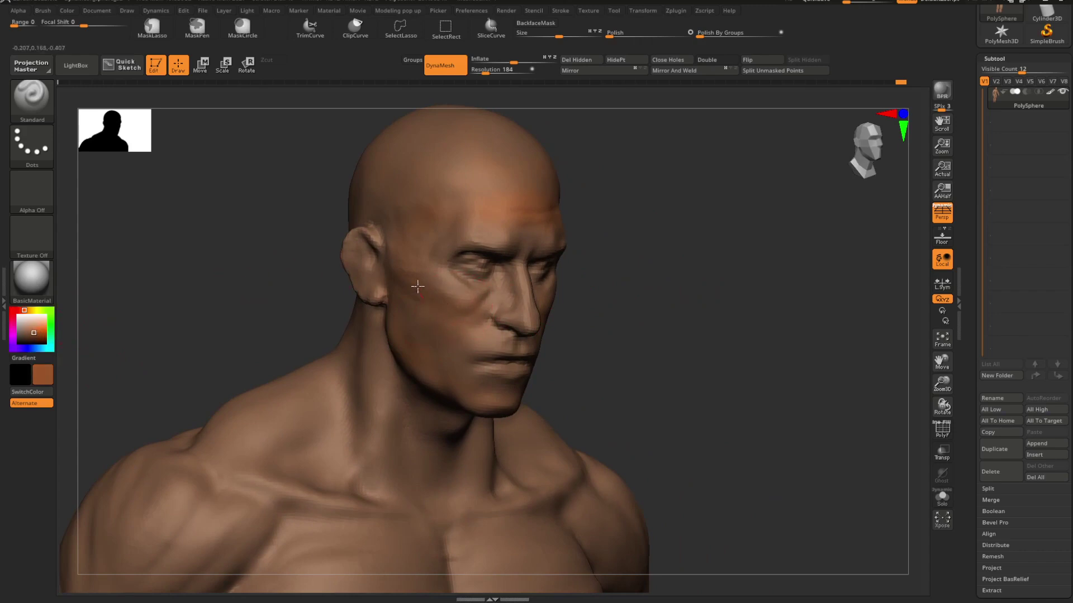
mouse_move(612, 302)
shift+mouse_down()
mouse_move(646, 280)
mouse_move(639, 287)
mouse_move(677, 320)
mouse_move(618, 320)
shift+mouse_up()
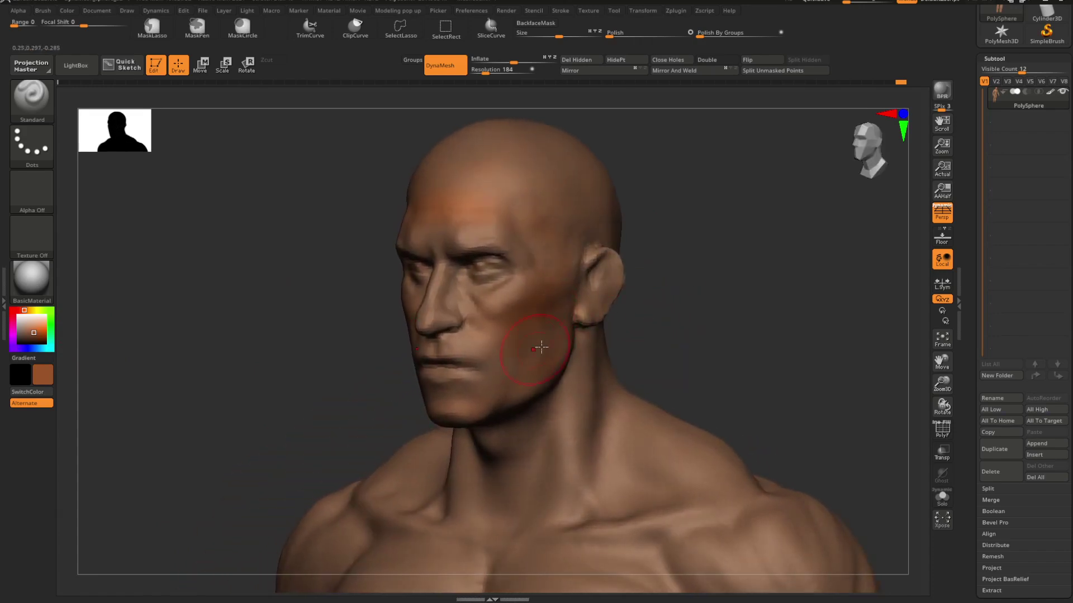
Step: Choose a desaturated blue-grey colour and paint a beard shadow over the jaw, chin and area around the mouth
click(39, 348)
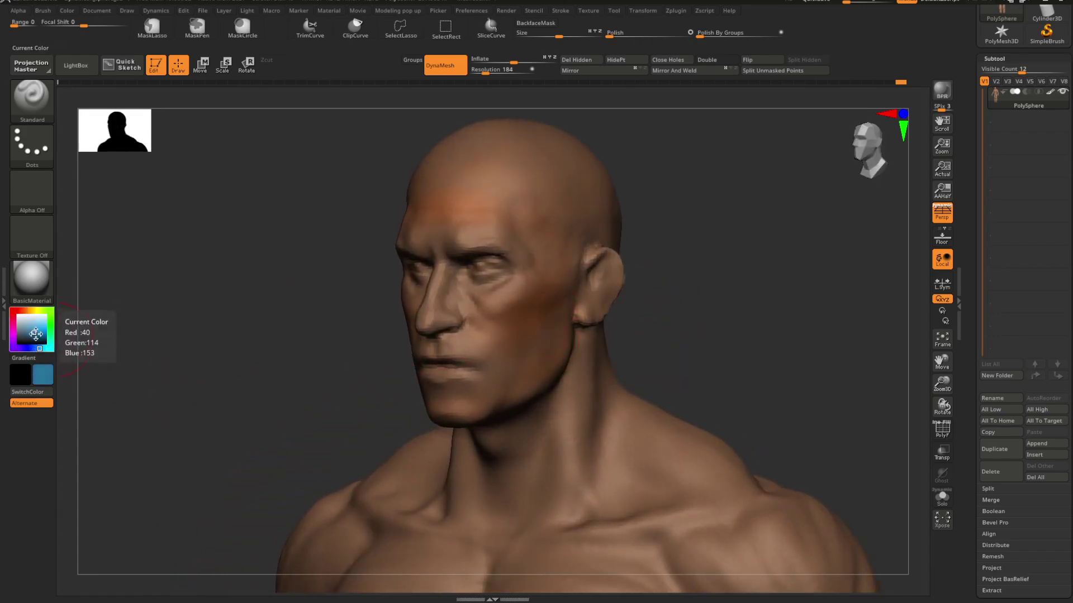
drag(26, 326, 20, 334)
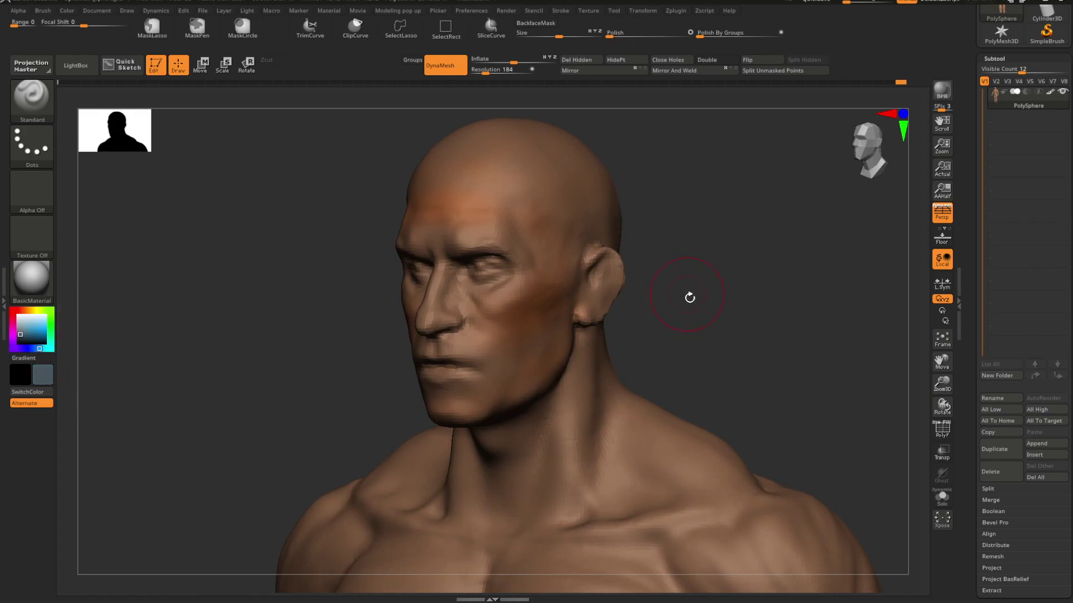
drag(690, 297, 676, 302)
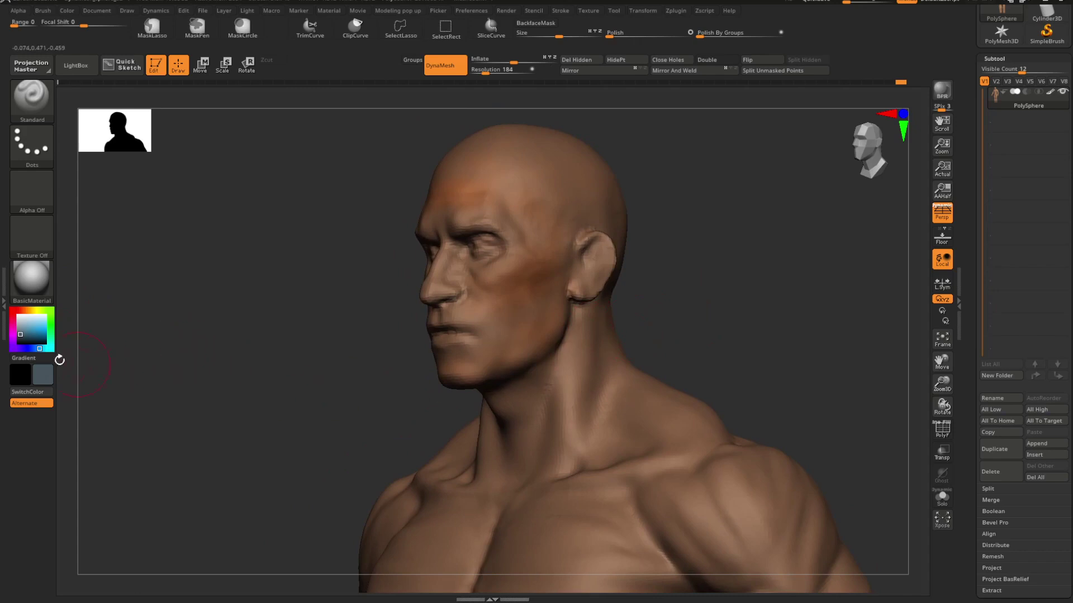
drag(697, 288, 699, 295)
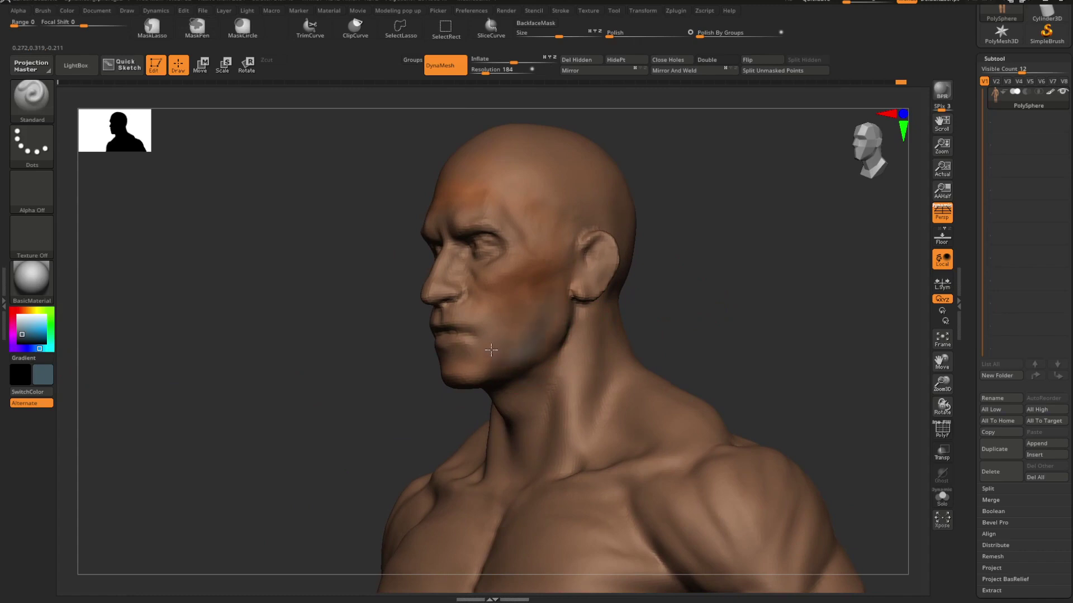
drag(665, 304, 652, 341)
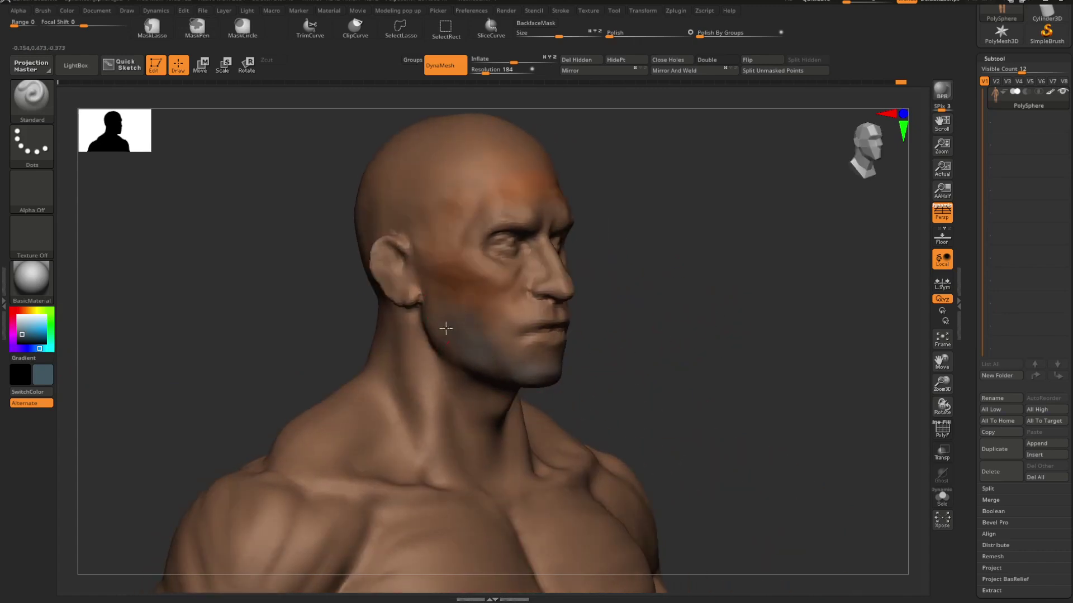
mouse_move(638, 335)
mouse_down()
mouse_move(682, 328)
mouse_move(663, 277)
mouse_move(664, 328)
mouse_move(642, 335)
mouse_up()
key(space)
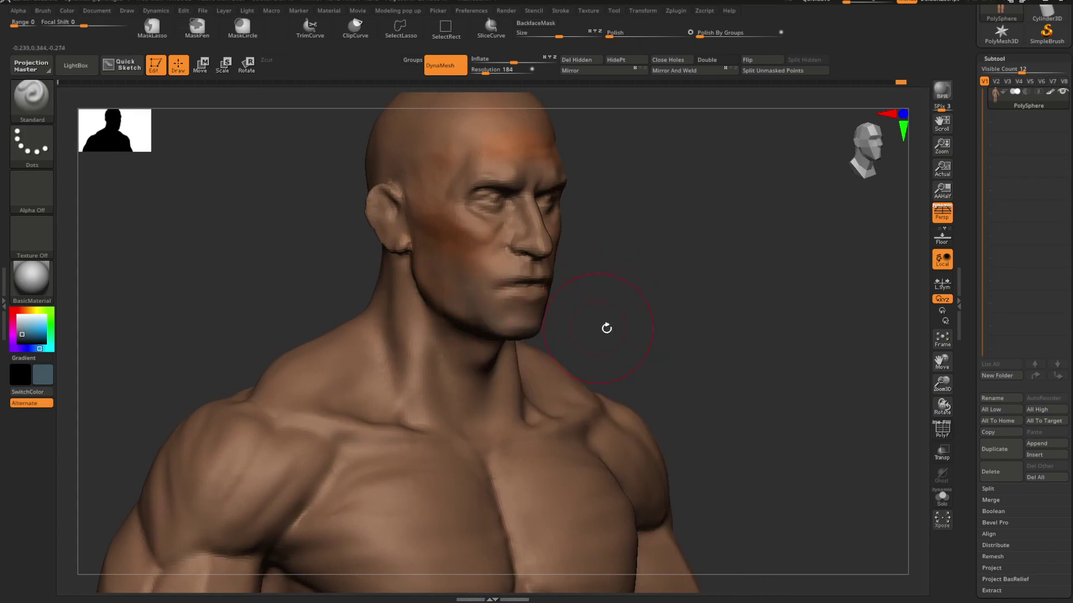
mouse_move(606, 328)
mouse_down()
mouse_move(644, 333)
mouse_move(577, 330)
mouse_up()
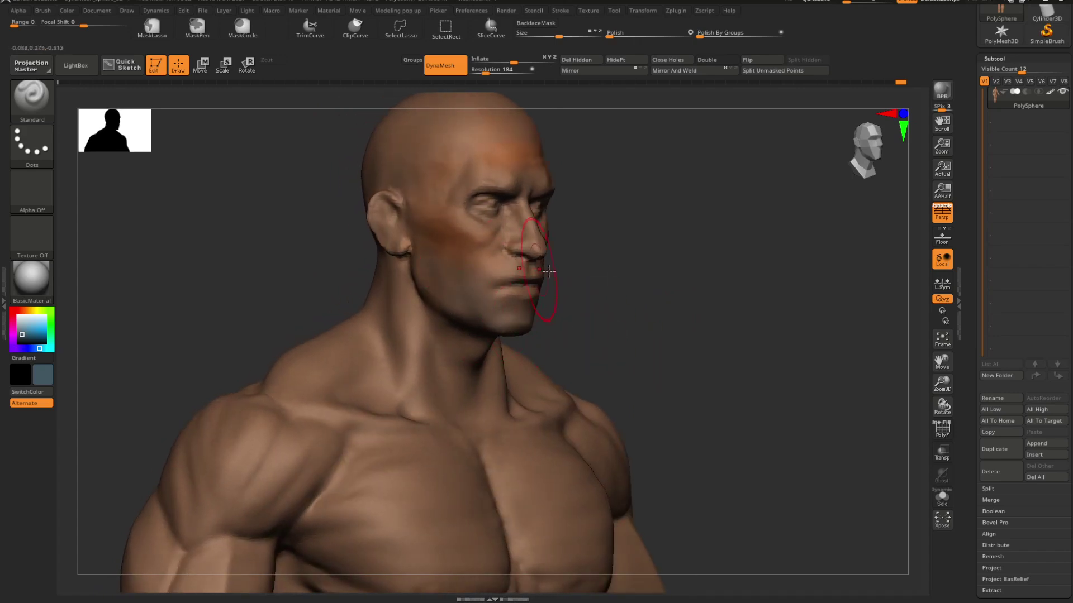
shift+drag(629, 274, 594, 268)
Step: Paint warm orange tones over the shoulders, chest, neck muscles and upper arms
mouse_move(696, 253)
alt+mouse_down()
mouse_move(673, 293)
mouse_move(608, 302)
mouse_move(616, 307)
mouse_move(625, 253)
mouse_move(618, 311)
mouse_move(657, 283)
mouse_move(615, 323)
alt+mouse_up()
key(c)
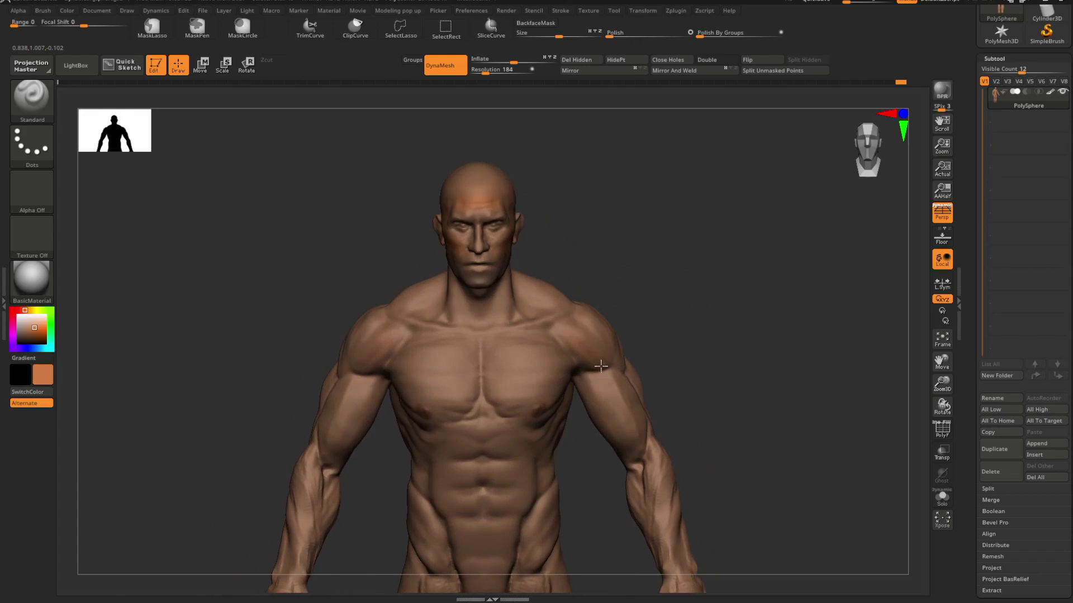
mouse_move(600, 366)
mouse_down()
mouse_move(647, 280)
mouse_move(628, 304)
mouse_up()
key(space)
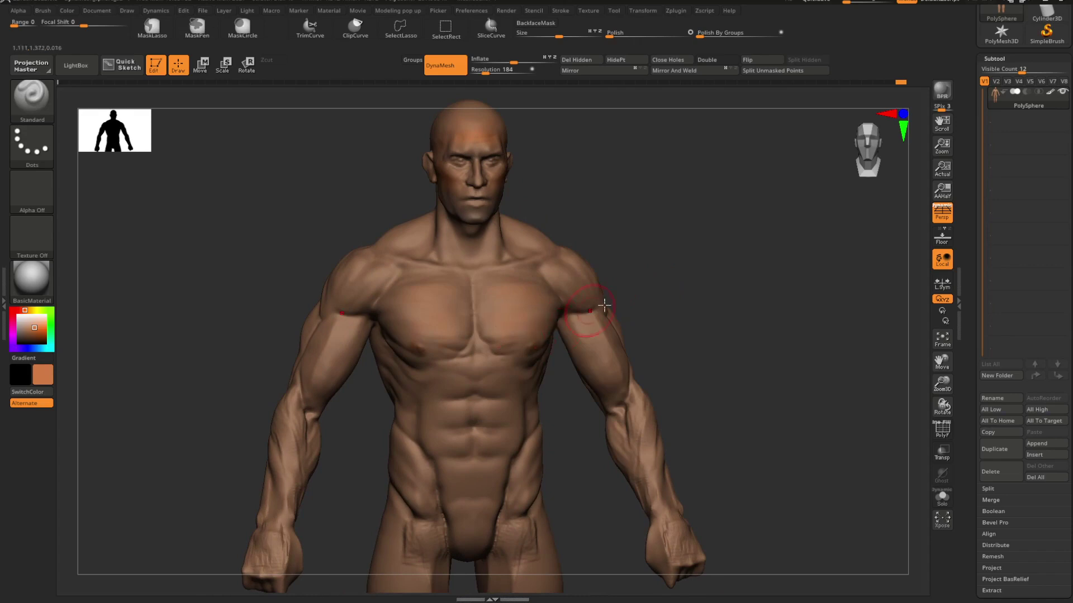
mouse_move(604, 304)
mouse_down()
mouse_move(639, 278)
mouse_move(552, 303)
mouse_move(675, 266)
mouse_move(670, 304)
mouse_move(663, 285)
mouse_up()
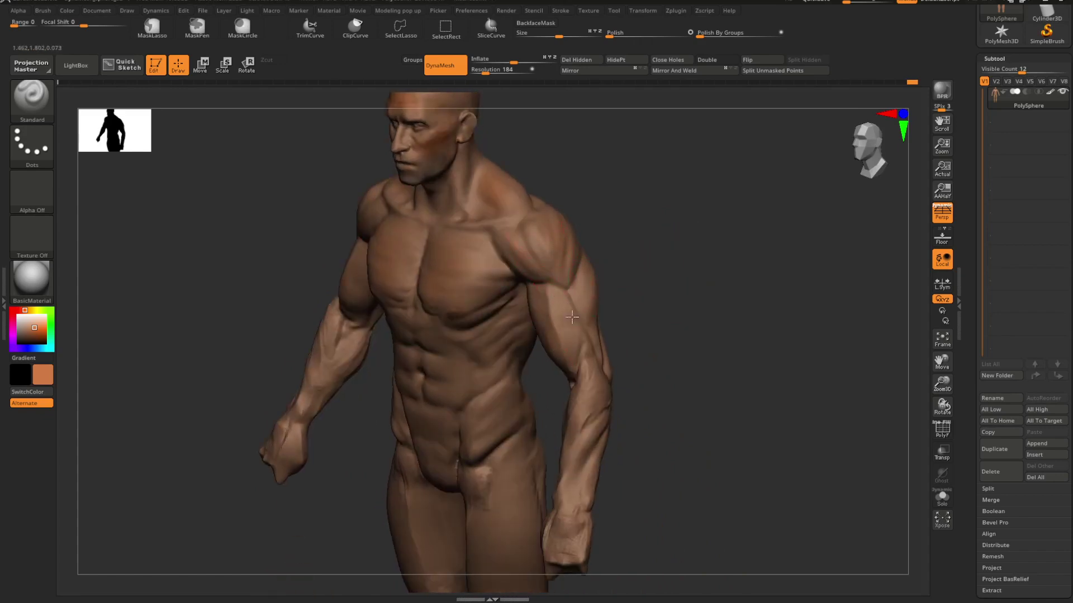
mouse_move(589, 298)
mouse_down()
mouse_move(675, 313)
mouse_move(687, 333)
mouse_move(680, 316)
mouse_up()
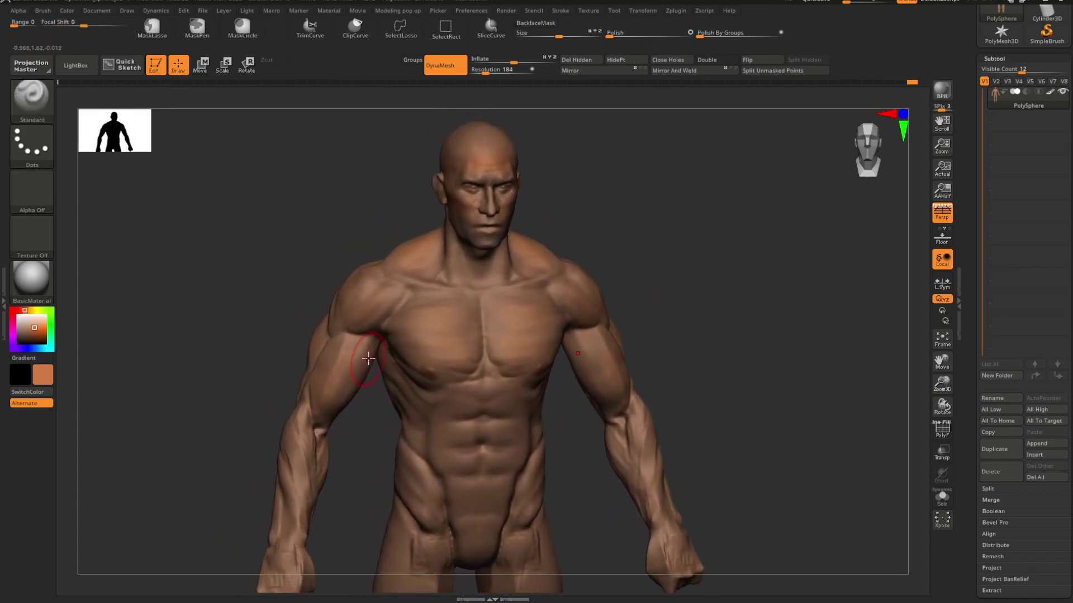
Step: Sample the skin colour, choose a darker reddish-brown shade and paint it around the eyes and over the cheeks
key(c)
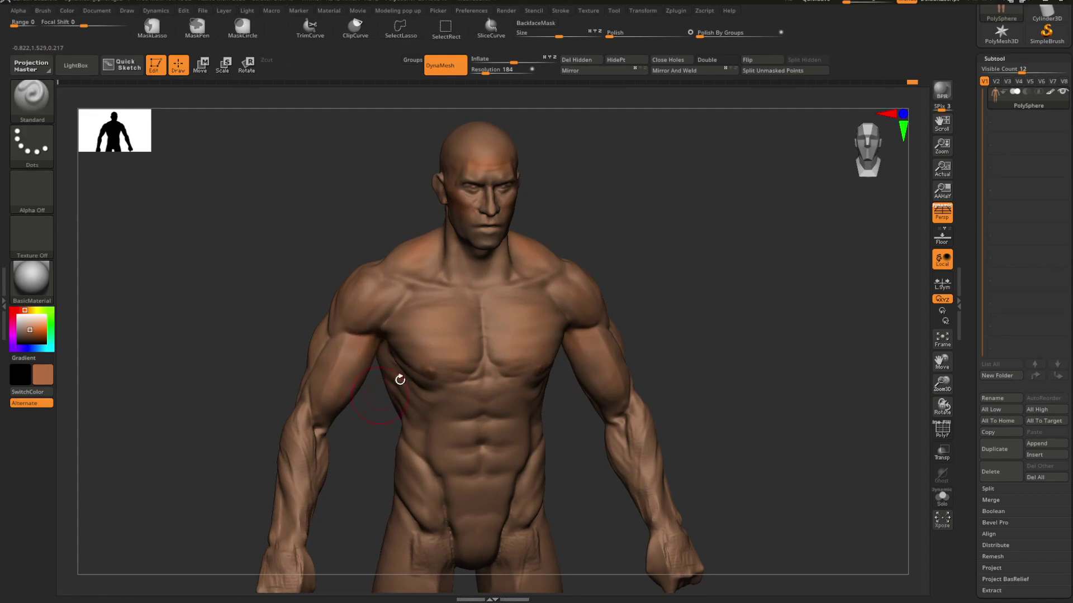
mouse_move(669, 319)
alt+mouse_down()
mouse_move(675, 302)
mouse_move(625, 309)
mouse_move(725, 356)
mouse_move(720, 241)
mouse_move(627, 290)
mouse_move(730, 223)
mouse_move(671, 292)
mouse_move(651, 293)
mouse_move(696, 304)
mouse_move(639, 291)
mouse_move(672, 316)
alt+mouse_up()
key(space)
click(29, 333)
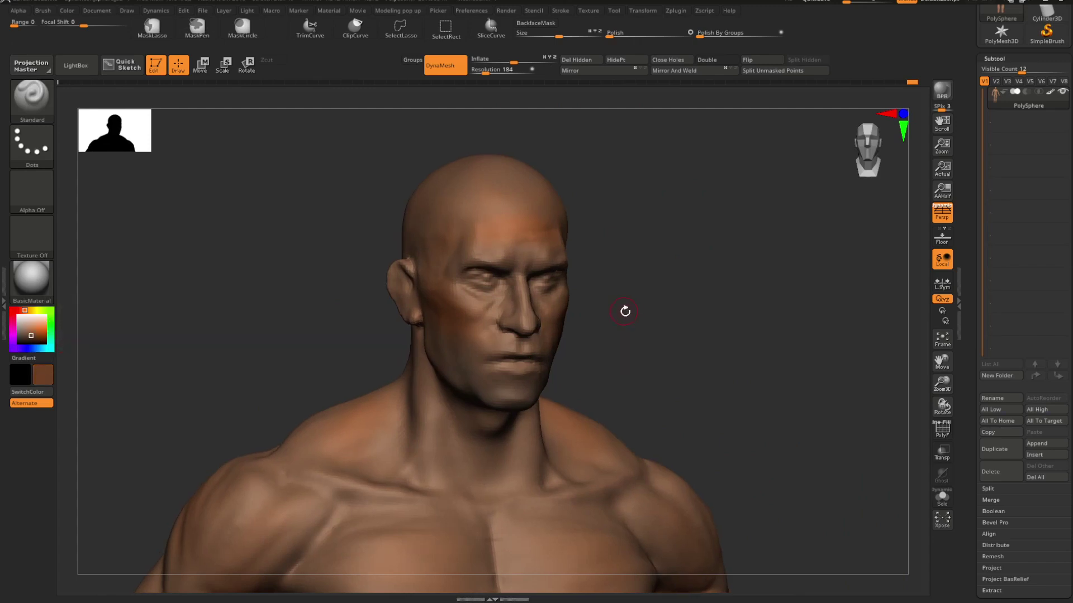
mouse_move(625, 309)
mouse_down()
mouse_move(476, 281)
mouse_move(519, 298)
mouse_move(493, 291)
mouse_up()
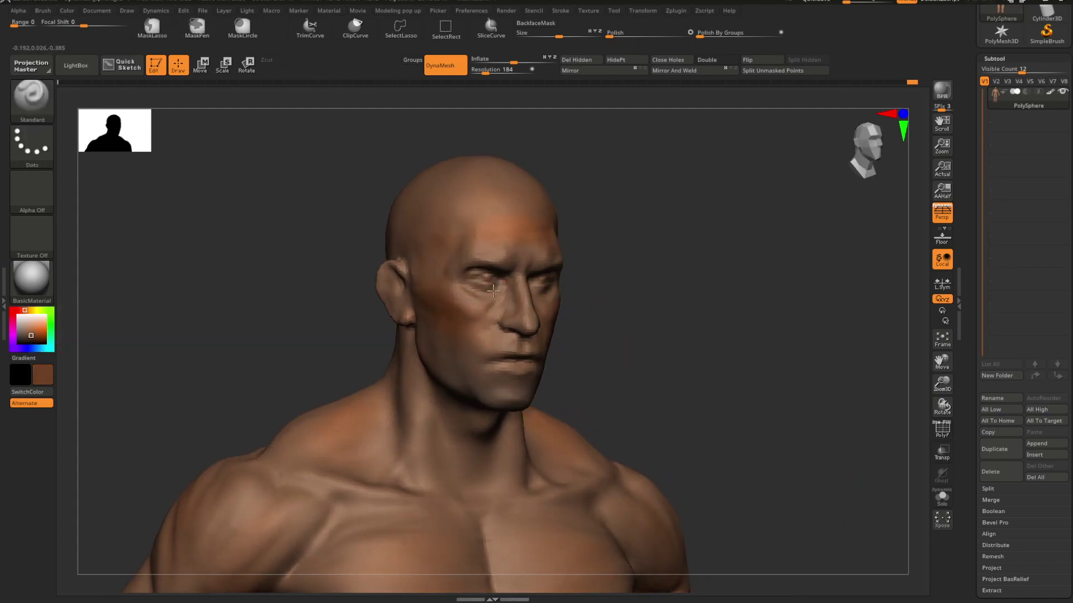
alt+drag(595, 294, 699, 319)
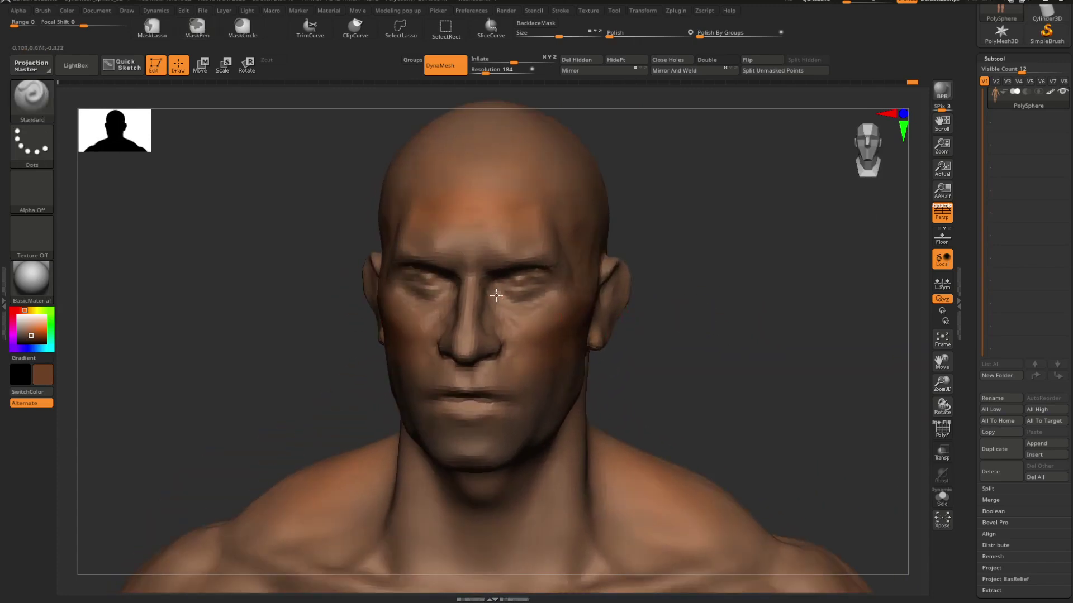
alt+drag(707, 274, 667, 366)
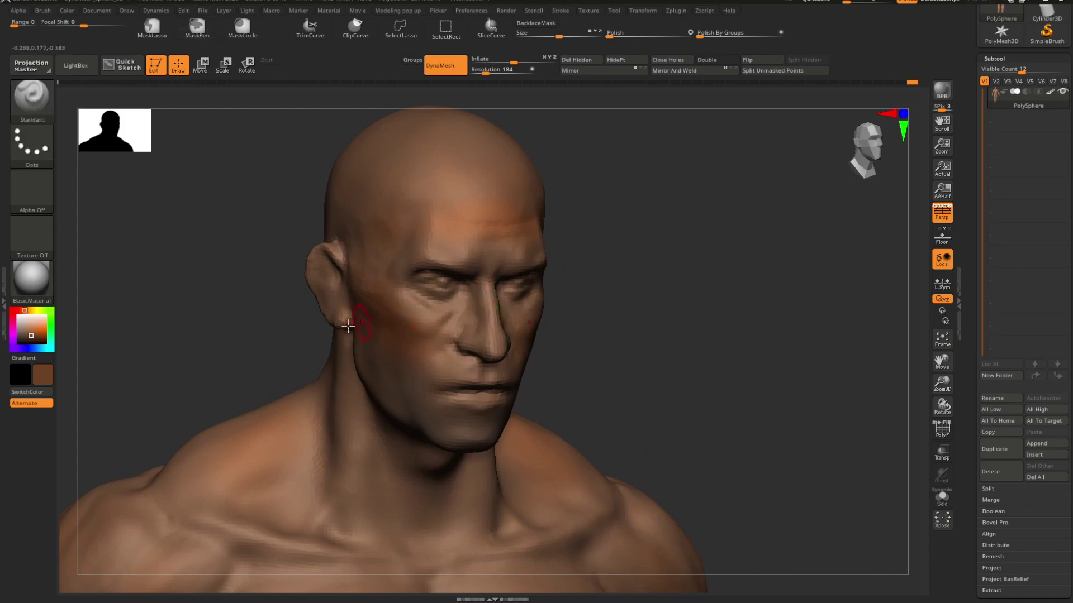
Step: Choose a muted mid-brown colour and paint it under the eyes and around the mouth
drag(26, 335, 26, 333)
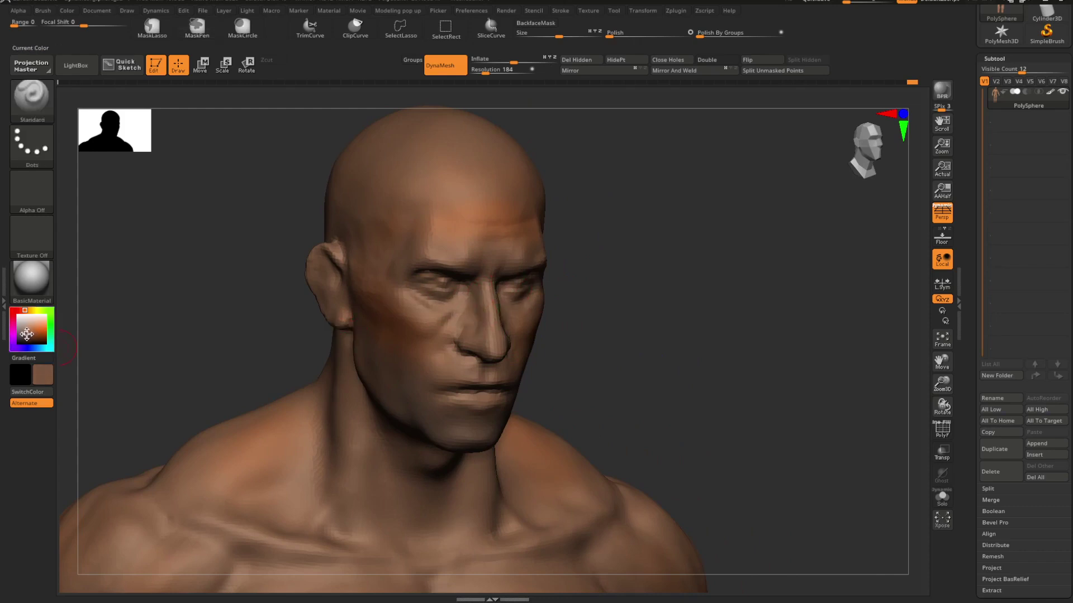
drag(607, 309, 615, 310)
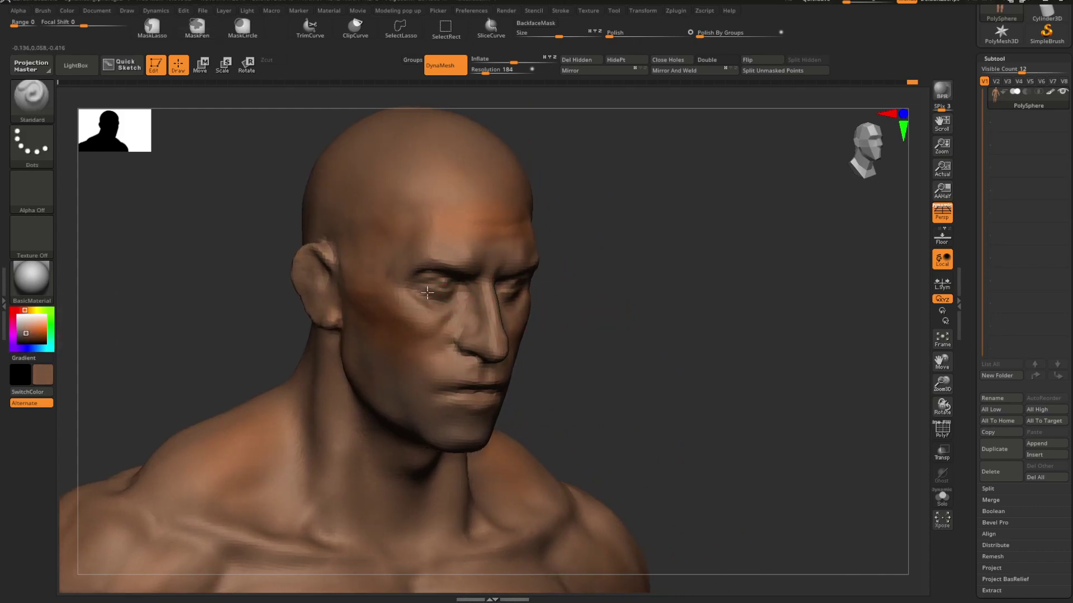
drag(428, 293, 447, 300)
alt+drag(627, 324, 593, 287)
shift+drag(592, 287, 721, 273)
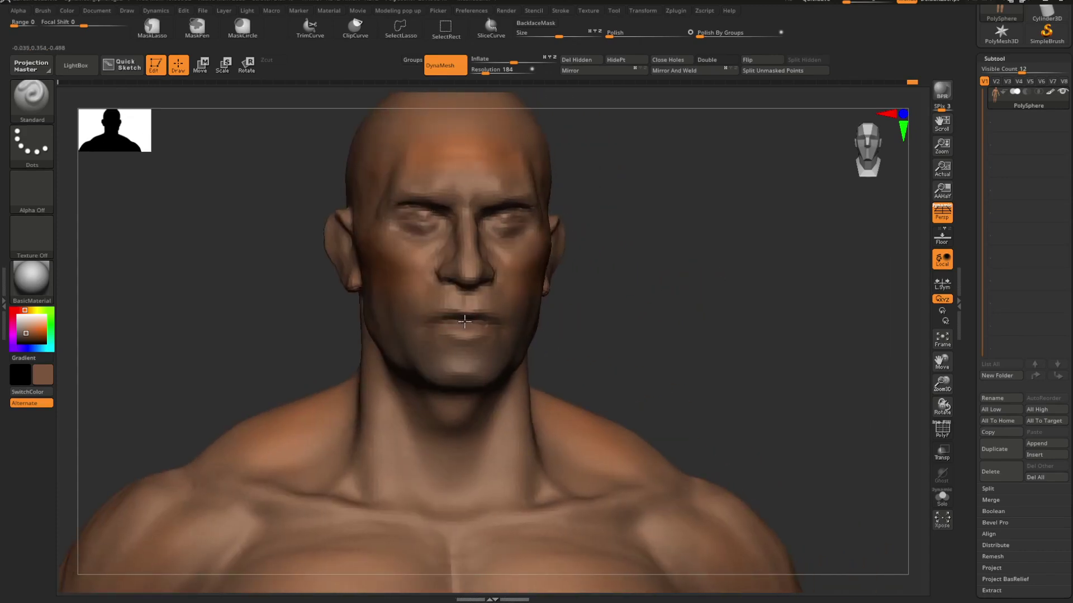
drag(623, 311, 578, 316)
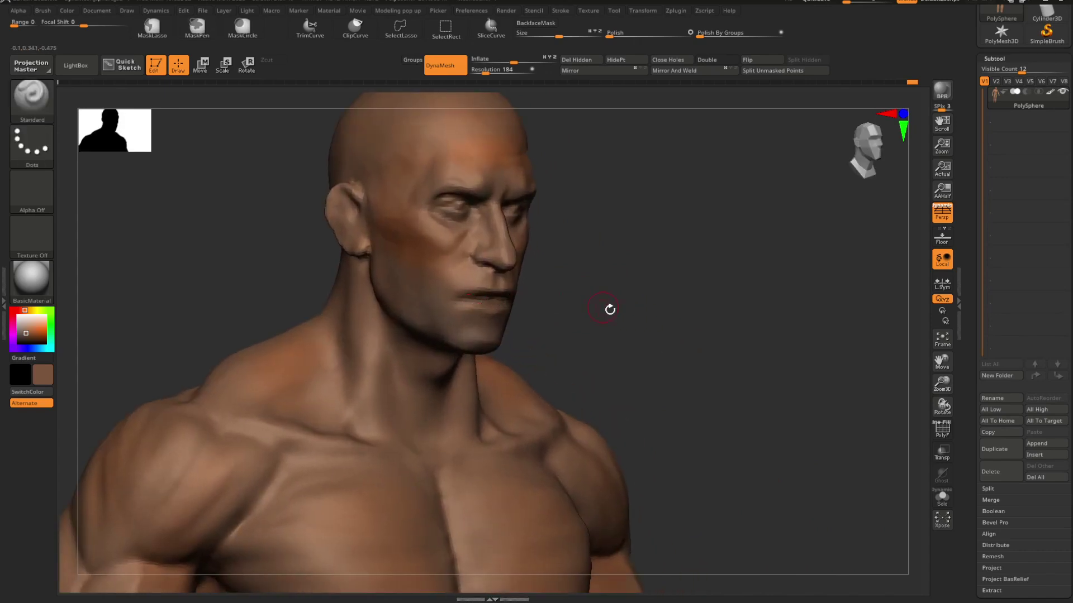
drag(609, 309, 711, 268)
Step: Turn off the Rgb painting channel and hide the subtool's polypaint
key(space)
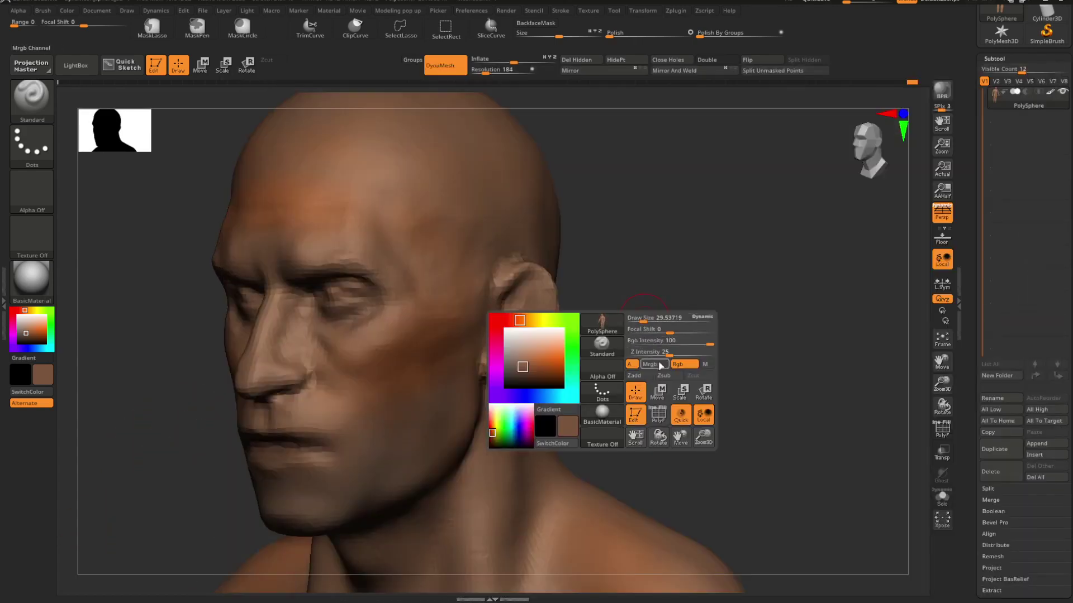
click(694, 366)
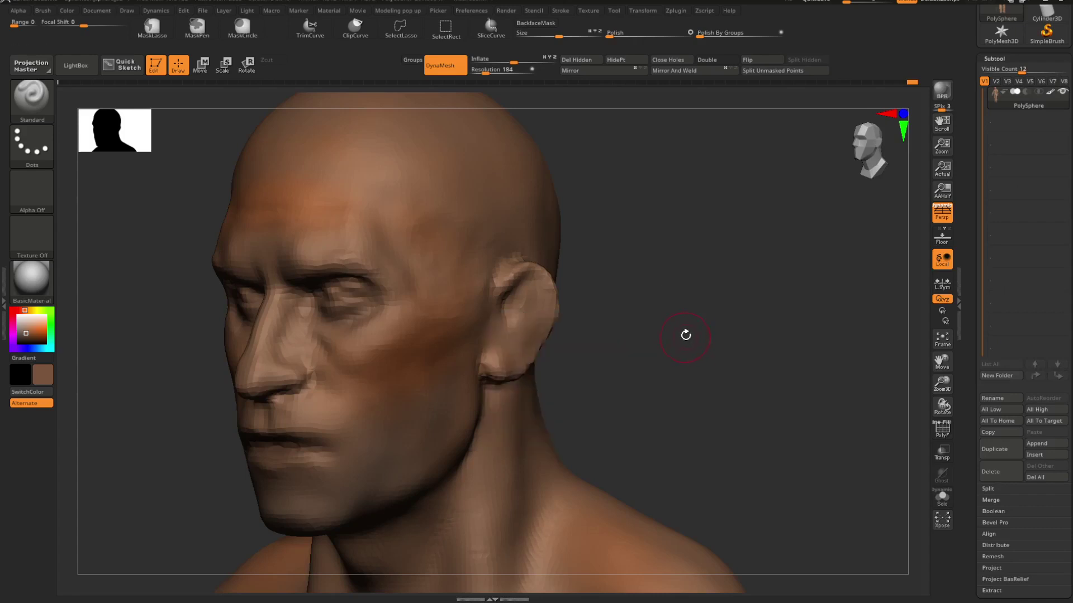
drag(661, 261, 685, 282)
click(1049, 92)
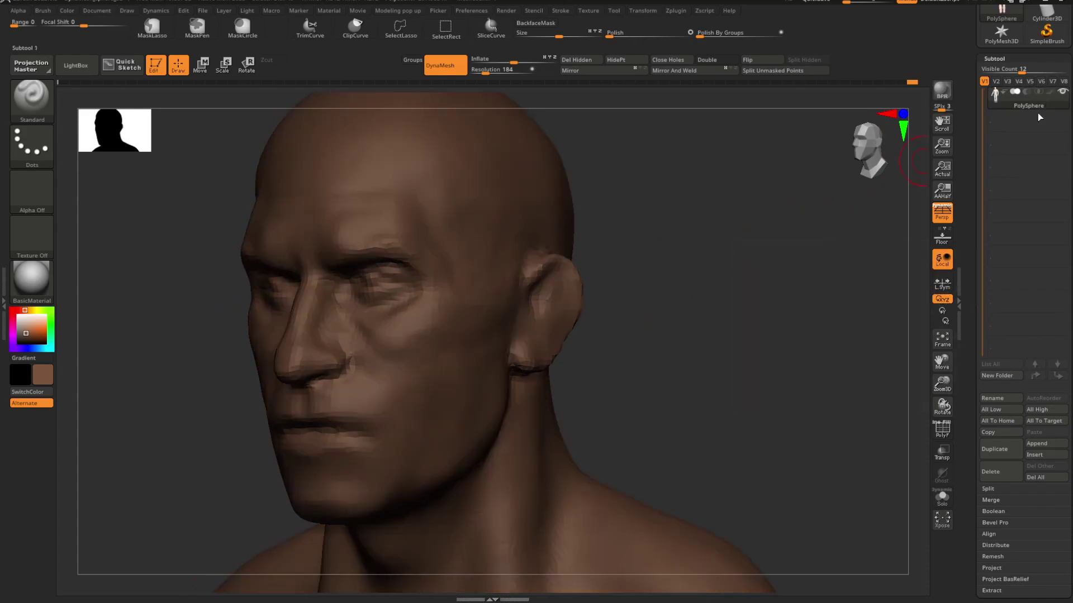
Step: Set the current colour to a pale greyish pink for the unpainted figure
click(10, 310)
click(16, 317)
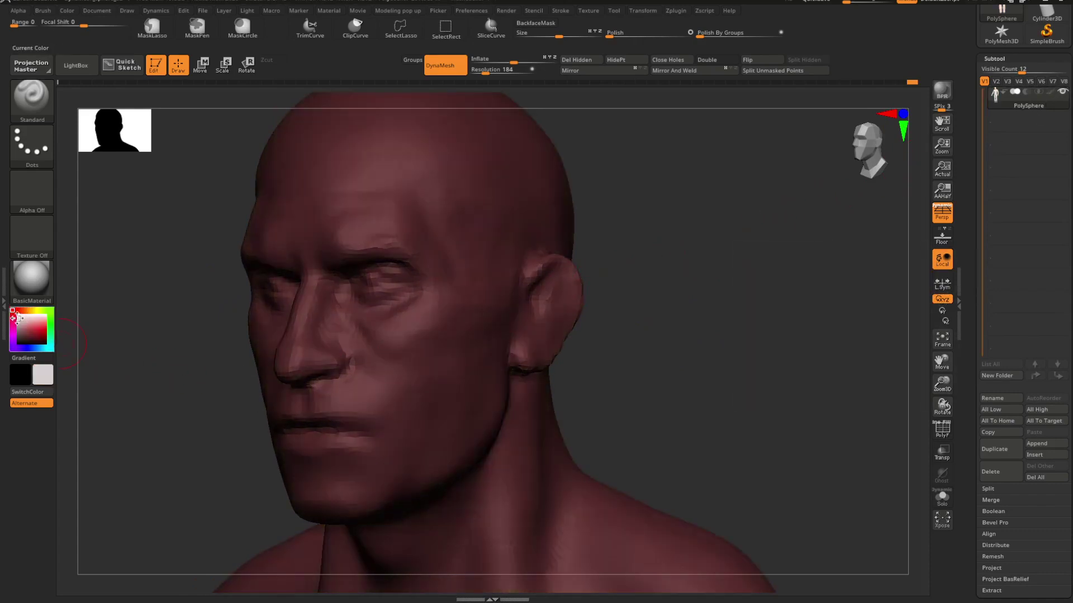
drag(16, 317, 17, 324)
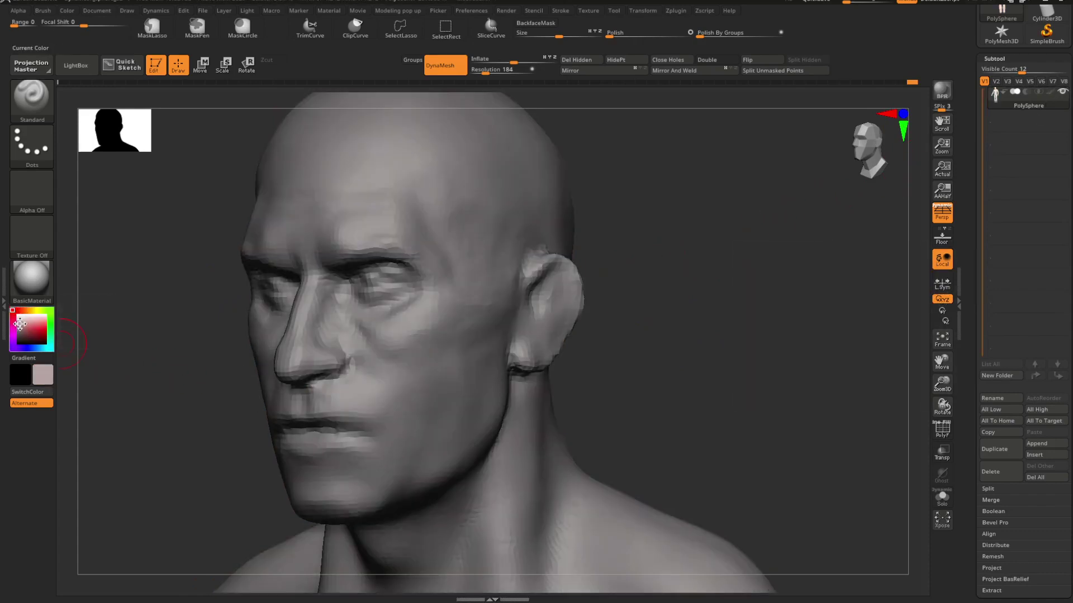
click(19, 325)
Step: Isolate the head and upper neck with a rectangular selection, hiding the rest of the body
alt+drag(678, 290, 519, 309)
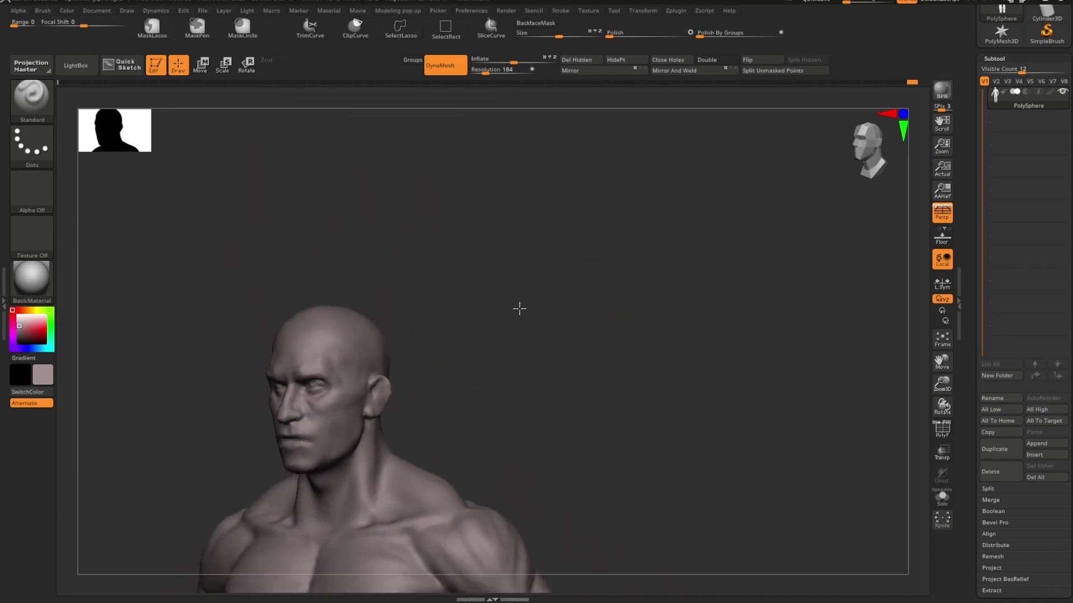
alt+drag(563, 340, 769, 209)
mouse_move(684, 287)
mouse_down()
mouse_move(735, 289)
mouse_move(678, 306)
mouse_move(749, 300)
mouse_move(661, 319)
mouse_move(669, 291)
mouse_move(575, 319)
mouse_move(676, 261)
mouse_move(659, 263)
mouse_up()
mouse_move(447, 174)
ctrl+shift+mouse_down()
mouse_move(569, 308)
mouse_move(618, 401)
ctrl+shift+mouse_up()
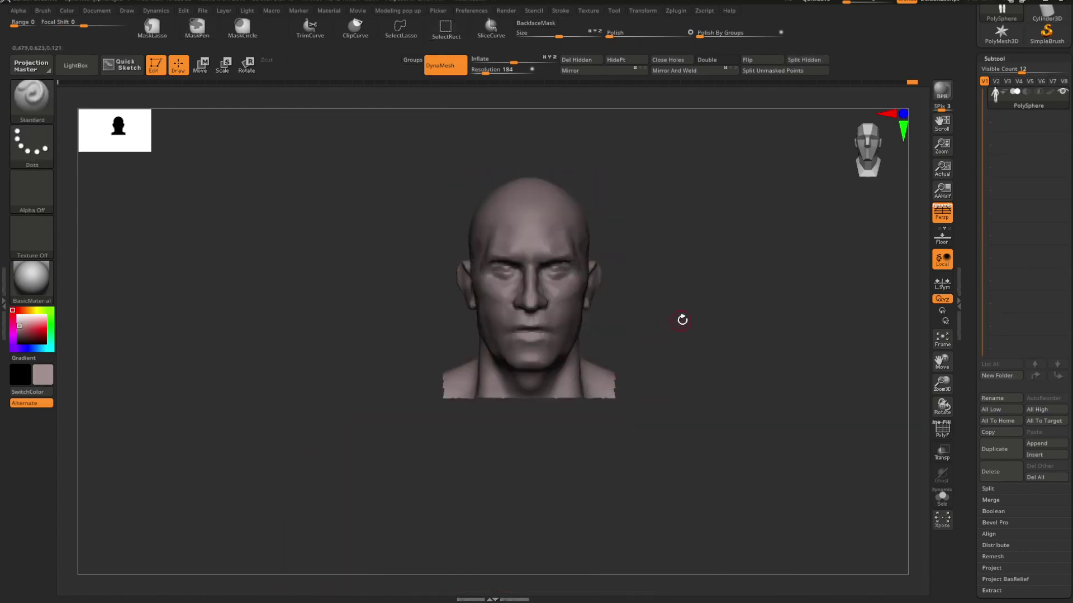
mouse_move(682, 318)
mouse_down()
mouse_move(684, 331)
mouse_move(707, 320)
mouse_move(605, 438)
mouse_move(634, 340)
mouse_move(598, 395)
mouse_move(709, 330)
mouse_move(671, 306)
mouse_move(708, 299)
mouse_move(702, 351)
mouse_move(677, 352)
mouse_move(718, 319)
mouse_move(706, 333)
mouse_move(698, 309)
mouse_move(681, 318)
mouse_up()
Step: Carve the inner hollow of the ear with the Standard brush at a small draw size
key(space)
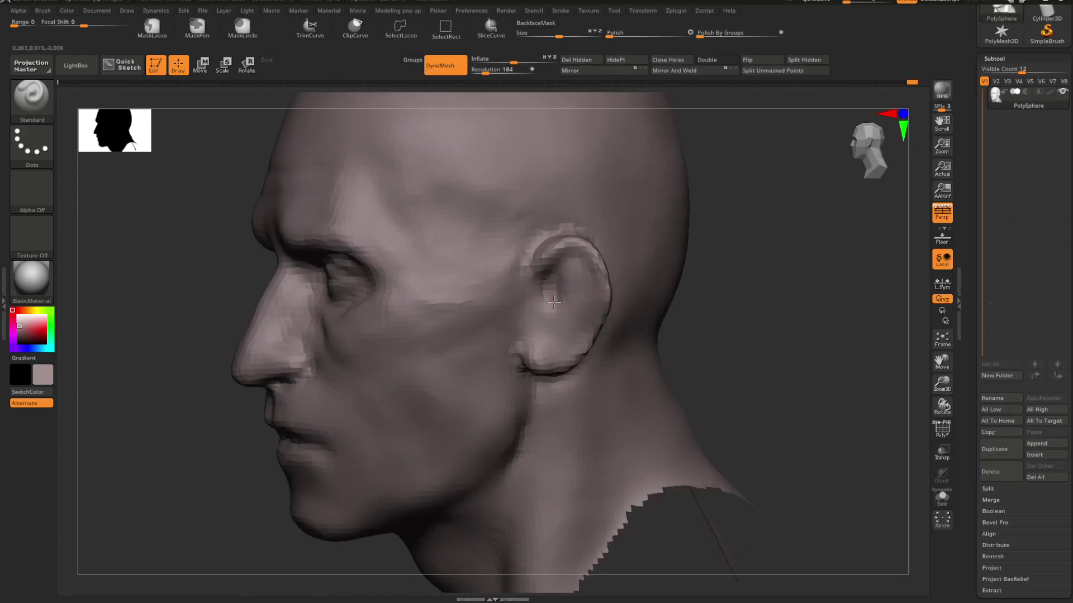
mouse_move(729, 286)
mouse_down()
mouse_move(769, 266)
mouse_move(745, 279)
mouse_move(702, 274)
mouse_move(749, 280)
mouse_move(778, 302)
mouse_move(724, 293)
mouse_up()
key(space)
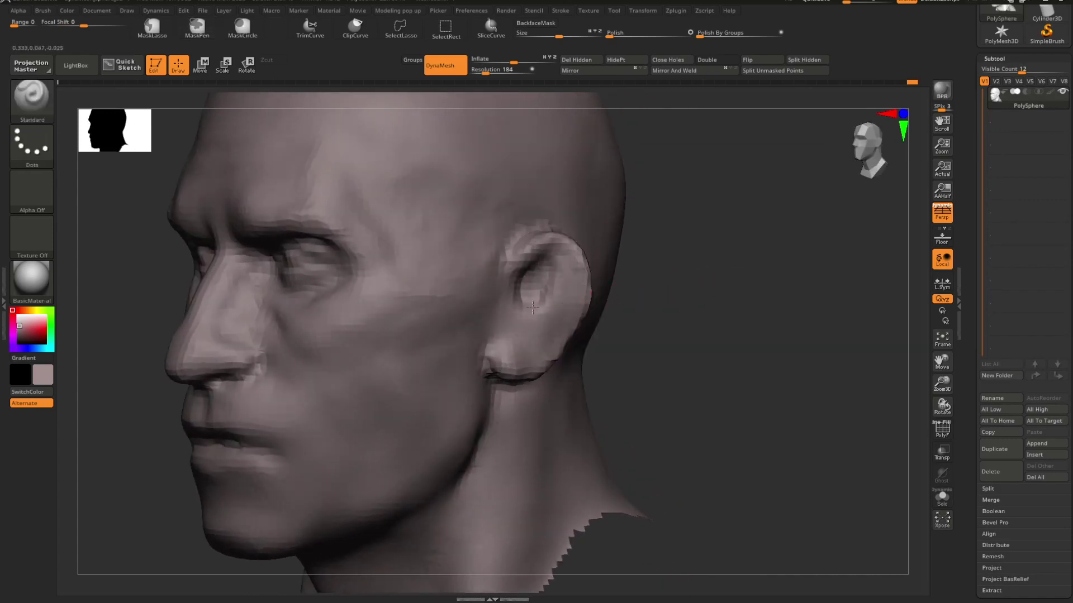
drag(659, 294, 614, 299)
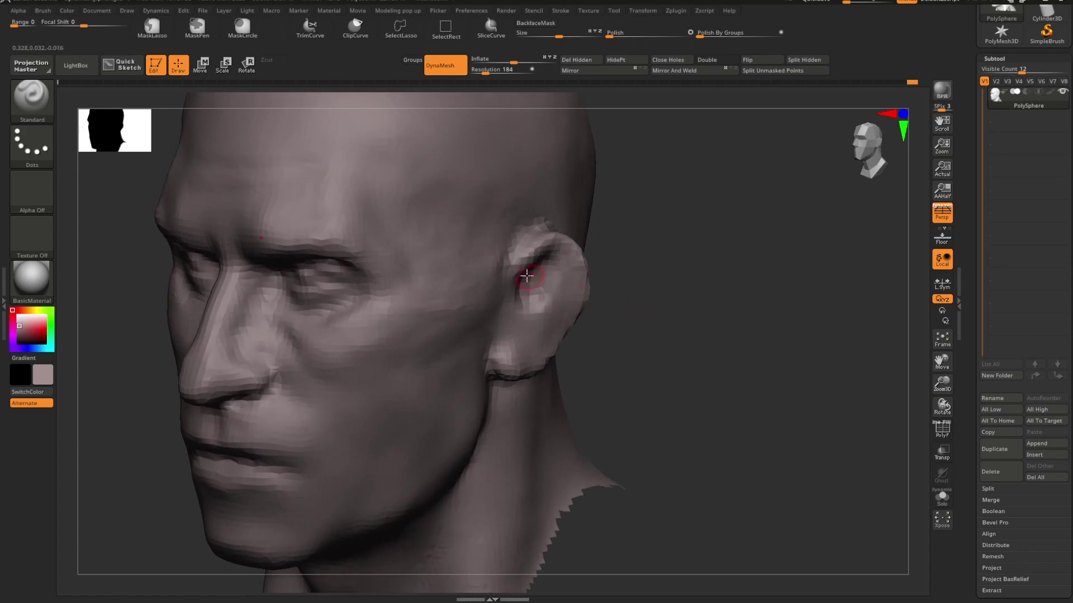
drag(688, 289, 661, 284)
Step: Switch to the DamStandard brush and soften the hollow and front edge of the inner ear
key(space)
key(b)
key(d)
key(s)
key(space)
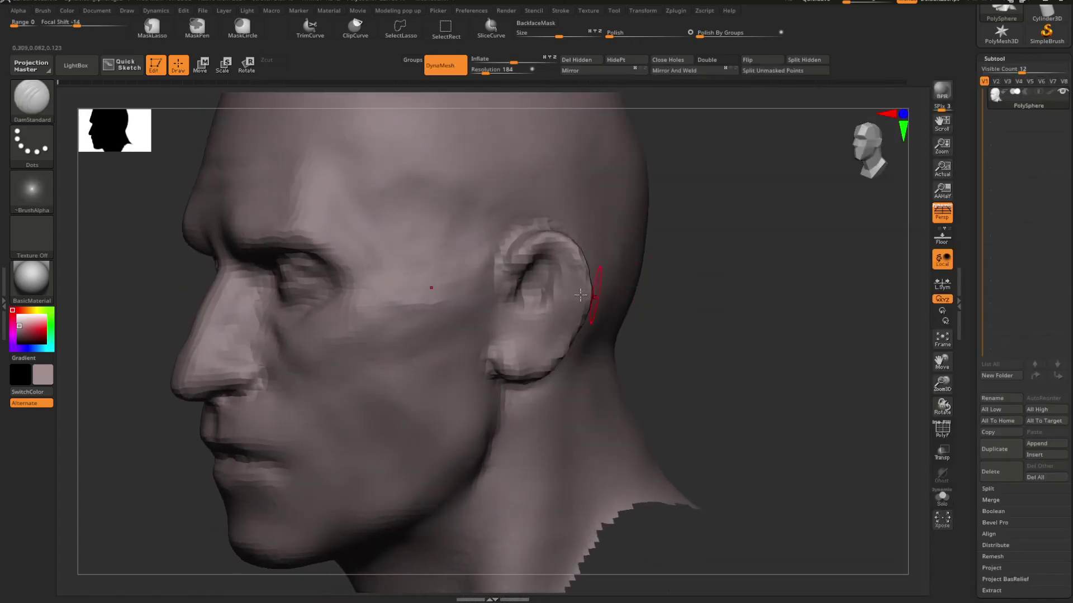
shift+drag(551, 288, 539, 254)
shift+drag(533, 307, 500, 309)
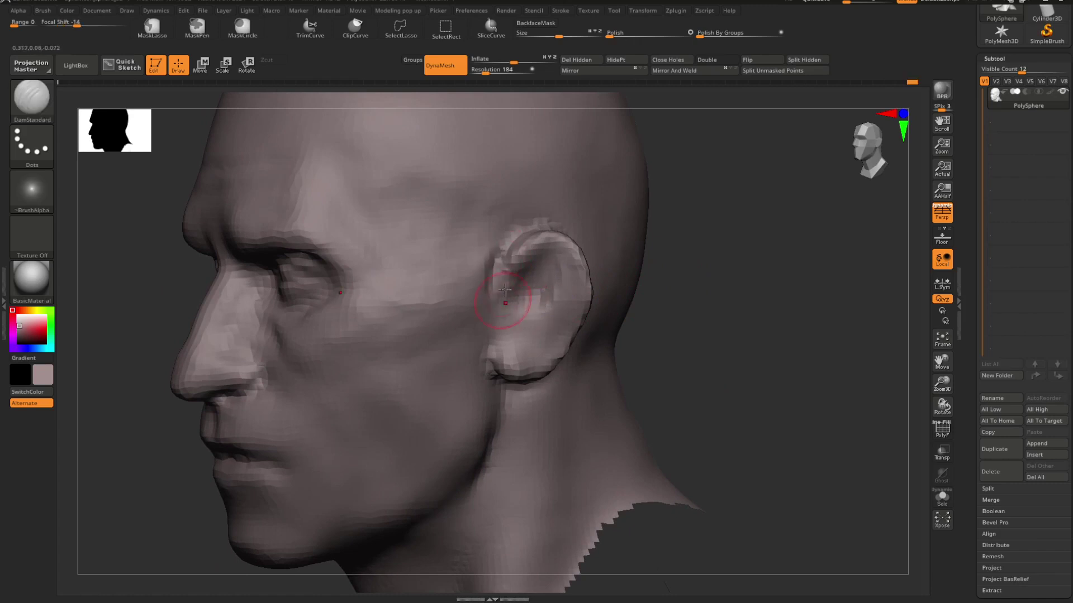
Step: Smooth the upper front of the ear and cut a groove inside the outer rim with DamStandard
drag(676, 254, 614, 284)
drag(614, 284, 633, 285)
mouse_move(633, 285)
right_down()
mouse_move(615, 292)
mouse_move(675, 296)
mouse_move(491, 240)
mouse_move(663, 283)
mouse_move(510, 247)
right_up()
key(shift)
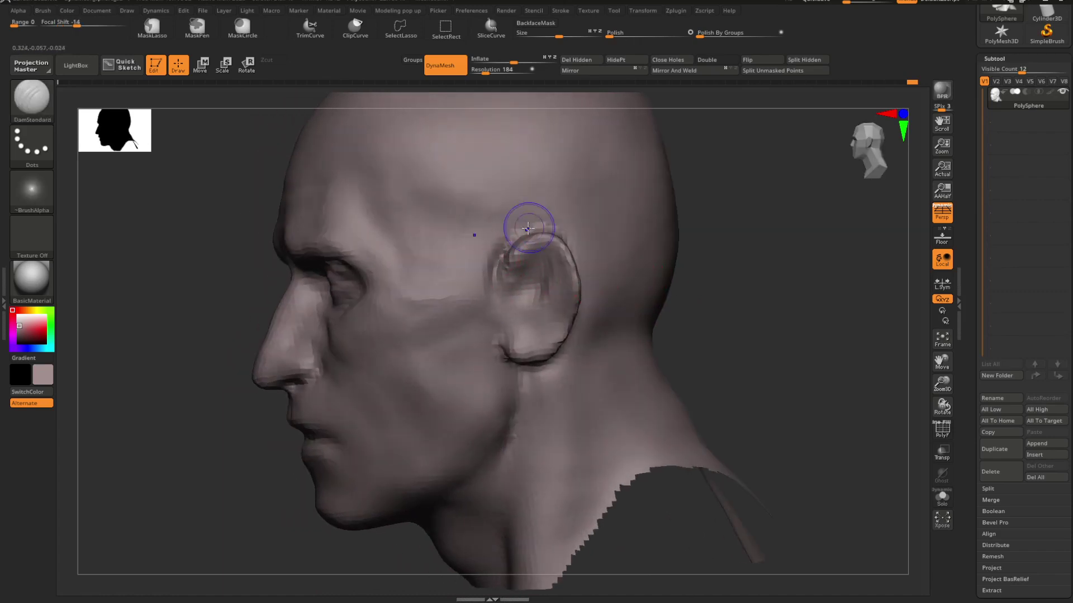
key(shift)
mouse_move(499, 278)
right_down()
mouse_move(713, 273)
mouse_move(708, 300)
mouse_move(673, 294)
right_up()
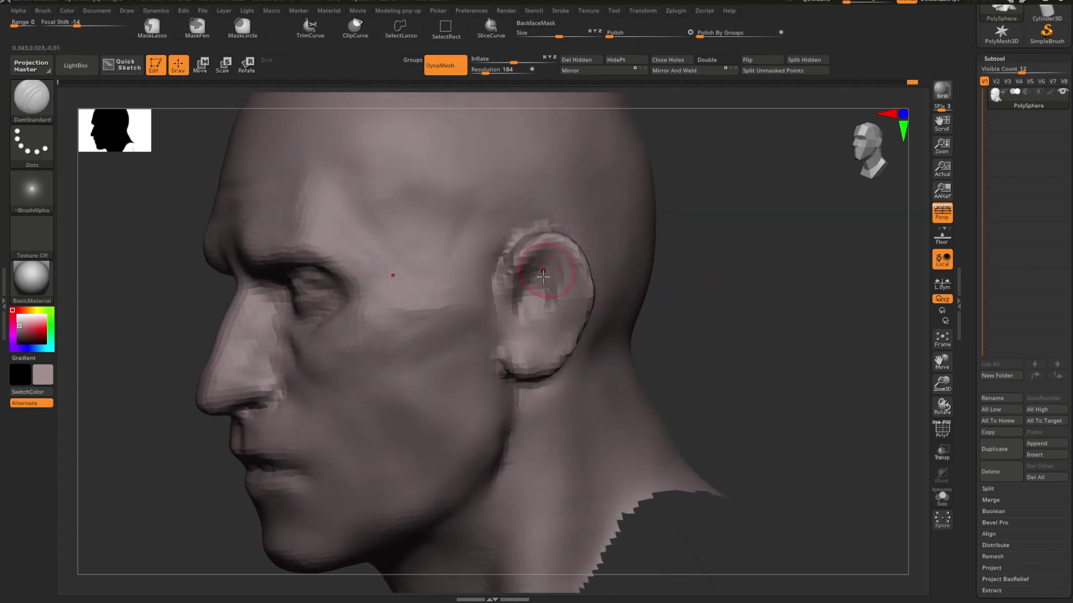
drag(543, 277, 543, 282)
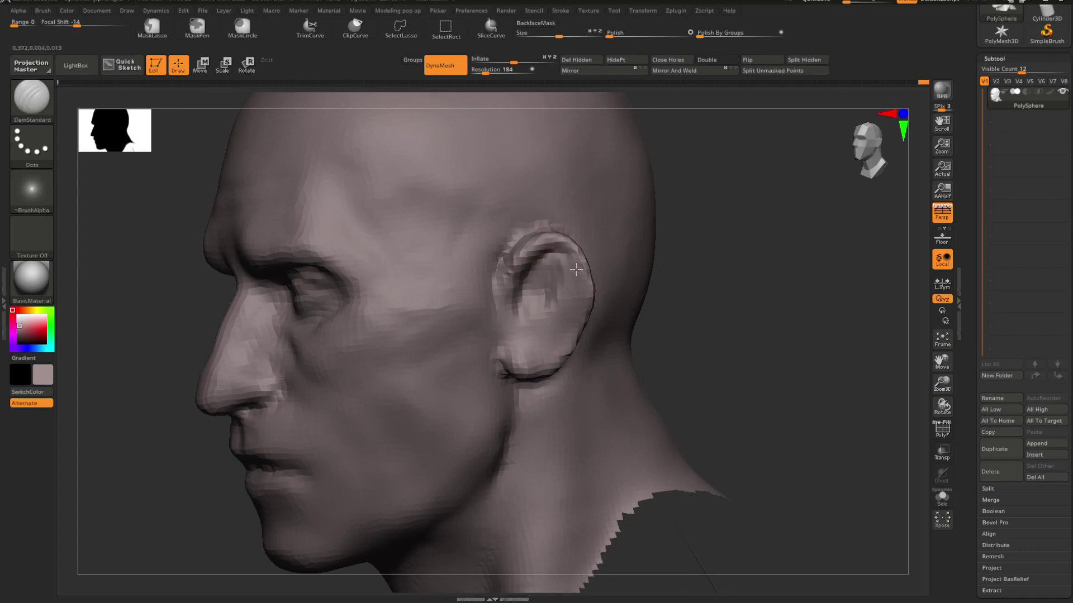
drag(704, 269, 681, 308)
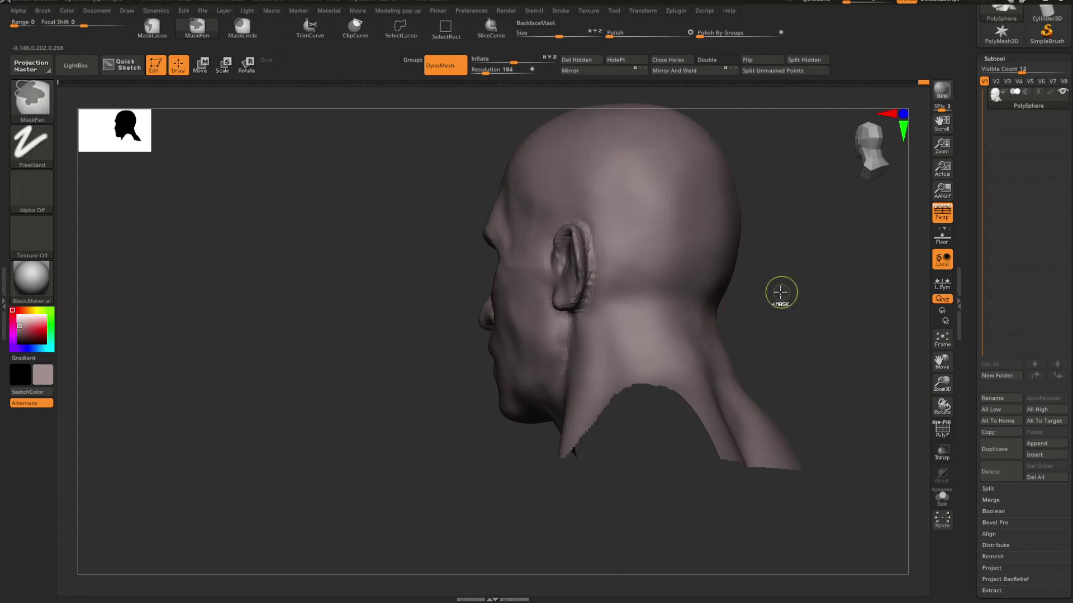
Step: Reshape the ear's outline and taper the lobe towards the jaw with the Move Topological brush
mouse_move(778, 292)
mouse_down()
mouse_move(795, 307)
mouse_move(679, 322)
mouse_up()
key(b)
key(m)
key(t)
key(space)
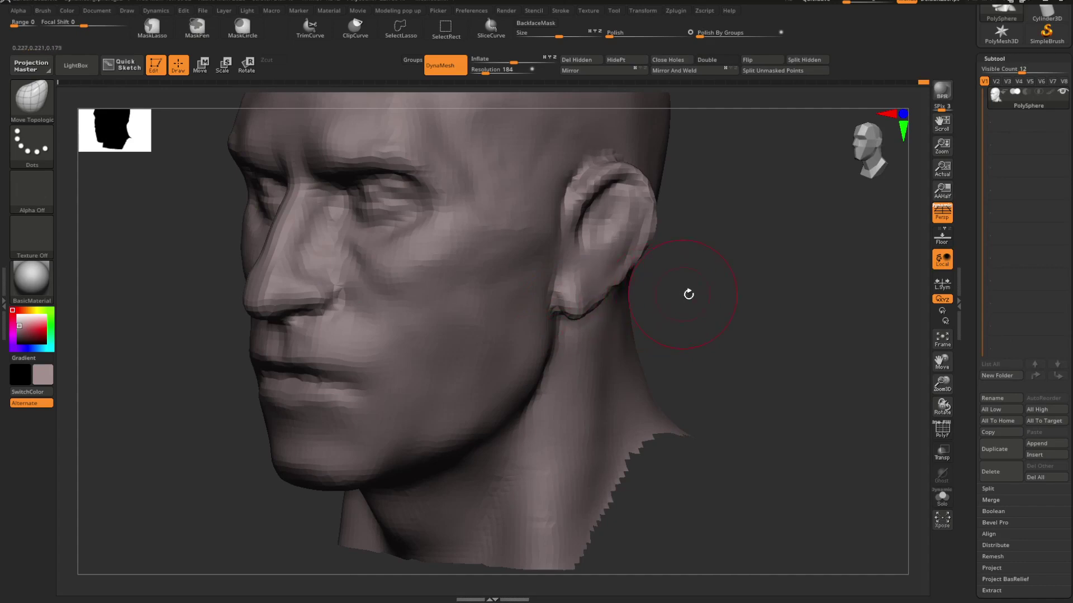
drag(688, 295, 676, 290)
key(space)
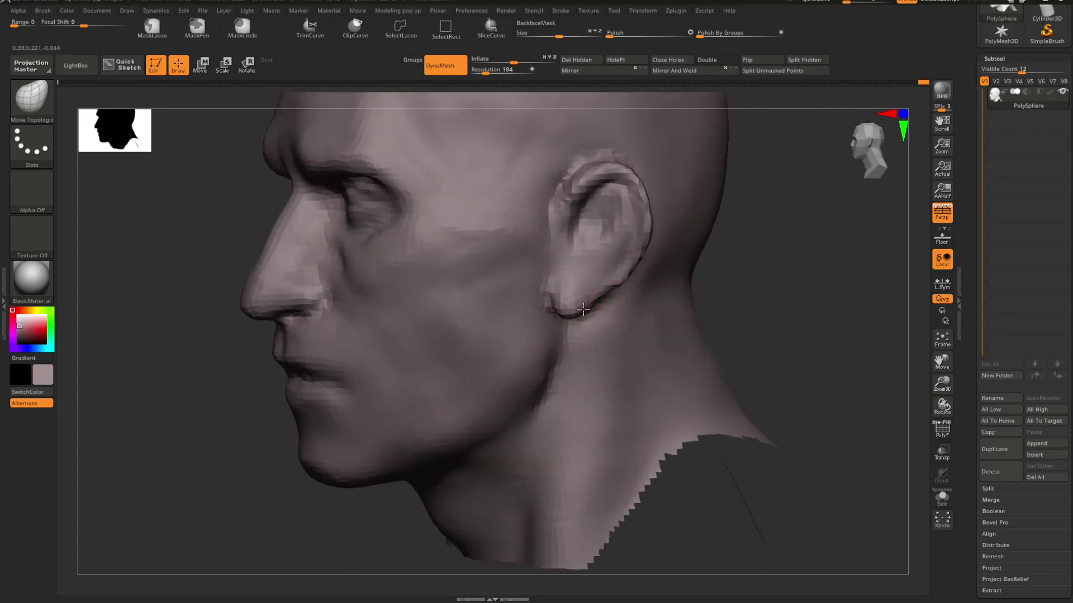
mouse_move(601, 297)
mouse_down()
mouse_move(756, 265)
mouse_move(688, 292)
mouse_move(687, 313)
mouse_move(703, 305)
mouse_move(705, 278)
mouse_move(711, 300)
mouse_move(697, 290)
mouse_up()
Step: Carve the inner folds and rim crease of the ear with the DamStandard brush
key(space)
key(b)
key(d)
key(s)
key(space)
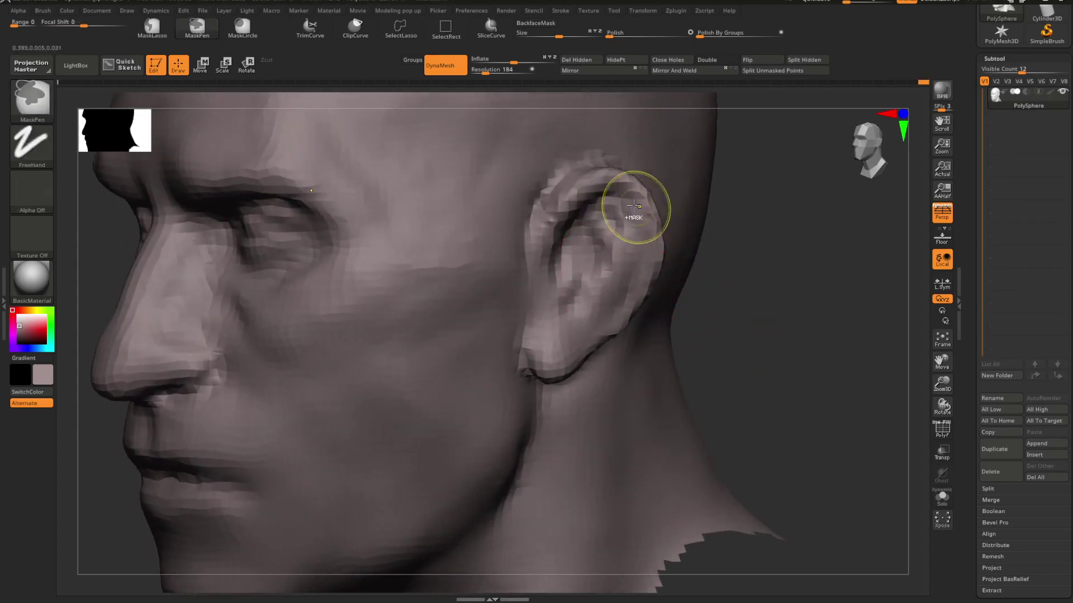
Step: Build up the raised inner fold of the ear with the ClayBuildup brush at a small draw size
key(b)
key(c)
key(b)
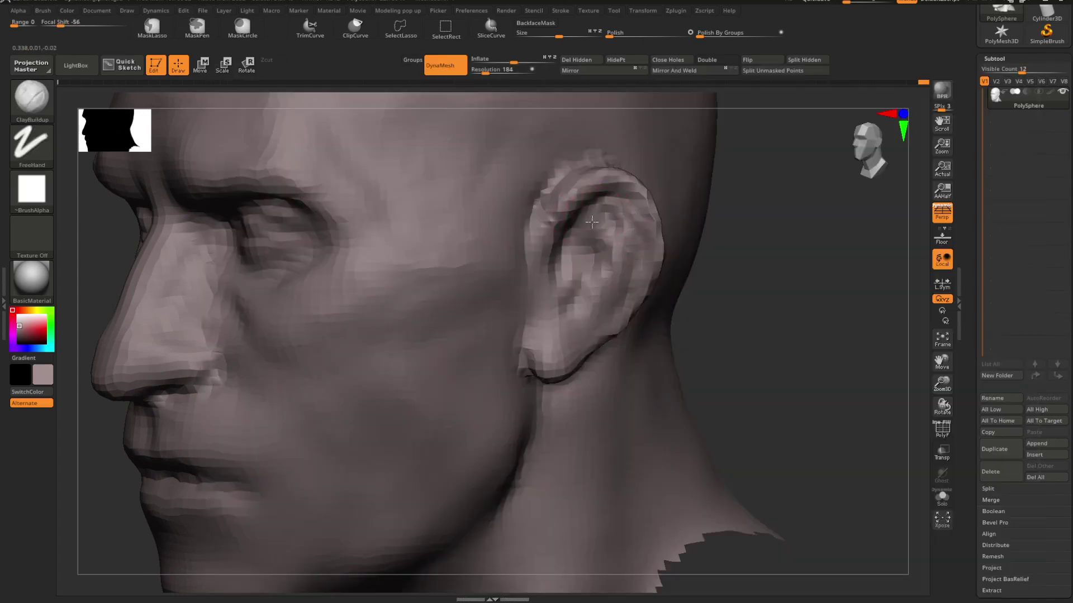
key(space)
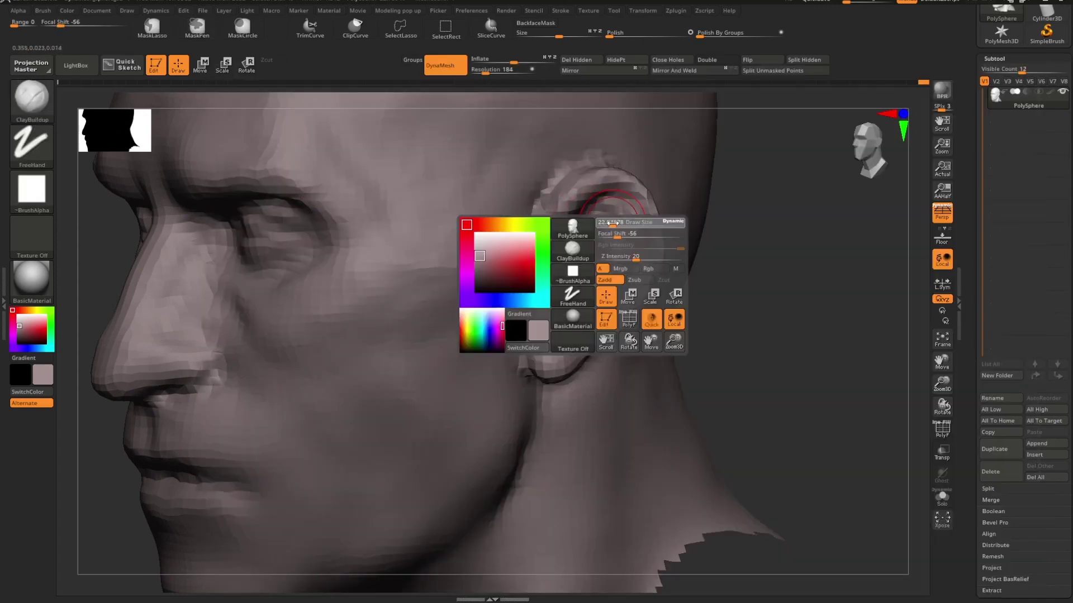
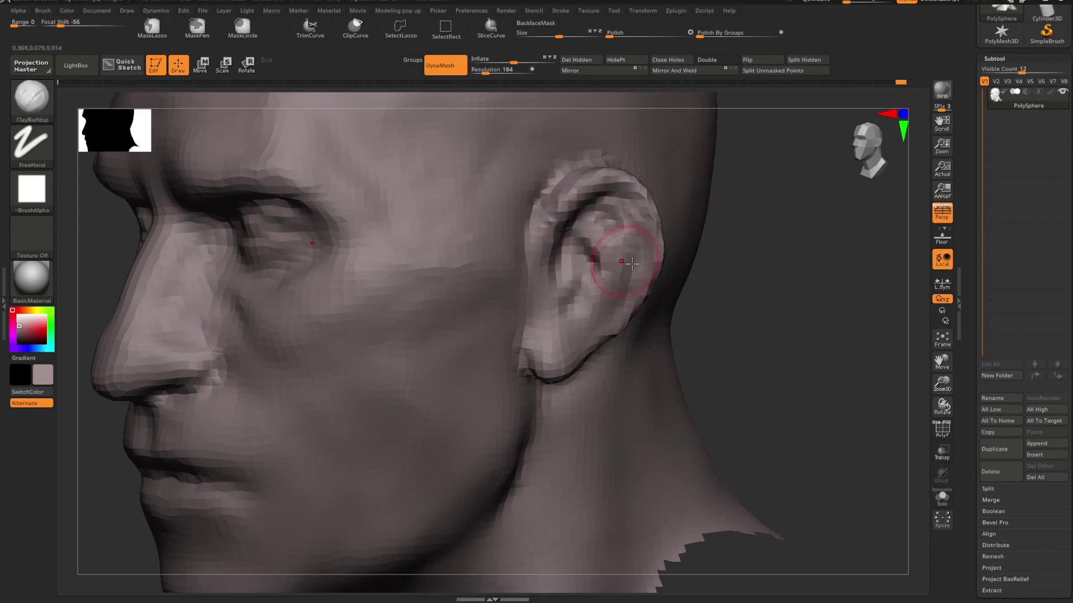
mouse_move(632, 264)
ctrl+right_down()
mouse_move(694, 261)
mouse_move(735, 272)
mouse_move(726, 278)
mouse_move(710, 256)
mouse_move(694, 259)
mouse_move(755, 266)
mouse_move(745, 241)
ctrl+right_up()
Step: Carve a groove between the ear's outer rim and inner fold down towards the lobe with DamStandard
key(b)
key(d)
key(s)
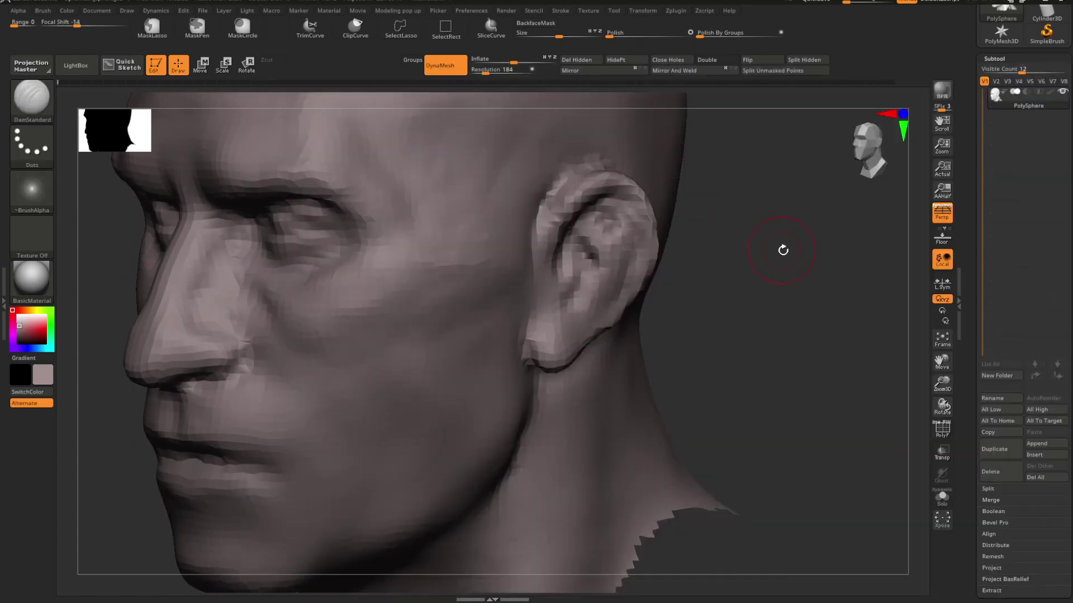
mouse_move(785, 246)
mouse_down()
mouse_move(754, 263)
mouse_move(677, 266)
mouse_up()
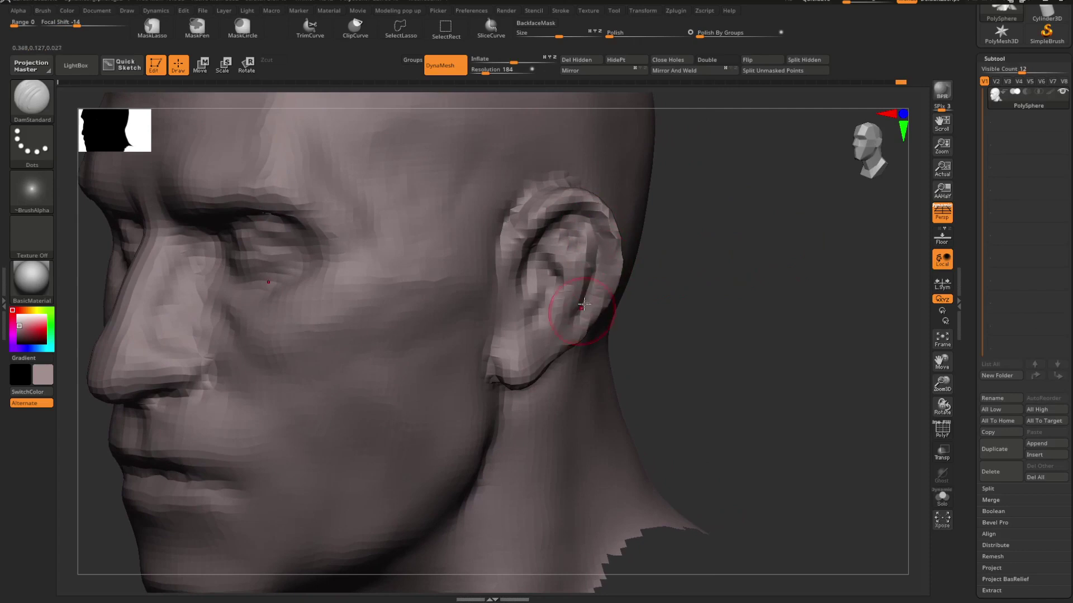
mouse_move(571, 331)
right_down()
mouse_move(702, 305)
mouse_move(635, 314)
mouse_move(671, 324)
right_up()
Step: Adjust how far the ears' outer rims stand out from the head with the Move Topological brush, working from front and behind
key(b)
key(m)
key(t)
key(space)
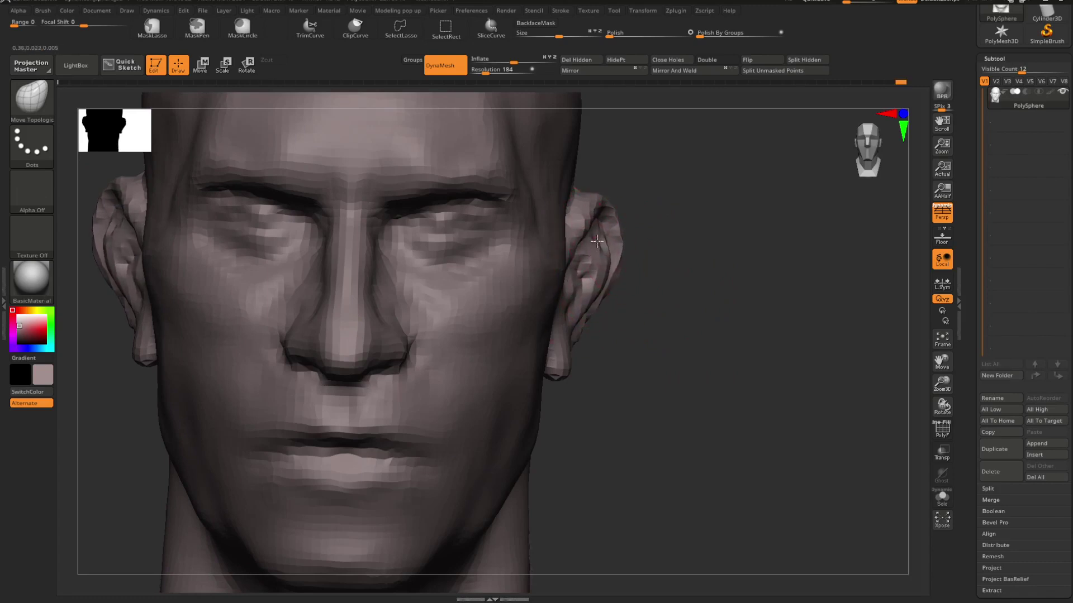
drag(597, 241, 608, 243)
right_drag(678, 264, 576, 270)
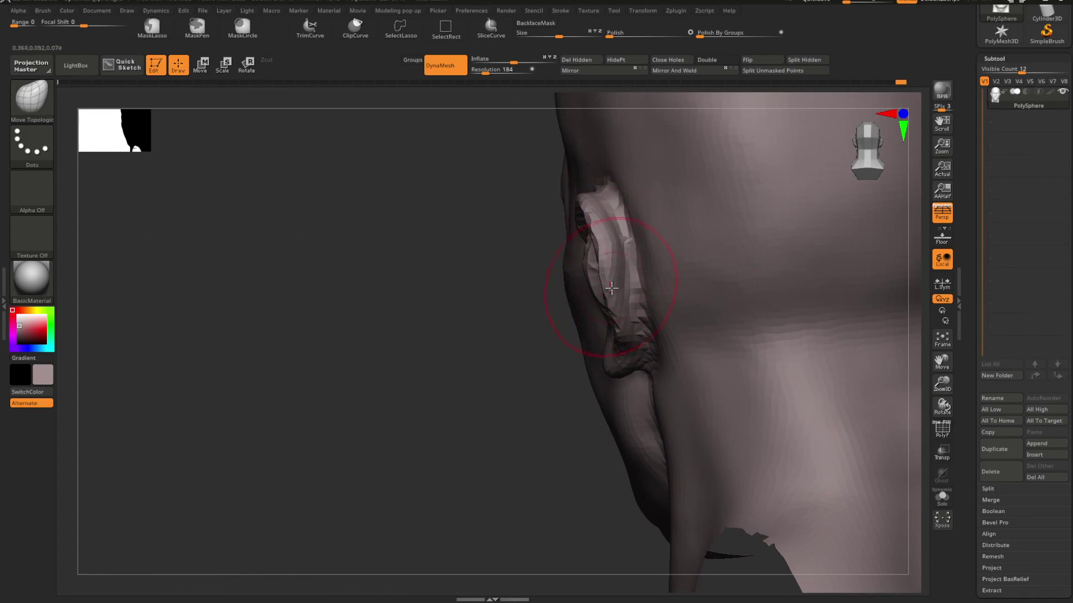
mouse_move(612, 288)
mouse_down()
mouse_move(529, 335)
mouse_move(641, 317)
mouse_move(673, 285)
mouse_move(623, 278)
mouse_up()
key(space)
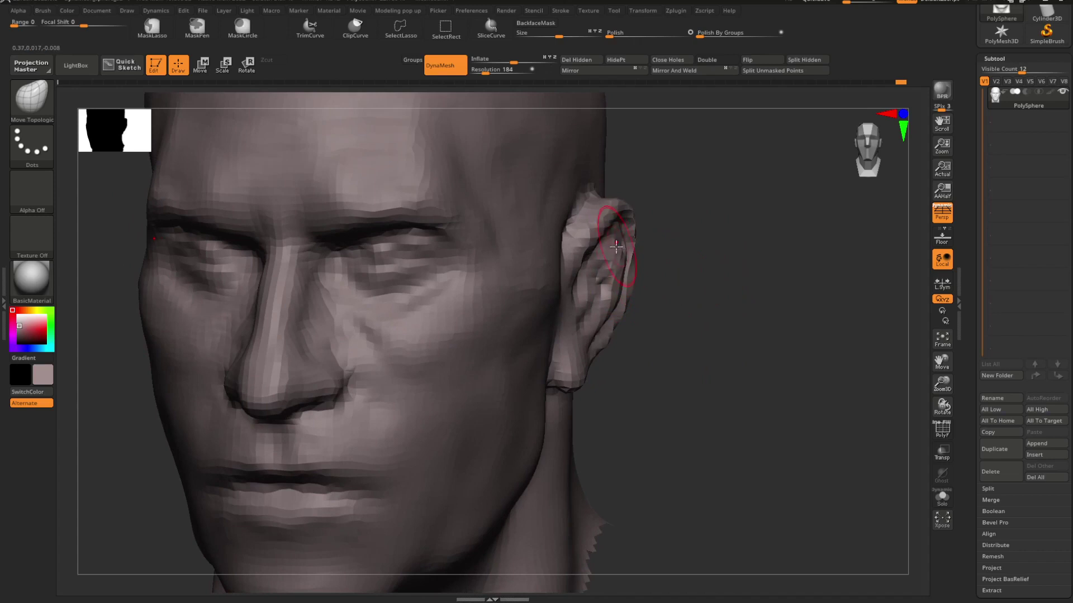
drag(686, 254, 677, 261)
key(space)
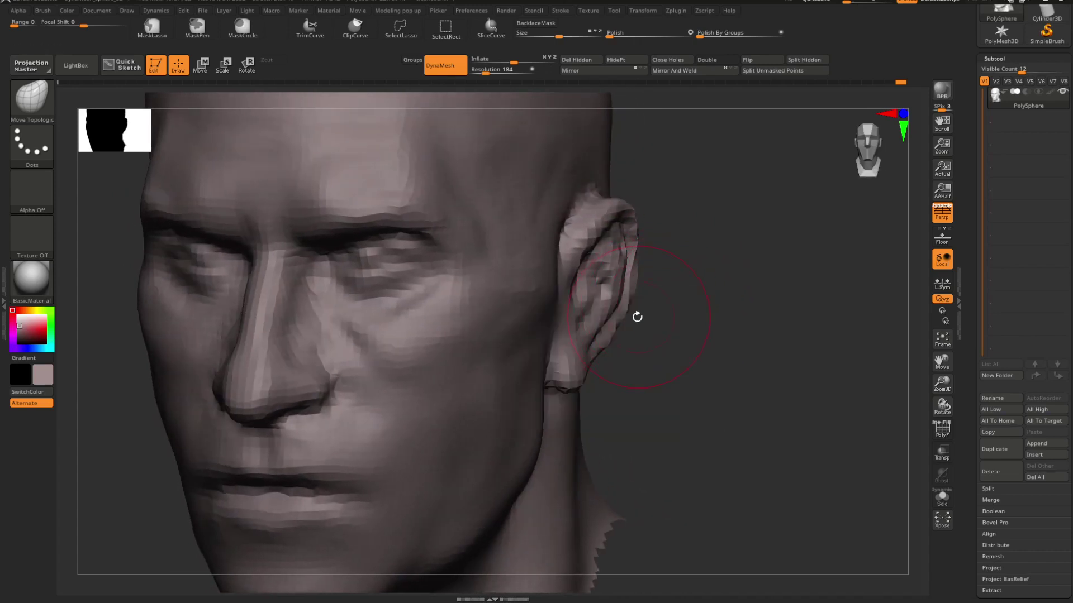
Step: Refine the tilt and rear contour of the ears from behind with the Move Topological brush at varied draw sizes
drag(692, 307, 503, 322)
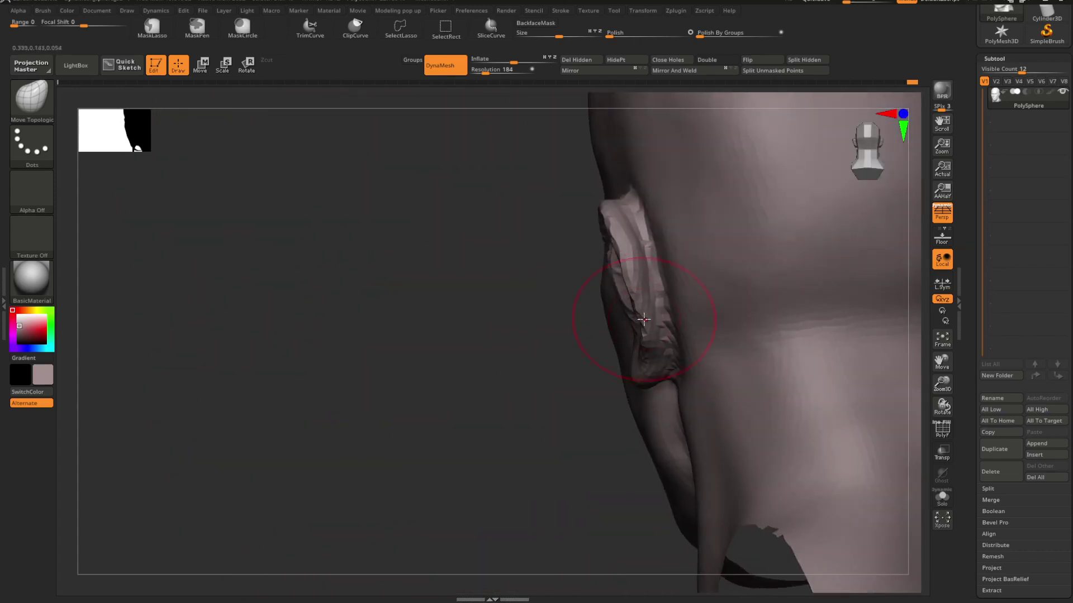
drag(602, 224, 436, 364)
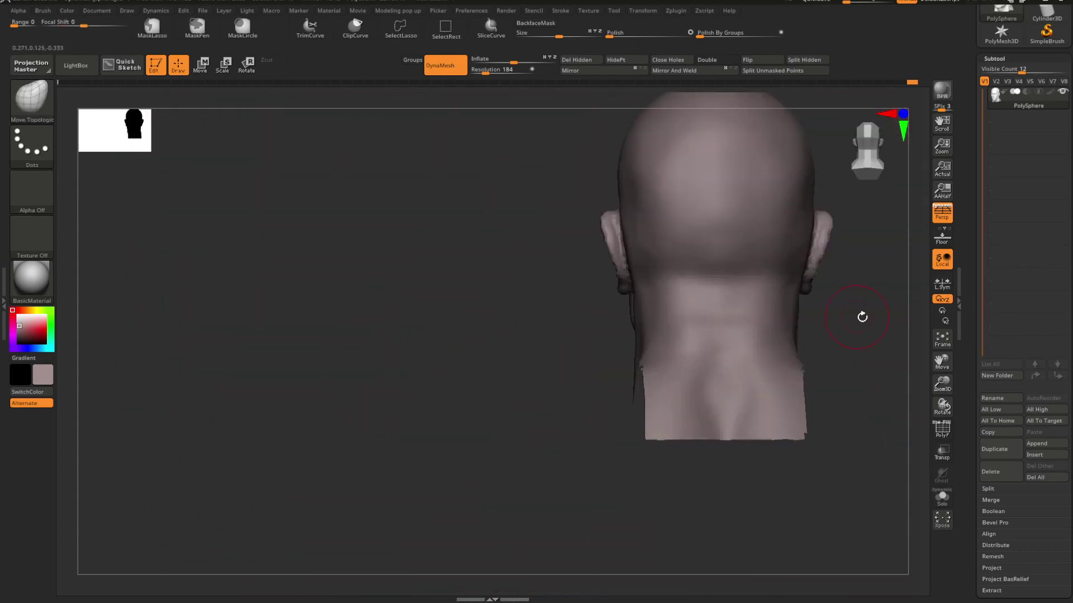
mouse_move(836, 314)
alt+mouse_down()
mouse_move(678, 346)
mouse_move(793, 325)
mouse_move(669, 339)
alt+mouse_up()
key(space)
key(space)
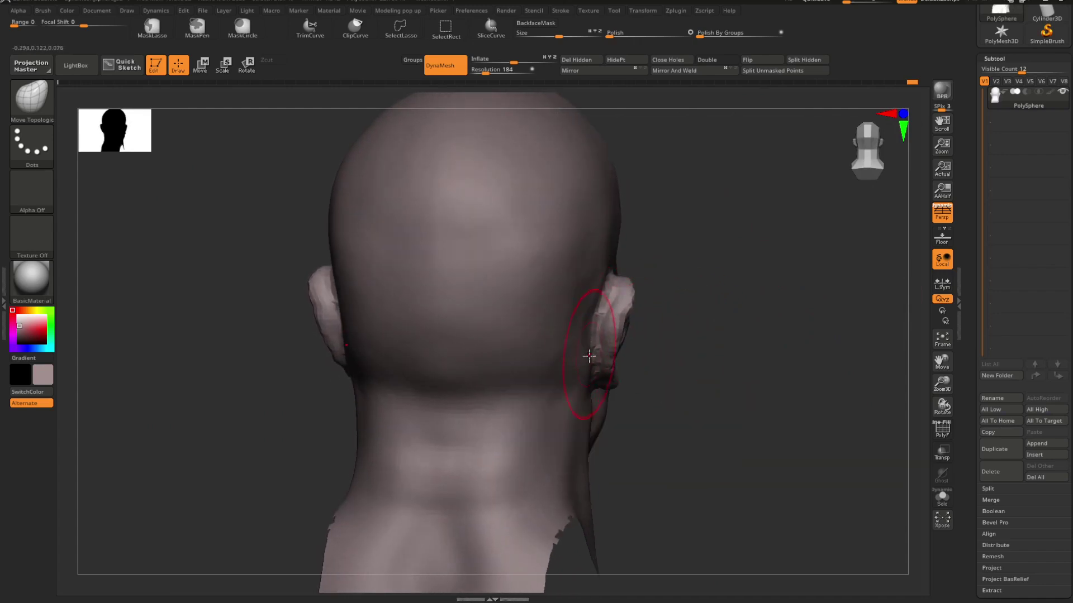
shift+drag(642, 347, 660, 343)
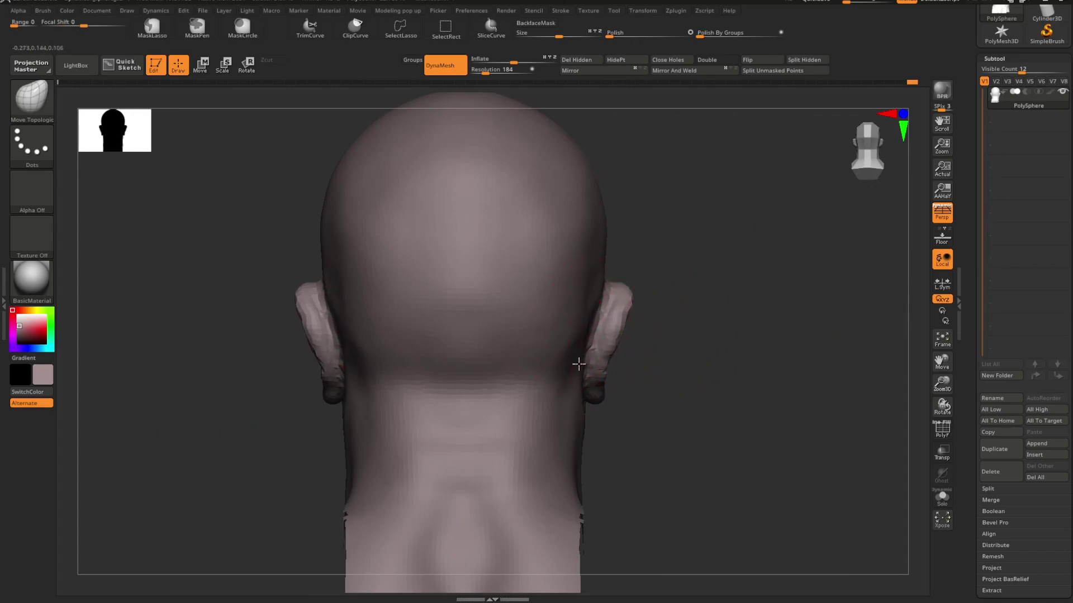
key(space)
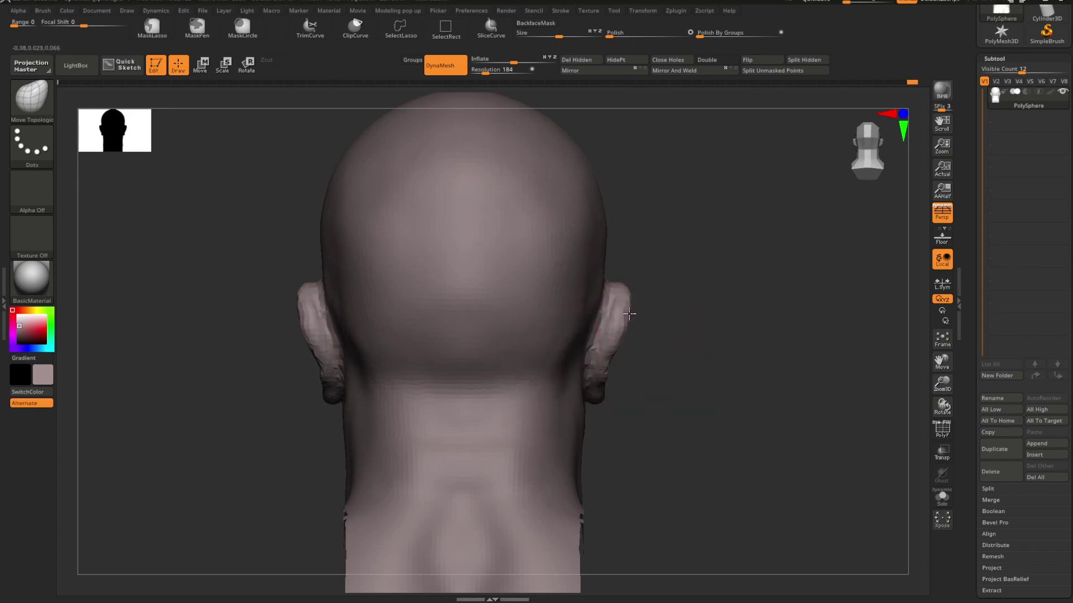
Step: Smooth the surface behind the earlobe where it meets the jaw and neck
drag(642, 305, 777, 335)
alt+drag(635, 378, 515, 385)
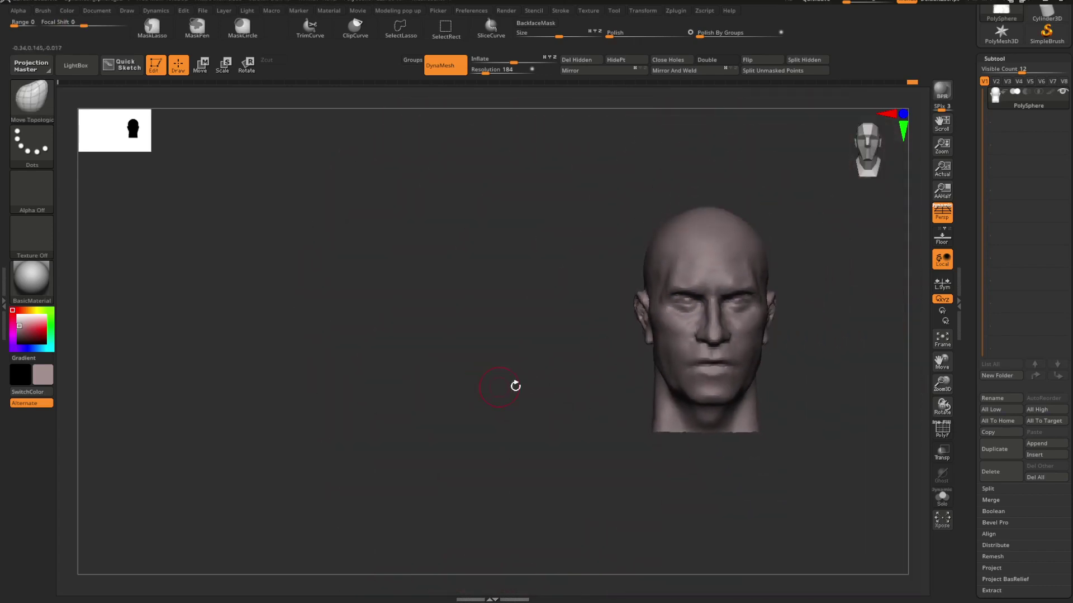
drag(782, 375, 804, 374)
mouse_move(803, 374)
right_down()
mouse_move(639, 347)
mouse_move(656, 366)
mouse_move(683, 352)
mouse_move(615, 349)
mouse_move(716, 333)
mouse_move(660, 343)
mouse_move(706, 374)
mouse_move(792, 365)
mouse_move(734, 321)
right_up()
right_click(734, 322)
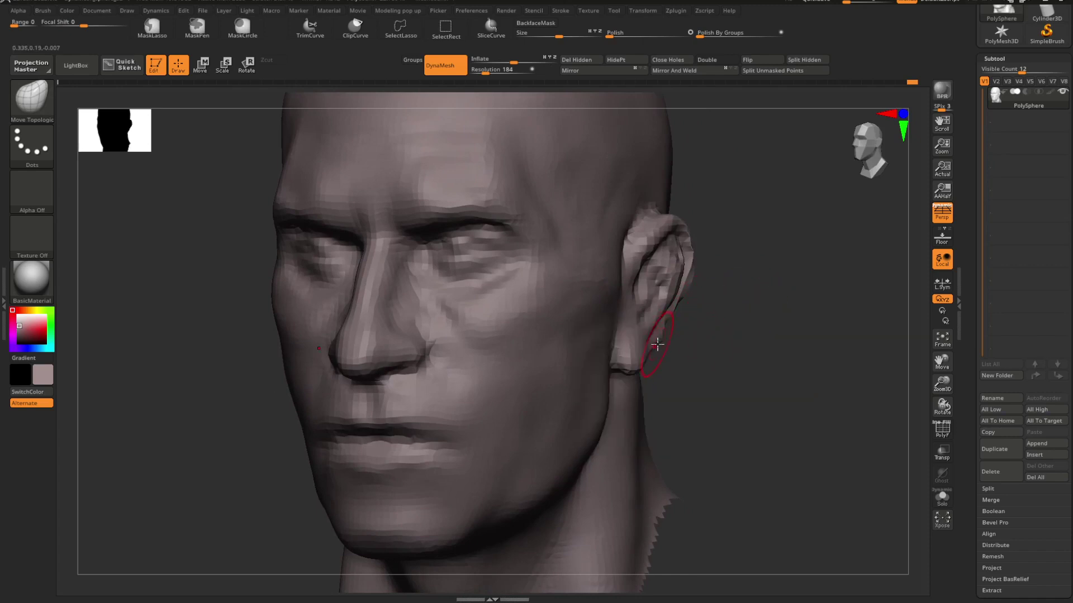
right_drag(653, 338, 682, 346)
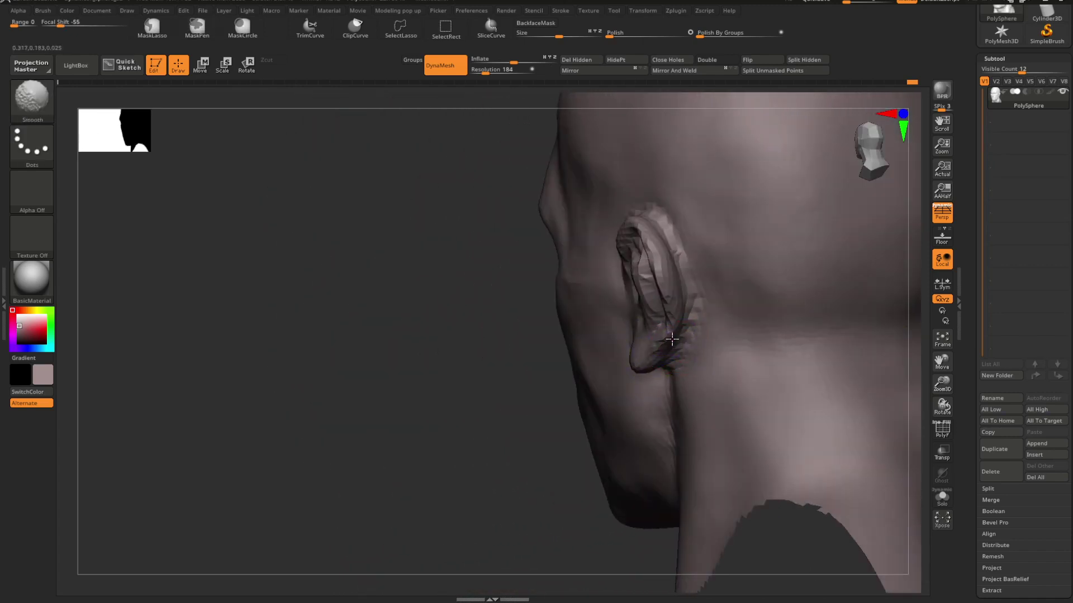
right_drag(618, 381, 688, 348)
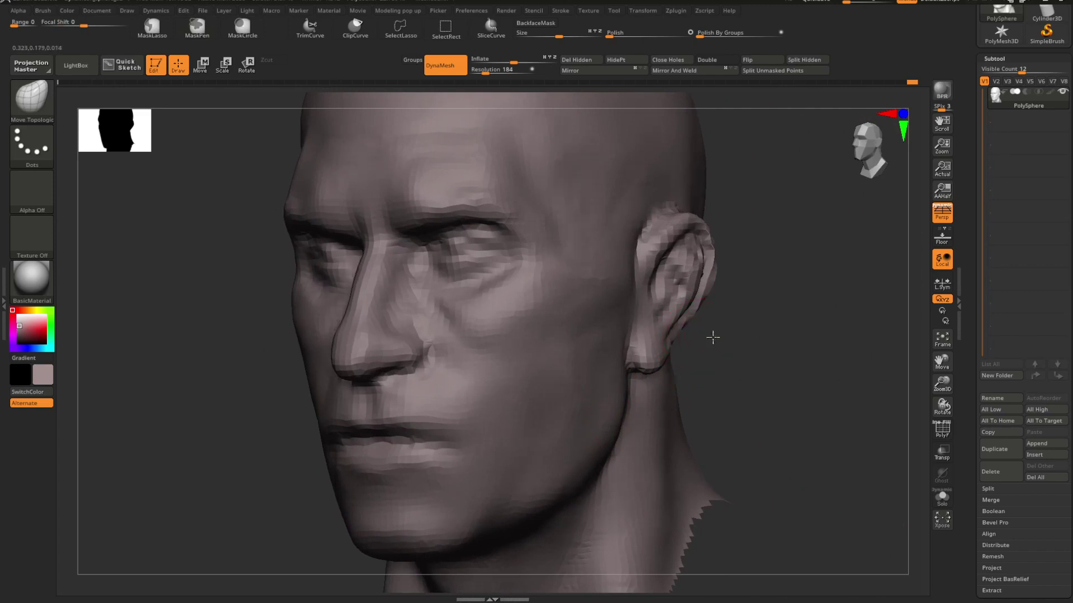
mouse_move(711, 337)
shift+right_down()
mouse_move(809, 347)
mouse_move(681, 335)
mouse_move(635, 350)
mouse_move(620, 333)
mouse_move(713, 331)
mouse_move(711, 318)
mouse_move(735, 326)
shift+right_up()
Step: Shape the inner ear with ClayBuildup and carve a groove down behind its front edge with DamStandard
key(b)
key(c)
key(b)
key(space)
key(b)
key(d)
key(s)
drag(539, 306, 538, 338)
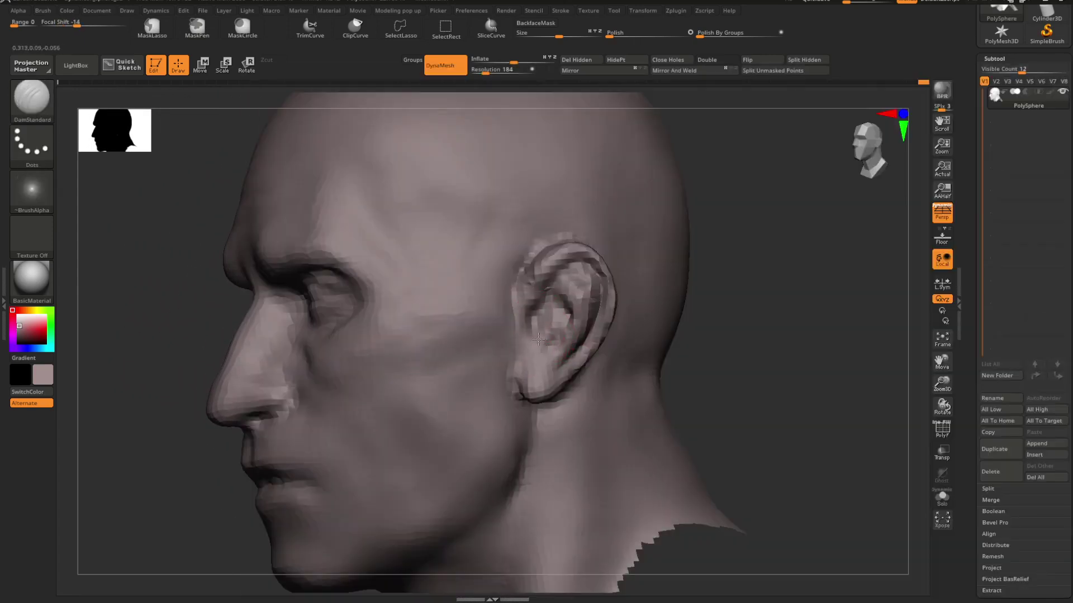
Step: Round out the lower ear above the lobe with the Standard brush
key(b)
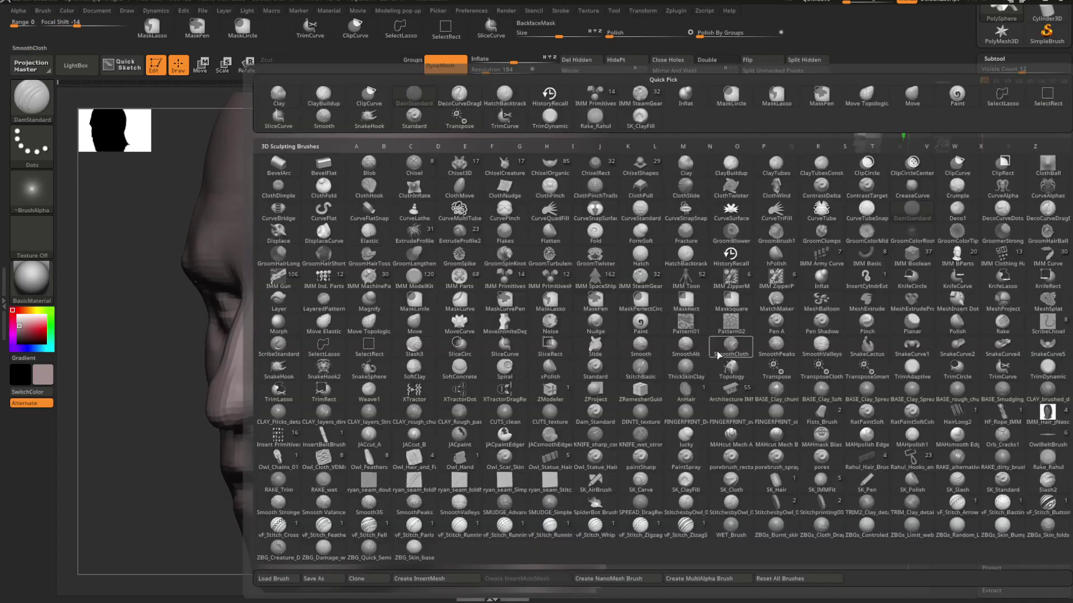
key(s)
key(t)
right_drag(736, 352, 694, 340)
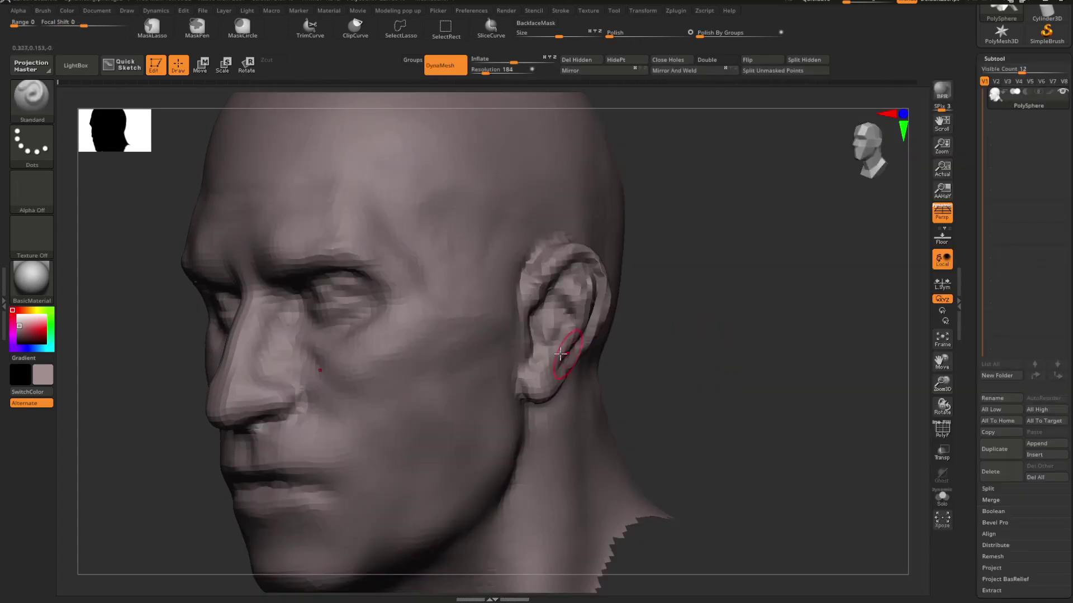
mouse_move(526, 353)
right_down()
mouse_move(672, 350)
mouse_move(629, 343)
mouse_move(647, 306)
mouse_move(649, 321)
mouse_move(649, 306)
mouse_move(745, 317)
right_up()
Step: Reposition the ear's front edge around the canal opening with the Move Topological brush
key(b)
key(m)
key(t)
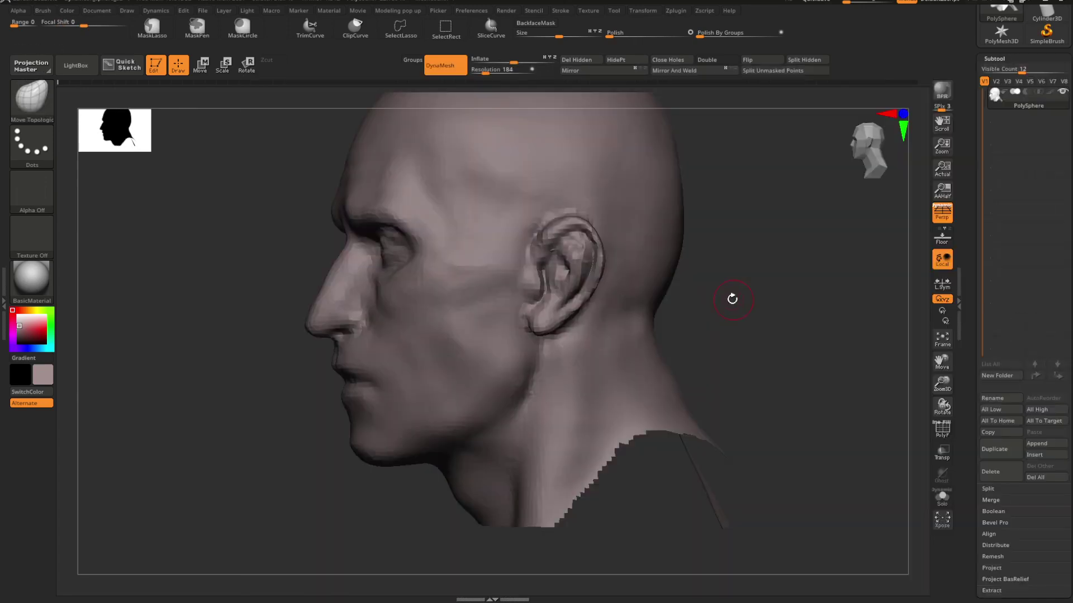
key(space)
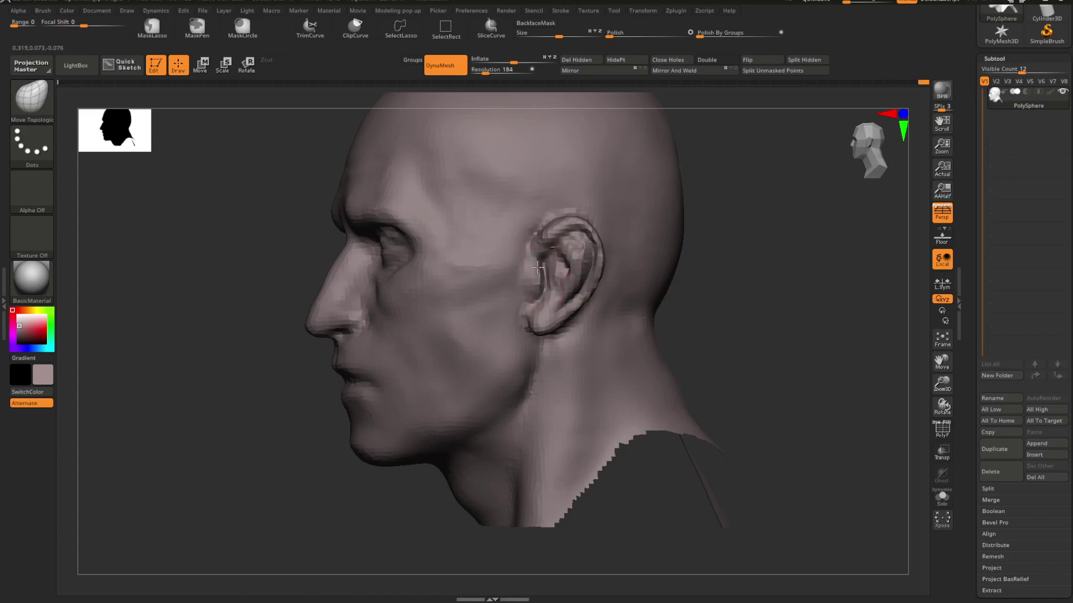
mouse_move(677, 283)
right_down()
mouse_move(704, 292)
mouse_move(540, 281)
right_up()
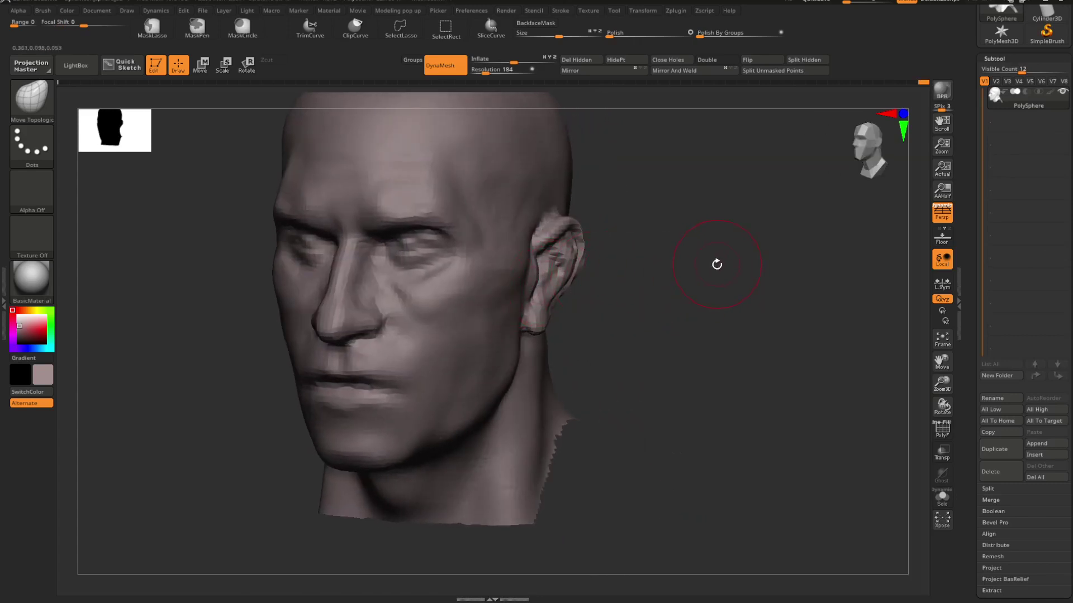
right_drag(713, 265, 657, 271)
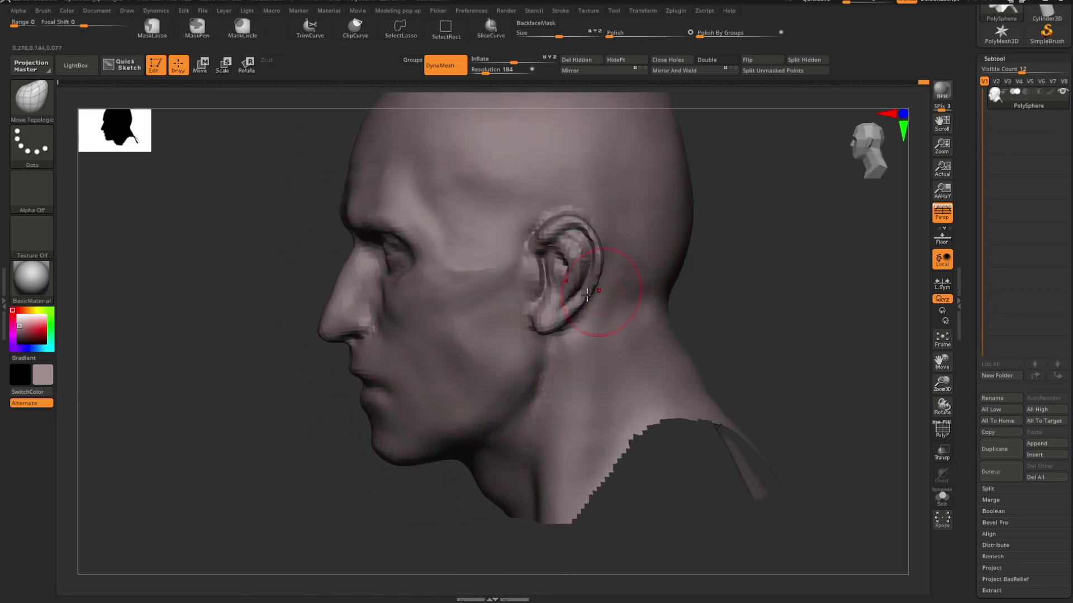
Step: Build up the cheek side of the ear with ClayBuildup and sharpen the crease at its front edge with DamStandard
key(b)
key(c)
key(b)
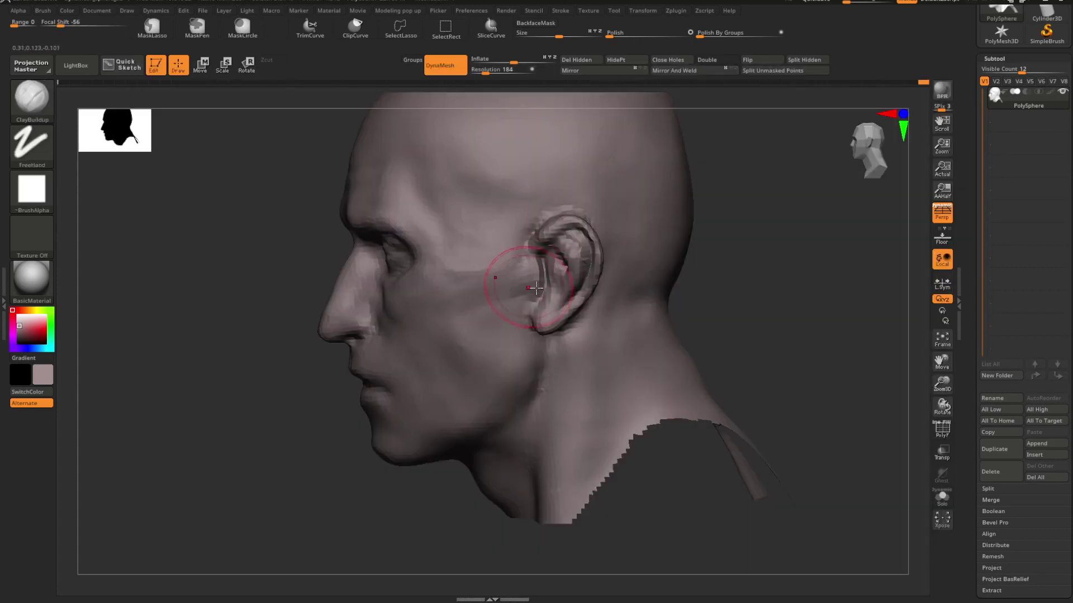
right_drag(536, 288, 695, 288)
key(b)
key(d)
key(s)
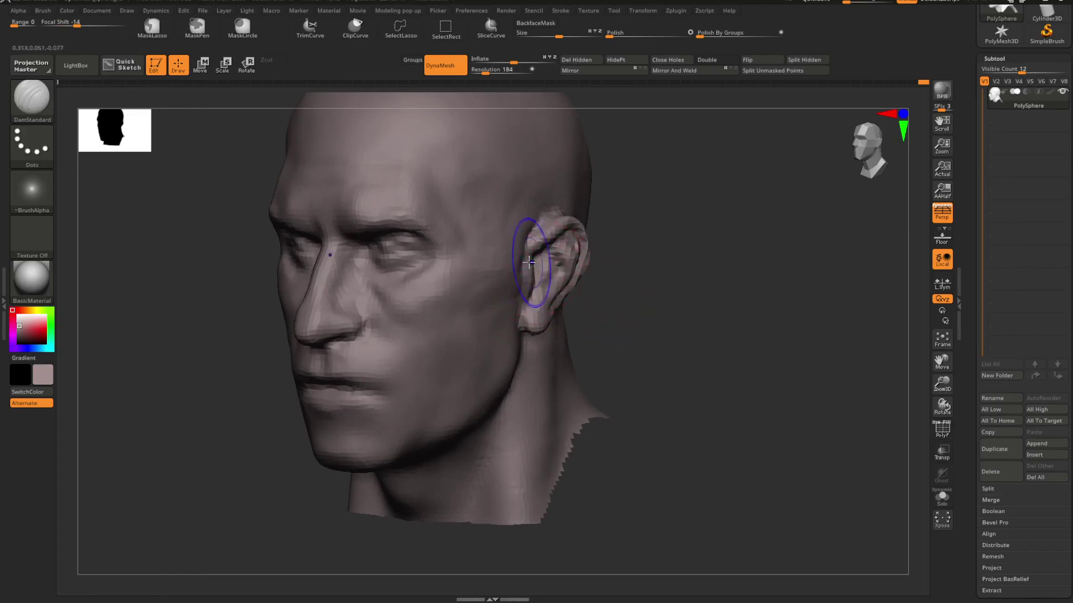
mouse_move(618, 294)
right_down()
mouse_move(656, 282)
mouse_move(604, 294)
mouse_move(687, 328)
mouse_move(693, 297)
right_up()
Step: Pull the small flap in front of the ear canal into shape with Move Topological at a reduced draw size
key(b)
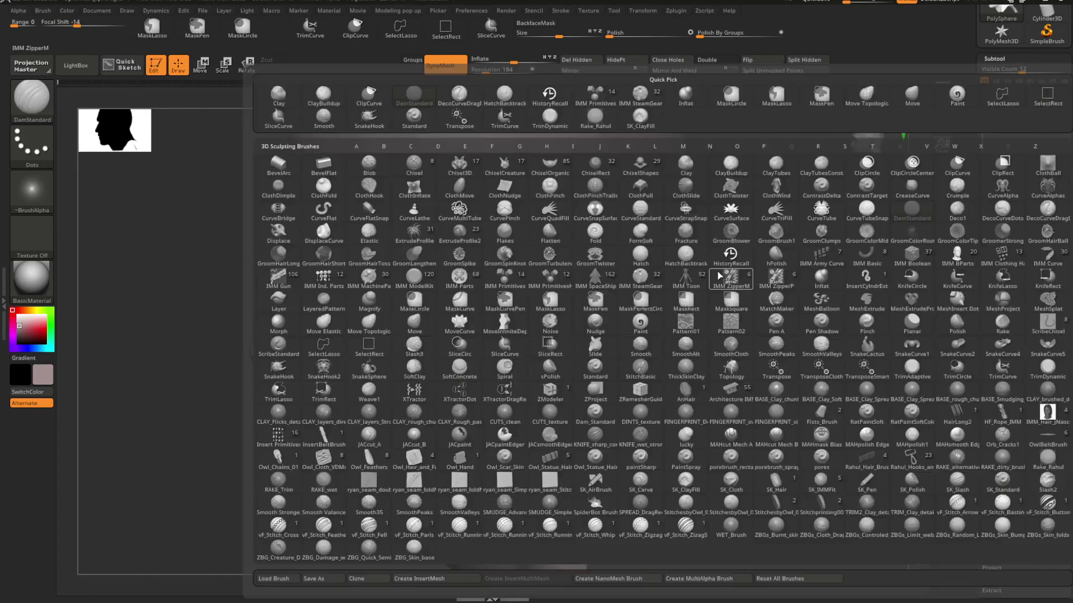
key(m)
key(t)
key(space)
right_drag(735, 247, 723, 236)
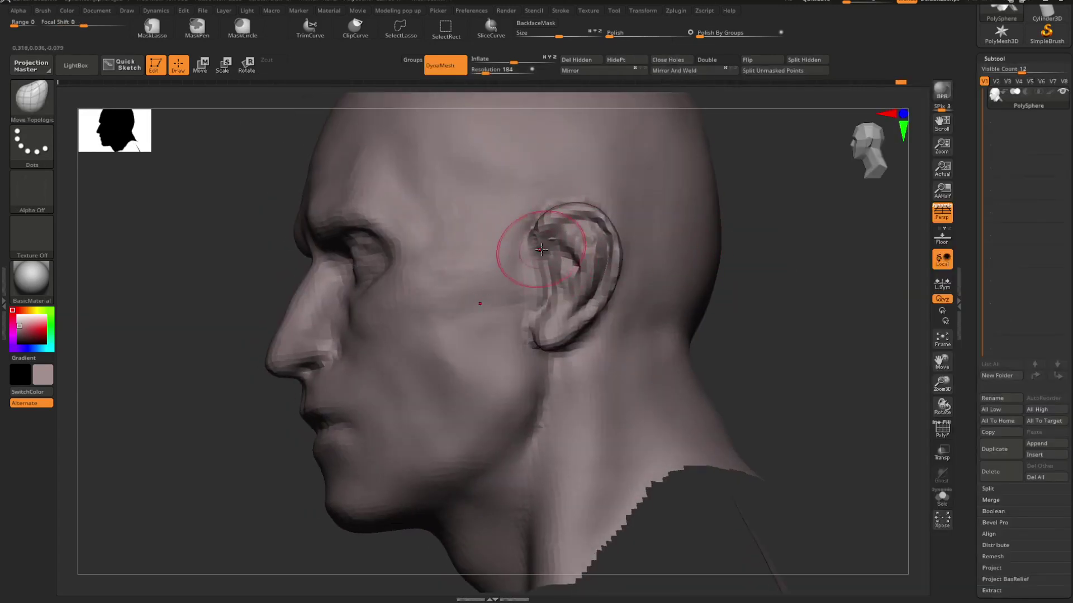
key(space)
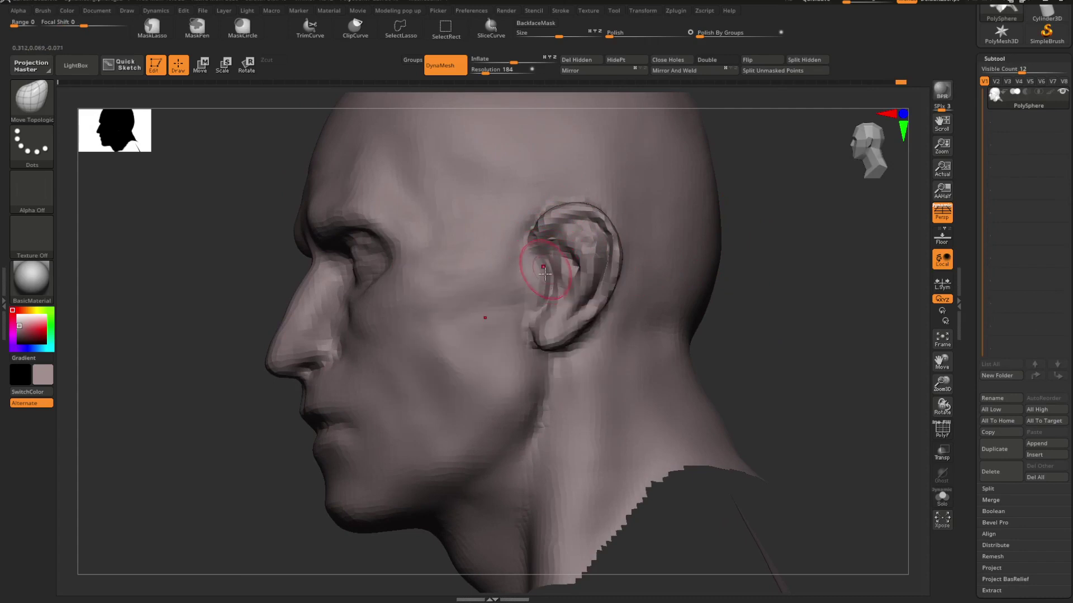
right_drag(593, 286, 673, 284)
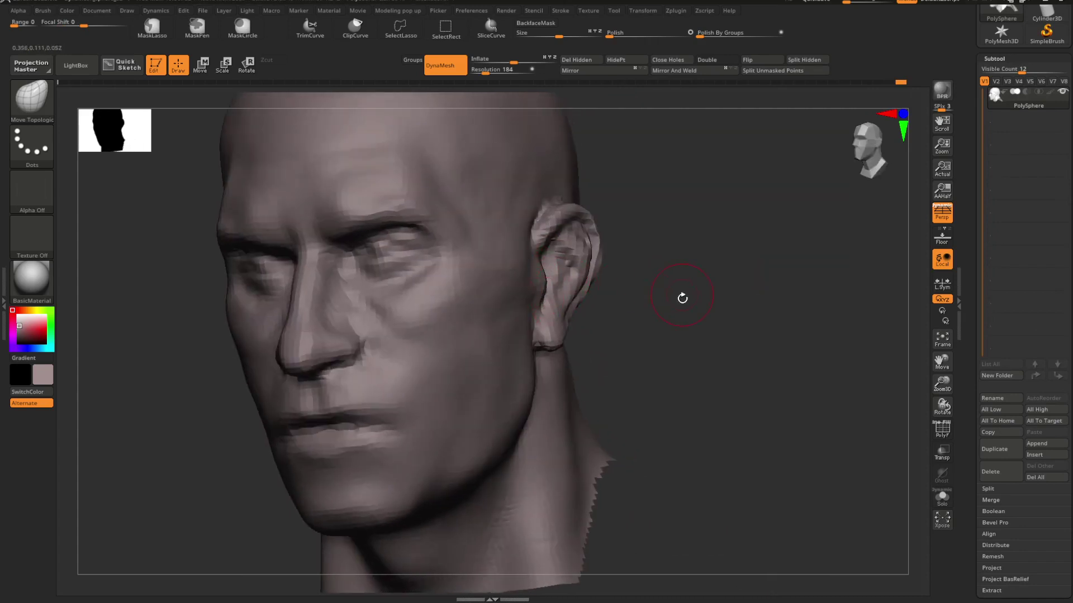
mouse_move(682, 298)
right_down()
mouse_move(604, 301)
mouse_move(659, 304)
mouse_move(699, 274)
mouse_move(711, 311)
mouse_move(716, 278)
right_up()
Step: Define the folds above the earlobe with DamStandard and add volume to the lobe with ClayBuildup
key(b)
key(d)
key(s)
key(b)
key(c)
key(b)
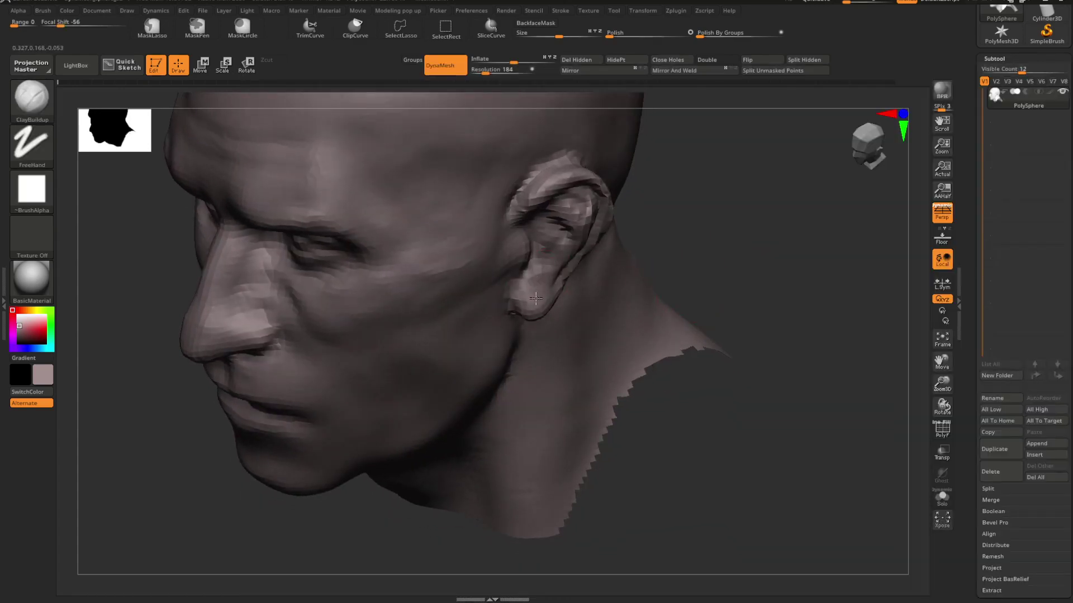
mouse_move(542, 290)
right_down()
mouse_move(709, 227)
mouse_move(680, 276)
mouse_move(615, 291)
mouse_move(653, 303)
mouse_move(639, 297)
right_up()
Step: Reshape the earlobe and the lower rim of the ear with the Move Topological brush
key(b)
key(m)
key(t)
key(space)
right_drag(678, 256, 690, 300)
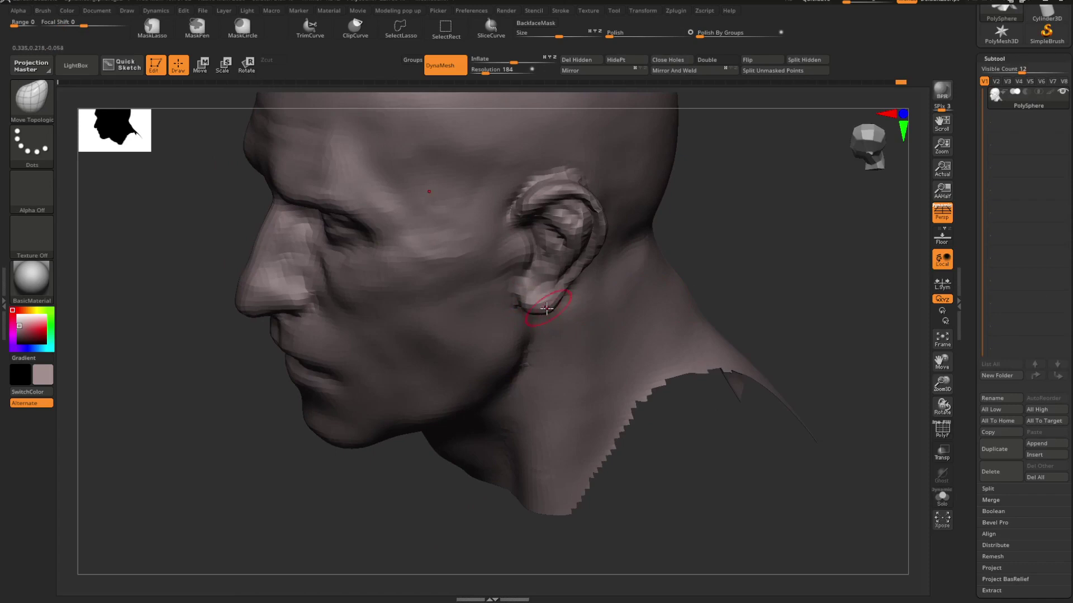
mouse_move(550, 311)
right_down()
mouse_move(733, 237)
mouse_move(678, 280)
mouse_move(589, 315)
mouse_move(613, 283)
right_up()
key(space)
drag(609, 285, 616, 285)
mouse_move(571, 326)
right_down()
mouse_move(579, 307)
mouse_move(599, 347)
mouse_move(618, 308)
mouse_move(648, 309)
mouse_move(586, 319)
mouse_move(547, 310)
right_up()
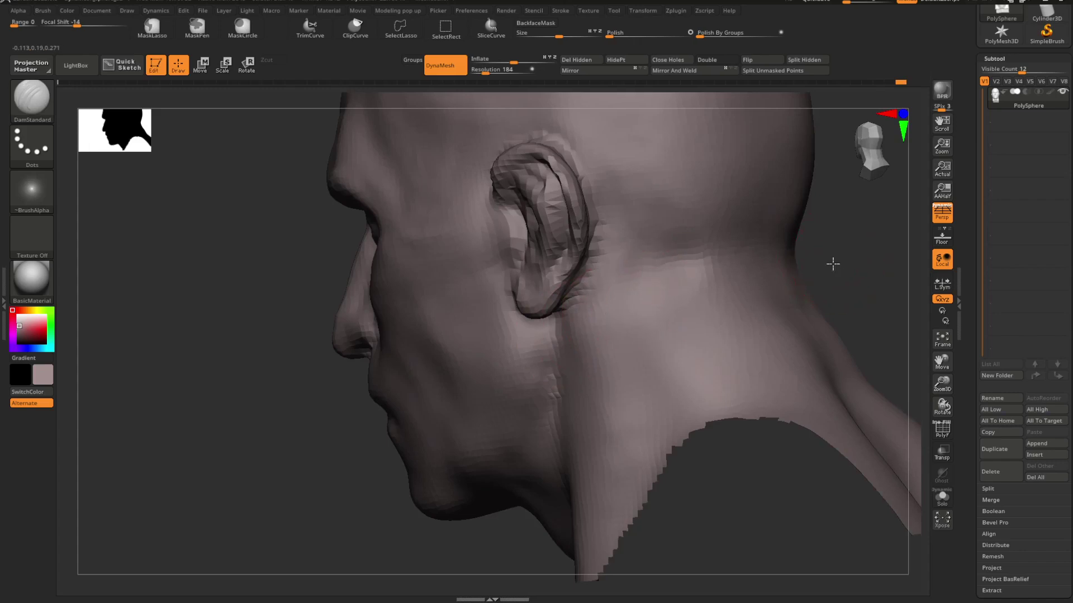
Step: Carve the crease behind the ear from the lobe up along the rim with DamStandard, and unhide the rest of the body
mouse_move(830, 259)
alt+right_down()
mouse_move(706, 275)
mouse_move(715, 213)
alt+right_up()
right_click(707, 273)
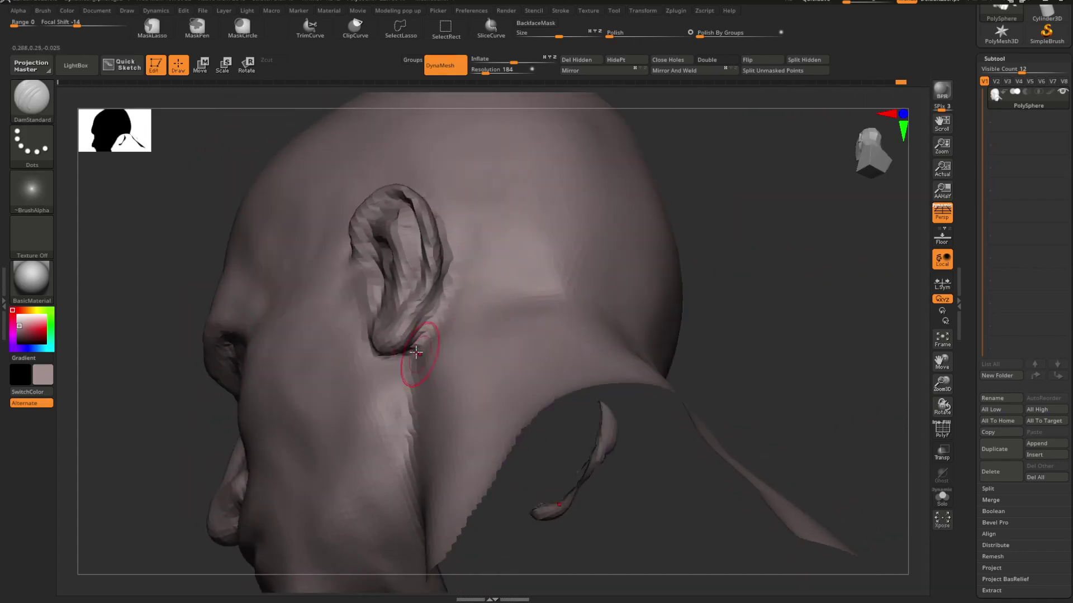
mouse_move(416, 347)
mouse_down()
mouse_move(446, 294)
mouse_move(447, 270)
mouse_up()
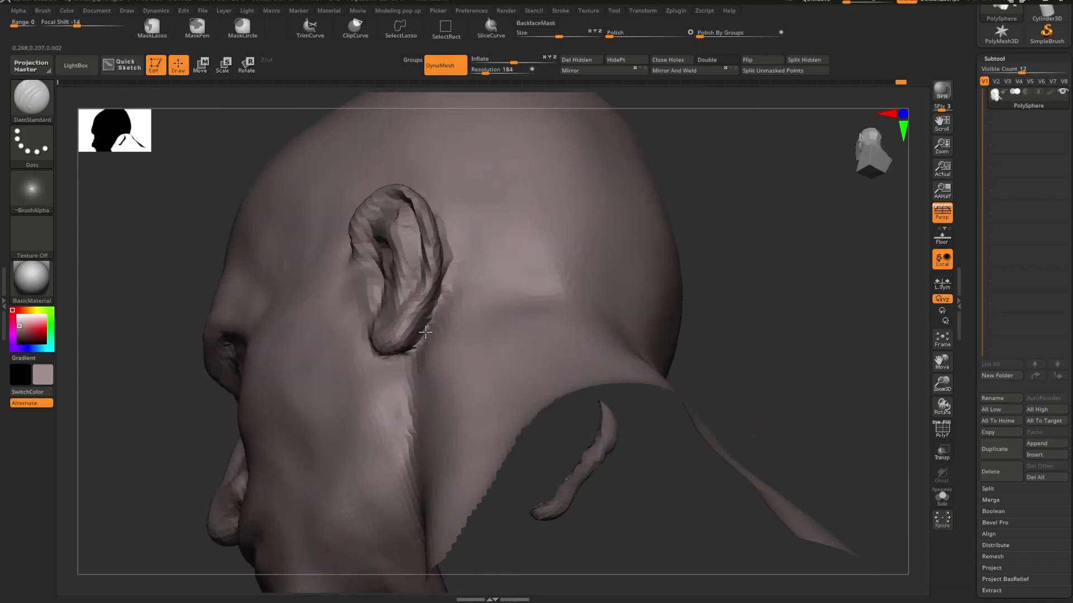
mouse_move(416, 346)
right_down()
mouse_move(735, 253)
mouse_move(665, 246)
mouse_move(639, 271)
mouse_move(625, 263)
mouse_move(653, 290)
mouse_move(620, 300)
mouse_move(642, 287)
mouse_move(614, 272)
mouse_move(646, 296)
mouse_move(708, 284)
mouse_move(687, 297)
mouse_move(692, 268)
mouse_move(752, 254)
mouse_move(709, 280)
mouse_move(709, 268)
mouse_move(696, 275)
right_up()
ctrl+shift+click(626, 285)
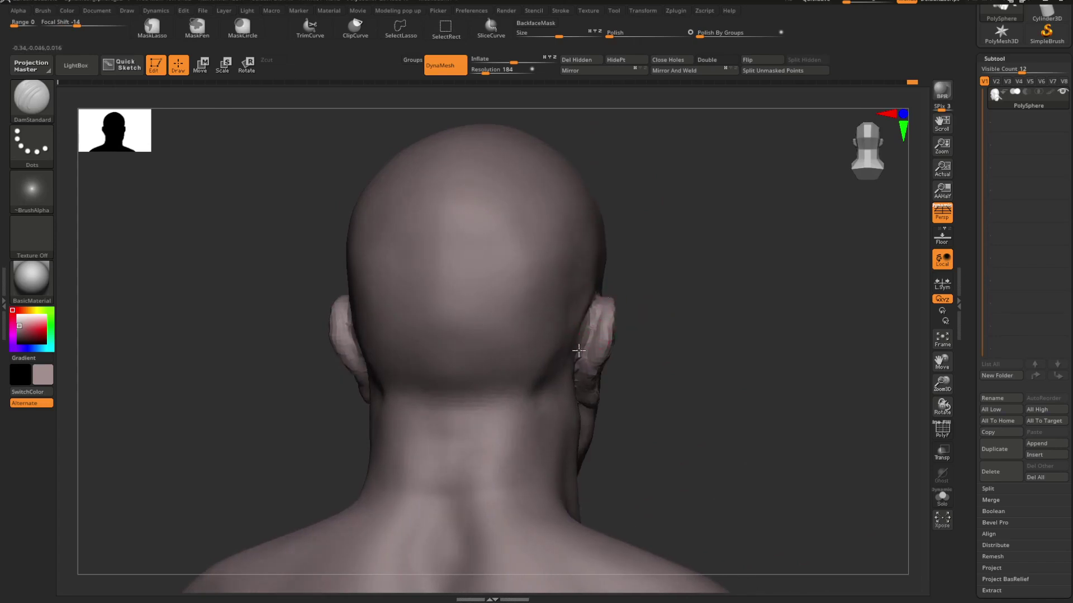
Step: Build up the back surface of the ear with ClayBuildup, with backface masking turned on
mouse_move(652, 305)
right_down()
mouse_move(661, 321)
mouse_move(626, 318)
mouse_move(647, 335)
right_up()
key(b)
key(c)
key(b)
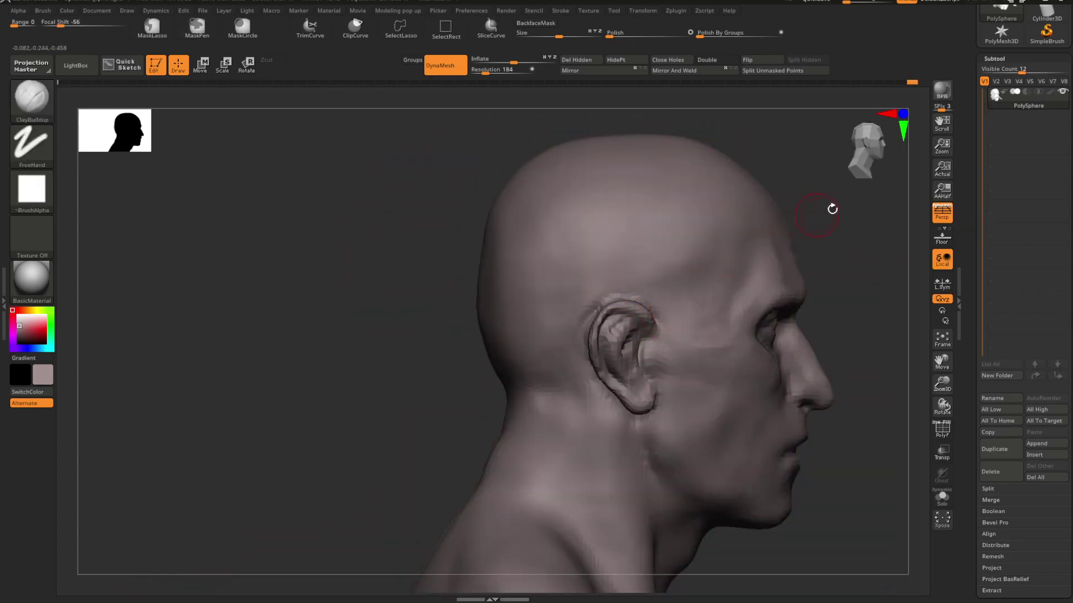
right_drag(830, 208, 437, 84)
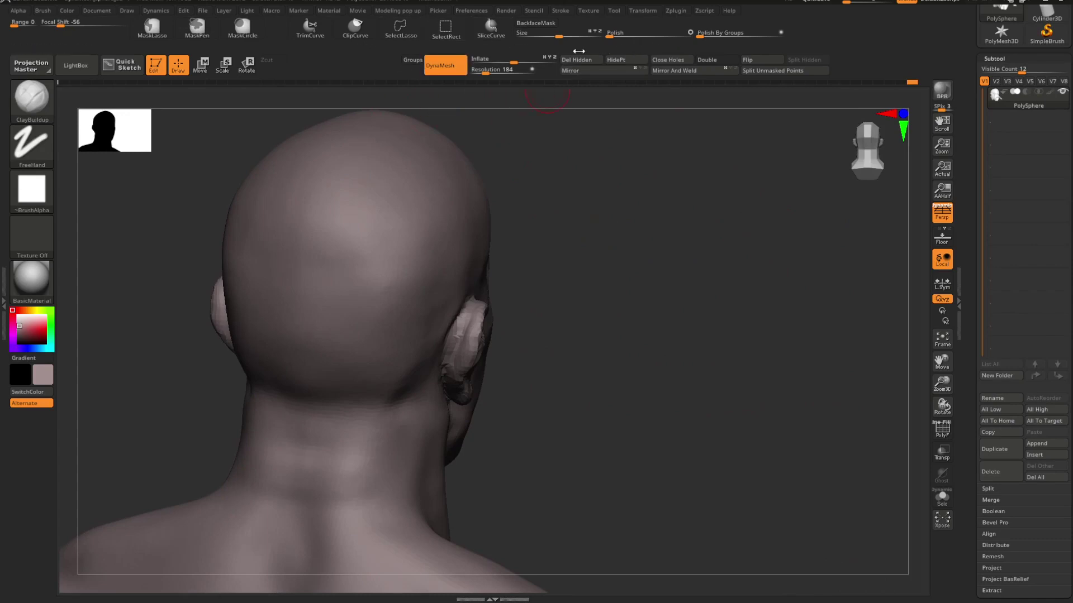
right_drag(556, 99, 488, 302)
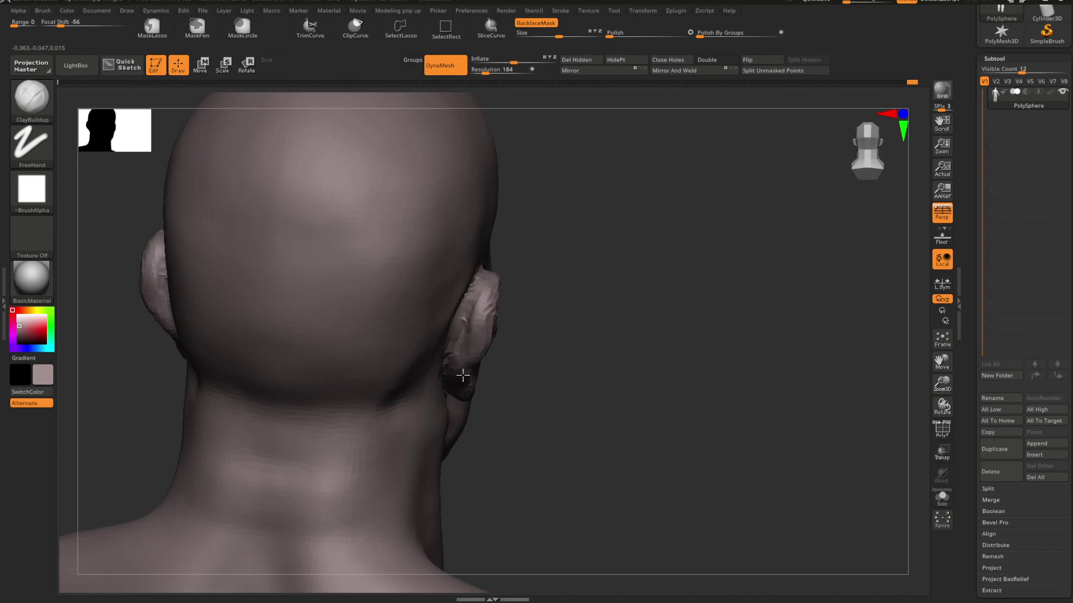
drag(577, 334, 558, 334)
mouse_move(768, 315)
alt+mouse_down()
mouse_move(618, 259)
mouse_move(731, 296)
mouse_move(716, 310)
alt+mouse_up()
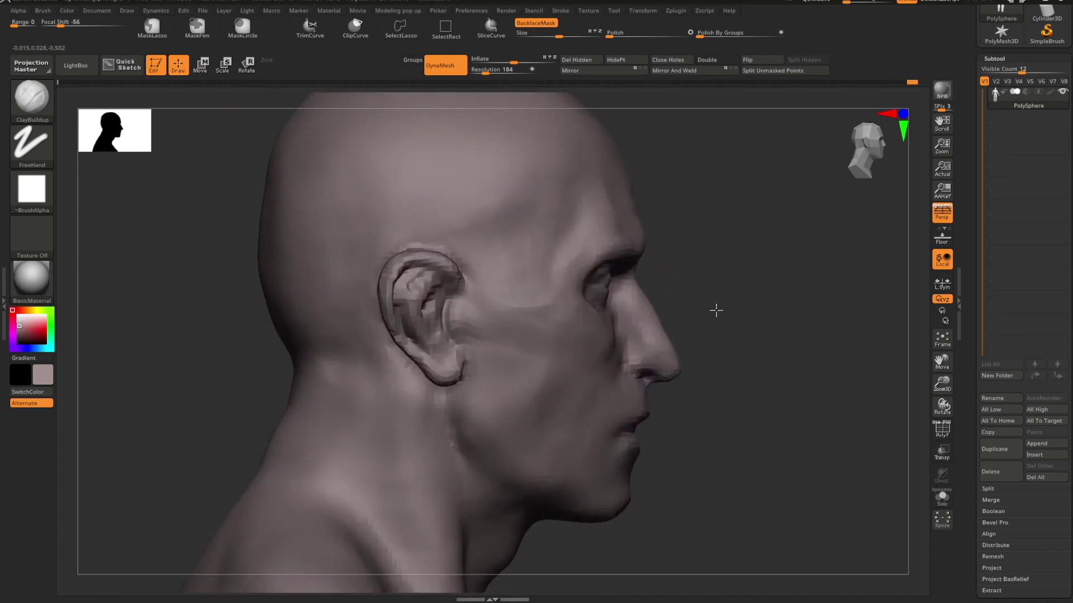
Step: Pull the upper back rim of the ear outward with Move Topological at an adjusted draw size
key(b)
key(m)
key(t)
key(space)
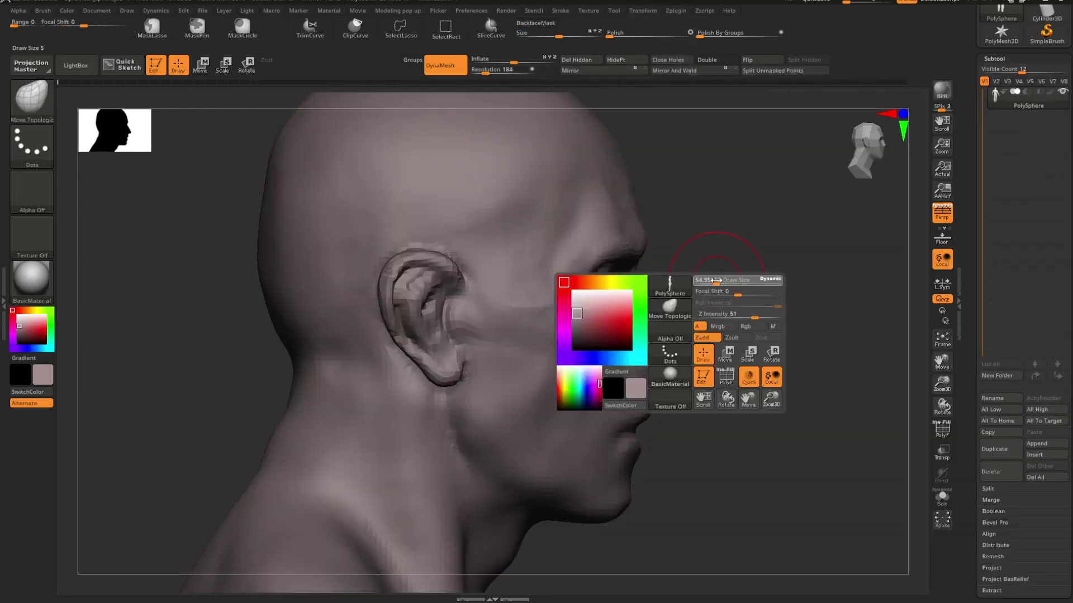
key(space)
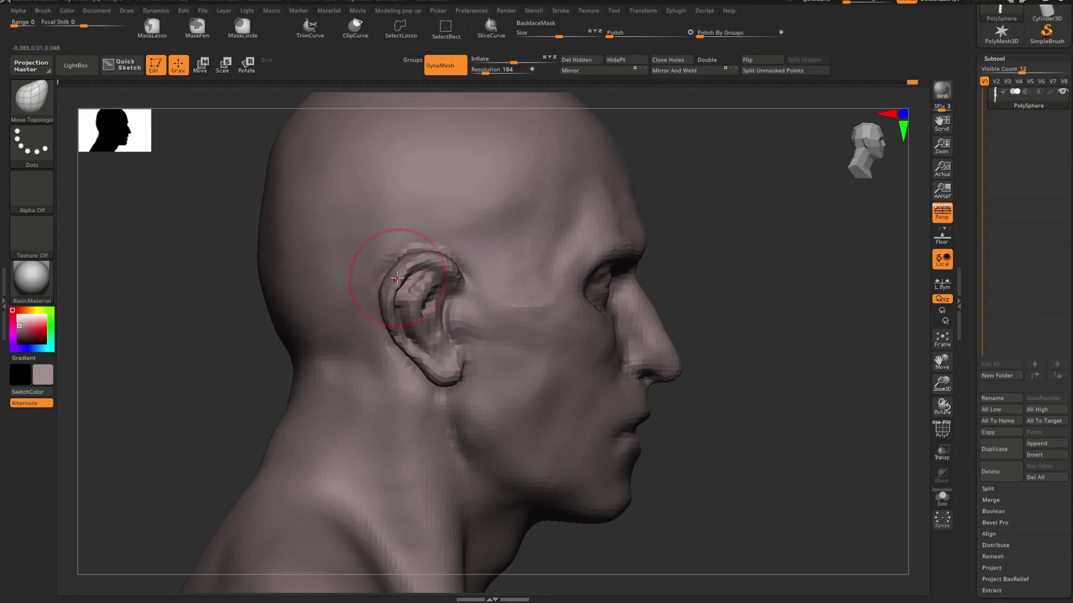
key(space)
drag(402, 271, 395, 271)
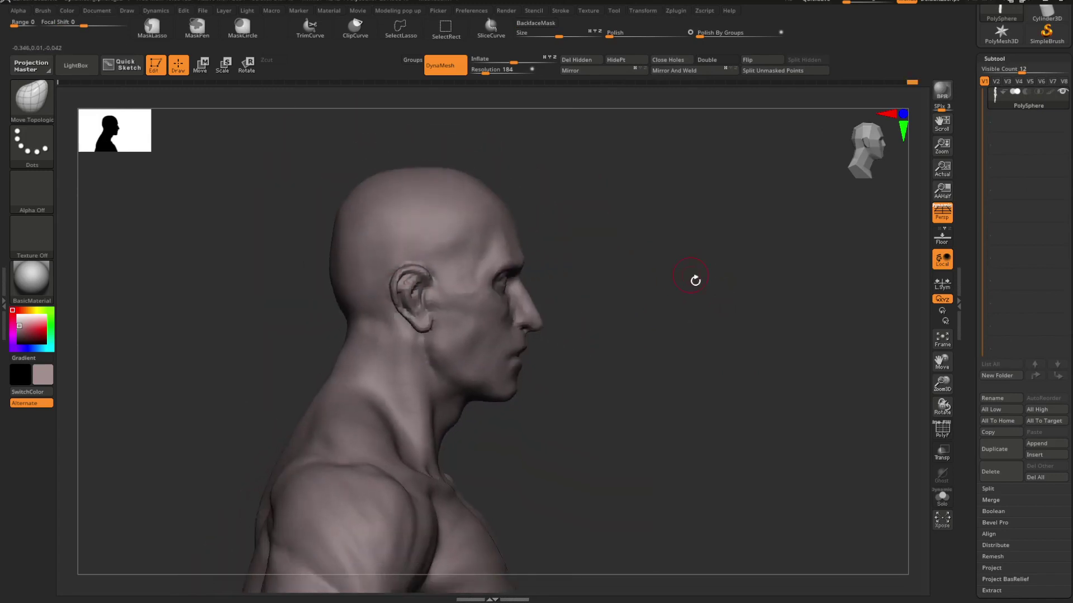
Step: Adjust the ear's outer rim with Move Topological from three-quarter front views of the head
drag(694, 280, 663, 282)
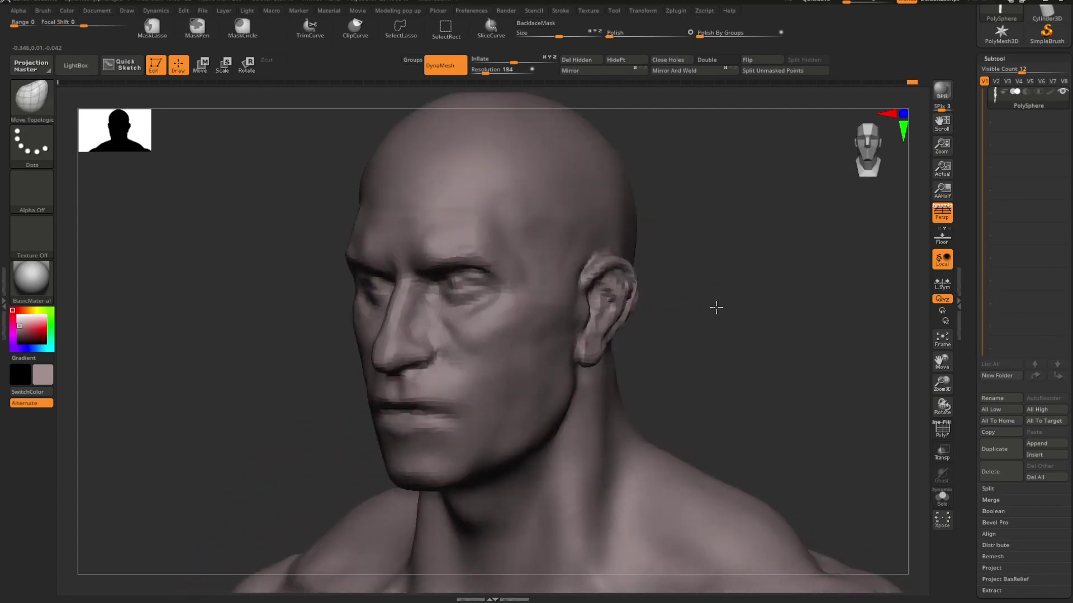
drag(719, 308, 736, 300)
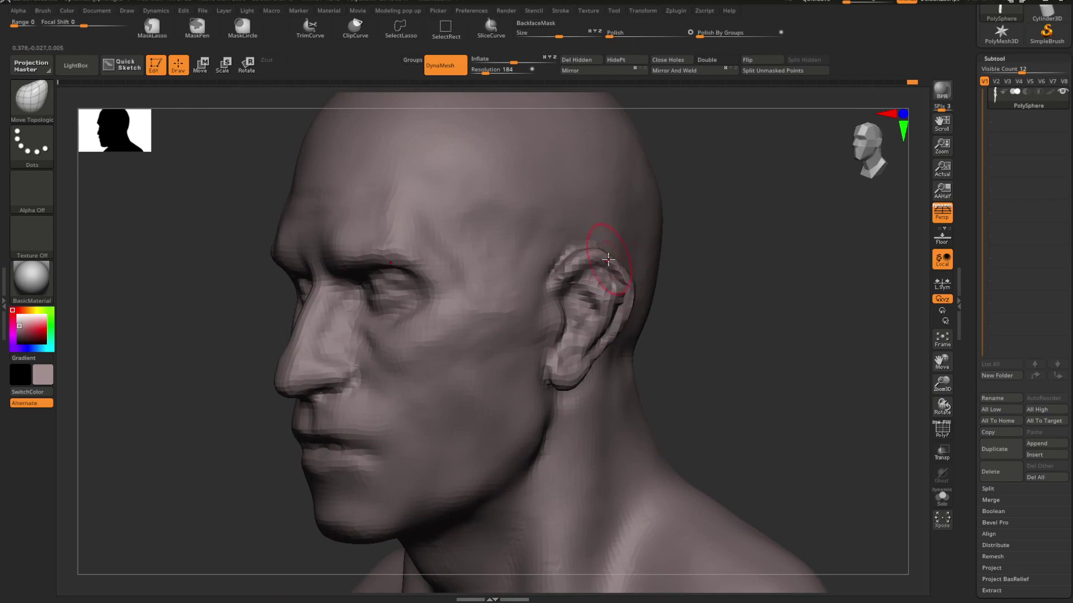
drag(625, 273, 706, 263)
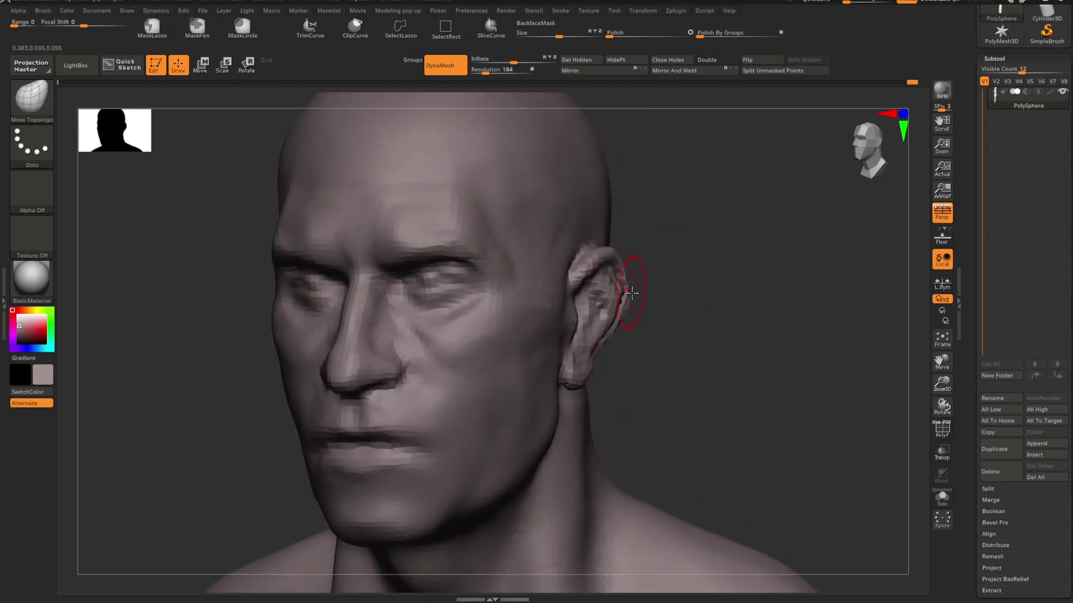
drag(631, 292, 715, 338)
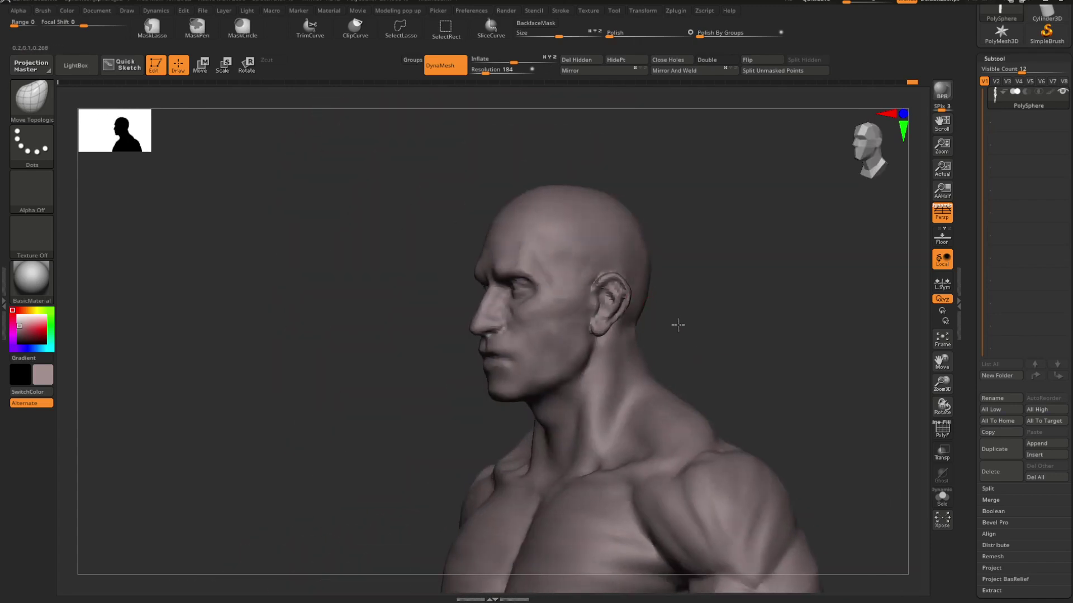
drag(678, 325, 721, 347)
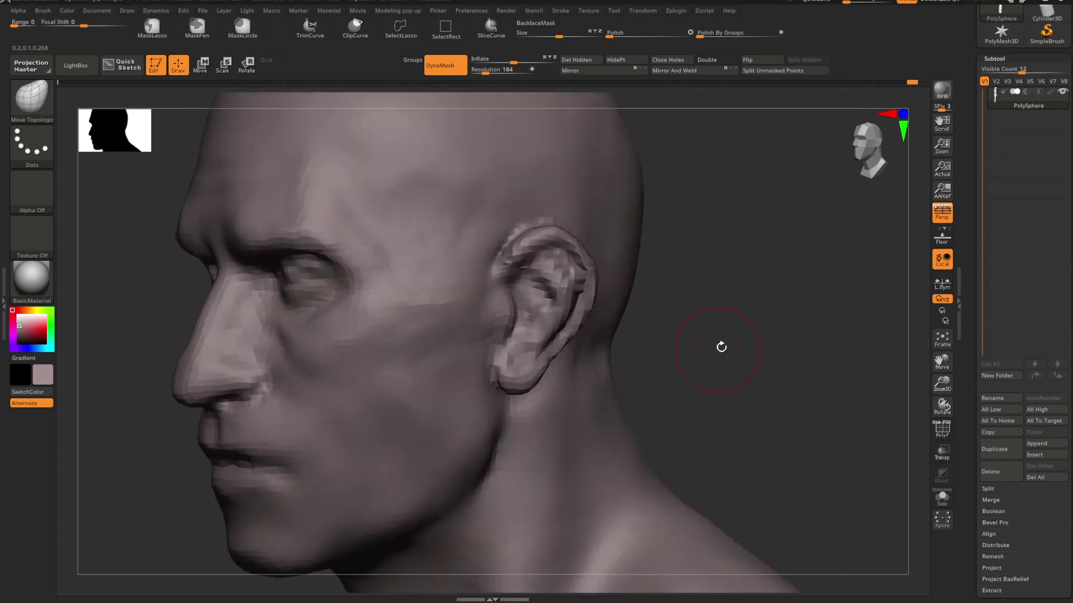
Step: Work into the hollow beneath the ear's upper fold with backface-masked ClayBuildup
key(b)
key(d)
key(s)
key(space)
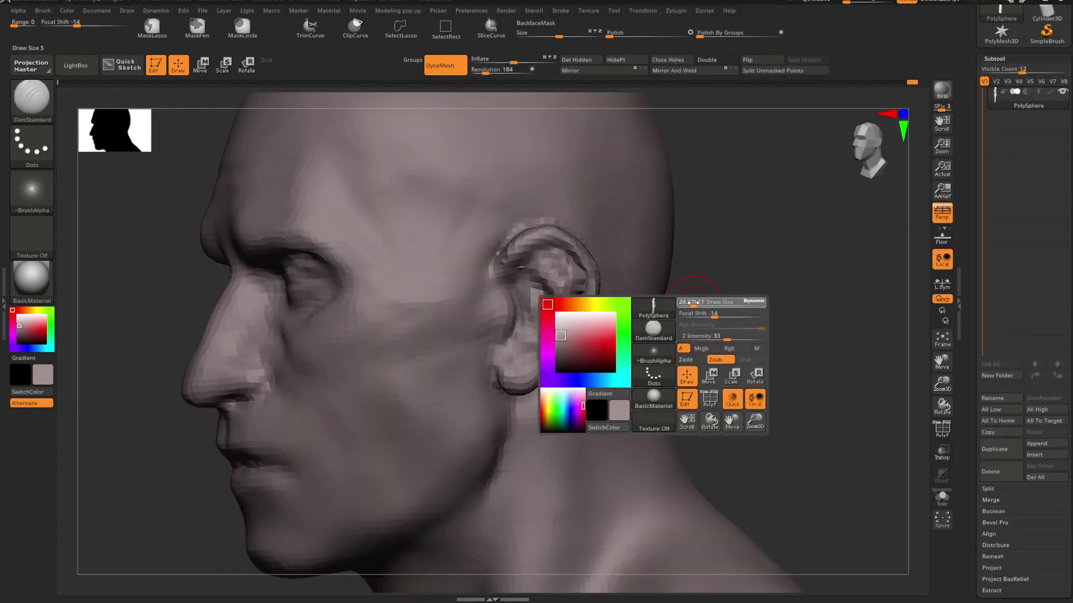
key(b)
key(c)
key(b)
drag(670, 312, 735, 307)
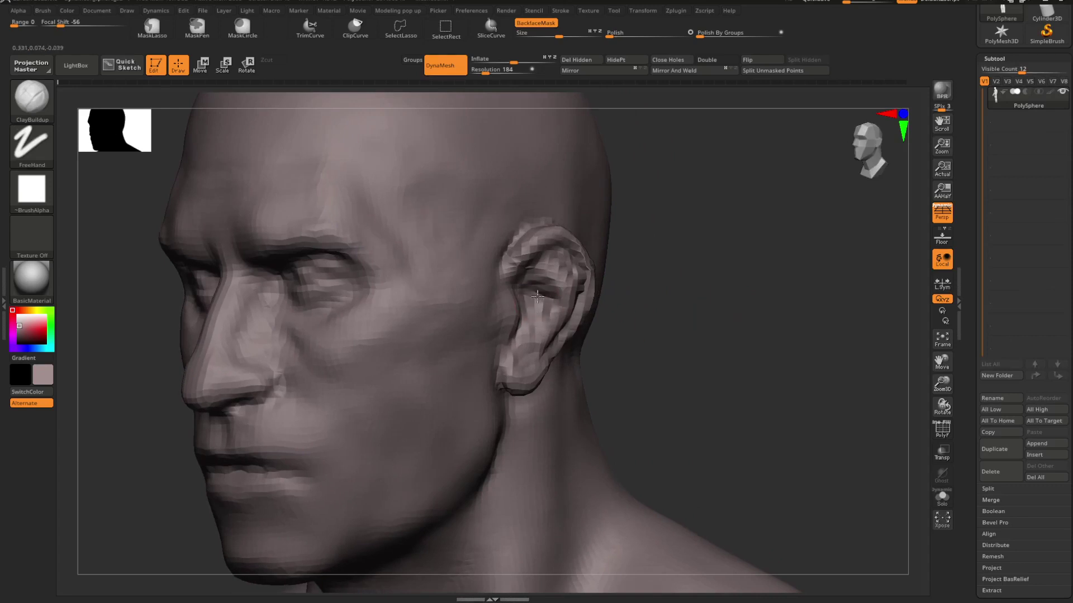
Step: Turn on double-sided display, check the head's wireframe, and deepen the hollow around the ear canal with ClayBuildup
click(715, 63)
key(shift+f)
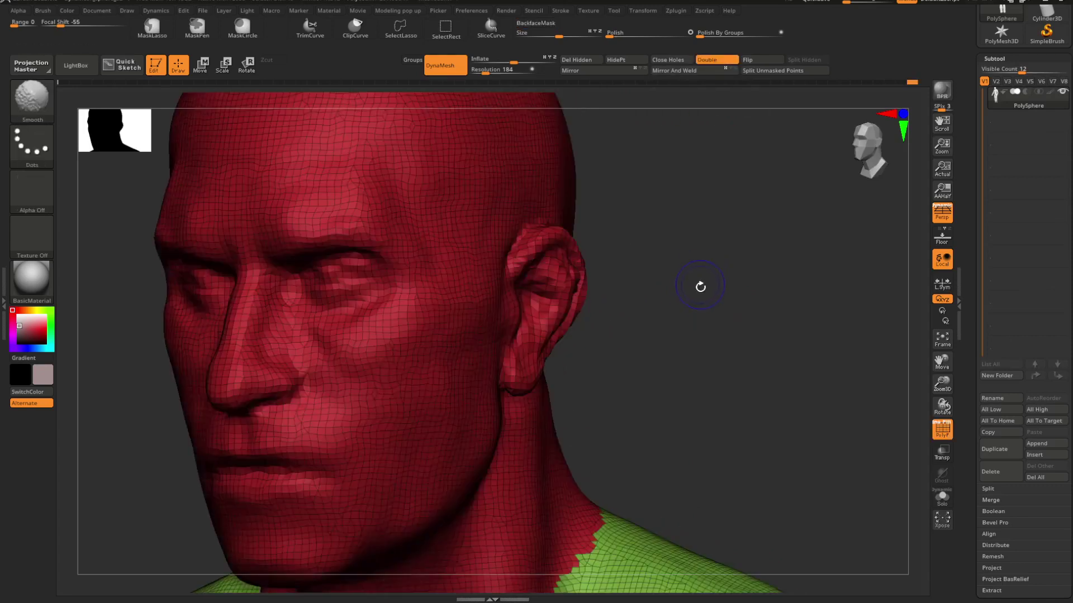
drag(699, 285, 561, 320)
key(shift+f)
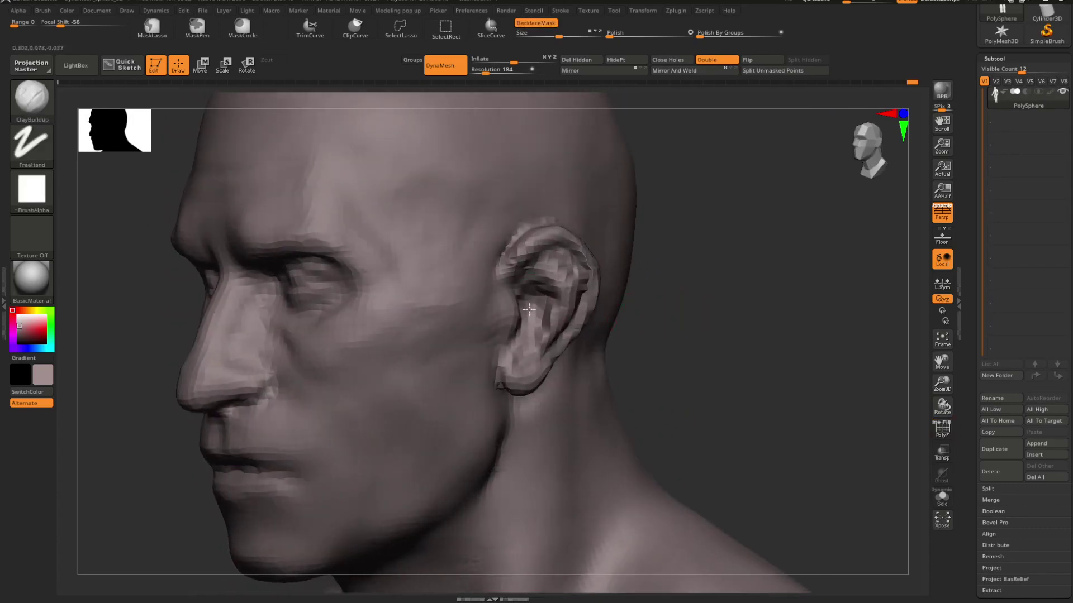
mouse_move(528, 303)
mouse_down()
mouse_move(671, 285)
mouse_move(639, 309)
mouse_move(648, 328)
mouse_move(635, 333)
mouse_move(634, 316)
mouse_move(553, 303)
mouse_up()
key(shift)
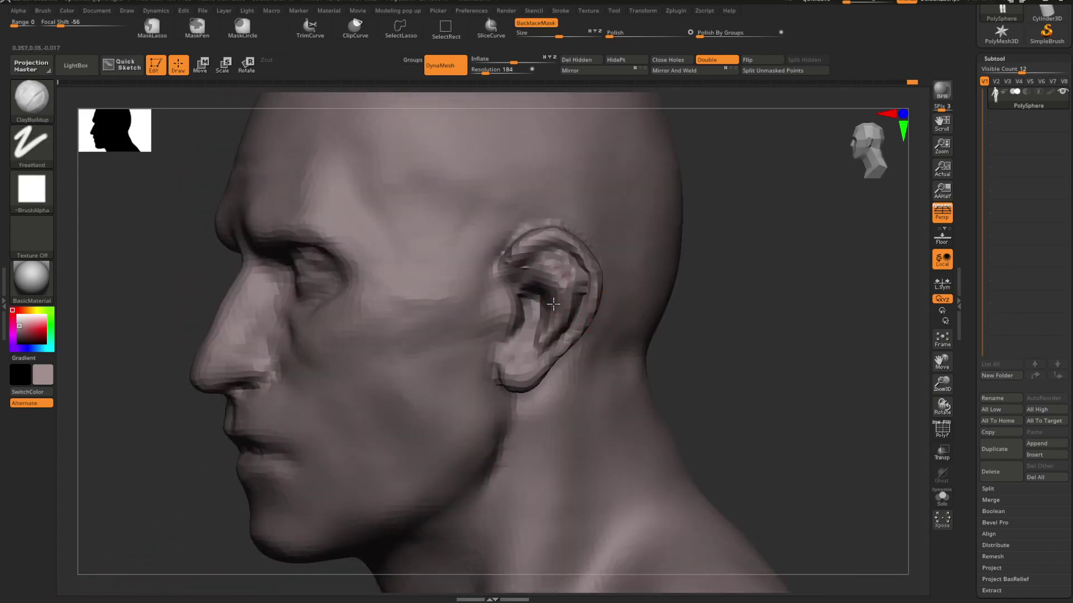
drag(723, 287, 726, 287)
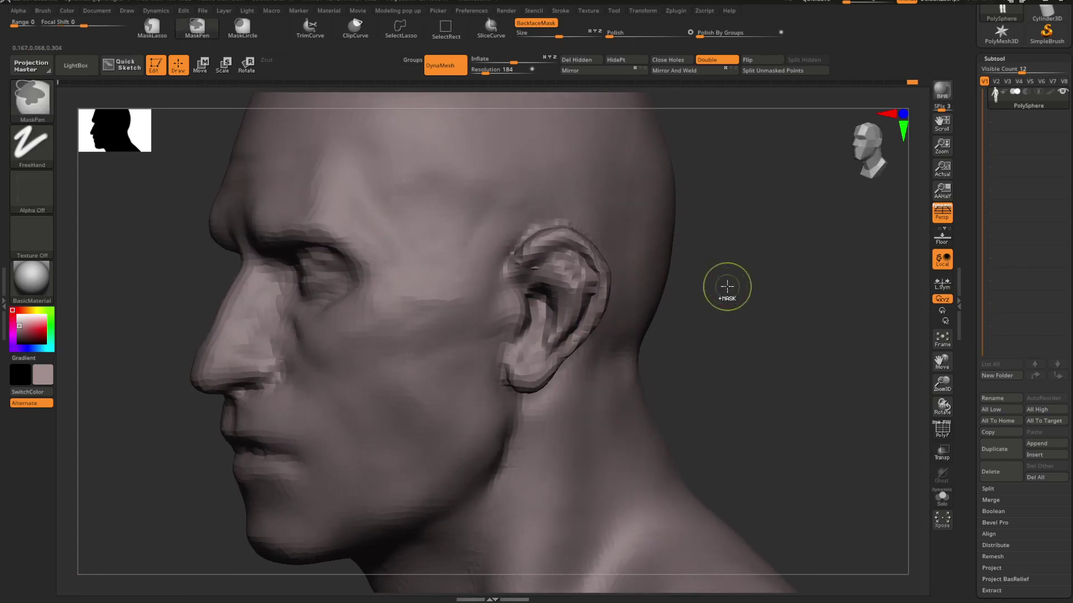
Step: Turn off double-sided display, recheck the head's wireframe, and smooth the inner part of the ear's upper fold
key(b)
key(m)
key(v)
key(shift+f)
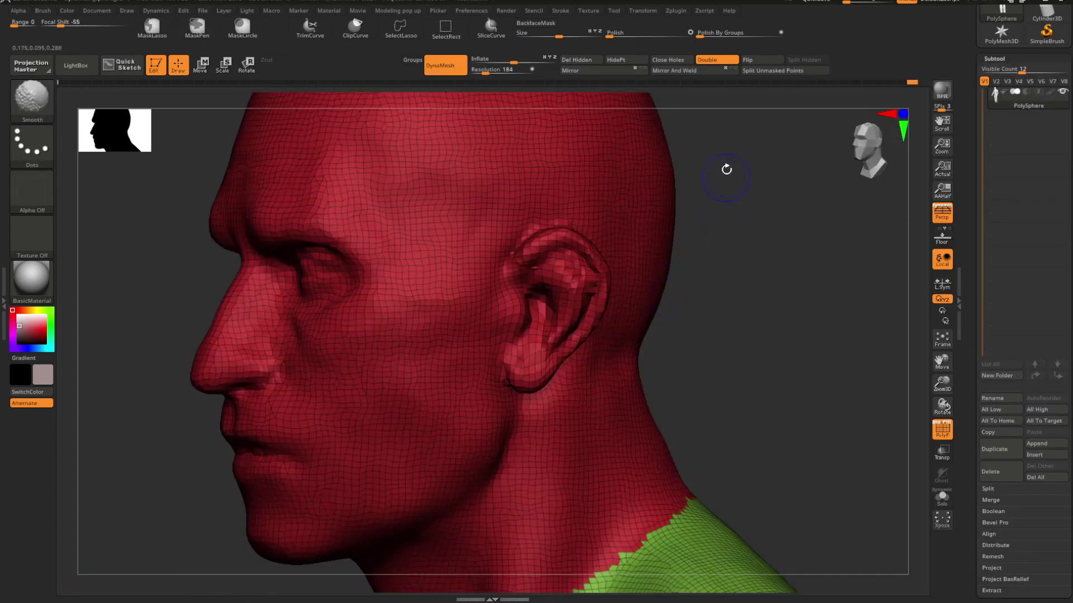
drag(709, 224, 718, 218)
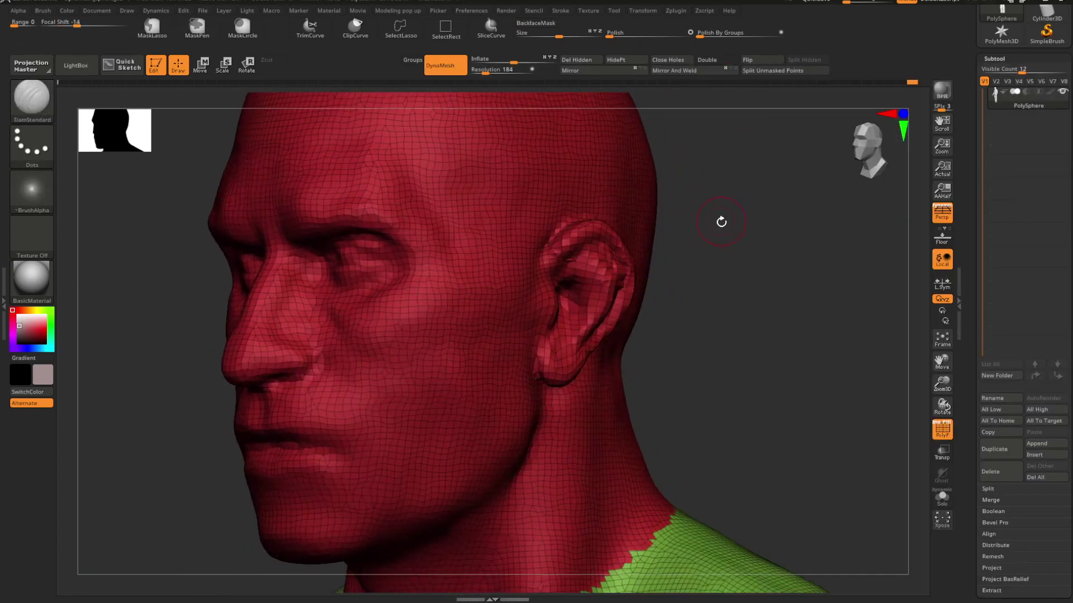
key(shift+f)
key(space)
key(shift)
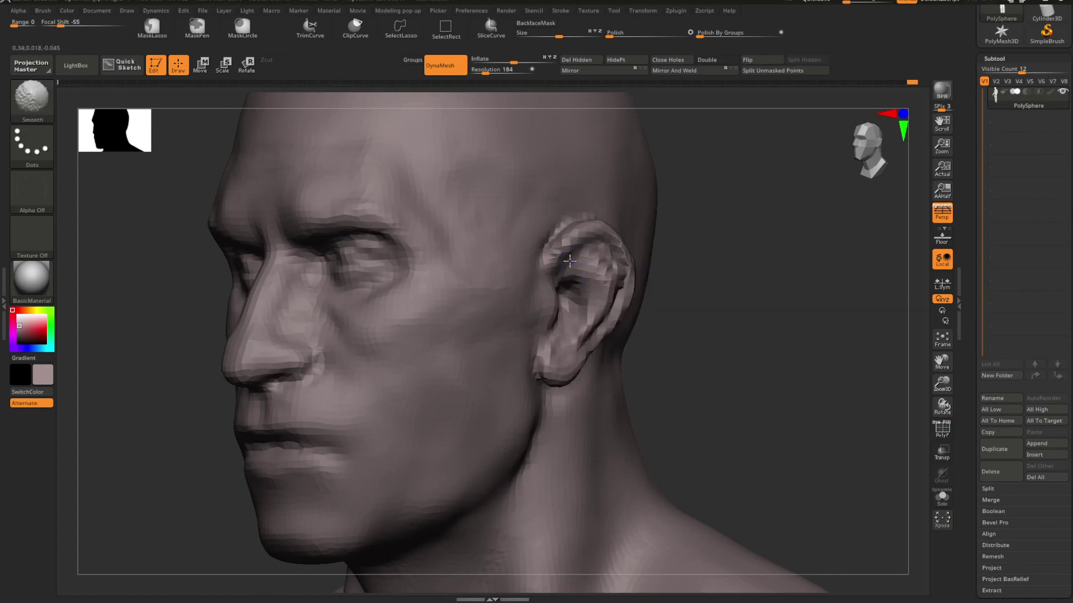
key(shift+f)
key(shift+f)
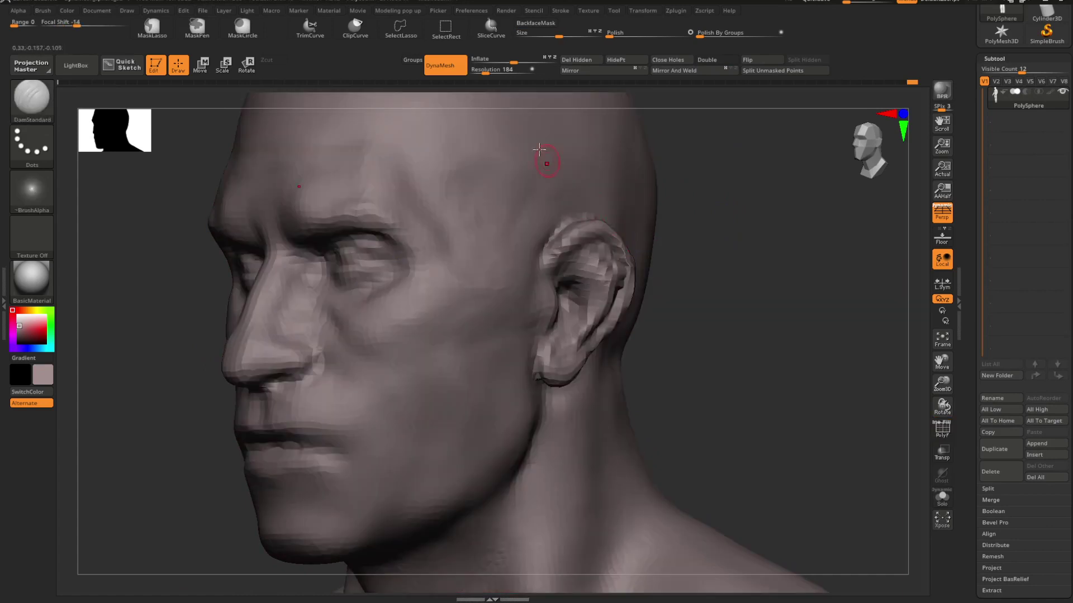
Step: Refine the inner ear with ClayBuildup and sharpen the notch between the ear canal flap and the lobe with DamStandard
key(b)
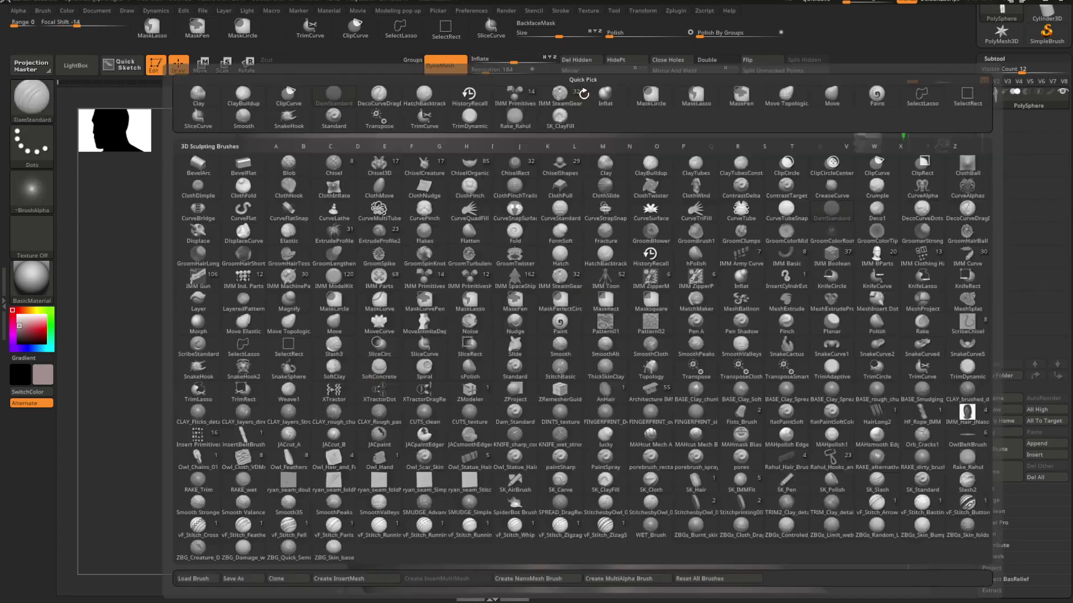
key(c)
key(b)
mouse_move(696, 286)
mouse_down()
mouse_move(687, 282)
mouse_move(692, 316)
mouse_up()
key(b)
key(d)
key(s)
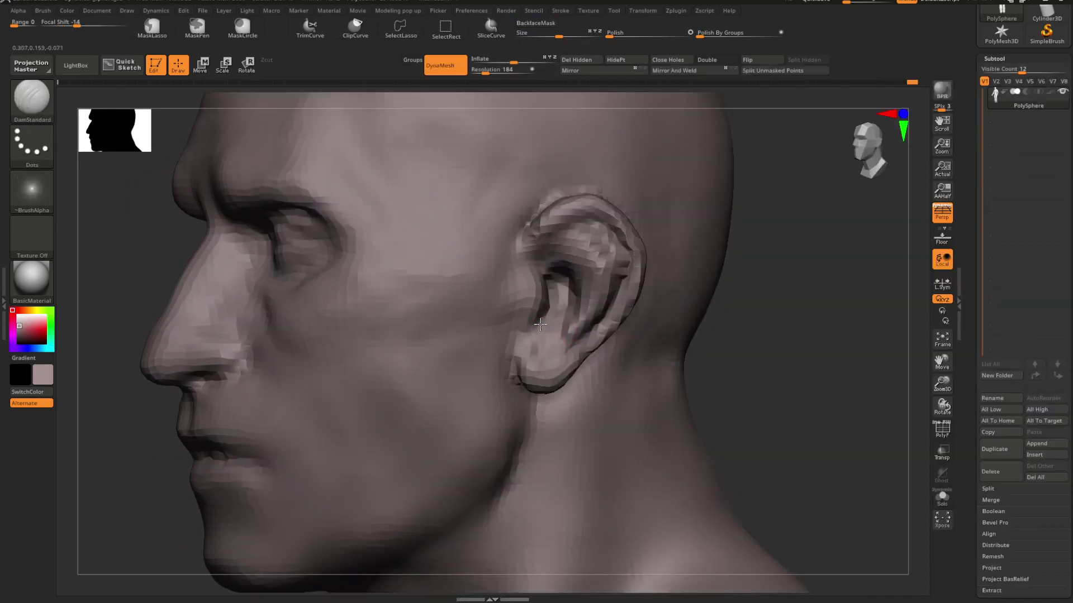
Step: Reshape the area around the ear canal opening with the Move Topological brush
mouse_move(732, 322)
alt+mouse_down()
mouse_move(695, 321)
mouse_move(698, 305)
mouse_move(771, 354)
alt+mouse_up()
key(b)
key(m)
key(t)
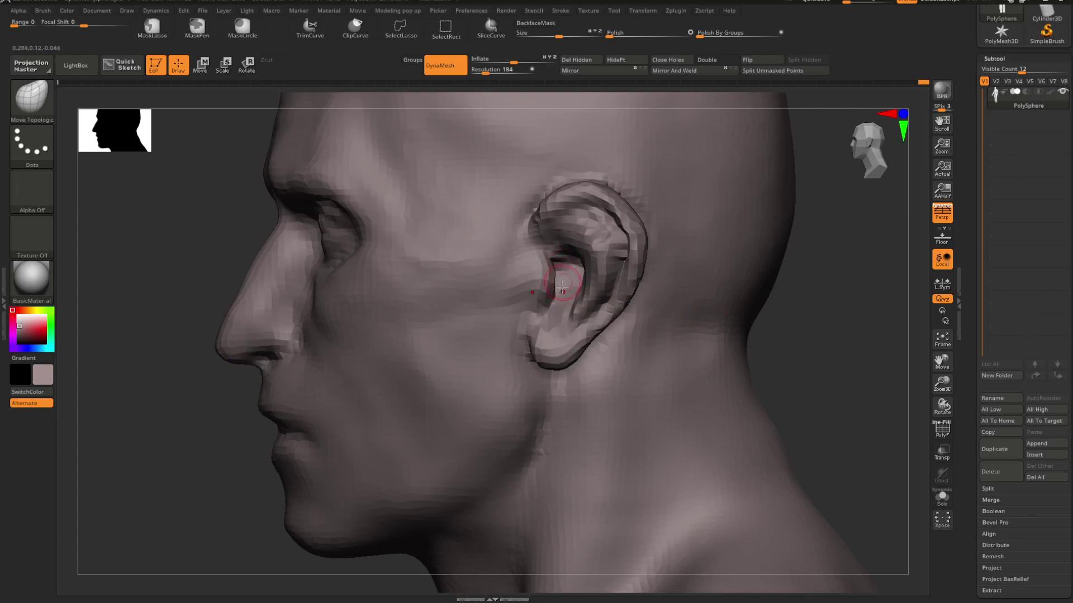
Step: Refine the ear's outline and inner shape with the Move Topological brush from several viewing angles
drag(825, 321, 819, 342)
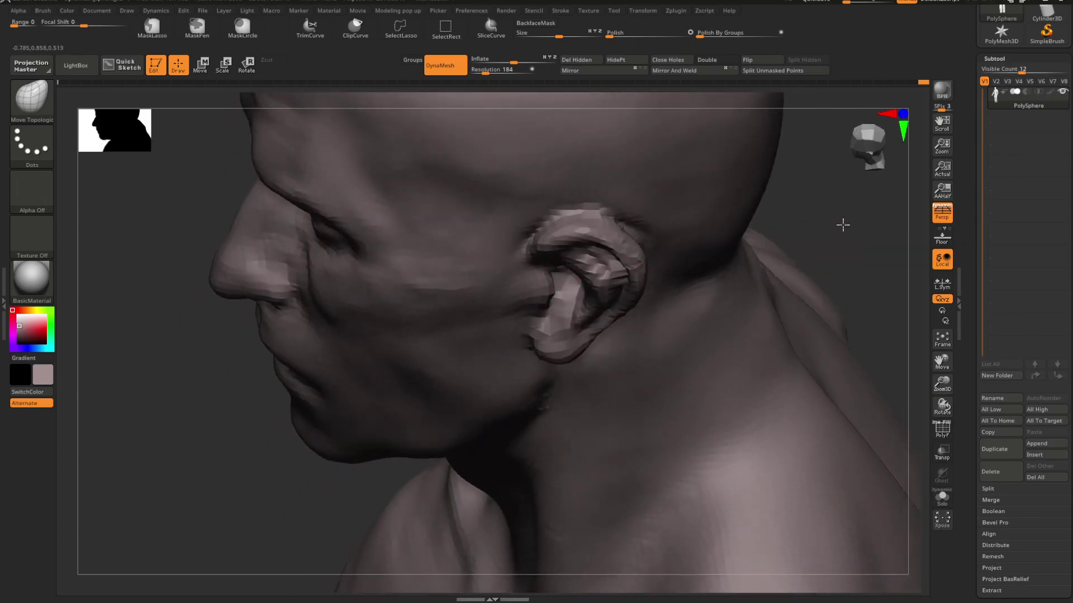
drag(843, 226, 752, 327)
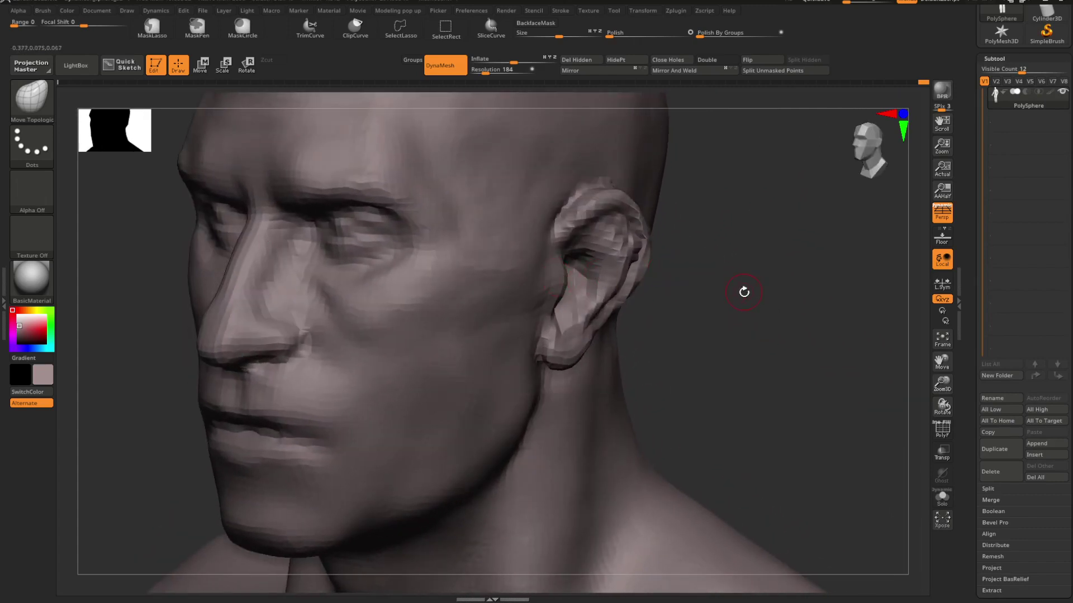
mouse_move(743, 291)
mouse_down()
mouse_move(730, 299)
mouse_move(739, 284)
mouse_up()
key(space)
drag(746, 291, 712, 300)
Step: Define the ear's rim and inner folds with the Standard and DamStandard brushes
key(b)
key(s)
key(t)
mouse_move(788, 322)
mouse_down()
mouse_move(733, 326)
mouse_move(745, 294)
mouse_move(719, 311)
mouse_up()
key(b)
key(d)
key(s)
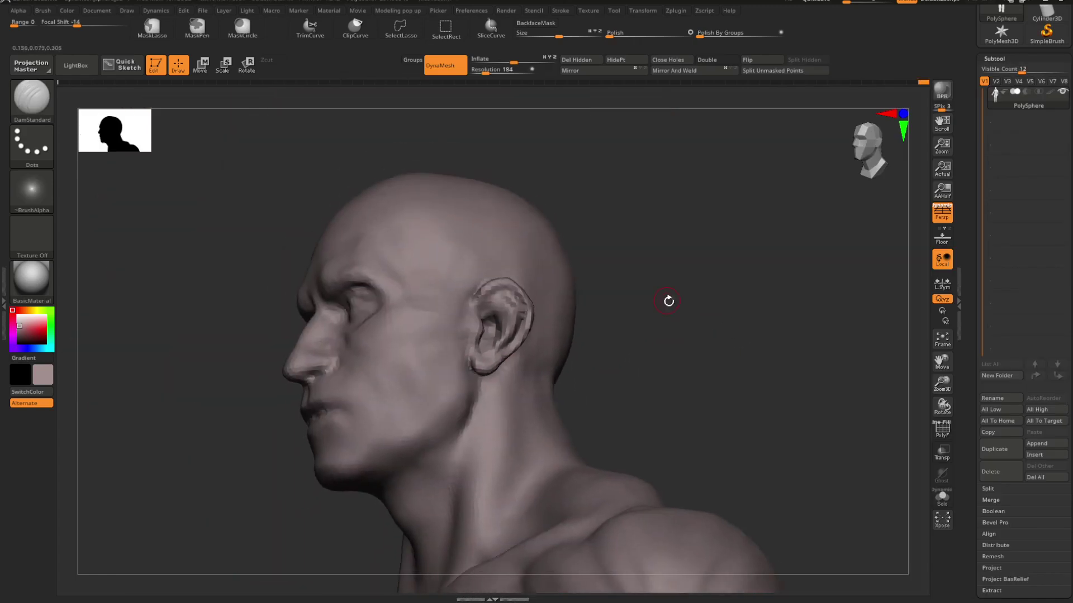
mouse_move(668, 300)
mouse_down()
mouse_move(699, 350)
mouse_move(653, 347)
mouse_move(663, 325)
mouse_move(618, 318)
mouse_move(678, 368)
mouse_move(689, 347)
mouse_move(776, 325)
mouse_move(706, 318)
mouse_move(716, 335)
mouse_move(775, 328)
mouse_move(611, 278)
mouse_up()
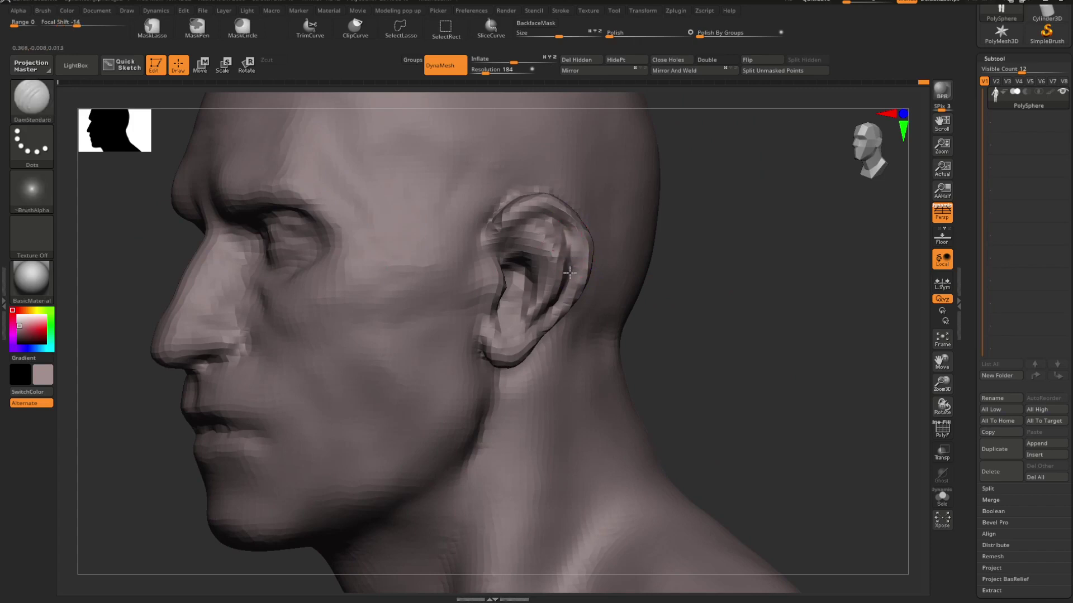
mouse_move(587, 281)
mouse_down()
mouse_move(722, 266)
mouse_move(625, 283)
mouse_move(652, 309)
mouse_move(659, 296)
mouse_move(620, 292)
mouse_move(642, 304)
mouse_move(661, 289)
mouse_up()
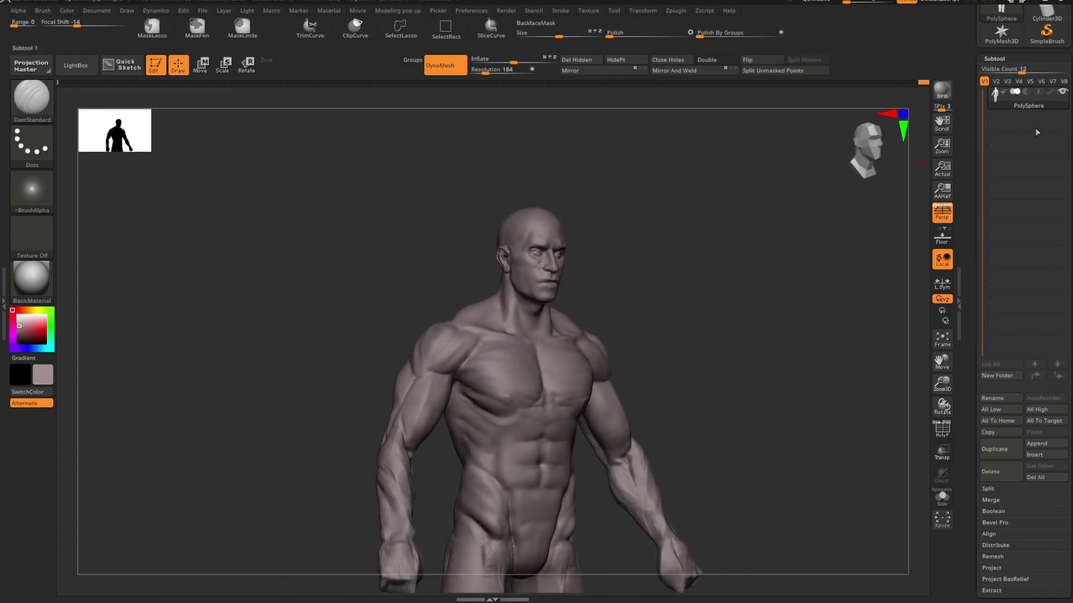
Step: Turn on the PolySphere subtool's painted colours and select the Standard brush
click(1050, 94)
mouse_move(773, 282)
mouse_down()
mouse_move(786, 267)
mouse_move(774, 273)
mouse_move(826, 314)
mouse_up()
key(b)
key(s)
key(t)
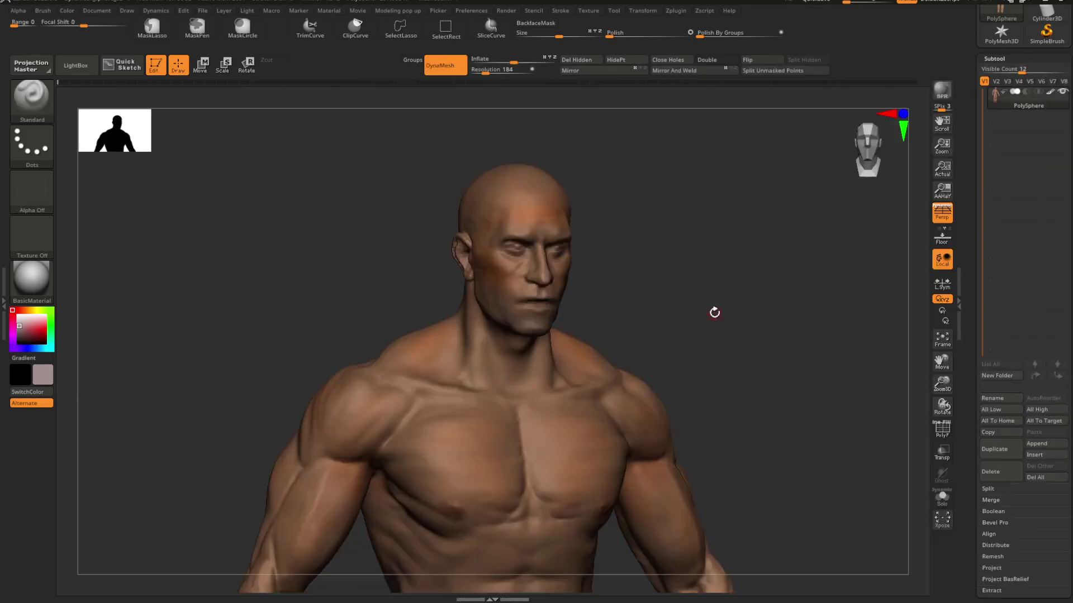
Step: Pick a light brown skin tone and paint it over the orange areas of the forehead and head
key(space)
drag(694, 277, 701, 278)
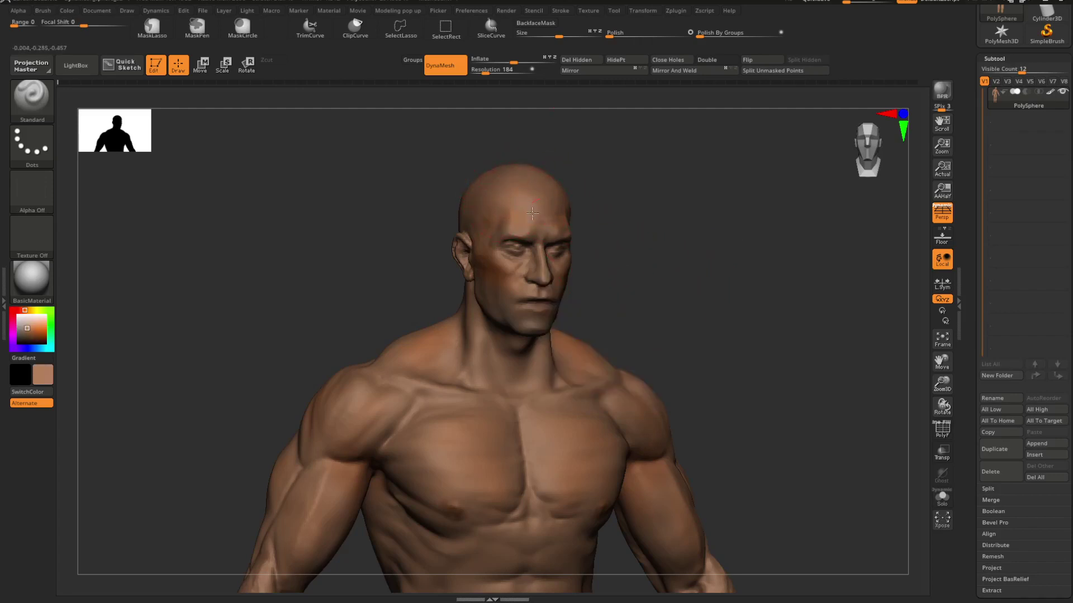
drag(630, 200, 458, 305)
key(space)
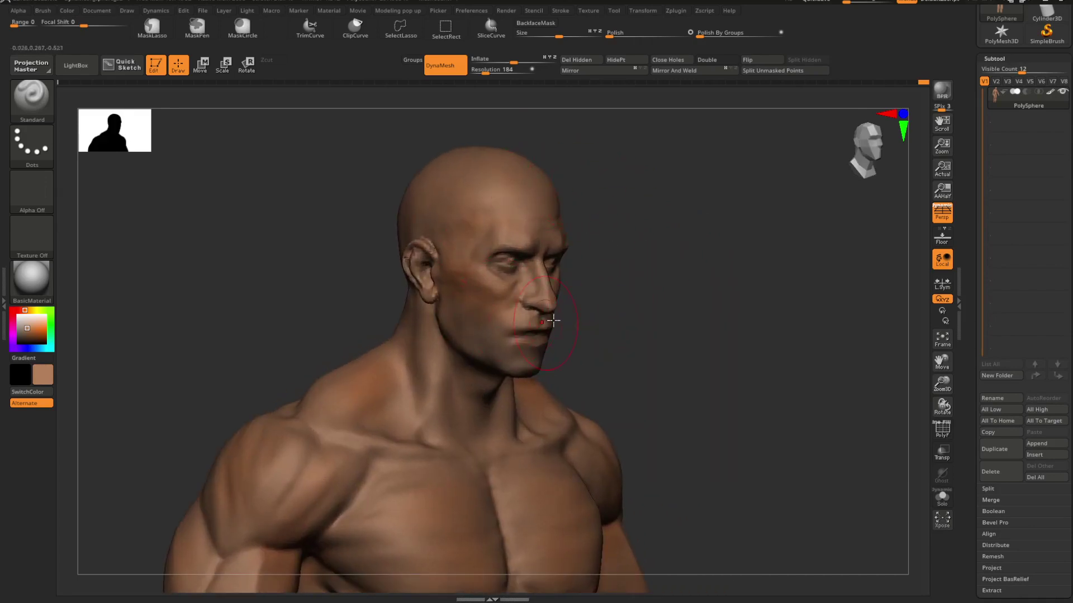
Step: Pick a light grey and paint a subtle beard tint over the jaw, chin and area around the mouth
mouse_move(553, 319)
mouse_down()
mouse_move(673, 318)
mouse_move(591, 287)
mouse_move(599, 278)
mouse_move(644, 333)
mouse_up()
alt+drag(636, 297, 668, 312)
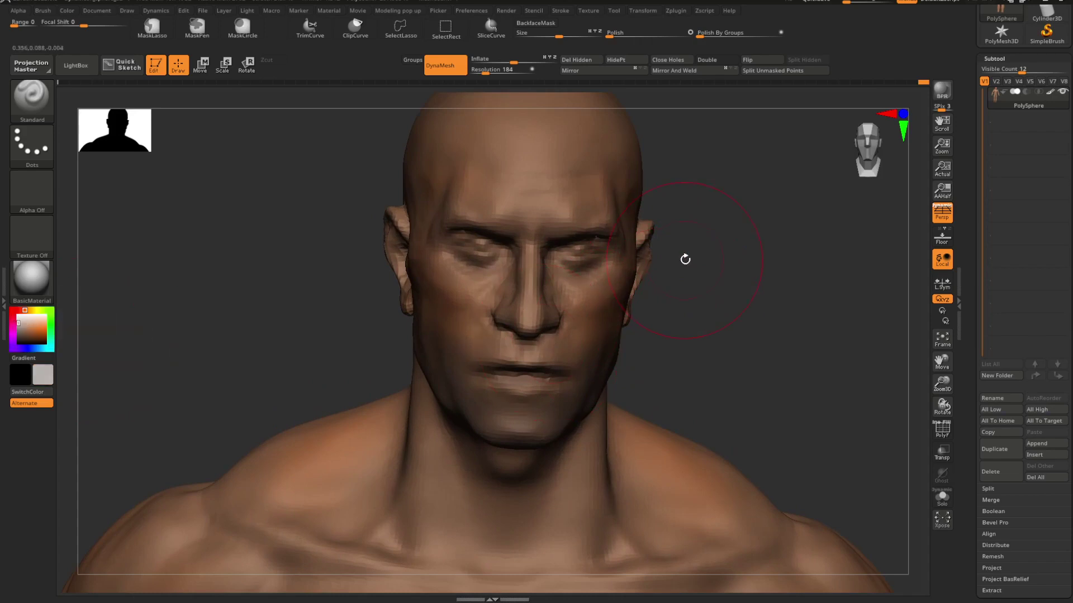
key(space)
mouse_move(673, 262)
mouse_down()
mouse_move(666, 253)
mouse_move(622, 261)
mouse_move(654, 285)
mouse_move(652, 256)
mouse_move(642, 257)
mouse_move(734, 366)
mouse_move(650, 306)
mouse_move(575, 287)
mouse_move(627, 307)
mouse_move(598, 291)
mouse_move(613, 314)
mouse_move(648, 280)
mouse_move(647, 292)
mouse_move(732, 356)
mouse_move(689, 300)
mouse_move(699, 317)
mouse_move(699, 295)
mouse_up()
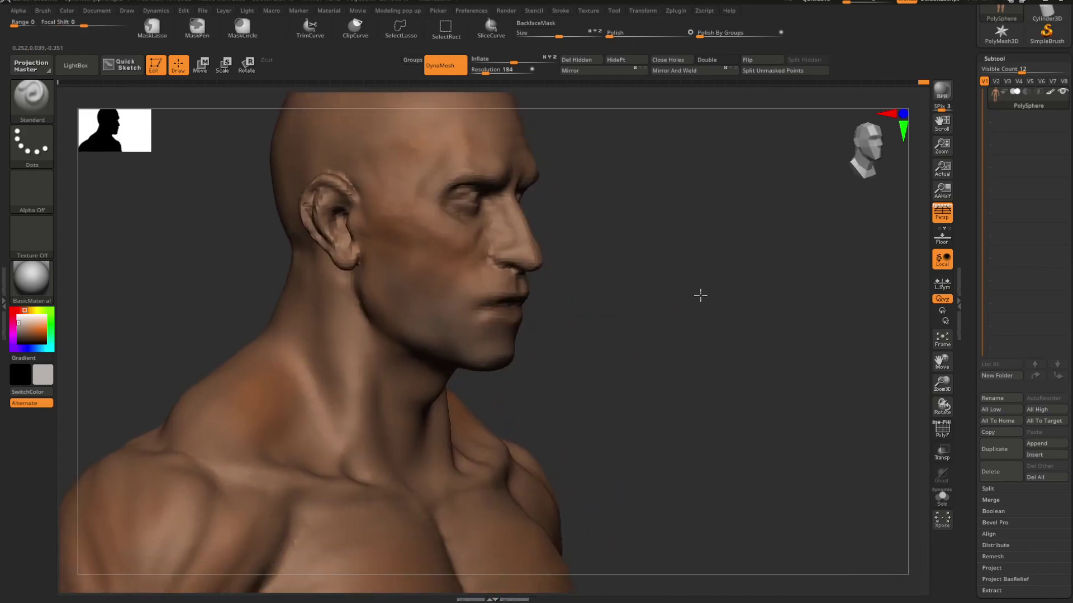
Step: Carve the crease below the lower lip with the DamStandard brush and smooth the surrounding chin
key(b)
key(d)
key(s)
mouse_move(639, 312)
alt+mouse_down()
mouse_move(664, 314)
mouse_move(609, 317)
alt+mouse_up()
key(space)
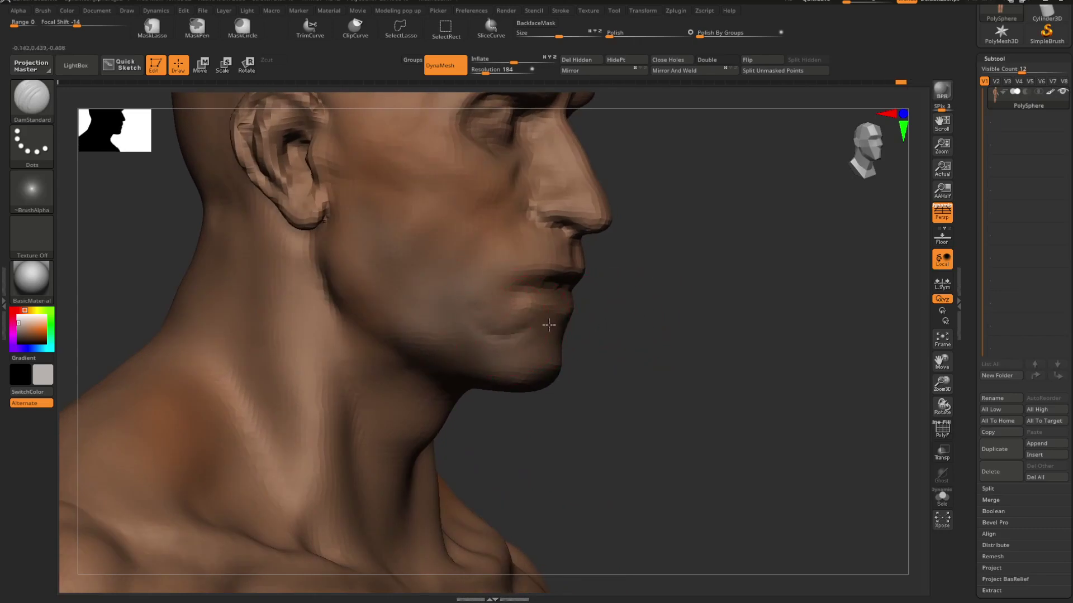
drag(653, 329, 593, 340)
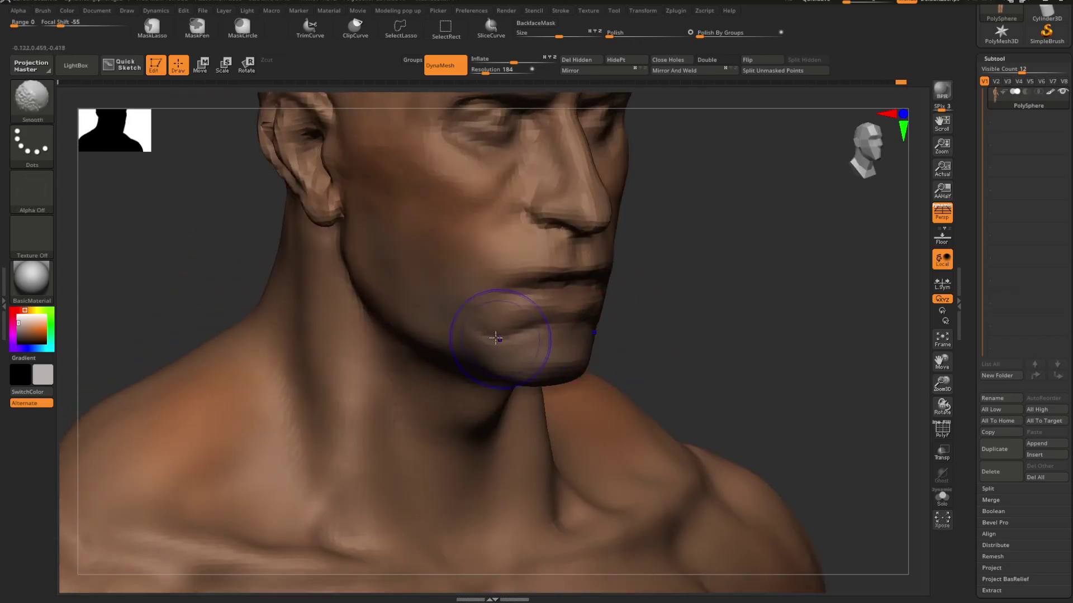
alt+drag(648, 313, 708, 282)
mouse_move(530, 308)
mouse_down()
mouse_move(577, 304)
mouse_move(507, 357)
mouse_up()
Step: Build up volume around the lower lip and chin with the ClayBuildup brush
key(b)
key(c)
key(b)
key(space)
mouse_move(551, 301)
mouse_down()
mouse_move(589, 290)
mouse_move(587, 316)
mouse_up()
key(space)
key(space)
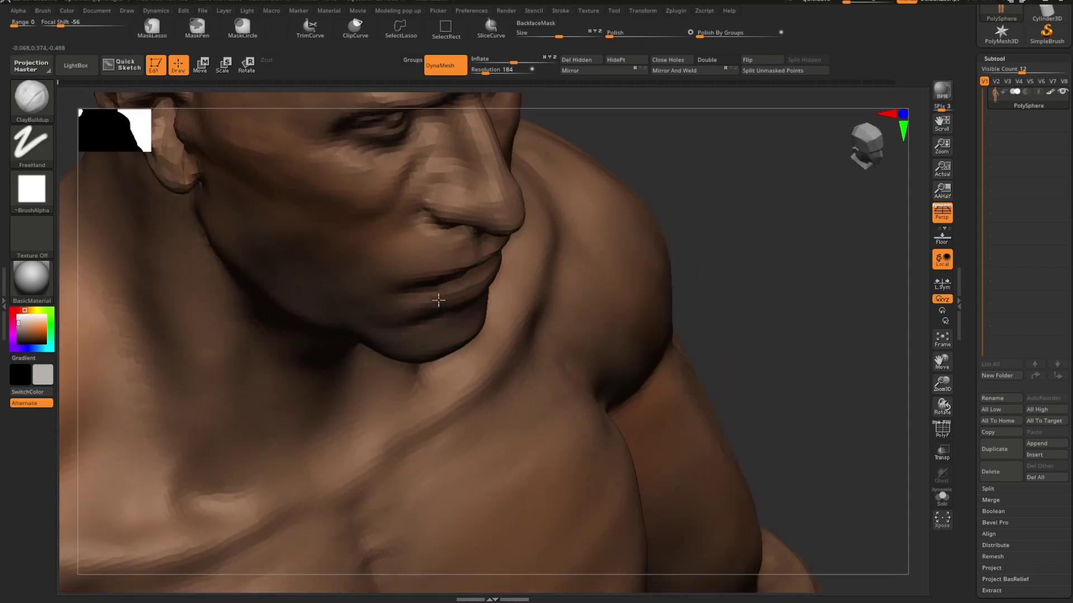
Step: Fill out the lips and mouth corners with ClayBuildup, working between three-quarter and profile views
drag(696, 241, 587, 246)
drag(587, 246, 613, 245)
scroll(584, 282, up, 4)
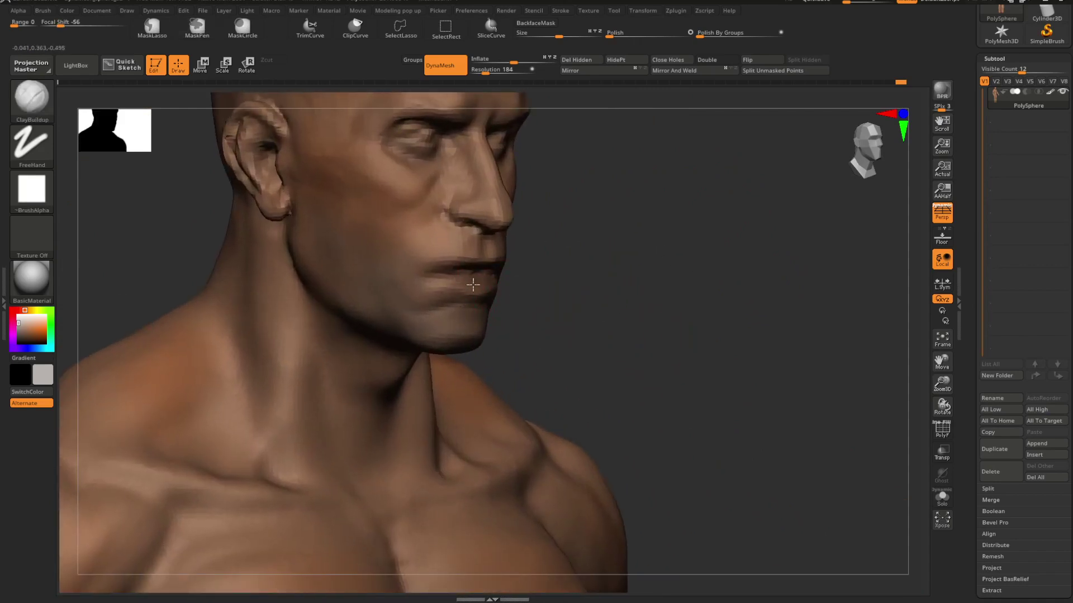
drag(472, 284, 716, 277)
scroll(670, 268, down, 4)
drag(625, 259, 671, 263)
scroll(687, 314, up, 4)
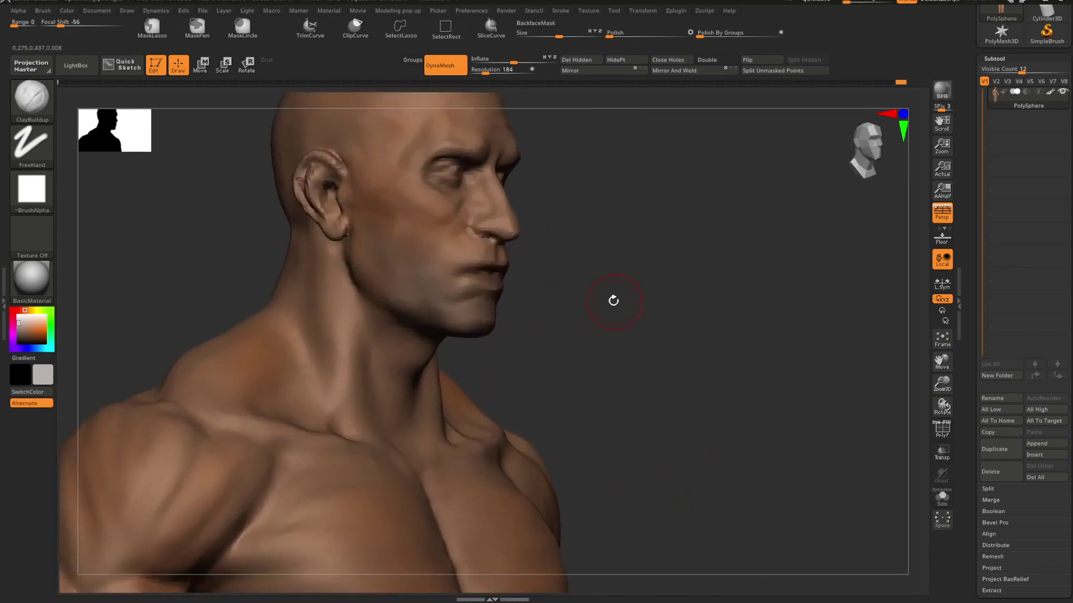
drag(614, 300, 651, 303)
scroll(635, 326, up, 5)
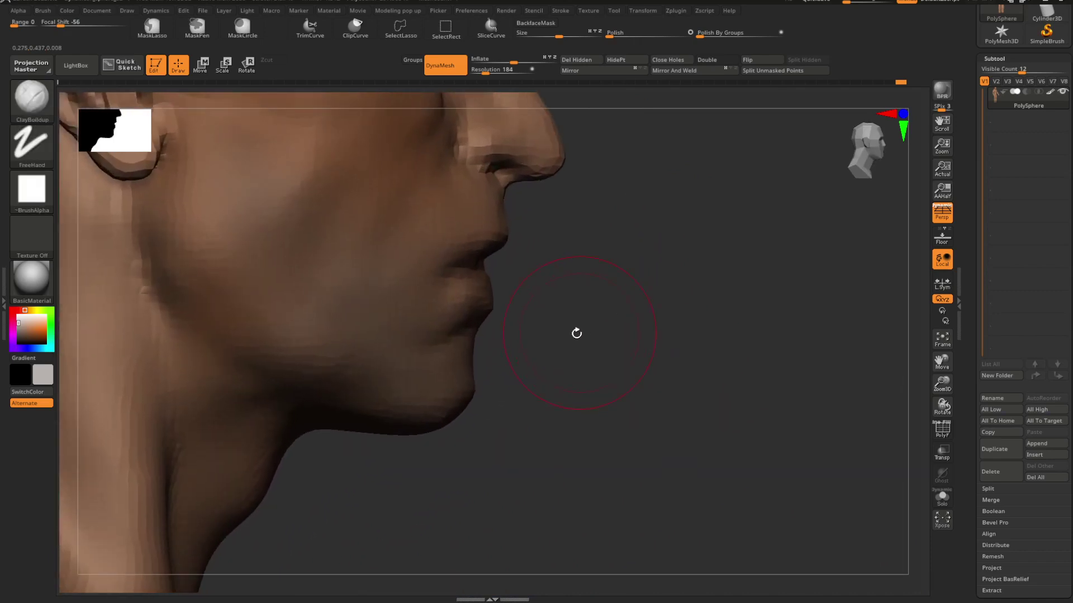
Step: Adjust the lip and chin profile with the Move Topological brush in side view
drag(577, 333, 589, 321)
key(ctrl)
key(ctrl+shift)
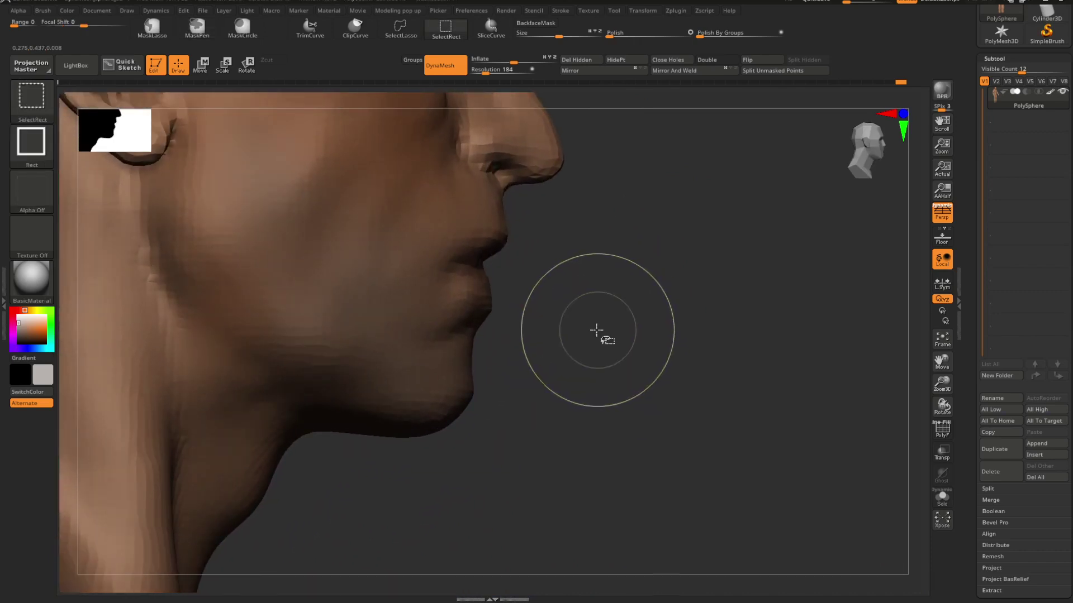
key(b)
key(m)
key(t)
key(space)
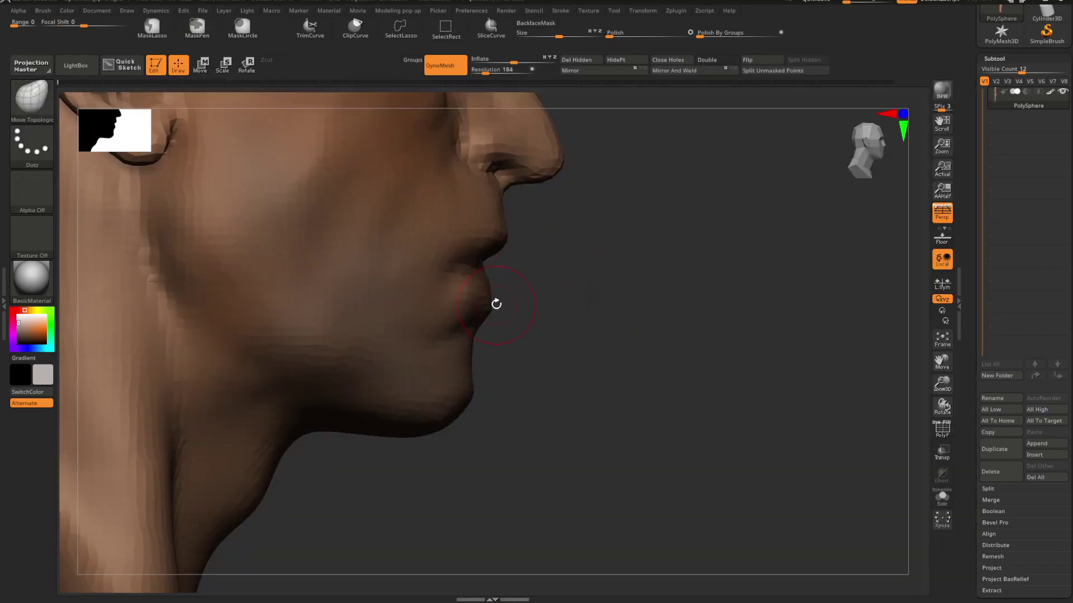
drag(532, 313, 551, 306)
key(space)
Step: Switch to the Standard brush with Rgb painting off and sculpt the lips without adding colour
key(b)
key(s)
key(t)
key(space)
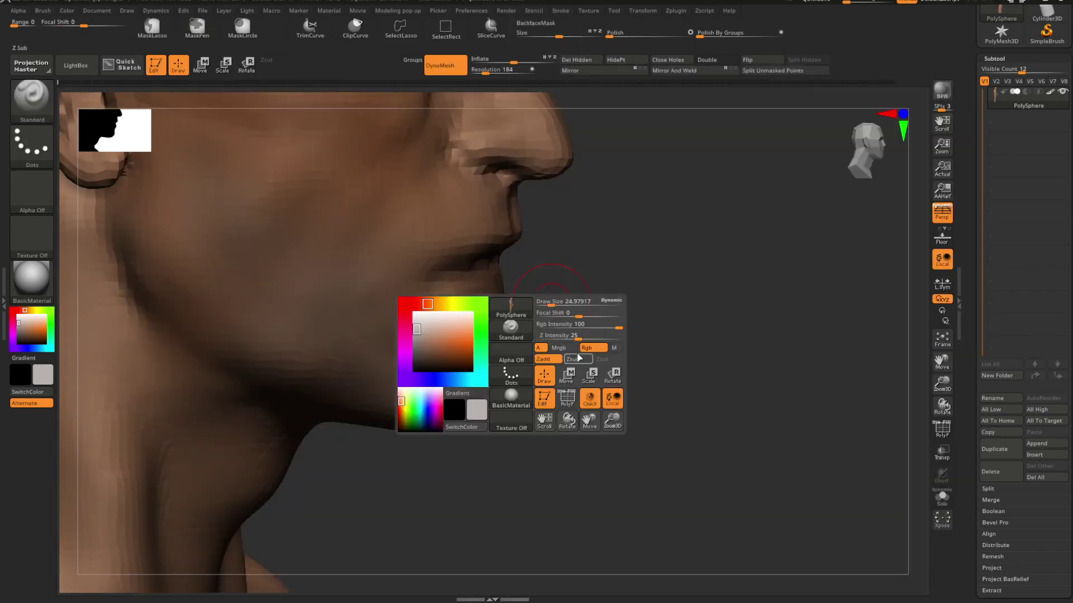
click(586, 348)
key(space)
drag(622, 303, 553, 295)
key(space)
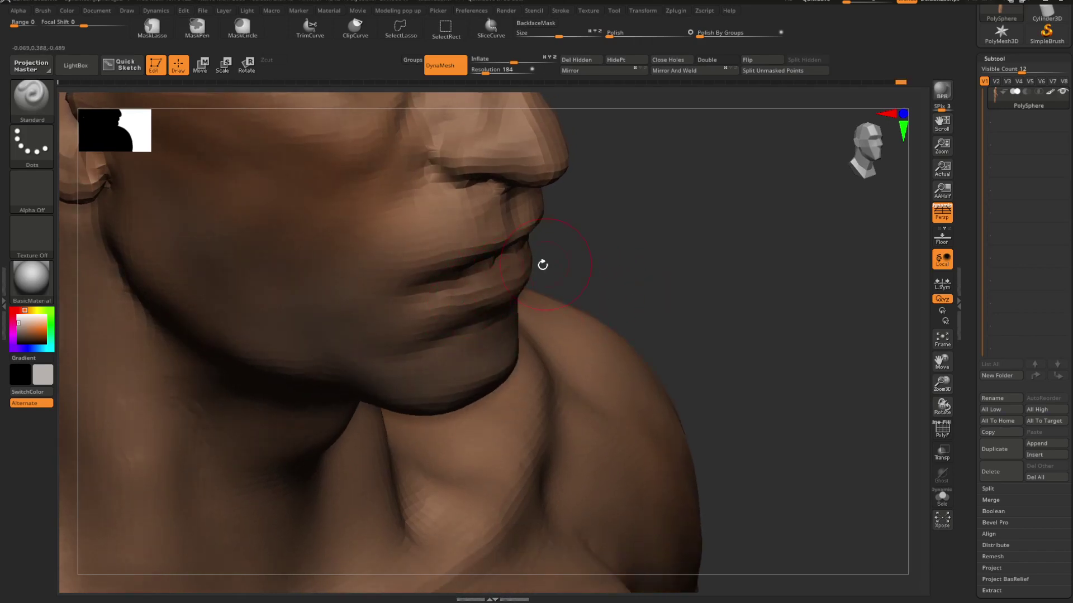
mouse_move(659, 274)
shift+mouse_down()
mouse_move(601, 250)
mouse_move(636, 250)
mouse_move(653, 288)
mouse_move(639, 273)
mouse_move(625, 277)
mouse_move(632, 344)
mouse_move(603, 330)
shift+mouse_up()
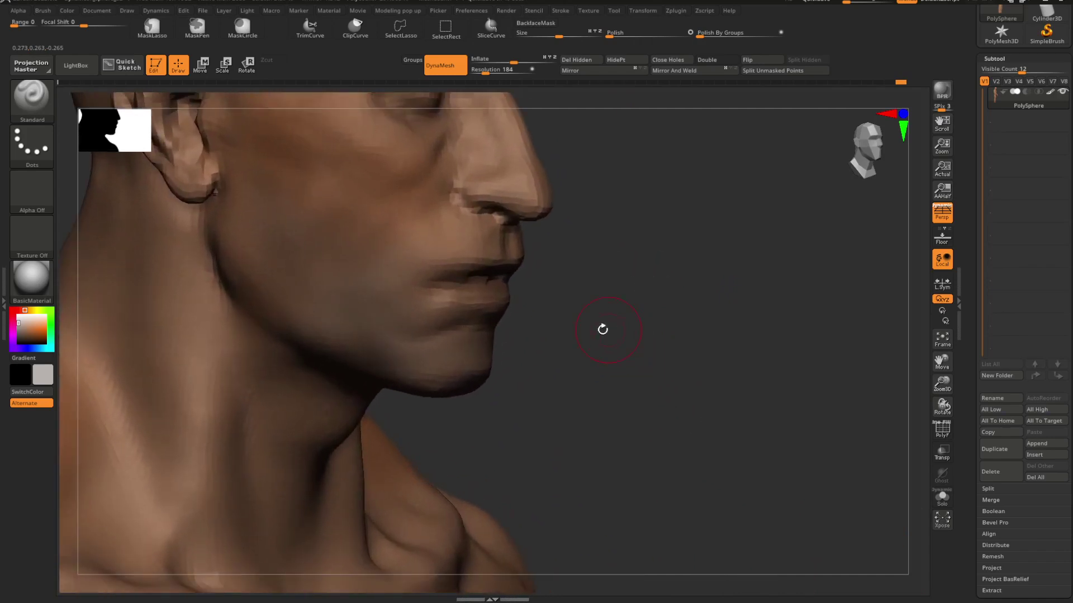
Step: Sharpen the mouth line and lower-lip crease with the DamStandard brush, smoothing the area around the mouth corners
key(b)
key(d)
key(s)
key(space)
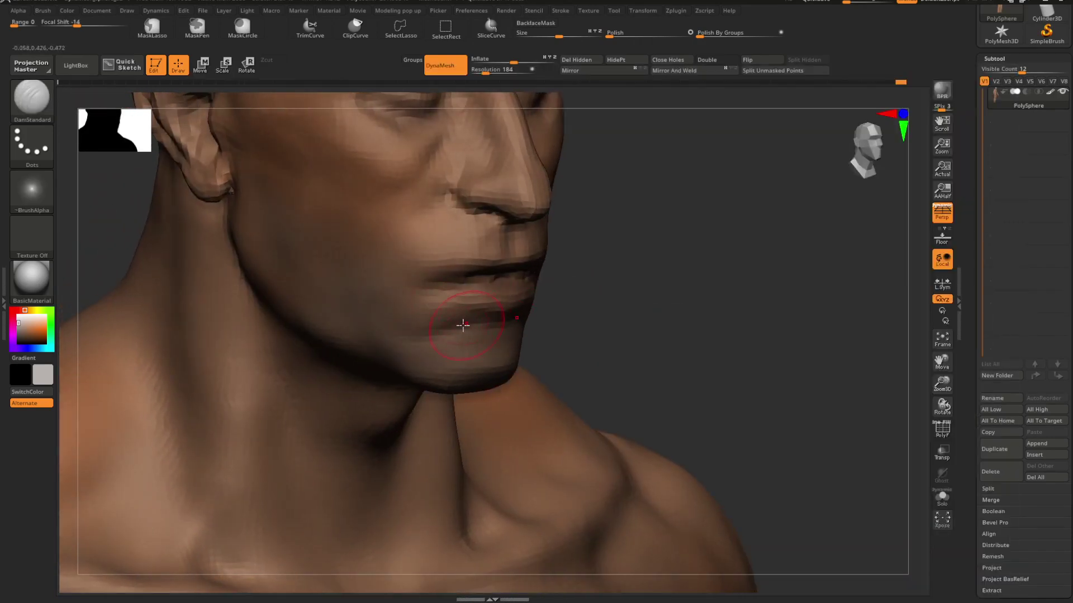
shift+drag(463, 325, 420, 300)
mouse_move(634, 322)
alt+mouse_down()
mouse_move(601, 294)
mouse_move(637, 265)
mouse_move(655, 275)
mouse_move(634, 263)
mouse_move(701, 305)
mouse_move(663, 285)
mouse_move(692, 278)
alt+mouse_up()
key(space)
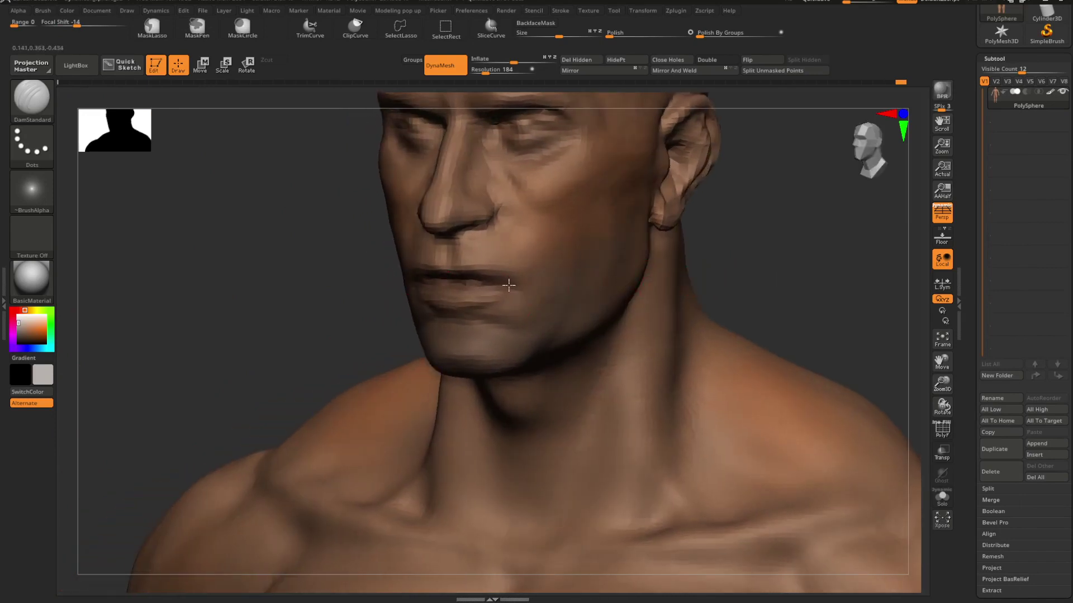
mouse_move(642, 267)
alt+mouse_down()
mouse_move(718, 242)
mouse_move(648, 258)
mouse_move(687, 313)
mouse_move(594, 280)
mouse_move(630, 252)
mouse_move(624, 237)
mouse_move(656, 251)
mouse_move(644, 253)
mouse_move(677, 249)
mouse_move(702, 277)
mouse_move(741, 281)
mouse_move(730, 289)
mouse_move(711, 278)
mouse_move(716, 295)
mouse_move(689, 304)
mouse_move(752, 280)
mouse_move(753, 259)
alt+mouse_up()
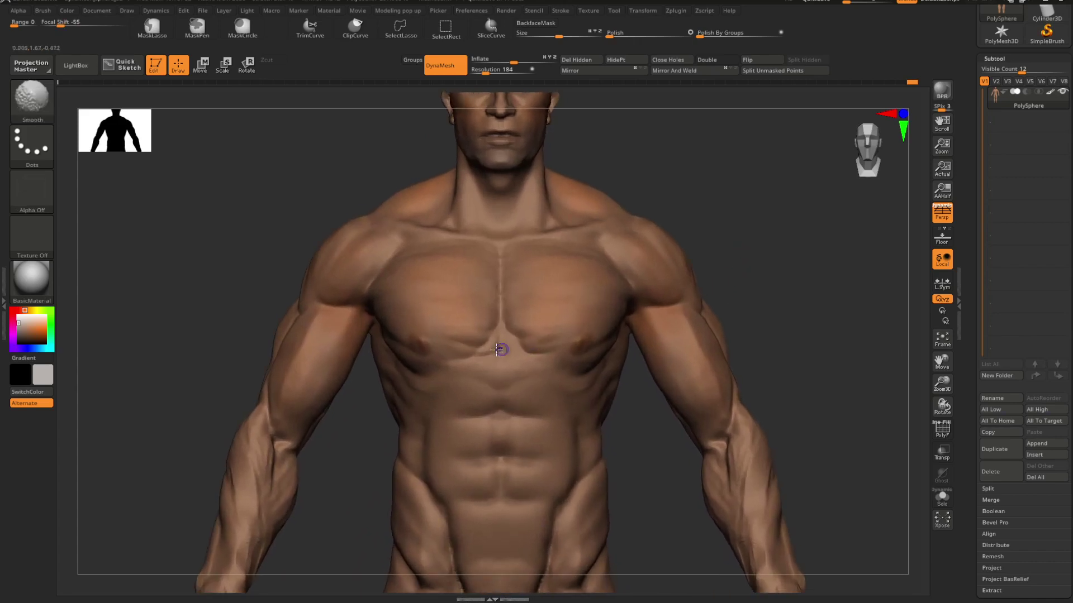
Step: Turn off the subtool's painted colours and set the display colour to a warm grey
click(1051, 93)
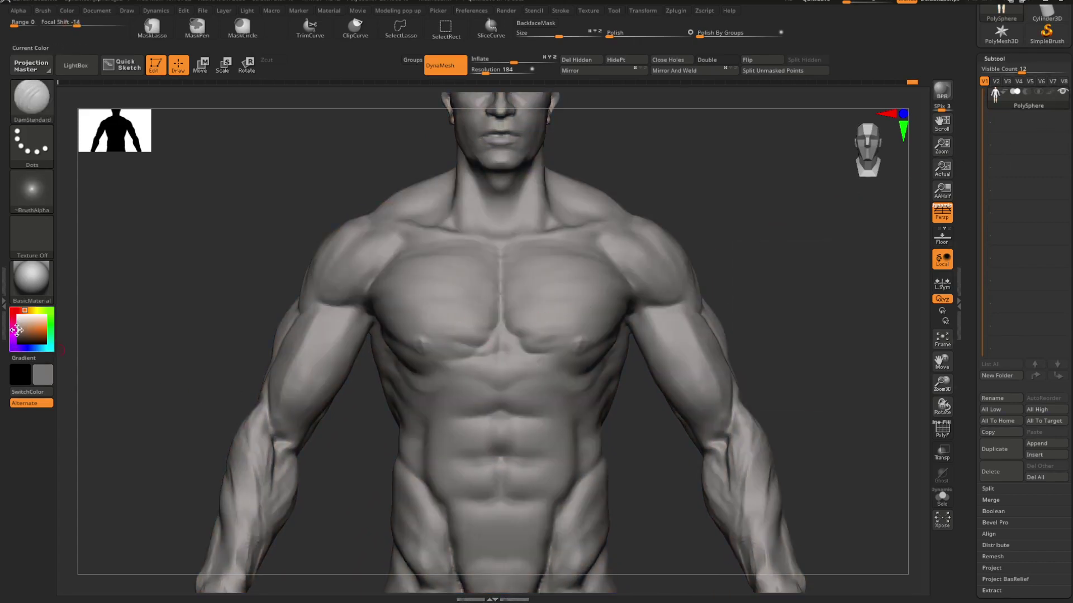
drag(17, 330, 23, 326)
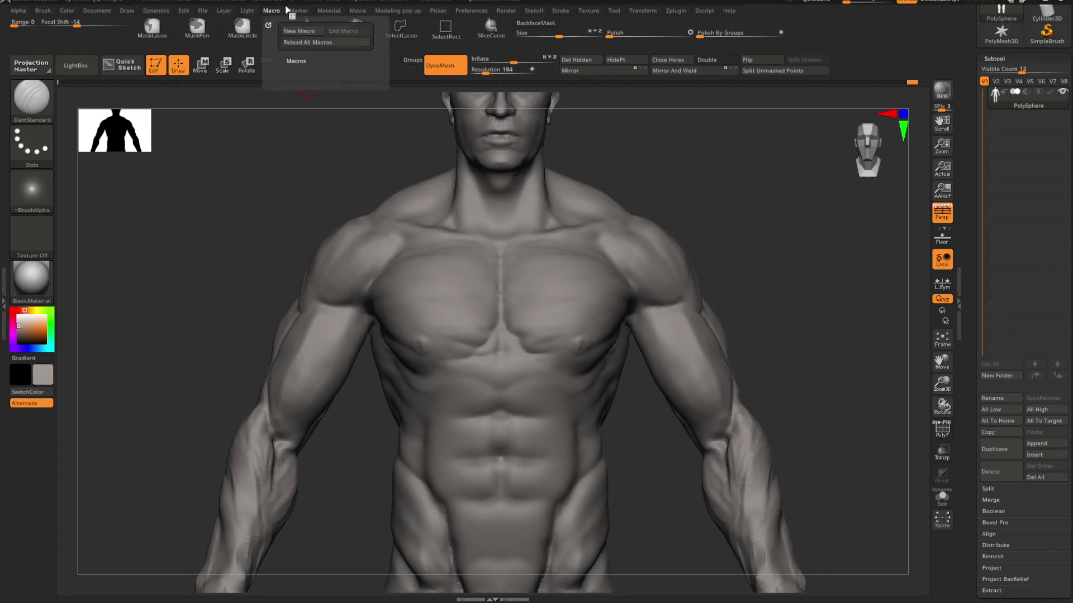
click(254, 11)
click(248, 10)
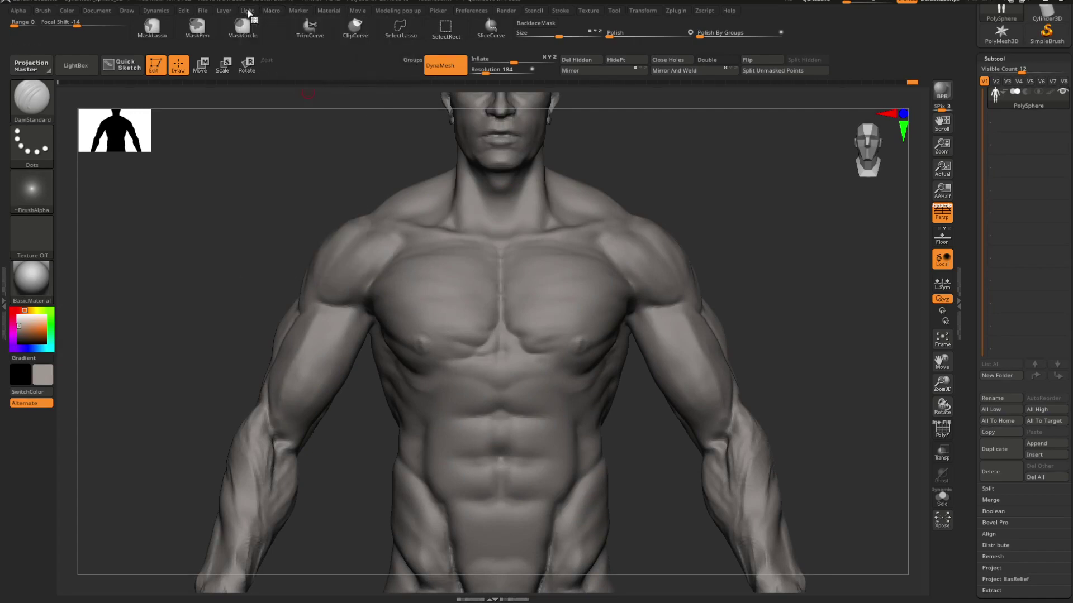
click(247, 11)
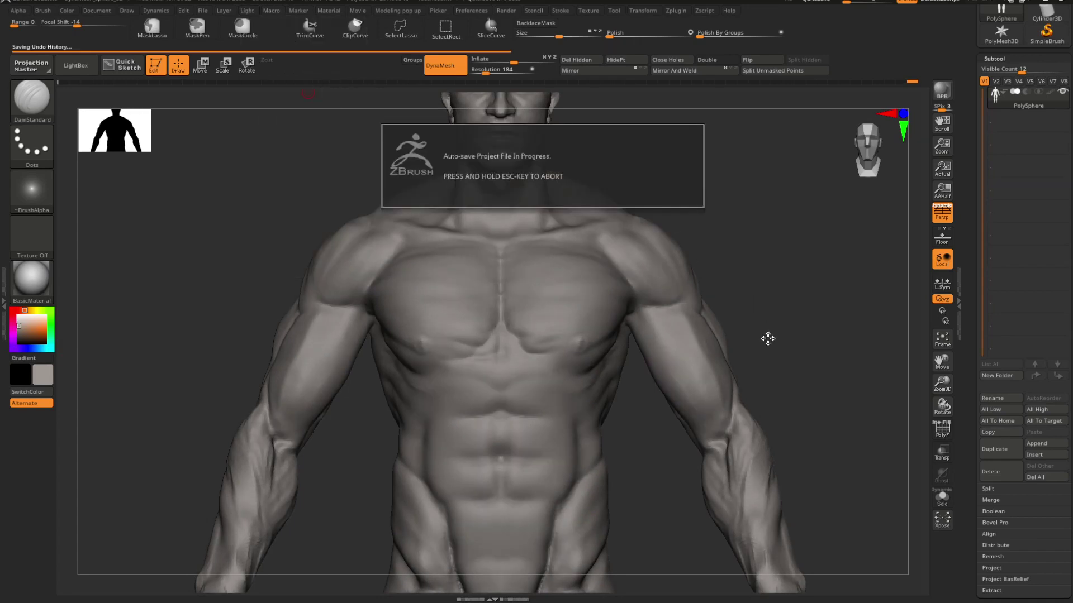
Step: Select the Move Topological brush and hide the head, torso and legs to isolate both arms
mouse_move(767, 339)
mouse_down()
mouse_move(793, 357)
mouse_move(743, 359)
mouse_move(792, 389)
mouse_move(727, 326)
mouse_move(771, 350)
mouse_move(823, 326)
mouse_move(804, 352)
mouse_move(689, 354)
mouse_move(706, 378)
mouse_move(747, 364)
mouse_move(804, 380)
mouse_move(763, 357)
mouse_move(811, 345)
mouse_move(762, 379)
mouse_move(659, 383)
mouse_move(749, 335)
mouse_move(755, 304)
mouse_move(743, 412)
mouse_move(718, 367)
mouse_move(730, 336)
mouse_up()
key(b)
key(m)
key(t)
key(space)
key(space)
ctrl+shift+drag(682, 232, 511, 532)
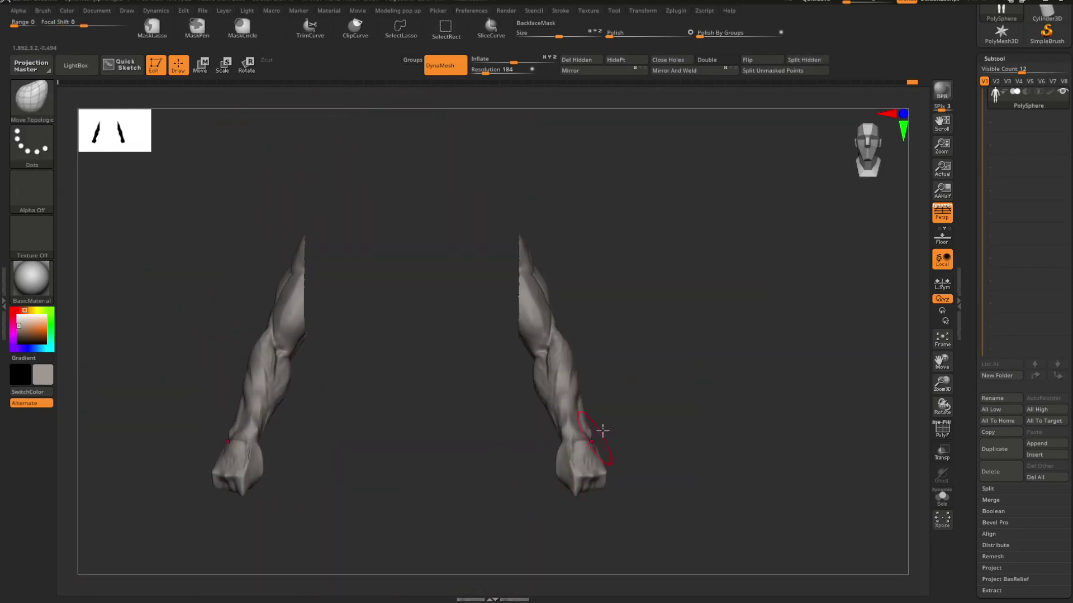
Step: Adjust the shape of the wrists and forearms with the Move Topological brush
mouse_move(602, 430)
mouse_down()
mouse_move(652, 388)
mouse_move(657, 400)
mouse_move(649, 335)
mouse_move(809, 288)
mouse_move(827, 347)
mouse_move(785, 324)
mouse_move(715, 338)
mouse_move(793, 316)
mouse_move(807, 328)
mouse_move(675, 374)
mouse_move(659, 362)
mouse_move(713, 402)
mouse_move(678, 345)
mouse_move(638, 399)
mouse_up()
key(space)
mouse_move(713, 337)
mouse_down()
mouse_move(547, 374)
mouse_move(699, 364)
mouse_move(622, 359)
mouse_move(631, 365)
mouse_move(565, 376)
mouse_move(618, 383)
mouse_move(600, 391)
mouse_up()
scroll(601, 391, up, 10)
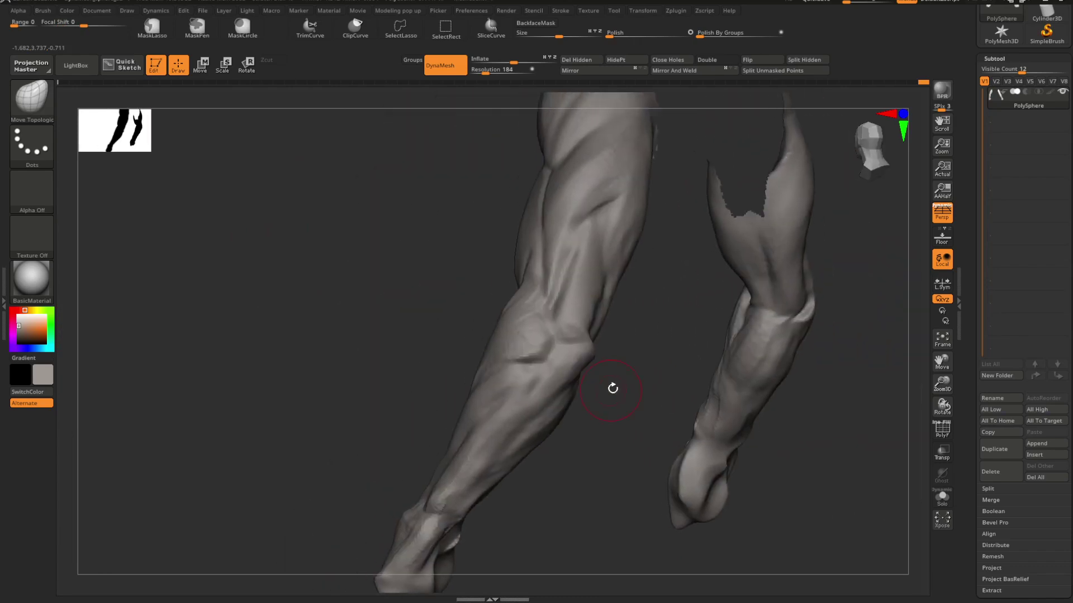
Step: Build up skin folds across the back of the elbow with the ClayBuildup brush
key(b)
key(c)
key(b)
drag(598, 402, 546, 385)
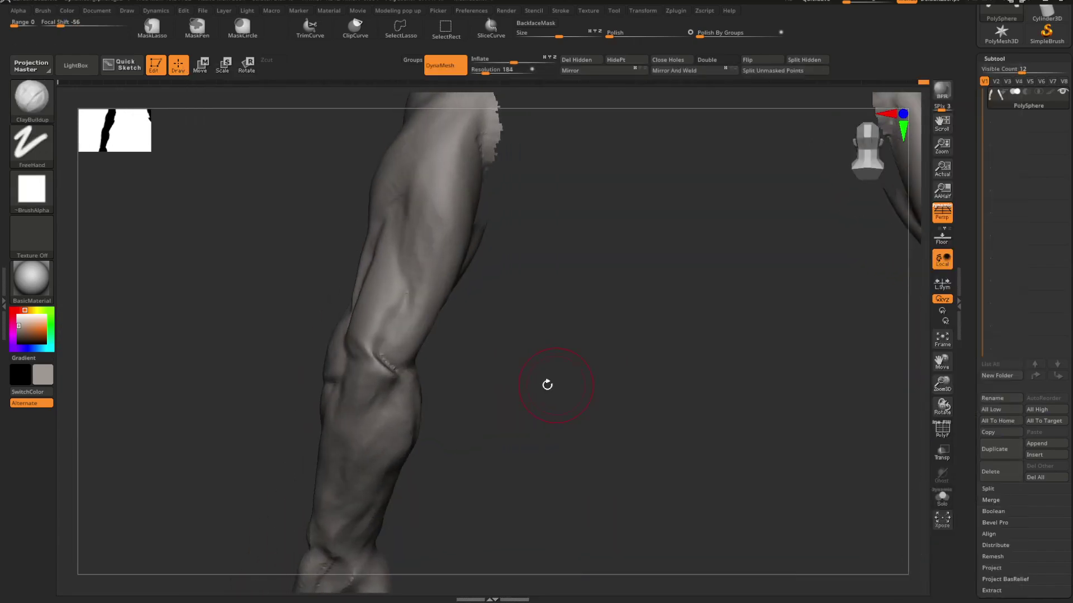
right_drag(416, 375, 393, 366)
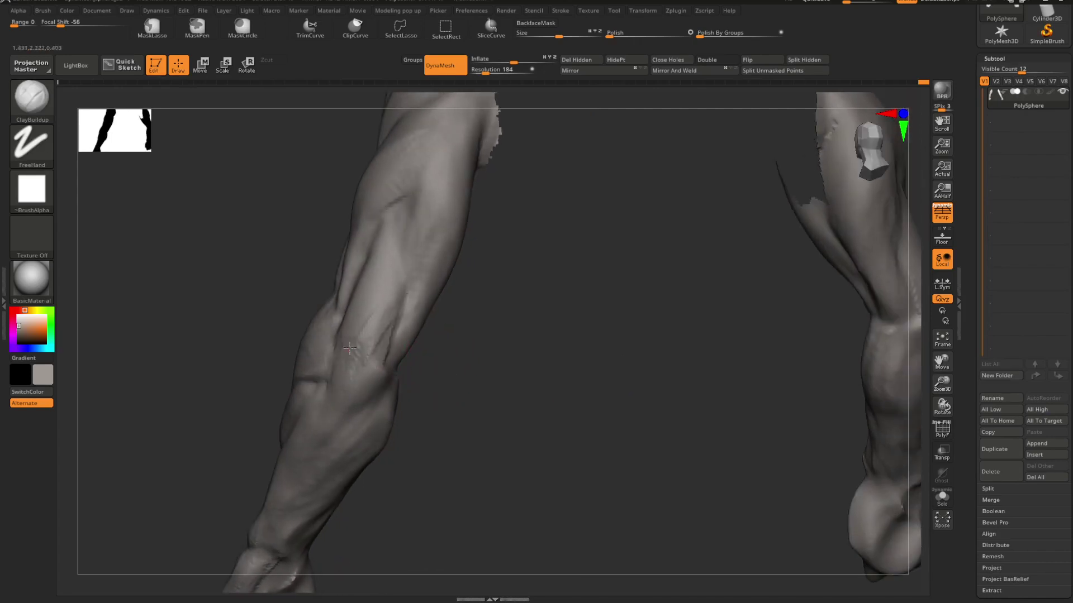
drag(403, 363, 414, 371)
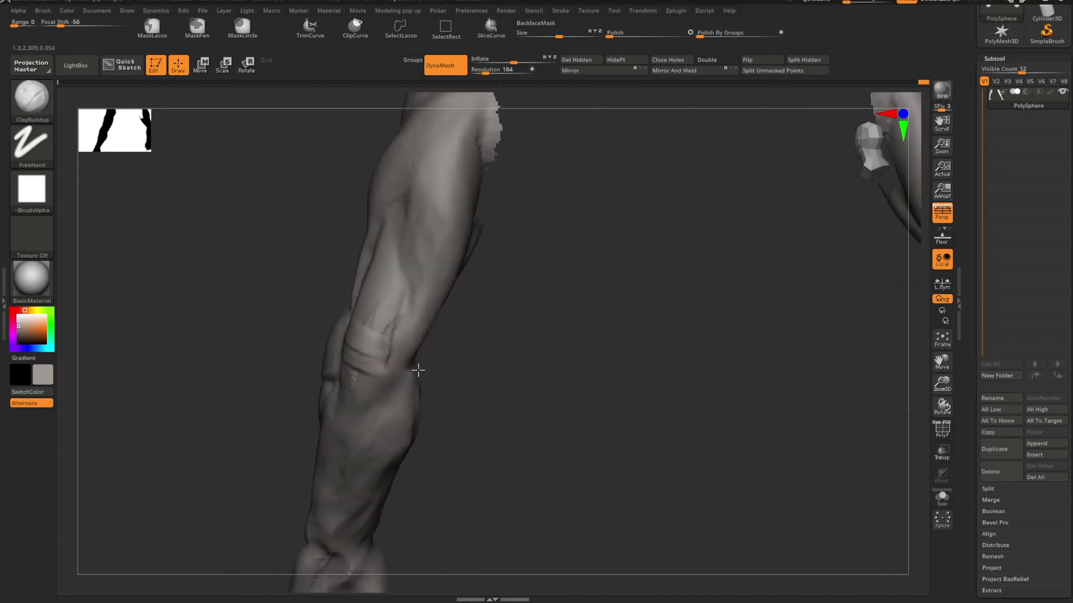
Step: Carve wrinkle creases into the elbow's skin folds with the DamStandard brush
key(b)
key(d)
key(s)
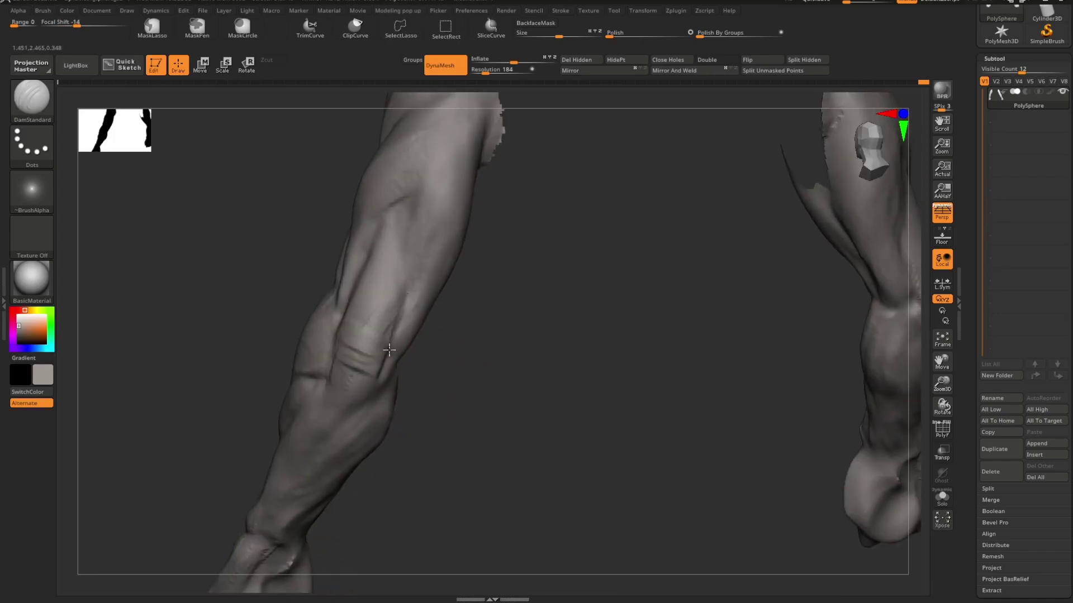
right_drag(324, 437, 550, 331)
mouse_move(550, 331)
mouse_down()
mouse_move(534, 330)
mouse_move(555, 326)
mouse_move(580, 352)
mouse_move(548, 333)
mouse_move(570, 378)
mouse_move(559, 392)
mouse_move(460, 292)
mouse_up()
key(ctrl)
key(ctrl+shift)
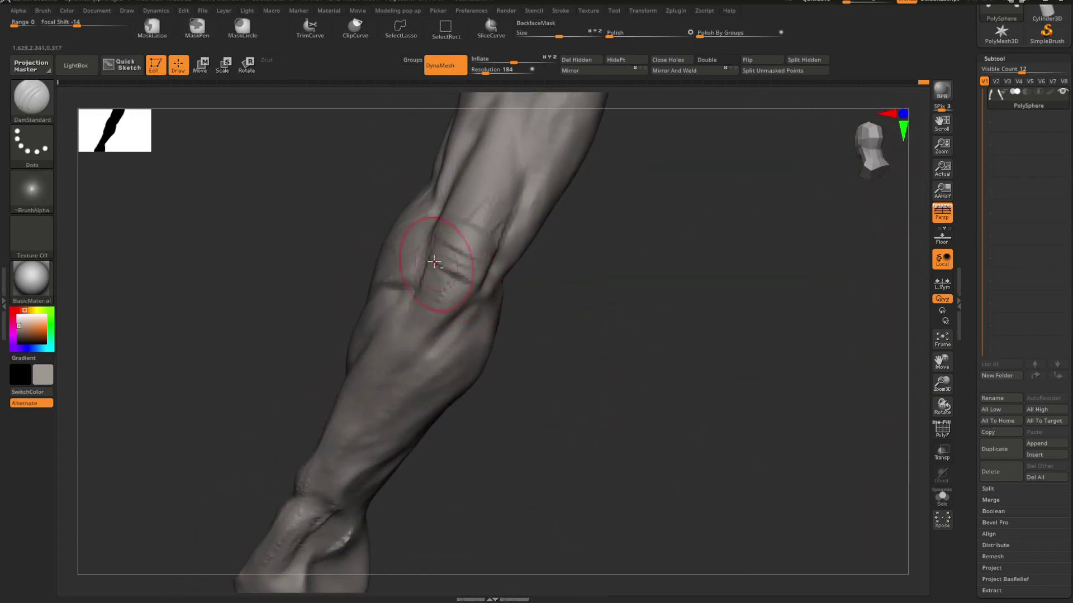
Step: Deepen the elbow crease with DamStandard and build up the forearm muscle just below the elbow with ClayBuildup
mouse_move(429, 256)
mouse_down()
mouse_move(538, 311)
mouse_move(471, 280)
mouse_up()
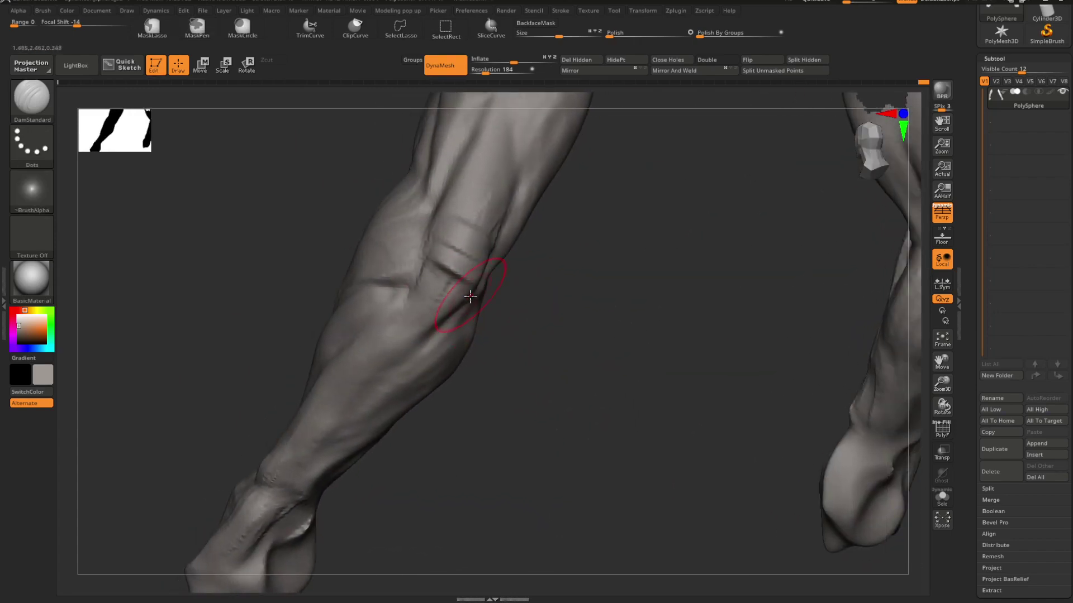
key(b)
key(c)
key(b)
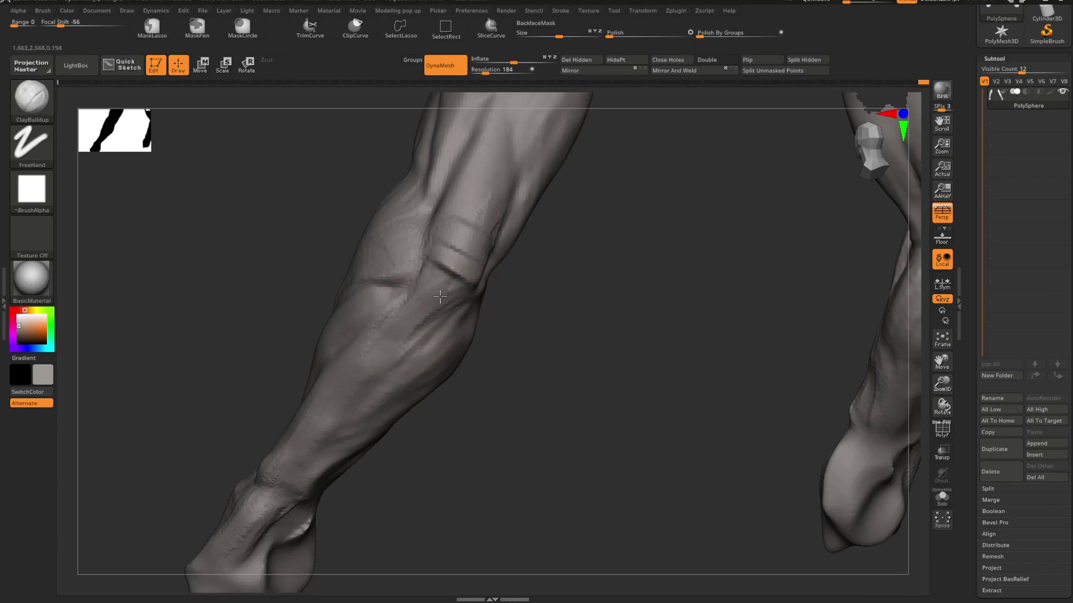
mouse_move(440, 297)
mouse_down()
mouse_move(534, 312)
mouse_move(579, 355)
mouse_move(617, 326)
mouse_move(633, 351)
mouse_move(606, 364)
mouse_move(622, 304)
mouse_move(634, 328)
mouse_move(576, 349)
mouse_move(588, 337)
mouse_move(579, 390)
mouse_move(574, 350)
mouse_up()
mouse_move(544, 267)
mouse_down()
mouse_move(613, 311)
mouse_move(596, 295)
mouse_move(558, 311)
mouse_move(593, 387)
mouse_move(529, 373)
mouse_move(540, 365)
mouse_move(531, 363)
mouse_up()
Step: Carve the grooves between the outer forearm muscles from elbow to wrist with the DamStandard brush and smooth them
key(b)
key(d)
key(s)
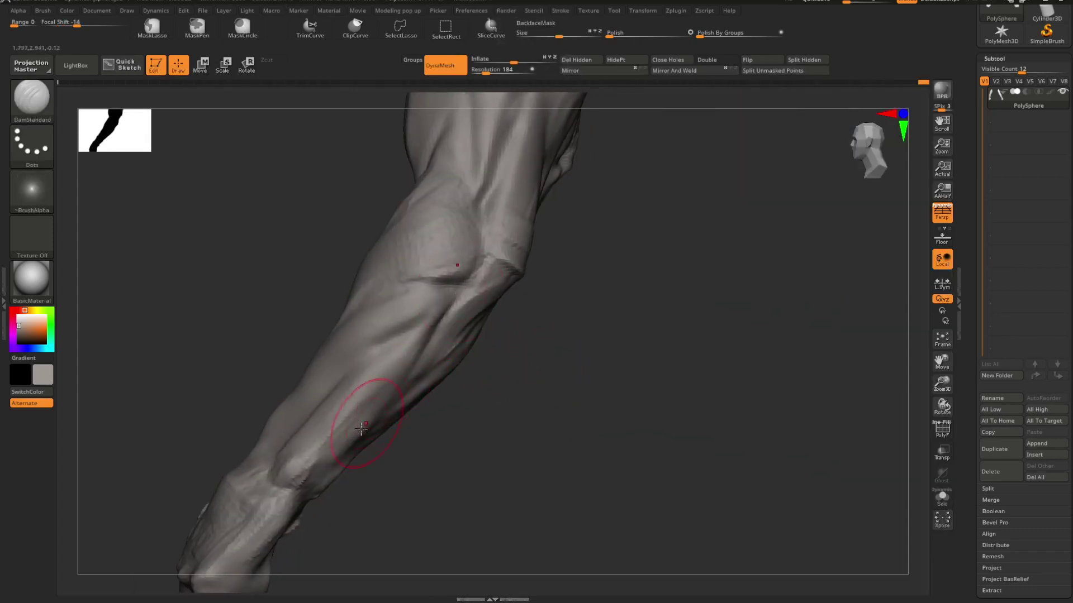
mouse_move(444, 359)
mouse_down()
mouse_move(555, 335)
mouse_move(553, 364)
mouse_move(565, 363)
mouse_move(583, 317)
mouse_move(577, 374)
mouse_move(584, 367)
mouse_up()
drag(536, 302, 566, 314)
key(ctrl)
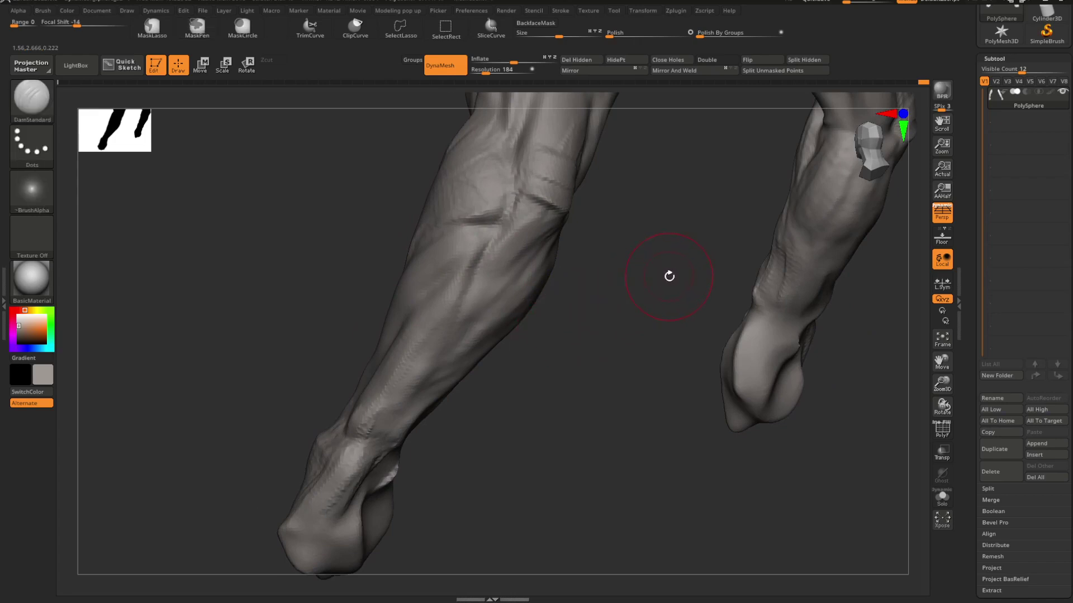
drag(632, 287, 634, 318)
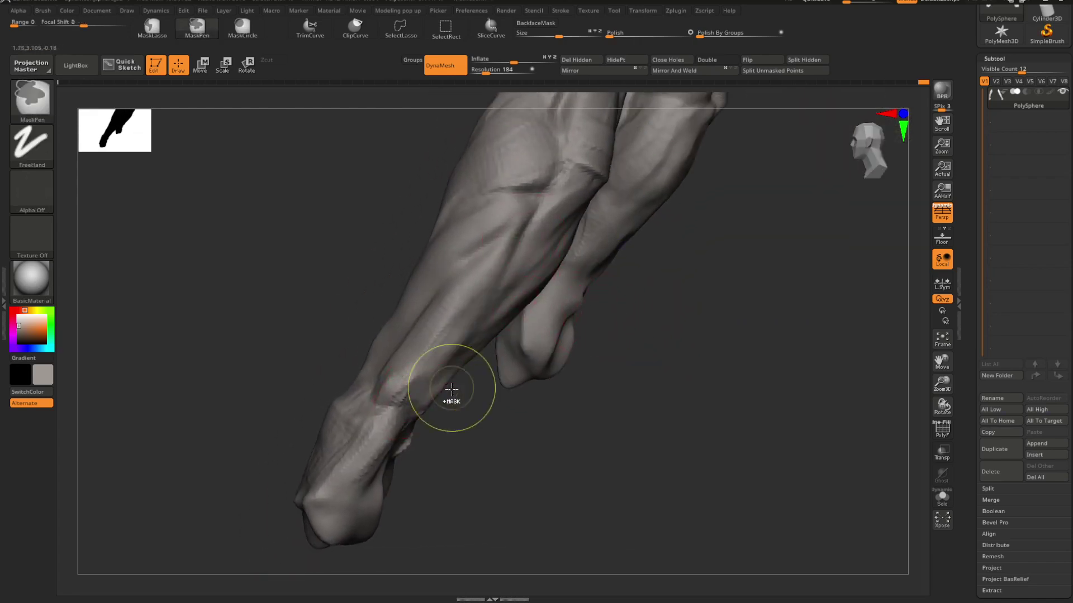
drag(445, 388, 451, 409)
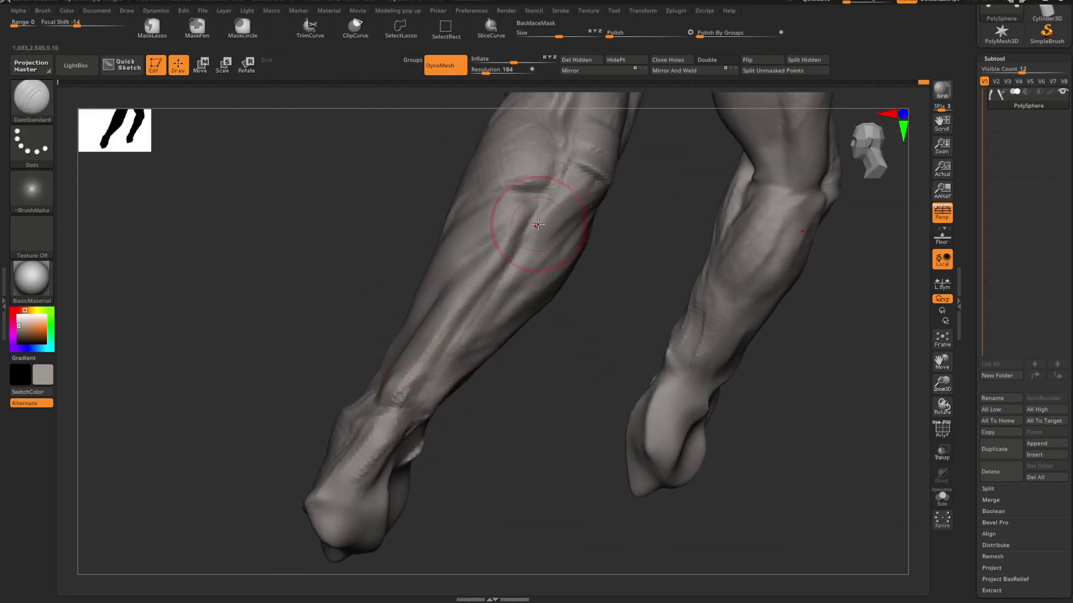
key(shift)
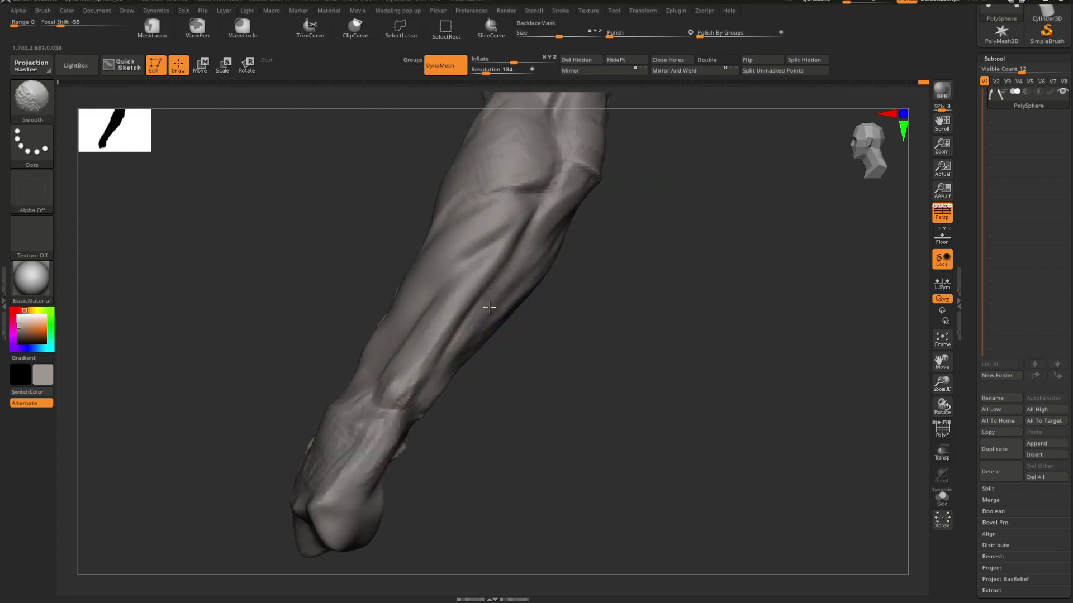
Step: Build up the muscle volumes along the back and outer side of the forearm with a resized ClayBuildup brush
mouse_move(590, 254)
mouse_down()
mouse_move(673, 283)
mouse_move(608, 313)
mouse_move(620, 333)
mouse_move(604, 332)
mouse_move(609, 315)
mouse_move(582, 316)
mouse_up()
key(b)
key(c)
key(b)
key(space)
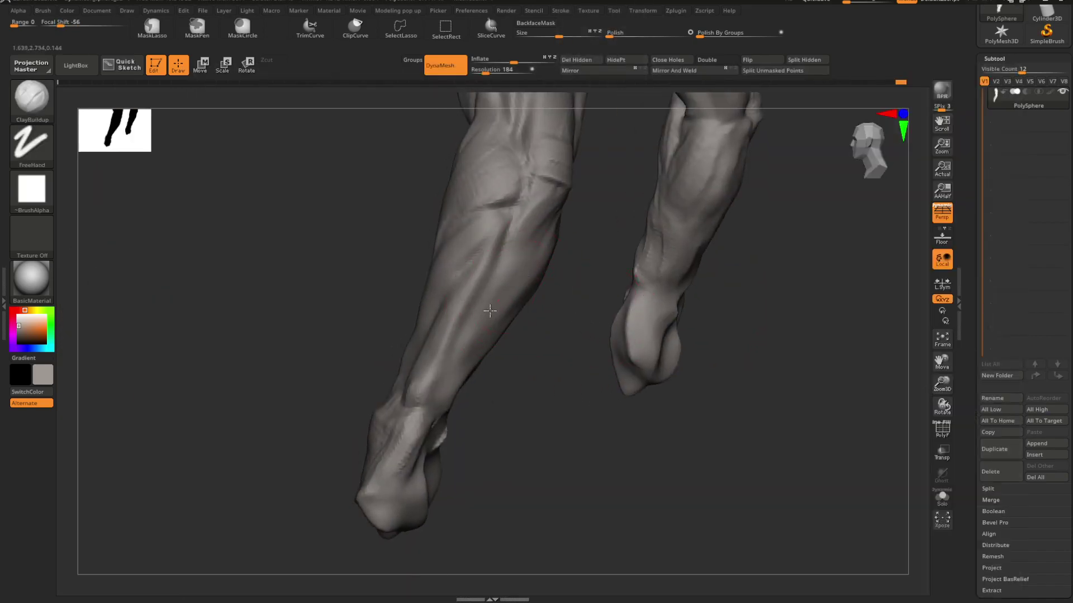
key(shift)
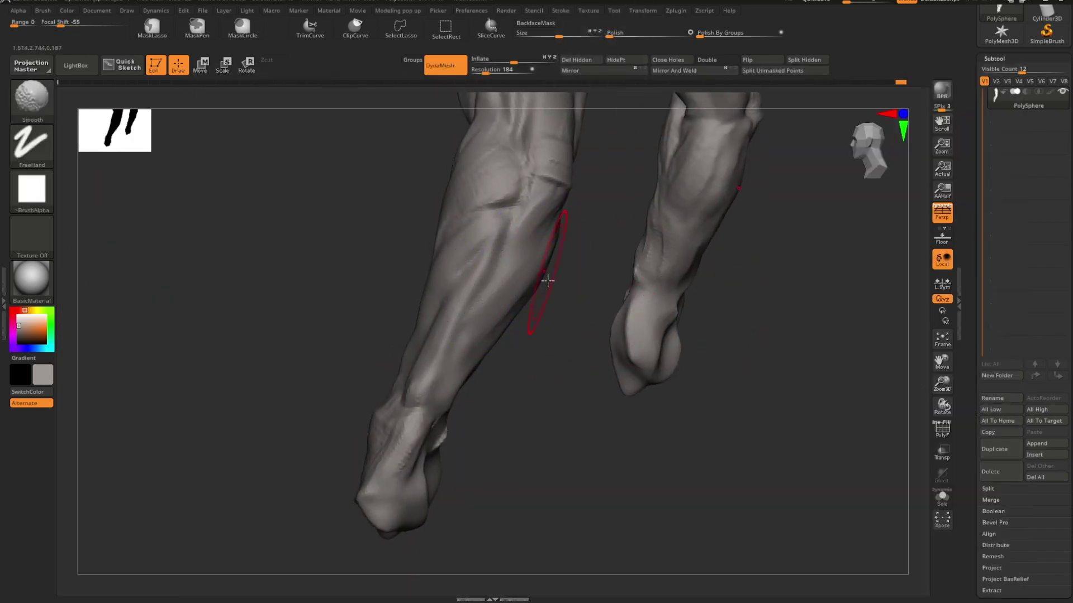
mouse_move(547, 280)
mouse_down()
mouse_move(562, 297)
mouse_move(570, 354)
mouse_up()
key(space)
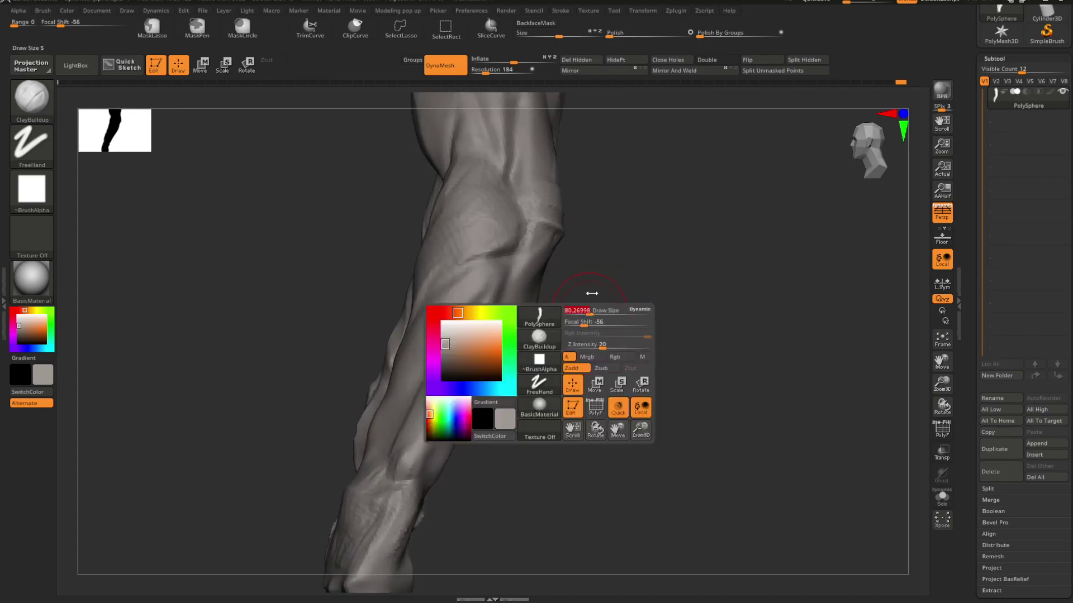
drag(592, 293, 494, 278)
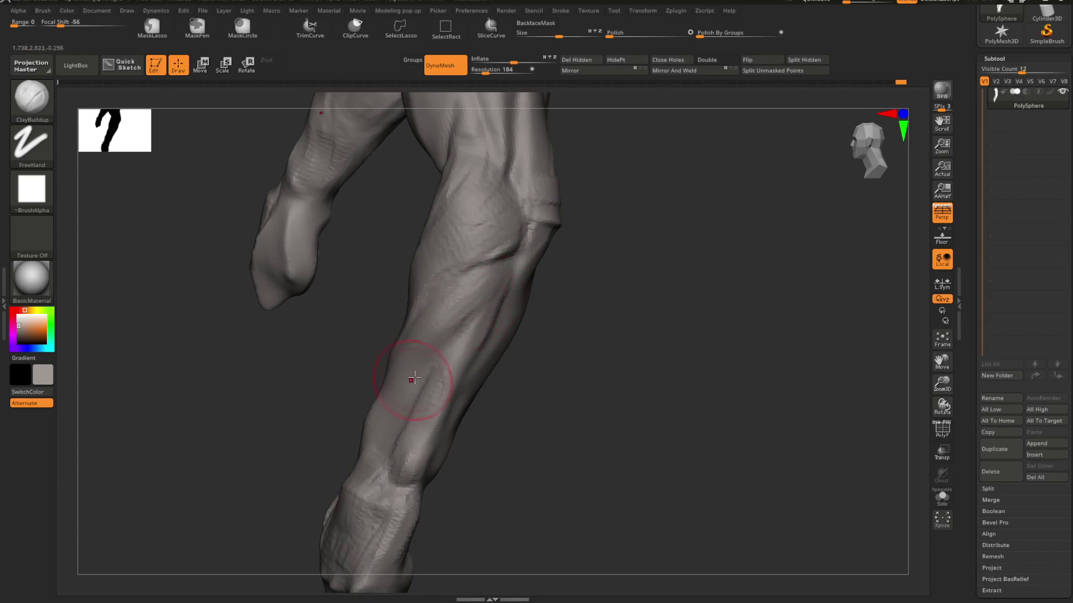
mouse_move(538, 313)
mouse_down()
mouse_move(577, 280)
mouse_move(539, 300)
mouse_up()
mouse_move(570, 337)
mouse_down()
mouse_move(575, 295)
mouse_move(593, 304)
mouse_move(562, 330)
mouse_move(632, 319)
mouse_move(594, 331)
mouse_move(593, 303)
mouse_up()
Step: Sharpen the muscle separations below the elbow with the DamStandard brush
key(b)
key(d)
key(s)
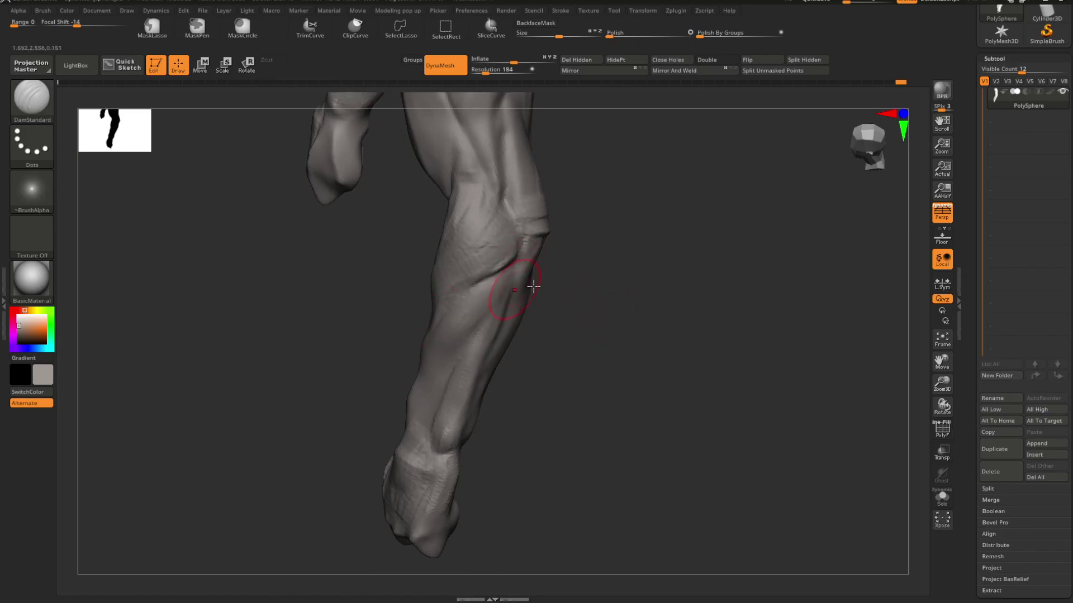
mouse_move(533, 287)
mouse_down()
mouse_move(579, 275)
mouse_move(558, 263)
mouse_up()
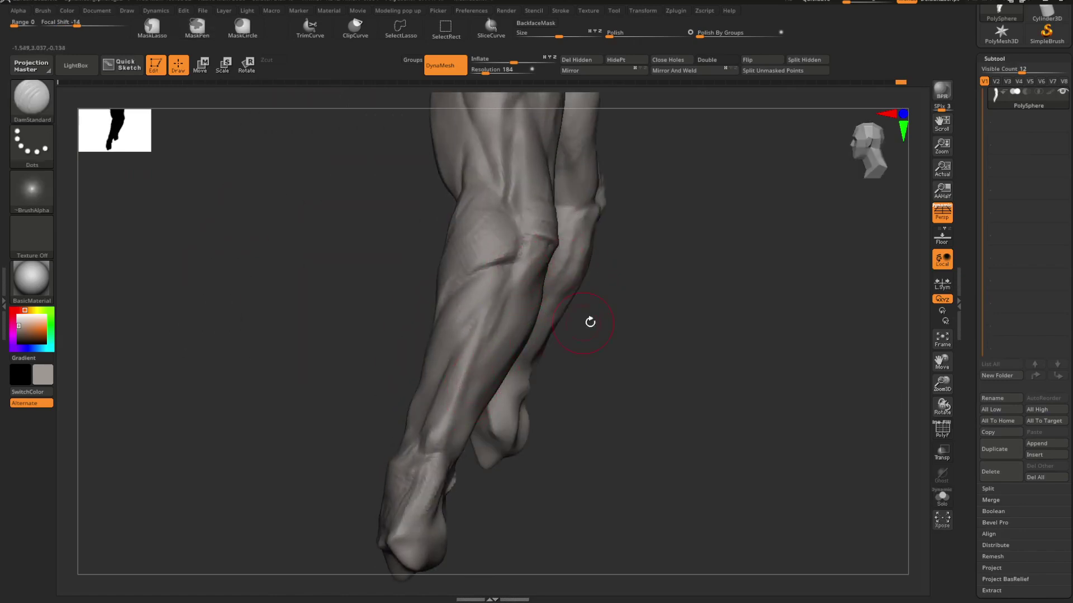
Step: Add volume to the diagonal muscles on the upper side of the forearm with the ClayBuildup brush
mouse_move(590, 321)
mouse_down()
mouse_move(531, 303)
mouse_move(566, 328)
mouse_move(554, 337)
mouse_up()
key(b)
key(c)
key(b)
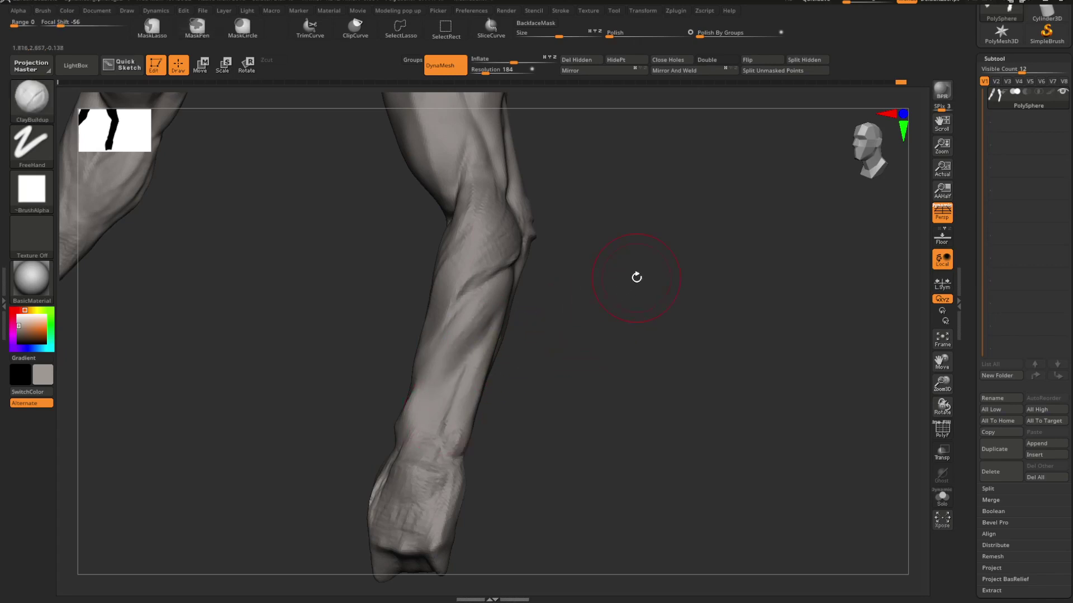
mouse_move(581, 281)
mouse_down()
mouse_move(605, 287)
mouse_move(574, 294)
mouse_move(620, 303)
mouse_move(593, 303)
mouse_move(632, 320)
mouse_move(649, 292)
mouse_move(678, 280)
mouse_move(721, 287)
mouse_move(583, 350)
mouse_up()
Step: Adjust the forearm's outline near the wrist with a resized Move Topological brush
key(b)
key(m)
key(t)
key(space)
drag(473, 409, 492, 405)
mouse_move(519, 398)
mouse_down()
mouse_move(479, 400)
mouse_move(594, 352)
mouse_move(561, 322)
mouse_move(555, 340)
mouse_up()
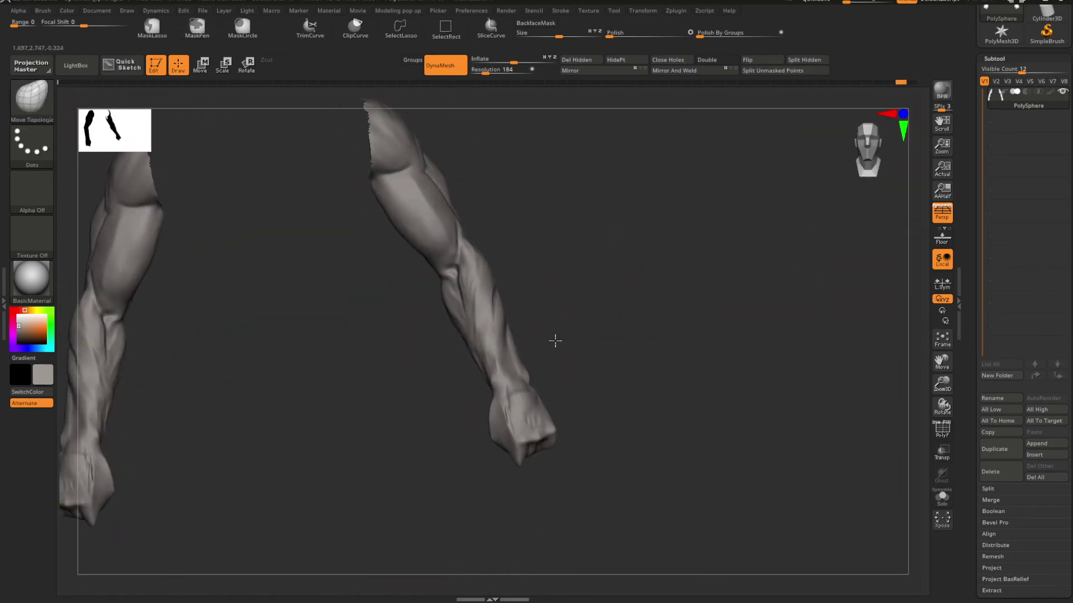
Step: Build up the tendons and muscle forms on the underside of the lower forearm toward the wrist with ClayBuildup
key(b)
key(s)
key(t)
key(space)
mouse_move(589, 323)
mouse_down()
mouse_move(603, 287)
mouse_move(680, 228)
mouse_move(572, 341)
mouse_move(574, 317)
mouse_move(550, 326)
mouse_up()
key(b)
key(c)
key(b)
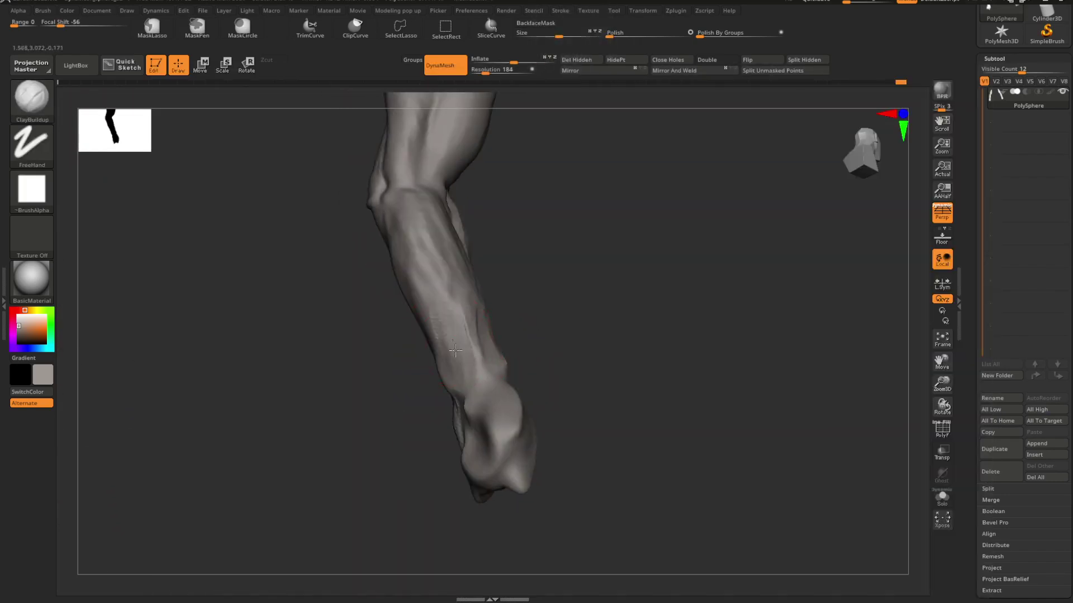
mouse_move(451, 370)
mouse_down()
mouse_move(598, 285)
mouse_move(504, 397)
mouse_move(478, 410)
mouse_move(512, 400)
mouse_move(517, 380)
mouse_move(581, 404)
mouse_move(515, 373)
mouse_move(409, 374)
mouse_up()
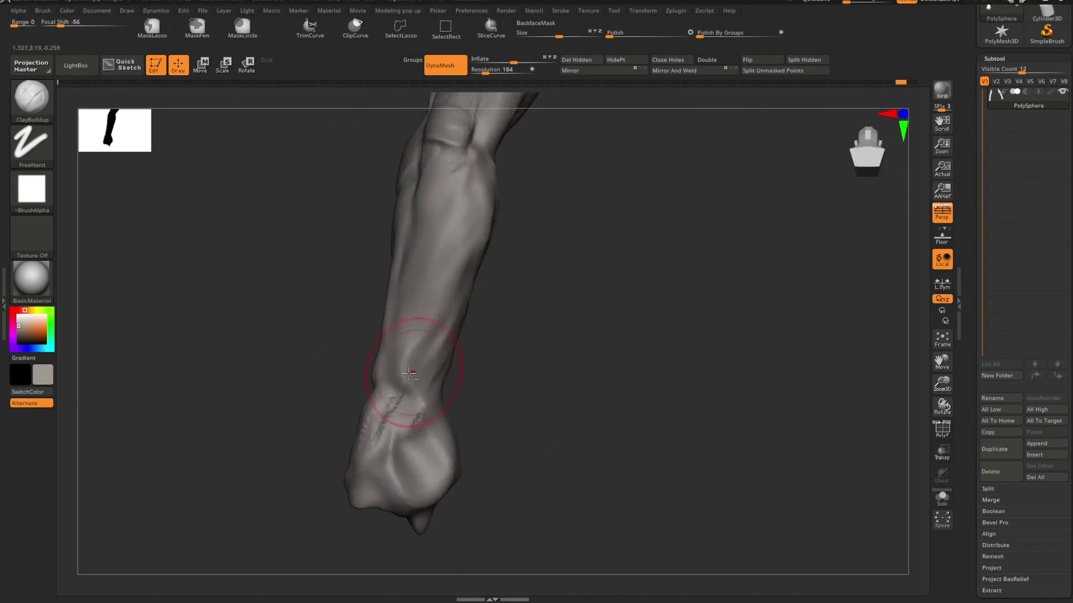
drag(490, 371, 531, 312)
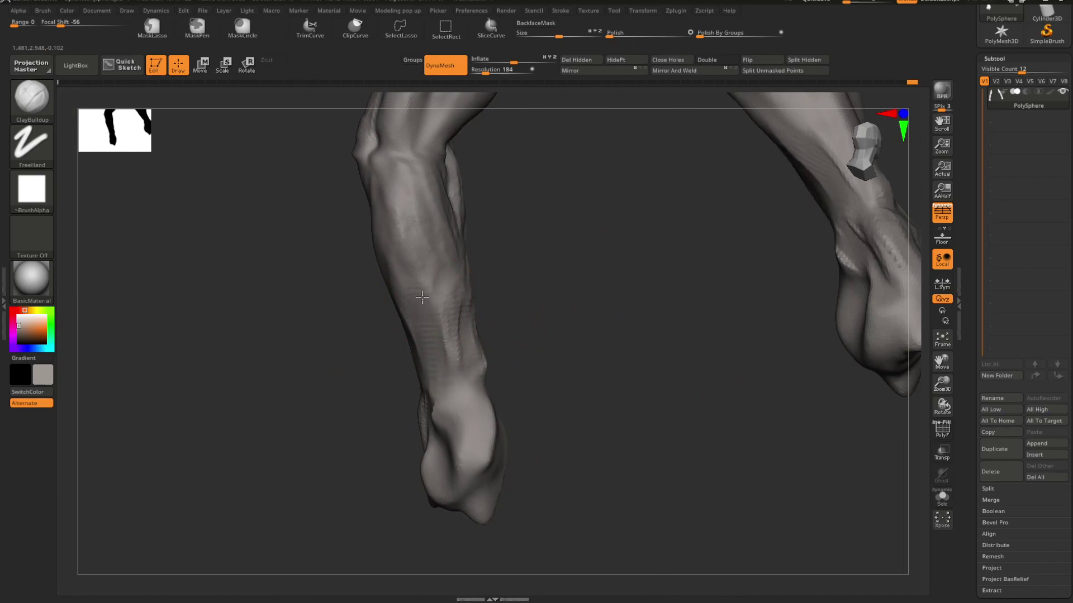
mouse_move(525, 363)
mouse_down()
mouse_move(586, 285)
mouse_move(624, 296)
mouse_move(622, 361)
mouse_move(567, 335)
mouse_move(574, 318)
mouse_move(623, 361)
mouse_move(633, 351)
mouse_move(619, 350)
mouse_up()
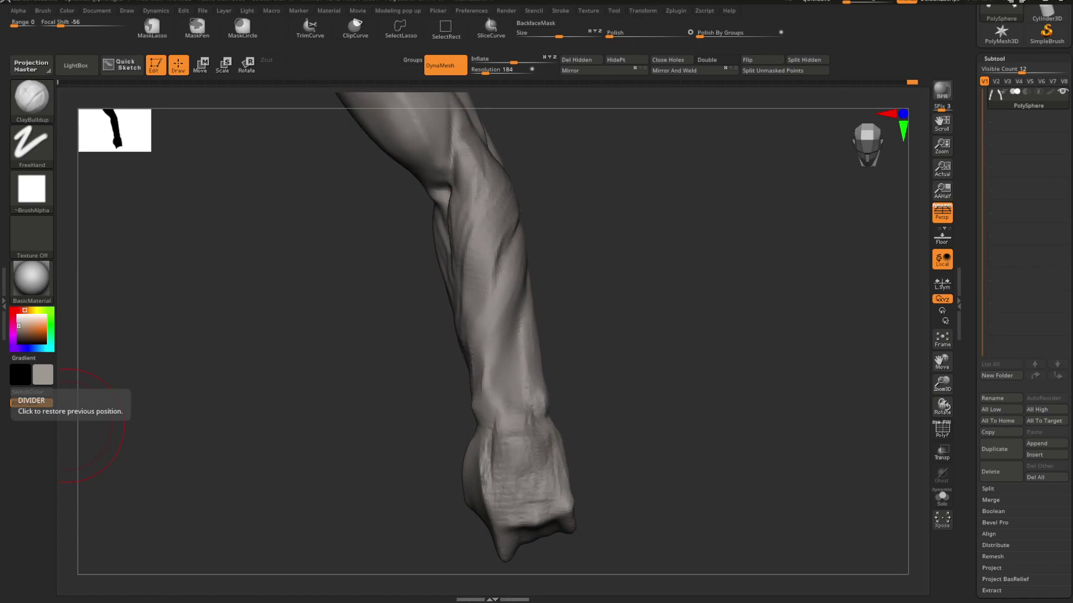
mouse_move(613, 301)
mouse_down()
mouse_move(617, 316)
mouse_move(626, 313)
mouse_up()
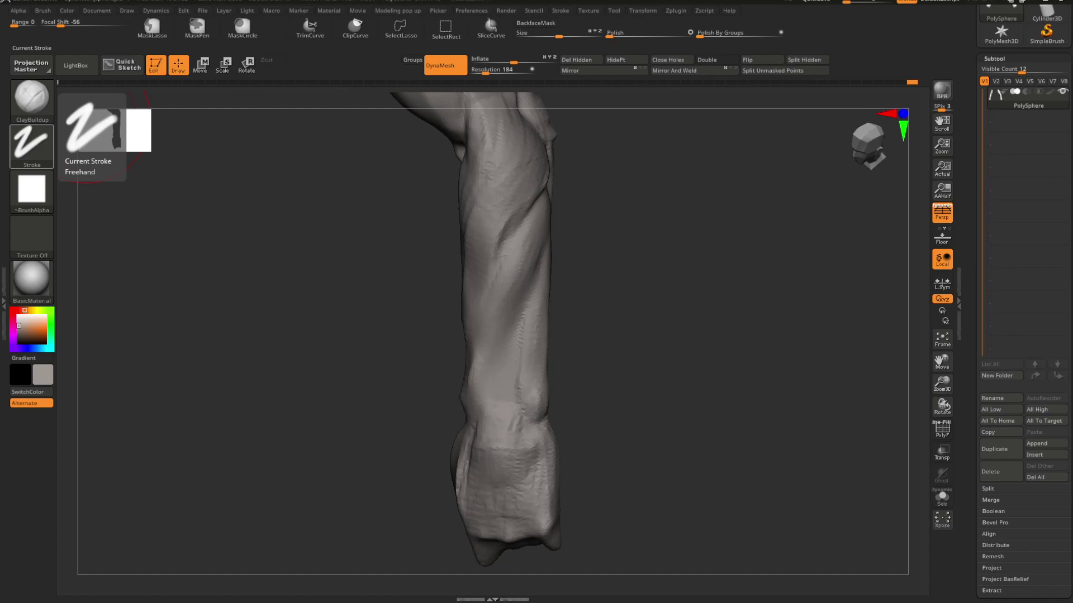
Step: Define the grooves along the top of the forearm with the DamStandard brush
mouse_move(632, 294)
mouse_down()
mouse_move(649, 292)
mouse_move(632, 311)
mouse_up()
key(b)
key(d)
key(s)
key(space)
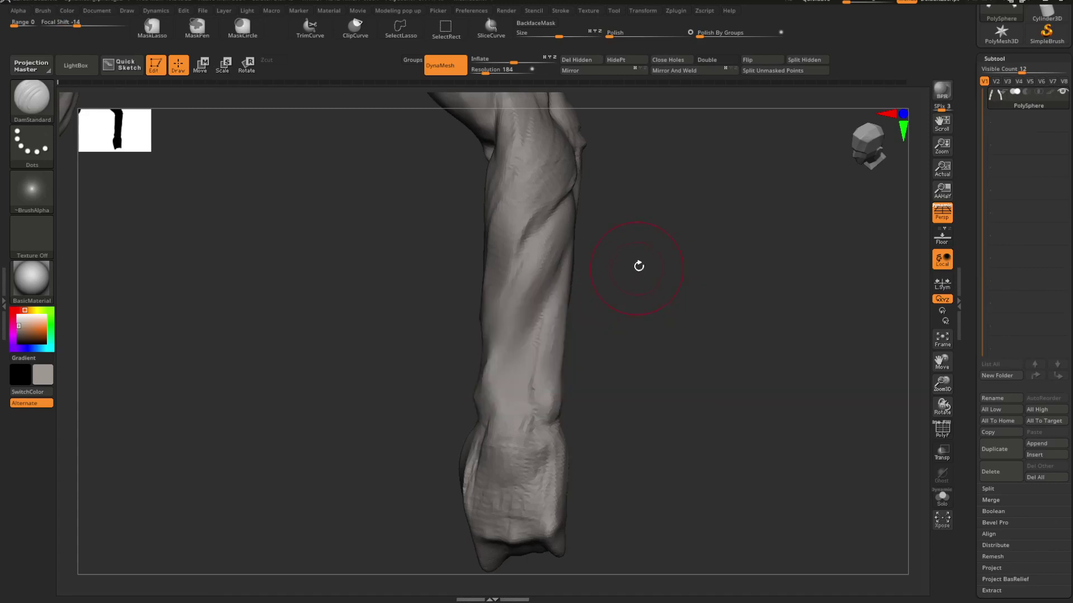
Step: Shift the muscle shapes at the middle of the forearm with a resized Move Topological brush
mouse_move(639, 265)
mouse_down()
mouse_move(644, 278)
mouse_move(628, 285)
mouse_move(642, 285)
mouse_move(645, 276)
mouse_move(605, 277)
mouse_move(654, 268)
mouse_move(625, 264)
mouse_move(618, 289)
mouse_move(653, 266)
mouse_move(682, 292)
mouse_move(655, 299)
mouse_move(656, 201)
mouse_move(676, 248)
mouse_move(656, 354)
mouse_move(675, 318)
mouse_move(650, 300)
mouse_move(682, 285)
mouse_move(601, 311)
mouse_up()
key(b)
key(m)
key(t)
key(space)
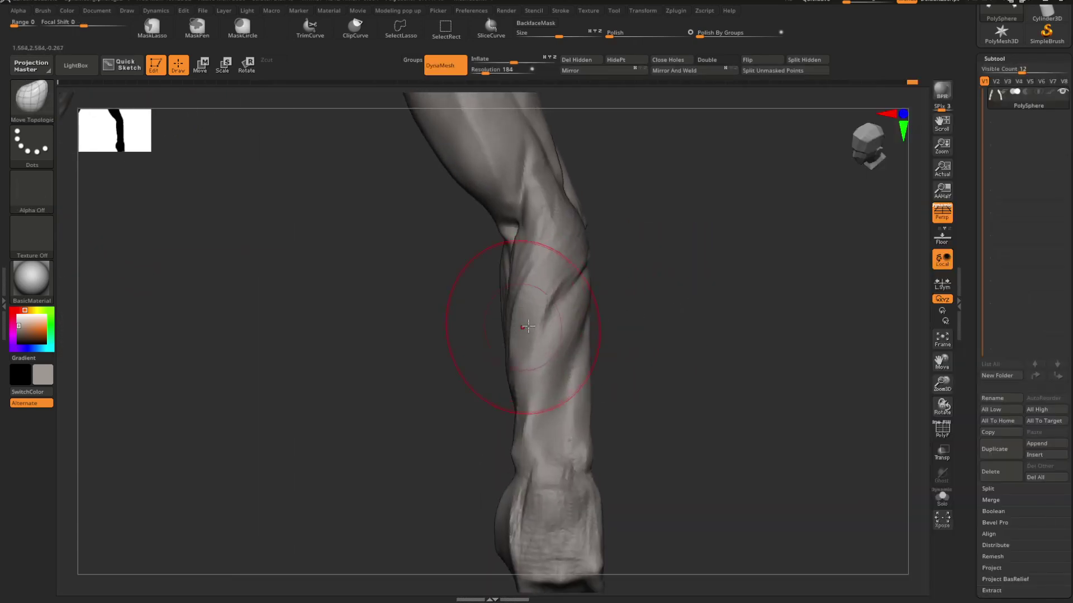
key(space)
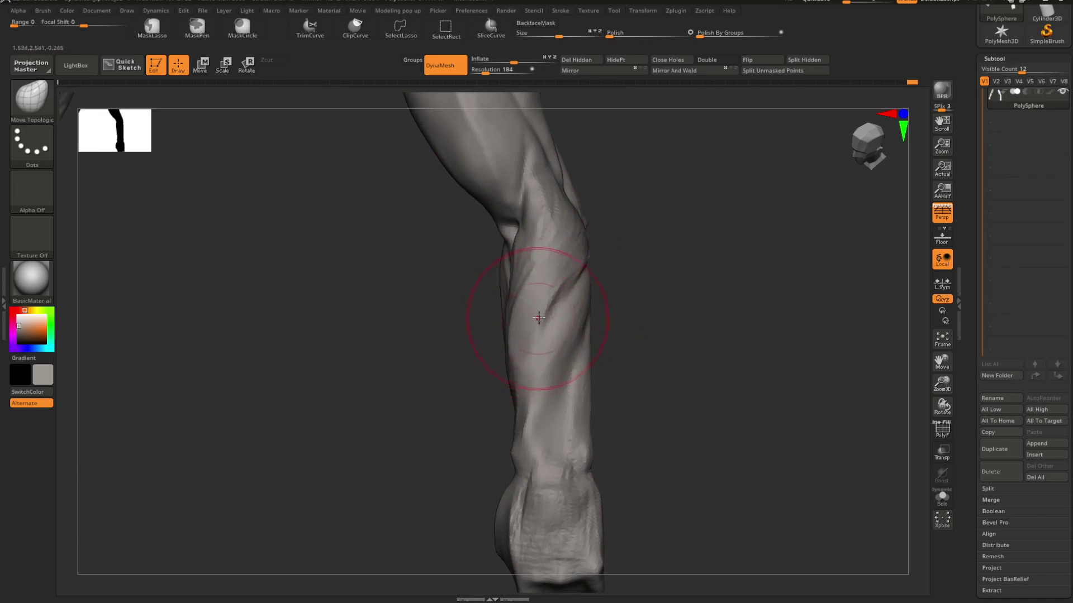
mouse_move(612, 284)
mouse_down()
mouse_move(629, 275)
mouse_move(611, 291)
mouse_move(618, 285)
mouse_up()
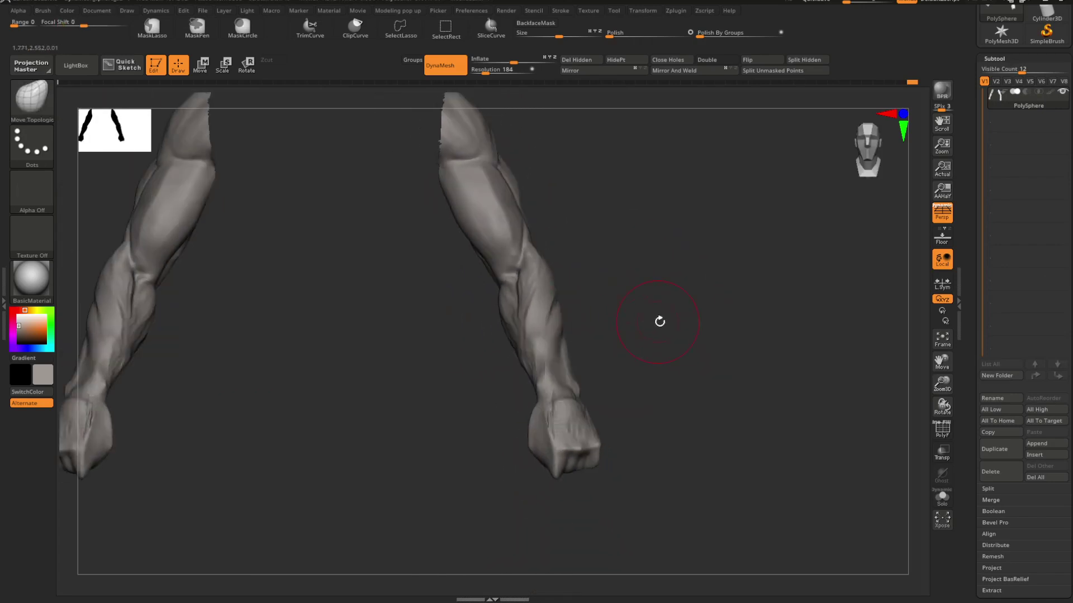
Step: Push out the contour on the underside of the forearm with the Move Topological brush
alt+drag(659, 321, 631, 305)
mouse_move(631, 304)
mouse_down()
mouse_move(663, 315)
mouse_move(620, 340)
mouse_move(645, 347)
mouse_up()
key(ctrl)
key(ctrl+shift)
key(space)
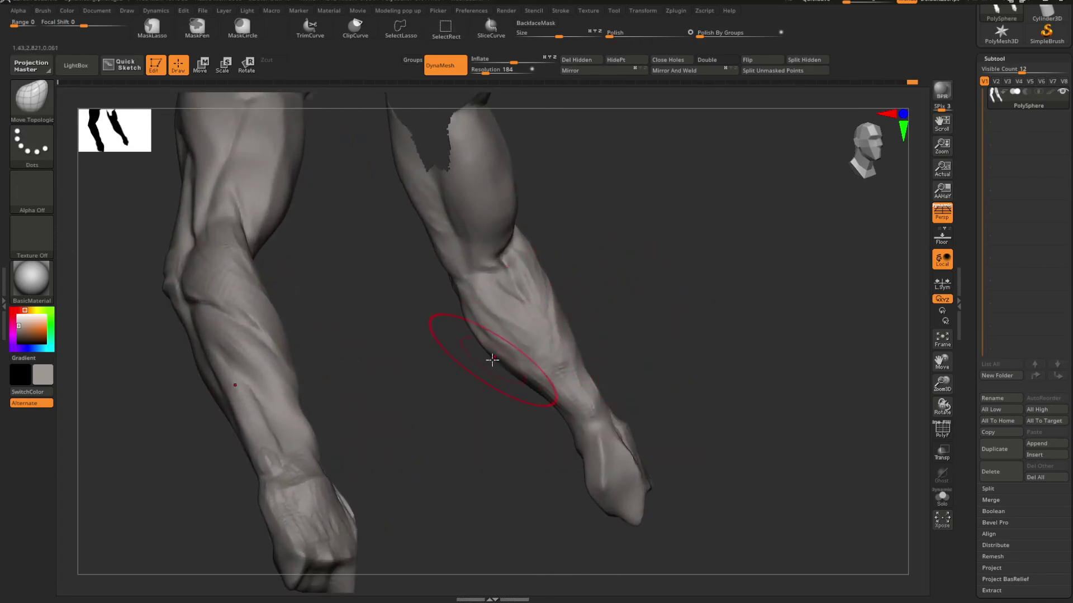
shift+drag(501, 349, 557, 360)
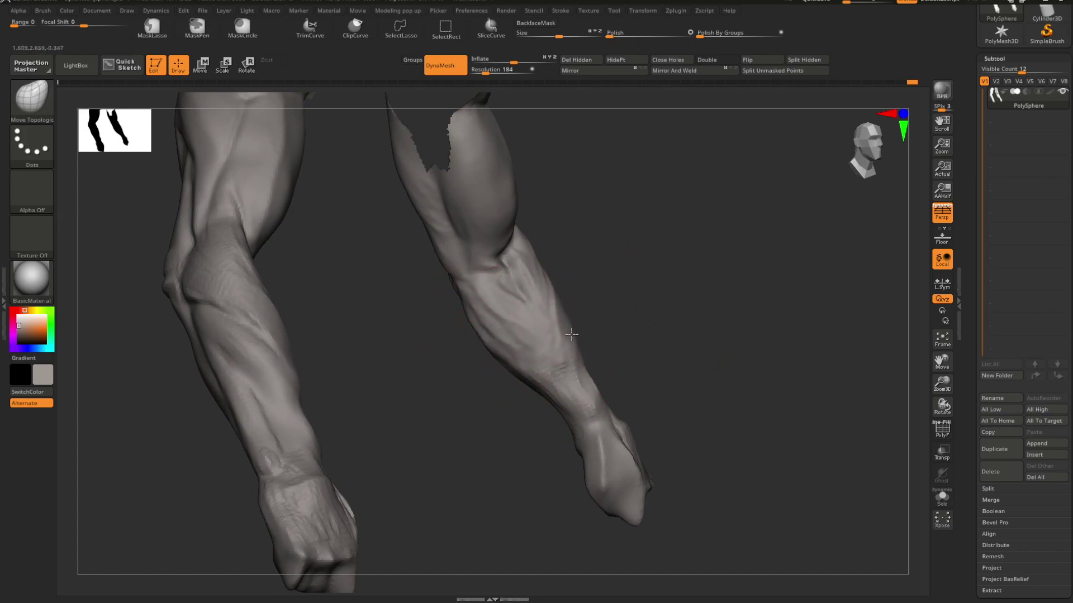
drag(634, 337, 572, 317)
mouse_move(659, 316)
mouse_down()
mouse_move(620, 322)
mouse_move(668, 345)
mouse_move(685, 317)
mouse_move(656, 323)
mouse_move(704, 318)
mouse_move(741, 357)
mouse_move(703, 309)
mouse_move(776, 391)
mouse_move(699, 362)
mouse_move(725, 352)
mouse_move(727, 319)
mouse_move(696, 288)
mouse_move(682, 362)
mouse_move(651, 338)
mouse_move(561, 380)
mouse_move(567, 391)
mouse_move(555, 371)
mouse_move(582, 369)
mouse_move(561, 371)
mouse_up()
Step: Unhide the whole figure and build up the front of the upper thighs below the hips with ClayBuildup
ctrl+shift+click(711, 319)
ctrl+right_drag(561, 371, 561, 395)
key(b)
key(c)
key(b)
key(space)
drag(580, 346, 559, 345)
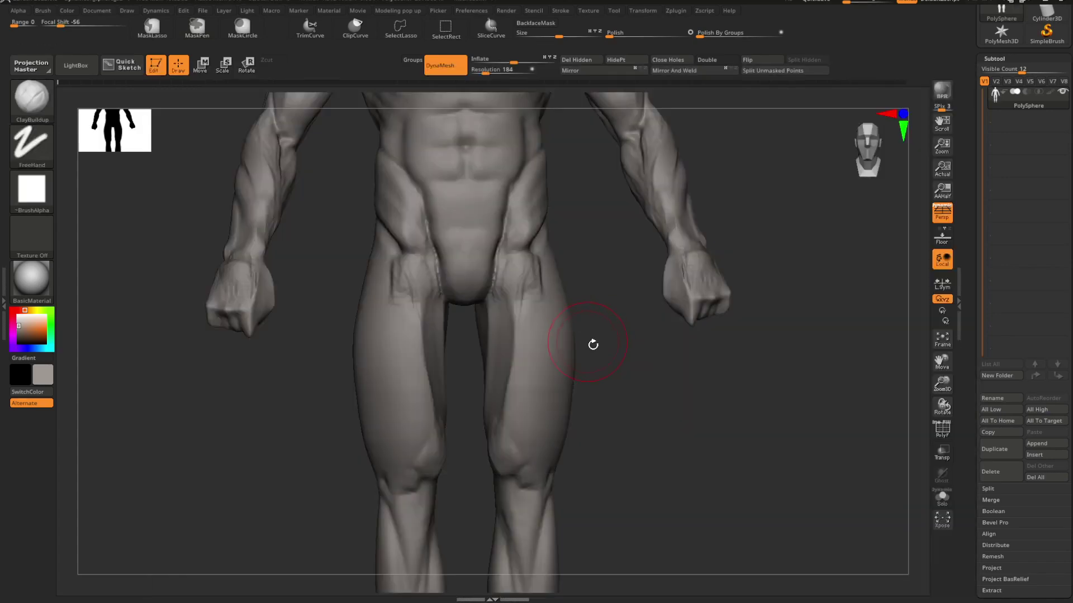
Step: Sculpt the long muscle divisions of both thighs from the hips down to the knees with the ClayBuildup brush
alt+right_drag(624, 370, 620, 346)
drag(620, 347, 634, 323)
key(space)
key(space)
key(space)
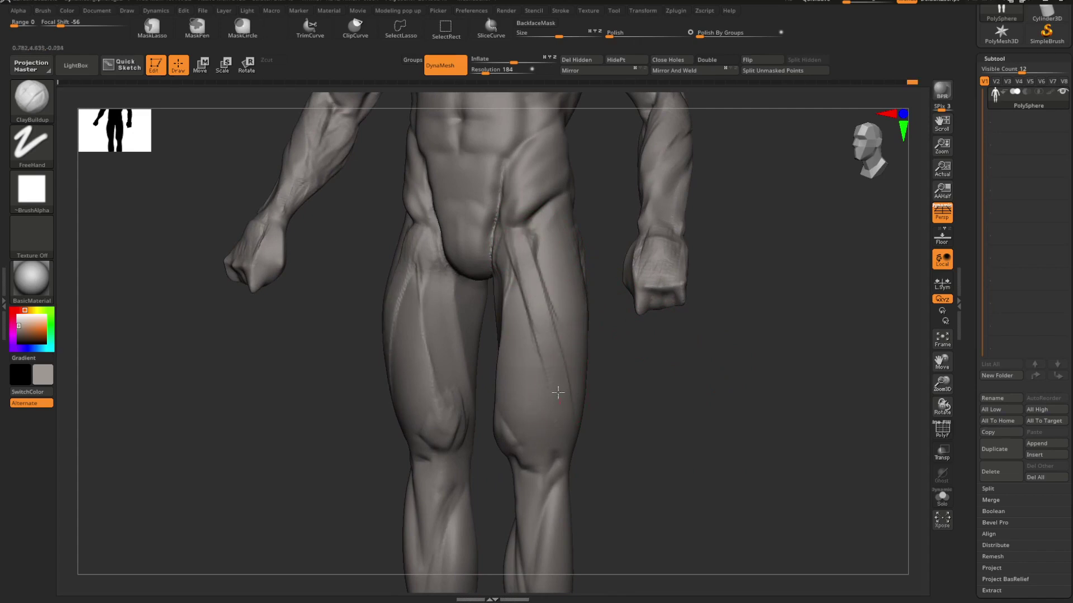
drag(565, 434, 619, 379)
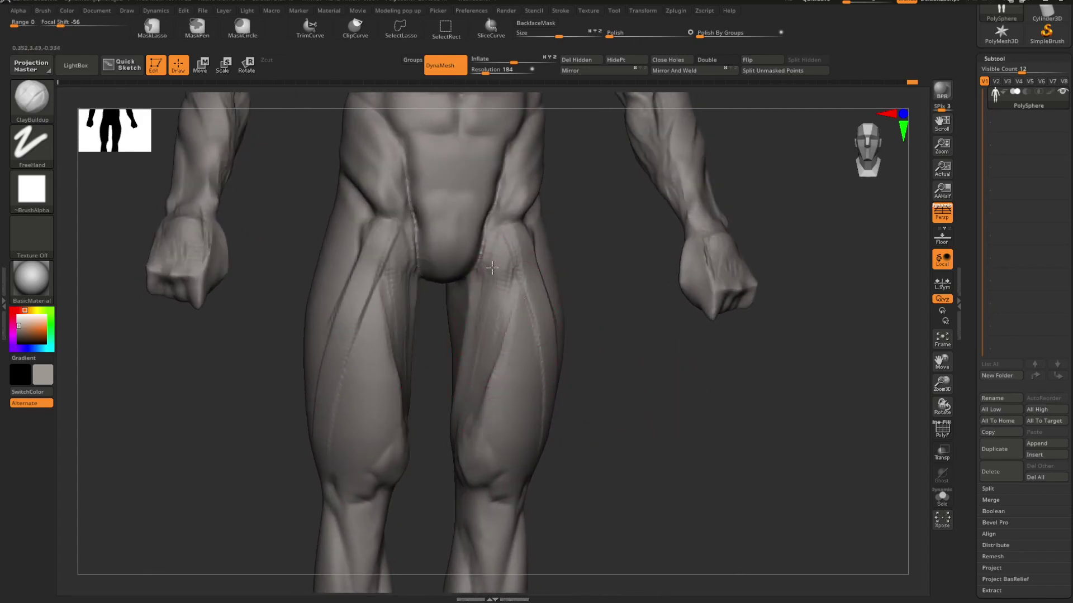
mouse_move(453, 434)
mouse_down()
mouse_move(596, 379)
mouse_move(591, 371)
mouse_up()
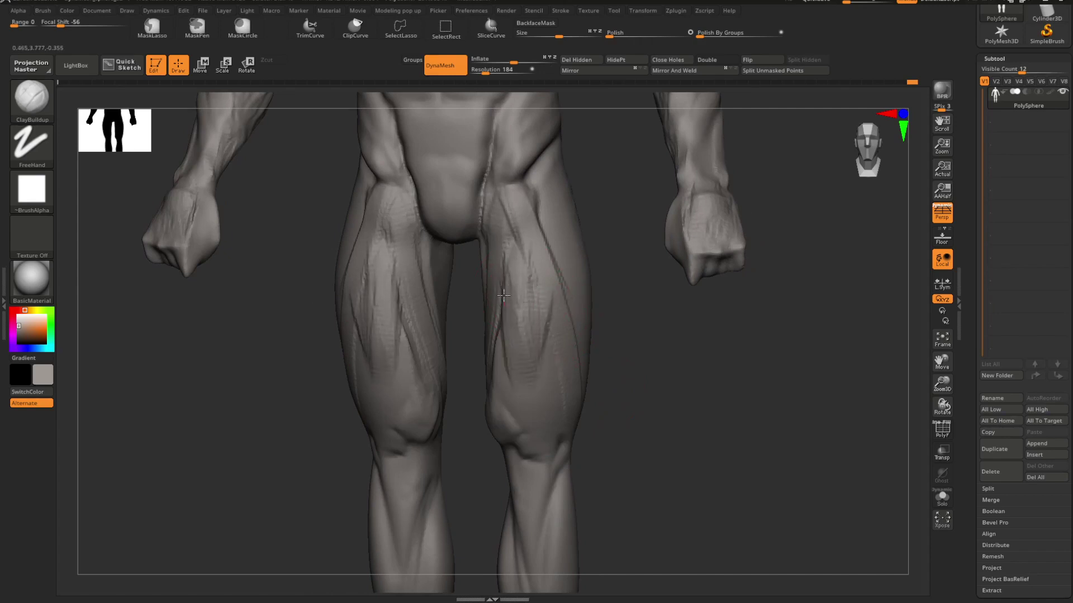
Step: Hide the arms and head to isolate the torso and legs, and select the Move Topological brush
alt+drag(611, 376, 648, 388)
ctrl+alt+shift+drag(678, 161, 557, 433)
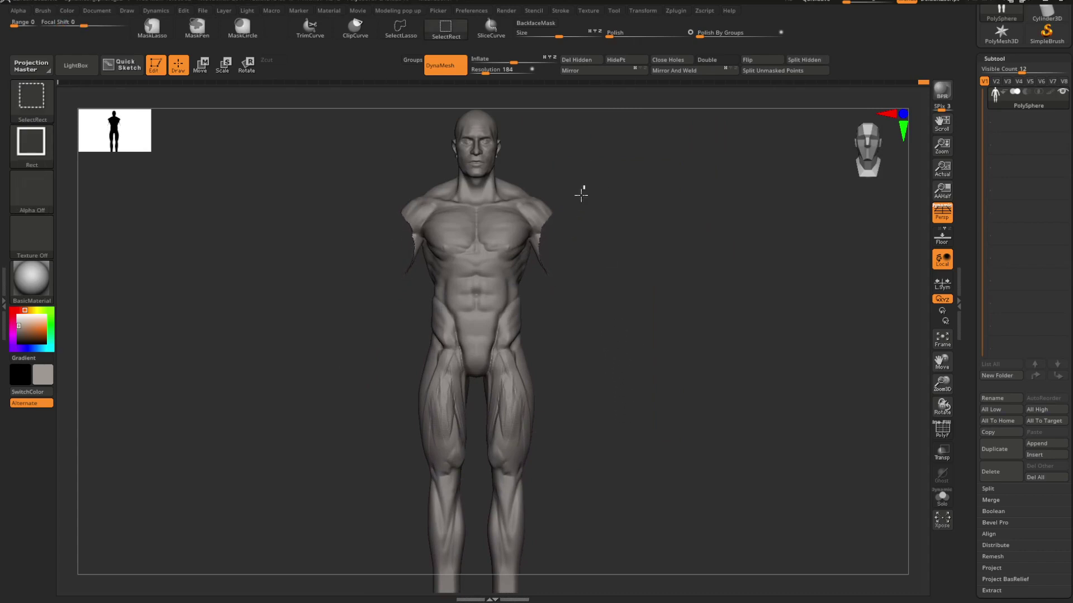
mouse_move(533, 282)
mouse_down()
mouse_move(599, 328)
mouse_move(582, 333)
mouse_move(647, 330)
mouse_move(627, 295)
mouse_move(666, 333)
mouse_move(628, 340)
mouse_move(659, 337)
mouse_move(661, 311)
mouse_up()
key(b)
key(m)
key(t)
Step: Reshape the lower back and waist profile with a resized Move Topological brush and smooth the side of the waist
key(space)
key(space)
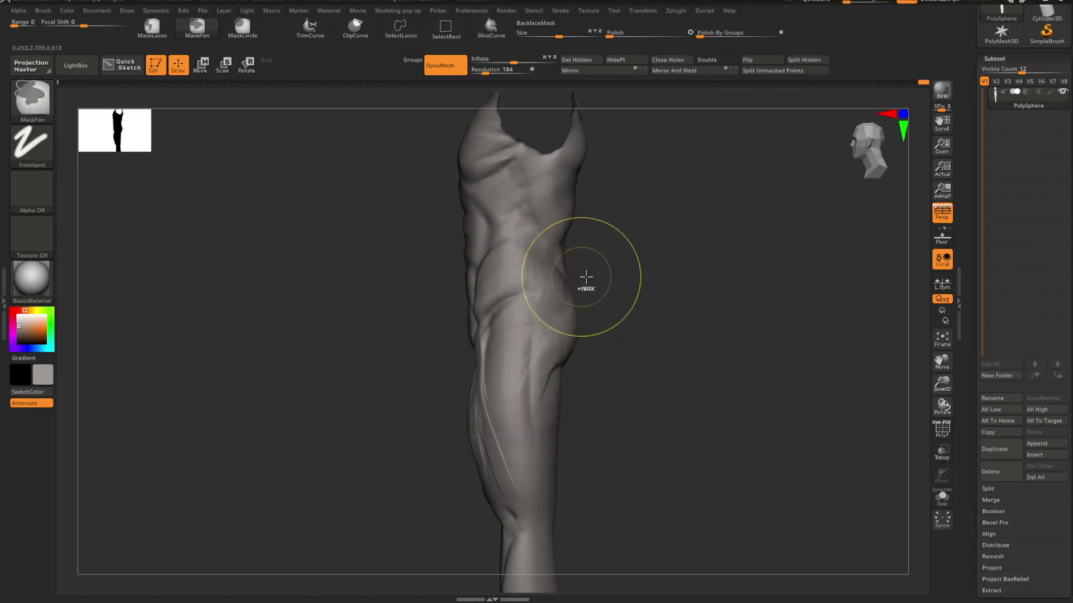
key(space)
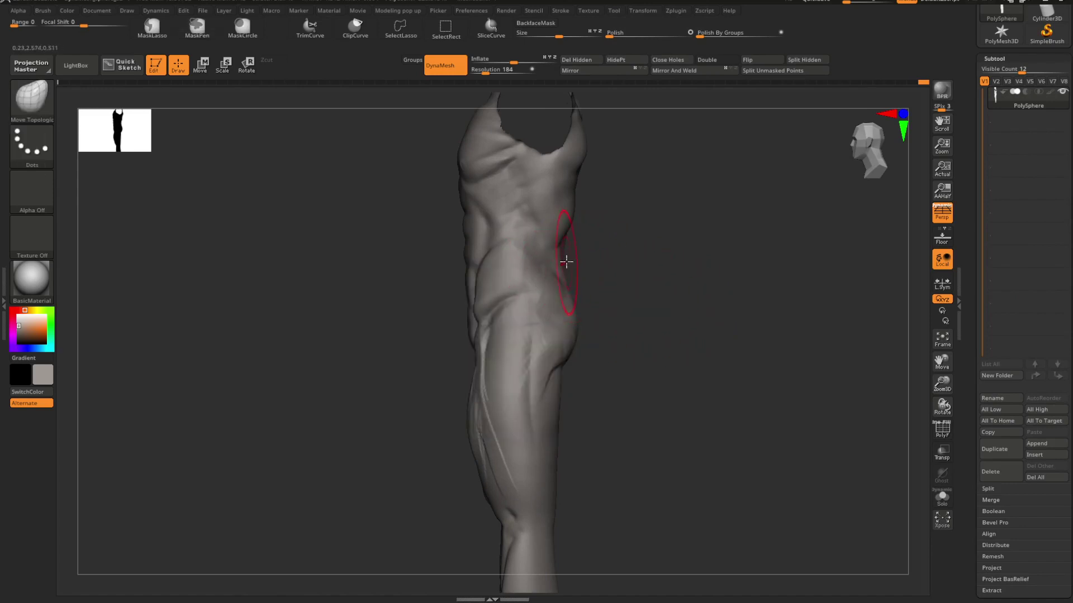
drag(639, 287, 685, 294)
key(space)
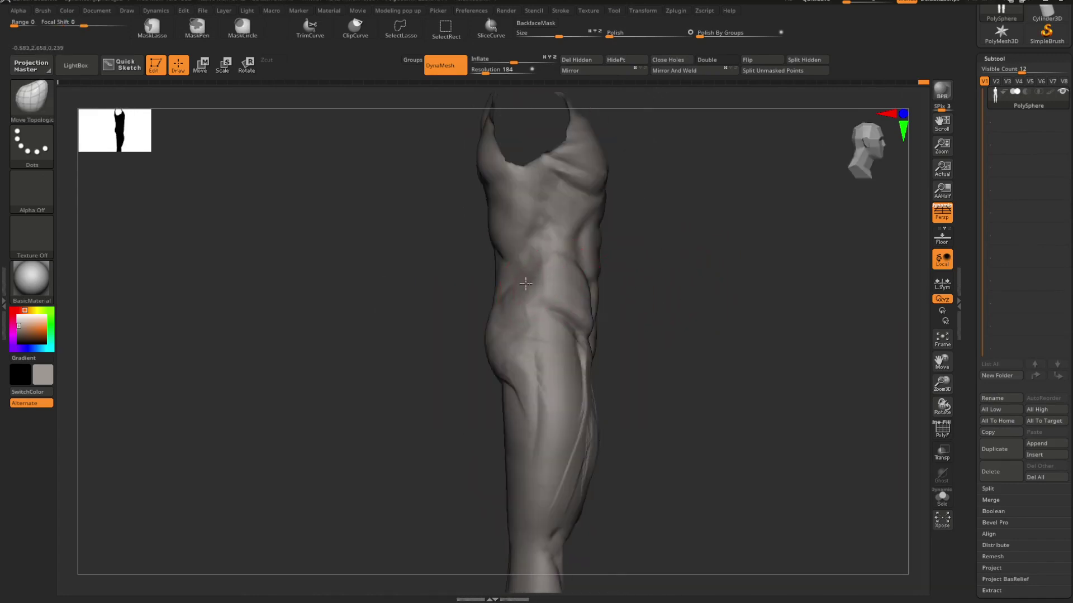
shift+click(526, 275)
drag(620, 272, 692, 278)
key(ctrl)
mouse_move(599, 285)
mouse_down()
mouse_move(567, 285)
mouse_move(634, 268)
mouse_move(548, 281)
mouse_move(632, 275)
mouse_move(754, 290)
mouse_move(652, 305)
mouse_move(674, 334)
mouse_up()
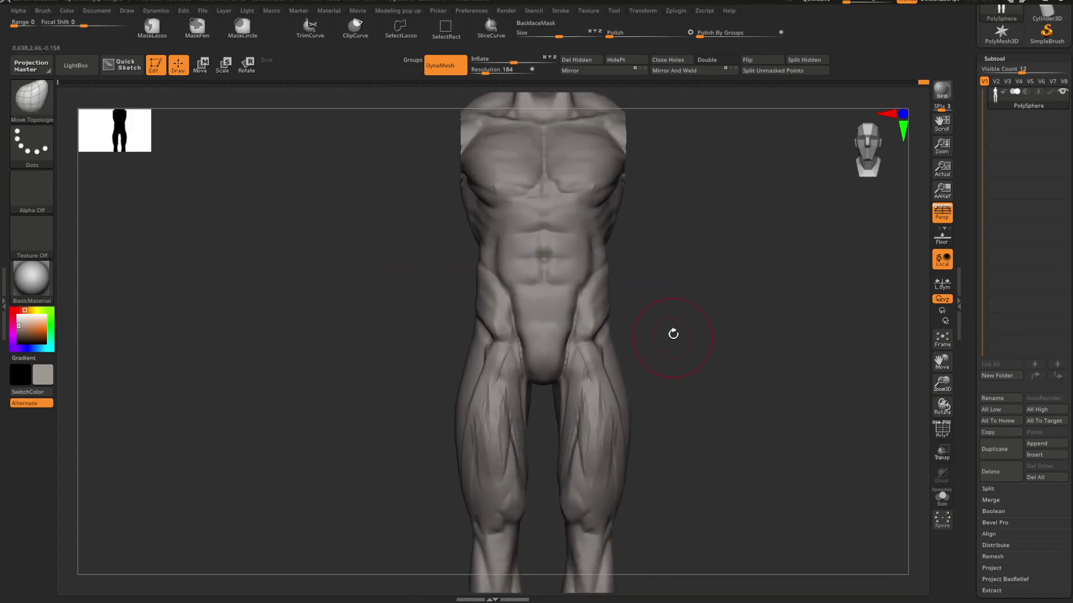
Step: Reshape the sides of the hips and waist from the front and back with the Move Topological brush
alt+drag(633, 293, 628, 313)
key(space)
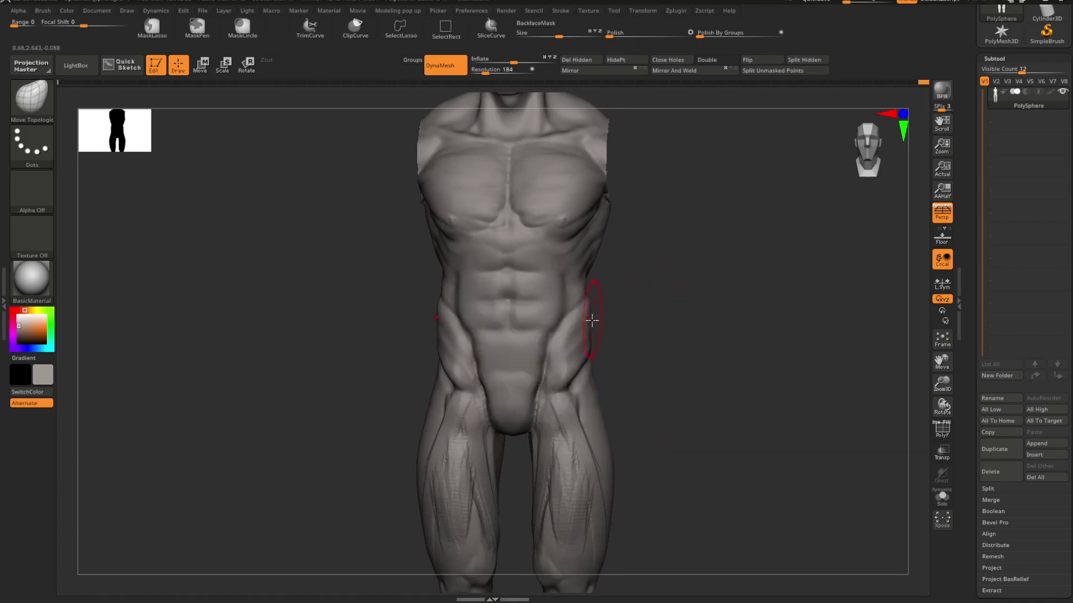
drag(590, 329, 506, 399)
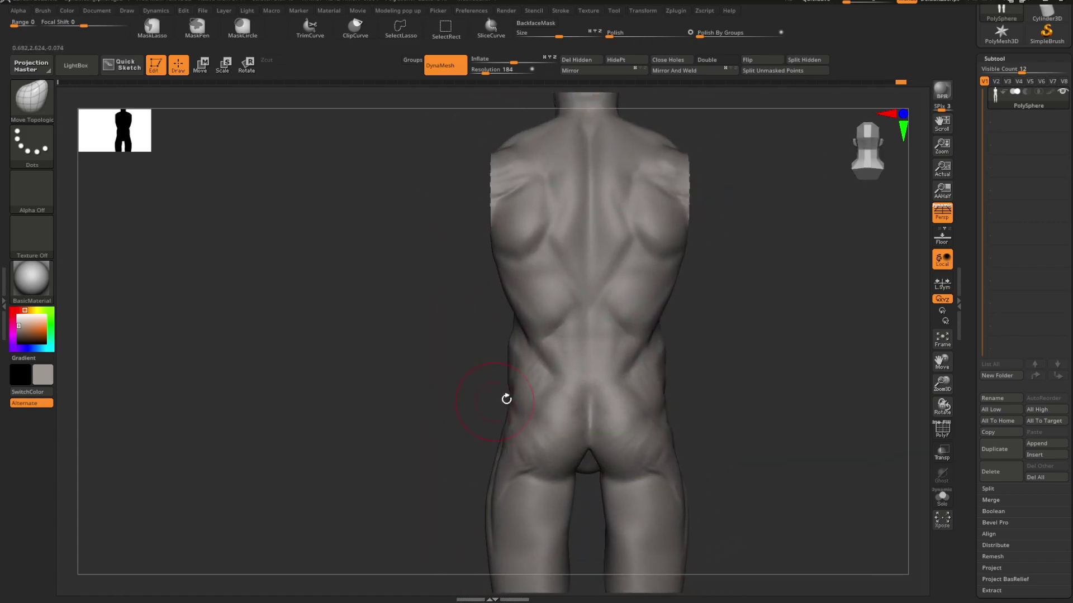
drag(661, 344, 717, 302)
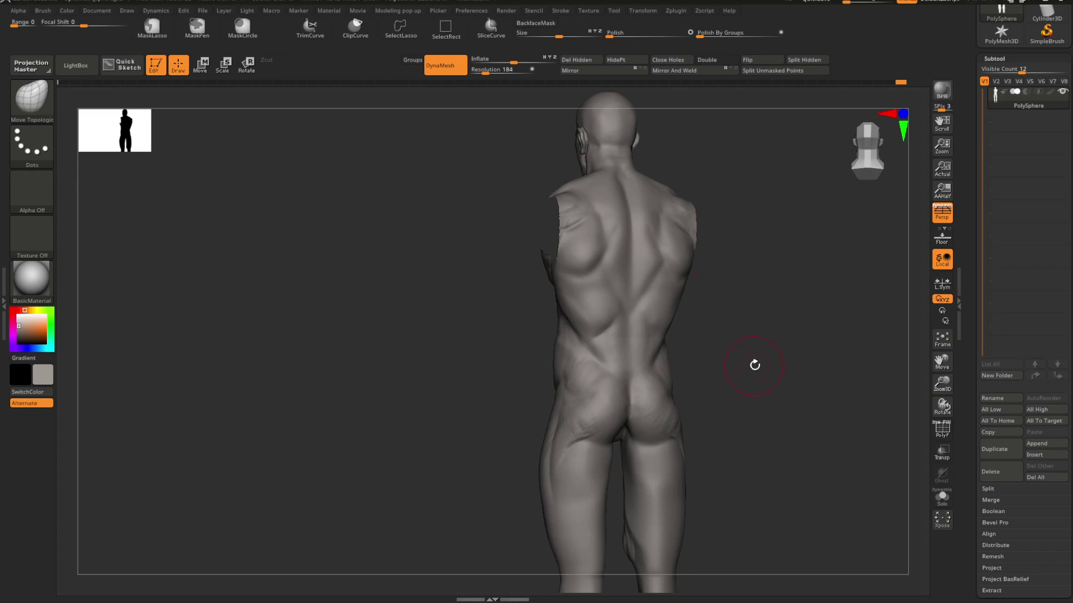
mouse_move(754, 365)
mouse_down()
mouse_move(727, 324)
mouse_move(743, 347)
mouse_move(847, 335)
mouse_move(711, 340)
mouse_move(613, 359)
mouse_move(646, 395)
mouse_move(642, 378)
mouse_move(605, 357)
mouse_move(619, 406)
mouse_move(647, 383)
mouse_move(608, 367)
mouse_move(620, 385)
mouse_move(615, 360)
mouse_move(634, 374)
mouse_move(721, 366)
mouse_move(642, 400)
mouse_move(618, 385)
mouse_move(659, 390)
mouse_up()
Step: Resize the Move Topological brush and adjust the outer contours of the hips and buttocks from behind
key(b)
key(m)
key(t)
key(space)
key(space)
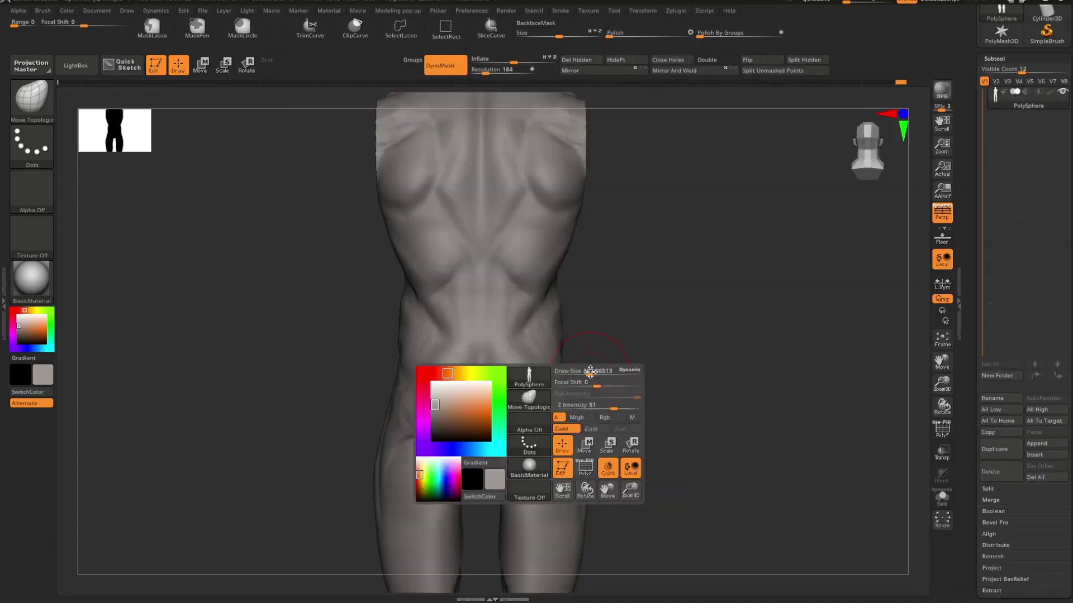
drag(590, 371, 594, 372)
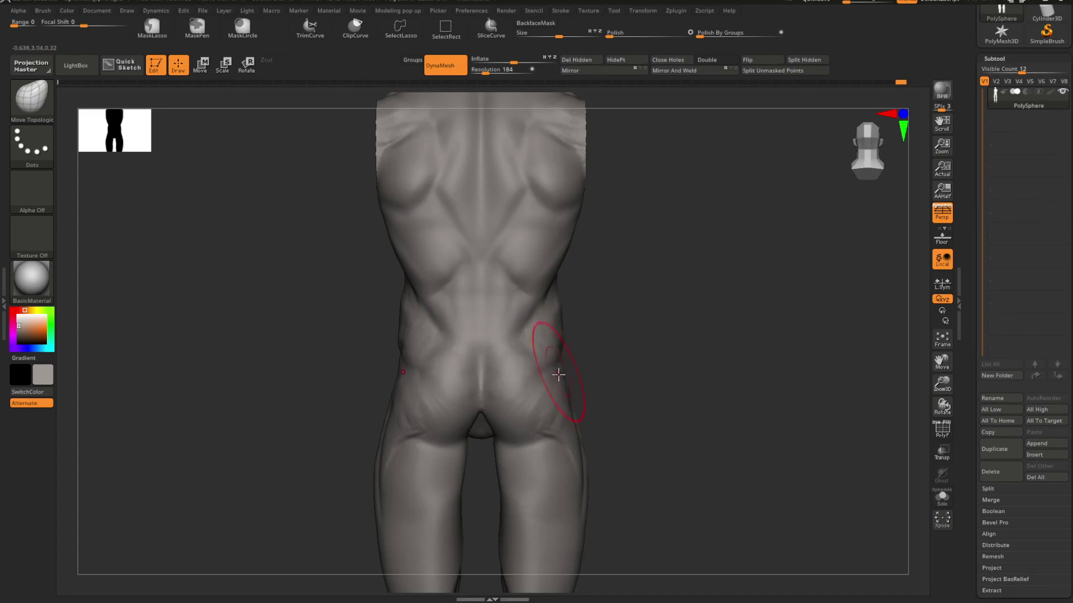
mouse_move(551, 375)
right_down()
mouse_move(637, 378)
mouse_move(558, 379)
mouse_move(647, 395)
mouse_move(592, 371)
mouse_move(632, 364)
mouse_move(532, 352)
right_up()
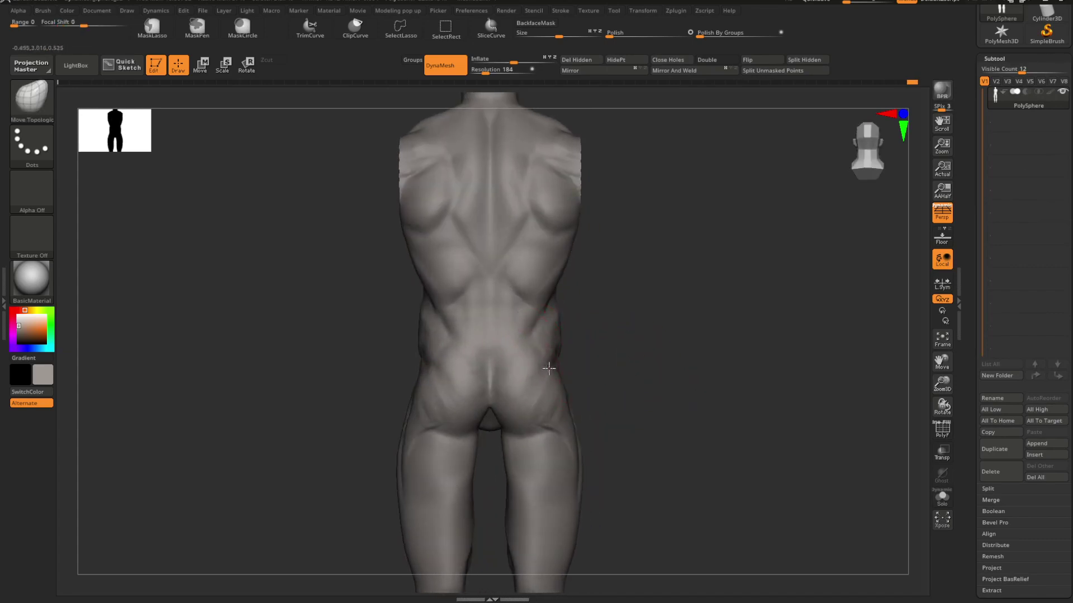
mouse_move(543, 366)
right_down()
mouse_move(644, 373)
mouse_move(626, 391)
mouse_move(630, 376)
mouse_move(582, 378)
mouse_move(639, 344)
mouse_move(510, 323)
right_up()
Step: Sharpen the central crease between the buttocks and lower back with the DamStandard brush
key(b)
key(d)
key(s)
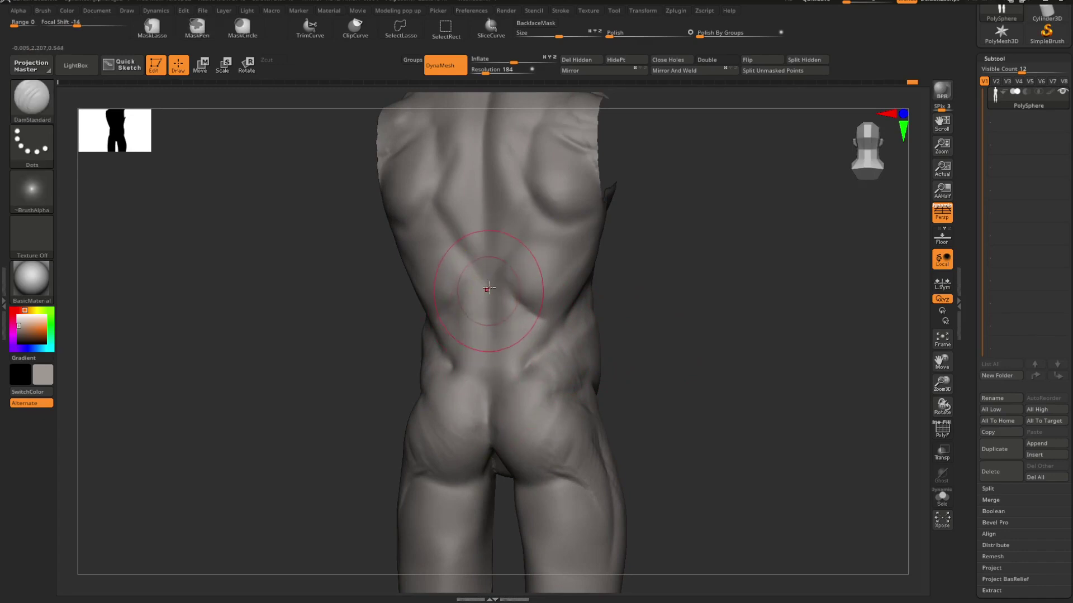
right_drag(492, 423, 653, 330)
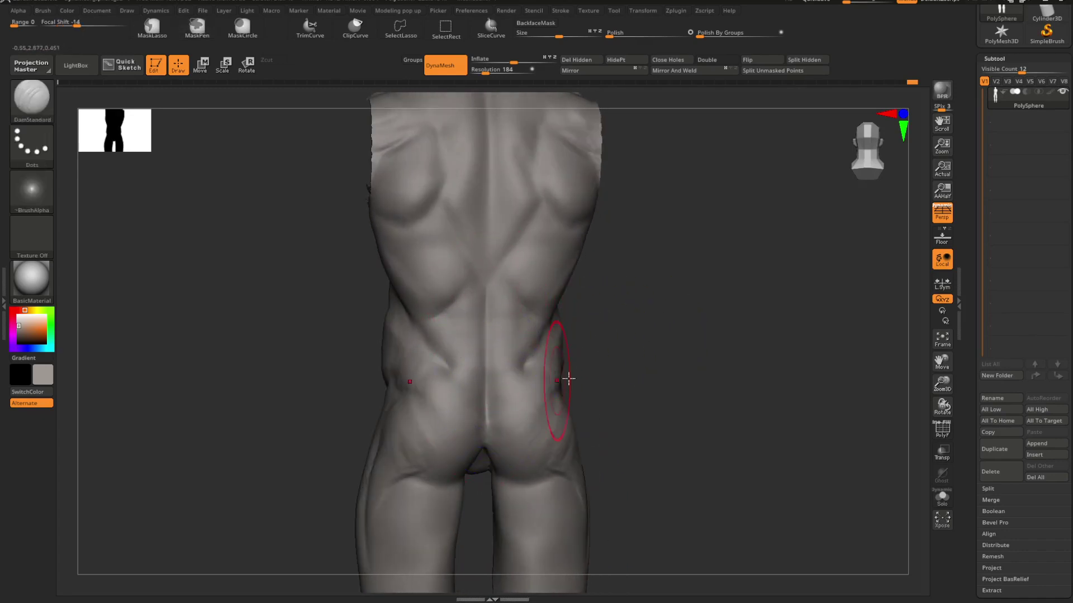
Step: Build up the sacrum and inner buttocks with ClayBuildup and smooth the strokes
right_drag(568, 376, 687, 363)
key(b)
key(c)
key(b)
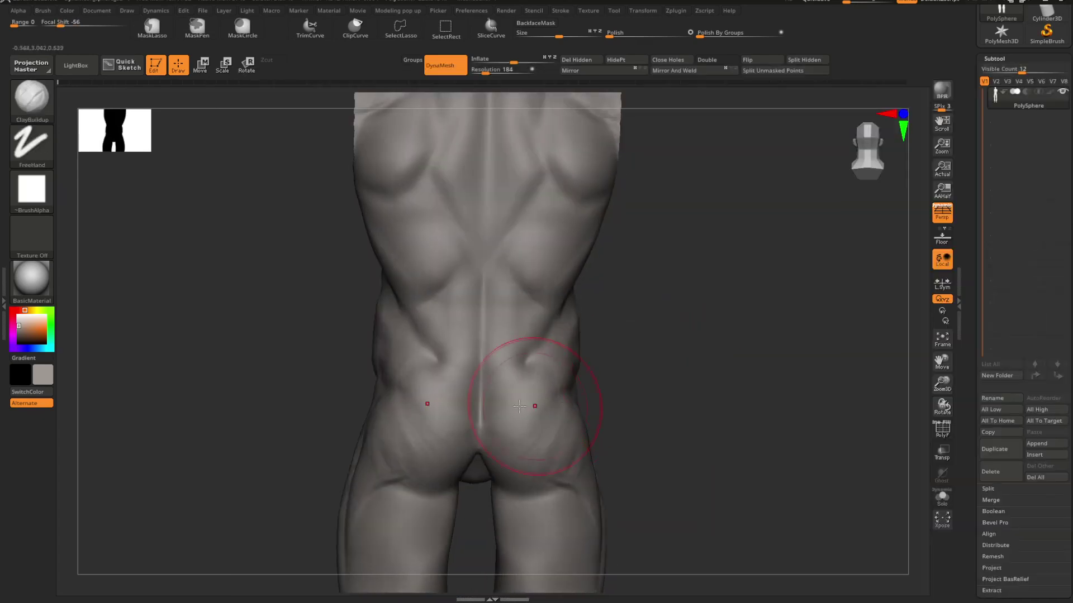
right_click(526, 397)
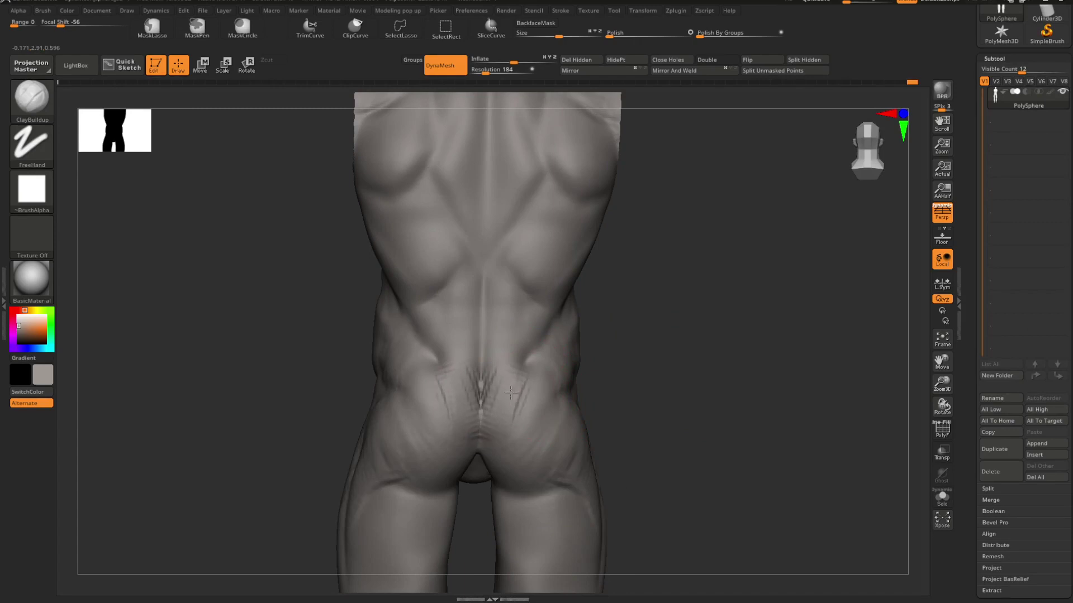
mouse_move(510, 393)
shift+mouse_down()
mouse_move(519, 426)
mouse_move(494, 410)
shift+mouse_up()
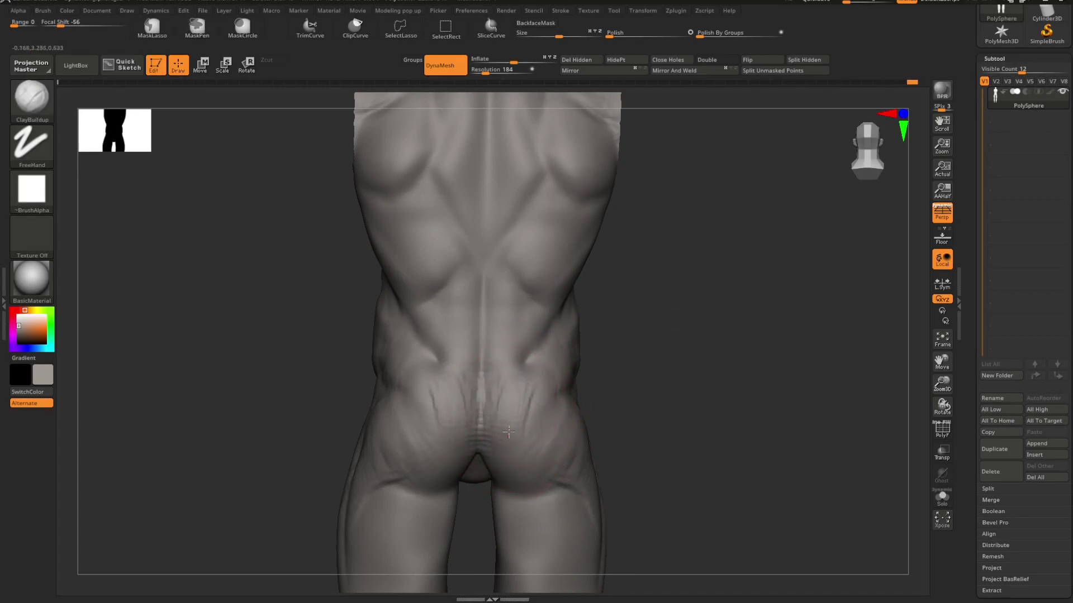
shift+drag(498, 431, 501, 447)
Step: Fill in the underside of the buttocks beside the crotch and smooth it into the upper thigh
mouse_move(626, 380)
mouse_down()
mouse_move(649, 381)
mouse_move(615, 409)
mouse_move(618, 371)
mouse_move(633, 383)
mouse_move(598, 400)
mouse_move(494, 394)
mouse_up()
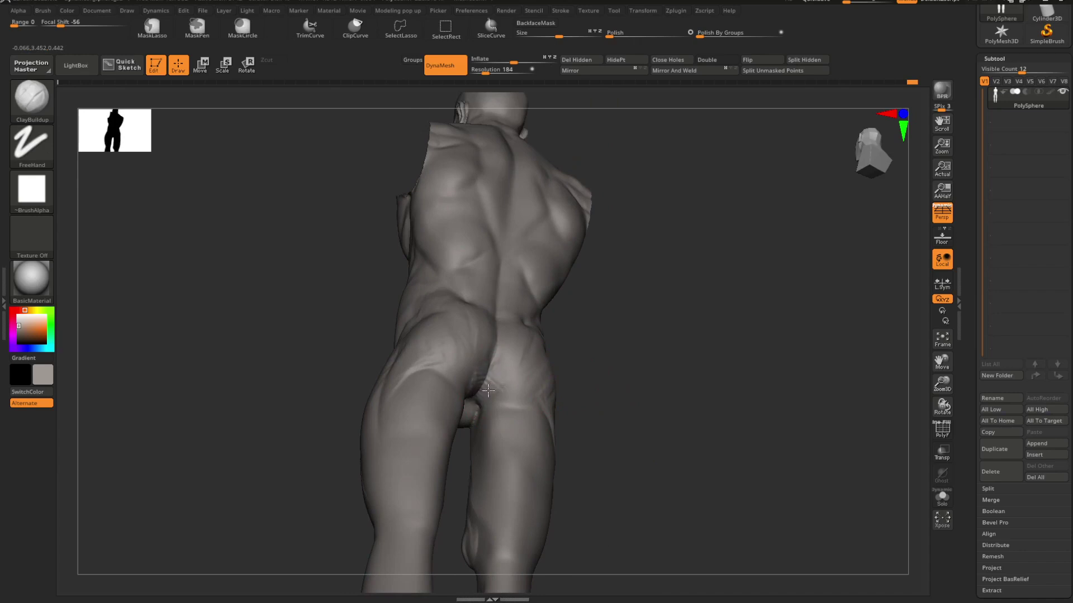
shift+drag(504, 373, 525, 385)
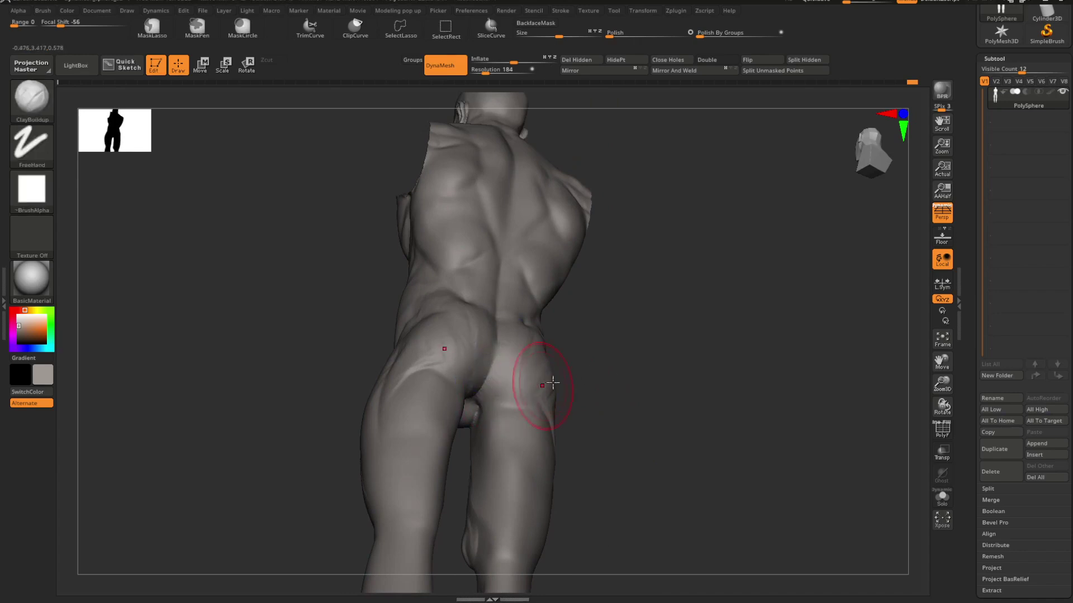
mouse_move(592, 383)
shift+mouse_down()
mouse_move(661, 387)
mouse_move(625, 376)
mouse_move(621, 395)
mouse_move(661, 400)
mouse_move(682, 361)
mouse_move(682, 383)
mouse_move(672, 350)
shift+mouse_up()
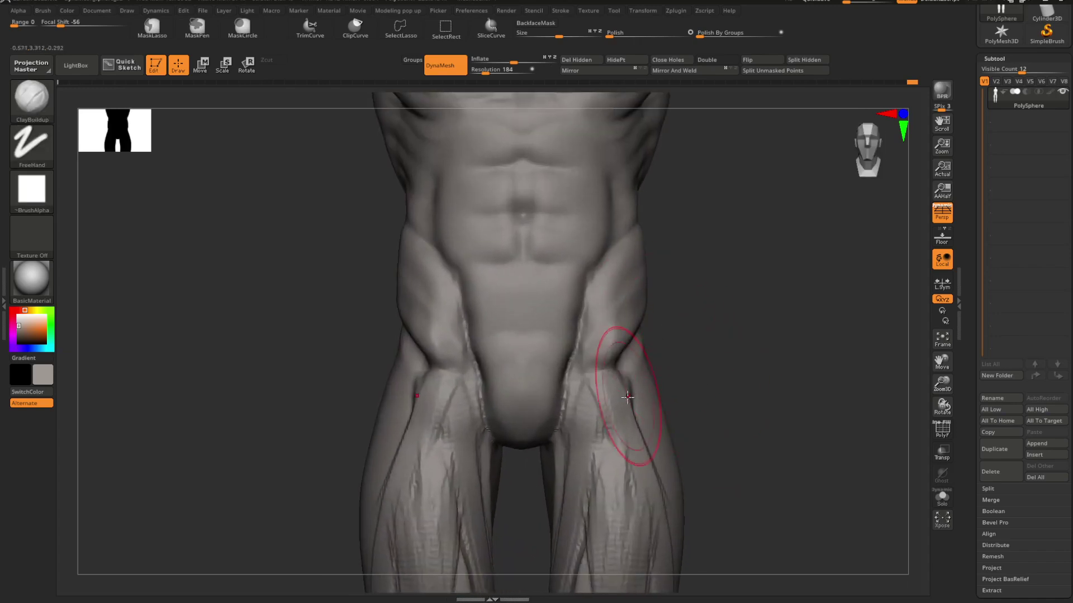
Step: Adjust the front of the hips and upper outer thighs with the Move Topological brush
key(b)
key(m)
key(t)
key(space)
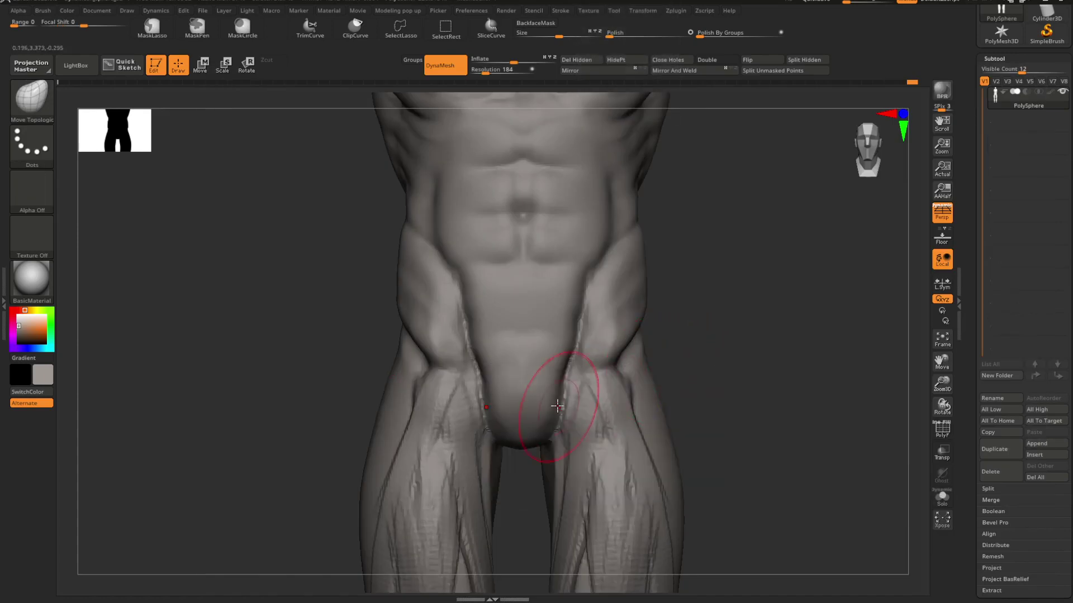
drag(624, 383, 636, 375)
mouse_move(684, 380)
alt+mouse_down()
mouse_move(661, 370)
mouse_move(644, 383)
mouse_move(652, 393)
mouse_move(618, 390)
mouse_move(627, 390)
alt+mouse_up()
Step: Build up the outer hip and the top of the front thigh with the ClayBuildup brush
key(b)
key(c)
key(b)
mouse_move(715, 400)
alt+mouse_down()
mouse_move(713, 374)
mouse_move(623, 377)
alt+mouse_up()
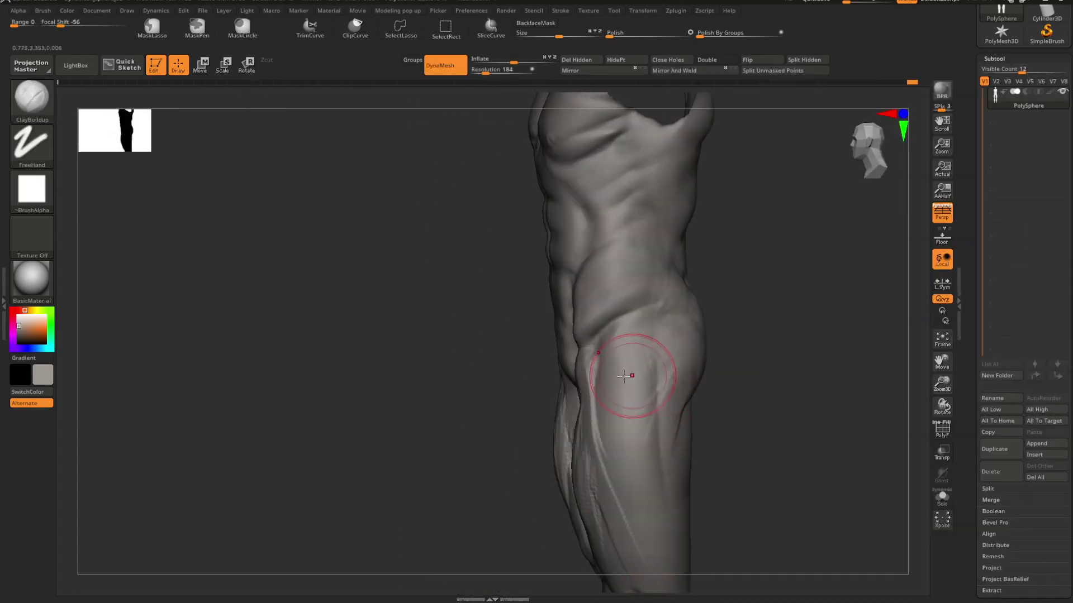
drag(715, 370, 670, 353)
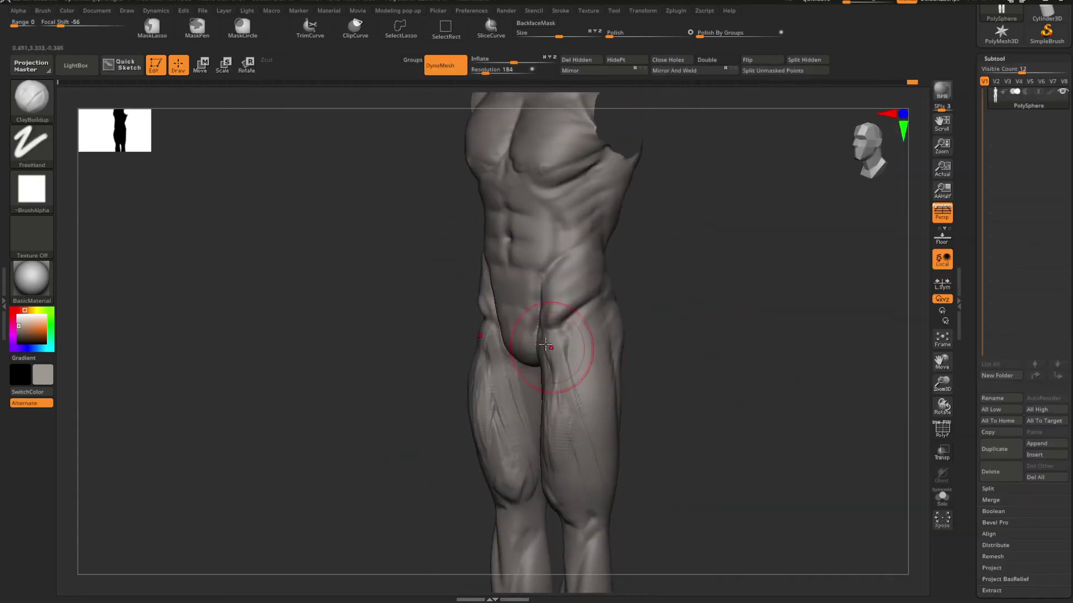
right_click(557, 380)
mouse_move(743, 327)
mouse_down()
mouse_move(677, 330)
mouse_move(702, 347)
mouse_up()
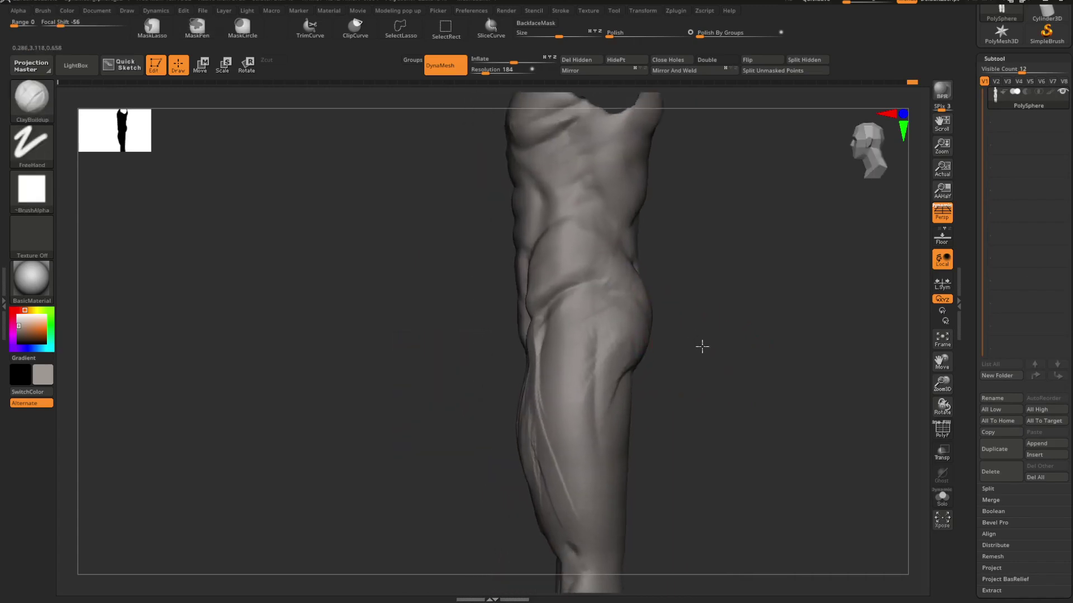
Step: Reshape the front profile of the upper thigh from the side with the Move Topological brush
key(b)
key(m)
key(t)
key(space)
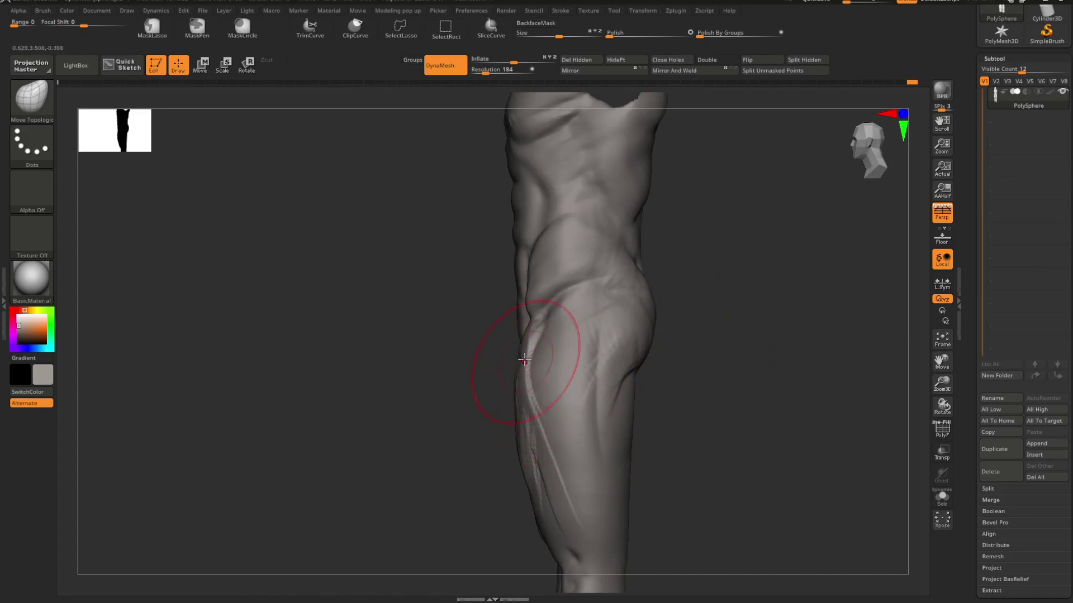
mouse_move(491, 410)
mouse_down()
mouse_move(587, 399)
mouse_move(571, 383)
mouse_move(587, 366)
mouse_move(546, 364)
mouse_up()
key(ctrl)
alt+drag(703, 322, 709, 368)
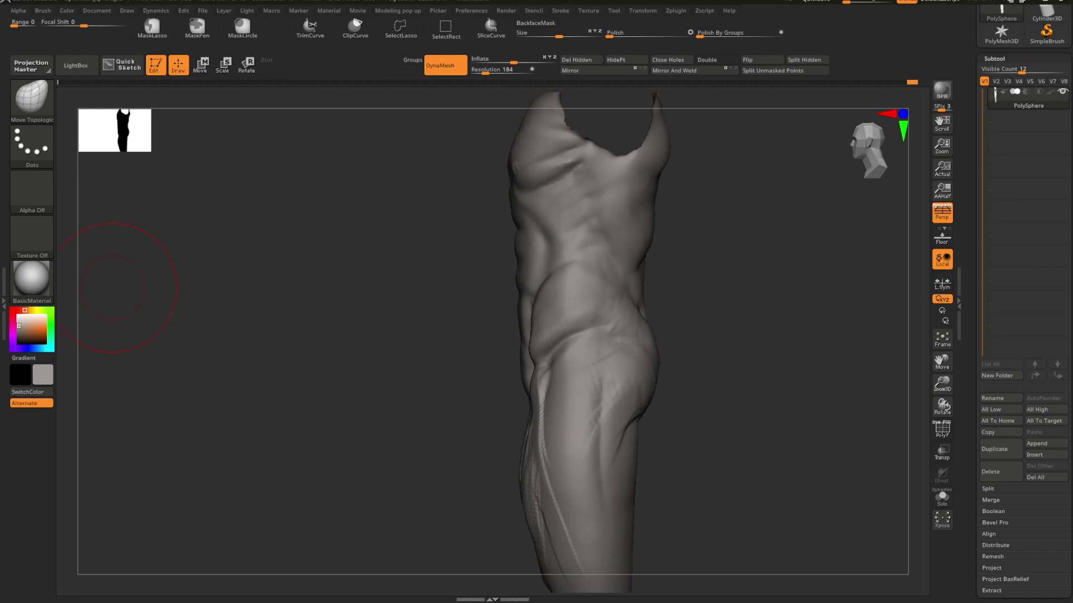
Step: Carve the creases where the front thigh muscles meet the hip and groin with a smaller DamStandard brush
mouse_move(722, 319)
shift+mouse_down()
mouse_move(768, 319)
mouse_move(718, 328)
mouse_move(709, 347)
shift+mouse_up()
key(b)
key(d)
key(s)
key(space)
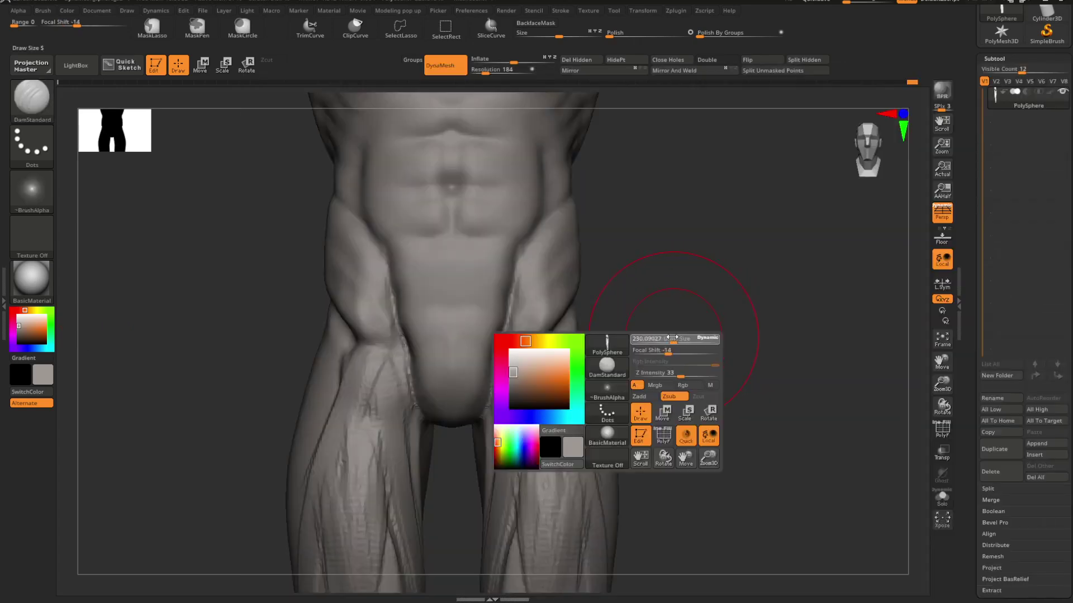
drag(698, 330, 654, 327)
drag(587, 336, 558, 380)
drag(678, 324, 724, 323)
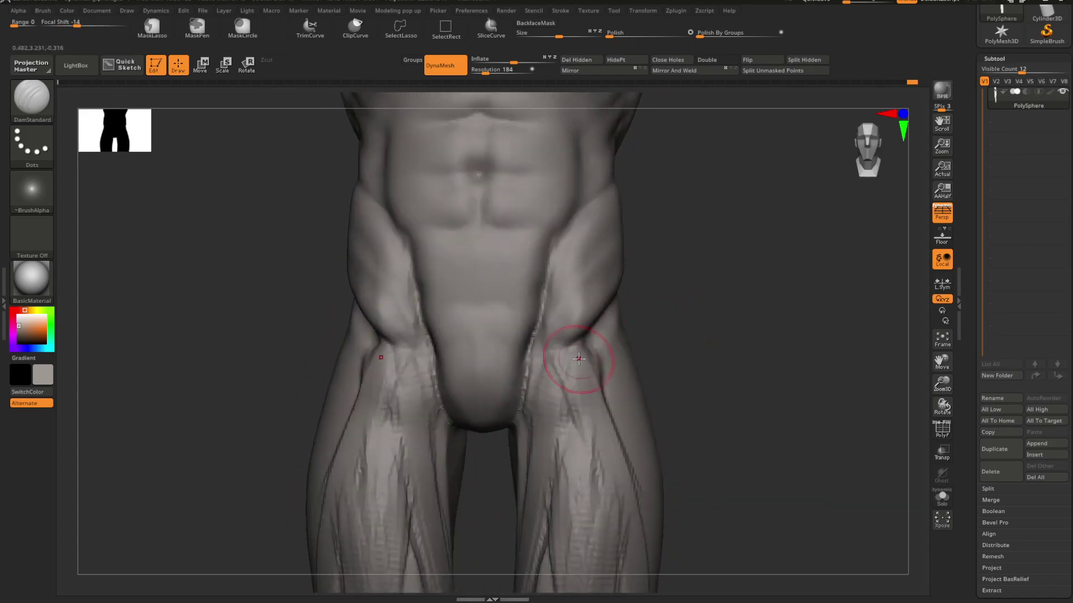
drag(637, 343, 673, 339)
drag(566, 337, 519, 428)
key(b)
mouse_move(687, 327)
mouse_down()
mouse_move(676, 327)
mouse_move(685, 324)
mouse_up()
key(m)
key(a)
key(space)
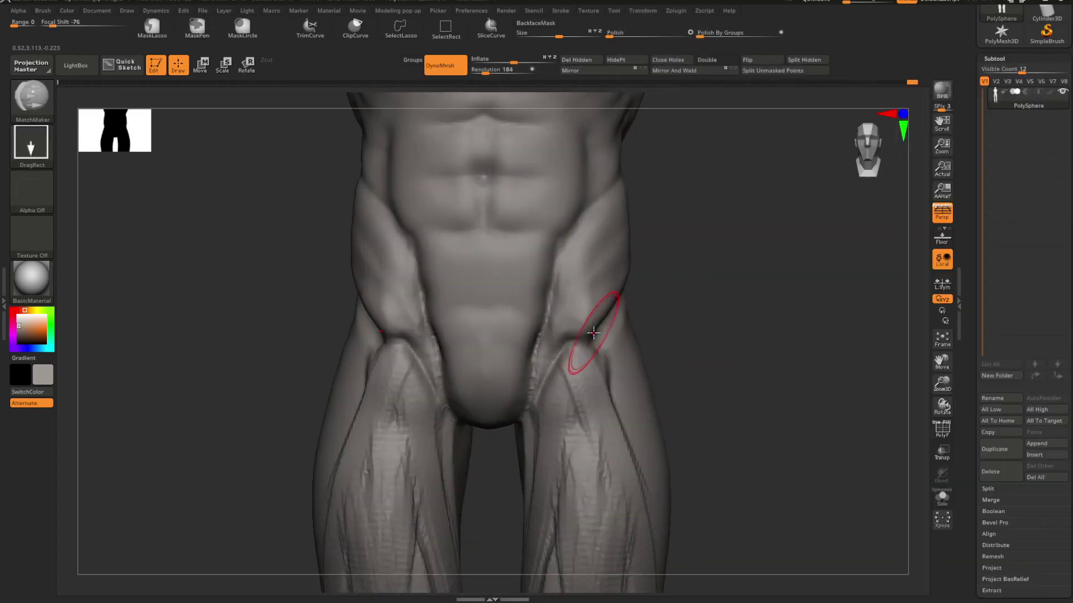
Step: Reshape the lower hip bulge and the top of the thighs with a resized Move Topological brush
key(b)
key(m)
key(t)
key(space)
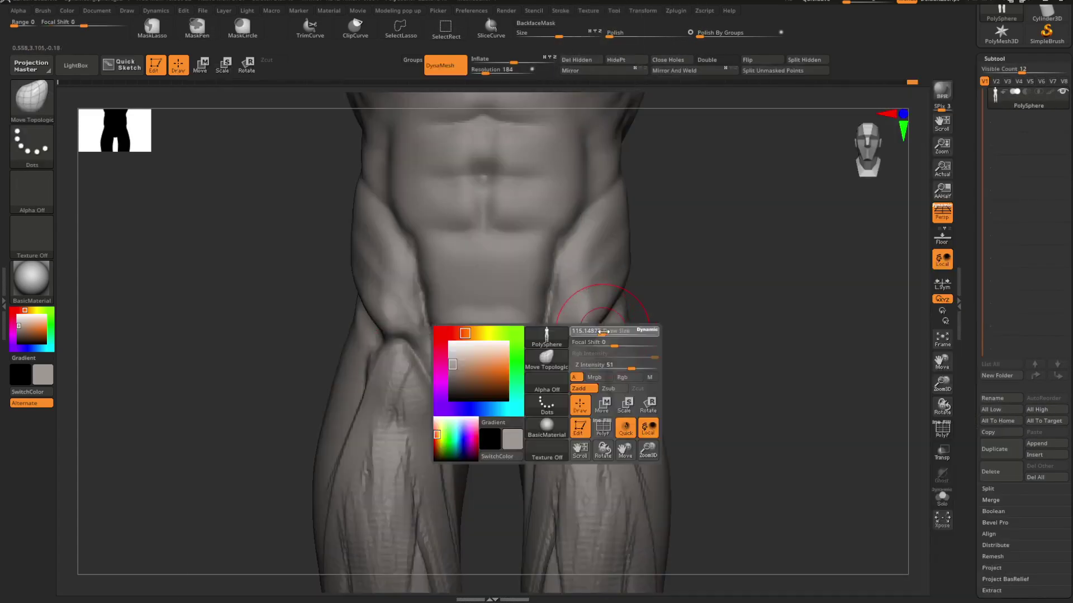
mouse_move(617, 335)
mouse_down()
mouse_move(694, 318)
mouse_move(626, 340)
mouse_move(586, 338)
mouse_move(687, 312)
mouse_move(611, 333)
mouse_move(597, 318)
mouse_up()
mouse_move(667, 333)
mouse_down()
mouse_move(683, 340)
mouse_move(669, 315)
mouse_move(631, 330)
mouse_move(634, 368)
mouse_move(576, 417)
mouse_up()
key(space)
mouse_move(632, 347)
mouse_down()
mouse_move(610, 367)
mouse_move(625, 369)
mouse_move(581, 384)
mouse_up()
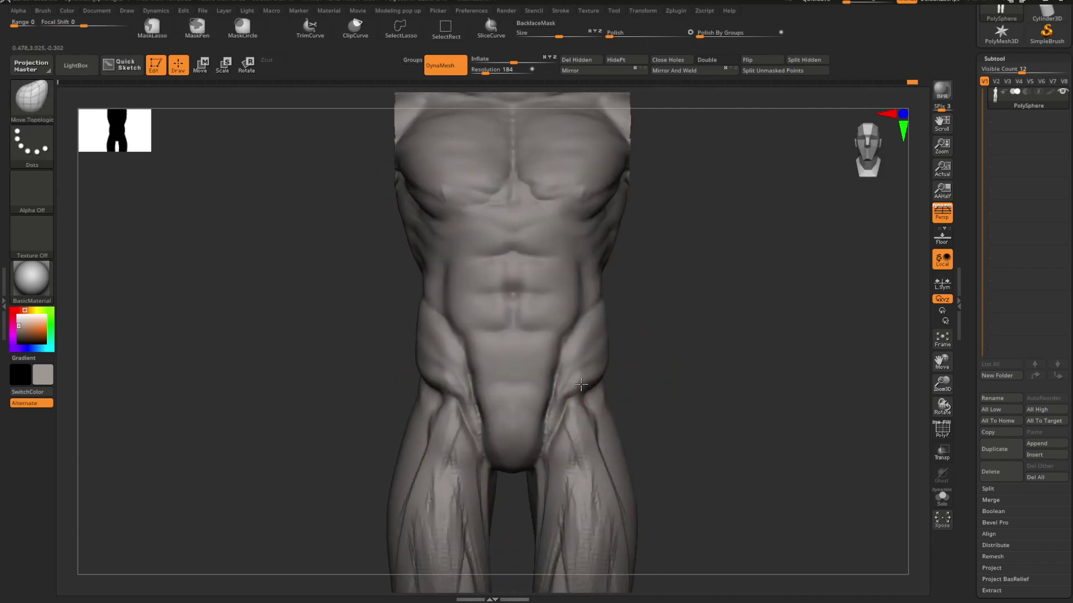
Step: Refine the transition between the front hip muscle and the groin with a resized ClayBuildup brush
mouse_move(656, 373)
alt+mouse_down()
mouse_move(631, 347)
mouse_move(619, 375)
mouse_move(661, 360)
mouse_move(627, 383)
mouse_move(703, 324)
alt+mouse_up()
key(b)
key(b)
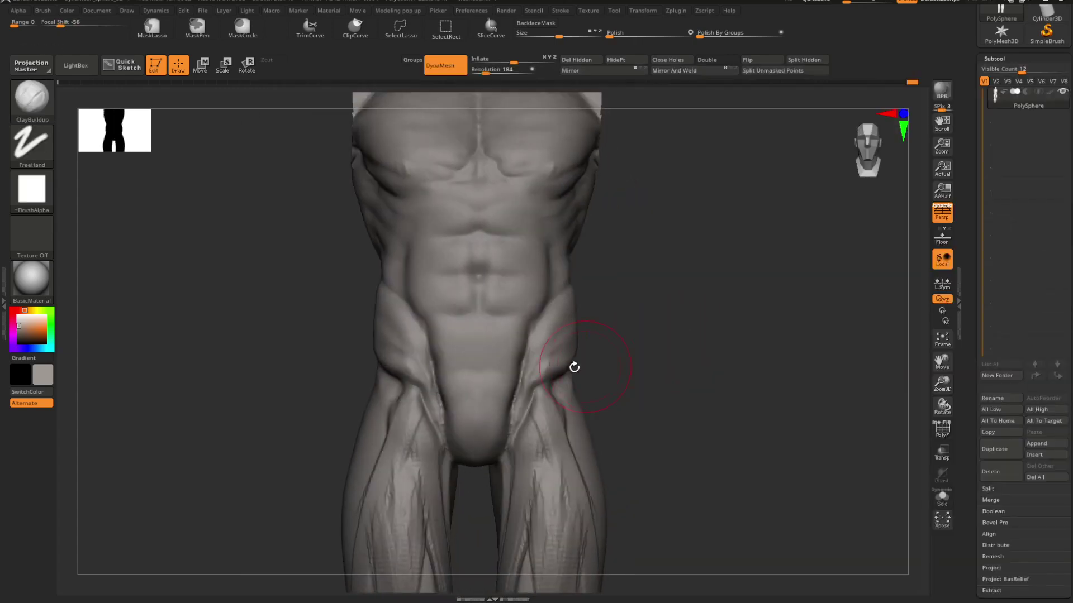
key(space)
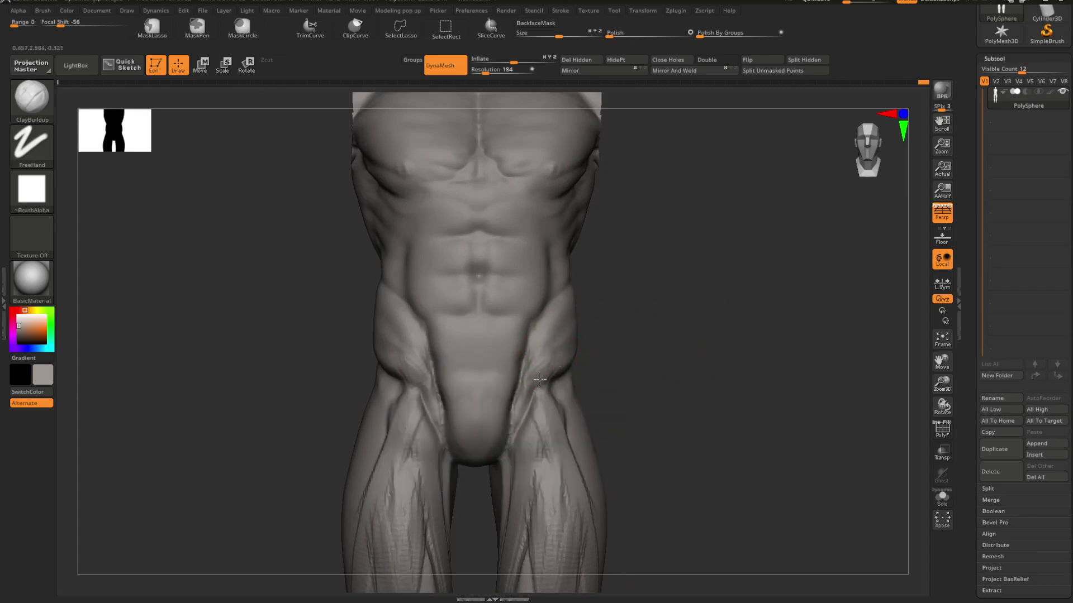
key(f)
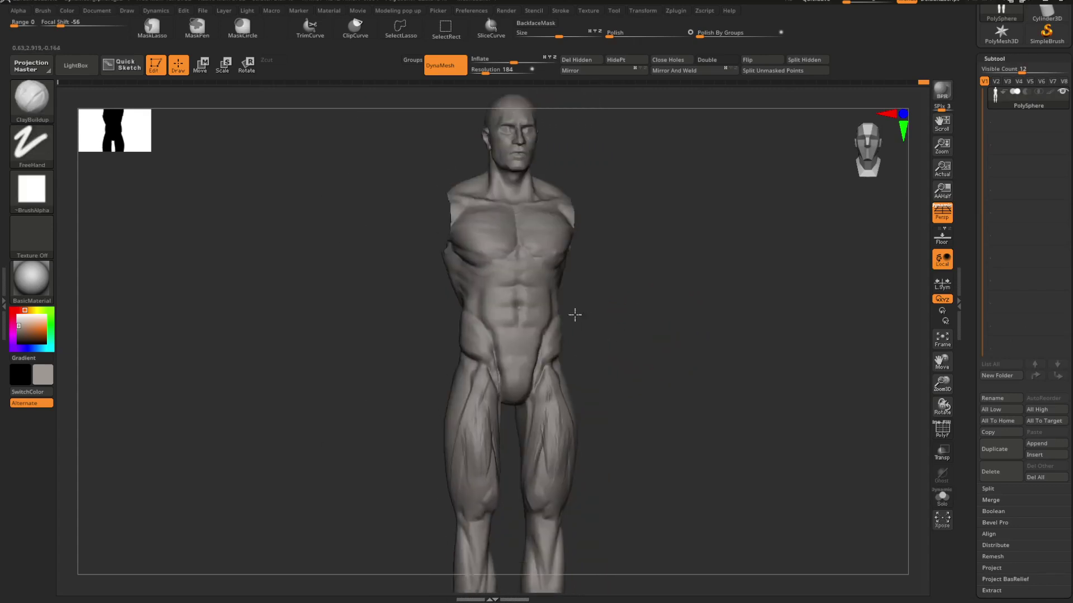
Step: Sculpt the side of the hip and buttock with a resized ClayBuildup brush and smooth the strokes
mouse_move(600, 306)
mouse_down()
mouse_move(639, 333)
mouse_move(597, 402)
mouse_move(598, 378)
mouse_move(642, 331)
mouse_move(663, 402)
mouse_move(857, 395)
mouse_move(744, 388)
mouse_move(702, 355)
mouse_move(677, 368)
mouse_move(663, 300)
mouse_move(642, 354)
mouse_move(647, 344)
mouse_move(679, 359)
mouse_move(656, 419)
mouse_move(604, 370)
mouse_move(589, 378)
mouse_move(624, 371)
mouse_move(632, 352)
mouse_move(587, 366)
mouse_move(609, 376)
mouse_move(497, 387)
mouse_up()
key(space)
key(space)
key(space)
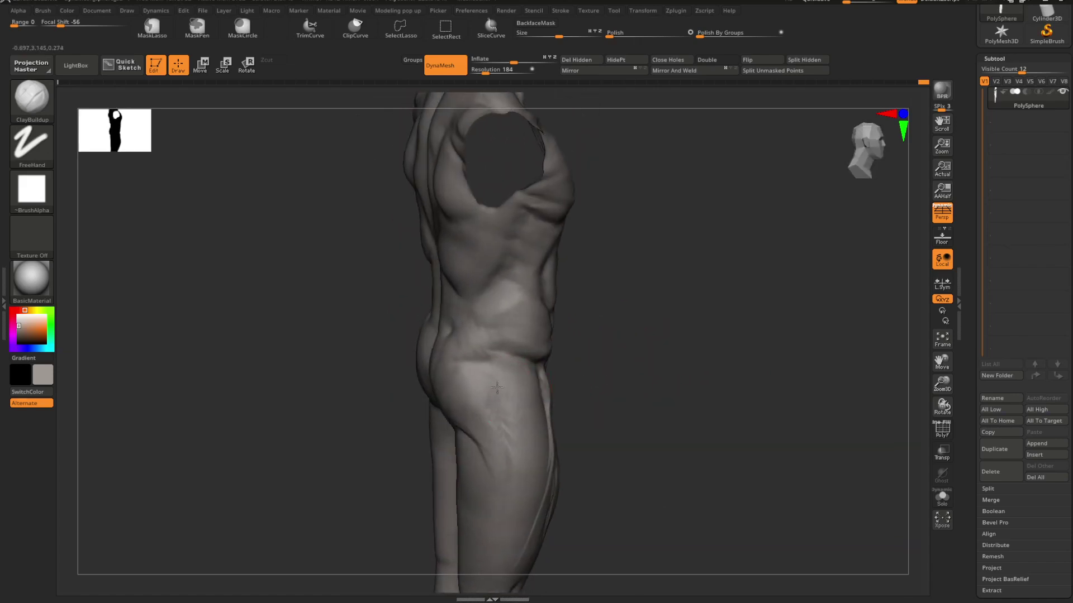
mouse_move(584, 374)
mouse_down()
mouse_move(646, 349)
mouse_move(622, 362)
mouse_move(625, 376)
mouse_move(594, 379)
mouse_up()
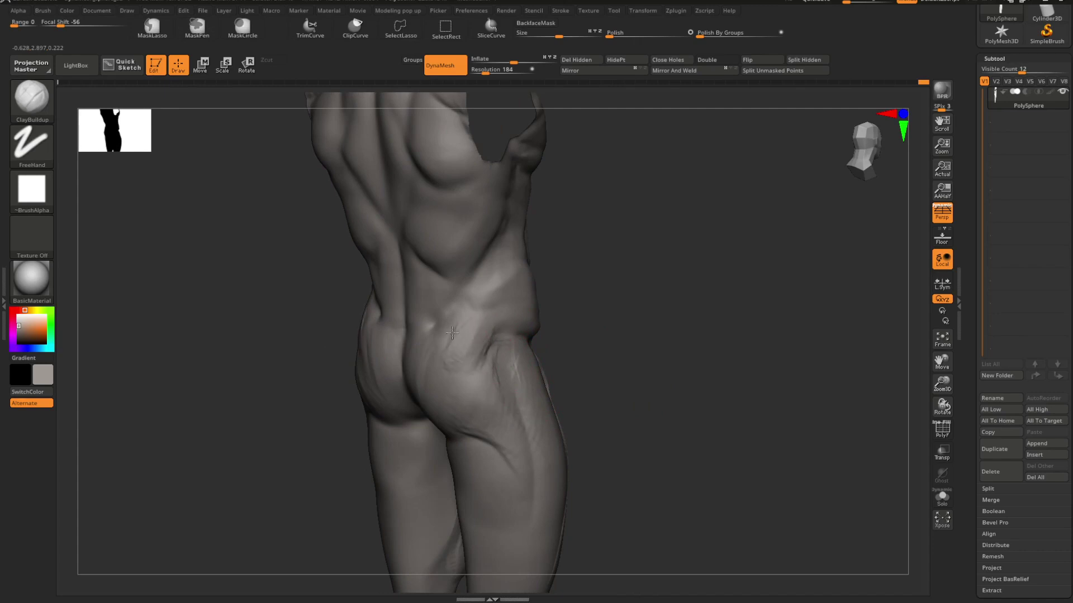
drag(451, 333, 483, 348)
mouse_move(565, 339)
shift+mouse_down()
mouse_move(610, 330)
mouse_move(564, 340)
mouse_move(568, 354)
mouse_move(591, 358)
shift+mouse_up()
key(space)
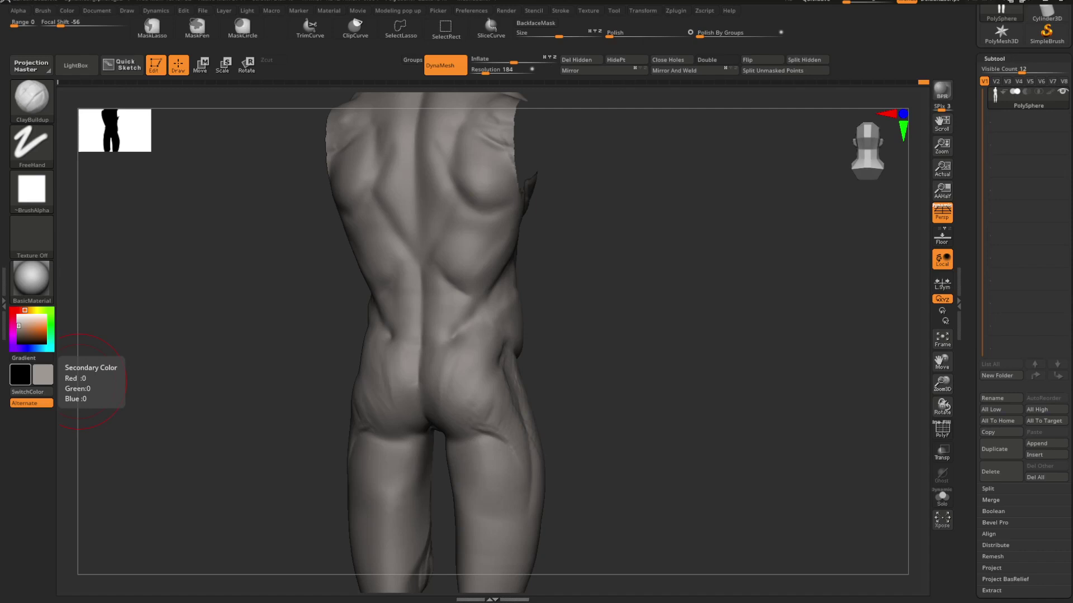
Step: Carve the hollow at the side of the hip and build up the upper buttocks with ClayBuildup
mouse_move(565, 363)
right_down()
mouse_move(610, 385)
mouse_move(510, 383)
right_up()
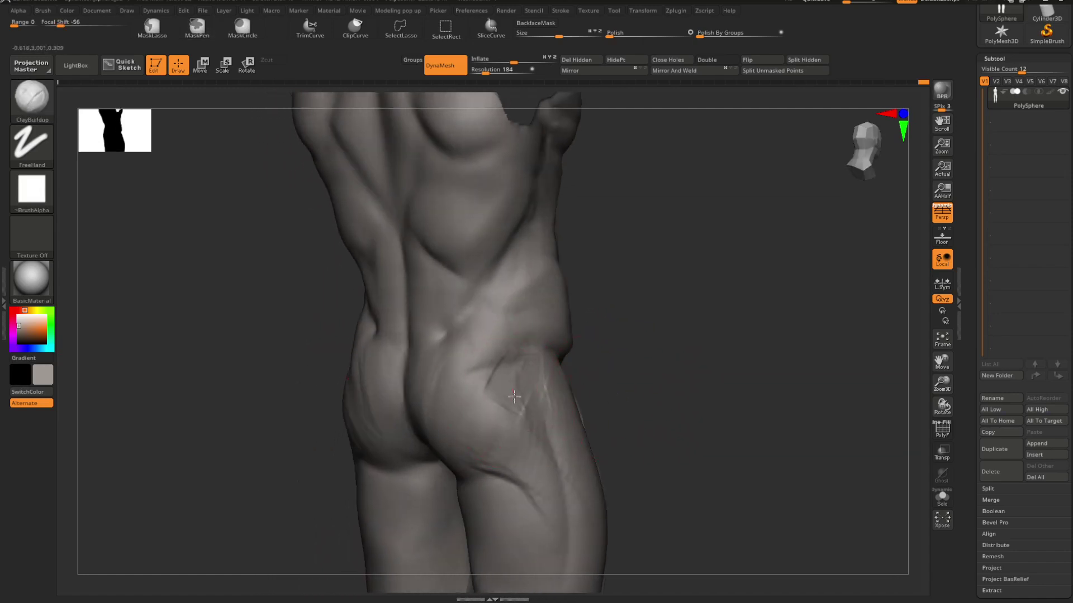
right_click(514, 396)
right_drag(551, 347, 598, 376)
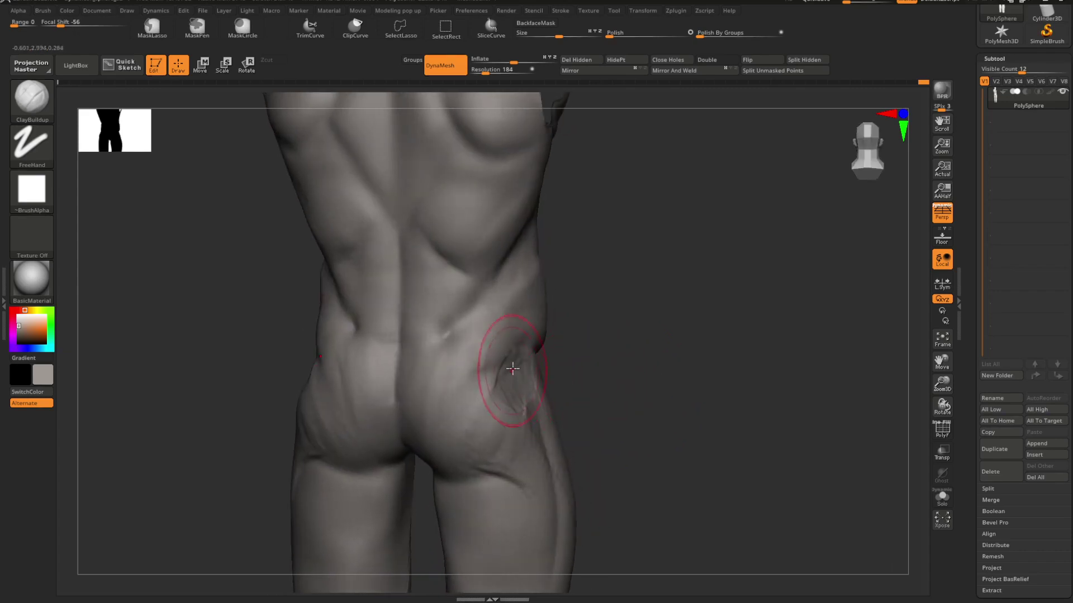
mouse_move(512, 369)
mouse_down()
mouse_move(519, 354)
mouse_move(501, 343)
mouse_up()
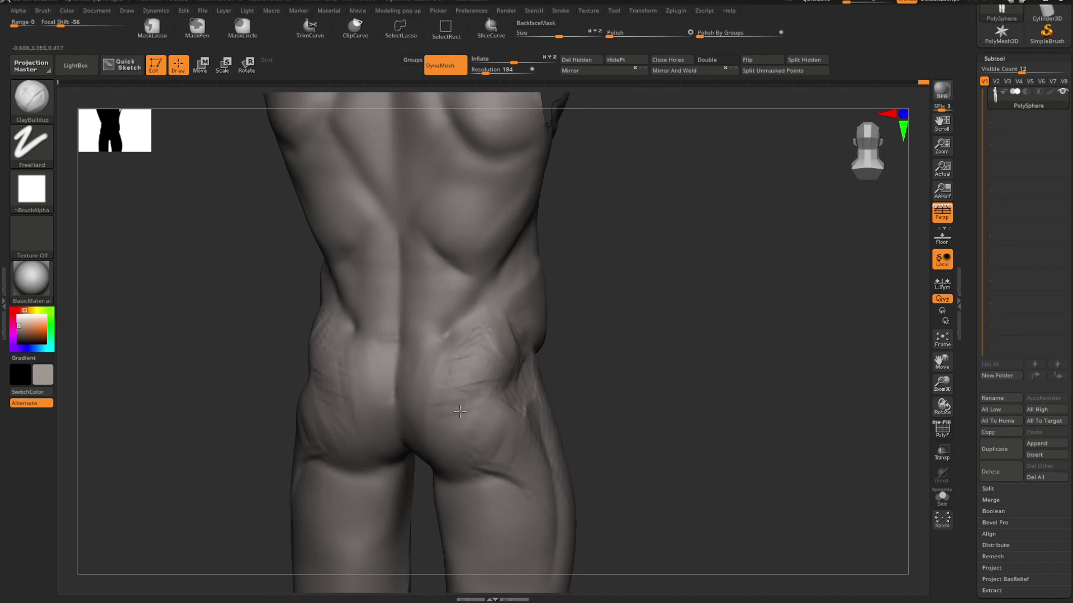
Step: Smooth the buttocks and side of the hips, and undo the last stroke
key(shift)
mouse_move(613, 362)
right_down()
mouse_move(639, 350)
mouse_move(575, 338)
mouse_move(587, 377)
mouse_move(581, 360)
mouse_move(599, 383)
mouse_move(619, 368)
right_up()
right_click(582, 360)
key(ctrl)
key(ctrl+z)
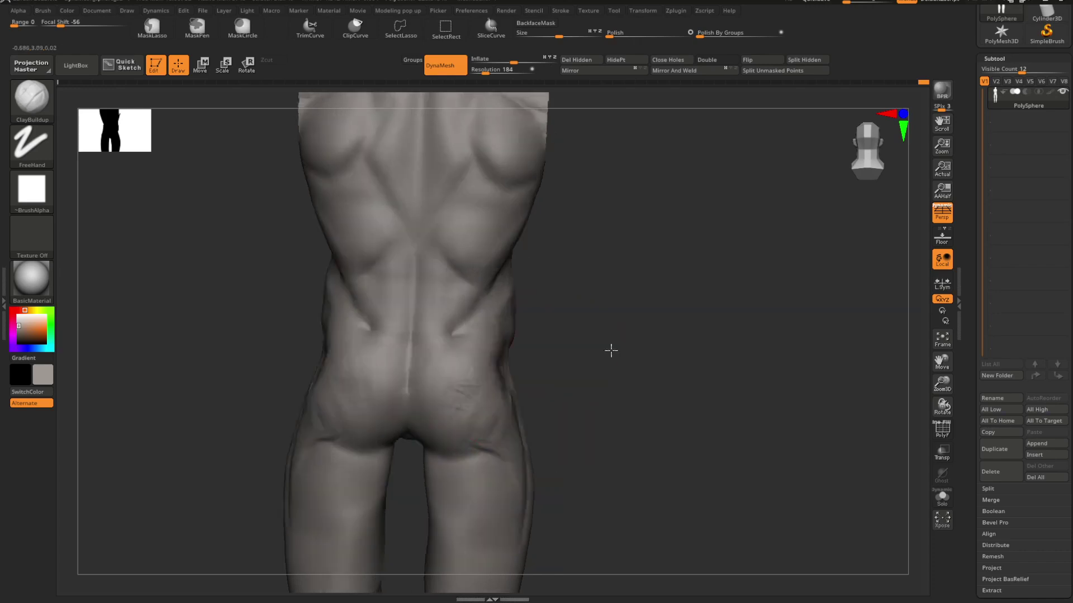
Step: Adjust the back of the leg in side profile with a resized Move Topological brush
mouse_move(499, 416)
ctrl+right_down()
mouse_move(508, 354)
mouse_move(594, 370)
ctrl+right_up()
mouse_move(595, 370)
mouse_down()
mouse_move(582, 367)
mouse_move(615, 397)
mouse_move(568, 341)
mouse_move(586, 400)
mouse_move(591, 361)
mouse_move(620, 371)
mouse_move(607, 360)
mouse_move(603, 306)
mouse_move(586, 426)
mouse_move(582, 344)
mouse_up()
key(b)
key(m)
key(t)
key(space)
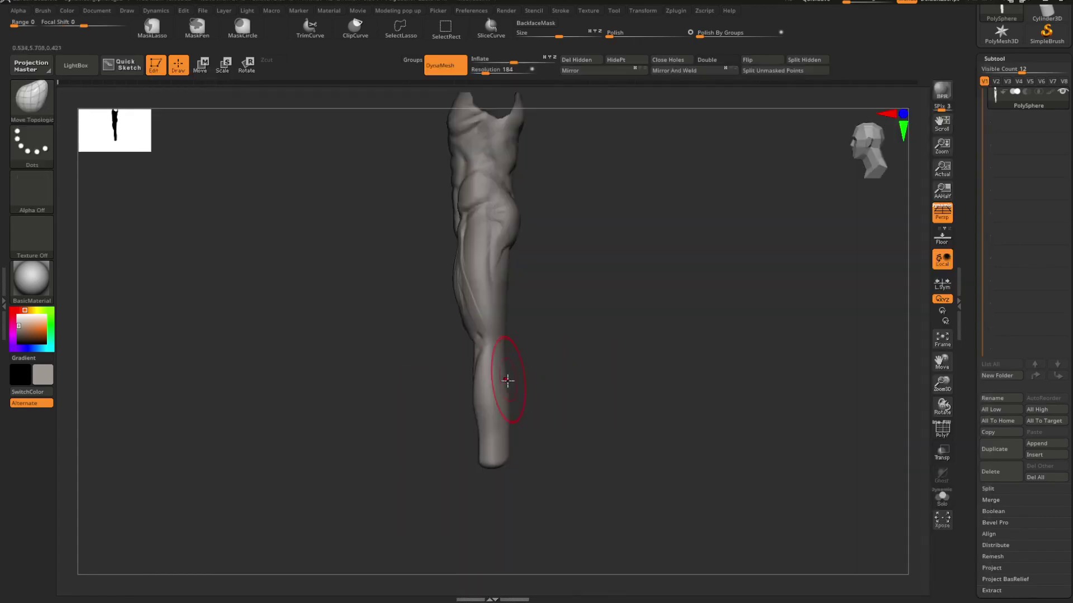
mouse_move(536, 387)
mouse_down()
mouse_move(618, 395)
mouse_move(591, 407)
mouse_move(646, 395)
mouse_move(629, 402)
mouse_move(590, 384)
mouse_move(583, 449)
mouse_up()
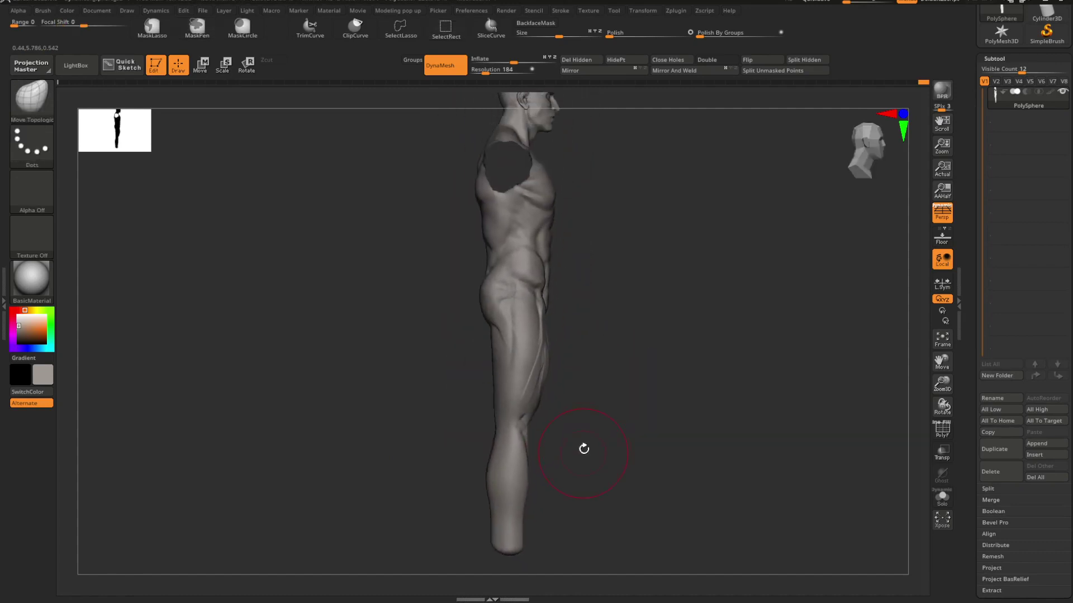
Step: Reshape the lower back's curve in side profile with a resized Move Topological brush
drag(571, 328, 606, 445)
key(space)
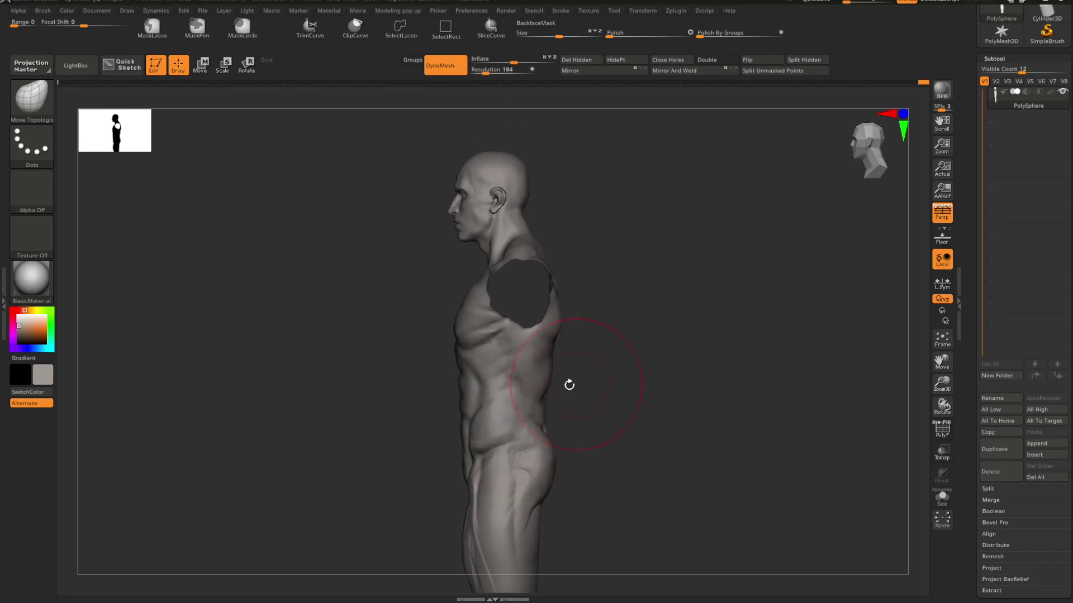
key(space)
key(space)
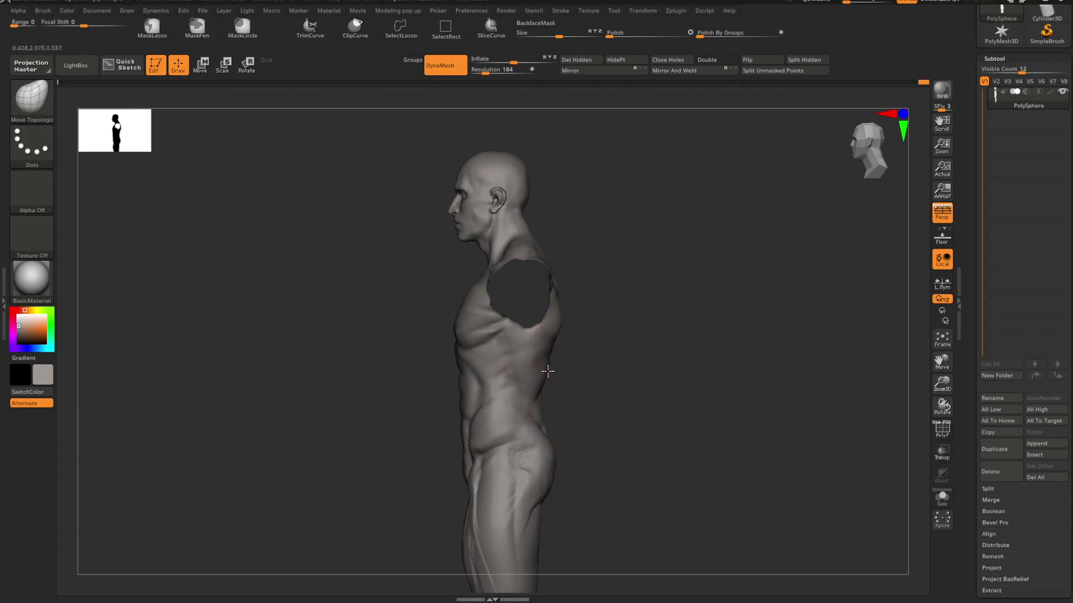
mouse_move(776, 380)
mouse_down()
mouse_move(669, 358)
mouse_move(709, 366)
mouse_up()
Step: Undo a trial stroke on the abdomen and pull the belly's side profile forward with a resized Move Topological brush
key(ctrl)
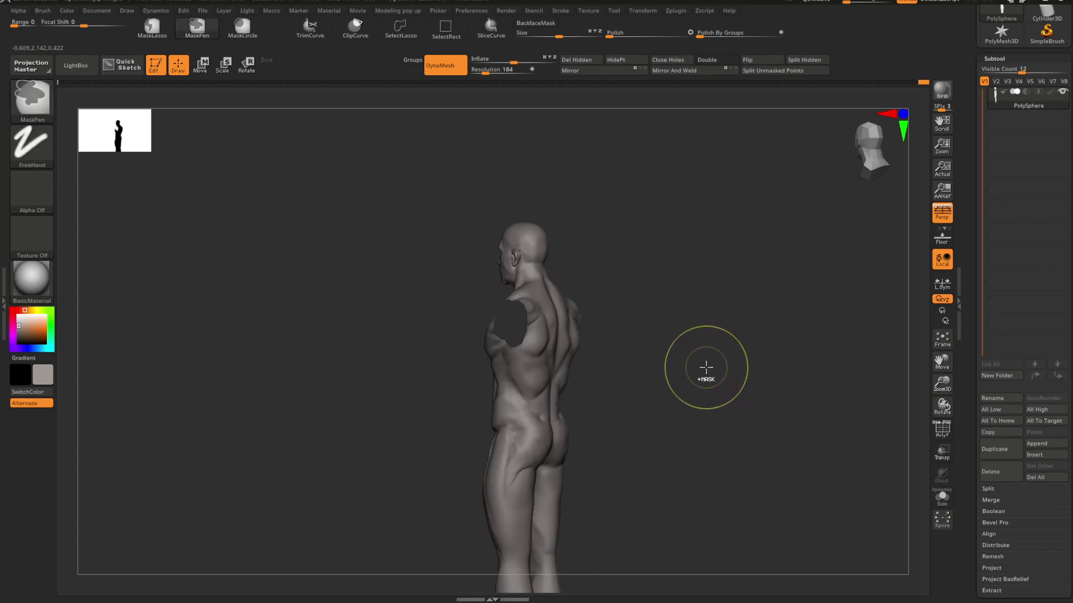
key(ctrl+shift)
mouse_move(668, 373)
mouse_down()
mouse_move(636, 411)
mouse_move(599, 378)
mouse_up()
alt+drag(575, 338, 598, 385)
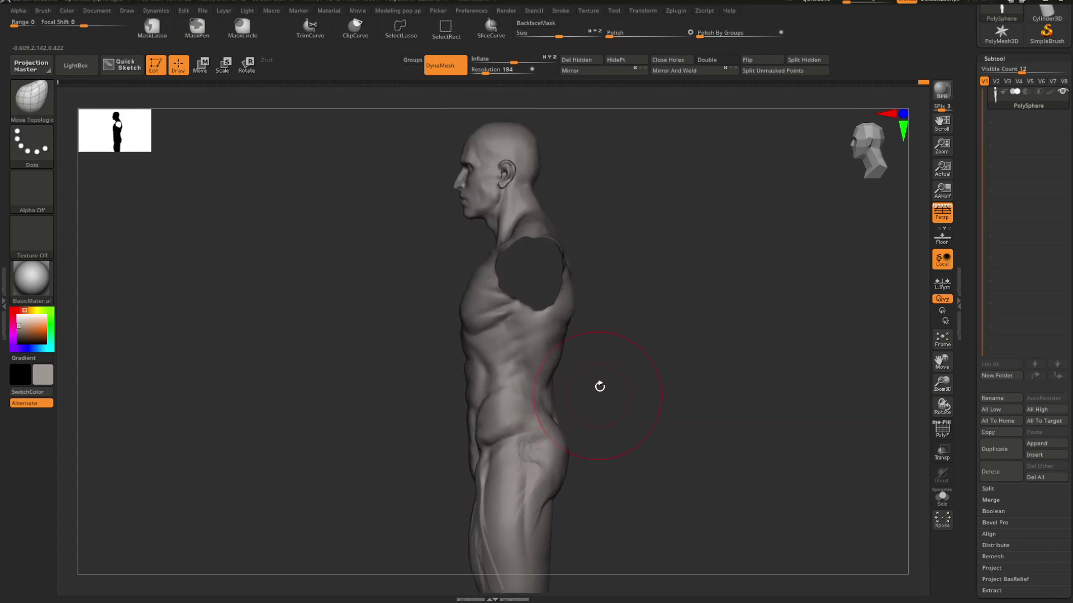
right_click(598, 386)
drag(470, 387, 479, 392)
key(ctrl+z)
key(space)
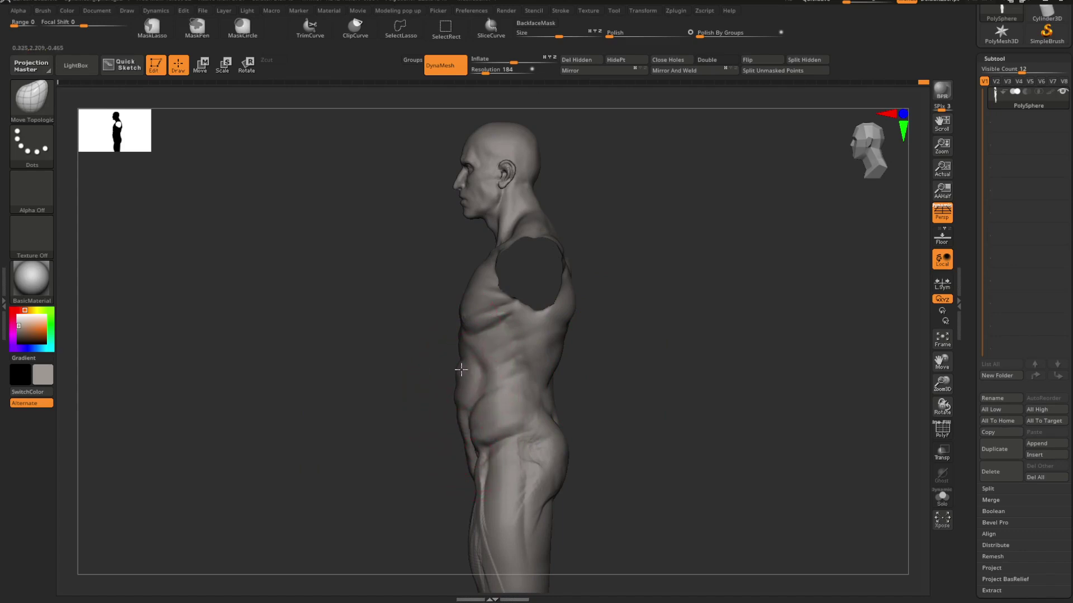
drag(461, 369, 518, 407)
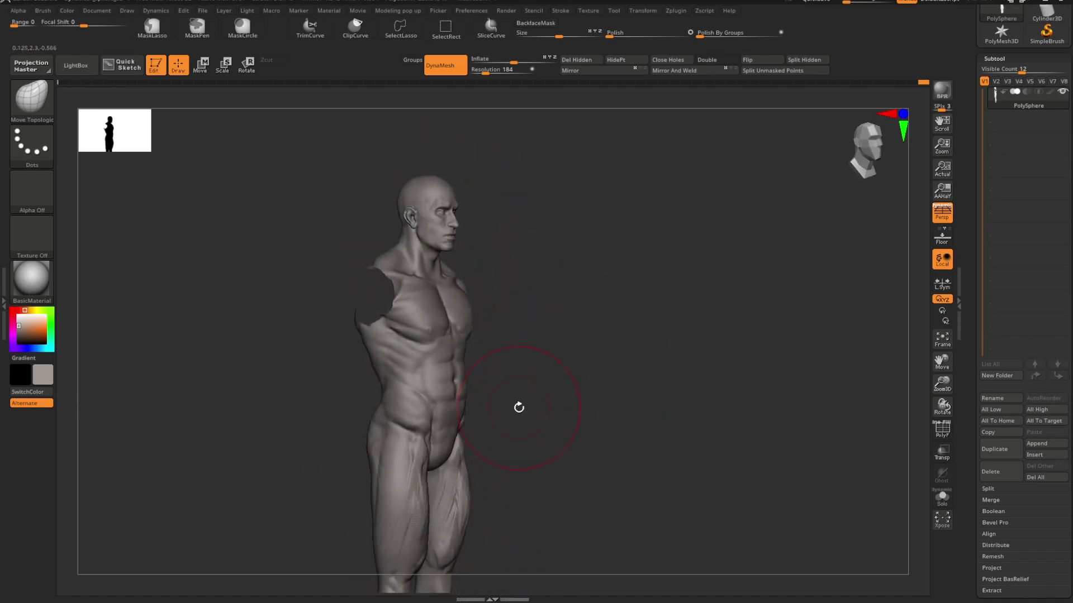
Step: Refine the front contour of the abdomen from both side views with the Move Topological brush
key(ctrl)
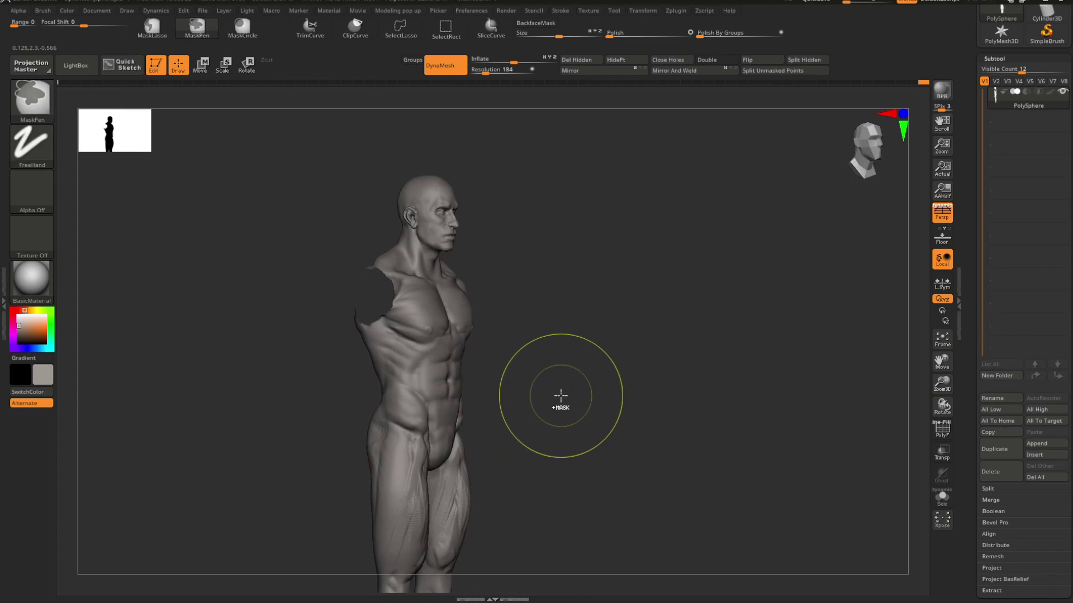
key(ctrl+shift)
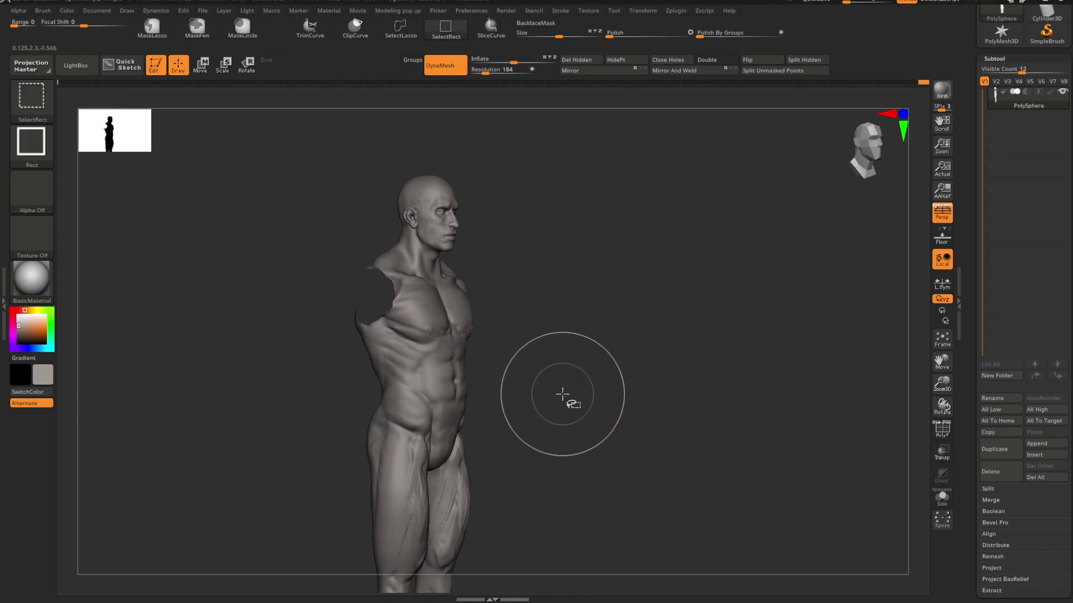
mouse_move(525, 385)
mouse_down()
mouse_move(553, 412)
mouse_move(551, 424)
mouse_move(543, 393)
mouse_up()
key(space)
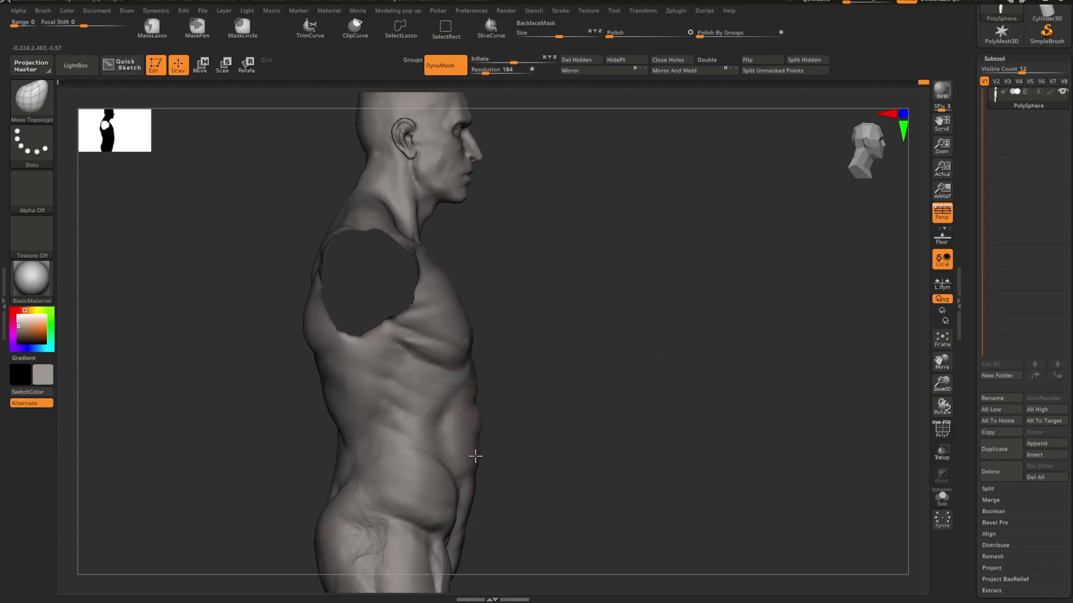
mouse_move(474, 457)
mouse_down()
mouse_move(517, 428)
mouse_move(522, 410)
mouse_move(632, 403)
mouse_move(582, 412)
mouse_move(623, 402)
mouse_move(613, 376)
mouse_move(642, 378)
mouse_move(659, 401)
mouse_up()
key(space)
drag(441, 391, 451, 390)
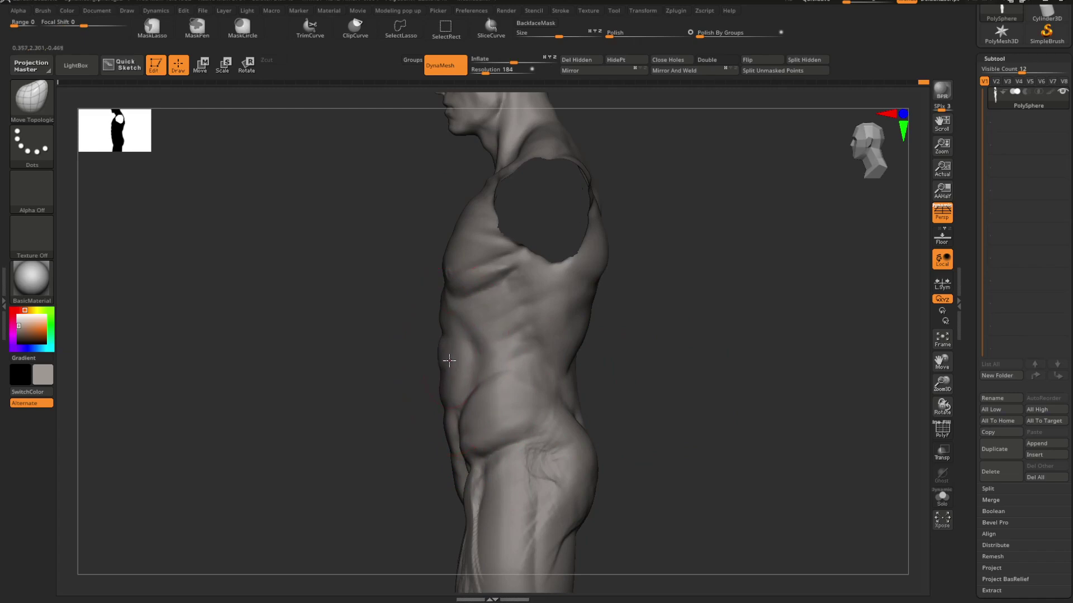
Step: Show the hidden arms again and define the outer lower edge of the chest with a resized DamStandard brush
mouse_move(450, 360)
mouse_down()
mouse_move(615, 407)
mouse_move(622, 373)
mouse_move(575, 391)
mouse_move(780, 384)
mouse_move(740, 351)
mouse_move(782, 341)
mouse_move(764, 375)
mouse_move(793, 364)
mouse_up()
key(space)
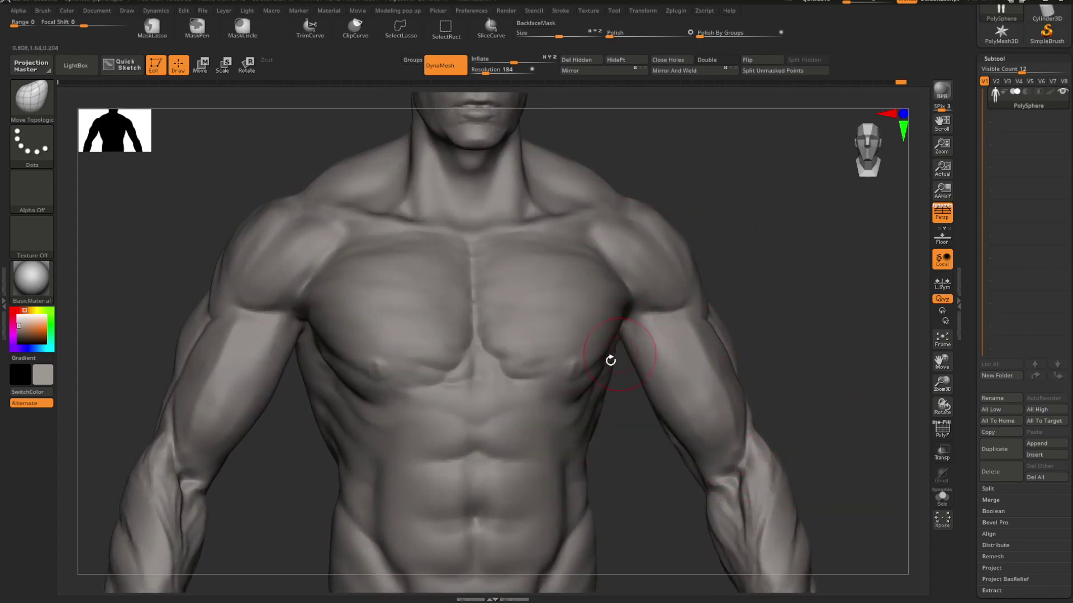
key(b)
key(d)
key(s)
mouse_move(785, 311)
mouse_down()
mouse_move(803, 309)
mouse_move(797, 328)
mouse_move(811, 314)
mouse_up()
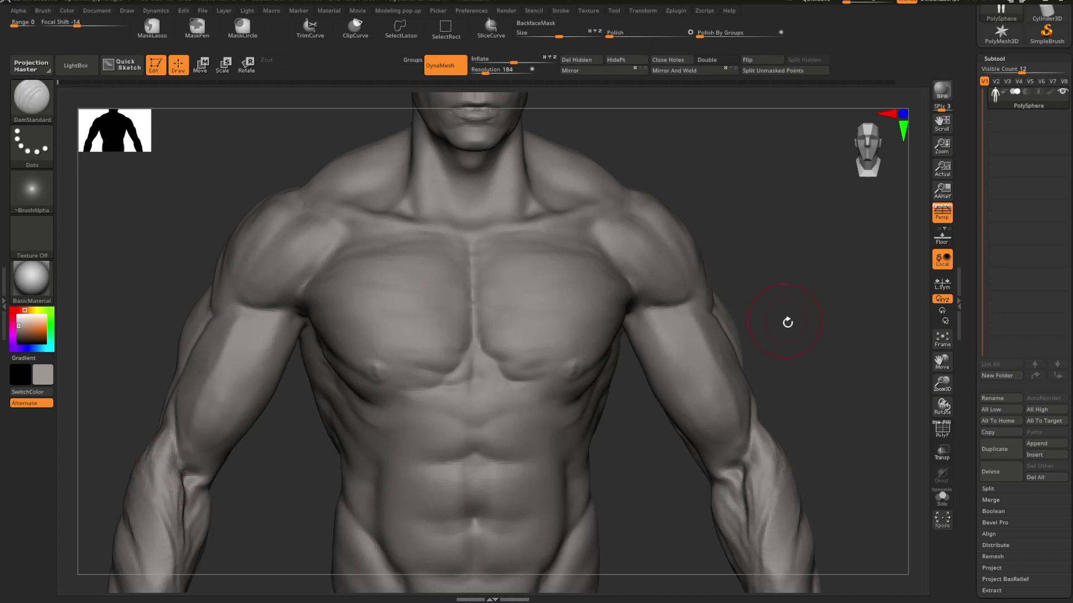
mouse_move(788, 322)
mouse_down()
mouse_move(798, 297)
mouse_move(581, 378)
mouse_up()
key(space)
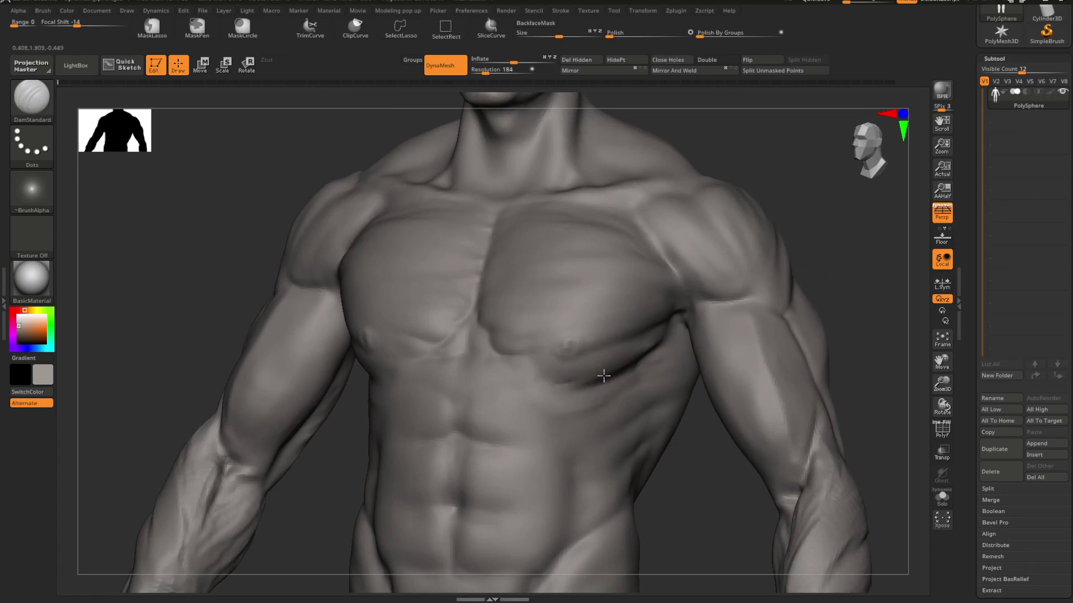
Step: Deepen the creases under both pectorals with DamStandard and smooth the area below them
shift+drag(872, 311, 732, 354)
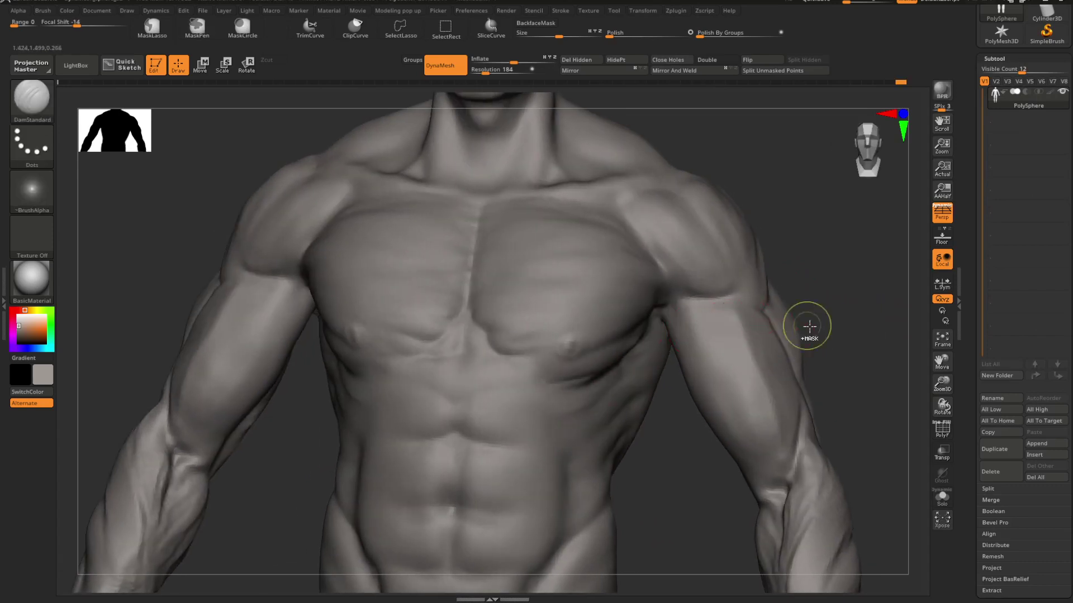
mouse_move(800, 325)
mouse_down()
mouse_move(847, 328)
mouse_move(816, 333)
mouse_up()
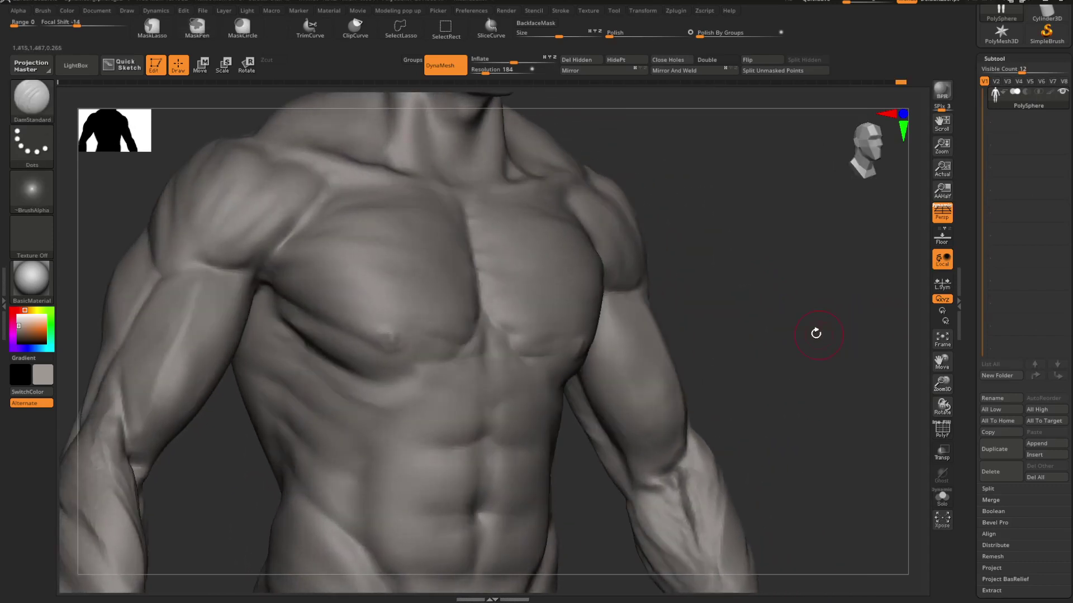
mouse_move(653, 343)
mouse_down()
mouse_move(805, 320)
mouse_move(797, 333)
mouse_move(754, 339)
mouse_up()
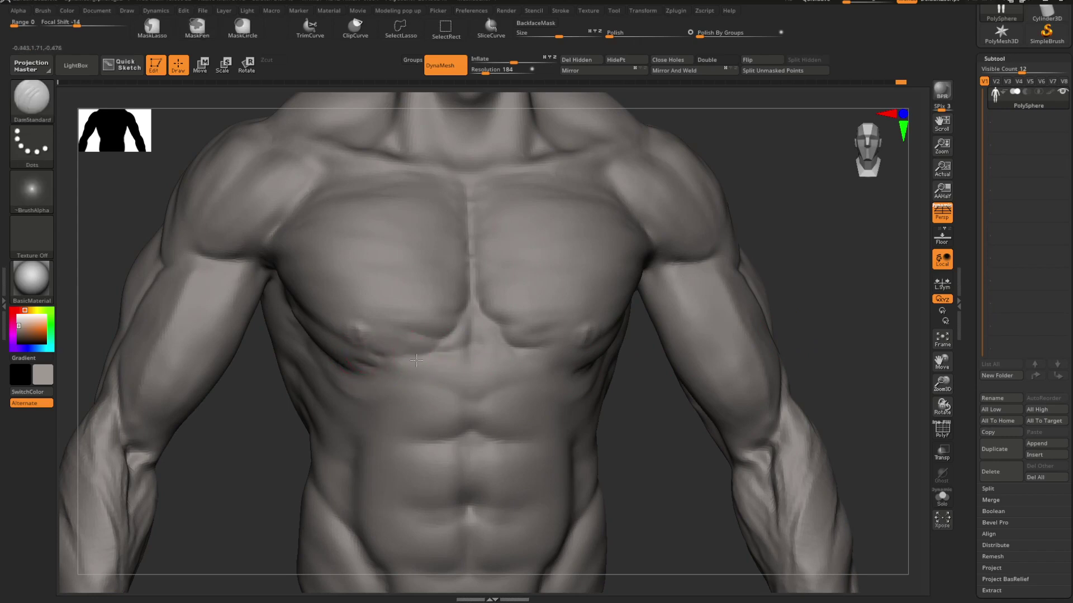
mouse_move(416, 361)
mouse_down()
mouse_move(370, 365)
mouse_move(400, 360)
mouse_move(379, 352)
mouse_up()
drag(642, 395, 611, 389)
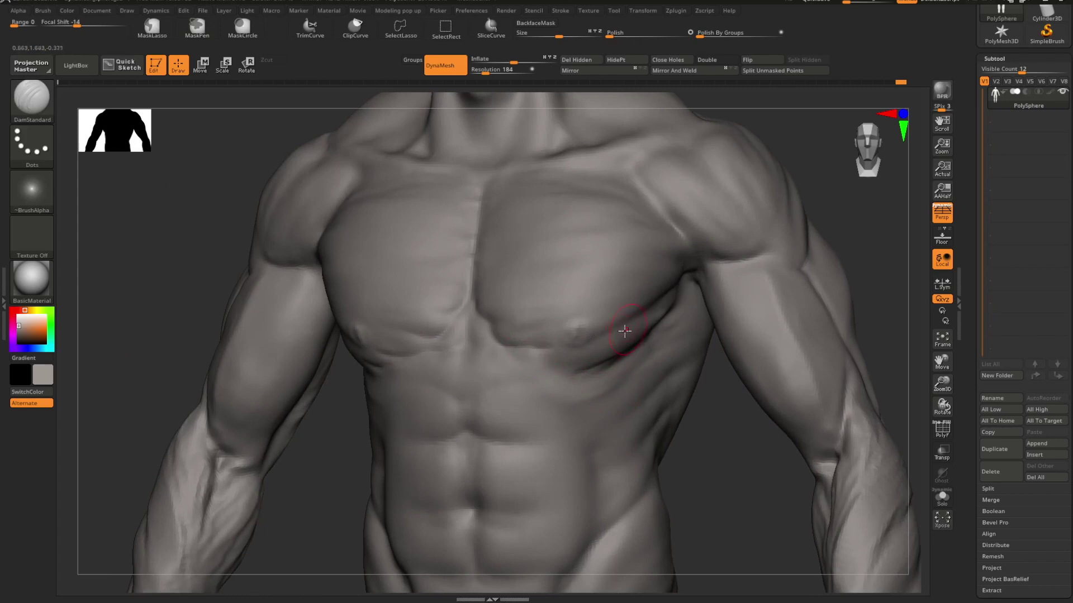
drag(538, 351, 633, 358)
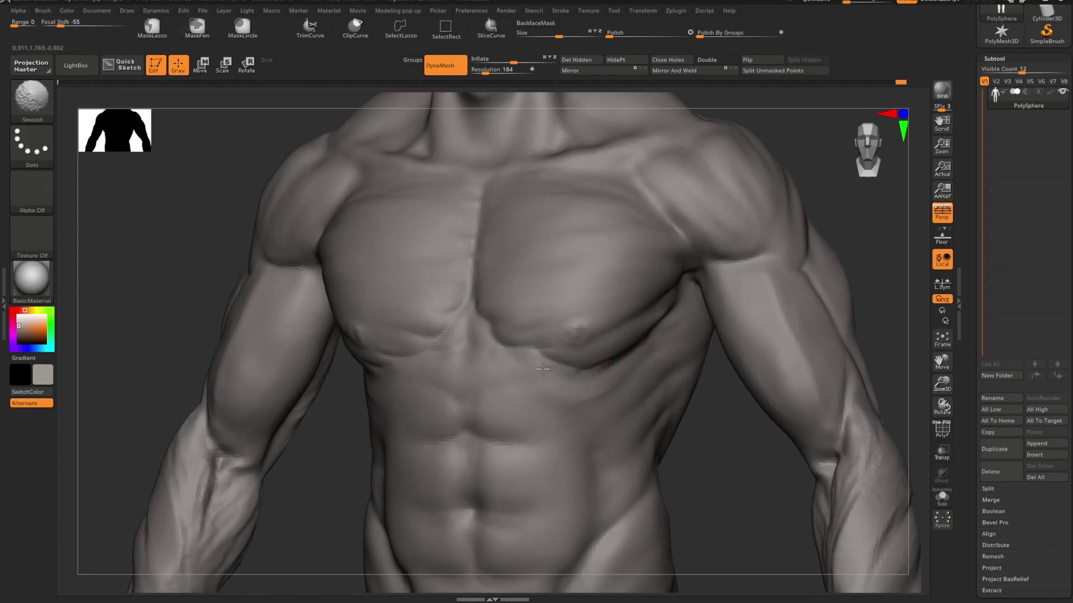
alt+drag(742, 434, 646, 381)
Step: Refine the inner lower edges of the pectorals toward the sternum with DamStandard, and undo the last stroke
mouse_move(749, 343)
shift+mouse_down()
mouse_move(745, 352)
mouse_move(706, 302)
mouse_move(776, 313)
mouse_move(802, 289)
mouse_move(795, 296)
shift+mouse_up()
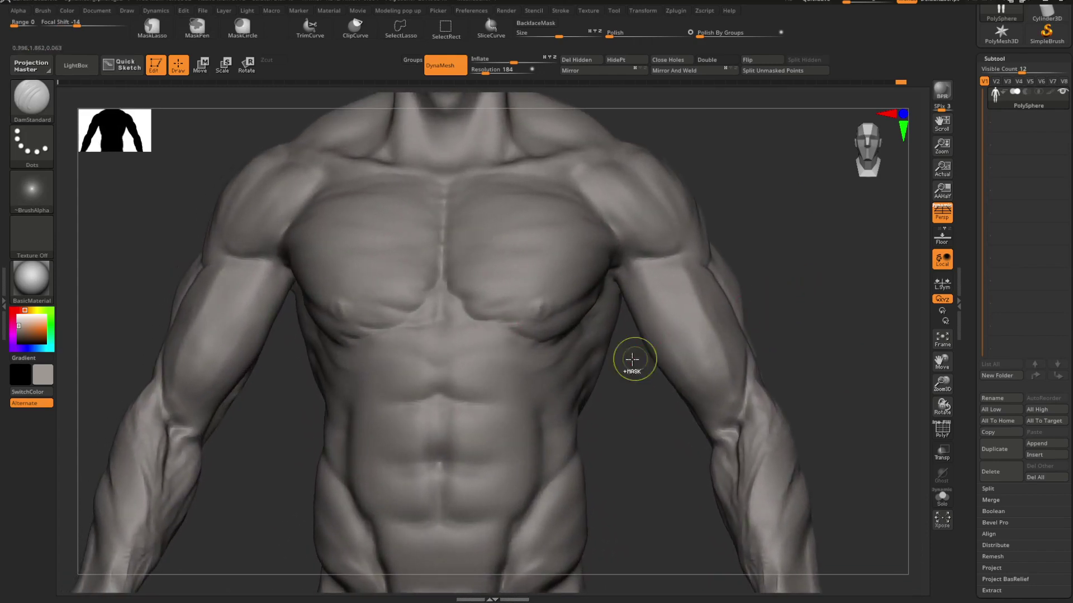
drag(632, 376, 592, 369)
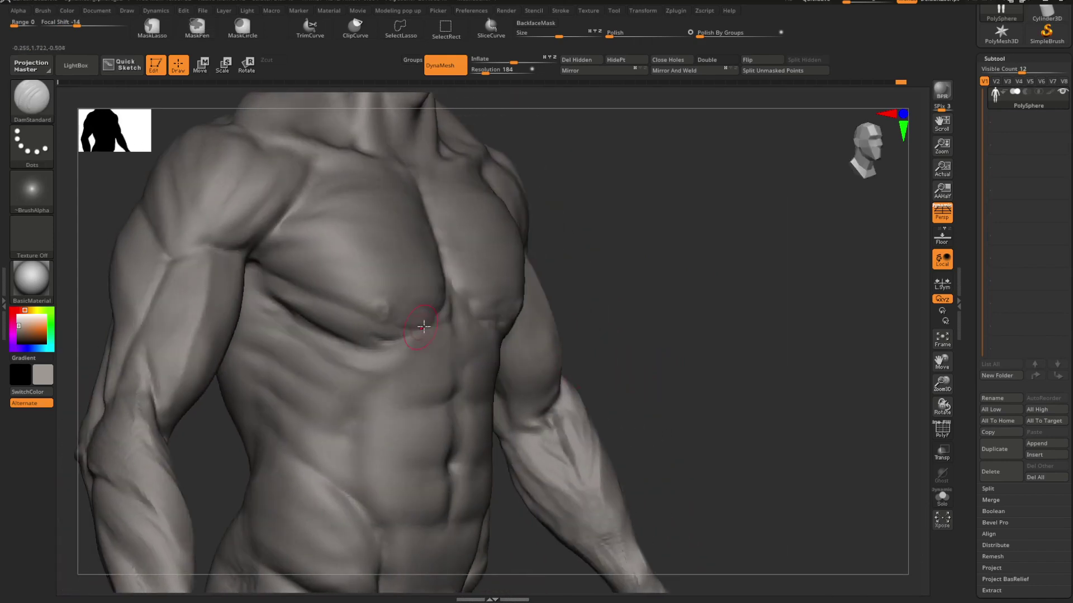
drag(634, 317, 701, 318)
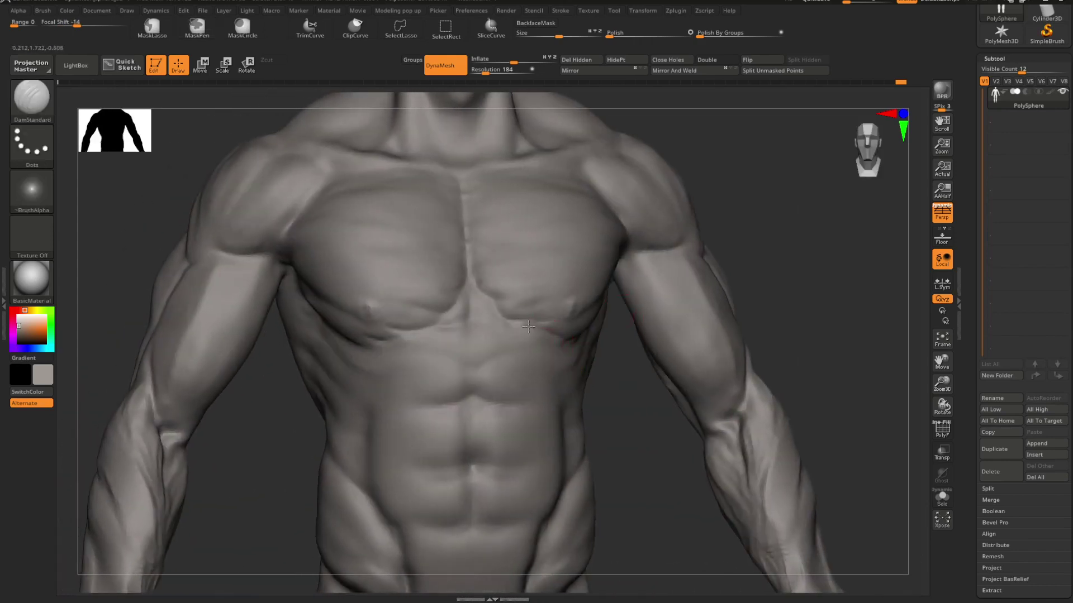
mouse_move(625, 357)
mouse_down()
mouse_move(637, 381)
mouse_move(664, 377)
mouse_up()
mouse_move(451, 326)
mouse_down()
mouse_move(407, 354)
mouse_move(397, 348)
mouse_up()
key(ctrl+z)
Step: Carve the crease above the upper abdominals below one pectoral with a resized DamStandard brush
alt+drag(653, 330, 718, 347)
key(space)
key(space)
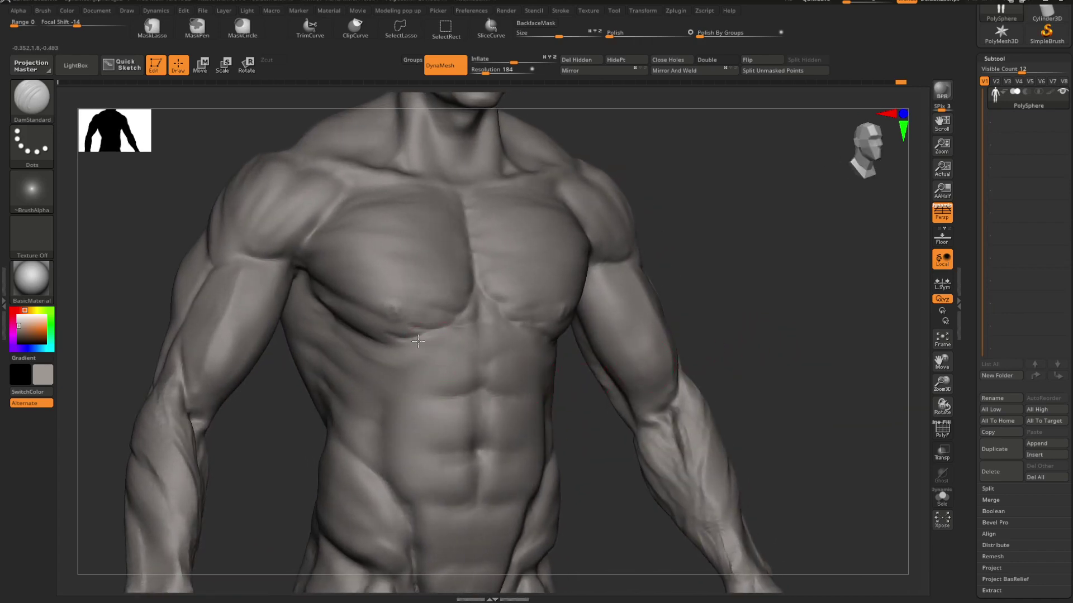
drag(758, 287, 761, 294)
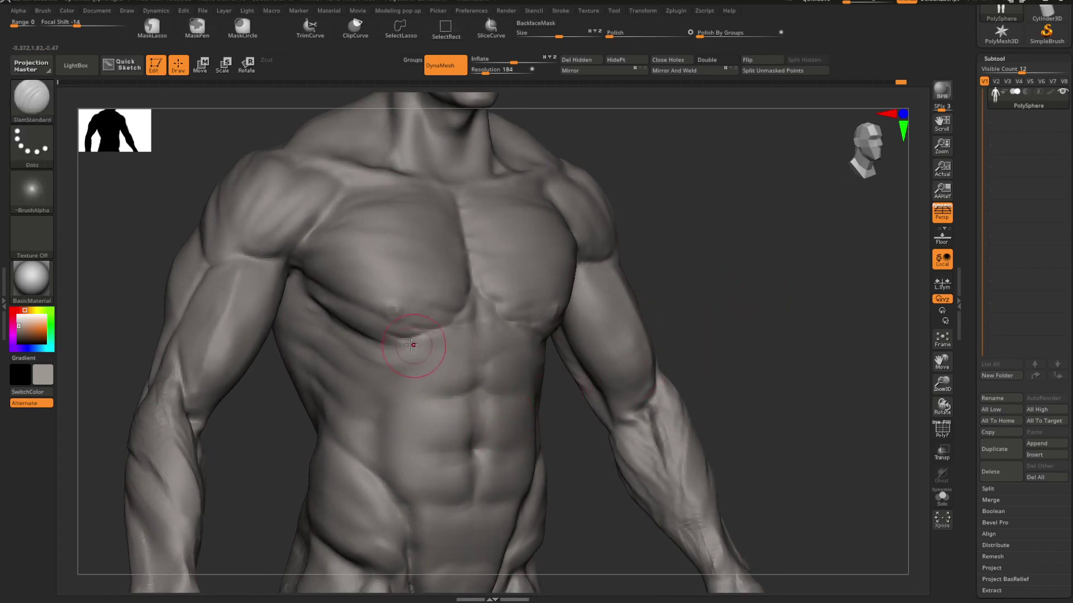
key(ctrl)
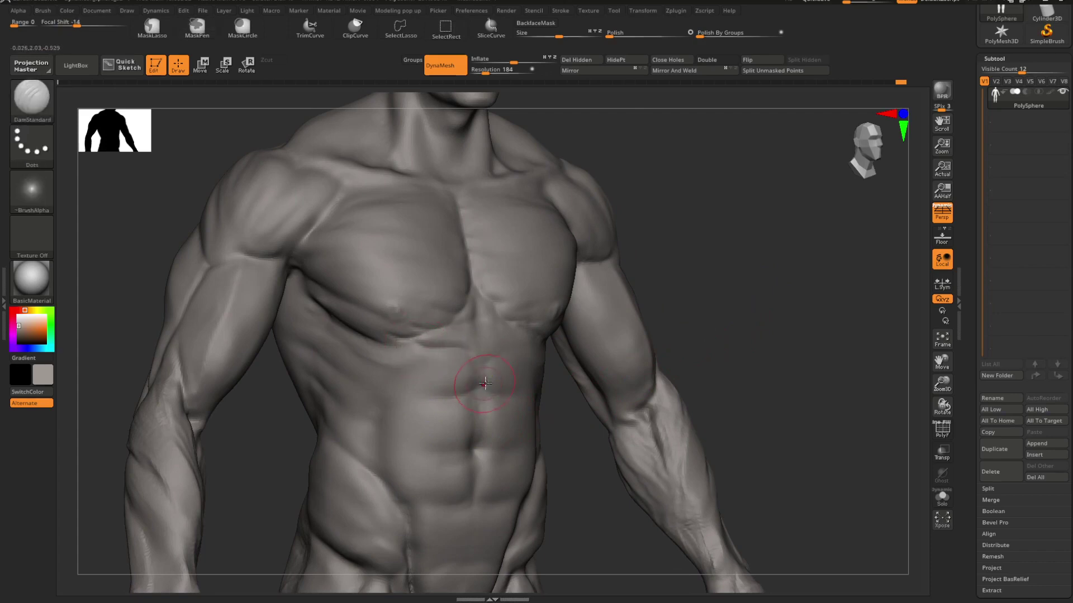
Step: Extend the upper abdominal crease across the midline to the opposite side and smooth the strokes
shift+drag(687, 311, 710, 314)
alt+drag(648, 402, 572, 416)
drag(764, 322, 723, 333)
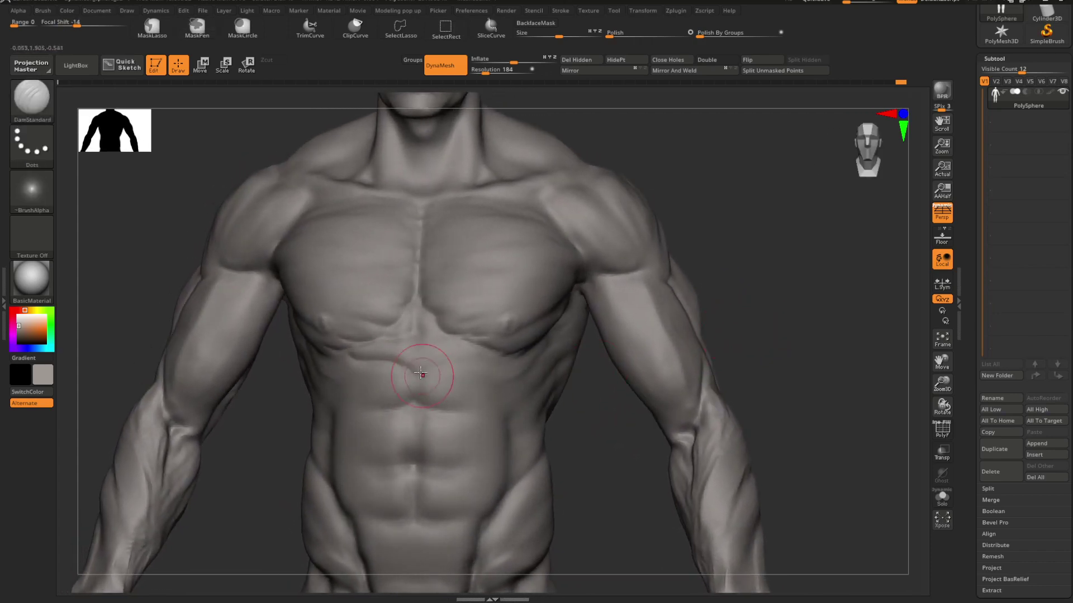
mouse_move(419, 363)
mouse_down()
mouse_move(507, 366)
mouse_move(503, 383)
mouse_up()
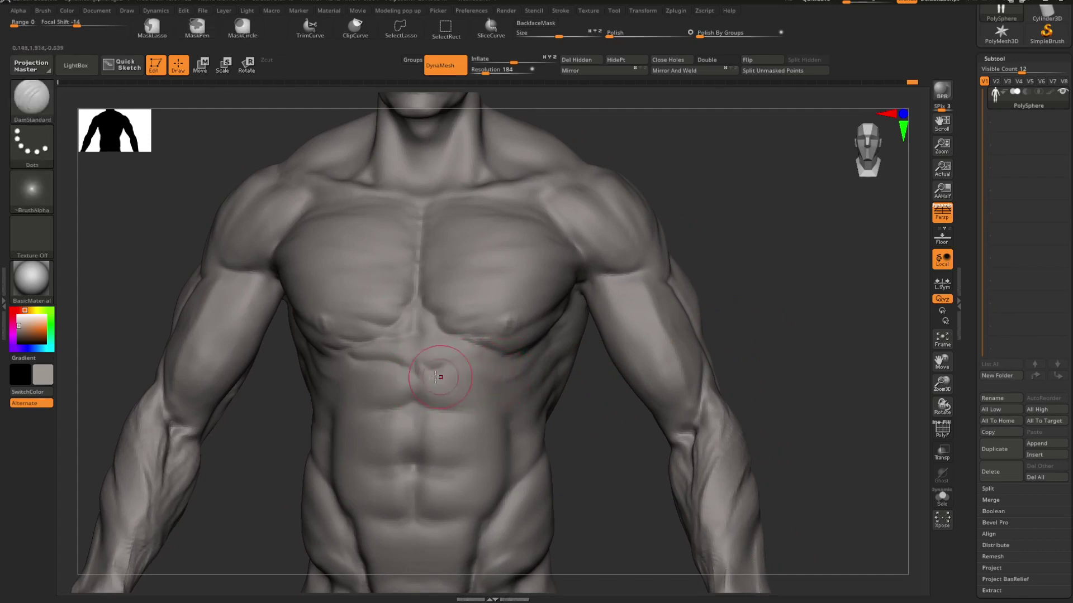
drag(438, 371, 499, 373)
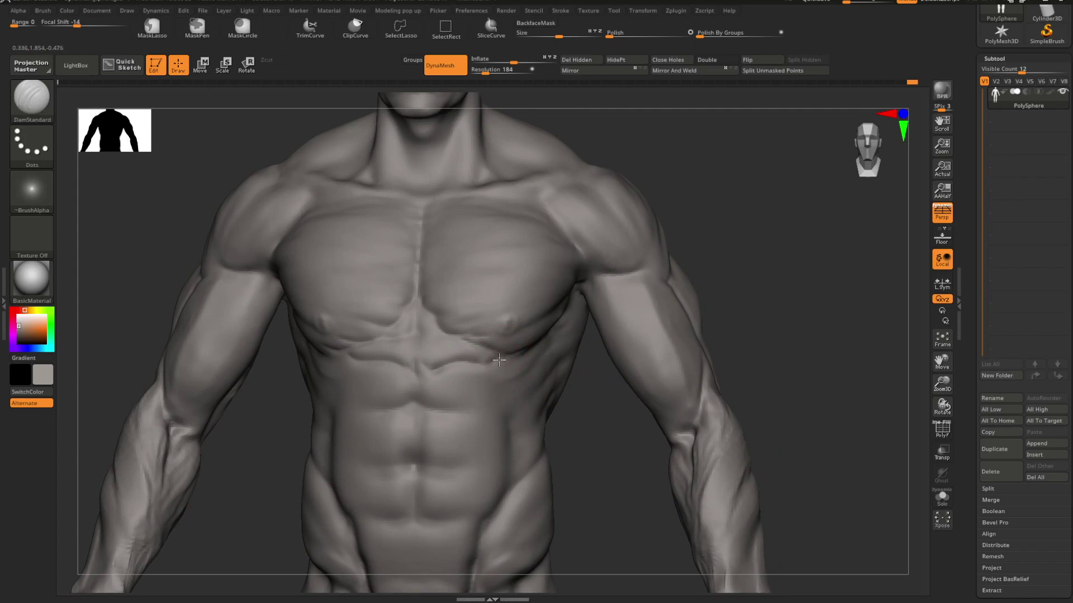
shift+drag(489, 375, 484, 371)
Step: Carve the horizontal crease beneath the top row of abdominals on both sides with DamStandard
mouse_move(747, 311)
alt+mouse_down()
mouse_move(724, 294)
mouse_move(681, 296)
mouse_move(661, 302)
mouse_move(703, 311)
mouse_move(667, 328)
alt+mouse_up()
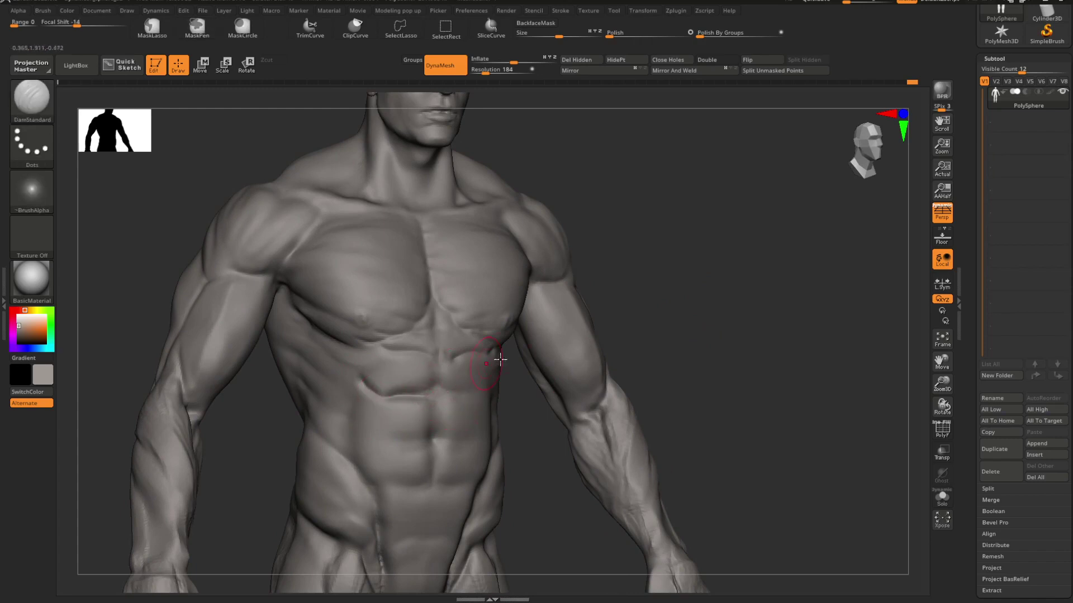
drag(685, 329, 659, 320)
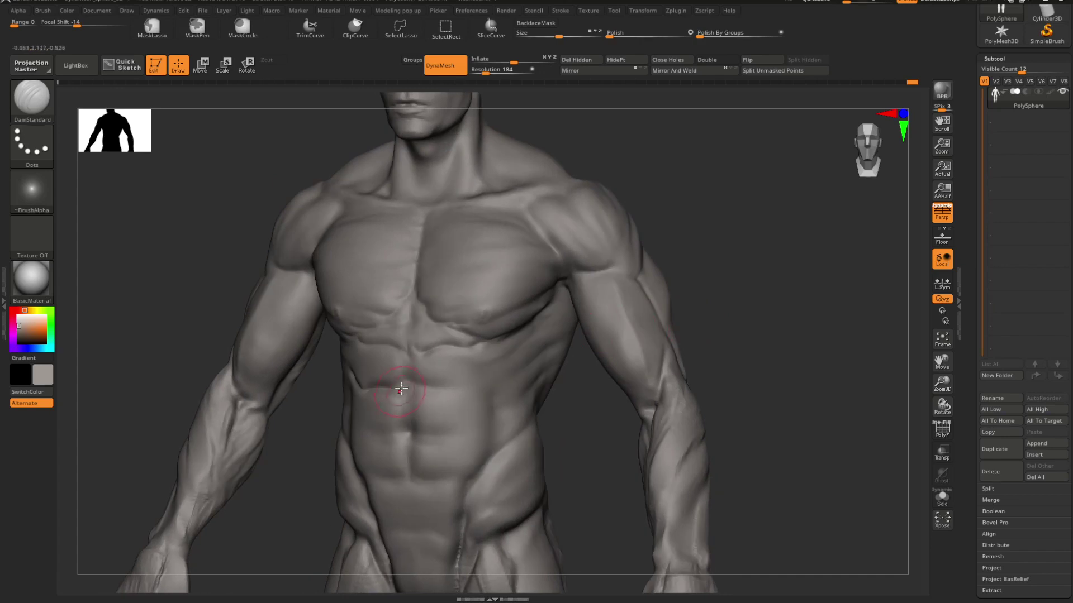
drag(746, 303, 735, 306)
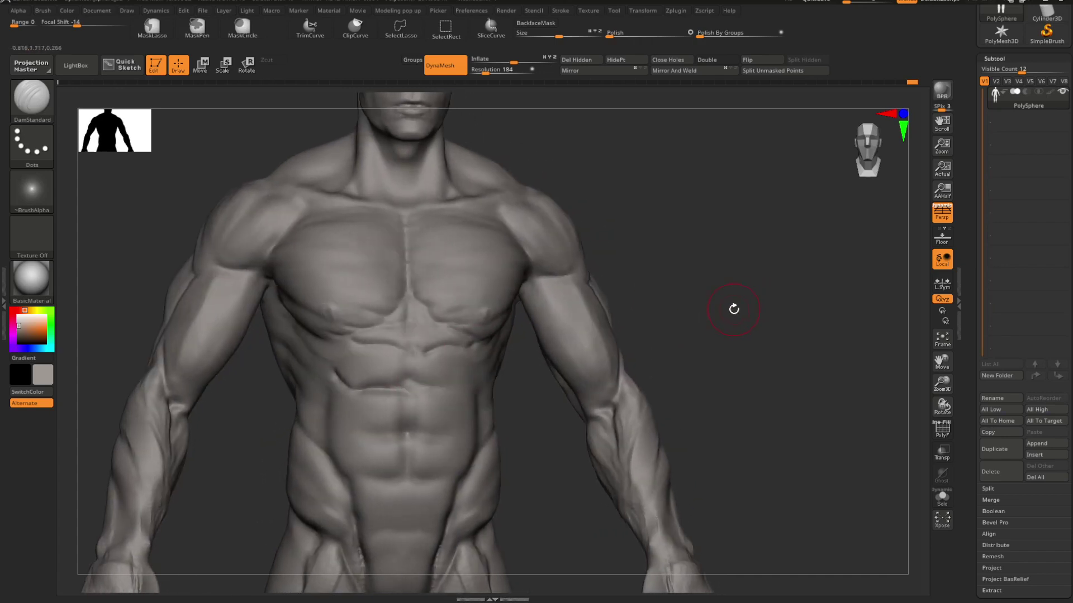
key(ctrl)
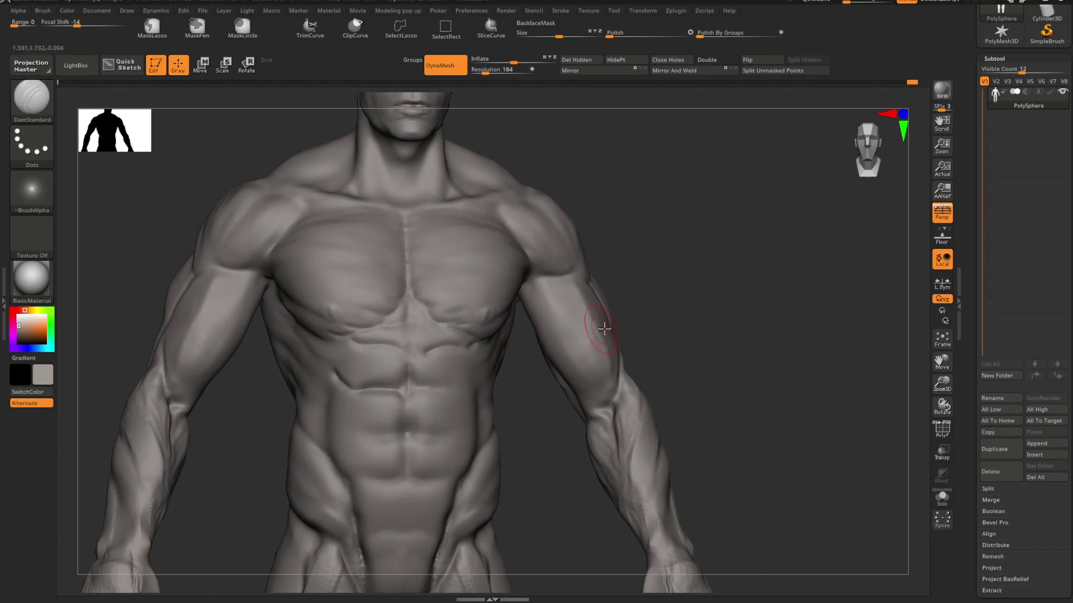
drag(708, 313, 637, 331)
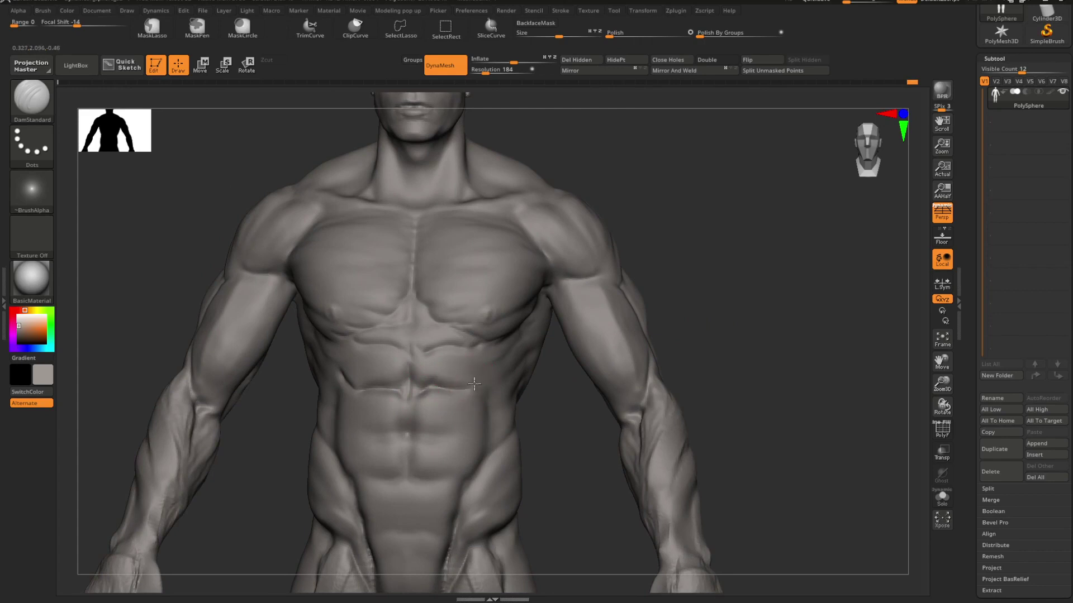
mouse_move(732, 324)
alt+mouse_down()
mouse_move(706, 304)
mouse_move(689, 335)
mouse_move(641, 328)
mouse_move(668, 343)
mouse_move(711, 337)
mouse_move(702, 323)
alt+mouse_up()
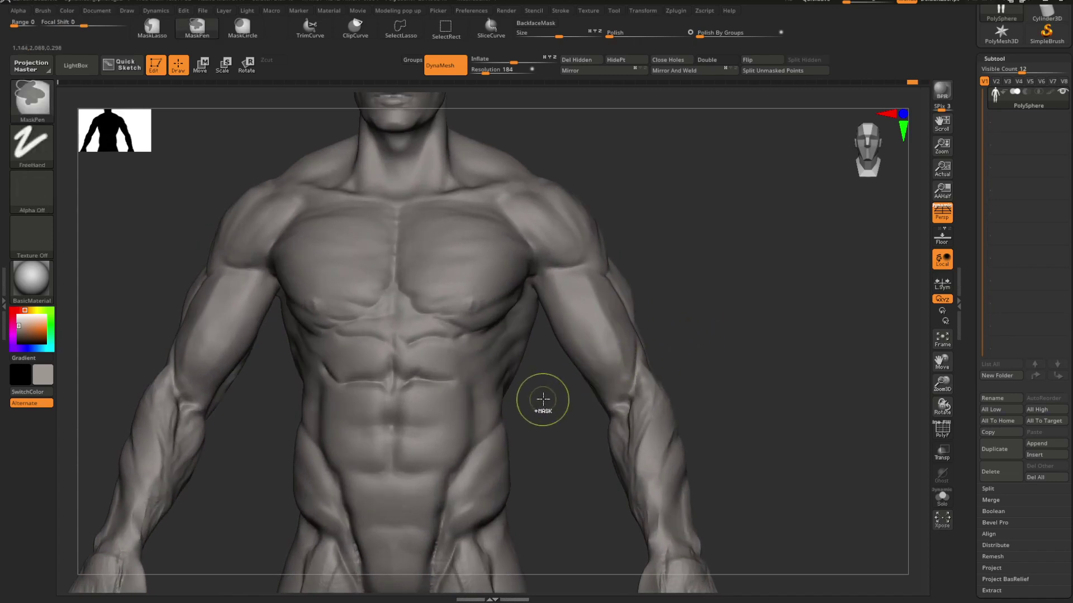
Step: Carve the horizontal crease beneath the second row of abdominals on one side with DamStandard
shift+drag(542, 400, 530, 400)
key(ctrl+shift+z)
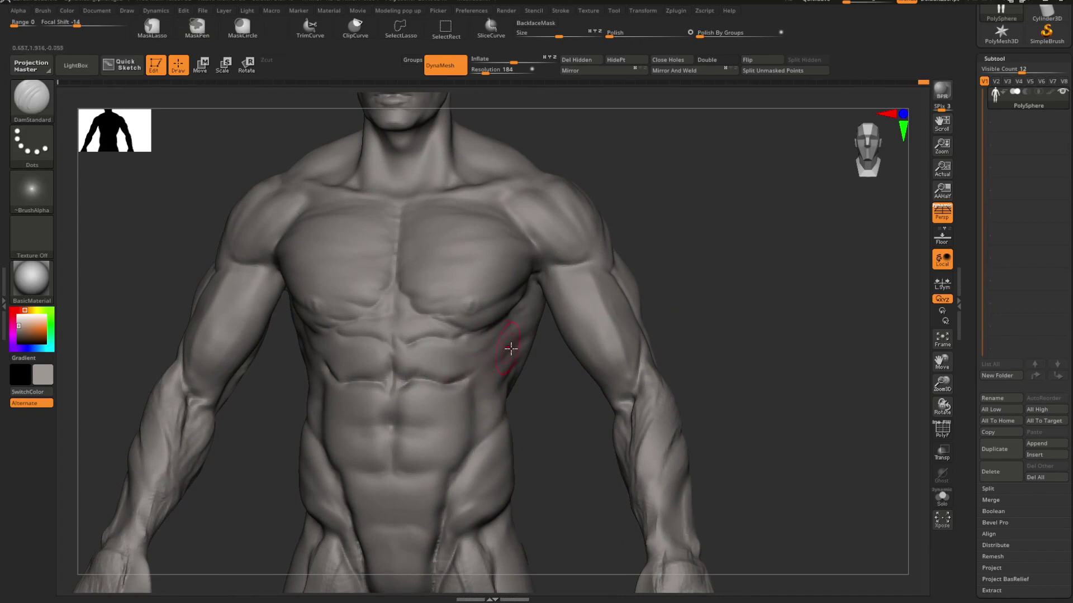
alt+drag(740, 338, 679, 331)
drag(642, 331, 682, 353)
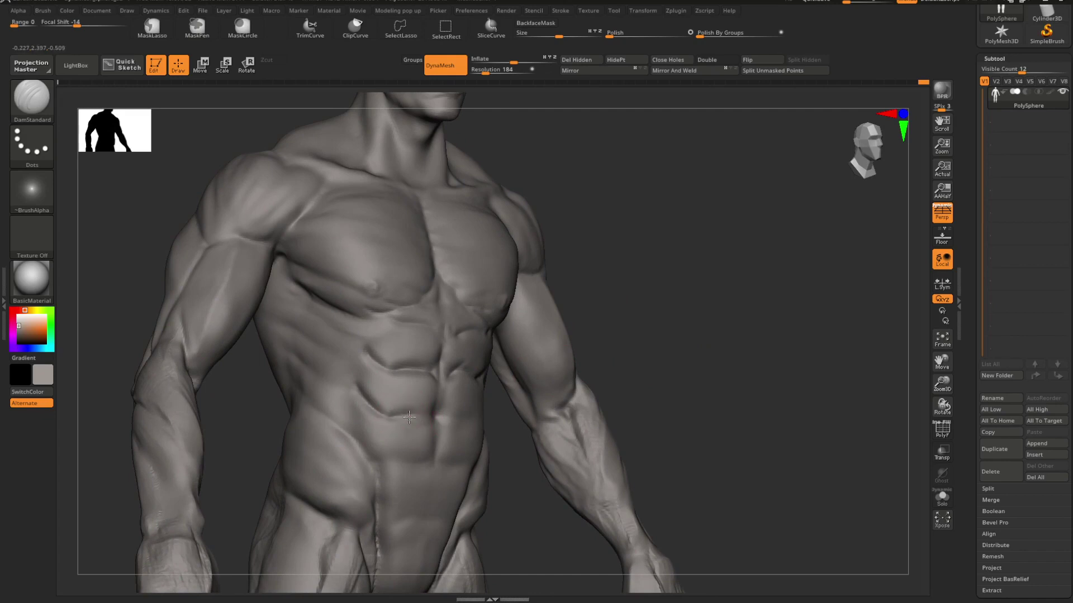
mouse_move(656, 358)
alt+mouse_down()
mouse_move(615, 344)
mouse_move(664, 347)
mouse_move(663, 356)
mouse_move(697, 340)
mouse_move(676, 351)
mouse_move(699, 351)
alt+mouse_up()
key(ctrl+z)
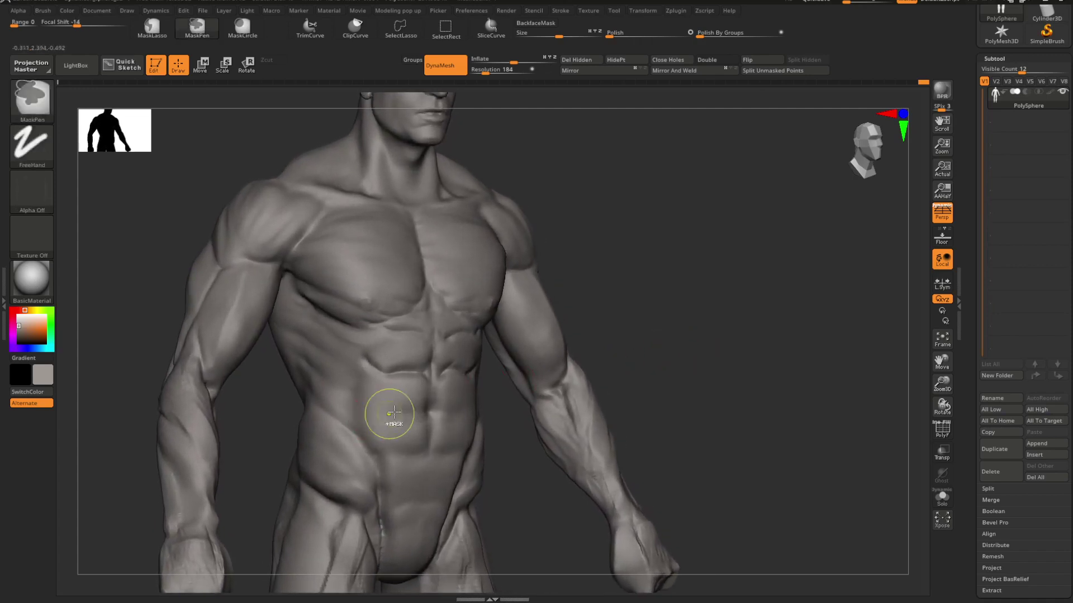
key(ctrl+shift+z)
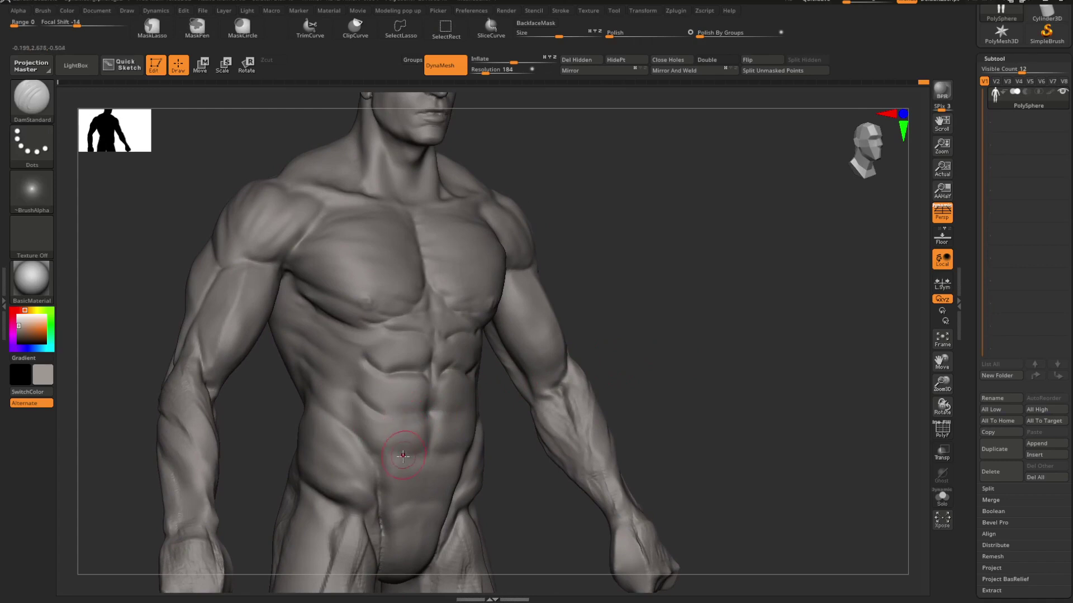
Step: Extend the second-row abdominal crease across the midline to the opposite side, smooth it, and compare using undo and redo
drag(542, 412, 495, 413)
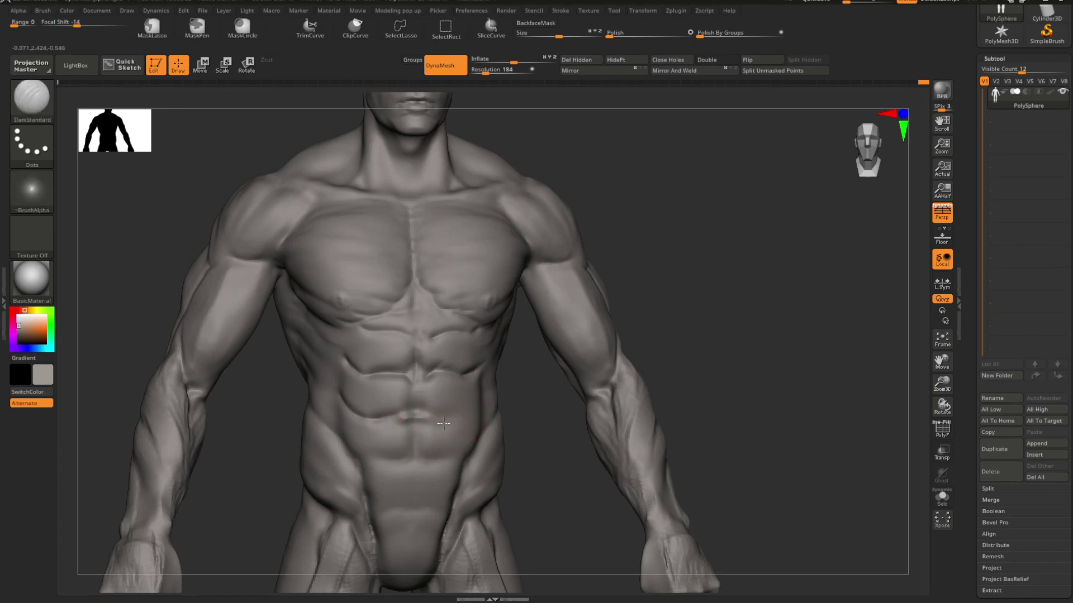
key(shift)
shift+drag(413, 419, 405, 428)
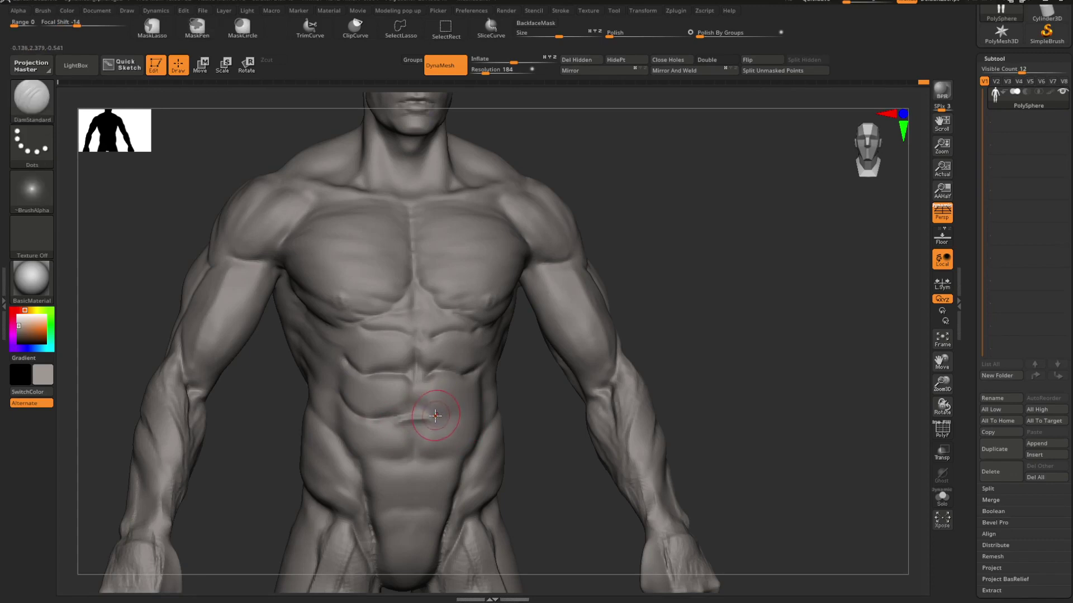
key(ctrl)
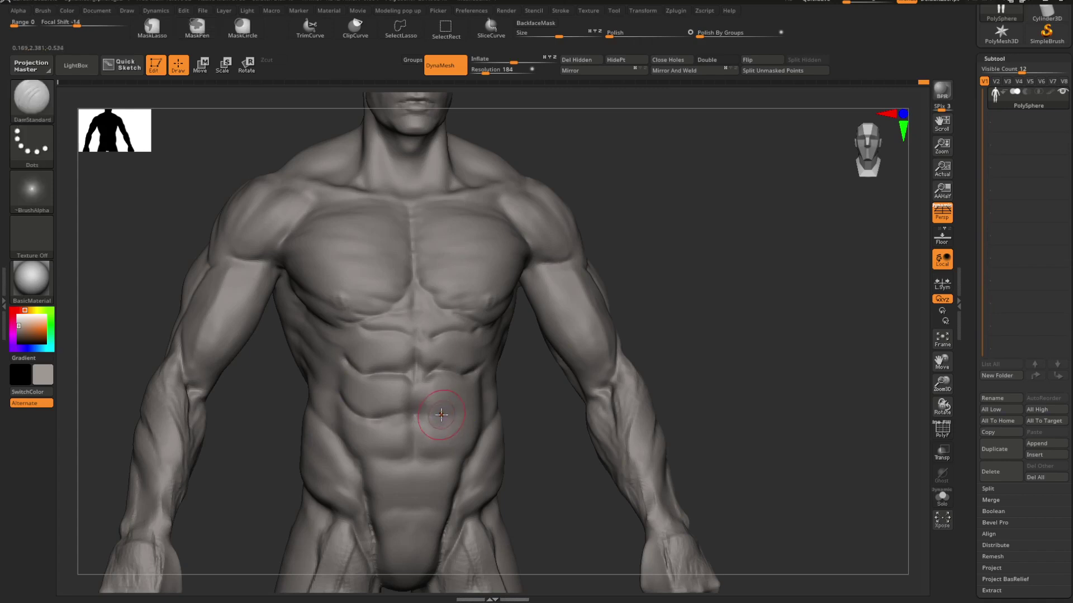
key(ctrl+z)
key(ctrl+z)
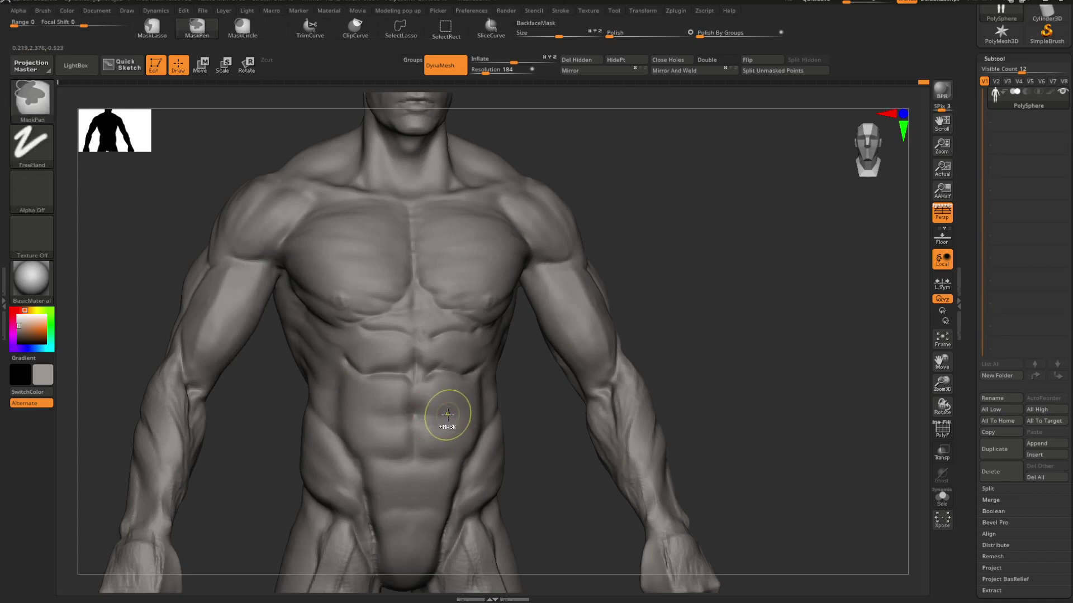
key(ctrl+shift+z)
key(ctrl+shift+z)
key(shift)
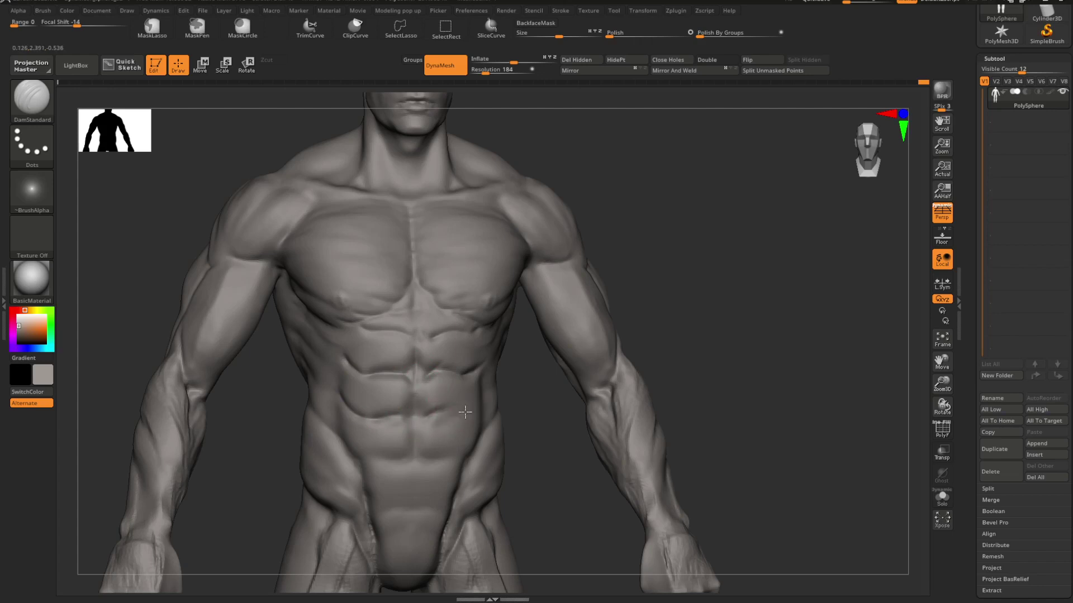
drag(659, 359, 680, 352)
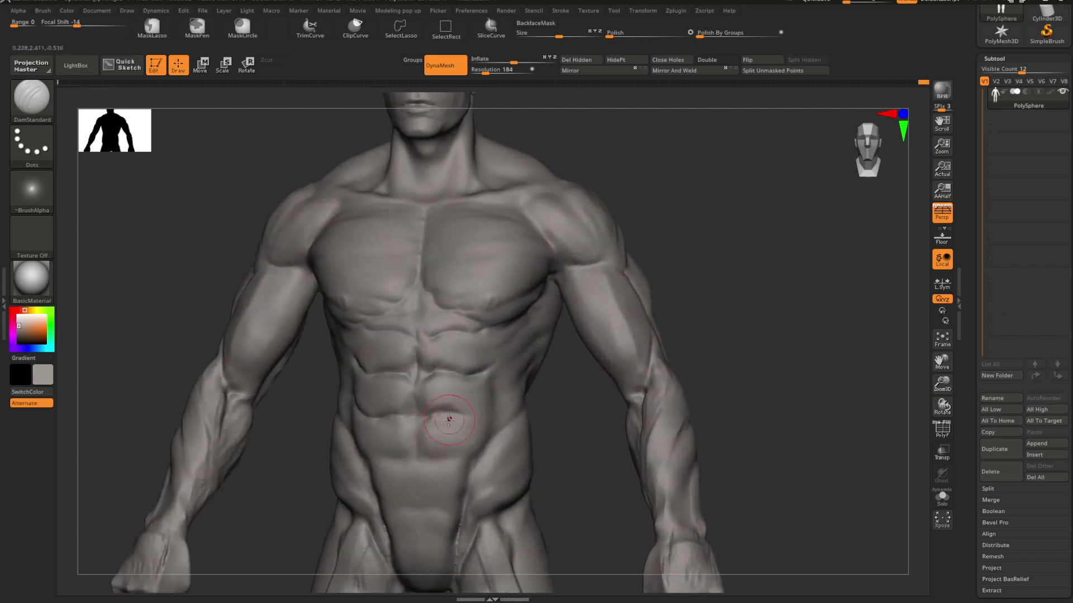
key(ctrl+z)
Step: Build up the abdominal area beneath the second-row crease with a resized ClayBuildup brush
mouse_move(712, 340)
mouse_down()
mouse_move(730, 345)
mouse_move(632, 332)
mouse_move(639, 347)
mouse_move(670, 342)
mouse_move(644, 357)
mouse_move(668, 372)
mouse_move(699, 360)
mouse_move(644, 369)
mouse_up()
key(b)
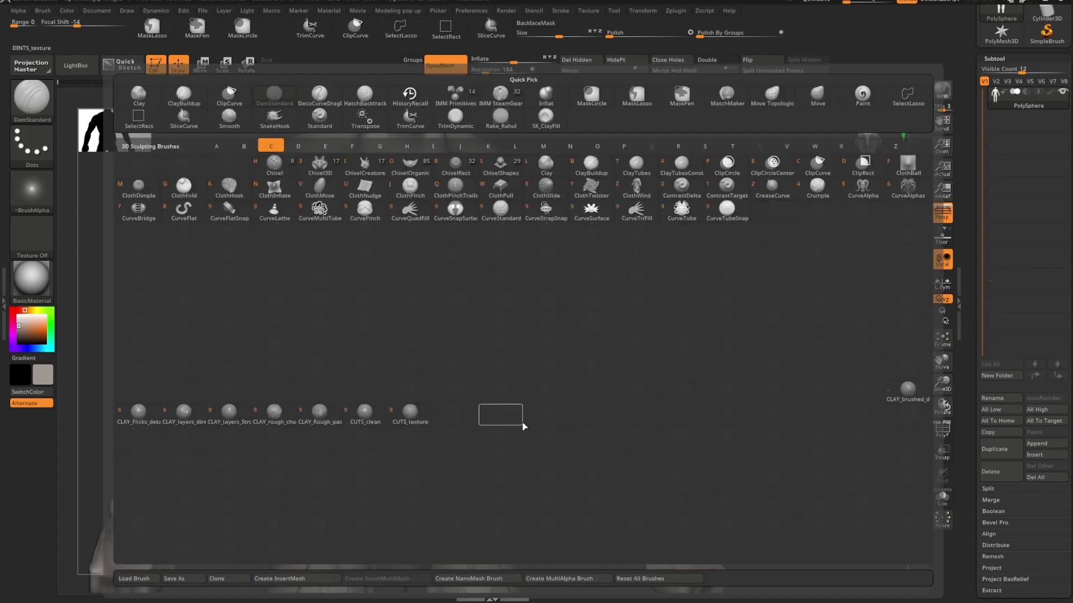
key(c)
key(b)
key(space)
mouse_move(527, 419)
mouse_down()
mouse_move(538, 420)
mouse_move(515, 426)
mouse_up()
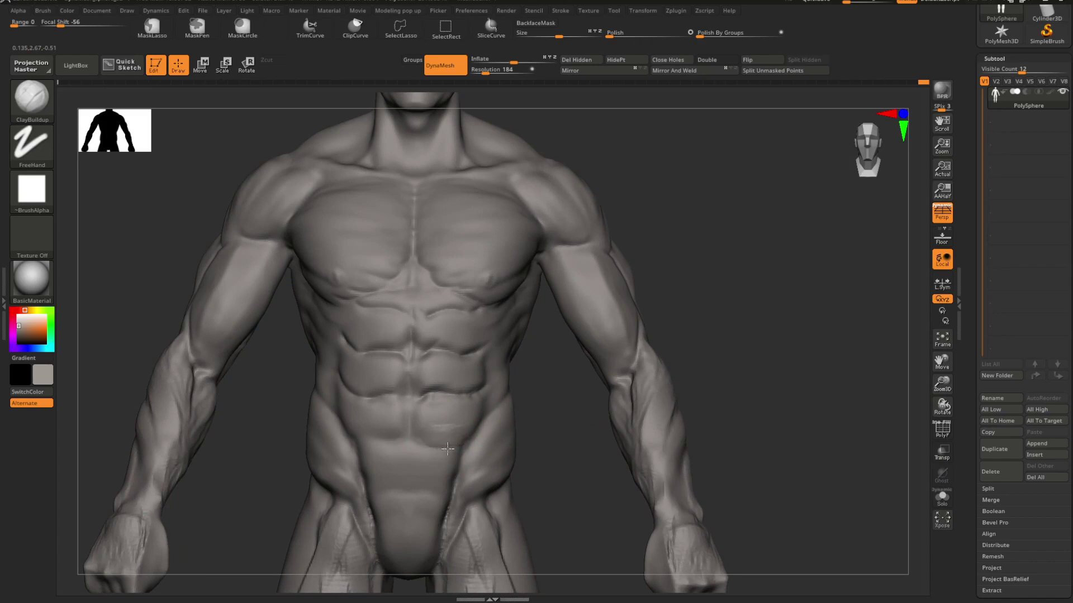
mouse_move(448, 449)
mouse_down()
mouse_move(450, 424)
mouse_move(436, 448)
mouse_move(383, 441)
mouse_move(396, 432)
mouse_move(367, 441)
mouse_move(371, 423)
mouse_move(395, 446)
mouse_up()
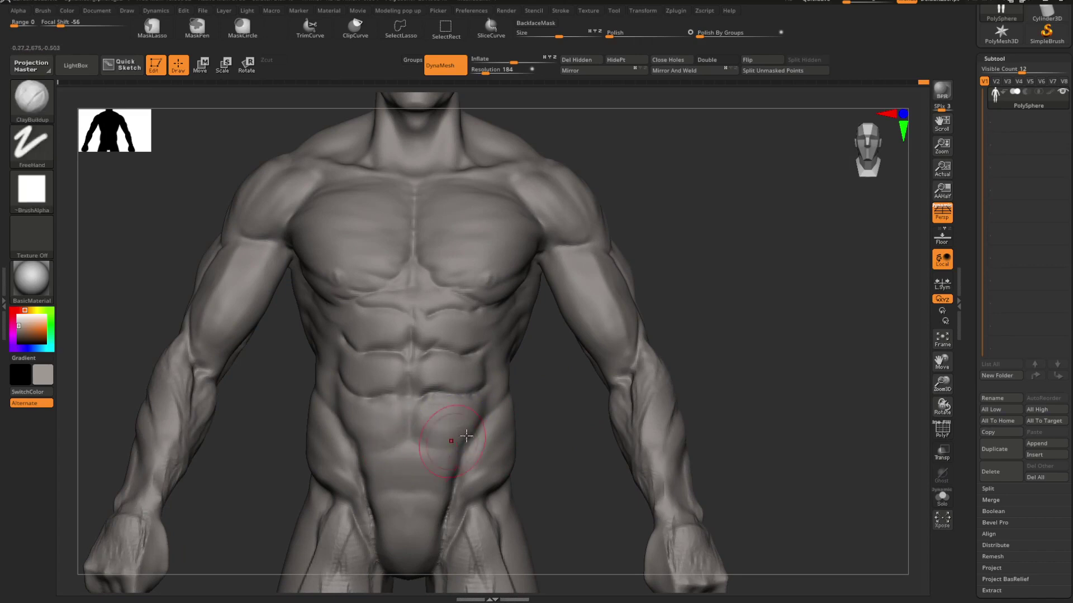
Step: Carve the navel hollow at the midline of the lower abdomen with a resized DamStandard brush and smooth it
alt+drag(594, 419, 500, 405)
mouse_move(500, 405)
mouse_down()
mouse_move(637, 379)
mouse_move(608, 378)
mouse_move(620, 360)
mouse_move(663, 366)
mouse_move(591, 381)
mouse_up()
key(b)
key(d)
key(s)
mouse_move(517, 433)
mouse_down()
mouse_move(480, 432)
mouse_move(453, 412)
mouse_up()
key(space)
key(ctrl+z)
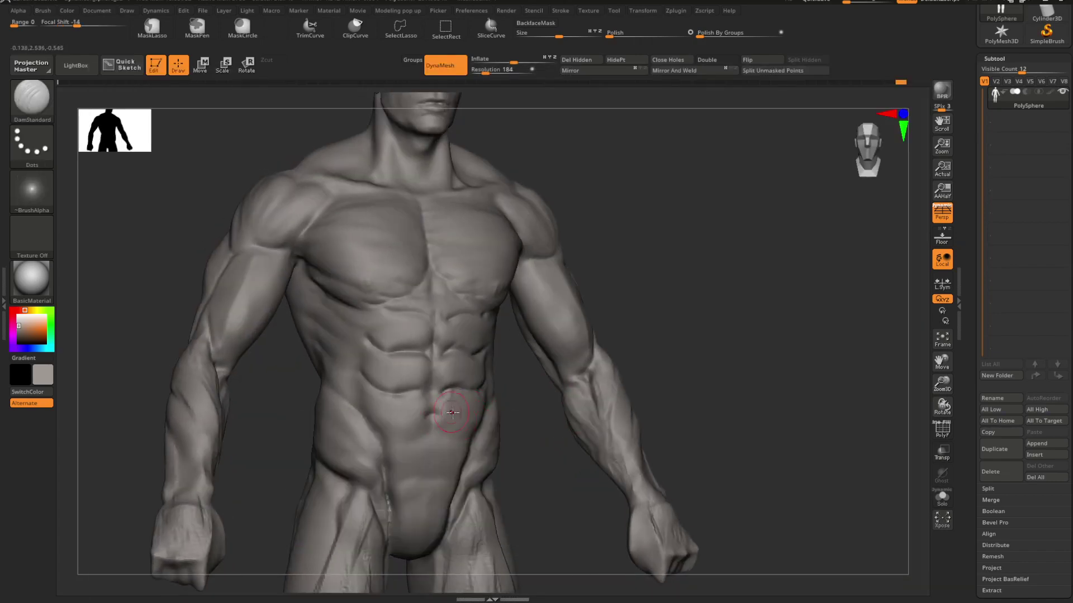
drag(528, 430, 521, 439)
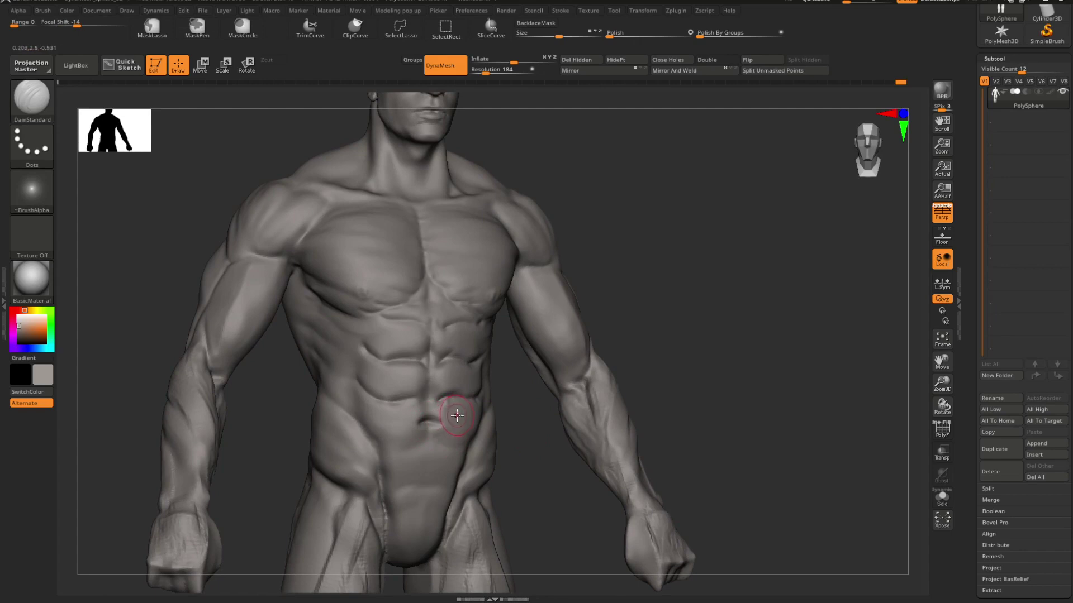
key(space)
key(shift)
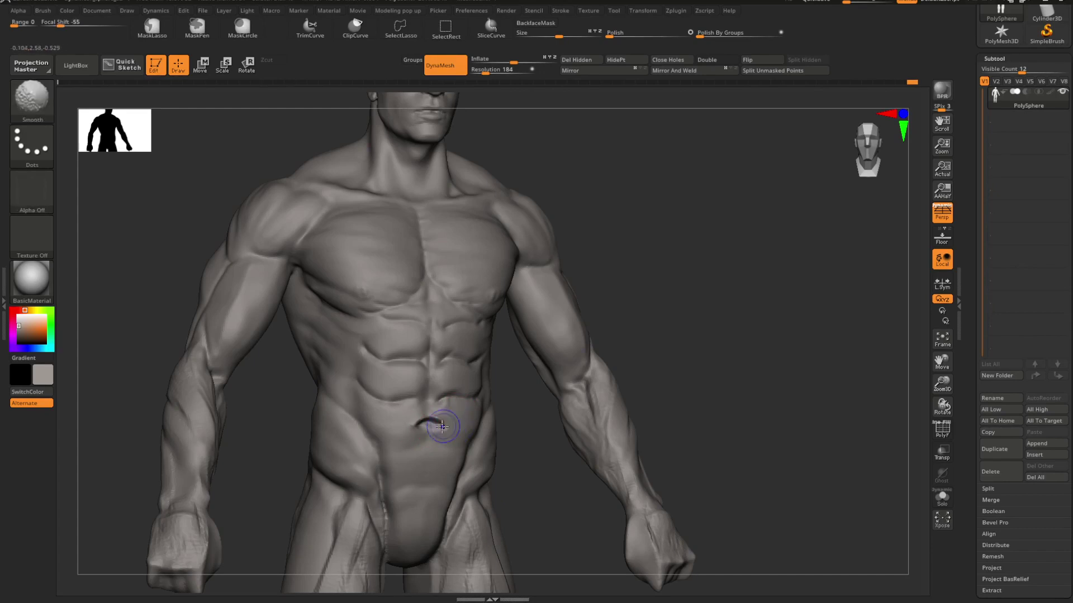
Step: Deepen and center the navel with short DamStandard strokes and smooth its edges
alt+drag(644, 387, 613, 337)
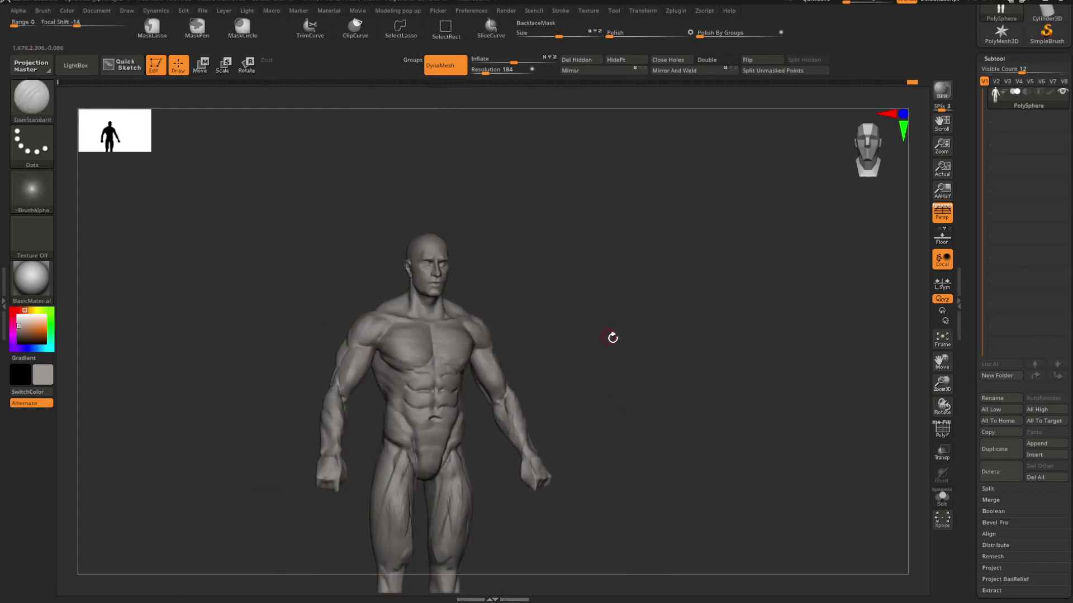
mouse_move(667, 359)
mouse_down()
mouse_move(616, 362)
mouse_move(644, 400)
mouse_move(680, 408)
mouse_move(605, 375)
mouse_move(709, 407)
mouse_up()
key(ctrl)
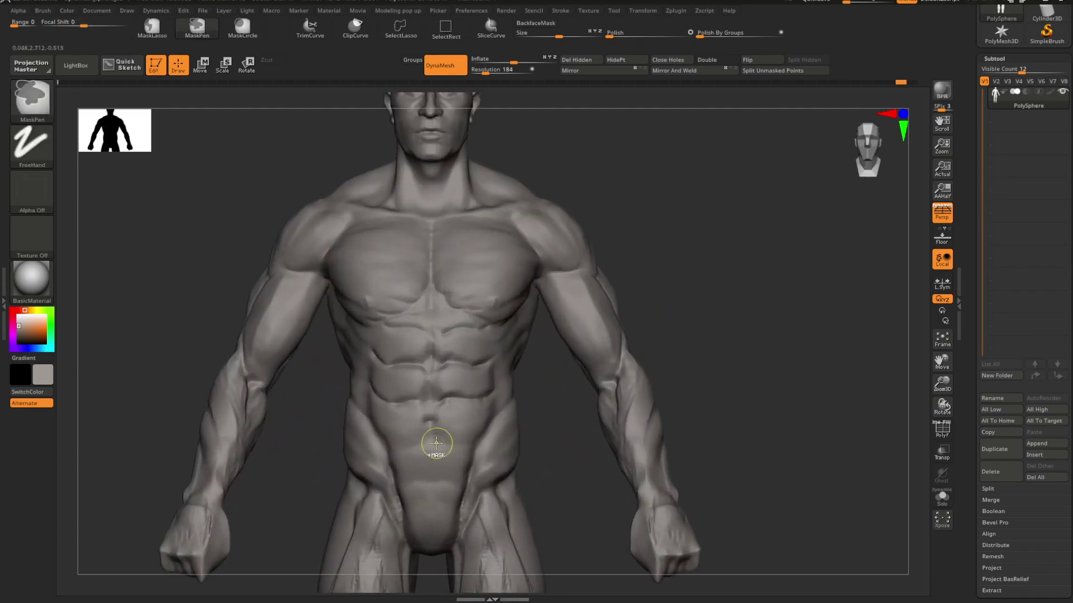
drag(439, 424, 434, 422)
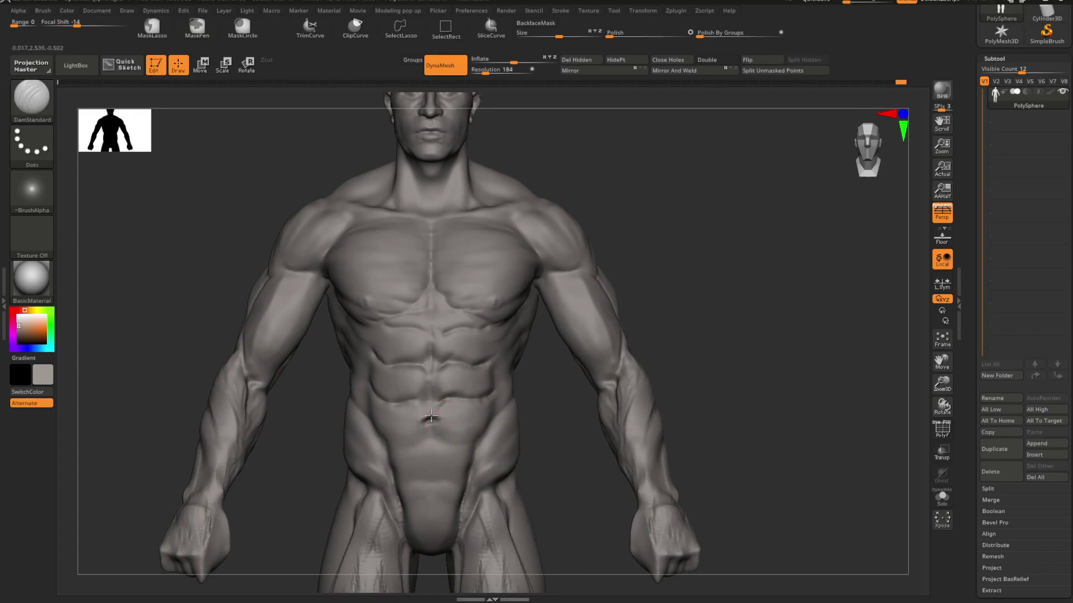
key(shift)
key(shift)
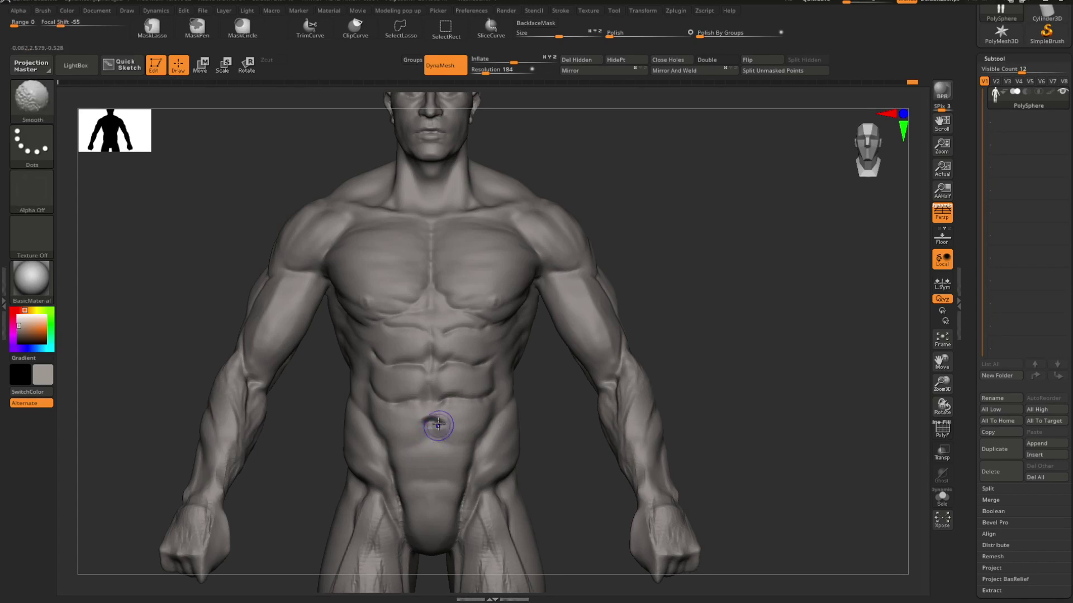
Step: Refine the midline groove between the second-row abdominals with a resized DamStandard brush and smooth it
mouse_move(705, 391)
alt+mouse_down()
mouse_move(699, 350)
mouse_move(612, 345)
mouse_move(654, 406)
alt+mouse_up()
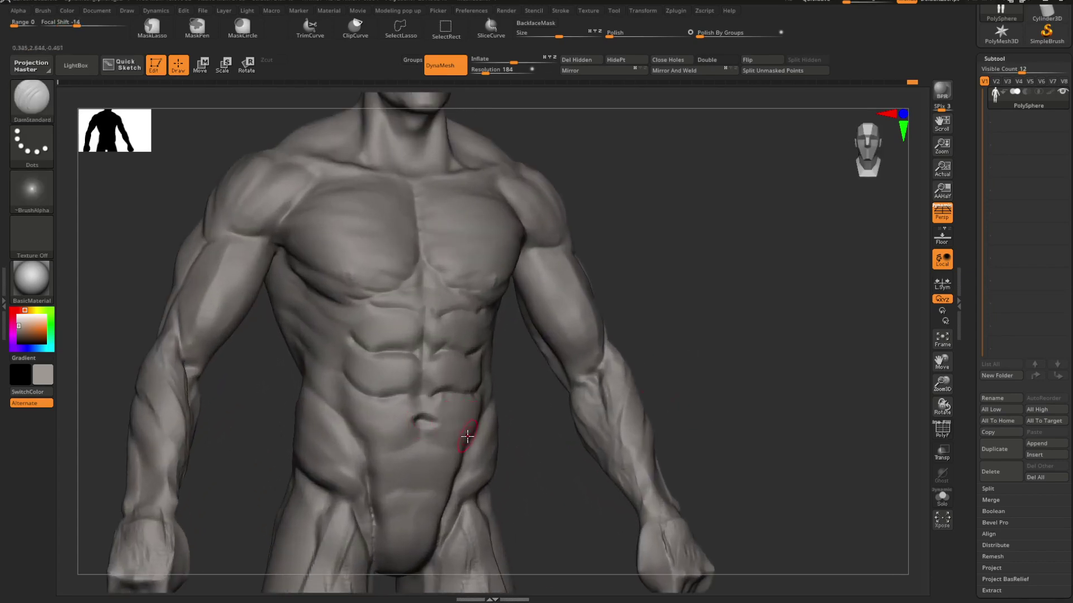
key(b)
key(s)
key(f)
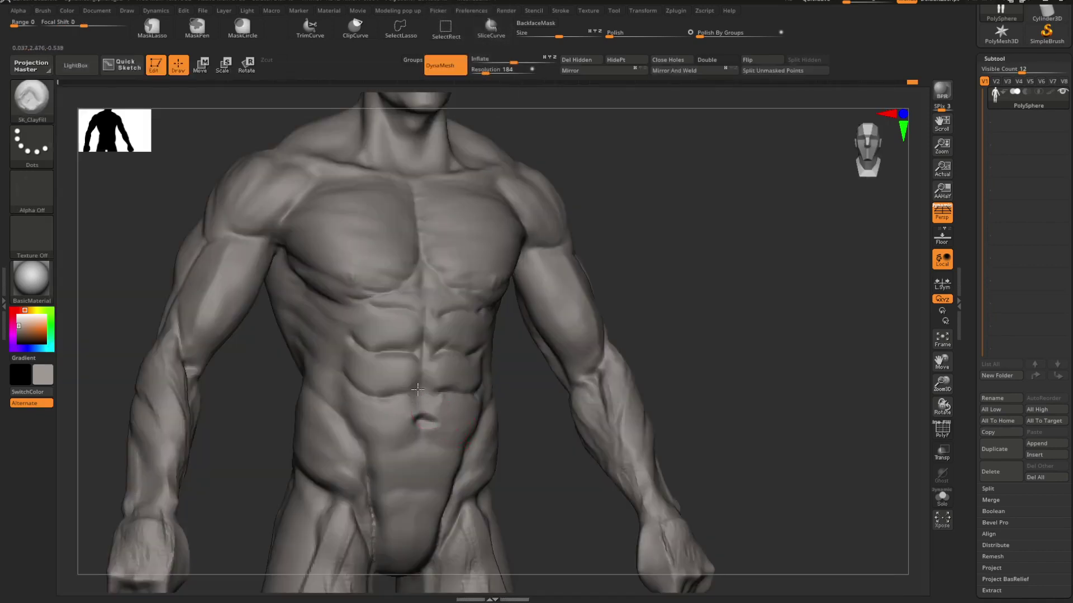
key(b)
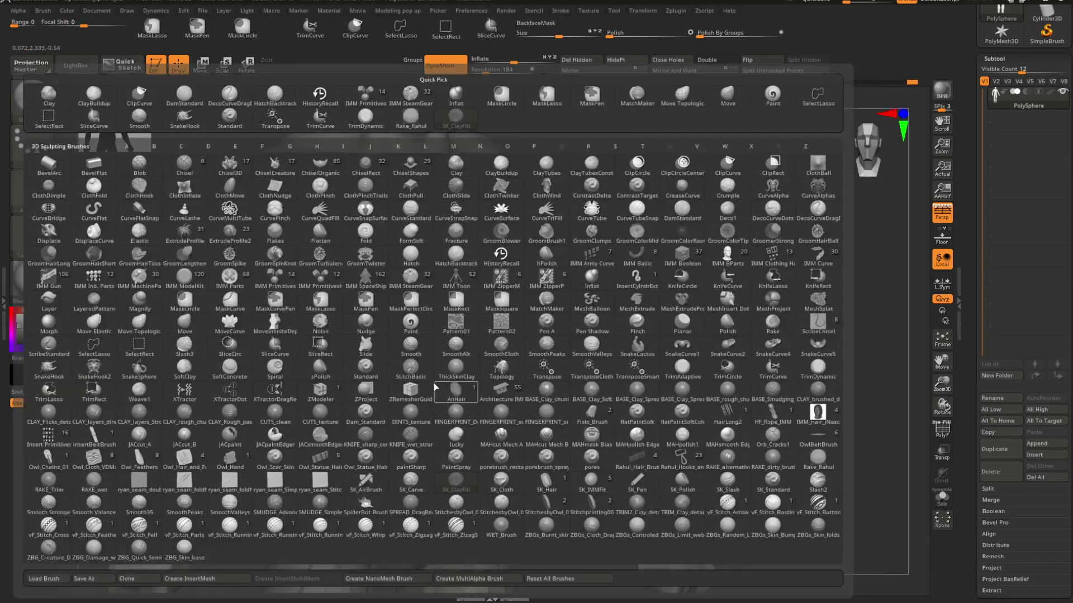
key(d)
key(s)
key(space)
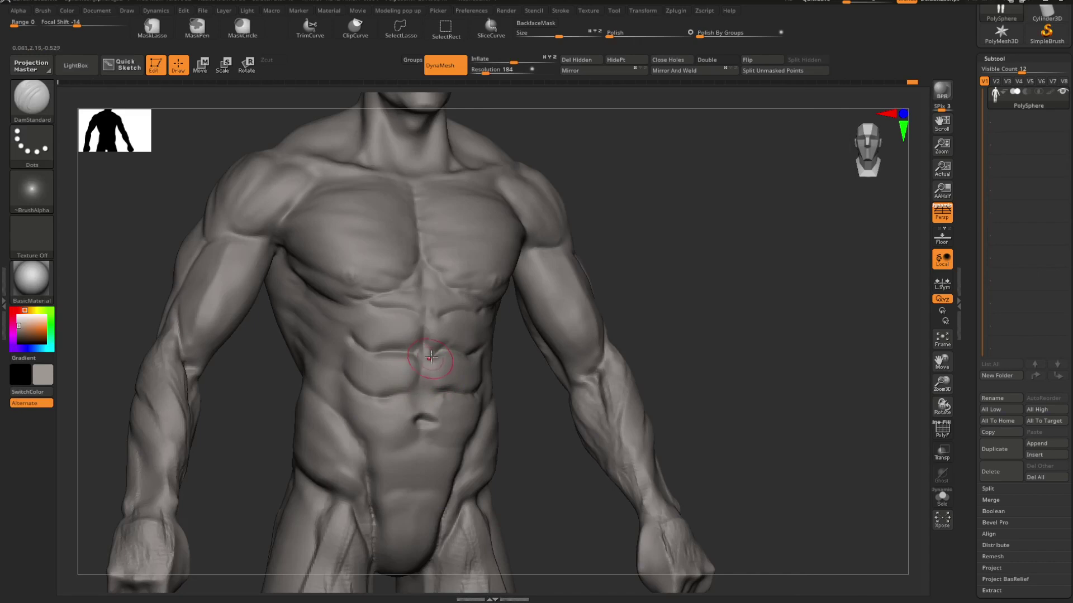
mouse_move(429, 355)
mouse_down()
mouse_move(440, 382)
mouse_move(420, 376)
mouse_up()
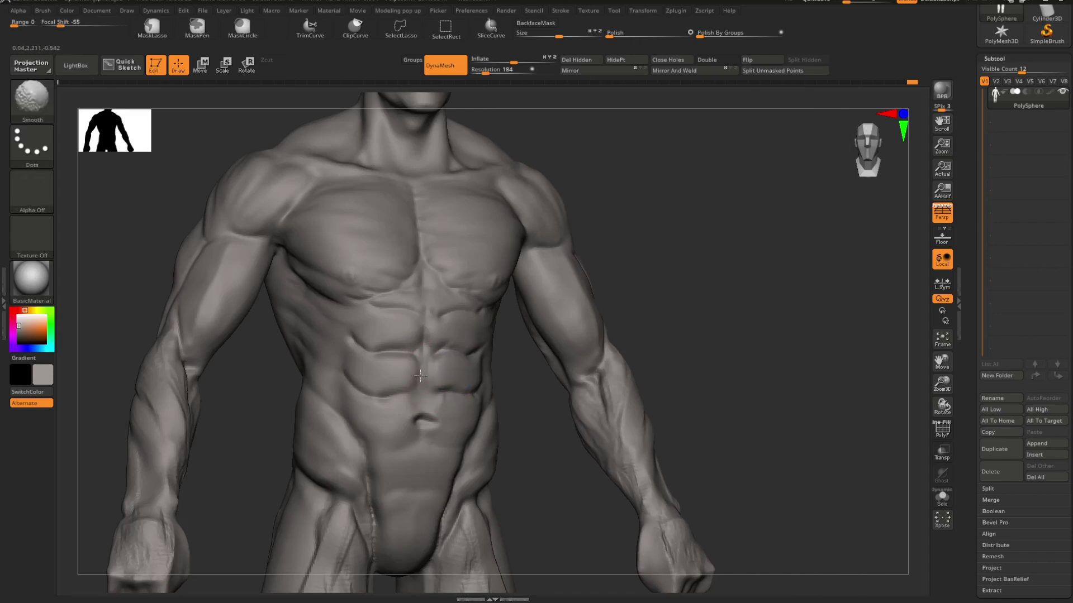
Step: Add rounded volume to the second-row abdominals above the navel with a resized Standard brush
mouse_move(713, 337)
mouse_down()
mouse_move(672, 316)
mouse_move(682, 333)
mouse_move(706, 309)
mouse_move(700, 321)
mouse_up()
key(b)
key(s)
key(t)
key(space)
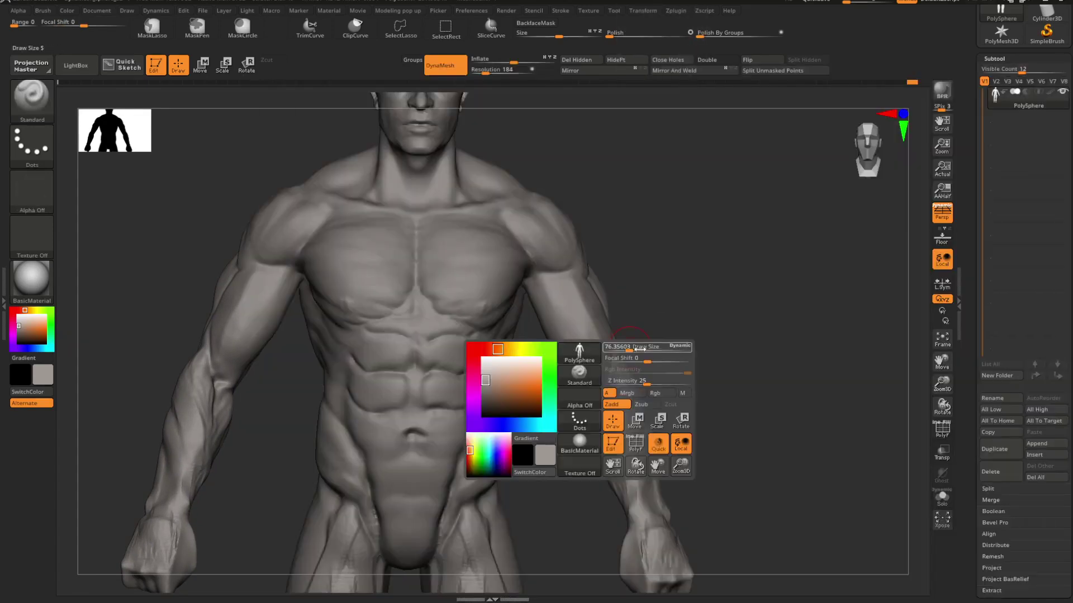
key(space)
drag(492, 400, 530, 413)
key(space)
drag(533, 414, 500, 416)
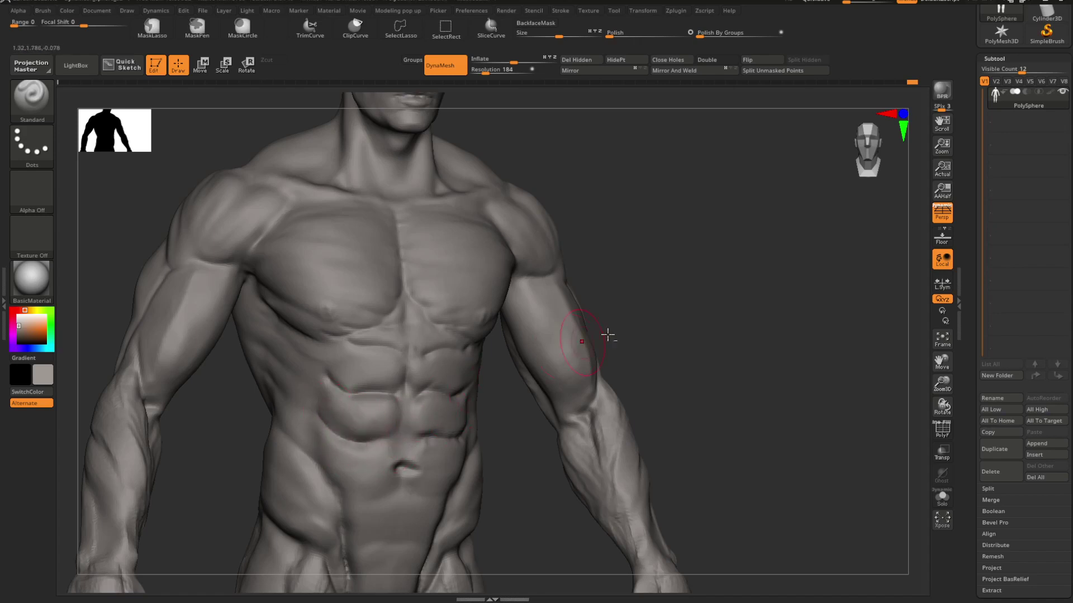
drag(695, 320, 654, 324)
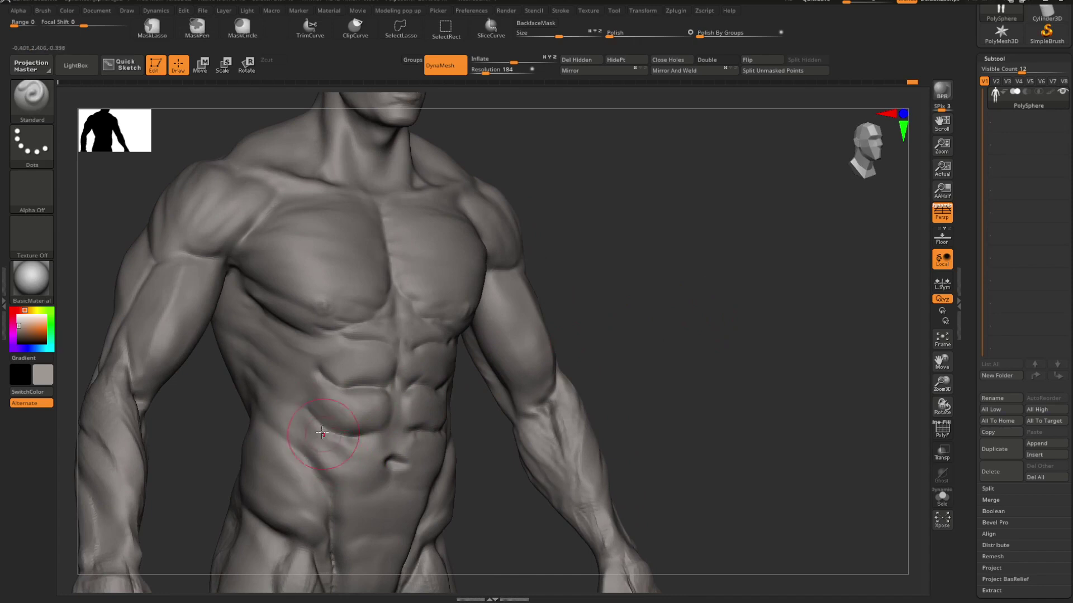
key(ctrl)
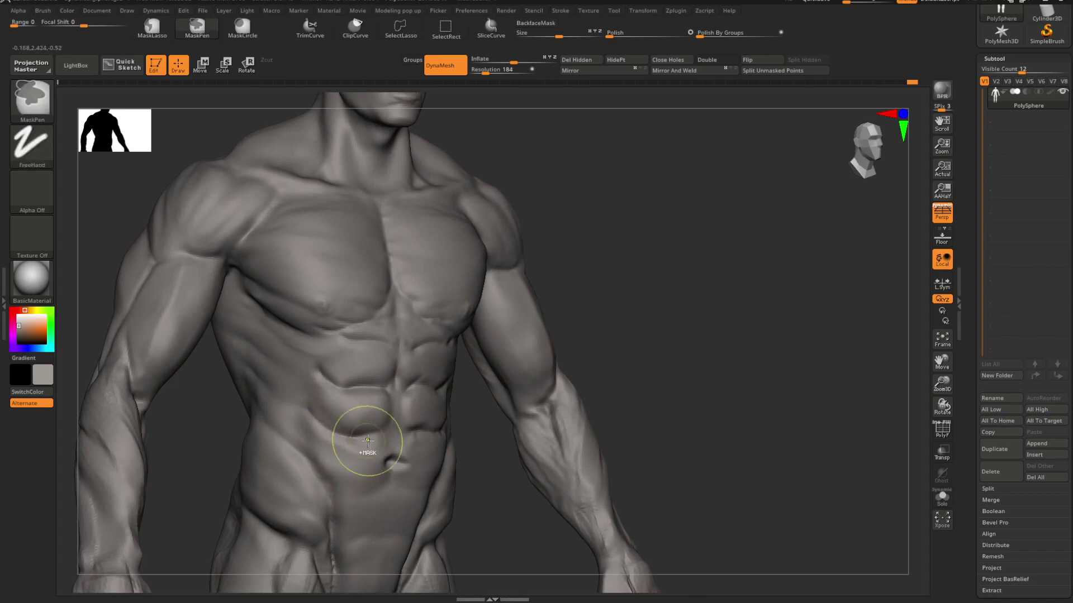
Step: Build up the outer portions of the top two abdominal rows on one side with ClayBuildup
mouse_move(665, 354)
alt+mouse_down()
mouse_move(534, 320)
mouse_move(553, 333)
mouse_move(627, 328)
mouse_move(639, 352)
mouse_move(609, 343)
mouse_move(573, 352)
alt+mouse_up()
right_click(609, 343)
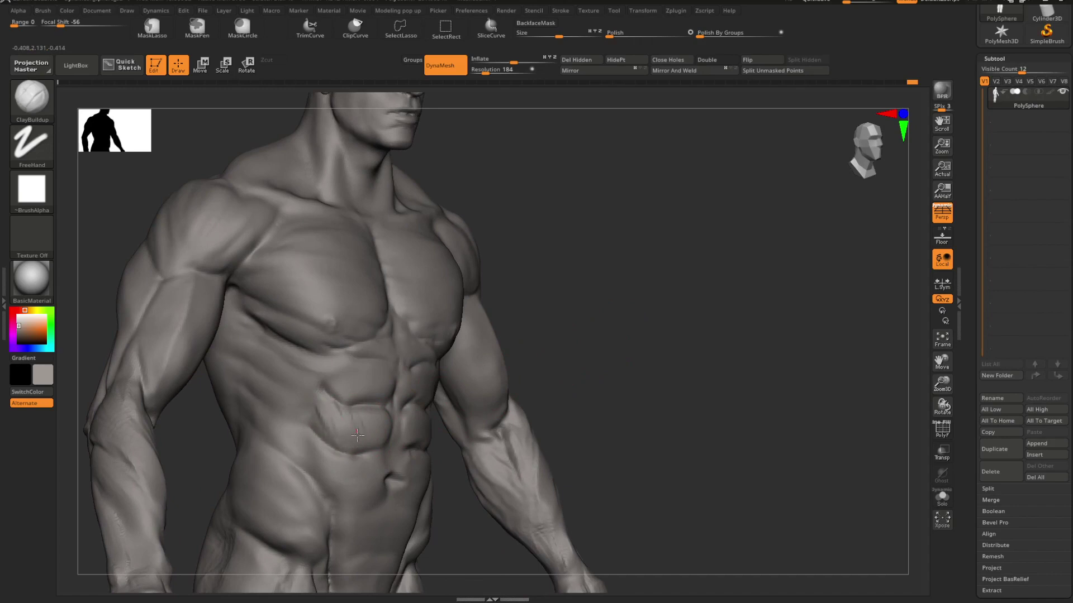
drag(567, 342, 575, 335)
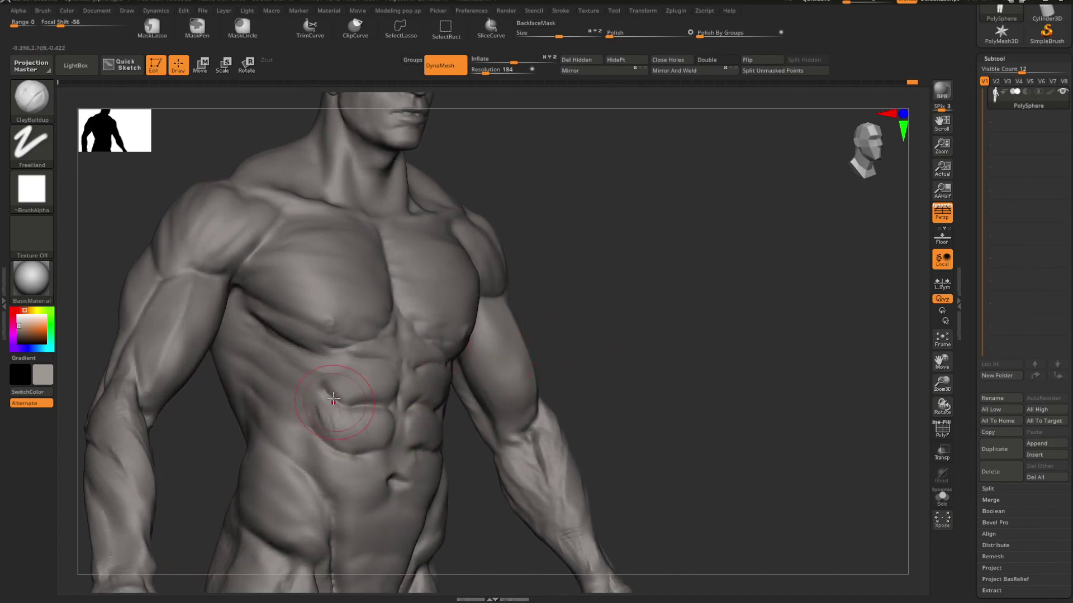
mouse_move(634, 294)
mouse_down()
mouse_move(639, 323)
mouse_move(621, 322)
mouse_up()
right_click(620, 321)
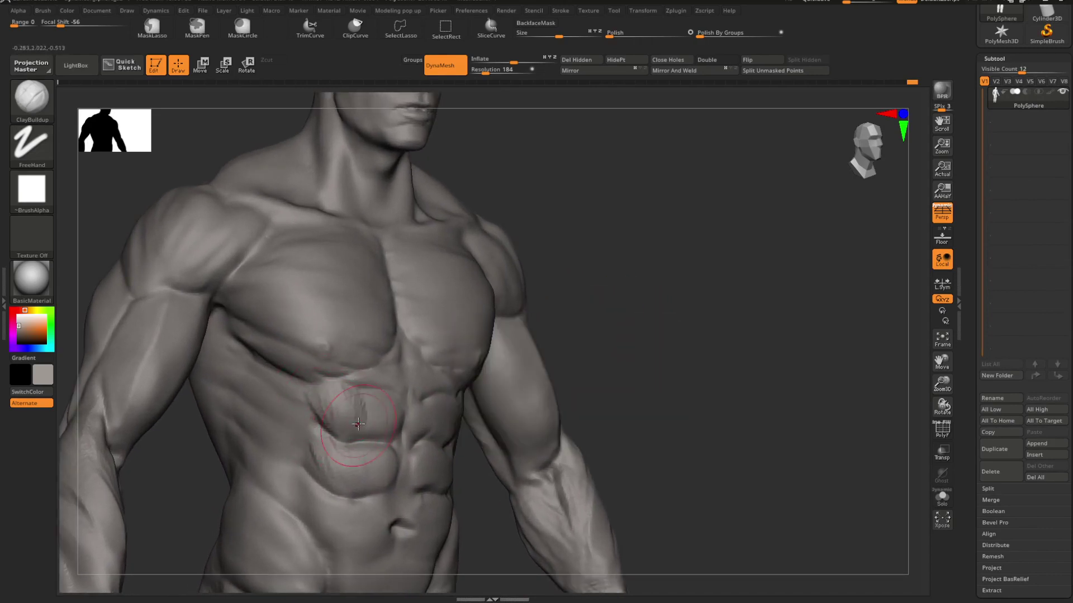
Step: Build up the top row of abdominals on the opposite side with ClayBuildup, undoing one stroke and resculpting it
shift+drag(648, 343, 427, 417)
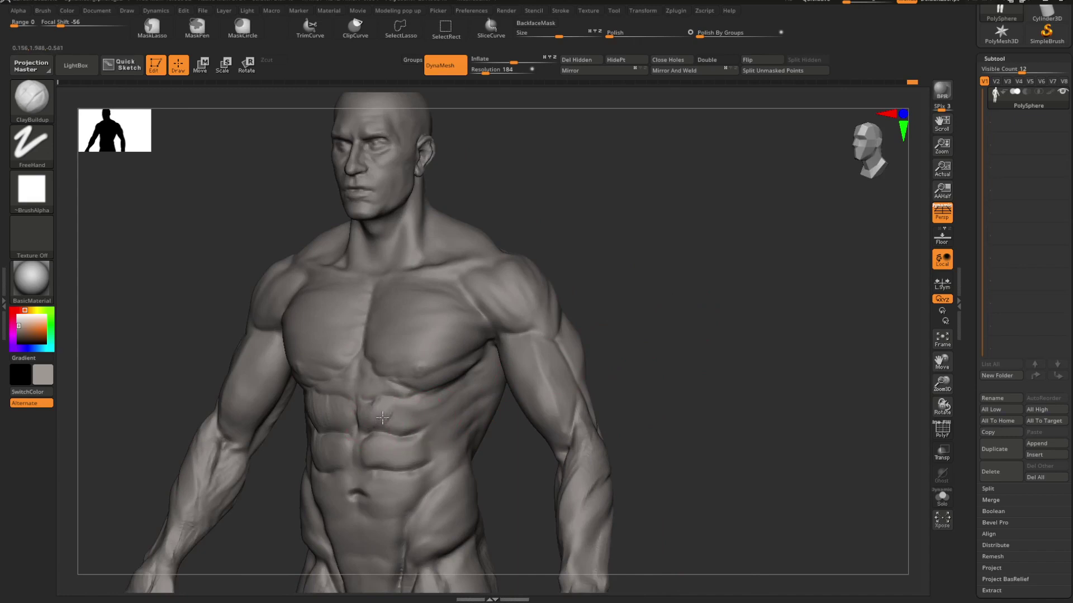
drag(382, 418, 412, 421)
mouse_move(498, 364)
mouse_down()
mouse_move(664, 328)
mouse_move(668, 337)
mouse_move(596, 347)
mouse_move(602, 339)
mouse_move(639, 356)
mouse_up()
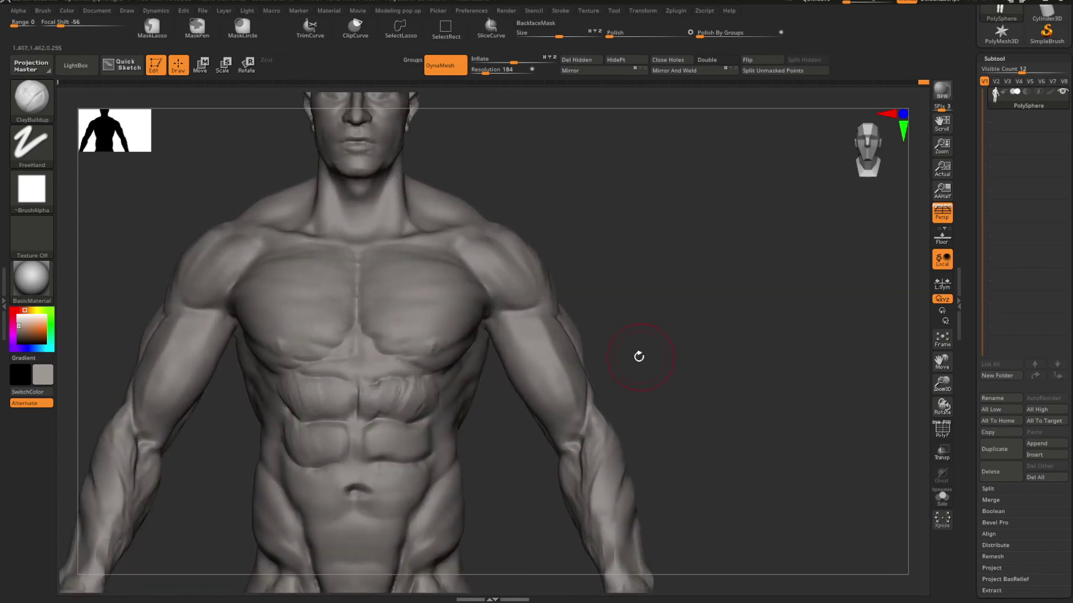
key(ctrl+z)
mouse_move(438, 387)
mouse_down()
mouse_move(421, 414)
mouse_move(430, 383)
mouse_move(412, 420)
mouse_up()
Step: Carve the outer border of the top abdominal row with DamStandard
mouse_move(685, 333)
mouse_down()
mouse_move(711, 313)
mouse_move(718, 322)
mouse_move(614, 354)
mouse_up()
key(b)
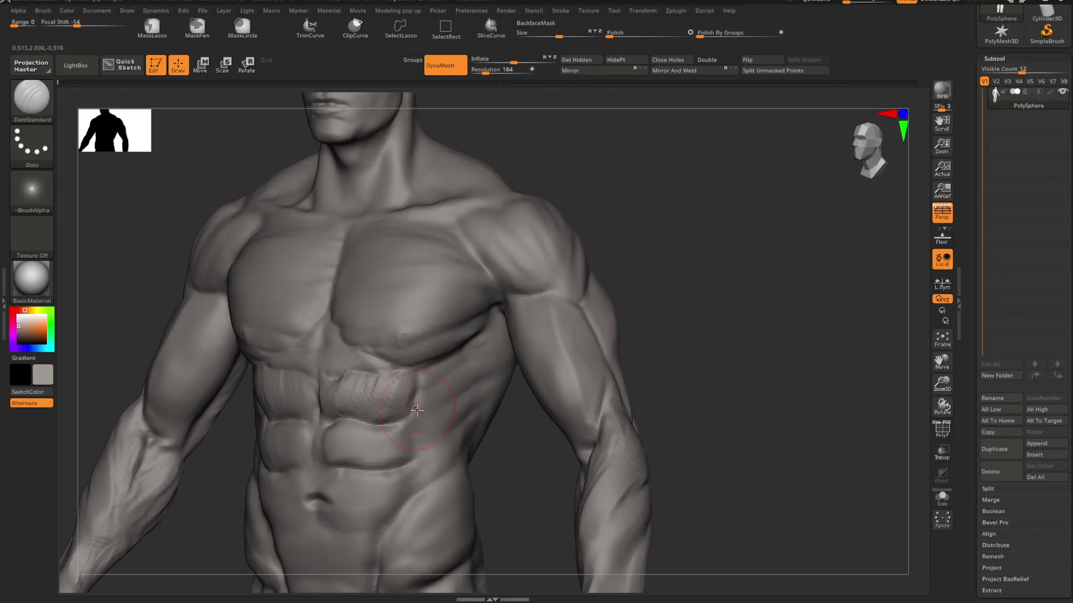
drag(416, 410, 434, 366)
mouse_move(671, 322)
mouse_down()
mouse_move(706, 324)
mouse_move(625, 332)
mouse_up()
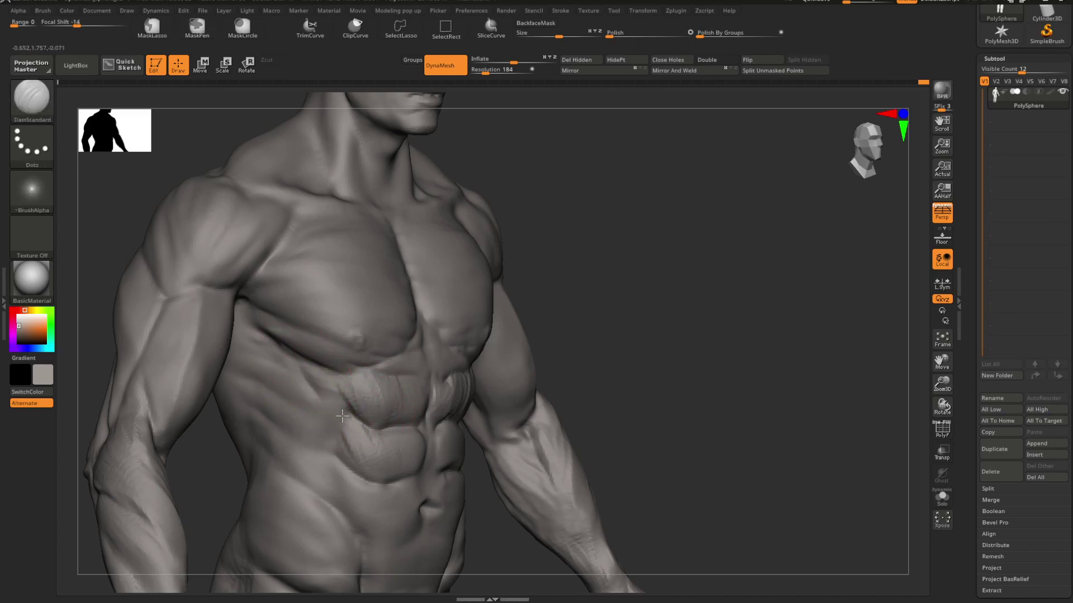
Step: Build up the flanks beside the top two abdominal rows on both sides with a resized ClayBuildup brush
key(b)
key(c)
key(b)
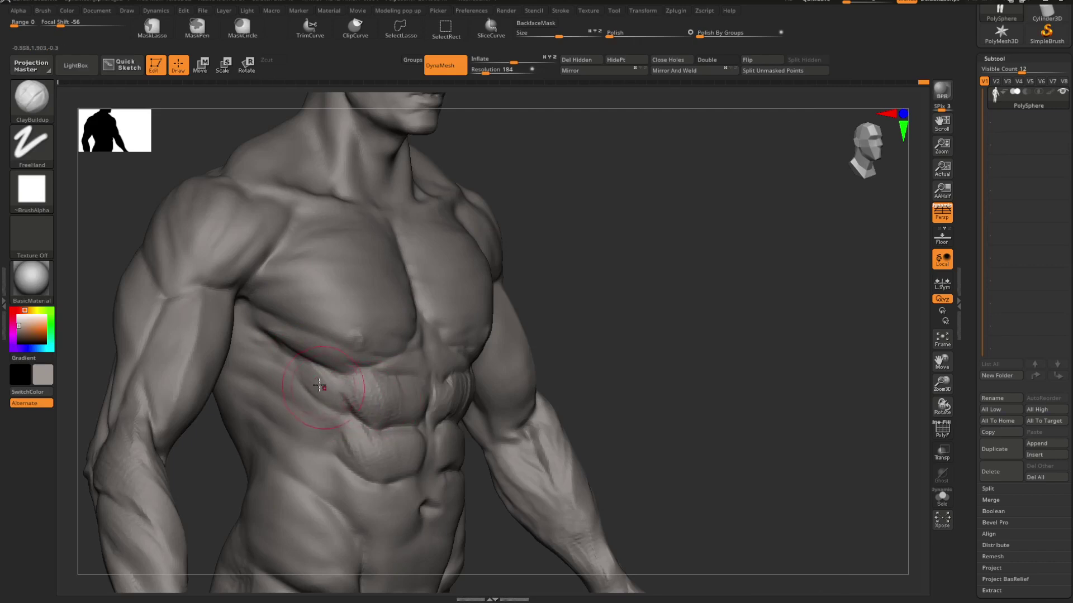
mouse_move(606, 355)
mouse_down()
mouse_move(553, 319)
mouse_move(591, 316)
mouse_move(564, 313)
mouse_move(599, 340)
mouse_move(672, 319)
mouse_move(639, 314)
mouse_move(690, 311)
mouse_move(644, 321)
mouse_move(668, 320)
mouse_move(654, 320)
mouse_up()
key(b)
key(space)
click(495, 385)
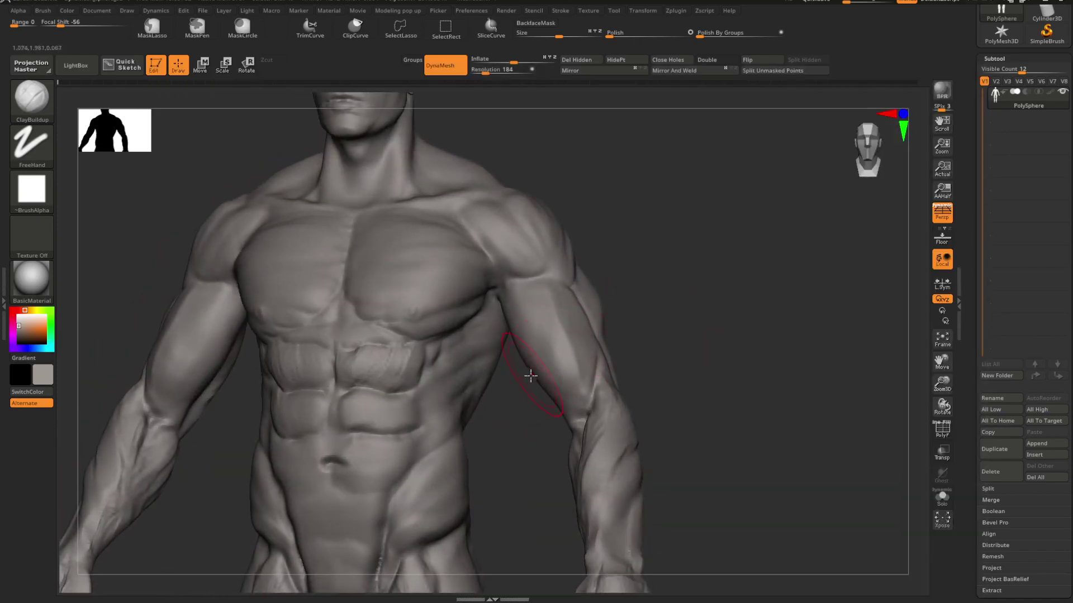
key(space)
drag(512, 419, 397, 412)
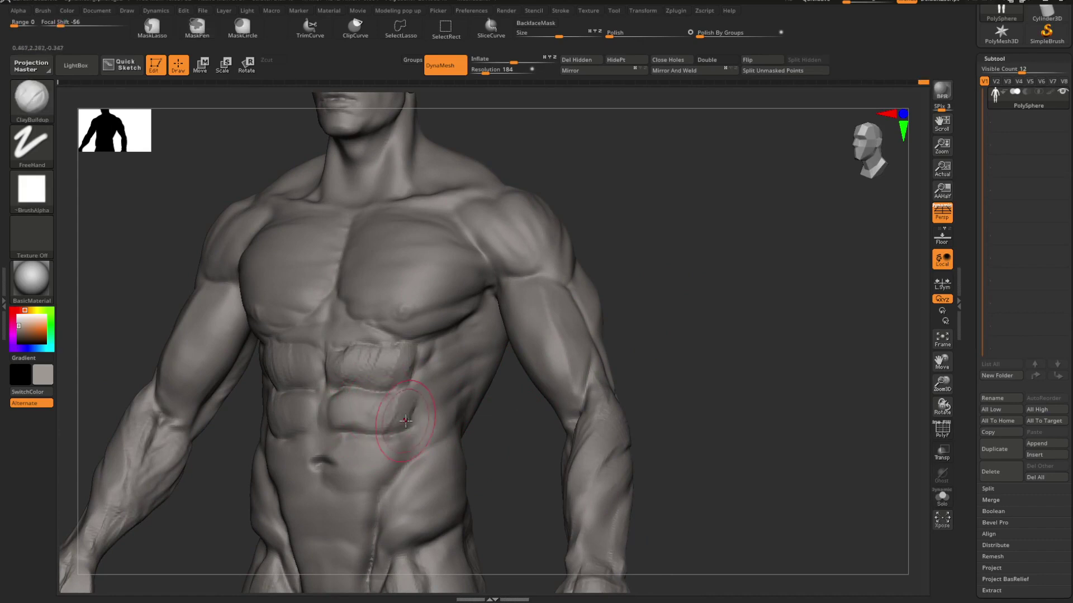
Step: Define the outer edges of the second-row abdominals with DamStandard, undoing the last stroke
key(b)
key(d)
key(s)
drag(492, 385, 572, 352)
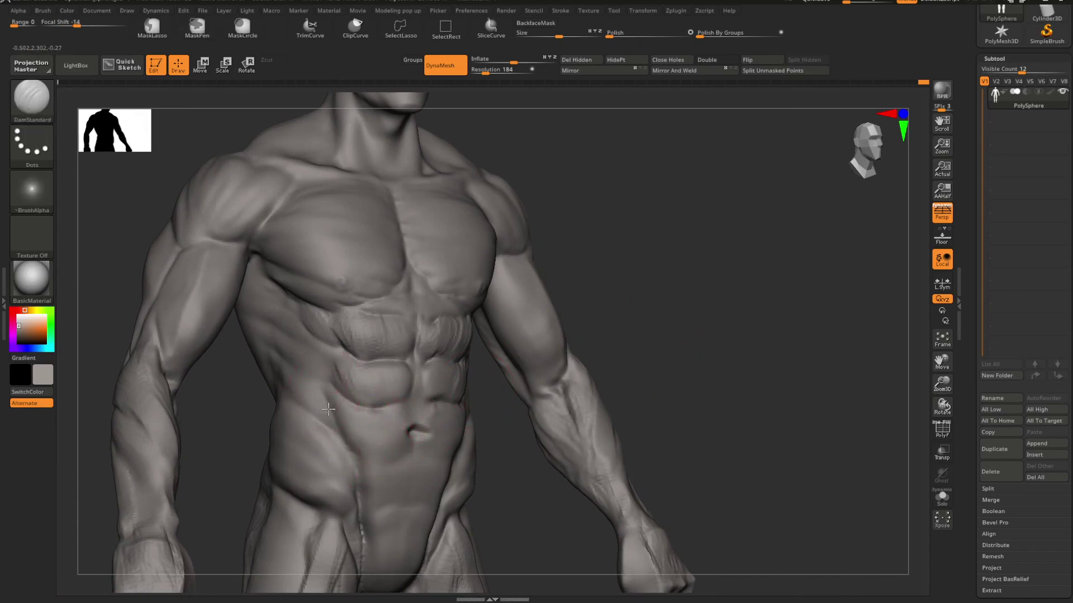
drag(669, 322, 511, 386)
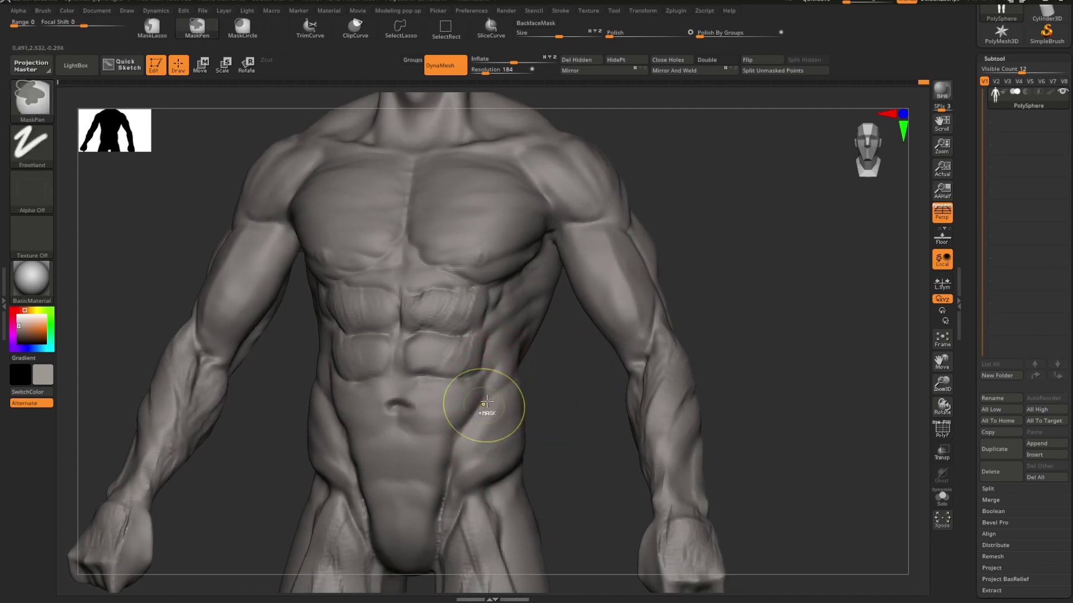
key(ctrl+z)
Step: Smooth the rough clay strokes on the top row of abdominals
mouse_move(793, 338)
alt+mouse_down()
mouse_move(733, 300)
mouse_move(672, 335)
mouse_move(687, 326)
mouse_move(671, 264)
mouse_move(634, 320)
mouse_move(686, 356)
mouse_move(687, 333)
mouse_move(605, 354)
alt+mouse_up()
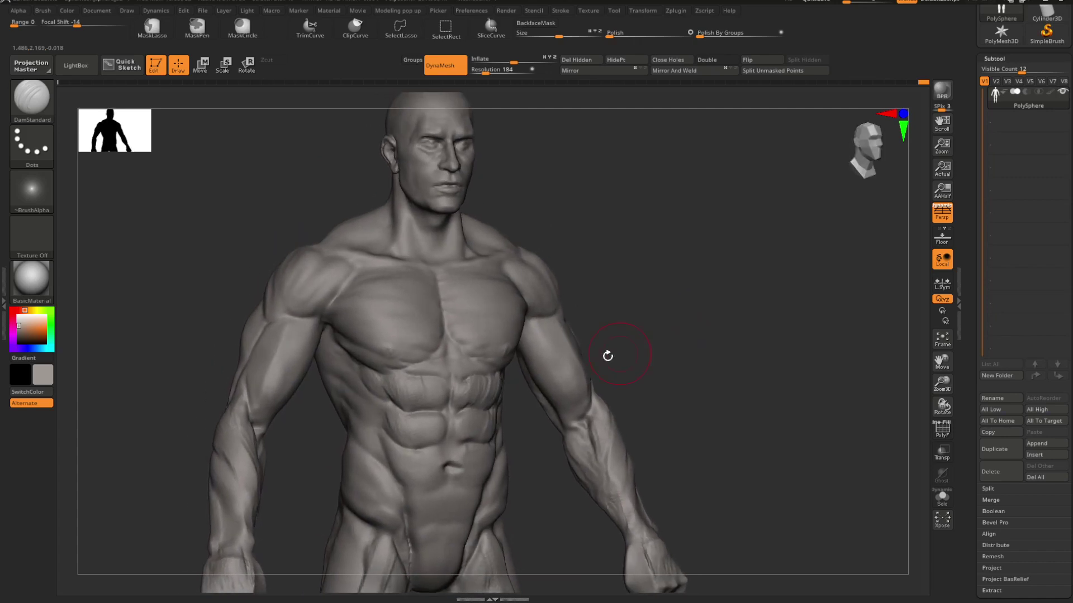
key(shift)
shift+drag(452, 394, 484, 387)
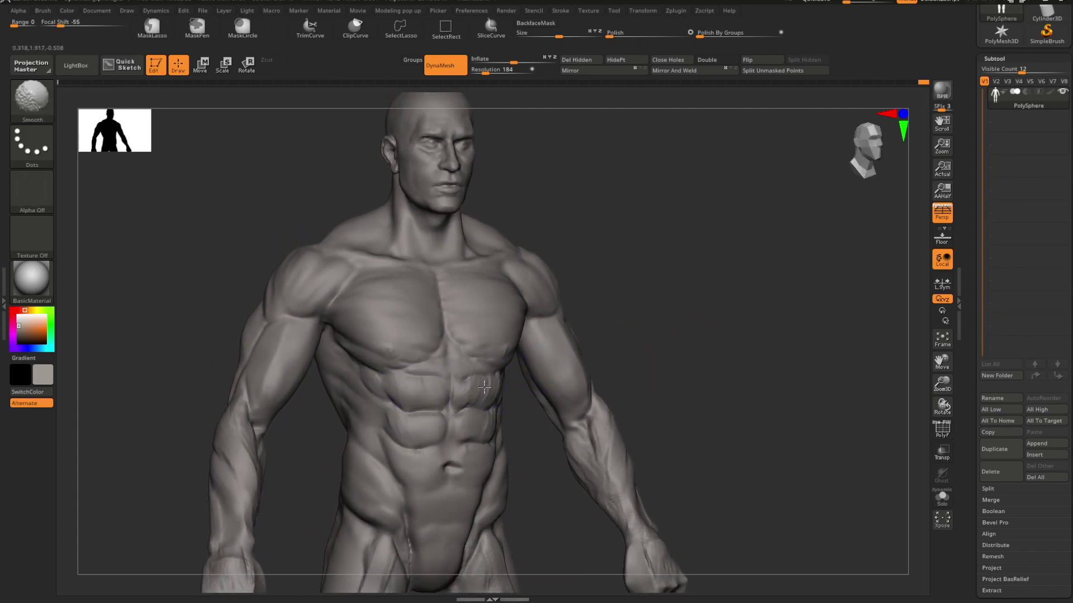
mouse_move(598, 375)
mouse_down()
mouse_move(623, 364)
mouse_move(570, 324)
mouse_move(678, 335)
mouse_move(661, 364)
mouse_move(675, 320)
mouse_move(725, 351)
mouse_up()
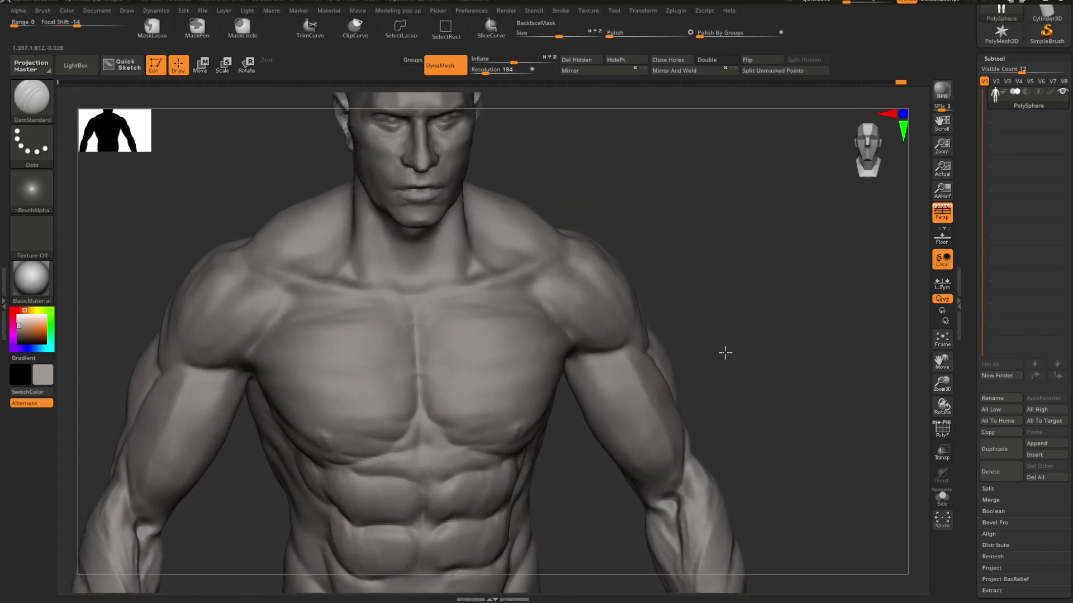
Step: Carve a horizontal muscle groove across one upper pectoral with DamStandard, undoing and redrawing the stroke, and soften it
right_click(728, 331)
mouse_move(726, 302)
alt+mouse_down()
mouse_move(712, 329)
mouse_move(716, 318)
mouse_move(501, 369)
alt+mouse_up()
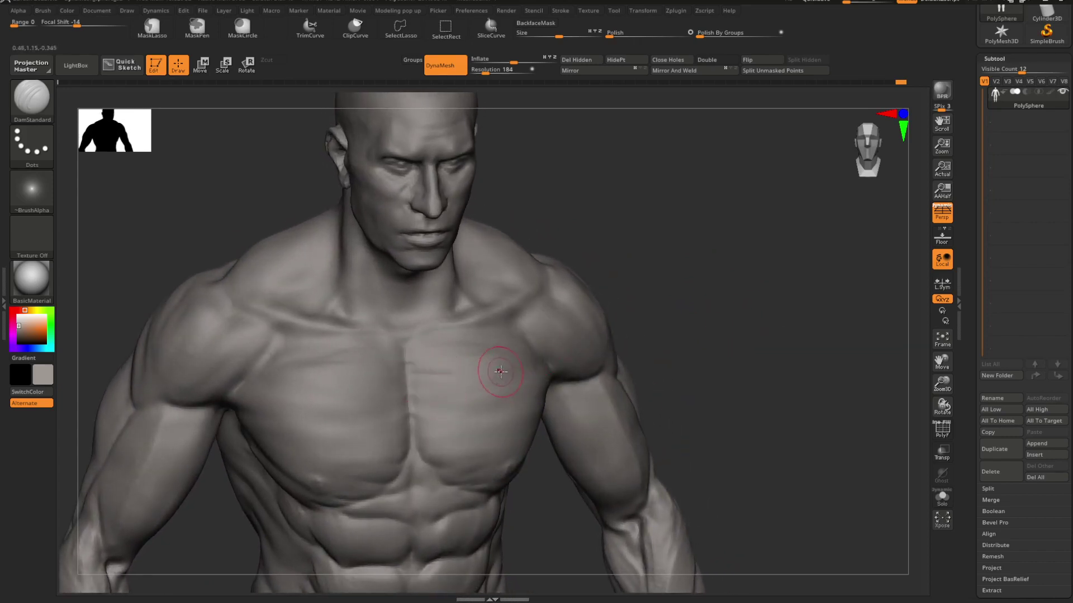
key(ctrl+z)
drag(421, 370, 476, 375)
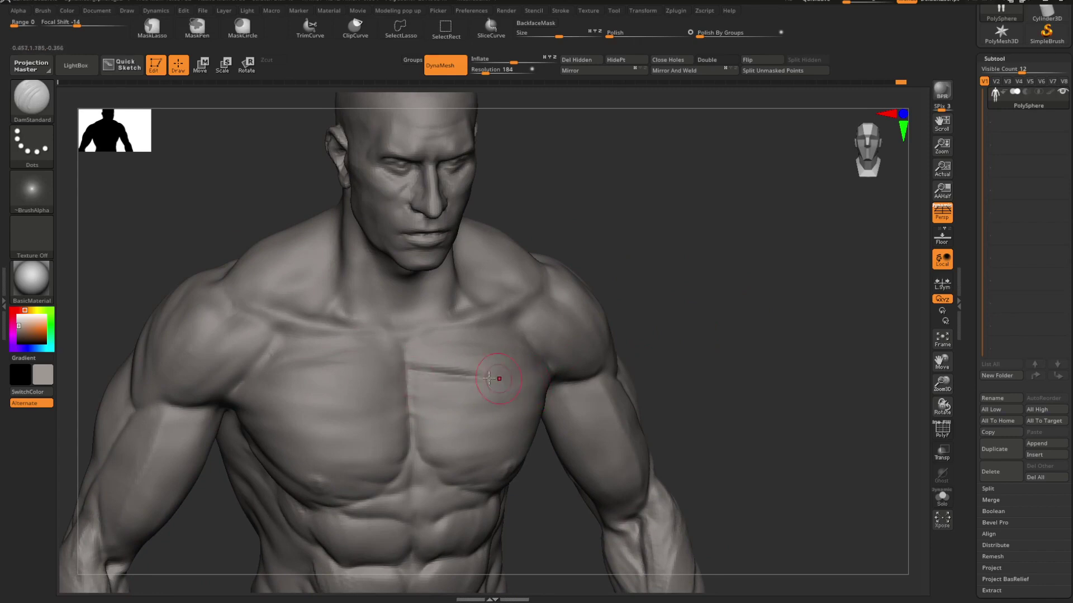
key(shift)
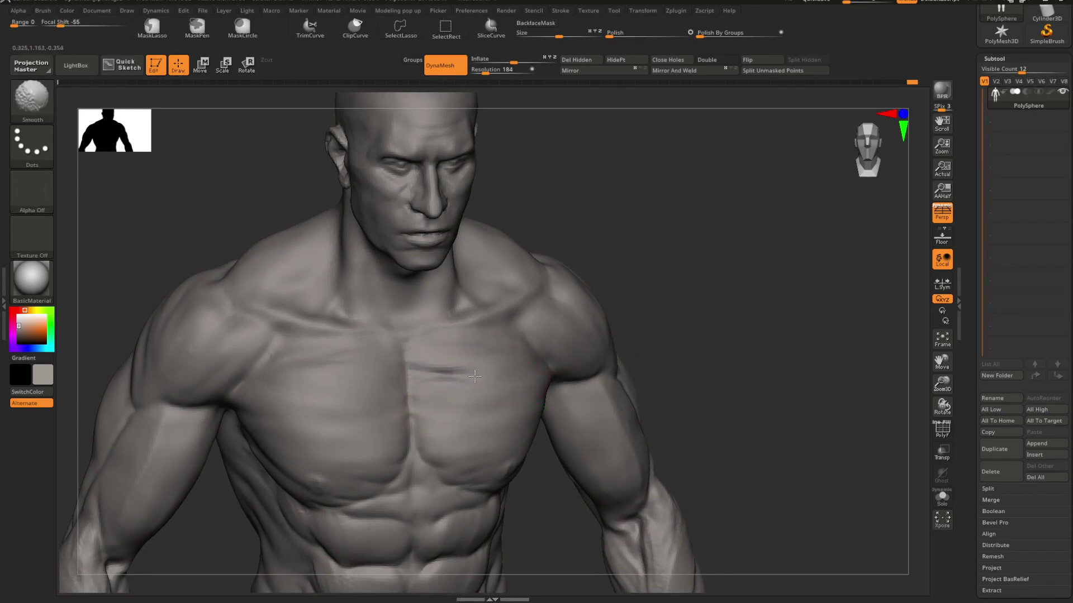
Step: Carve a matching groove across the opposite upper pectoral from the sternum outward and smooth it
mouse_move(687, 324)
mouse_down()
mouse_move(653, 326)
mouse_move(687, 342)
mouse_move(695, 336)
mouse_up()
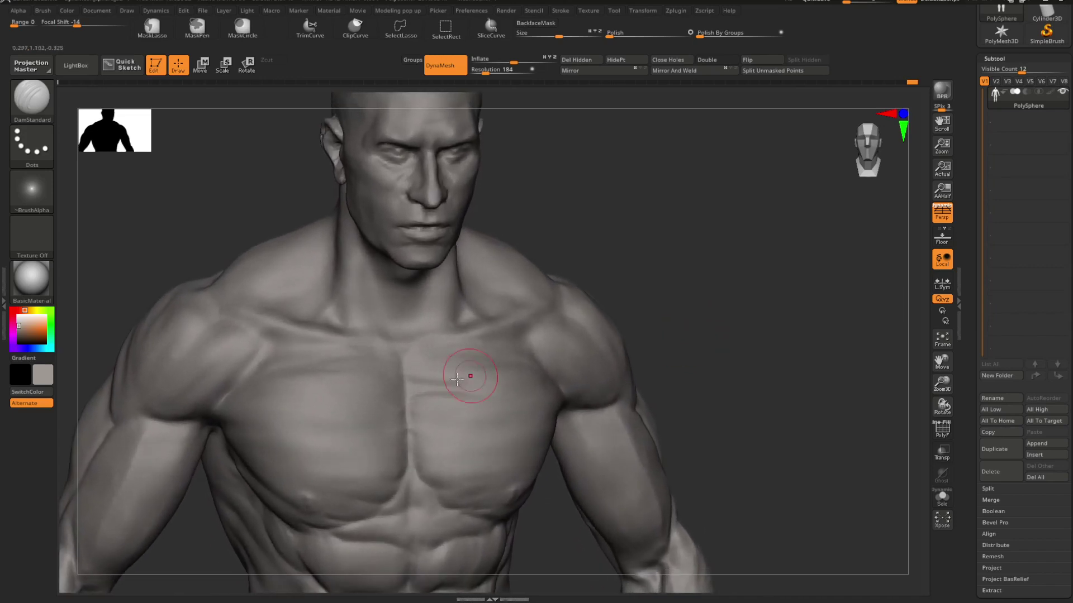
drag(390, 388, 335, 401)
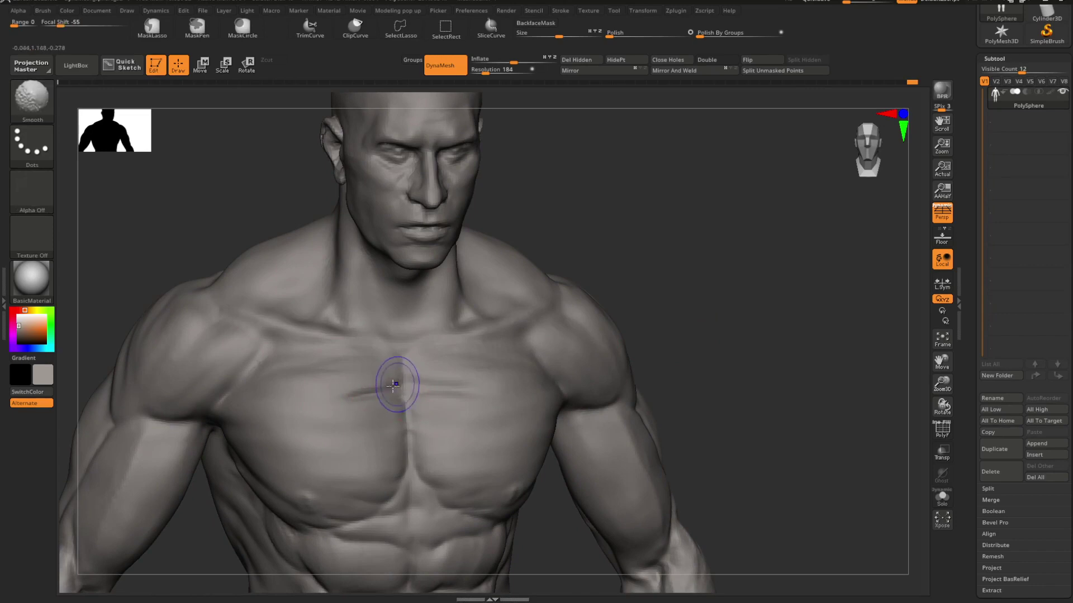
mouse_move(698, 305)
mouse_down()
mouse_move(728, 311)
mouse_move(690, 294)
mouse_move(690, 313)
mouse_move(625, 279)
mouse_move(598, 285)
mouse_move(660, 318)
mouse_move(701, 324)
mouse_up()
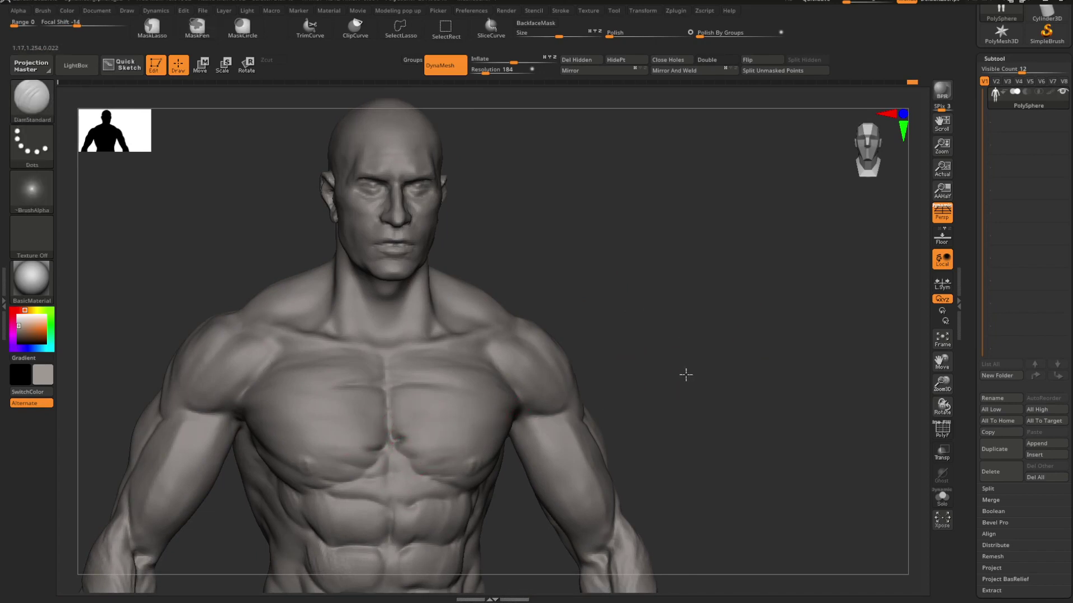
Step: Carve short fiber striations into the lower inner corner of one pectoral beside the sternum with DamStandard
mouse_move(685, 374)
ctrl+right_down()
mouse_move(583, 367)
mouse_move(654, 411)
ctrl+right_up()
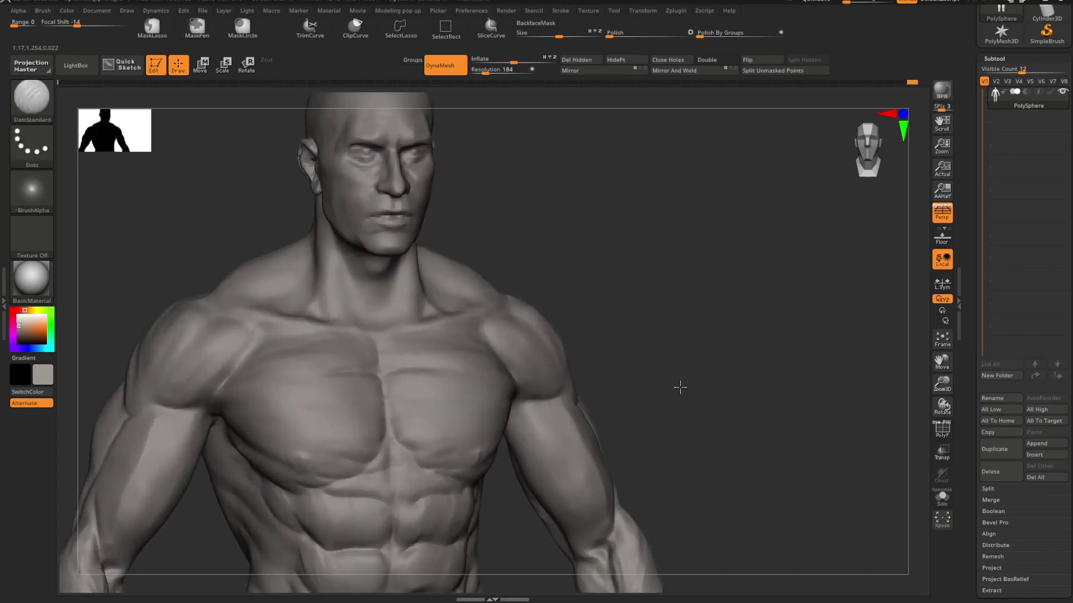
drag(680, 385, 452, 425)
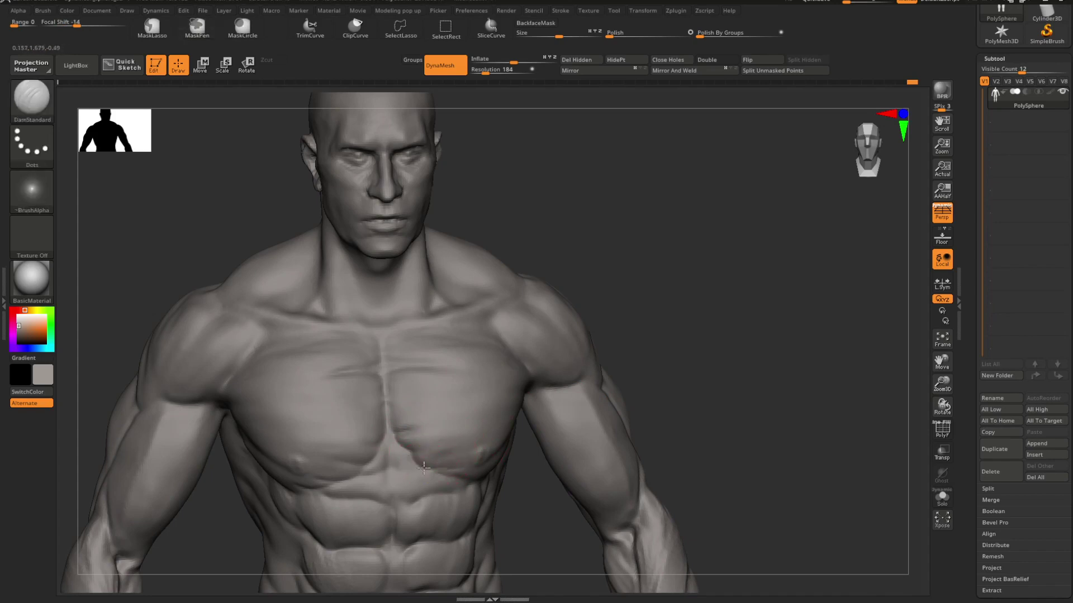
mouse_move(678, 405)
mouse_down()
mouse_move(695, 395)
mouse_move(584, 396)
mouse_up()
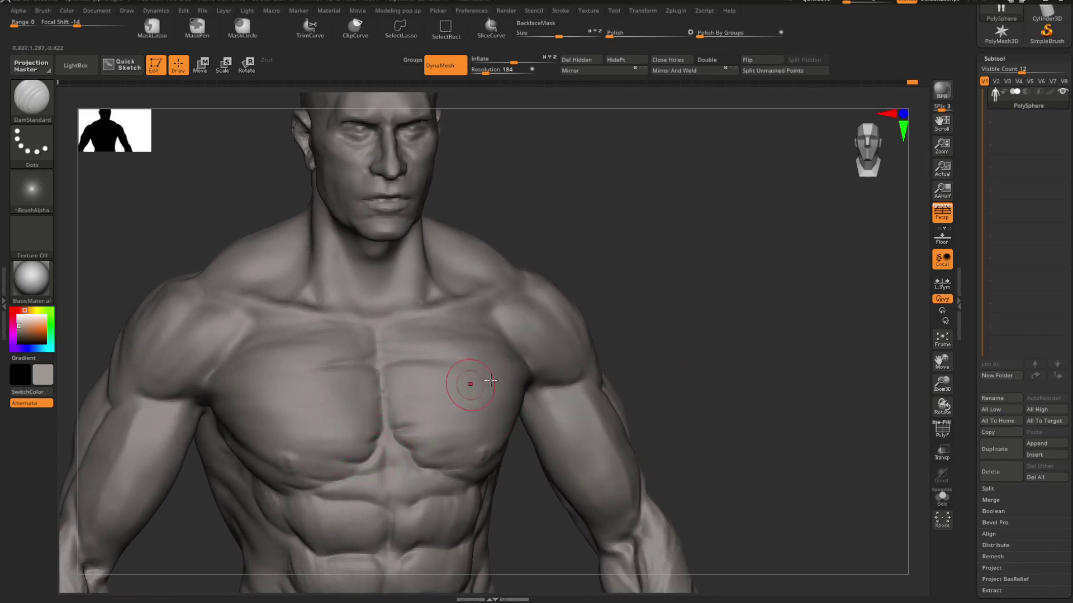
mouse_move(707, 363)
mouse_down()
mouse_move(721, 357)
mouse_move(597, 331)
mouse_move(594, 343)
mouse_move(568, 341)
mouse_move(577, 349)
mouse_move(594, 304)
mouse_up()
Step: Carve the diagonal grooves between the ribs beside the abdominals on one side with DamStandard
mouse_move(590, 346)
mouse_down()
mouse_move(577, 342)
mouse_move(634, 366)
mouse_move(665, 352)
mouse_move(677, 366)
mouse_move(688, 342)
mouse_move(643, 363)
mouse_up()
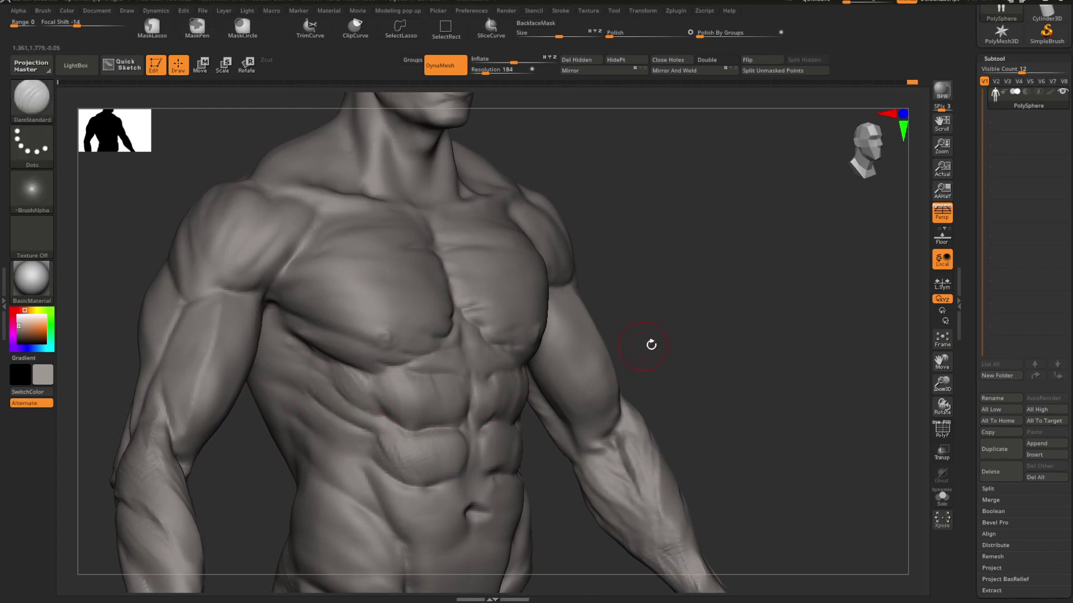
mouse_move(649, 342)
mouse_down()
mouse_move(695, 332)
mouse_move(542, 363)
mouse_up()
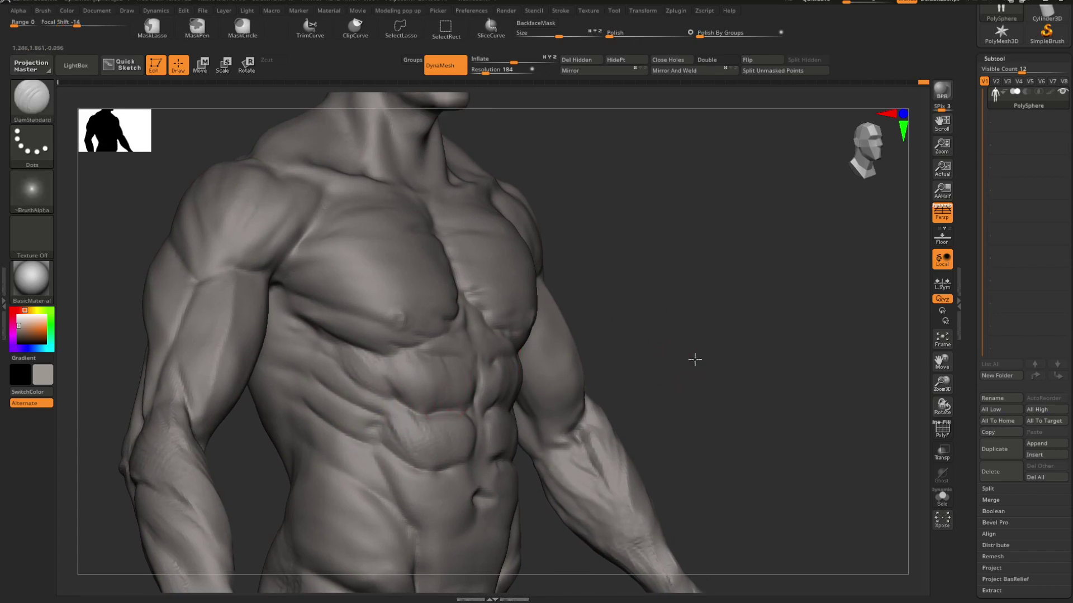
drag(694, 359, 567, 322)
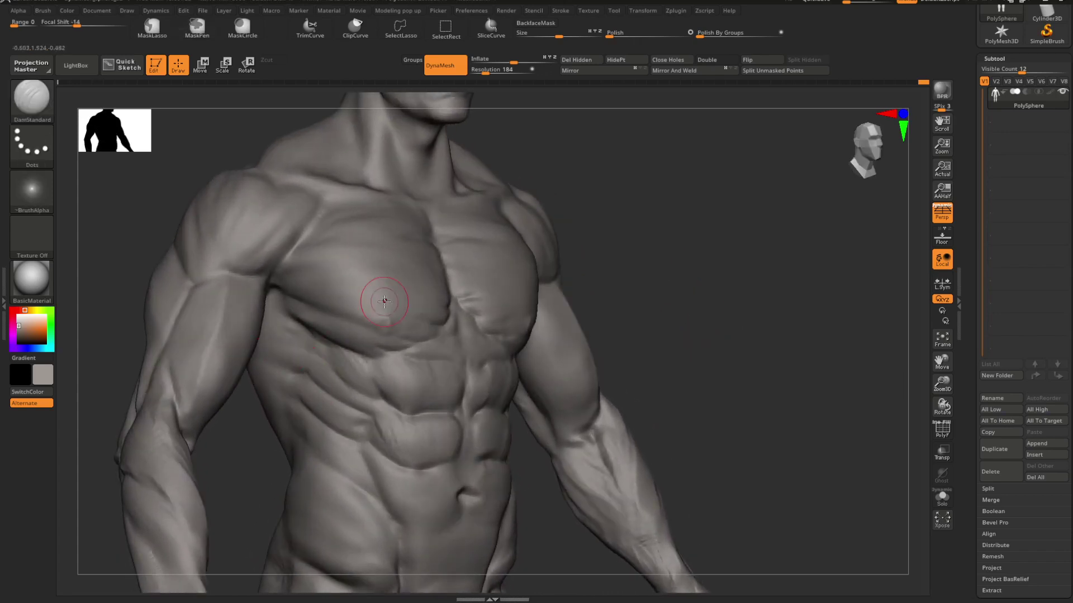
Step: Deepen the serratus grooves below the pectoral and armpit on the same side and smooth them
drag(642, 290, 631, 269)
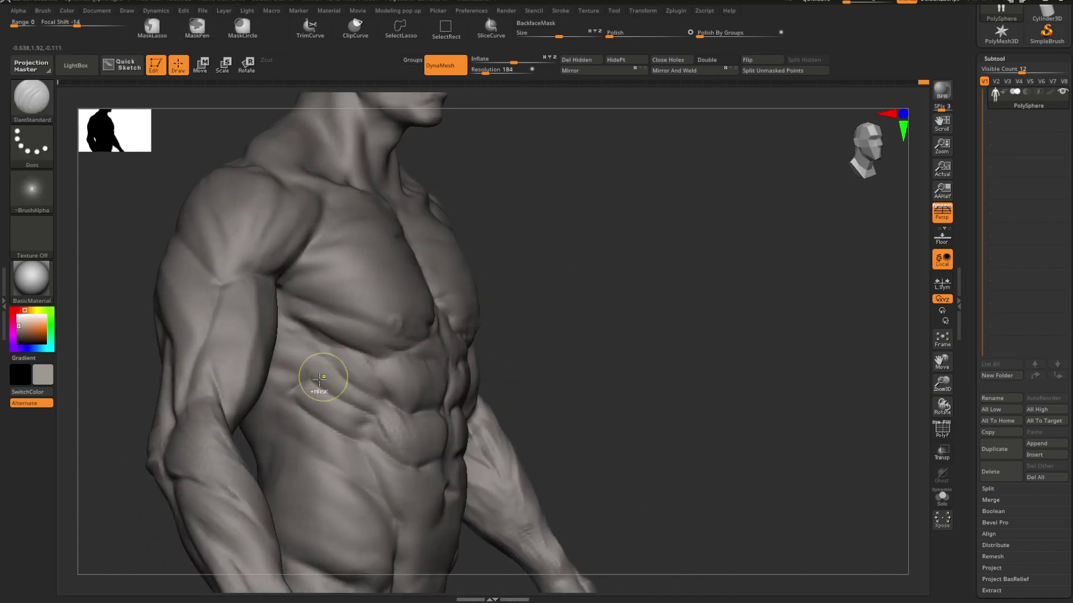
drag(486, 302, 540, 294)
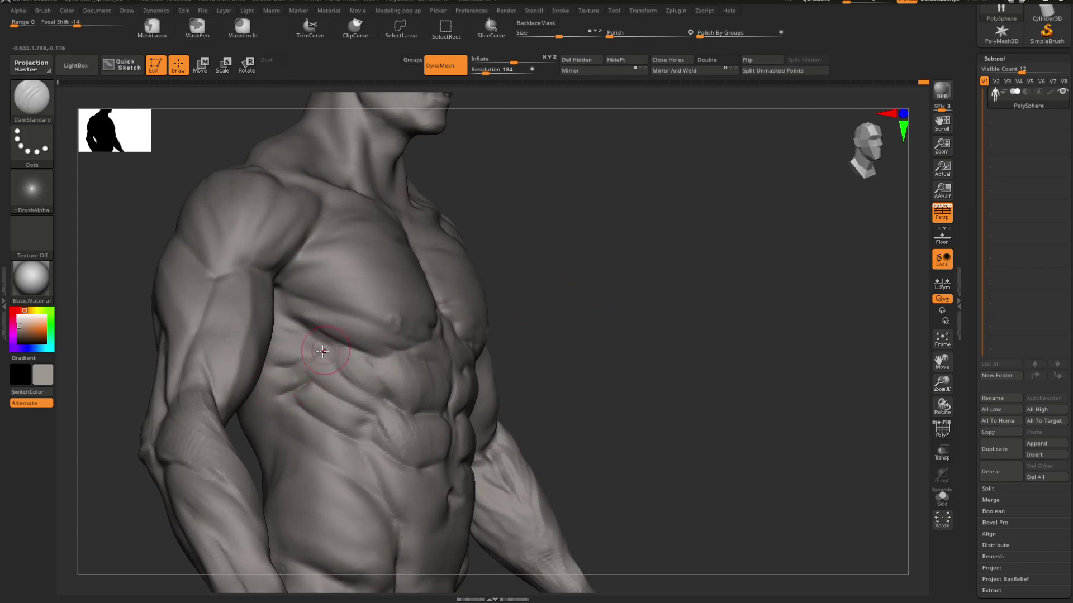
mouse_move(684, 278)
mouse_down()
mouse_move(584, 273)
mouse_move(754, 276)
mouse_up()
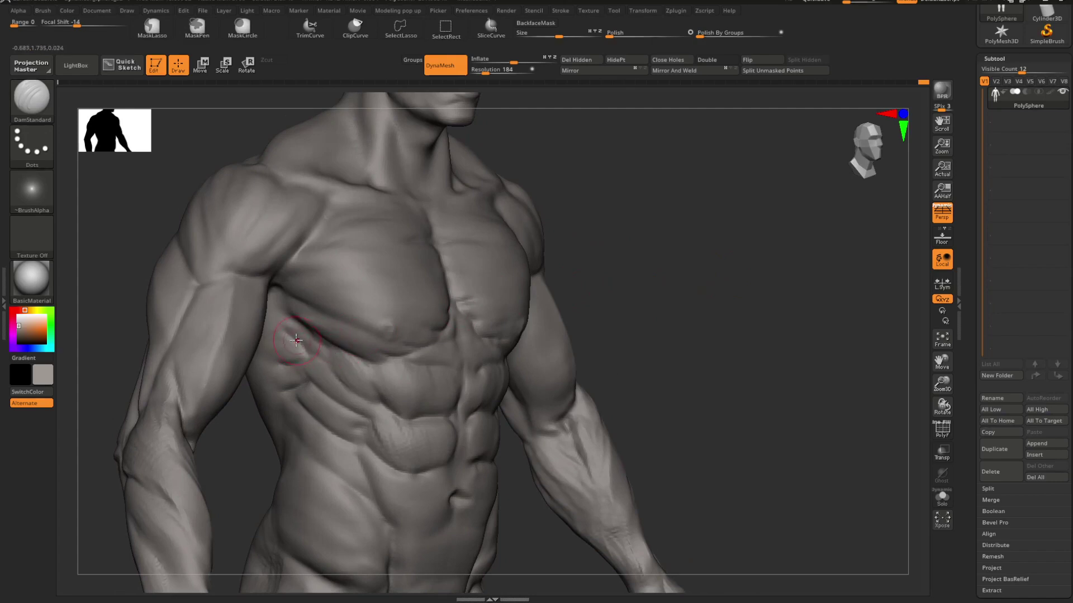
drag(640, 258, 577, 267)
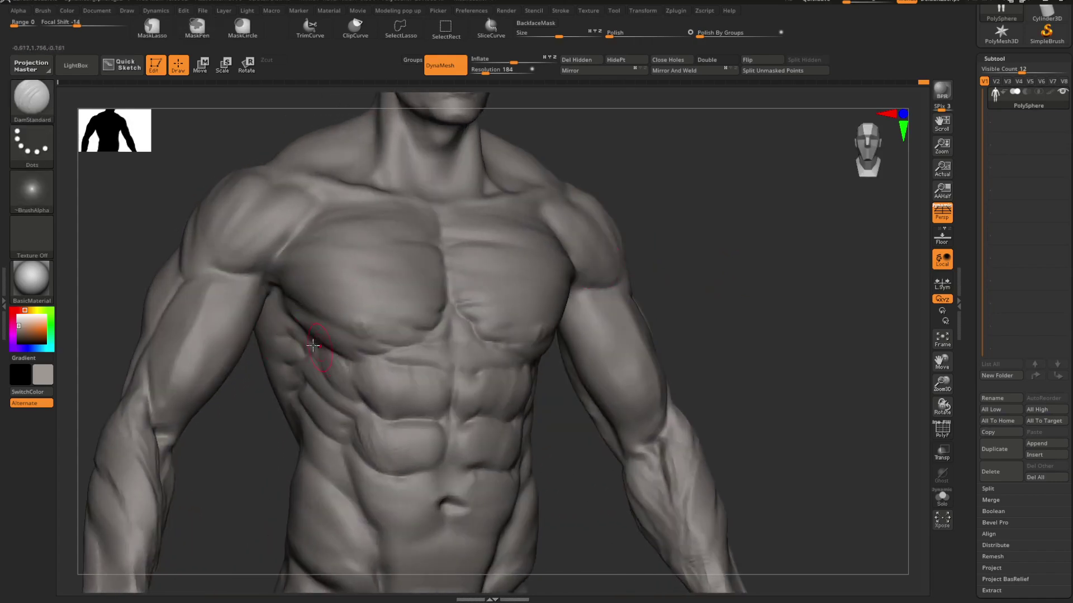
shift+drag(283, 337, 289, 385)
Step: Carve a diagonal rib groove below the pectoral on the opposite side with DamStandard, undoing and redrawing the stroke
alt+drag(756, 296, 699, 275)
mouse_move(698, 275)
shift+mouse_down()
mouse_move(679, 271)
mouse_move(675, 294)
mouse_move(652, 291)
mouse_move(695, 300)
mouse_move(665, 304)
mouse_move(725, 309)
mouse_move(647, 314)
shift+mouse_up()
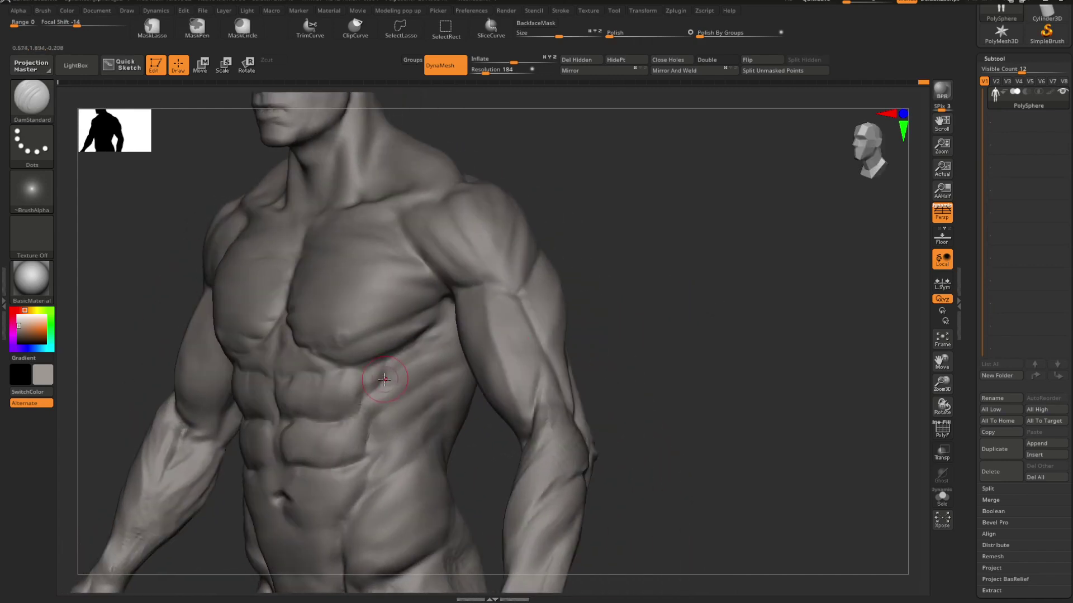
drag(384, 380, 432, 338)
key(ctrl+z)
drag(385, 379, 442, 344)
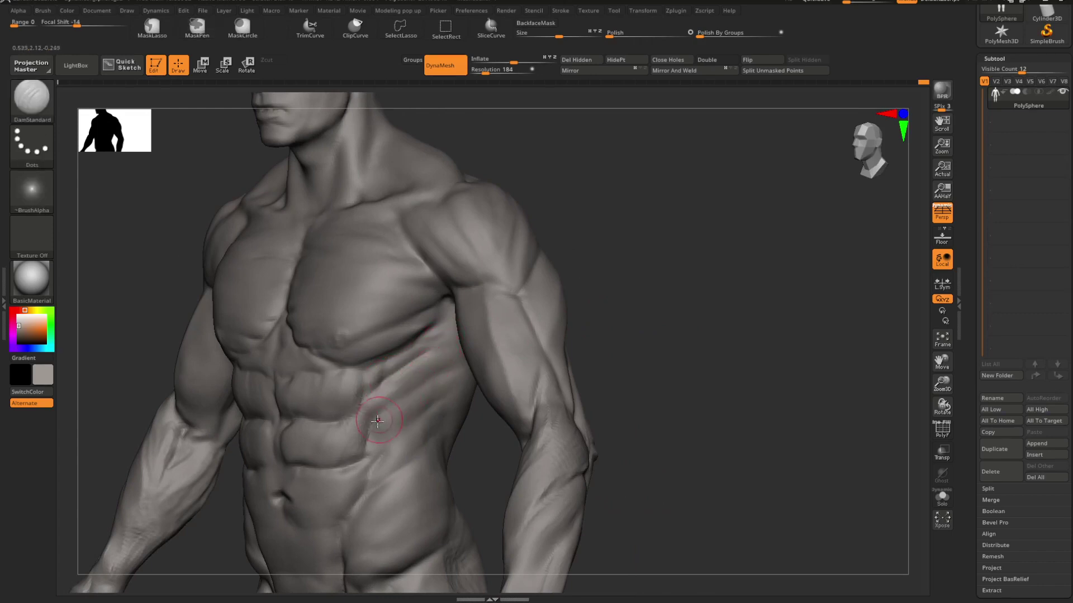
Step: Carve the lower serratus grooves beside the second abdominal row on that side and soften them
mouse_move(566, 330)
mouse_down()
mouse_move(698, 311)
mouse_move(380, 414)
mouse_up()
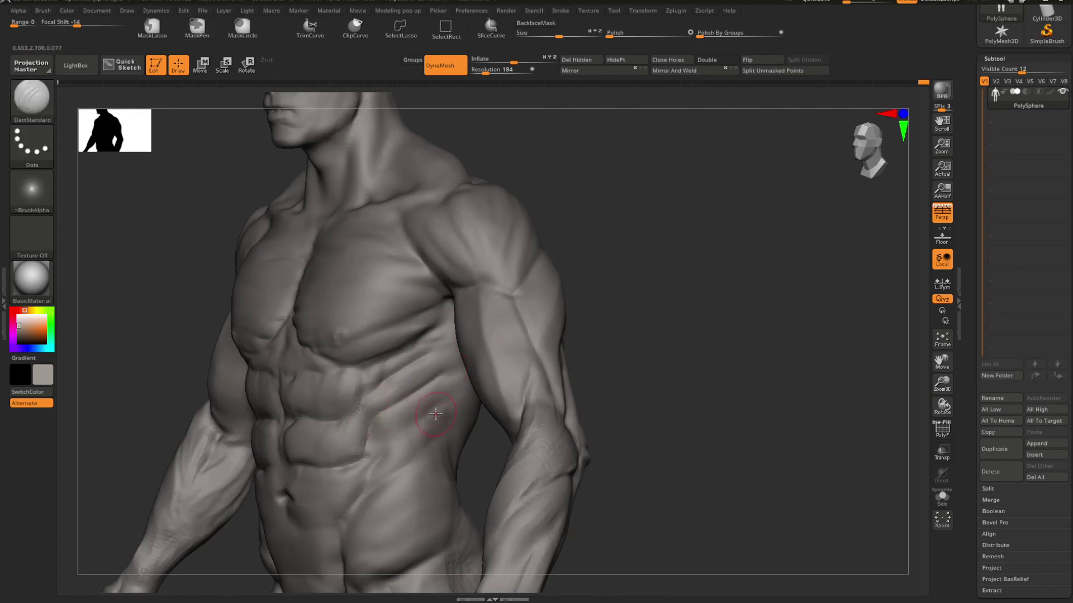
key(shift)
drag(400, 431, 630, 342)
key(shift)
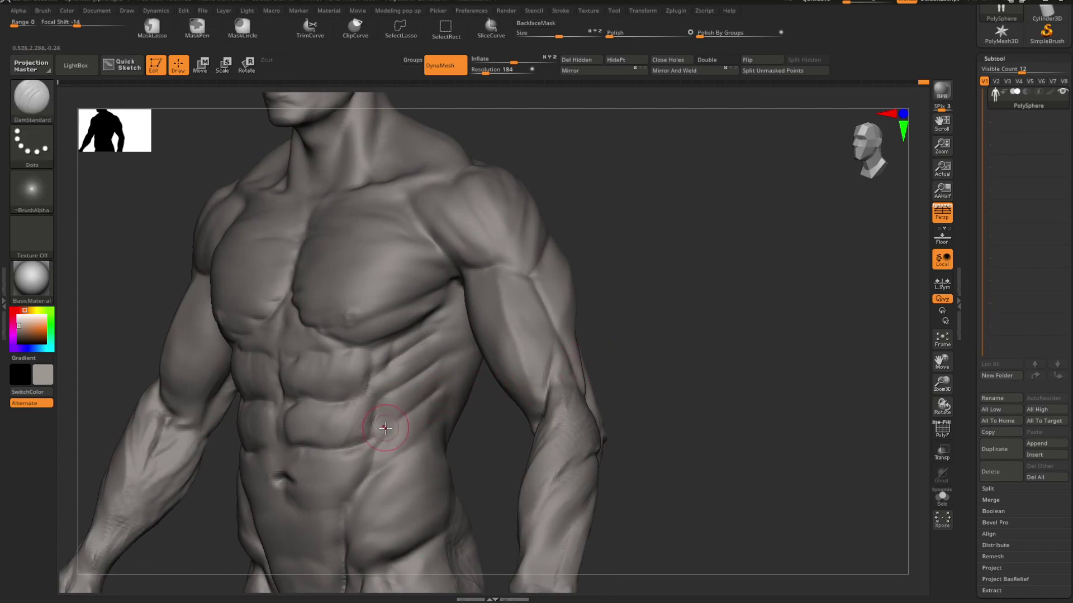
Step: Build up the lower rib and serratus forms on that side with a resized ClayBuildup brush and smooth them
mouse_move(605, 341)
mouse_down()
mouse_move(663, 352)
mouse_move(620, 335)
mouse_move(587, 342)
mouse_move(626, 340)
mouse_up()
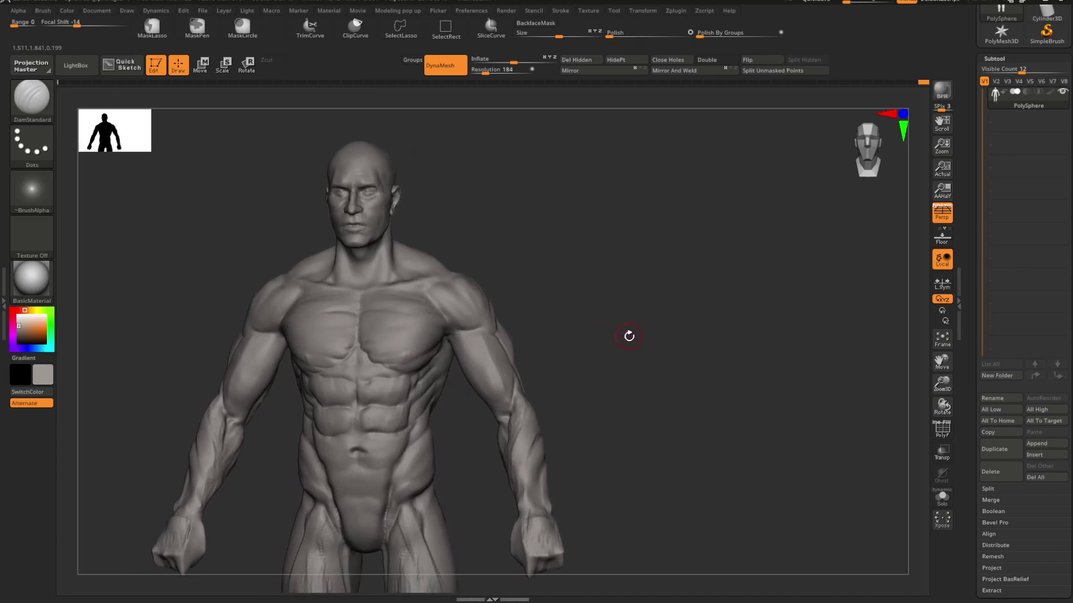
drag(628, 336, 483, 402)
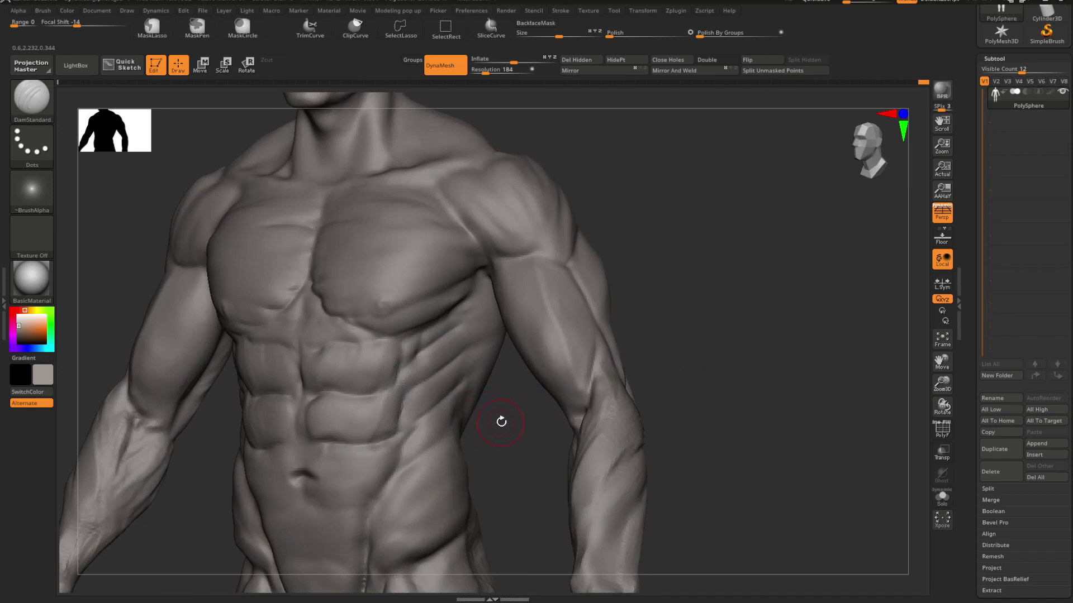
key(b)
key(c)
key(b)
key(space)
drag(492, 414, 501, 414)
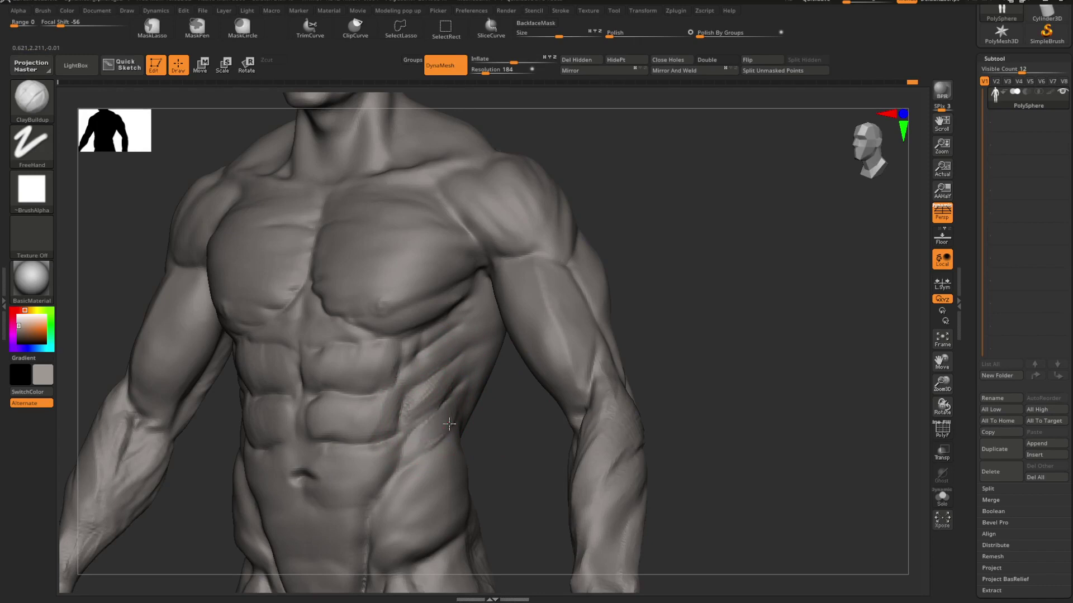
key(shift)
mouse_move(642, 329)
mouse_down()
mouse_move(668, 328)
mouse_move(616, 326)
mouse_move(666, 357)
mouse_up()
mouse_move(441, 374)
shift+mouse_down()
mouse_move(438, 390)
mouse_move(718, 324)
shift+mouse_up()
Step: Add volume to the lower ribs beside the second abdominal row on the first side with ClayBuildup and smooth it
alt+drag(622, 346, 581, 370)
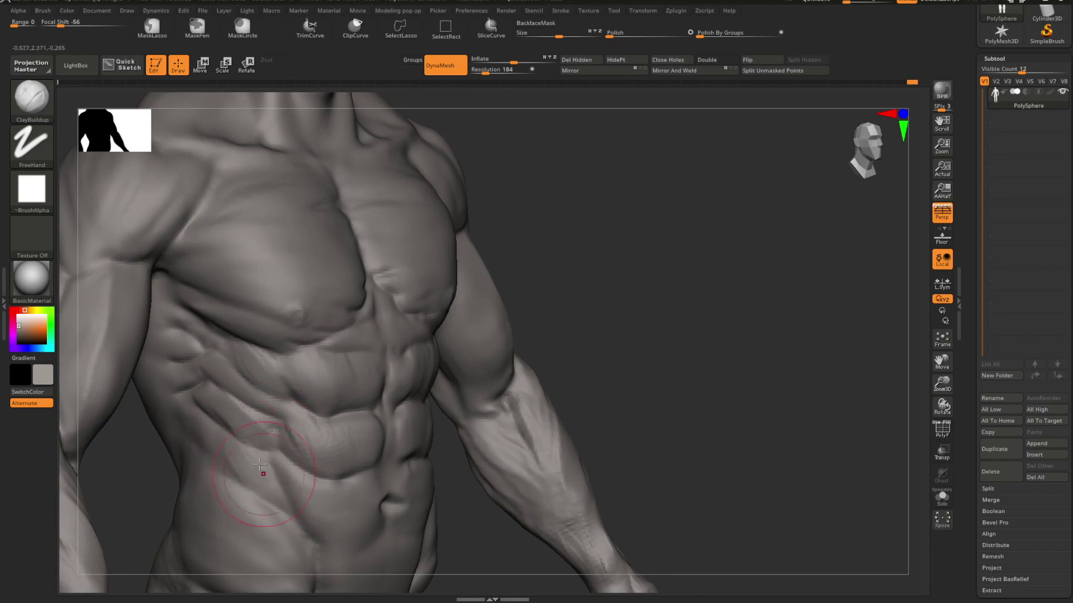
mouse_move(265, 465)
shift+mouse_down()
mouse_move(229, 414)
mouse_move(273, 408)
shift+mouse_up()
alt+drag(670, 341, 608, 290)
mouse_move(581, 302)
mouse_down()
mouse_move(601, 304)
mouse_move(615, 332)
mouse_move(666, 350)
mouse_move(690, 324)
mouse_move(601, 345)
mouse_up()
Step: Carve the groove between the lower ribs and the second abdominal row on the figure's right with DamStandard
key(b)
key(d)
key(s)
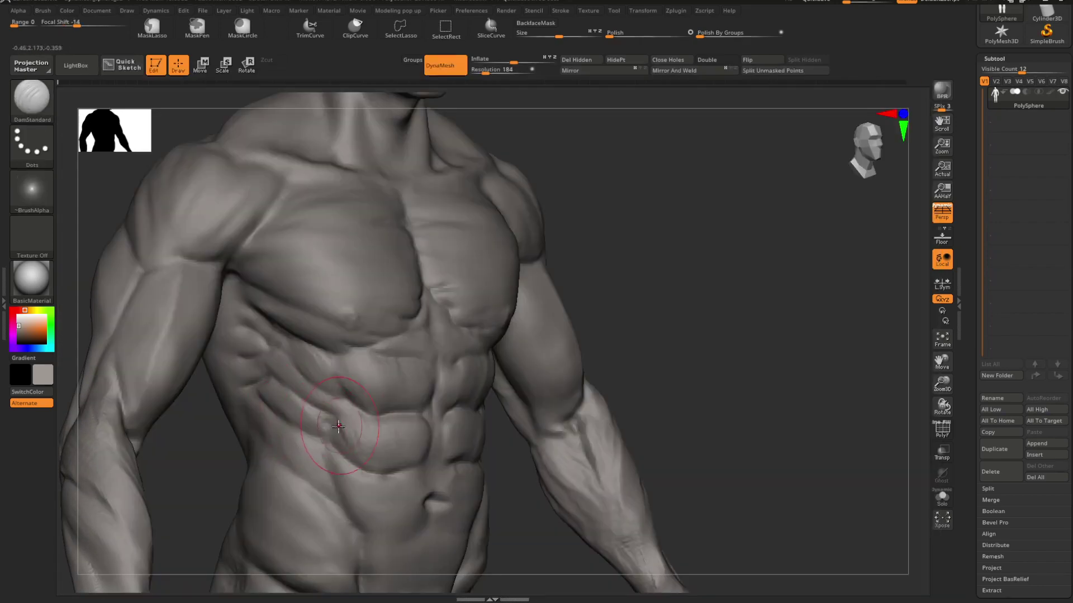
drag(338, 427, 283, 413)
mouse_move(704, 327)
alt+mouse_down()
mouse_move(654, 280)
mouse_move(660, 302)
mouse_move(641, 309)
mouse_move(658, 310)
mouse_move(637, 319)
mouse_move(692, 352)
mouse_move(711, 335)
mouse_move(670, 271)
mouse_move(679, 333)
mouse_move(659, 315)
mouse_move(638, 335)
mouse_move(660, 296)
mouse_move(658, 306)
mouse_move(680, 312)
mouse_move(661, 304)
mouse_move(715, 309)
mouse_move(666, 301)
mouse_move(676, 318)
mouse_move(661, 319)
mouse_move(692, 249)
mouse_move(732, 334)
mouse_move(718, 318)
mouse_move(766, 309)
mouse_move(731, 317)
mouse_move(737, 326)
alt+mouse_up()
key(ctrl)
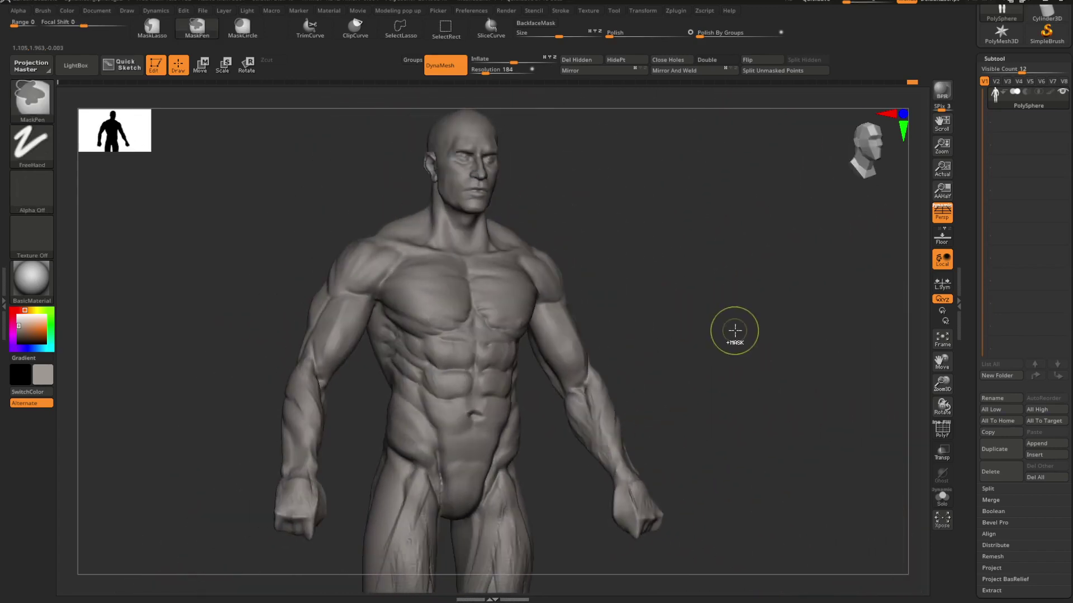
ctrl+right_drag(732, 333, 710, 344)
mouse_move(709, 344)
mouse_down()
mouse_move(704, 333)
mouse_move(749, 316)
mouse_move(739, 318)
mouse_move(742, 354)
mouse_move(702, 428)
mouse_move(673, 380)
mouse_move(684, 379)
mouse_up()
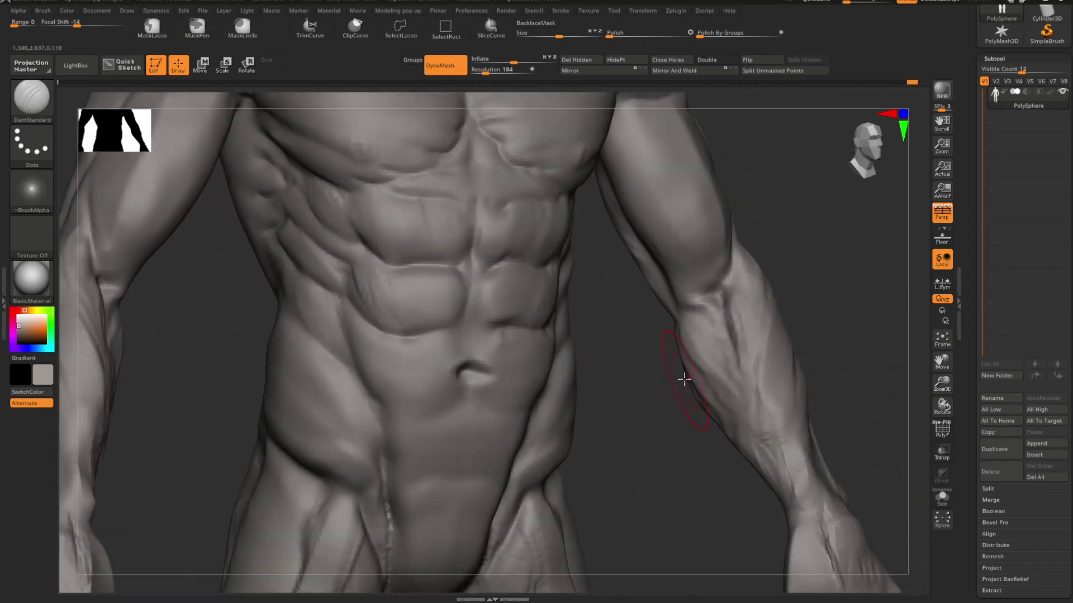
Step: Add volume to the abdominals around the second row with a resized ClayBuildup brush
key(b)
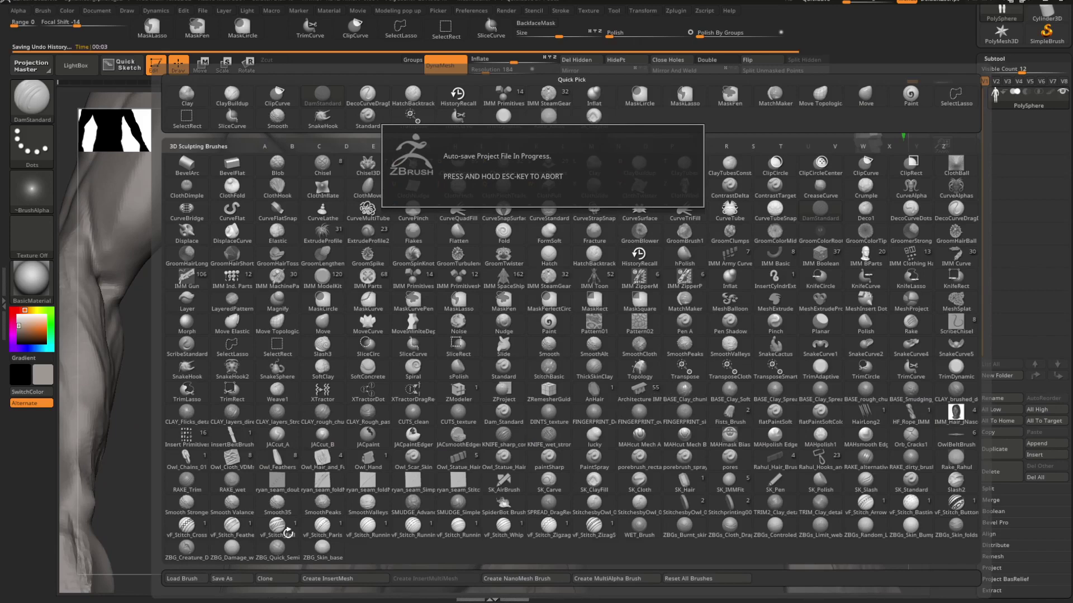
key(c)
key(b)
mouse_move(604, 410)
mouse_down()
mouse_move(596, 430)
mouse_move(603, 419)
mouse_up()
key(space)
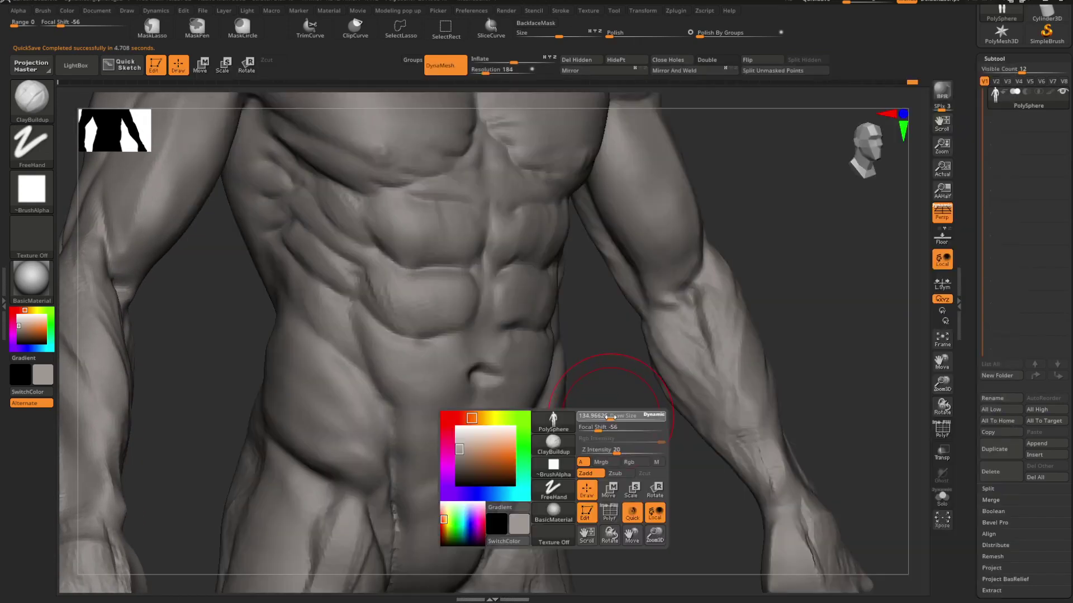
mouse_move(615, 422)
mouse_down()
mouse_move(658, 379)
mouse_move(672, 402)
mouse_move(668, 386)
mouse_move(658, 409)
mouse_move(622, 407)
mouse_move(783, 409)
mouse_move(723, 414)
mouse_move(853, 431)
mouse_move(713, 414)
mouse_move(752, 448)
mouse_move(694, 417)
mouse_move(728, 390)
mouse_move(714, 363)
mouse_move(718, 414)
mouse_move(697, 426)
mouse_move(744, 420)
mouse_move(706, 376)
mouse_move(684, 308)
mouse_move(706, 323)
mouse_move(635, 374)
mouse_move(554, 360)
mouse_up()
Step: Sharpen the second abdominal row's edges with a resized DamStandard brush and fill beside them with ClayBuildup
key(b)
key(d)
key(s)
key(space)
key(b)
key(c)
key(b)
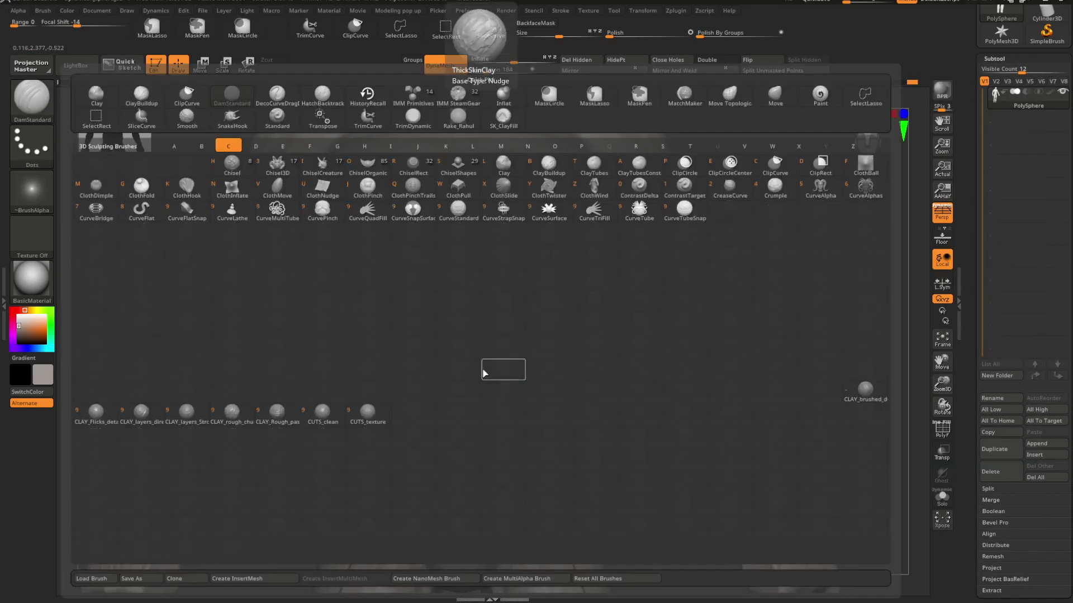
key(space)
Step: Shape the midline between the first and second abdominal rows with a resized Standard brush
key(b)
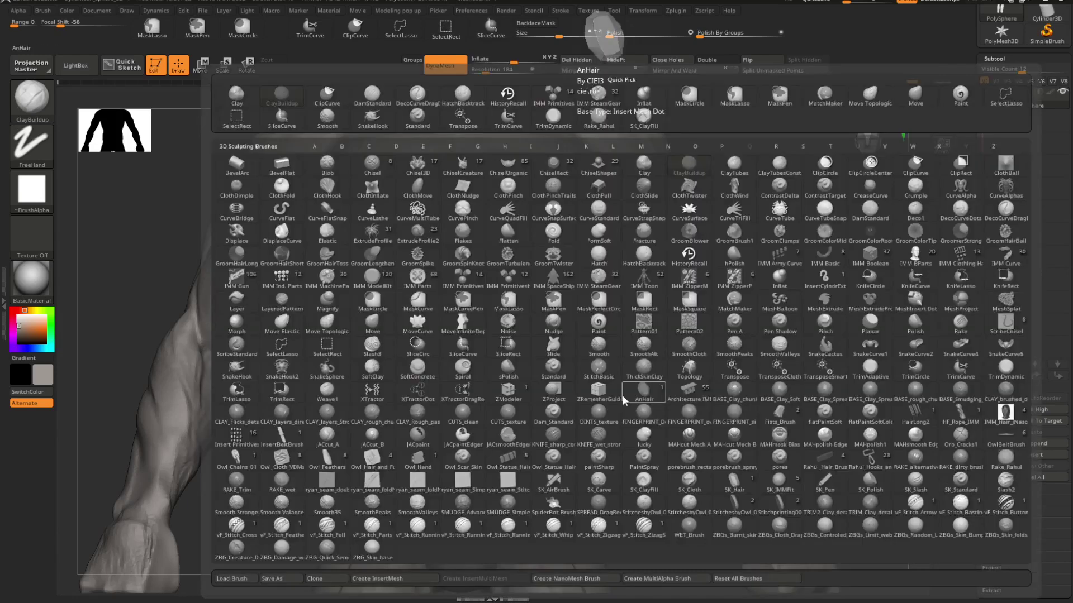
key(s)
key(t)
key(space)
click(625, 383)
drag(609, 387, 627, 402)
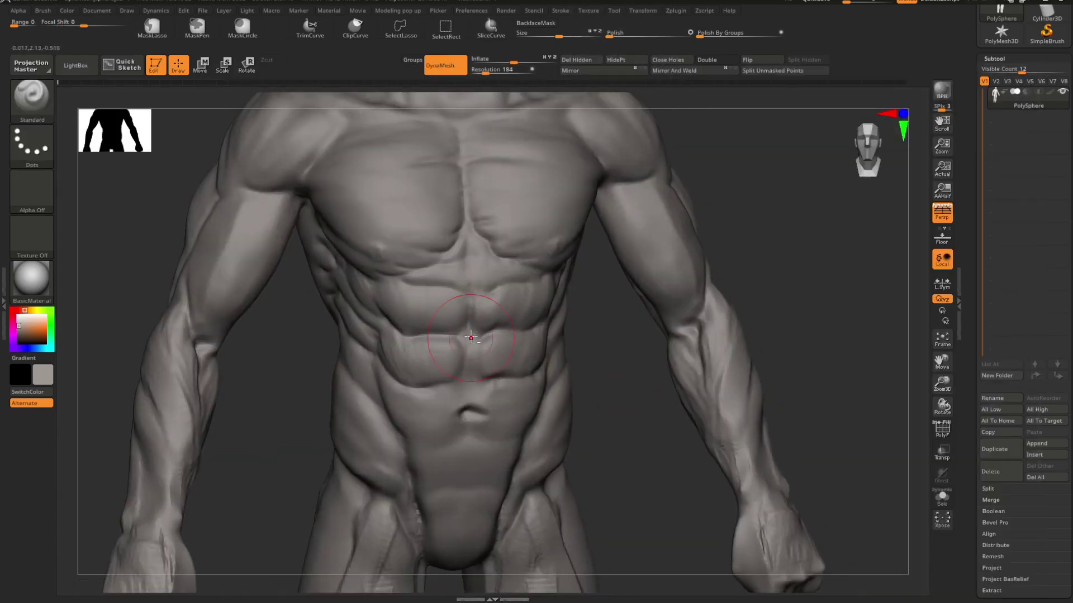
mouse_move(476, 335)
mouse_down()
mouse_move(579, 374)
mouse_move(562, 380)
mouse_move(485, 354)
mouse_move(502, 363)
mouse_up()
Step: Build up the second-row abdominal block on the figure's left with a resized ClayBuildup brush
key(b)
key(c)
key(b)
key(space)
key(space)
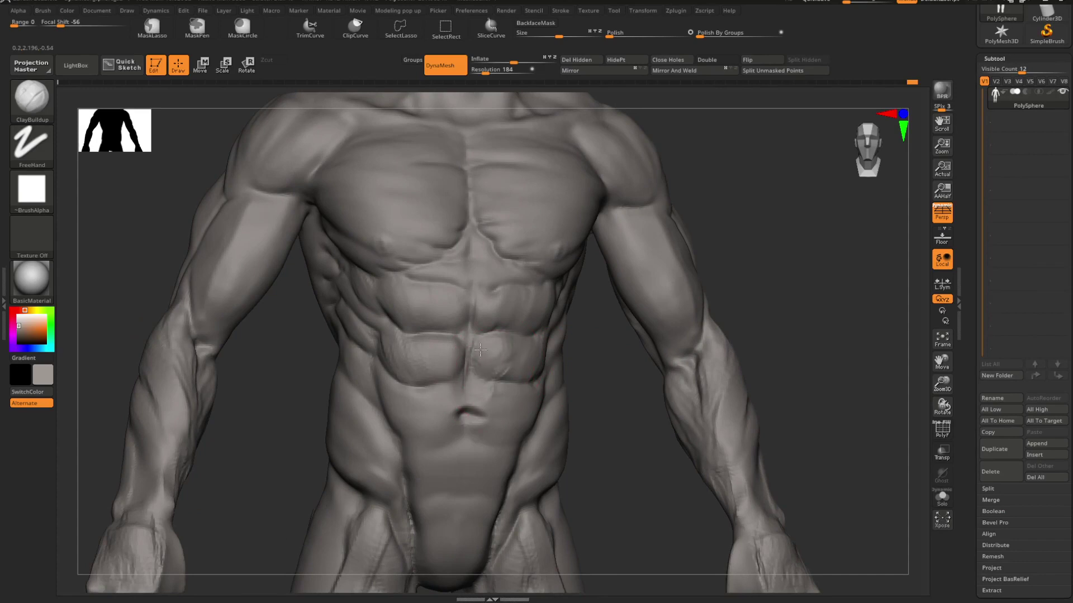
alt+drag(597, 369, 588, 421)
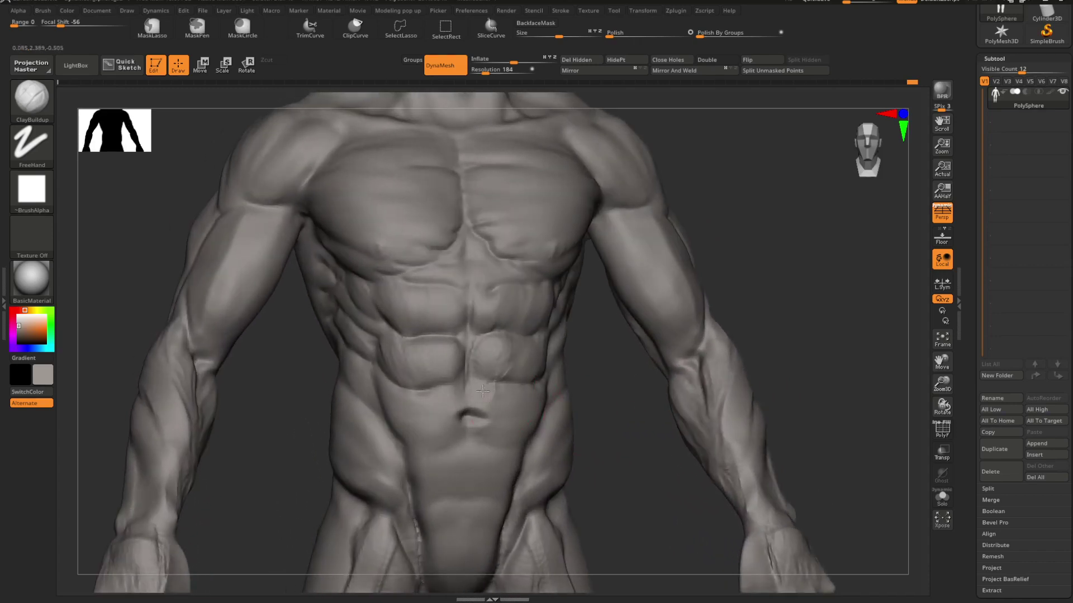
Step: Carve the lower edge of the second-row abdominal block on the figure's left with DamStandard
key(b)
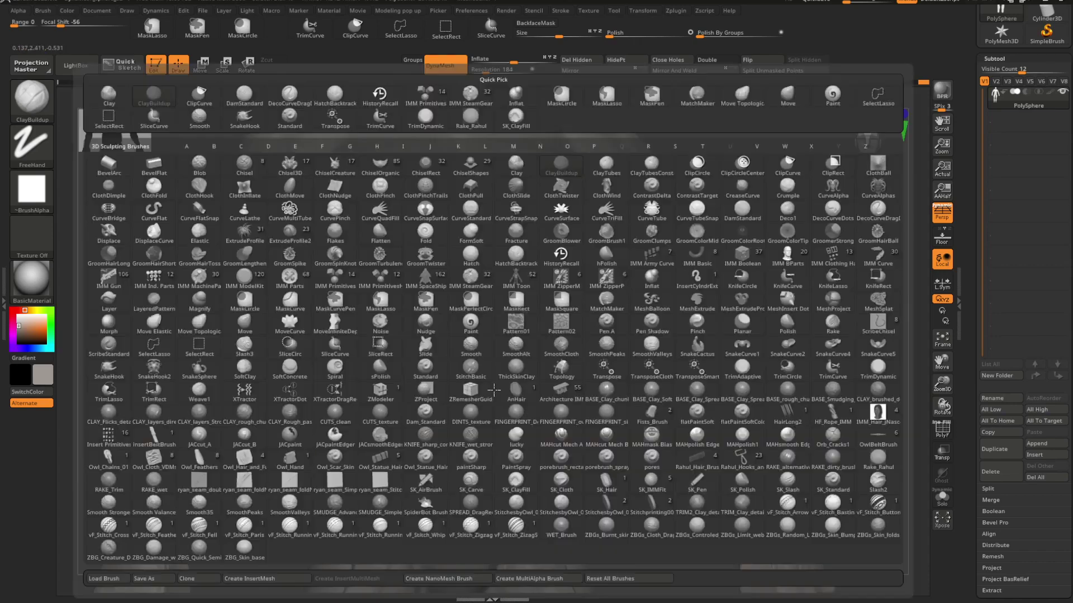
key(d)
key(s)
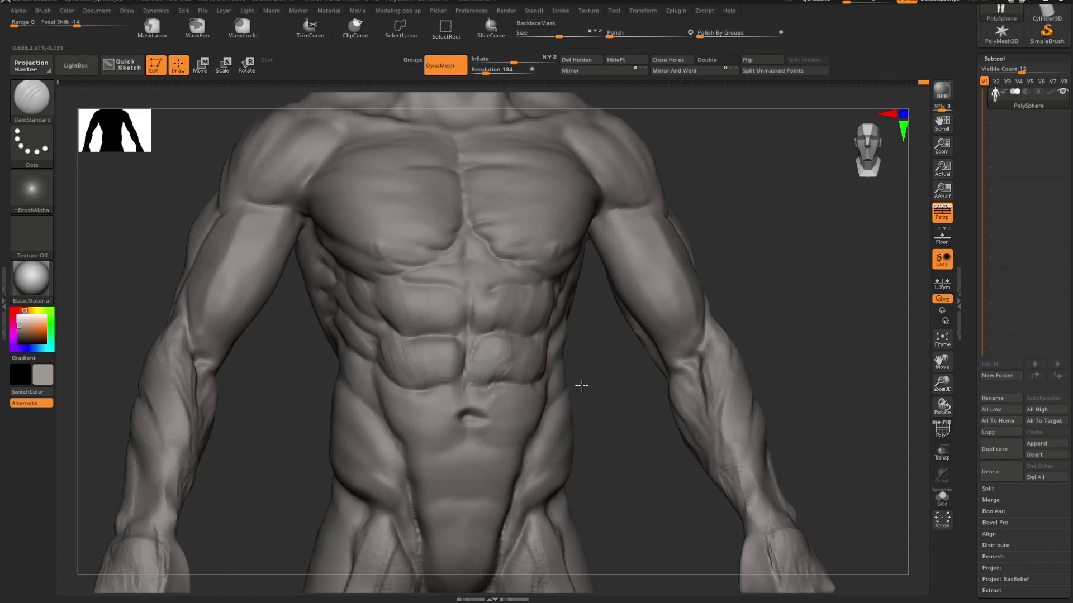
drag(582, 386, 571, 404)
mouse_move(673, 338)
alt+mouse_down()
mouse_move(679, 287)
mouse_move(697, 287)
mouse_move(675, 302)
mouse_move(719, 352)
mouse_move(585, 381)
mouse_move(615, 417)
mouse_move(587, 391)
alt+mouse_up()
key(space)
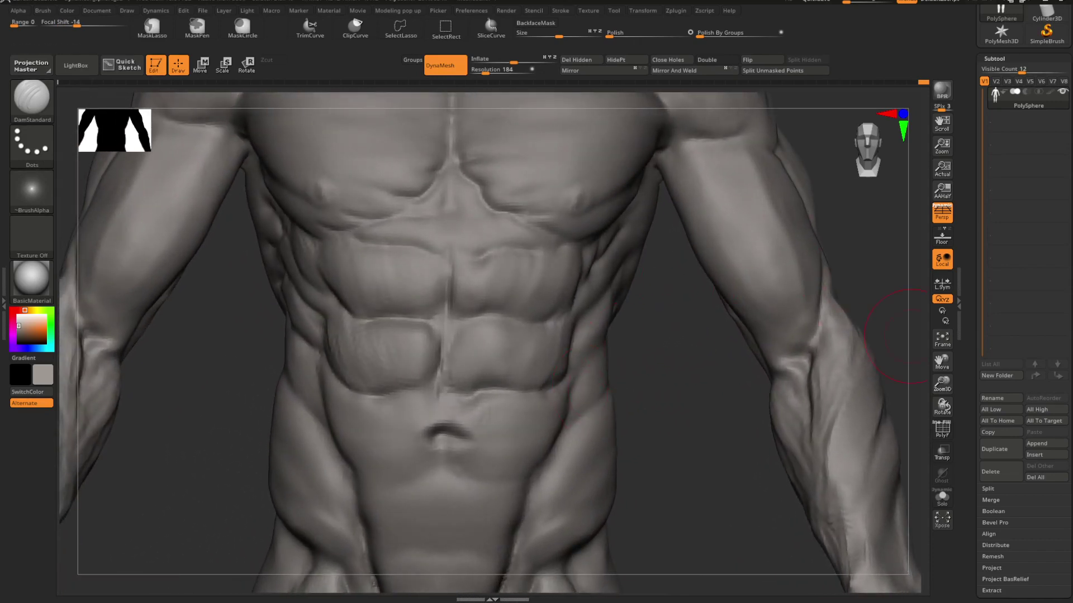
mouse_move(641, 395)
mouse_down()
mouse_move(651, 400)
mouse_move(633, 401)
mouse_up()
Step: Refine the crease between the second abdominal row and the navel with a resized DamStandard brush and smooth it
key(b)
key(d)
key(s)
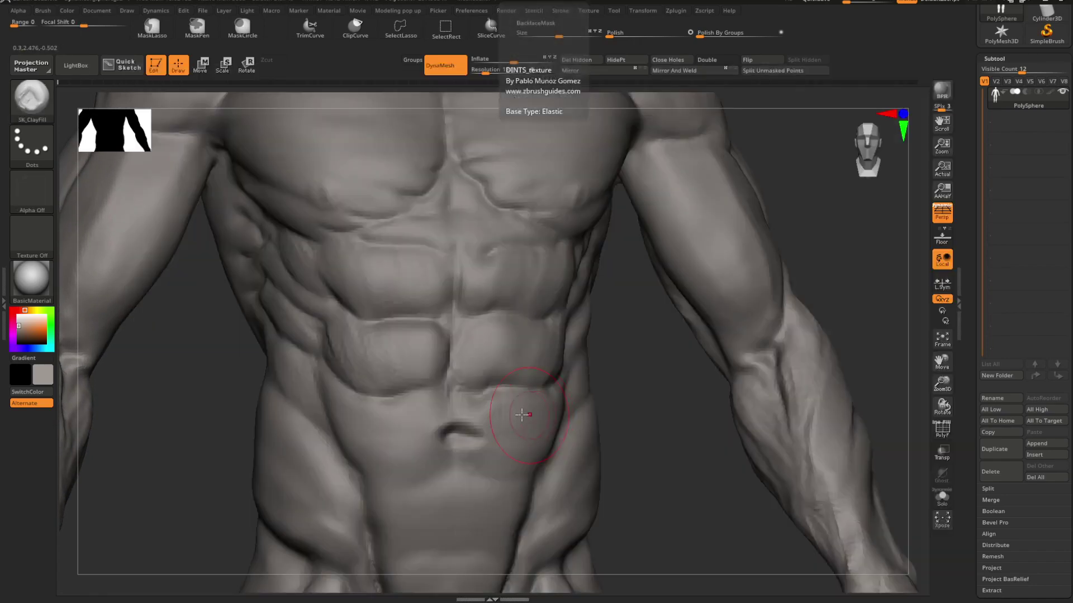
key(b)
key(d)
key(s)
key(space)
drag(474, 408, 478, 408)
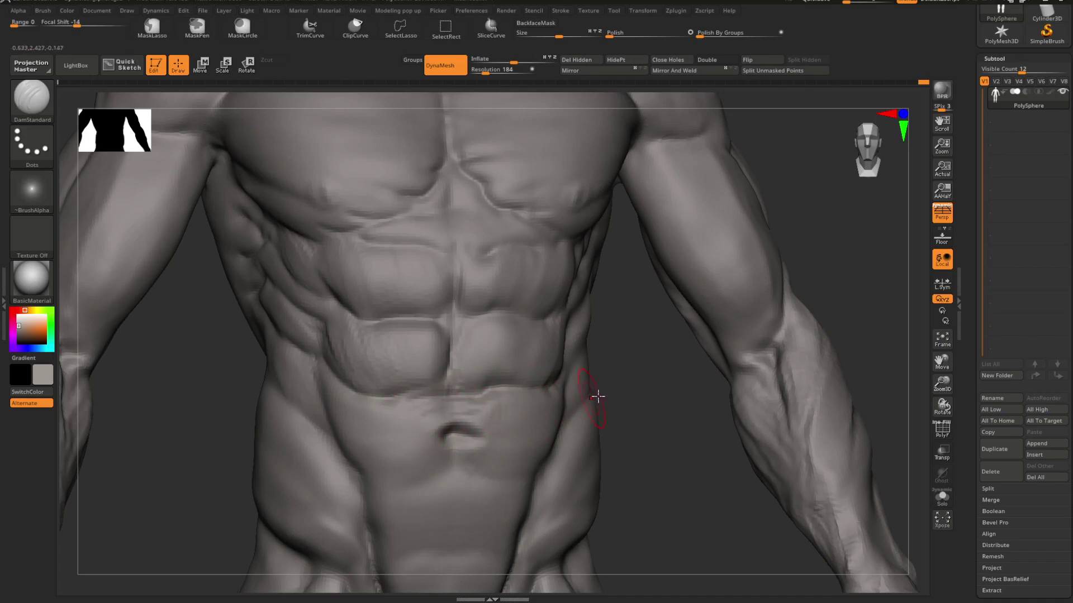
mouse_move(597, 397)
mouse_down()
mouse_move(620, 400)
mouse_move(563, 426)
mouse_up()
key(shift)
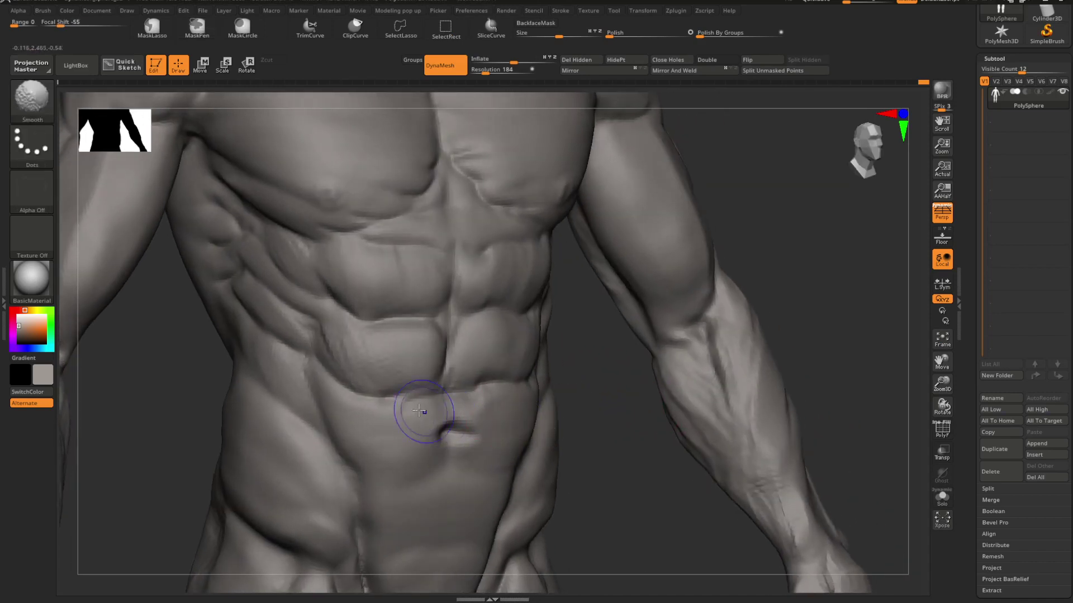
Step: Build up the lower edge of the second-row abdominal block on the figure's right with ClayBuildup and smooth it
key(b)
key(d)
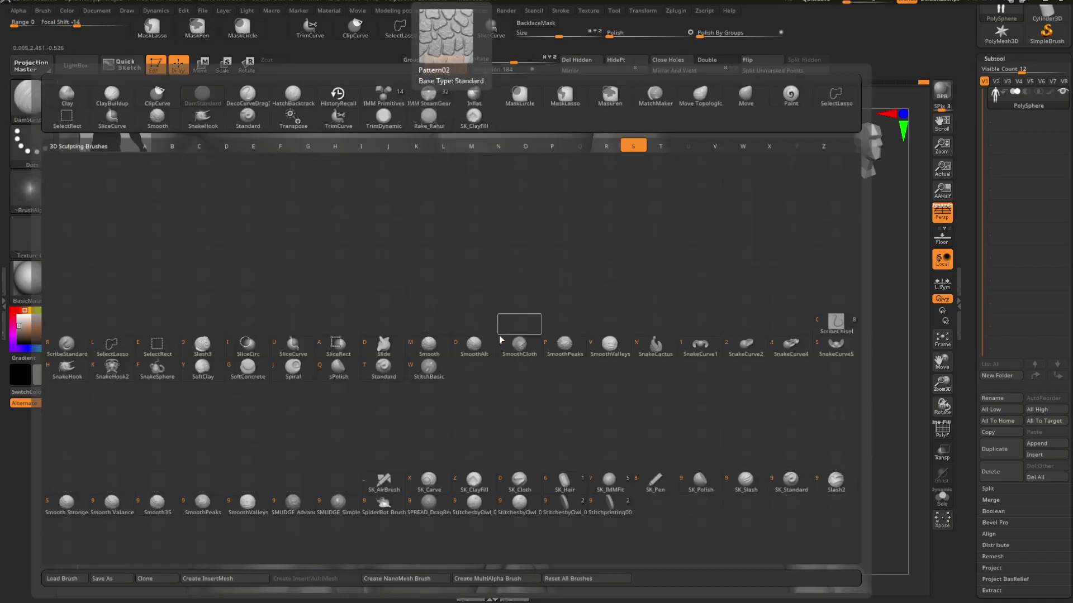
key(s)
key(b)
key(c)
key(b)
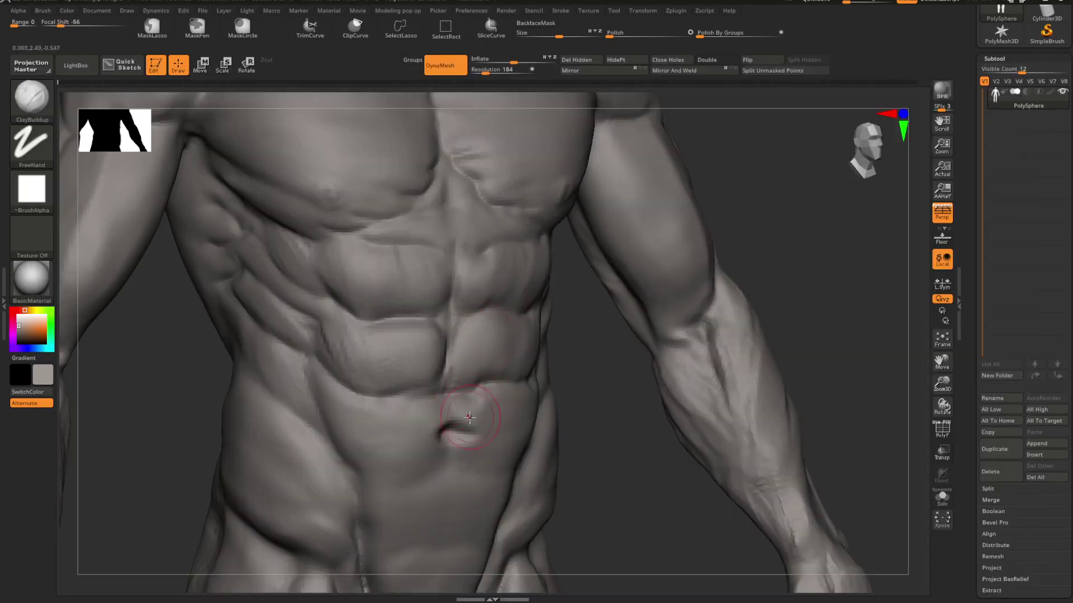
key(space)
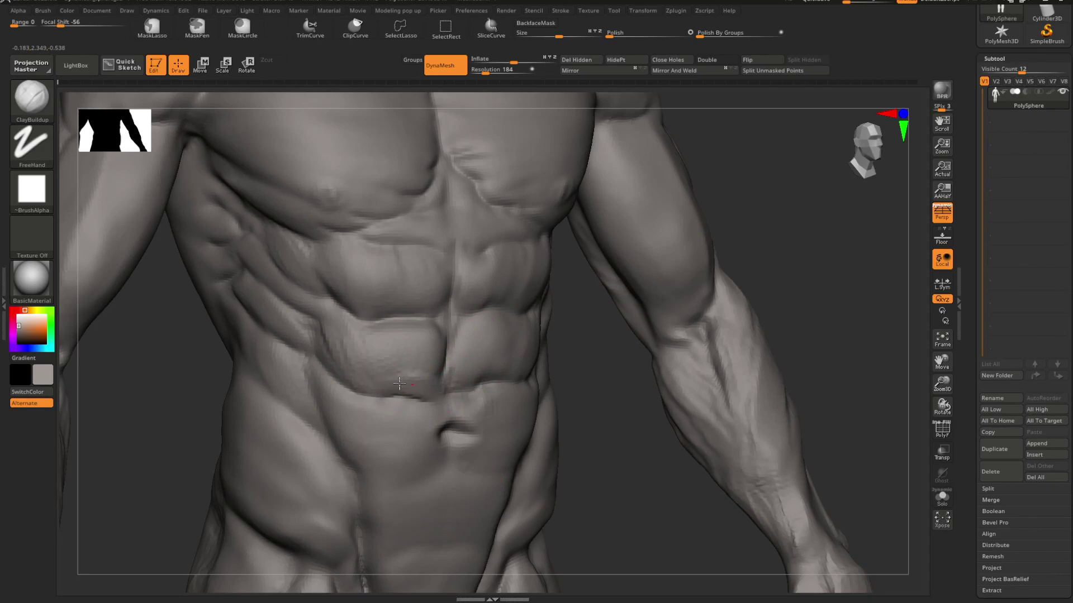
key(shift)
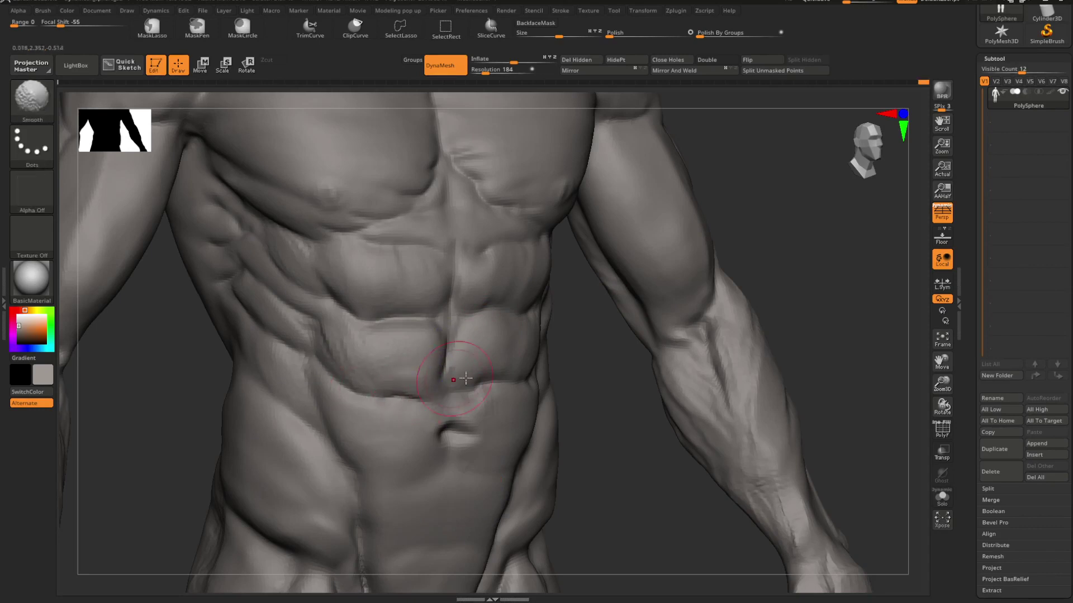
shift+drag(620, 366, 594, 361)
Step: Extend the navel's upper fold sideways with a resized DamStandard brush and smooth around it
mouse_move(678, 400)
alt+mouse_down()
mouse_move(553, 400)
mouse_move(558, 415)
mouse_move(520, 438)
mouse_move(560, 408)
mouse_move(591, 450)
mouse_move(611, 421)
mouse_move(602, 385)
alt+mouse_up()
key(b)
key(d)
key(s)
key(space)
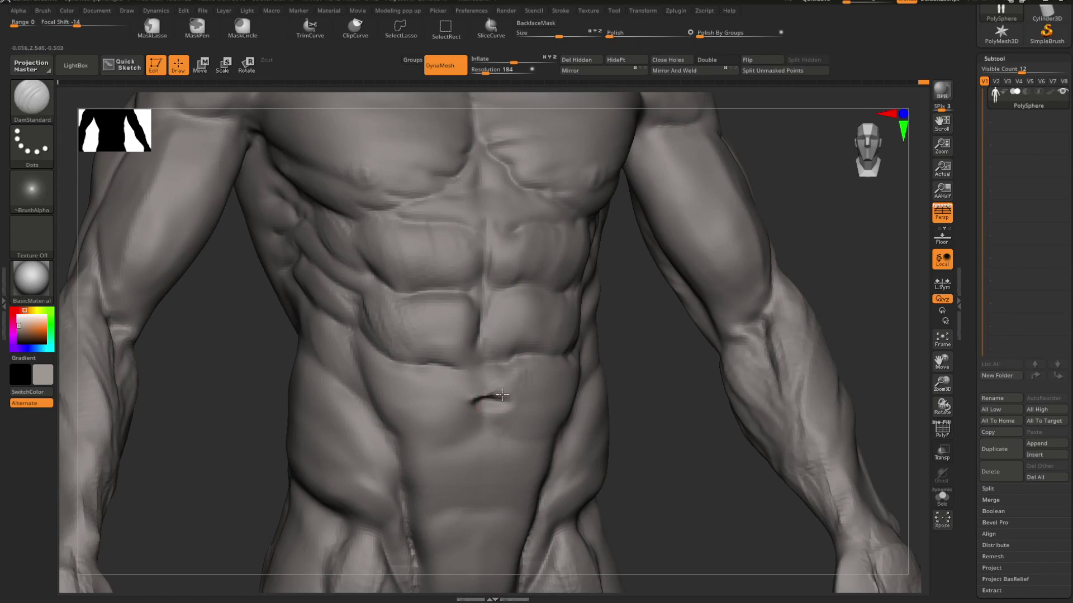
key(shift)
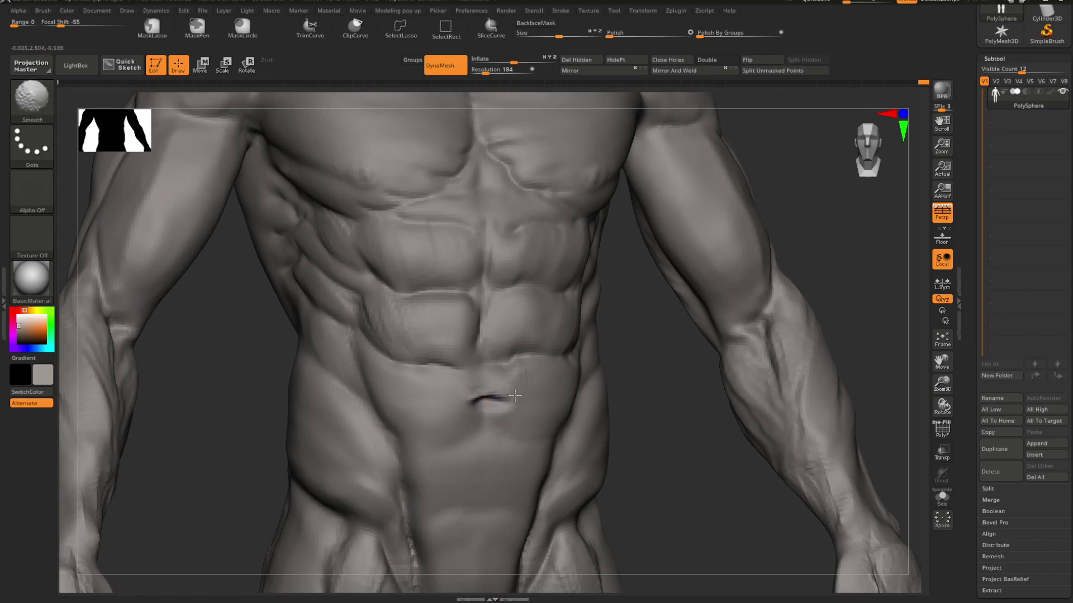
Step: Carve a short vertical crease beneath the navel's upper fold and smooth the skin around it
mouse_move(637, 445)
alt+mouse_down()
mouse_move(601, 427)
mouse_move(598, 385)
alt+mouse_up()
mouse_move(666, 364)
mouse_down()
mouse_move(680, 349)
mouse_move(661, 352)
mouse_move(670, 343)
mouse_move(744, 454)
mouse_up()
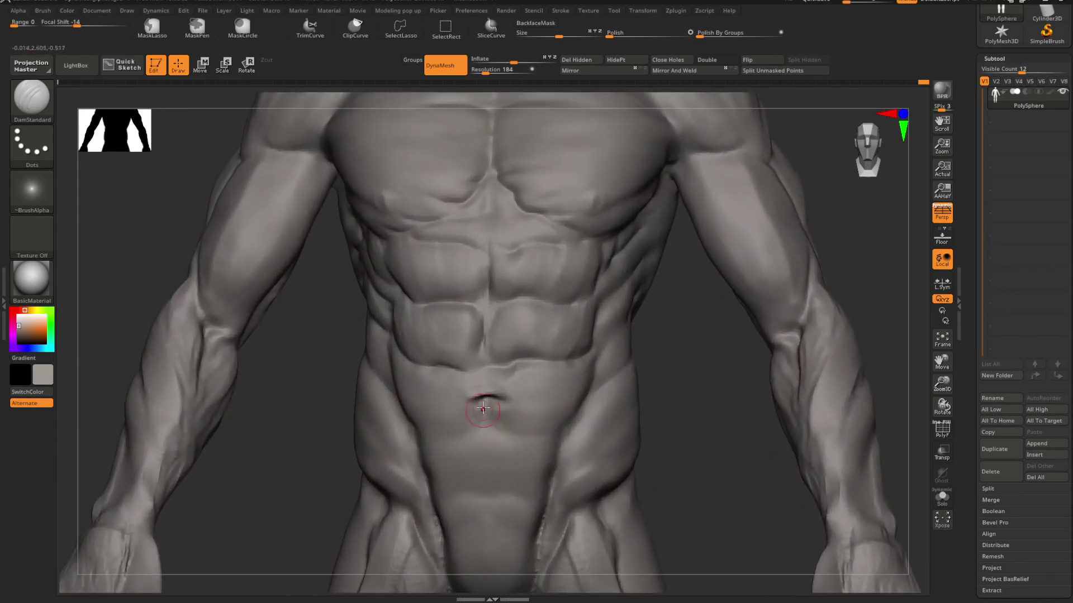
key(shift)
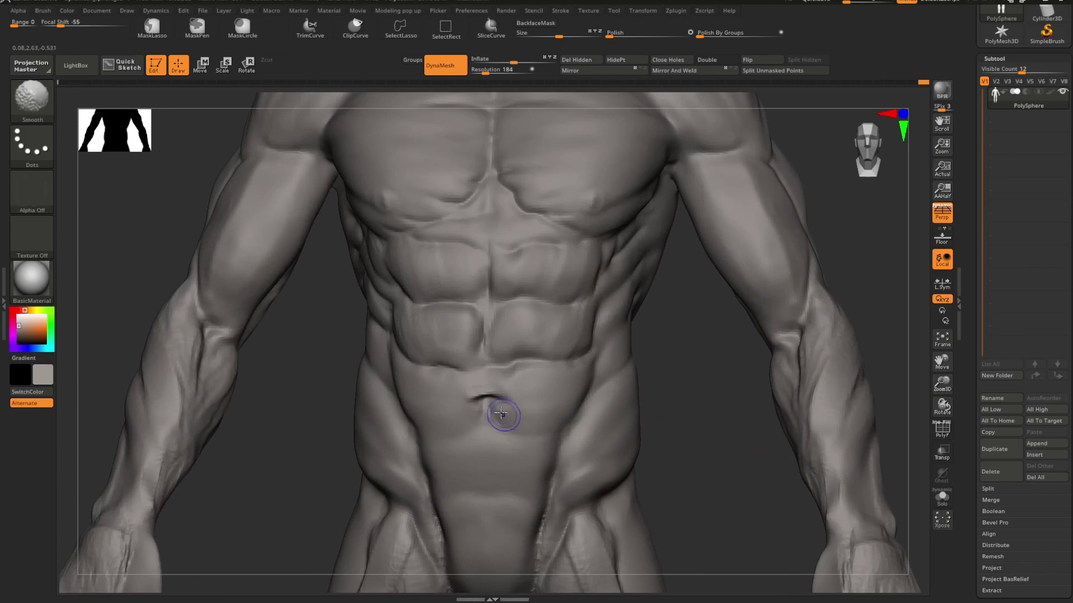
shift+drag(493, 423, 494, 413)
mouse_move(672, 400)
mouse_down()
mouse_move(749, 347)
mouse_move(678, 330)
mouse_move(685, 323)
mouse_move(677, 331)
mouse_move(827, 409)
mouse_up()
Step: Define the midline groove between the second-row abdominals with DamStandard and smooth it
alt+drag(603, 430, 559, 422)
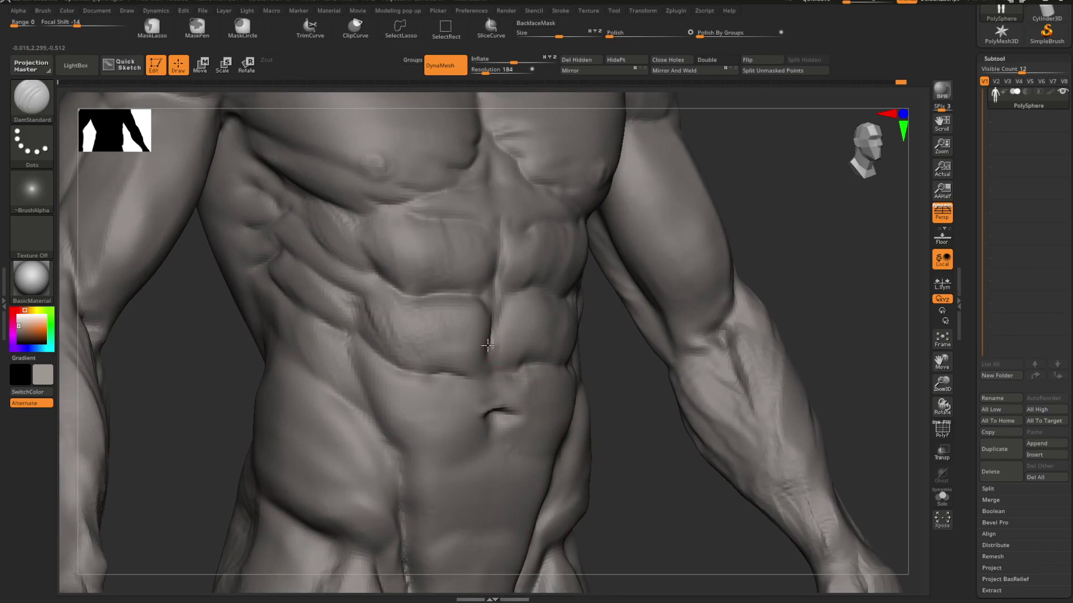
mouse_move(498, 358)
shift+mouse_down()
mouse_move(489, 361)
mouse_move(493, 337)
shift+mouse_up()
shift+drag(599, 387, 558, 385)
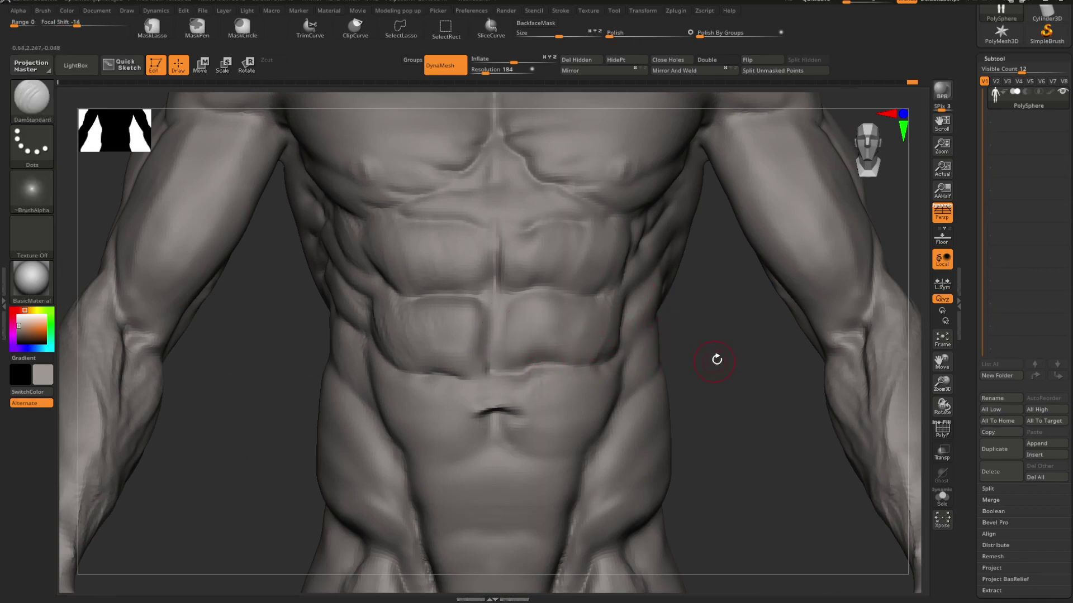
Step: Sharpen the lower edges of both pectorals with DamStandard and soften the crease near the sternum
mouse_move(716, 368)
alt+mouse_down()
mouse_move(713, 463)
mouse_move(678, 433)
mouse_move(581, 425)
alt+mouse_up()
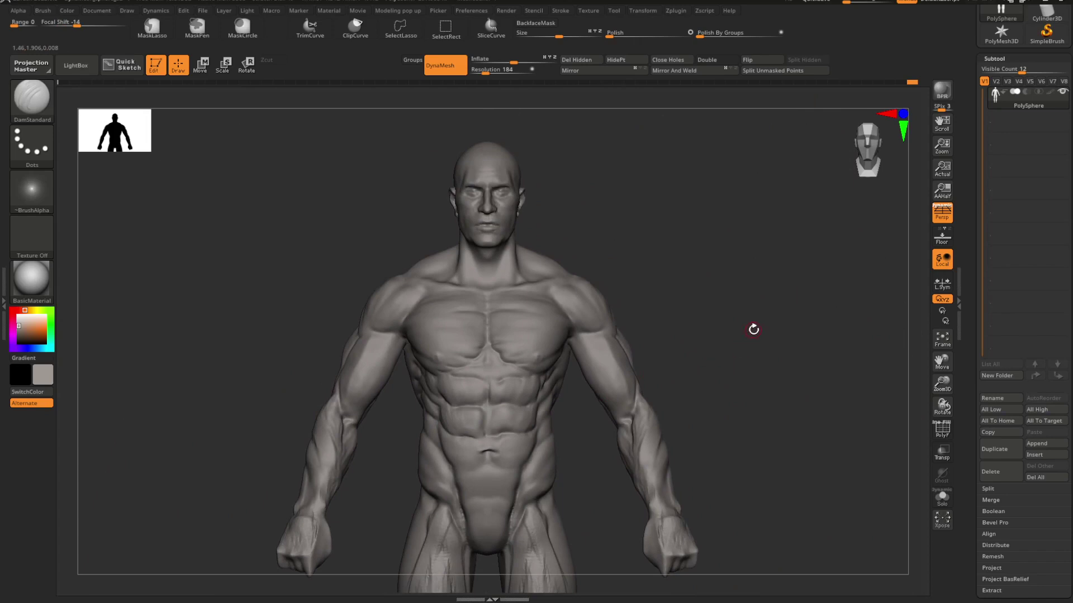
alt+drag(568, 414, 659, 428)
drag(663, 432, 641, 426)
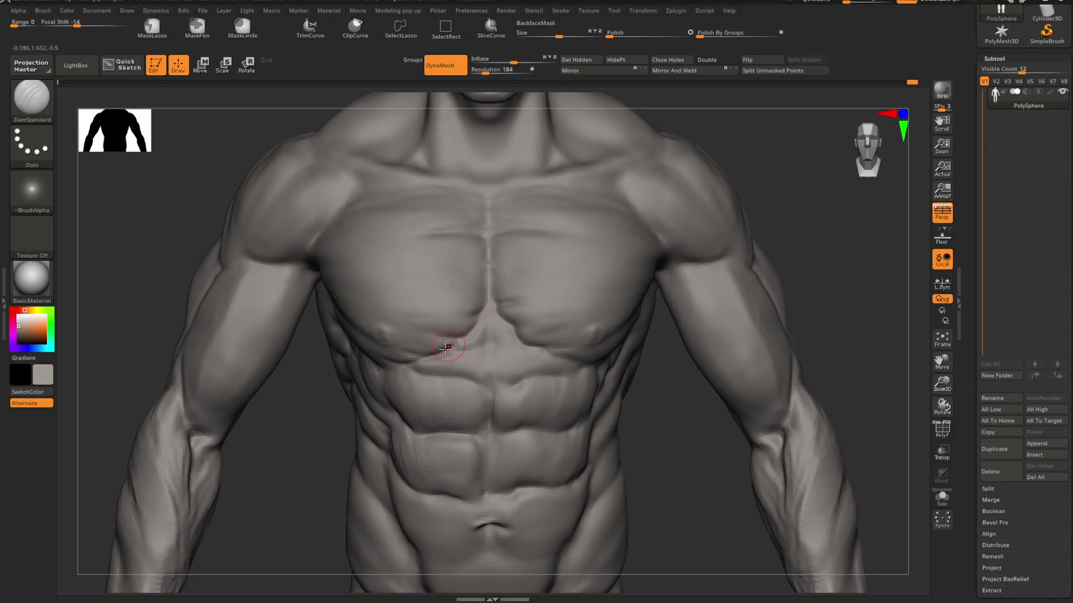
key(shift)
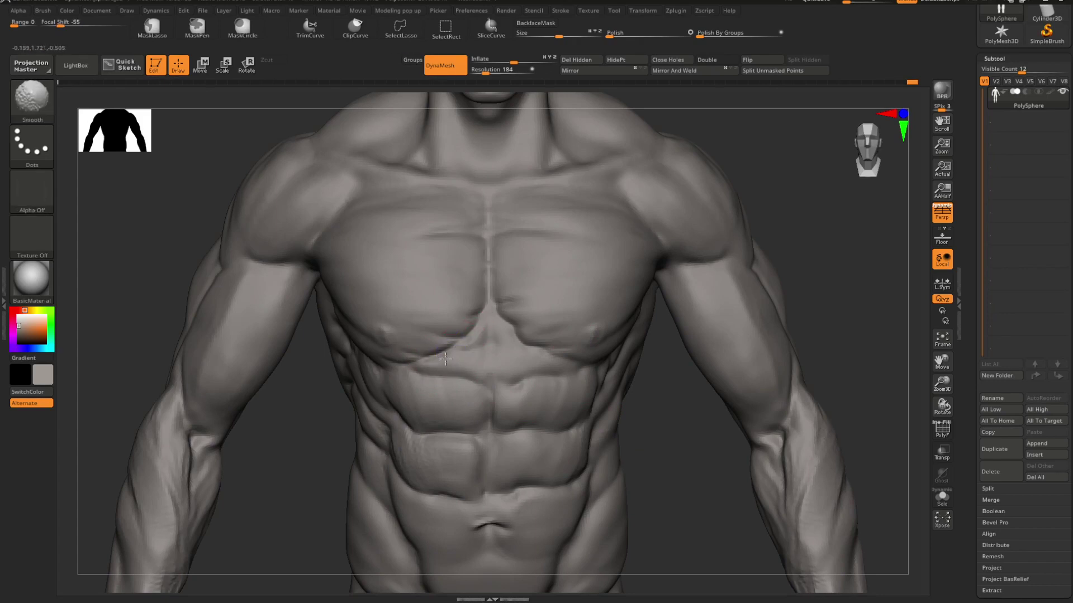
mouse_move(634, 397)
mouse_down()
mouse_move(661, 407)
mouse_move(703, 398)
mouse_move(665, 412)
mouse_move(621, 400)
mouse_up()
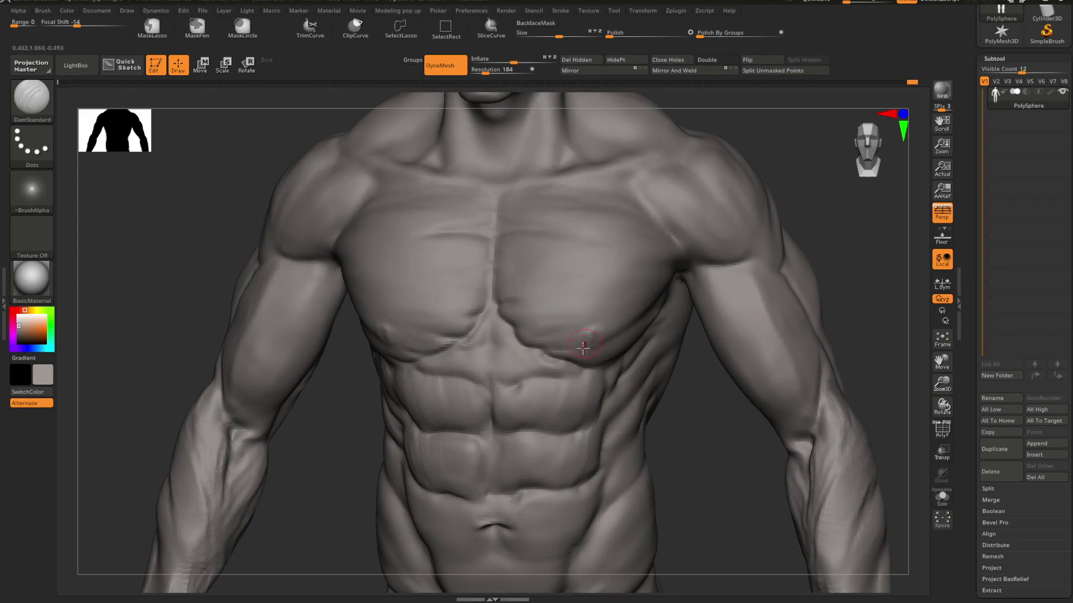
mouse_move(684, 409)
mouse_down()
mouse_move(783, 354)
mouse_move(696, 292)
mouse_move(723, 304)
mouse_move(704, 311)
mouse_move(779, 340)
mouse_move(756, 315)
mouse_move(790, 309)
mouse_move(782, 304)
mouse_up()
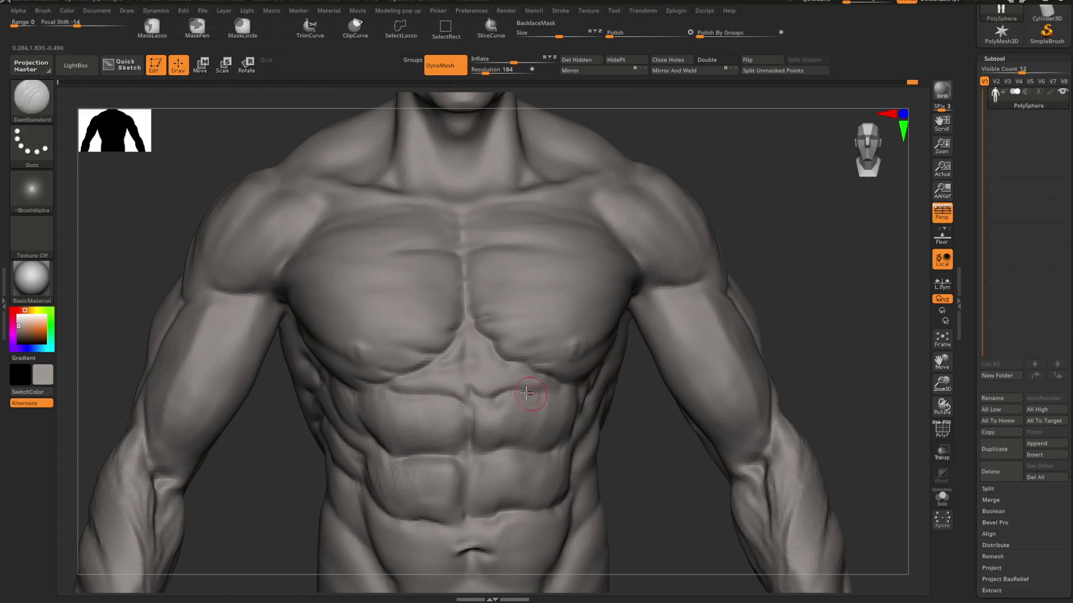
Step: Carve the upper edge of the first-row abdominal block on the figure's left, below the pectoral, with DamStandard
mouse_move(533, 395)
mouse_down()
mouse_move(552, 381)
mouse_move(515, 406)
mouse_up()
drag(785, 310, 702, 309)
scroll(702, 309, up, 5)
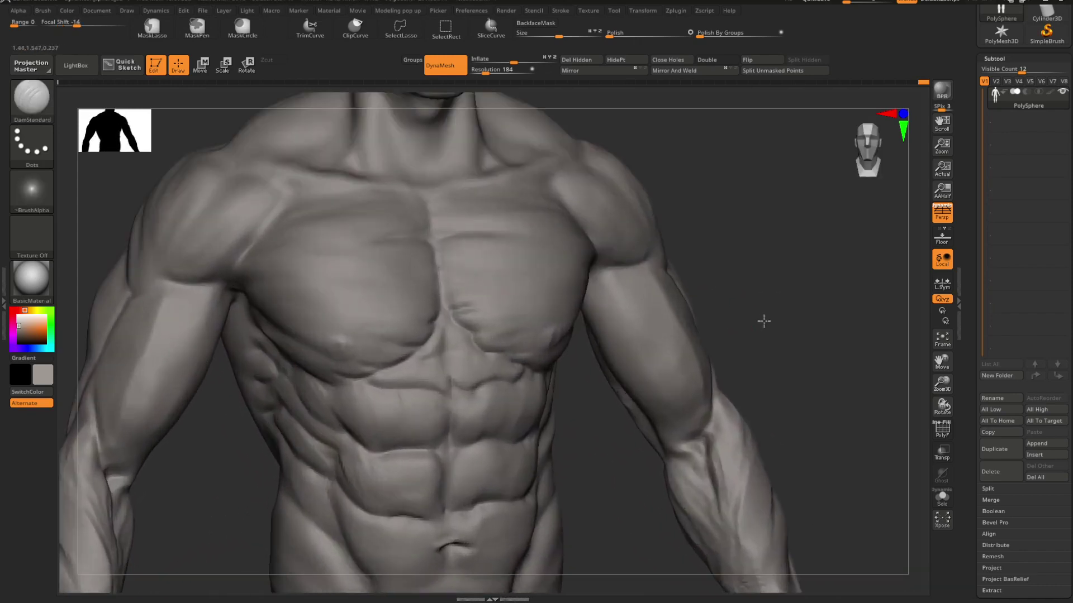
drag(763, 321, 710, 330)
right_click(558, 384)
drag(634, 403, 606, 408)
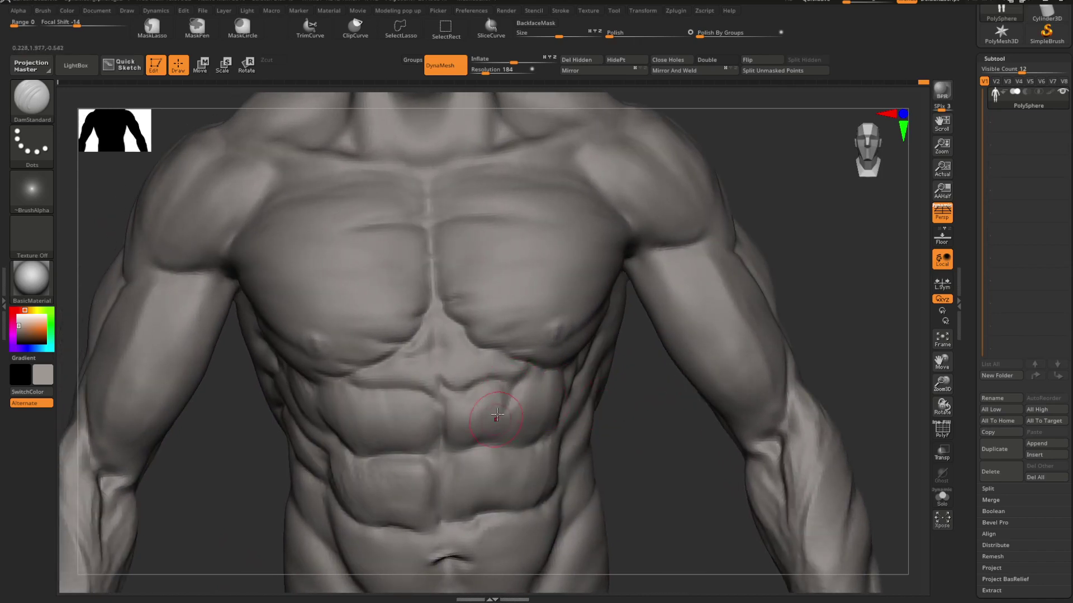
mouse_move(627, 388)
mouse_down()
mouse_move(506, 380)
mouse_move(525, 391)
mouse_up()
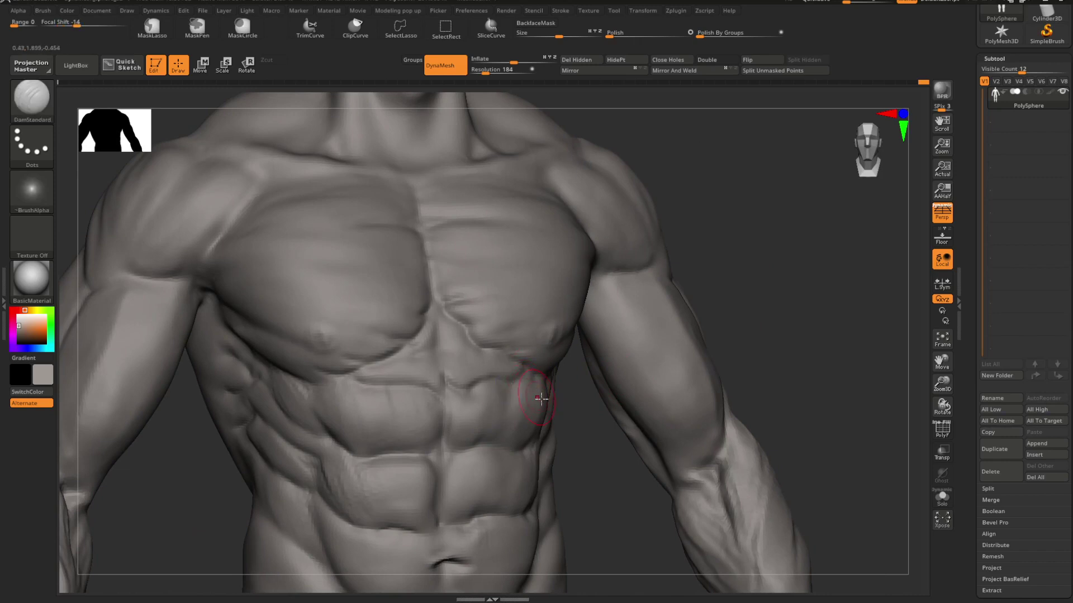
Step: Build up the band between the figure's left pectoral and first-row abdominal block with ClayBuildup
right_drag(588, 431, 553, 431)
key(b)
key(c)
key(b)
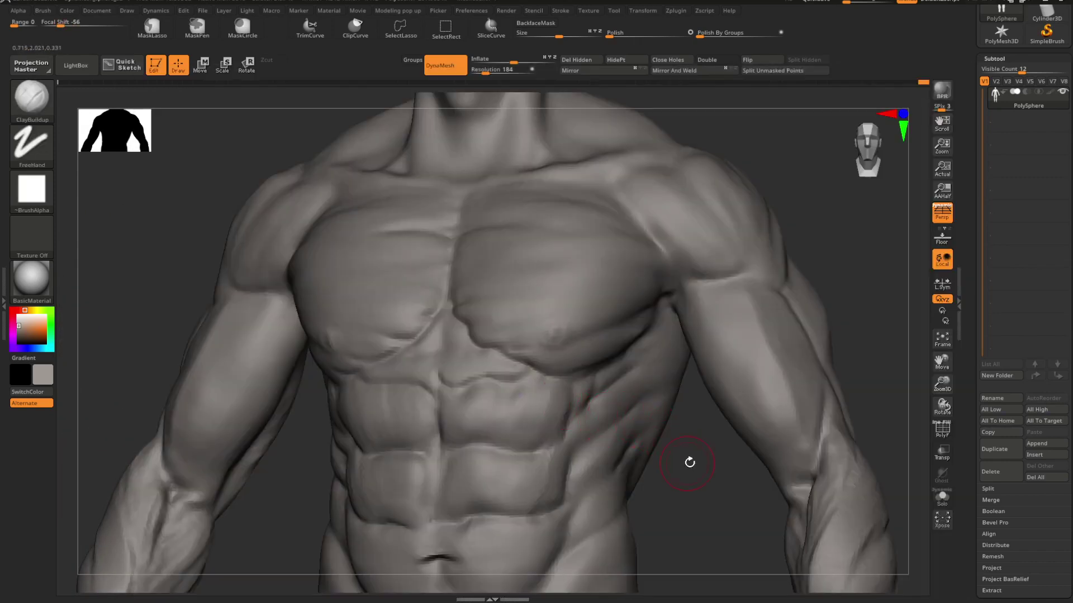
mouse_move(838, 285)
mouse_down()
mouse_move(745, 319)
mouse_move(810, 314)
mouse_up()
right_click(758, 321)
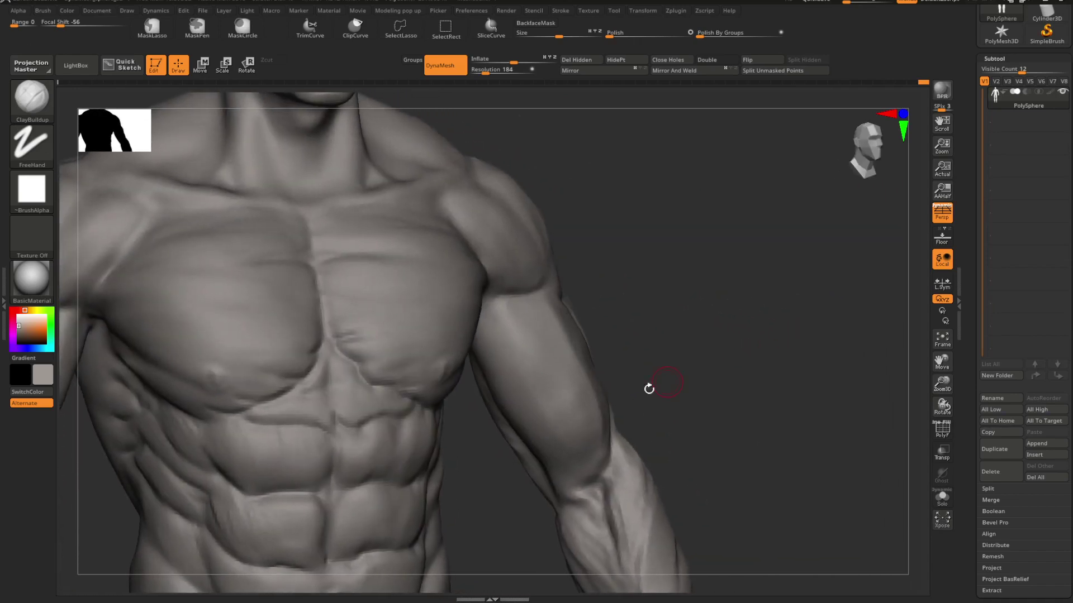
drag(471, 463, 405, 410)
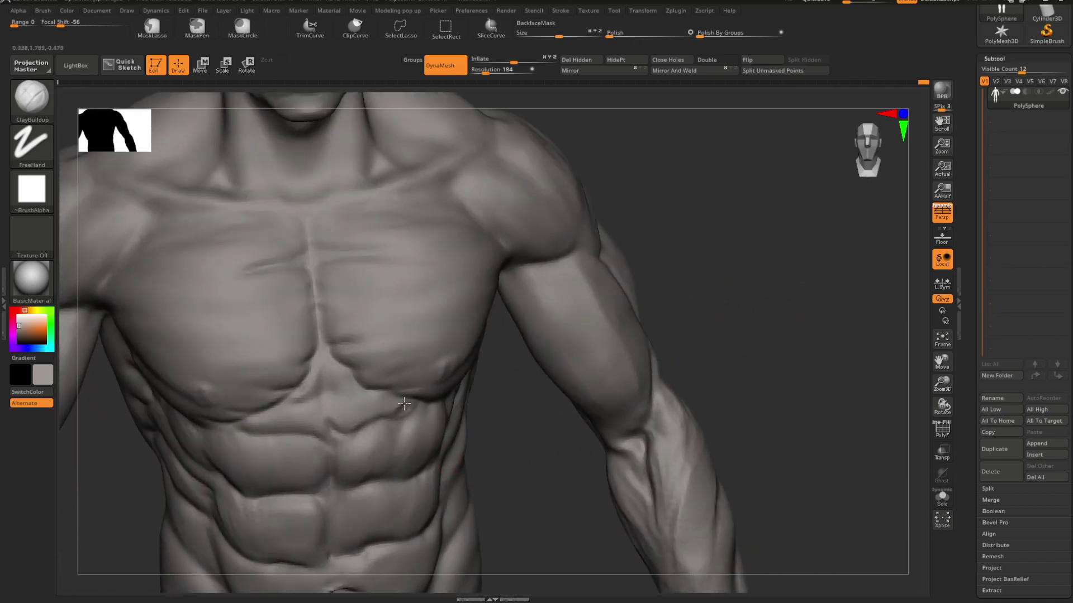
key(space)
click(403, 406)
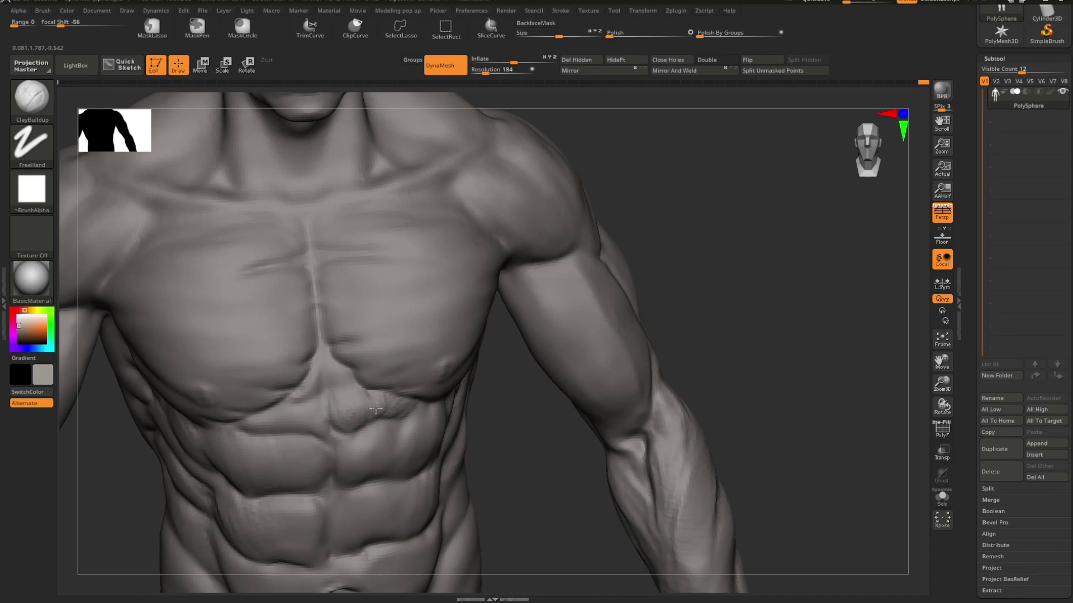
mouse_move(467, 385)
mouse_down()
mouse_move(536, 400)
mouse_move(565, 386)
mouse_move(382, 416)
mouse_up()
key(ctrl)
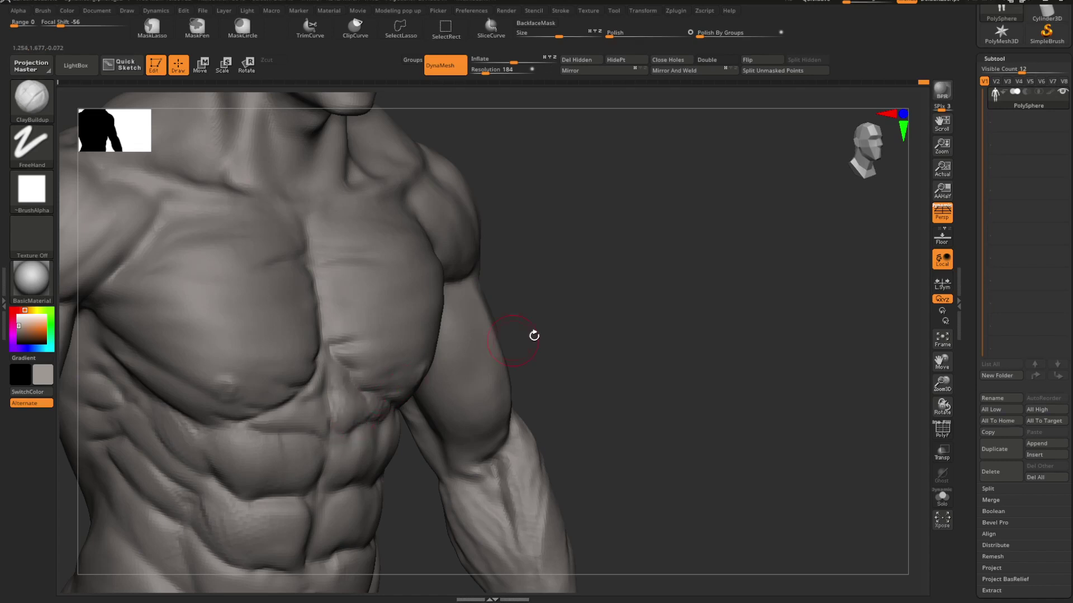
Step: Add ClayBuildup volume below the sternum and along the lower inner edge of the figure's right pectoral, and smooth it
mouse_move(534, 336)
mouse_down()
mouse_move(569, 342)
mouse_move(541, 338)
mouse_move(527, 352)
mouse_move(711, 294)
mouse_up()
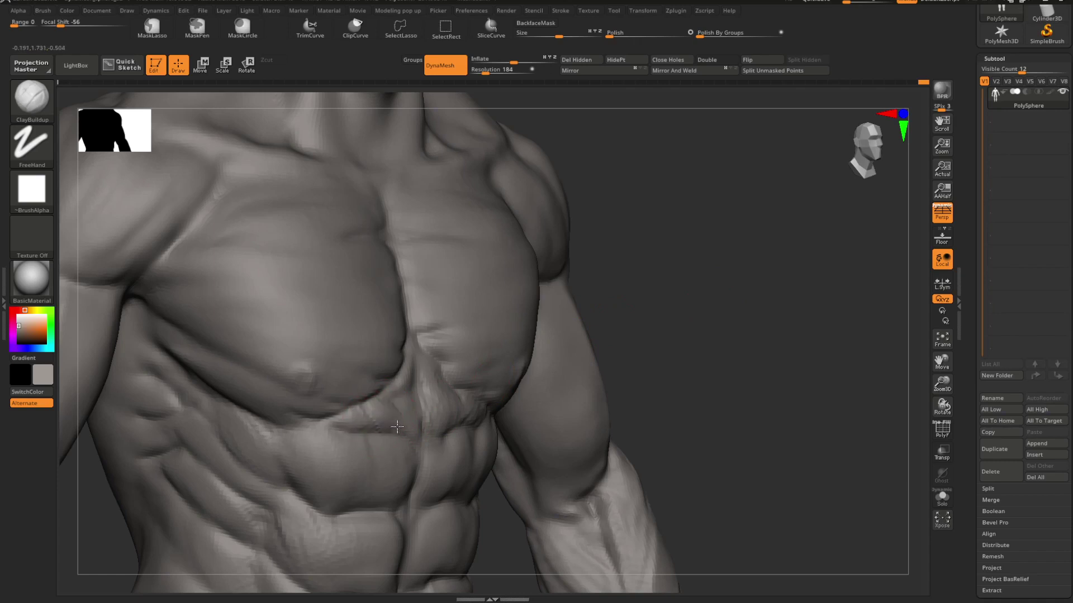
drag(398, 424, 394, 405)
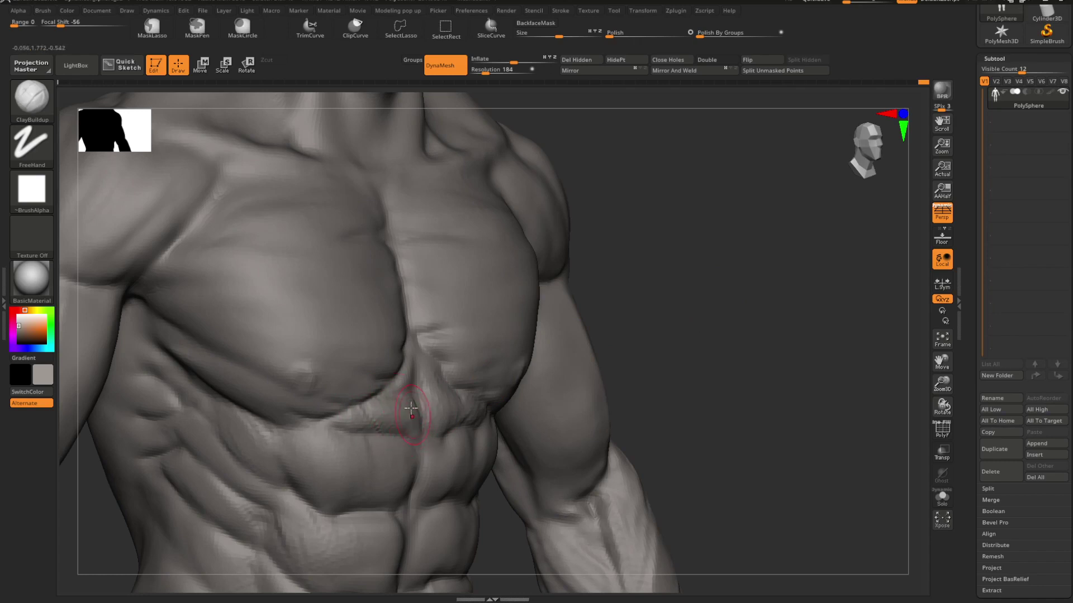
key(shift)
key(shift)
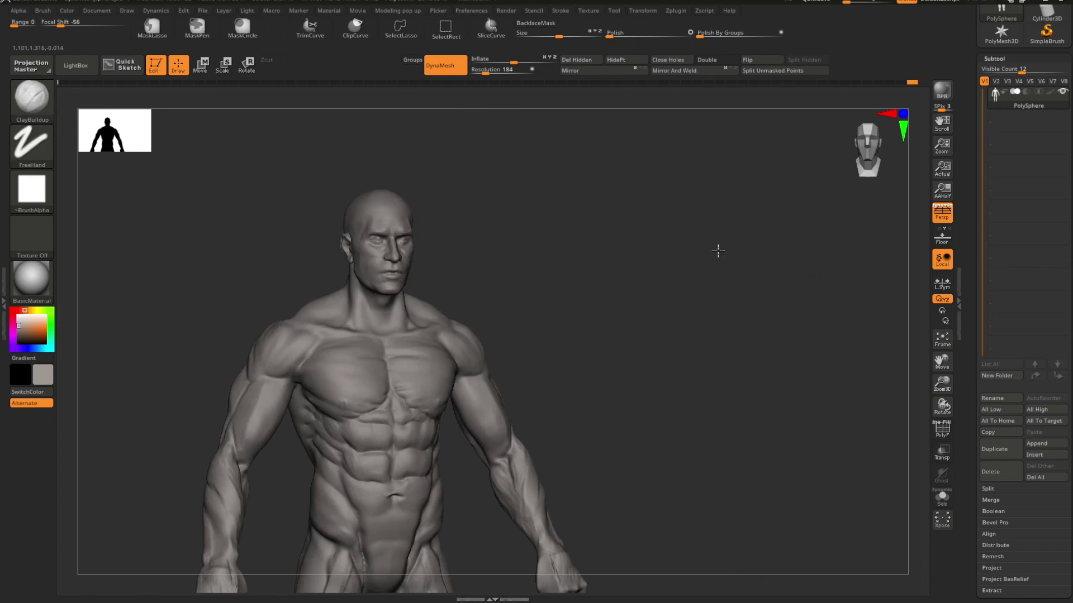
Step: Fill the area above the figure's right first-row abdominal block, directly beneath the pectoral, with ClayBuildup
key(ctrl)
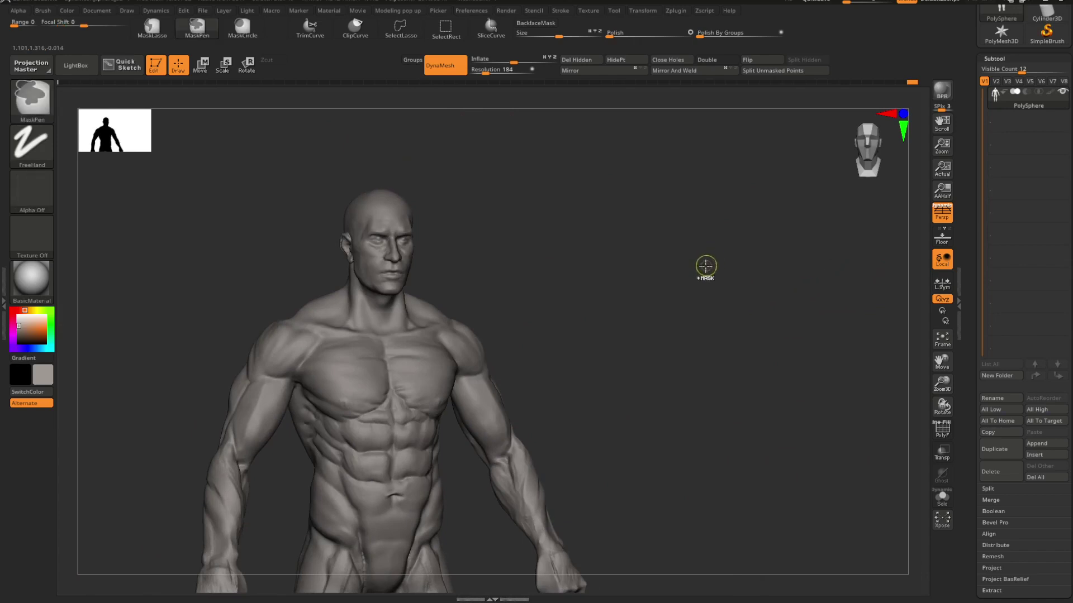
key(ctrl+shift)
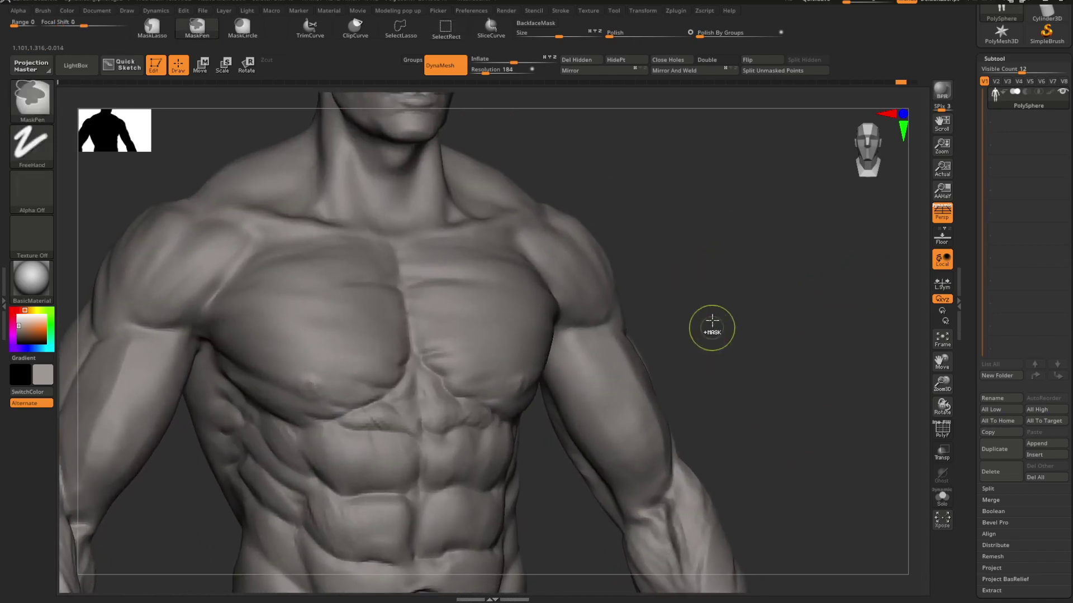
right_drag(711, 300, 737, 269)
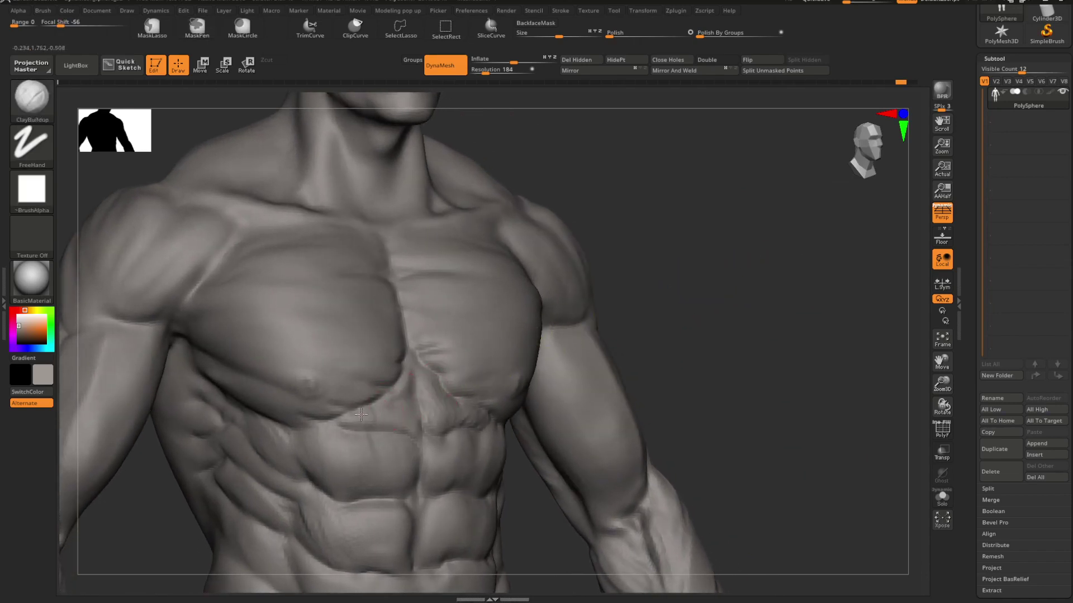
drag(382, 420, 389, 425)
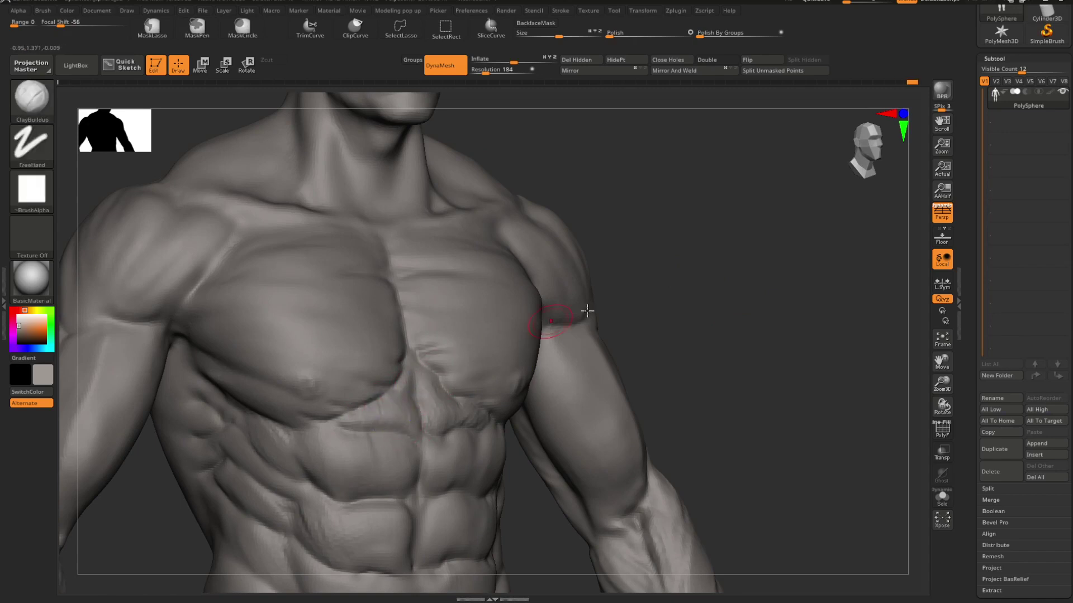
Step: Build up the second-row abdominal block on the figure's right with ClayBuildup, rounding its profile from the side
mouse_move(625, 313)
mouse_down()
mouse_move(670, 270)
mouse_move(624, 251)
mouse_move(623, 267)
mouse_move(615, 264)
mouse_move(637, 275)
mouse_move(617, 288)
mouse_move(612, 277)
mouse_move(646, 289)
mouse_move(650, 276)
mouse_move(658, 301)
mouse_move(663, 273)
mouse_move(644, 291)
mouse_move(652, 323)
mouse_move(682, 297)
mouse_move(693, 268)
mouse_move(721, 266)
mouse_move(564, 342)
mouse_move(525, 416)
mouse_move(548, 422)
mouse_up()
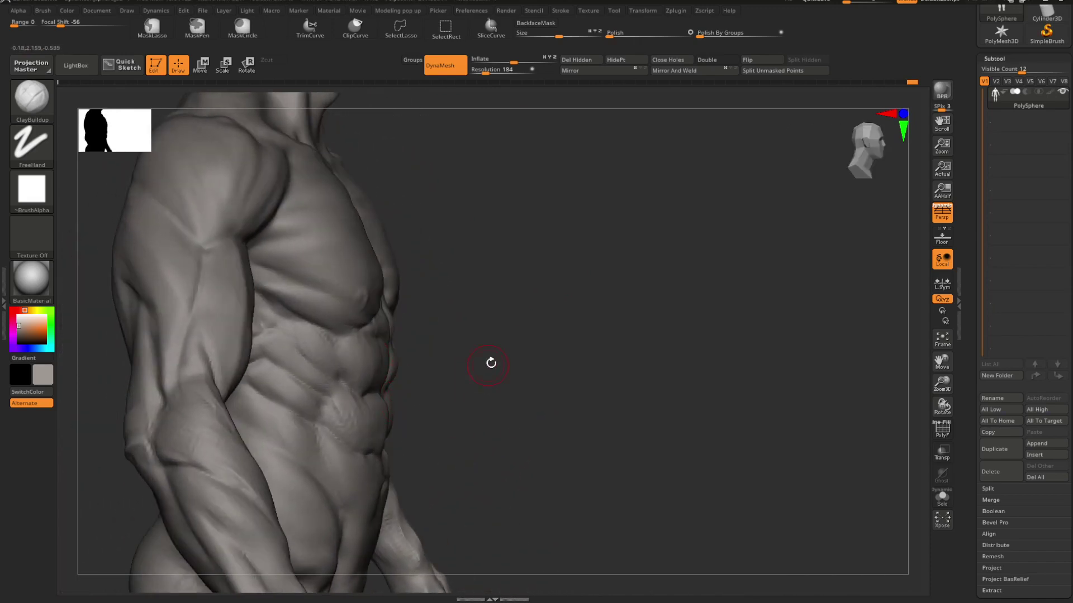
mouse_move(491, 363)
mouse_down()
mouse_move(548, 326)
mouse_move(553, 347)
mouse_move(413, 396)
mouse_up()
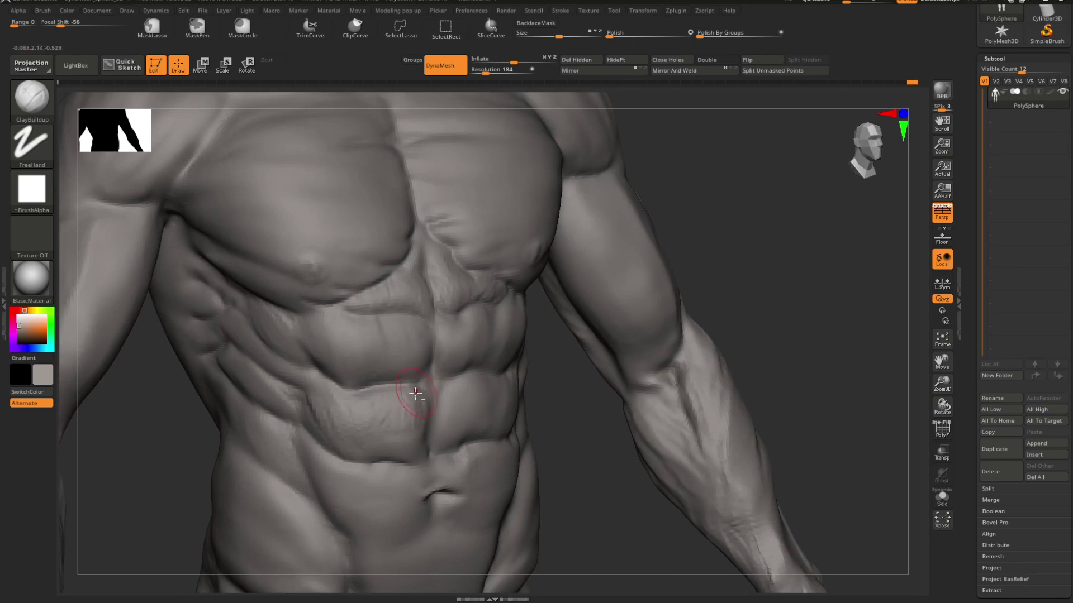
mouse_move(424, 403)
mouse_down()
mouse_move(567, 383)
mouse_move(603, 366)
mouse_up()
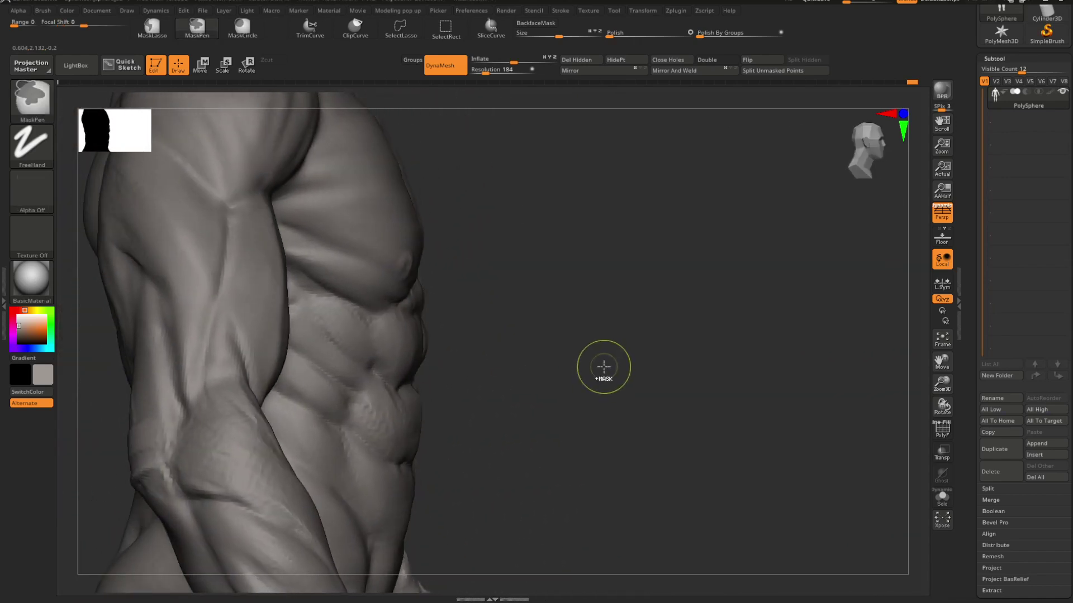
drag(450, 403, 573, 375)
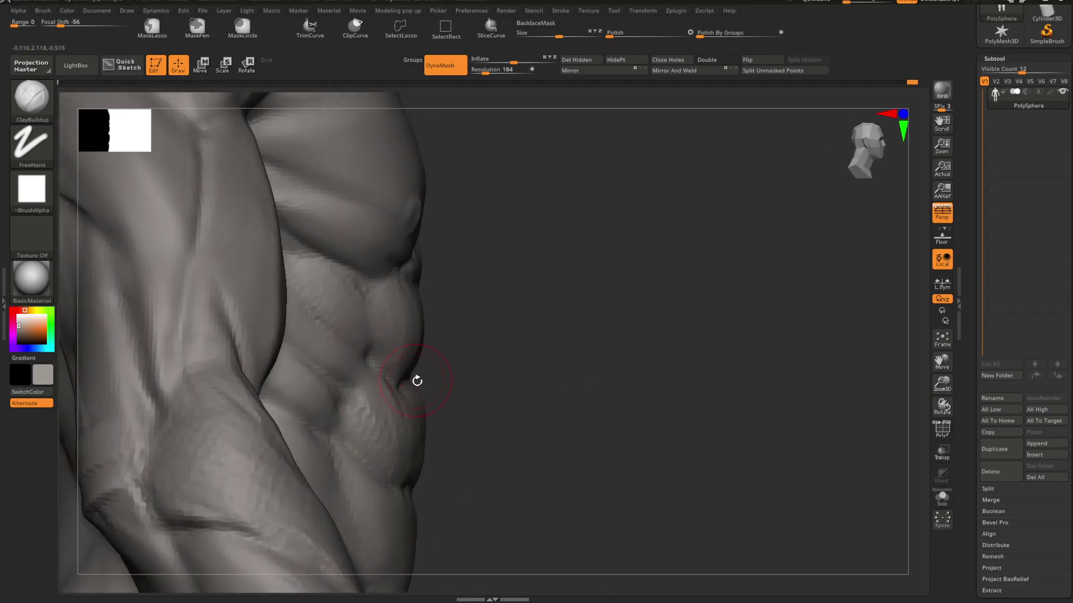
key(ctrl+shift)
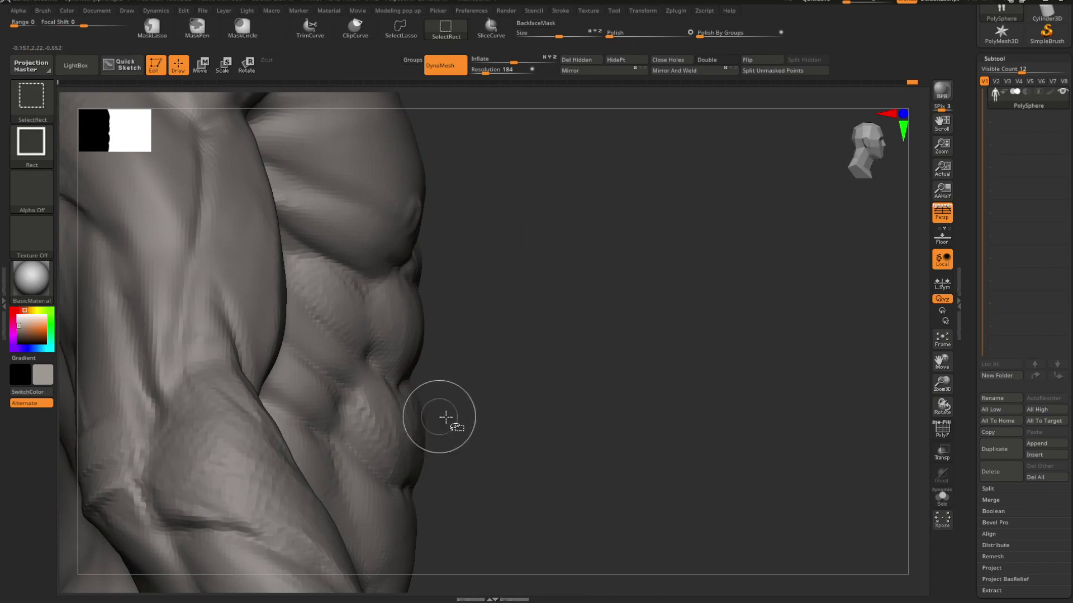
drag(445, 419, 506, 403)
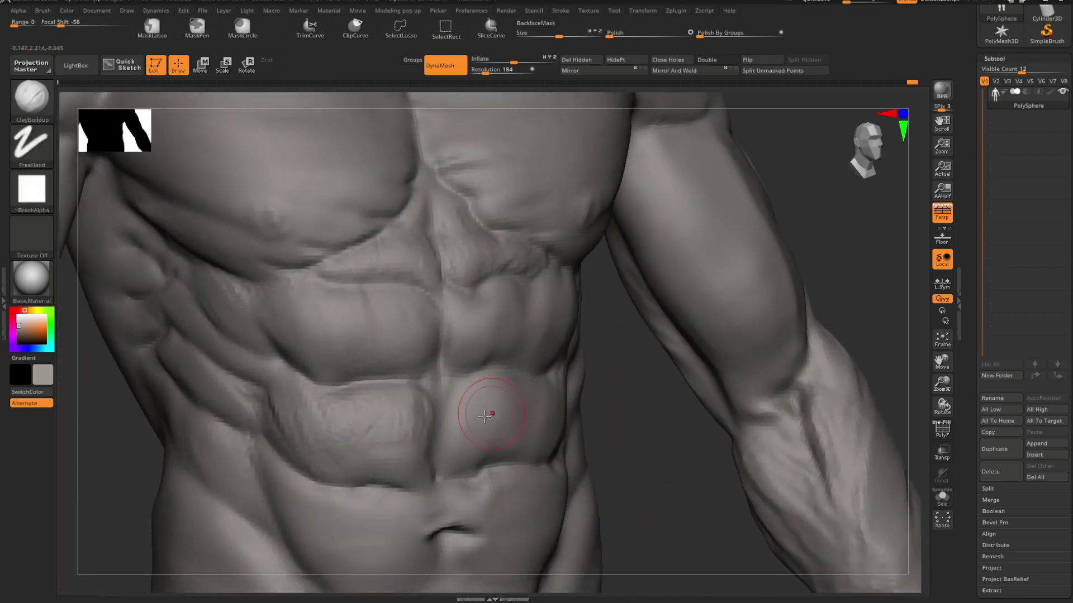
Step: Refine the abdominal midline groove from above the navel up to the first-row blocks with DamStandard
mouse_move(615, 428)
alt+mouse_down()
mouse_move(622, 355)
mouse_move(675, 319)
mouse_move(723, 316)
alt+mouse_up()
key(b)
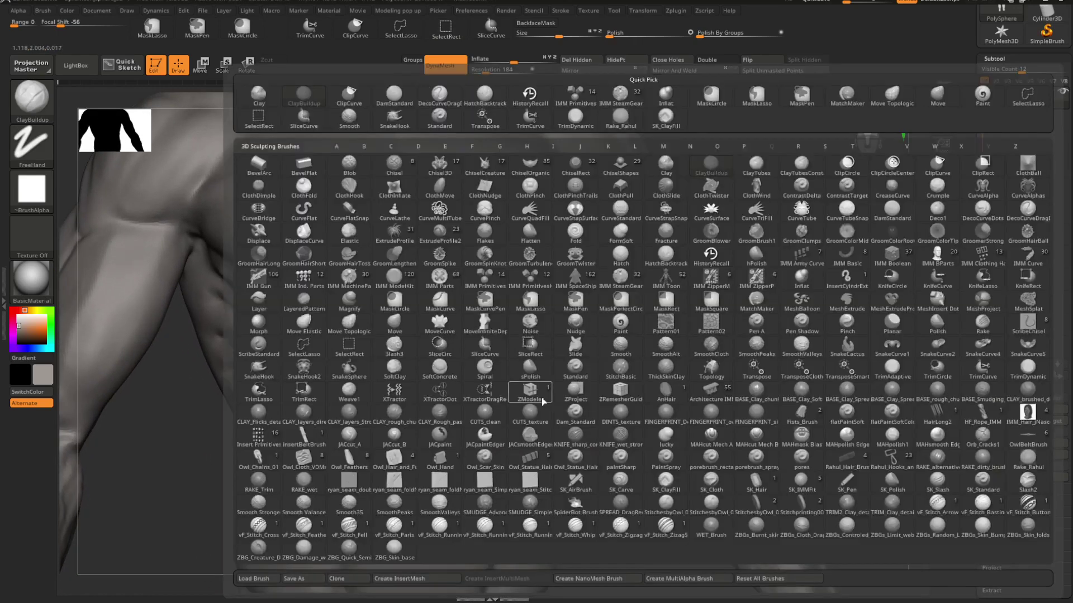
key(d)
key(s)
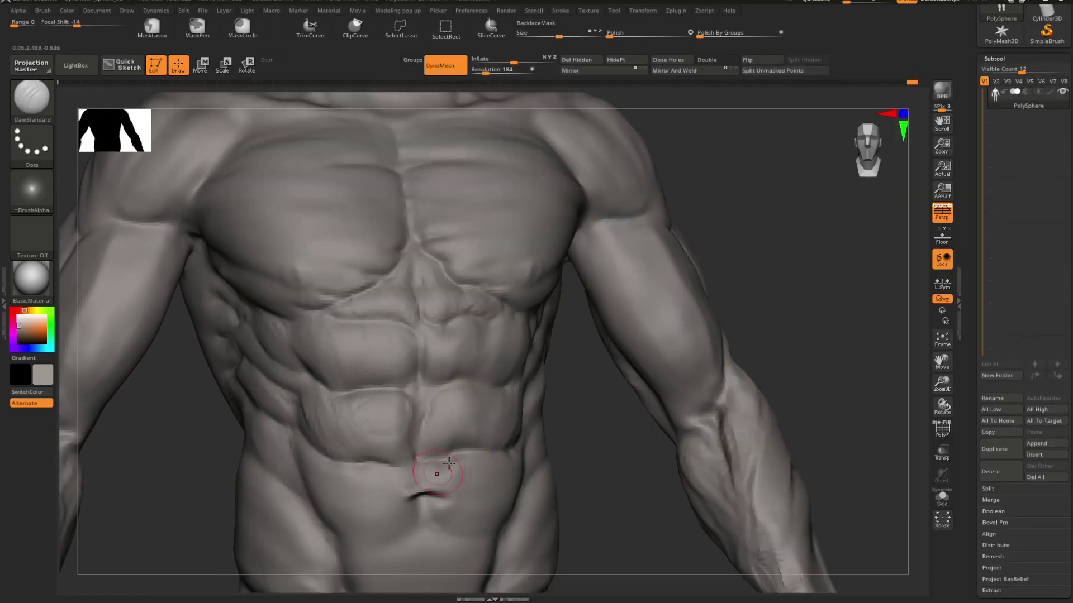
mouse_move(774, 297)
alt+mouse_down()
mouse_move(716, 255)
mouse_move(711, 287)
mouse_move(680, 319)
mouse_move(743, 247)
mouse_move(735, 261)
mouse_move(754, 274)
mouse_move(744, 269)
mouse_move(776, 258)
mouse_move(755, 261)
mouse_move(754, 232)
mouse_move(527, 318)
alt+mouse_up()
key(space)
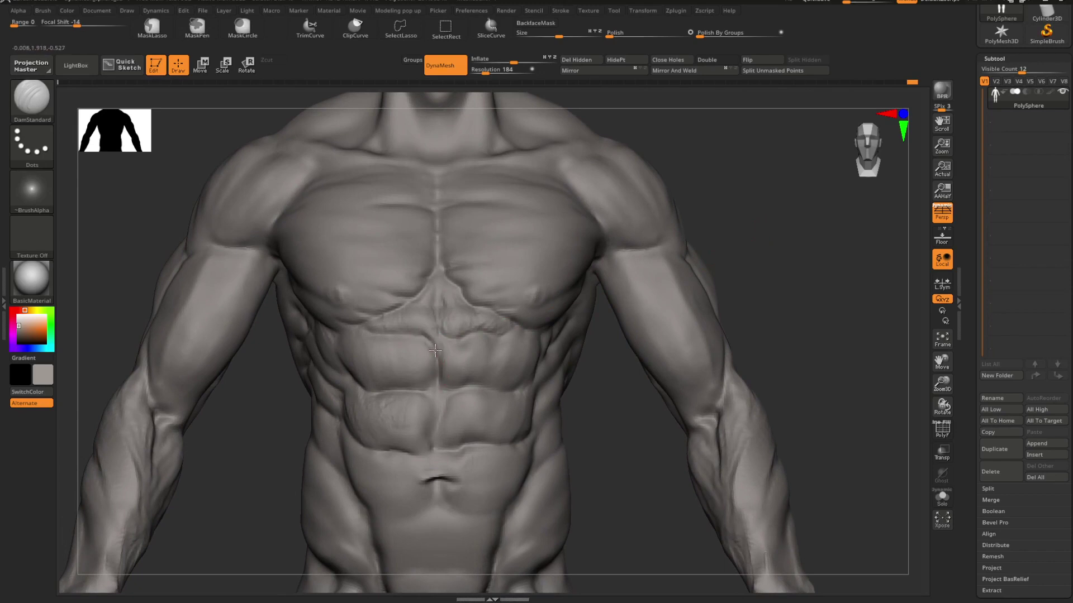
Step: Build up the inner part of the figure's left first-row abdominal block with ClayBuildup and smooth it
drag(601, 354, 615, 378)
key(b)
key(c)
key(b)
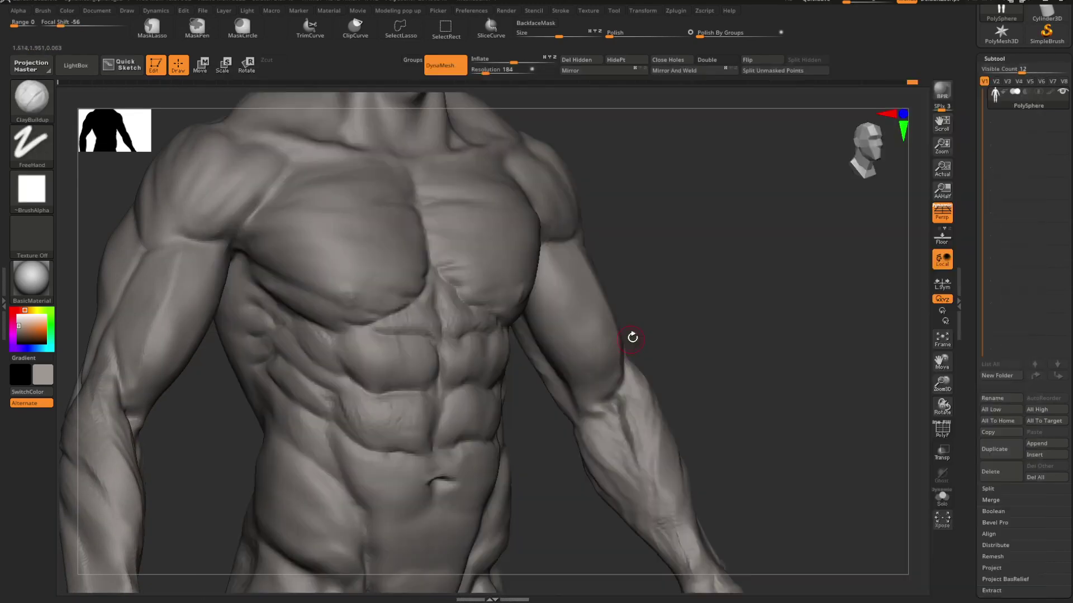
key(space)
drag(631, 335, 644, 335)
shift+drag(709, 281, 708, 292)
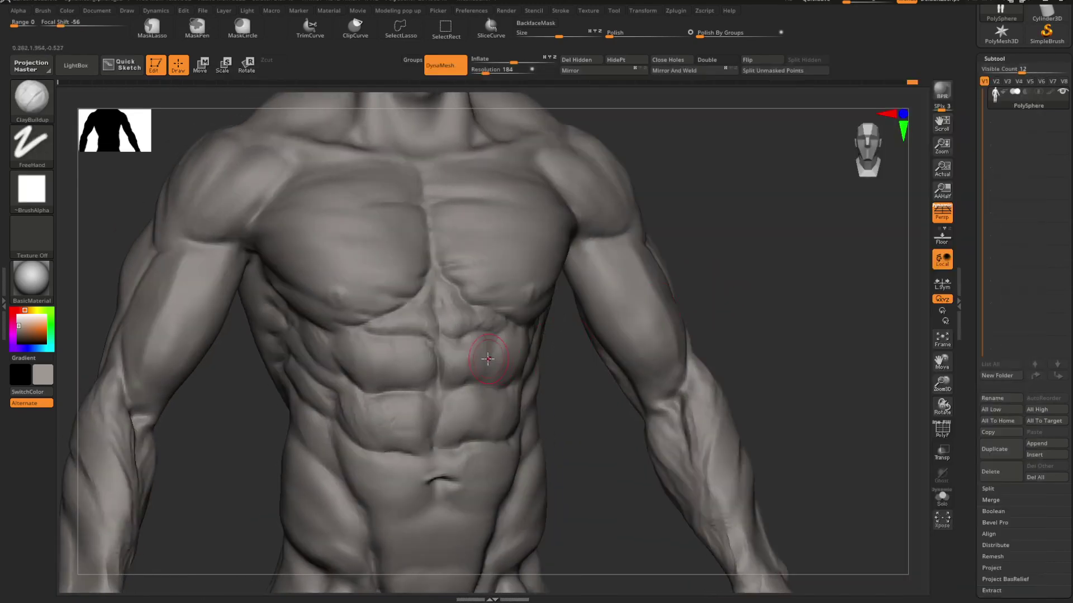
key(space)
key(shift+f)
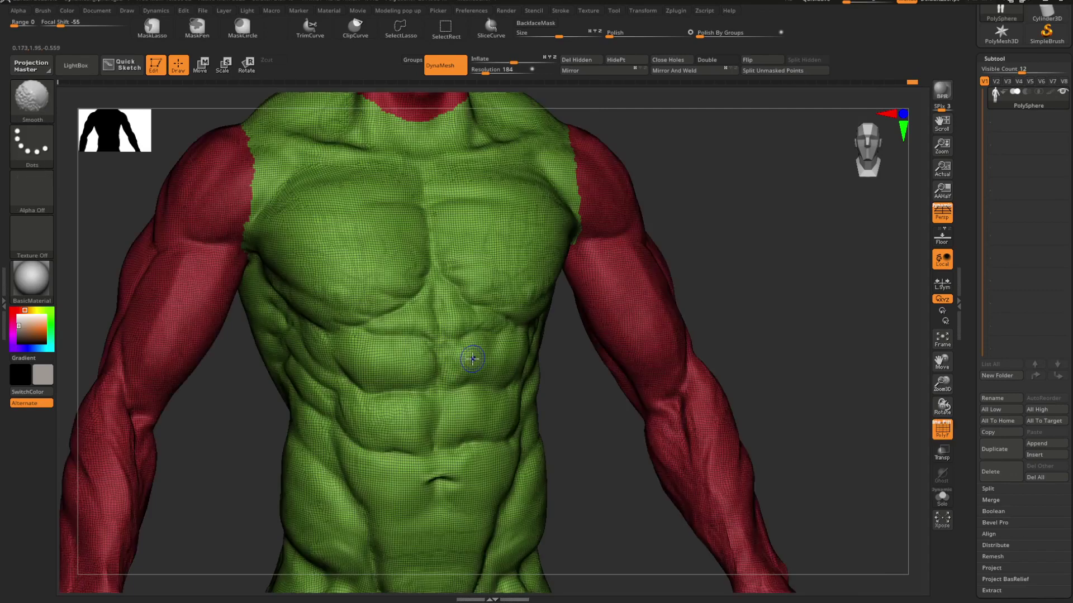
key(shift+f)
key(space)
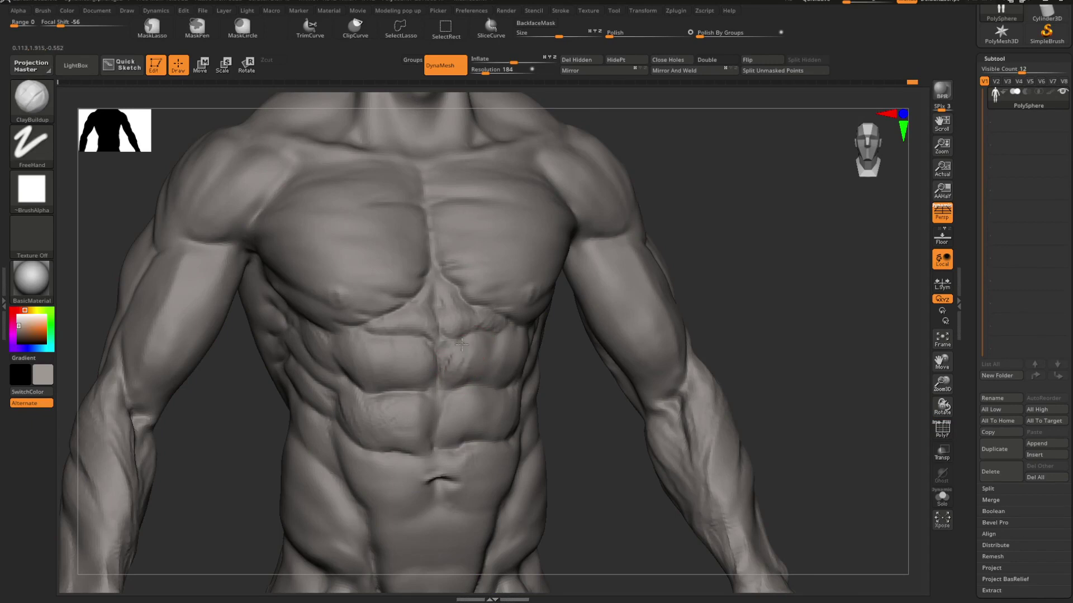
key(shift)
Step: Add ClayBuildup volume to the inner edge of the figure's right first-row abdominal block and smooth it
mouse_move(675, 282)
mouse_down()
mouse_move(732, 274)
mouse_move(672, 273)
mouse_move(635, 279)
mouse_move(680, 275)
mouse_move(640, 287)
mouse_up()
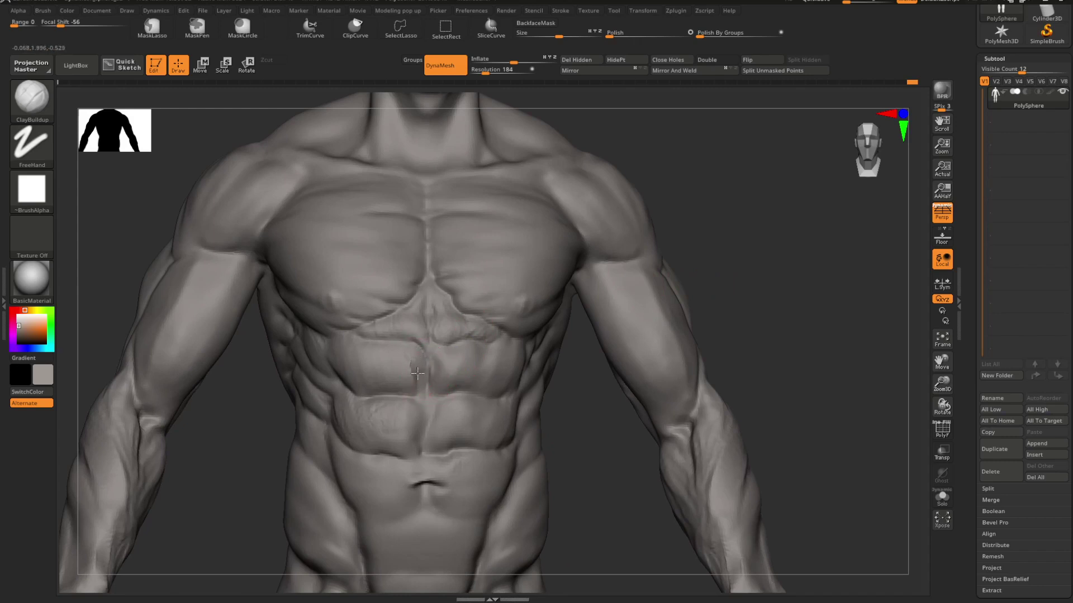
key(shift)
key(shift)
Step: Adjust the shoulder blade area of the back using Move Topological with an adjusted brush size
mouse_move(775, 260)
alt+mouse_down()
mouse_move(675, 216)
mouse_move(650, 237)
mouse_move(639, 270)
mouse_move(632, 242)
mouse_move(662, 236)
mouse_move(641, 242)
mouse_move(632, 266)
mouse_move(632, 248)
mouse_move(694, 297)
mouse_move(679, 302)
alt+mouse_up()
mouse_move(567, 397)
mouse_down()
mouse_move(596, 401)
mouse_move(554, 354)
mouse_move(589, 337)
mouse_move(562, 330)
mouse_move(698, 309)
mouse_move(699, 287)
mouse_move(726, 326)
mouse_move(684, 305)
mouse_move(641, 310)
mouse_up()
key(b)
key(m)
key(t)
right_click(606, 319)
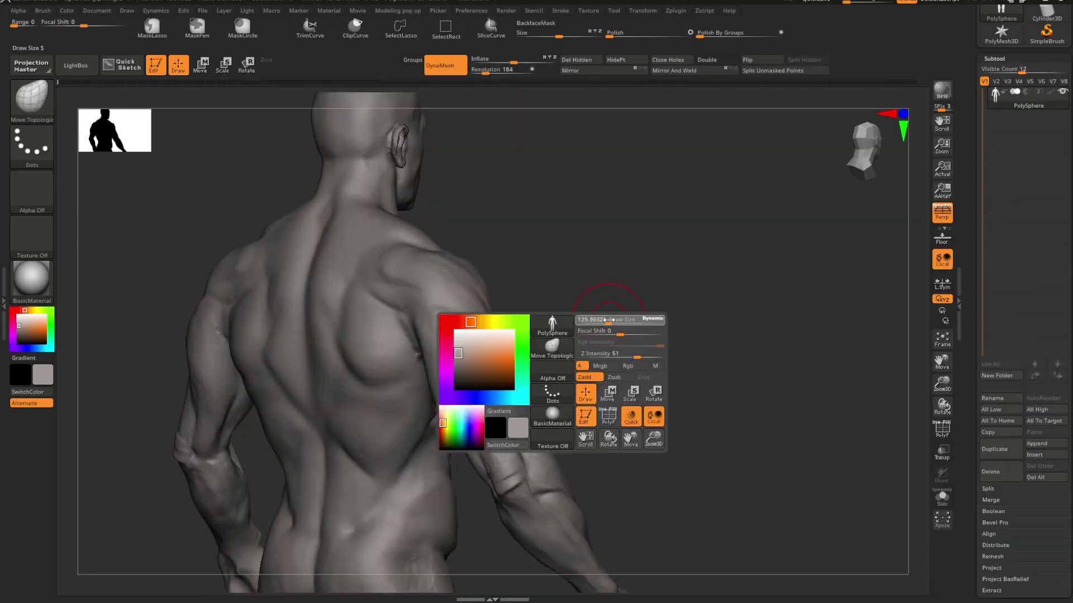
right_click(349, 361)
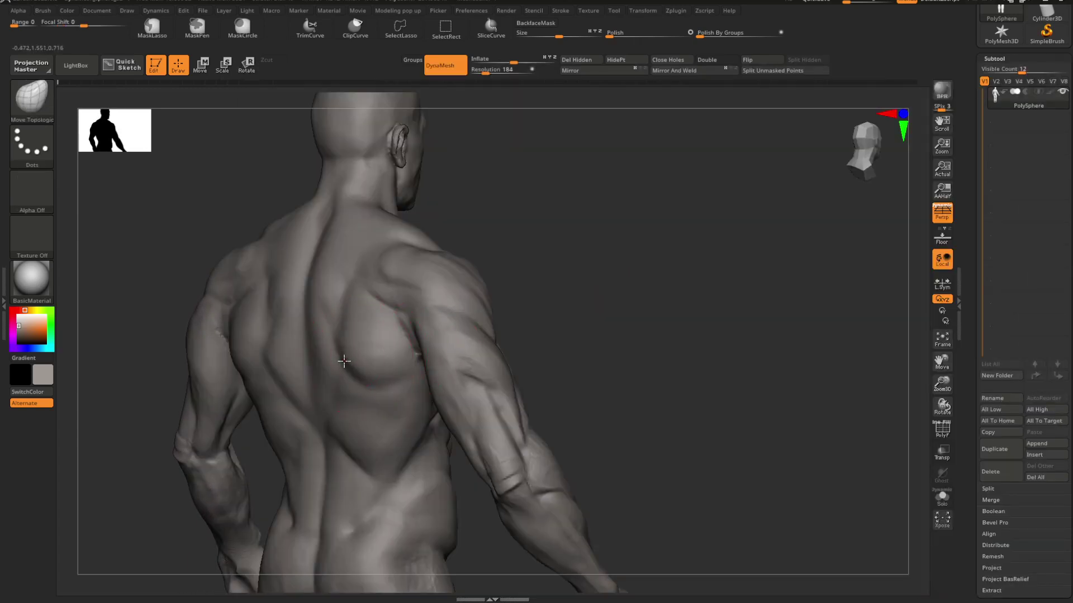
mouse_move(360, 373)
mouse_down()
mouse_move(572, 285)
mouse_move(609, 287)
mouse_move(581, 299)
mouse_move(608, 307)
mouse_up()
key(ctrl+shift)
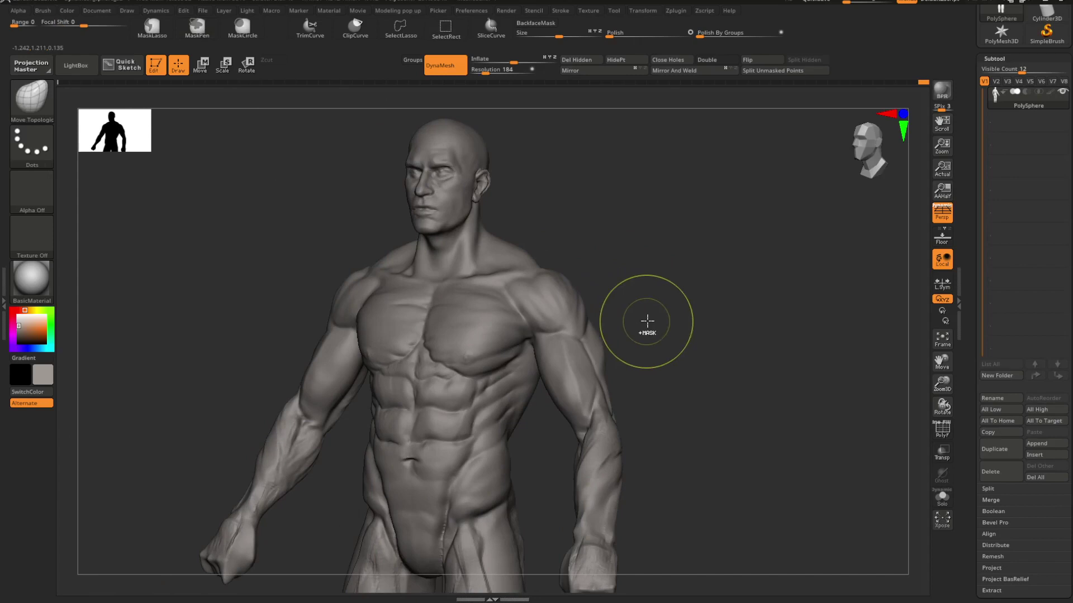
key(ctrl+shift)
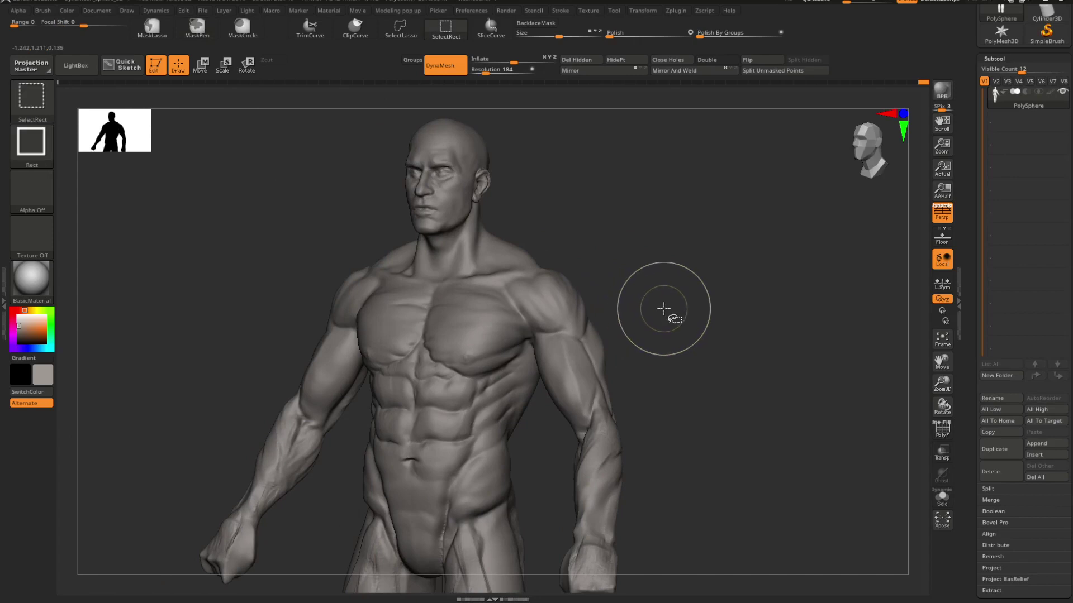
key(ctrl)
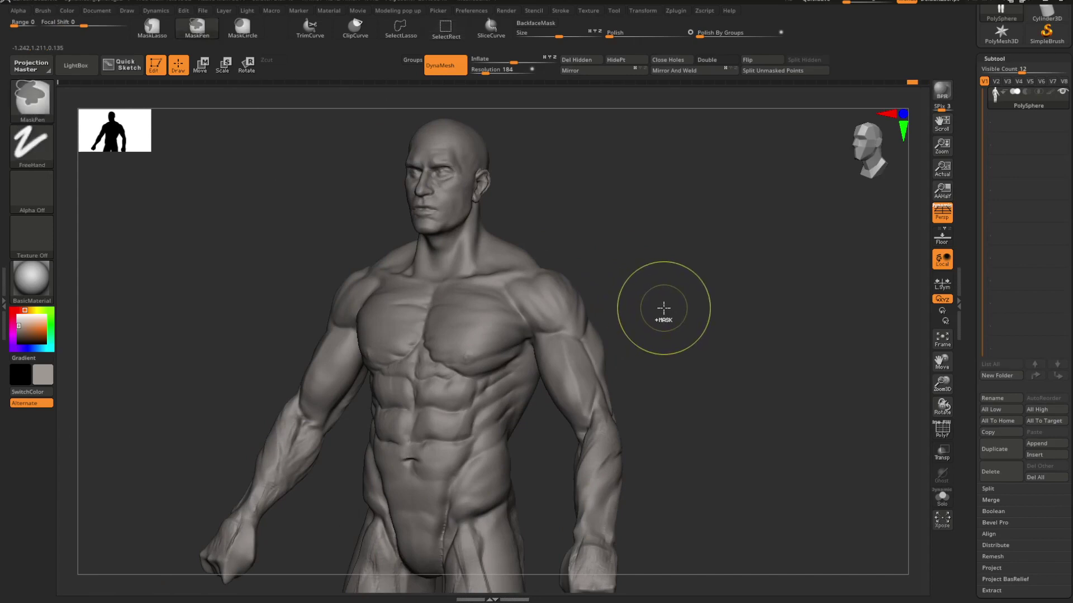
mouse_move(665, 305)
mouse_down()
mouse_move(431, 336)
mouse_move(562, 318)
mouse_move(607, 297)
mouse_up()
key(ctrl)
key(ctrl)
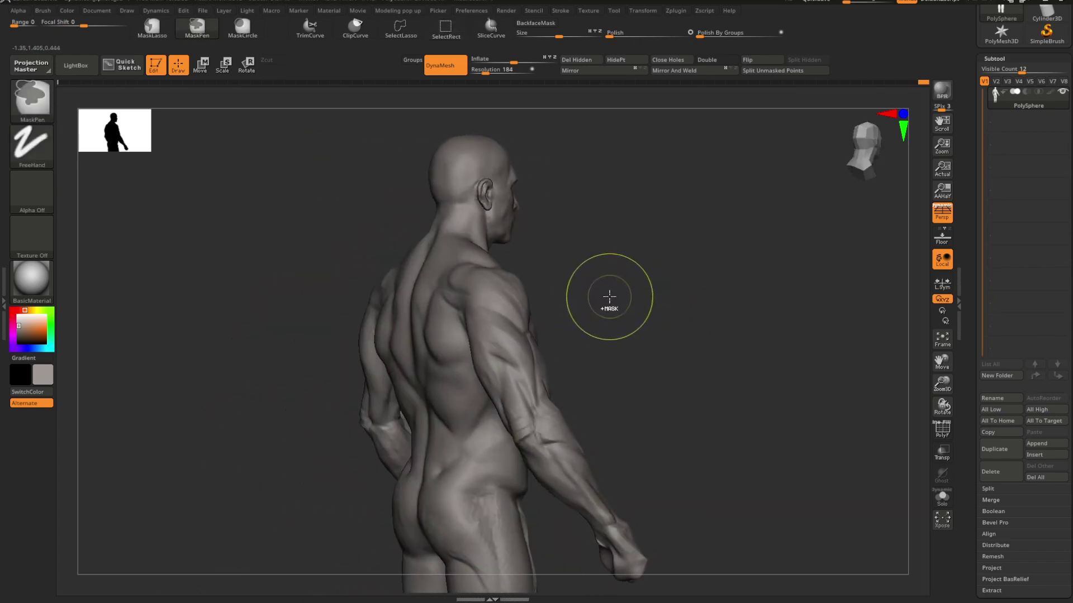
key(ctrl+shift)
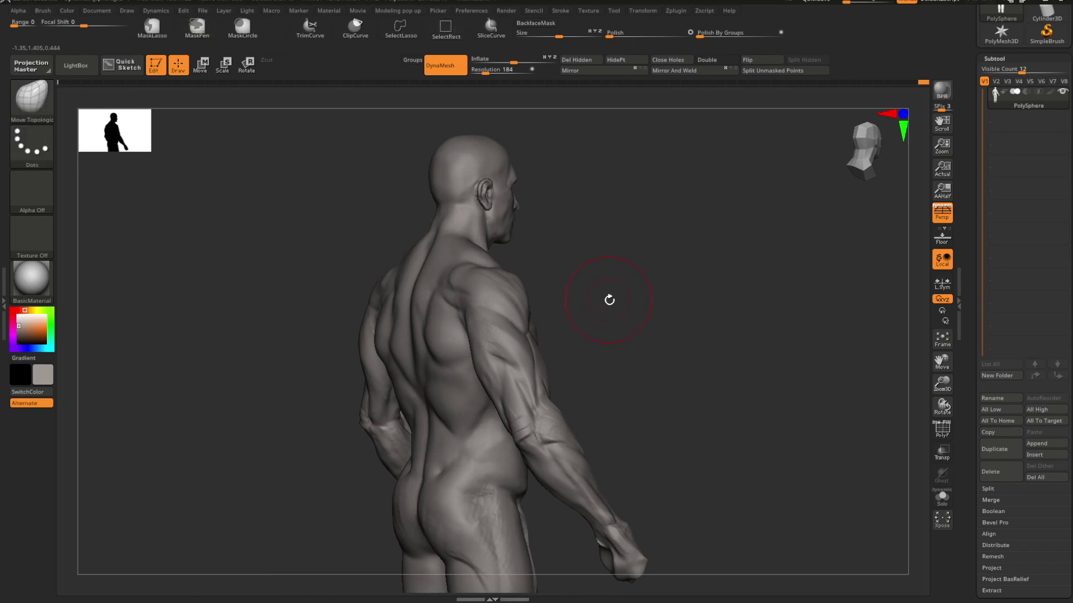
Step: Adjust the outer back contour beside the rear armpits with Move Topological
drag(609, 299, 480, 346)
drag(570, 300, 510, 319)
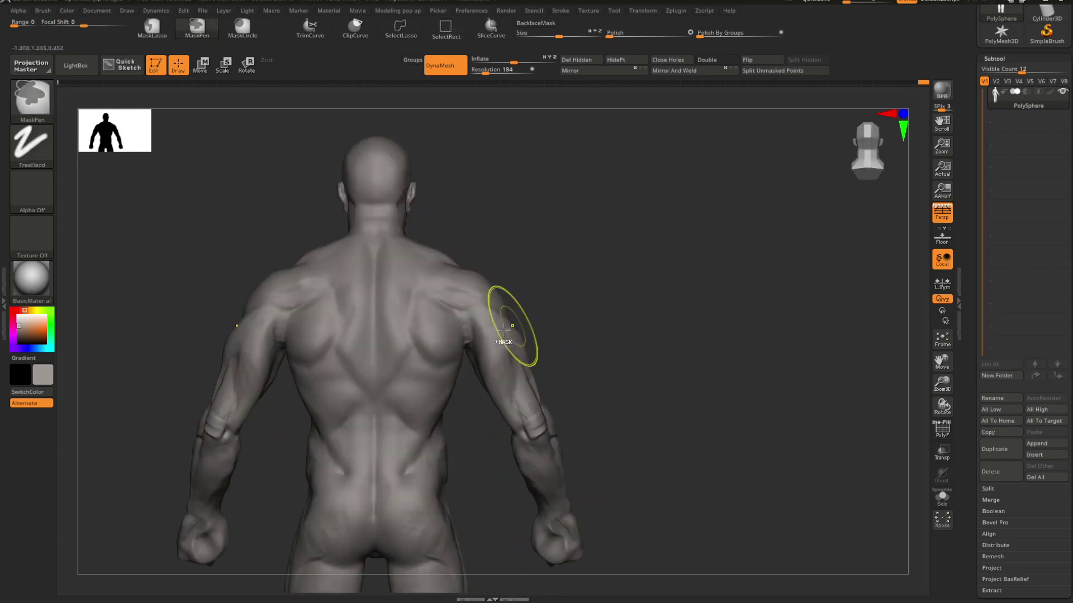
drag(606, 291, 508, 318)
mouse_move(602, 289)
mouse_down()
mouse_move(642, 302)
mouse_move(613, 304)
mouse_move(601, 321)
mouse_move(634, 330)
mouse_move(480, 338)
mouse_up()
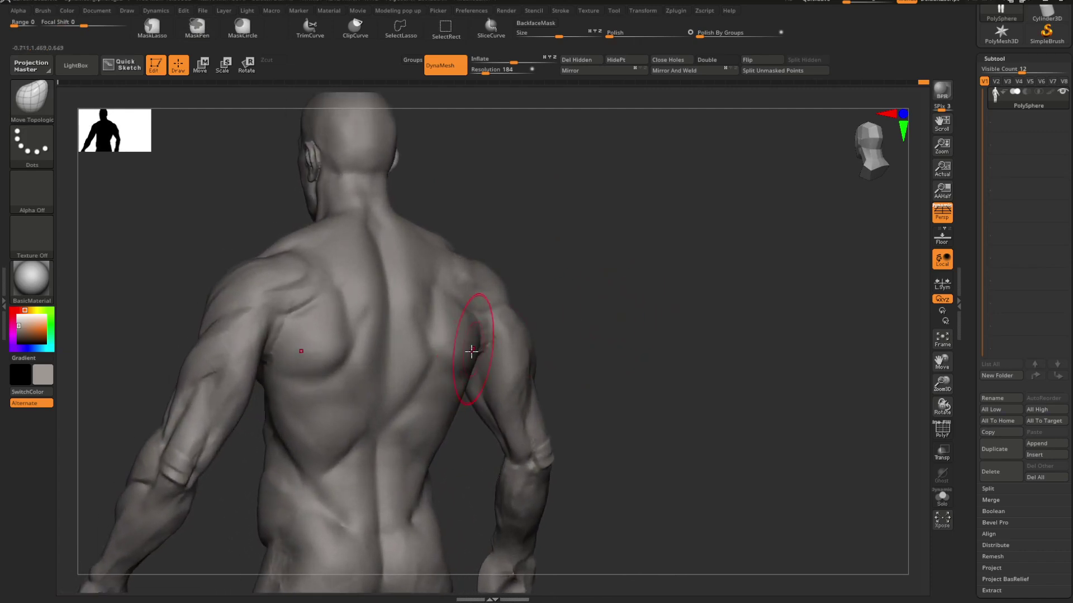
mouse_move(574, 295)
mouse_down()
mouse_move(594, 285)
mouse_move(572, 258)
mouse_move(595, 295)
mouse_up()
scroll(586, 294, up, 5)
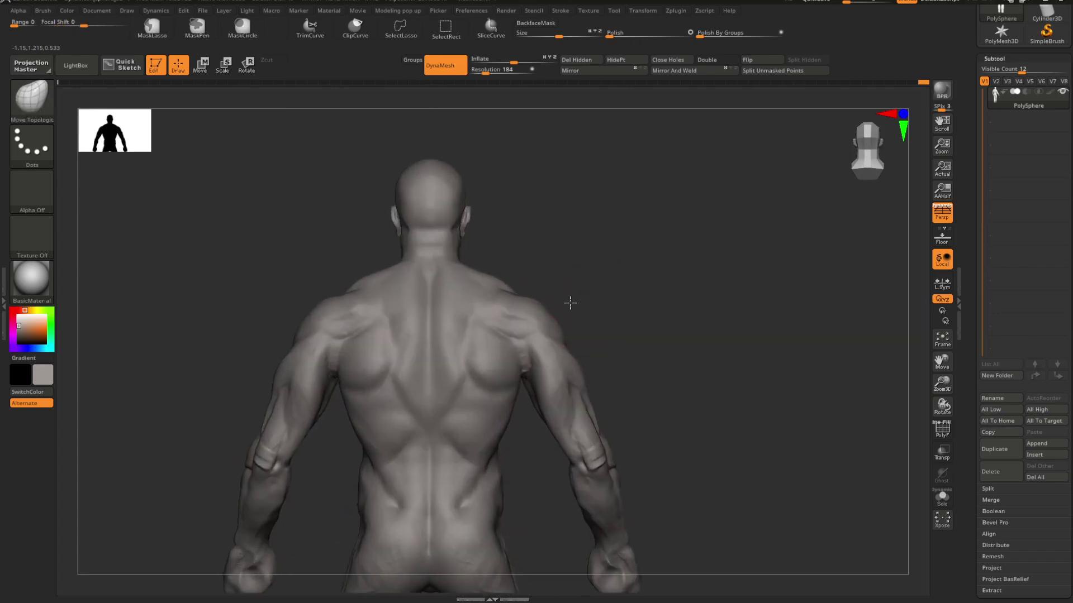
Step: Resize the Move Topological brush and refine the transition from the trapezius to the top of the shoulders
key(space)
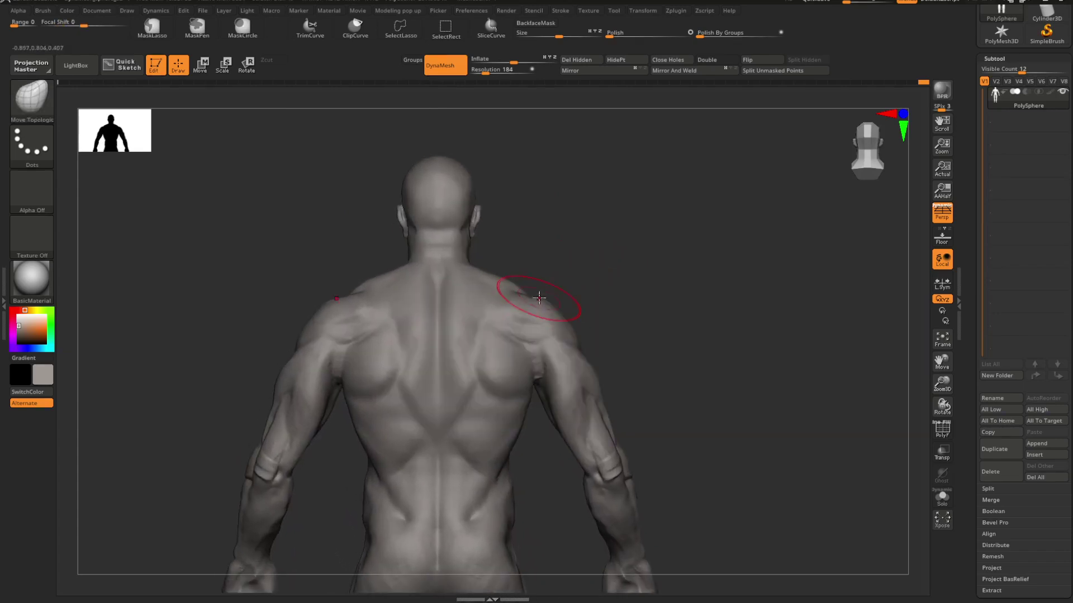
drag(592, 286, 585, 288)
key(space)
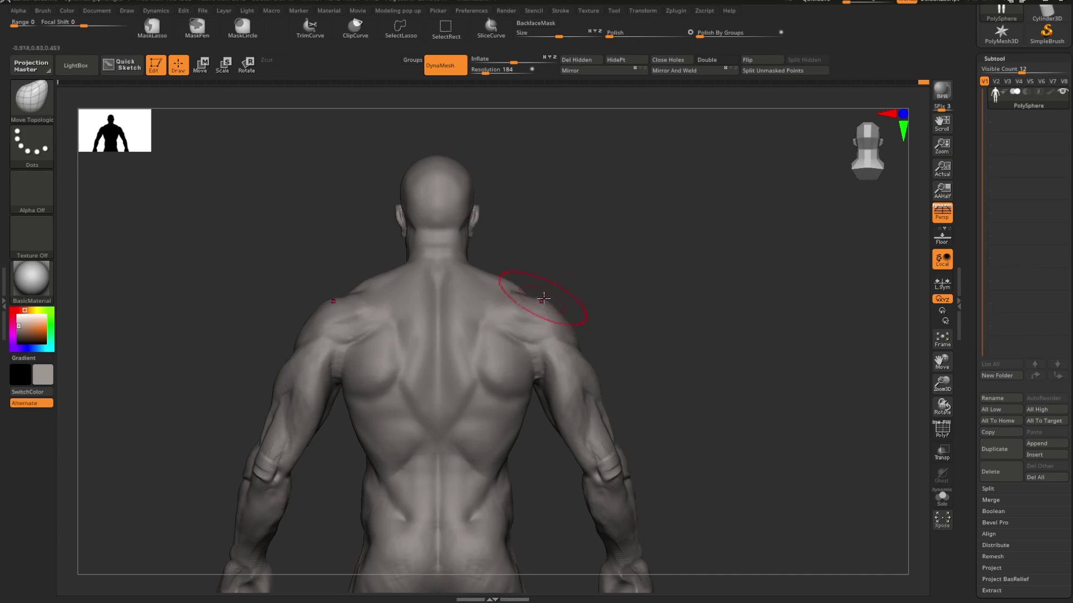
mouse_move(624, 297)
mouse_down()
mouse_move(771, 282)
mouse_move(658, 274)
mouse_move(620, 304)
mouse_move(687, 304)
mouse_move(539, 318)
mouse_move(596, 333)
mouse_move(642, 311)
mouse_move(567, 322)
mouse_up()
key(ctrl)
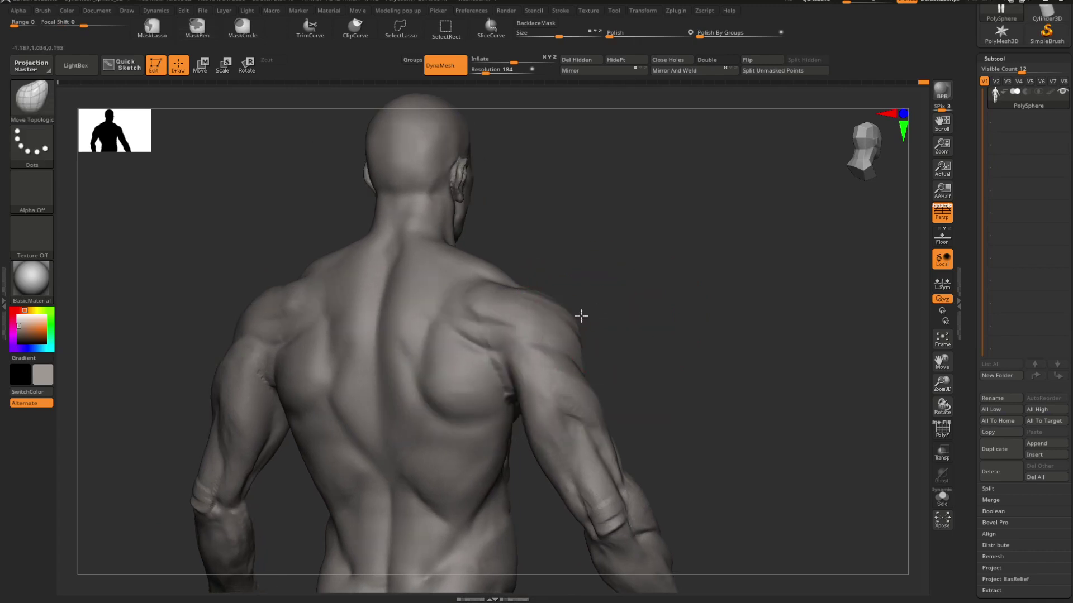
Step: Reshape the rounded deltoid contour with Move Topological, checking it from the front, side and back
shift+drag(644, 307, 582, 297)
alt+drag(491, 290, 416, 313)
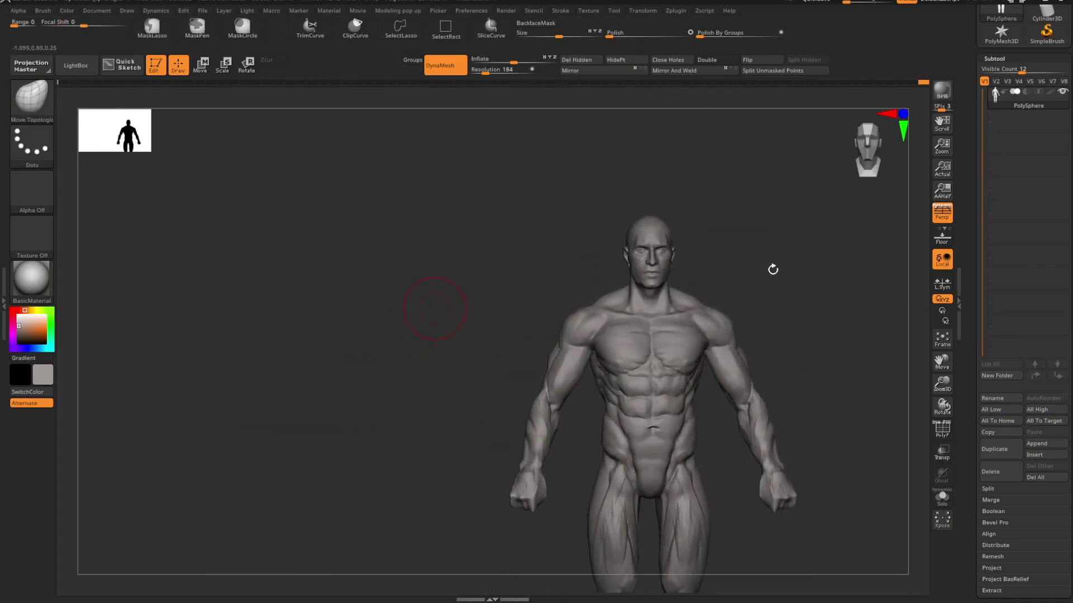
alt+drag(773, 268, 630, 247)
drag(679, 275, 570, 341)
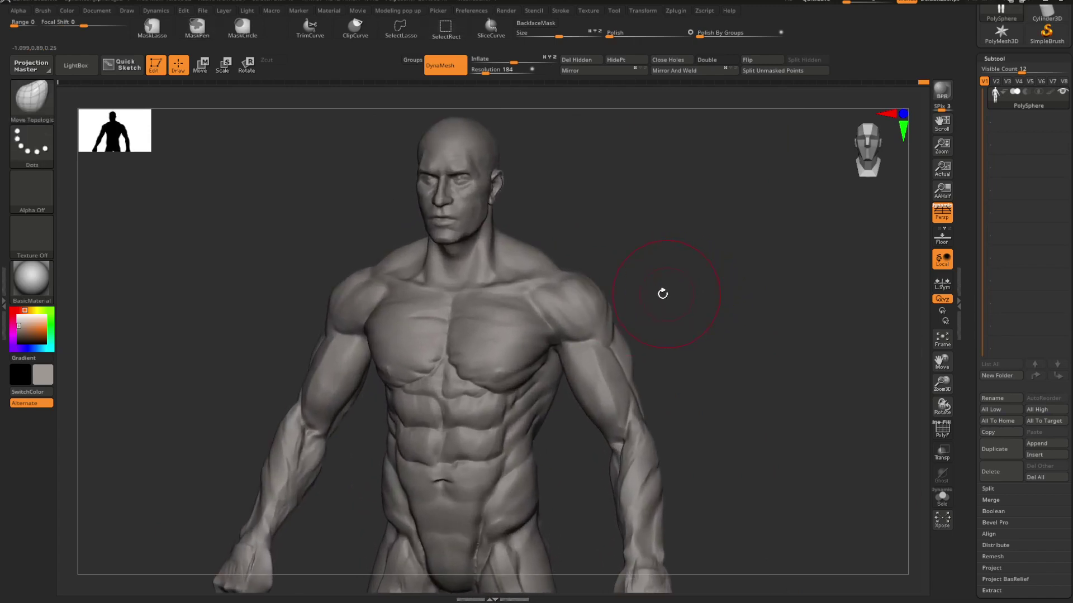
drag(650, 290, 648, 296)
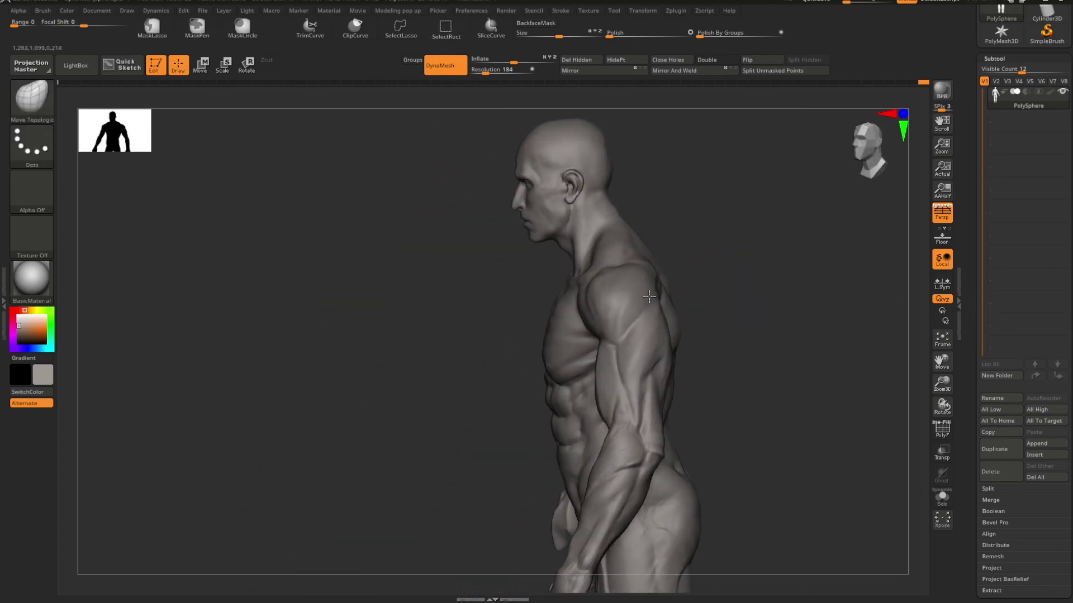
mouse_move(595, 318)
mouse_down()
mouse_move(584, 270)
mouse_move(548, 311)
mouse_move(551, 330)
mouse_up()
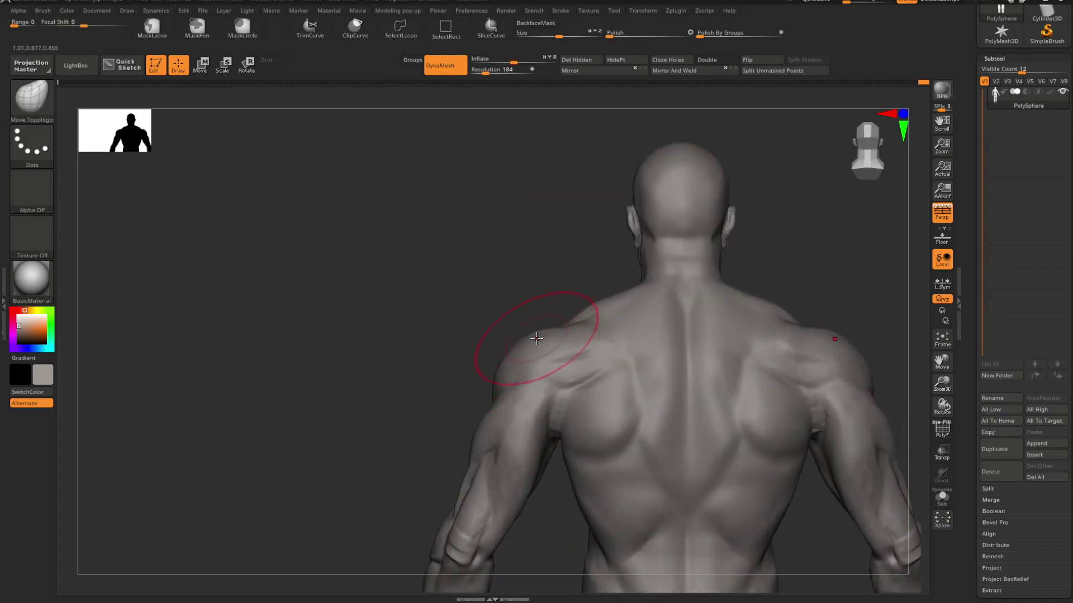
mouse_move(522, 331)
mouse_down()
mouse_move(706, 296)
mouse_move(646, 290)
mouse_move(689, 321)
mouse_move(659, 347)
mouse_move(648, 330)
mouse_move(670, 316)
mouse_move(642, 313)
mouse_move(692, 302)
mouse_up()
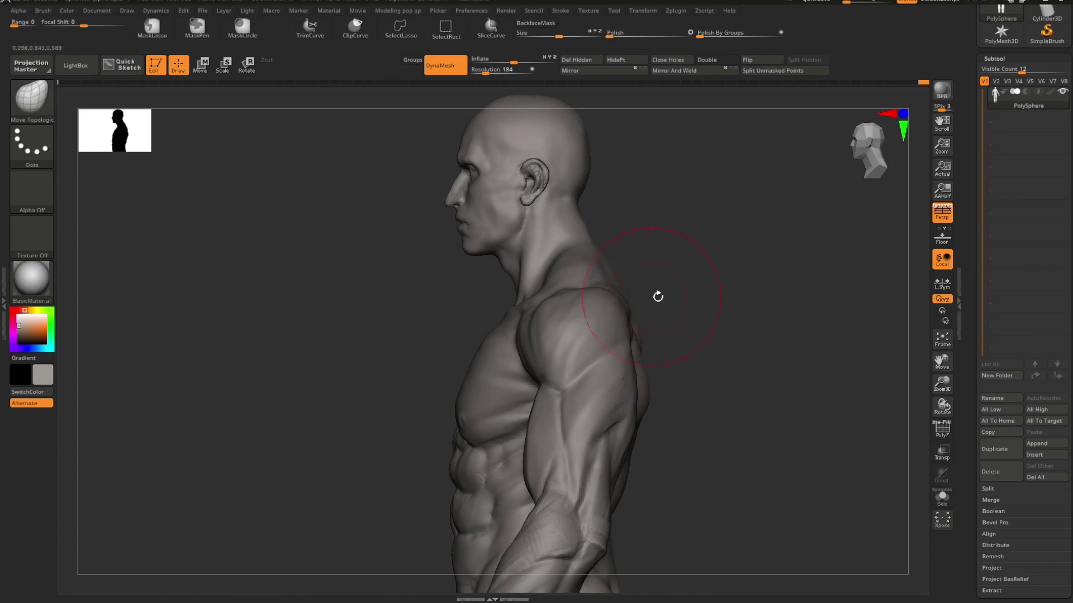
mouse_move(695, 283)
mouse_down()
mouse_move(687, 307)
mouse_move(603, 318)
mouse_move(608, 263)
mouse_move(540, 350)
mouse_move(419, 280)
mouse_move(258, 225)
mouse_up()
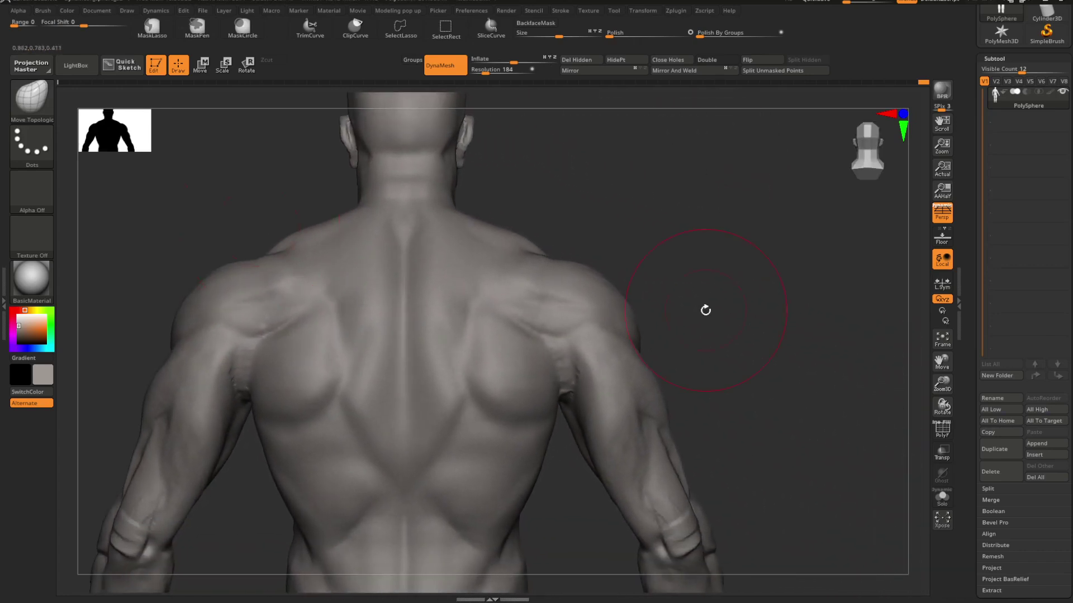
Step: Fill out the rear armpit and upper triceps area with ClayBuildup, undo the excess stroke and smooth the surface
key(space)
mouse_move(706, 310)
mouse_down()
mouse_move(691, 310)
mouse_move(706, 331)
mouse_move(702, 310)
mouse_move(553, 343)
mouse_up()
key(b)
key(c)
key(b)
alt+drag(688, 323, 705, 309)
key(space)
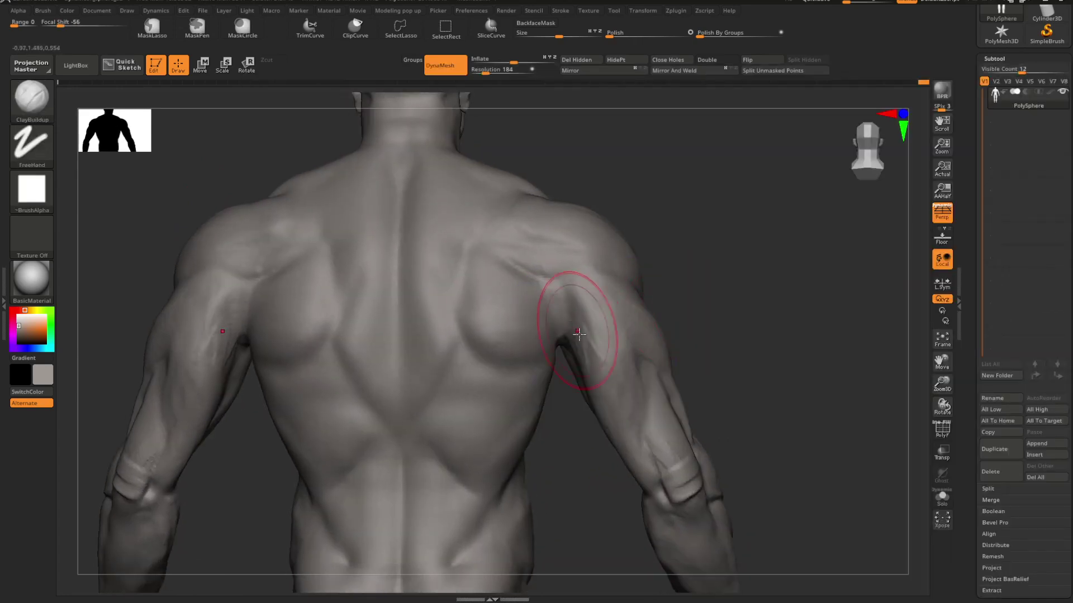
key(space)
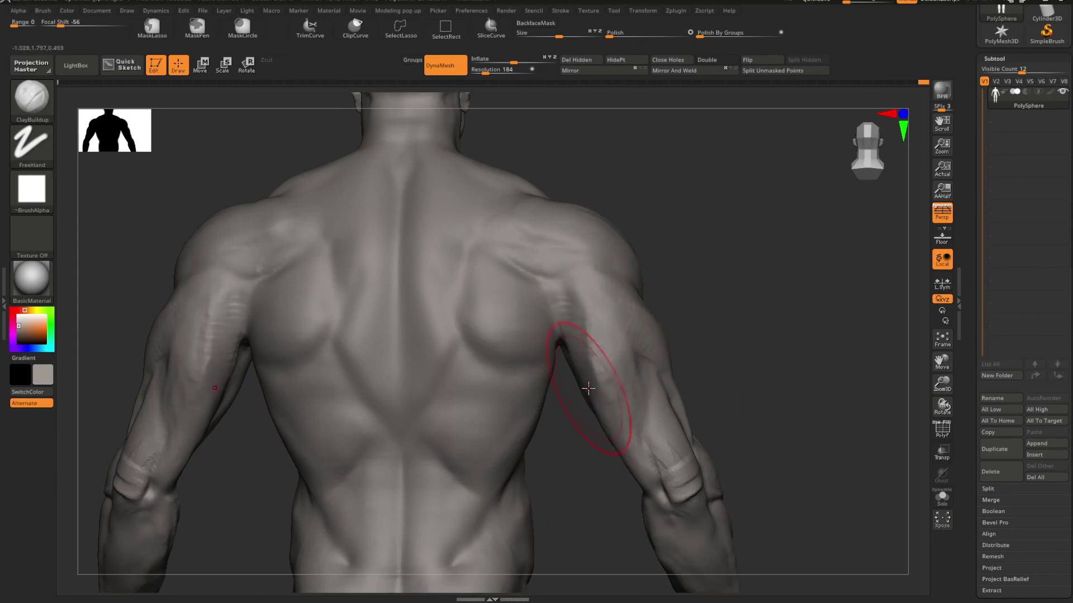
key(ctrl+z)
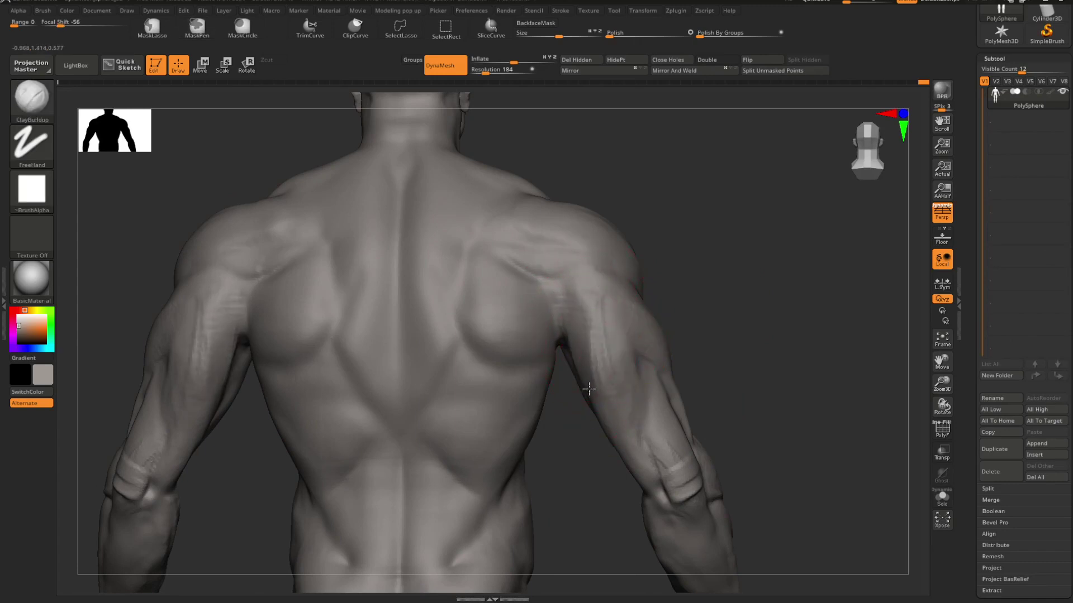
key(shift)
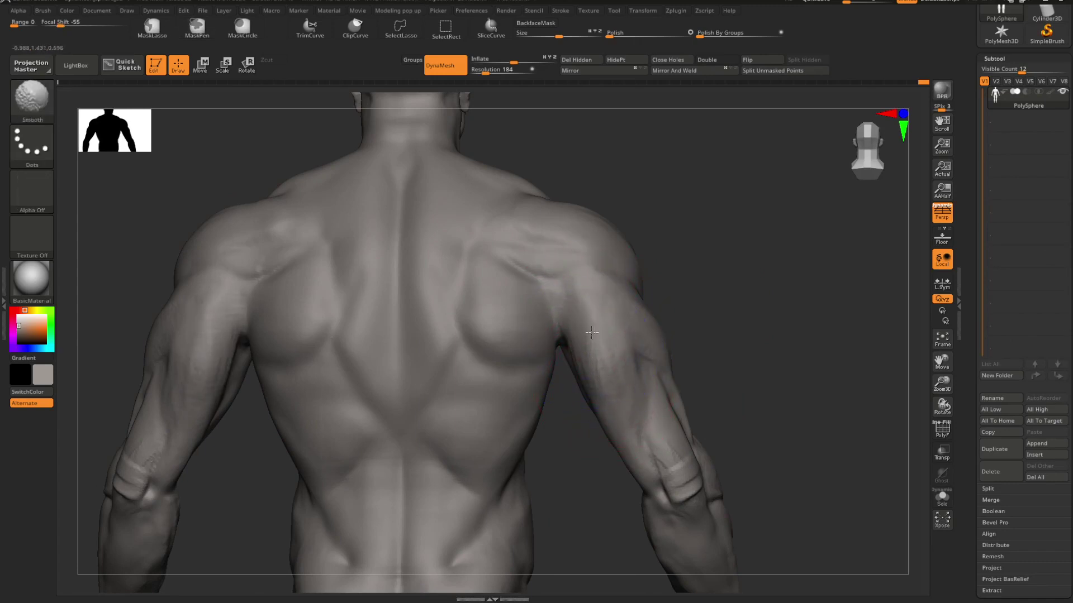
Step: Reshape the rear deltoid and upper arm contour with Move Topological using an adjusted brush size
mouse_move(670, 306)
mouse_down()
mouse_move(696, 289)
mouse_move(672, 297)
mouse_move(707, 317)
mouse_move(783, 304)
mouse_move(733, 281)
mouse_move(704, 305)
mouse_move(738, 318)
mouse_move(692, 284)
mouse_move(725, 300)
mouse_move(689, 328)
mouse_move(804, 309)
mouse_move(719, 330)
mouse_move(712, 319)
mouse_move(653, 340)
mouse_move(669, 330)
mouse_move(518, 334)
mouse_move(631, 292)
mouse_up()
key(b)
key(m)
key(t)
key(space)
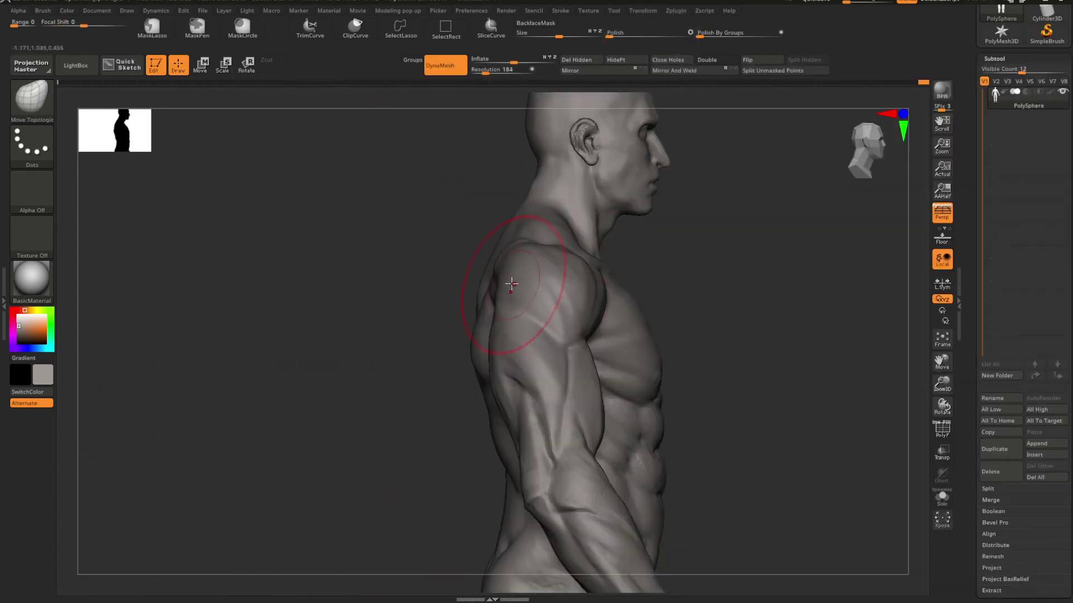
drag(509, 274, 543, 337)
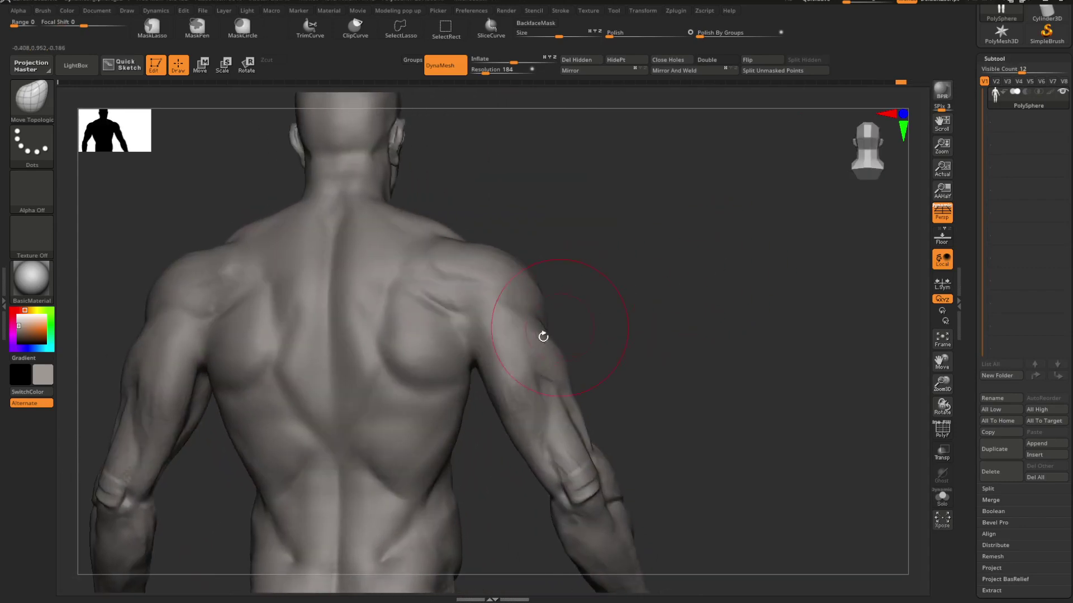
key(space)
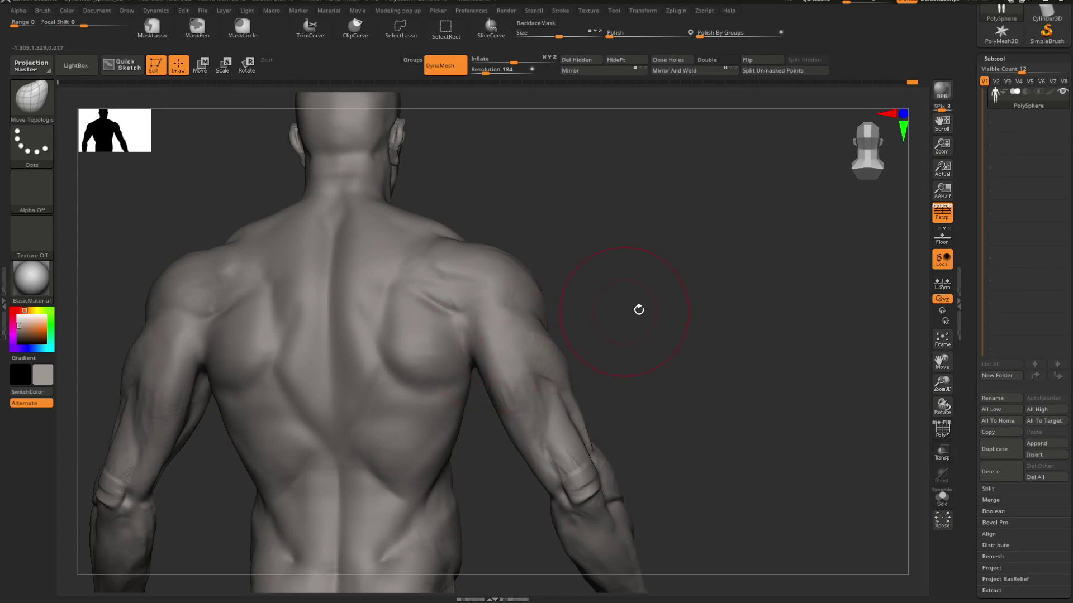
Step: Smooth the crease between the rear deltoid, armpit and shoulder blade
mouse_move(638, 309)
mouse_down()
mouse_move(599, 324)
mouse_move(732, 344)
mouse_move(690, 330)
mouse_move(747, 319)
mouse_move(639, 338)
mouse_move(701, 328)
mouse_move(682, 308)
mouse_move(727, 295)
mouse_move(754, 307)
mouse_move(745, 328)
mouse_move(578, 323)
mouse_up()
right_click(746, 328)
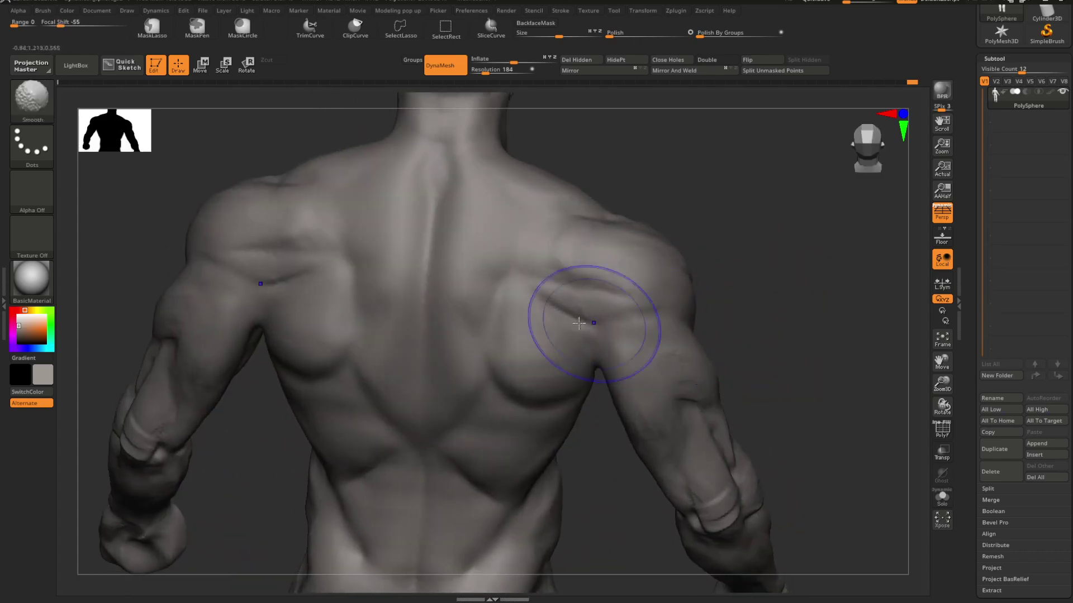
mouse_move(715, 257)
mouse_down()
mouse_move(732, 247)
mouse_move(780, 295)
mouse_move(729, 274)
mouse_move(715, 303)
mouse_move(649, 303)
mouse_move(854, 263)
mouse_move(673, 287)
mouse_move(715, 291)
mouse_move(618, 294)
mouse_move(762, 309)
mouse_move(640, 323)
mouse_up()
Step: Raise the trapezius line at the base of the neck with a resized Move Topological brush
key(space)
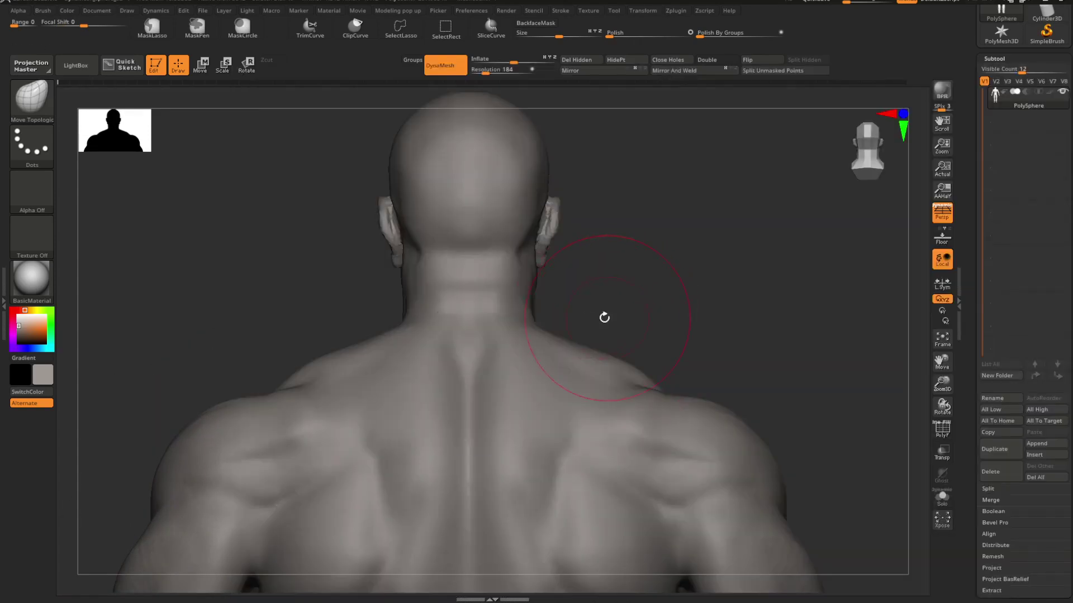
drag(530, 321, 529, 315)
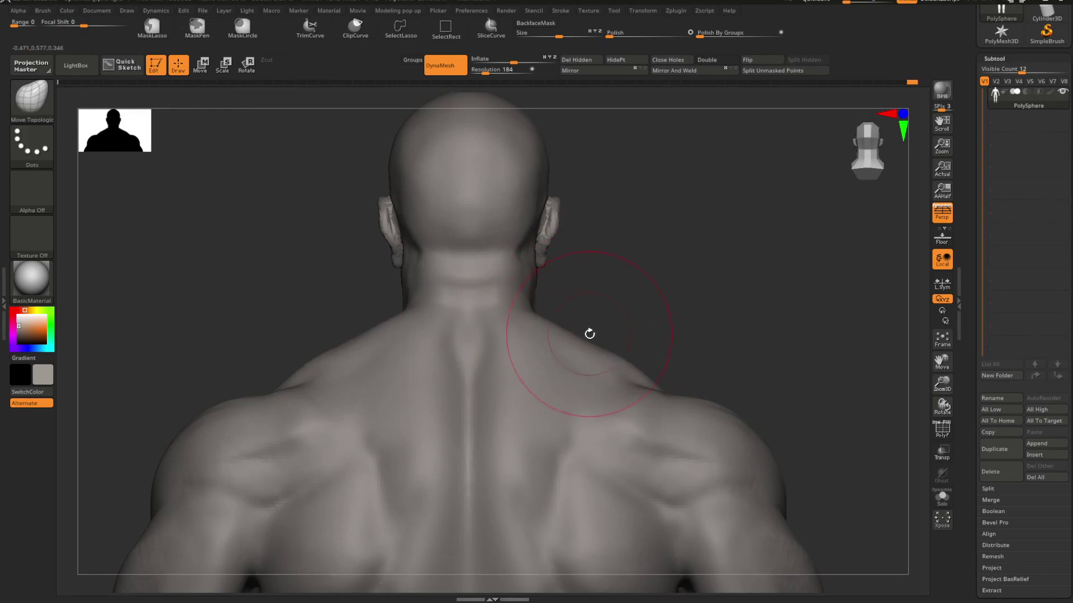
alt+drag(627, 326, 700, 282)
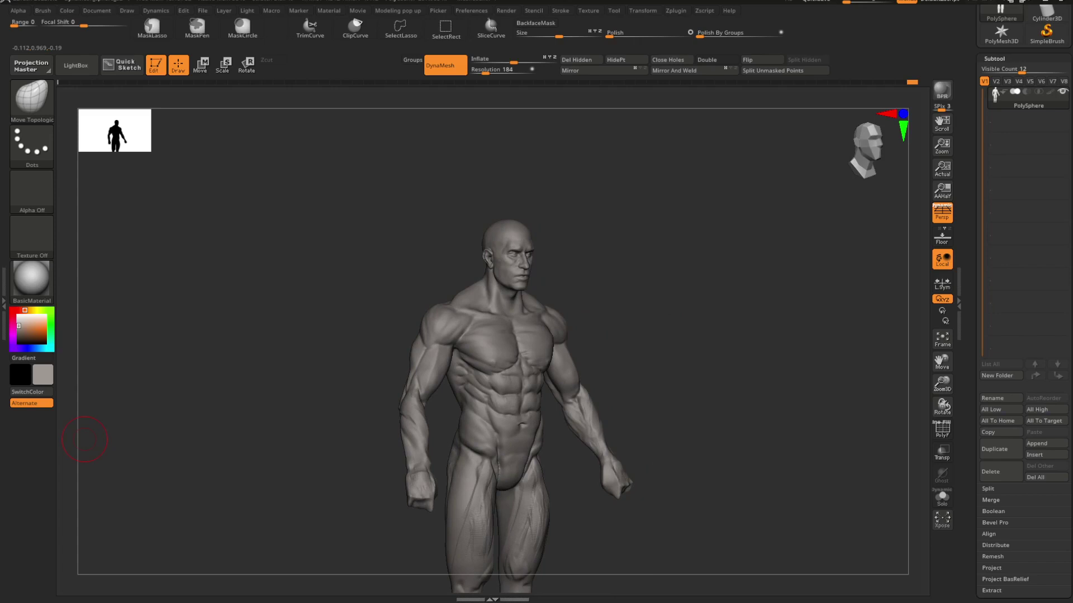
Step: Examine the neck, trapezius and shoulder silhouette from the front and back
mouse_move(642, 314)
shift+mouse_down()
mouse_move(708, 315)
mouse_move(665, 304)
mouse_move(658, 335)
mouse_move(661, 324)
shift+mouse_up()
key(ctrl)
key(ctrl+shift)
key(ctrl)
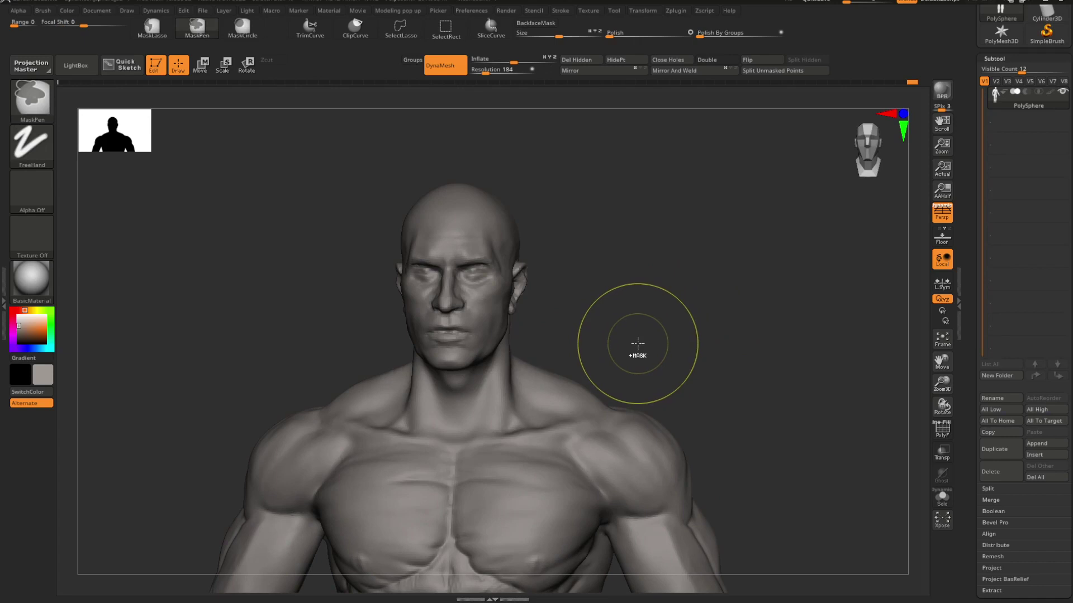
key(ctrl+shift)
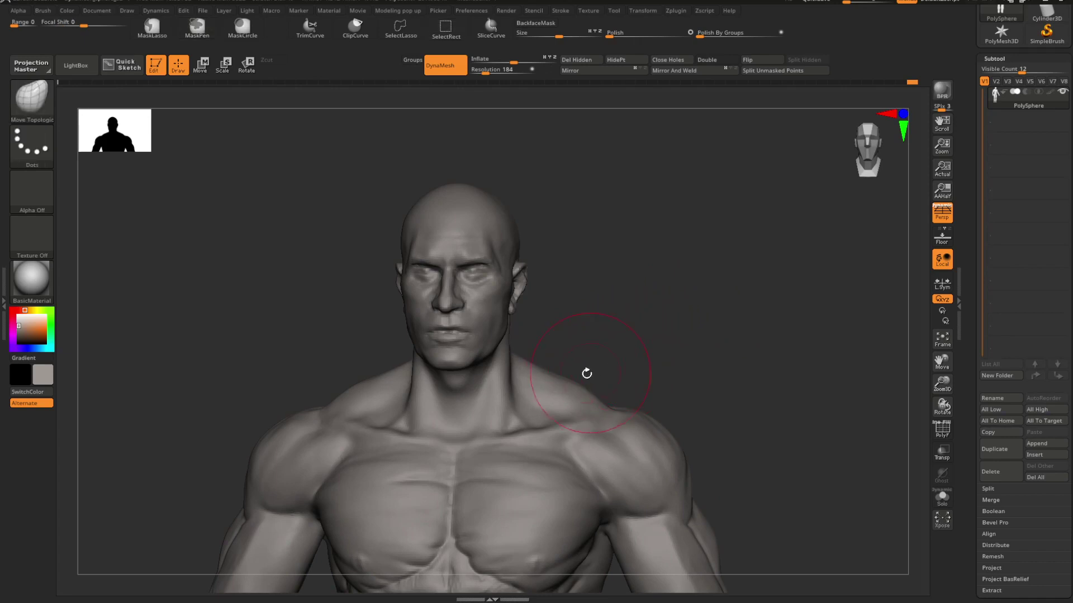
shift+drag(630, 337, 579, 326)
alt+drag(718, 311, 647, 311)
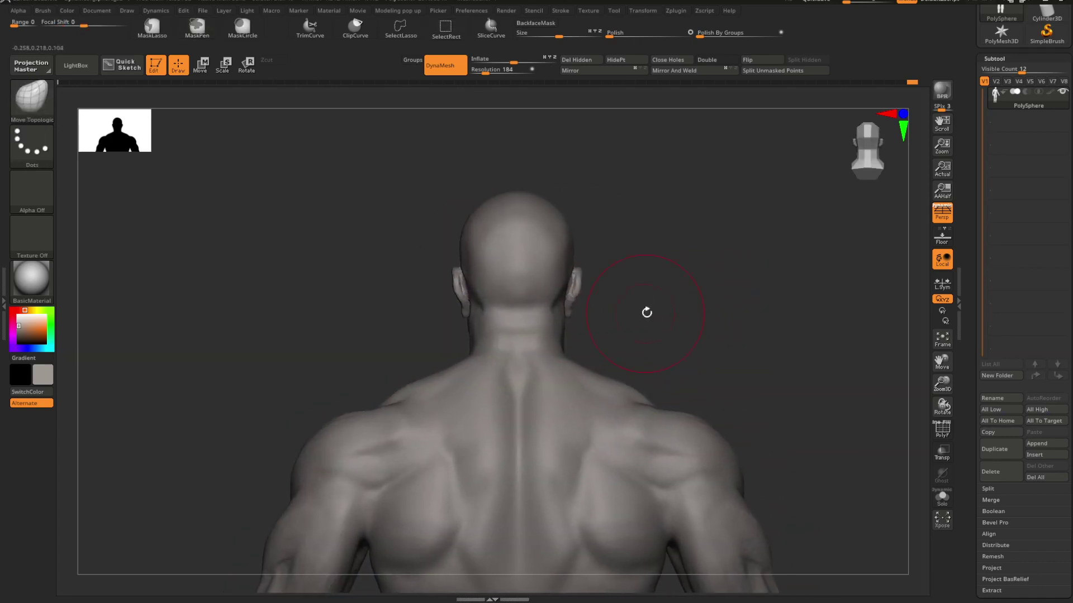
key(ctrl+shift)
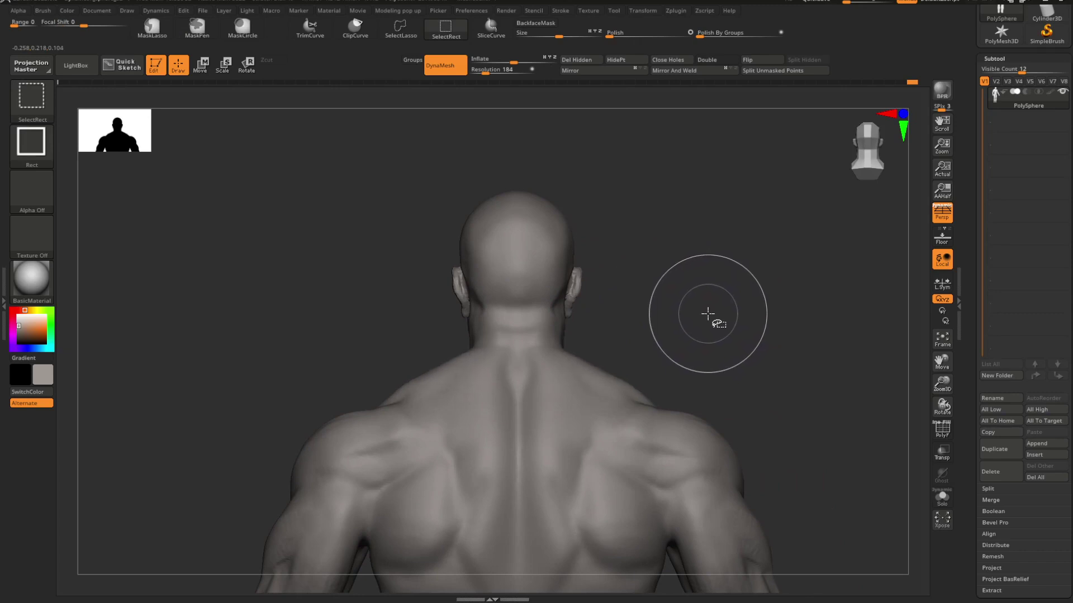
key(ctrl)
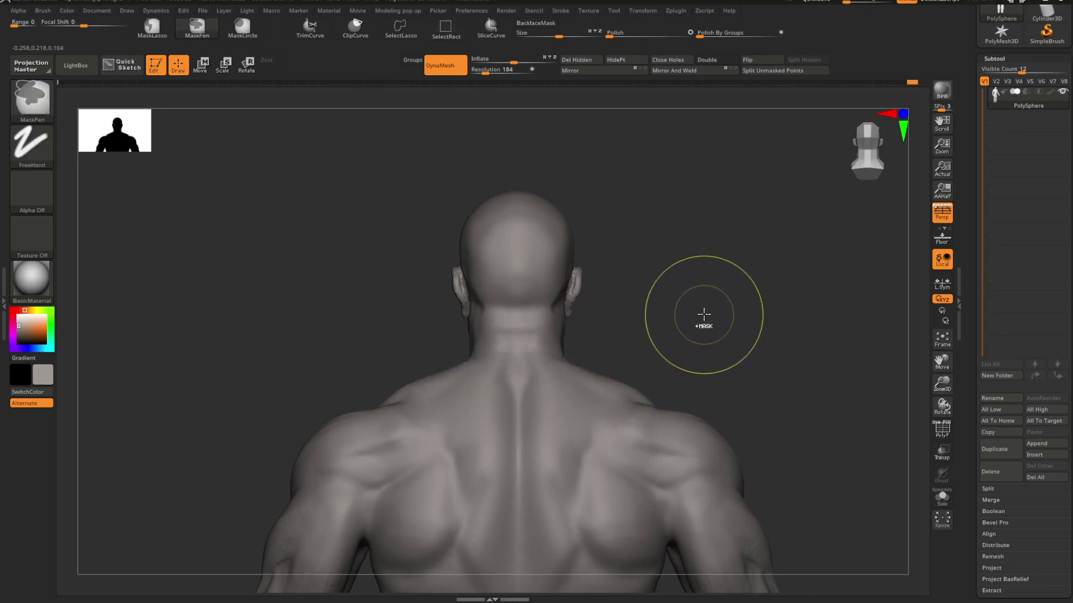
Step: Refine the slope of the trapezius between neck and shoulder from behind with a resized Move Topological brush
alt+drag(708, 324, 613, 297)
key(ctrl+shift)
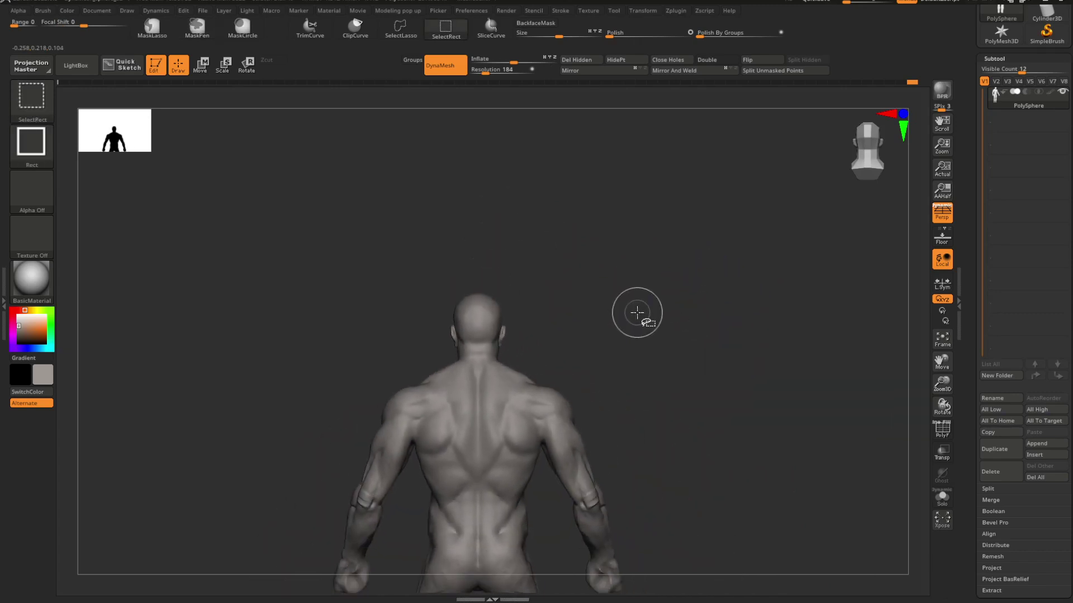
mouse_move(596, 345)
alt+mouse_down()
mouse_move(610, 351)
mouse_move(600, 341)
alt+mouse_up()
key(space)
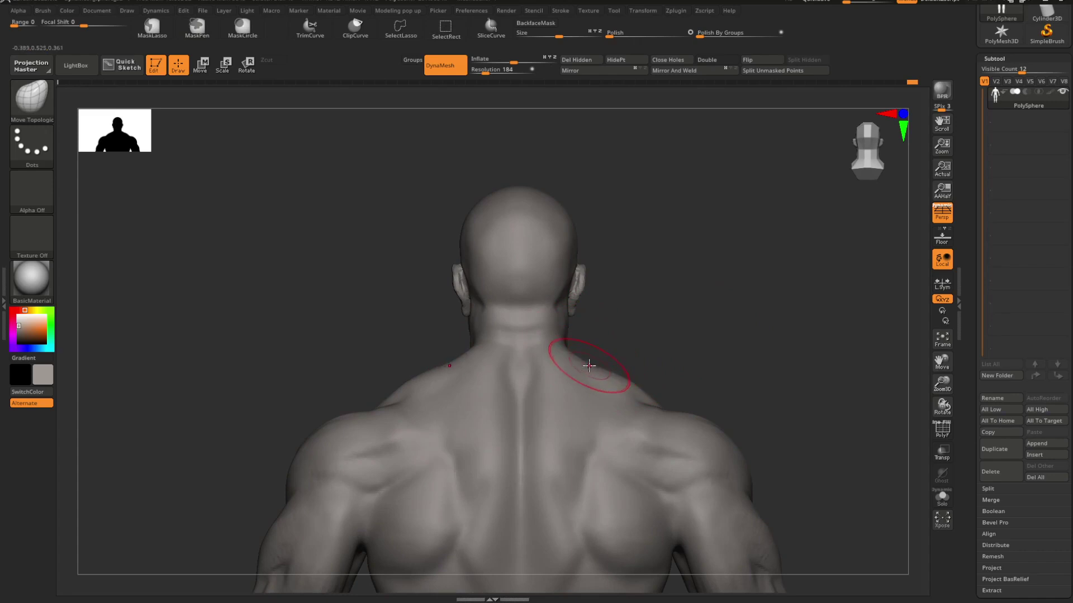
mouse_move(588, 366)
mouse_down()
mouse_move(773, 335)
mouse_move(679, 326)
mouse_move(689, 318)
mouse_move(627, 285)
mouse_move(675, 313)
mouse_move(585, 284)
mouse_move(620, 325)
mouse_move(639, 301)
mouse_move(711, 412)
mouse_move(638, 301)
mouse_move(625, 323)
mouse_move(589, 330)
mouse_move(597, 368)
mouse_move(546, 359)
mouse_move(524, 378)
mouse_move(532, 403)
mouse_move(514, 395)
mouse_up()
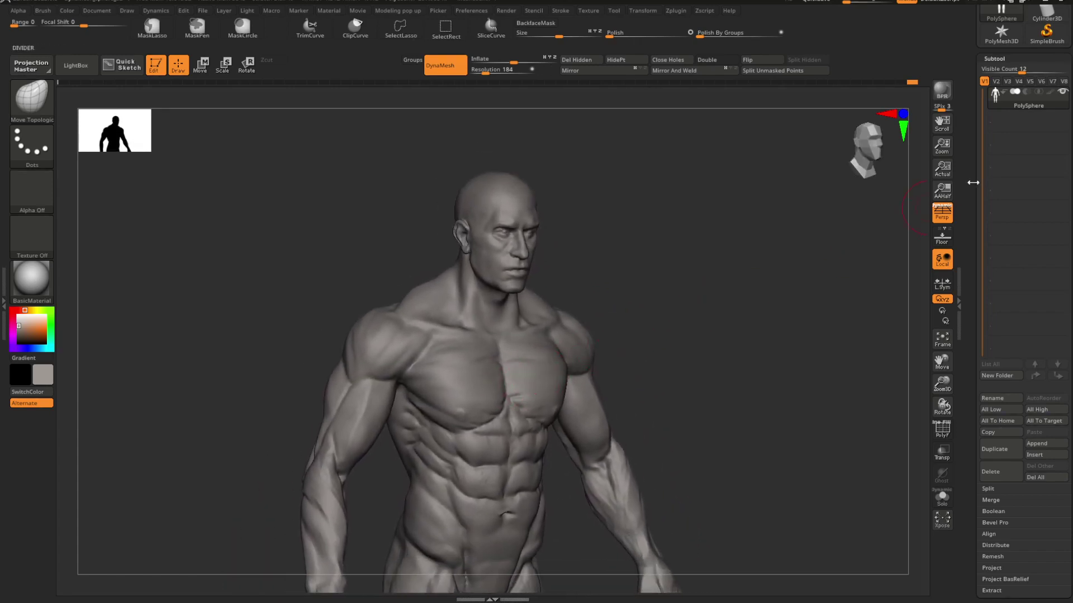
Step: Enable the figure's polypaint display and set the Standard brush to paint colour only, using a brown sampled from the model
click(1050, 91)
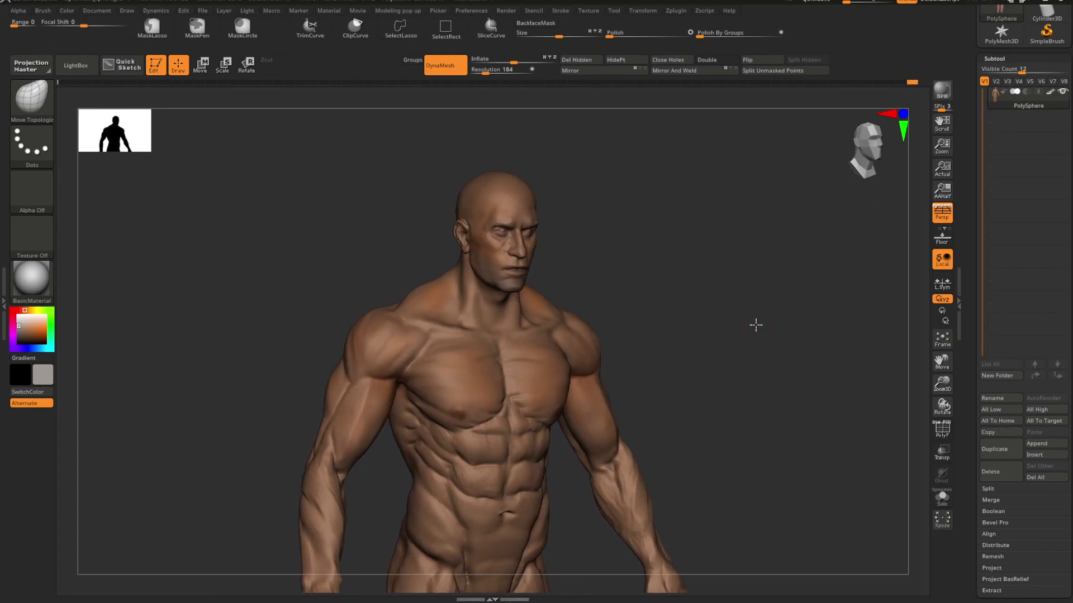
drag(756, 326, 698, 324)
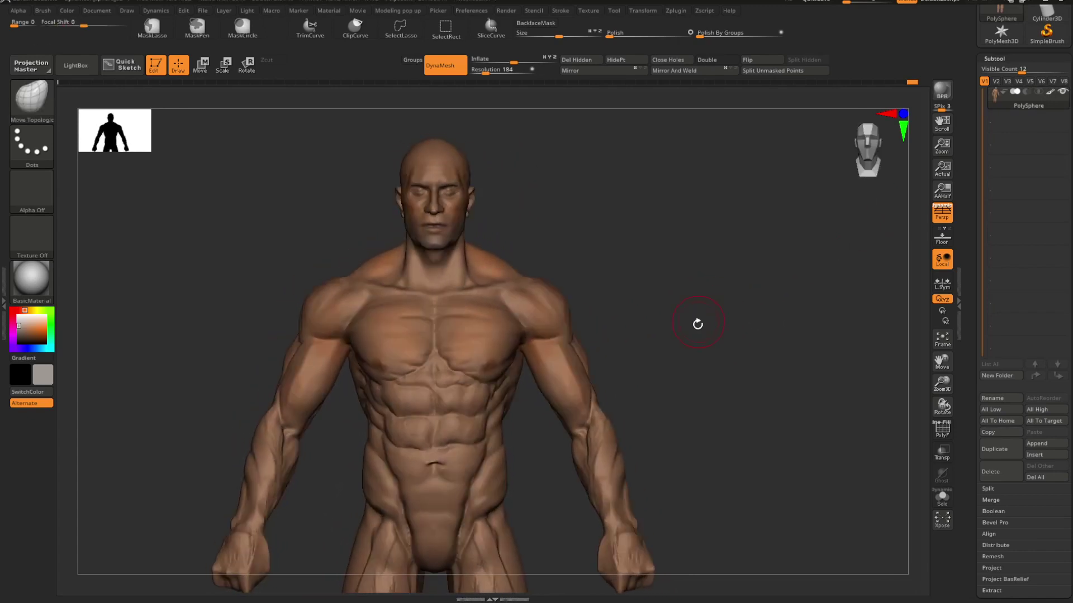
key(b)
key(s)
key(t)
key(space)
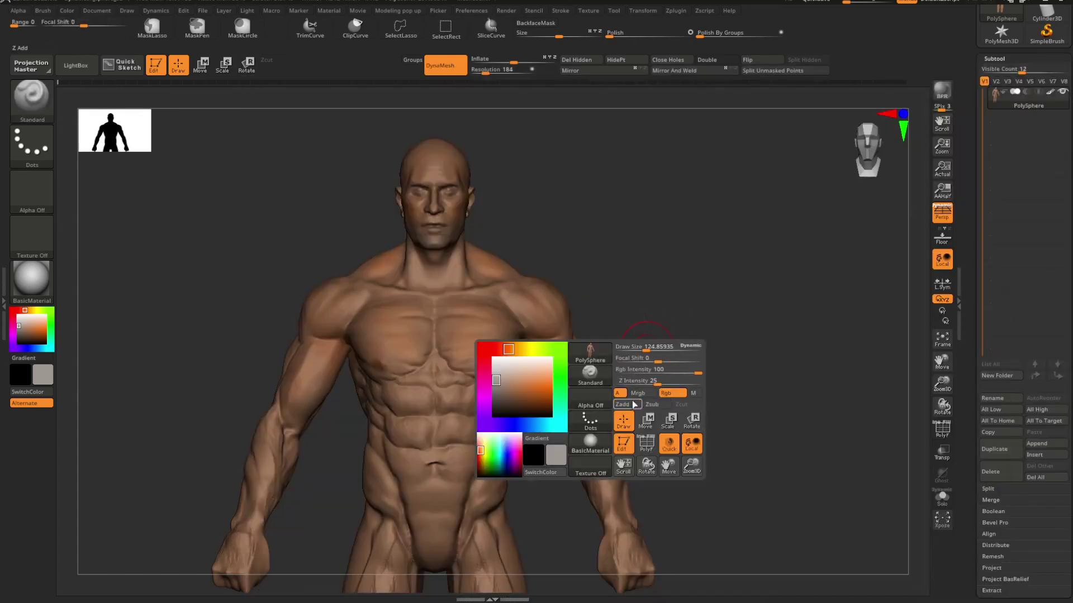
drag(631, 411, 608, 301)
key(c)
key(space)
Step: Paint the hands, forearms and lower legs in the sampled brown, resizing the Standard brush as needed
alt+drag(665, 378, 547, 402)
key(space)
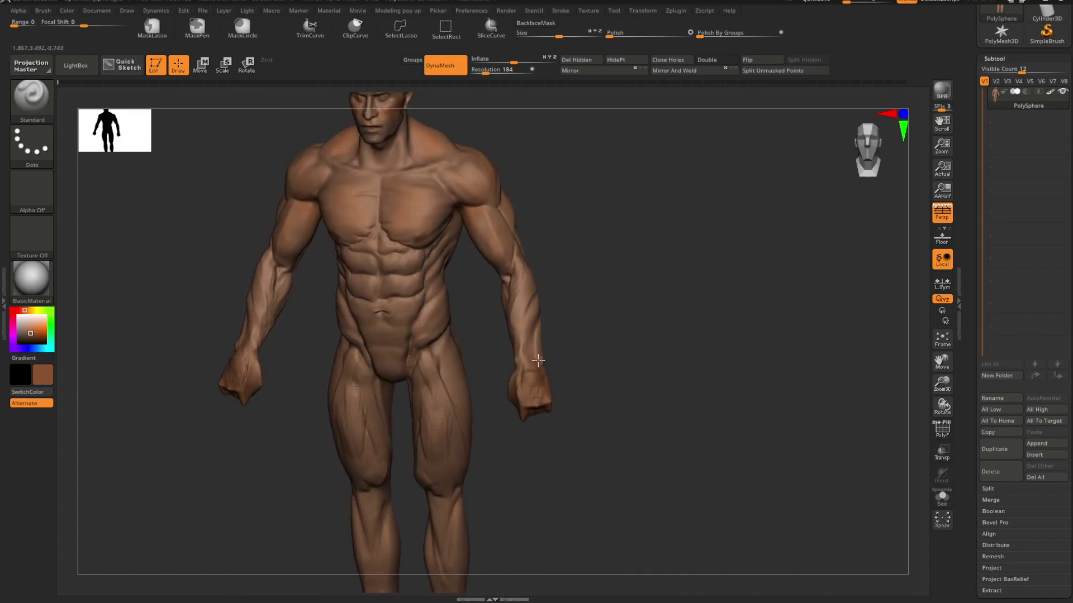
drag(538, 279, 574, 415)
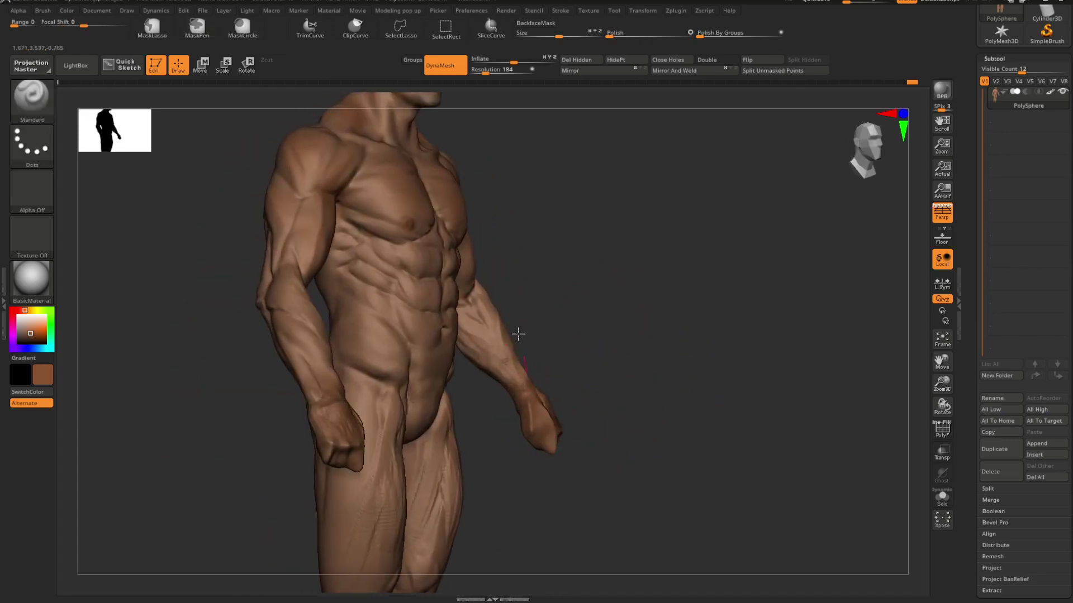
drag(519, 334, 578, 409)
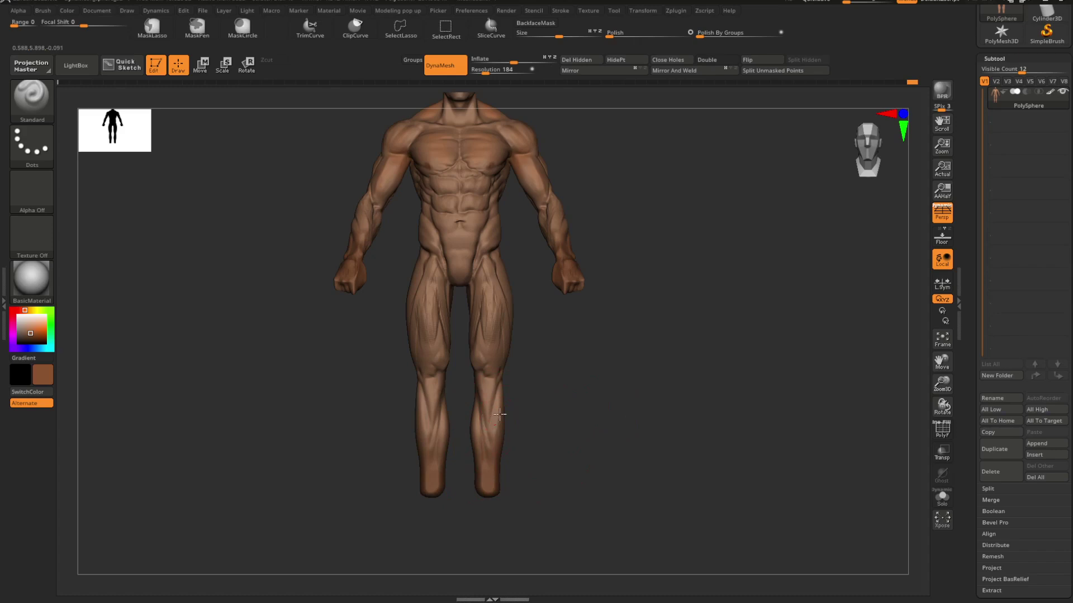
drag(499, 414, 633, 346)
mouse_move(664, 236)
mouse_down()
mouse_move(491, 240)
mouse_move(489, 334)
mouse_move(532, 329)
mouse_move(546, 304)
mouse_move(575, 310)
mouse_move(531, 324)
mouse_move(538, 335)
mouse_move(601, 299)
mouse_move(615, 333)
mouse_move(582, 297)
mouse_move(663, 319)
mouse_move(675, 292)
mouse_move(702, 285)
mouse_move(696, 298)
mouse_up()
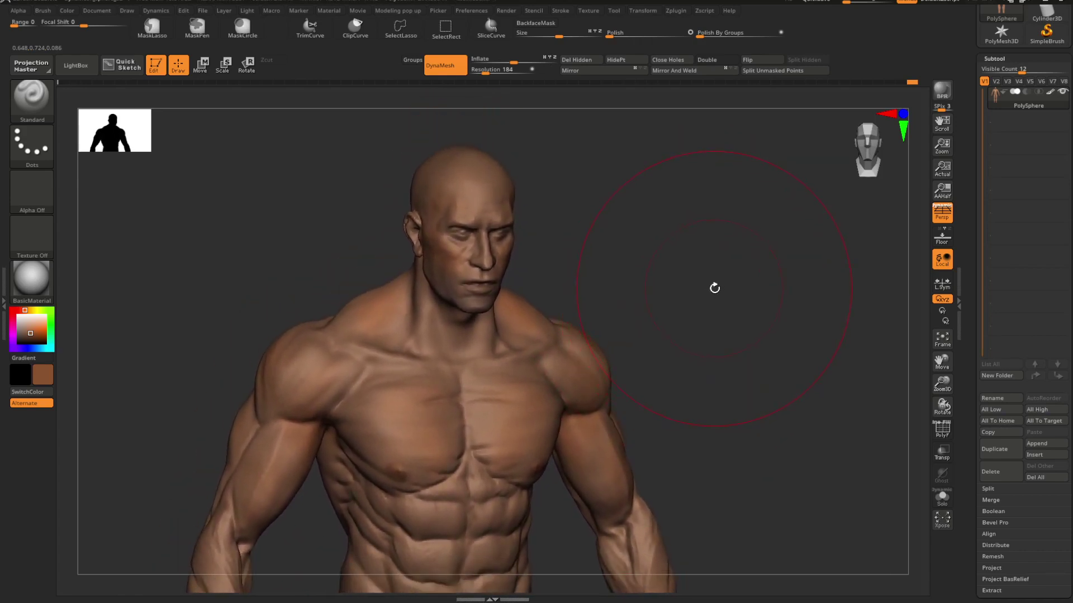
Step: Examine the head and shoulders in profile and three-quarter view with the polyframe shown, stepping through the recent undo history
mouse_move(729, 344)
alt+mouse_down()
mouse_move(685, 315)
mouse_move(730, 305)
alt+mouse_up()
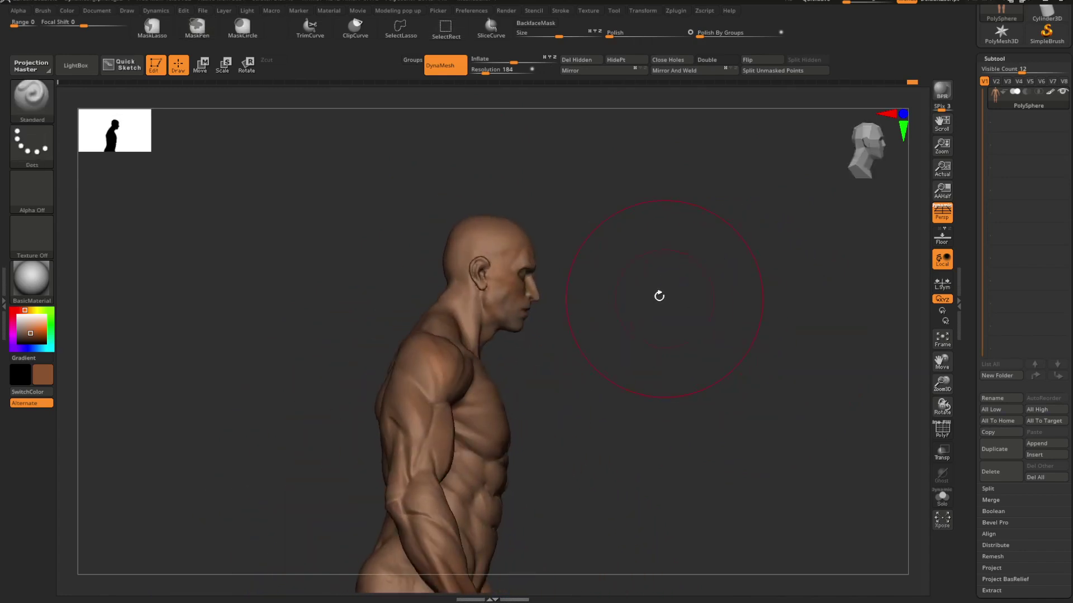
alt+drag(659, 296, 696, 414)
key(shift+f)
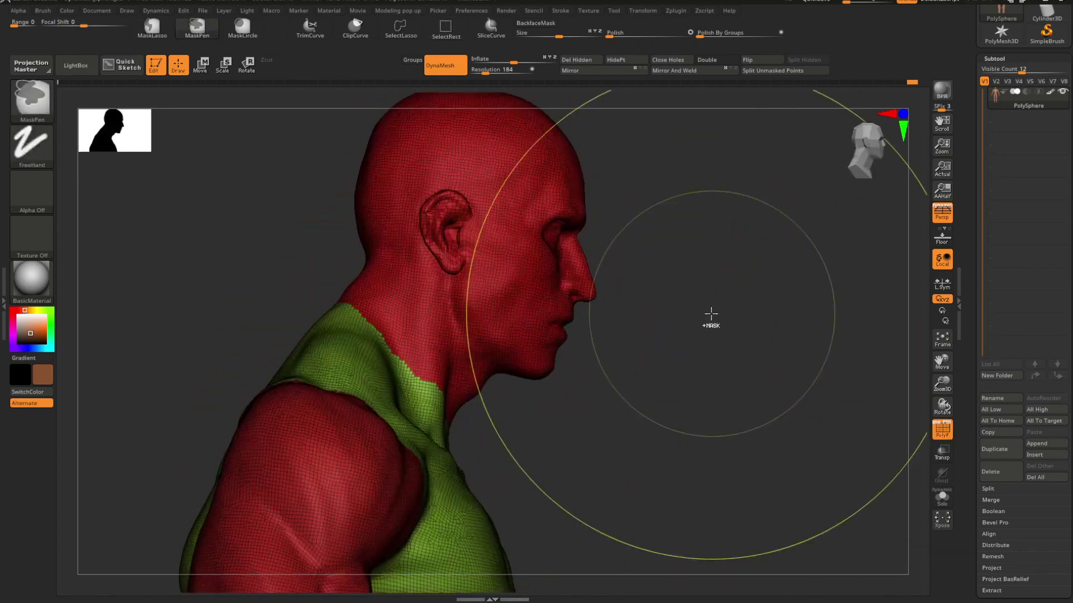
key(ctrl+shift+z)
key(ctrl+z)
mouse_move(718, 314)
alt+mouse_down()
mouse_move(687, 348)
mouse_move(701, 337)
mouse_move(685, 318)
mouse_move(694, 313)
alt+mouse_up()
key(ctrl+shift+z)
key(shift+f)
key(shift+f)
key(ctrl+z)
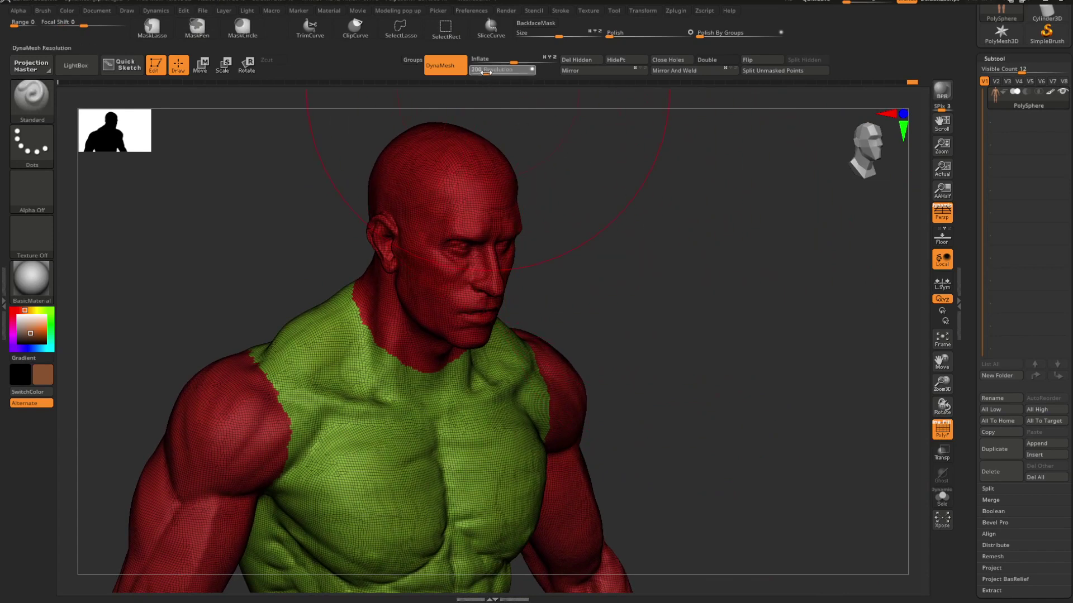
Step: Remesh the whole figure with DynaMesh at resolution 216 and hide the polyframe
drag(486, 72, 488, 72)
ctrl+drag(608, 294, 625, 318)
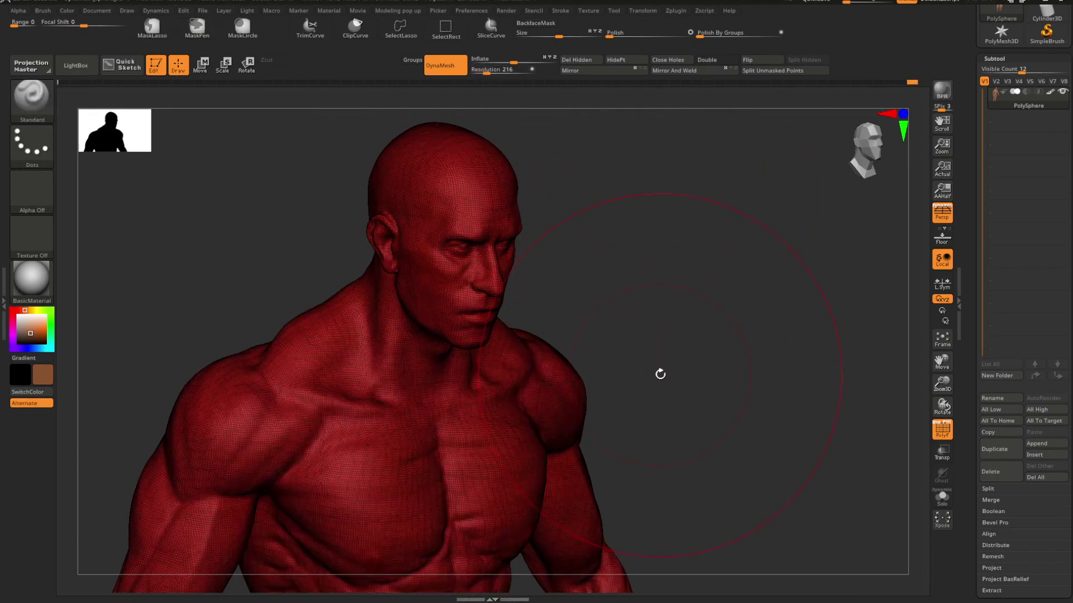
drag(660, 374, 618, 353)
key(shift+f)
alt+drag(617, 353, 620, 294)
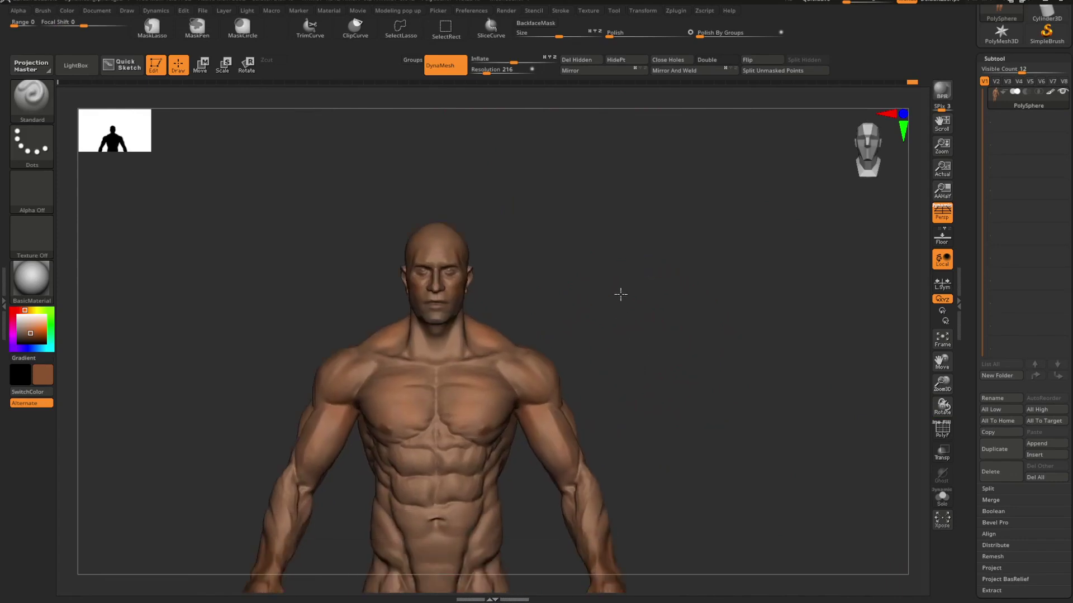
Step: Review the earlier stages of the sculpt in the undo history and return to the latest state
key(shift+f)
mouse_move(630, 359)
mouse_down()
mouse_move(613, 367)
mouse_move(749, 388)
mouse_move(785, 336)
mouse_move(802, 339)
mouse_move(749, 319)
mouse_move(764, 304)
mouse_move(737, 299)
mouse_move(740, 287)
mouse_move(725, 304)
mouse_move(742, 330)
mouse_move(730, 343)
mouse_move(739, 294)
mouse_move(728, 311)
mouse_move(758, 253)
mouse_up()
key(space)
key(shift+f)
drag(899, 88, 876, 95)
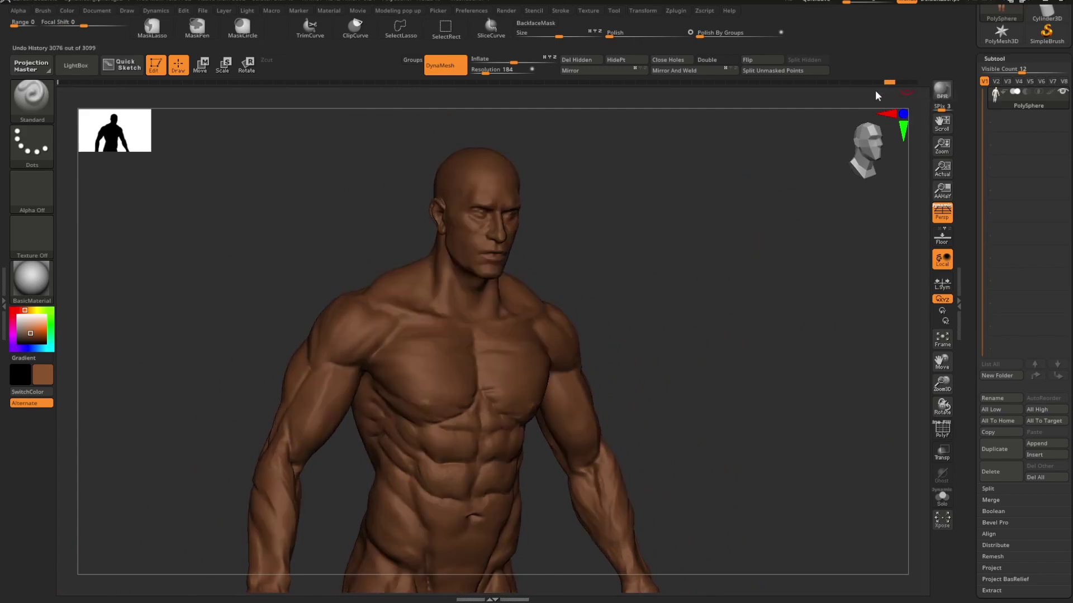
mouse_move(728, 102)
mouse_down()
mouse_move(538, 130)
mouse_move(771, 89)
mouse_move(919, 89)
mouse_up()
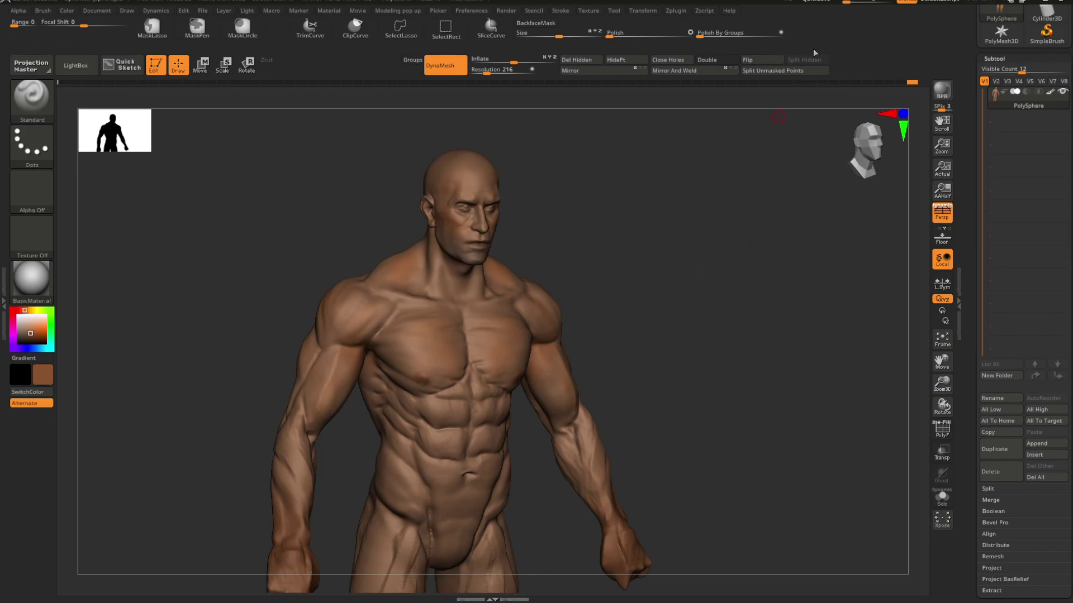
Step: Quick-save the project with the painted and remeshed figure
click(825, 2)
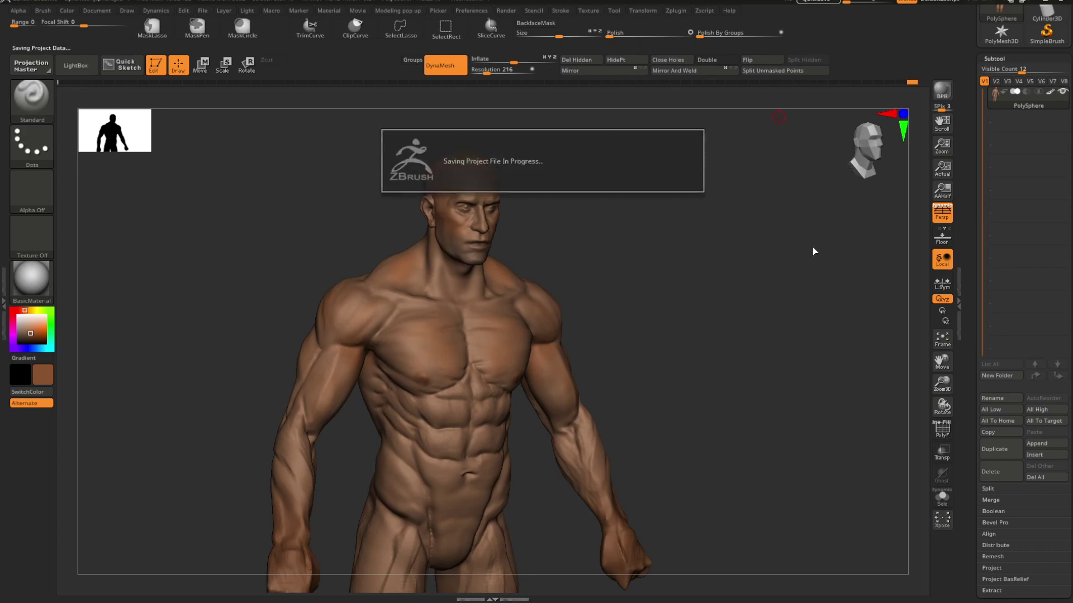